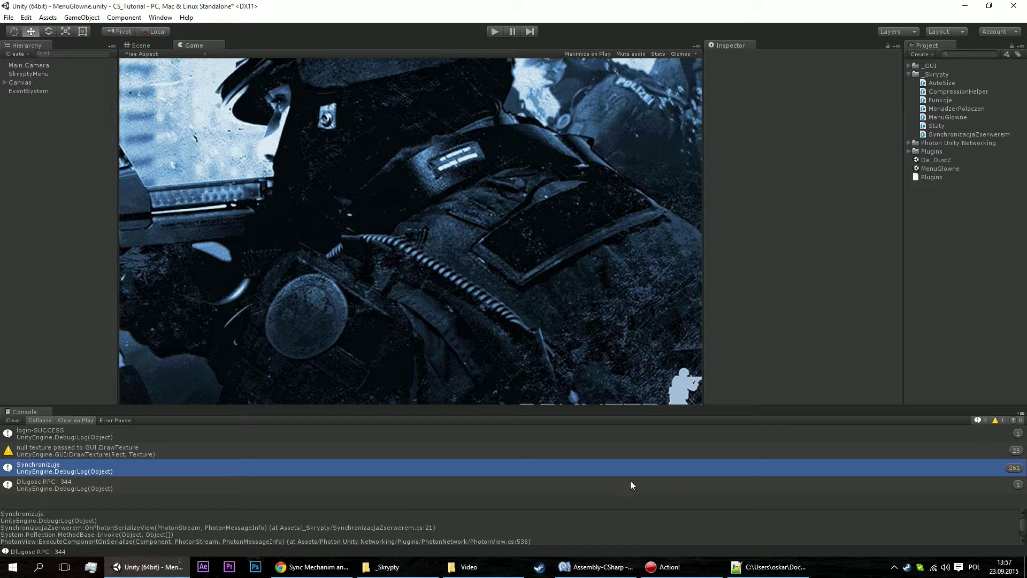
# Switch from Unity to MonoDevelop to view the MenuGlowne.cs script.
pyautogui.click(597, 567)
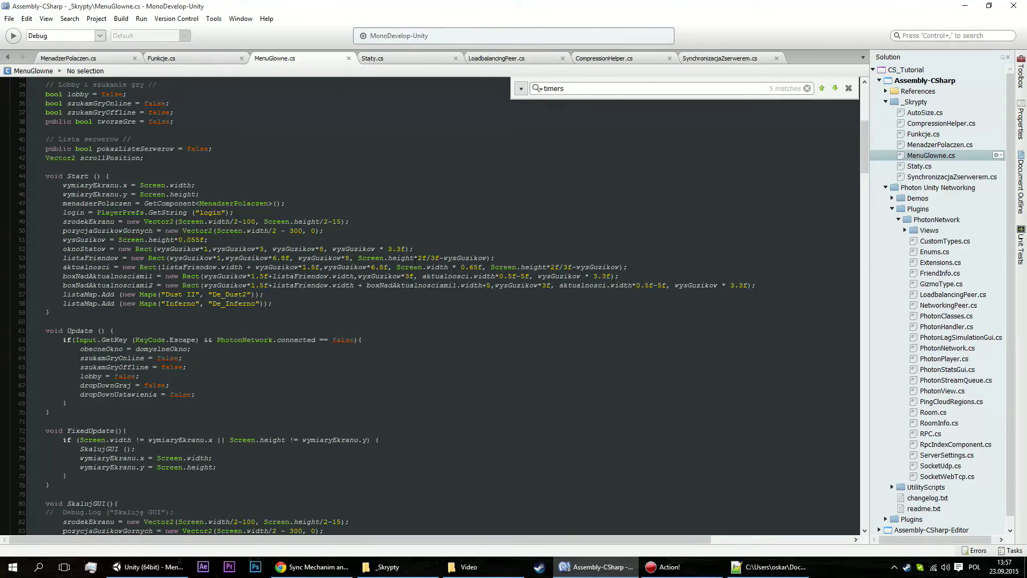
pyautogui.scroll(-14, 455, 266)
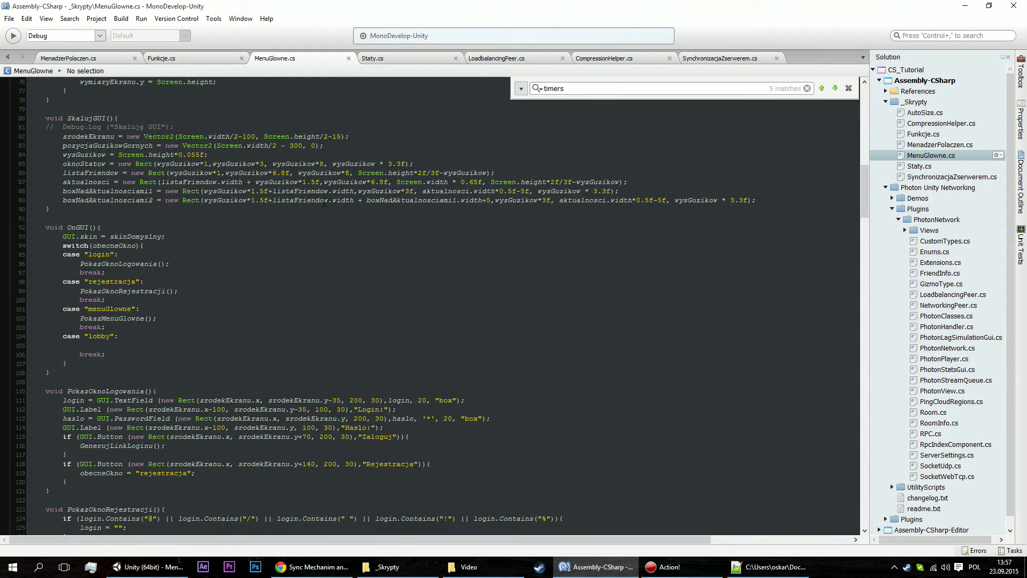
pyautogui.scroll(-7, 279, 244)
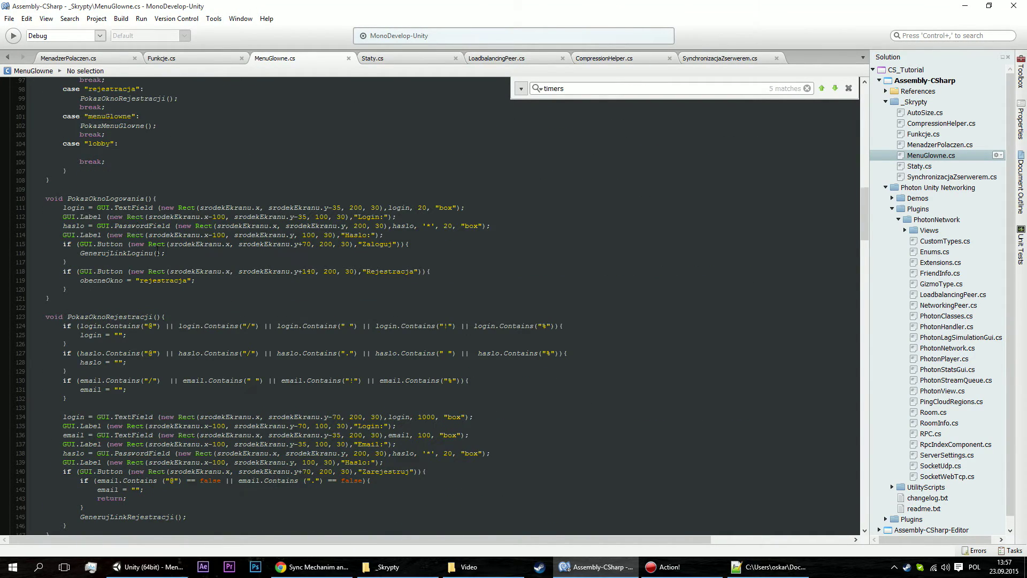
pyautogui.scroll(-14, 169, 196)
pyautogui.scroll(-12, 169, 197)
pyautogui.scroll(-2, 169, 196)
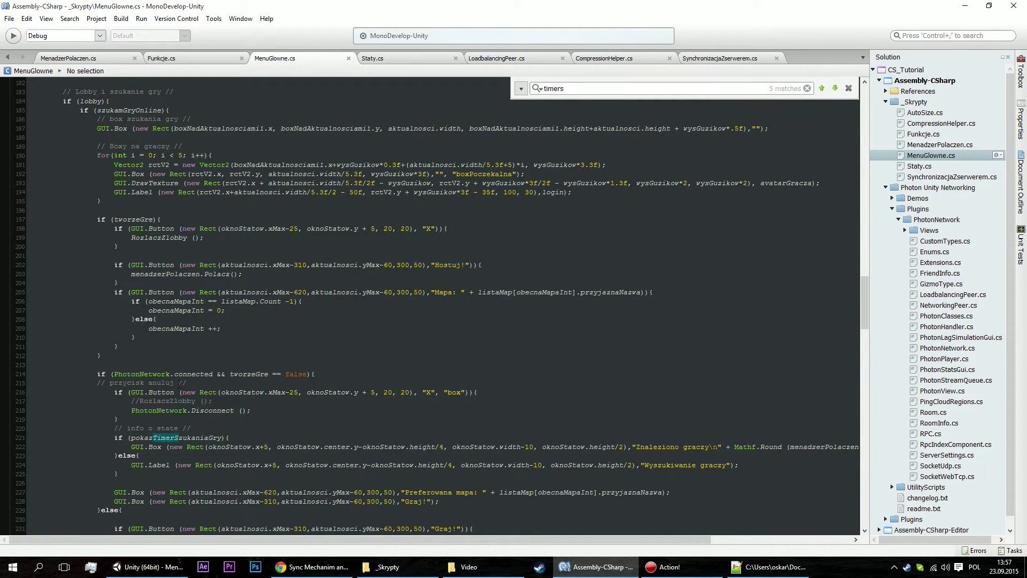
pyautogui.scroll(-4, 301, 348)
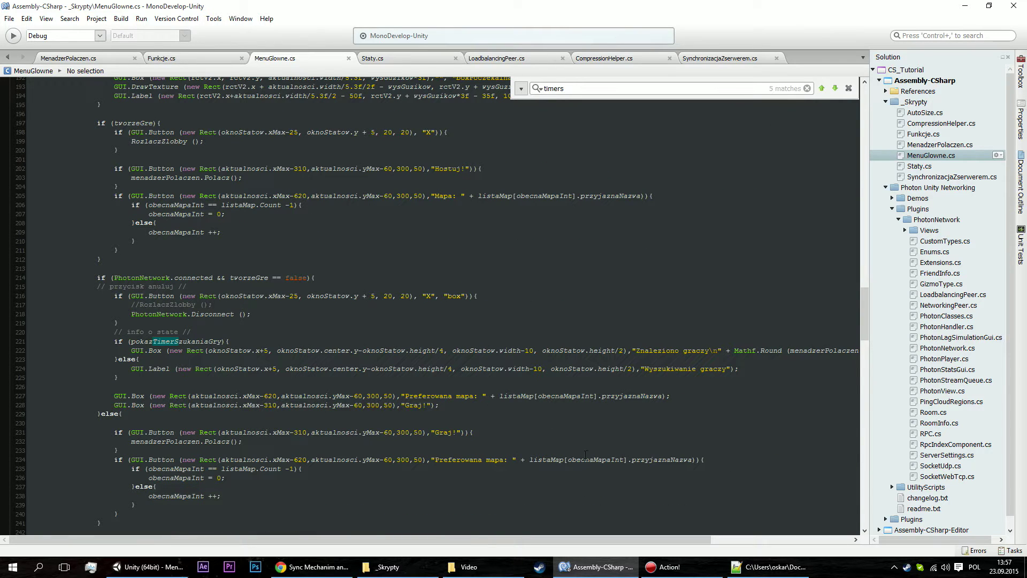
pyautogui.click(236, 413)
# Comment out the 'Preferowana mapa' button block on lines 234–240 with Toggle Line Comment(s).
pyautogui.click(715, 461)
pyautogui.scroll(-2, 192, 466)
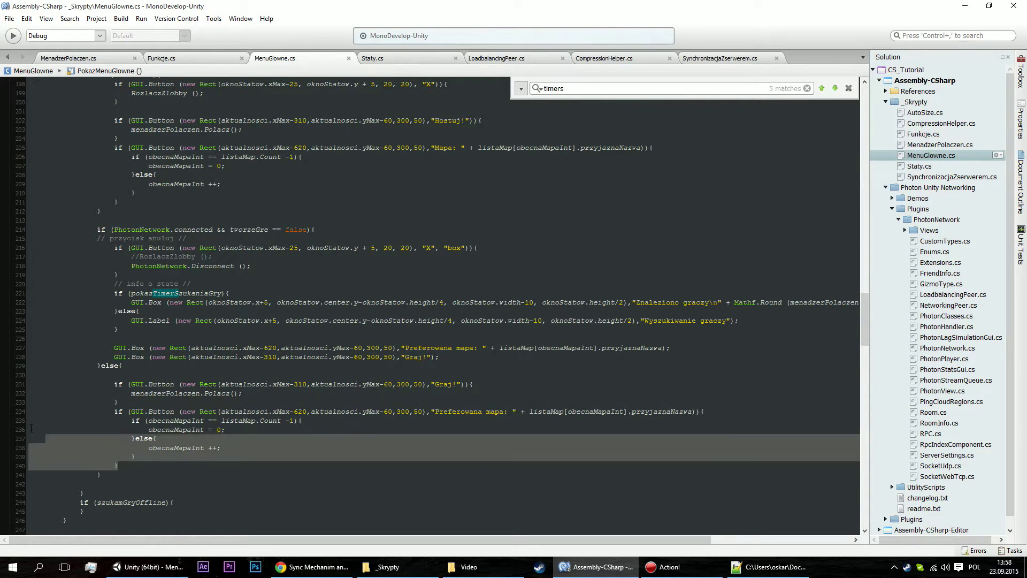
pyautogui.moveTo(119, 466); pyautogui.dragTo(29, 411)
pyautogui.rightClick(229, 428)
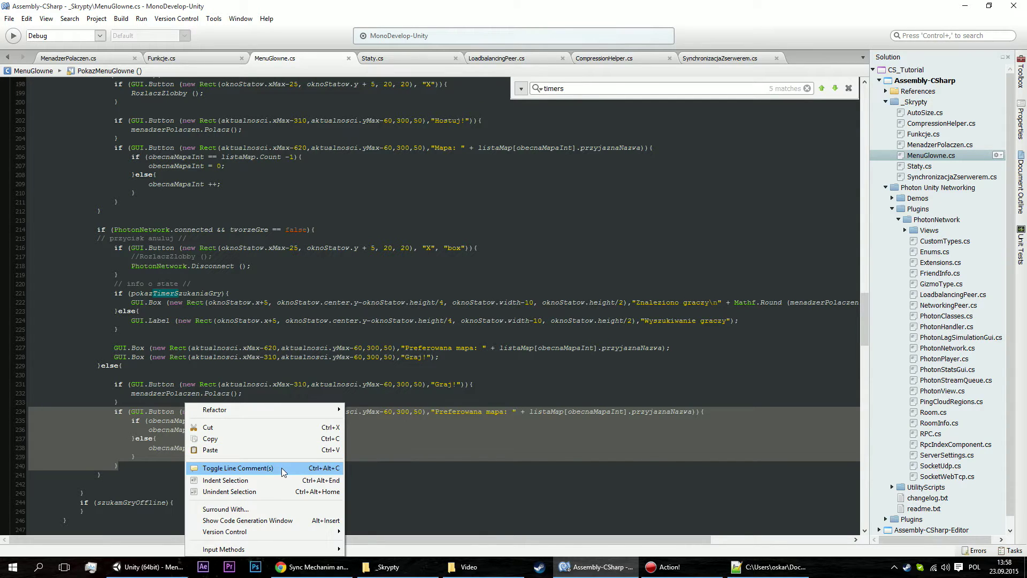
pyautogui.click(284, 468)
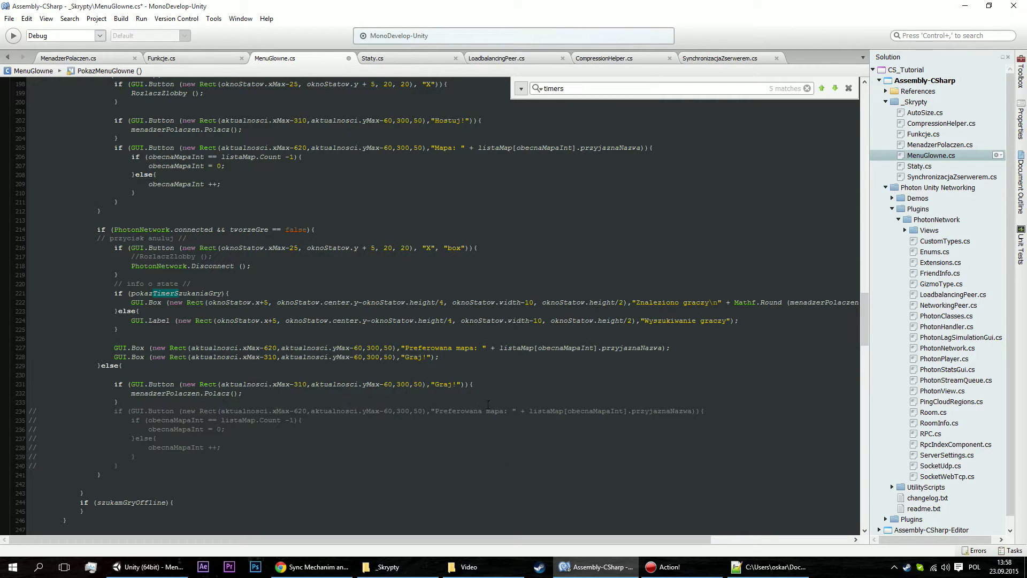
# Save MenuGlowne.cs.
pyautogui.scroll(3, 484, 404)
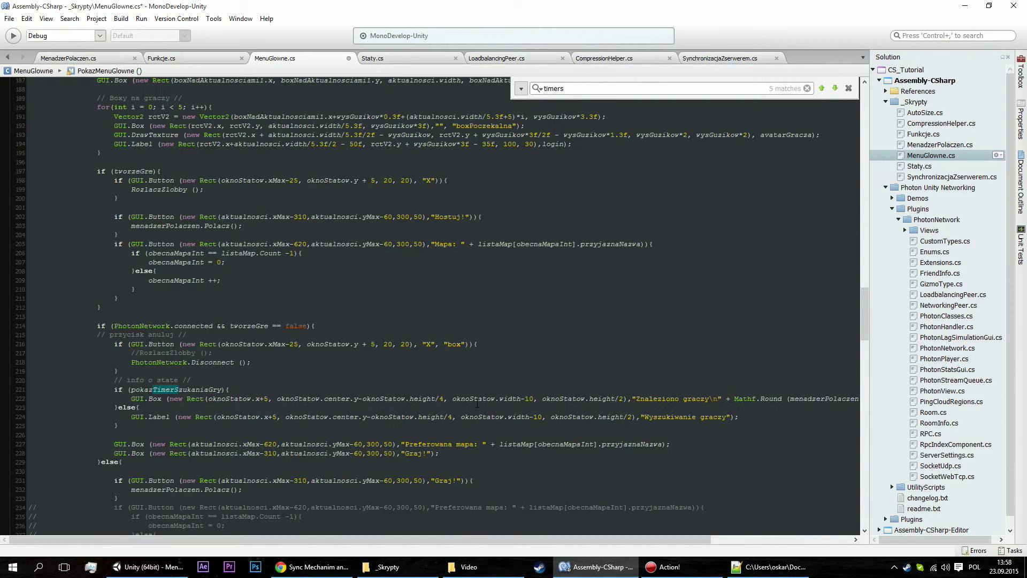
pyautogui.scroll(2, 476, 404)
pyautogui.scroll(2, 476, 404)
pyautogui.scroll(3, 477, 404)
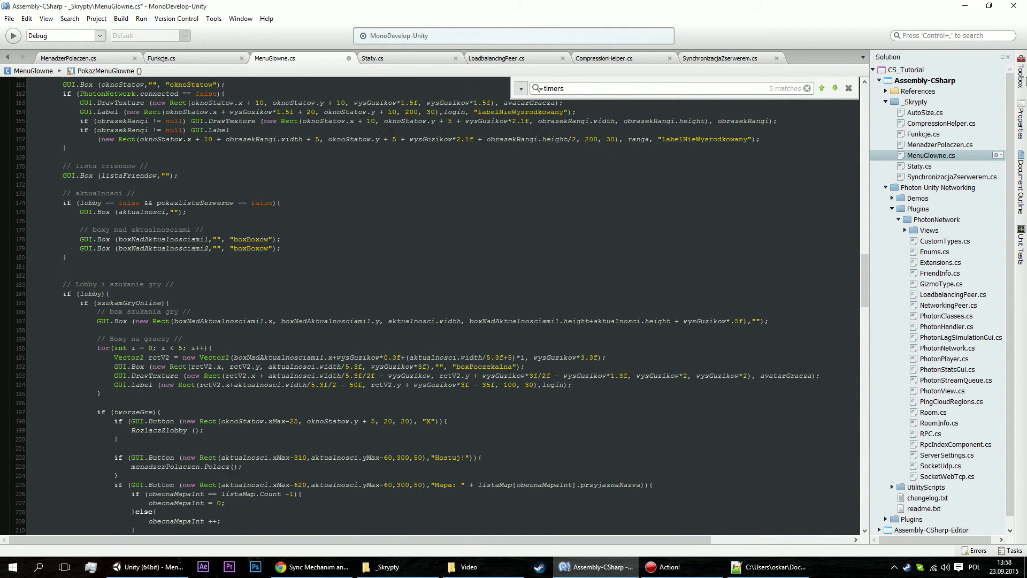
pyautogui.hotkey('ctrl', 's')
# Scroll down and put the caret at the end of the dropdown code.
pyautogui.scroll(-5, 569, 351)
pyautogui.scroll(-5, 557, 348)
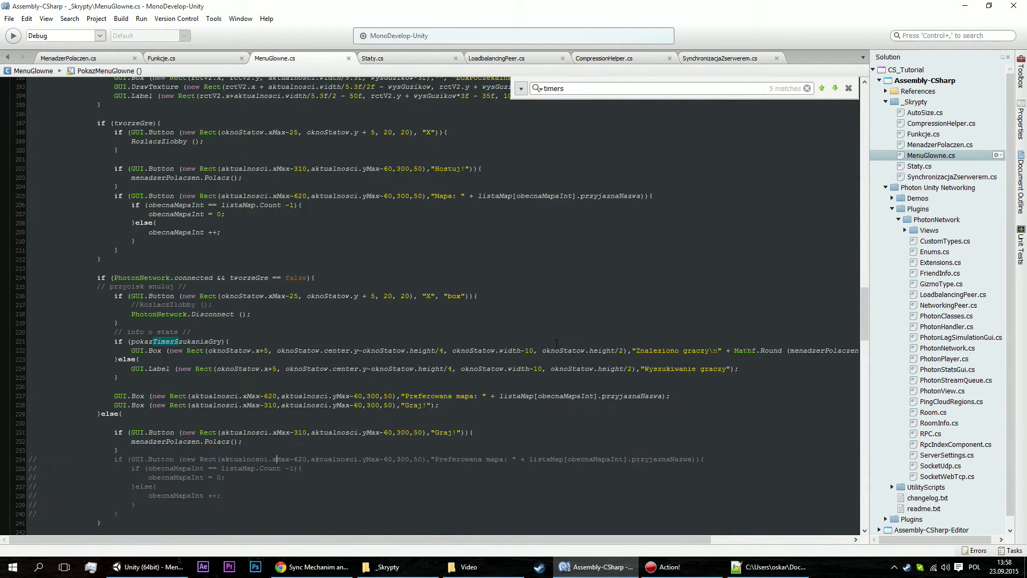
pyautogui.scroll(-6, 546, 345)
pyautogui.scroll(-5, 535, 343)
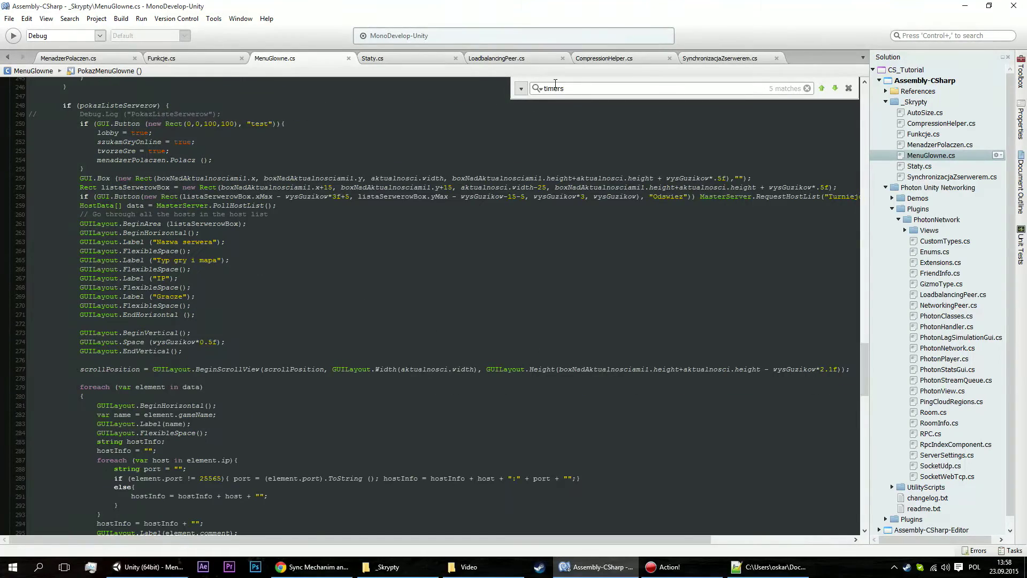
pyautogui.scroll(-10, 438, 171)
pyautogui.scroll(-8, 393, 224)
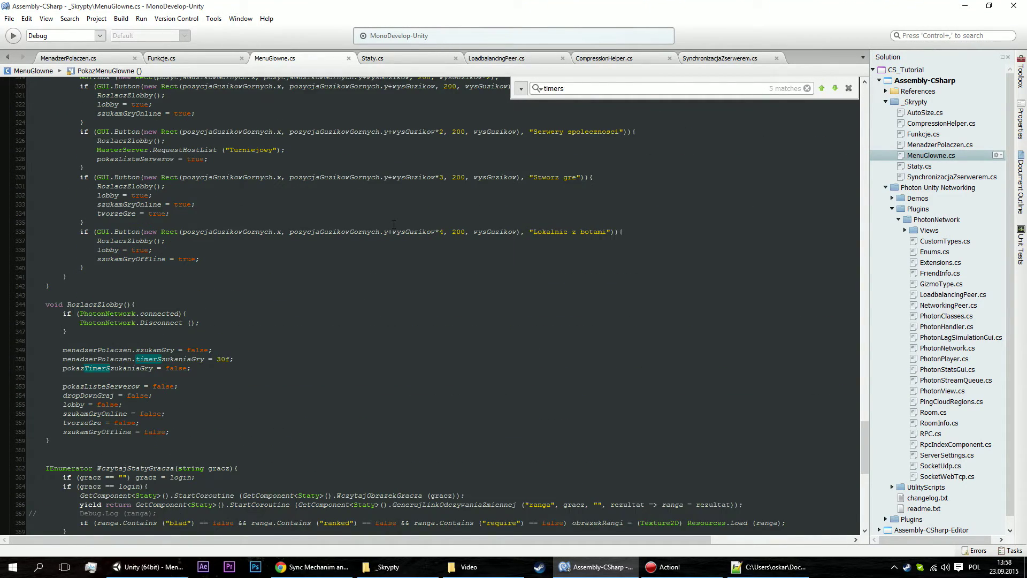
pyautogui.scroll(-2, 393, 224)
pyautogui.scroll(-6, 211, 245)
pyautogui.scroll(7, 212, 243)
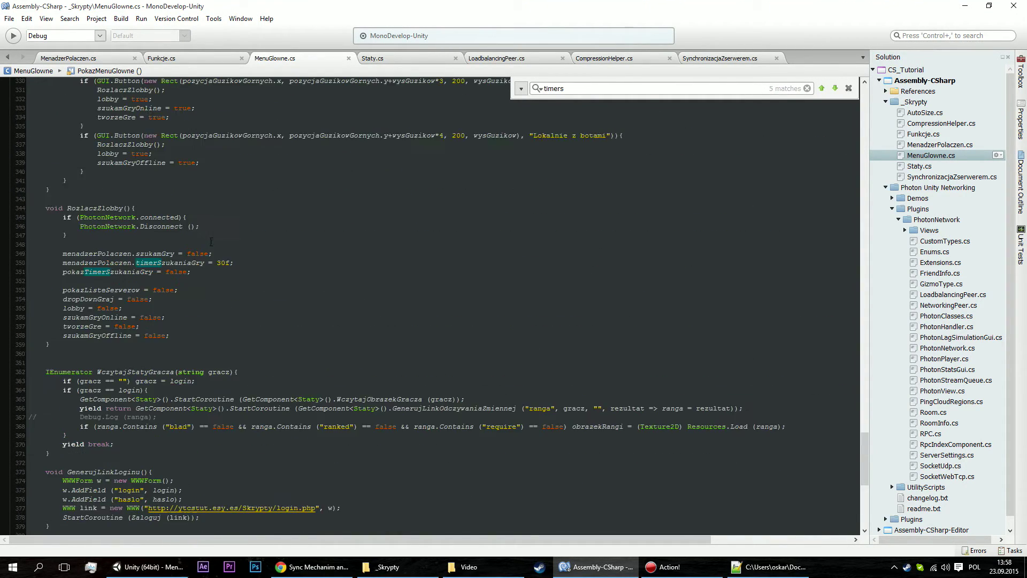
pyautogui.click(150, 196)
pyautogui.scroll(10, 214, 193)
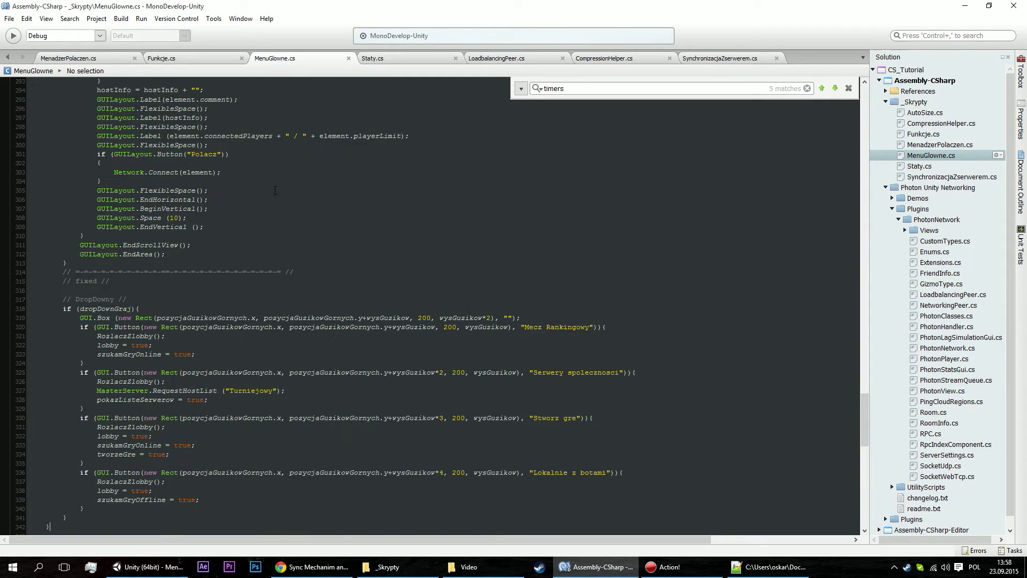
pyautogui.scroll(13, 275, 190)
pyautogui.scroll(5, 275, 191)
pyautogui.scroll(5, 274, 193)
pyautogui.scroll(-13, 272, 195)
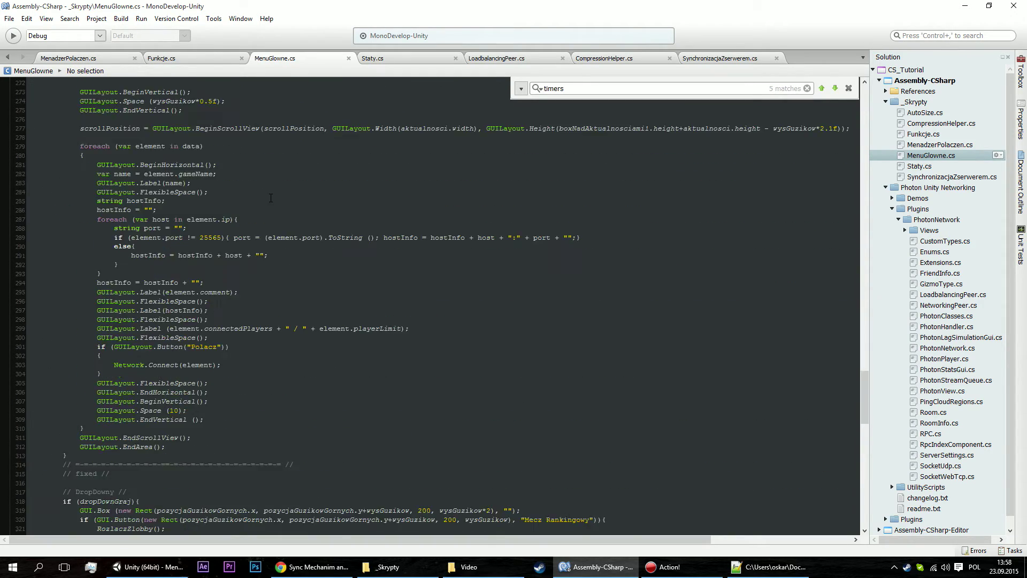
pyautogui.scroll(-18, 271, 199)
pyautogui.scroll(-8, 270, 199)
pyautogui.scroll(5, 406, 209)
pyautogui.scroll(10, 545, 216)
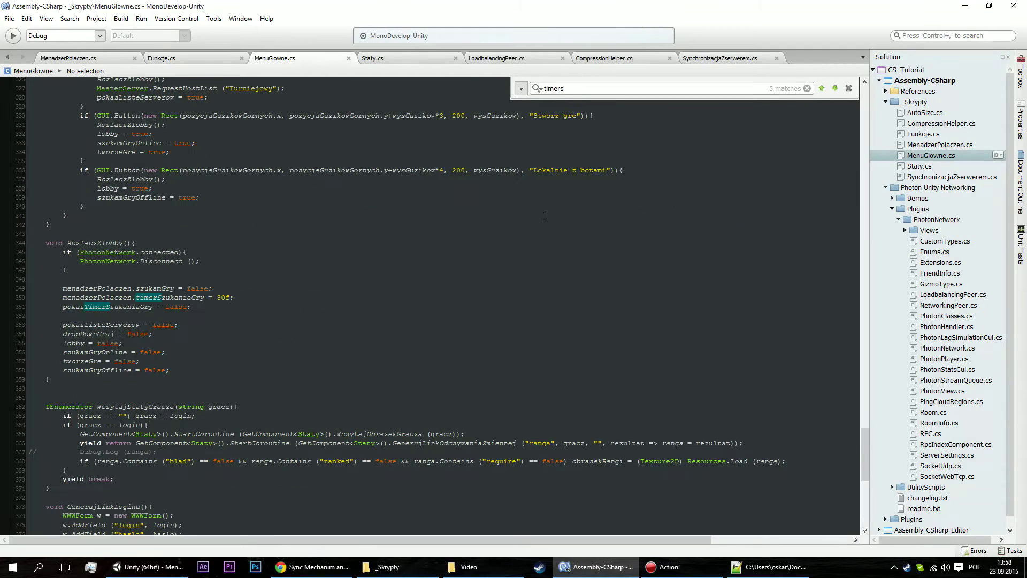
# Start a 'void Pokaz' method declaration on line 344, checking the name in Notepad++.
pyautogui.press('Return')
pyautogui.press('Return')
pyautogui.write('void')
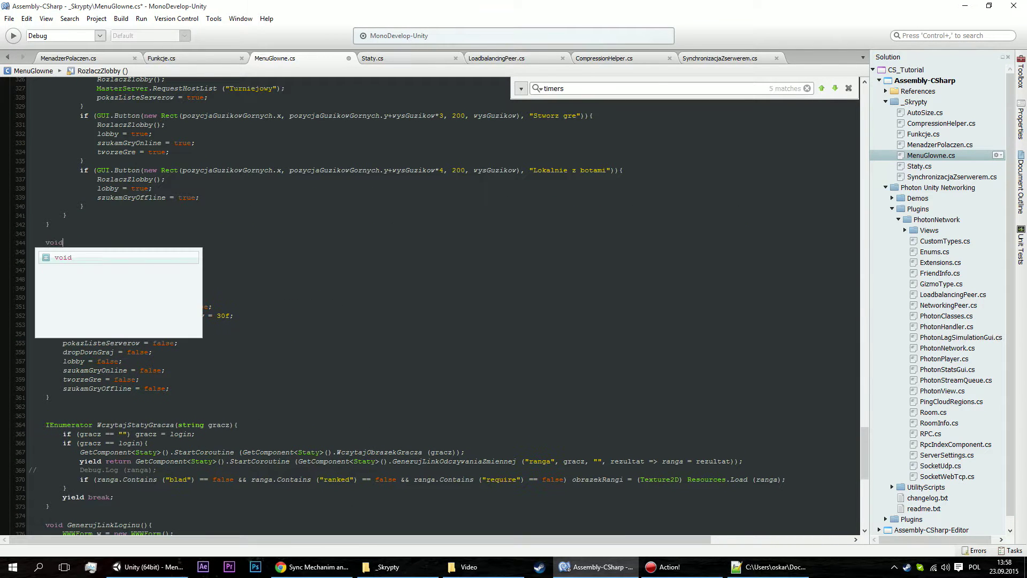
pyautogui.write(' PokazGlo')
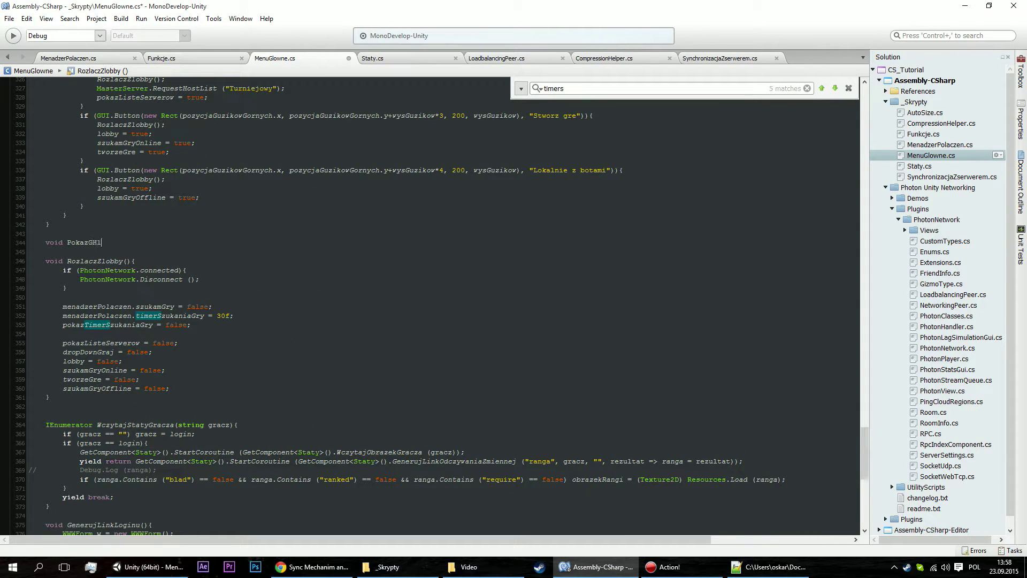
pyautogui.press('BackSpace')
pyautogui.write('Gl')
pyautogui.write('osowanie')
pyautogui.write('Na')
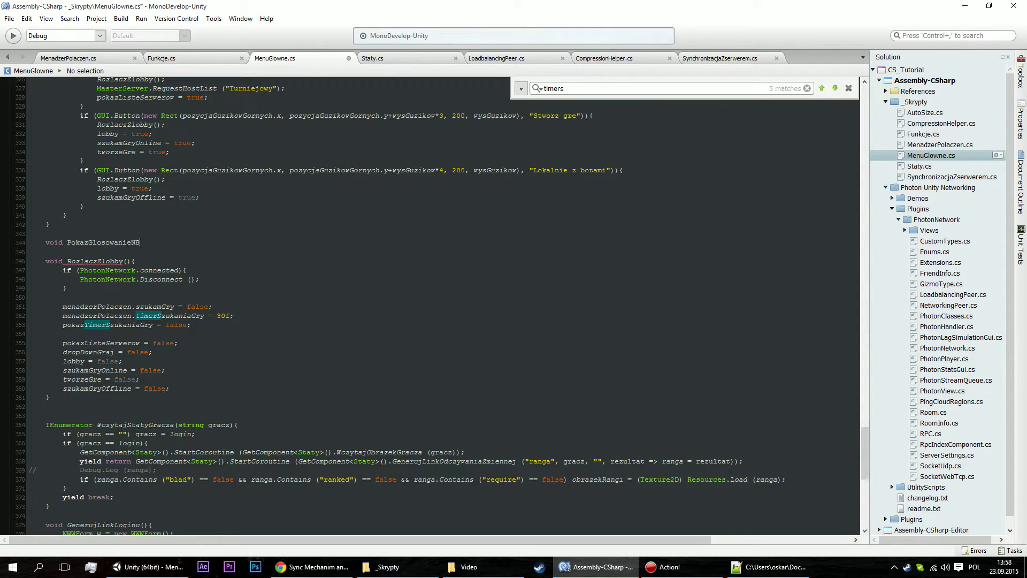
pyautogui.write('Mape')
pyautogui.press('BackSpace')
pyautogui.press('BackSpace')
pyautogui.press('BackSpace')
pyautogui.press('BackSpace')
pyautogui.press('BackSpace')
pyautogui.press('BackSpace')
pyautogui.press('BackSpace')
pyautogui.press('BackSpace')
pyautogui.press('BackSpace')
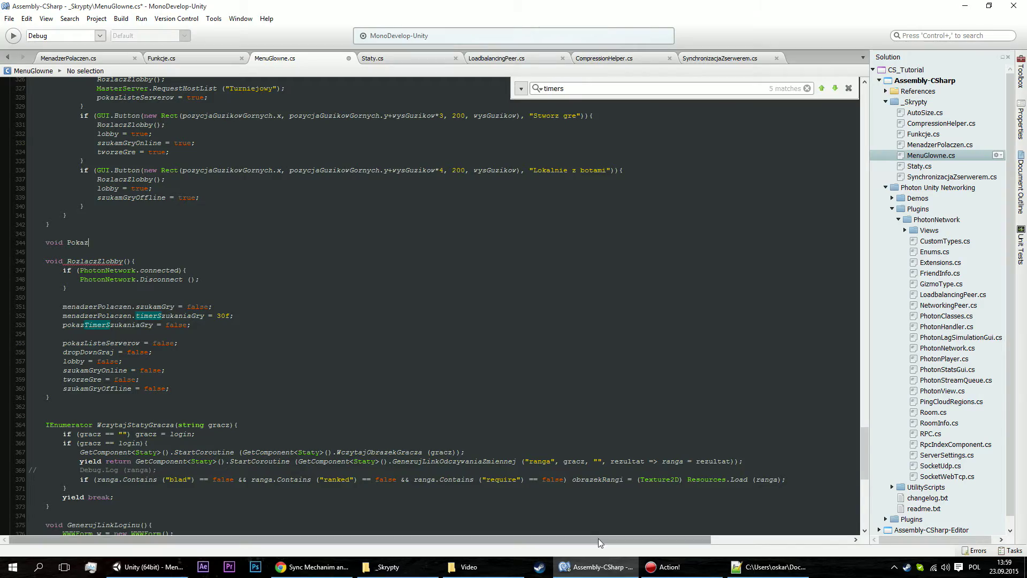
pyautogui.click(754, 568)
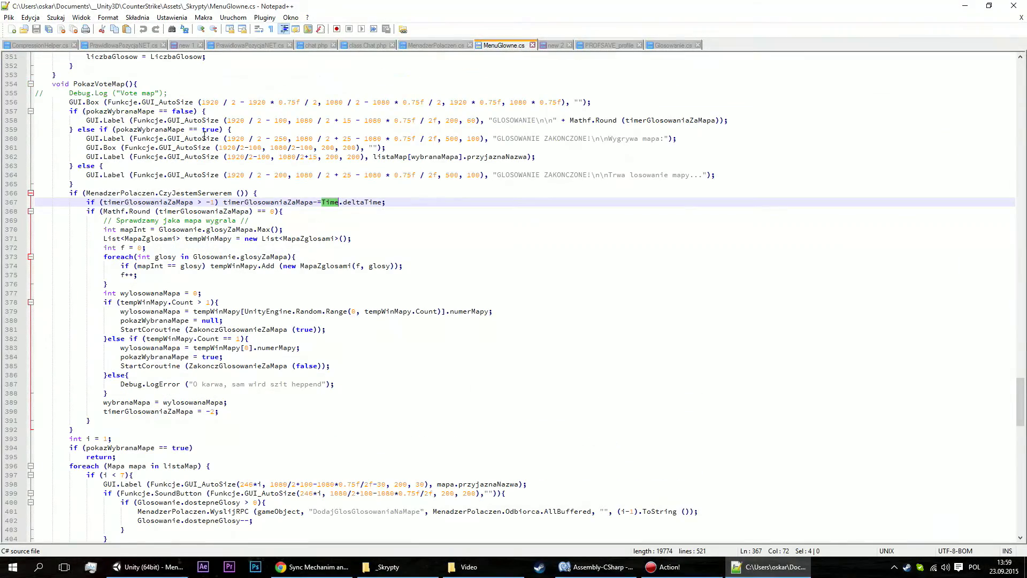
pyautogui.click(969, 5)
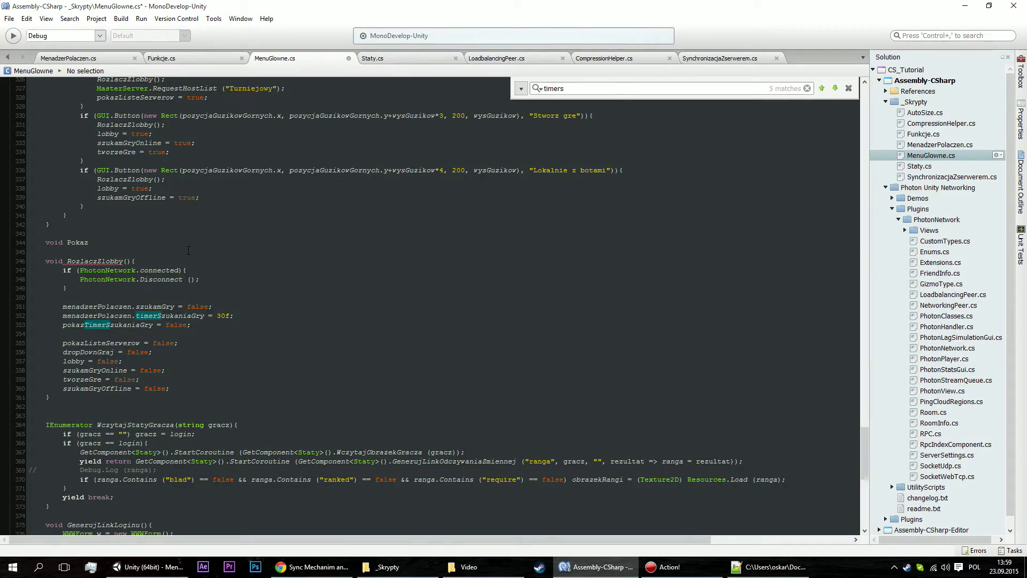
# Complete the declaration as an empty PokazVoteMap() method with braces.
pyautogui.write('VoteMap')
pyautogui.write('(){')
pyautogui.press('Return')
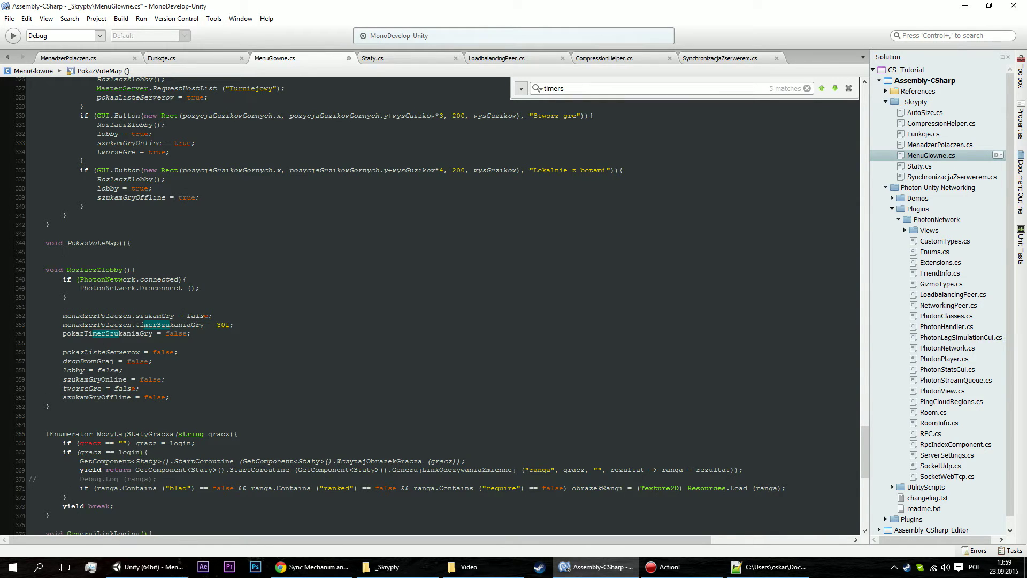
pyautogui.write('}')
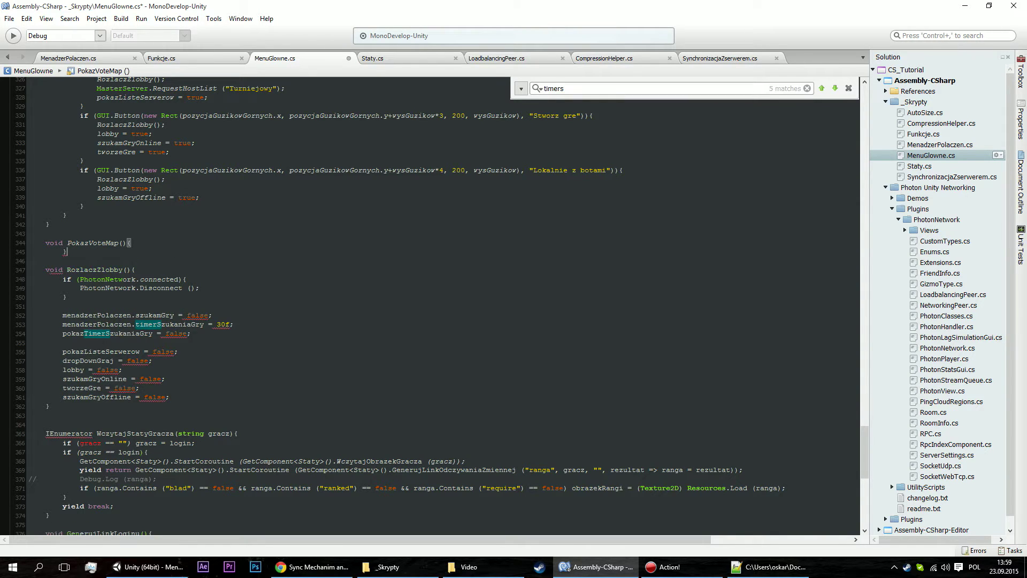
pyautogui.press('Return')
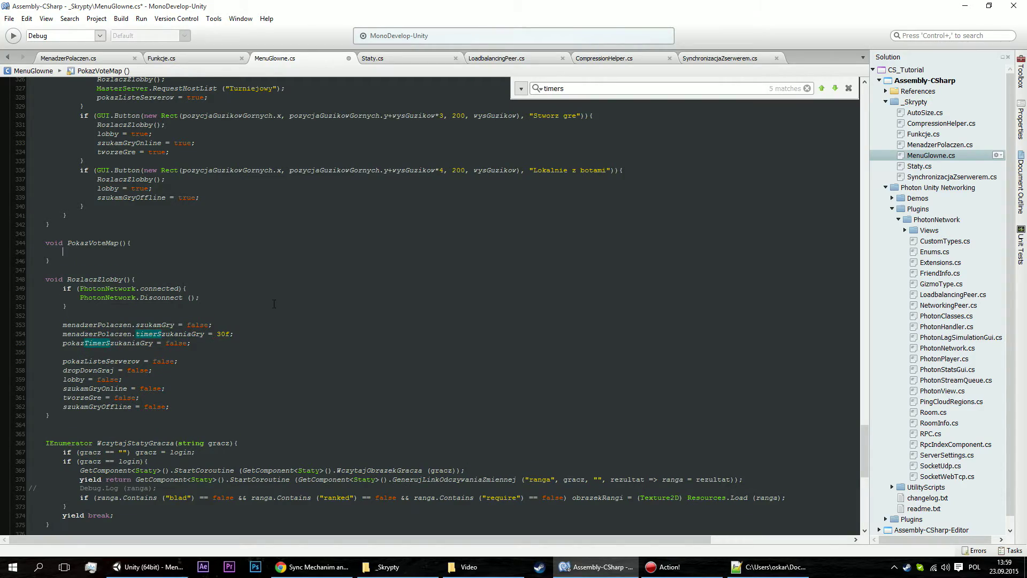
# Add a case "voteMap": label after the lobby case's break in the OnGUI switch.
pyautogui.scroll(3, 155, 288)
pyautogui.scroll(15, 155, 289)
pyautogui.scroll(15, 176, 286)
pyautogui.scroll(15, 204, 281)
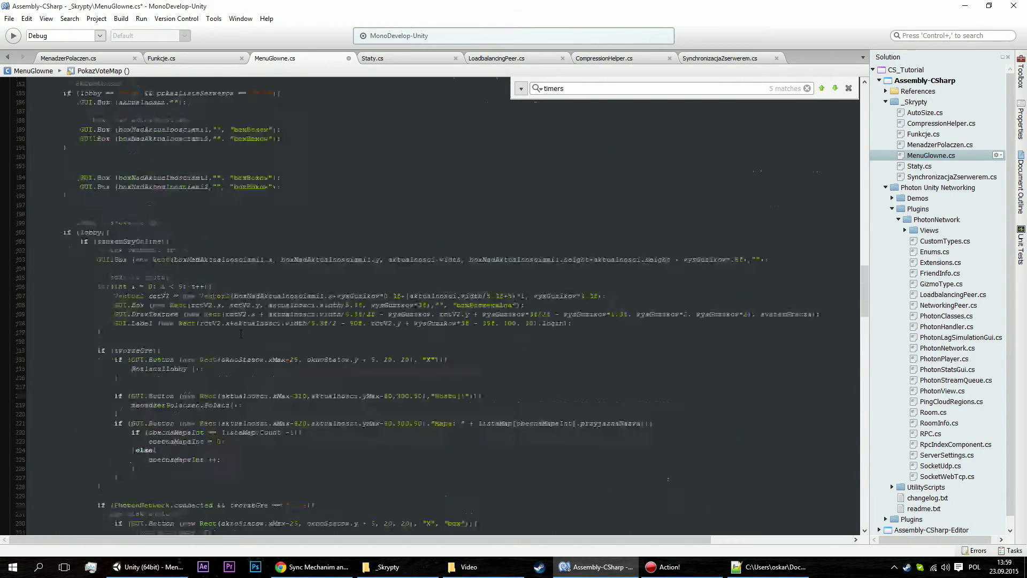
pyautogui.scroll(15, 232, 276)
pyautogui.scroll(8, 232, 276)
pyautogui.scroll(8, 213, 321)
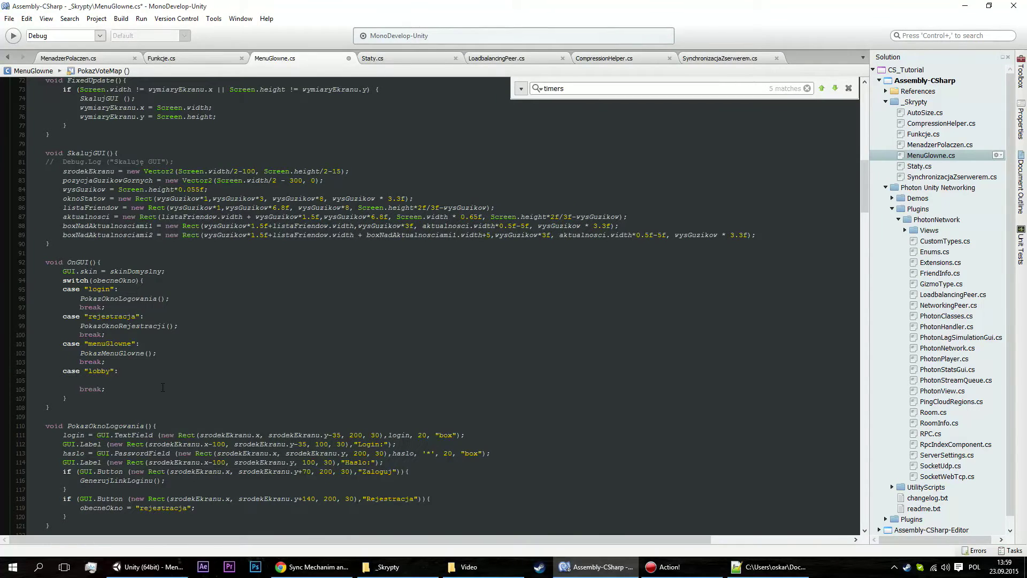
pyautogui.click(187, 402)
pyautogui.press('Return')
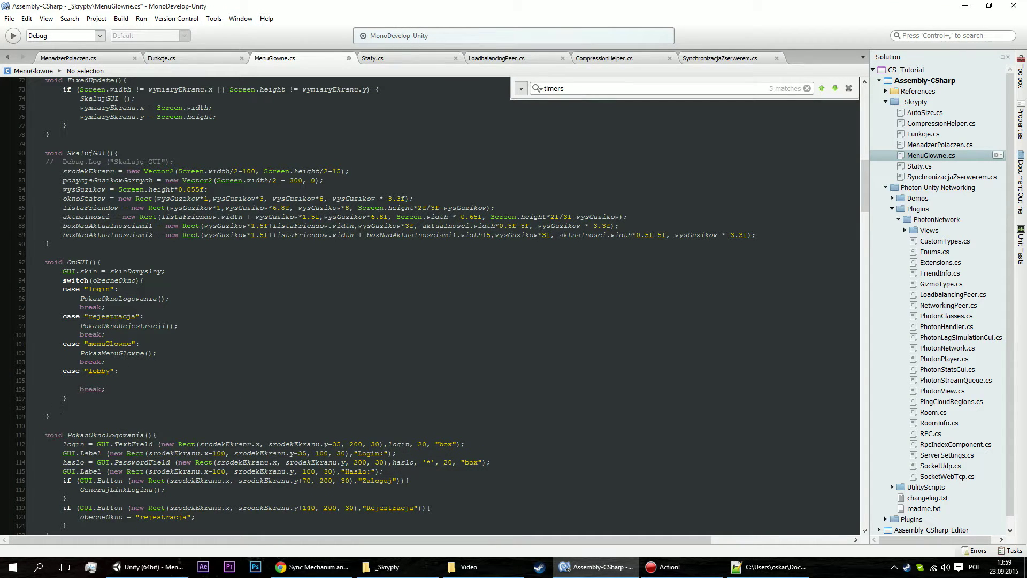
pyautogui.write('CaseInsensitiveComparer')
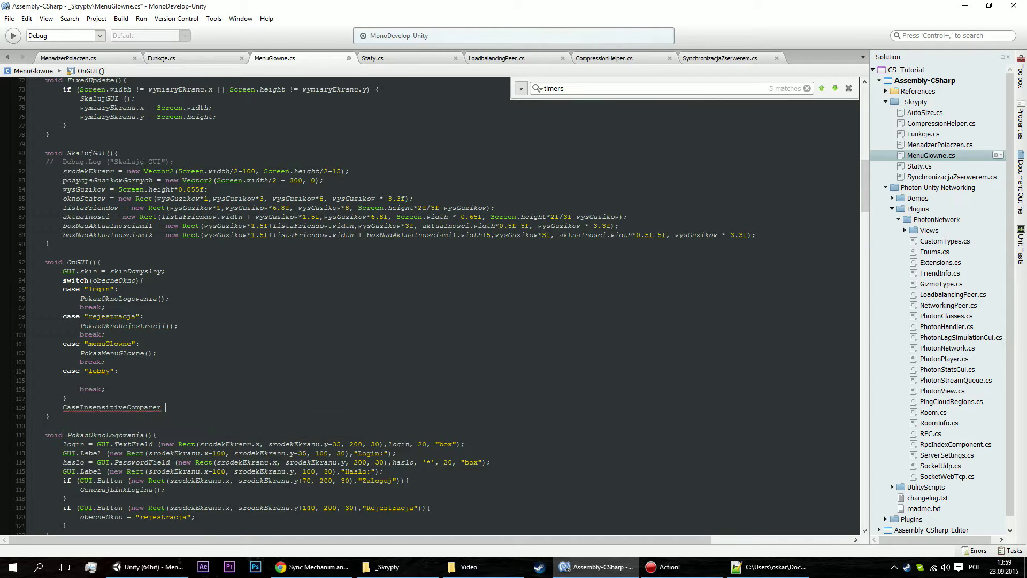
pyautogui.press('BackSpace')
pyautogui.press('BackSpace')
pyautogui.press('BackSpace')
pyautogui.press('BackSpace')
pyautogui.press('BackSpace')
pyautogui.press('BackSpace')
pyautogui.press('BackSpace')
pyautogui.press('BackSpace')
pyautogui.press('BackSpace')
pyautogui.press('BackSpace')
pyautogui.click(118, 388)
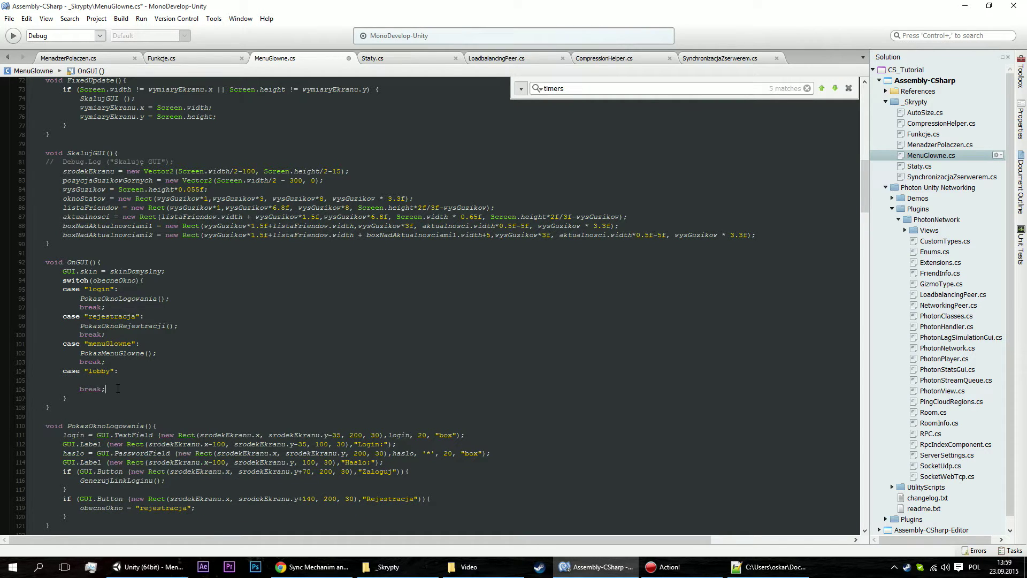
pyautogui.press('Return')
pyautogui.write('cas')
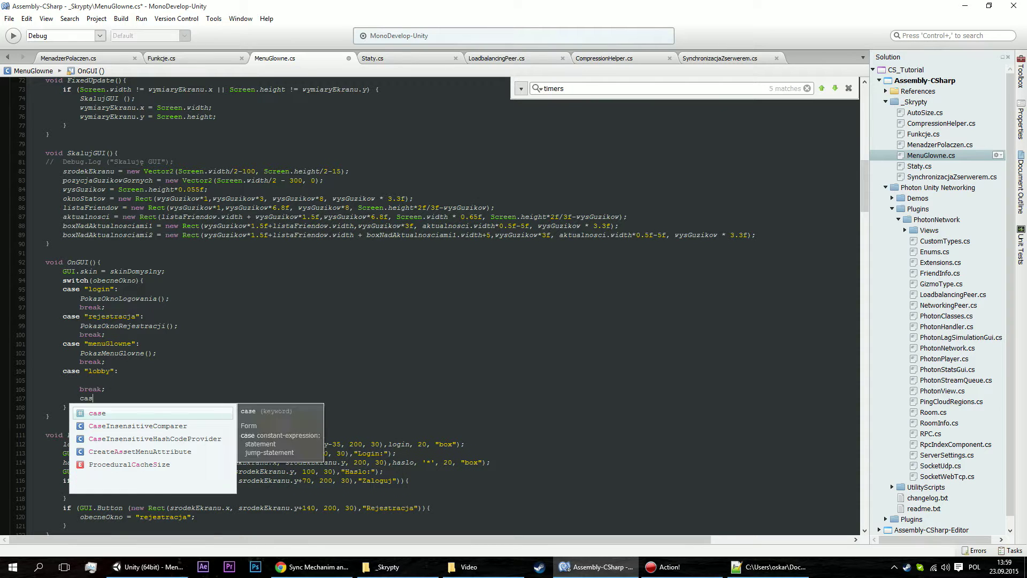
pyautogui.write('e voi')
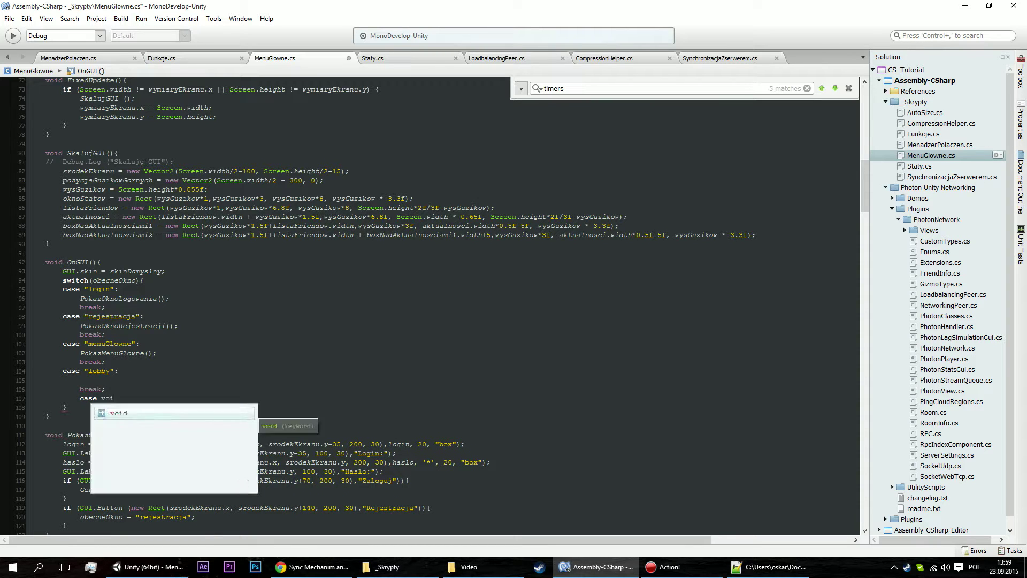
pyautogui.press('BackSpace')
pyautogui.write('teMap')
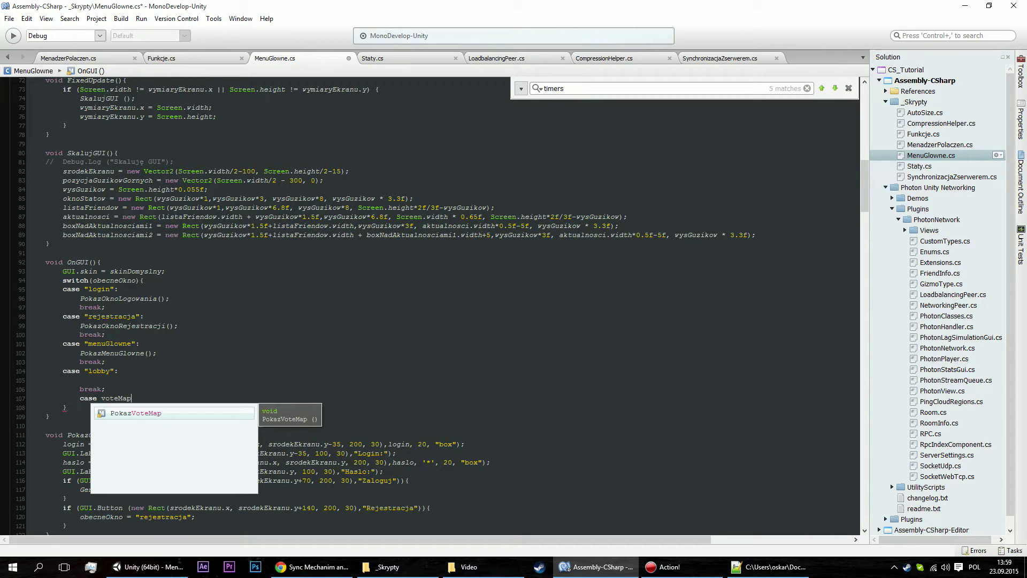
pyautogui.write(':')
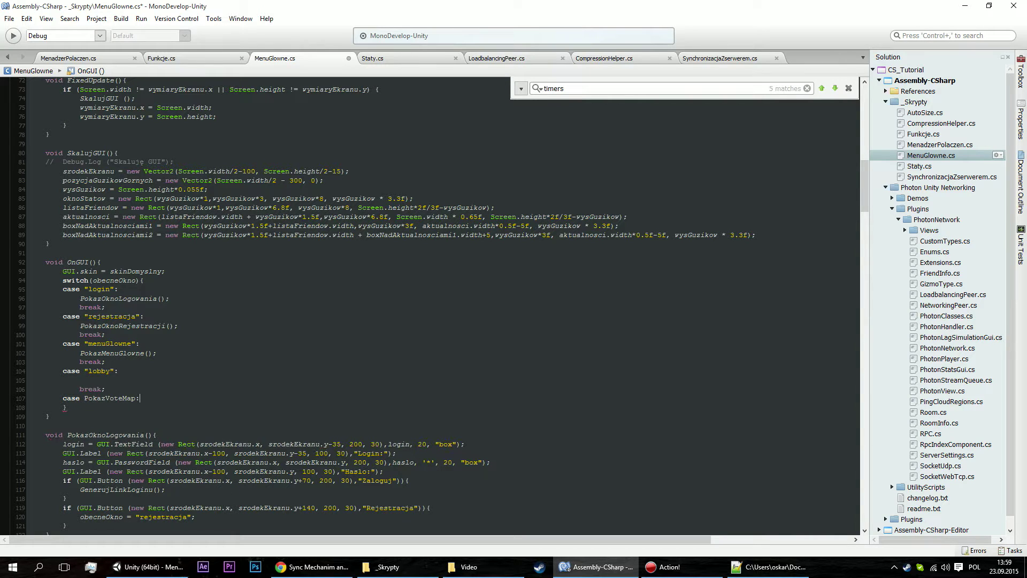
pyautogui.press('BackSpace')
pyautogui.press('BackSpace')
pyautogui.press('BackSpace')
pyautogui.press('BackSpace')
pyautogui.press('BackSpace')
pyautogui.press('BackSpace')
pyautogui.press('BackSpace')
pyautogui.write('v')
pyautogui.write('o')
pyautogui.click(84, 398)
pyautogui.write('"')
pyautogui.press('Right')
pyautogui.press('Right')
pyautogui.press('Right')
pyautogui.write('"')
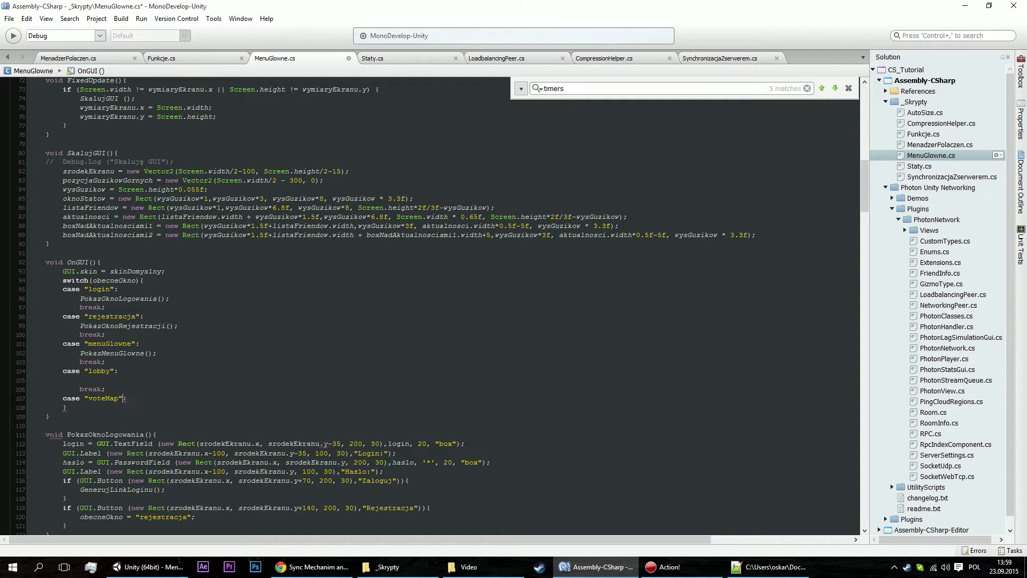
# Fill the voteMap case with PokazVoteMap(); followed by break;.
pyautogui.press('Return')
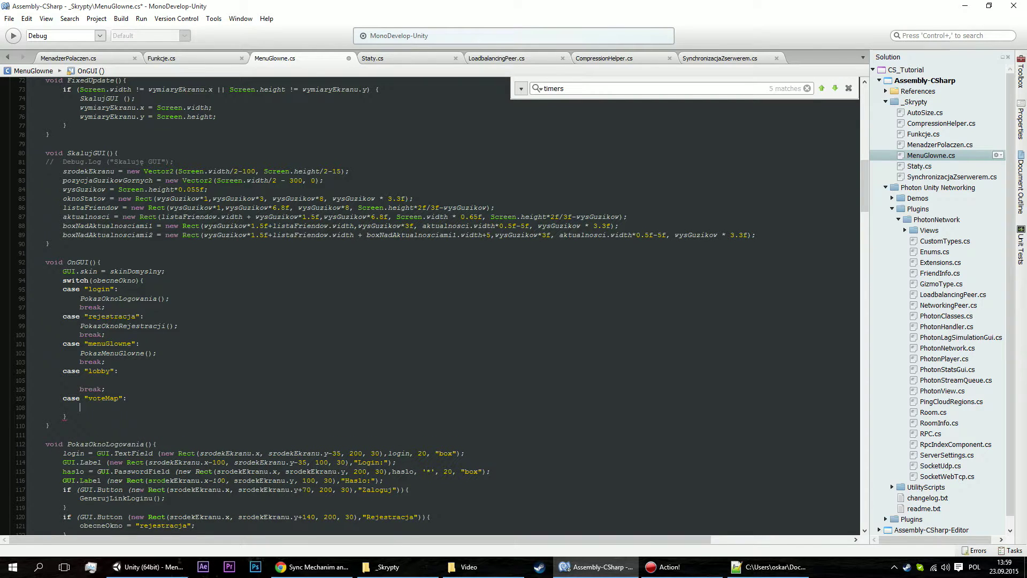
pyautogui.write('break;')
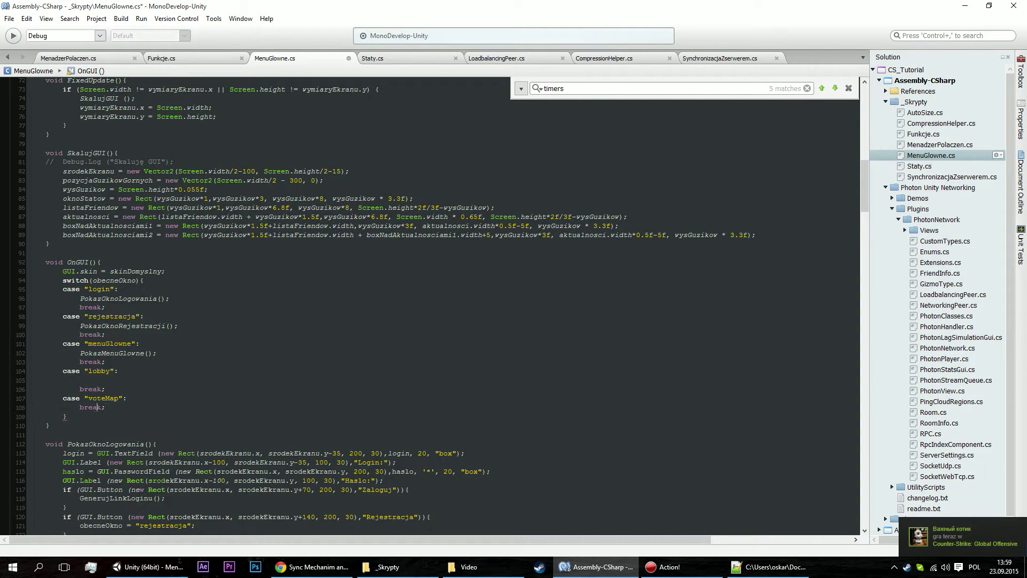
pyautogui.press('Home')
pyautogui.press('Return')
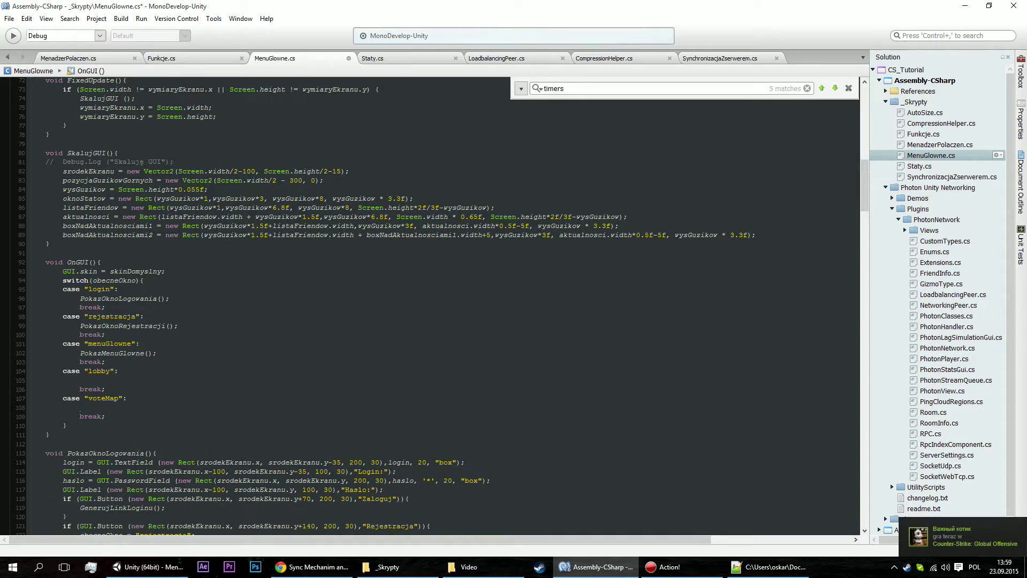
pyautogui.write('Poka')
pyautogui.press('Return')
pyautogui.write('();')
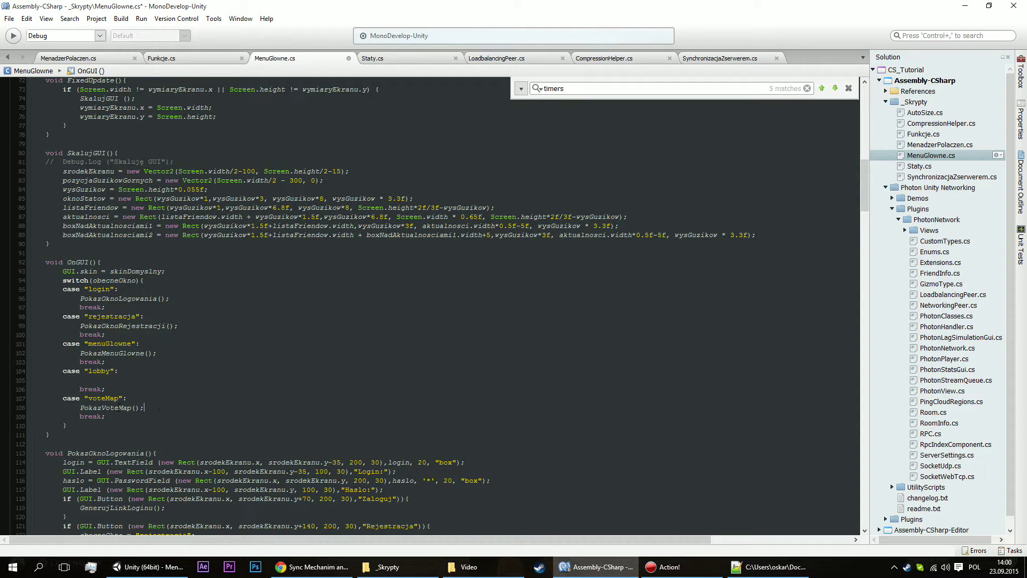
# Save MenuGlowne.cs with the empty PokazVoteMap method in place.
pyautogui.scroll(-7, 159, 409)
pyautogui.scroll(-17, 182, 364)
pyautogui.scroll(-16, 211, 303)
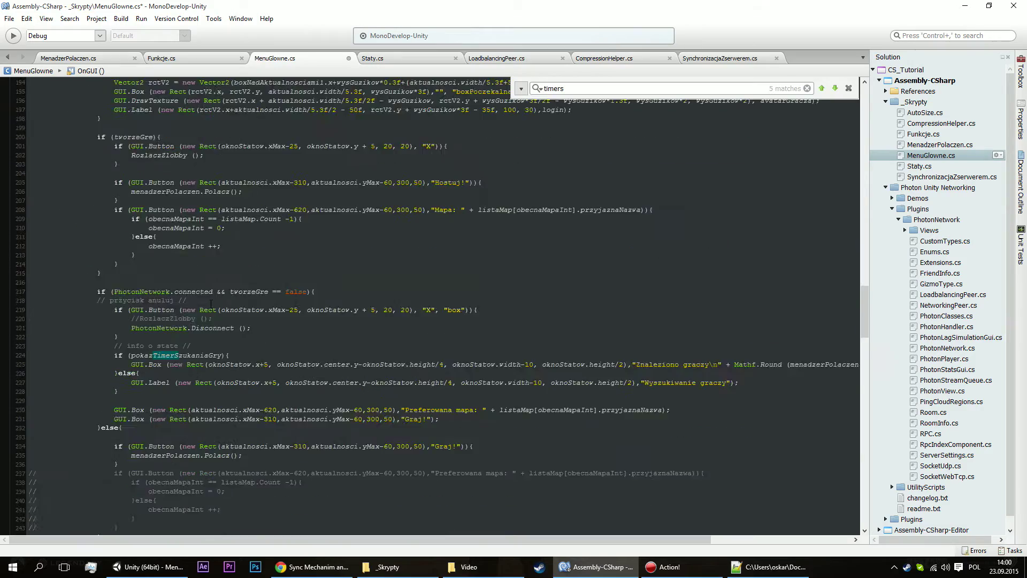
pyautogui.scroll(-15, 211, 304)
pyautogui.scroll(-15, 210, 305)
pyautogui.scroll(-15, 208, 306)
pyautogui.scroll(-15, 206, 306)
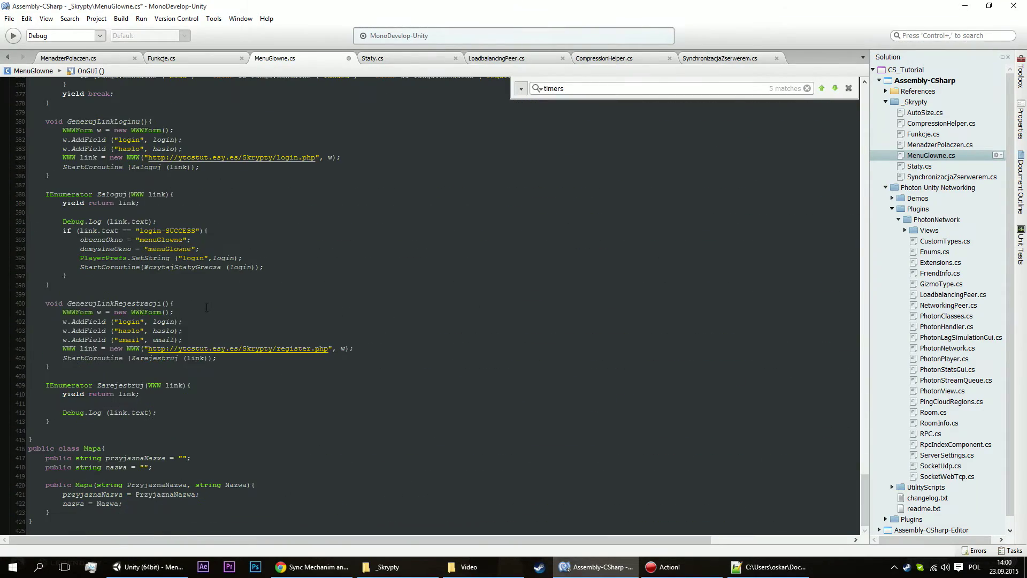
pyautogui.scroll(6, 206, 307)
pyautogui.scroll(6, 160, 241)
pyautogui.click(122, 173)
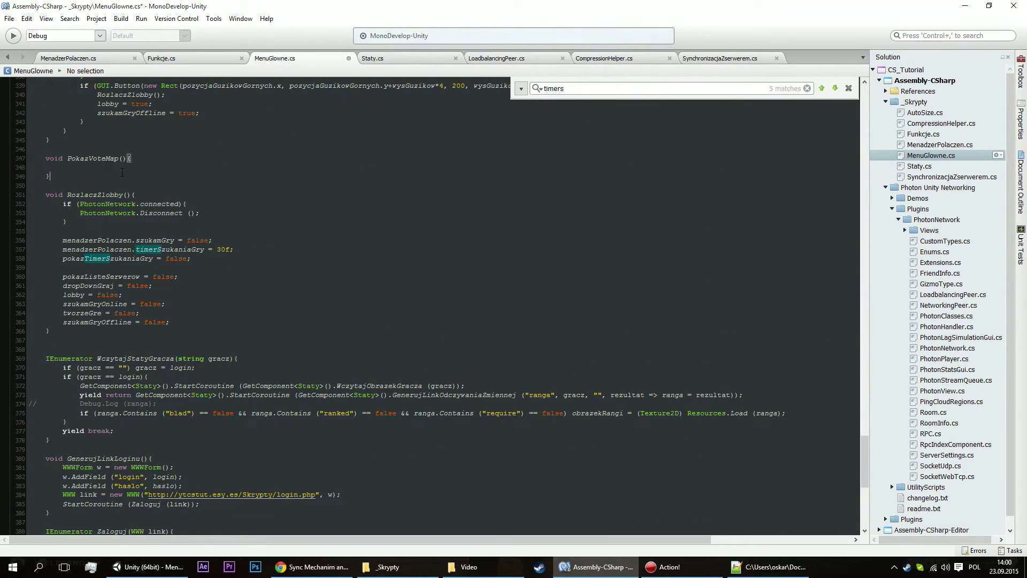
pyautogui.click(146, 168)
pyautogui.hotkey('ctrl', 's')
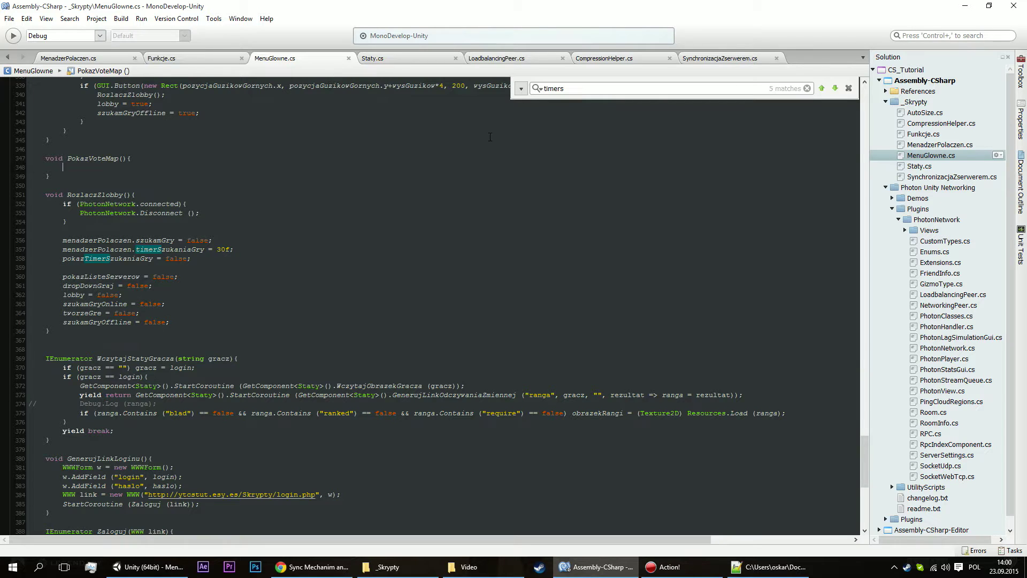
# Close the timers search bar and bring up Funkcje.cs.
pyautogui.scroll(4, 489, 137)
pyautogui.click(848, 88)
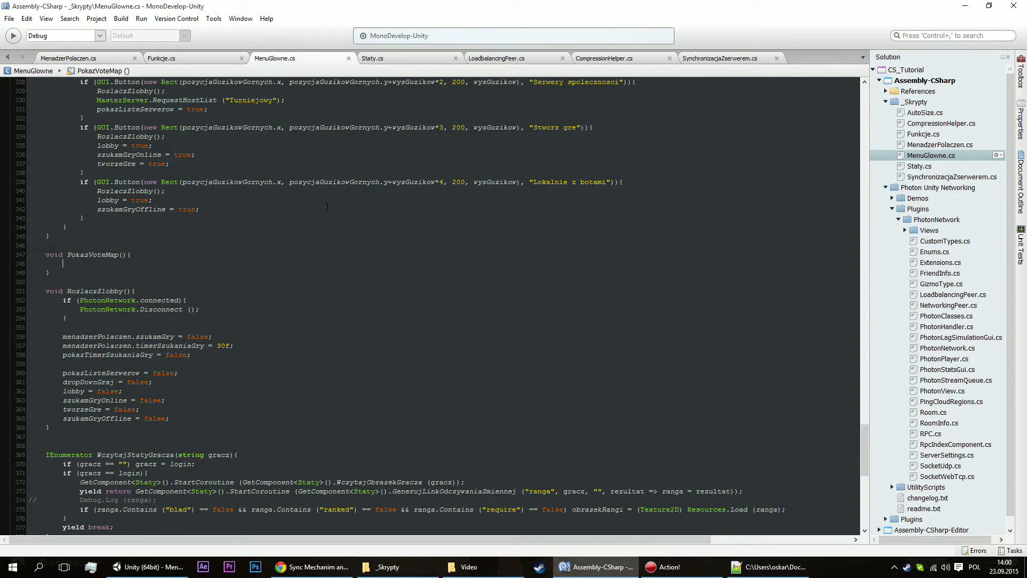
pyautogui.scroll(2, 296, 228)
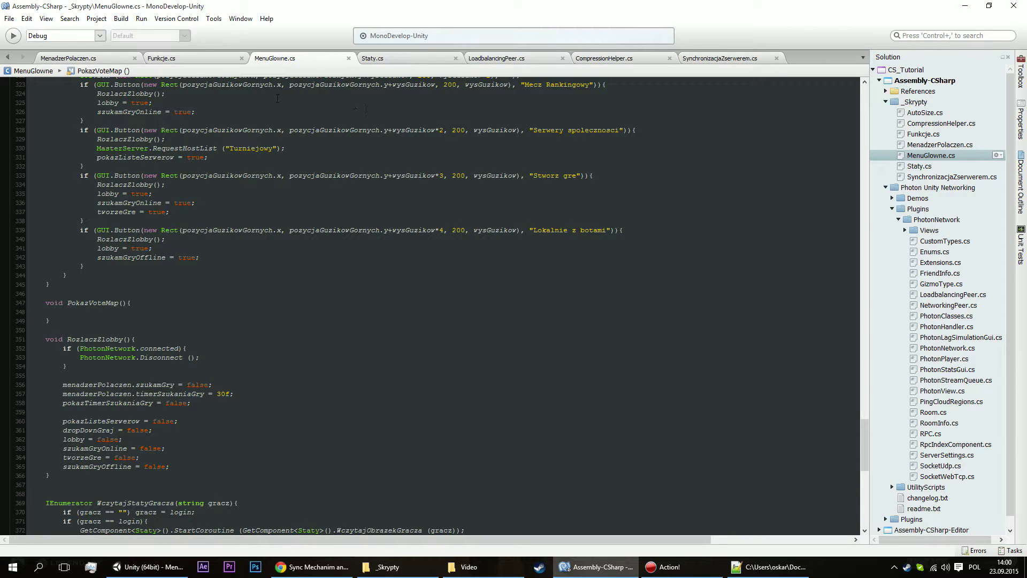
pyautogui.click(191, 58)
pyautogui.scroll(-15, 247, 195)
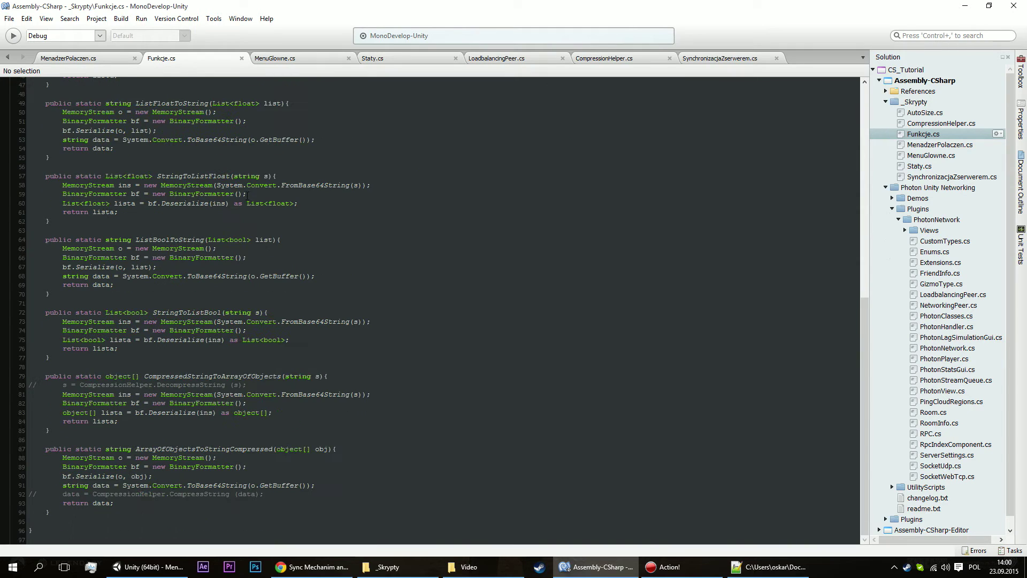
# Append a public static void GUI_AutoScale() method with empty braces at the end of Funkcje.cs.
pyautogui.click(104, 515)
pyautogui.press('Return')
pyautogui.press('Return')
pyautogui.write('pub')
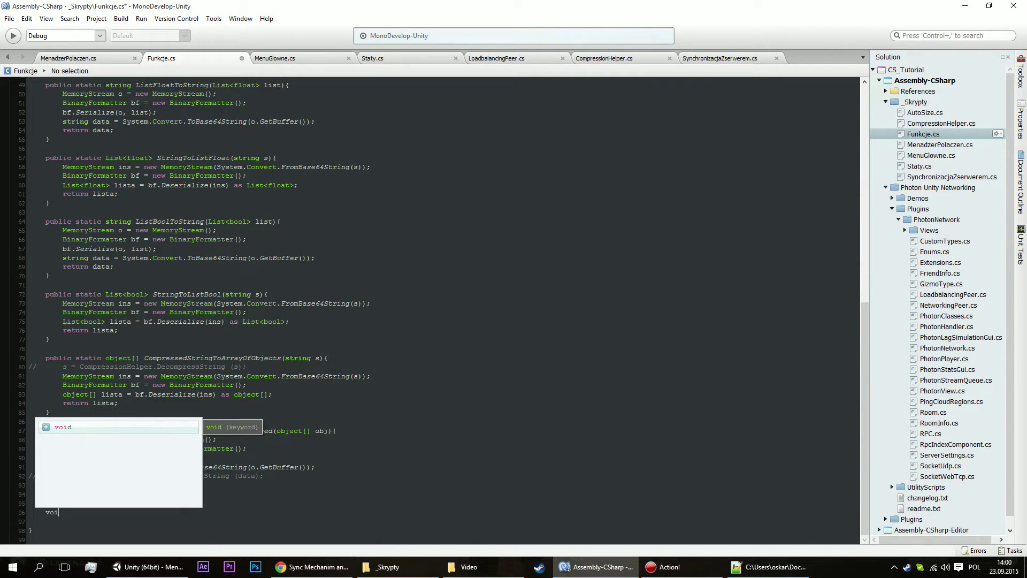
pyautogui.press('Escape')
pyautogui.press('BackSpace')
pyautogui.press('BackSpace')
pyautogui.press('BackSpace')
pyautogui.write('pub')
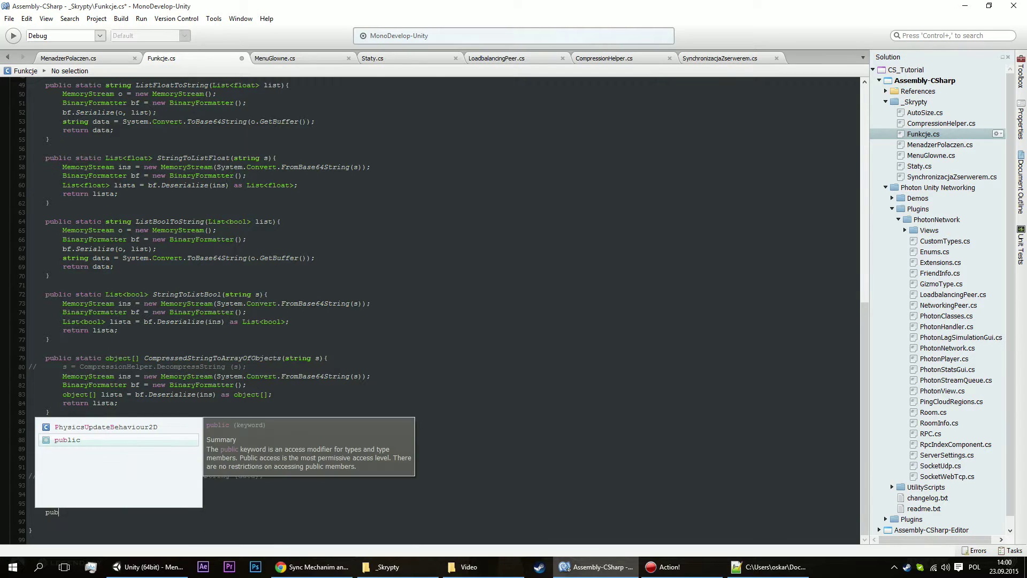
pyautogui.write('lic static')
pyautogui.write(' vo')
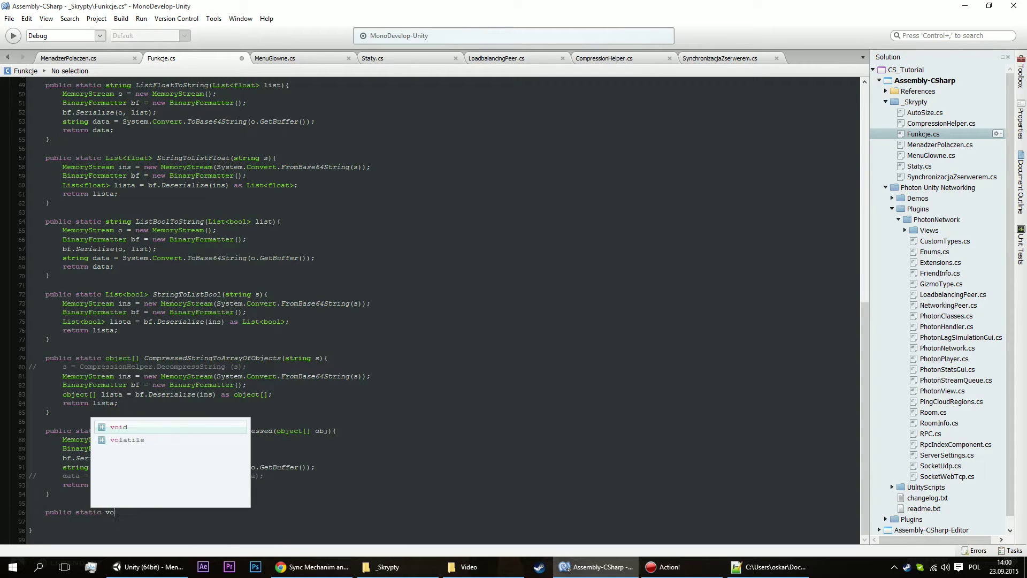
pyautogui.write('id GUIAutoScale')
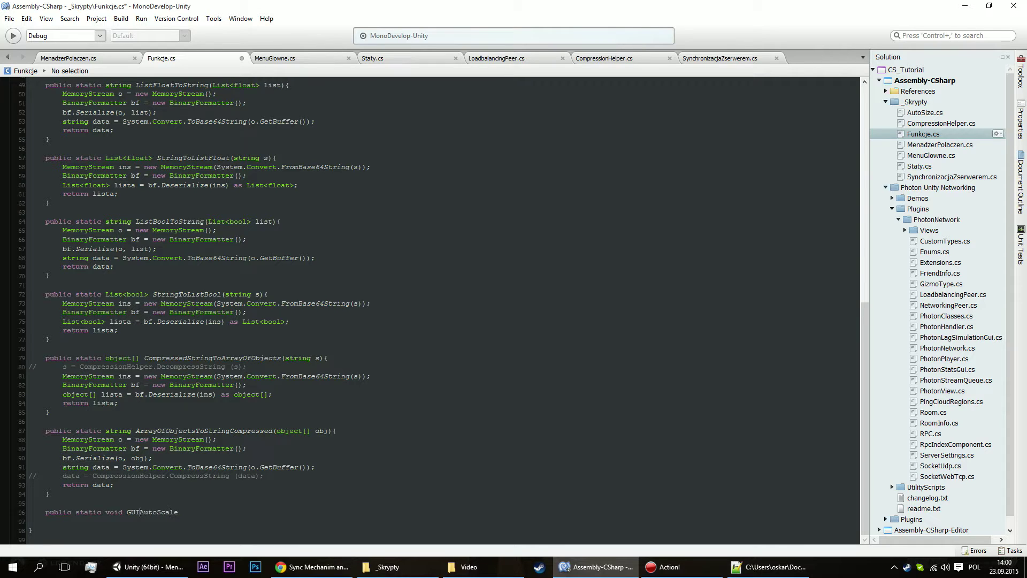
pyautogui.keyDown('ctrl'); pyautogui.scroll(-1, 429, 310); pyautogui.keyUp('ctrl')
pyautogui.keyDown('ctrl'); pyautogui.scroll(-1, 429, 309); pyautogui.keyUp('ctrl')
pyautogui.scroll(1, 429, 309)
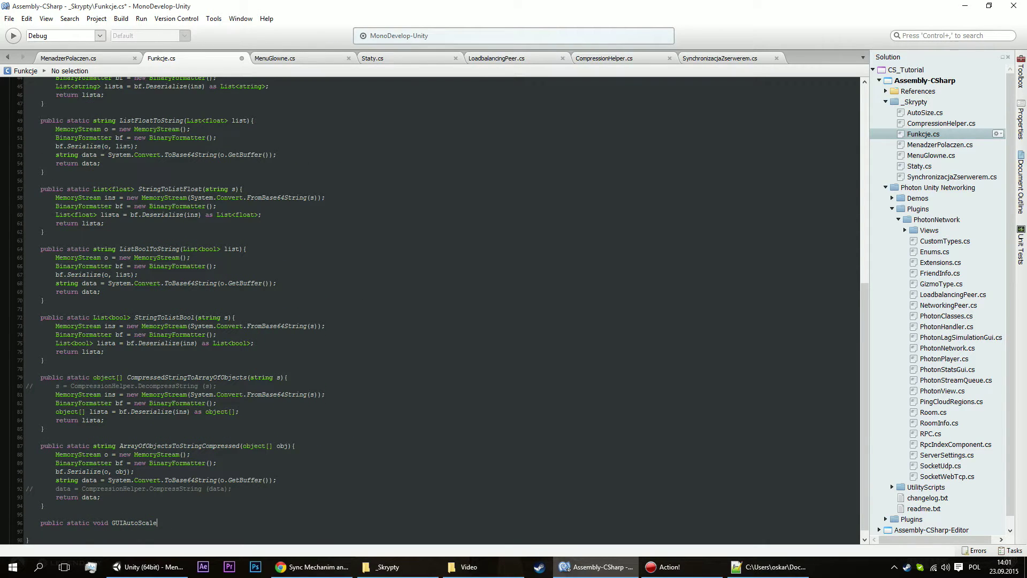
pyautogui.keyDown('ctrl'); pyautogui.scroll(2, 263, 357); pyautogui.keyUp('ctrl')
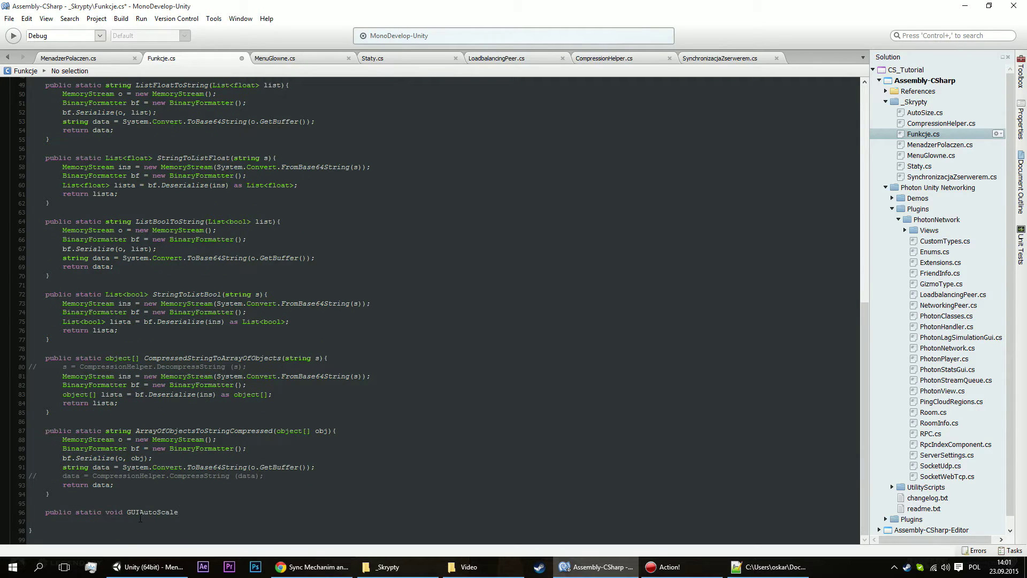
pyautogui.write('_')
pyautogui.write('{')
pyautogui.press('Return')
pyautogui.press('Return')
pyautogui.write('}')
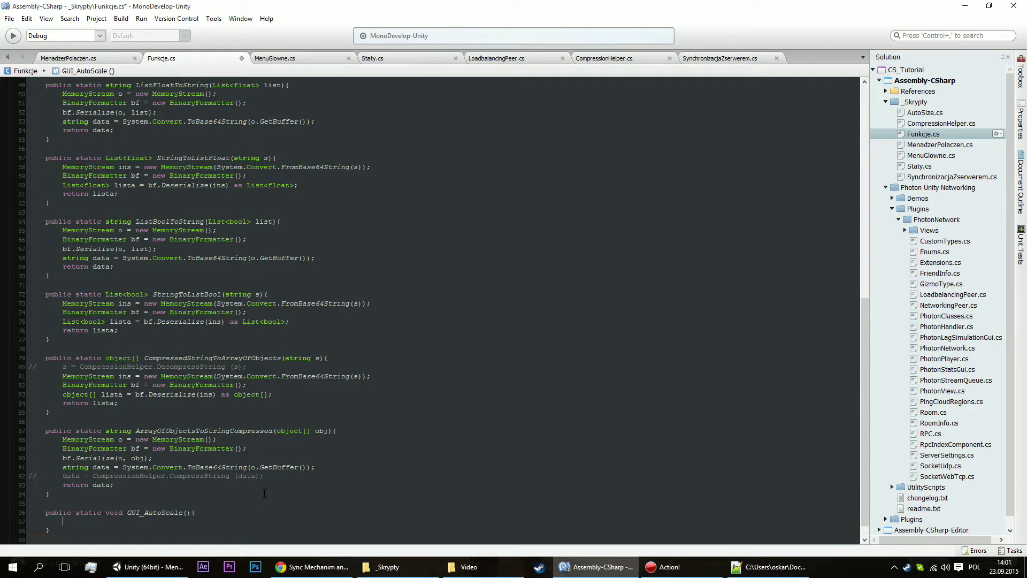
# Change GUI_AutoScale's return type from void to Rect and place the caret in its body.
pyautogui.scroll(-1, 265, 458)
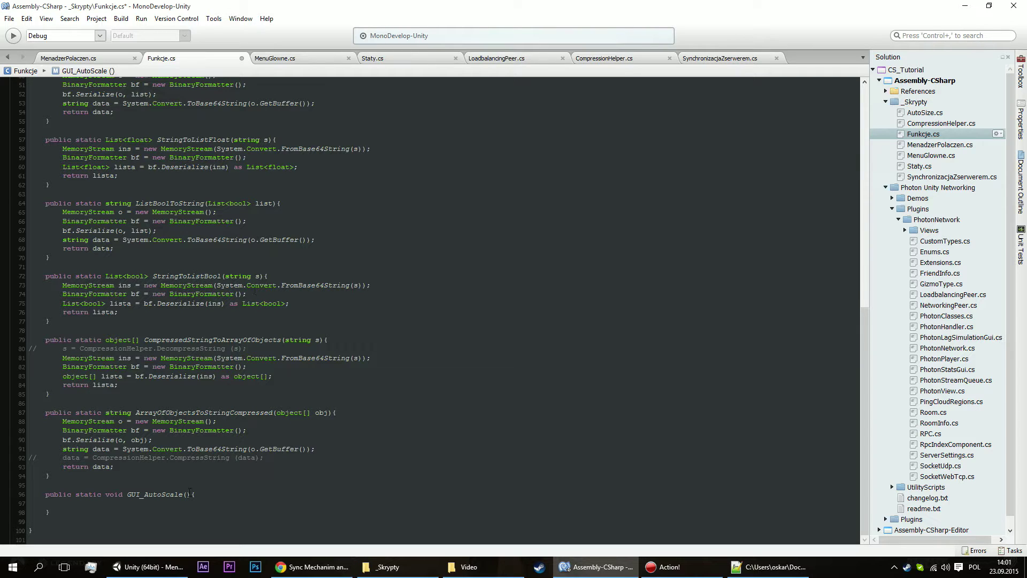
pyautogui.doubleClick(114, 493)
pyautogui.write('r')
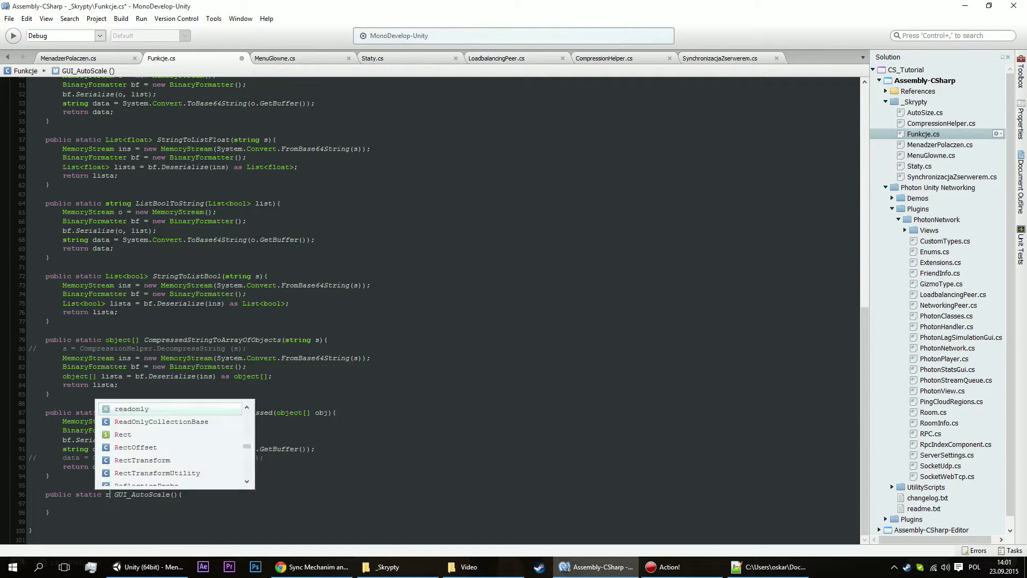
pyautogui.write('Rec')
pyautogui.press('Return')
pyautogui.click(211, 505)
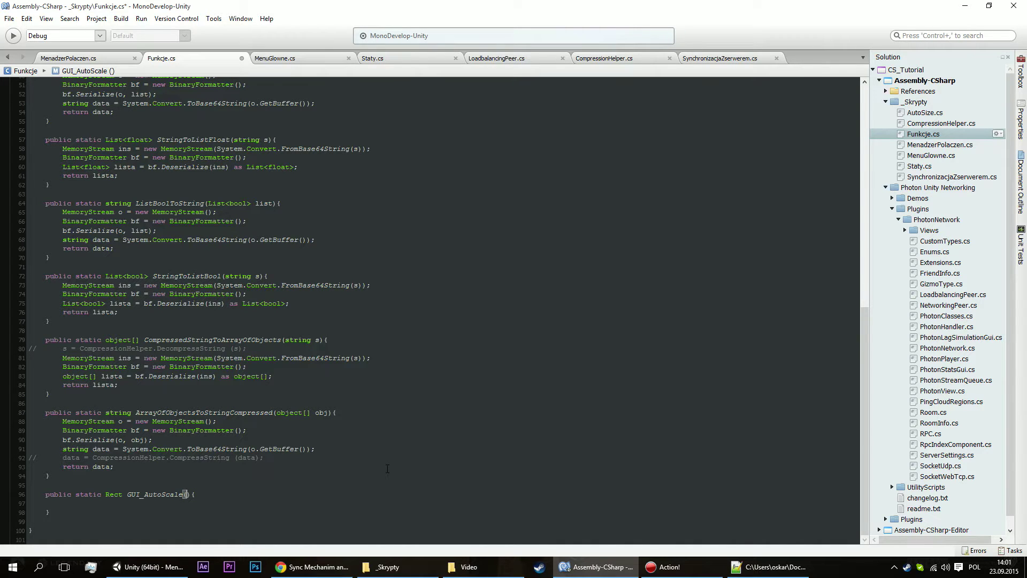
pyautogui.press('super')
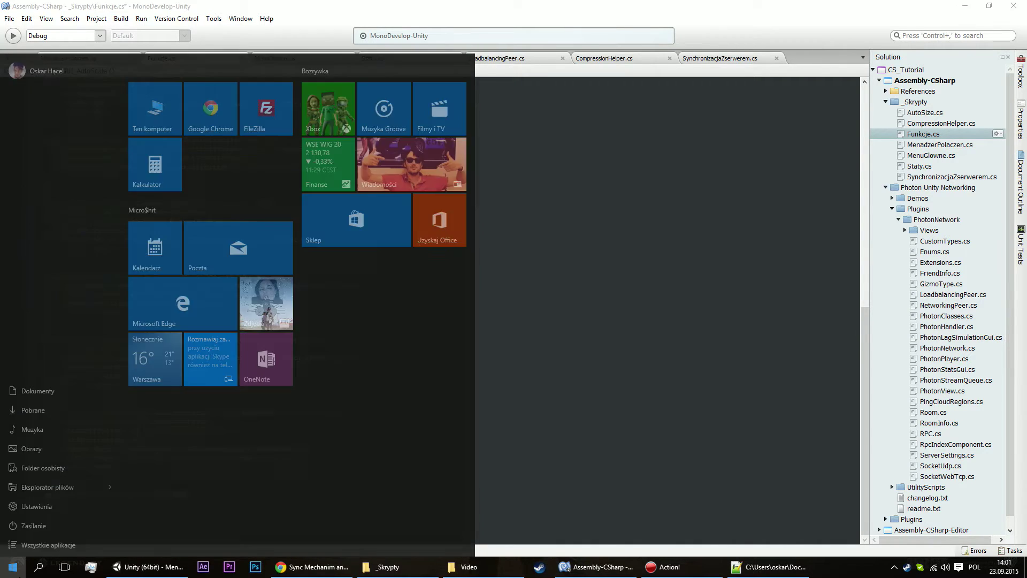
# Draw a large rectangle in Paint labelled 1920 above and 1080 at its side.
pyautogui.press('super')
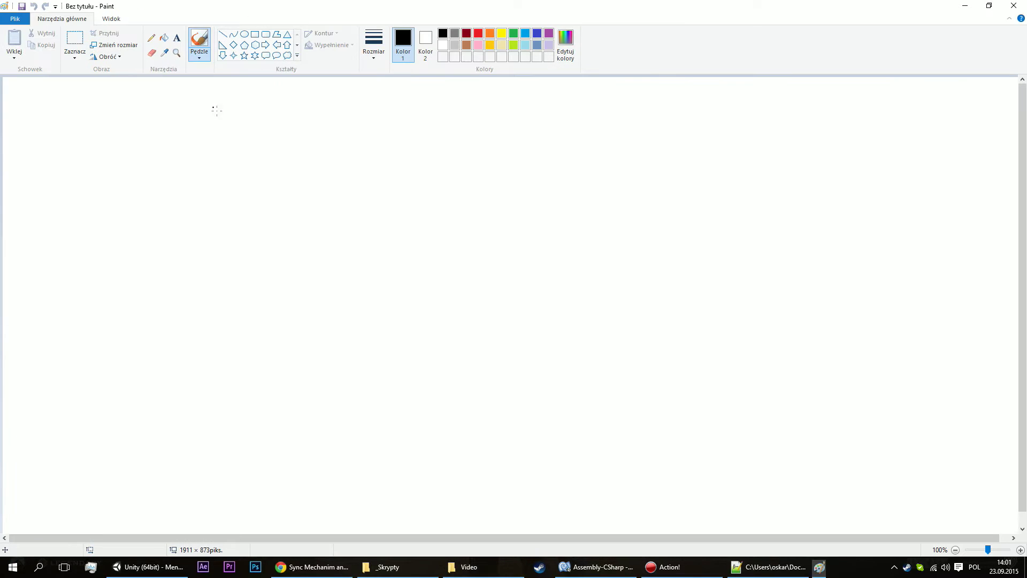
pyautogui.click(254, 34)
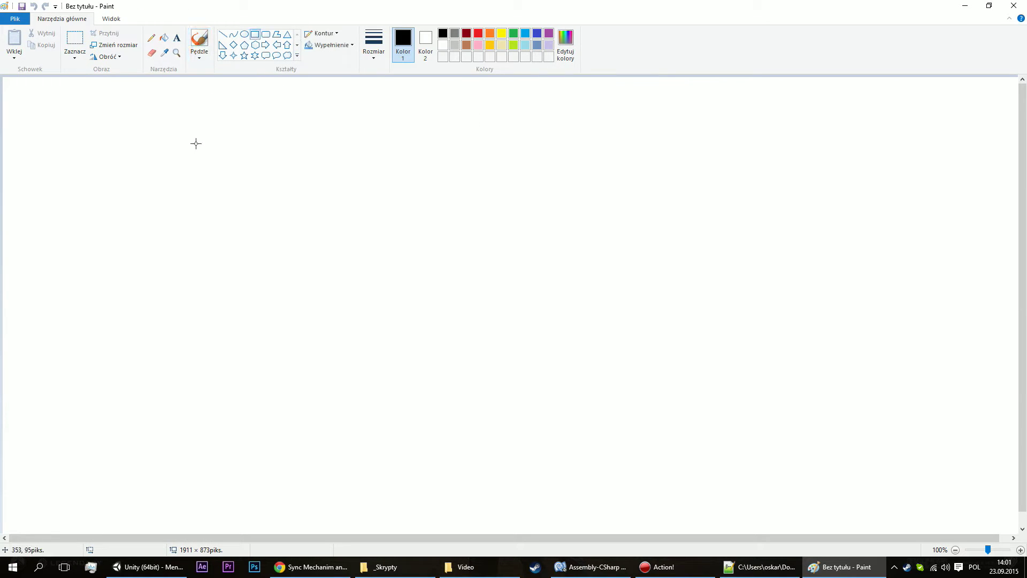
pyautogui.moveTo(192, 128); pyautogui.dragTo(906, 477)
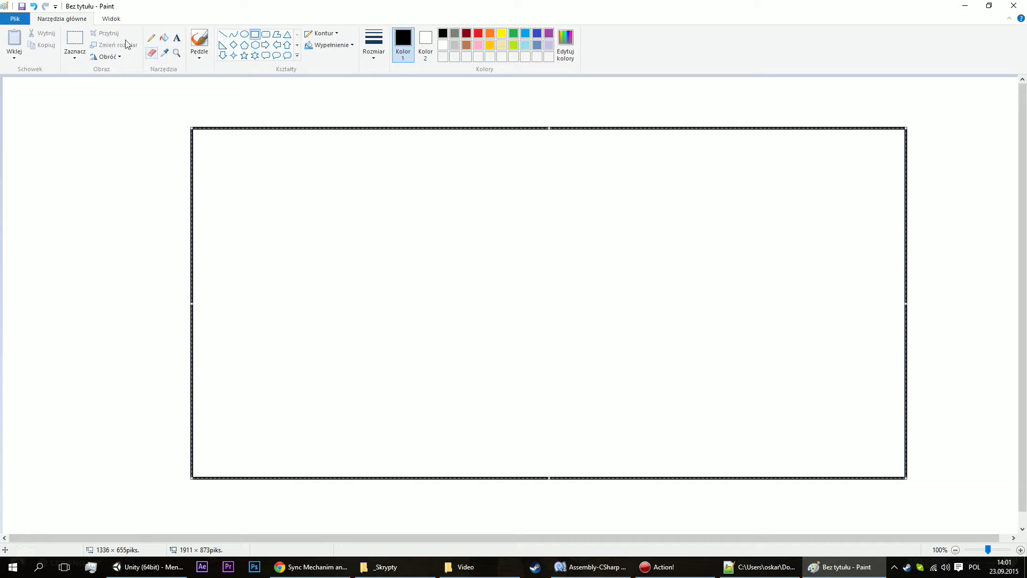
pyautogui.click(177, 38)
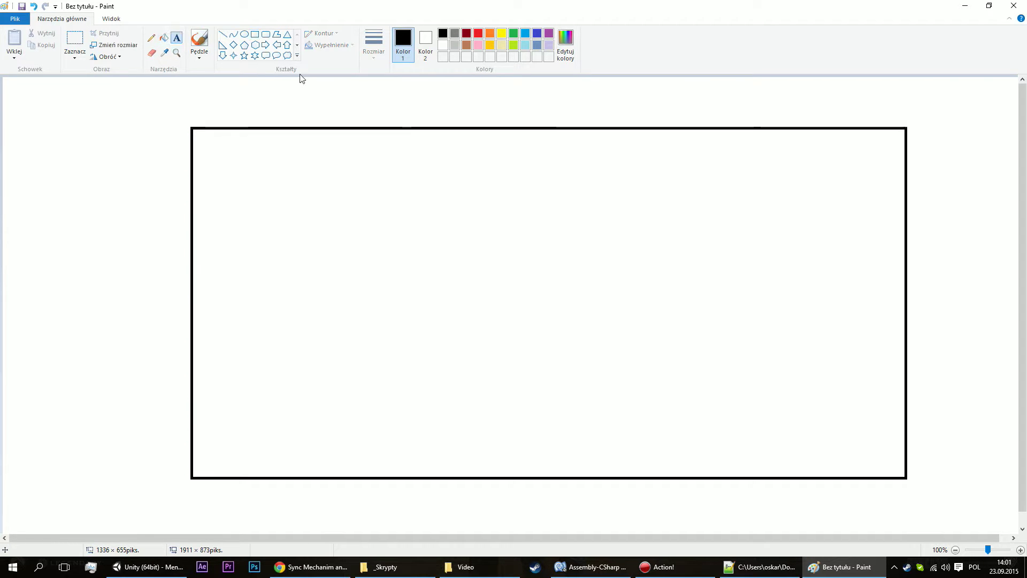
pyautogui.click(511, 85)
pyautogui.write('1920')
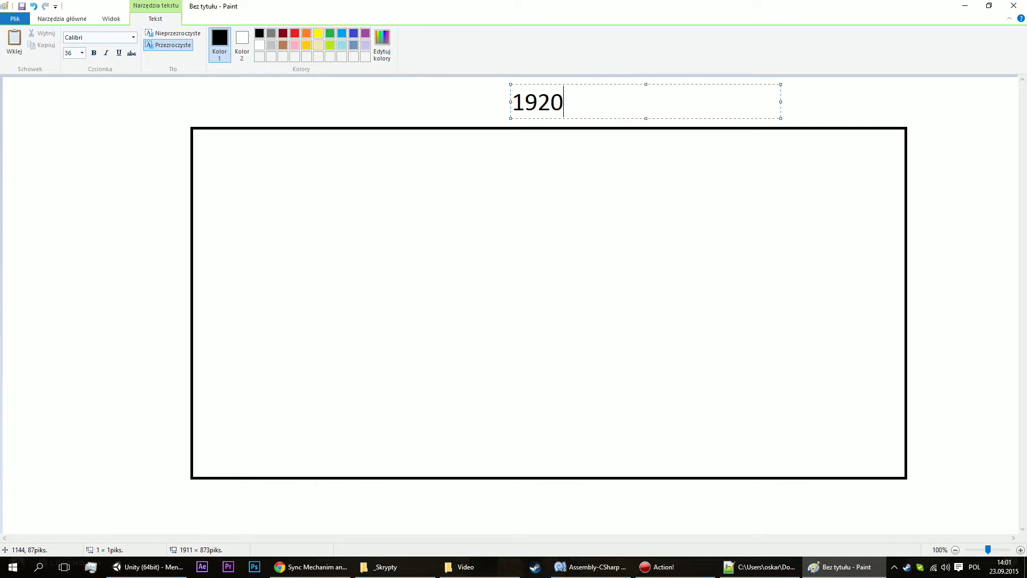
pyautogui.click(914, 301)
pyautogui.click(918, 300)
pyautogui.write('1080')
pyautogui.click(951, 252)
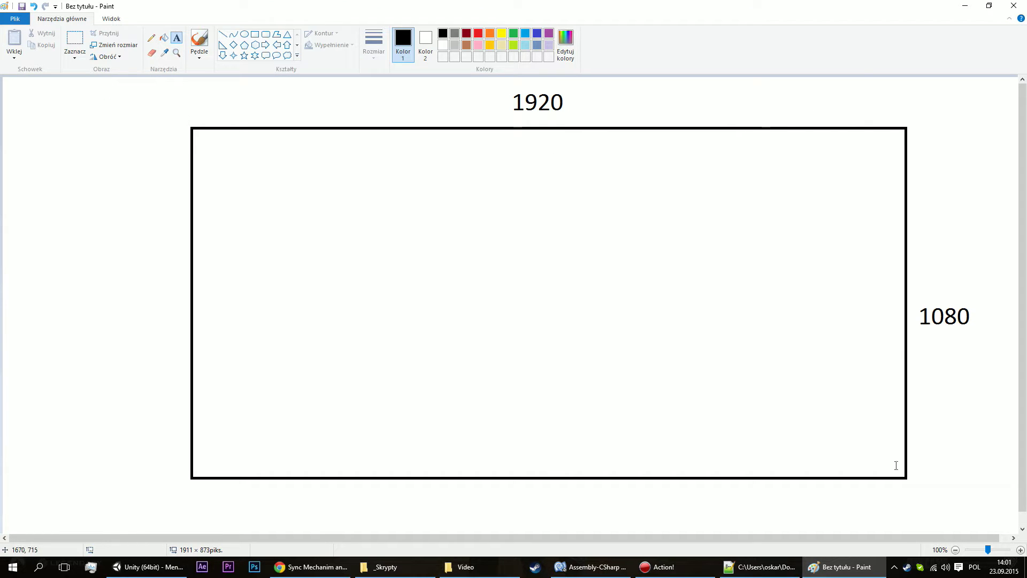
# Draw a small rectangle in the top-right corner labelled 400 and 50.
pyautogui.click(255, 34)
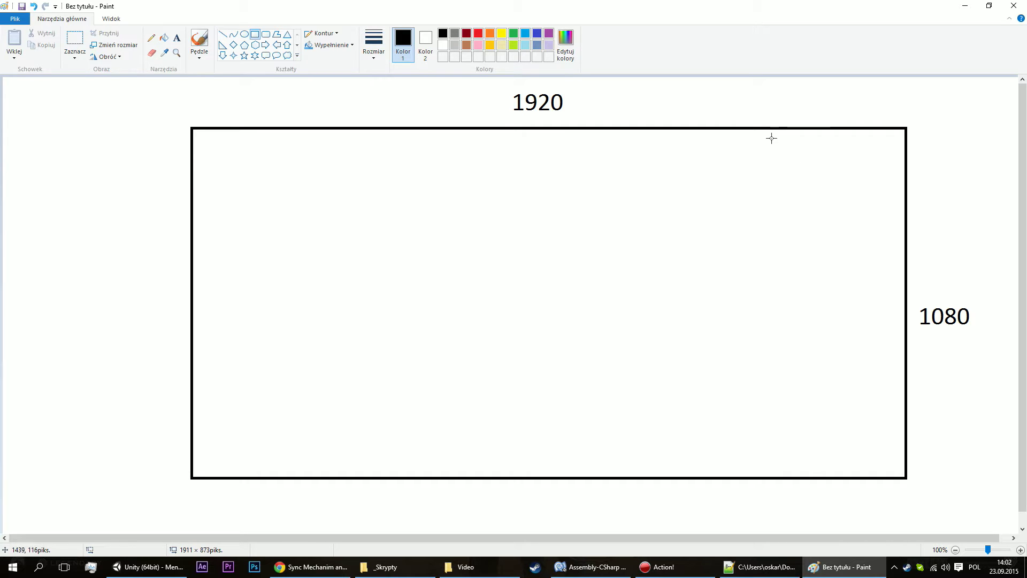
pyautogui.moveTo(771, 143); pyautogui.dragTo(891, 178)
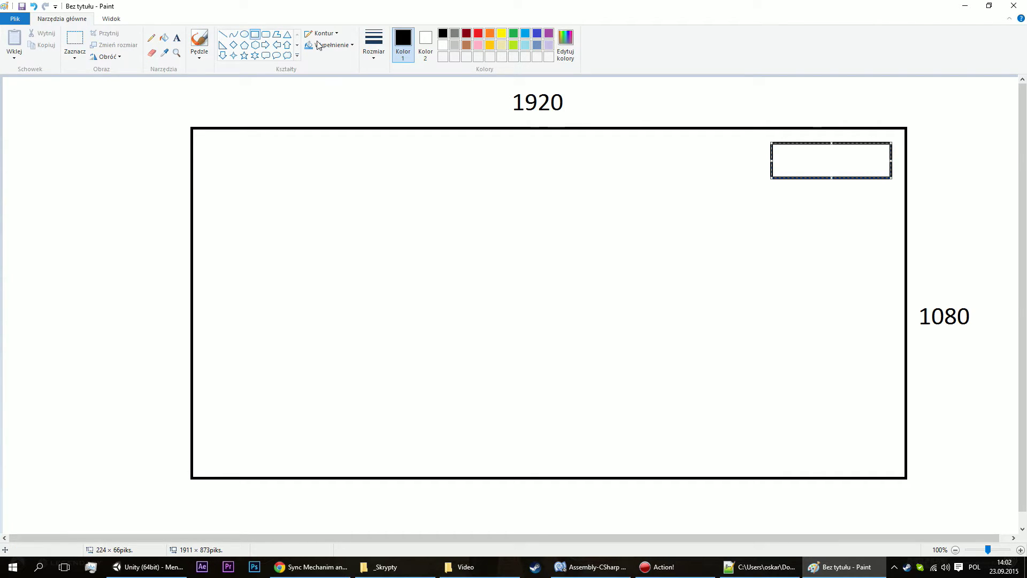
pyautogui.click(176, 37)
pyautogui.click(801, 135)
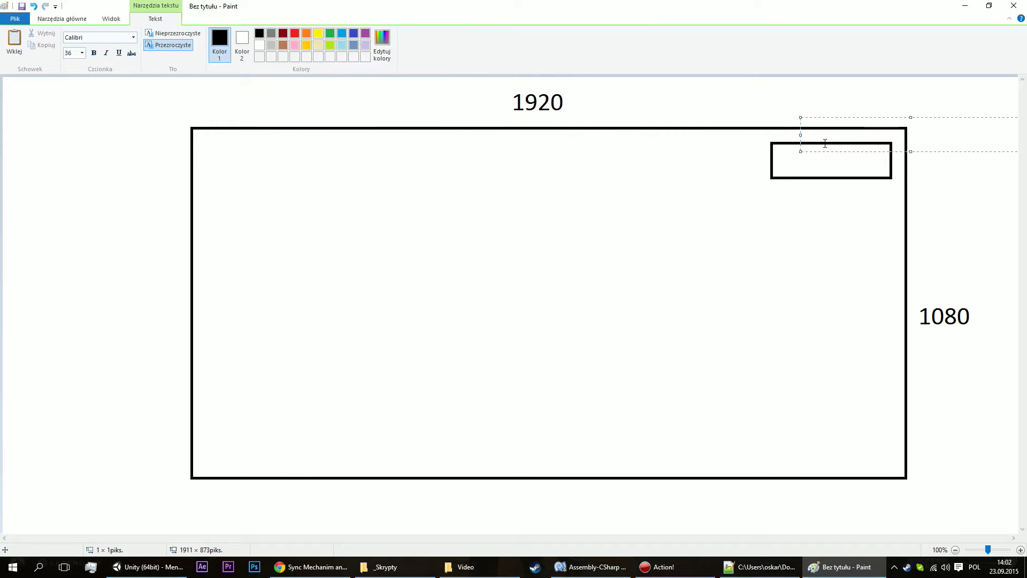
pyautogui.write('400')
pyautogui.click(737, 153)
pyautogui.click(726, 161)
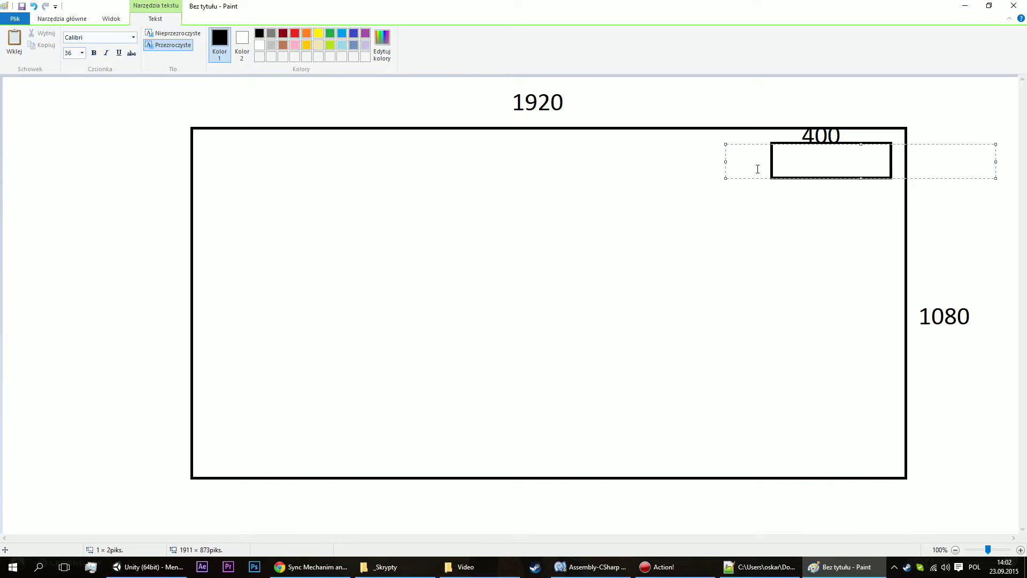
pyautogui.write('50')
pyautogui.click(832, 245)
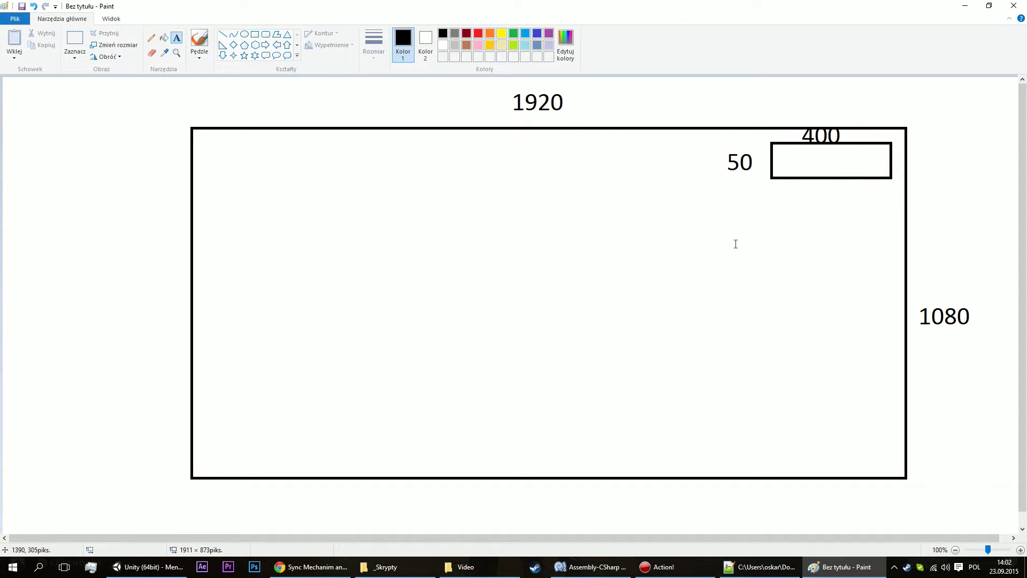
# Trim the Paint canvas slightly, then enlarge it to 5048 × 2048 pixels.
pyautogui.scroll(-1, 1023, 508)
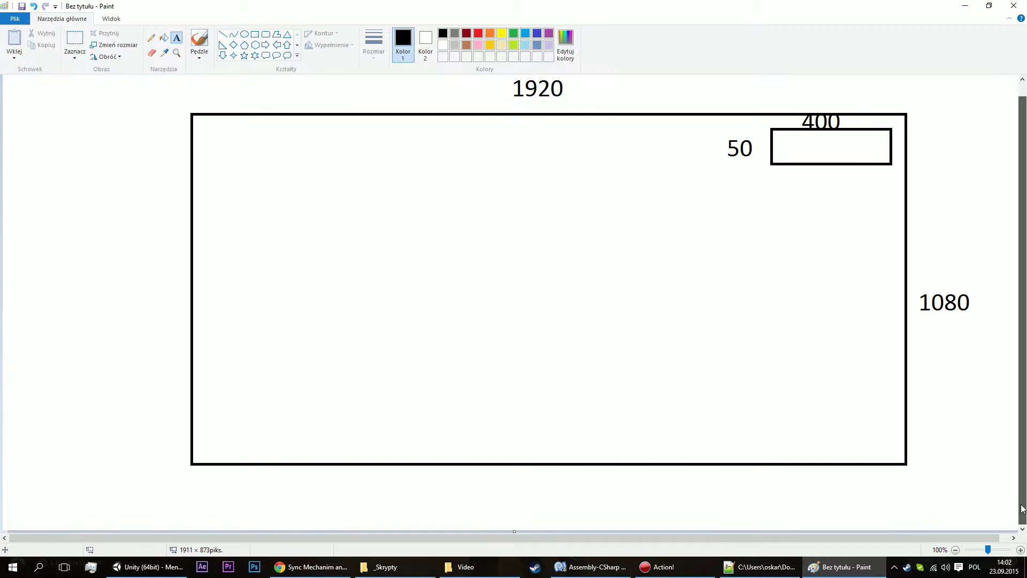
pyautogui.hscroll(1, 928, 541)
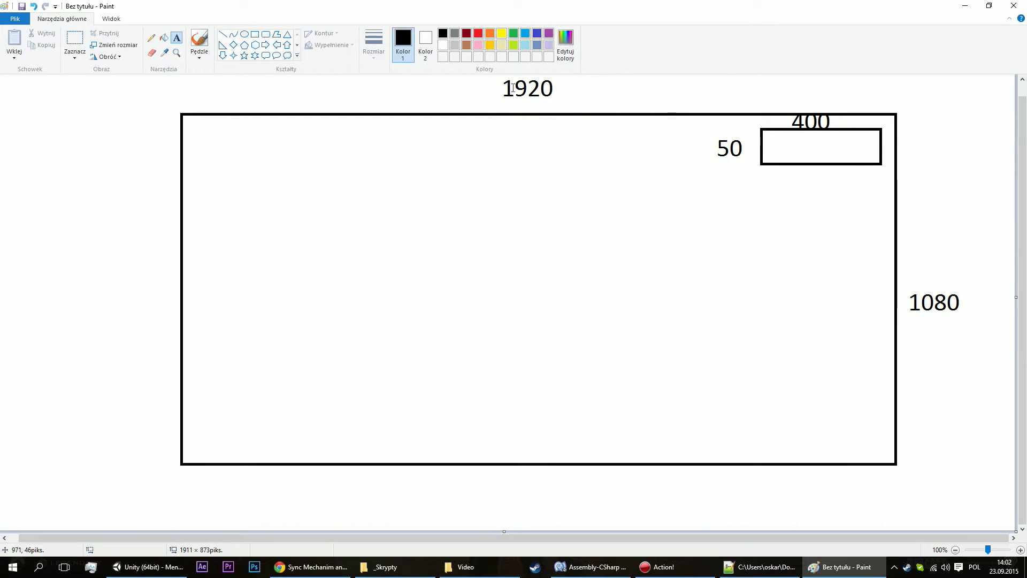
pyautogui.moveTo(1016, 531); pyautogui.dragTo(951, 508)
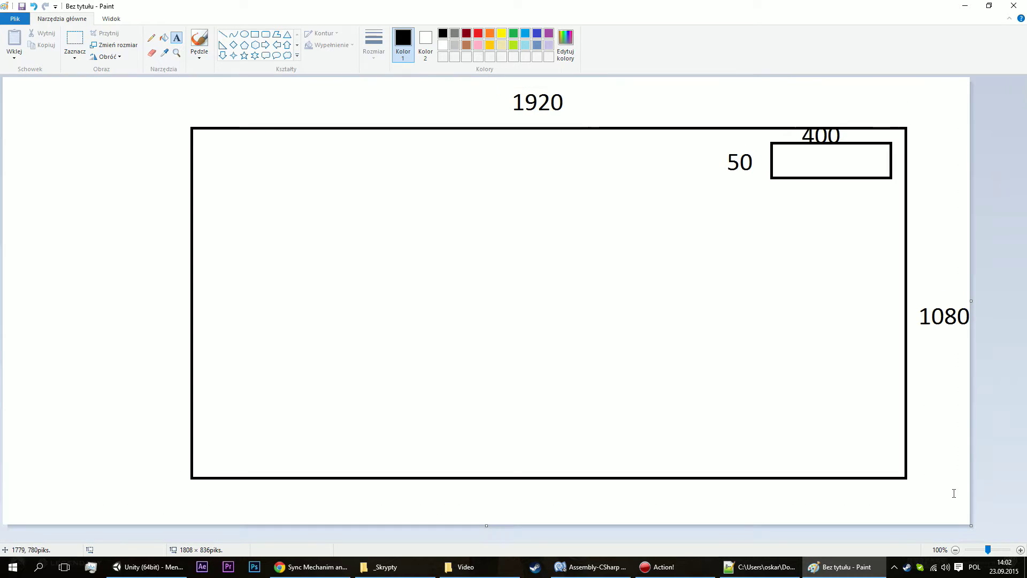
pyautogui.keyDown('ctrl'); pyautogui.scroll(-2, 520, 236); pyautogui.keyUp('ctrl')
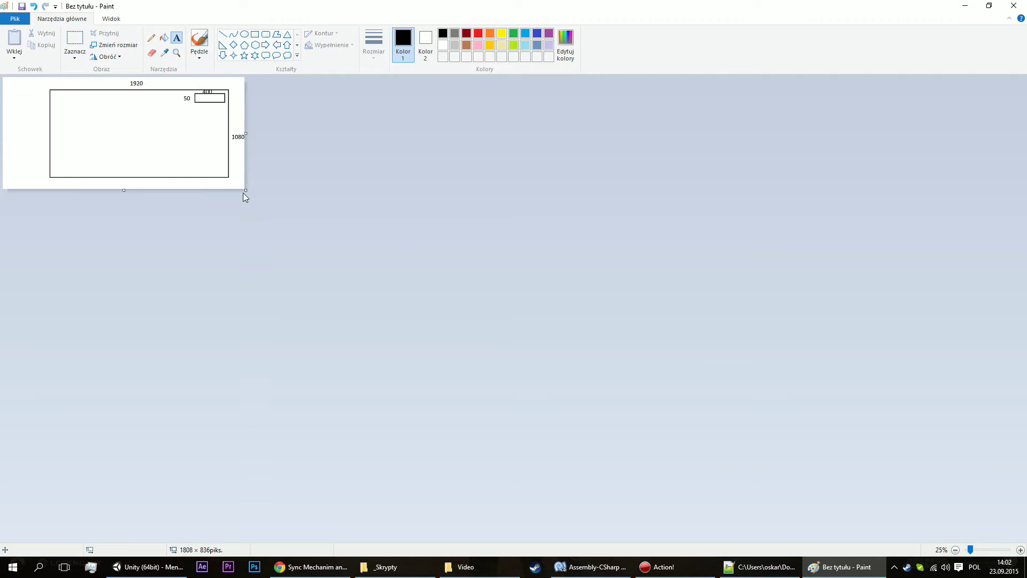
pyautogui.moveTo(245, 191); pyautogui.dragTo(678, 352)
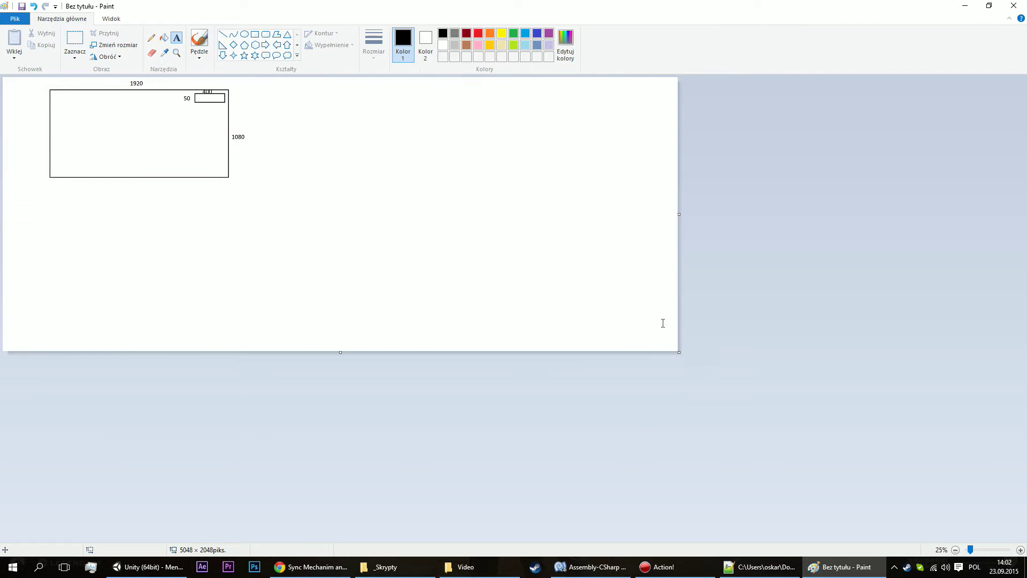
pyautogui.keyDown('ctrl'); pyautogui.scroll(1, 402, 174); pyautogui.keyUp('ctrl')
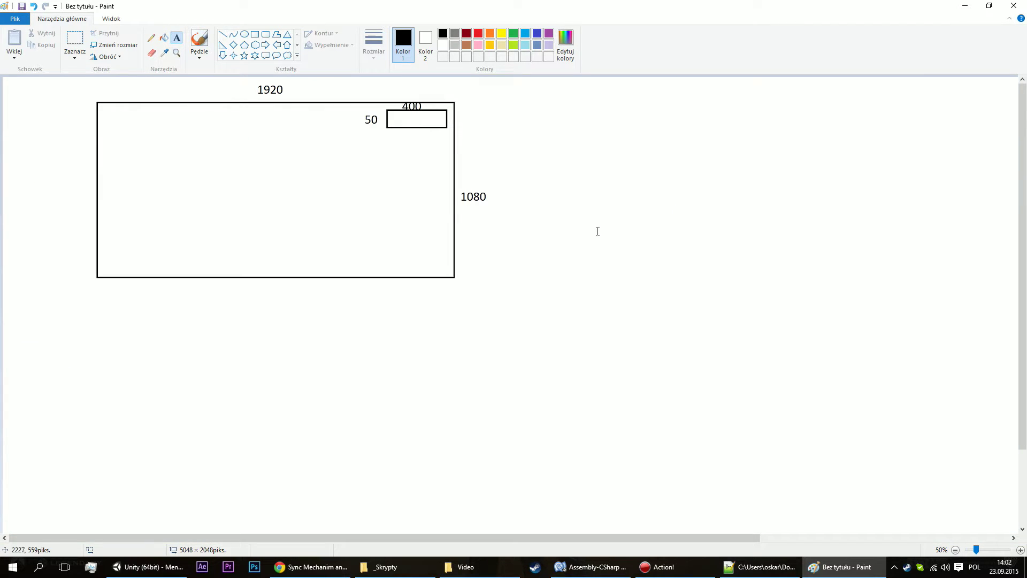
pyautogui.moveTo(585, 539); pyautogui.dragTo(695, 539)
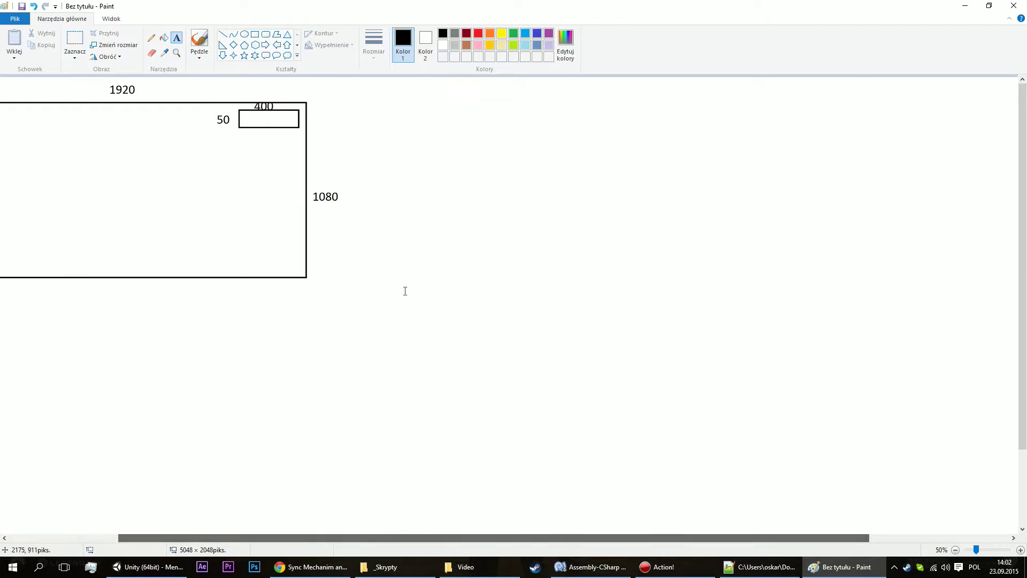
# Draw a wide rectangle right of the diagram and paste a copy of the small corner rectangle into it.
pyautogui.click(255, 33)
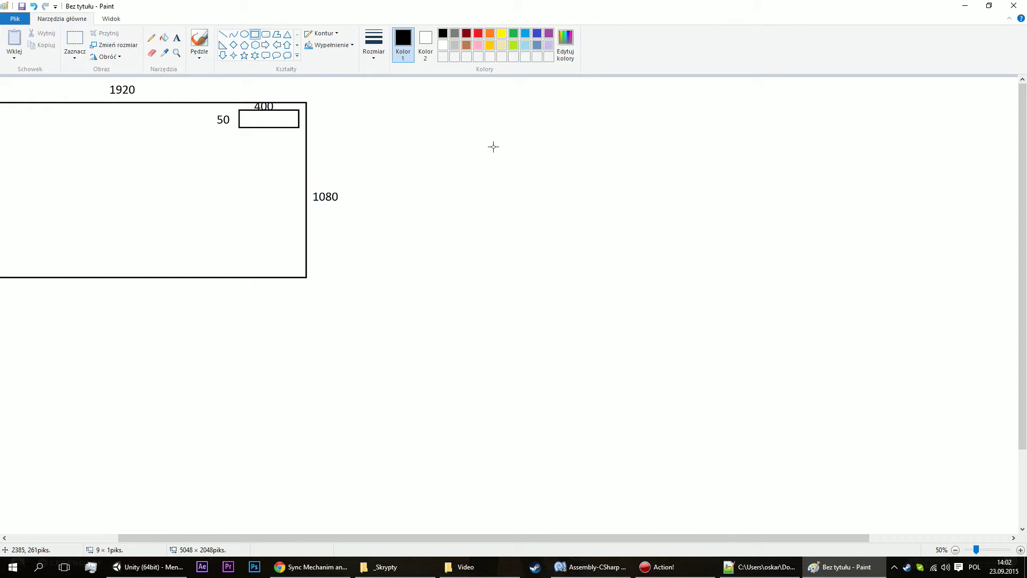
pyautogui.moveTo(490, 146)
pyautogui.mouseDown()
pyautogui.moveTo(704, 200)
pyautogui.moveTo(686, 204)
pyautogui.mouseUp()
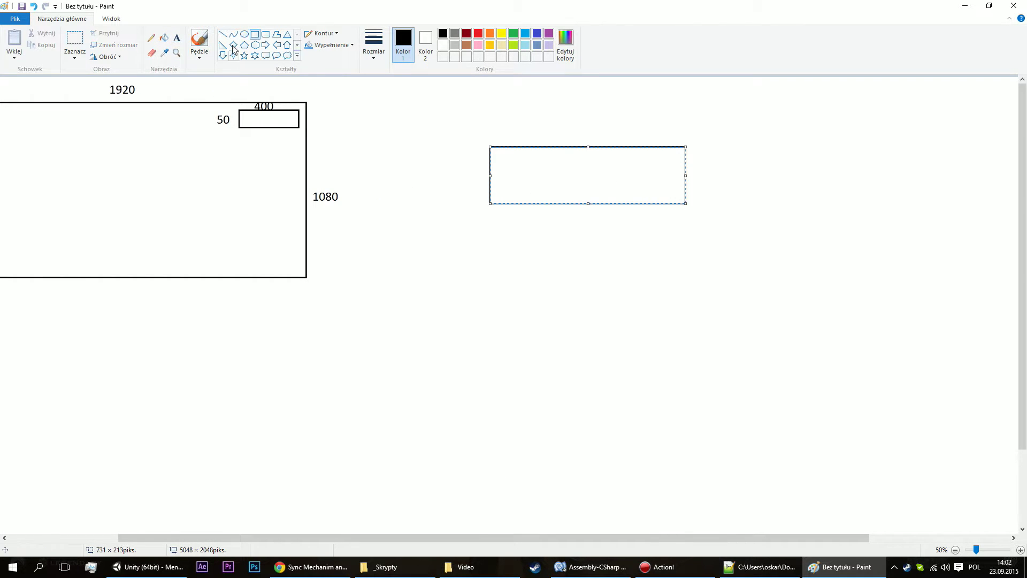
pyautogui.click(75, 41)
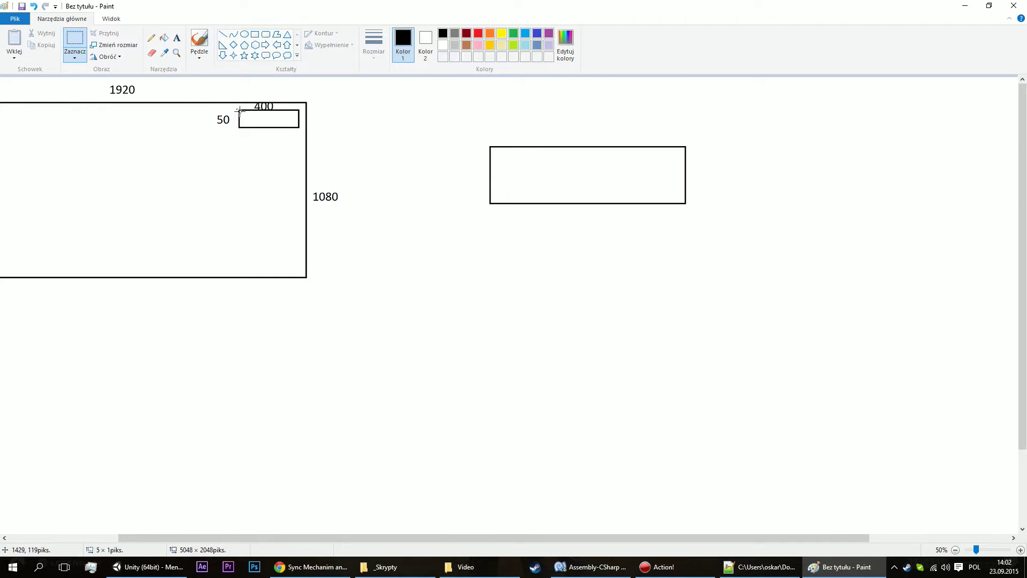
pyautogui.moveTo(237, 108); pyautogui.dragTo(292, 128)
pyautogui.hotkey('ctrl', 'c')
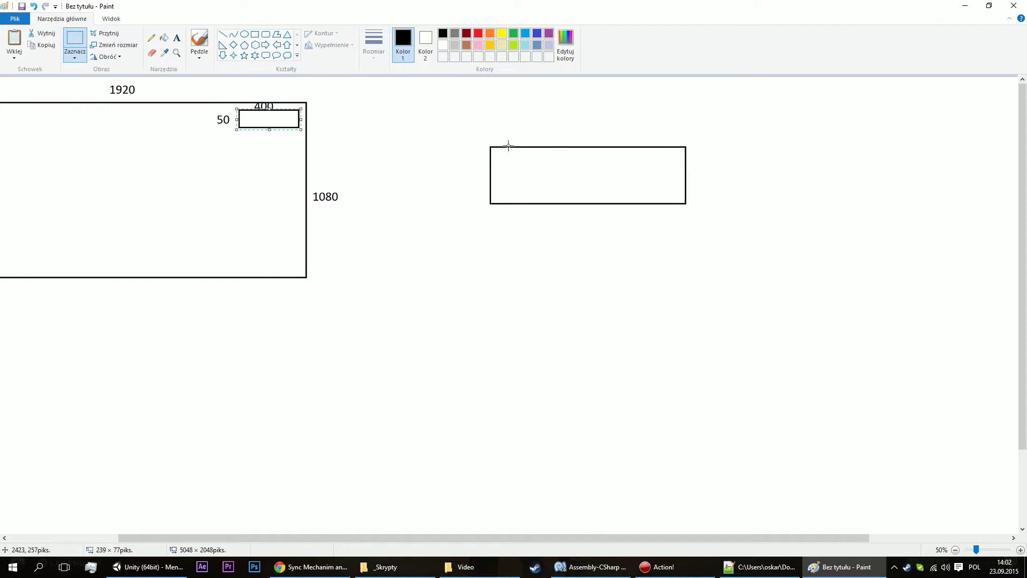
pyautogui.hotkey('ctrl', 'v')
pyautogui.moveTo(52, 89); pyautogui.dragTo(668, 163)
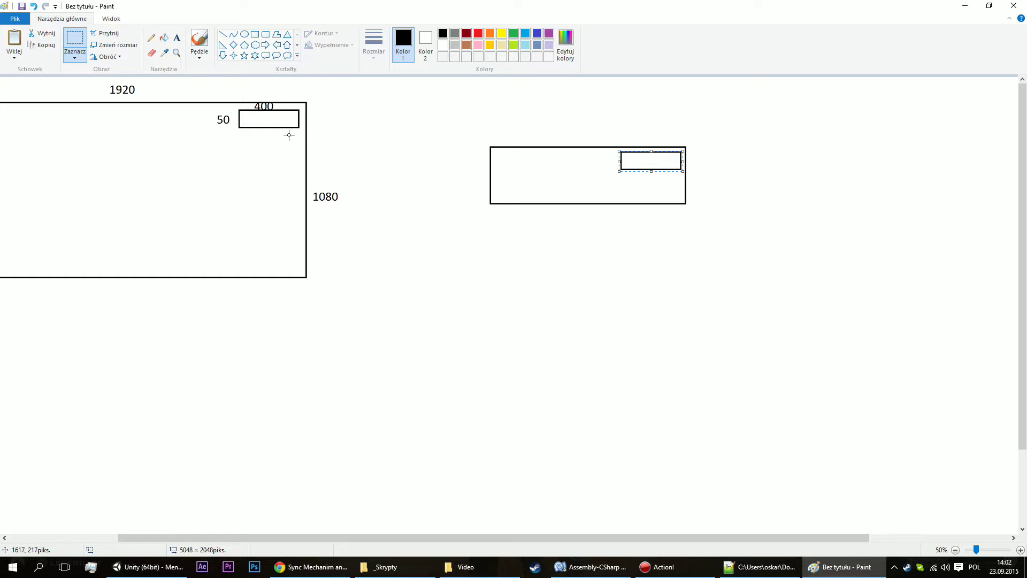
pyautogui.click(744, 189)
# Undo the new rectangles and the canvas enlargement, leaving the canvas at 1808 × 836.
pyautogui.hotkey('ctrl', 'z')
pyautogui.hotkey('ctrl', 'z')
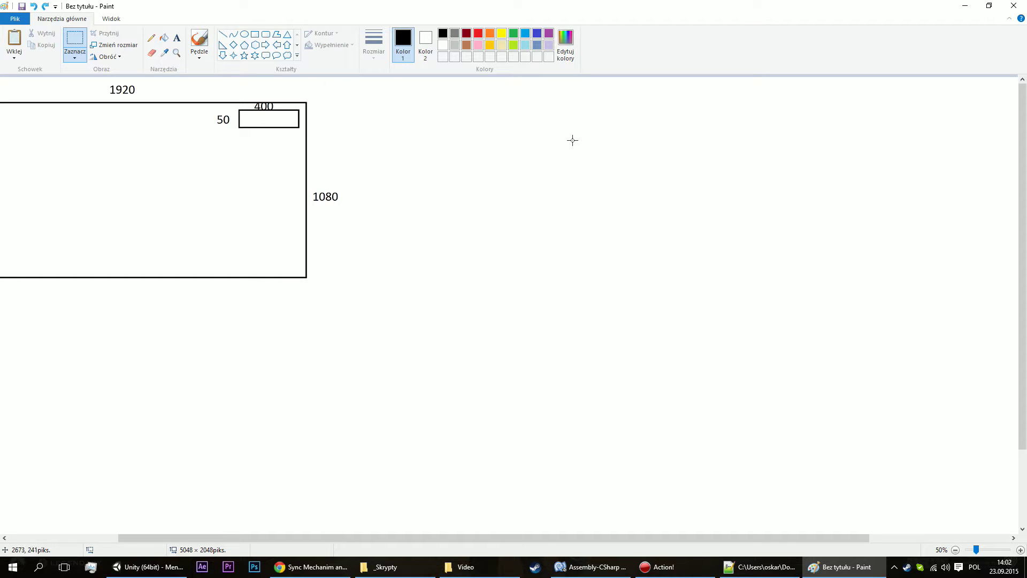
pyautogui.moveTo(570, 141); pyautogui.dragTo(723, 248)
pyautogui.hotkey('ctrl', 'z')
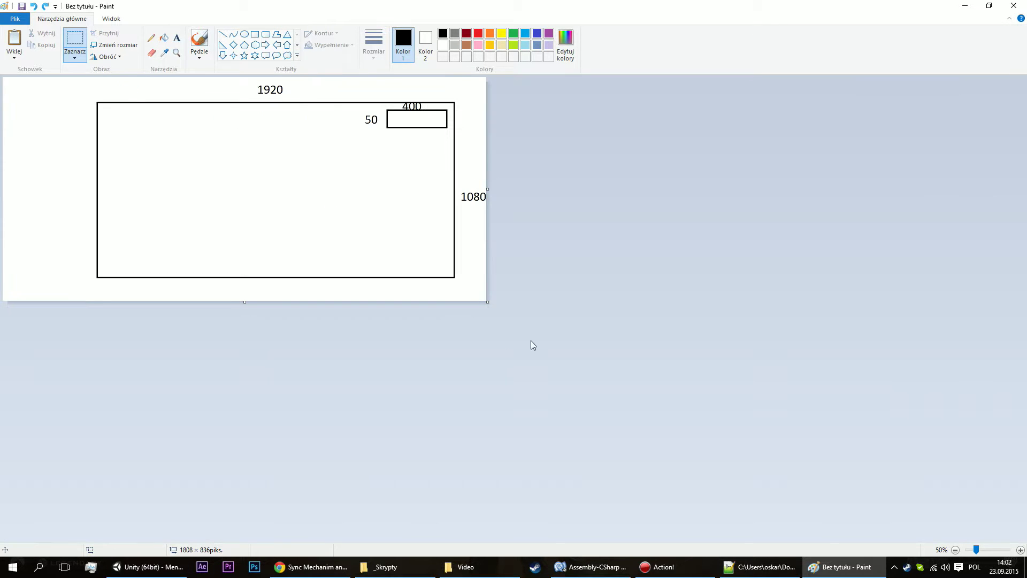
# Enlarge the canvas to 3784 × 1696 pixels and draw a taller rectangle right of the diagram.
pyautogui.moveTo(488, 302); pyautogui.dragTo(1016, 531)
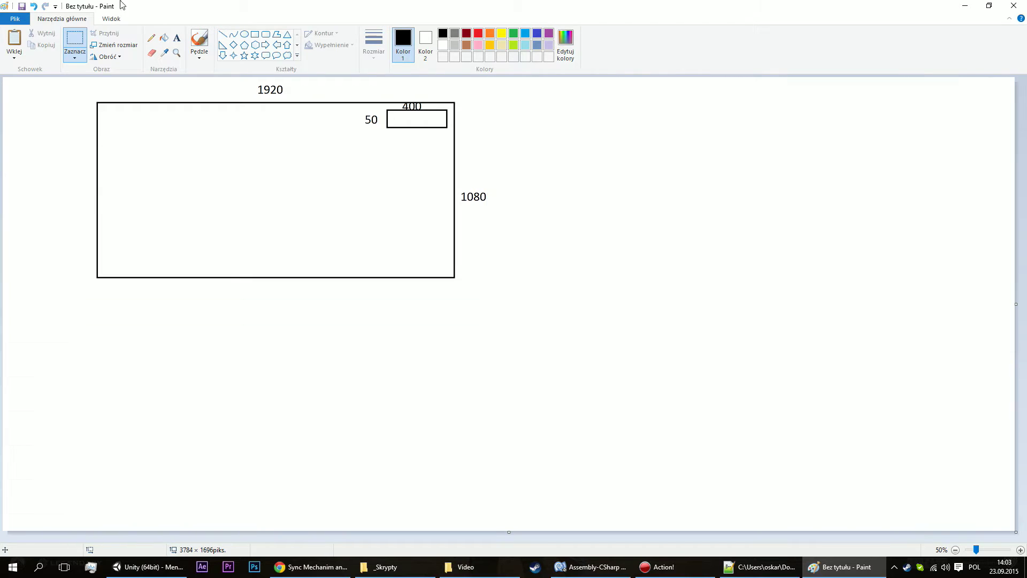
pyautogui.click(255, 33)
pyautogui.moveTo(610, 124)
pyautogui.mouseDown()
pyautogui.moveTo(791, 251)
pyautogui.moveTo(789, 243)
pyautogui.mouseUp()
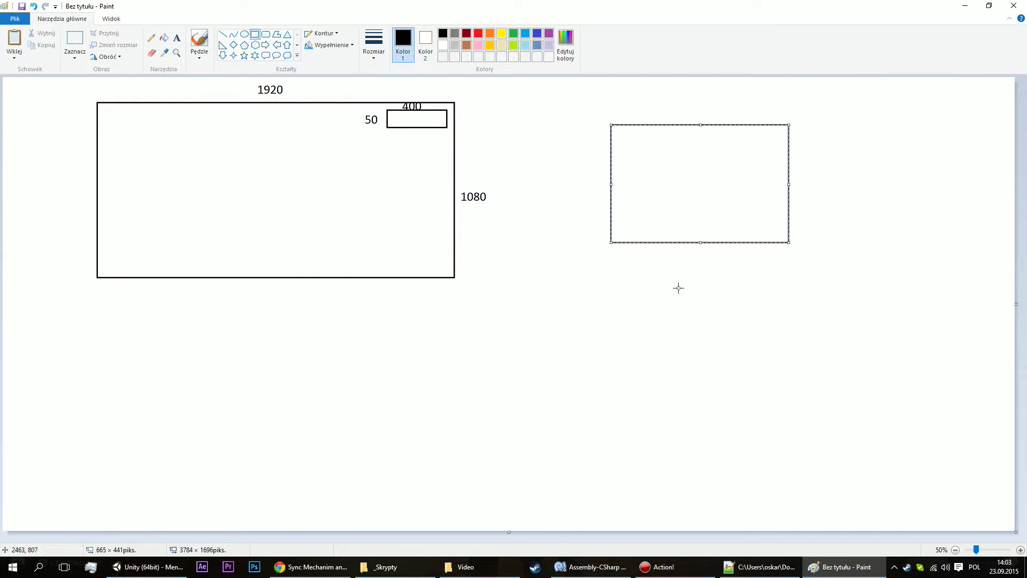
pyautogui.click(711, 295)
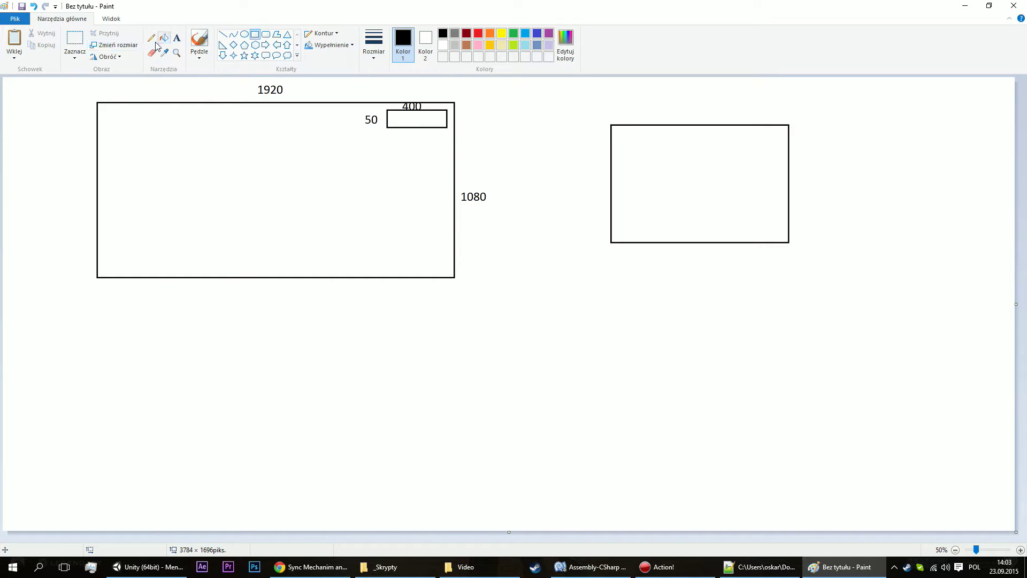
# With the brush, handwrite the bracketed fraction (400/1080) below the diagram.
pyautogui.click(202, 42)
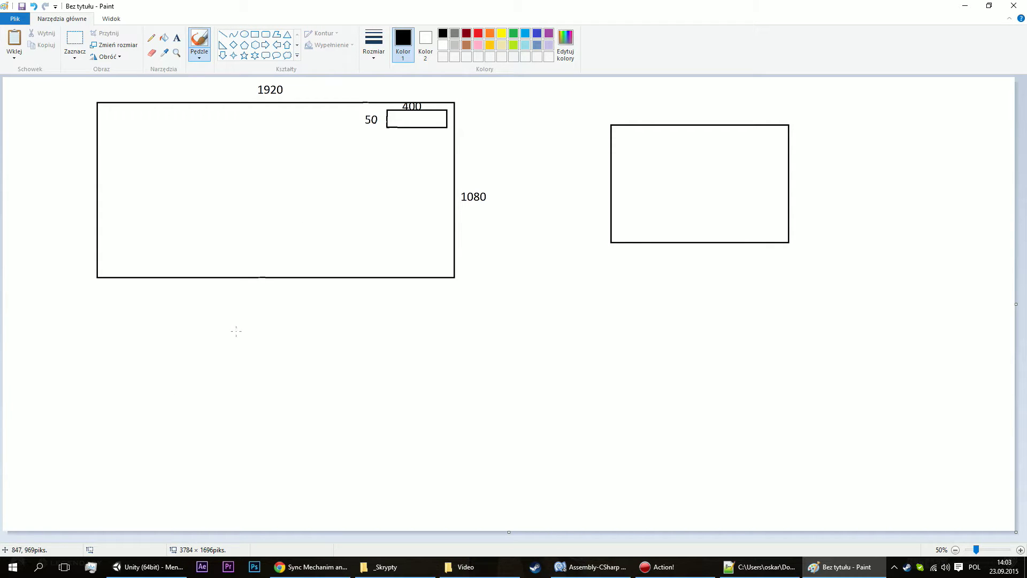
pyautogui.moveTo(260, 324); pyautogui.dragTo(231, 384)
pyautogui.moveTo(306, 330)
pyautogui.mouseDown()
pyautogui.moveTo(292, 337)
pyautogui.moveTo(349, 346)
pyautogui.mouseUp()
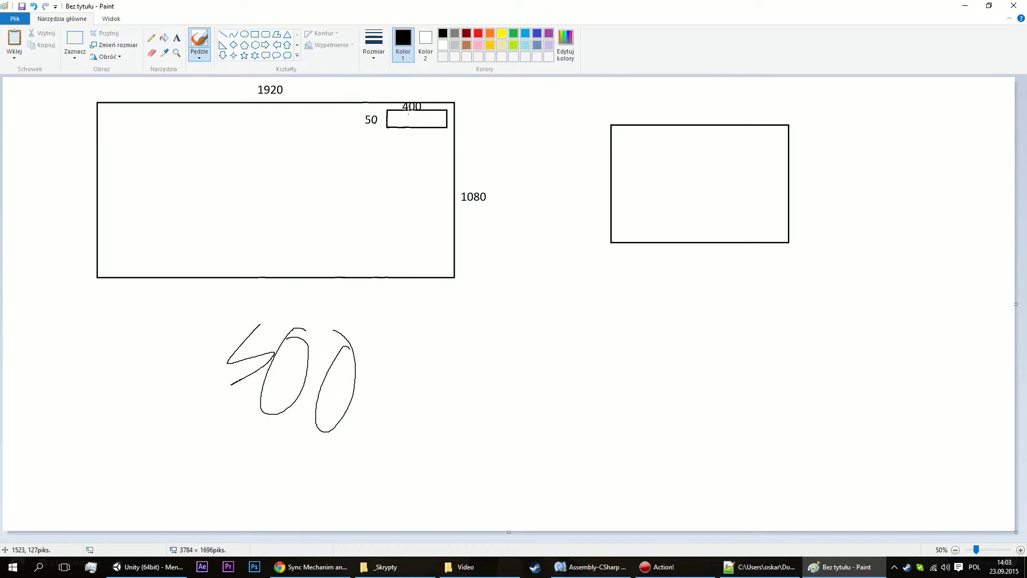
pyautogui.hotkey('ctrl', 'z')
pyautogui.hotkey('ctrl', 'z')
pyautogui.hotkey('ctrl', 'z')
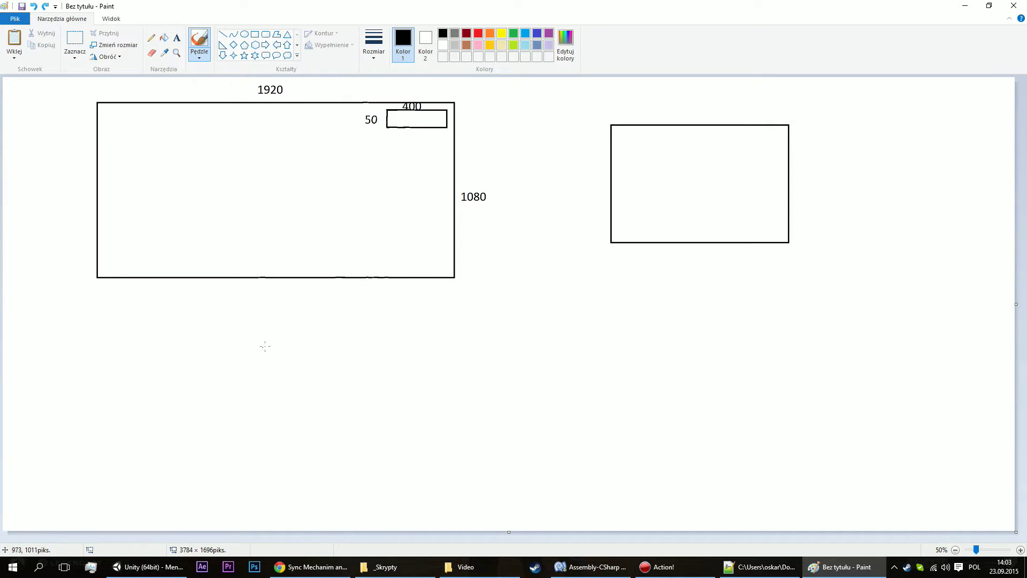
pyautogui.moveTo(265, 347)
pyautogui.mouseDown()
pyautogui.moveTo(314, 349)
pyautogui.moveTo(287, 400)
pyautogui.mouseUp()
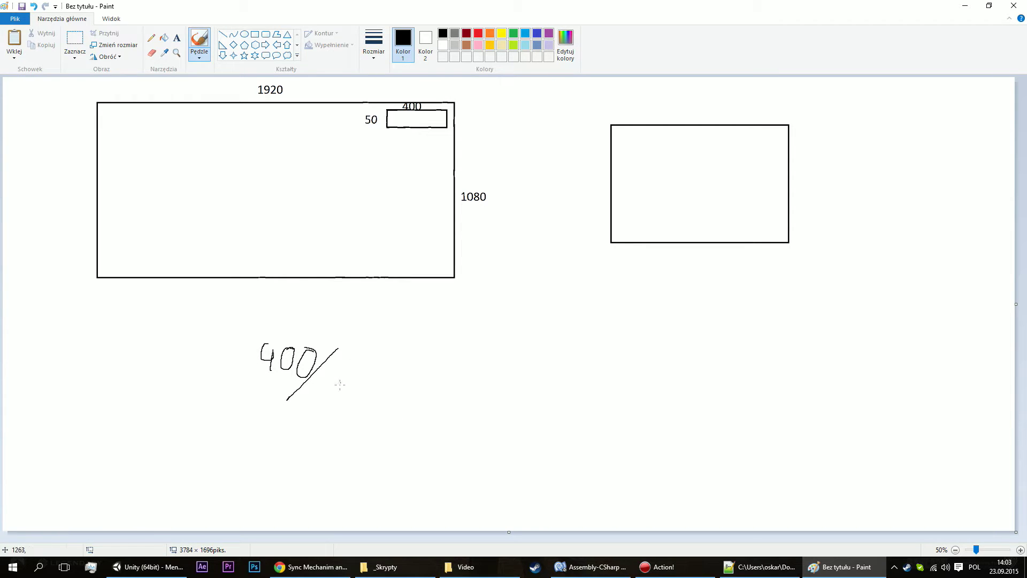
pyautogui.moveTo(342, 383); pyautogui.dragTo(352, 408)
pyautogui.moveTo(391, 371); pyautogui.dragTo(443, 375)
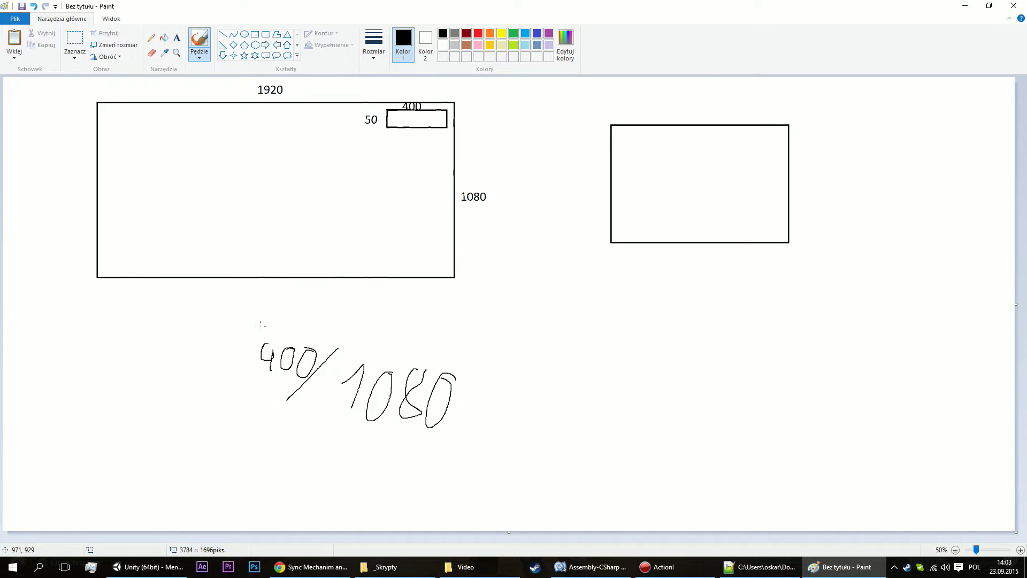
pyautogui.moveTo(263, 325); pyautogui.dragTo(244, 396)
pyautogui.moveTo(452, 354); pyautogui.dragTo(478, 444)
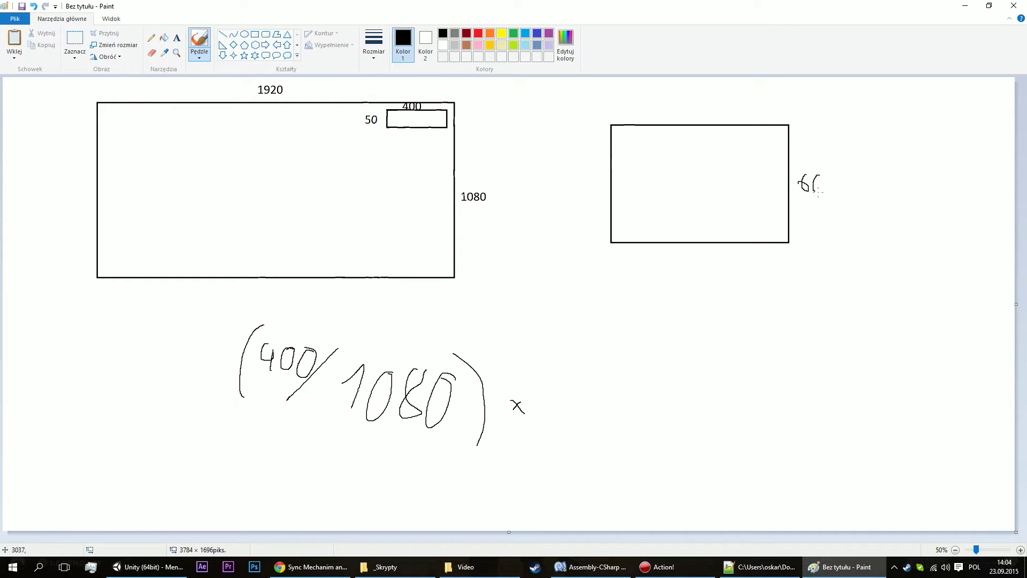
# Label the right rectangle's sides and multiply the first fraction by 600.
pyautogui.moveTo(817, 191); pyautogui.dragTo(821, 176)
pyautogui.moveTo(687, 101); pyautogui.dragTo(687, 112)
pyautogui.moveTo(701, 105); pyautogui.dragTo(710, 100)
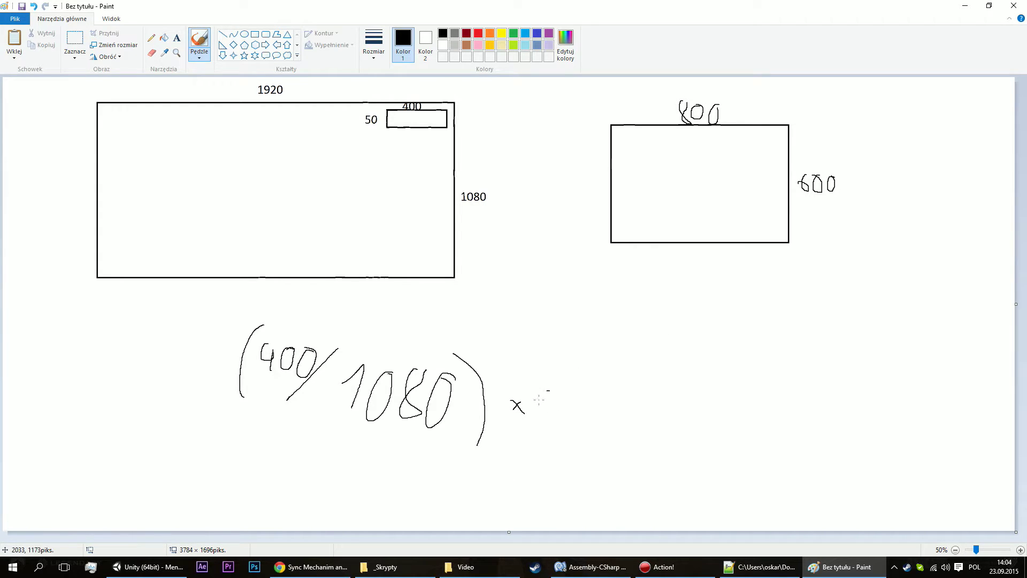
pyautogui.moveTo(548, 391)
pyautogui.mouseDown()
pyautogui.moveTo(536, 402)
pyautogui.moveTo(616, 399)
pyautogui.mouseUp()
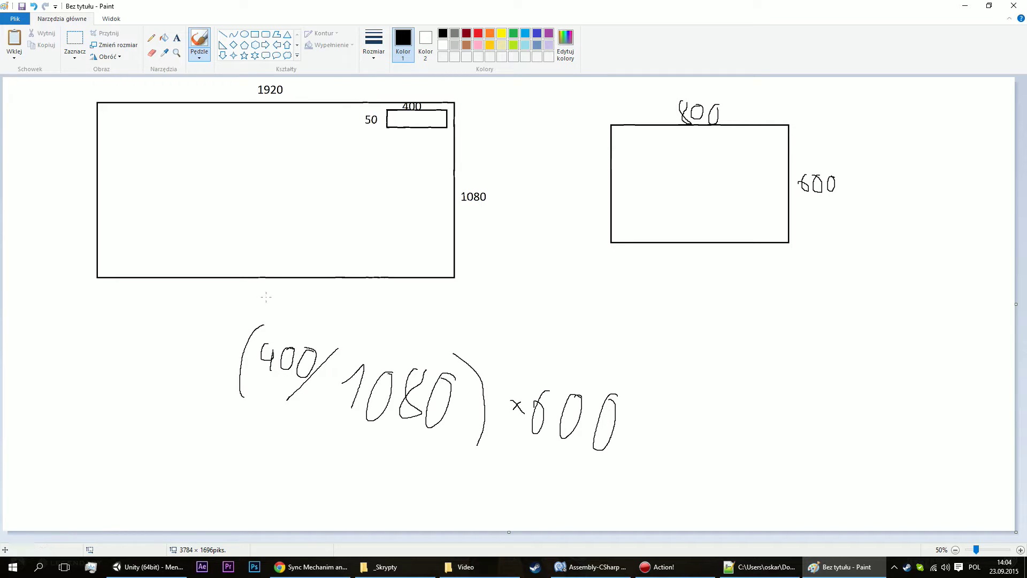
# Write the second formula (50/1080) × 800 and correct the first divisor to 1920.
pyautogui.moveTo(236, 431); pyautogui.dragTo(235, 506)
pyautogui.moveTo(262, 452)
pyautogui.mouseDown()
pyautogui.moveTo(247, 483)
pyautogui.moveTo(282, 459)
pyautogui.moveTo(294, 491)
pyautogui.mouseUp()
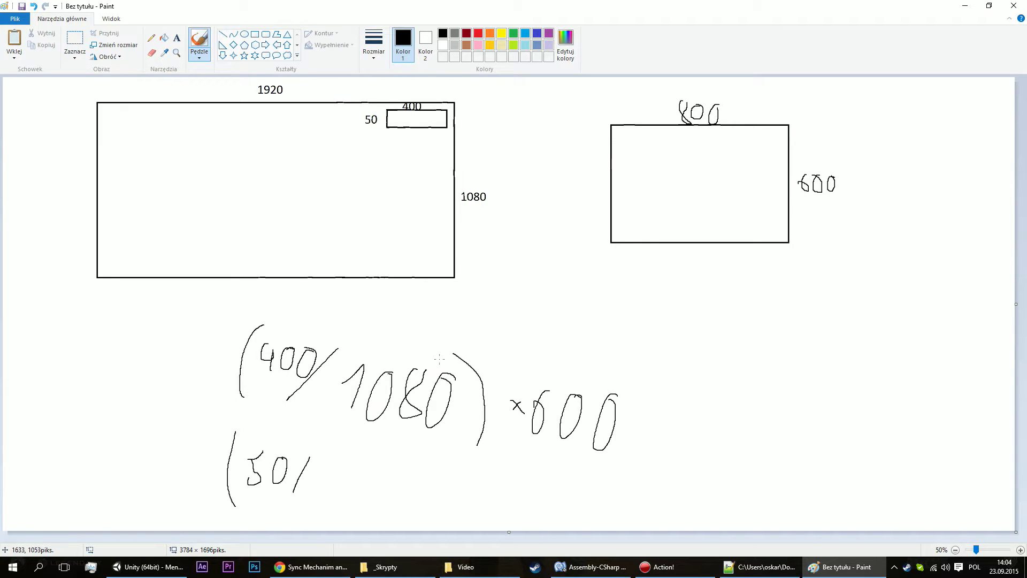
pyautogui.moveTo(384, 367); pyautogui.dragTo(366, 423)
pyautogui.moveTo(401, 371)
pyautogui.mouseDown()
pyautogui.moveTo(409, 416)
pyautogui.moveTo(423, 422)
pyautogui.mouseUp()
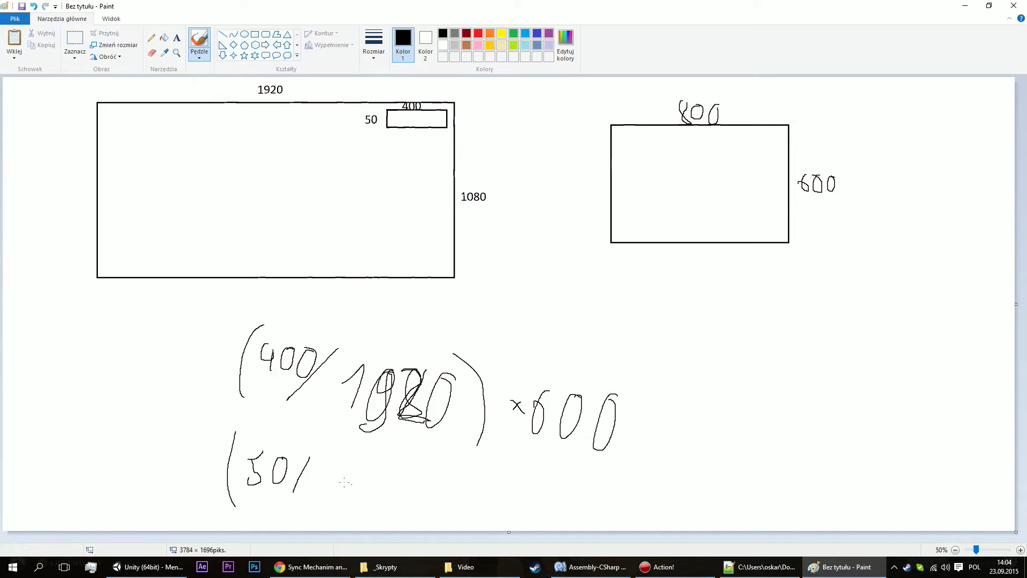
pyautogui.moveTo(341, 468)
pyautogui.mouseDown()
pyautogui.moveTo(337, 489)
pyautogui.moveTo(363, 468)
pyautogui.moveTo(386, 495)
pyautogui.moveTo(397, 468)
pyautogui.moveTo(412, 471)
pyautogui.moveTo(417, 523)
pyautogui.mouseUp()
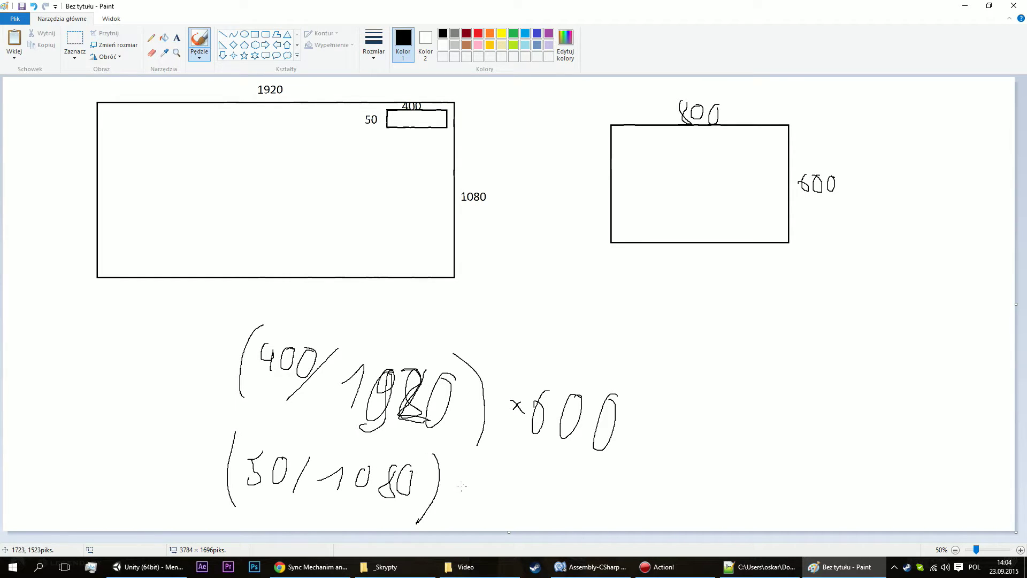
pyautogui.moveTo(455, 487)
pyautogui.mouseDown()
pyautogui.moveTo(468, 501)
pyautogui.moveTo(458, 502)
pyautogui.mouseUp()
pyautogui.moveTo(516, 473)
pyautogui.mouseDown()
pyautogui.moveTo(497, 506)
pyautogui.moveTo(520, 476)
pyautogui.moveTo(553, 475)
pyautogui.moveTo(584, 501)
pyautogui.mouseUp()
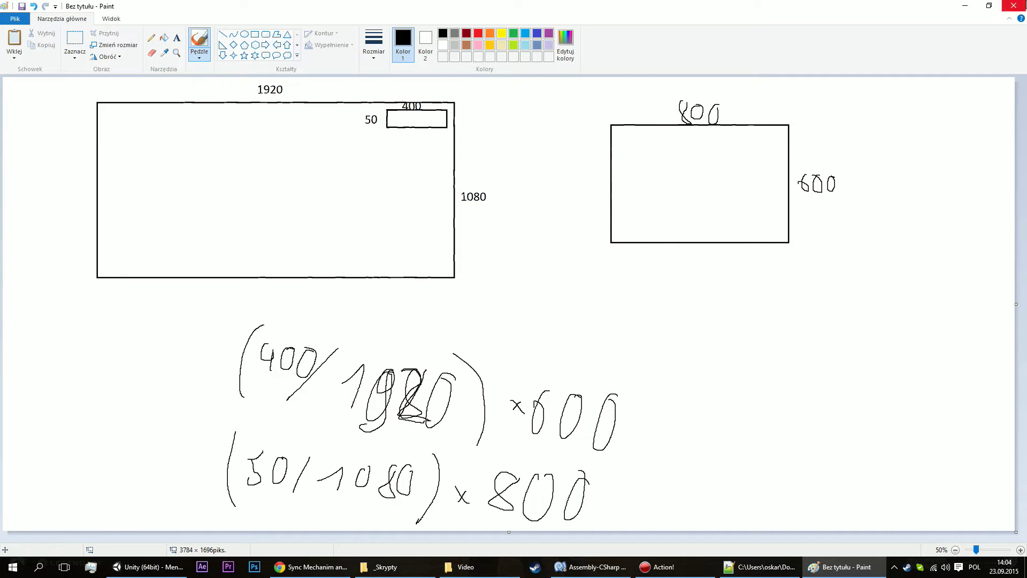
# Give GUI_AutoScale the parameters float x, float y, float w, float h in Funkcje.cs.
pyautogui.click(965, 6)
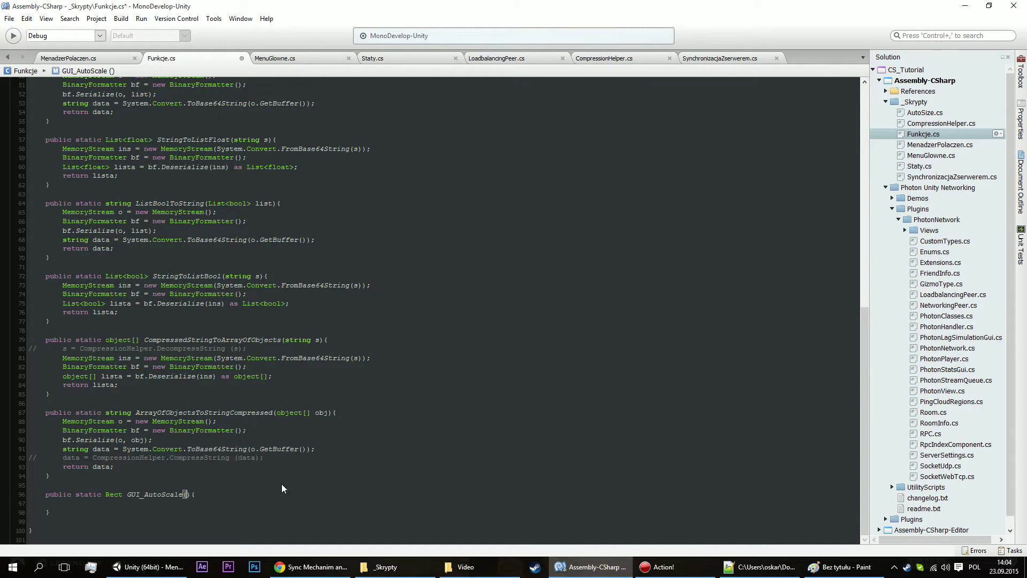
pyautogui.write('r')
pyautogui.press('Escape')
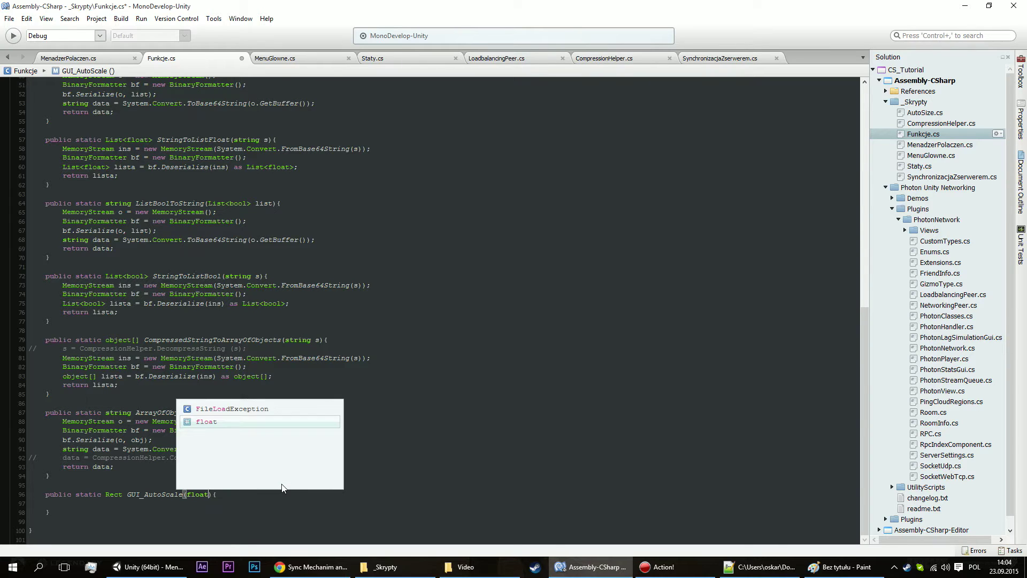
pyautogui.write('loat l')
pyautogui.press('BackSpace')
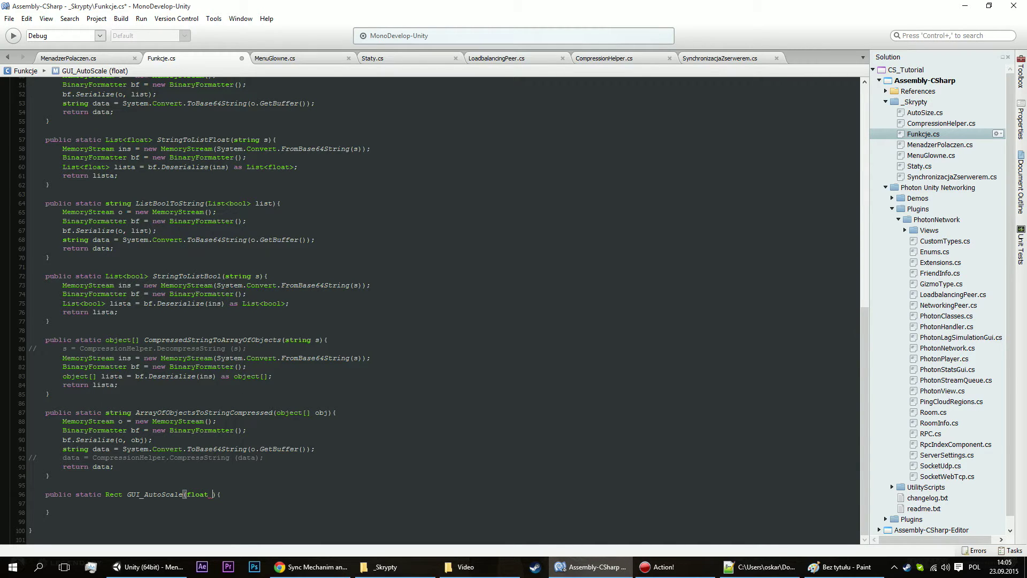
pyautogui.write('x, float')
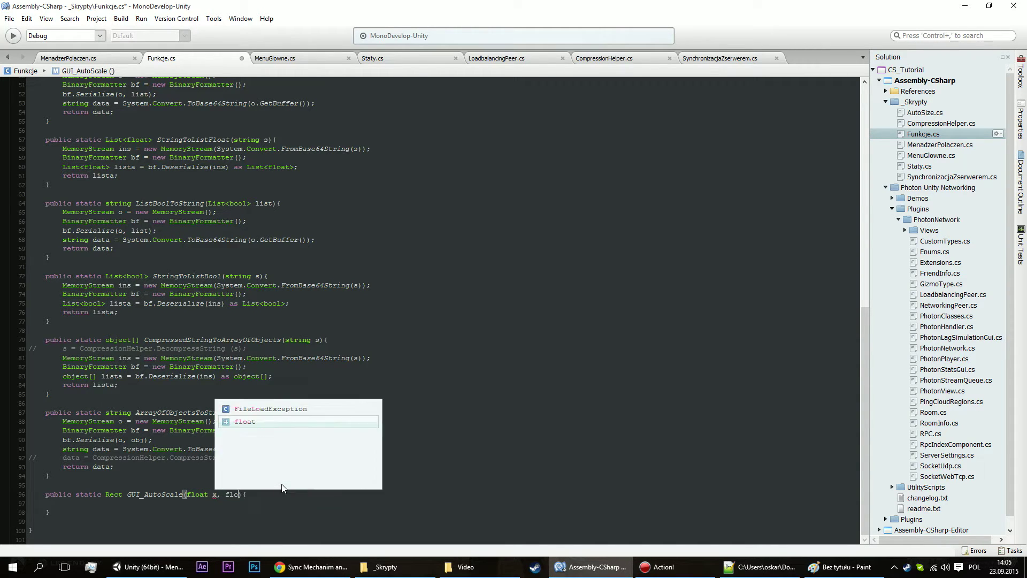
pyautogui.write(' y,')
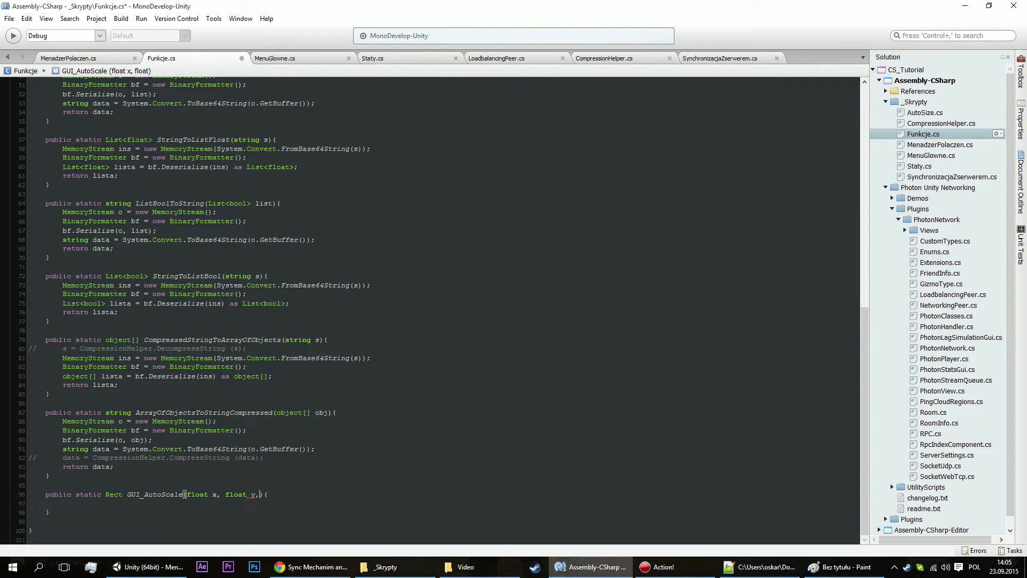
pyautogui.write(' float')
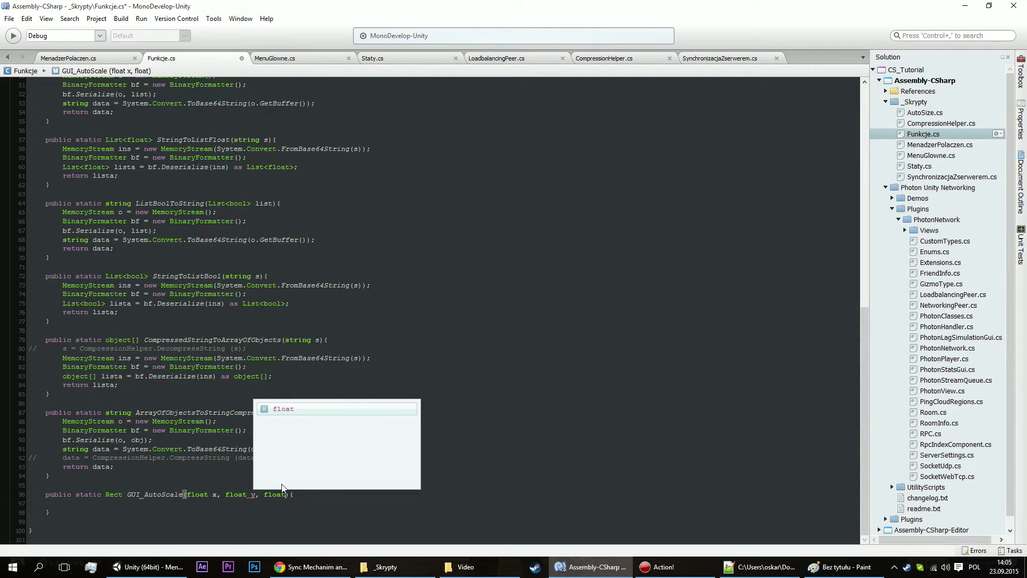
pyautogui.write(' w')
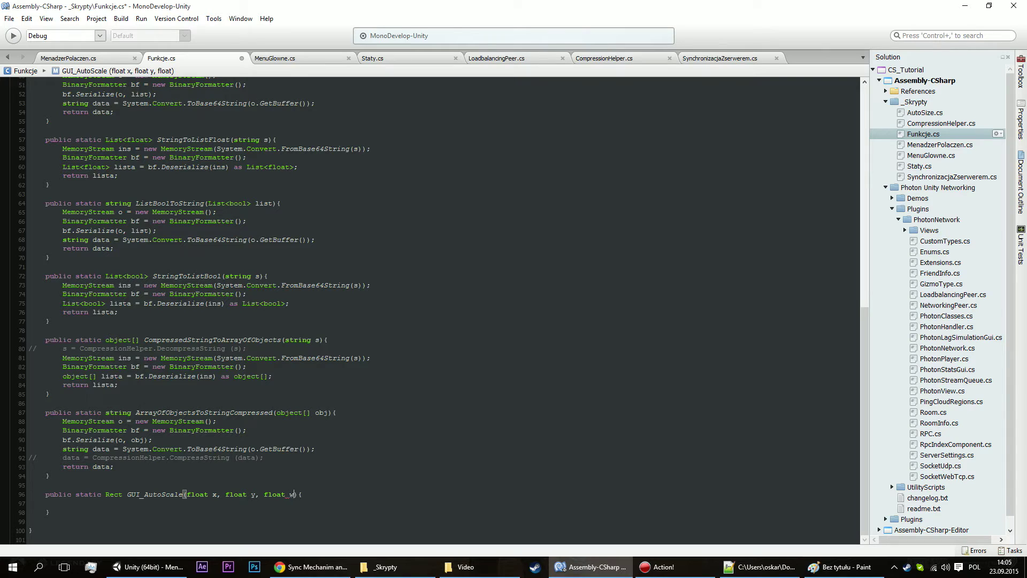
pyautogui.write(', flo')
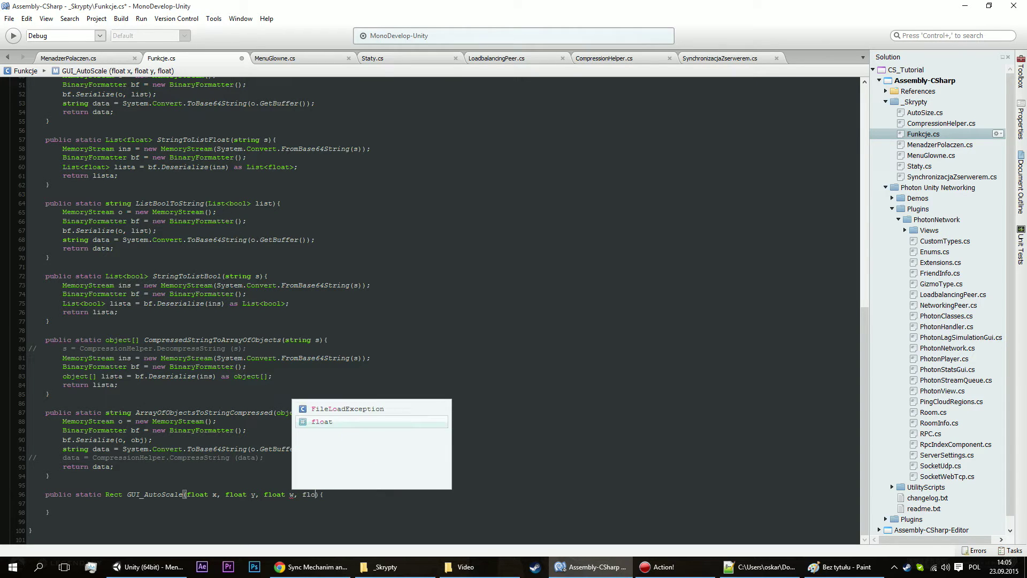
pyautogui.write('at h')
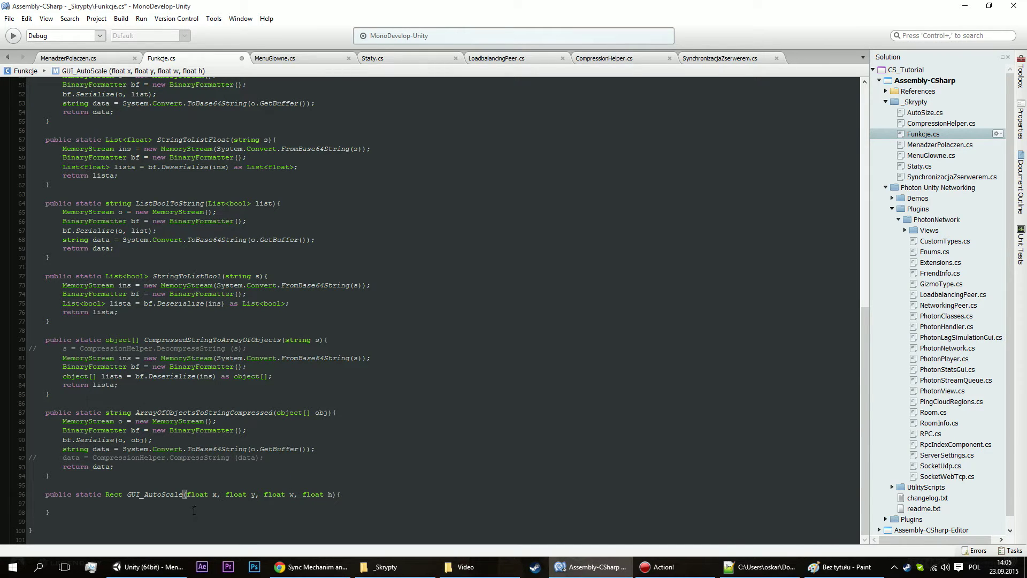
pyautogui.click(223, 503)
# Write the first two divisions, x by Screen.width and y /= Screen.height;, in the method body.
pyautogui.write('x')
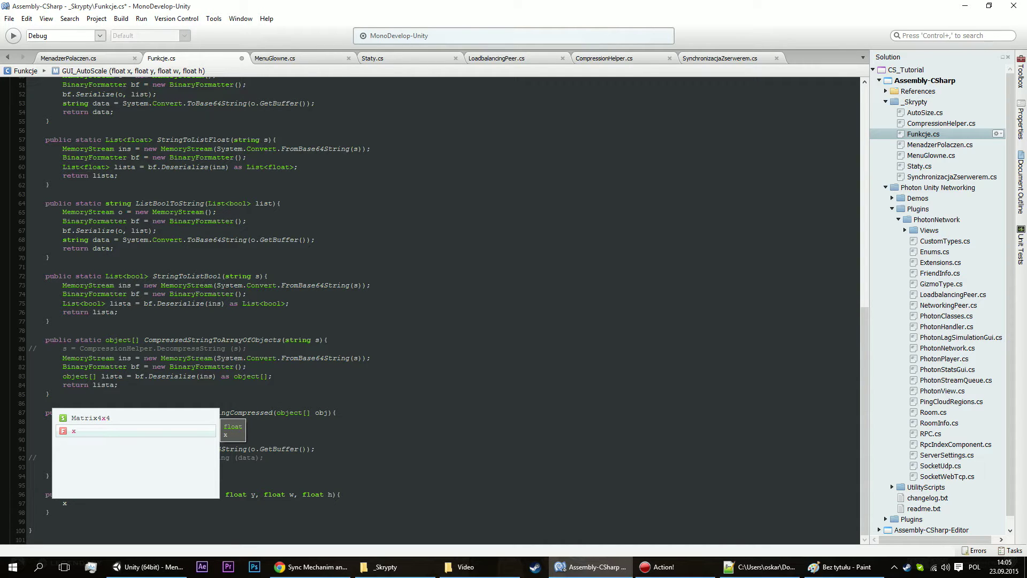
pyautogui.click(840, 566)
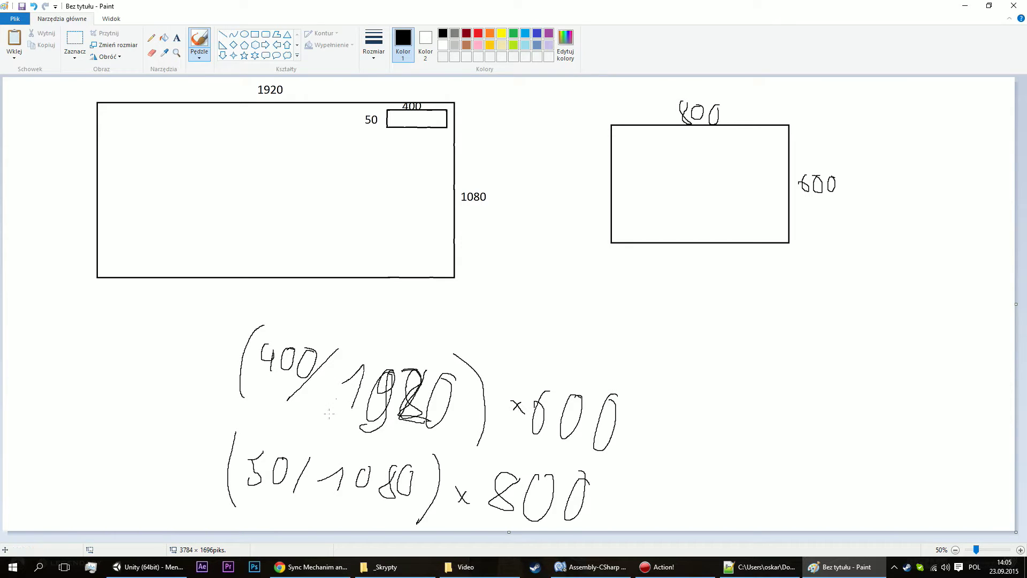
pyautogui.click(964, 5)
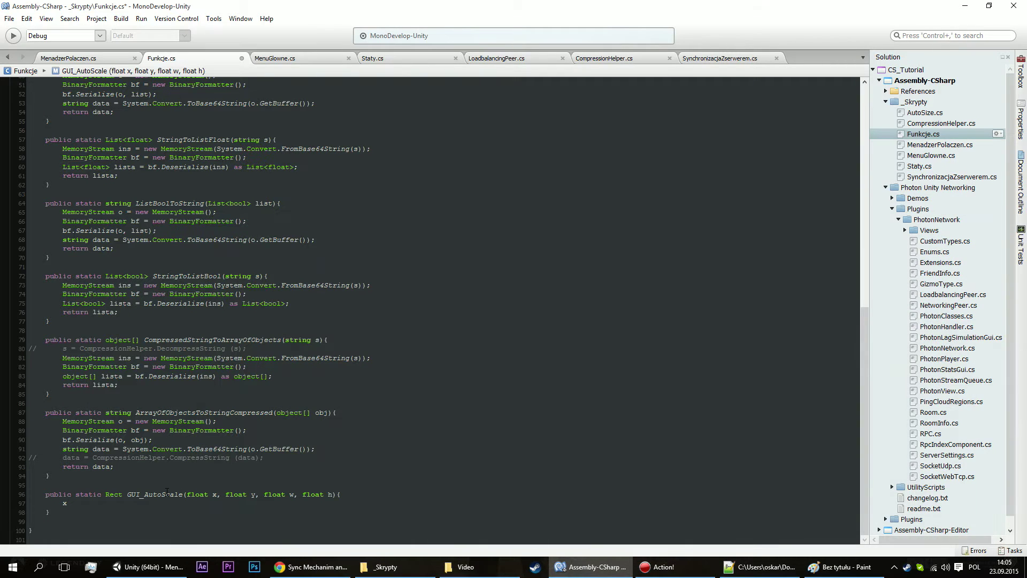
pyautogui.moveTo(167, 491)
pyautogui.write('/=')
pyautogui.write('screen')
pyautogui.press('Return')
pyautogui.write(',.')
pyautogui.write('.wid')
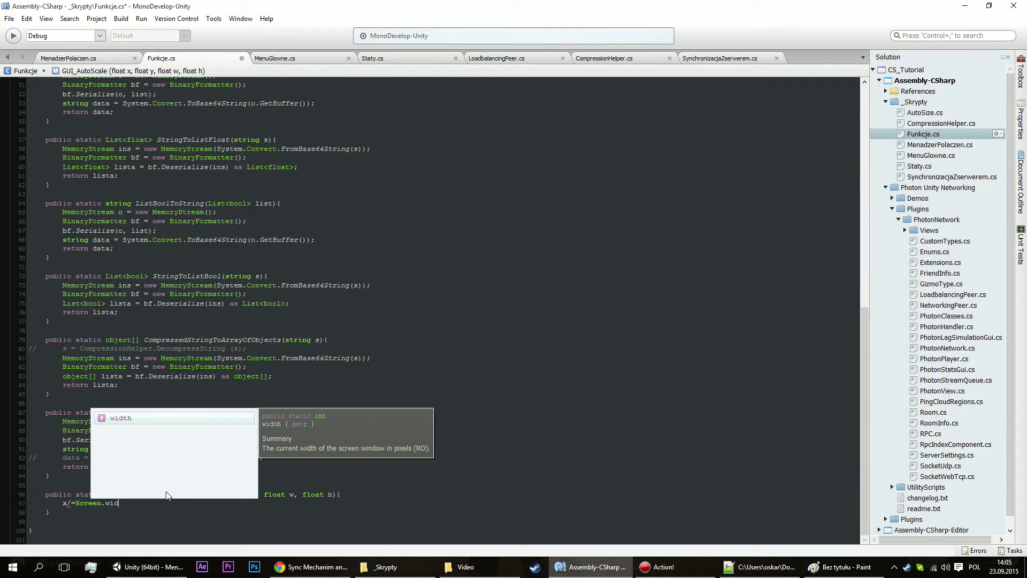
pyautogui.write(';')
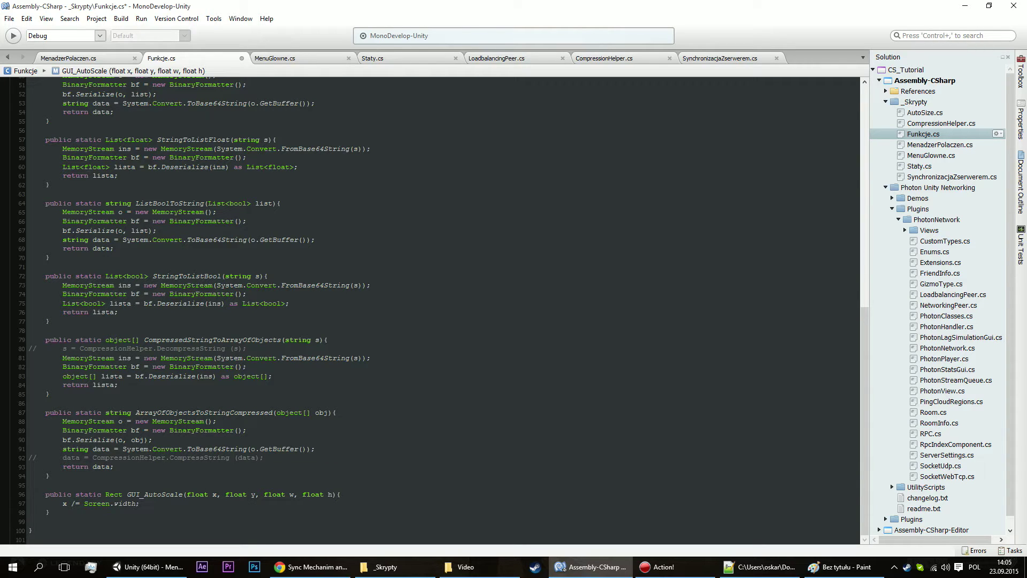
pyautogui.press('Return')
pyautogui.write('y')
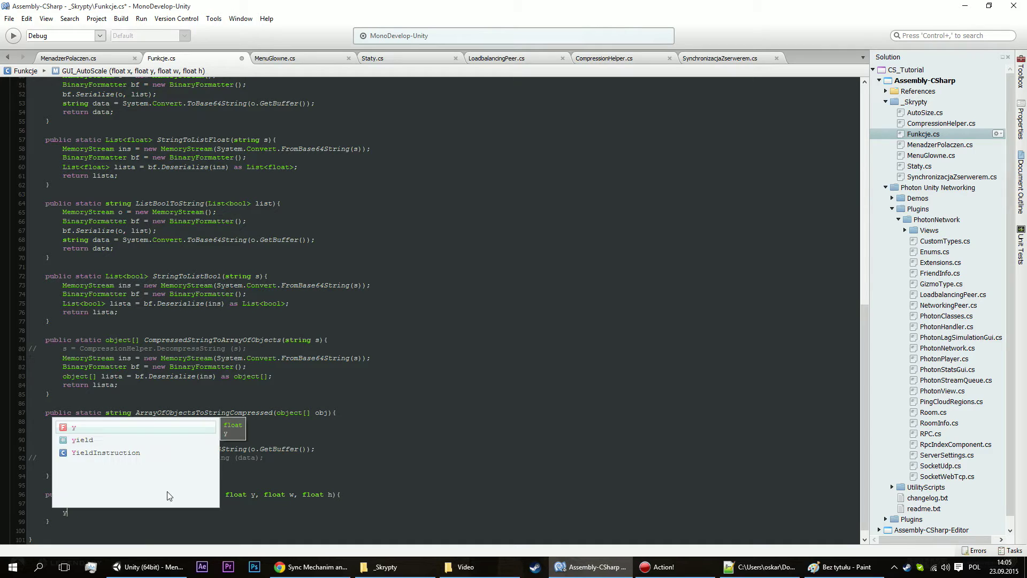
pyautogui.write('/=')
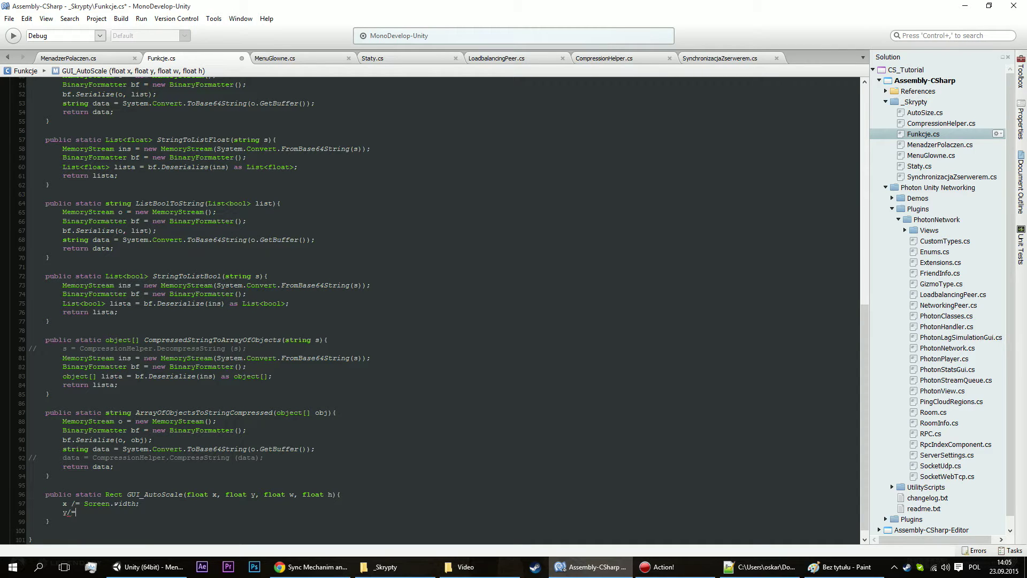
pyautogui.write('scr')
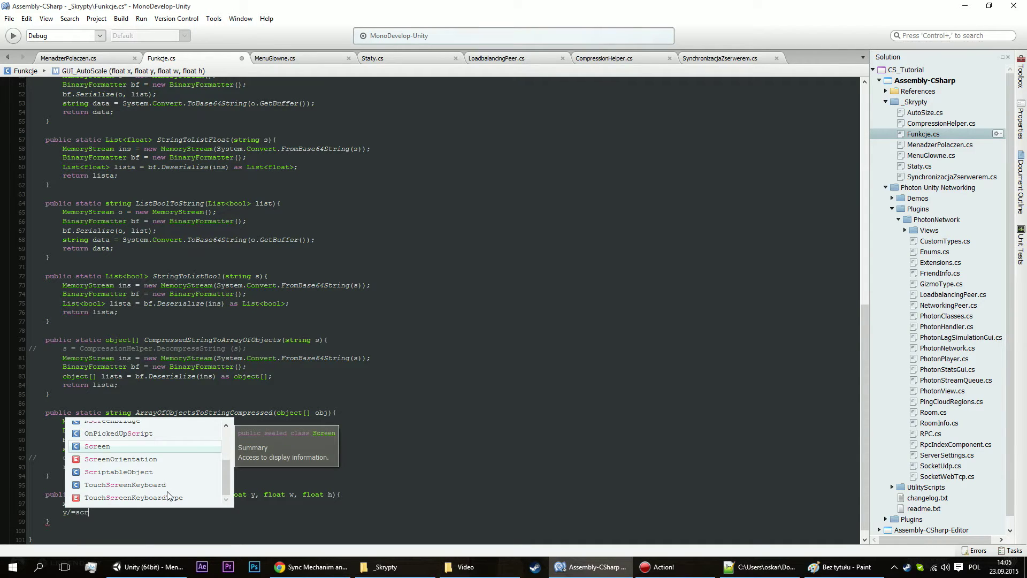
pyautogui.write('.h')
pyautogui.press('Return')
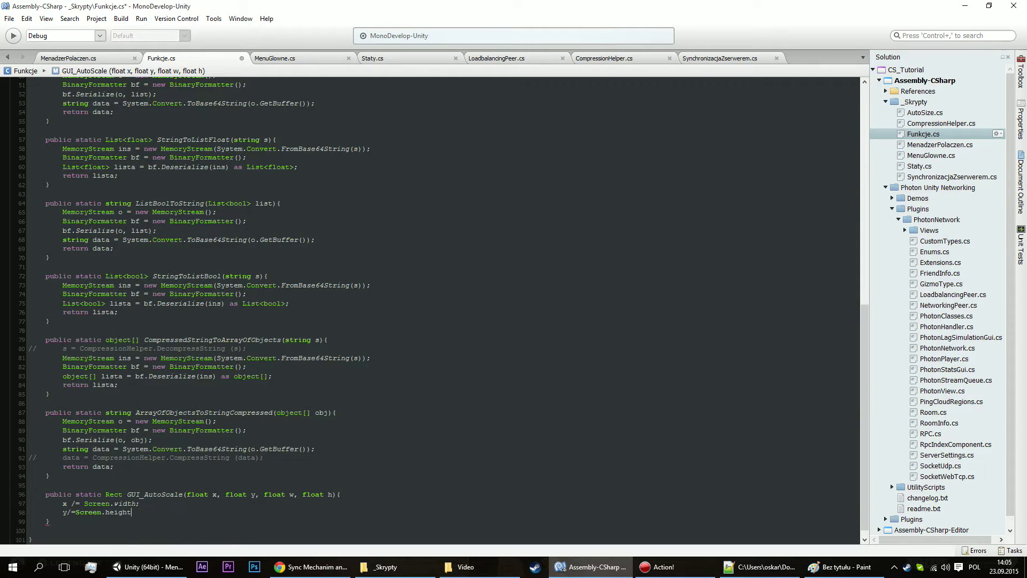
pyautogui.write(';')
pyautogui.press('Return')
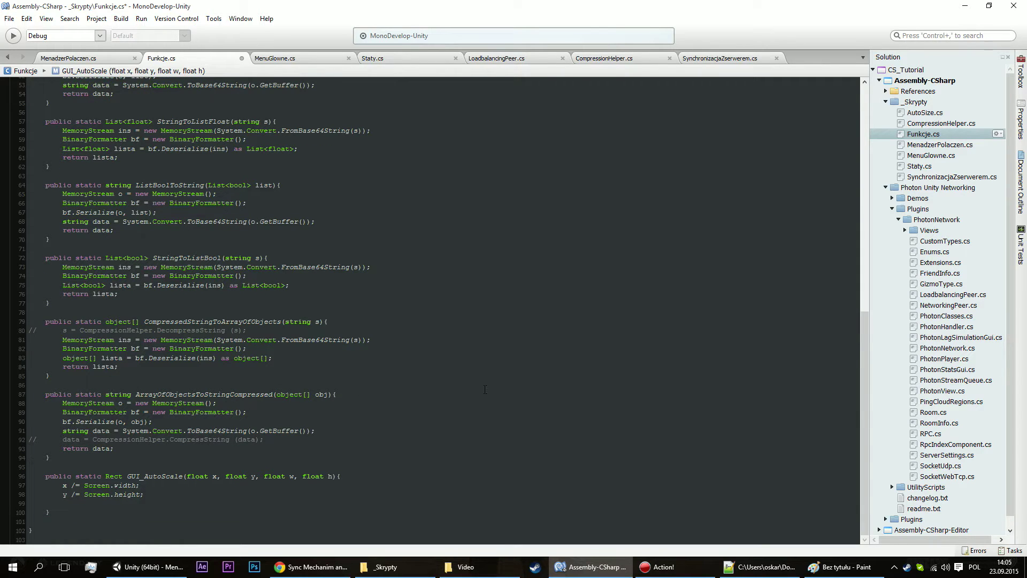
# Add w /= Screen.width; and h /= Screen.height; on the following lines.
pyautogui.write('w ')
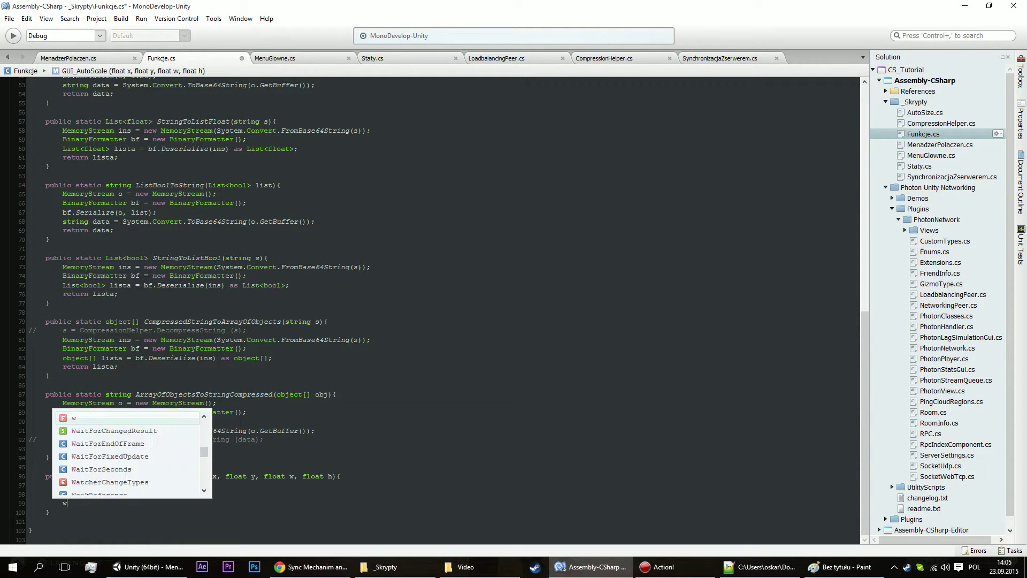
pyautogui.write('/')
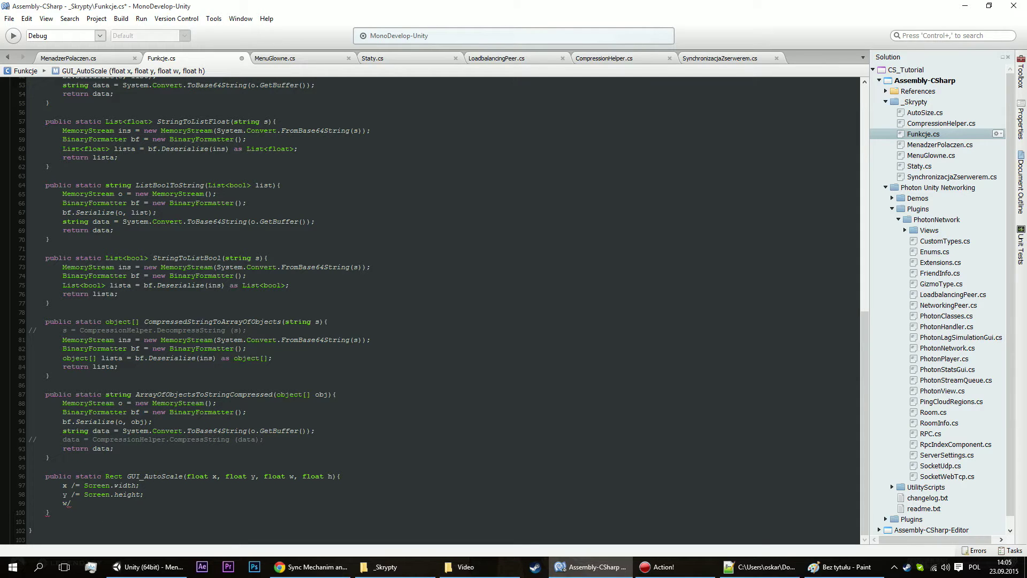
pyautogui.write('= Screen.')
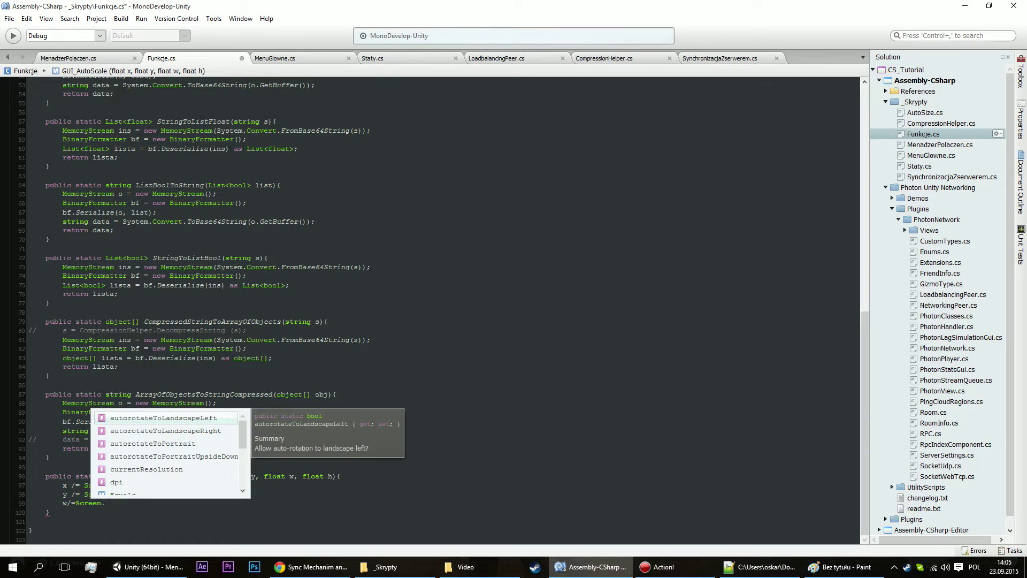
pyautogui.write('width;')
pyautogui.press('Return')
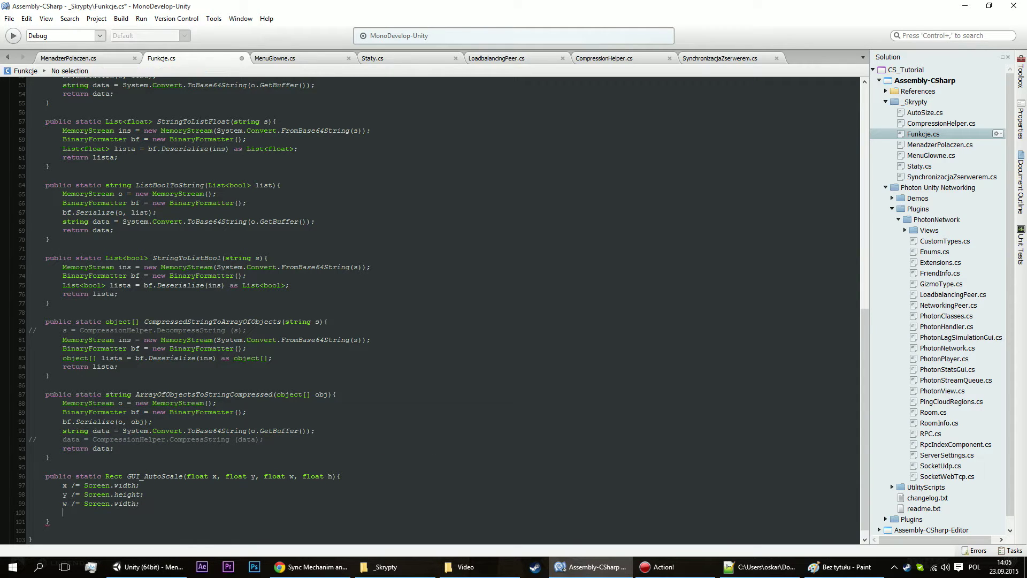
pyautogui.write('h')
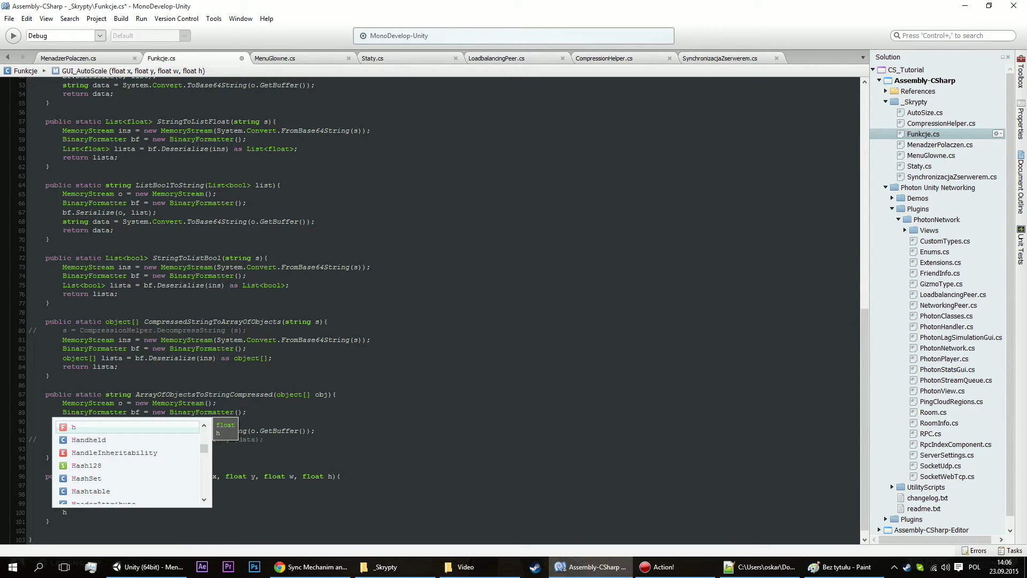
pyautogui.write('/=')
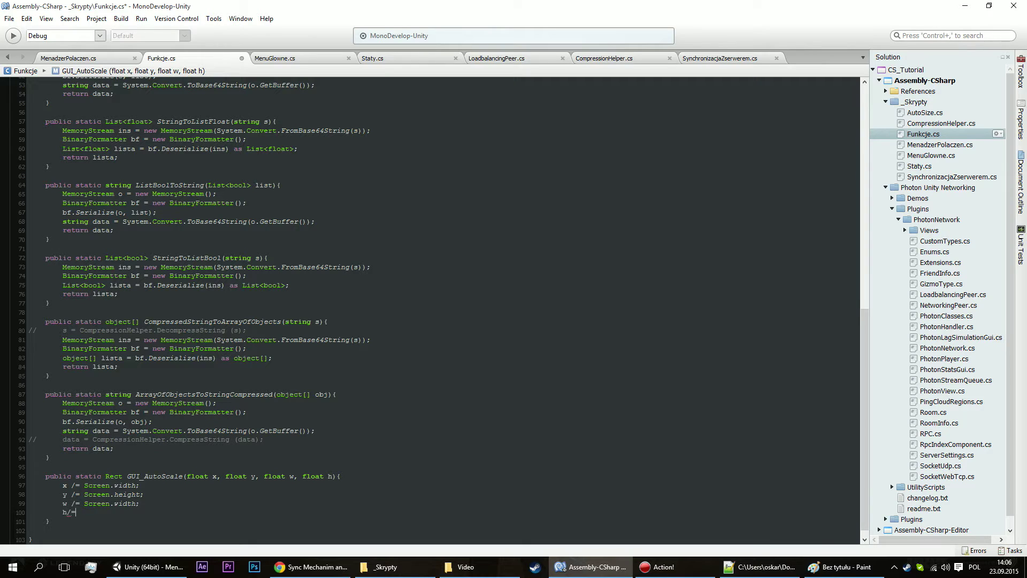
pyautogui.write('scree')
pyautogui.write('n.')
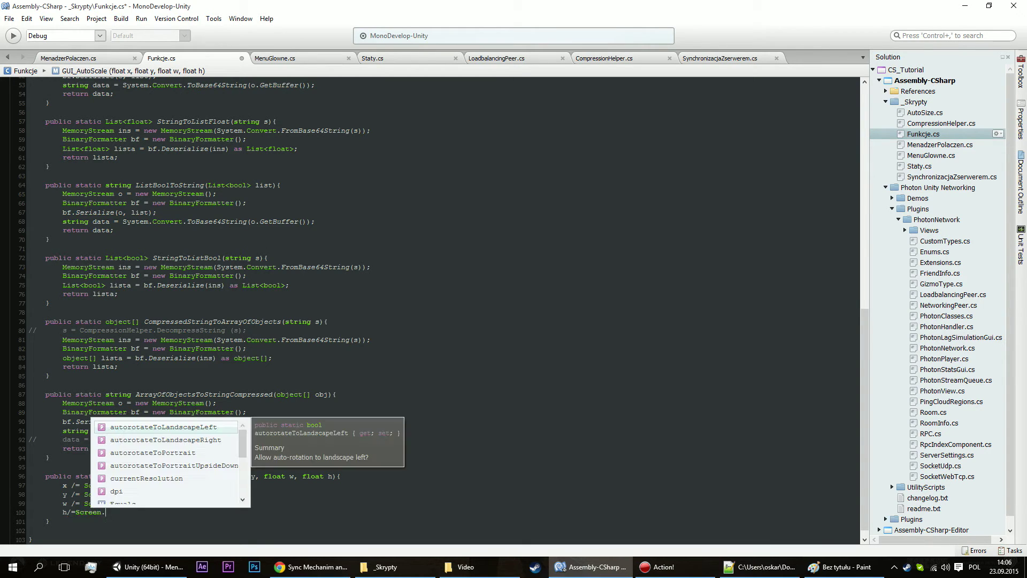
pyautogui.write('h')
pyautogui.press('Return')
pyautogui.write(';')
pyautogui.press('Return')
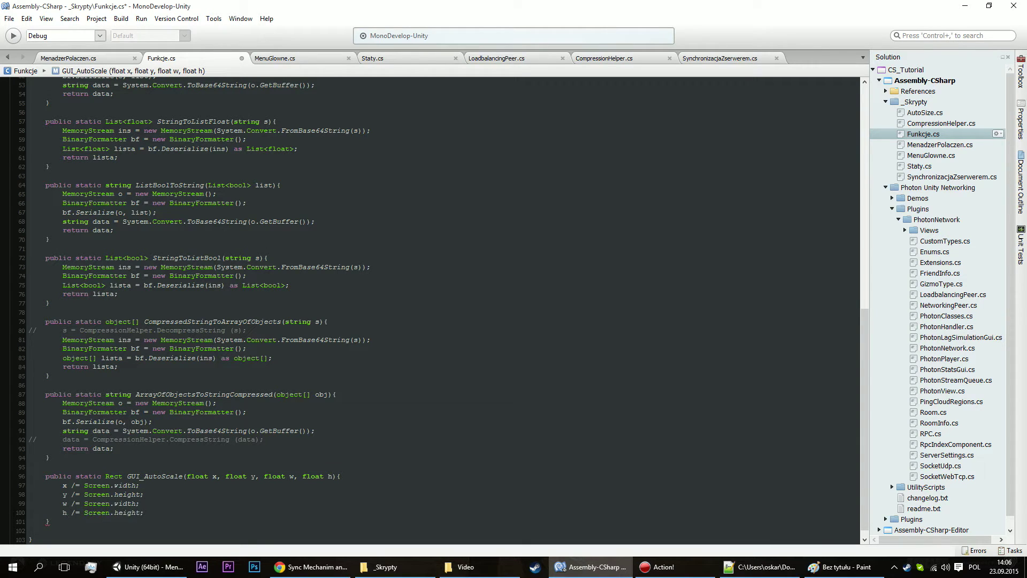
# Add x *= Screen.width; and h *= Screen.height; lines after the divisions.
pyautogui.scroll(-1, 619, 289)
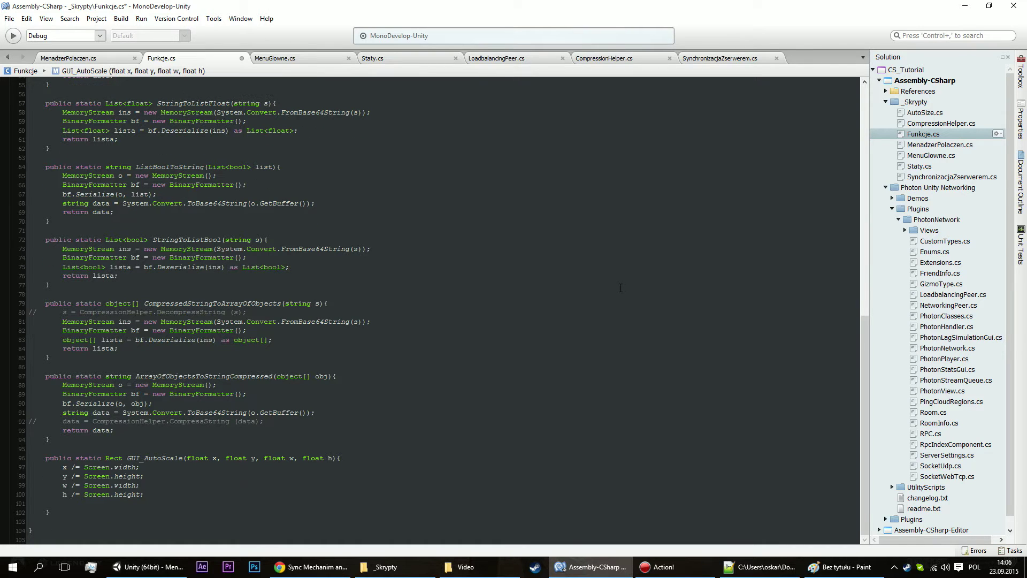
pyautogui.write('x*/')
pyautogui.write('=scree')
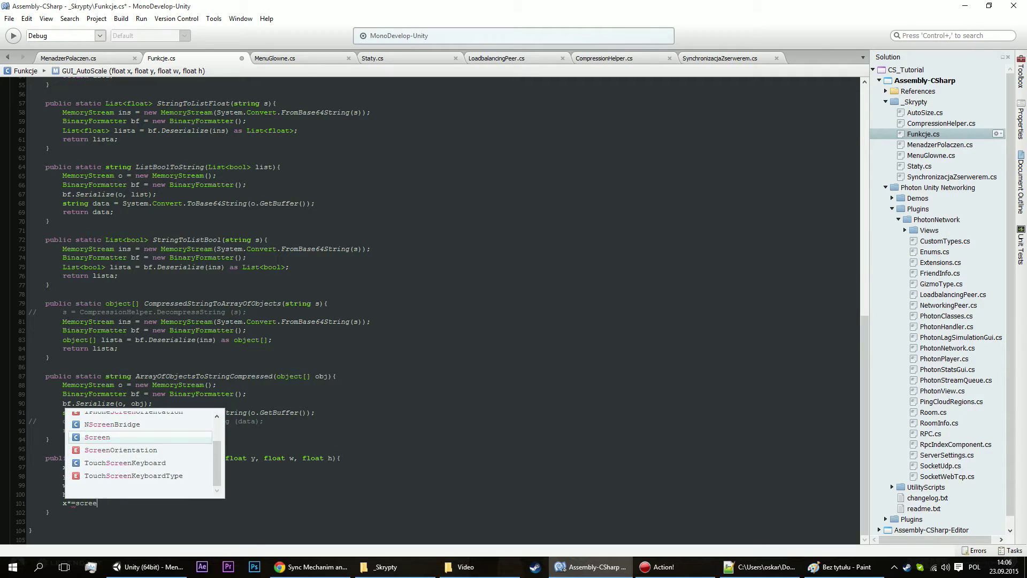
pyautogui.write('n.')
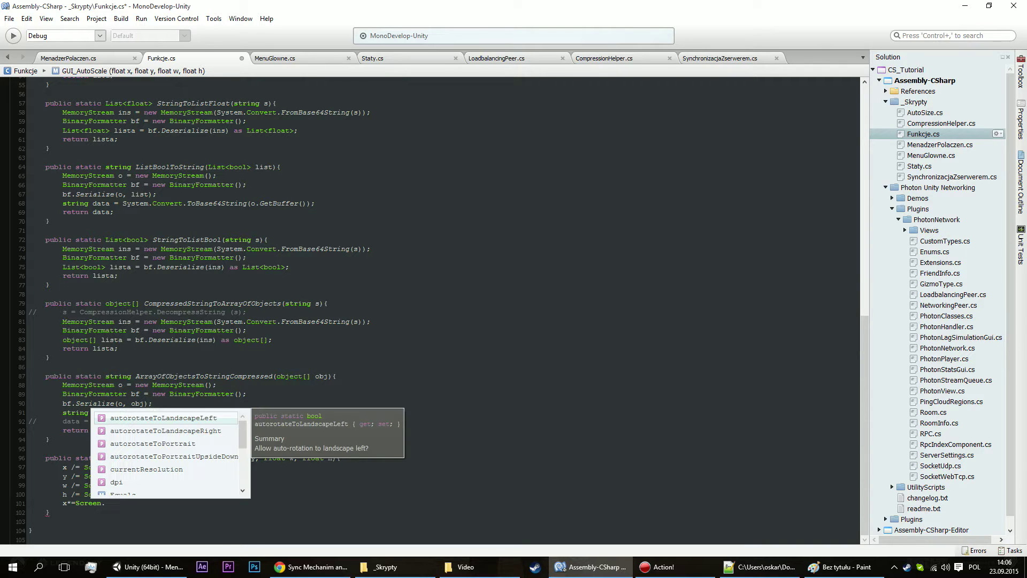
pyautogui.write("w'")
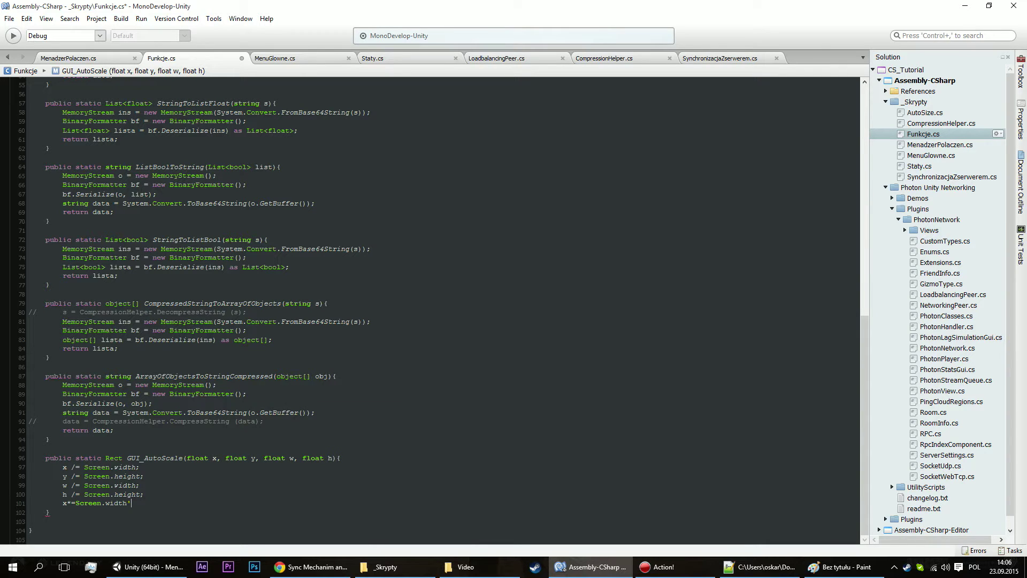
pyautogui.press('BackSpace')
pyautogui.press('BackSpace')
pyautogui.write(';')
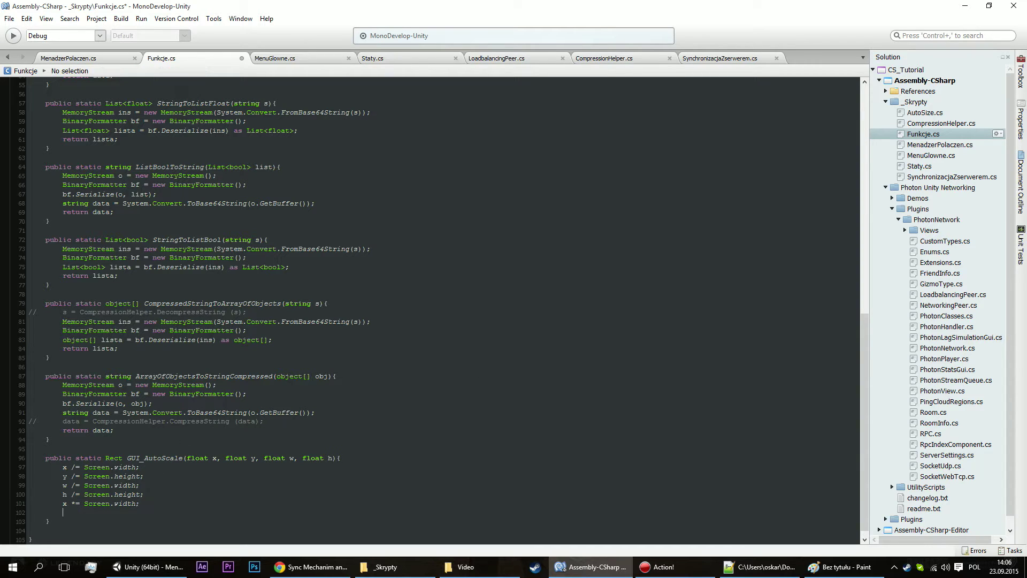
pyautogui.press('Return')
pyautogui.write('h')
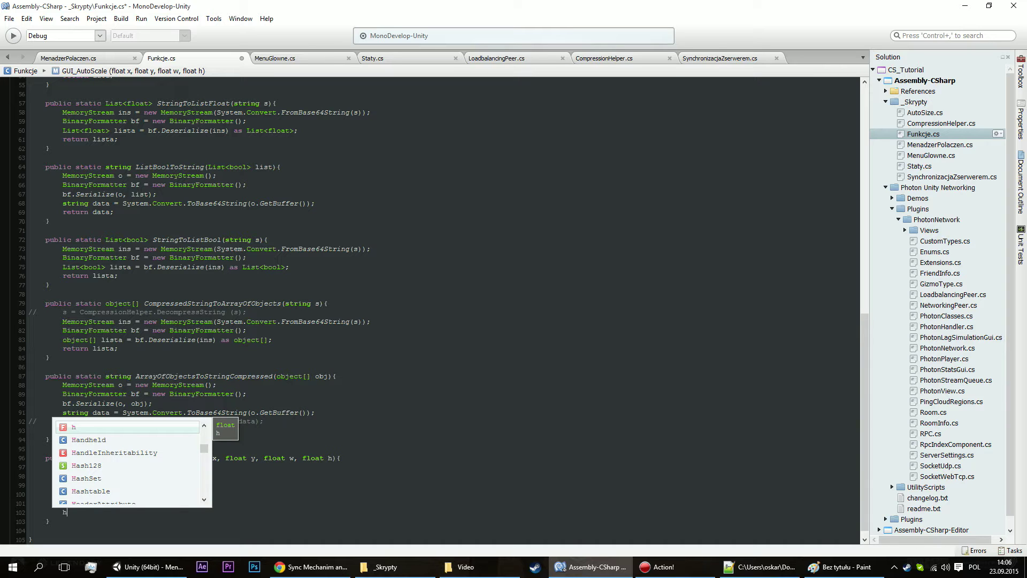
pyautogui.write('*')
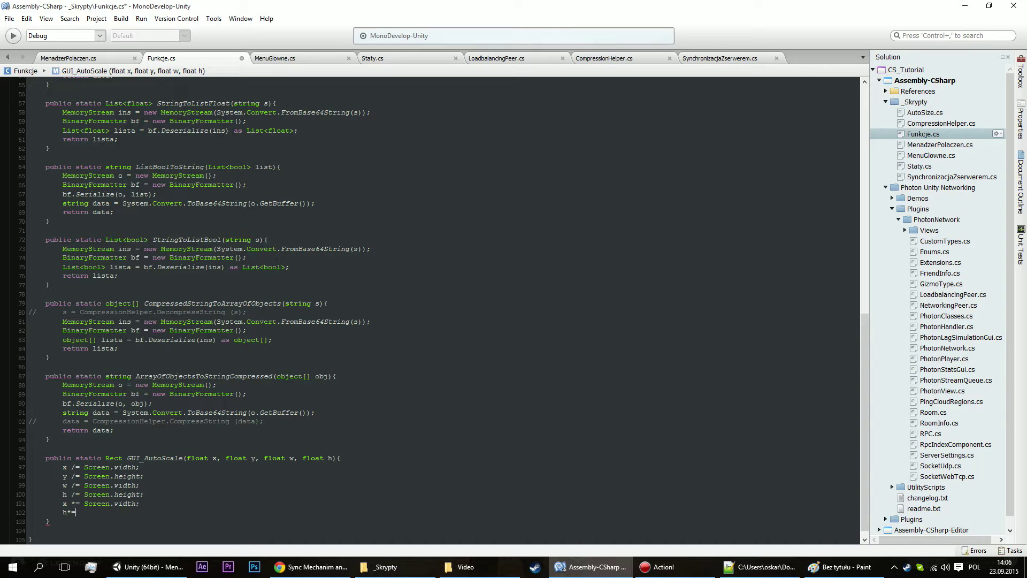
pyautogui.write(' Screen.,')
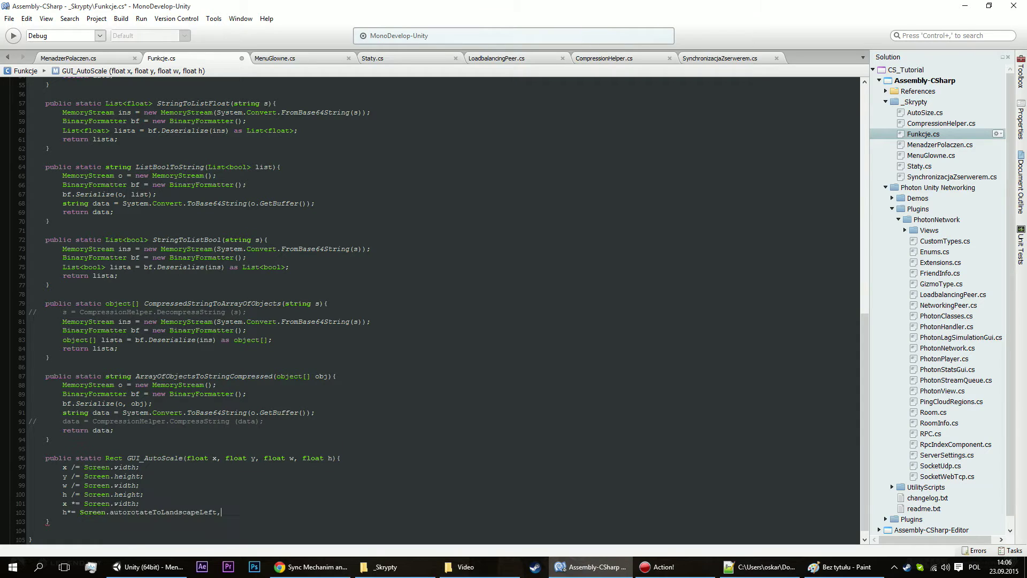
pyautogui.press('BackSpace')
pyautogui.press('BackSpace')
pyautogui.press('BackSpace')
pyautogui.press('BackSpace')
pyautogui.press('BackSpace')
pyautogui.press('BackSpace')
pyautogui.press('BackSpace')
pyautogui.press('BackSpace')
pyautogui.press('BackSpace')
pyautogui.write('h')
pyautogui.press('Return')
pyautogui.write(';')
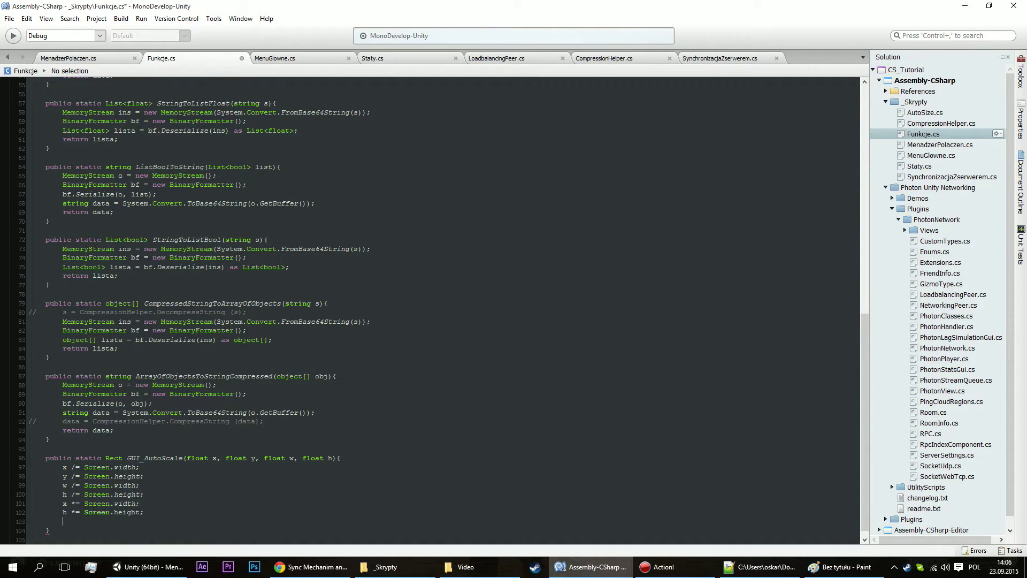
# Add w *= Screen.width; and h *= Screen.height; lines below them.
pyautogui.press('Return')
pyautogui.write('w*')
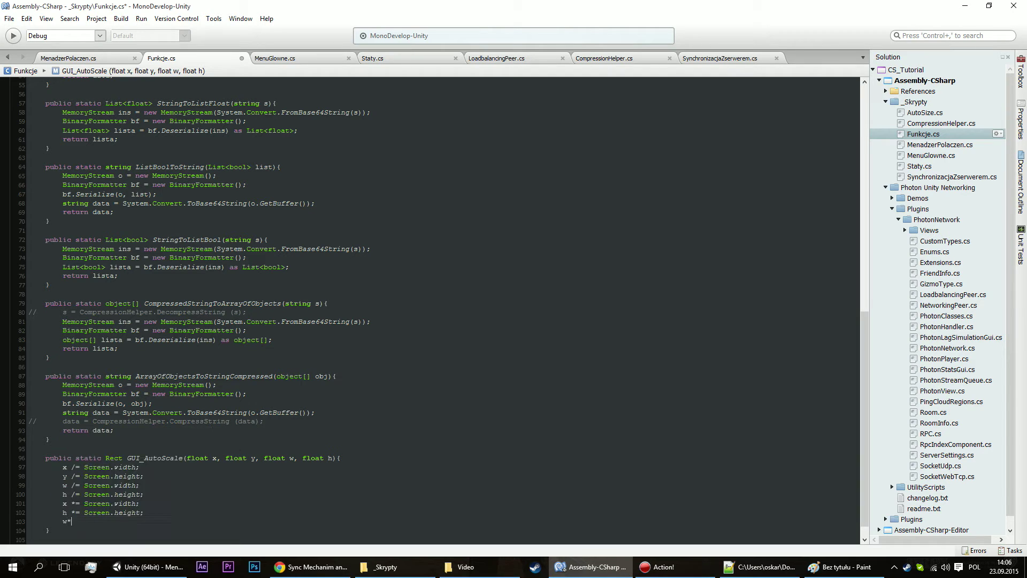
pyautogui.write('=scree')
pyautogui.press('Return')
pyautogui.write('.w')
pyautogui.press('Return')
pyautogui.write(';')
pyautogui.press('Return')
pyautogui.write('h')
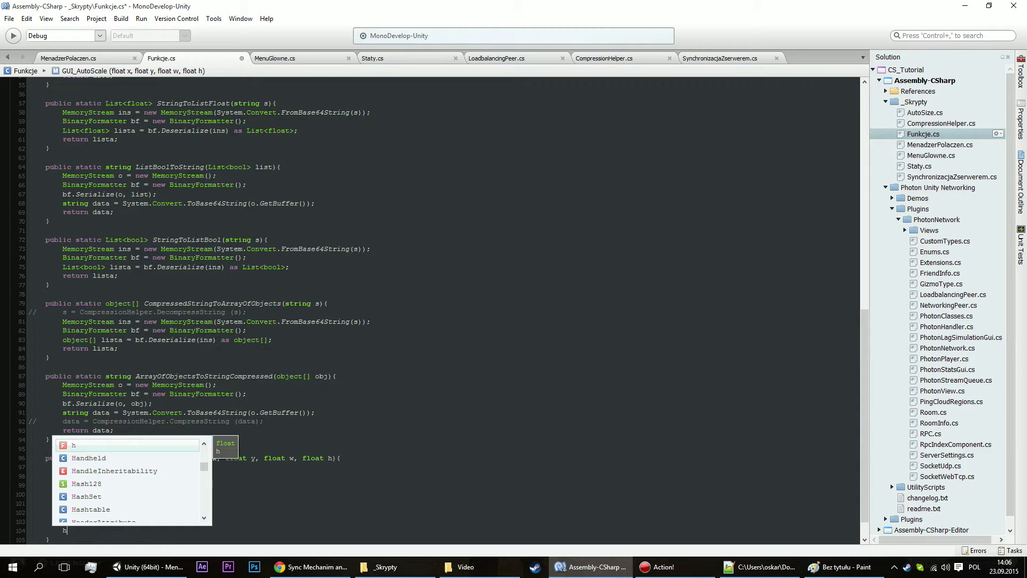
pyautogui.write('*=scree')
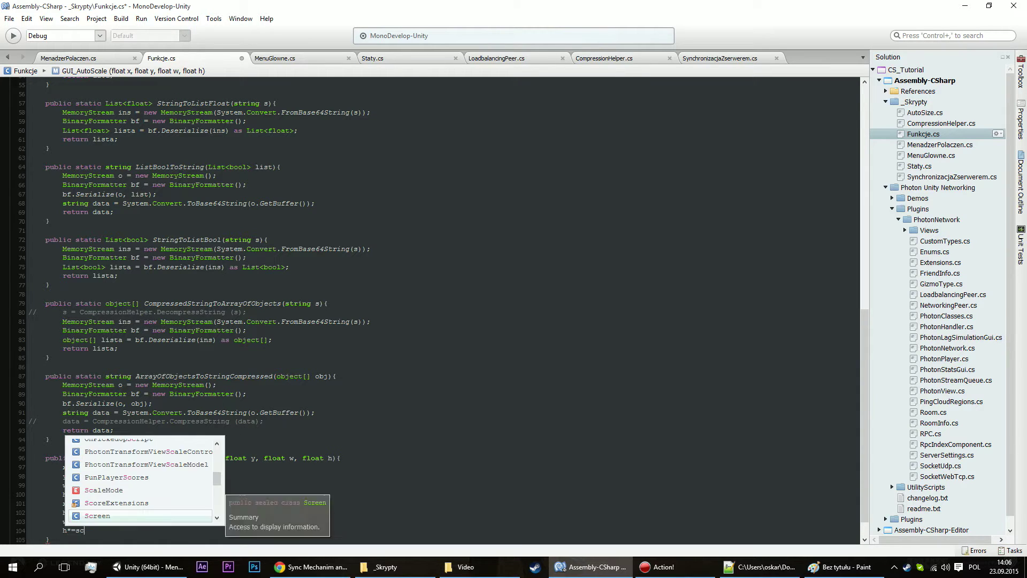
pyautogui.write('.h')
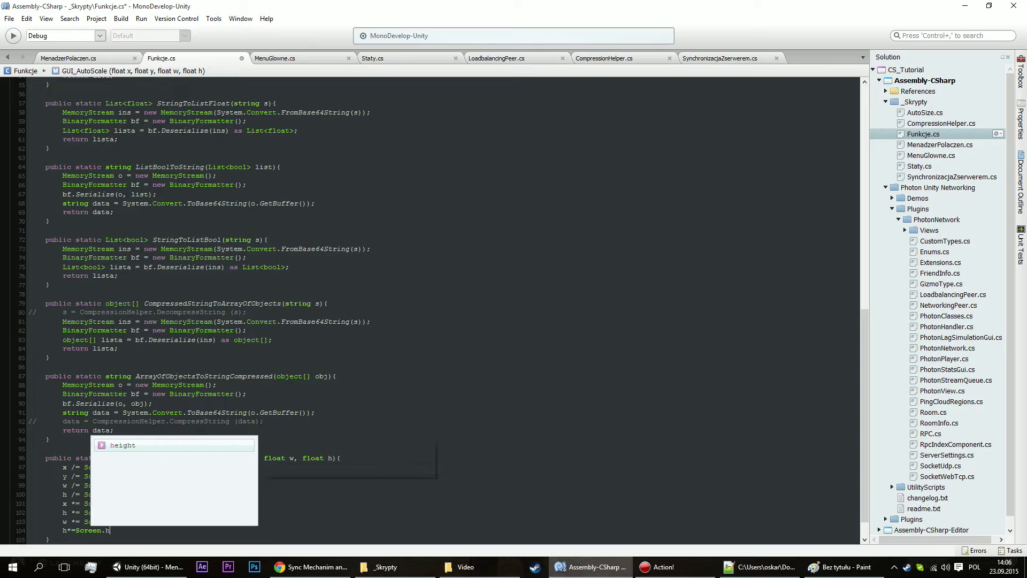
pyautogui.press('Return')
pyautogui.write(';')
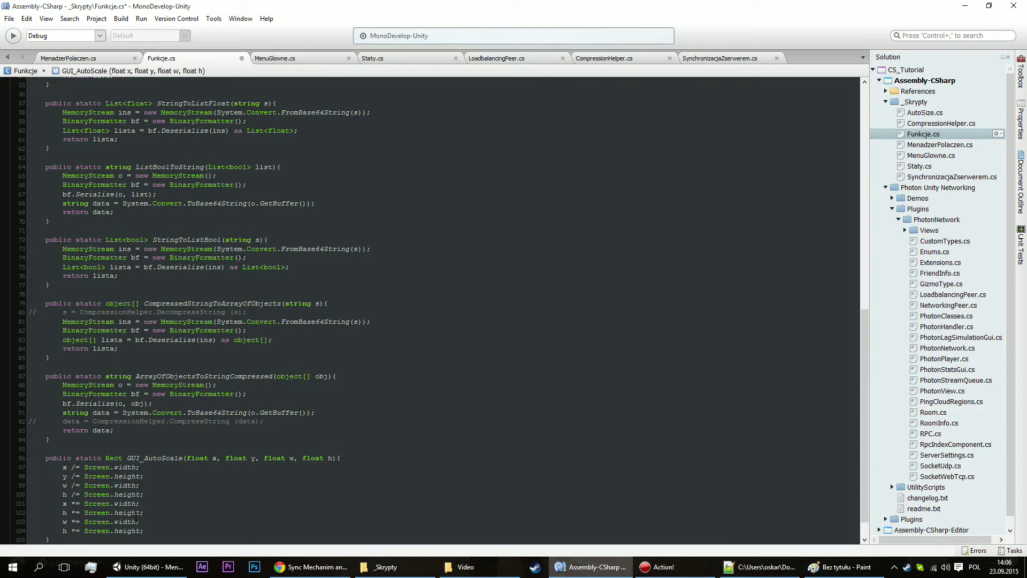
pyautogui.doubleClick(65, 512)
# Change line 102's h to y and replace the divisors on lines 97–100 with 1920, 1080, 1920, 1080.
pyautogui.write('y')
pyautogui.click(72, 522)
pyautogui.moveTo(140, 467); pyautogui.dragTo(84, 467)
pyautogui.write('192')
pyautogui.write('0;')
pyautogui.moveTo(144, 476); pyautogui.dragTo(84, 476)
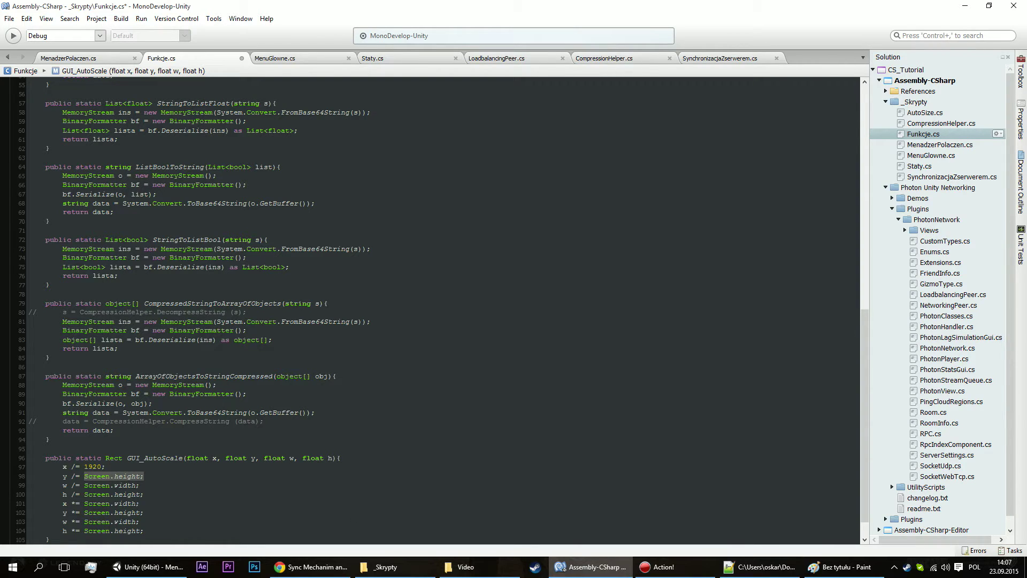
pyautogui.write('1080;')
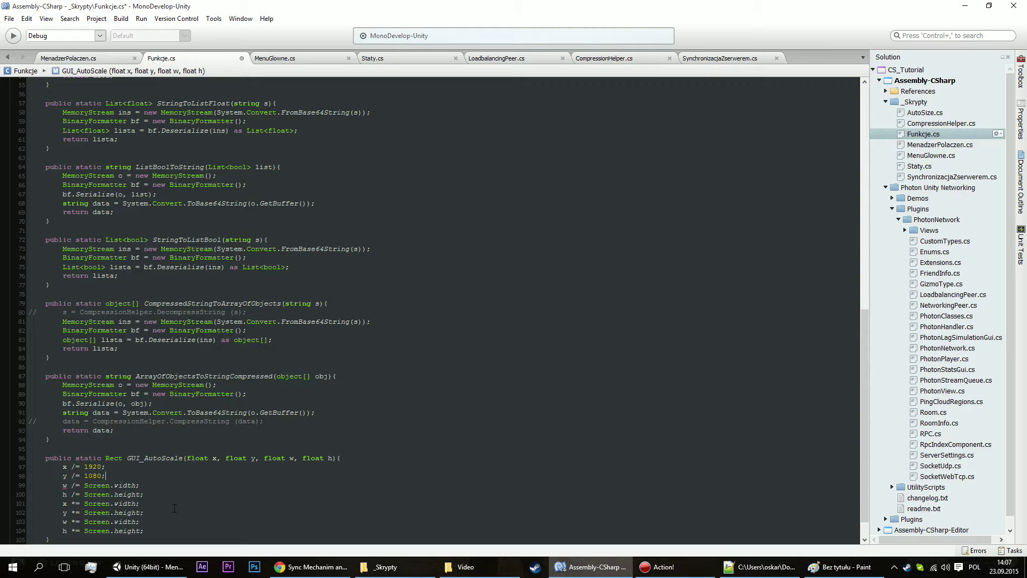
pyautogui.moveTo(147, 484); pyautogui.dragTo(84, 485)
pyautogui.write('1920;')
pyautogui.moveTo(146, 494); pyautogui.dragTo(85, 495)
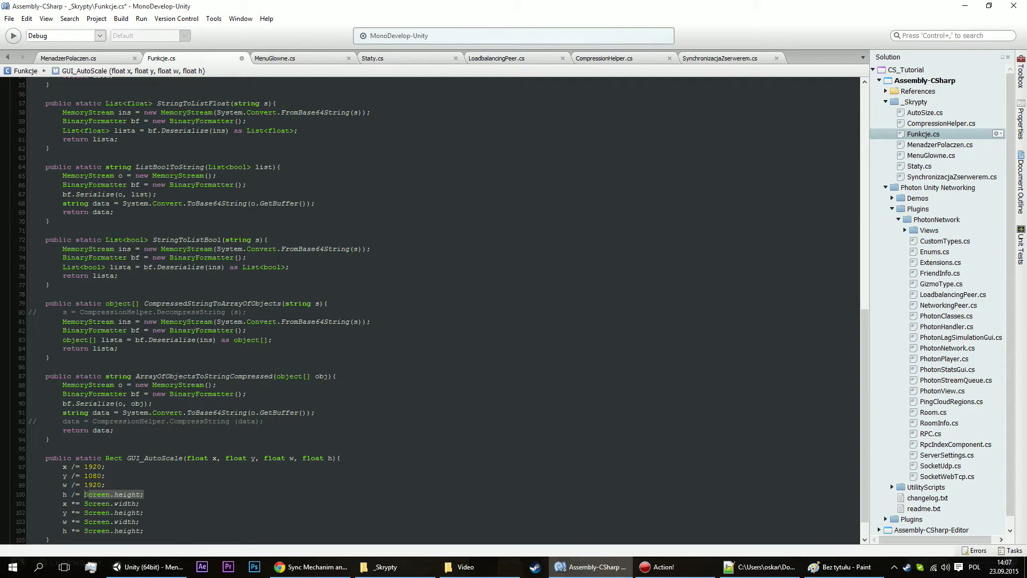
pyautogui.write('1080;')
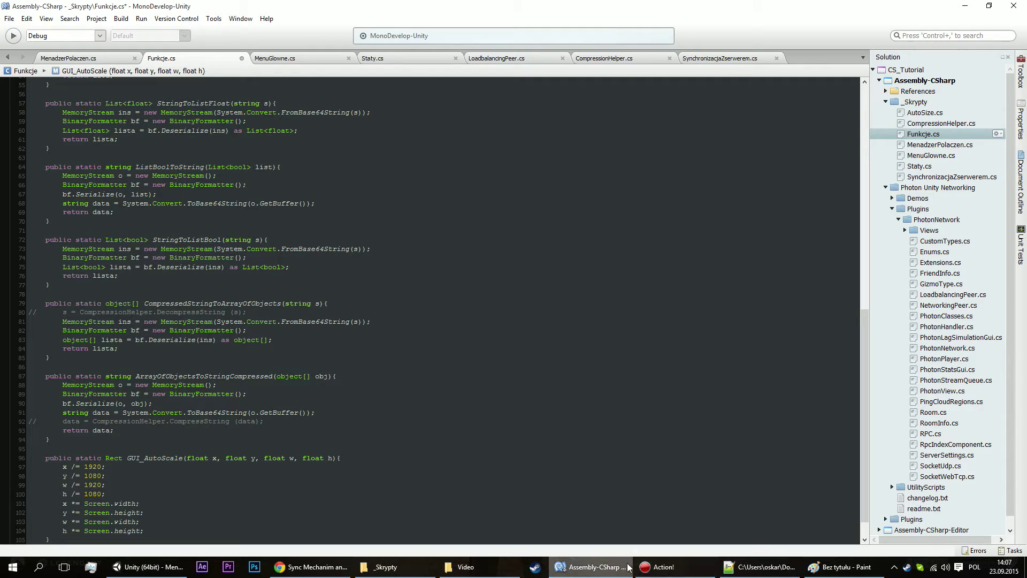
pyautogui.click(840, 566)
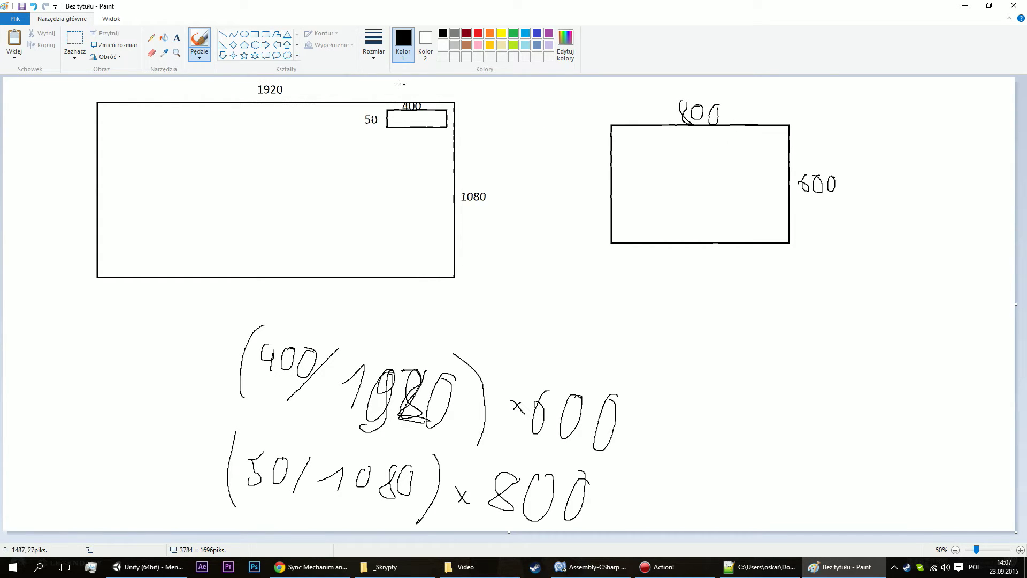
# Minimize the Paint sketch of the scaling formulas.
pyautogui.click(965, 5)
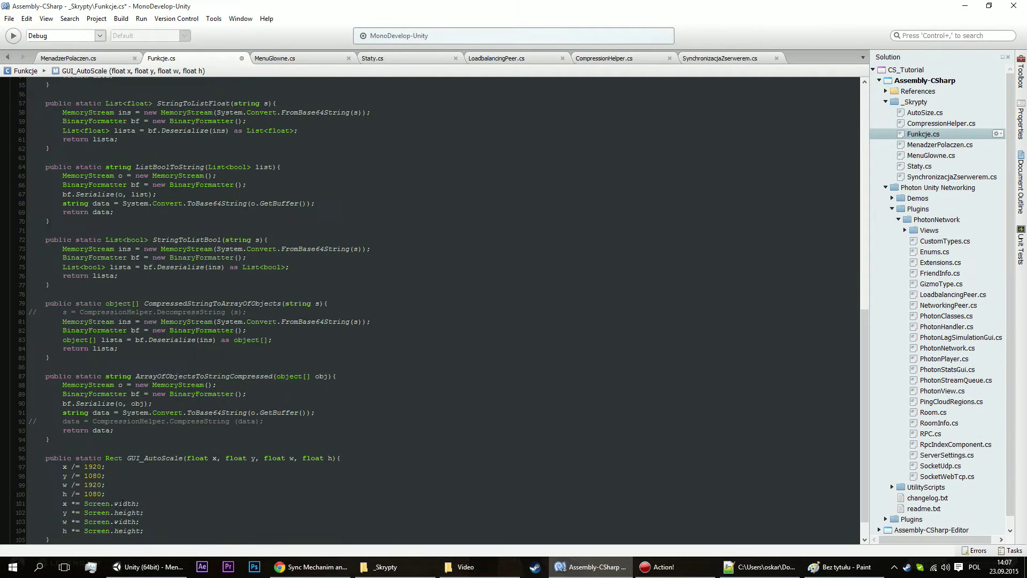
pyautogui.moveTo(106, 494); pyautogui.dragTo(40, 469)
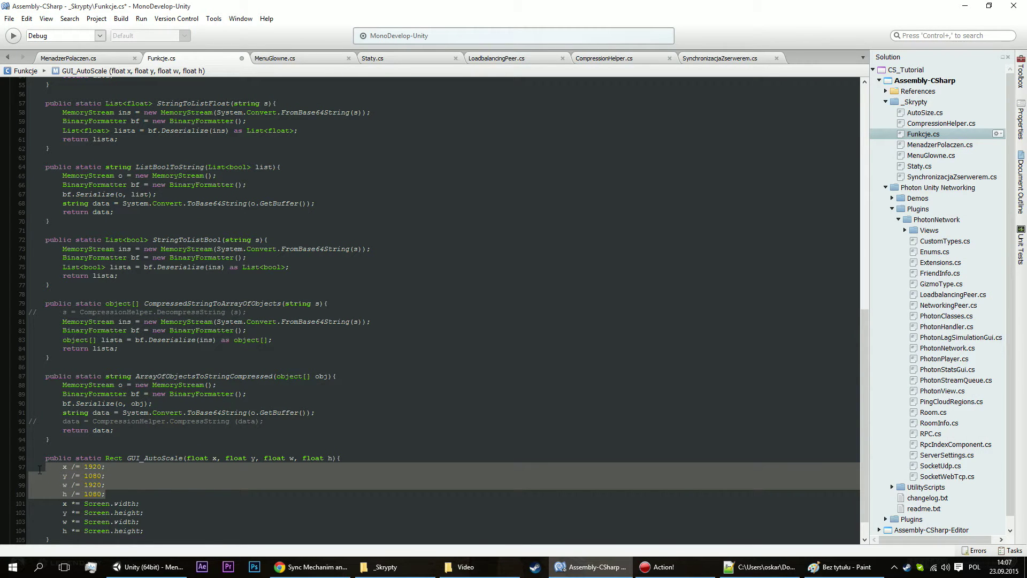
pyautogui.click(95, 475)
pyautogui.press('Up')
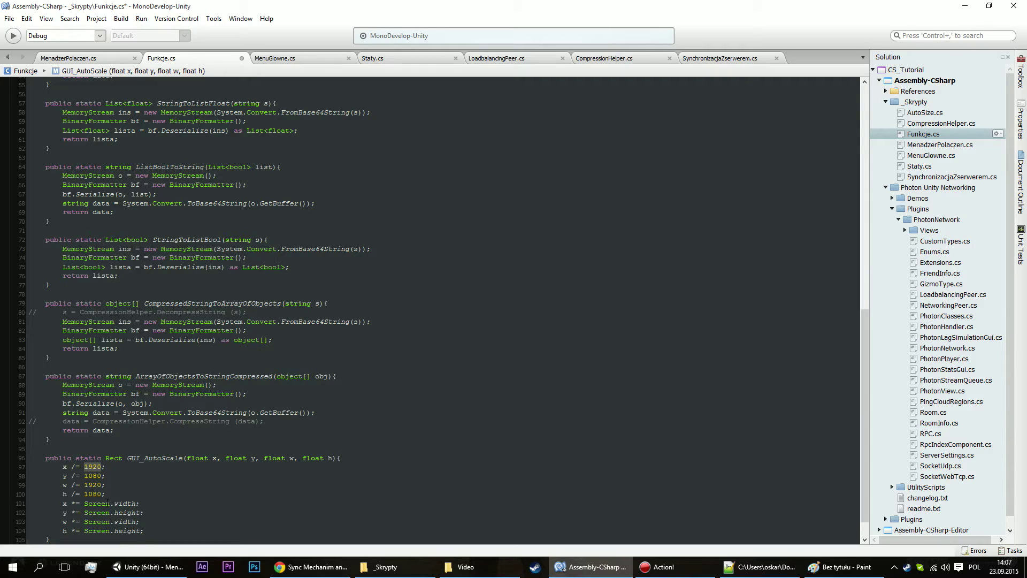
pyautogui.click(129, 504)
pyautogui.moveTo(71, 502); pyautogui.dragTo(216, 531)
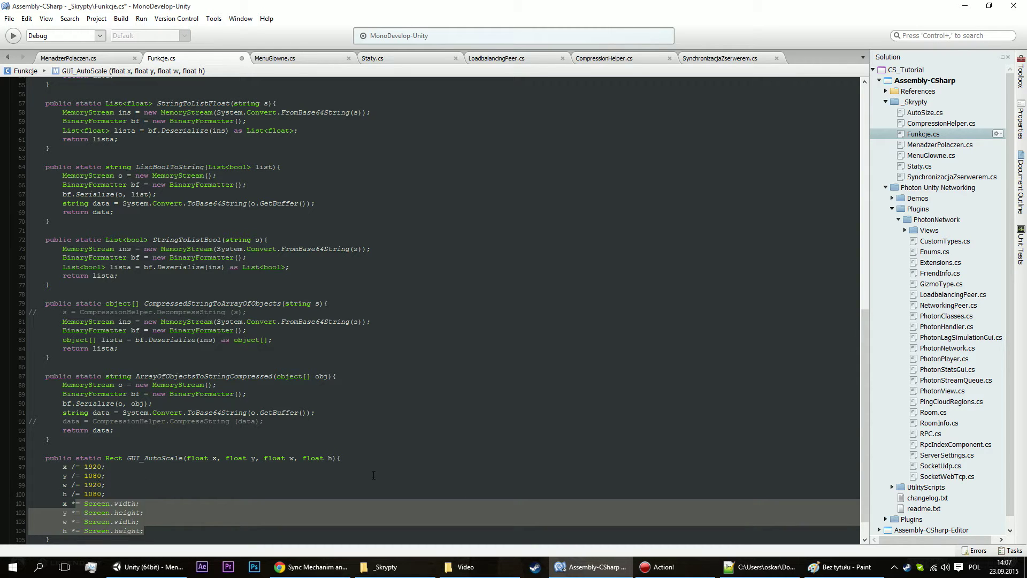
pyautogui.click(296, 463)
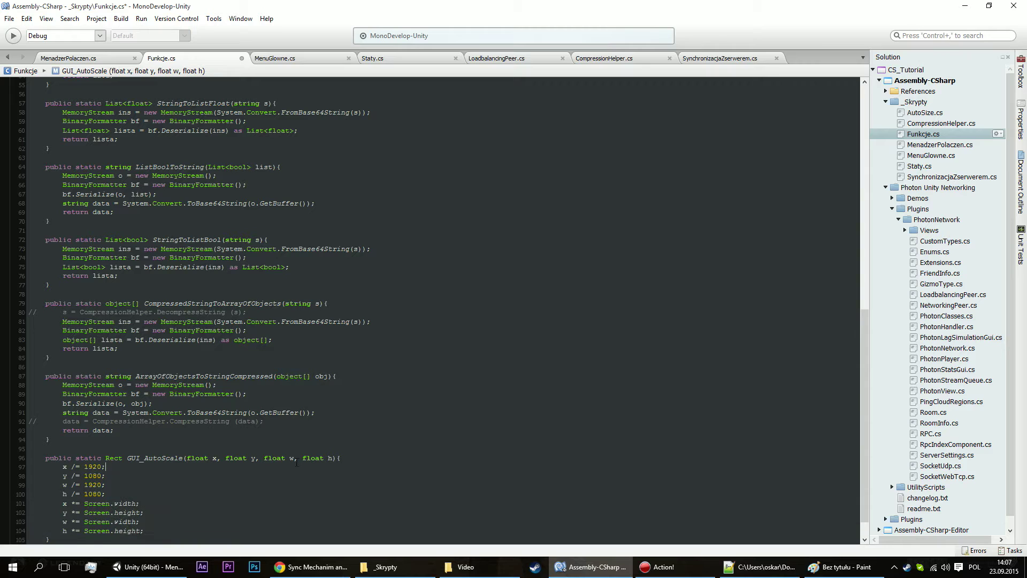
pyautogui.click(331, 458)
pyautogui.click(271, 458)
pyautogui.click(327, 458)
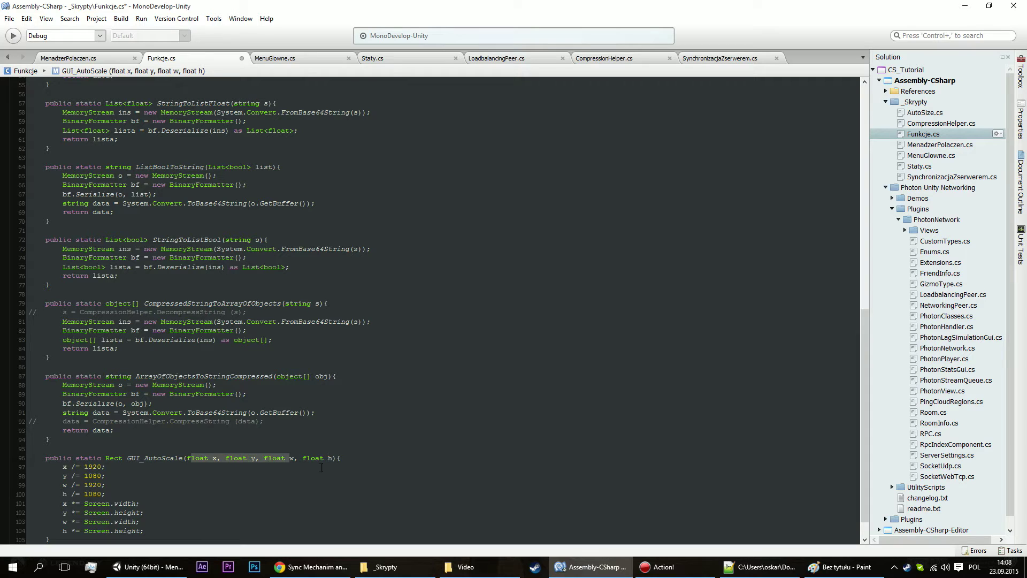
pyautogui.click(185, 458)
pyautogui.scroll(-1, 147, 507)
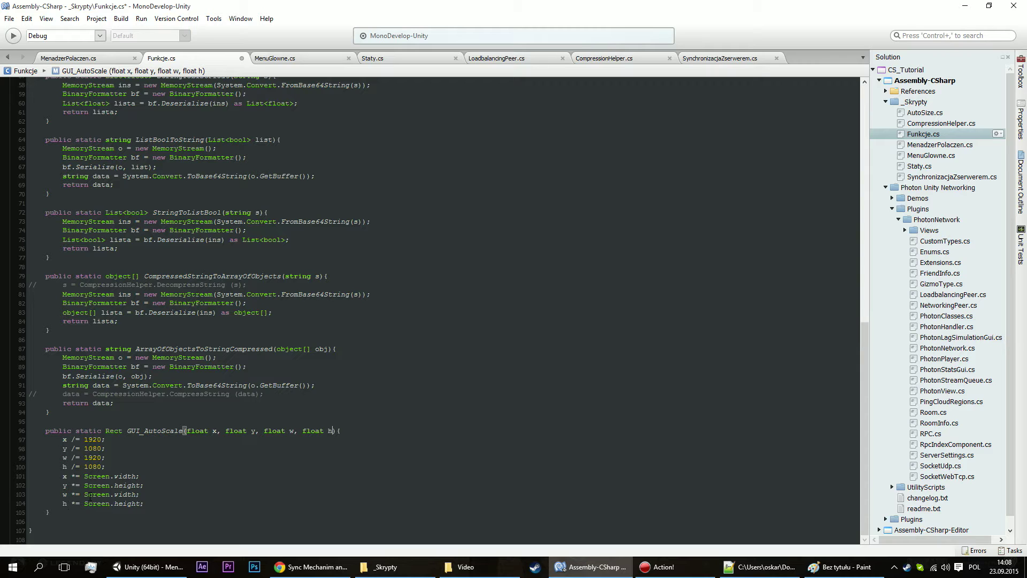
# Add return new Rect (x, y, w, h); to GUI_AutoScale and save Funkcje.cs.
pyautogui.click(159, 506)
pyautogui.press('Return')
pyautogui.write('return new Re')
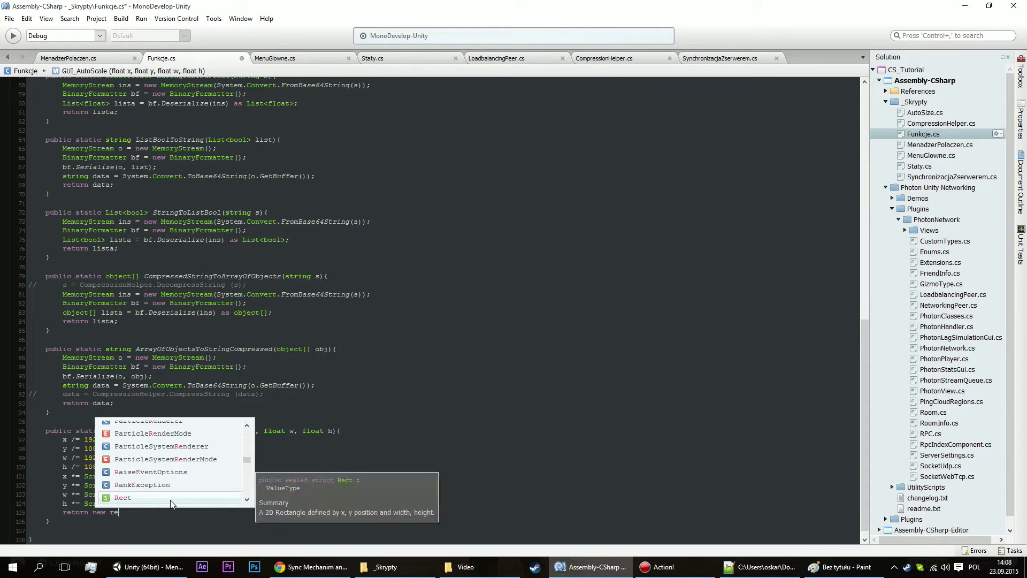
pyautogui.write('ct (')
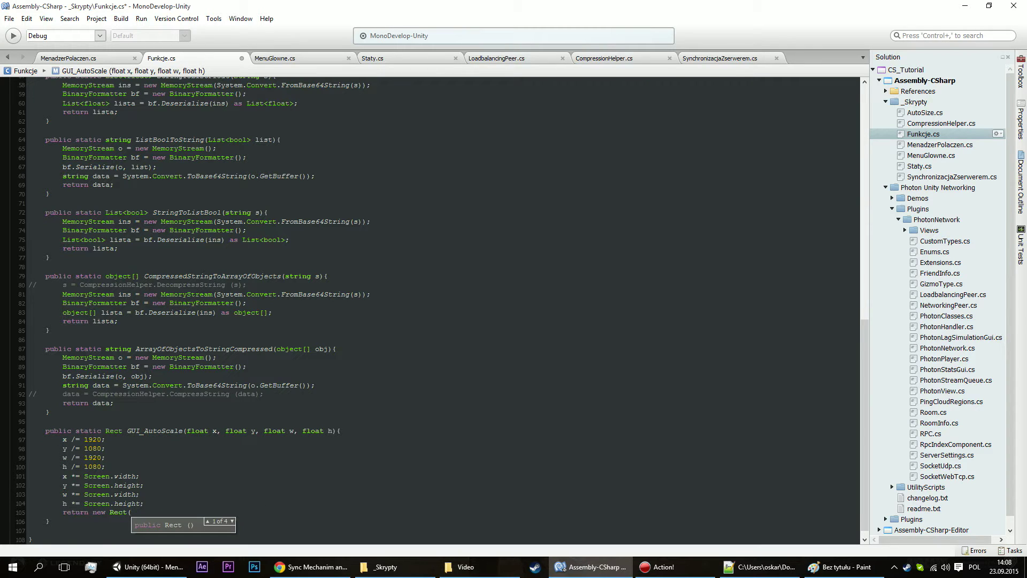
pyautogui.write('x, y, ')
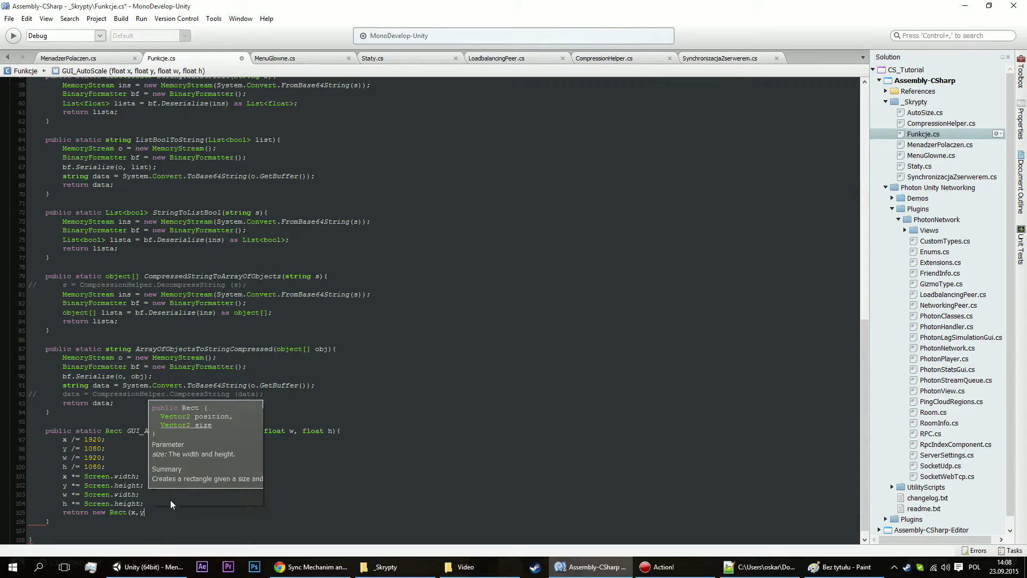
pyautogui.write('w, h)')
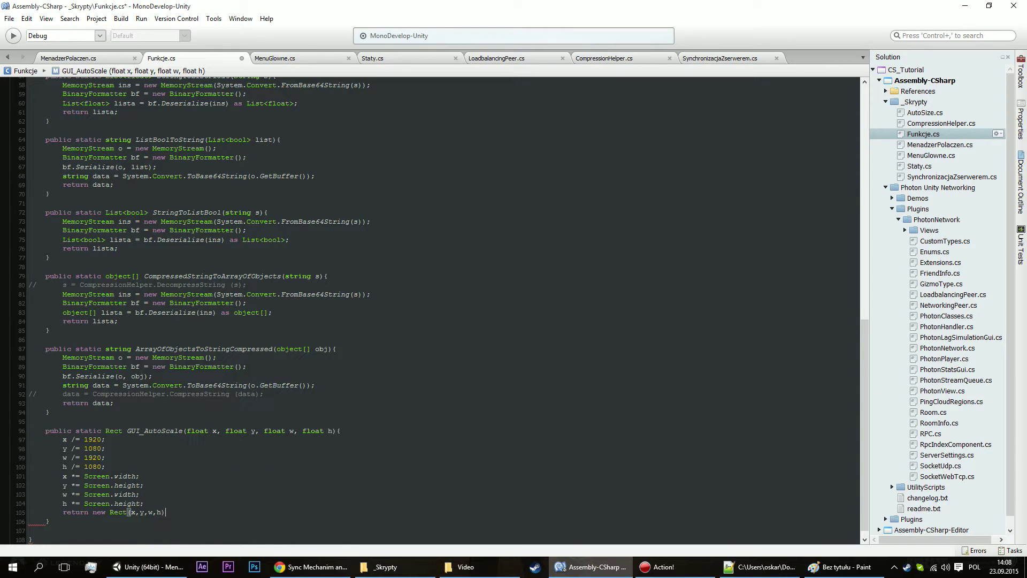
pyautogui.write(';')
pyautogui.hotkey('ctrl', 's')
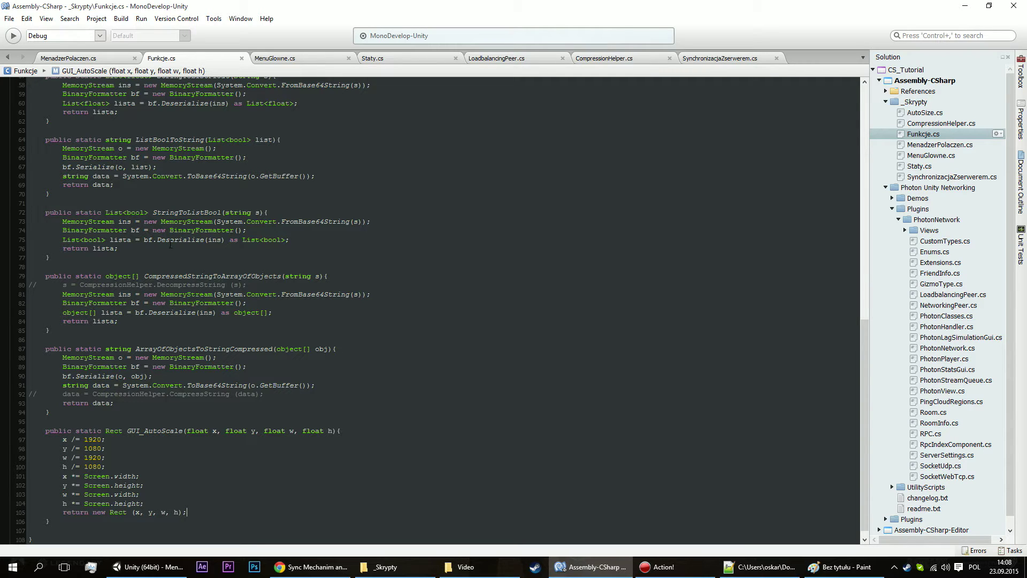
# Bring MenuGlowne.cs to the front and scroll down to the empty PokazVoteMap method.
pyautogui.click(76, 62)
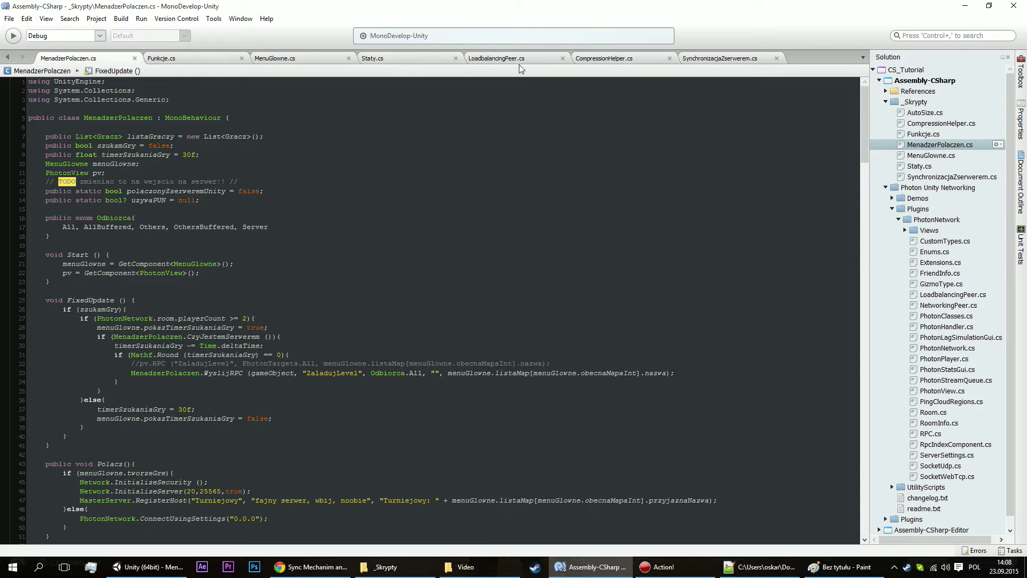
pyautogui.click(283, 59)
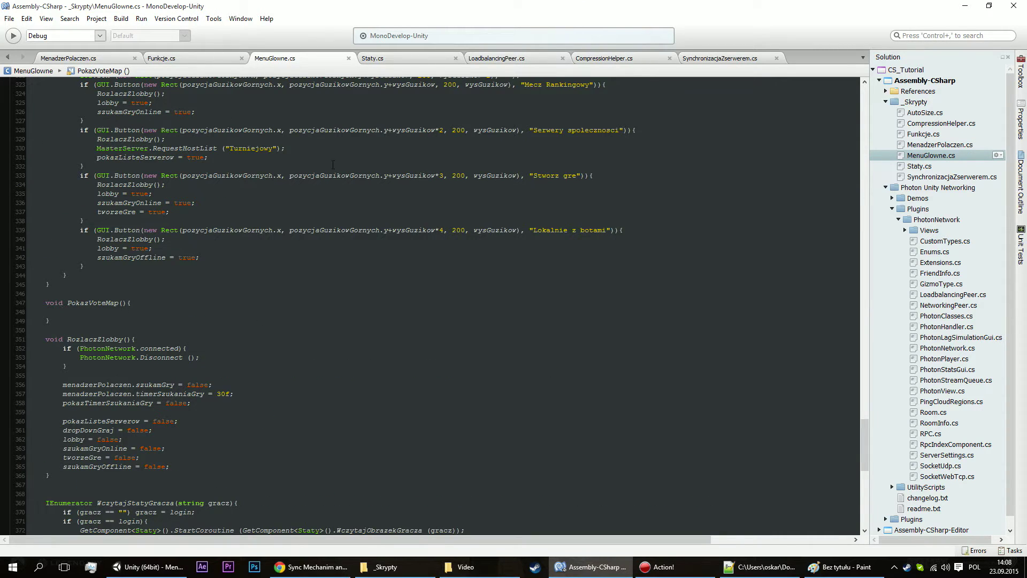
pyautogui.scroll(-2, 188, 307)
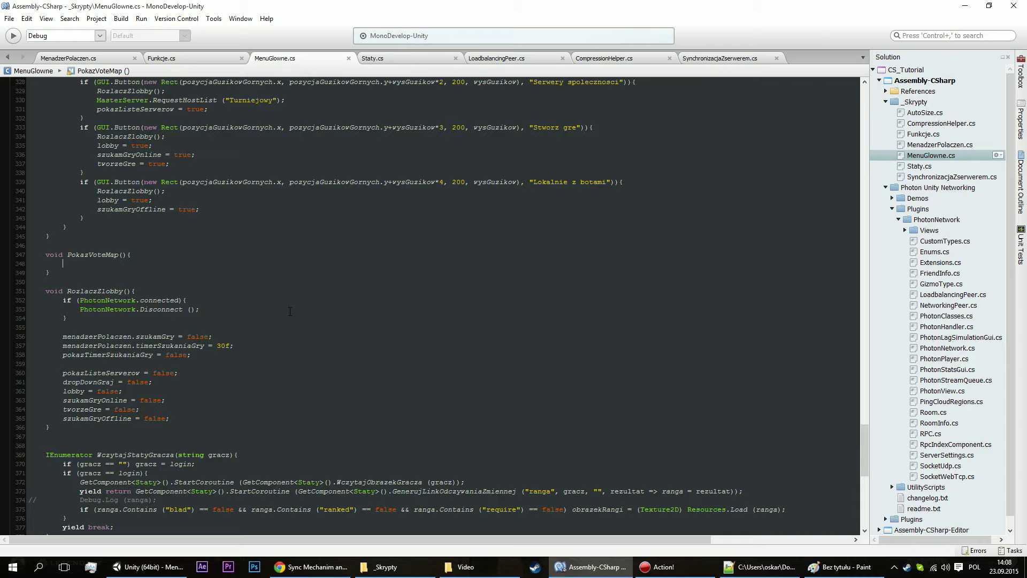
# Start a GUI.Box( call in PokazVoteMap, using autocomplete to insert the Funkcje class.
pyautogui.write('GUI.')
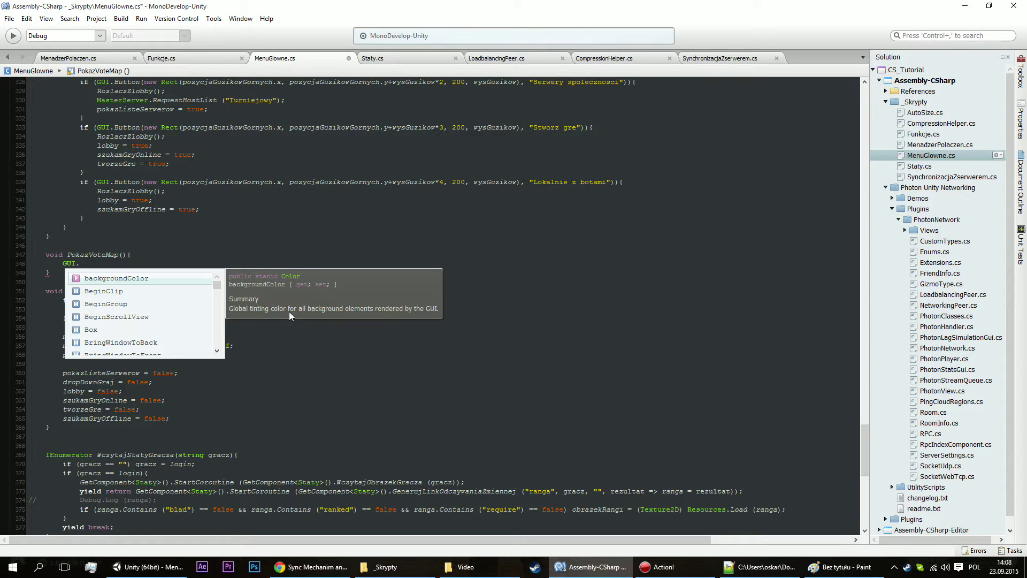
pyautogui.write('Box (n')
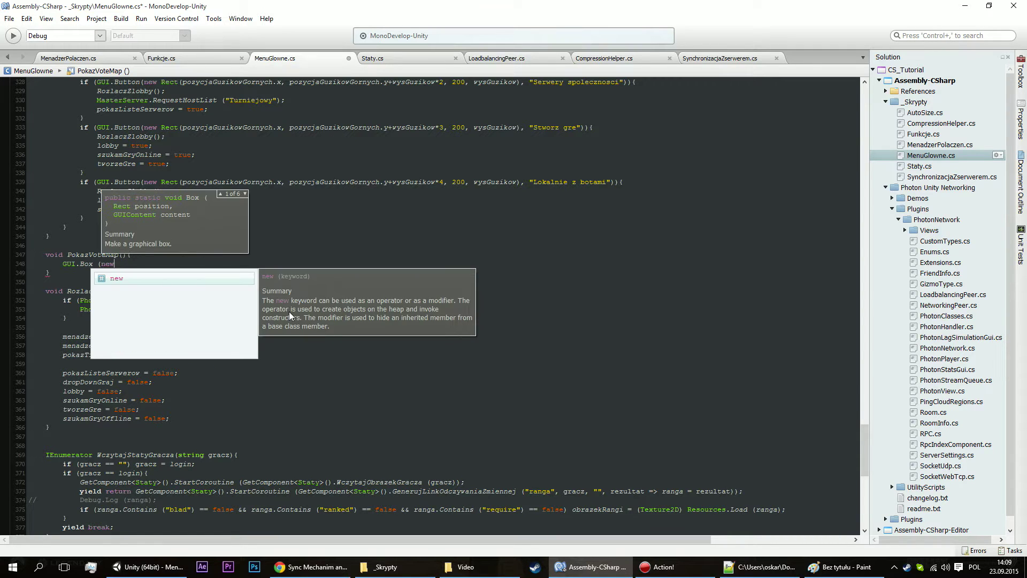
pyautogui.press('Escape')
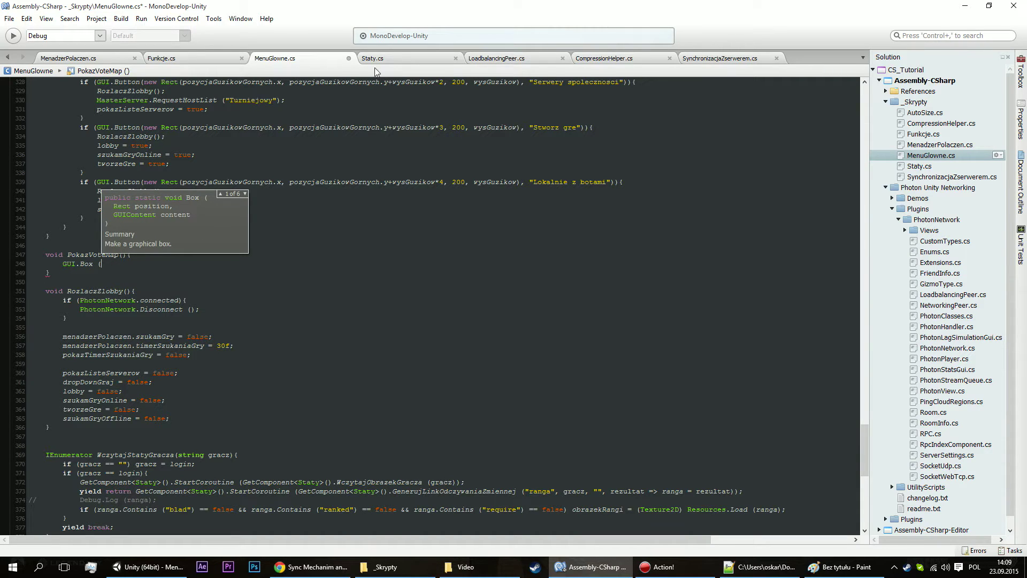
pyautogui.write('fu')
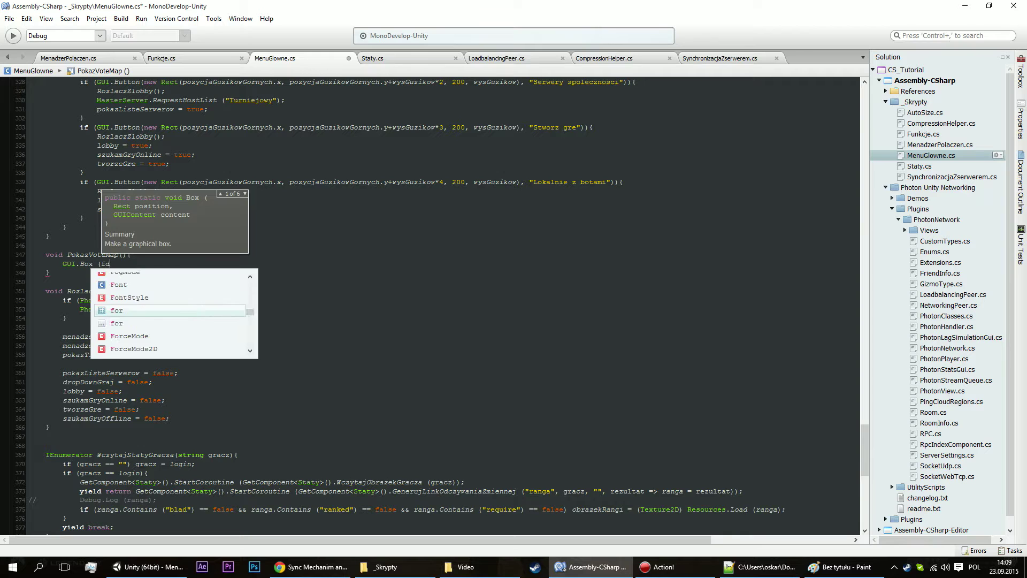
pyautogui.write('n')
pyautogui.press('Return')
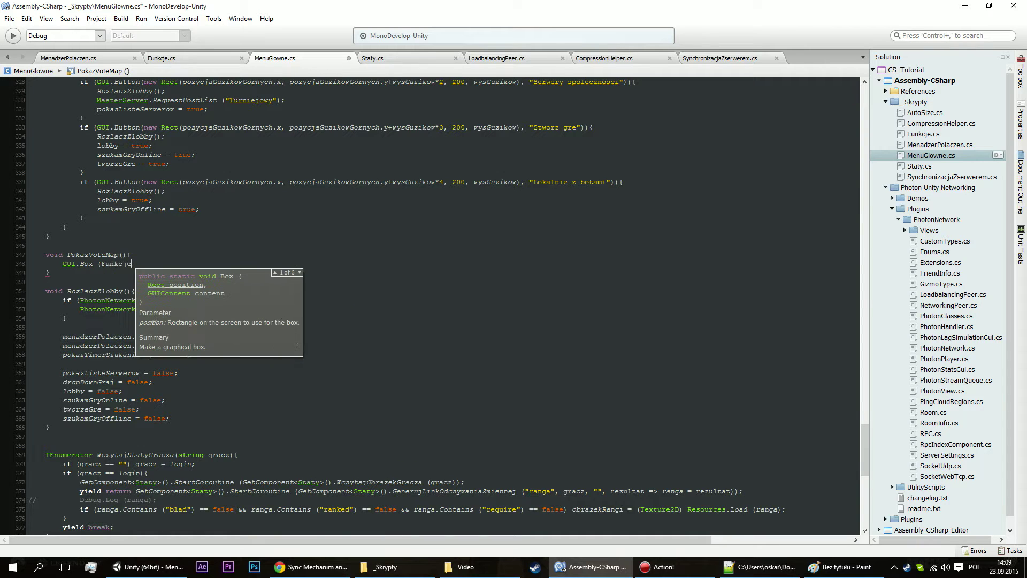
# Complete the Funkcje.GUI_AutoScale( argument with its parameter hints, then bring the Paint sketch forward.
pyautogui.write('.g')
pyautogui.press('Return')
pyautogui.write('(')
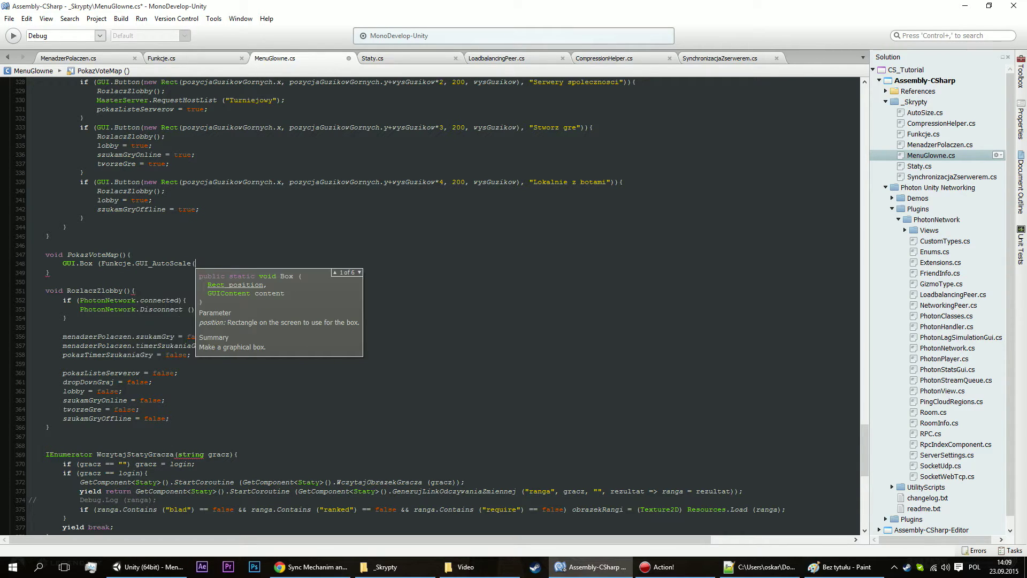
pyautogui.press('Escape')
pyautogui.press('Down')
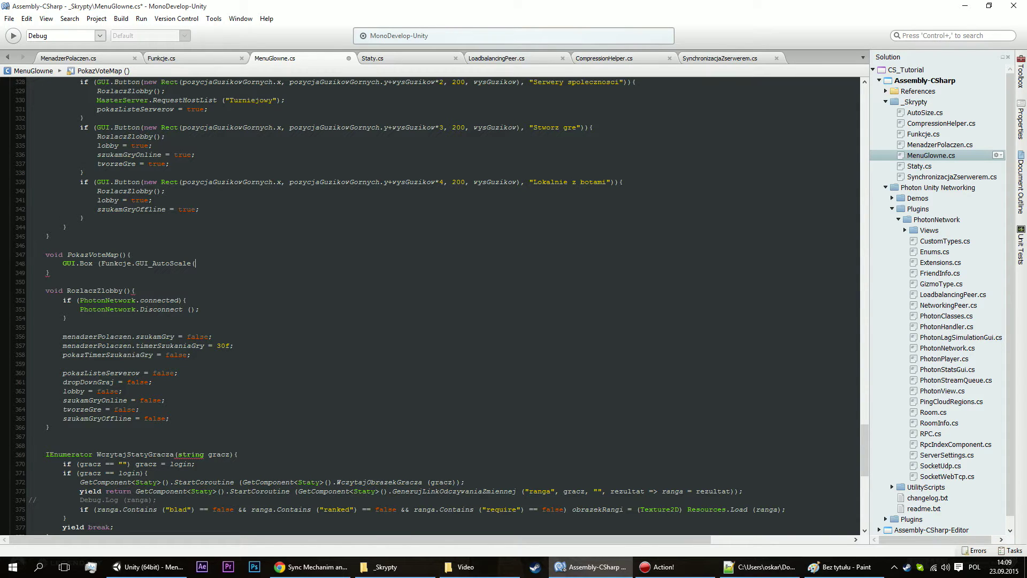
pyautogui.hotkey('ctrl', 'shift', 'space')
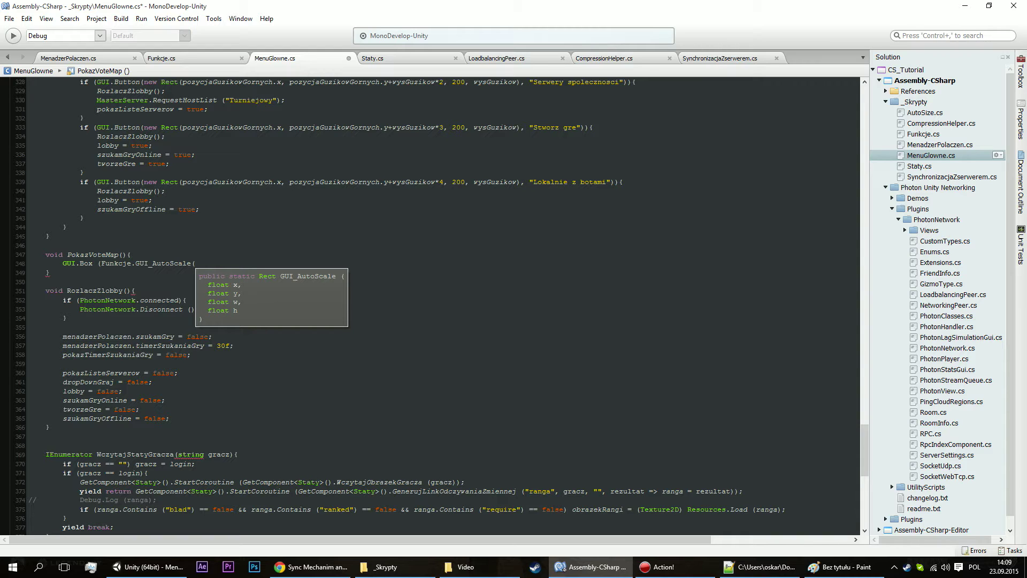
pyautogui.click(840, 567)
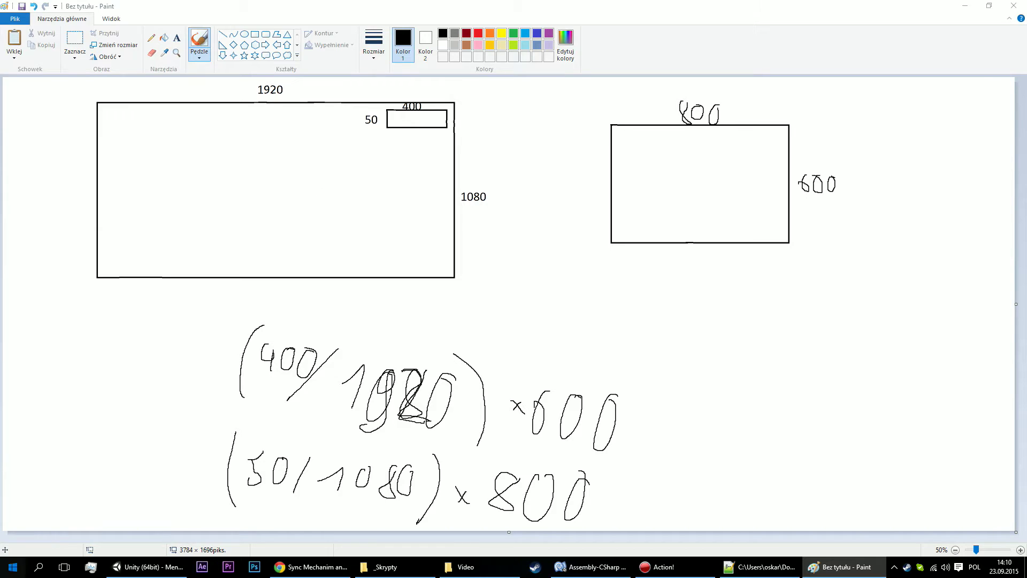
# Launch Kalkulator from Start search and move it off the sketch's numbers.
pyautogui.press('super')
pyautogui.write('kalk')
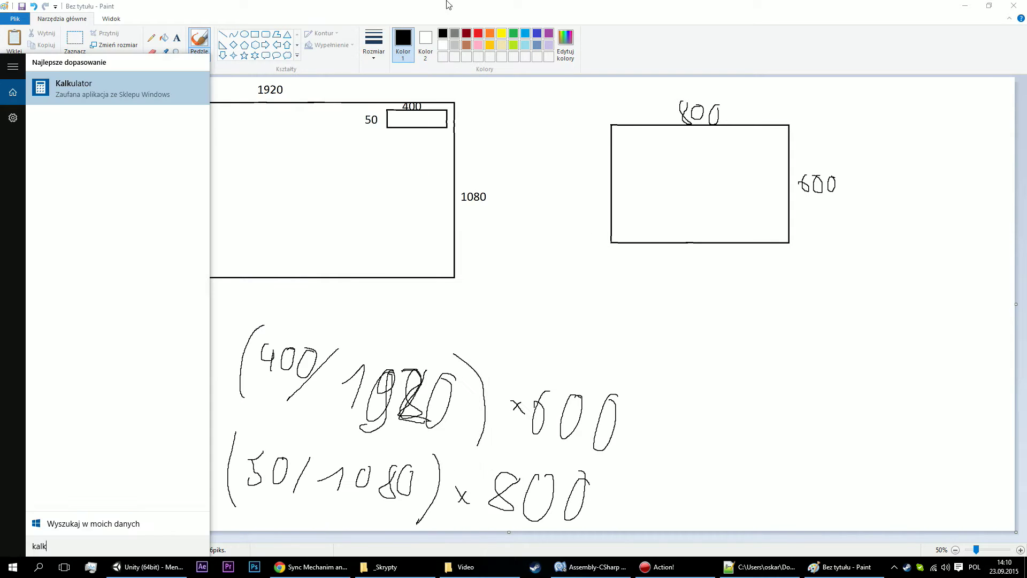
pyautogui.click(122, 90)
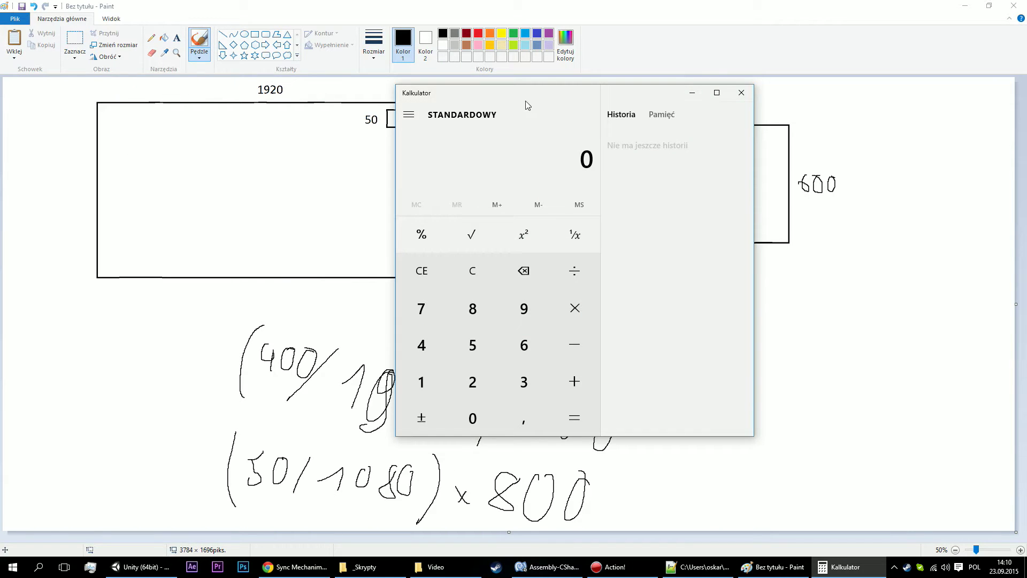
pyautogui.moveTo(588, 101); pyautogui.dragTo(682, 132)
# Compute 1920 ÷ 2 = 960 and 1080 ÷ 2 = 540 in the calculator.
pyautogui.write('1829')
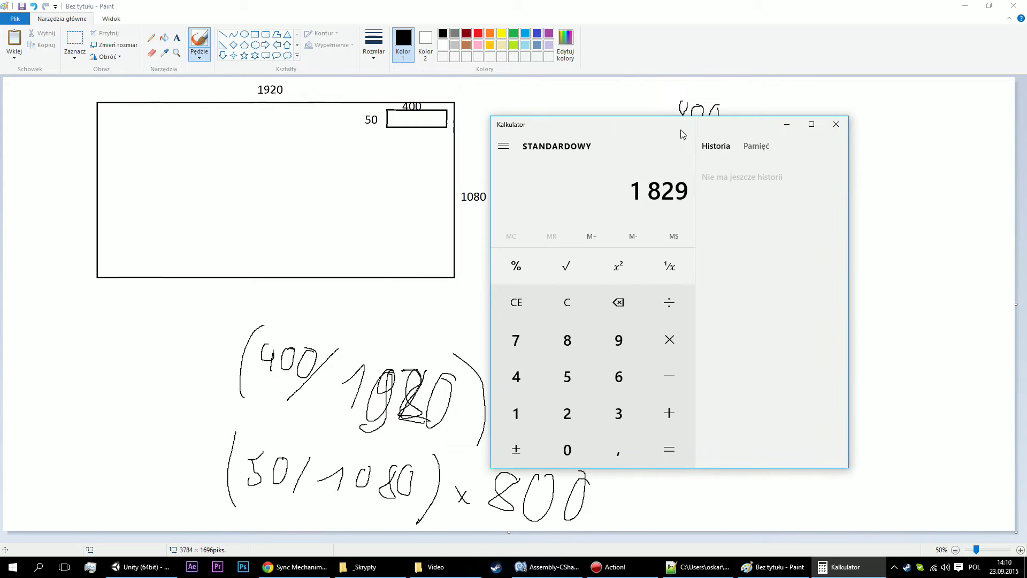
pyautogui.press('BackSpace')
pyautogui.press('BackSpace')
pyautogui.press('BackSpace')
pyautogui.press('BackSpace')
pyautogui.write('1920')
pyautogui.write('/2')
pyautogui.press('Return')
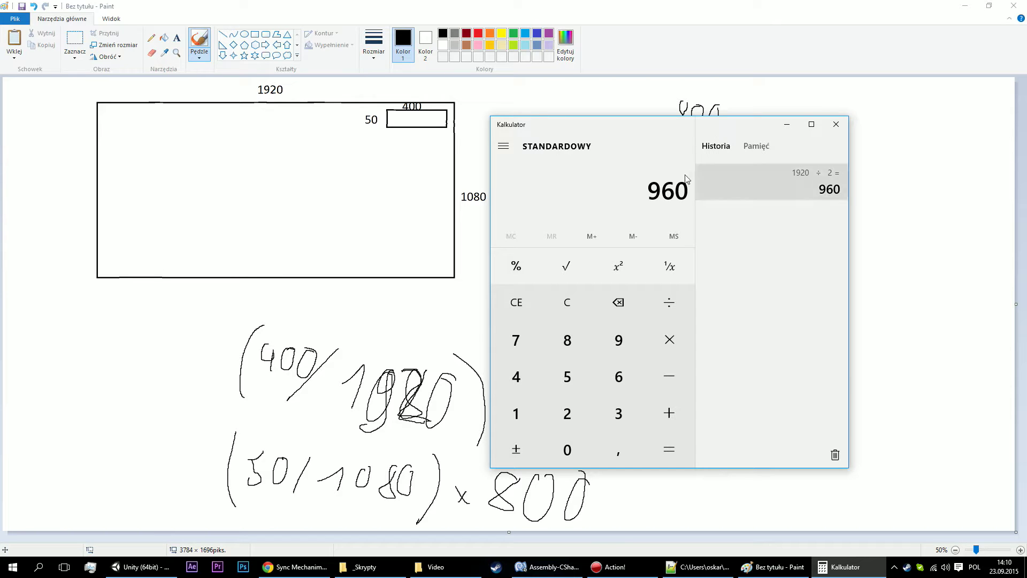
pyautogui.press('Escape')
pyautogui.write('1080/')
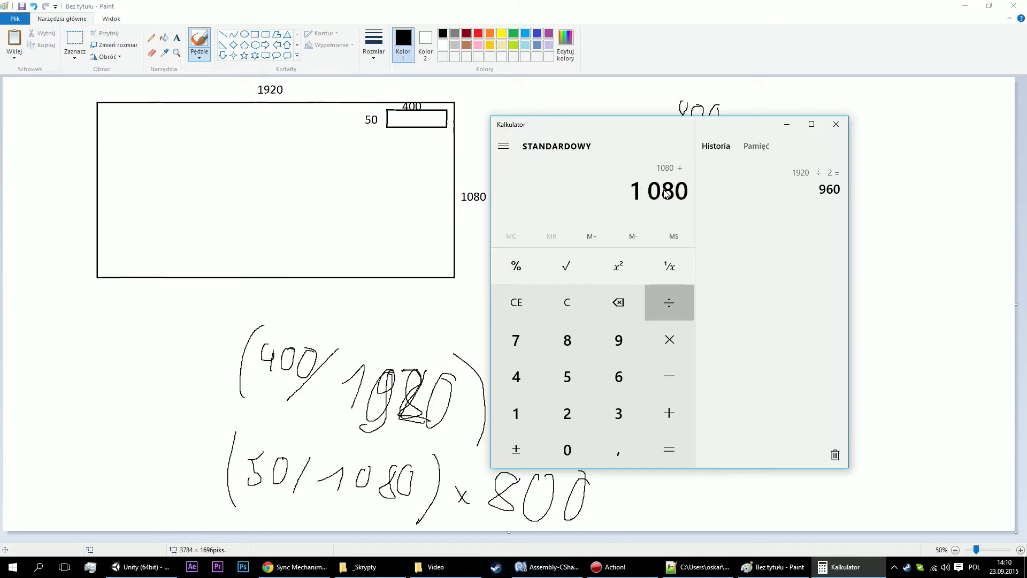
pyautogui.write('2')
pyautogui.press('Return')
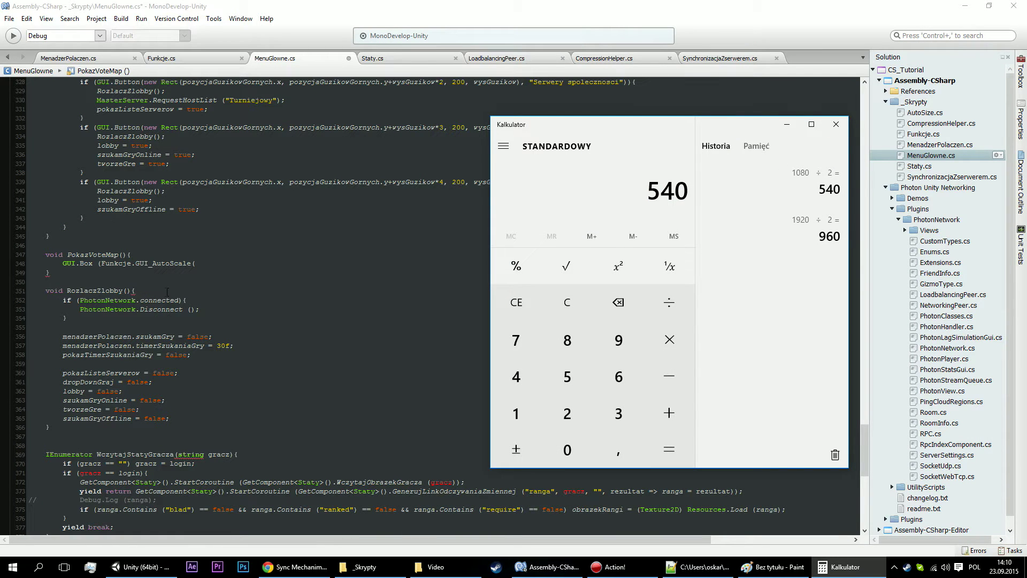
# Pass 960 and 540 as GUI_AutoScale's x and y, then show the reference MenuGlowne.cs in Notepad++.
pyautogui.click(202, 260)
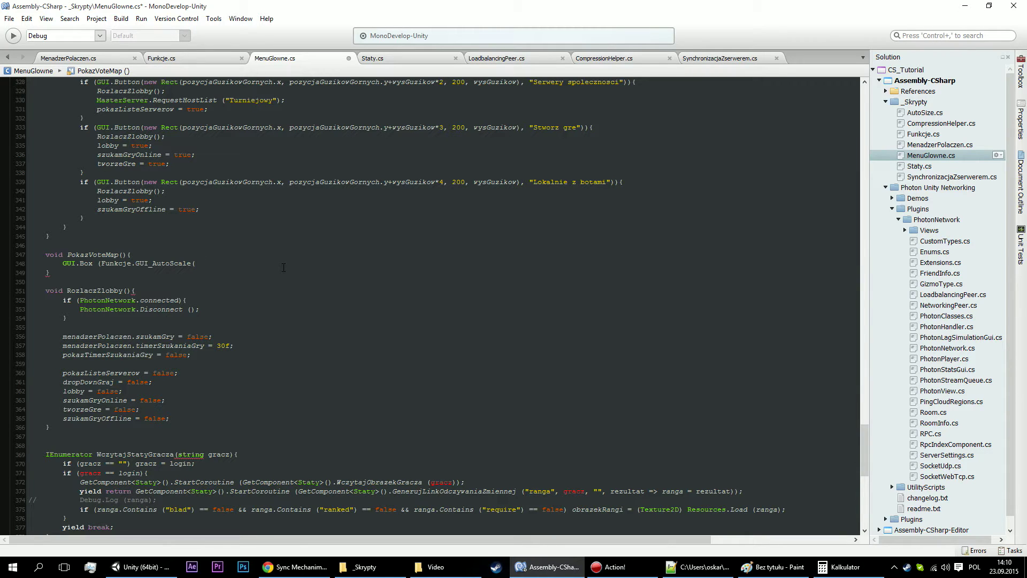
pyautogui.write('960, ')
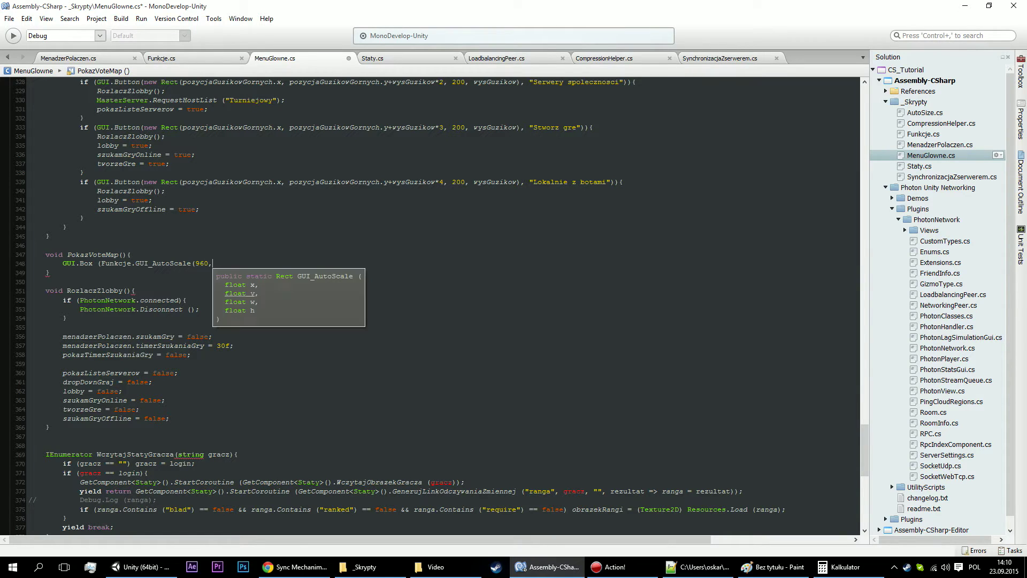
pyautogui.write('5')
pyautogui.write('40,')
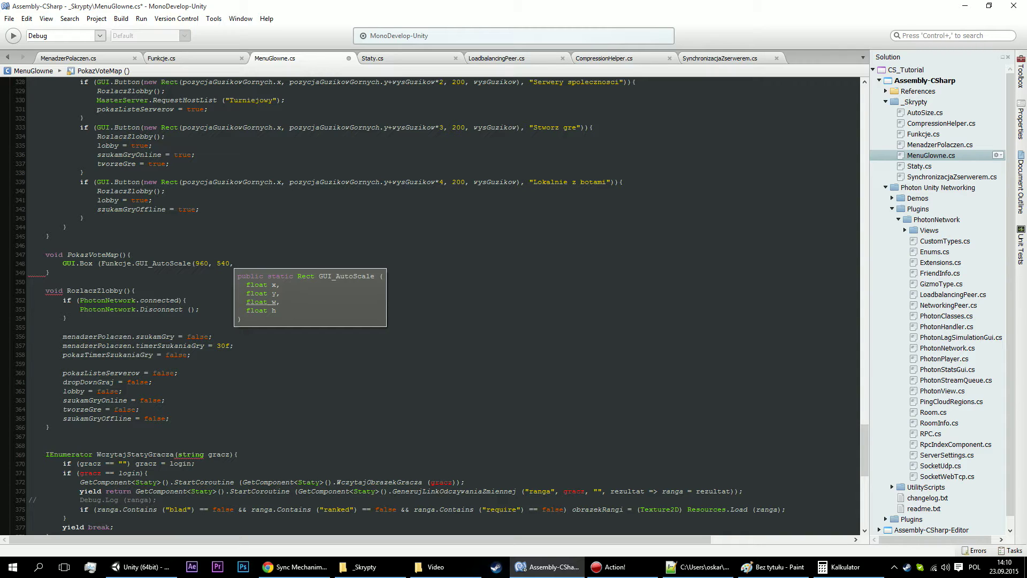
pyautogui.write('800')
pyautogui.press('BackSpace')
pyautogui.press('BackSpace')
pyautogui.press('BackSpace')
pyautogui.click(695, 567)
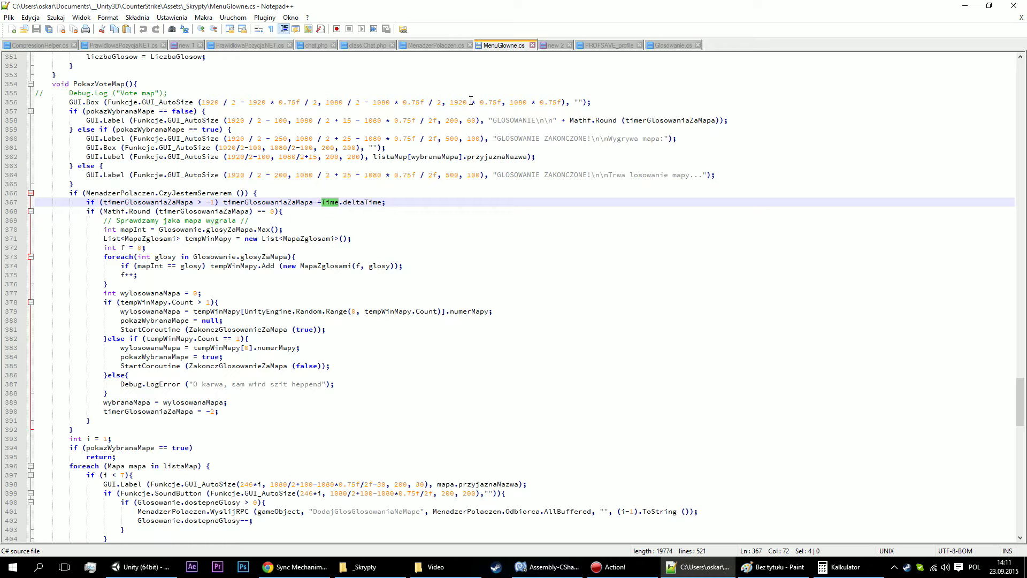
# Minimize the Notepad++ reference copy to return to MonoDevelop-Unity.
pyautogui.click(965, 5)
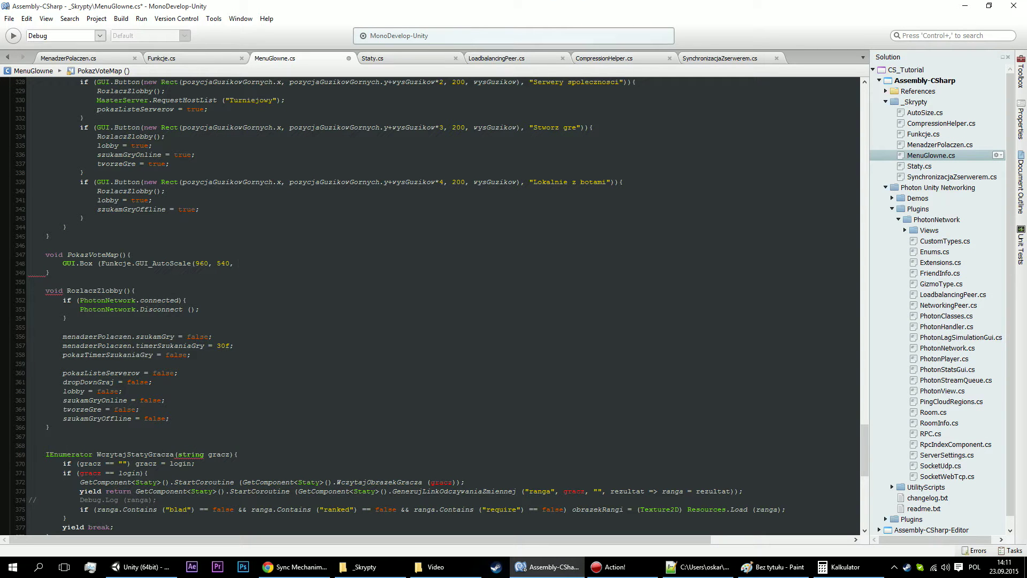
# Add 1920*0.75f and 1080*.75f as width and height, and begin the x offset as 960-.
pyautogui.write('192')
pyautogui.write('0*0.')
pyautogui.write('75f, ')
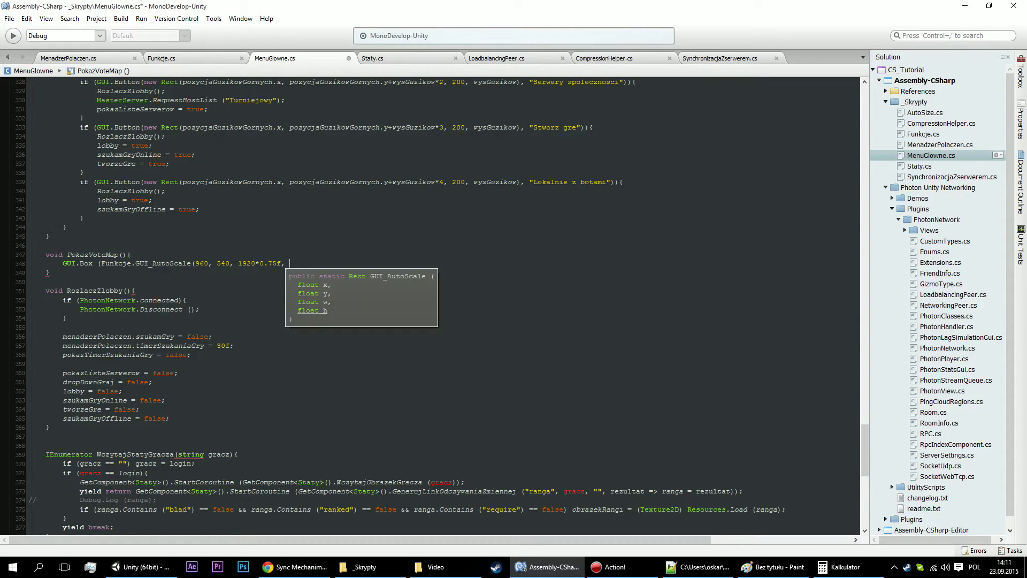
pyautogui.write('108')
pyautogui.write('0*.')
pyautogui.write('75')
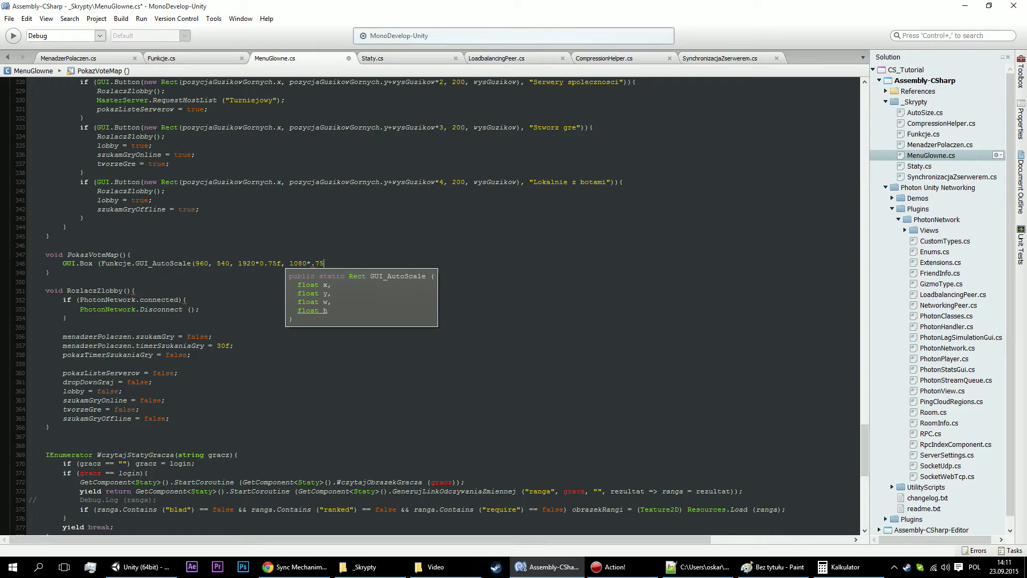
pyautogui.write('f')
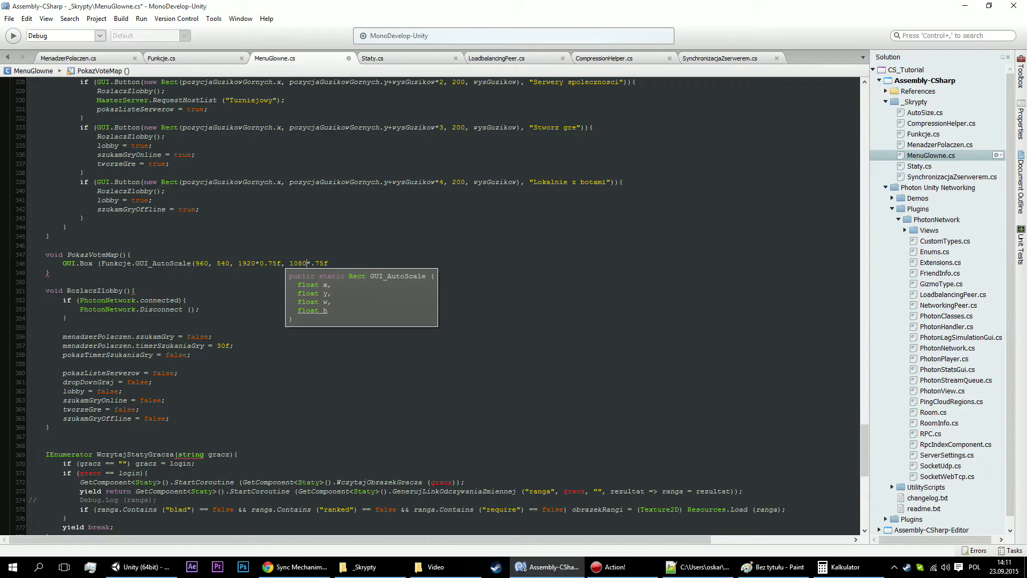
pyautogui.press('Left')
pyautogui.press('Left')
pyautogui.press('Left')
pyautogui.press('Left')
pyautogui.press('Left')
pyautogui.press('Left')
pyautogui.press('Right')
pyautogui.press('Left')
pyautogui.write('-')
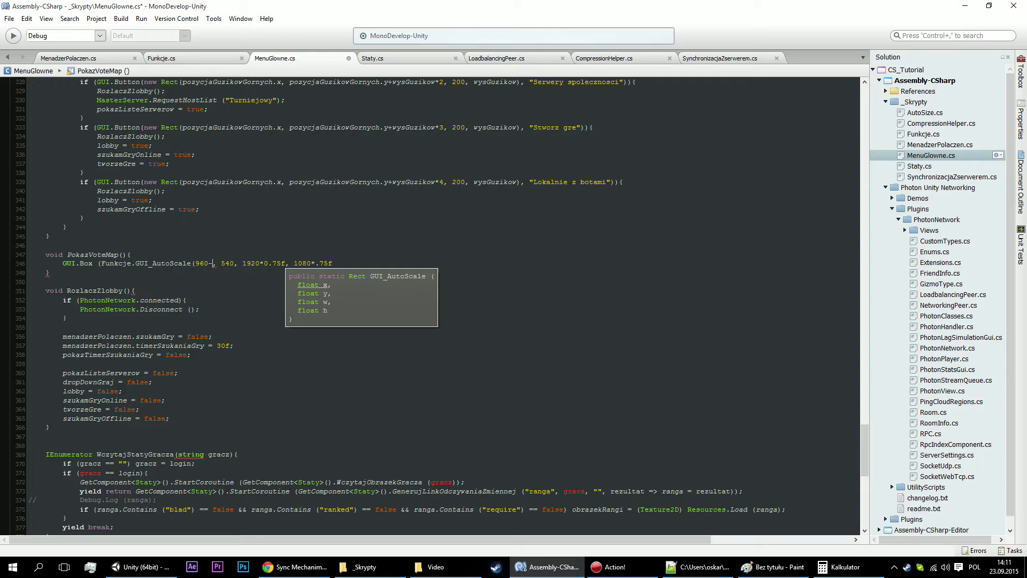
# Rewrite the GUI_AutoScale x argument on line 348 as 960-(1080*.75/2).
pyautogui.write('1080')
pyautogui.press('BackSpace')
pyautogui.press('BackSpace')
pyautogui.press('BackSpace')
pyautogui.press('BackSpace')
pyautogui.press('BackSpace')
pyautogui.write('-96')
pyautogui.write('0')
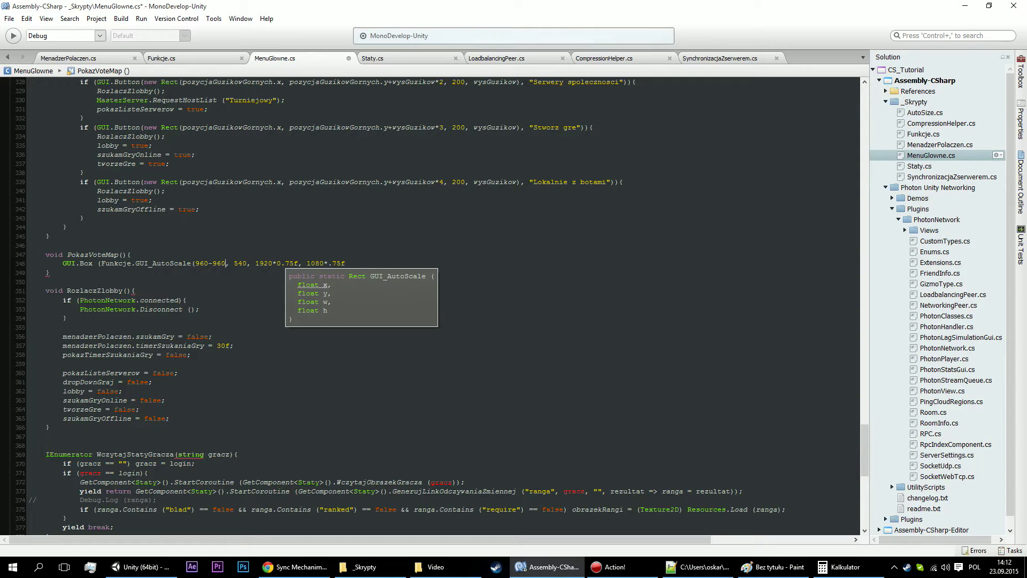
pyautogui.press('BackSpace')
pyautogui.press('BackSpace')
pyautogui.press('BackSpace')
pyautogui.press('BackSpace')
pyautogui.write('*')
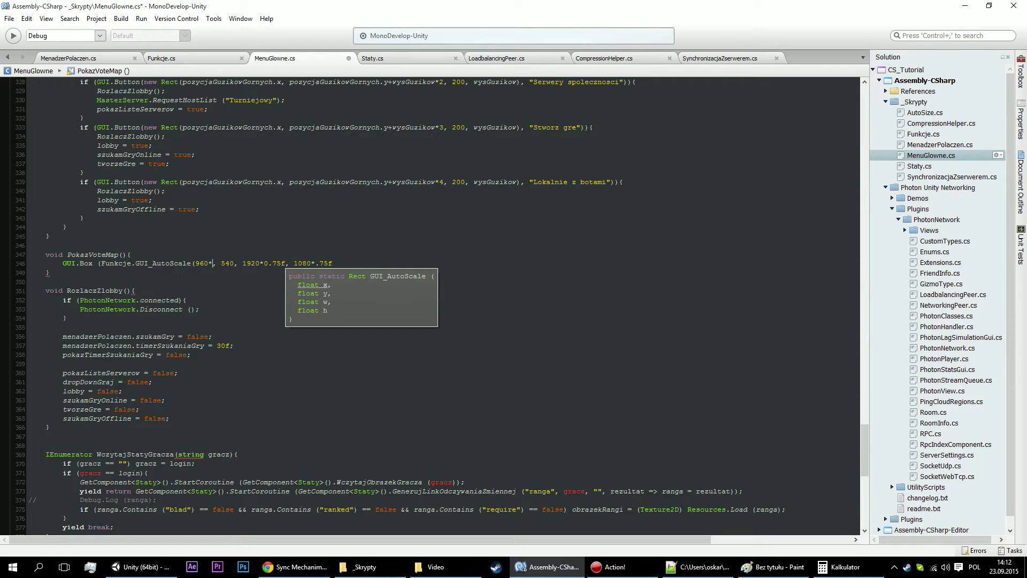
pyautogui.write('1080')
pyautogui.write('*')
pyautogui.write('.7')
pyautogui.write('5/2')
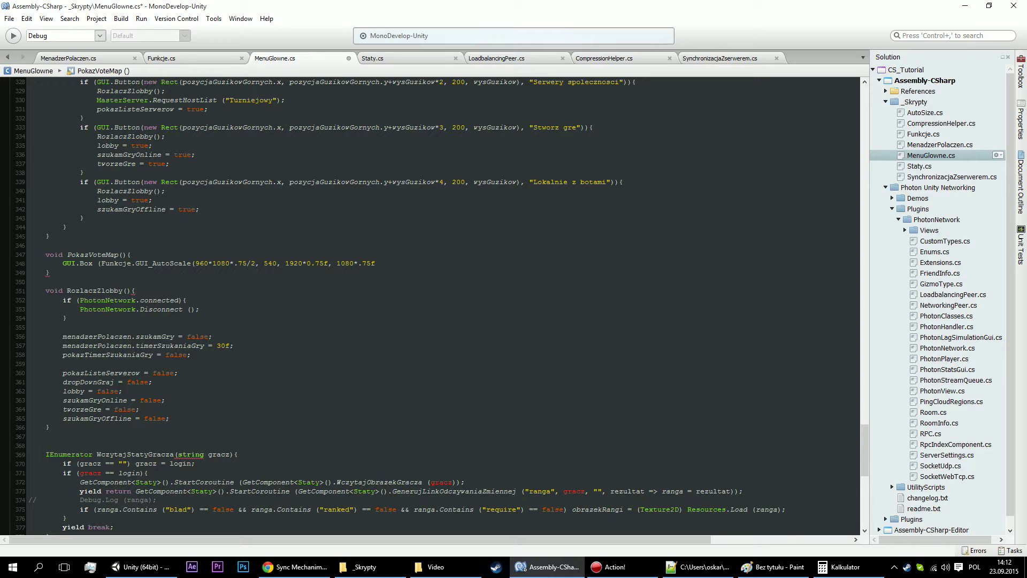
pyautogui.write(')')
pyautogui.press('Left')
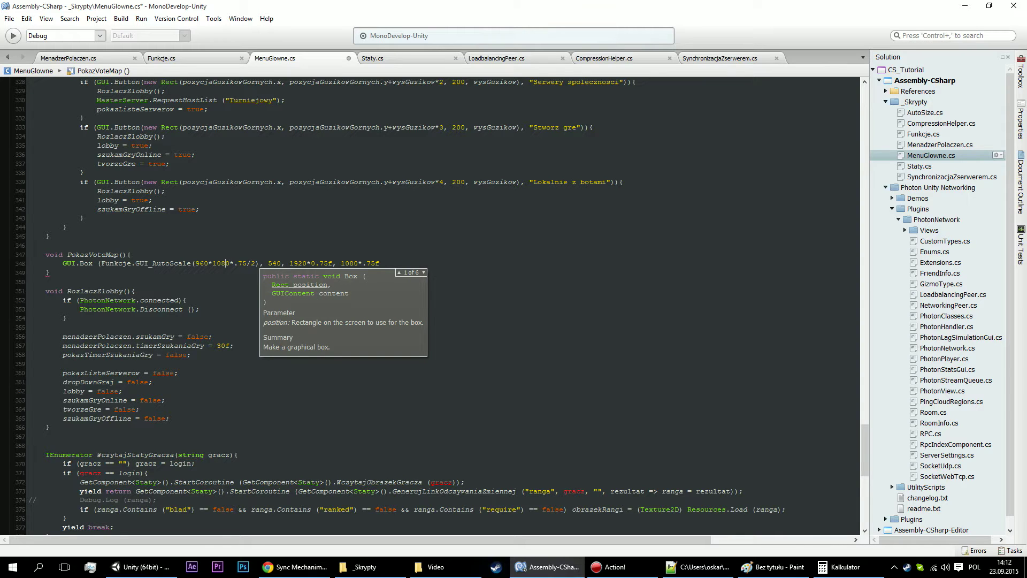
pyautogui.write('(')
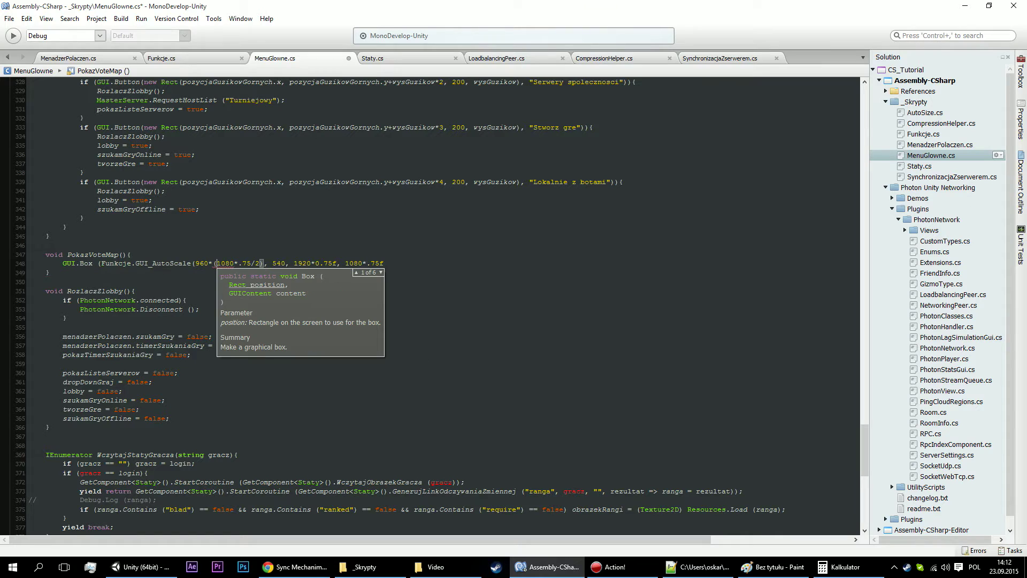
pyautogui.click(219, 263)
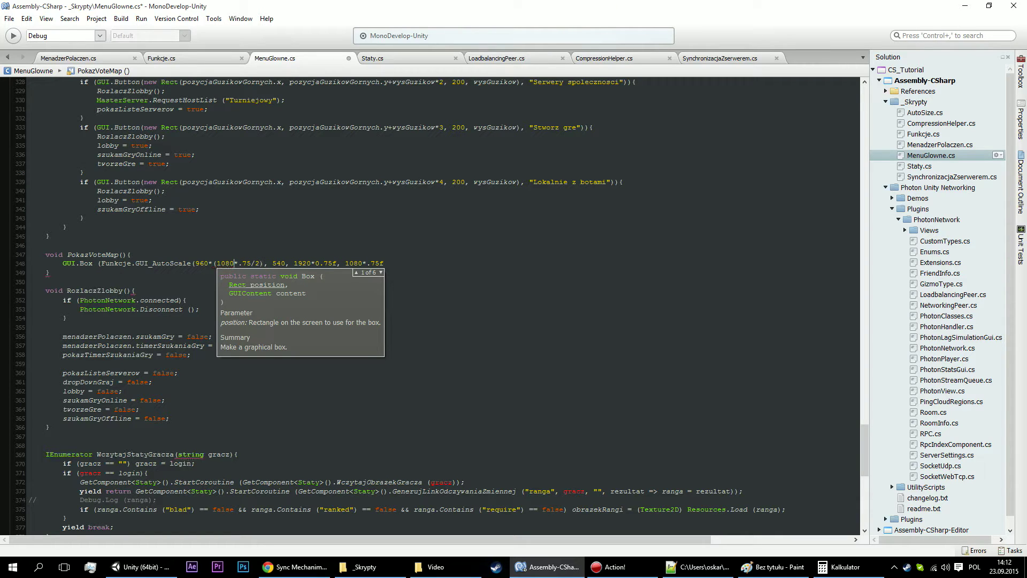
pyautogui.click(273, 263)
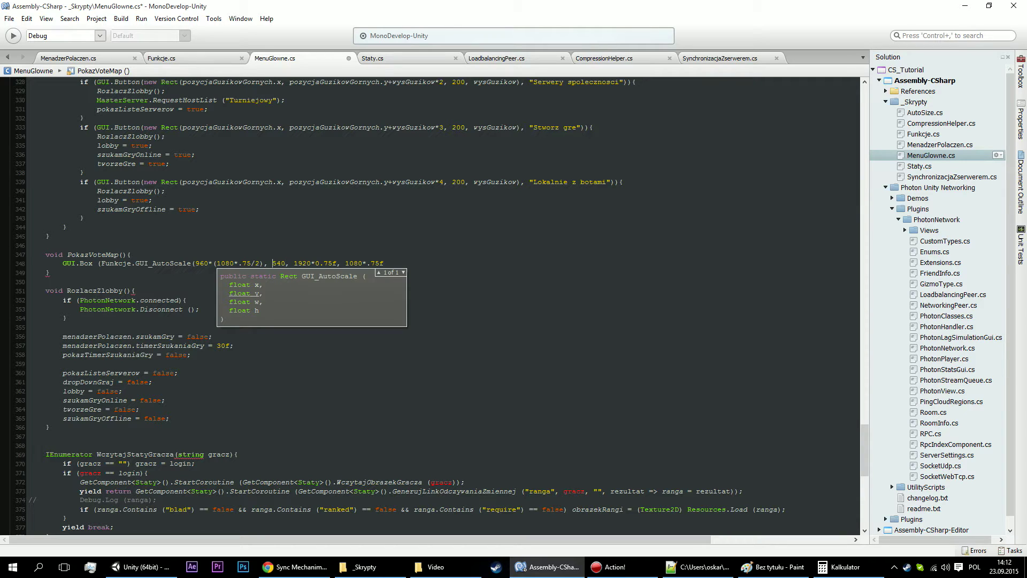
pyautogui.click(217, 263)
pyautogui.press('BackSpace')
pyautogui.write('-')
# Change the x offset's 1080 to 1920 and start the y argument as 540-(1080*.75f.
pyautogui.click(274, 263)
pyautogui.write('-')
pyautogui.write('(540')
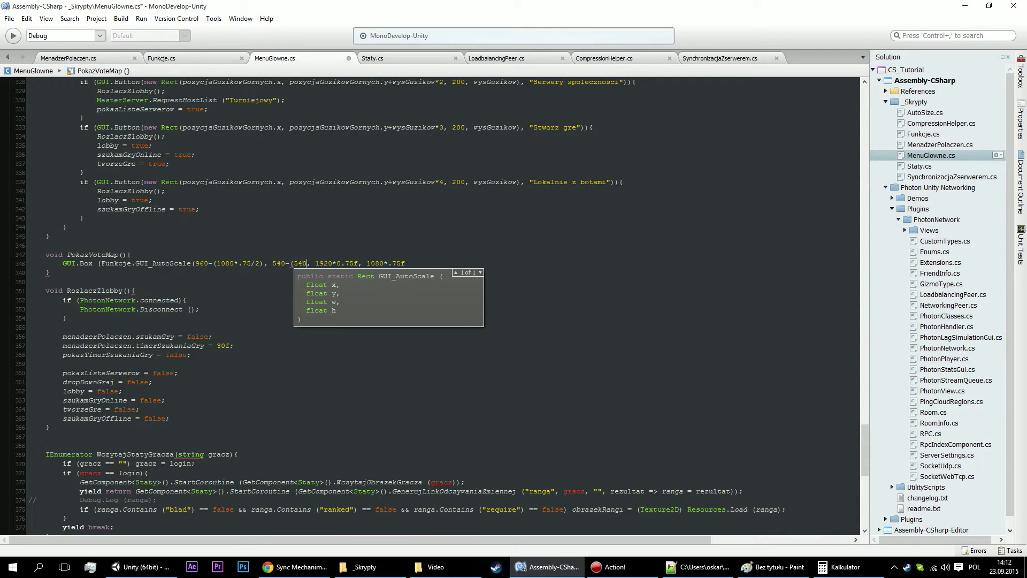
pyautogui.press('BackSpace')
pyautogui.press('BackSpace')
pyautogui.press('BackSpace')
pyautogui.write('10')
pyautogui.write('80')
pyautogui.click(217, 264)
pyautogui.press('Delete')
pyautogui.press('Delete')
pyautogui.press('BackSpace')
pyautogui.press('BackSpace')
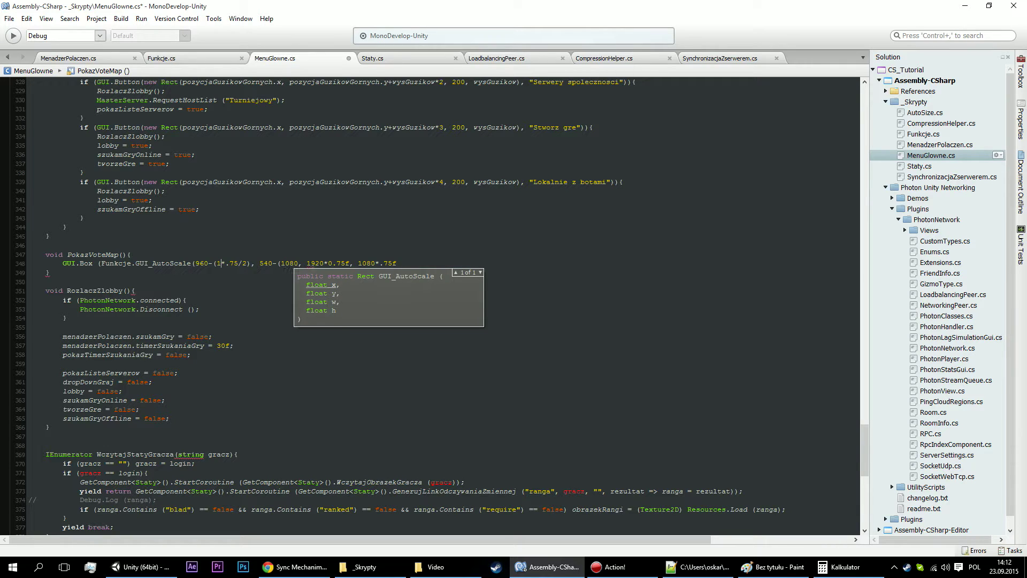
pyautogui.write('1920')
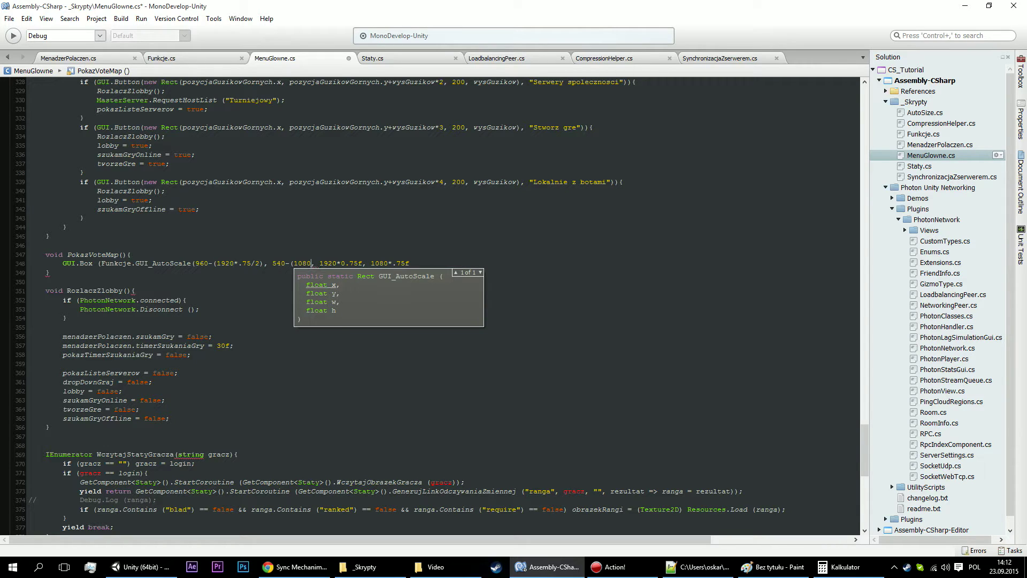
pyautogui.click(293, 263)
pyautogui.write('*')
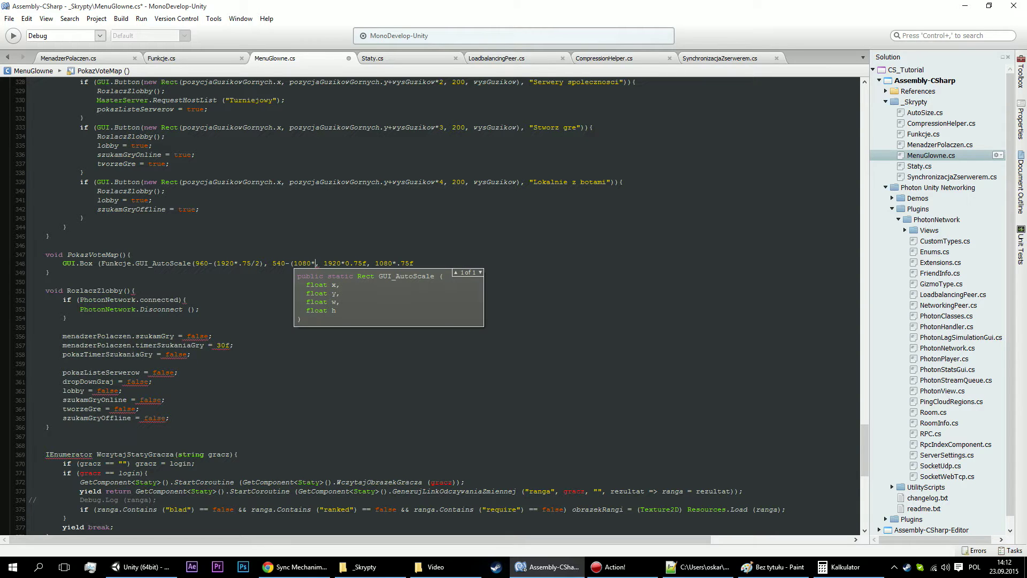
pyautogui.write('.75f')
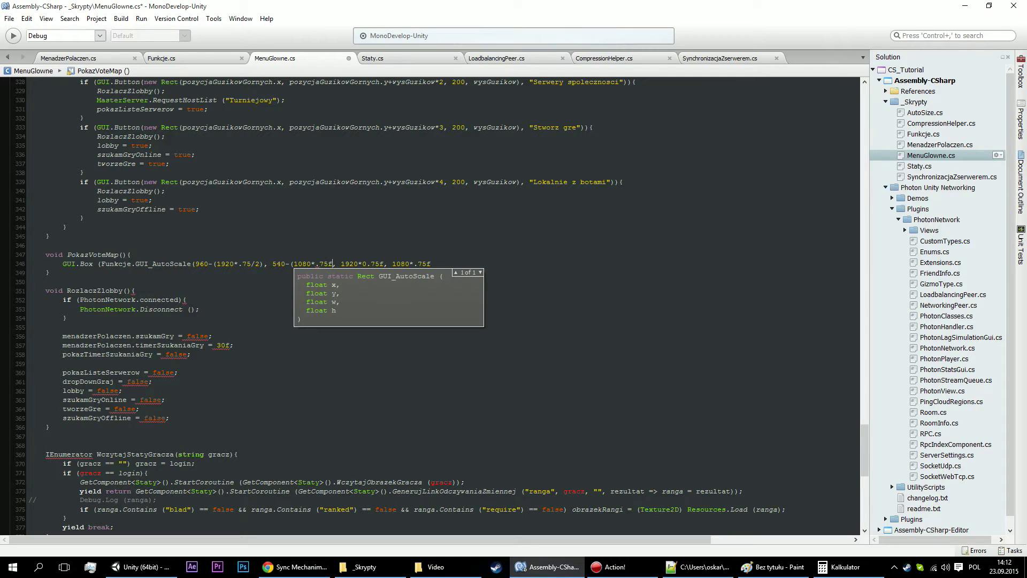
pyautogui.click(256, 264)
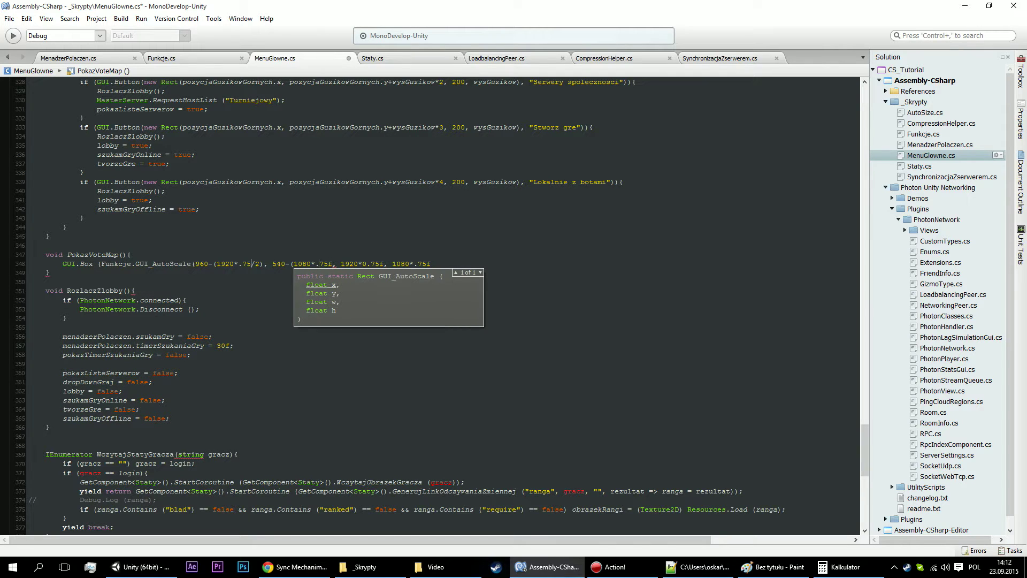
# Finish the y term as 540-(1080*.75f/2), close GUI.Box with ); and save MenuGlowne.cs.
pyautogui.write('f')
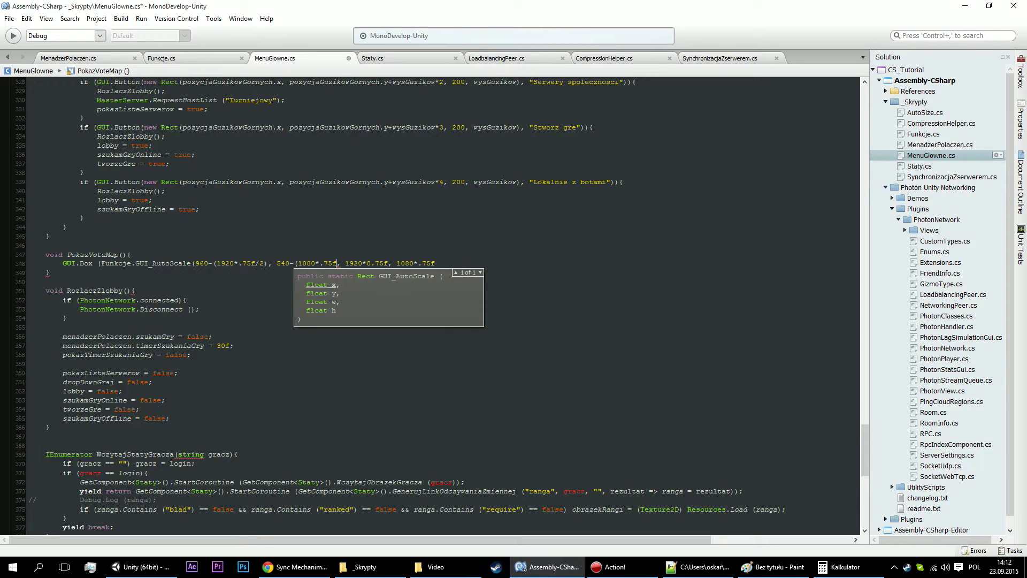
pyautogui.write('/2)')
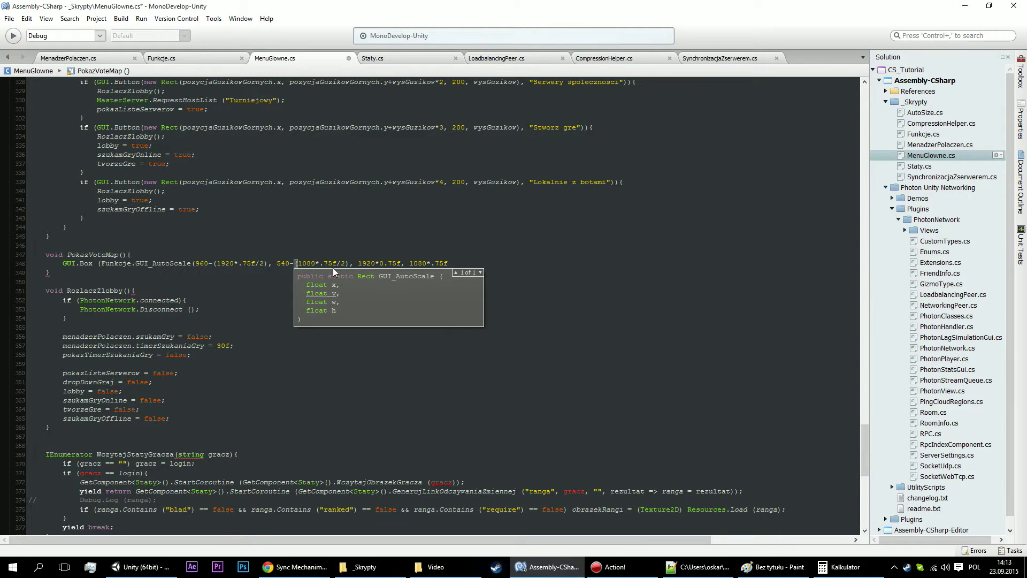
pyautogui.click(337, 264)
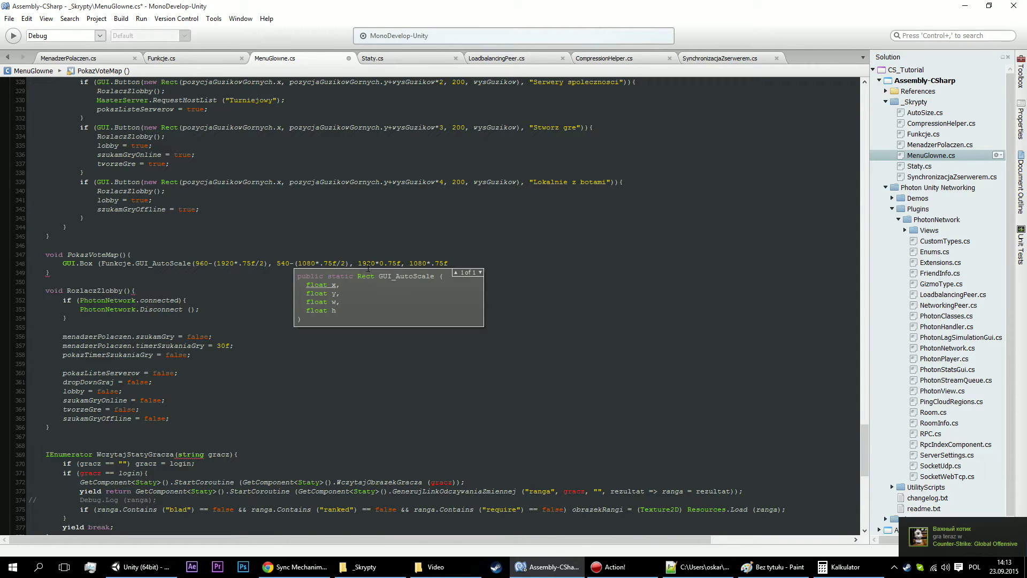
pyautogui.click(354, 263)
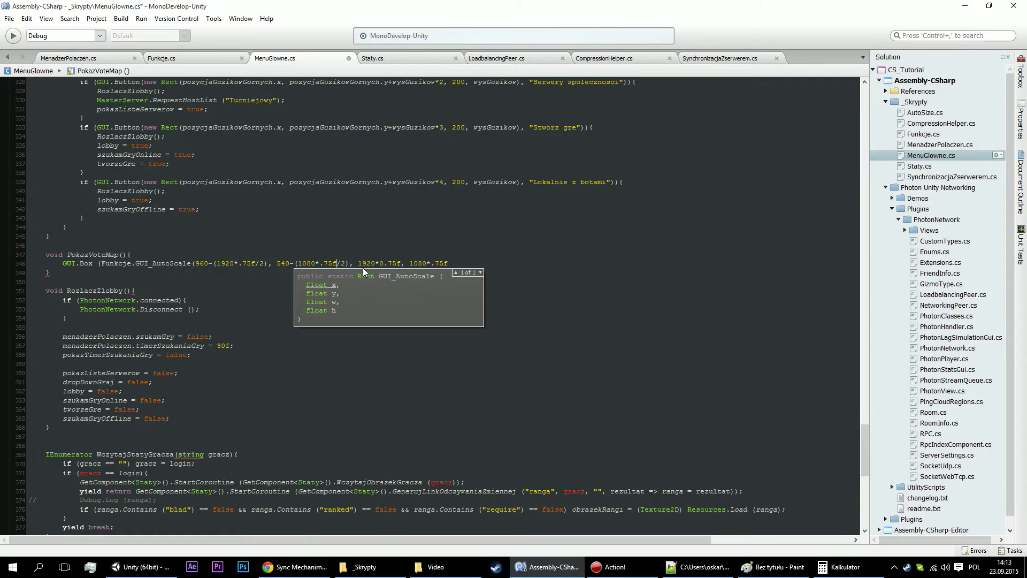
pyautogui.click(398, 263)
pyautogui.click(450, 263)
pyautogui.write(')')
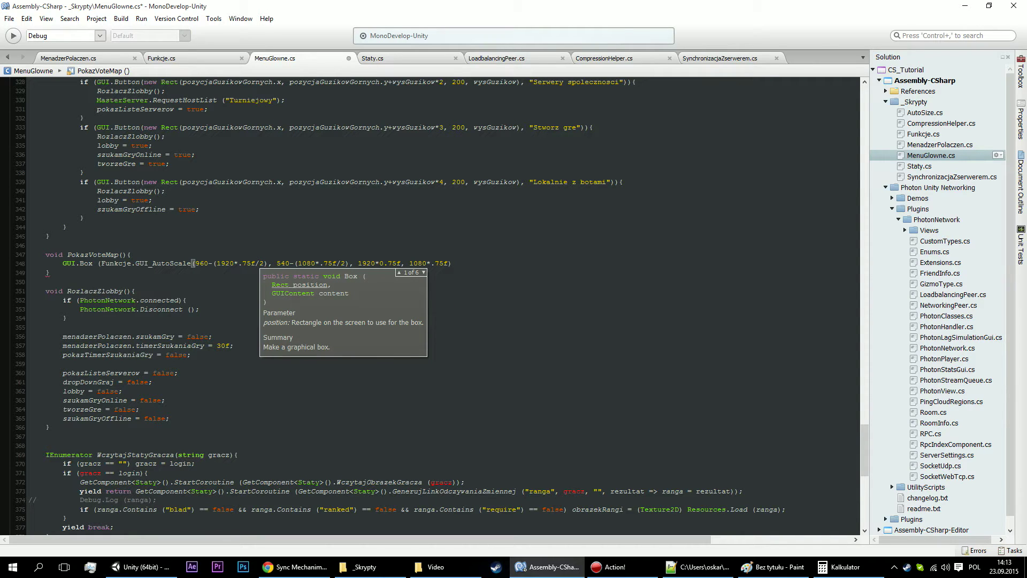
pyautogui.write(';')
pyautogui.hotkey('ctrl', 's')
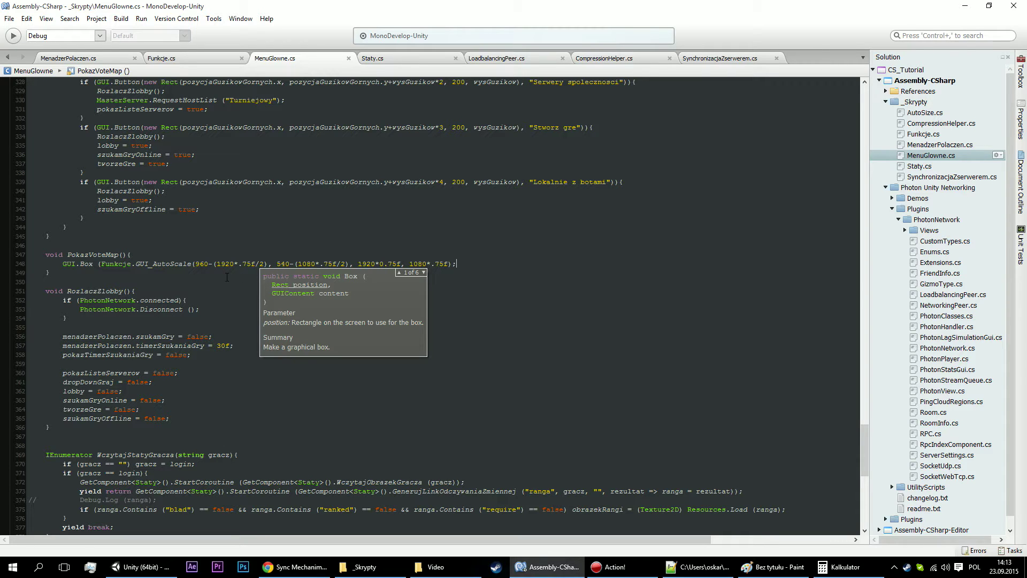
pyautogui.click(969, 5)
# Inspect the MenuGlowne.cs compile error in Unity's console, try playing, and clear the console.
pyautogui.click(489, 33)
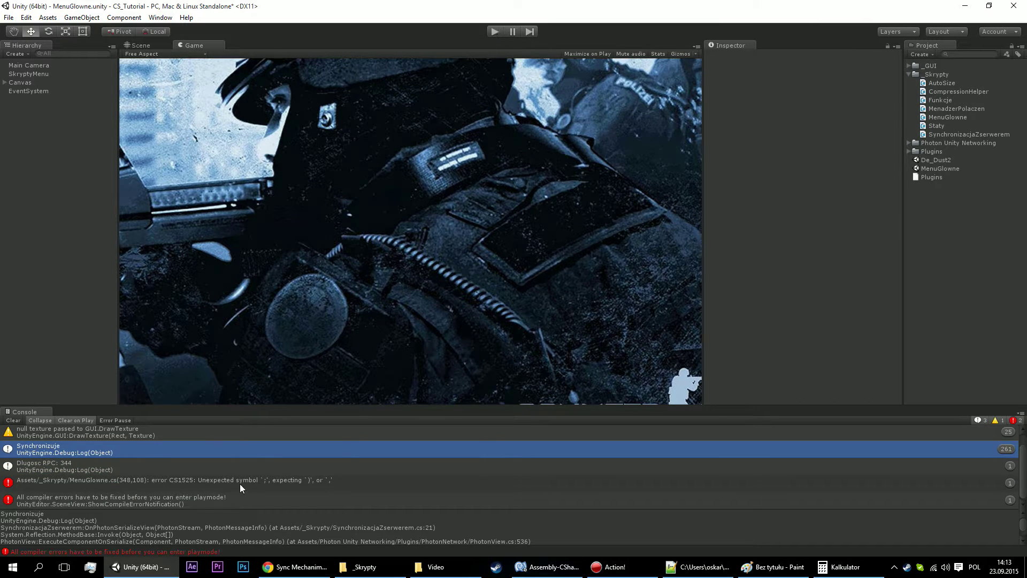
pyautogui.click(240, 483)
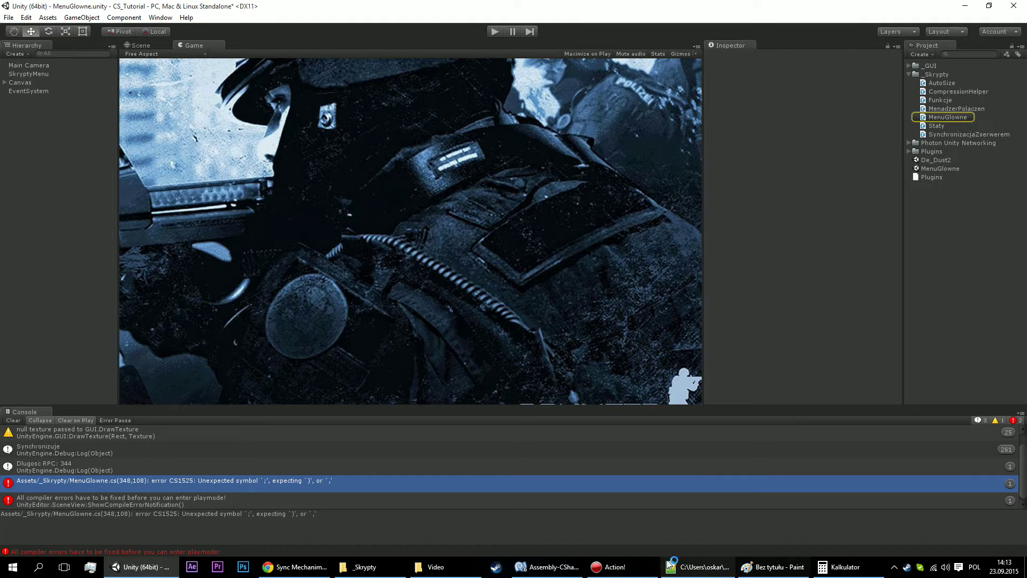
pyautogui.click(551, 572)
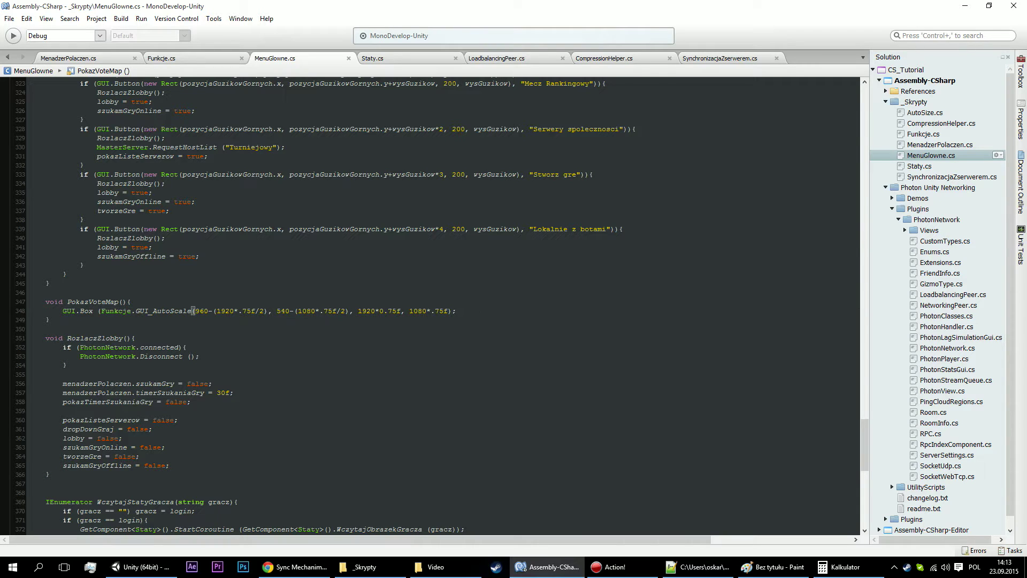
pyautogui.click(966, 5)
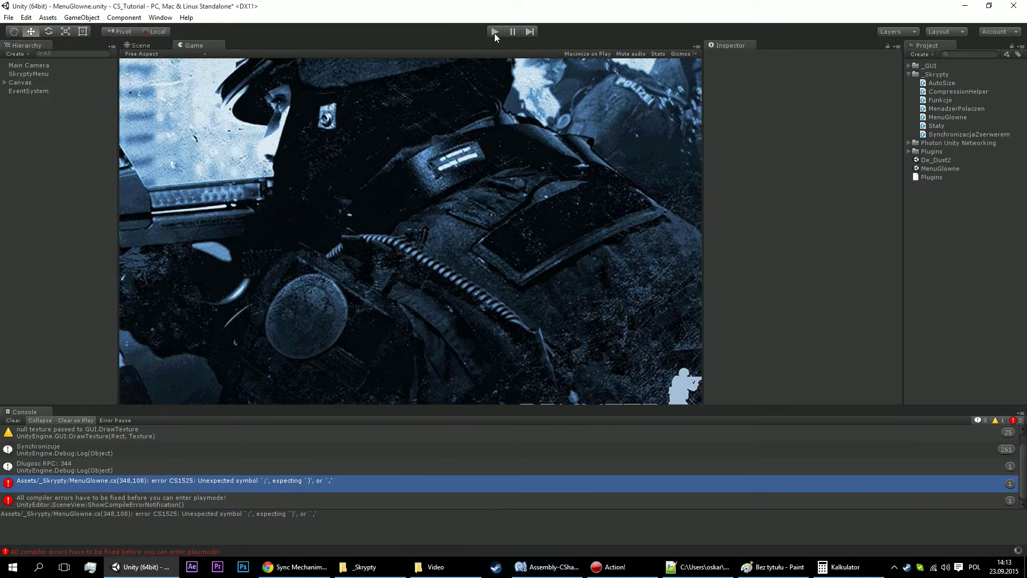
pyautogui.click(494, 33)
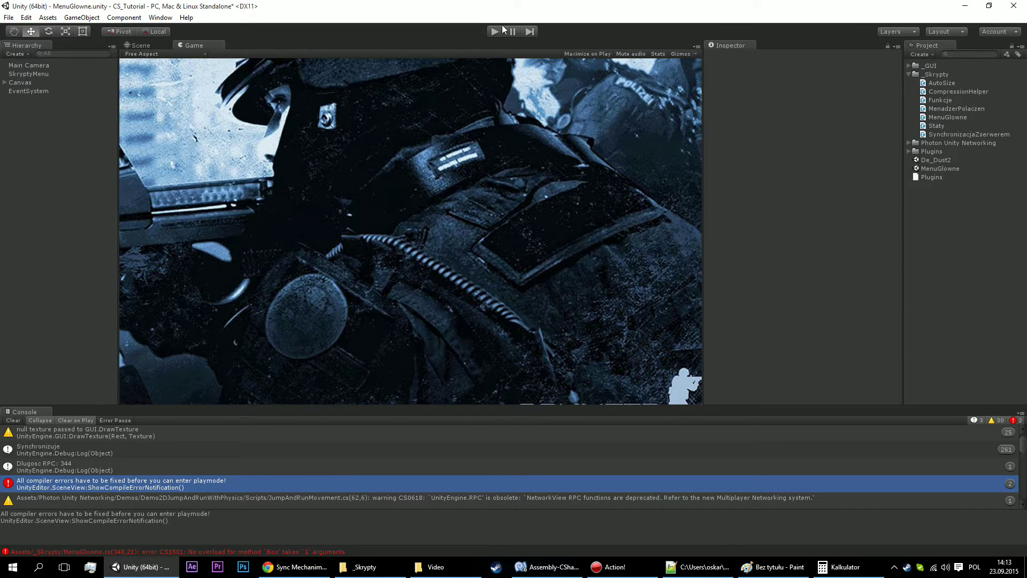
pyautogui.click(11, 420)
pyautogui.click(140, 434)
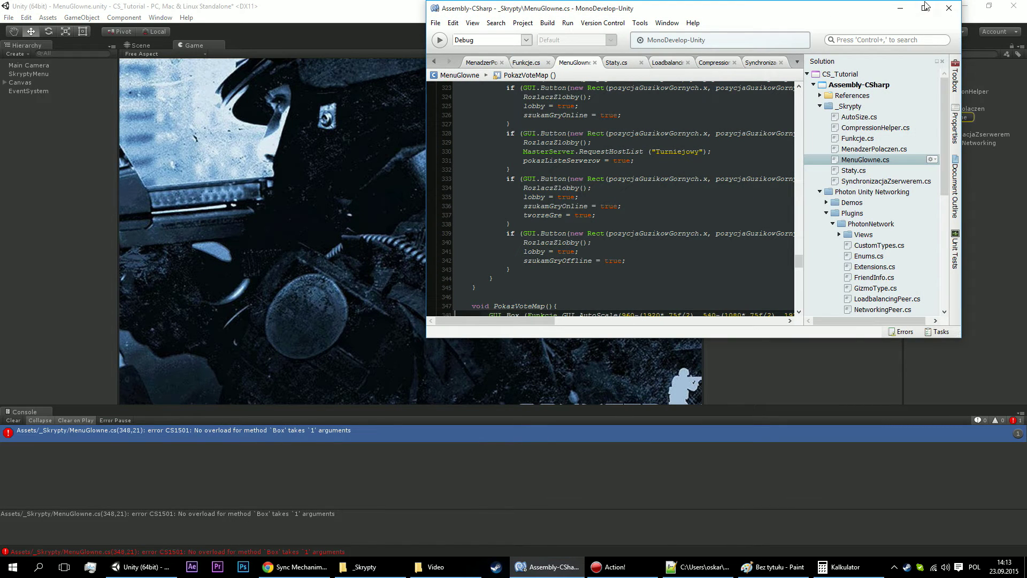
# Add an empty string "" as the GUI.Box call's second argument.
pyautogui.click(923, 8)
pyautogui.click(450, 310)
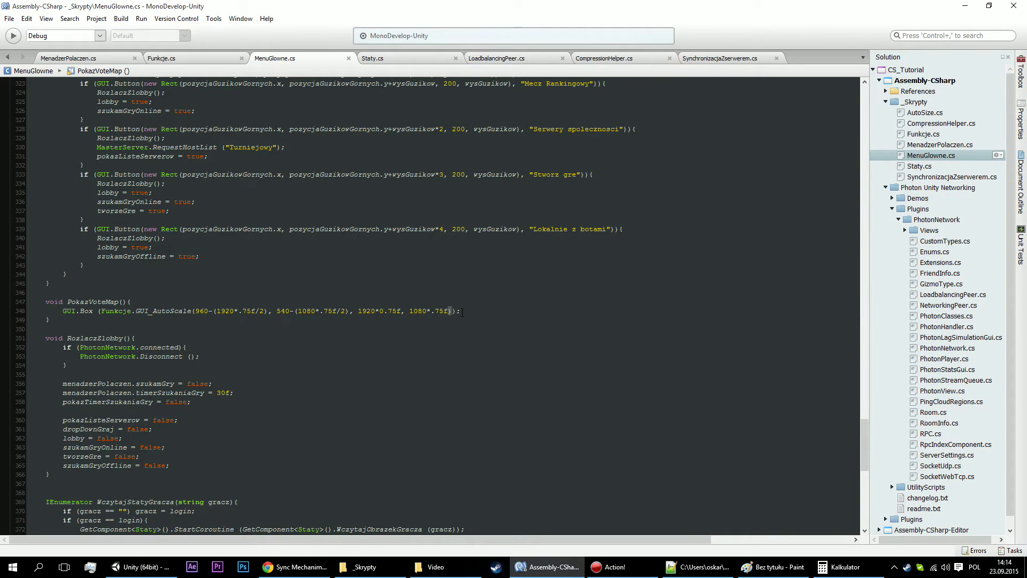
pyautogui.write(',""')
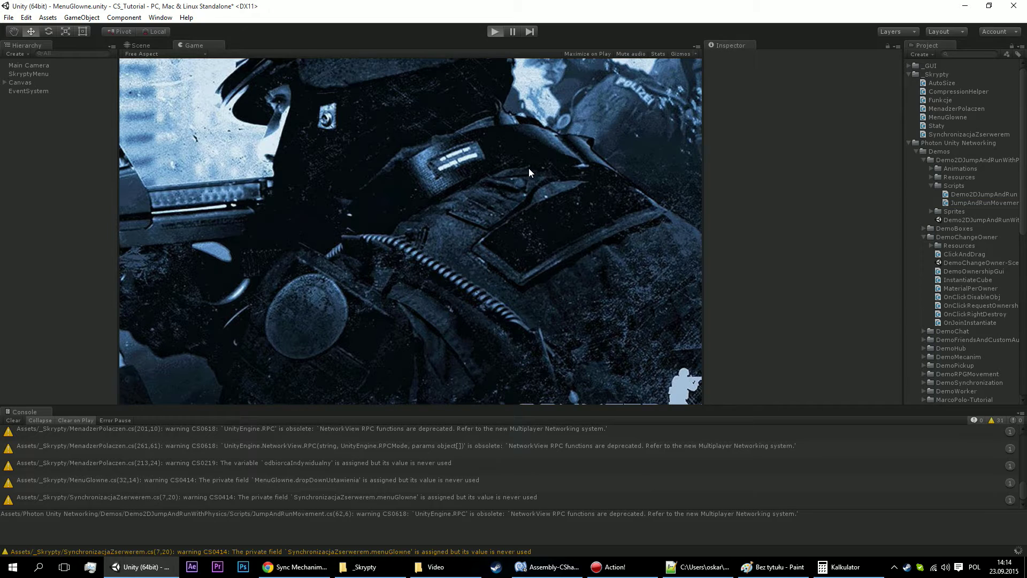
# Run the game and set SkryptyMenu's Menu Glowne Obecne Okno to voteMap.
pyautogui.hotkey('ctrl', 'p')
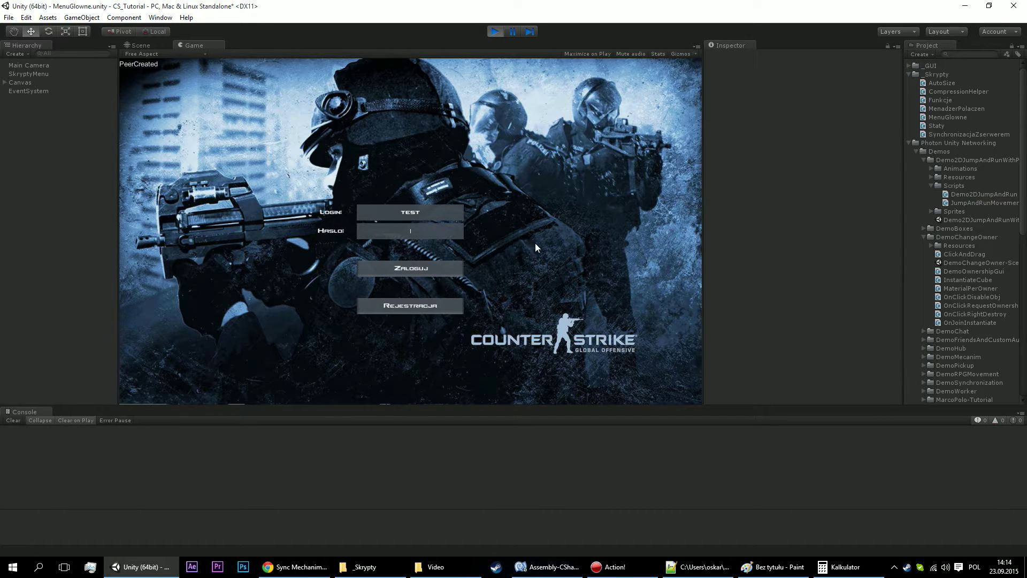
pyautogui.click(30, 74)
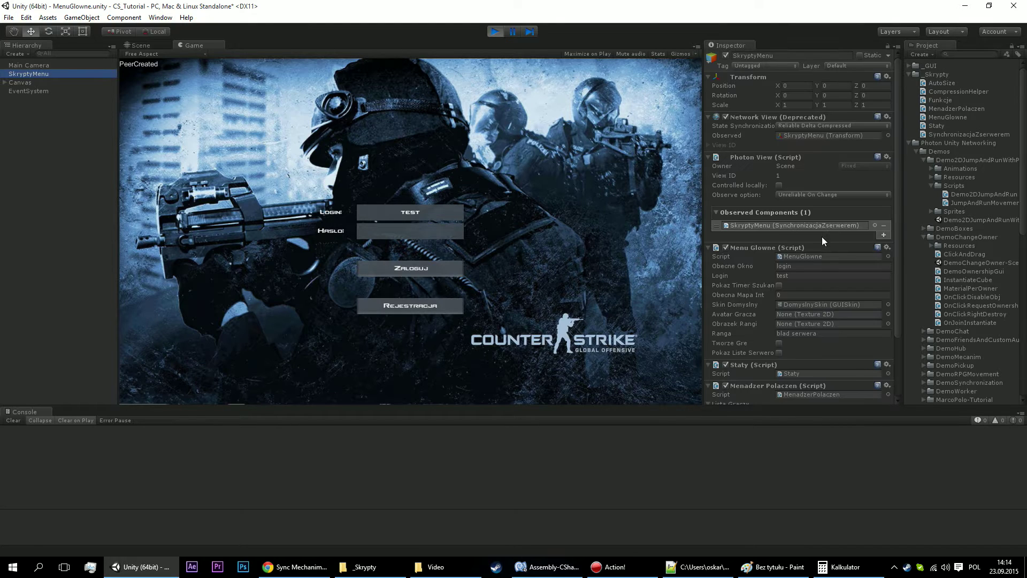
pyautogui.scroll(-3, 822, 238)
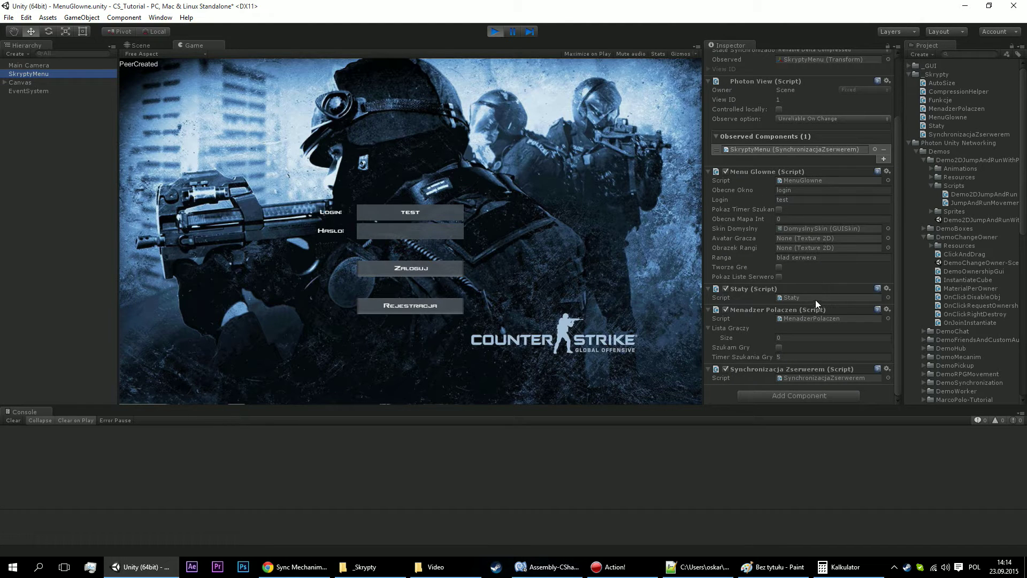
pyautogui.click(806, 189)
pyautogui.write('vote')
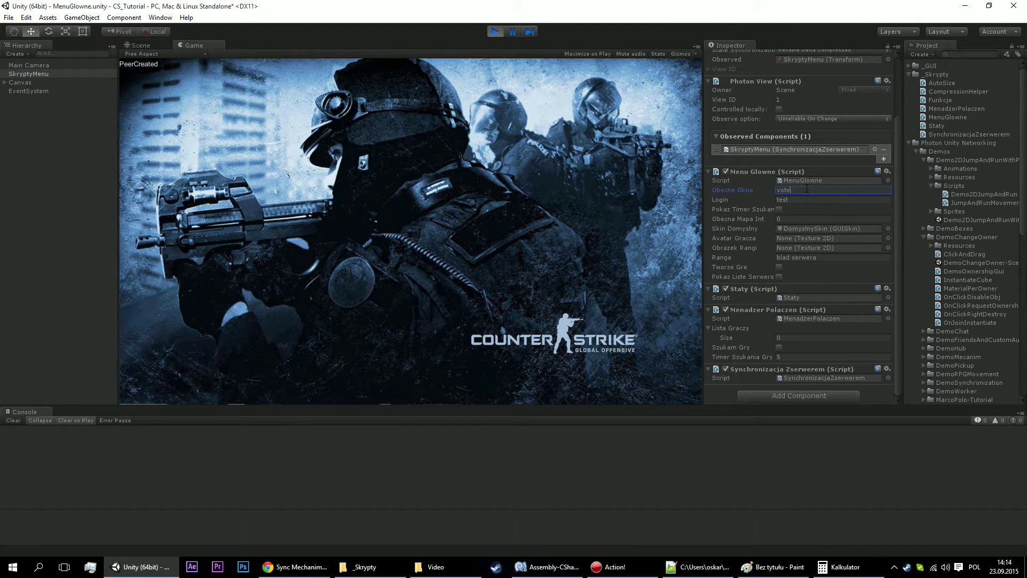
pyautogui.write('Map')
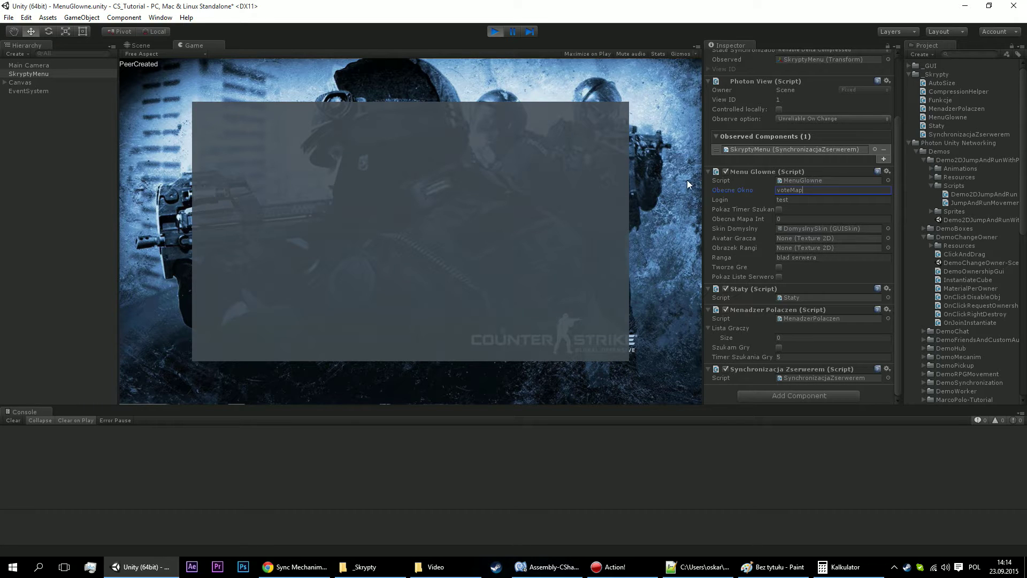
pyautogui.moveTo(704, 184)
pyautogui.mouseDown()
pyautogui.moveTo(611, 197)
pyautogui.moveTo(760, 220)
pyautogui.moveTo(748, 217)
pyautogui.mouseUp()
# Preview the vote-map box in a maximized Game view, restore and resize panels, then stop Play.
pyautogui.doubleClick(209, 45)
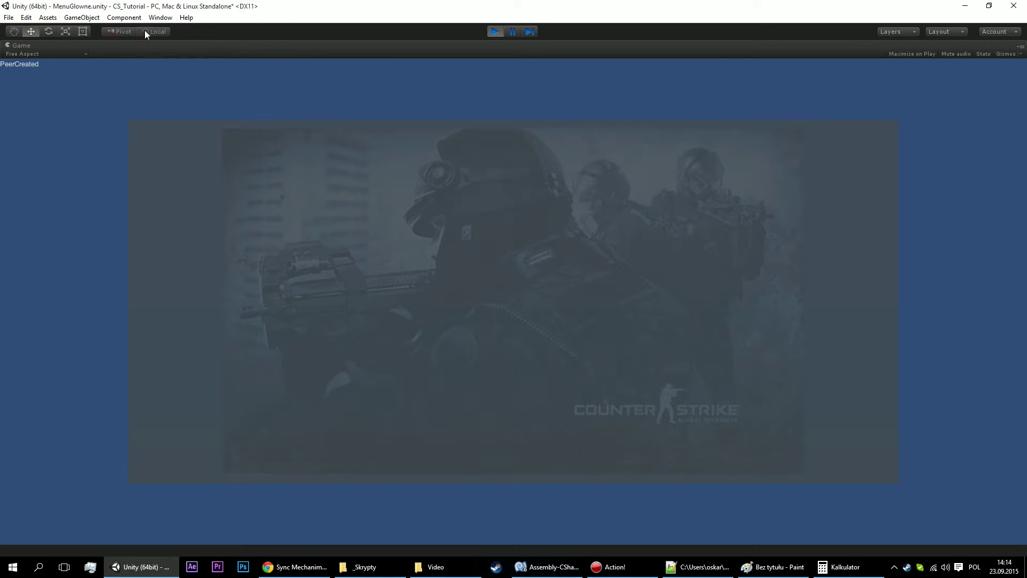
pyautogui.rightClick(32, 47)
pyautogui.click(54, 55)
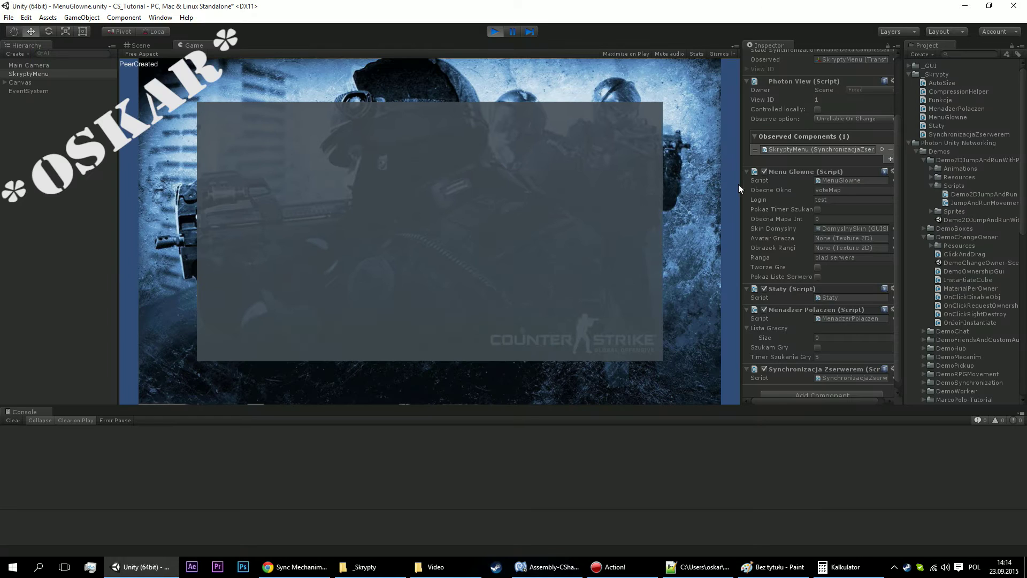
pyautogui.moveTo(743, 186)
pyautogui.mouseDown()
pyautogui.moveTo(782, 201)
pyautogui.moveTo(515, 222)
pyautogui.moveTo(753, 209)
pyautogui.mouseUp()
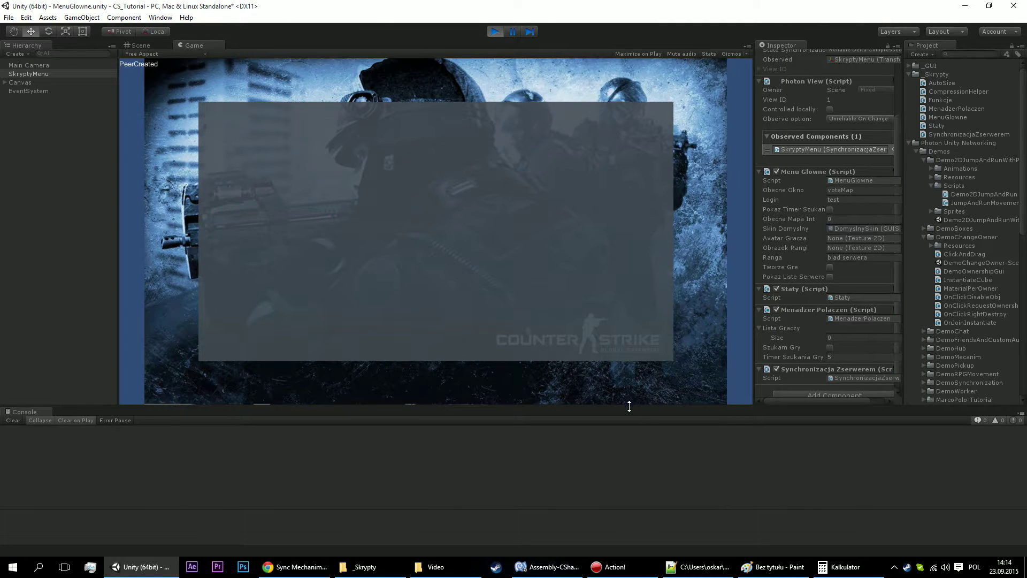
pyautogui.moveTo(629, 406); pyautogui.dragTo(644, 210)
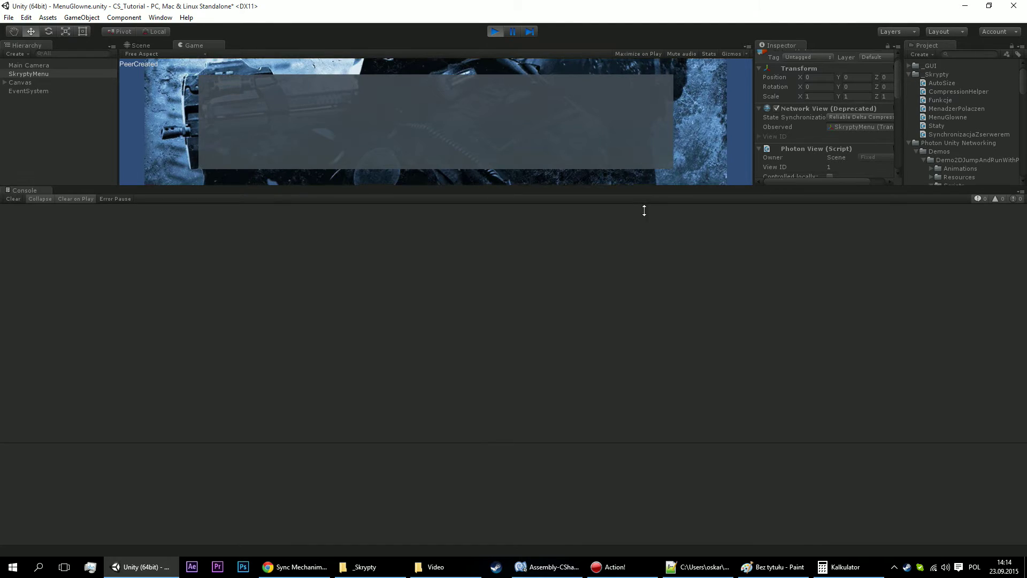
pyautogui.moveTo(644, 211); pyautogui.dragTo(650, 463)
pyautogui.click(495, 31)
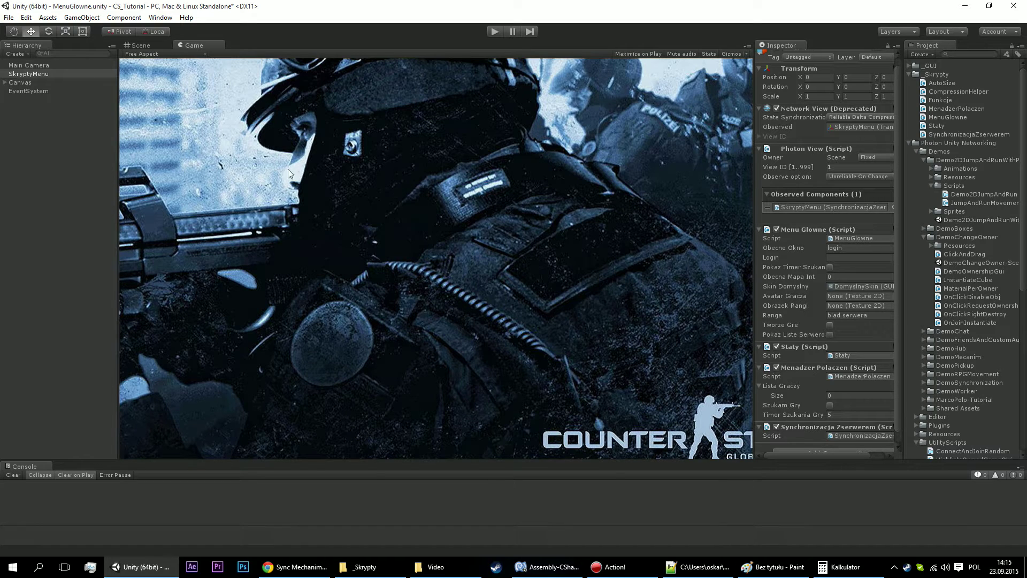
# Open AutoSize.cs and add an empty void FixedUpdate(){} method below Start().
pyautogui.moveTo(547, 566)
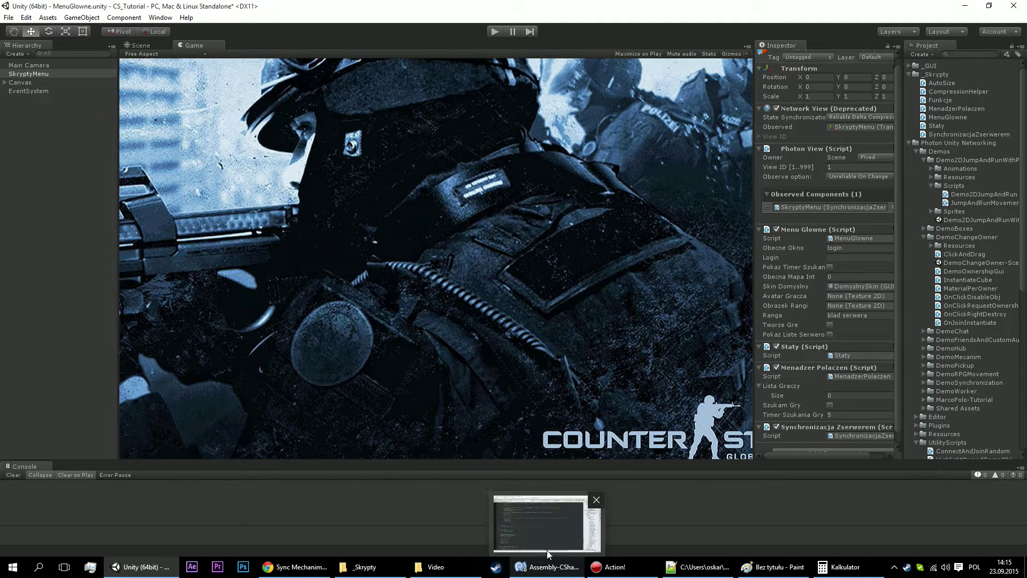
pyautogui.click(551, 531)
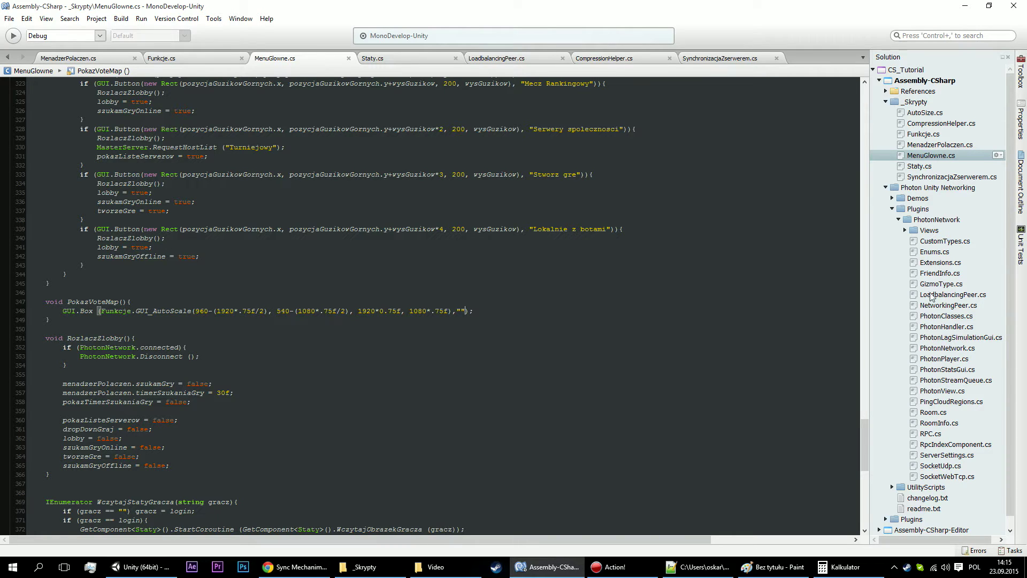
pyautogui.doubleClick(926, 113)
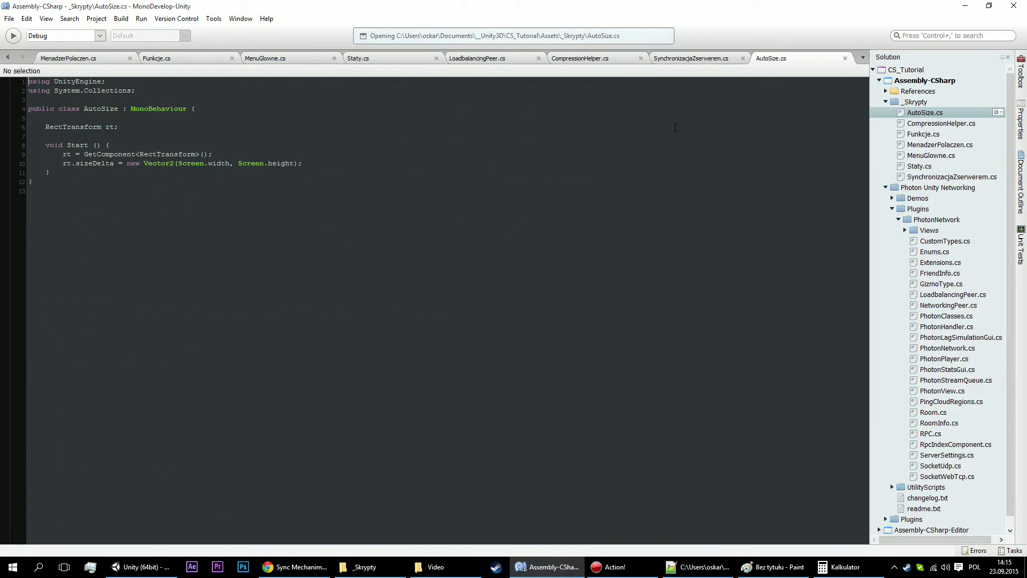
pyautogui.click(51, 172)
pyautogui.press('Return')
pyautogui.press('Return')
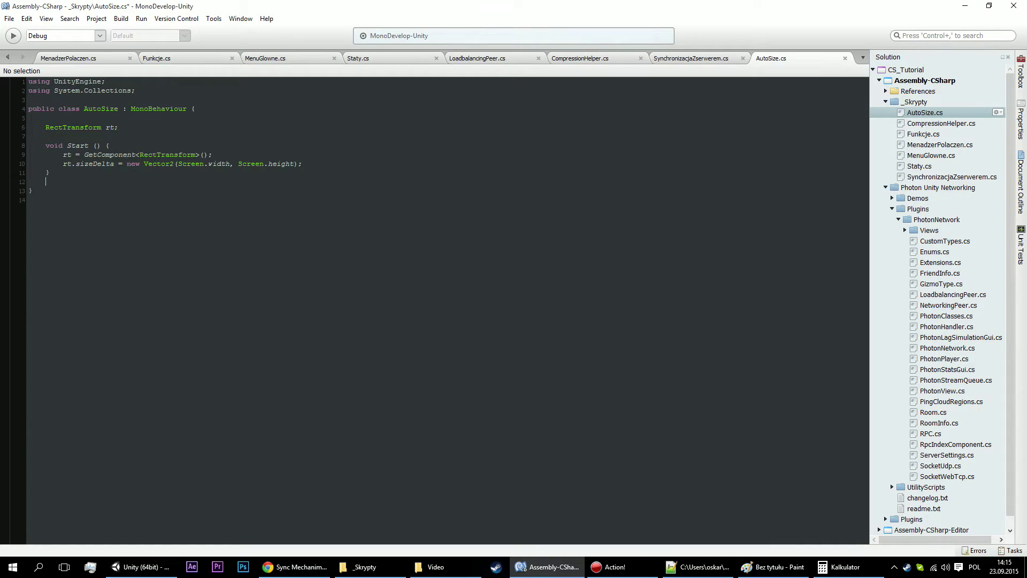
pyautogui.write('void Fixed')
pyautogui.write('Update(){')
pyautogui.press('Return')
pyautogui.press('Return')
pyautogui.write('}')
# Move the rt.sizeDelta line from Start() into FixedUpdate() and save AutoSize.cs.
pyautogui.moveTo(63, 163); pyautogui.dragTo(57, 169)
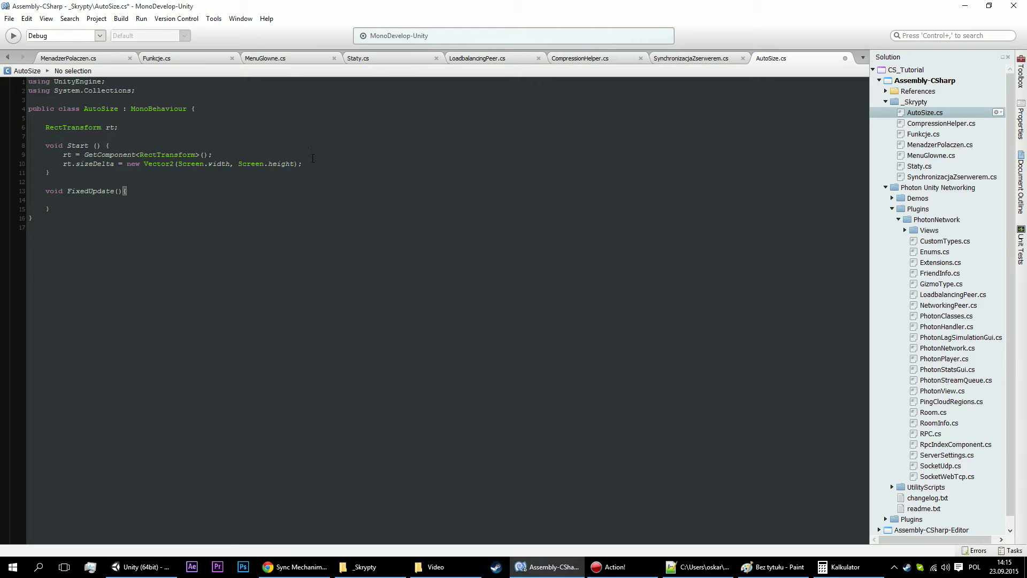
pyautogui.hotkey('shift', 'Up')
pyautogui.hotkey('shift', 'End')
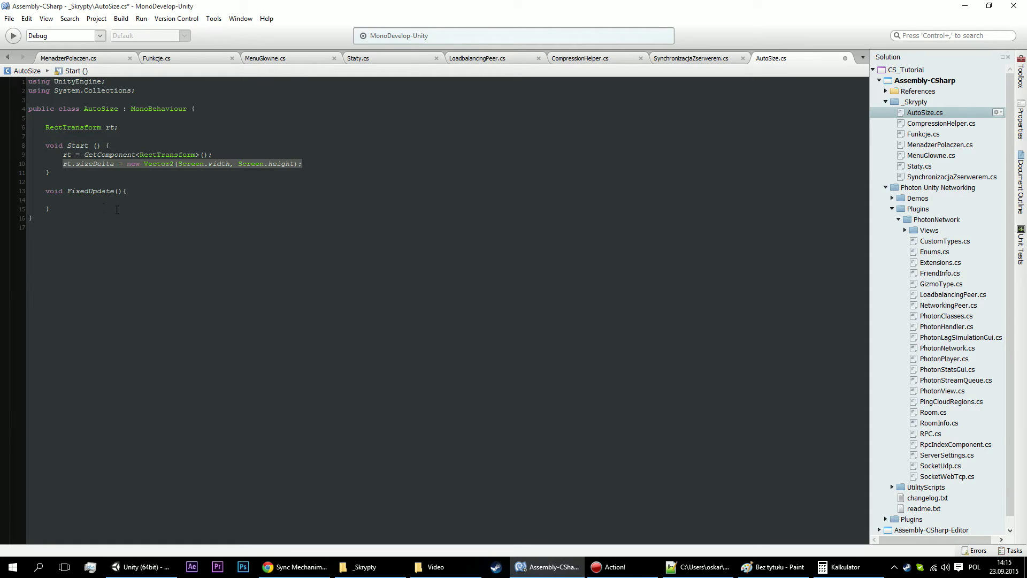
pyautogui.hotkey('ctrl', 'x')
pyautogui.press('Down')
pyautogui.press('Down')
pyautogui.press('Down')
pyautogui.hotkey('ctrl', 'v')
pyautogui.click(109, 166)
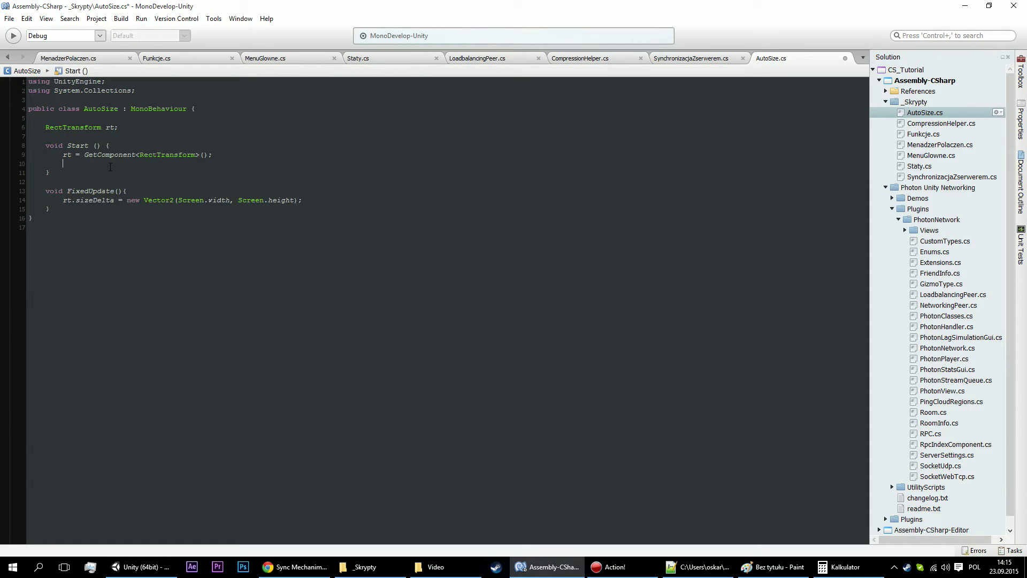
pyautogui.press('BackSpace')
pyautogui.hotkey('ctrl', 's')
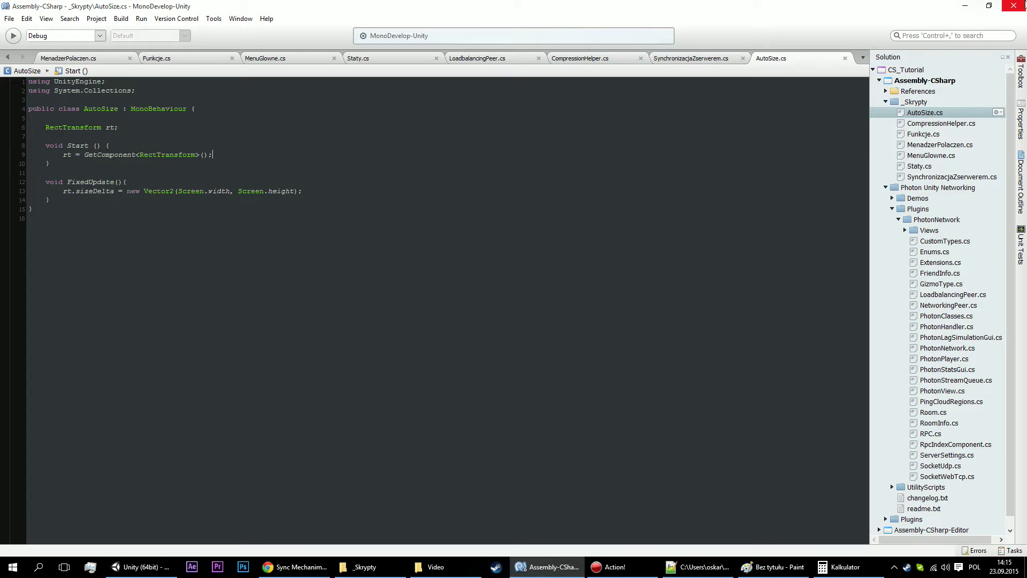
pyautogui.click(964, 5)
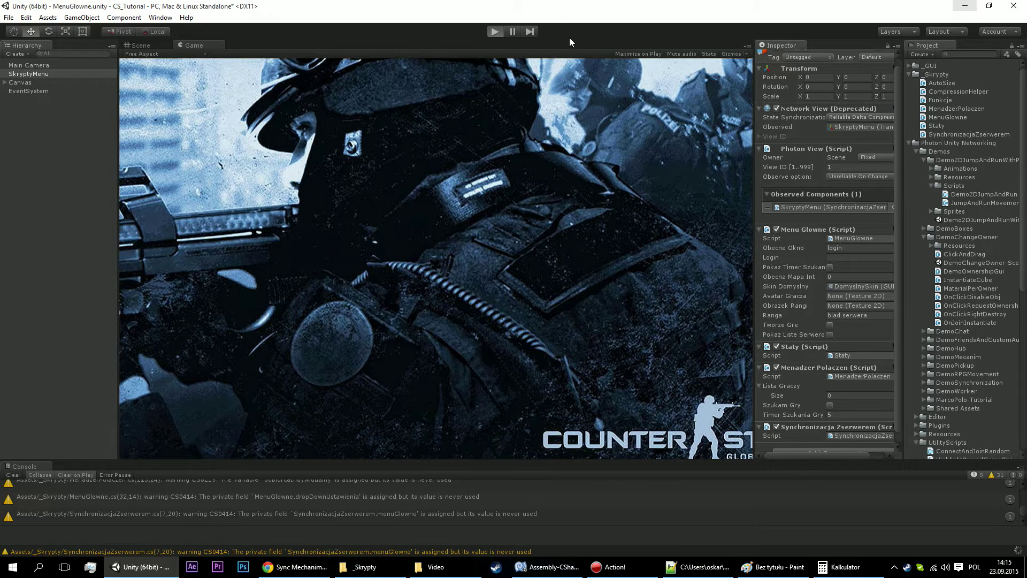
# Test-run the menu in Play mode with a wider Inspector, stop it, and return to MonoDevelop.
pyautogui.hotkey('ctrl', 'p')
pyautogui.moveTo(751, 128)
pyautogui.mouseDown()
pyautogui.moveTo(371, 160)
pyautogui.moveTo(754, 160)
pyautogui.mouseUp()
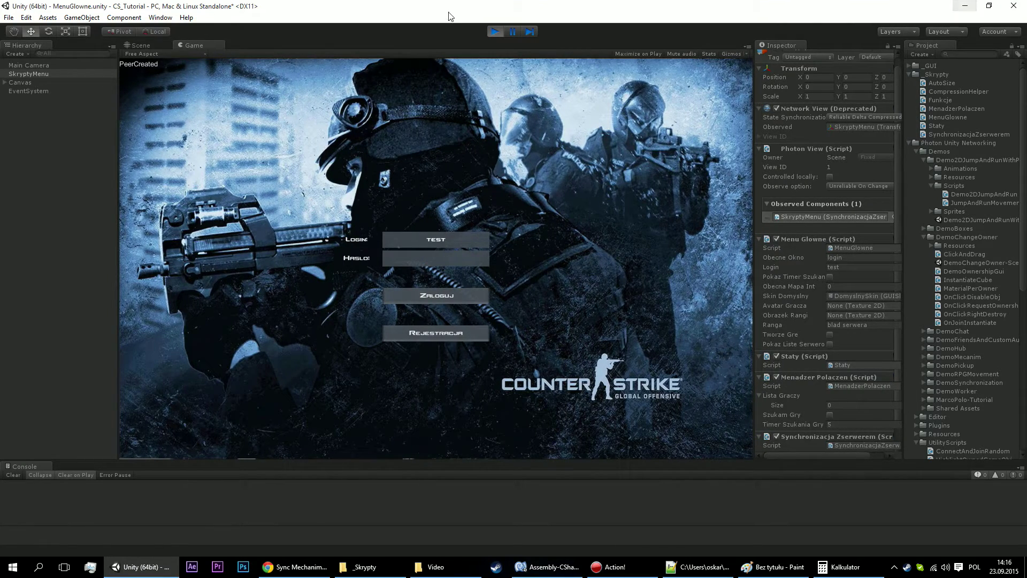
pyautogui.click(496, 32)
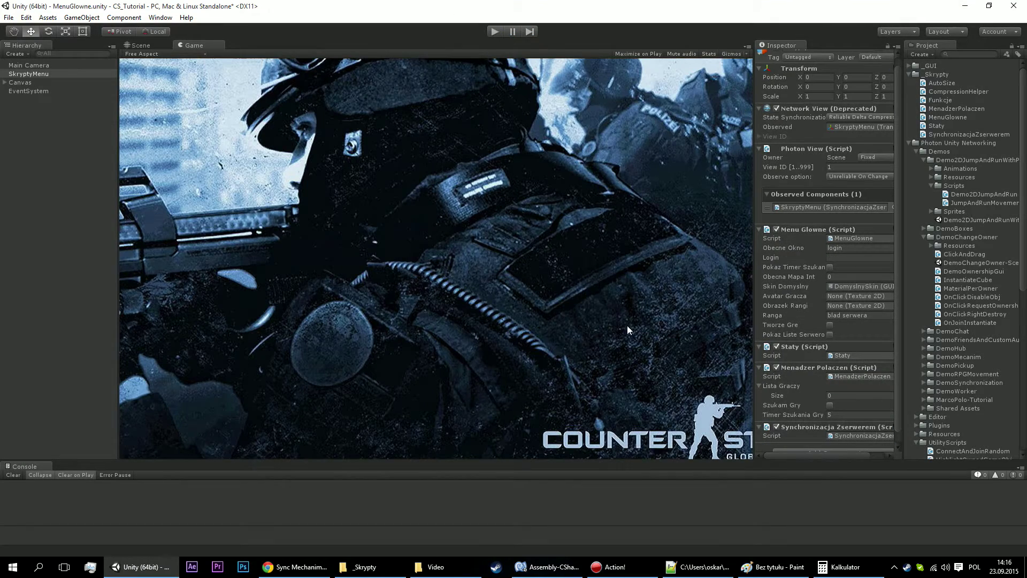
pyautogui.click(546, 566)
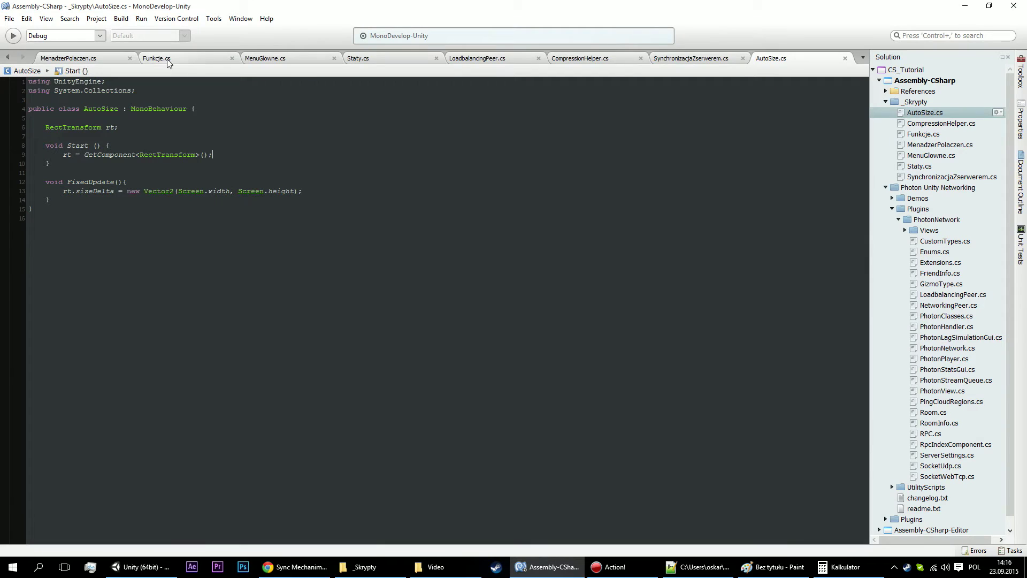
# Browse the open scripts, then add a new line after GUI.Box in MenuGlowne.cs.
pyautogui.click(280, 60)
pyautogui.click(385, 63)
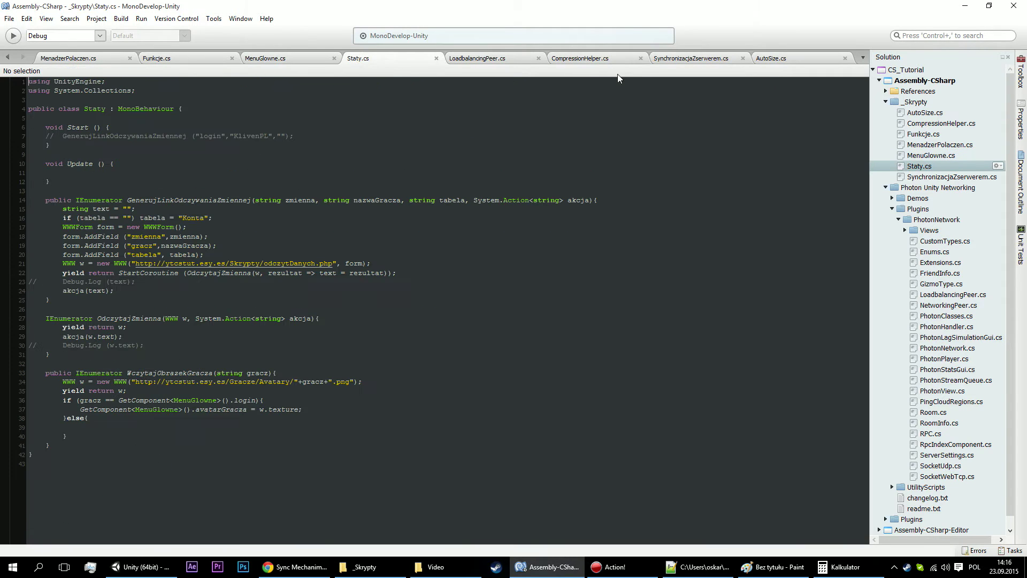
pyautogui.click(782, 62)
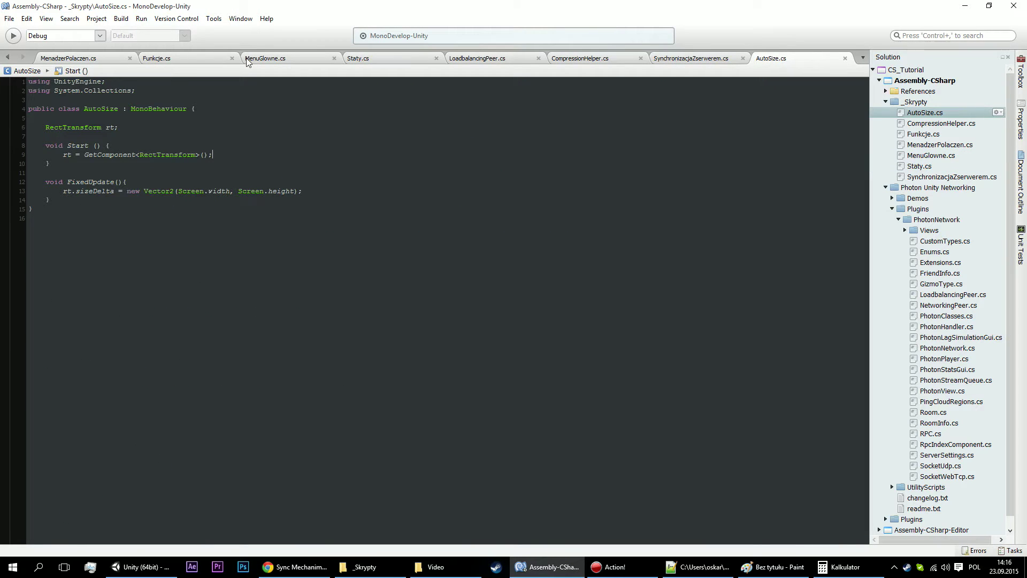
pyautogui.click(95, 61)
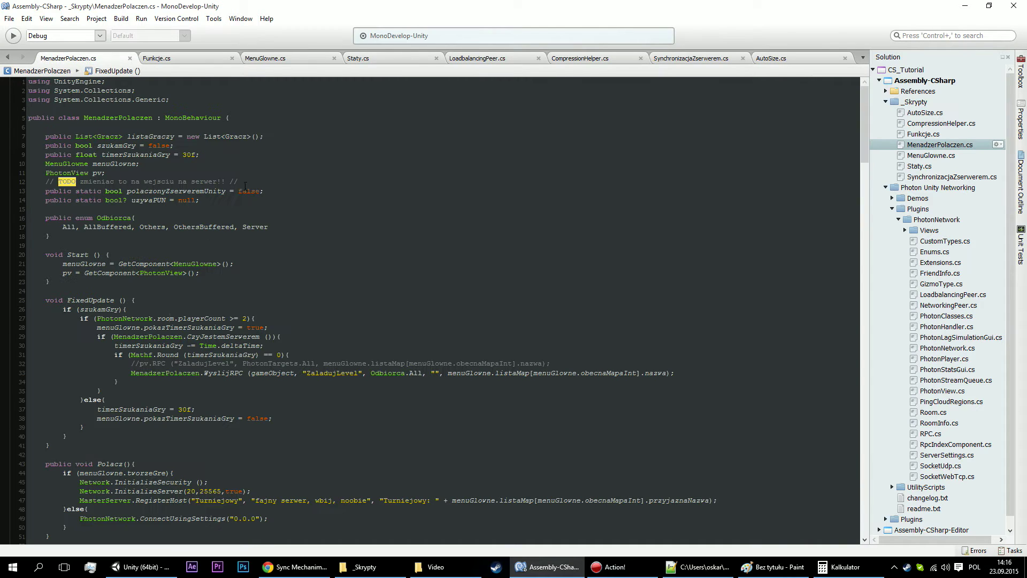
pyautogui.click(184, 57)
pyautogui.click(277, 59)
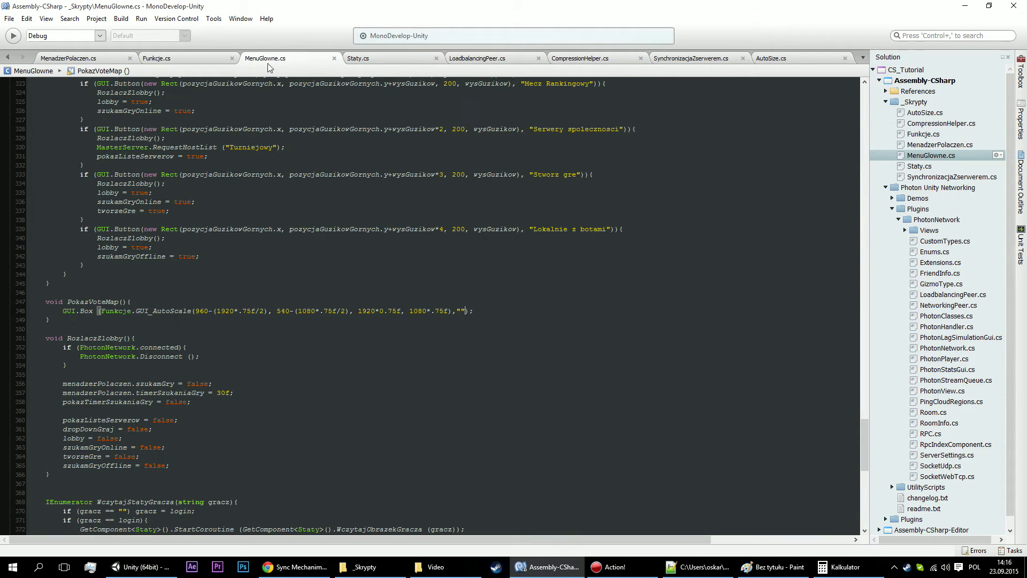
pyautogui.scroll(-3, 114, 277)
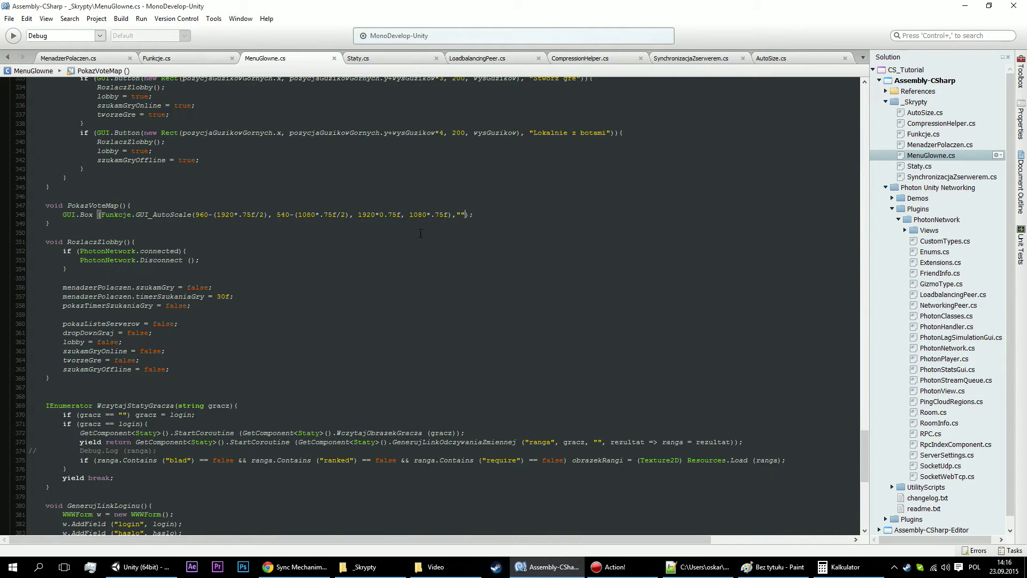
pyautogui.click(503, 213)
pyautogui.press('Return')
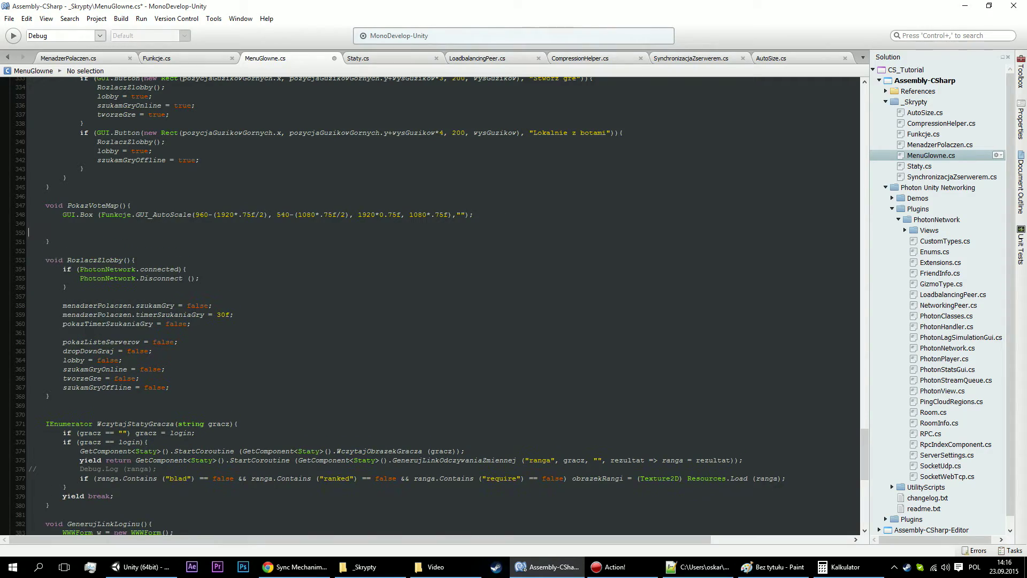
# Check the older vote-map reference script in Notepad++, then minimize it.
pyautogui.click(695, 566)
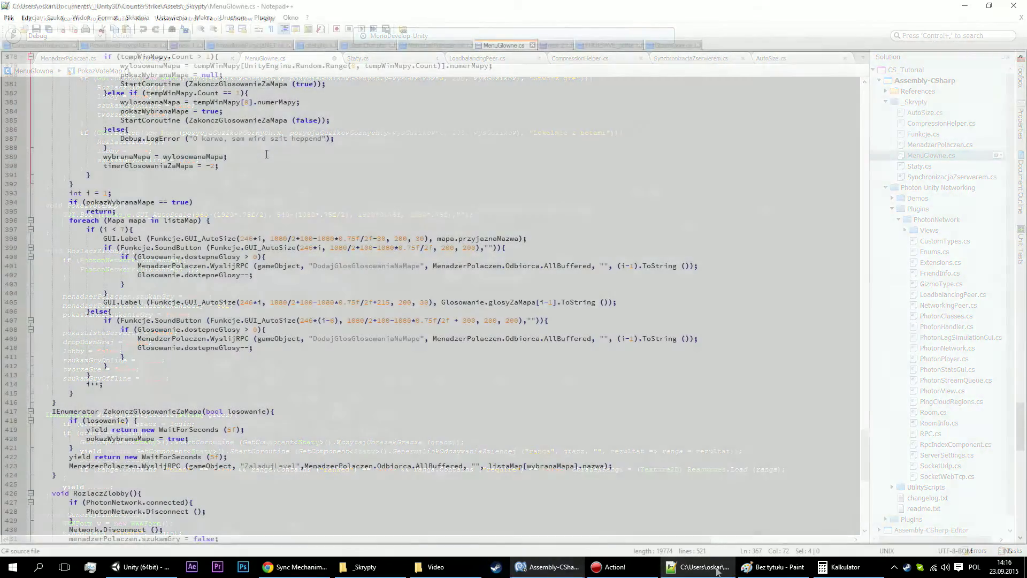
pyautogui.scroll(2, 270, 154)
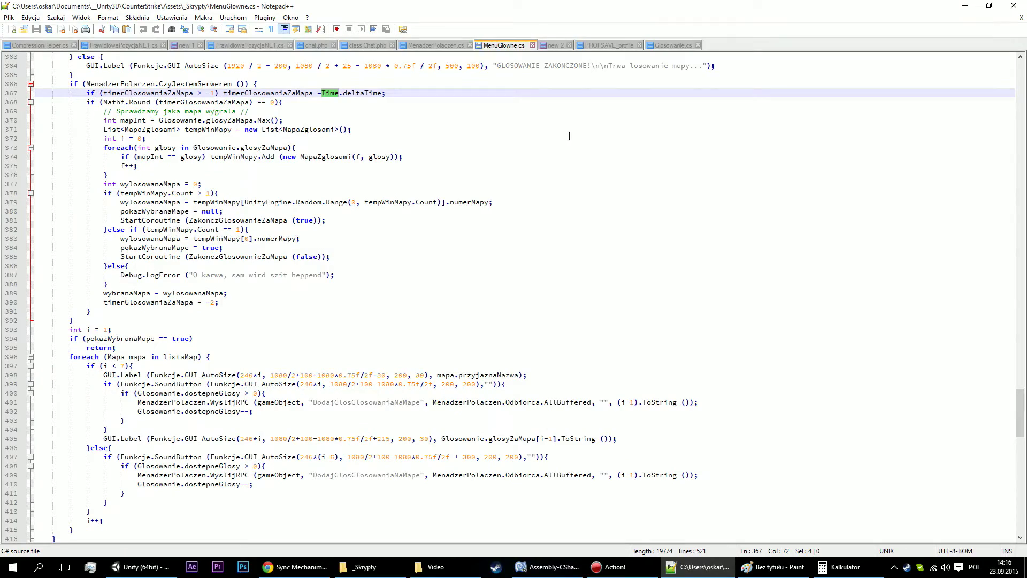
pyautogui.click(968, 5)
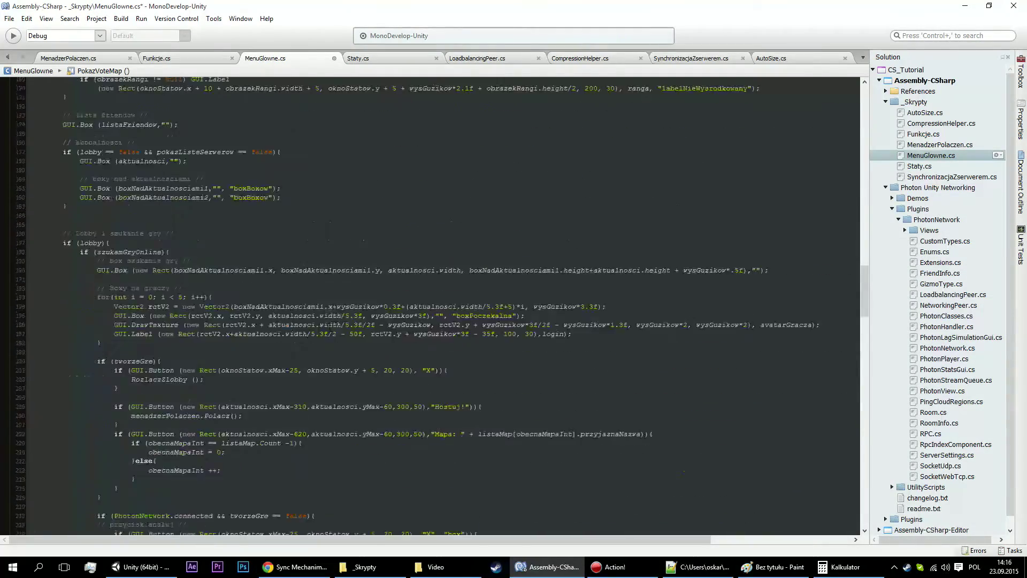
# Add a // Vote Map comment below the scrollPosition field.
pyautogui.scroll(10, 330, 325)
pyautogui.scroll(10, 310, 320)
pyautogui.scroll(10, 283, 313)
pyautogui.scroll(10, 257, 304)
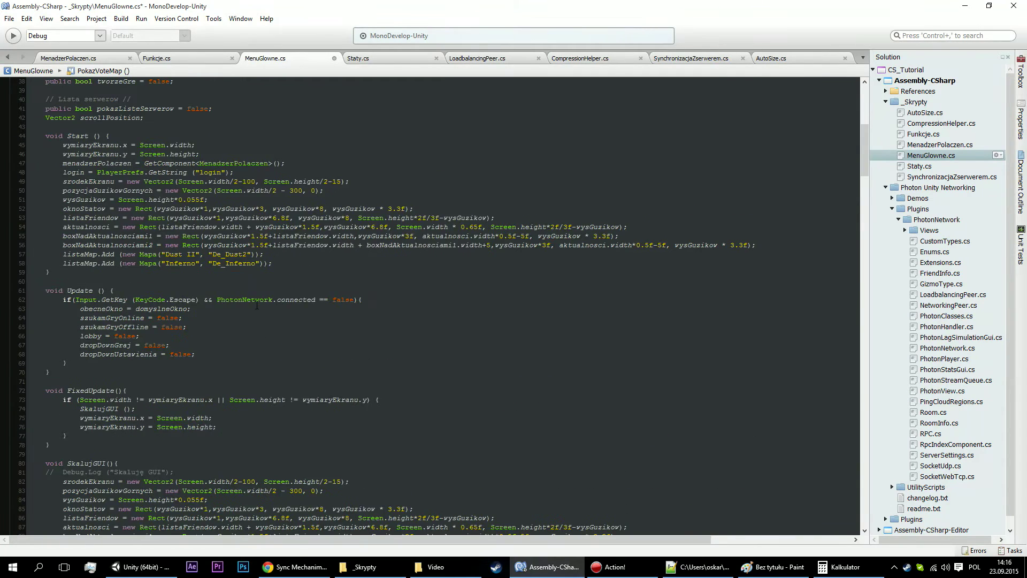
pyautogui.scroll(3, 257, 304)
pyautogui.click(235, 215)
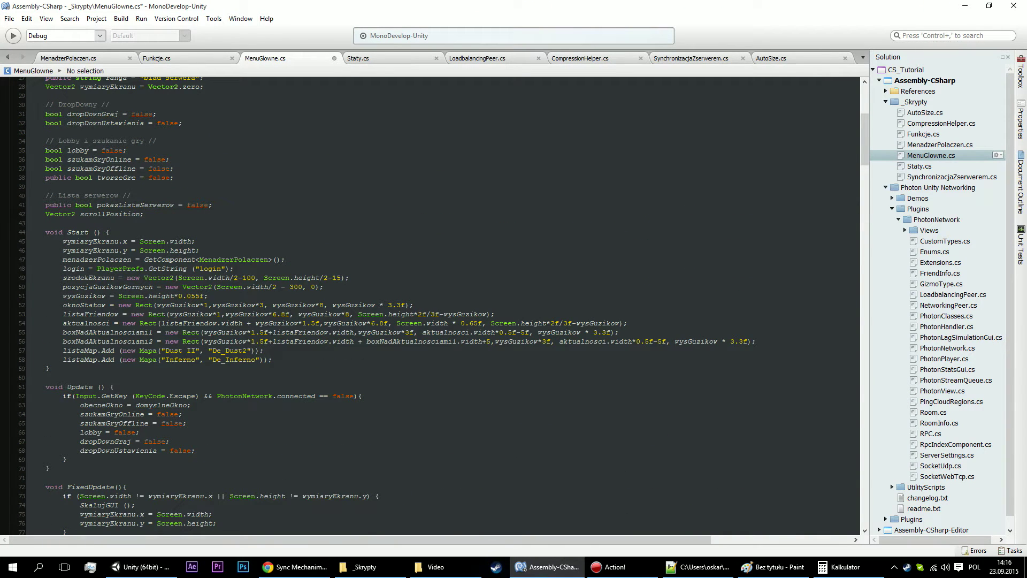
pyautogui.press('Return')
pyautogui.press('Return')
pyautogui.write('// do')
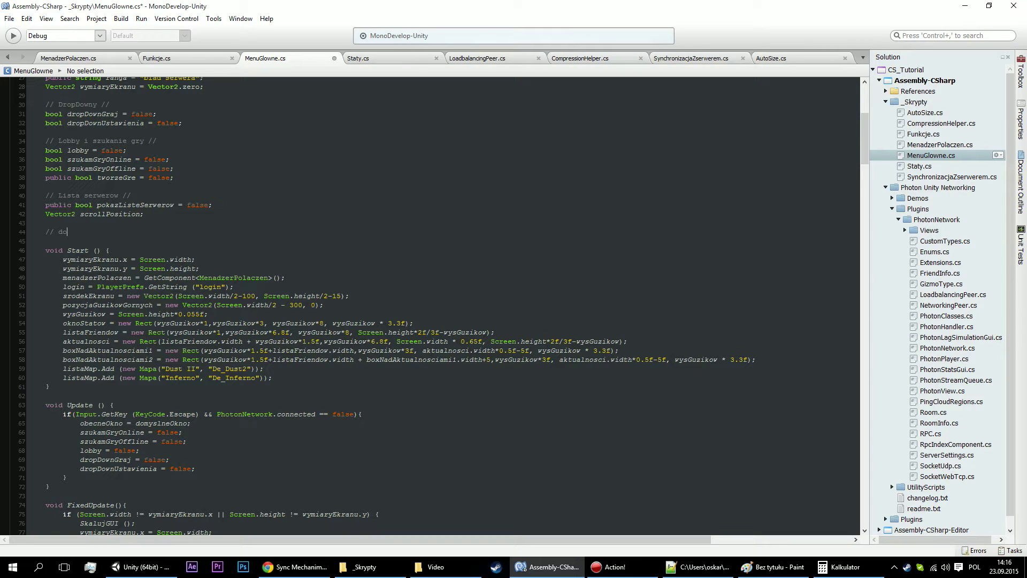
pyautogui.press('BackSpace')
pyautogui.press('BackSpace')
pyautogui.write('Vote Map')
pyautogui.press('Return')
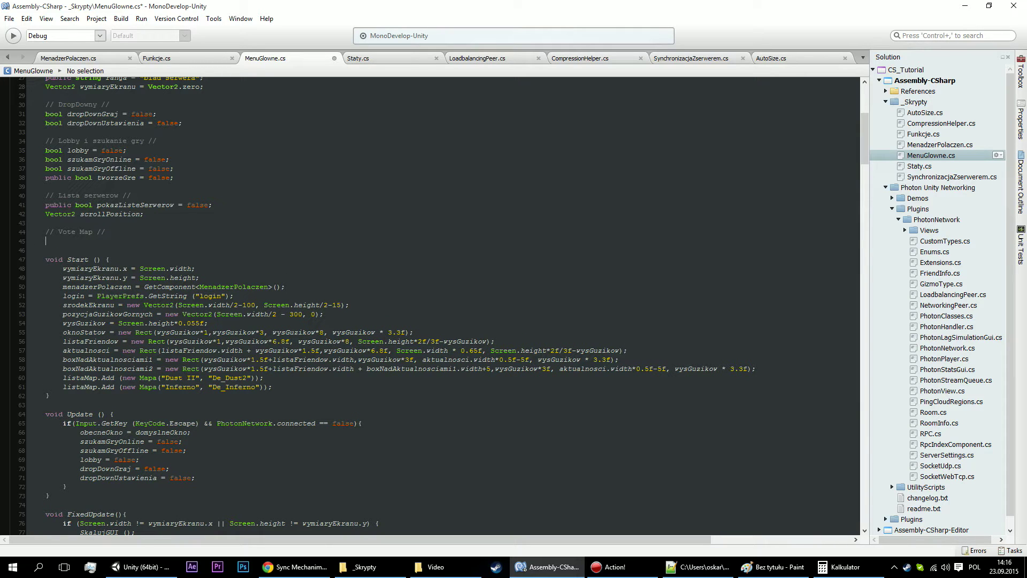
# Declare bool? pokazWybranaMape = false and bring up the Notepad++ reference script.
pyautogui.write('bool po')
pyautogui.write('kaz')
pyautogui.click(67, 241)
pyautogui.write('?')
pyautogui.press('End')
pyautogui.write('Wybran')
pyautogui.write('aMape = f')
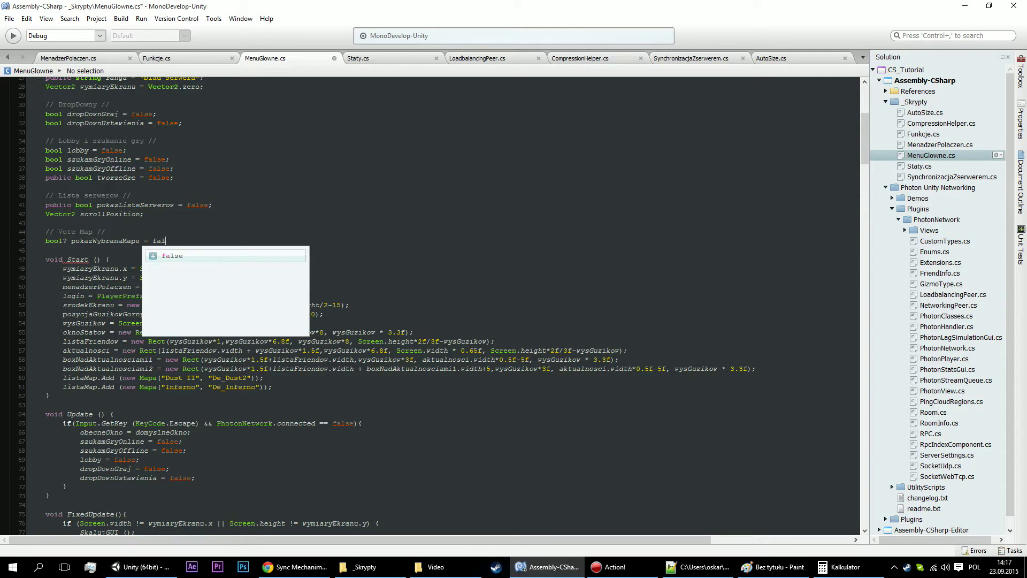
pyautogui.press('Return')
pyautogui.press('Return')
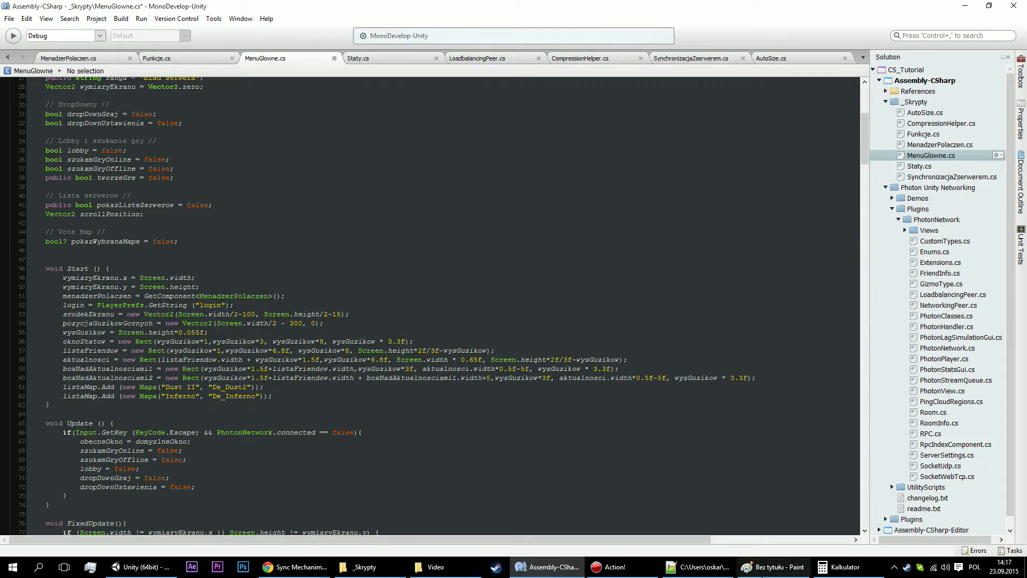
pyautogui.click(682, 570)
pyautogui.moveTo(1021, 404)
pyautogui.mouseDown()
pyautogui.moveTo(992, 86)
pyautogui.moveTo(1000, 111)
pyautogui.mouseUp()
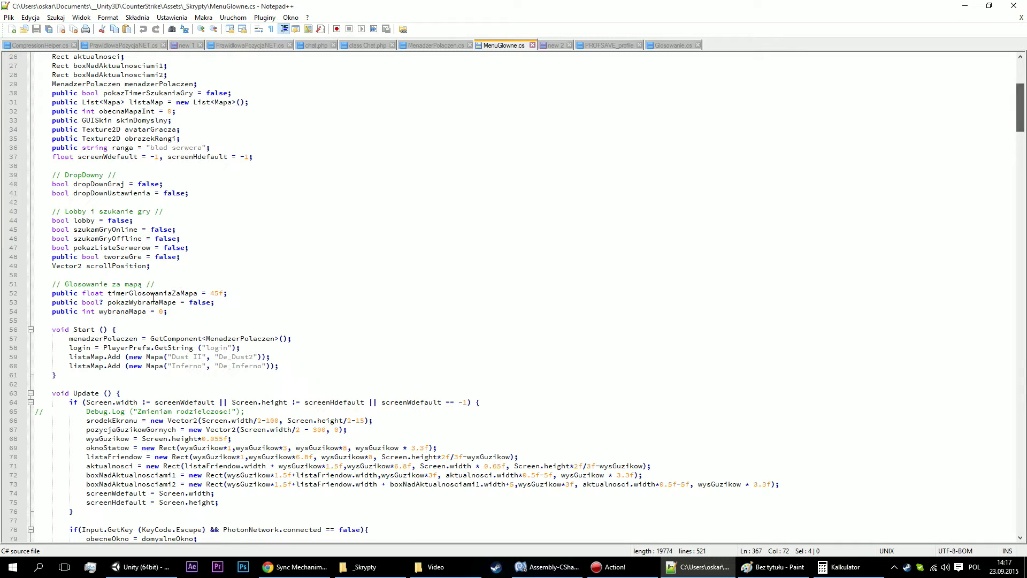
# Add fields public int wybranaMapa = -1 and public float timerGlosowaniaNaMape = 45f.
pyautogui.click(965, 5)
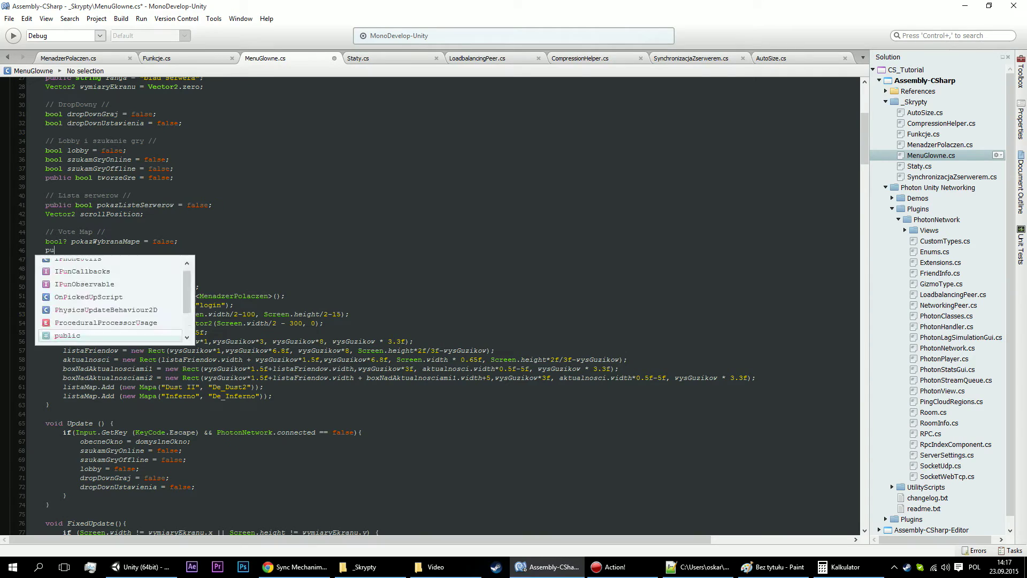
pyautogui.write('public int wyb')
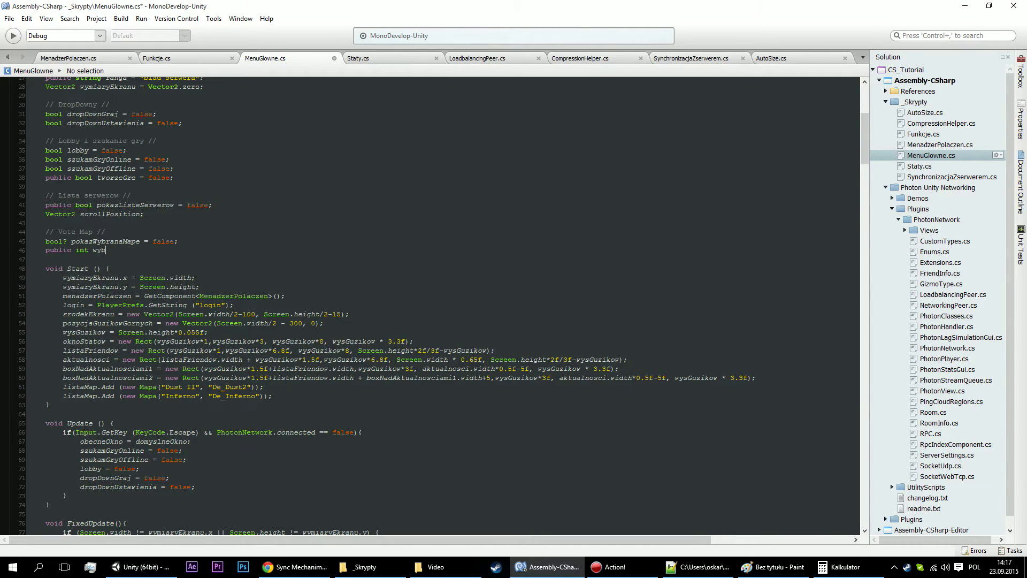
pyautogui.write('ranaMapa = ')
pyautogui.write('-1;')
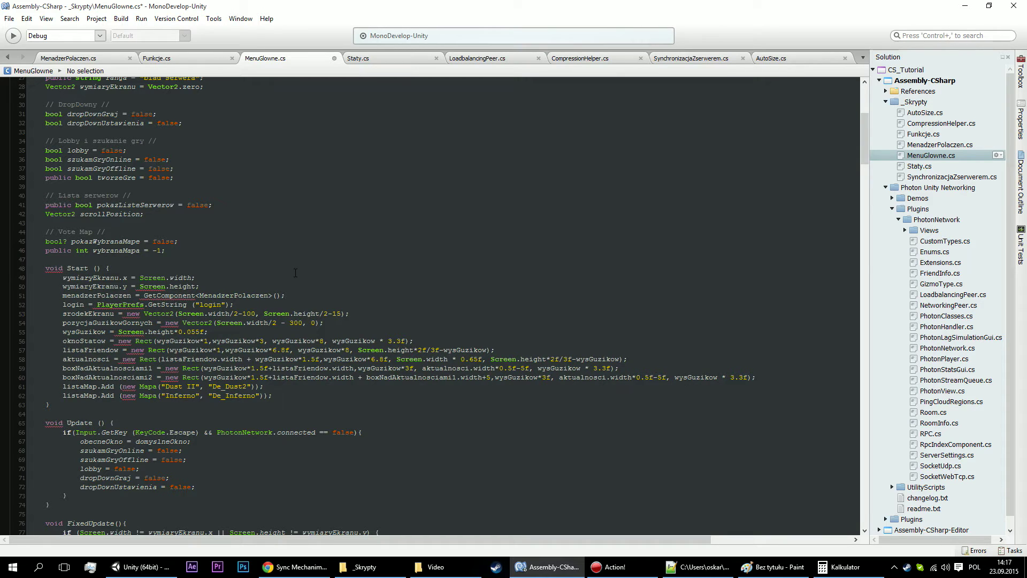
pyautogui.press('Return')
pyautogui.write('pub')
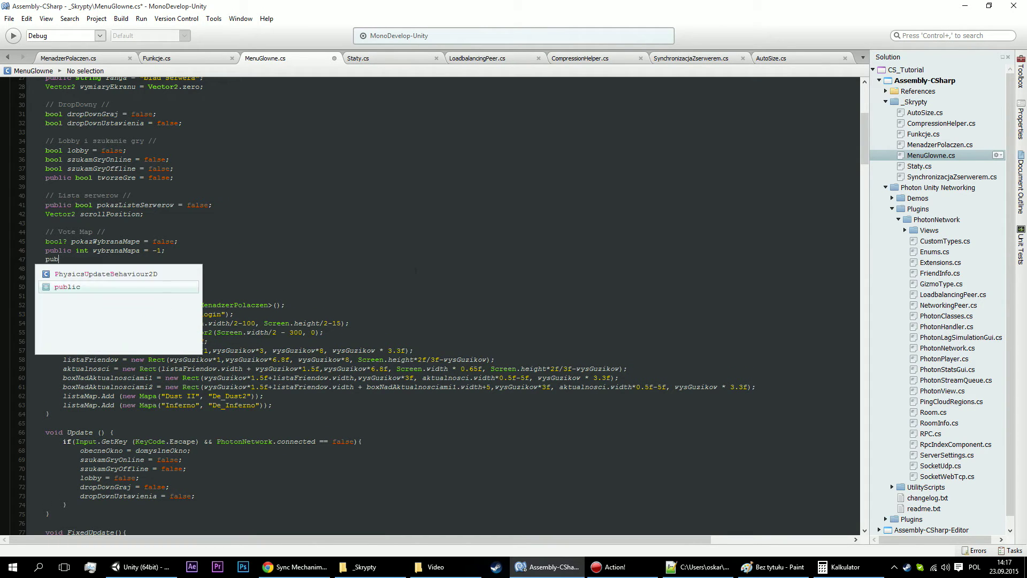
pyautogui.write('lic ')
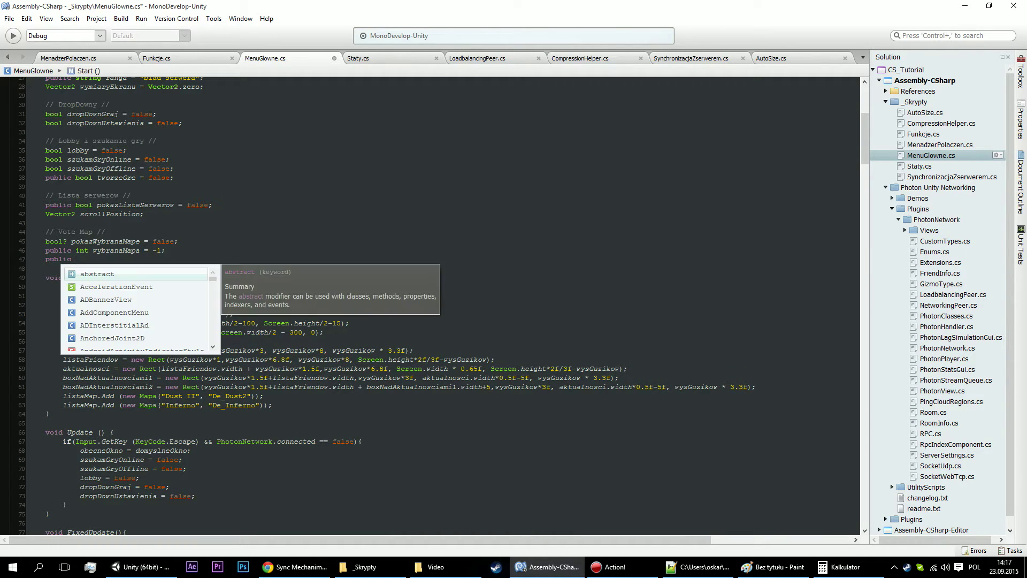
pyautogui.write('int timer')
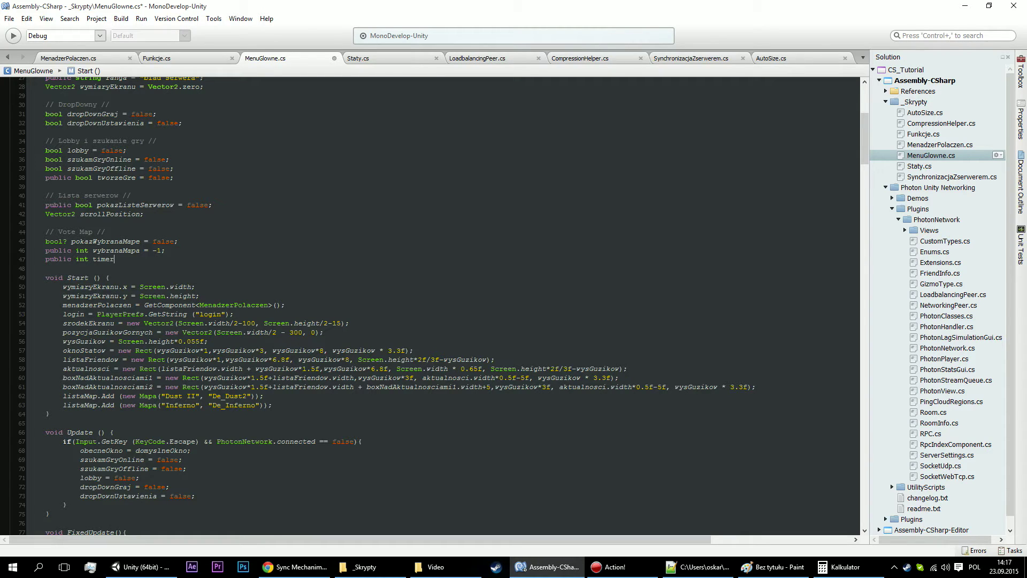
pyautogui.write('Gloso')
pyautogui.write('waniaNaMap')
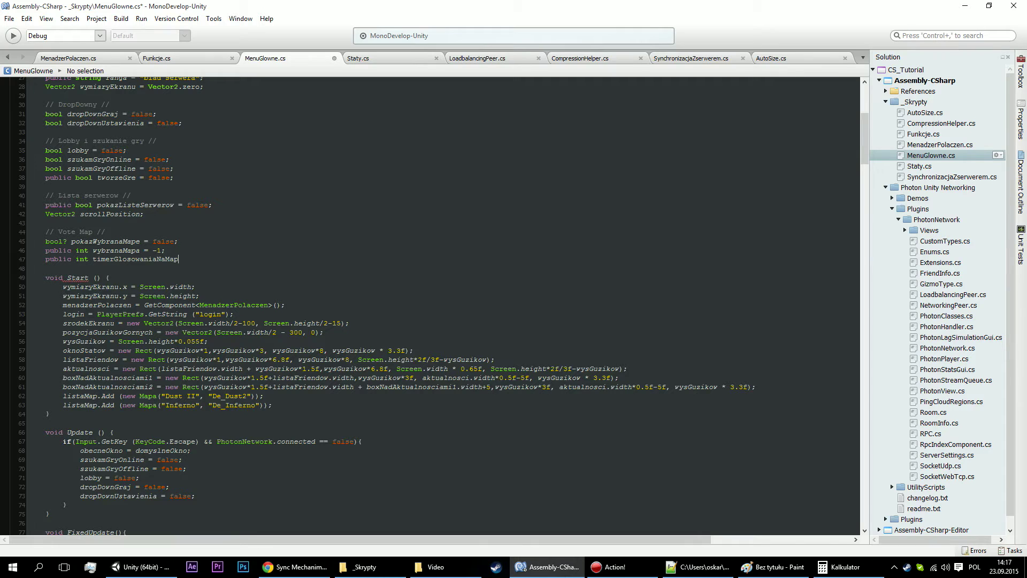
pyautogui.write("e = 45f;'/")
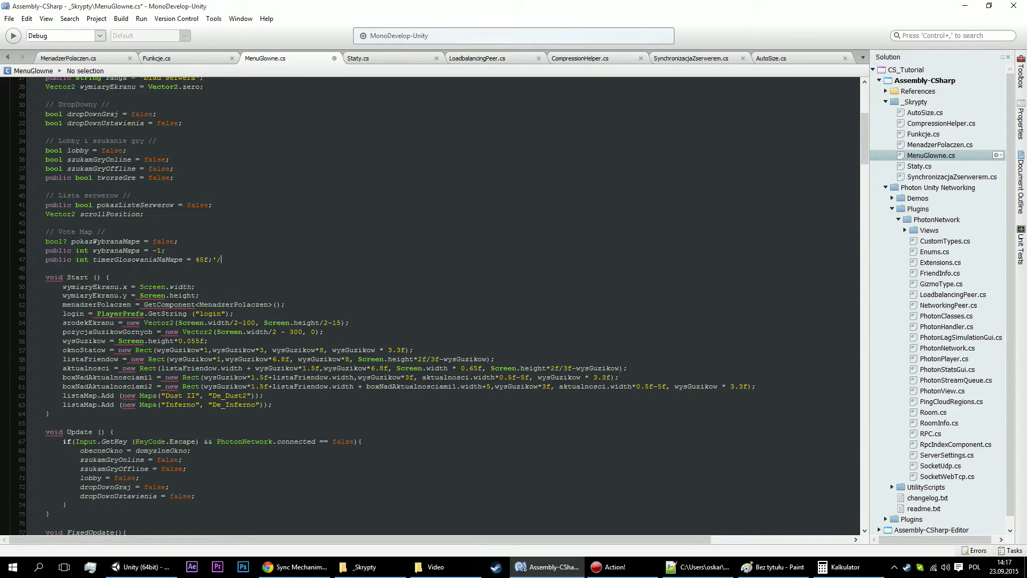
pyautogui.doubleClick(81, 259)
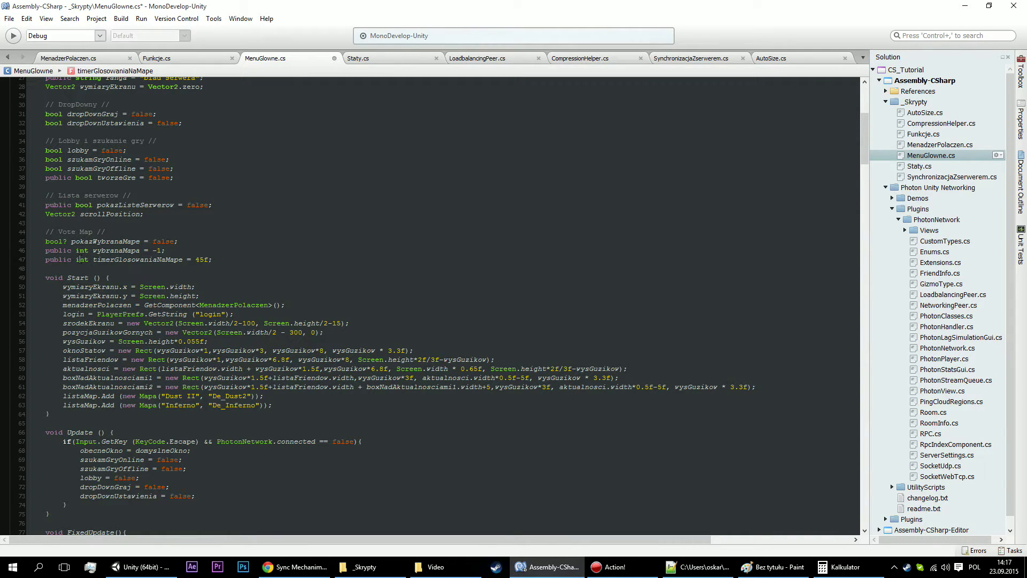
pyautogui.write('flat')
pyautogui.press('BackSpace')
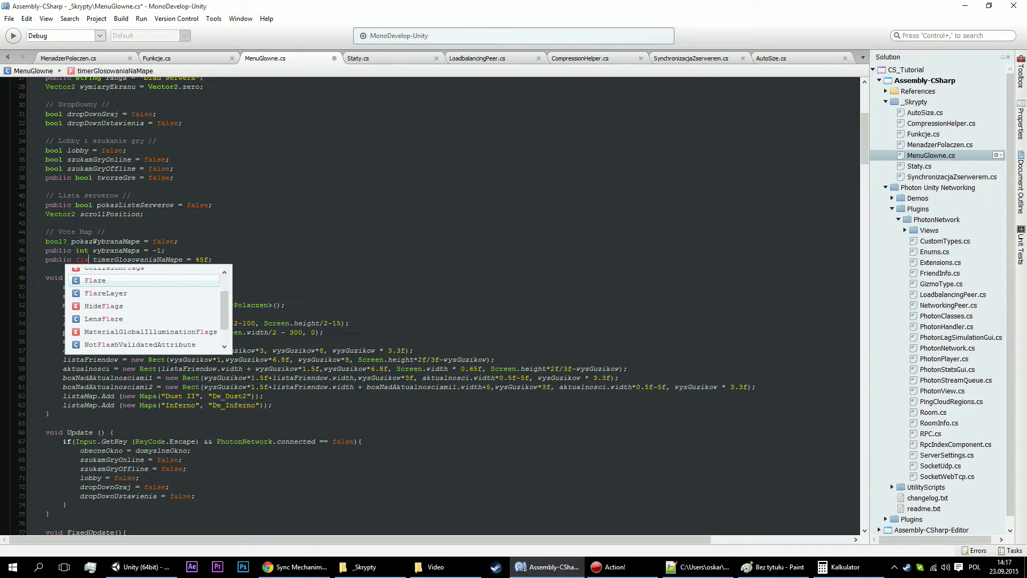
pyautogui.press('BackSpace')
pyautogui.write('oat')
pyautogui.click(187, 241)
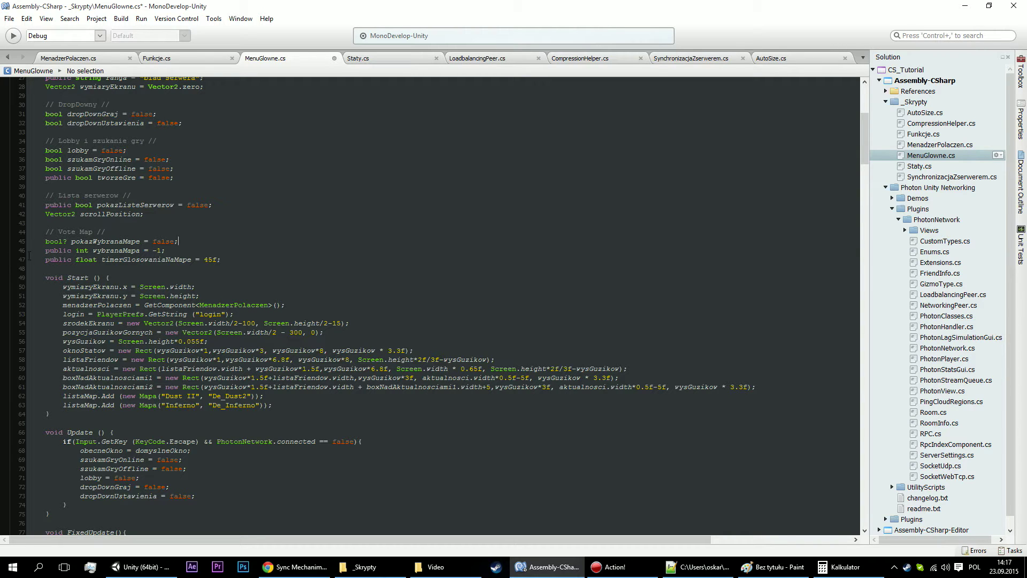
# Make the bool? pokazWybranaMape field public, then scroll down to PokazVoteMap.
pyautogui.click(696, 567)
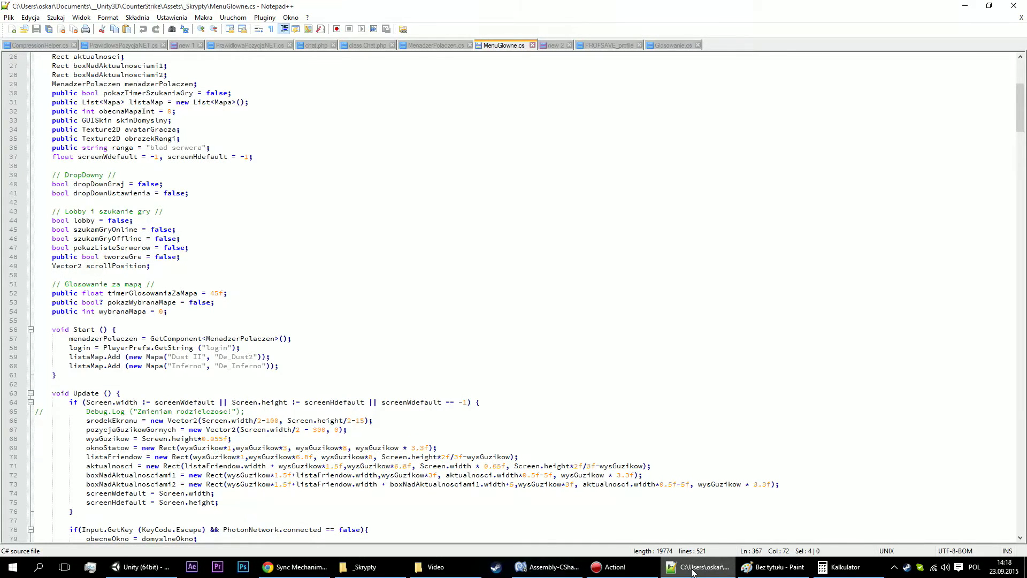
pyautogui.hotkey('alt', 'Tab')
pyautogui.click(46, 241)
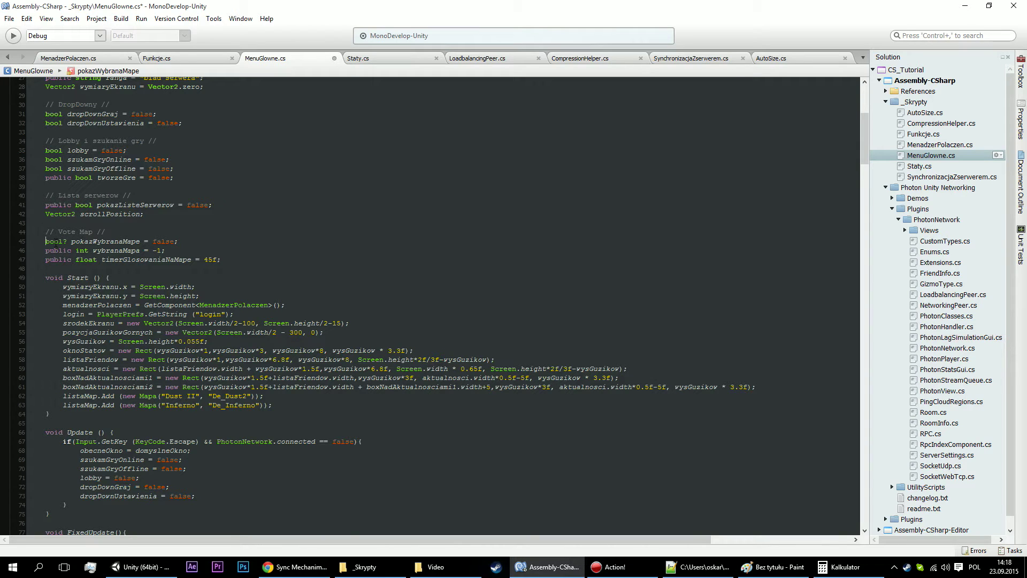
pyautogui.write('public')
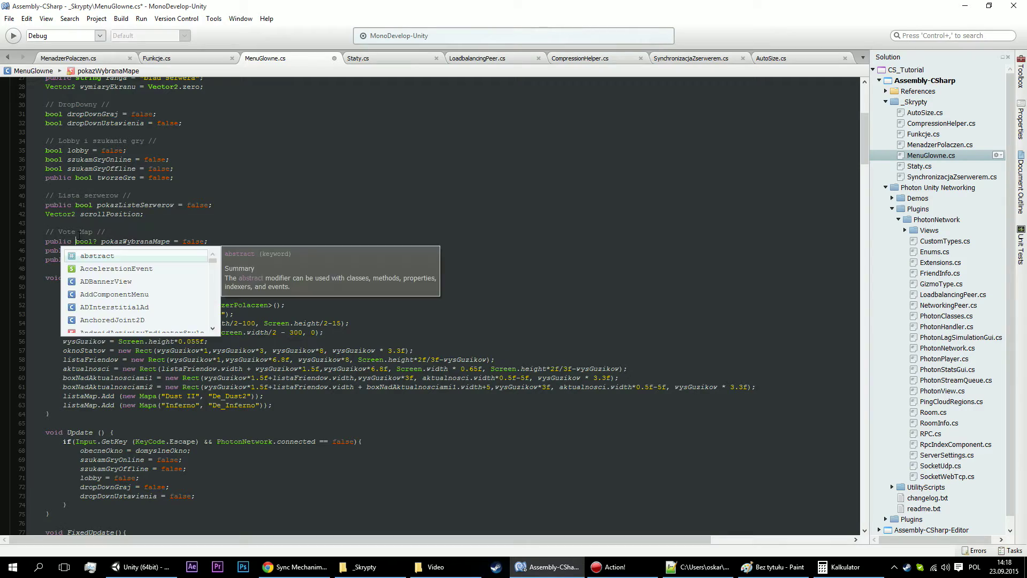
pyautogui.click(130, 234)
pyautogui.scroll(-20, 162, 241)
pyautogui.scroll(-20, 162, 241)
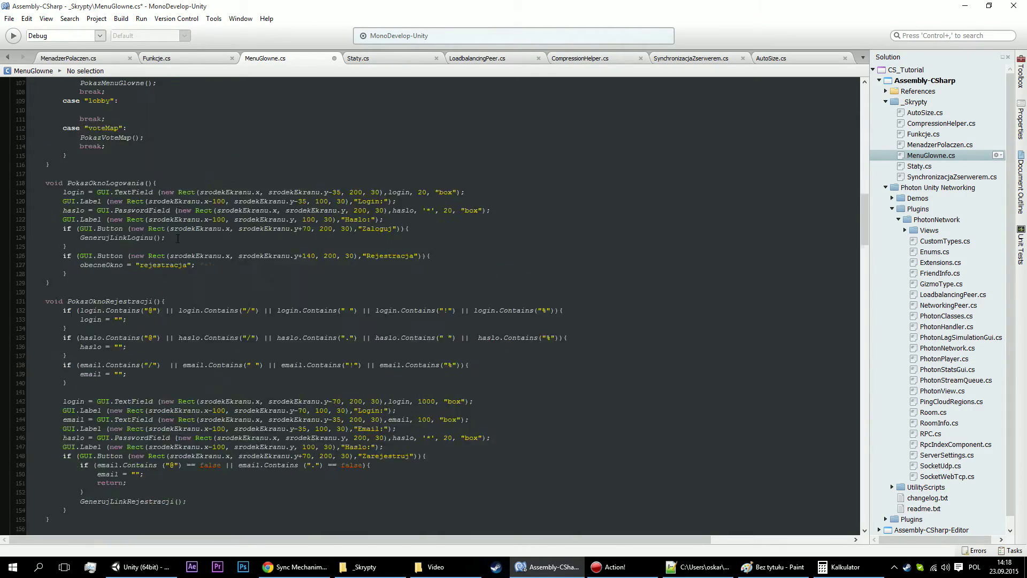
pyautogui.scroll(-20, 162, 241)
pyautogui.scroll(-20, 173, 244)
pyautogui.scroll(-15, 172, 244)
pyautogui.scroll(-15, 184, 231)
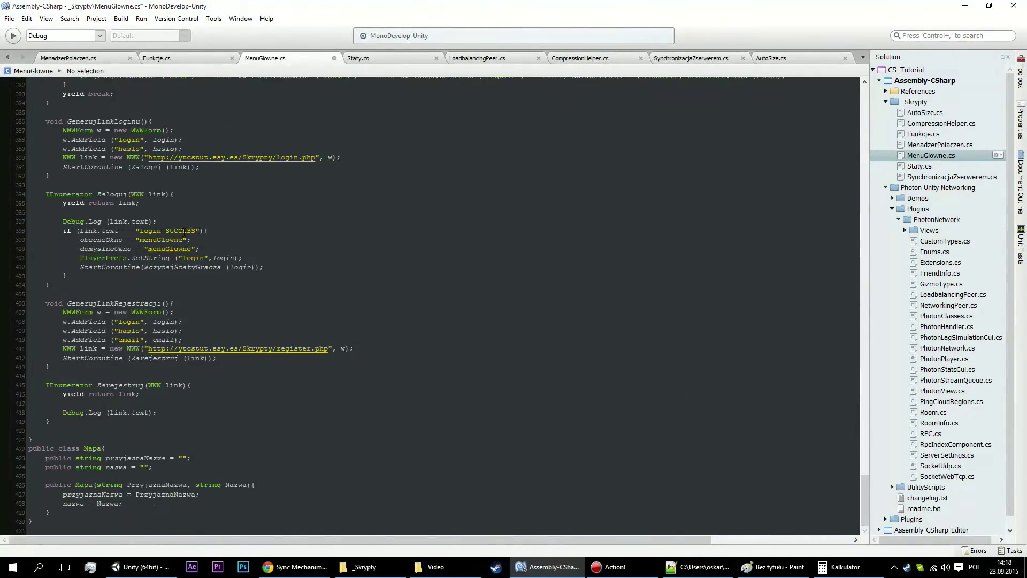
pyautogui.scroll(10, 183, 252)
pyautogui.scroll(5, 183, 251)
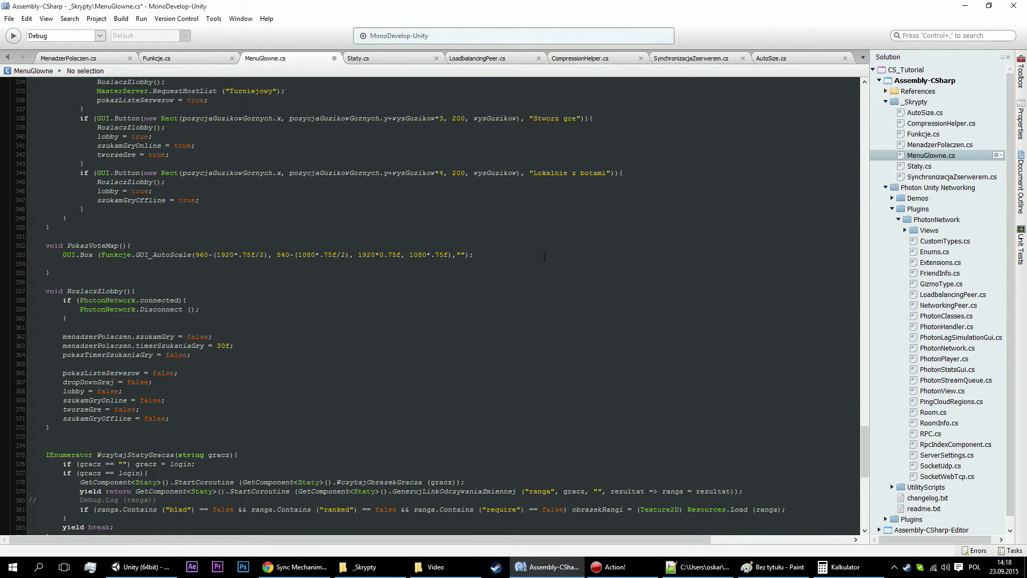
# Add an empty if (pokazWybranaMape == true) block below the GUI.Box line in PokazVoteMap.
pyautogui.click(545, 257)
pyautogui.press('Return')
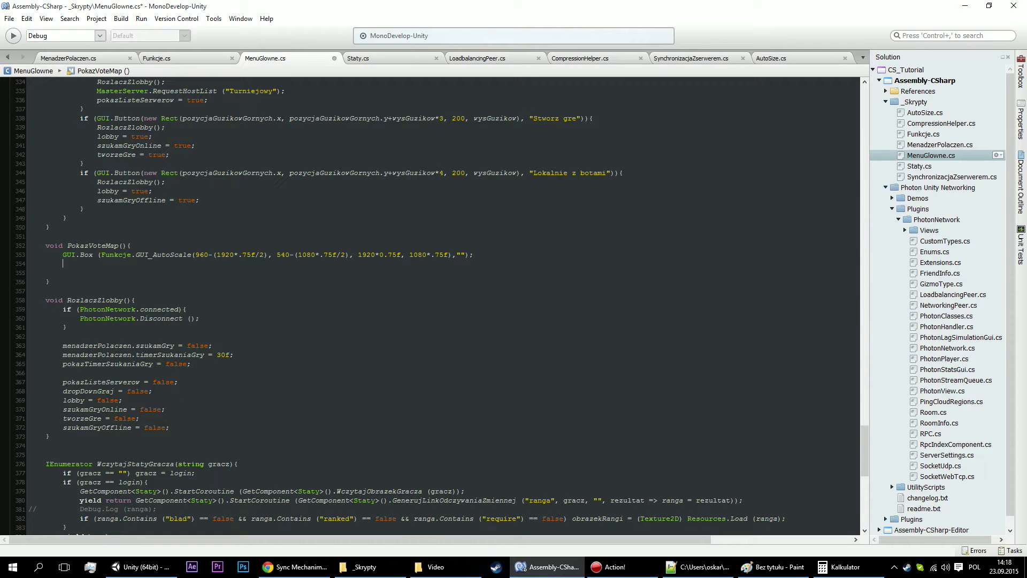
pyautogui.write('if (')
pyautogui.write('poka')
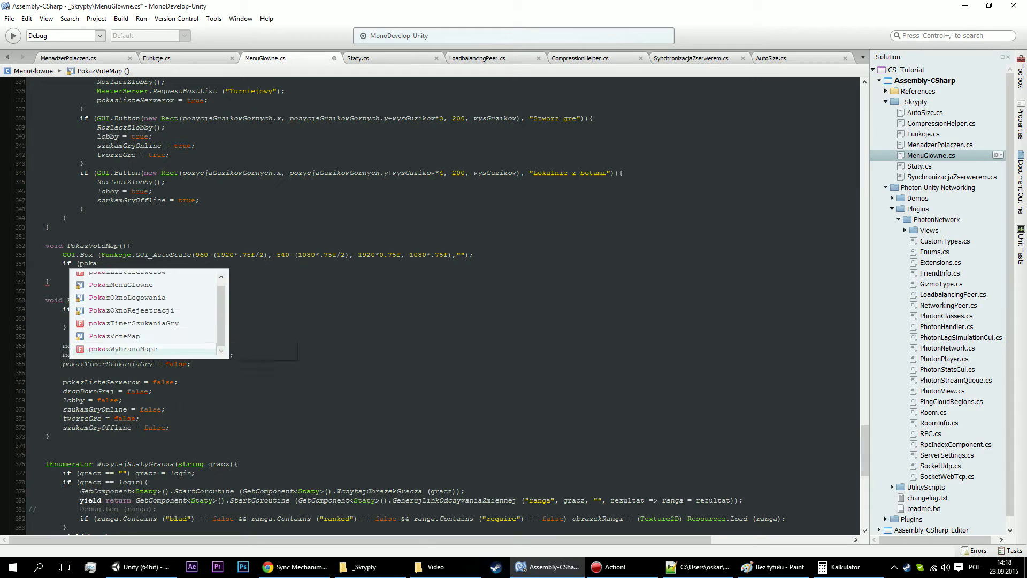
pyautogui.press('Return')
pyautogui.write('== ')
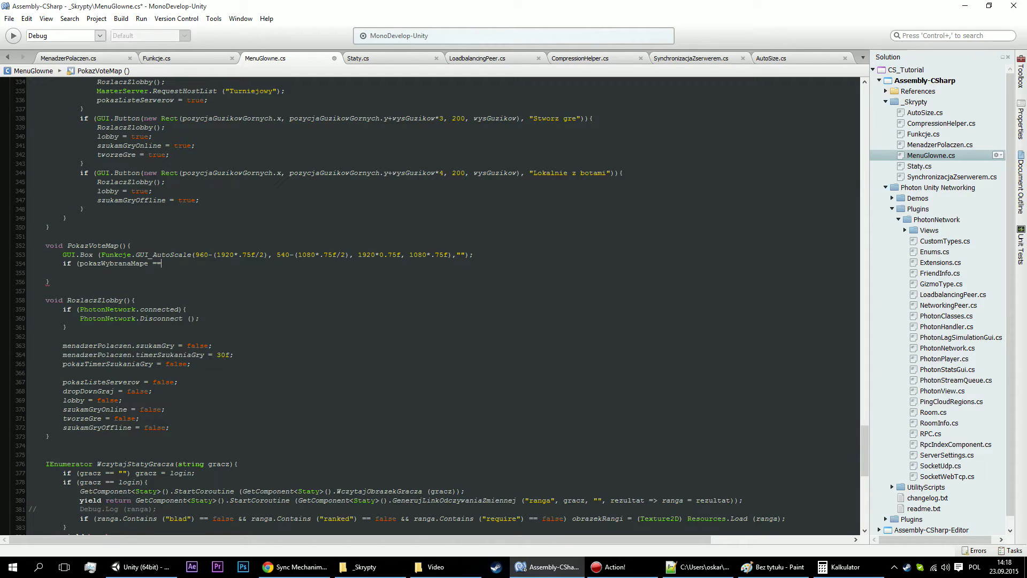
pyautogui.write('true')
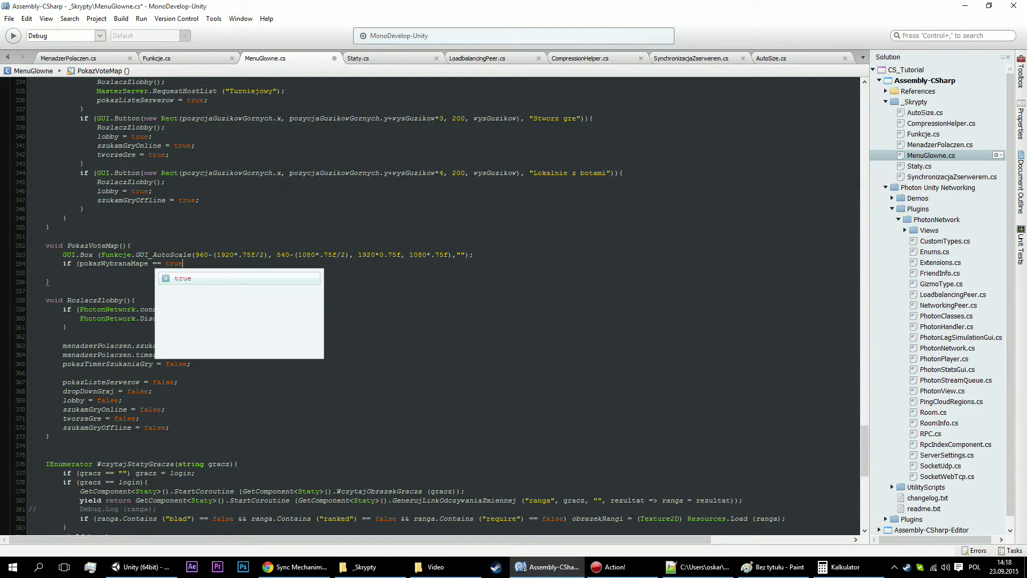
pyautogui.write('){')
pyautogui.press('Return')
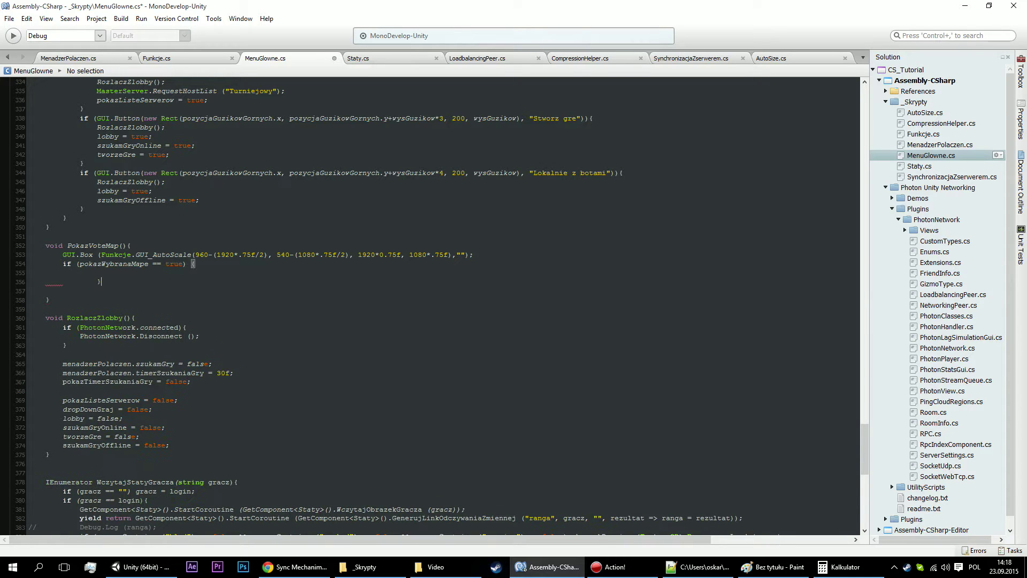
pyautogui.press('Return')
# Add empty else if (pokazWybranaMape == false) and else branches, undoing the auto-reformatting.
pyautogui.write('} els')
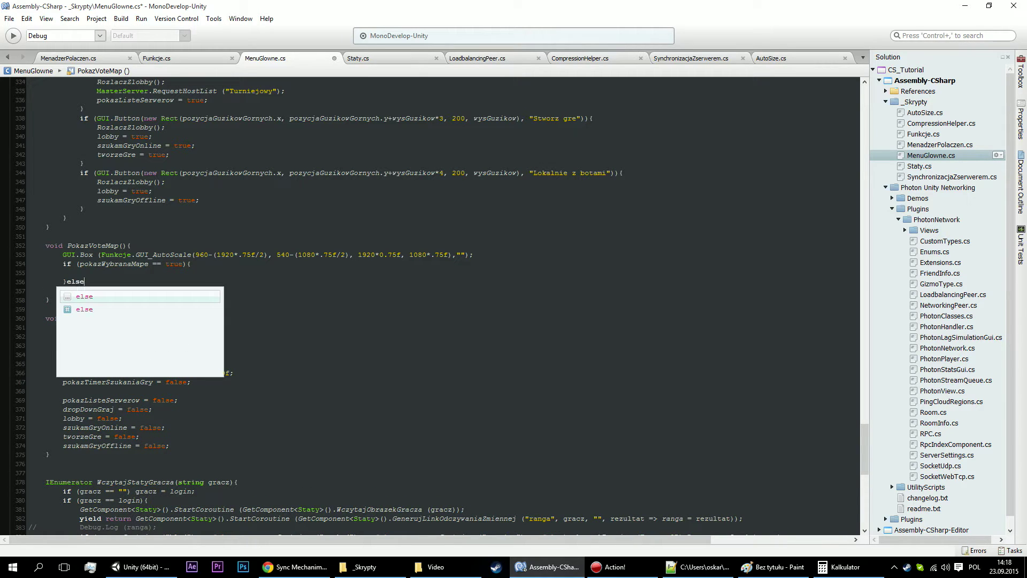
pyautogui.write('e if (pokaz')
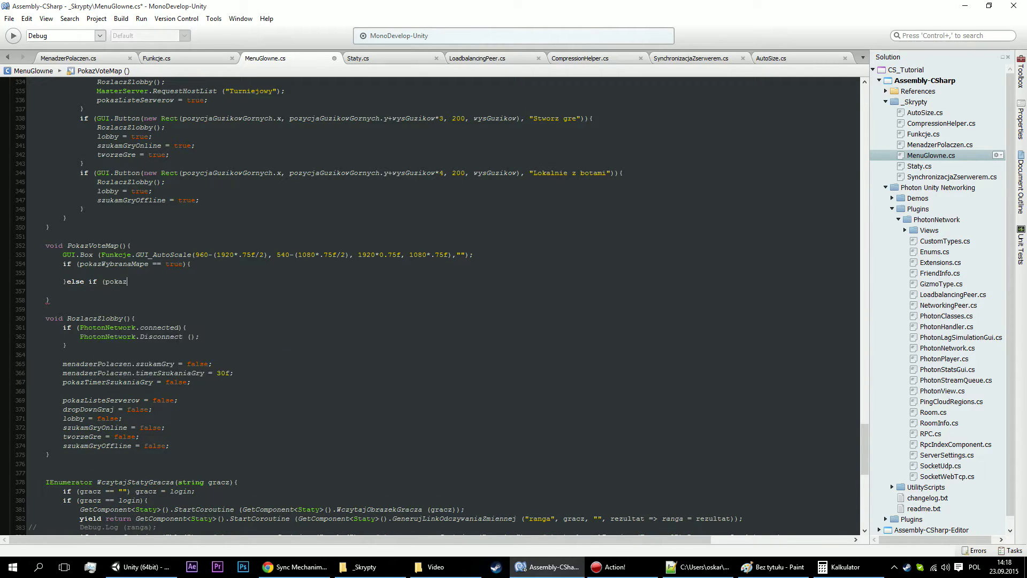
pyautogui.write('WybranaMape == ')
pyautogui.write('false')
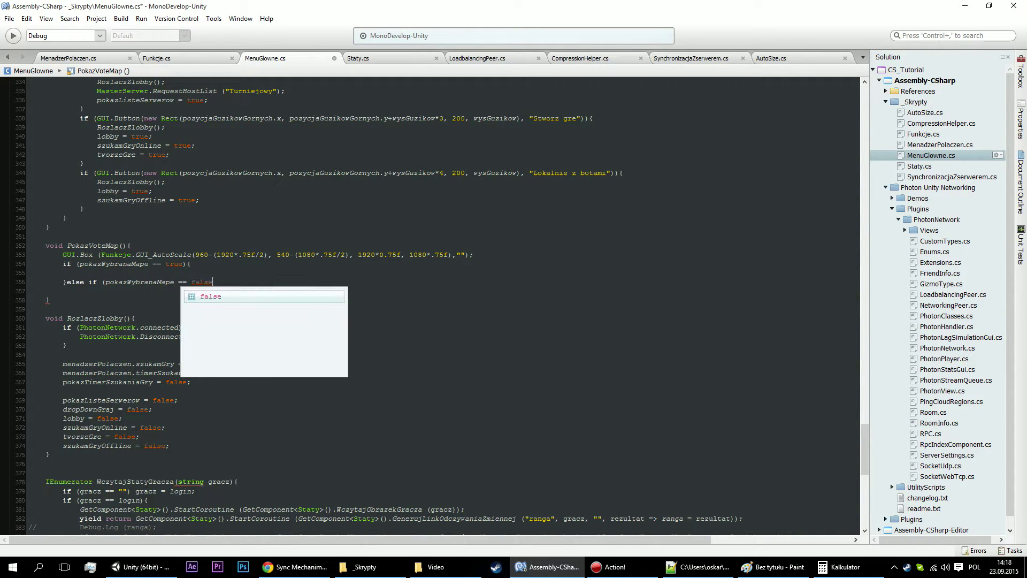
pyautogui.write(') ')
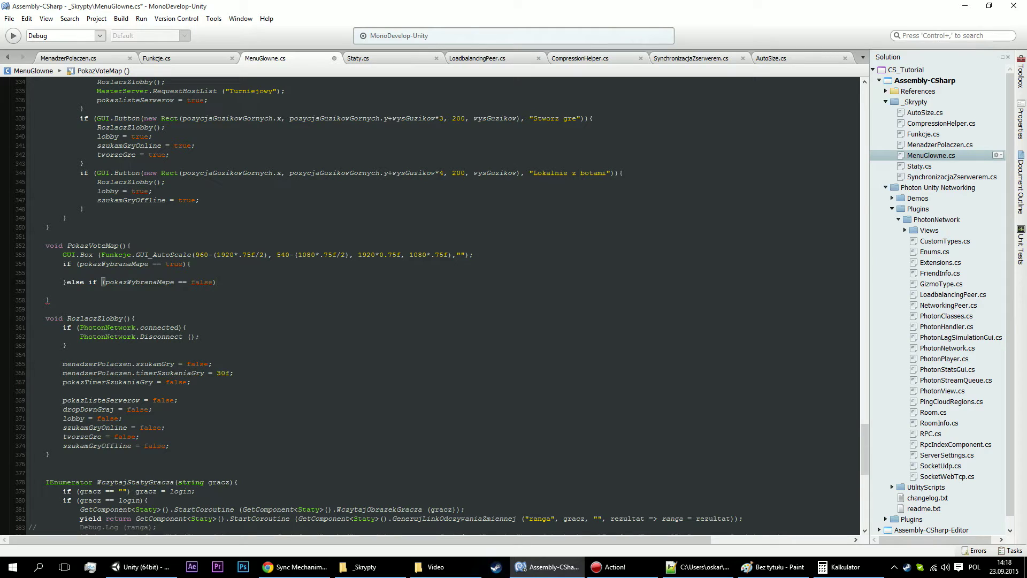
pyautogui.write('{')
pyautogui.press('Return')
pyautogui.press('Return')
pyautogui.write('}')
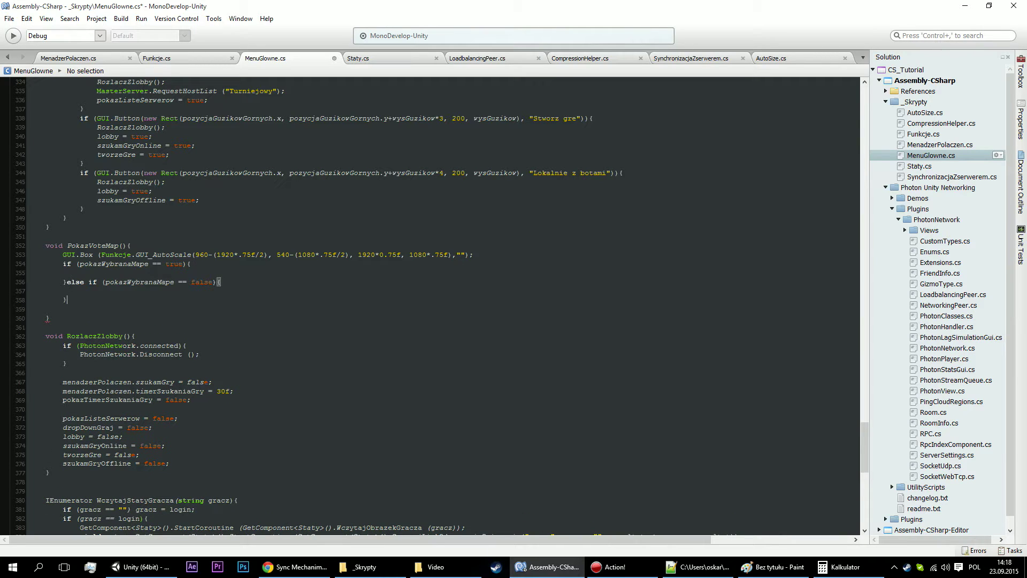
pyautogui.write('else{')
pyautogui.press('Return')
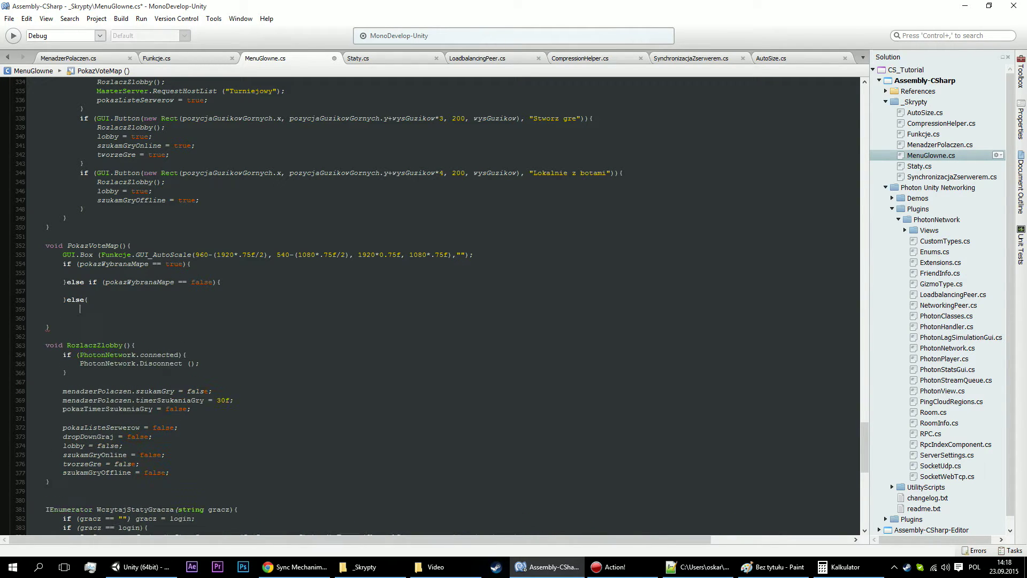
pyautogui.press('Return')
pyautogui.write('}')
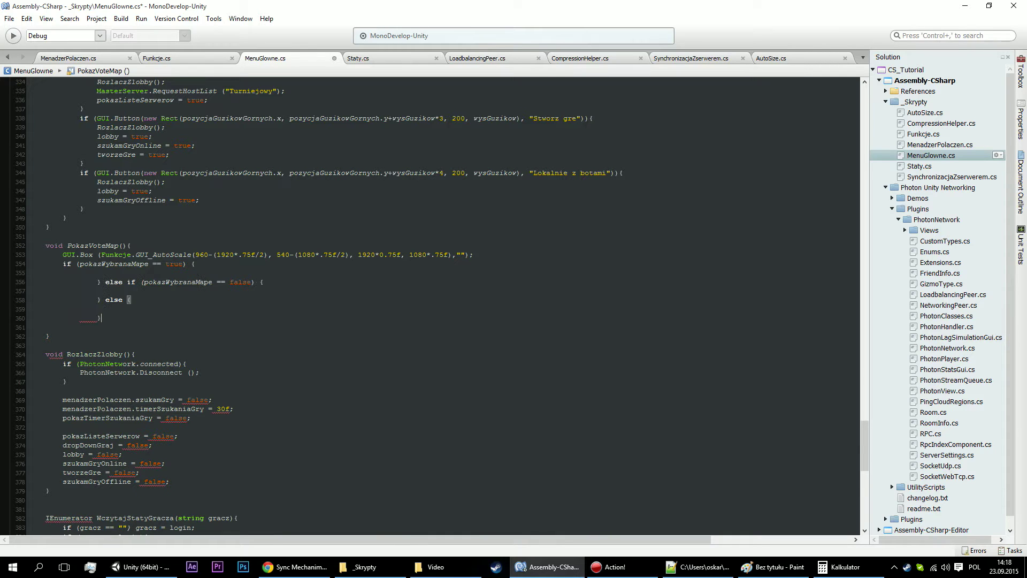
pyautogui.hotkey('ctrl', 'z')
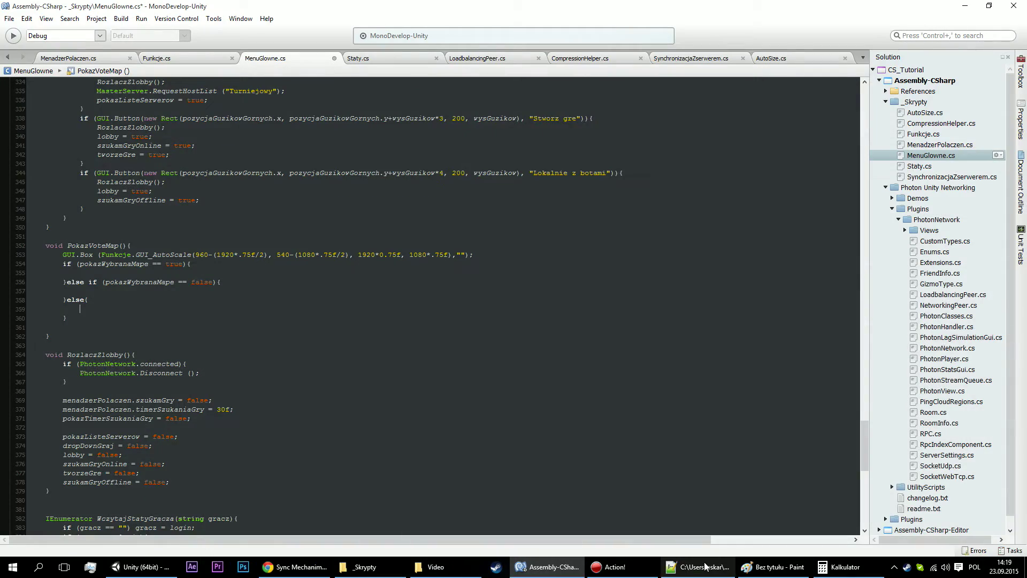
pyautogui.click(705, 566)
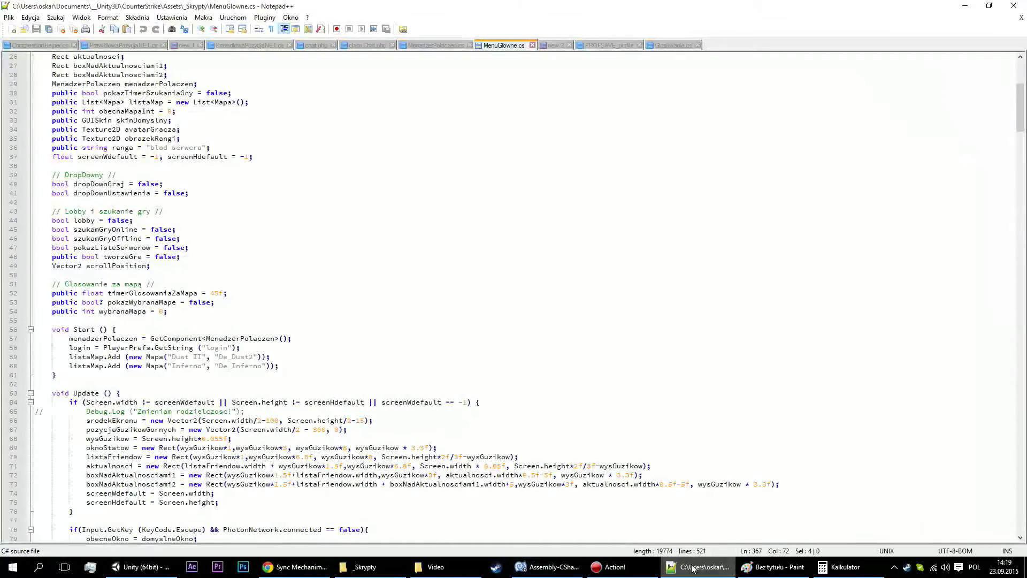
pyautogui.scroll(-3, 518, 392)
pyautogui.scroll(-1, 517, 392)
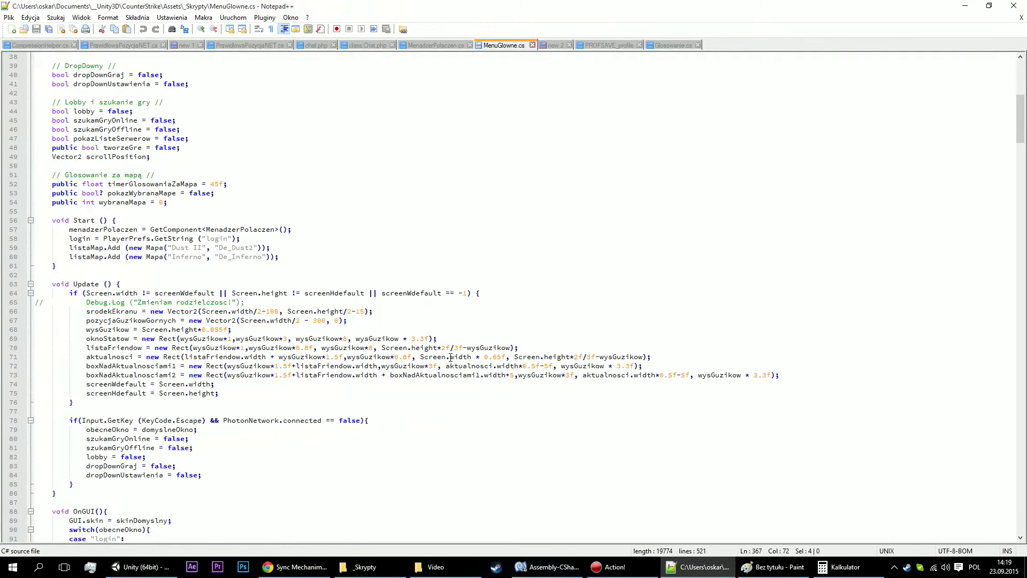
pyautogui.scroll(-6, 422, 320)
pyautogui.scroll(-3, 422, 319)
pyautogui.scroll(-2, 422, 319)
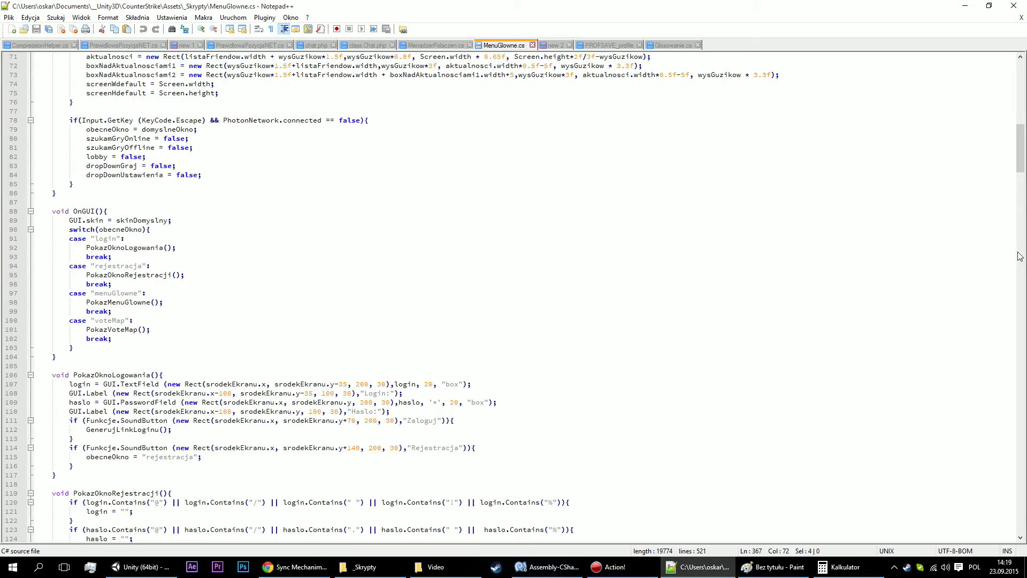
pyautogui.moveTo(1020, 149); pyautogui.dragTo(989, 425)
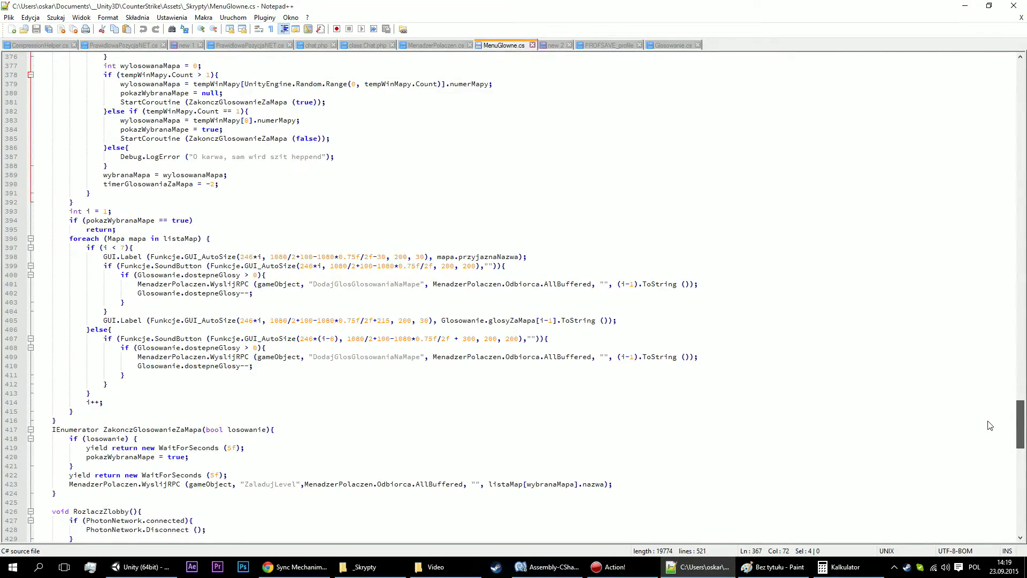
pyautogui.moveTo(989, 426); pyautogui.dragTo(1026, 405)
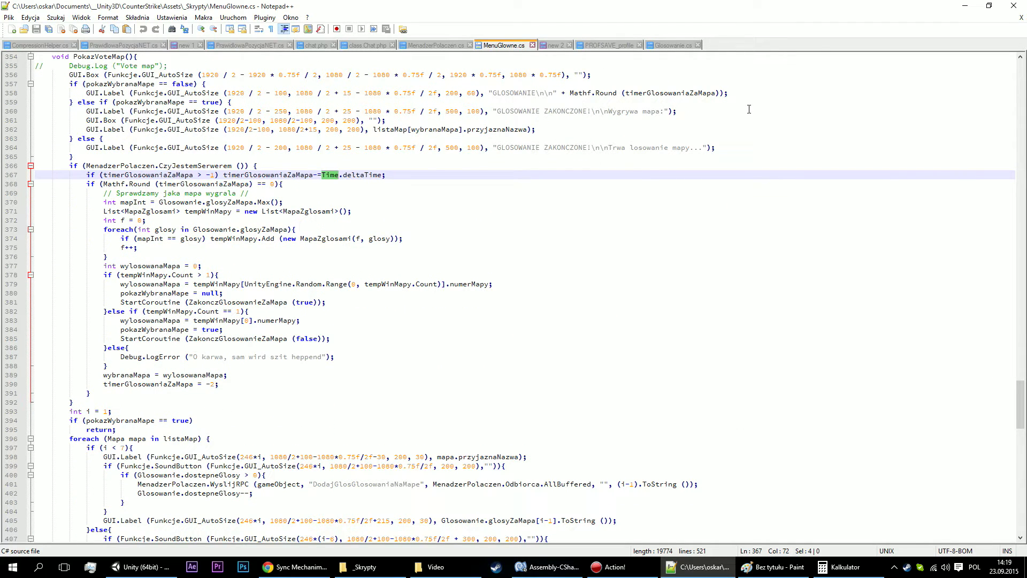
pyautogui.click(965, 5)
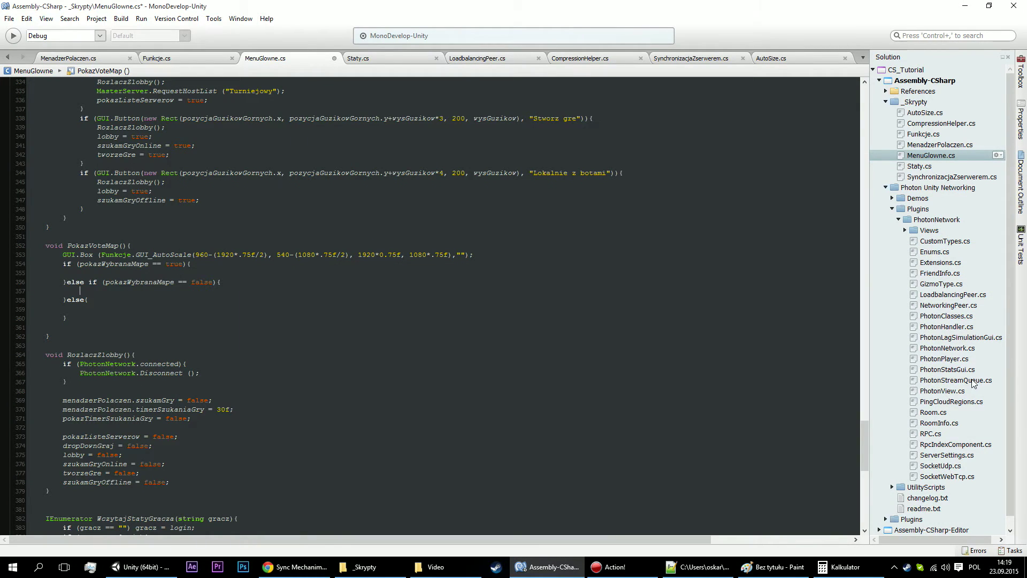
pyautogui.moveTo(865, 428)
pyautogui.mouseDown()
pyautogui.moveTo(893, 284)
pyautogui.moveTo(866, 112)
pyautogui.mouseUp()
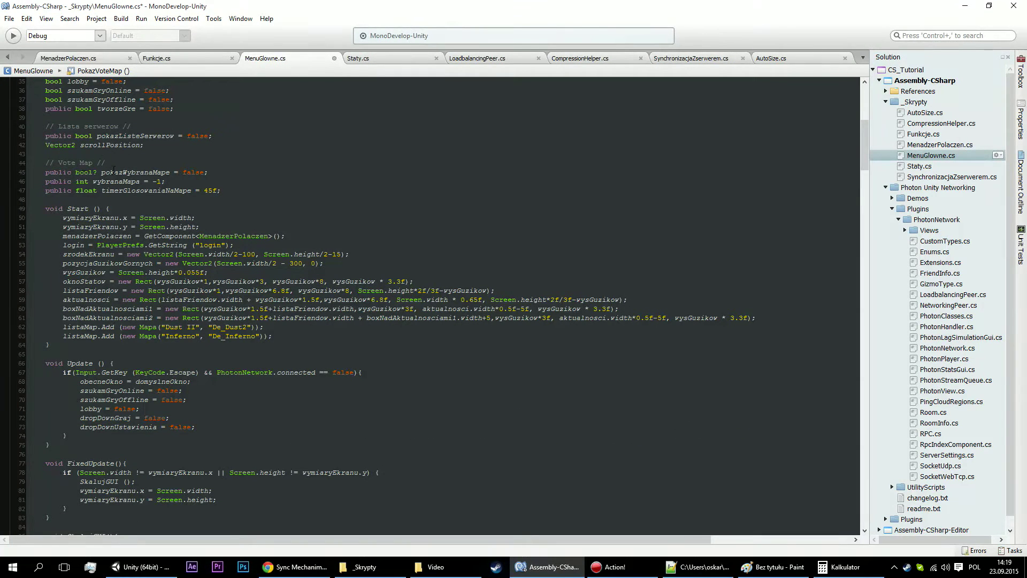
pyautogui.click(98, 171)
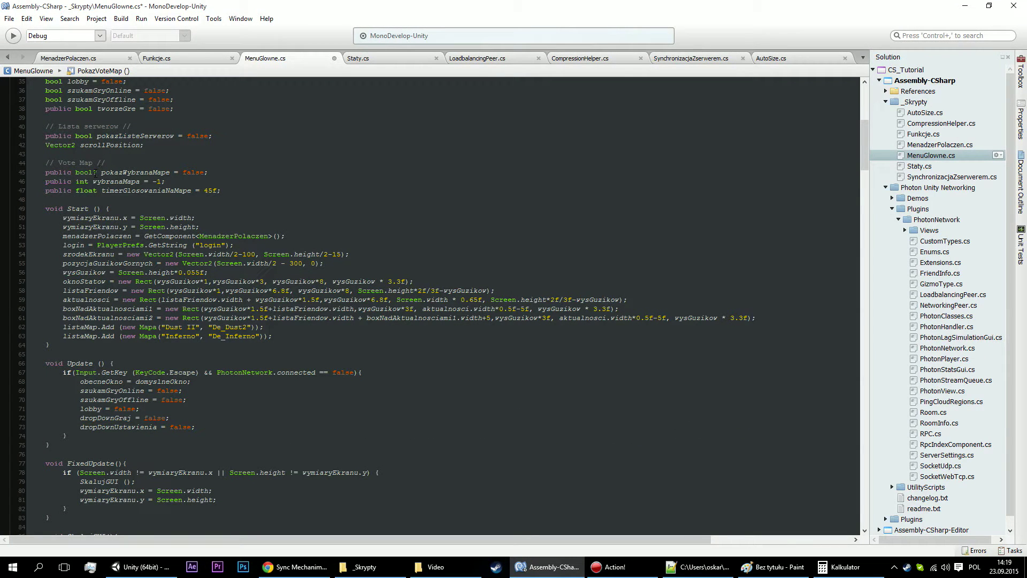
pyautogui.doubleClick(191, 172)
pyautogui.moveTo(865, 135)
pyautogui.mouseDown()
pyautogui.moveTo(864, 91)
pyautogui.moveTo(821, 435)
pyautogui.moveTo(844, 420)
pyautogui.mouseUp()
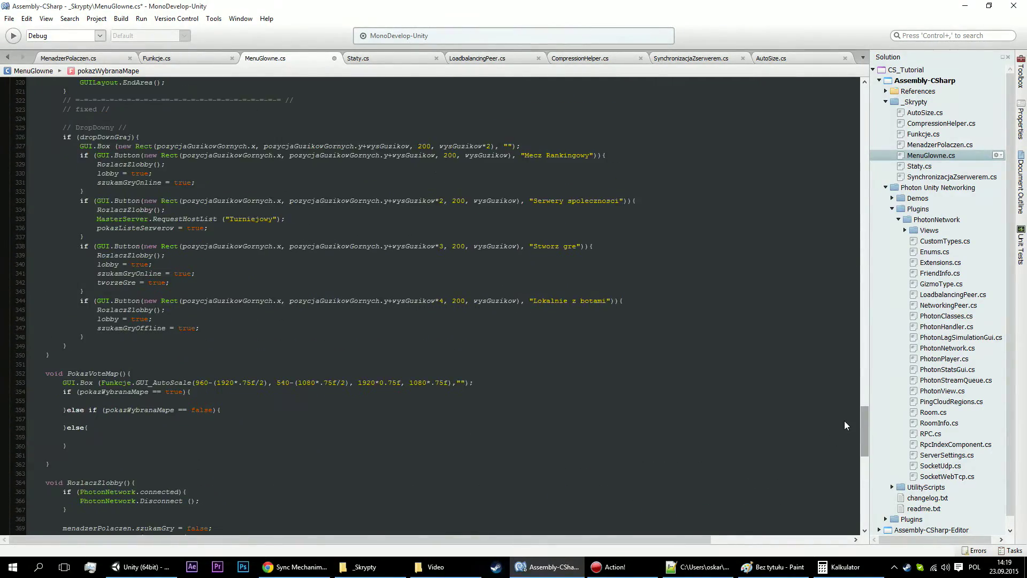
pyautogui.moveTo(844, 425); pyautogui.dragTo(845, 446)
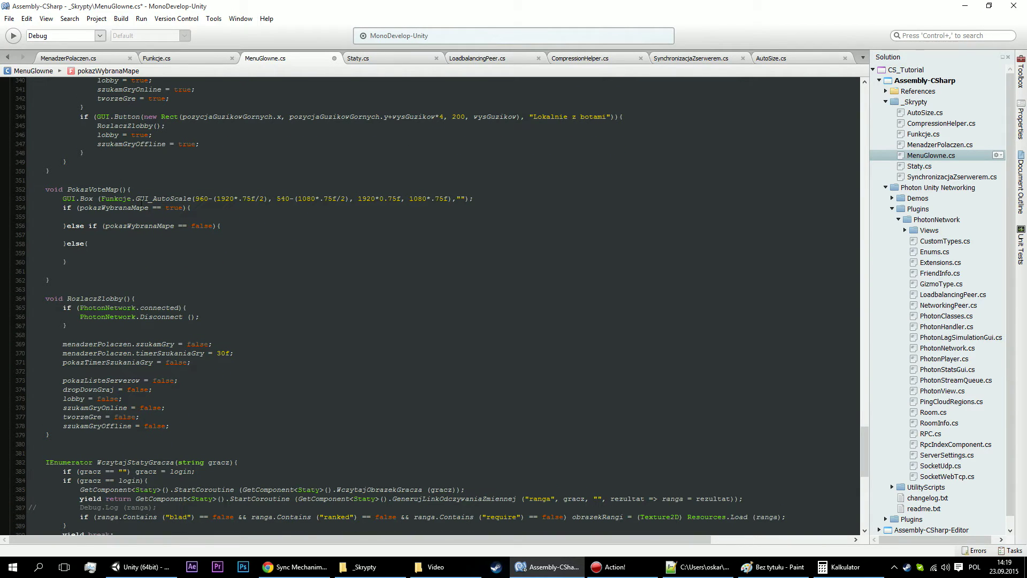
pyautogui.click(82, 252)
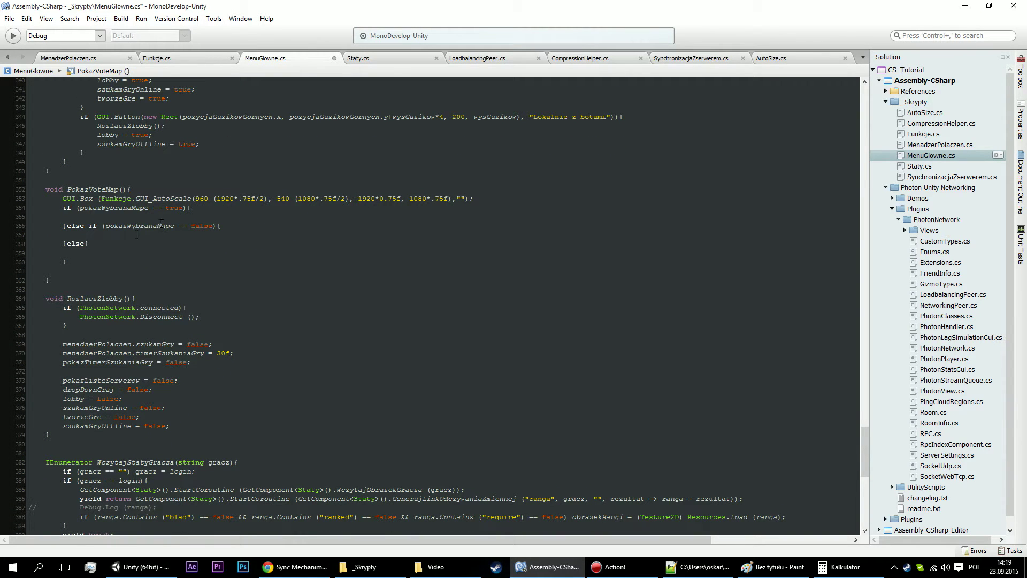
pyautogui.click(94, 227)
pyautogui.doubleClick(174, 208)
pyautogui.click(185, 252)
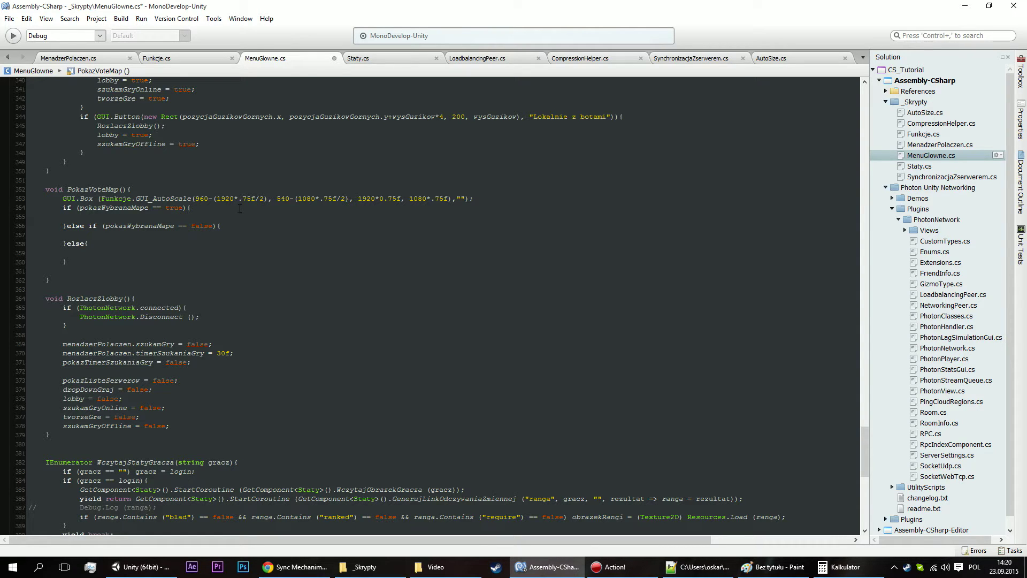
# Copy the winning-map GUI lines 360–362 from the old MenuGlowne.cs into the true branch.
pyautogui.click(773, 566)
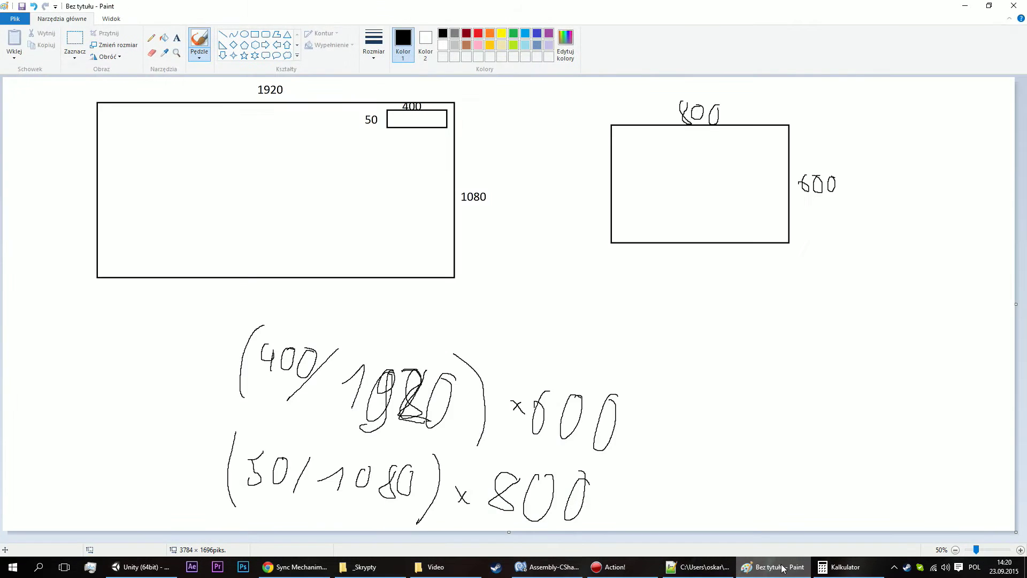
pyautogui.click(773, 566)
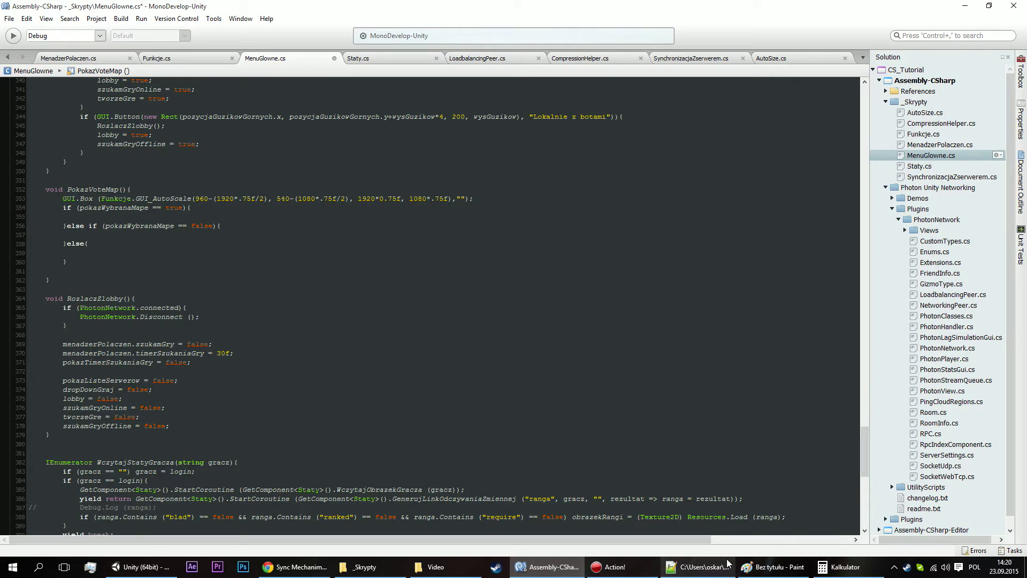
pyautogui.click(684, 571)
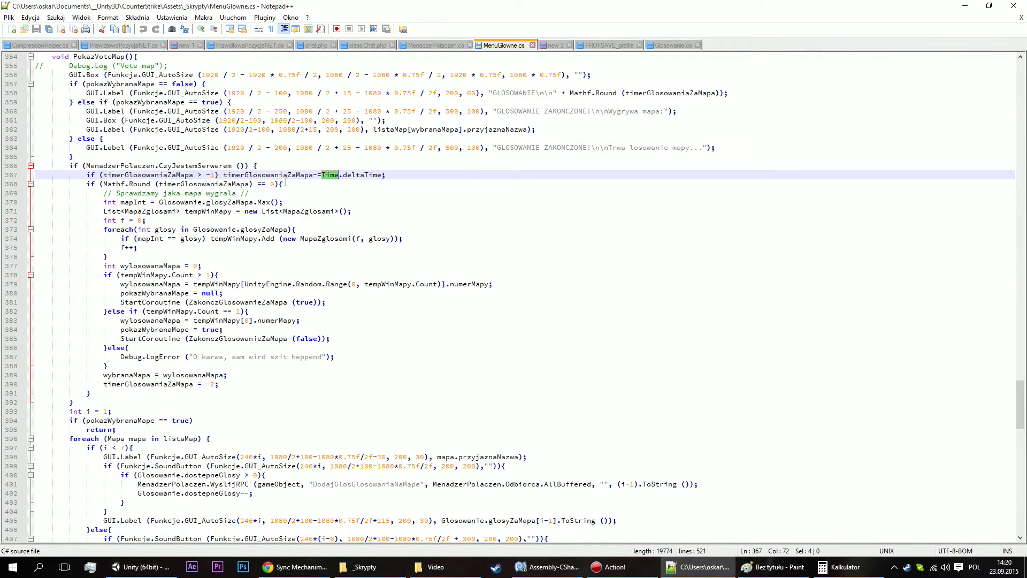
pyautogui.scroll(1, 284, 120)
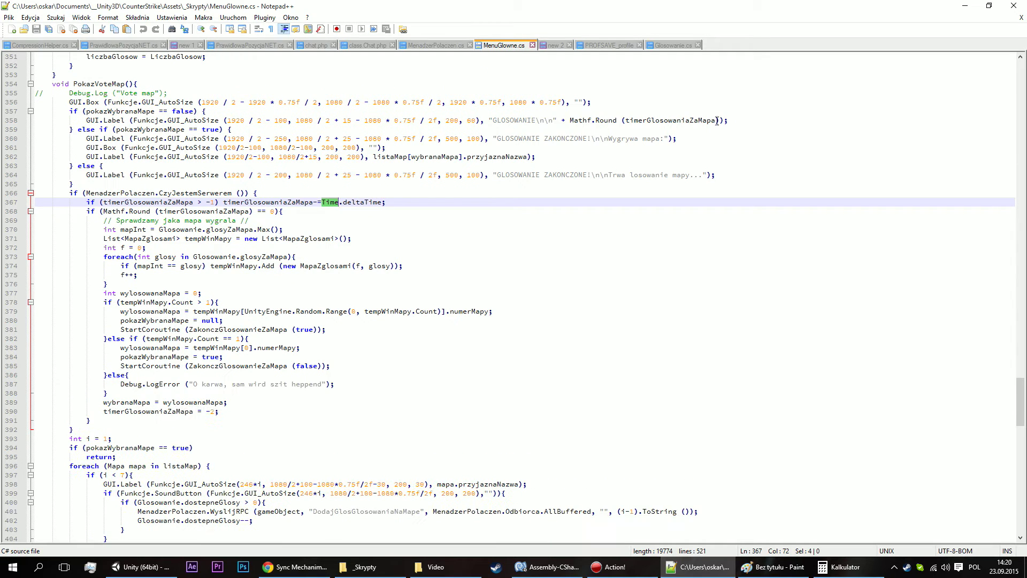
pyautogui.moveTo(729, 120); pyautogui.dragTo(80, 119)
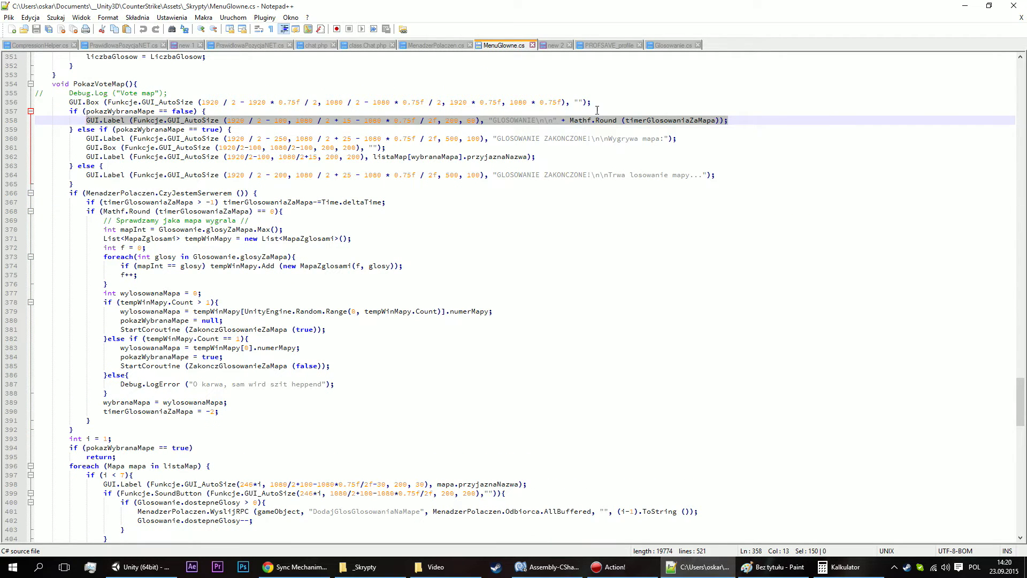
pyautogui.moveTo(694, 142); pyautogui.dragTo(85, 139)
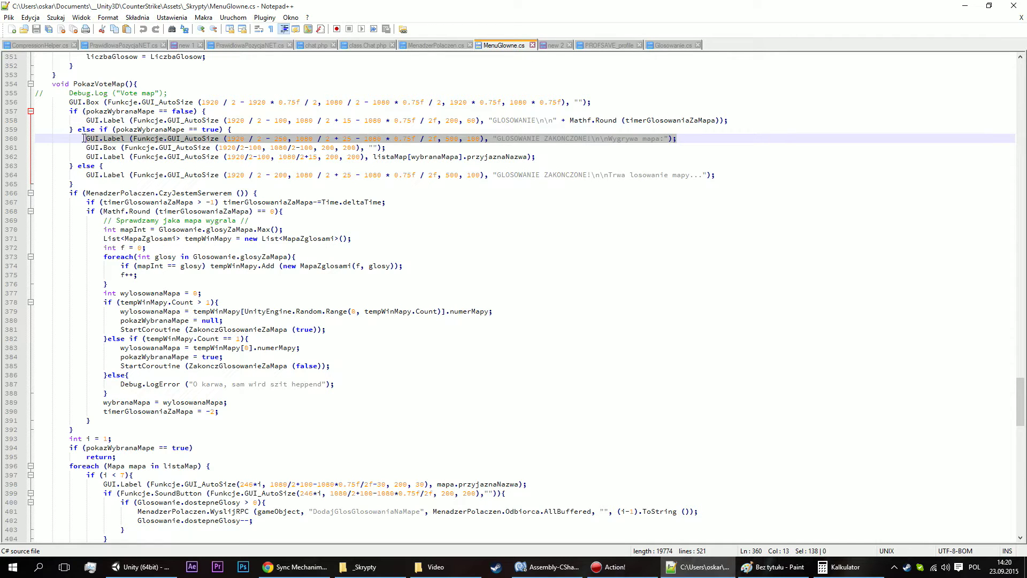
pyautogui.moveTo(537, 157); pyautogui.dragTo(34, 136)
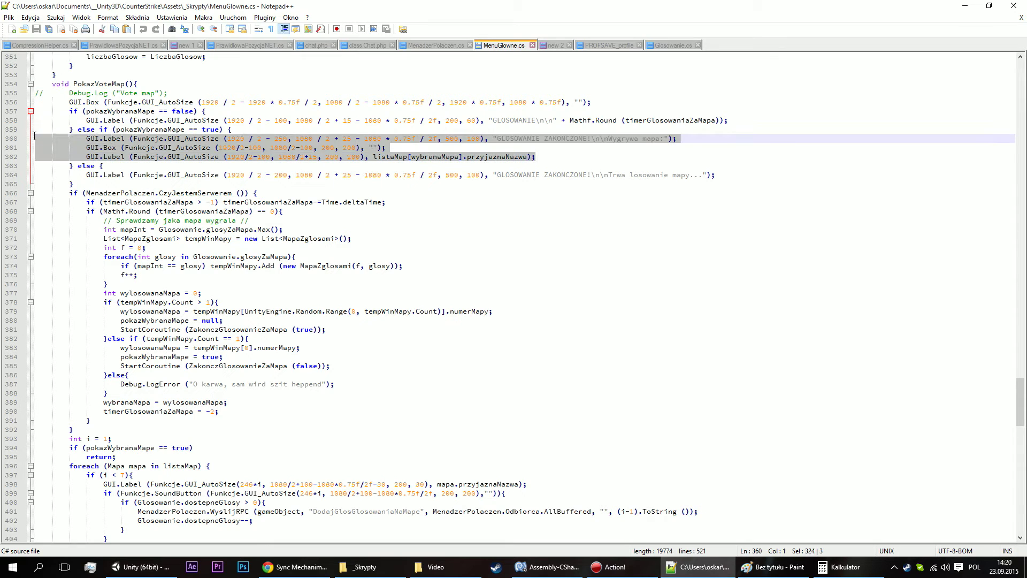
pyautogui.click(965, 5)
pyautogui.write('GUI.Label (Funkcje.GUI_AutoSize (1920 / 2 - 250, 1080 / 2 + 25 - 1080 * 0.75f / 2f, 500, 100), "GLOSOWANIE ZAKONCZONE!\\n\\nWygrywa mapa:"); GUI.Box (Funkcje.GUI_AutoSize (1920/2-100, 1080/2-100, 200, 200), ""); GUI.Label (Funkcje.GUI_AutoSize (1920/2-100, 1080/2+15, 200, 200), listaMap[wybranaMapa].przyjaznaNazwa);')
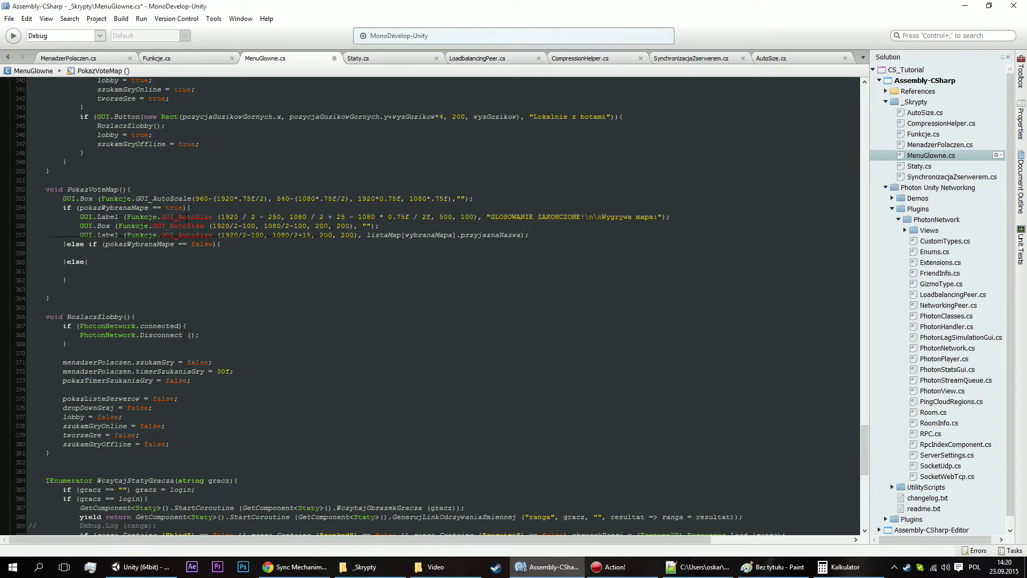
# Change GUI_AutoSize to GUI_AutoScale on the three winning-map label lines 355–357.
pyautogui.click(200, 217)
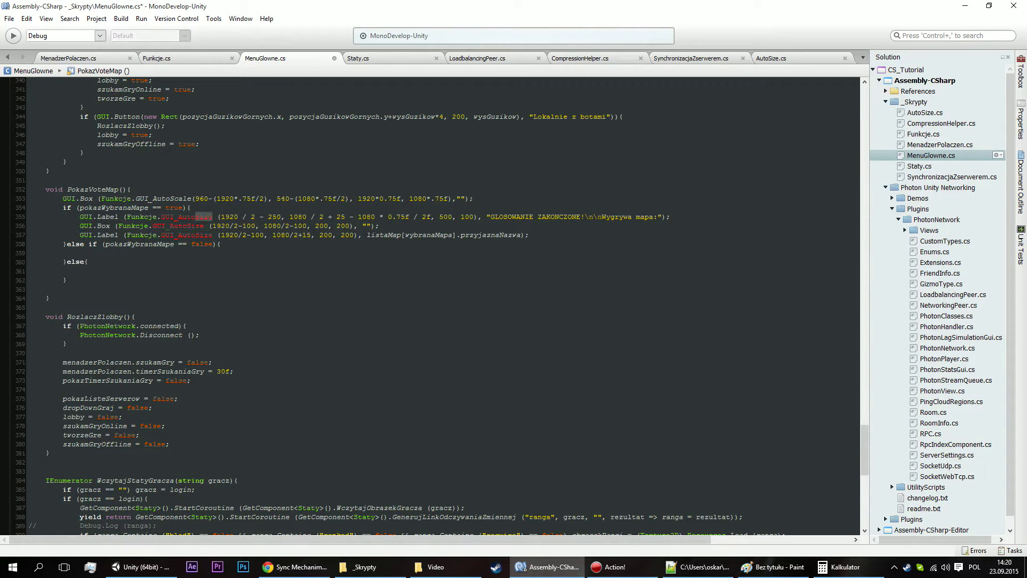
pyautogui.press('Delete')
pyautogui.press('Delete')
pyautogui.press('Delete')
pyautogui.write('cale')
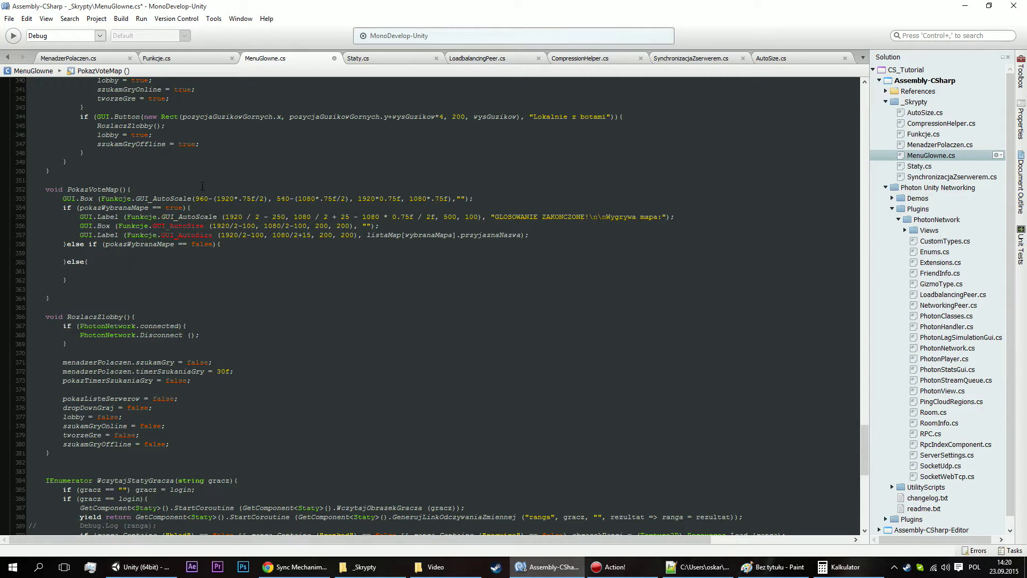
pyautogui.doubleClick(176, 226)
pyautogui.write('GUI_AutoScale')
pyautogui.doubleClick(176, 235)
pyautogui.write('GUI_AutoScale')
pyautogui.click(448, 224)
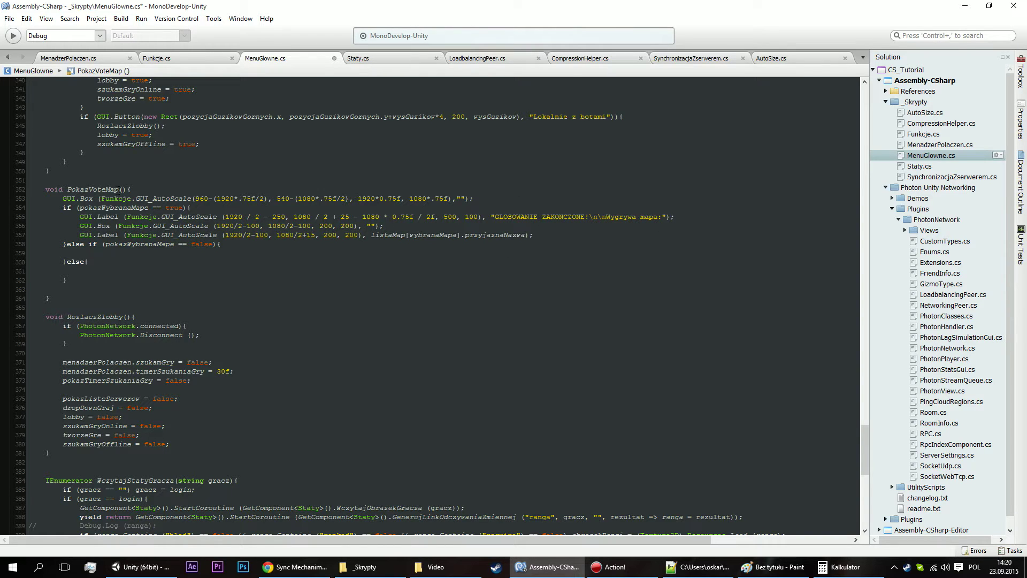
pyautogui.moveTo(79, 216); pyautogui.dragTo(618, 231)
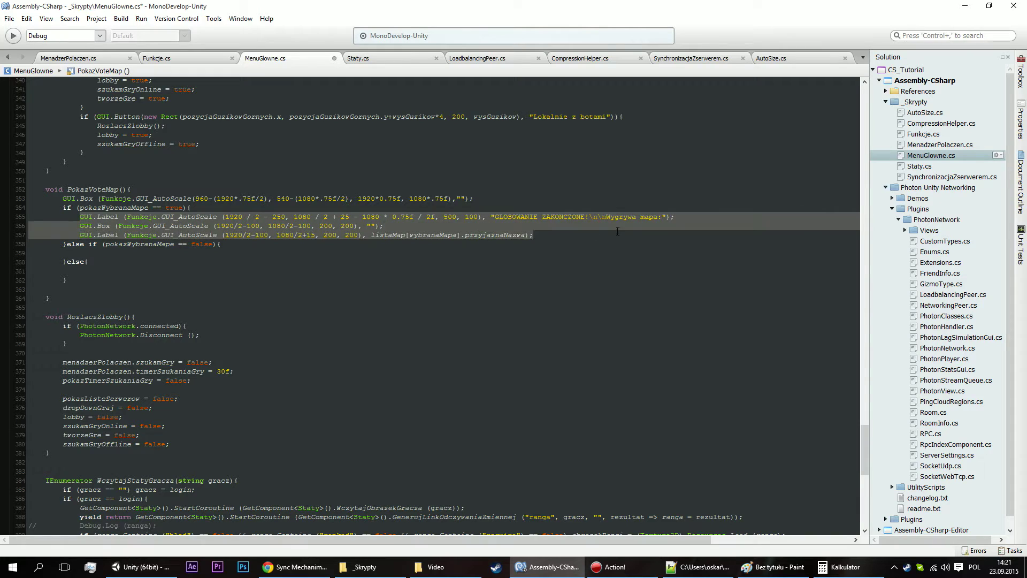
pyautogui.press('Down')
pyautogui.press('Down')
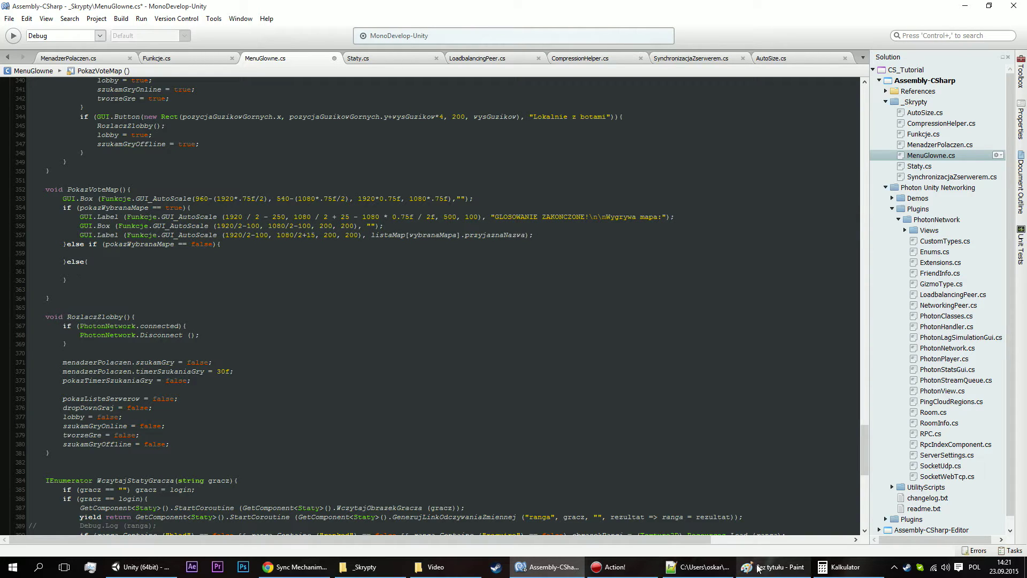
# Paste the GLOSOWANIE countdown label into the false branch, renaming its timer to timerGlosowaniaNaMape.
pyautogui.click(695, 567)
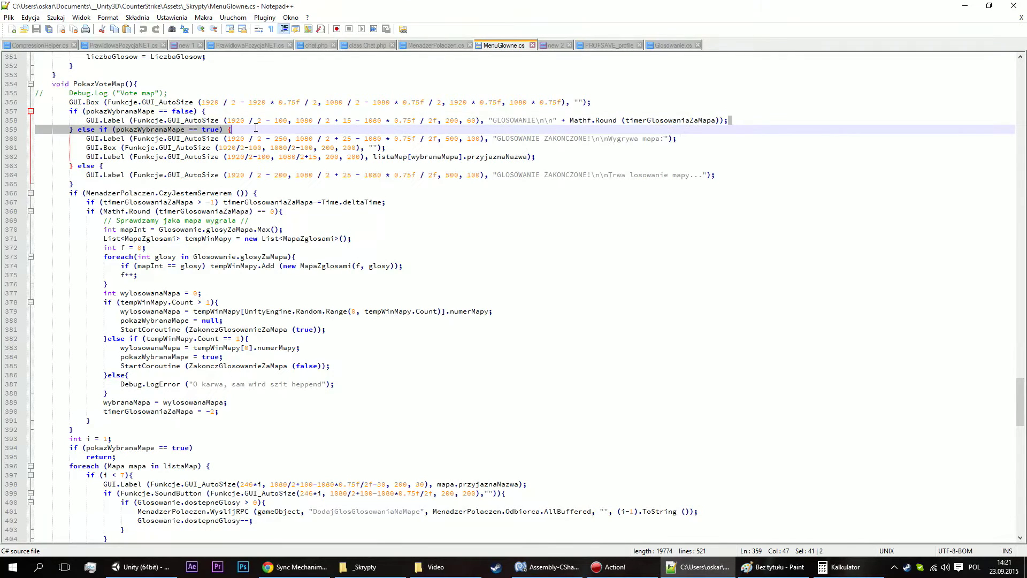
pyautogui.moveTo(740, 119); pyautogui.dragTo(87, 121)
pyautogui.hotkey('ctrl', 'c')
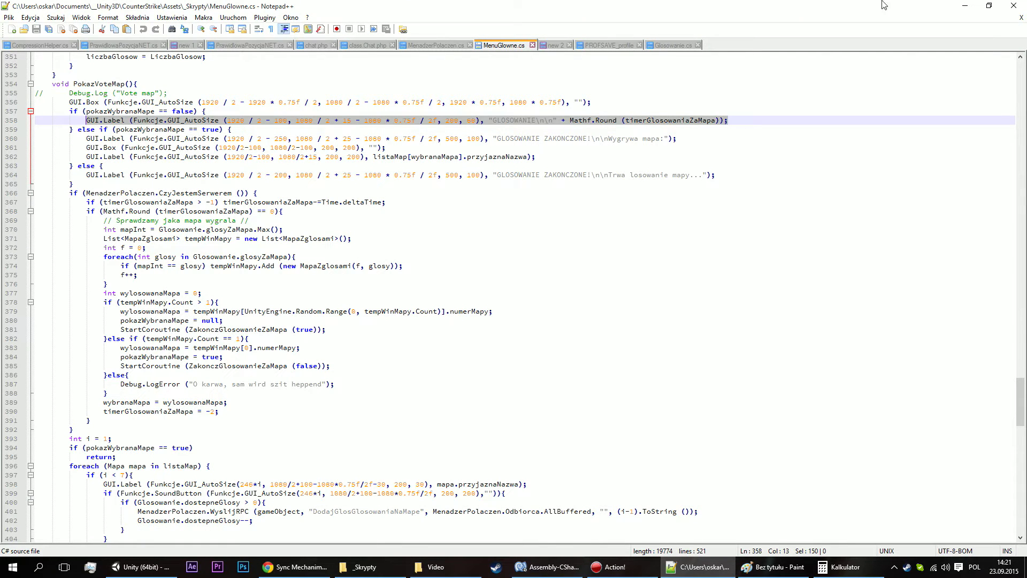
pyautogui.click(965, 6)
pyautogui.hotkey('ctrl', 'v')
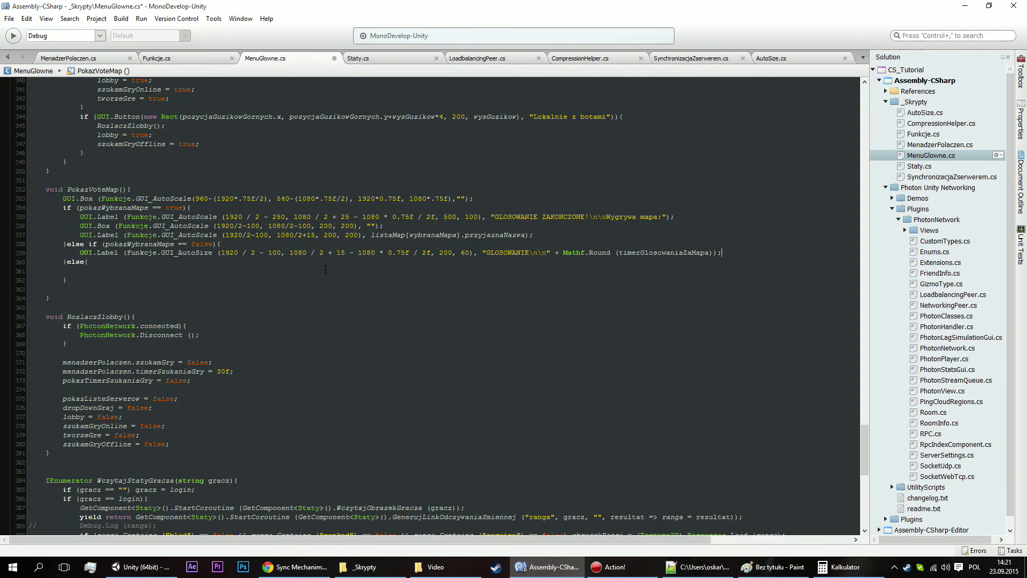
pyautogui.doubleClick(666, 255)
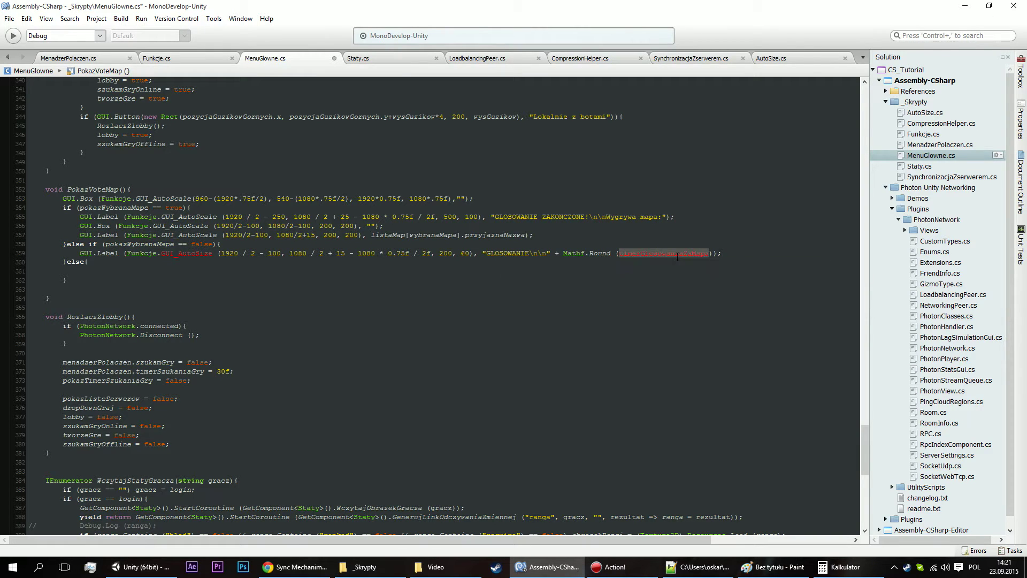
pyautogui.write('timer')
pyautogui.press('Return')
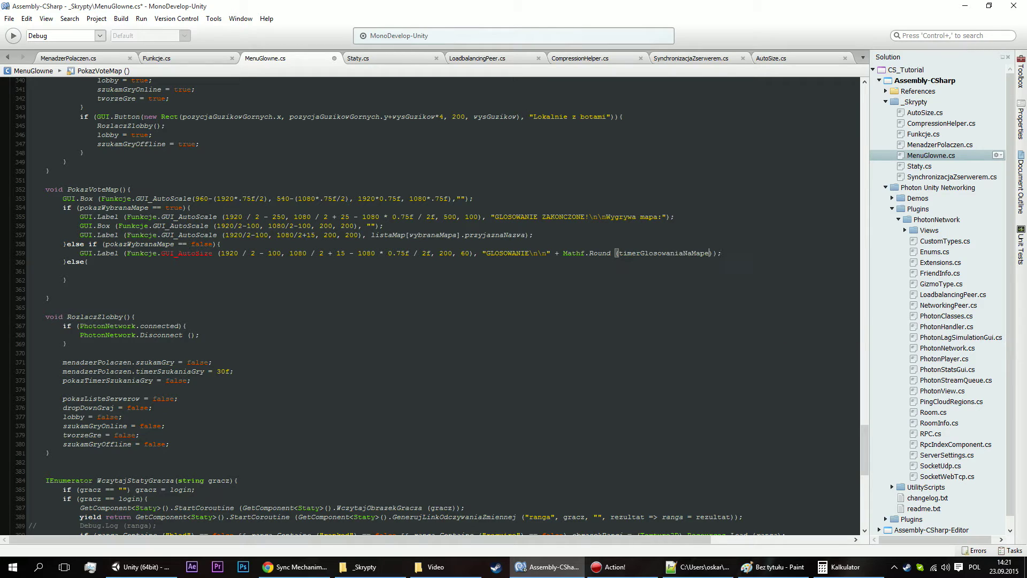
# Switch the pasted countdown label from GUI_AutoSize to GUI_AutoScale.
pyautogui.doubleClick(187, 253)
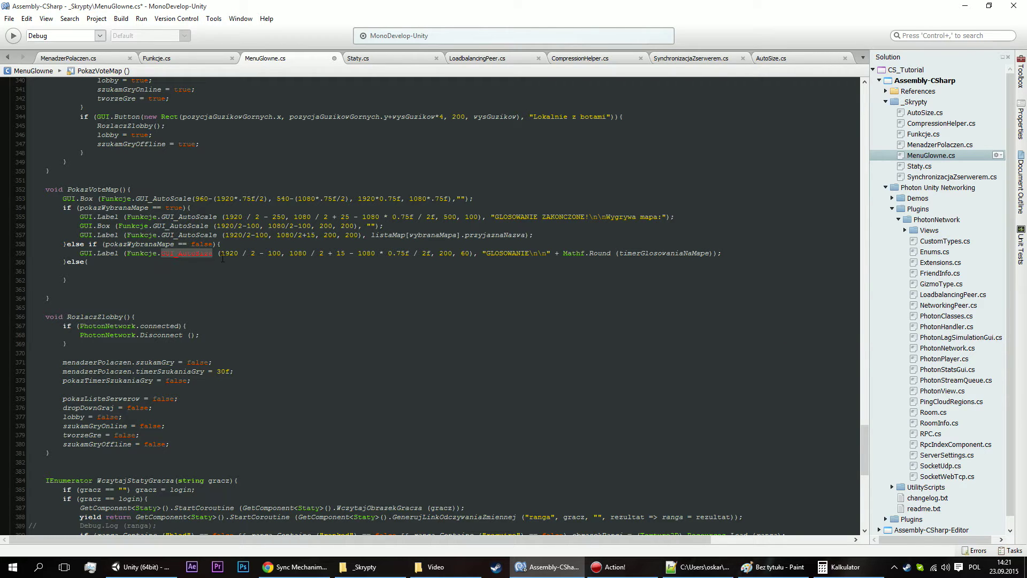
pyautogui.hotkey('ctrl', 'v')
pyautogui.hotkey('ctrl', 'z')
pyautogui.click(191, 253)
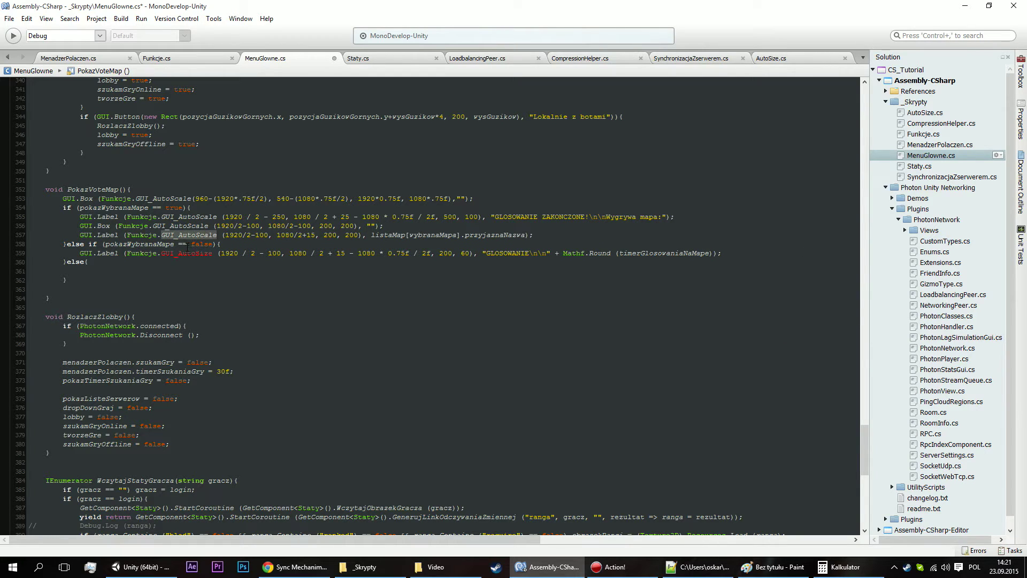
pyautogui.hotkey('ctrl', 'space')
pyautogui.press('Return')
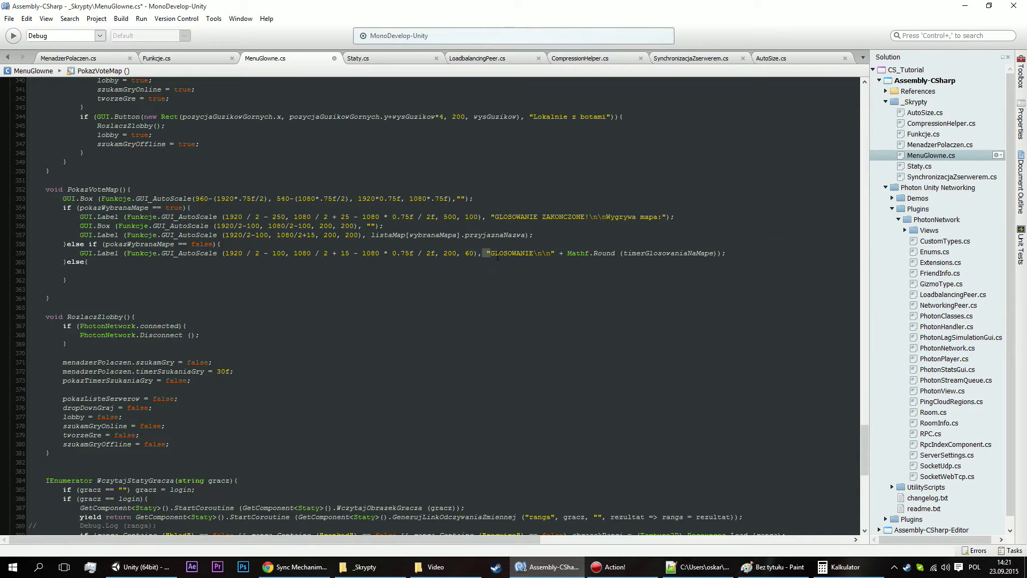
pyautogui.moveTo(489, 253); pyautogui.dragTo(716, 262)
pyautogui.click(716, 264)
pyautogui.click(252, 273)
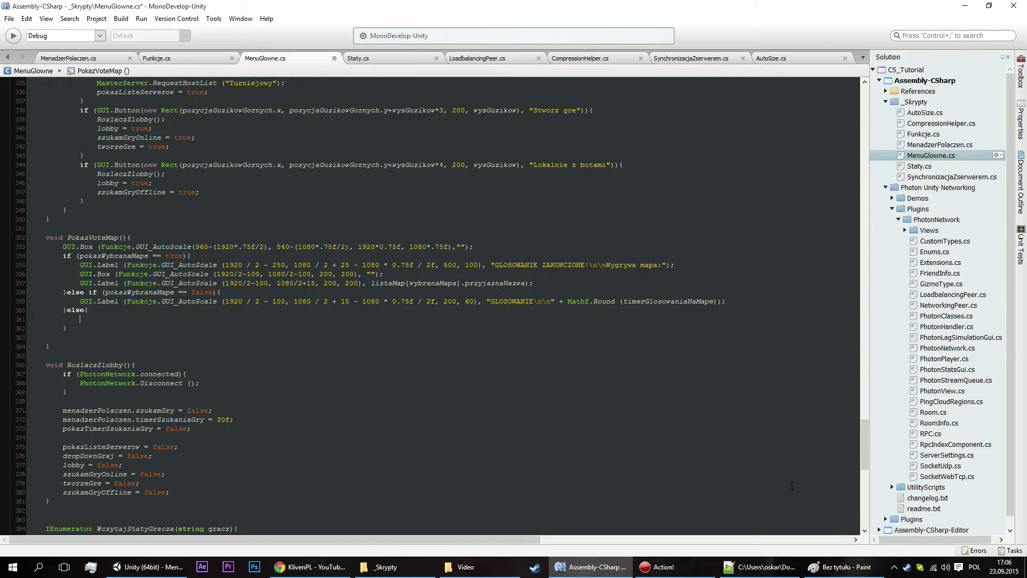
# Paste the 'Trwa losowanie mapy' label from Notepad++ into the else block, using GUI_AutoScale.
pyautogui.click(765, 566)
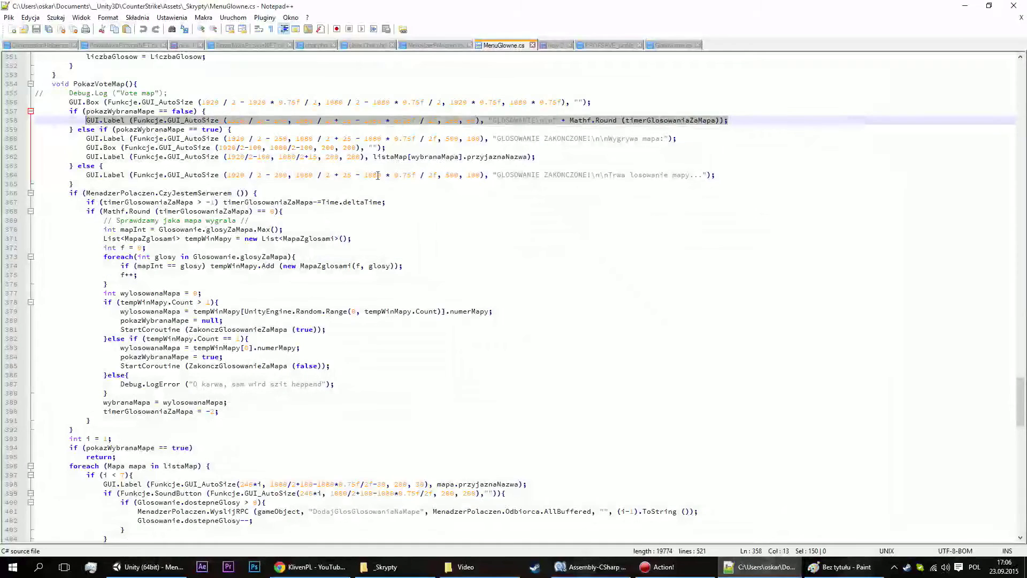
pyautogui.moveTo(716, 175); pyautogui.dragTo(86, 175)
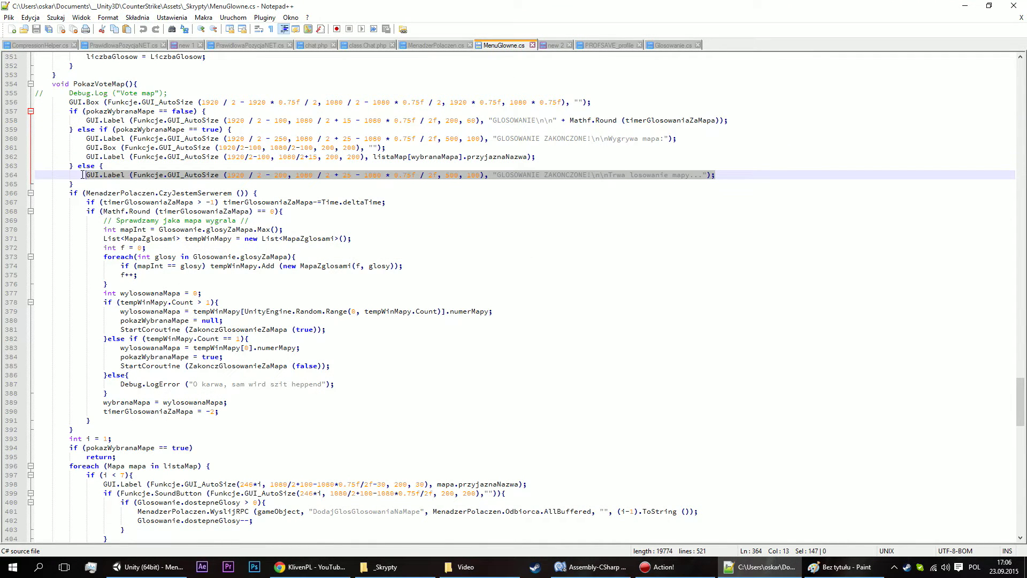
pyautogui.click(953, 5)
pyautogui.write('GUI.Label (Funkcje.GUI_AutoSize (1920 / 2 - 200, 1080 / 2 + 25 - 1080 * 0.75f / 2f, 500, 100), "GLOSOWANIE ZAKONCZONE!\\n\\nTrwa losowanie mapy...");')
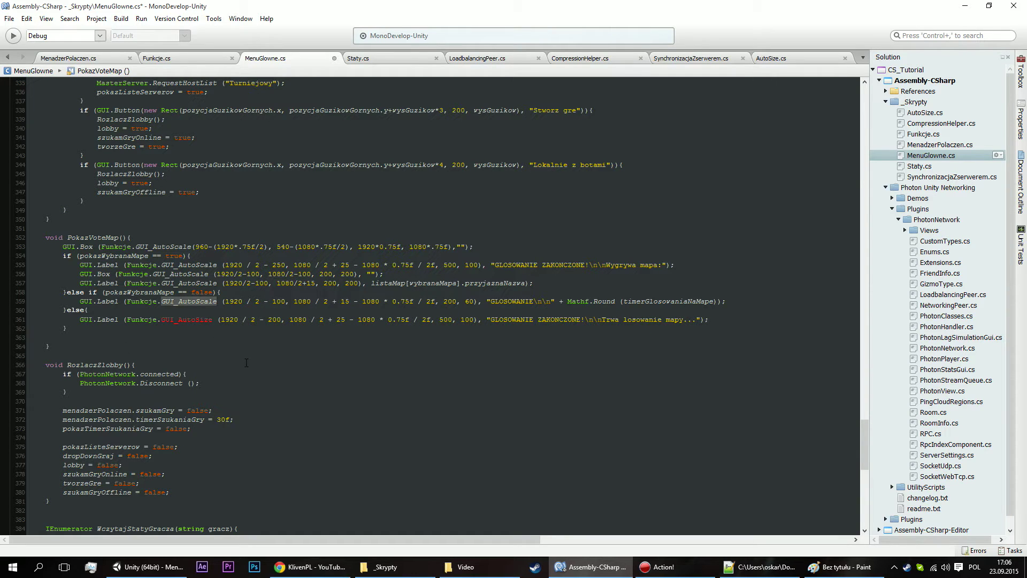
pyautogui.click(199, 319)
pyautogui.press('Delete')
pyautogui.press('Delete')
pyautogui.press('Delete')
pyautogui.write('cale')
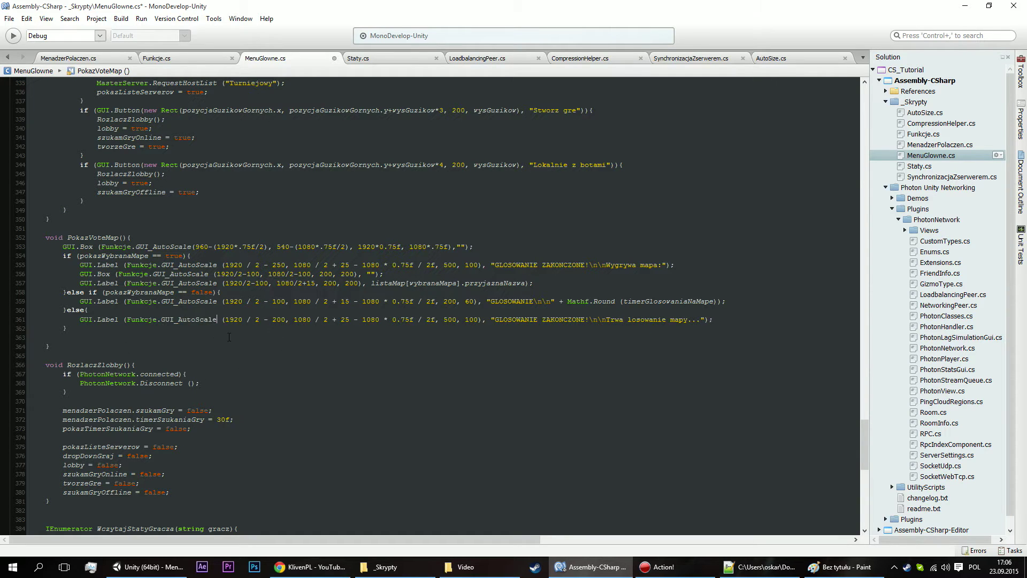
pyautogui.press('Down')
pyautogui.click(370, 331)
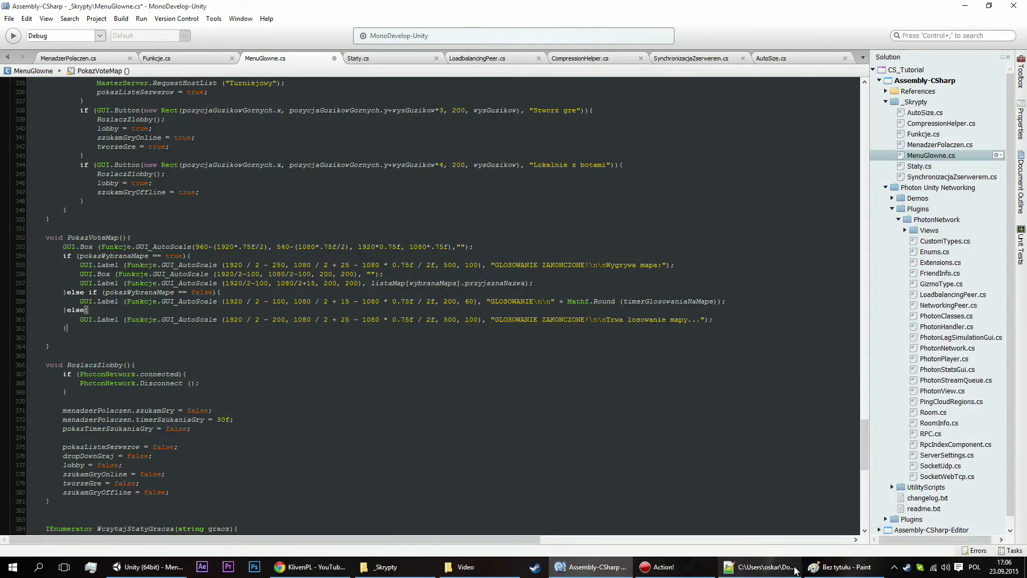
pyautogui.click(795, 571)
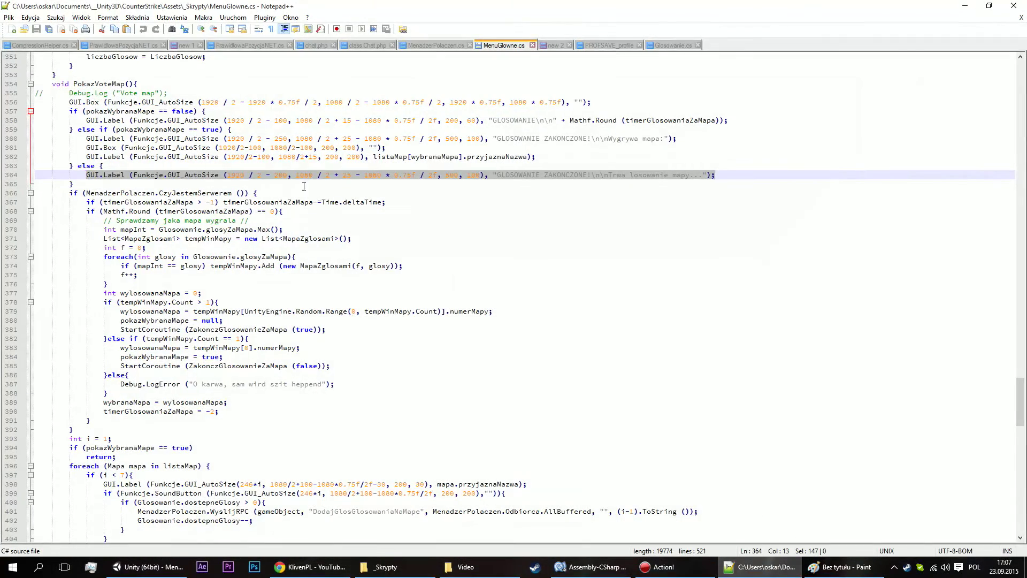
pyautogui.moveTo(62, 191); pyautogui.dragTo(464, 283)
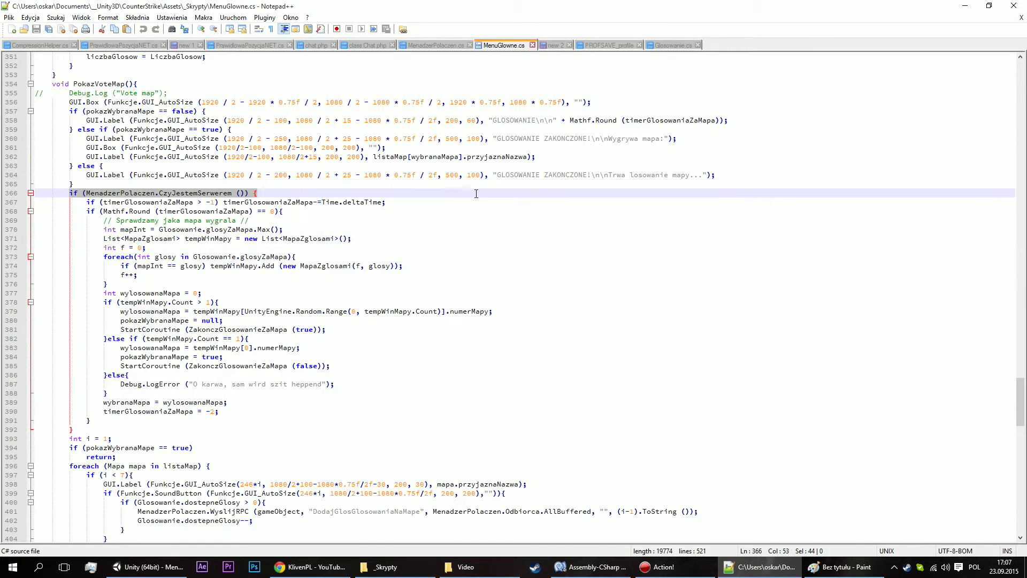
pyautogui.moveTo(463, 266)
pyautogui.mouseDown()
pyautogui.moveTo(505, 205)
pyautogui.moveTo(530, 338)
pyautogui.moveTo(536, 452)
pyautogui.moveTo(622, 450)
pyautogui.mouseUp()
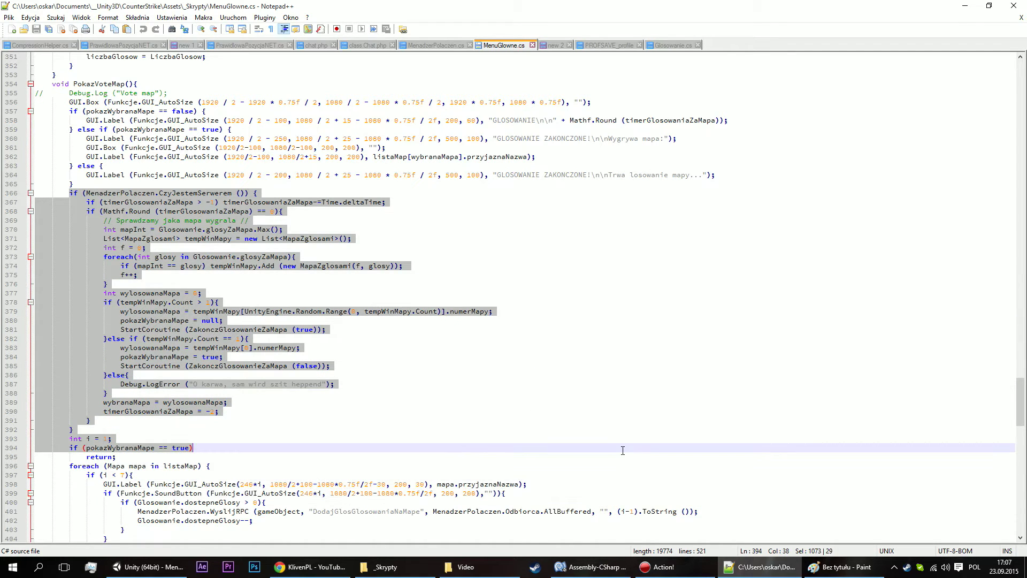
pyautogui.scroll(-2, 622, 450)
pyautogui.scroll(-6, 622, 449)
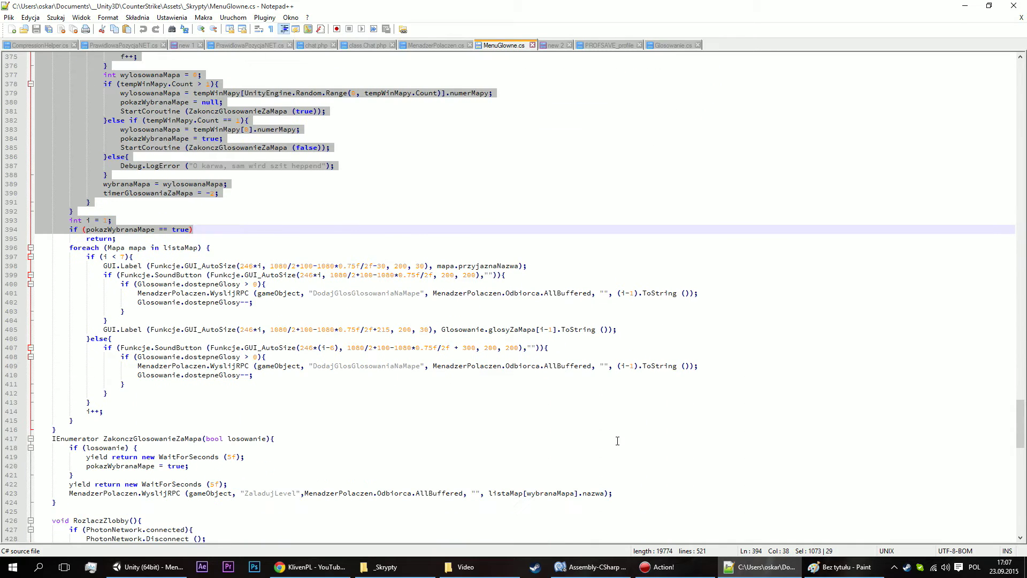
pyautogui.click(968, 8)
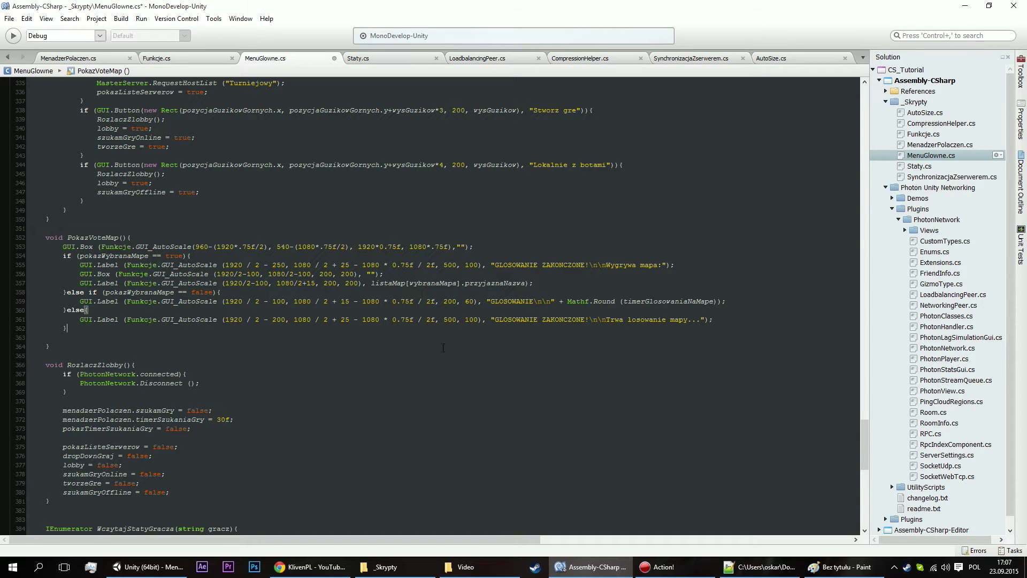
# Add an empty if (MenadzerPolaczen.CzyJestemSerwerem()) block after the else branch.
pyautogui.press('Return')
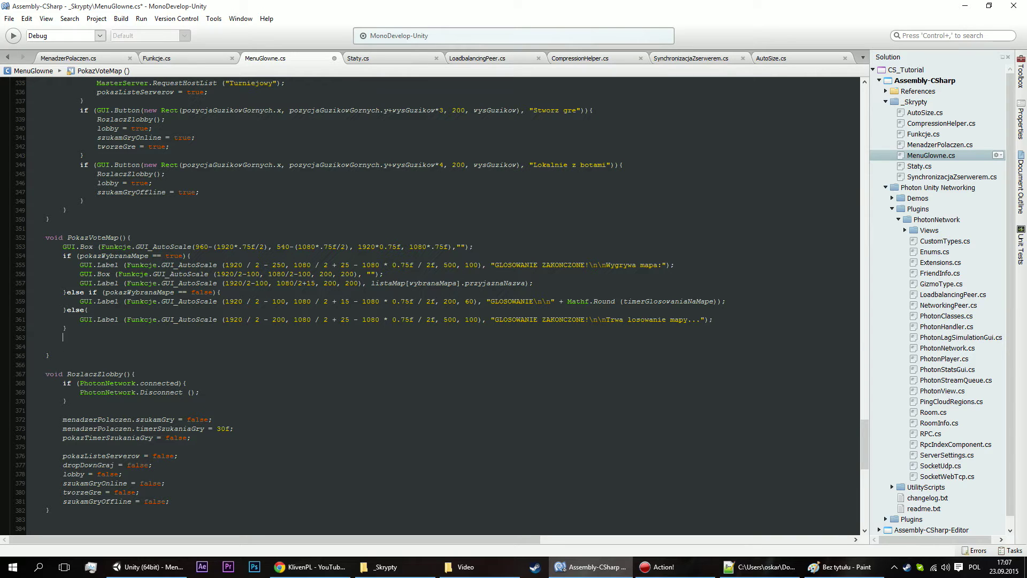
pyautogui.write('i')
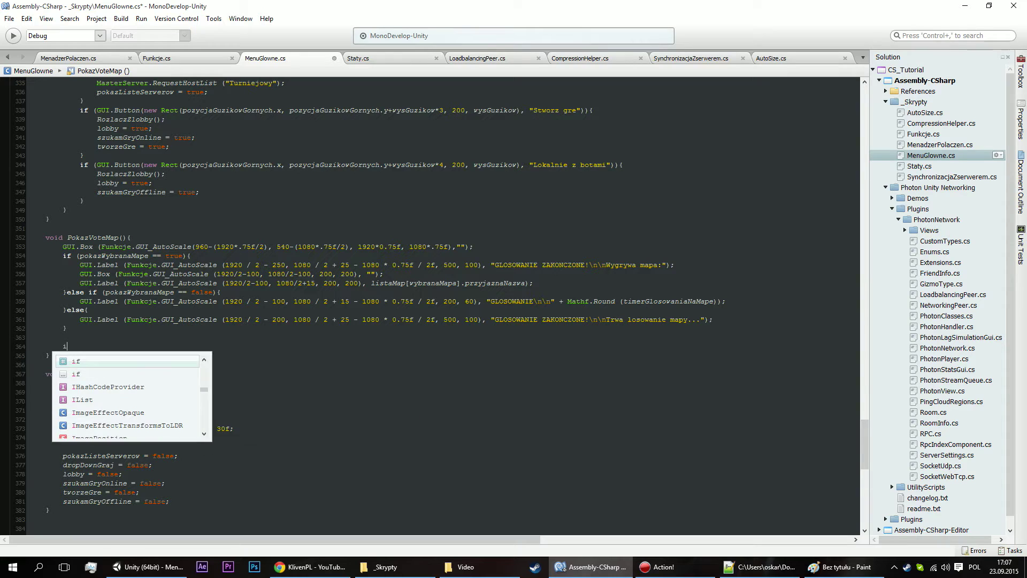
pyautogui.write('f(me')
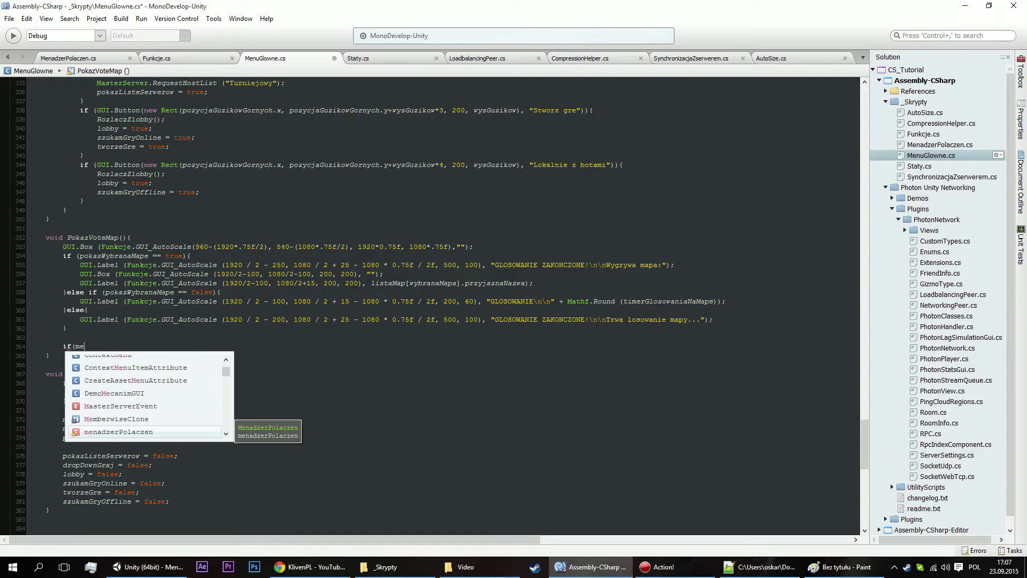
pyautogui.press('Return')
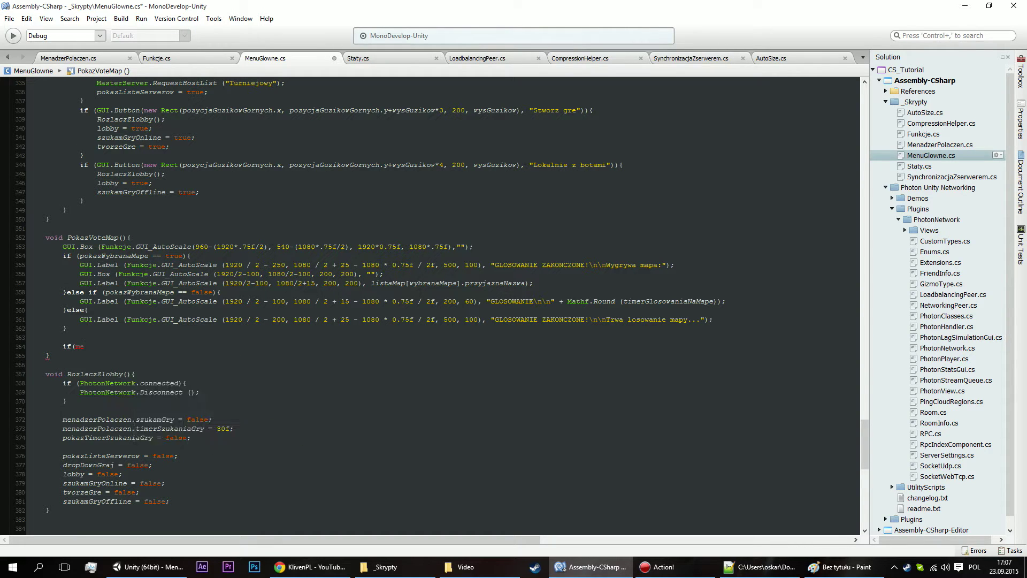
pyautogui.write('.c')
pyautogui.press('Escape')
pyautogui.press('BackSpace')
pyautogui.write('M')
pyautogui.hotkey('ctrl', 'space')
pyautogui.press('Return')
pyautogui.write('()){')
pyautogui.press('Return')
pyautogui.press('Return')
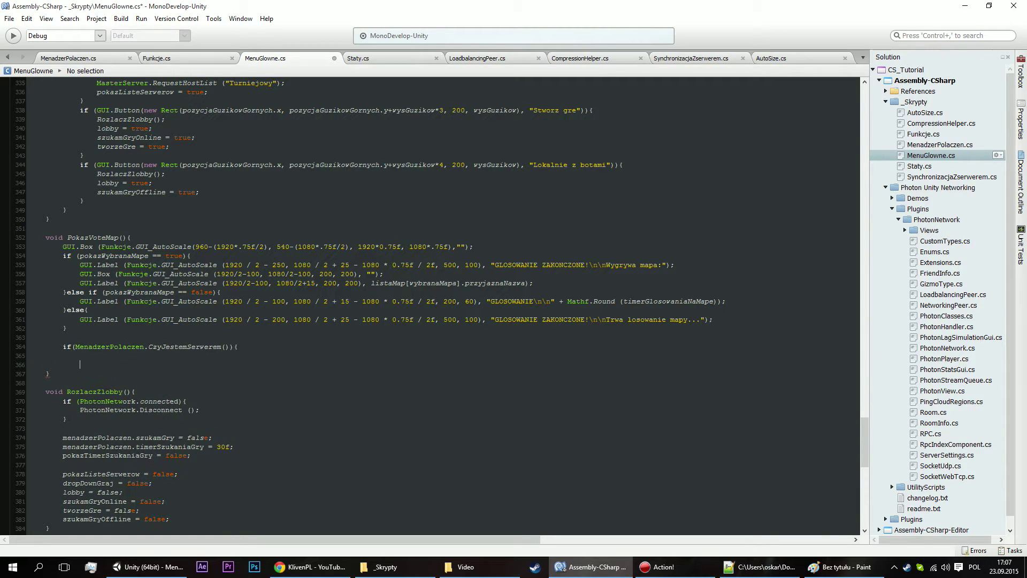
pyautogui.write('}')
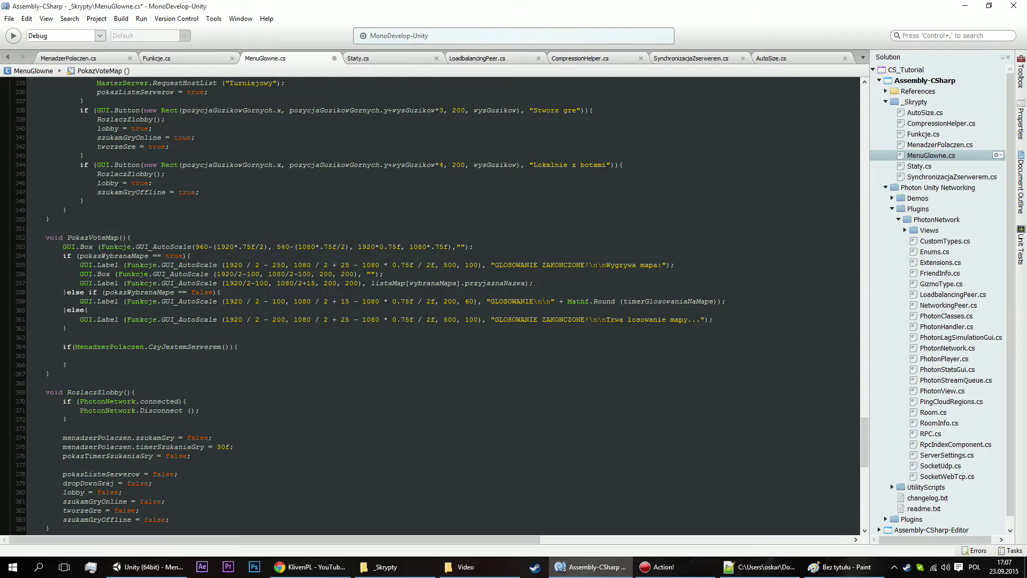
pyautogui.press('Up')
pyautogui.press('Return')
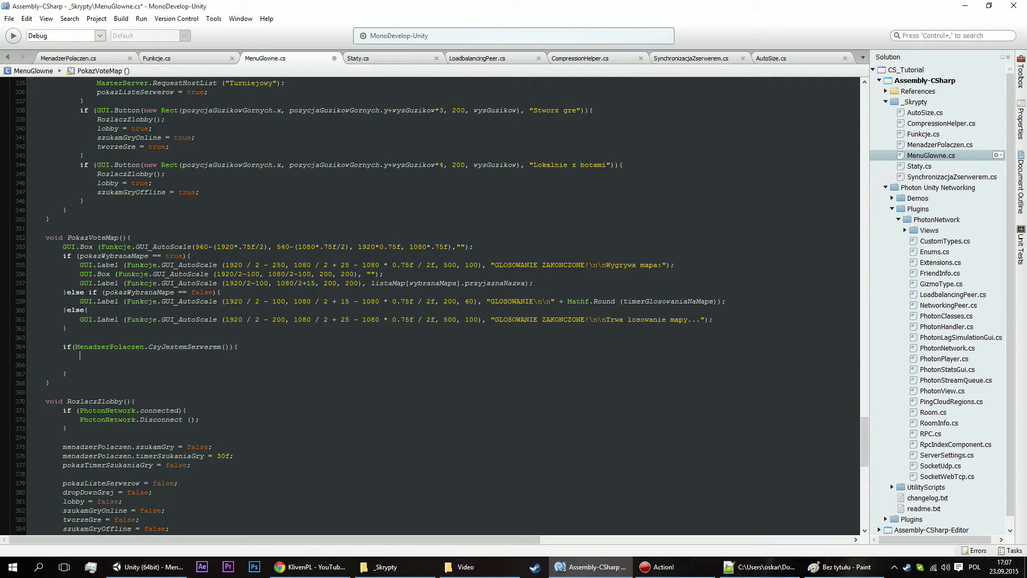
# Inside it, add 'if (timerGlosowaniaNaMape < -1f) timerGlosowaniaNaMape -= Time.deltaTime;' and begin another timer if.
pyautogui.write('if (timerGlosowaniaNaMape')
pyautogui.write(' <')
pyautogui.write(' -1f')
pyautogui.write(') timer')
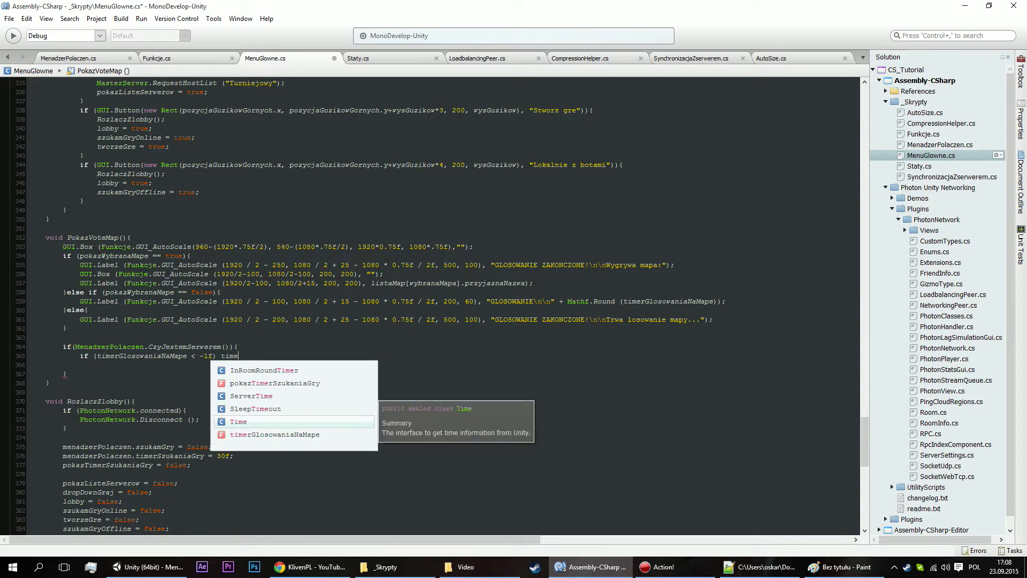
pyautogui.press('Return')
pyautogui.write('-')
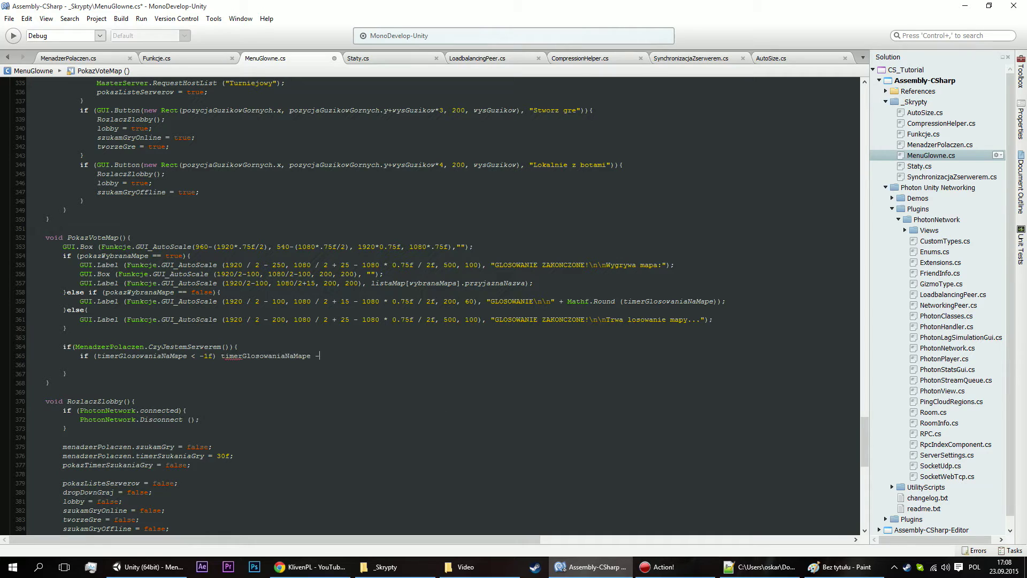
pyautogui.write('= time.delta')
pyautogui.write('Time;')
pyautogui.press('Return')
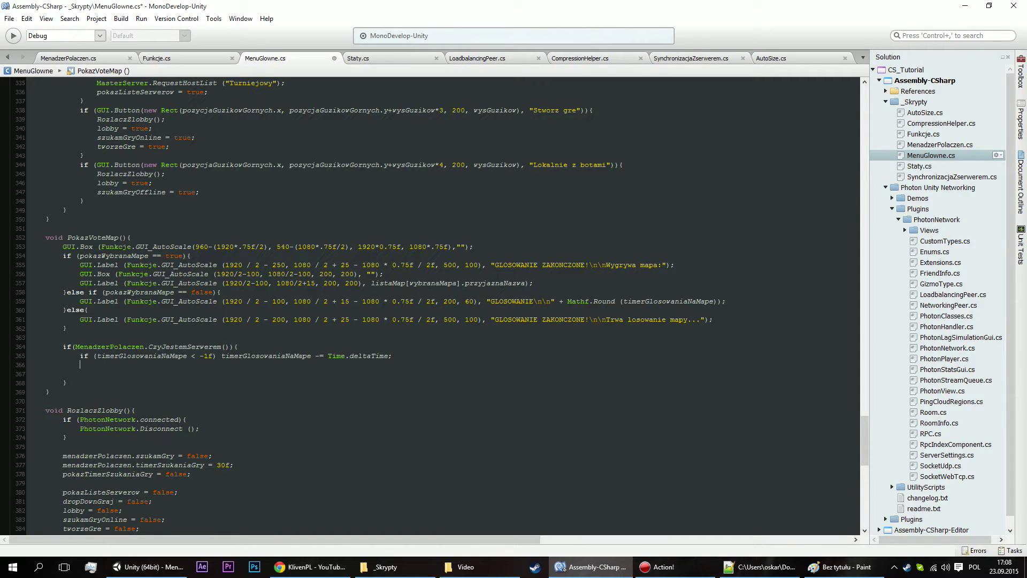
pyautogui.write('if ')
pyautogui.write('timerGlosowaniaNaMape')
# Complete the condition as if (Mathf.Round(timerGlosowaniaNaMape) == 0) with an empty block.
pyautogui.click(97, 365)
pyautogui.write('mat')
pyautogui.write('hf')
pyautogui.click(101, 364)
pyautogui.press('BackSpace')
pyautogui.write('Math')
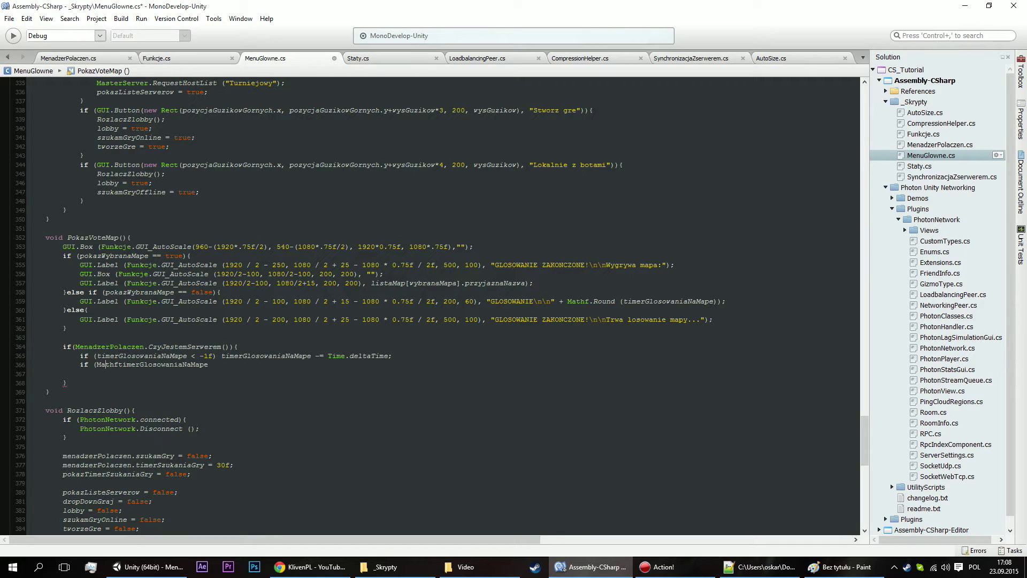
pyautogui.write('f.Ro')
pyautogui.press('Return')
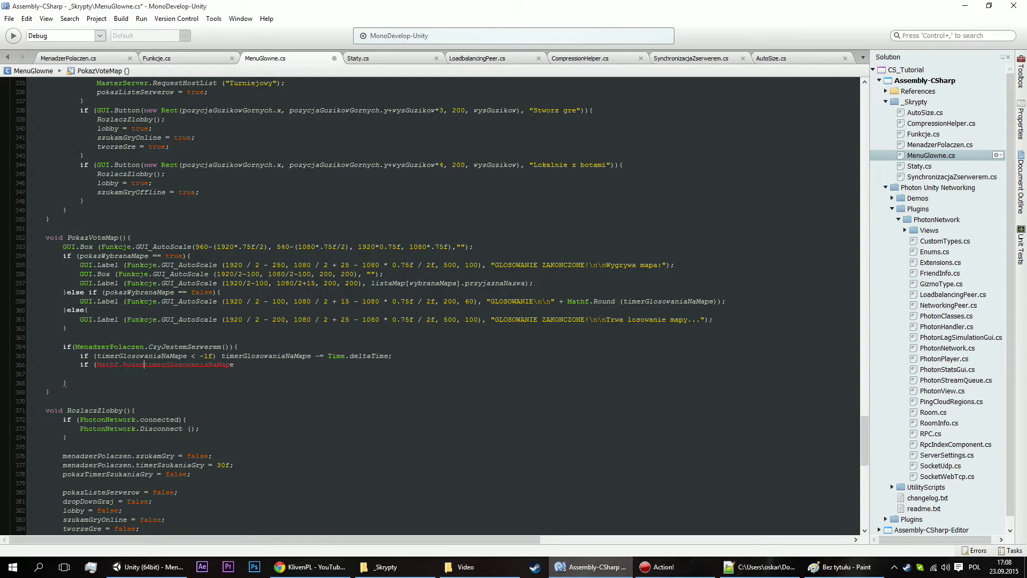
pyautogui.write('(')
pyautogui.write(')')
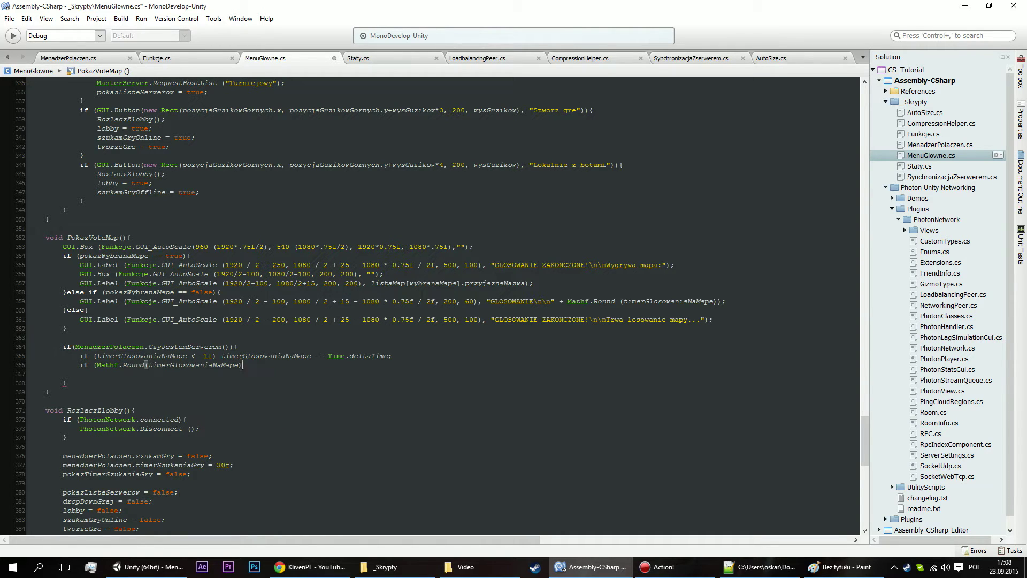
pyautogui.write(' == 0)')
pyautogui.write('{')
pyautogui.press('Return')
pyautogui.press('Return')
pyautogui.write('}')
pyautogui.press('Left')
pyautogui.press('Return')
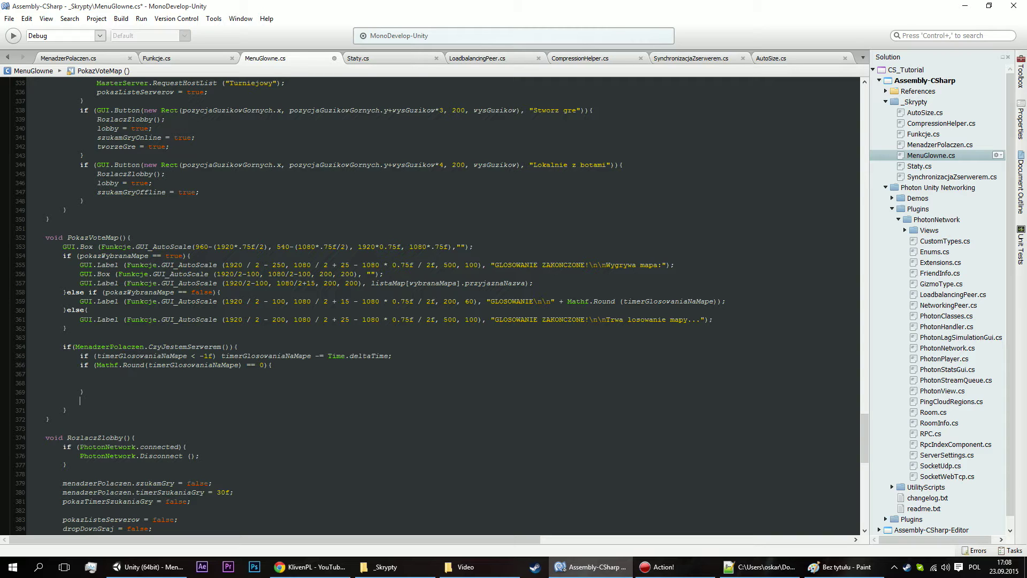
pyautogui.press('BackSpace')
pyautogui.press('Up')
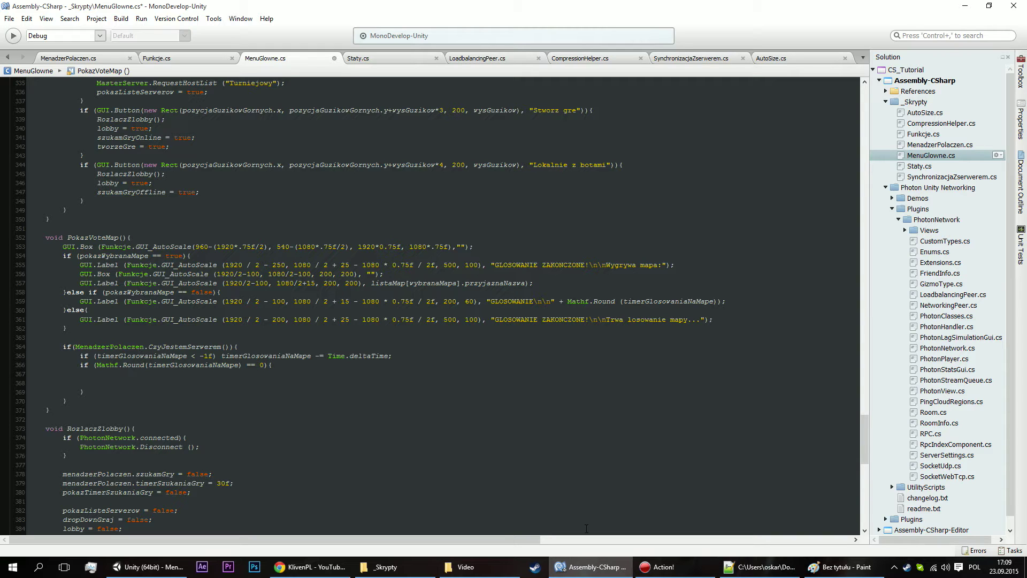
# Check the old MenuGlowne.cs in Notepad++ for reference, then bring up the Unity editor.
pyautogui.click(759, 566)
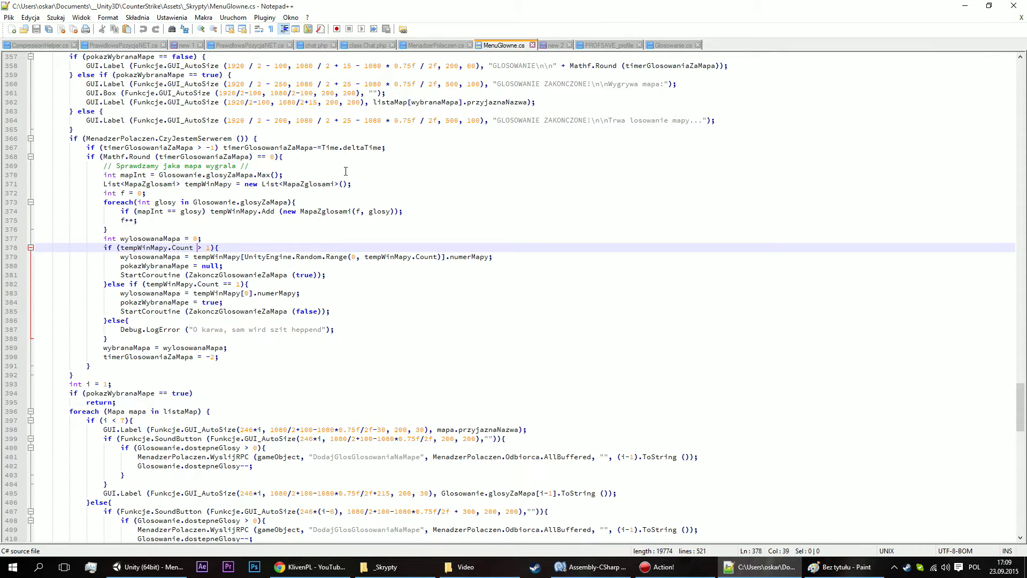
pyautogui.click(965, 5)
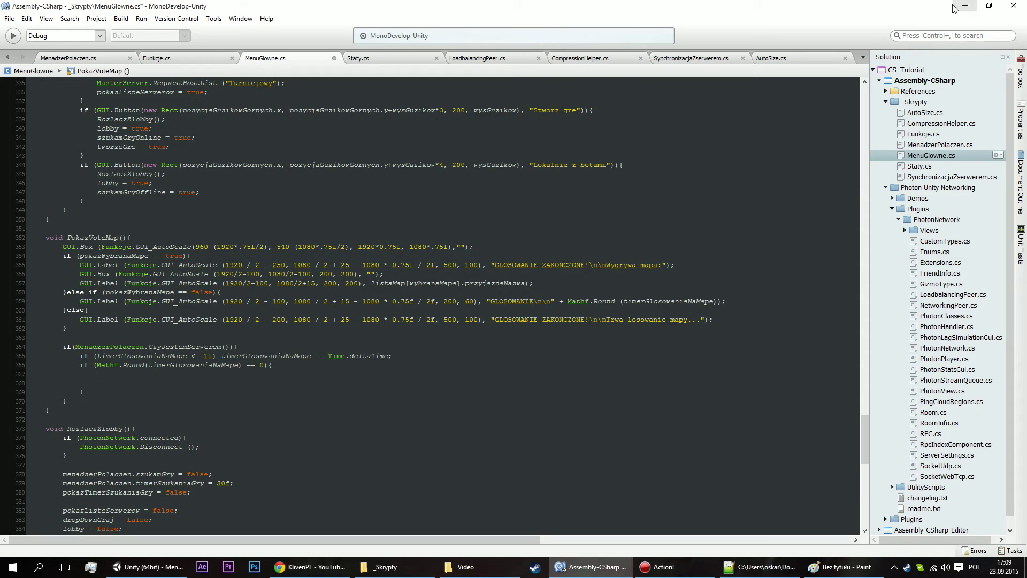
pyautogui.click(259, 365)
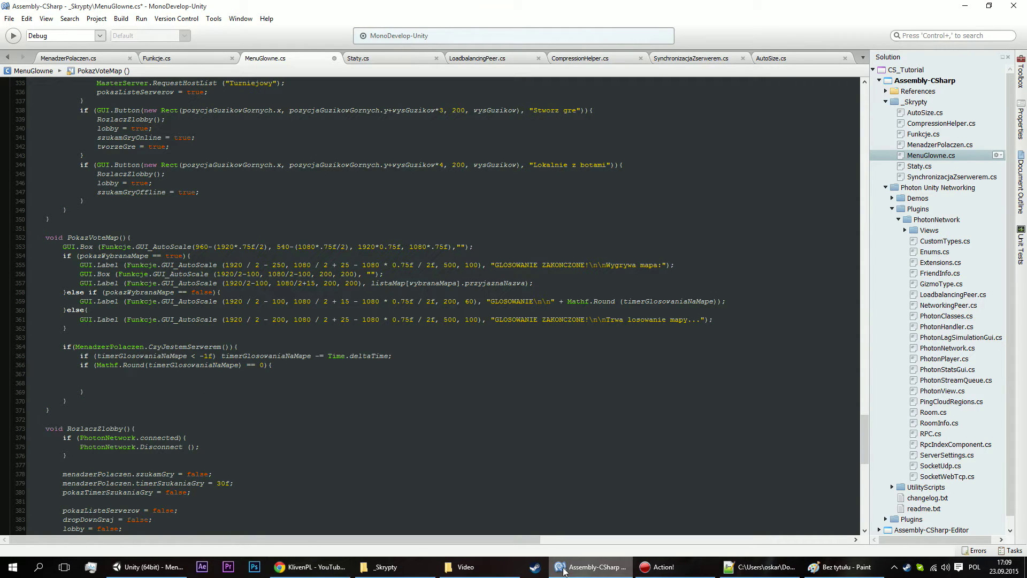
pyautogui.click(965, 6)
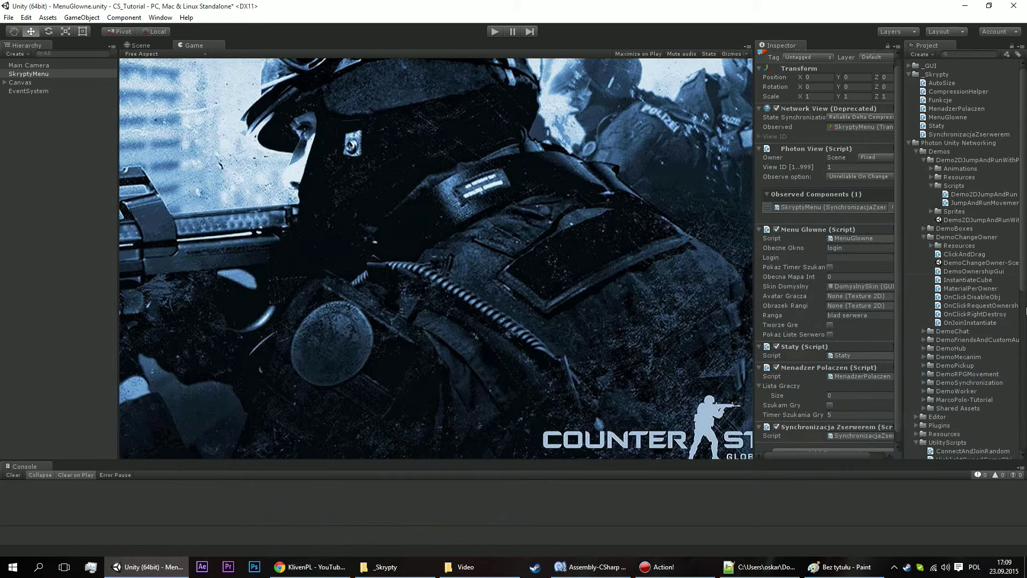
# Create C# script 'Glosowanie' in _Skrypty and drag it onto SkryptyMenu, retrying after the add-script error.
pyautogui.click(908, 143)
pyautogui.rightClick(929, 72)
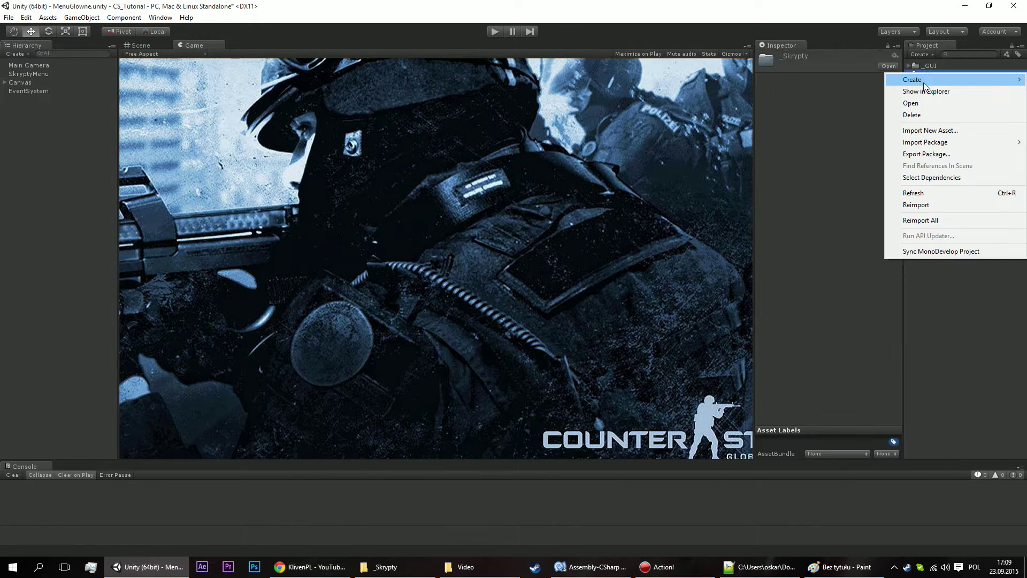
pyautogui.moveTo(912, 79)
pyautogui.click(819, 95)
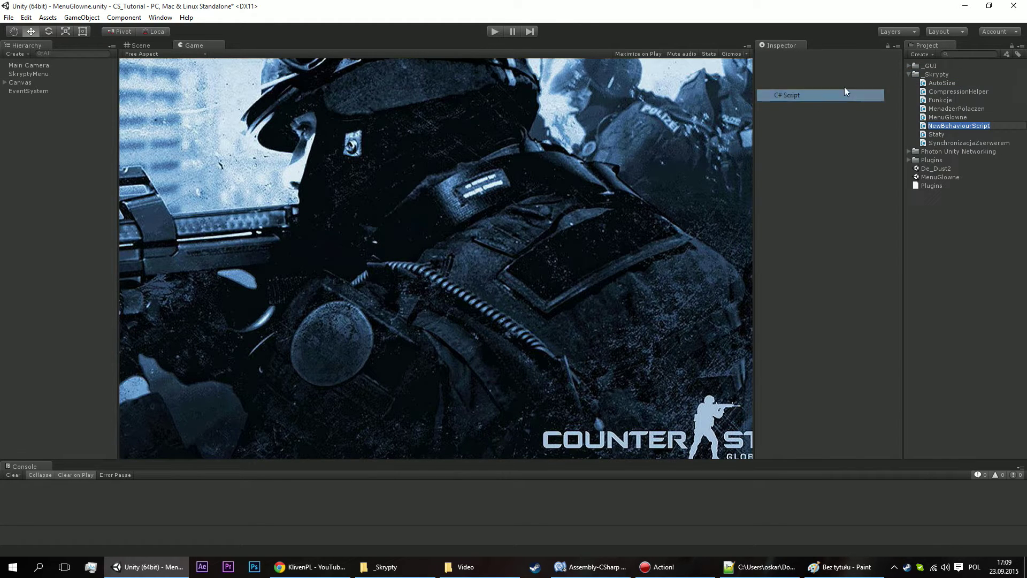
pyautogui.write('Glosowanie')
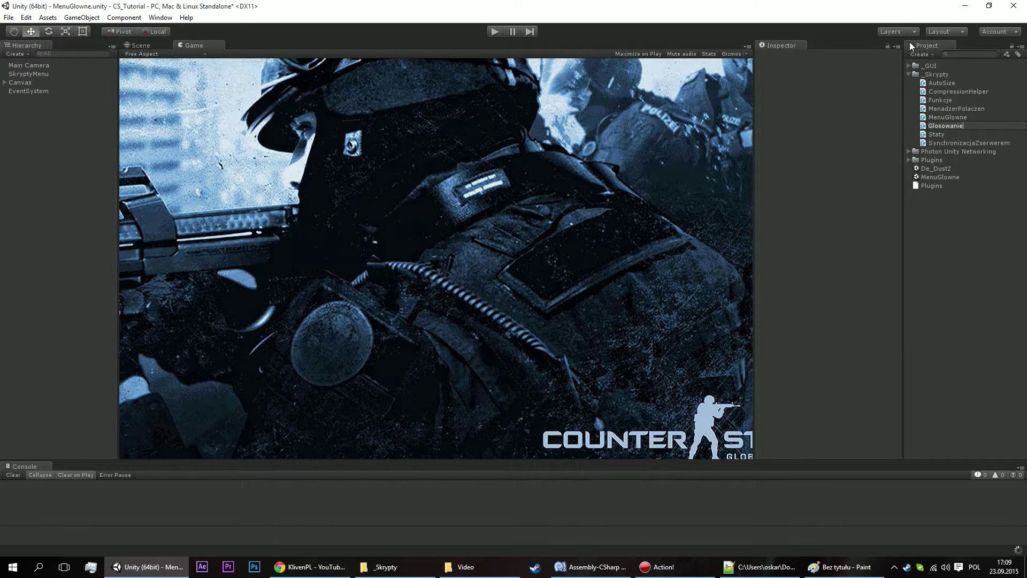
pyautogui.moveTo(863, 102); pyautogui.dragTo(41, 77)
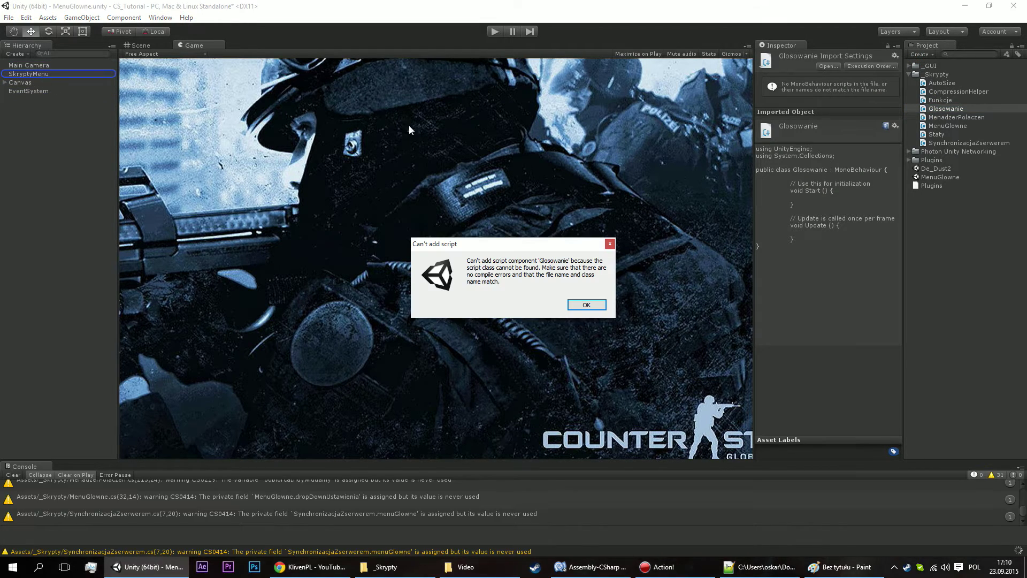
pyautogui.click(586, 305)
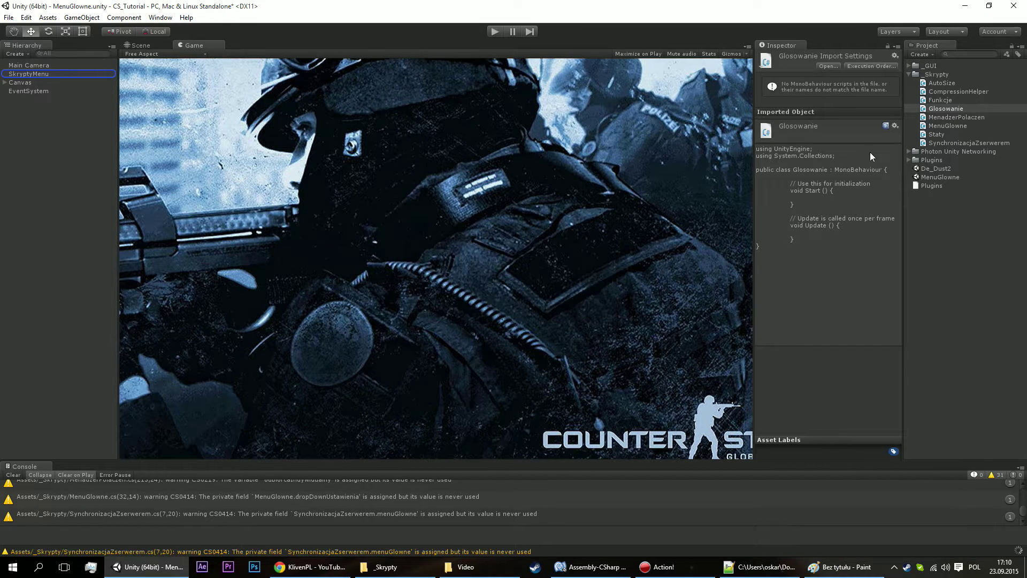
pyautogui.click(938, 109)
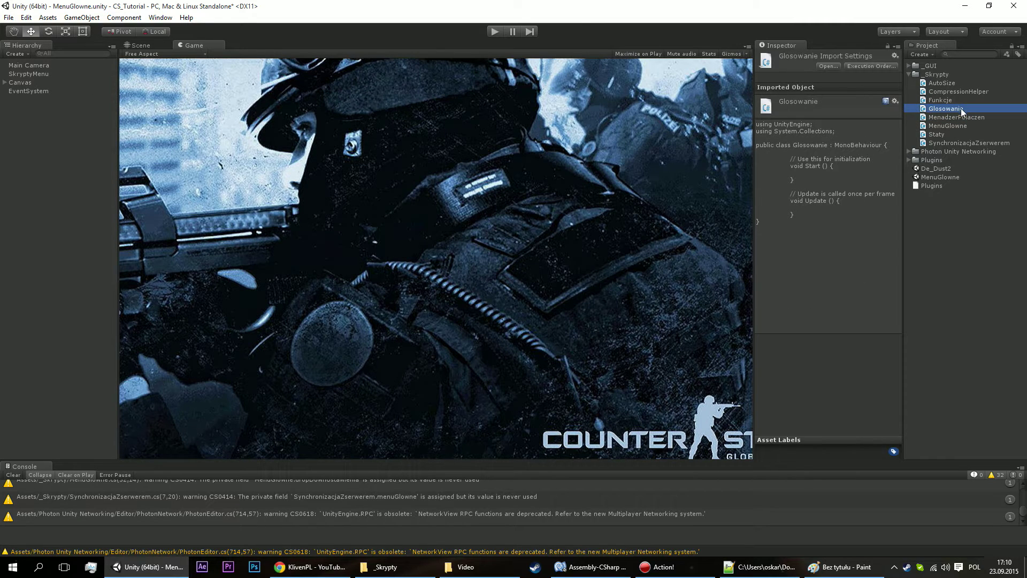
pyautogui.moveTo(958, 108); pyautogui.dragTo(51, 77)
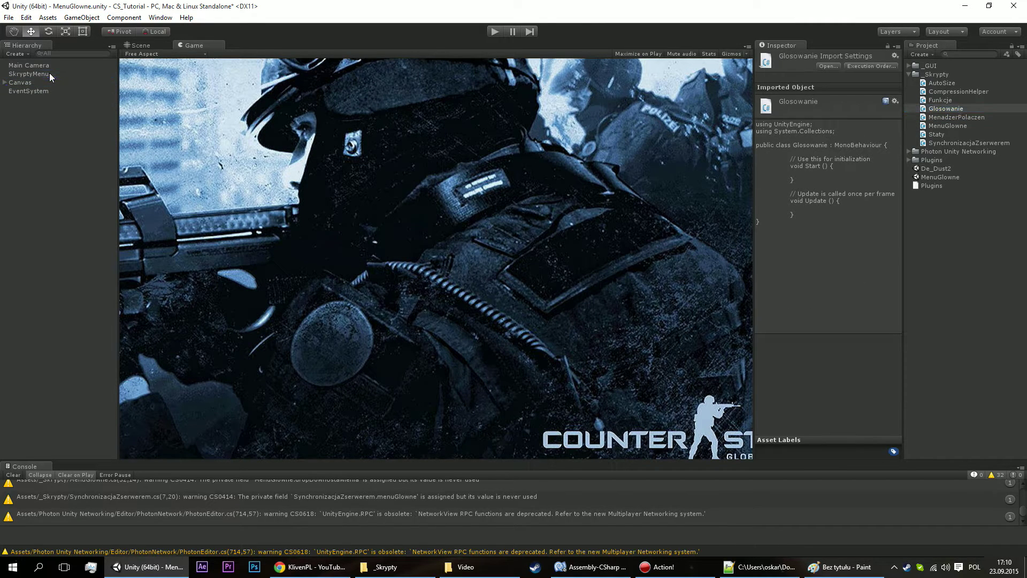
pyautogui.scroll(-3, 783, 342)
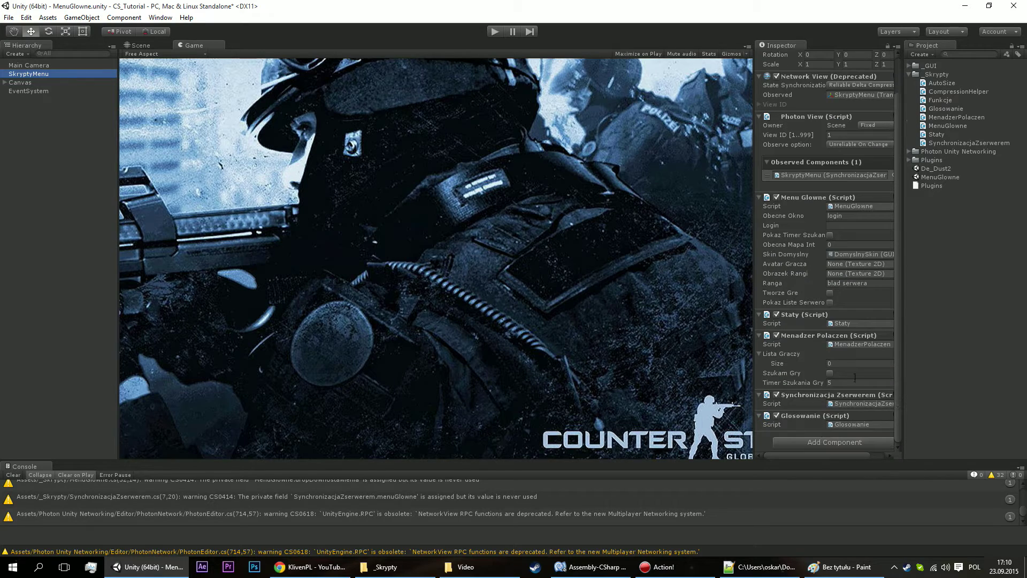
pyautogui.click(955, 107)
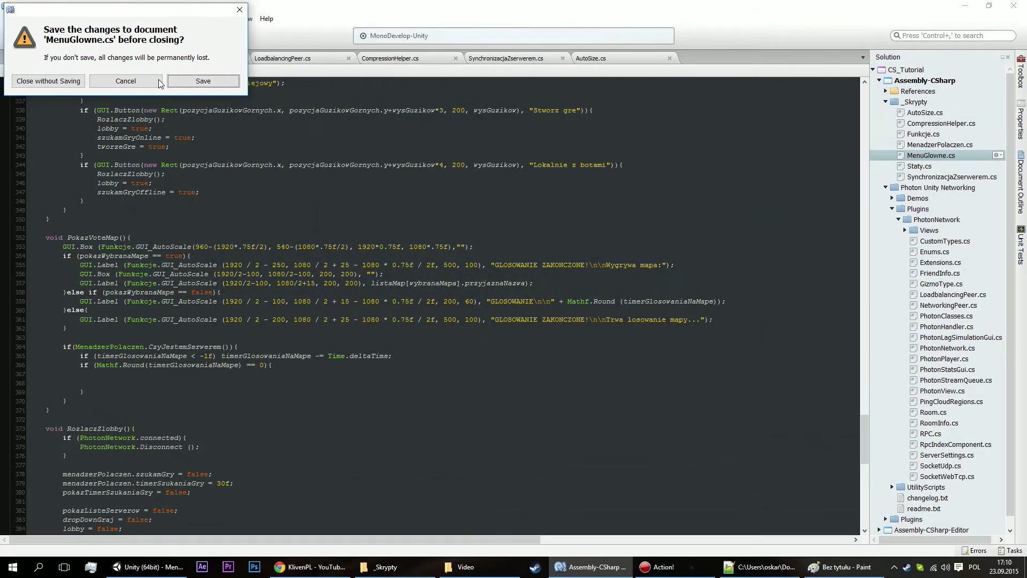
# Keep MenuGlowne.cs open and delete the template comments in Glosowanie.cs.
pyautogui.click(126, 81)
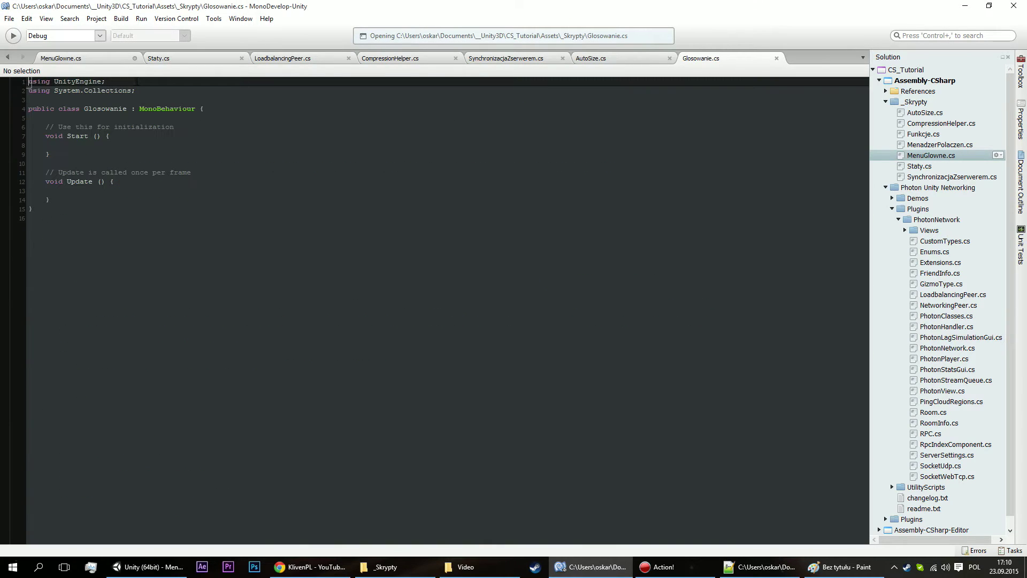
pyautogui.click(81, 58)
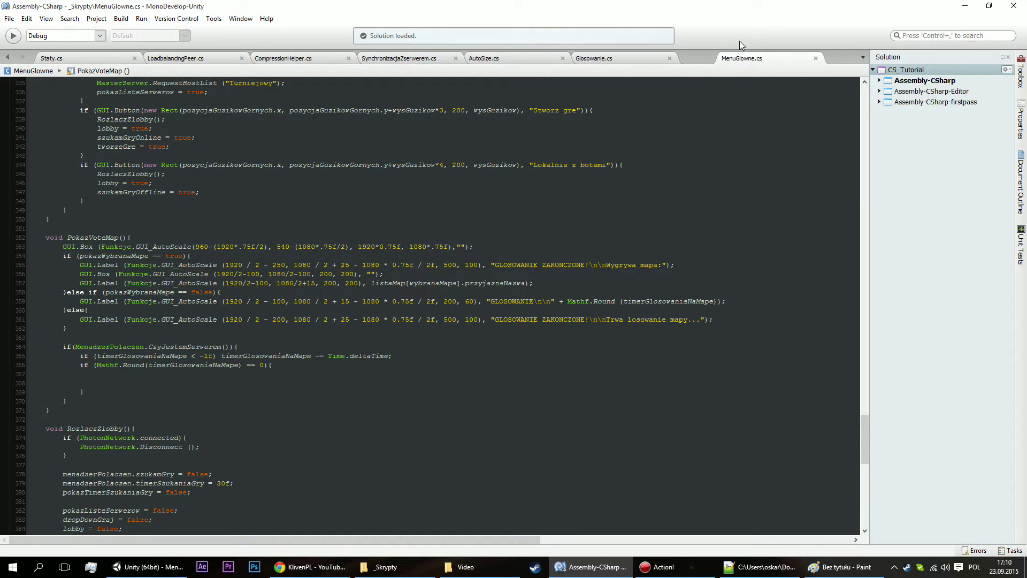
pyautogui.click(632, 56)
pyautogui.tripleClick(138, 129)
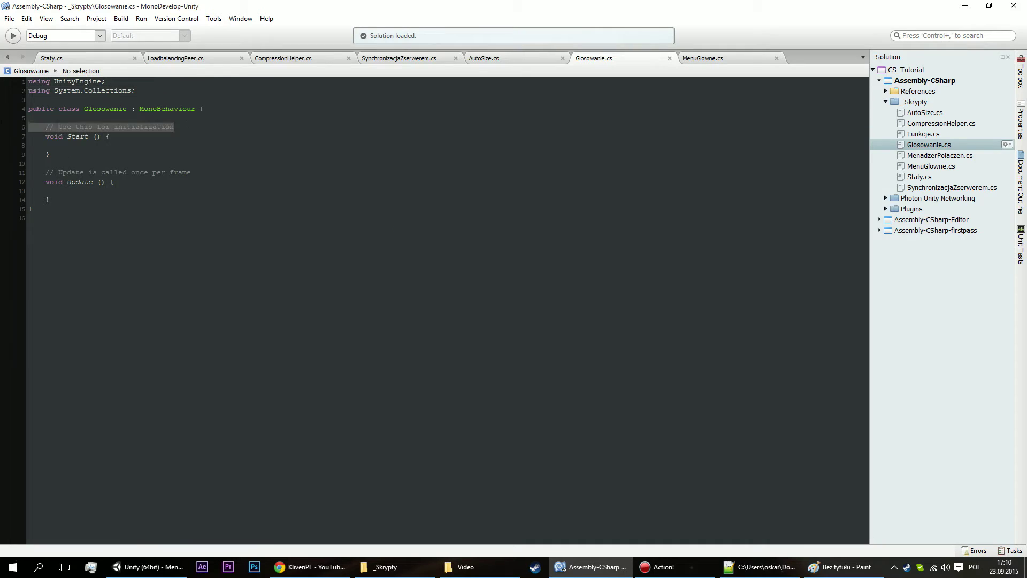
pyautogui.press('Delete')
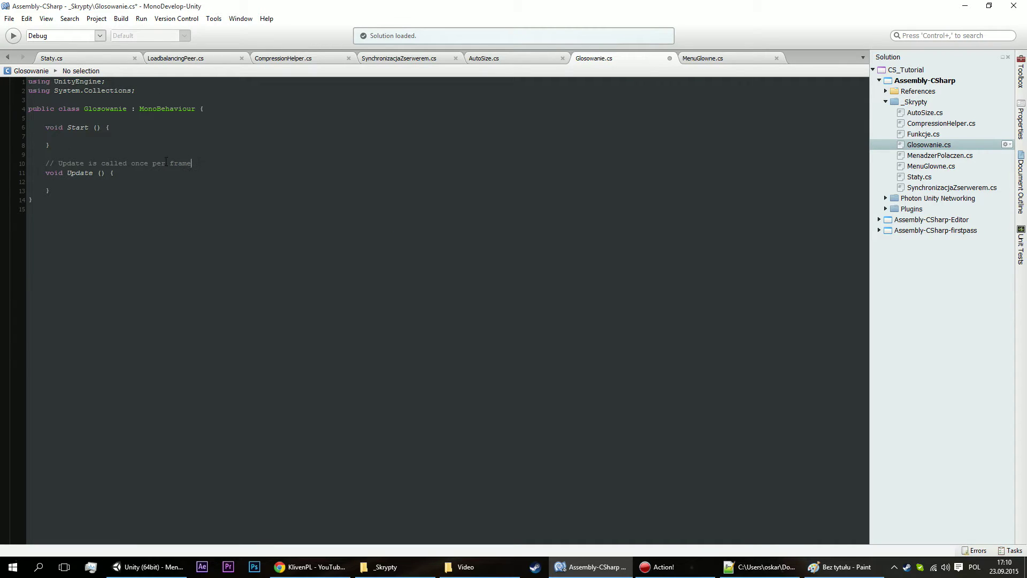
pyautogui.tripleClick(166, 162)
pyautogui.press('Delete')
# Add 'using System.Collections.Generic;' below the existing using lines.
pyautogui.click(231, 108)
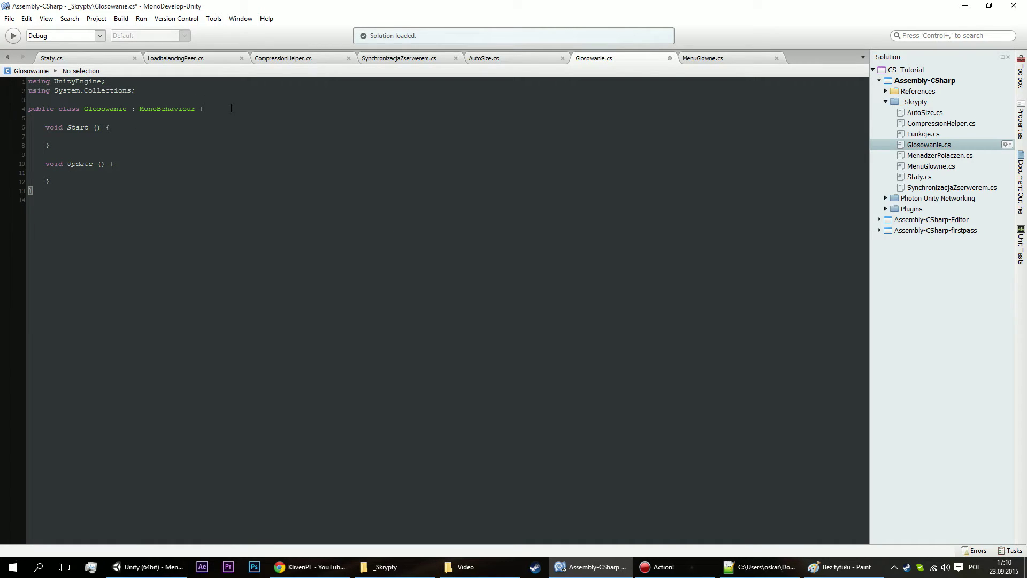
pyautogui.press('Up')
pyautogui.press('Up')
pyautogui.moveTo(151, 91); pyautogui.dragTo(2, 88)
pyautogui.hotkey('ctrl', 'c')
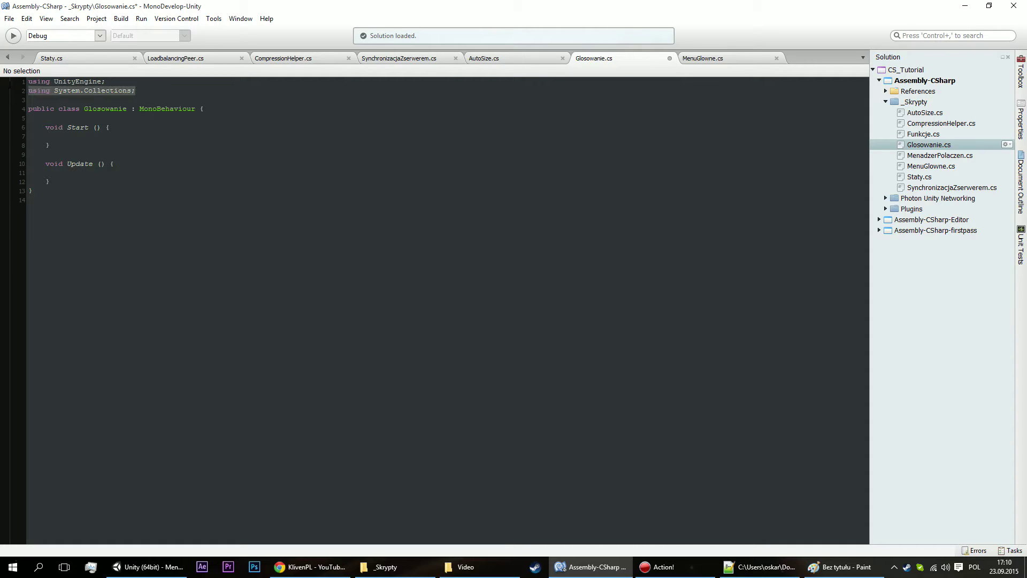
pyautogui.click(141, 91)
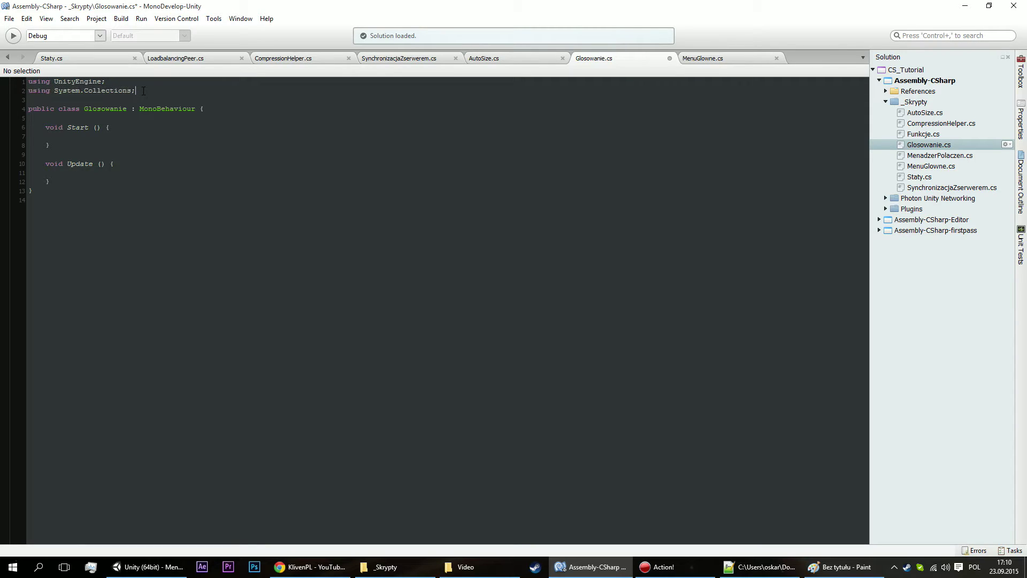
pyautogui.press('Return')
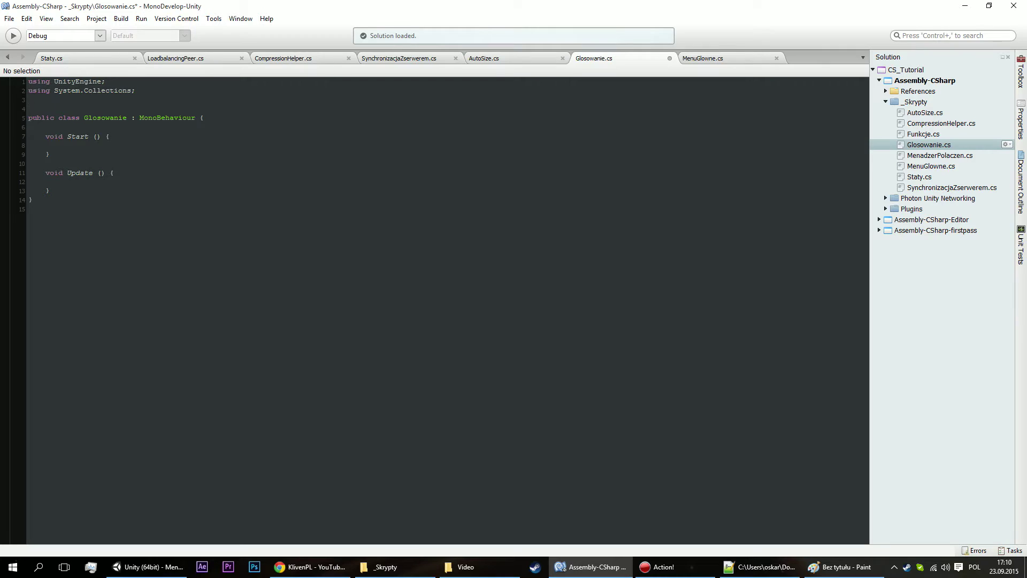
pyautogui.write('using')
pyautogui.hotkey('ctrl', 'v')
pyautogui.write('.')
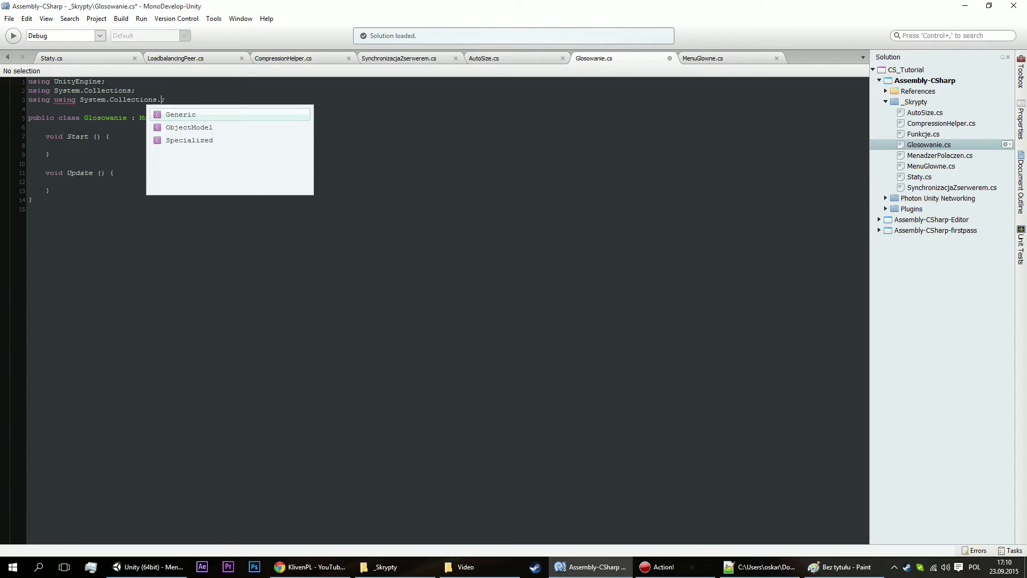
pyautogui.write('g')
pyautogui.press('Return')
pyautogui.click(109, 100)
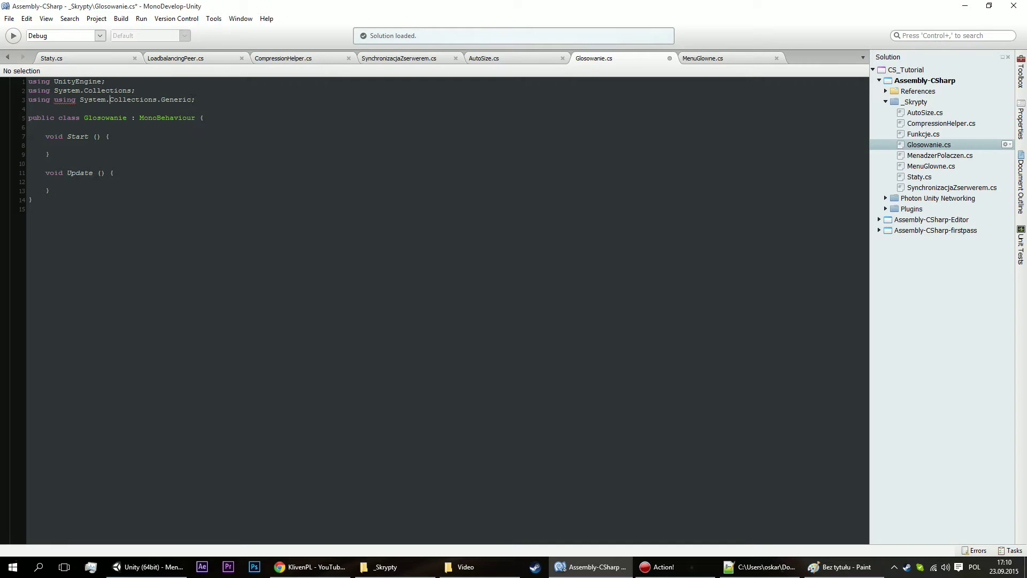
pyautogui.press('Delete')
pyautogui.press('Delete')
pyautogui.press('Delete')
# Start declaring a List<int> field named listaGlosowNaMapy in the Glosowanie class.
pyautogui.click(235, 118)
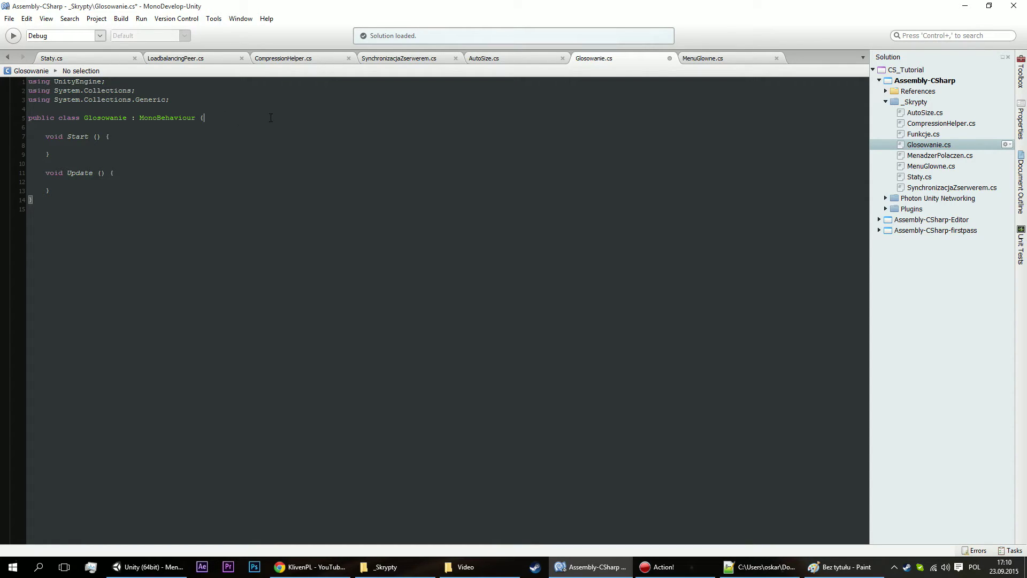
pyautogui.press('Return')
pyautogui.press('Return')
pyautogui.write('List ')
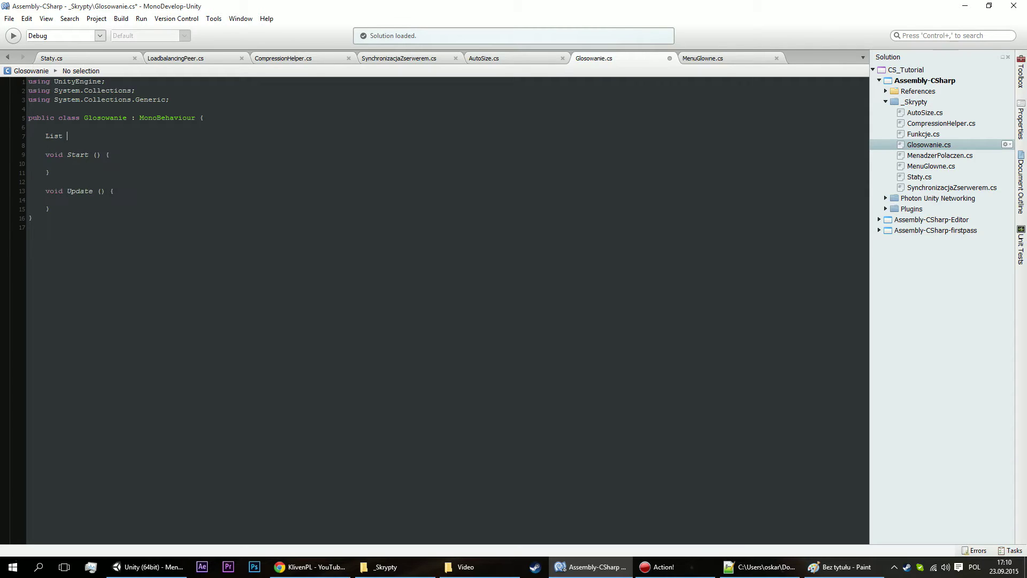
pyautogui.write('<int')
pyautogui.write('>')
pyautogui.press('BackSpace')
pyautogui.press('Left')
pyautogui.press('Left')
pyautogui.press('Left')
pyautogui.press('BackSpace')
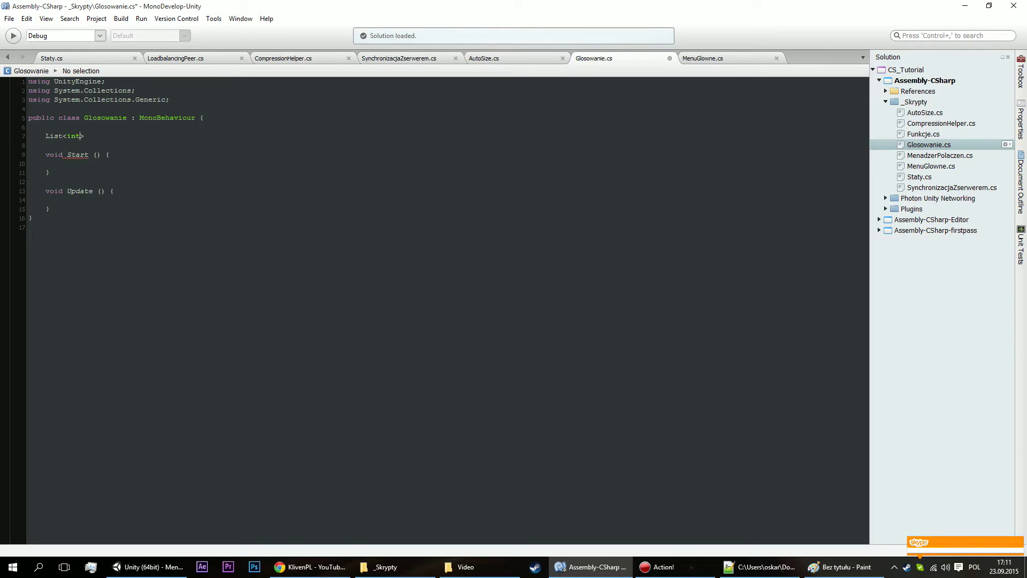
pyautogui.press('End')
pyautogui.write('list')
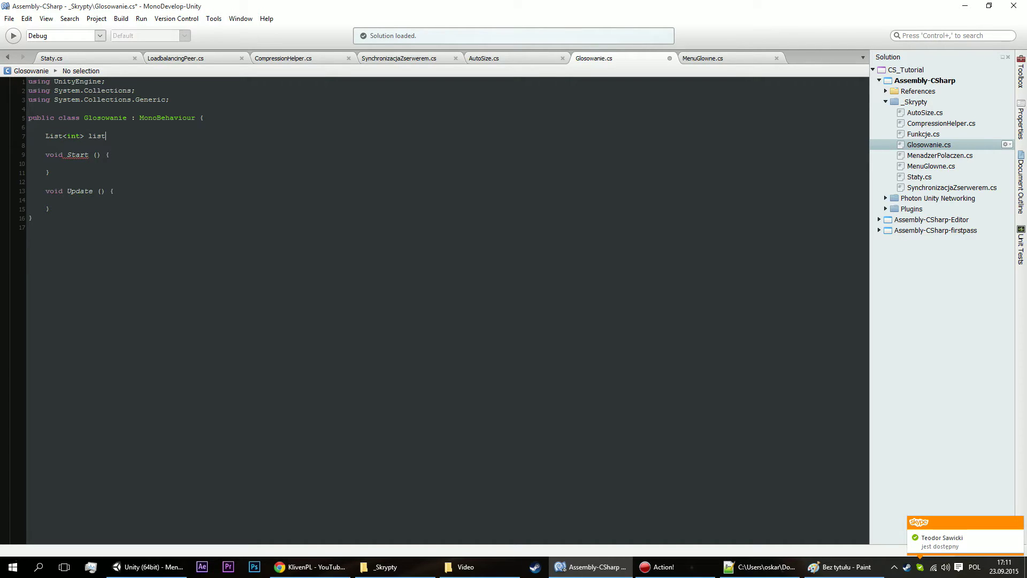
pyautogui.write('a')
pyautogui.write('Gloso')
pyautogui.write('wNaM')
pyautogui.write('apy')
pyautogui.click(760, 566)
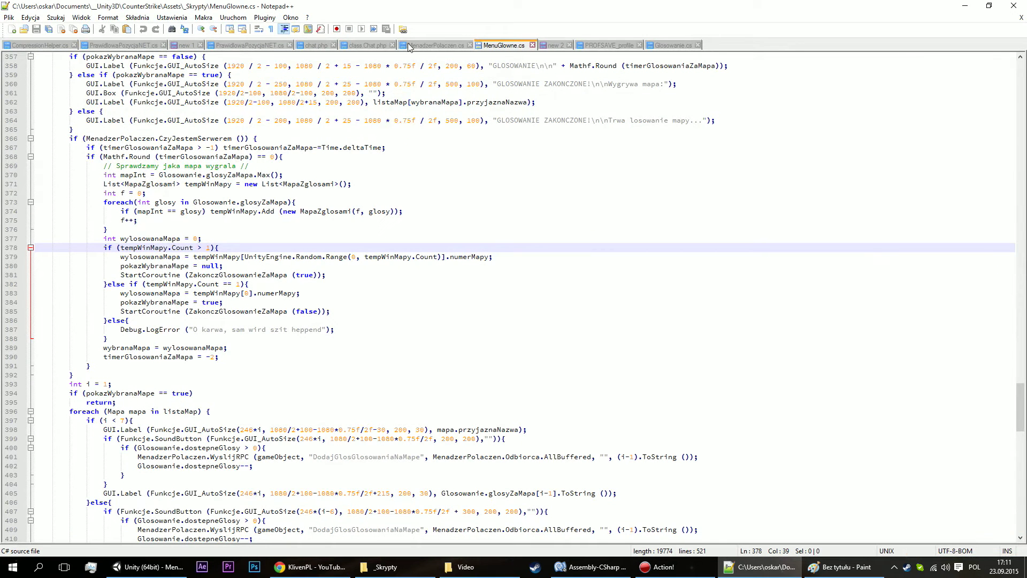
pyautogui.click(666, 45)
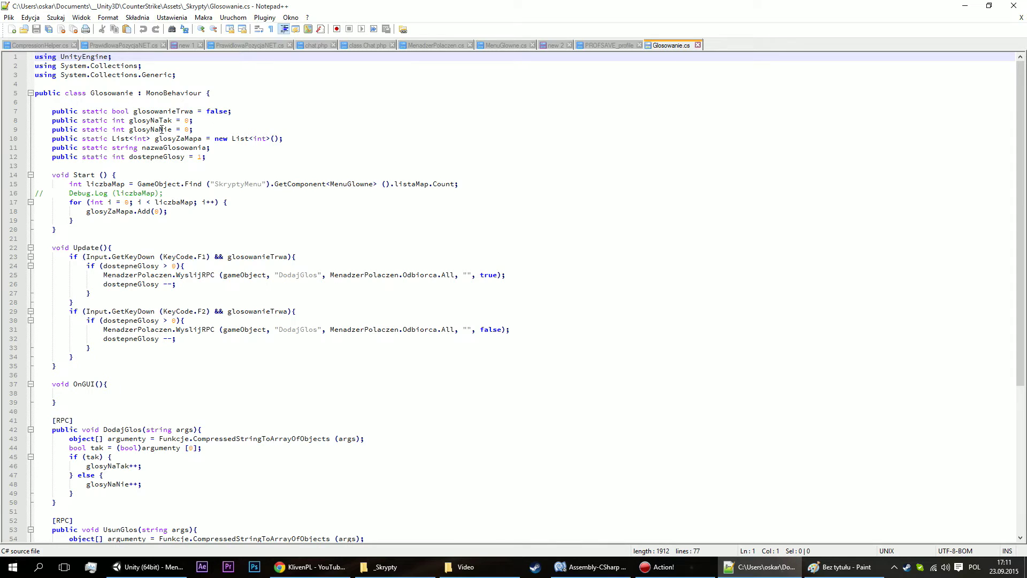
pyautogui.moveTo(160, 141); pyautogui.dragTo(385, 144)
pyautogui.click(386, 145)
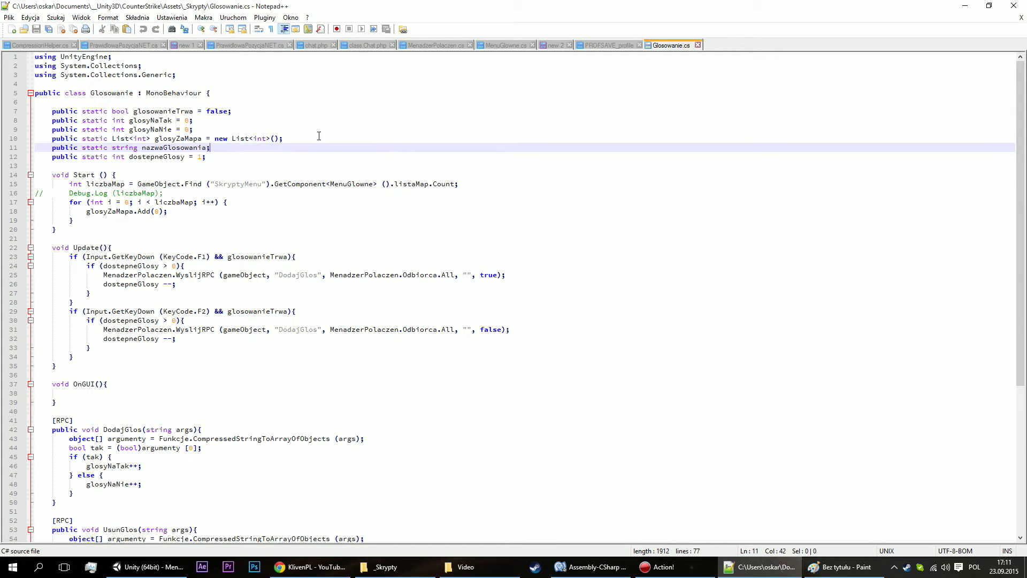
pyautogui.click(965, 6)
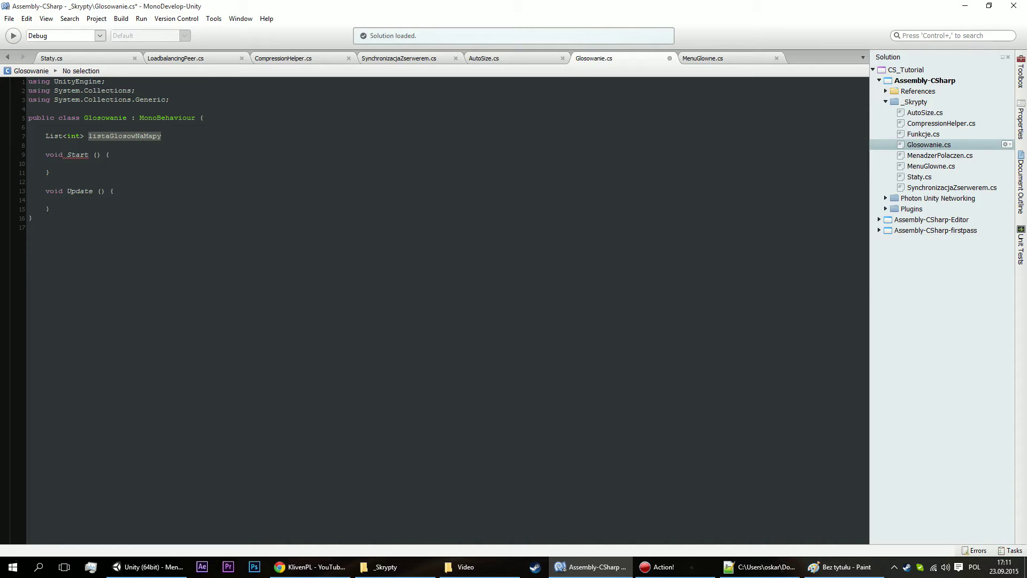
# Rename the field to listaGlosowZaMapa and initialise it with new List<int>().
pyautogui.write('listaGlosow')
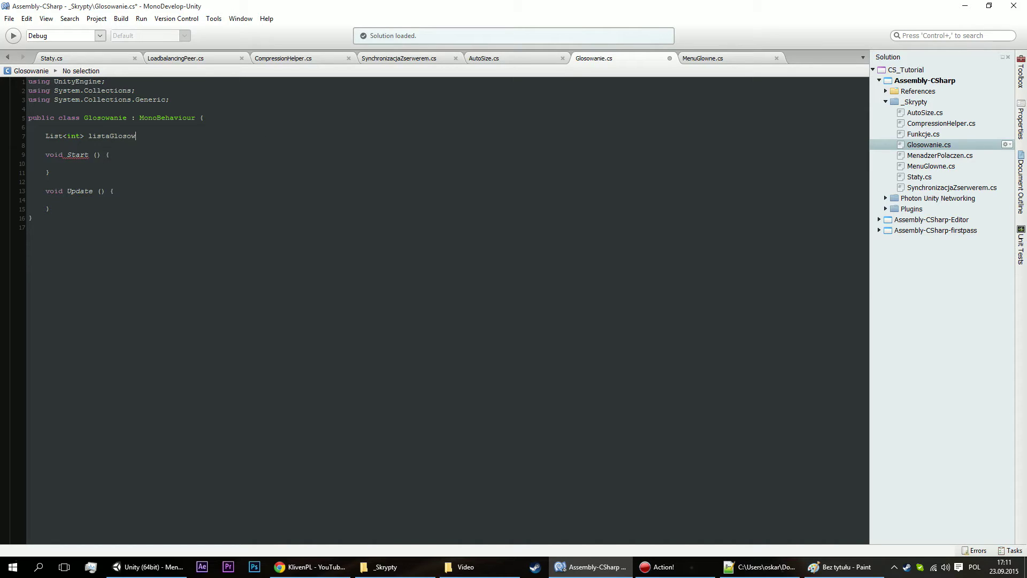
pyautogui.write('Za')
pyautogui.write('Mapa')
pyautogui.write(' = new')
pyautogui.press('Return')
pyautogui.write(';')
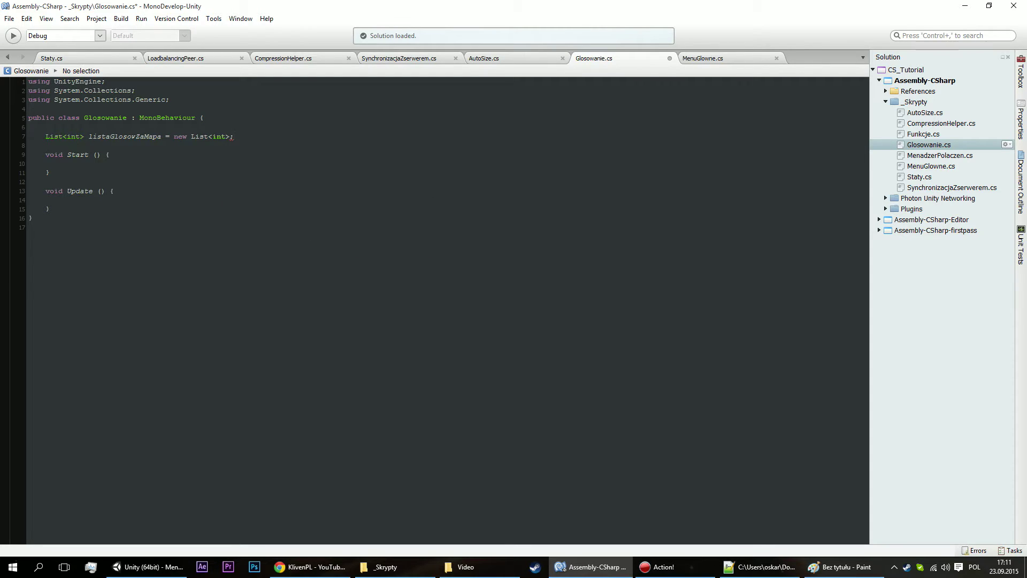
pyautogui.press('Left')
pyautogui.write('()')
pyautogui.click(264, 142)
pyautogui.click(215, 163)
pyautogui.click(293, 137)
pyautogui.click(318, 129)
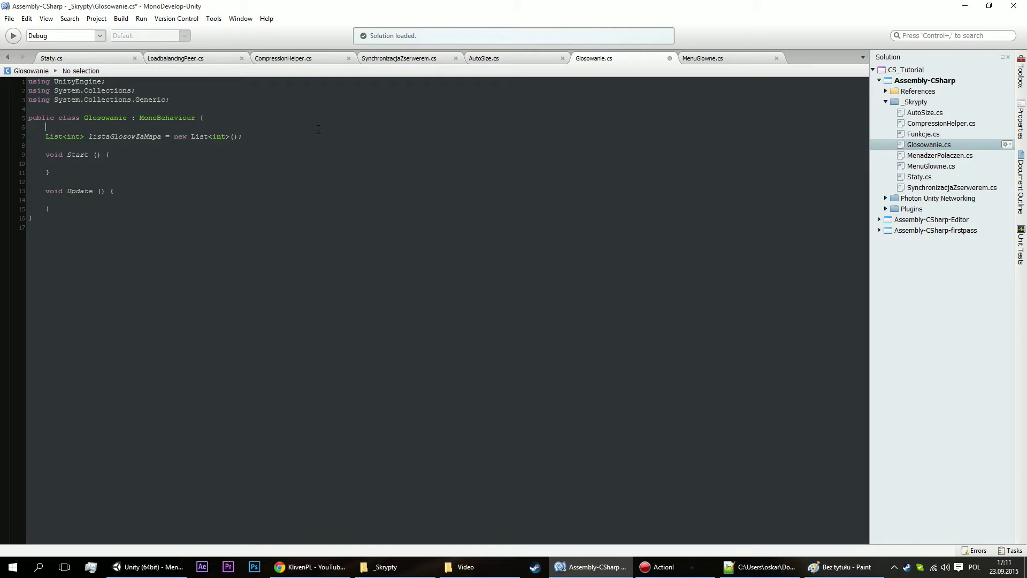
pyautogui.click(286, 166)
pyautogui.click(69, 138)
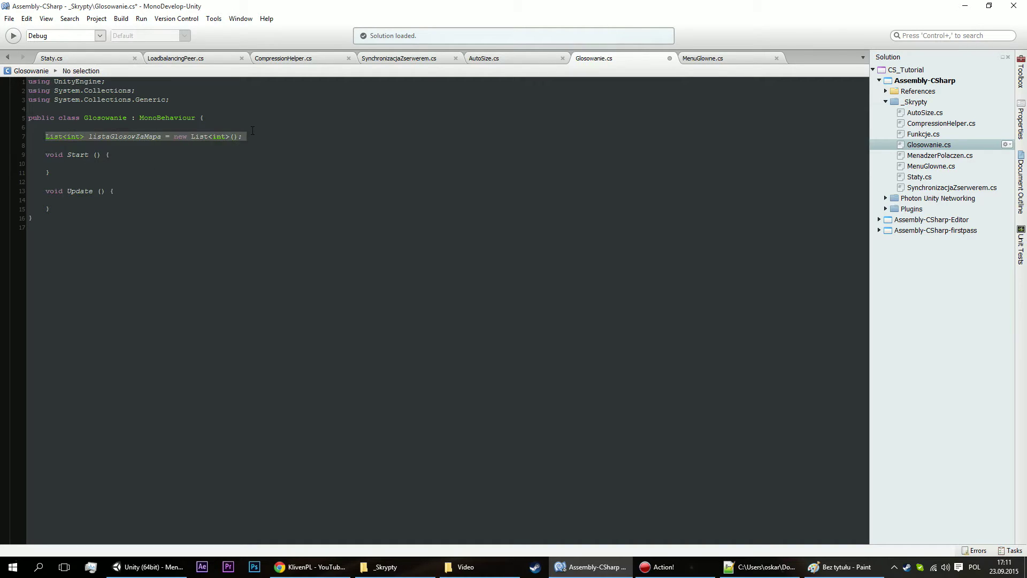
# Begin a foreach loop over Mapa mapa inside the Start() body.
pyautogui.click(160, 172)
pyautogui.click(257, 164)
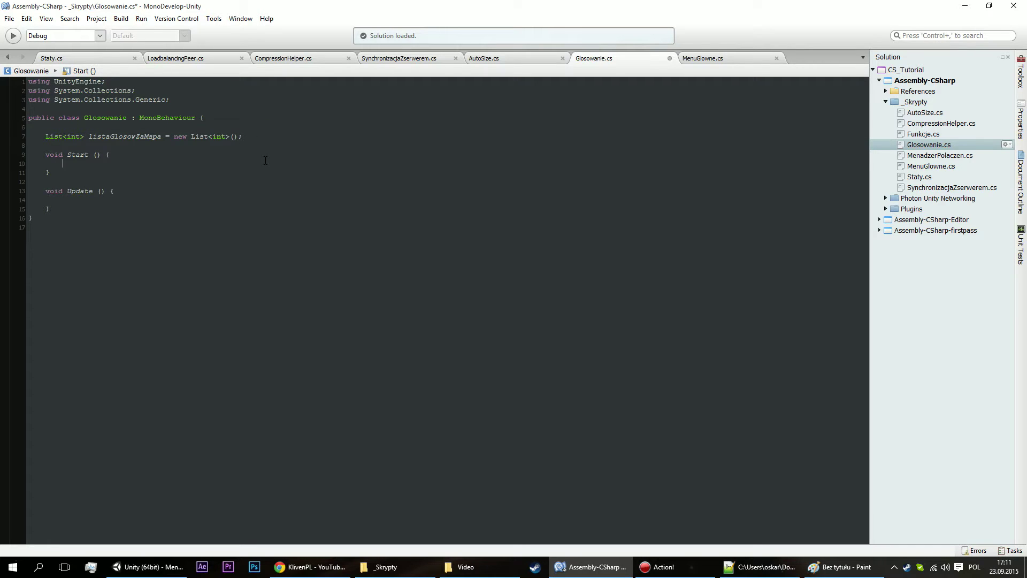
pyautogui.write('foreach')
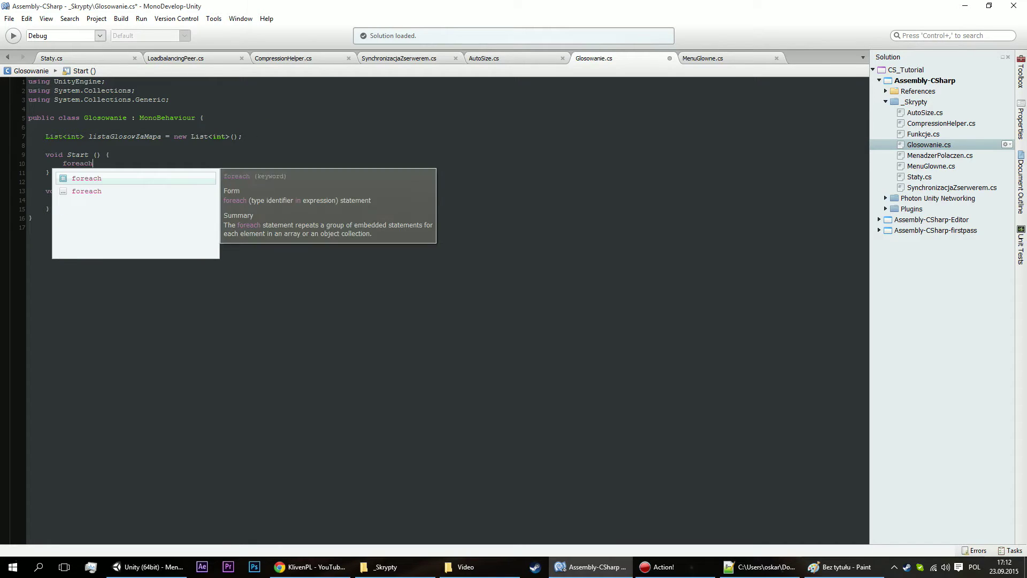
pyautogui.write('(m')
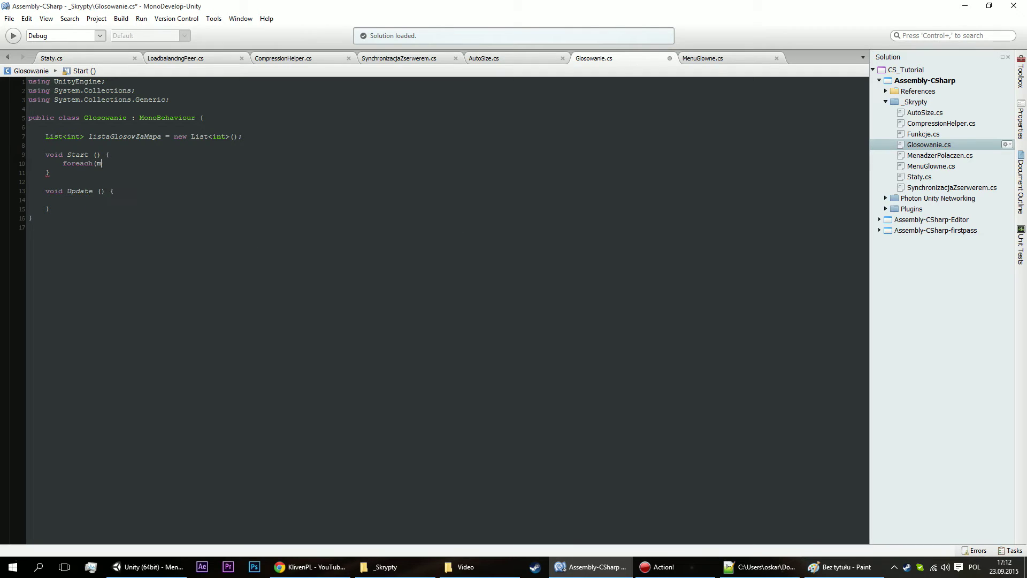
pyautogui.write('ap ma[pa')
pyautogui.press('BackSpace')
pyautogui.press('BackSpace')
pyautogui.press('BackSpace')
pyautogui.write('pa in li')
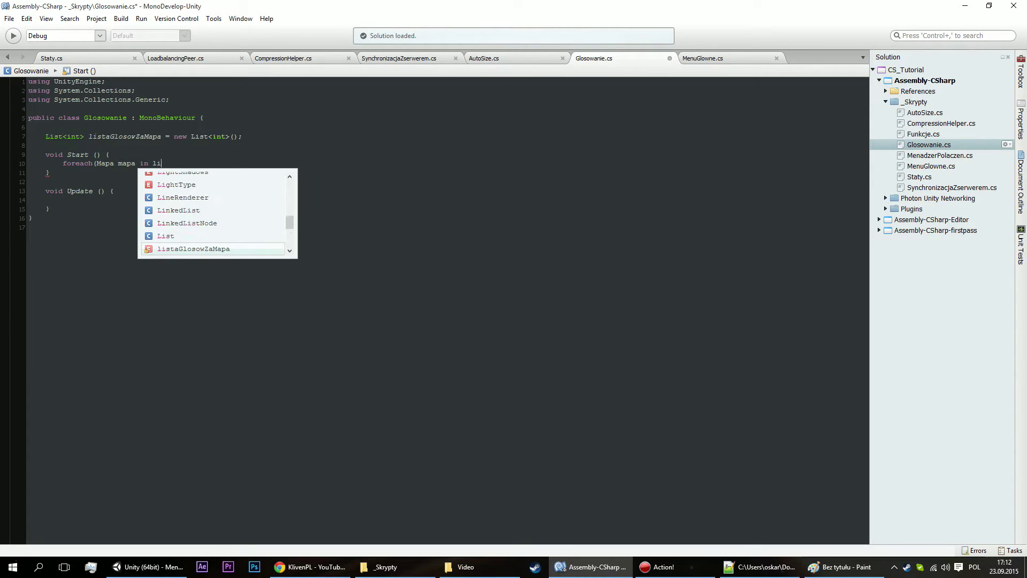
pyautogui.write('stam')
pyautogui.press('BackSpace')
pyautogui.press('BackSpace')
pyautogui.press('BackSpace')
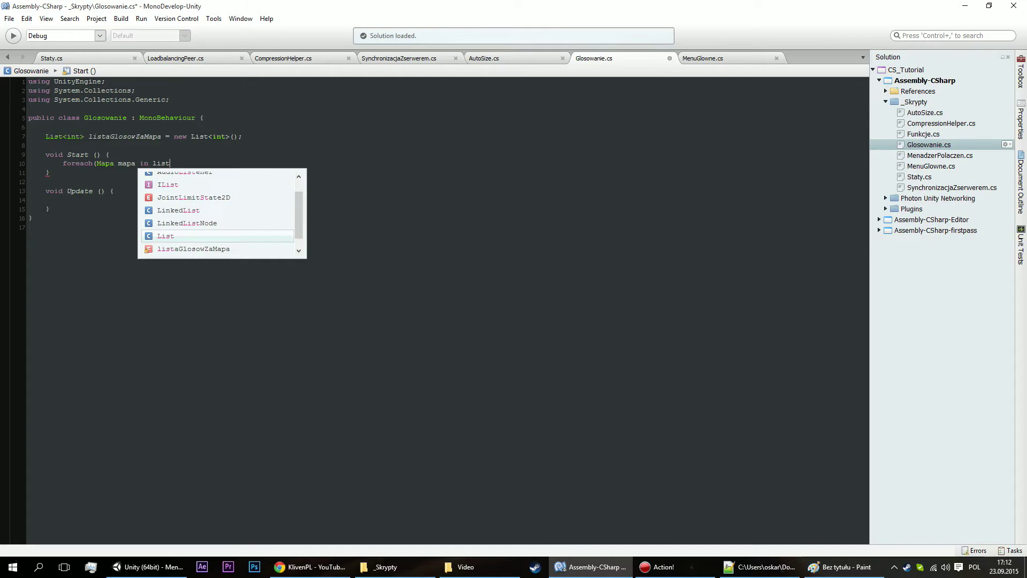
pyautogui.press('BackSpace')
pyautogui.press('BackSpace')
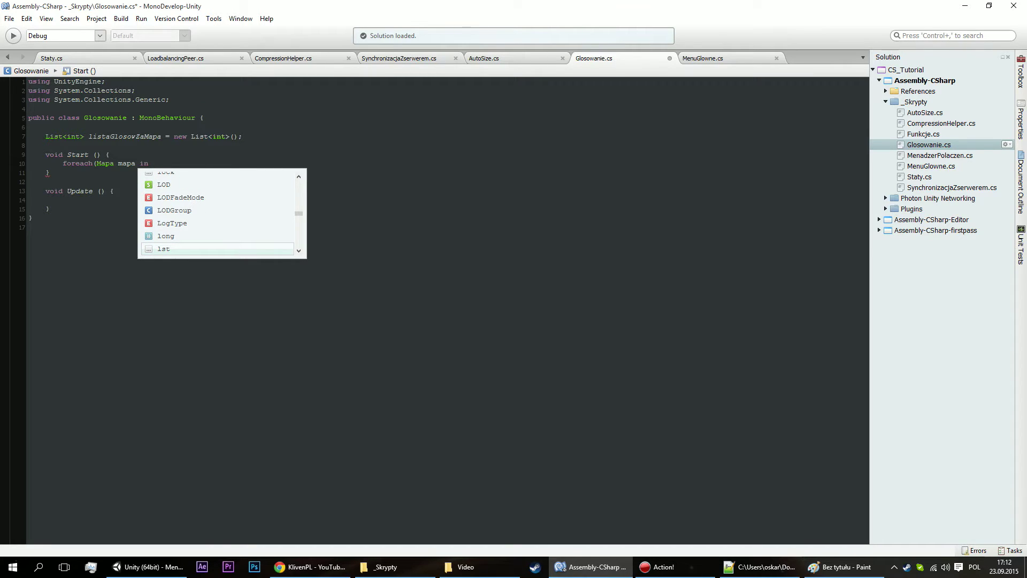
pyautogui.write('mena')
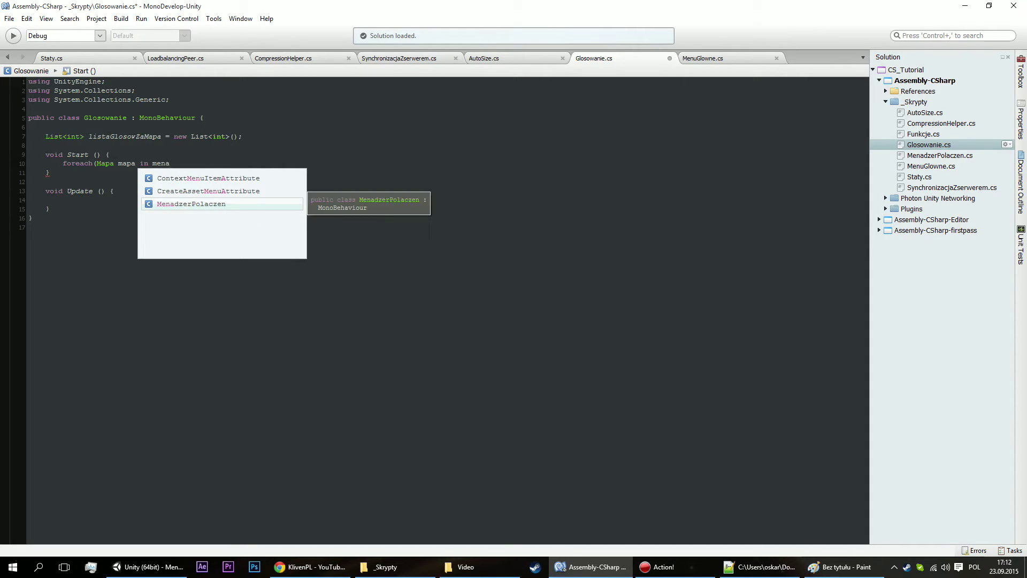
pyautogui.press('Return')
pyautogui.write('.')
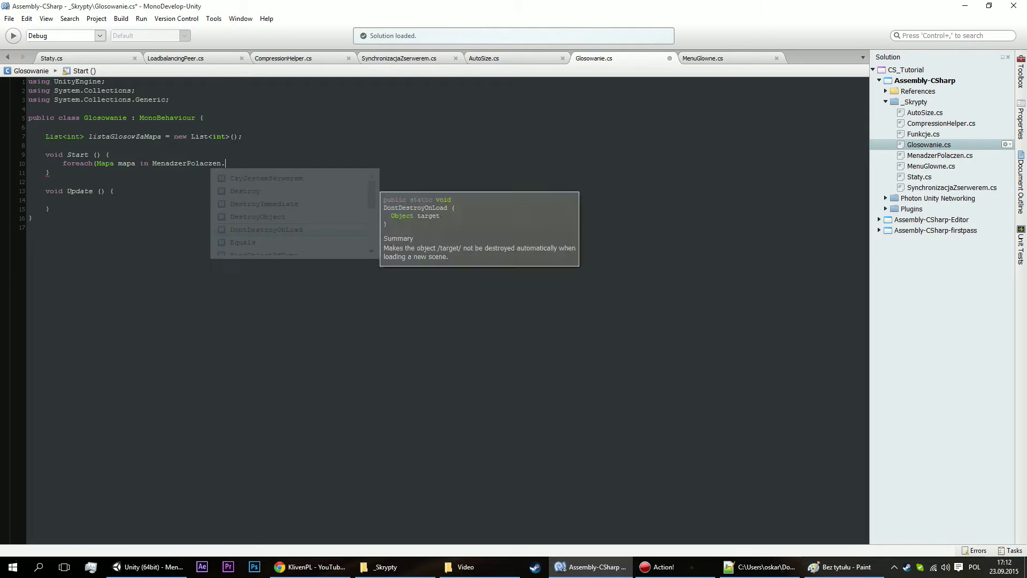
# Set the loop collection to GetComponent<MenuGlowne>().listaMap and open an empty braced body.
pyautogui.hotkey('ctrl', 'BackSpace')
pyautogui.hotkey('ctrl', 'BackSpace')
pyautogui.write('GetC')
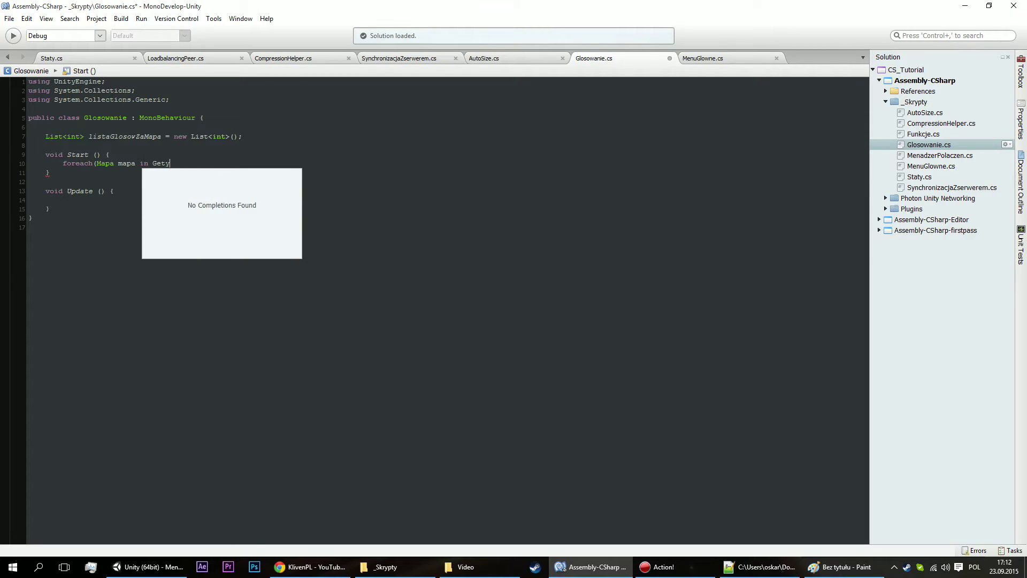
pyautogui.press('Return')
pyautogui.write('<M')
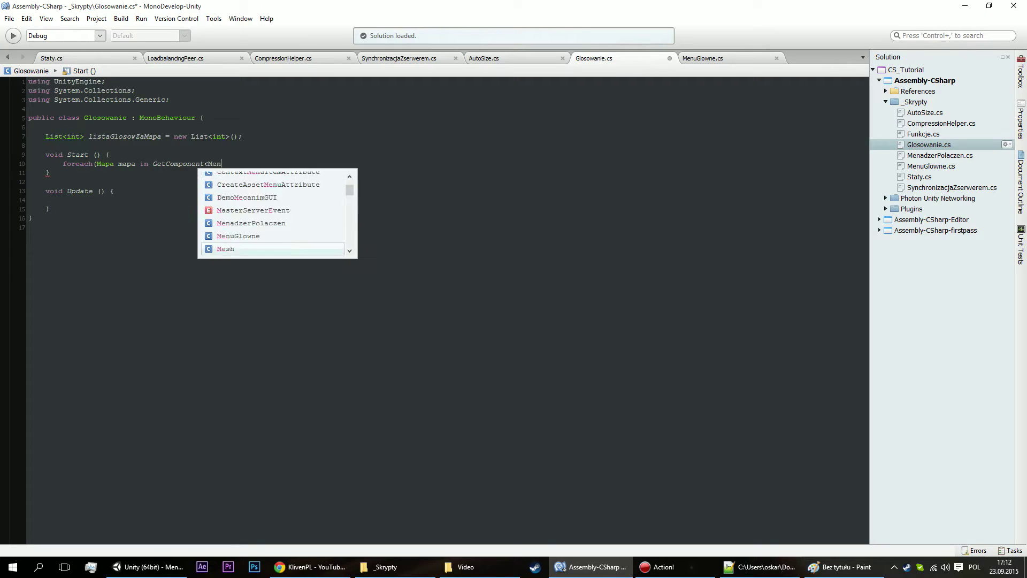
pyautogui.write('e')
pyautogui.write('nuGlowne')
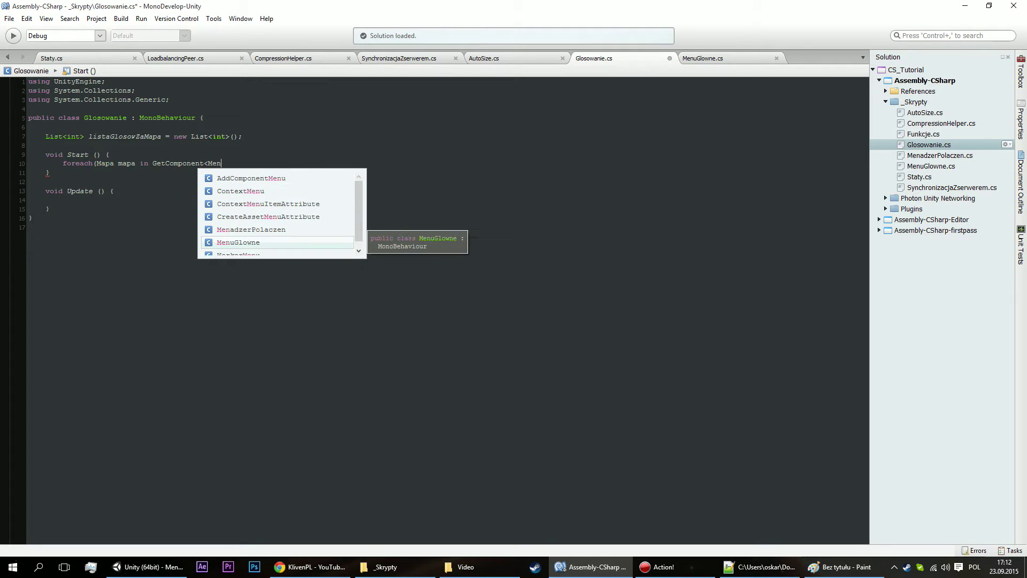
pyautogui.write('>().lis')
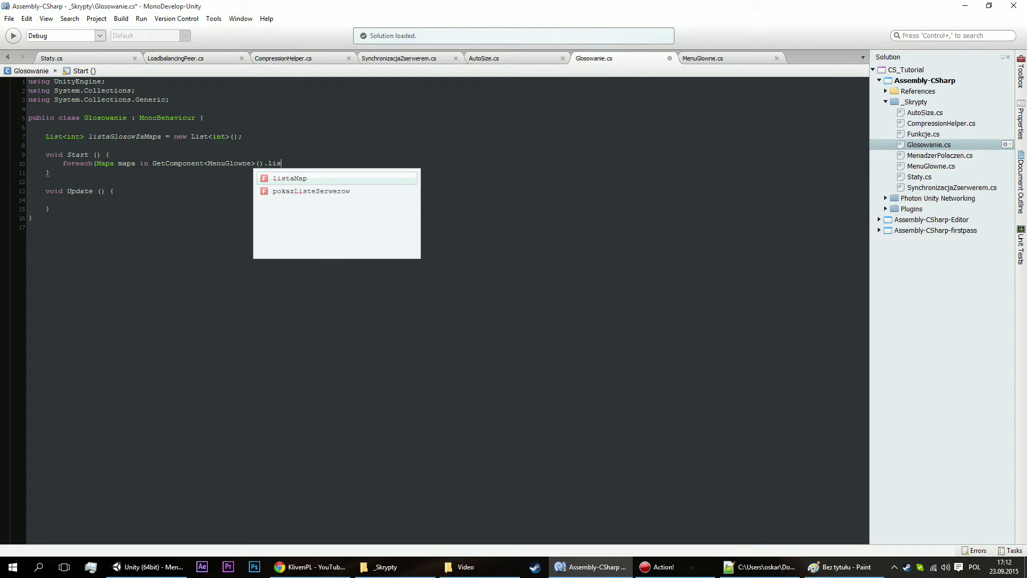
pyautogui.press('Escape')
pyautogui.write('taMap')
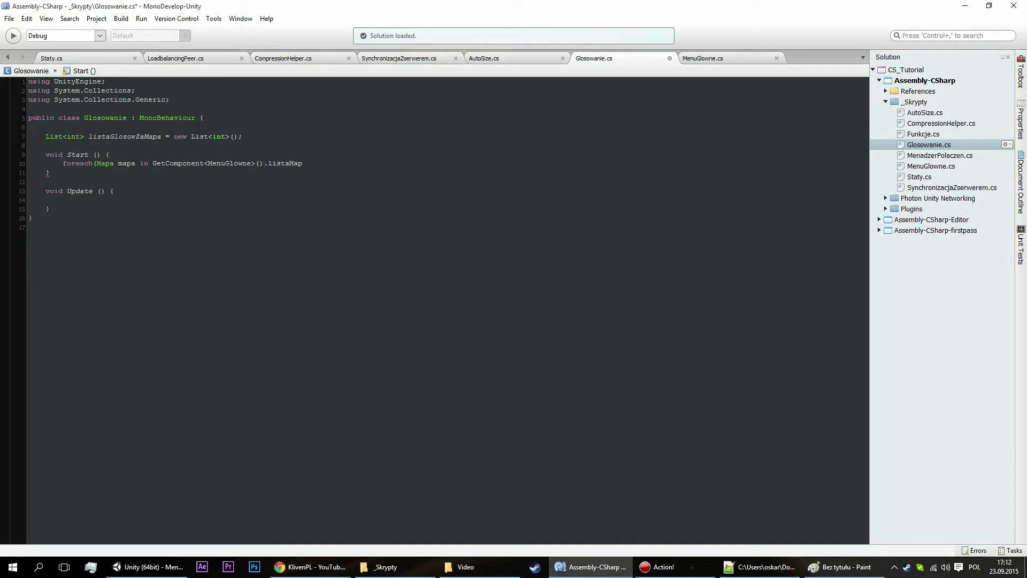
pyautogui.write(')')
pyautogui.write('{')
pyautogui.press('Return')
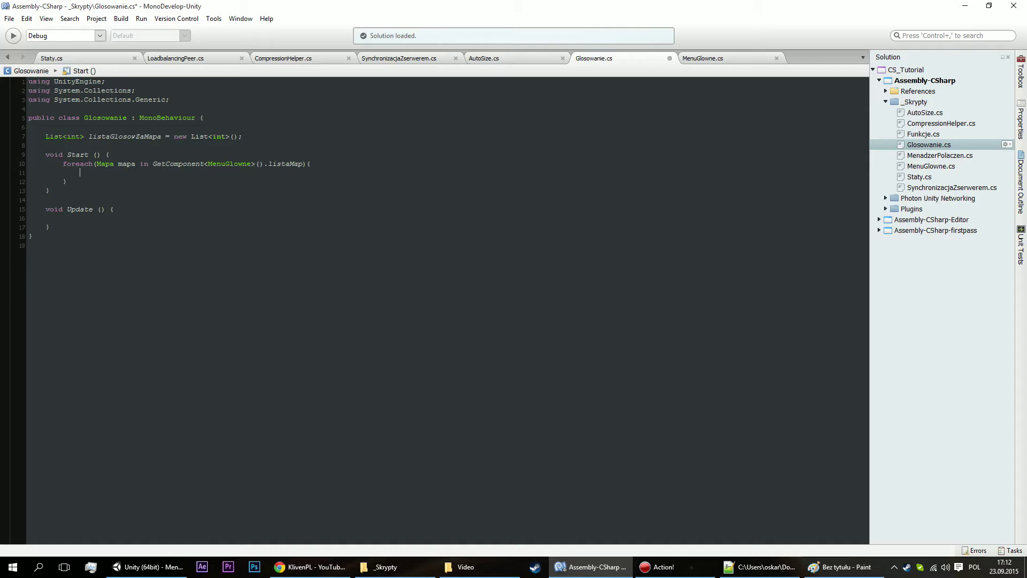
# Add listaGlosowZaMapa.Add (0); inside Start's foreach loop and check it against the list declaration.
pyautogui.write('lis')
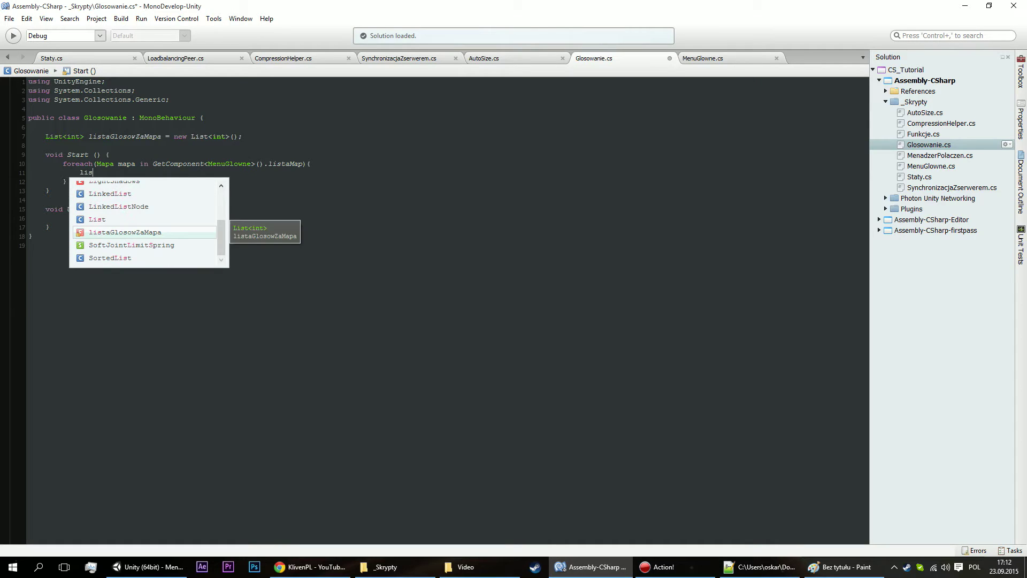
pyautogui.write('.')
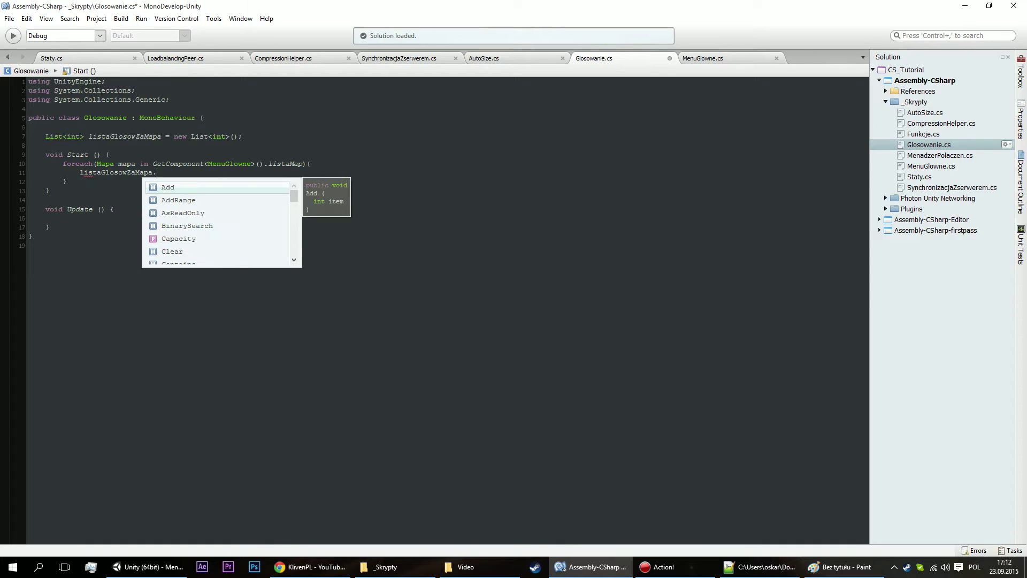
pyautogui.press('Return')
pyautogui.write('(')
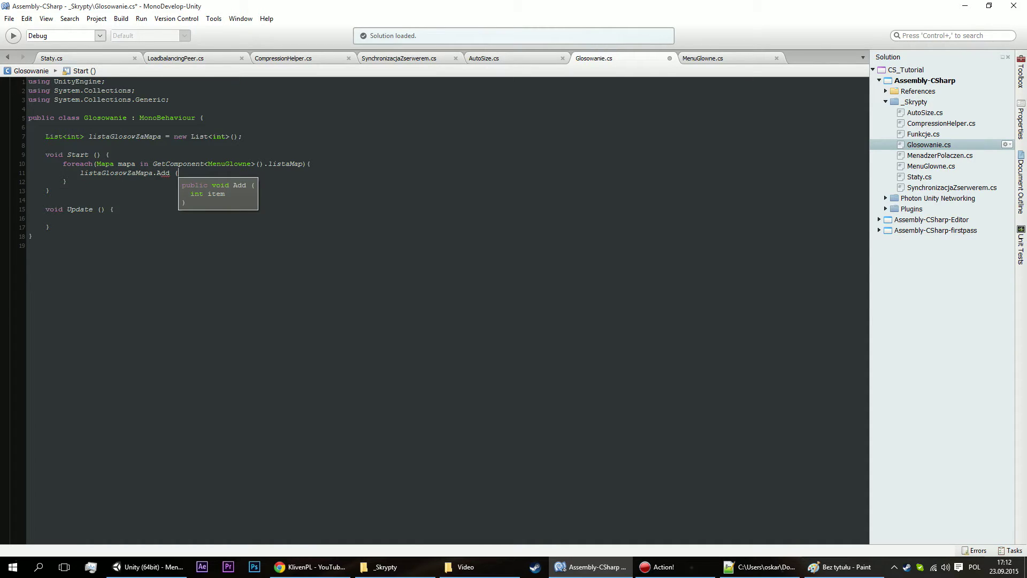
pyautogui.write('0);')
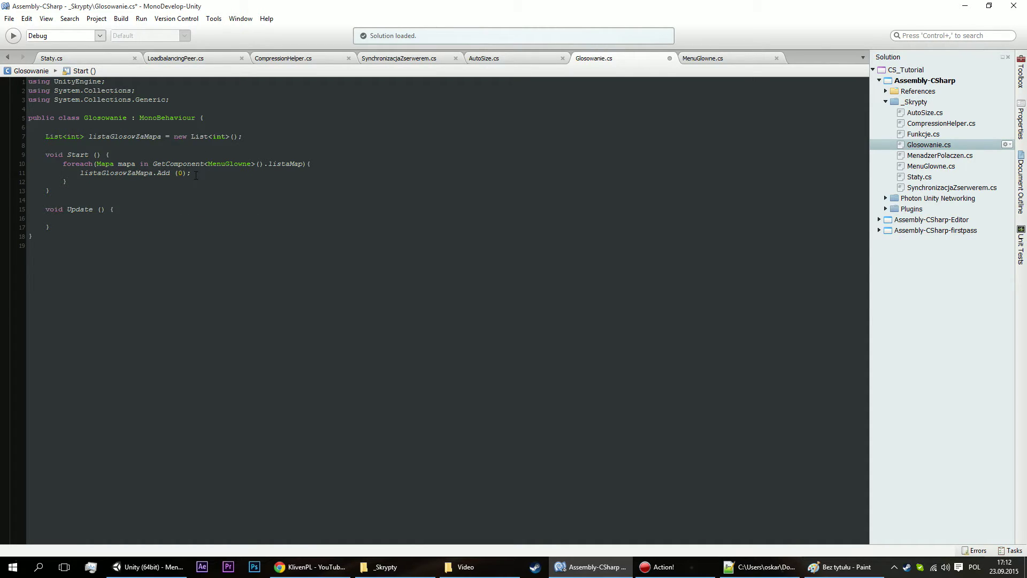
pyautogui.moveTo(196, 175); pyautogui.dragTo(28, 173)
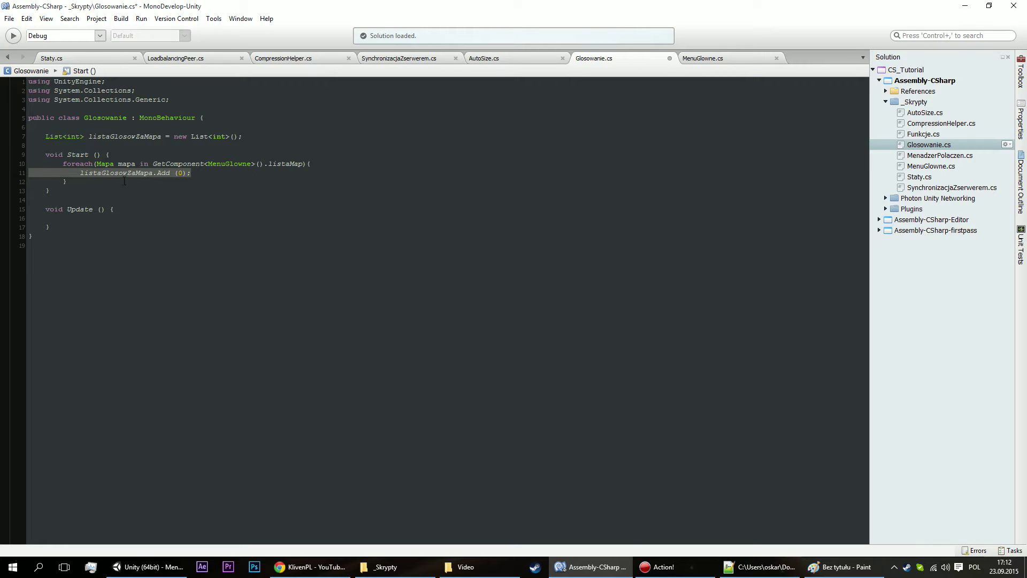
pyautogui.click(177, 183)
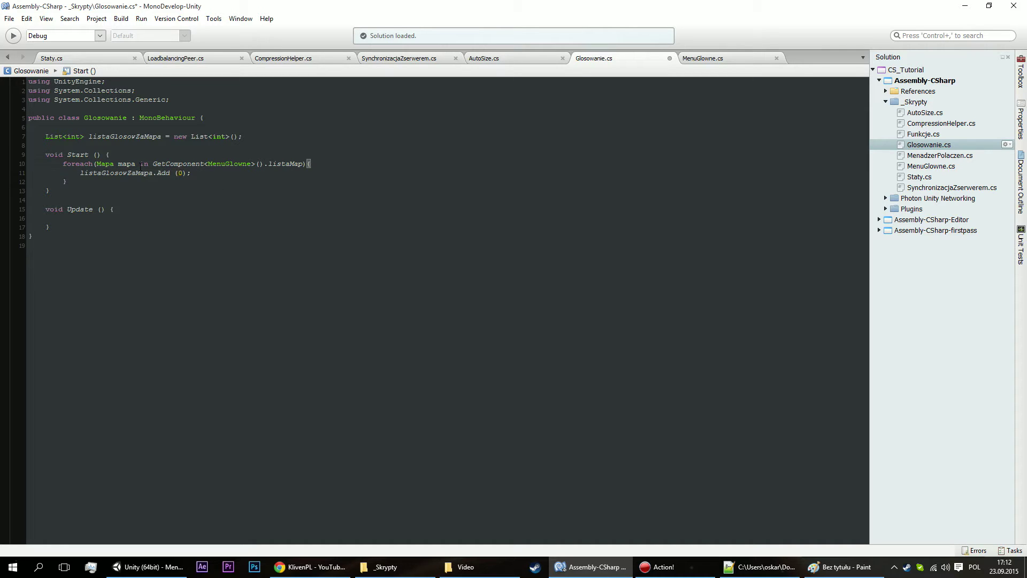
pyautogui.moveTo(92, 135); pyautogui.dragTo(75, 145)
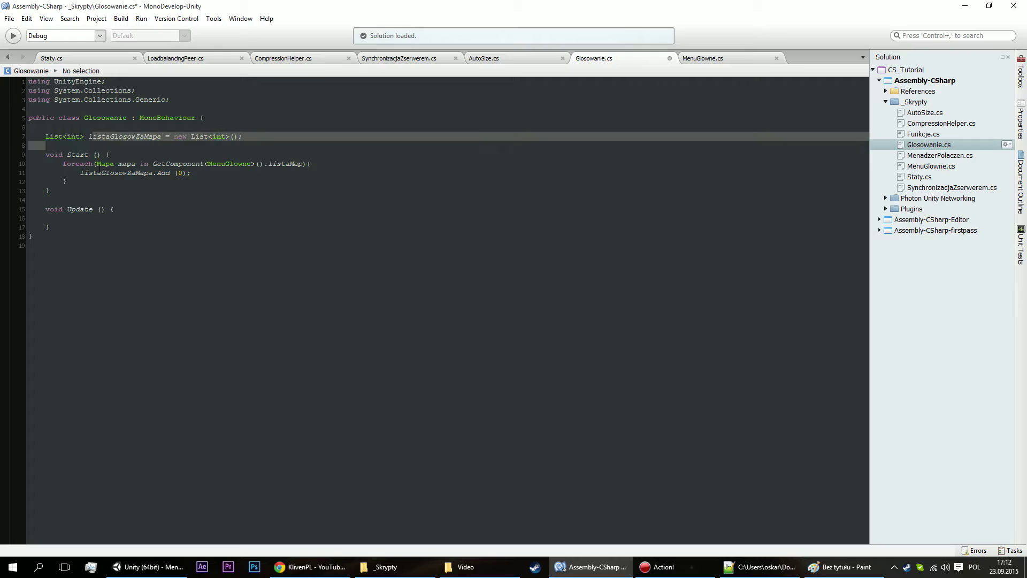
pyautogui.click(62, 163)
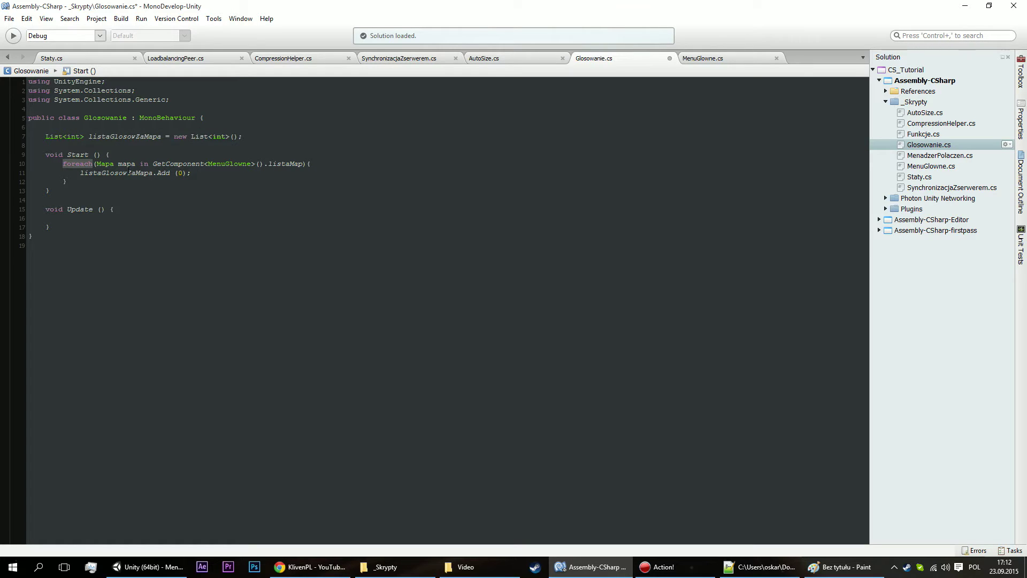
pyautogui.moveTo(199, 173); pyautogui.dragTo(80, 173)
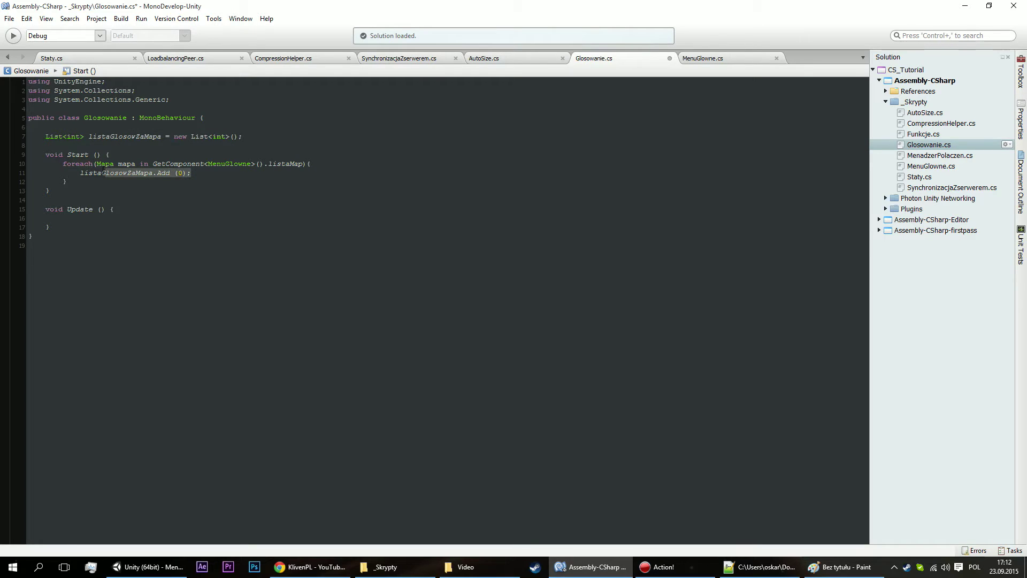
pyautogui.click(182, 174)
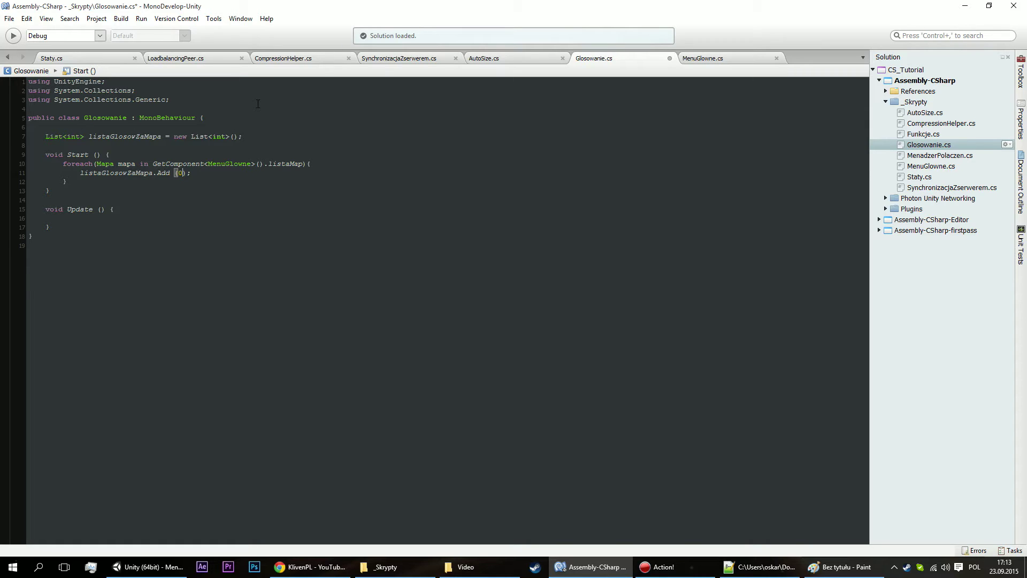
pyautogui.click(261, 135)
# Declare the fields MenadzerPolaczen mp; and MenuGlowne mg; at the top of the class.
pyautogui.click(231, 117)
pyautogui.press('Down')
pyautogui.press('Return')
pyautogui.press('Return')
pyautogui.press('Up')
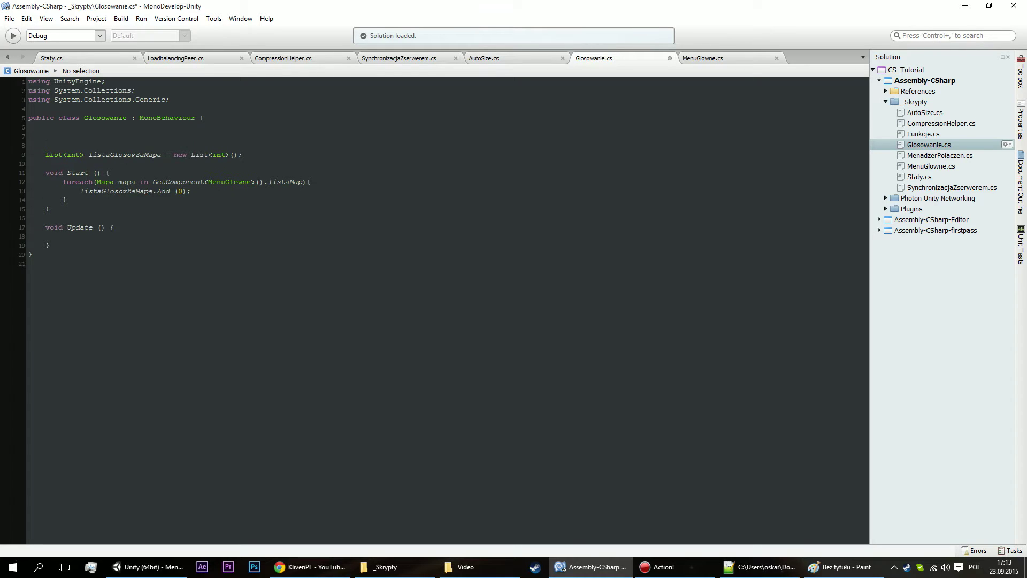
pyautogui.write('me')
pyautogui.press('BackSpace')
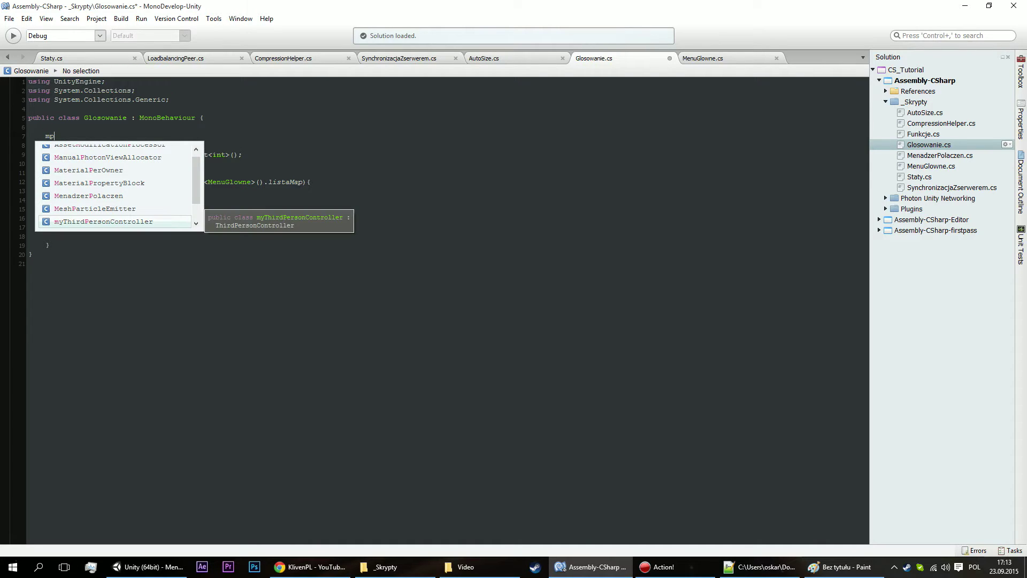
pyautogui.write('ol')
pyautogui.press('Return')
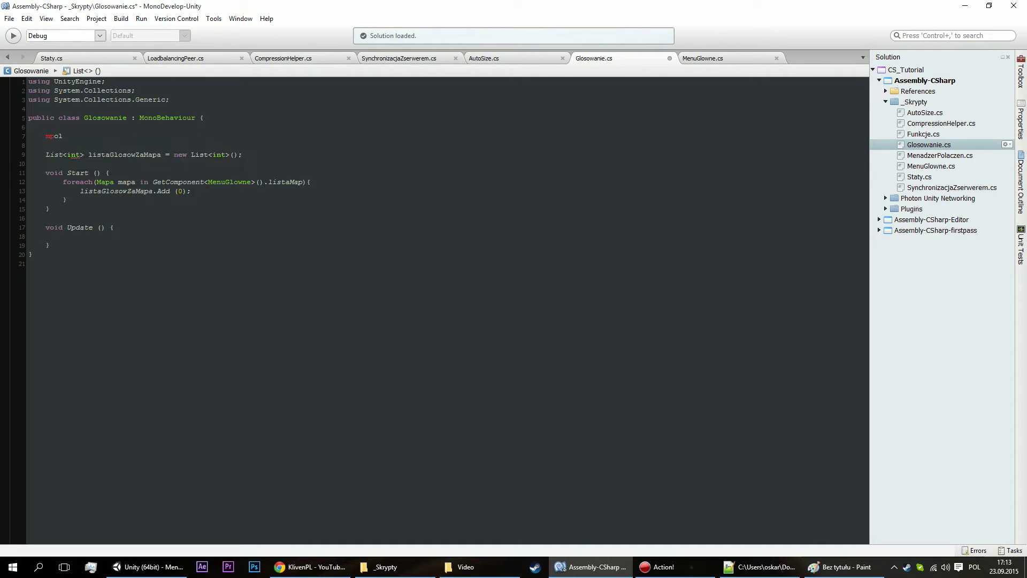
pyautogui.write('mp =')
pyautogui.write(' get')
pyautogui.press('BackSpace')
pyautogui.press('BackSpace')
pyautogui.press('BackSpace')
pyautogui.write('GetCom')
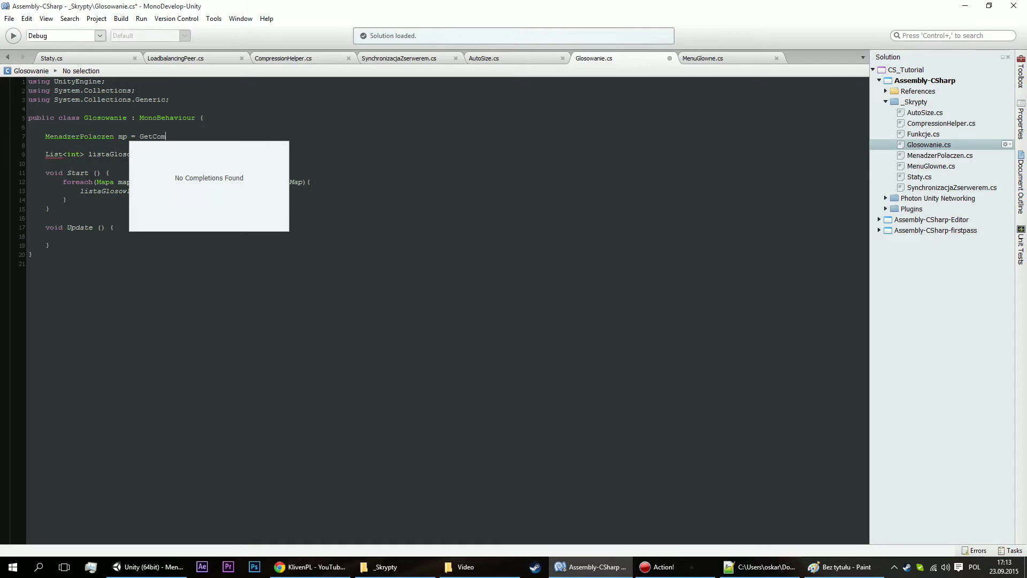
pyautogui.press('BackSpace')
pyautogui.press('BackSpace')
pyautogui.press('BackSpace')
pyautogui.press('BackSpace')
pyautogui.press('BackSpace')
pyautogui.write(';')
pyautogui.press('Return')
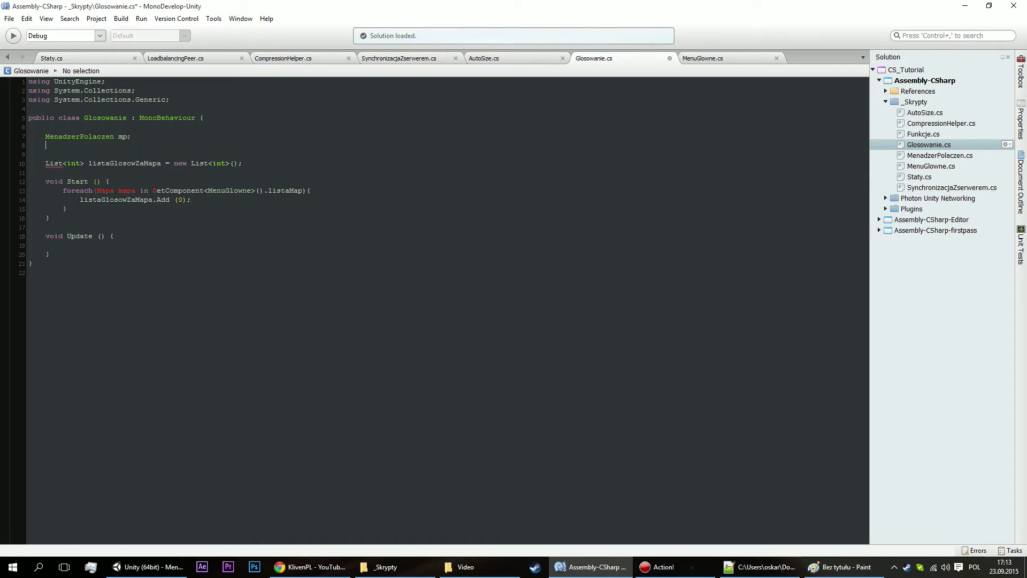
pyautogui.write('Menu')
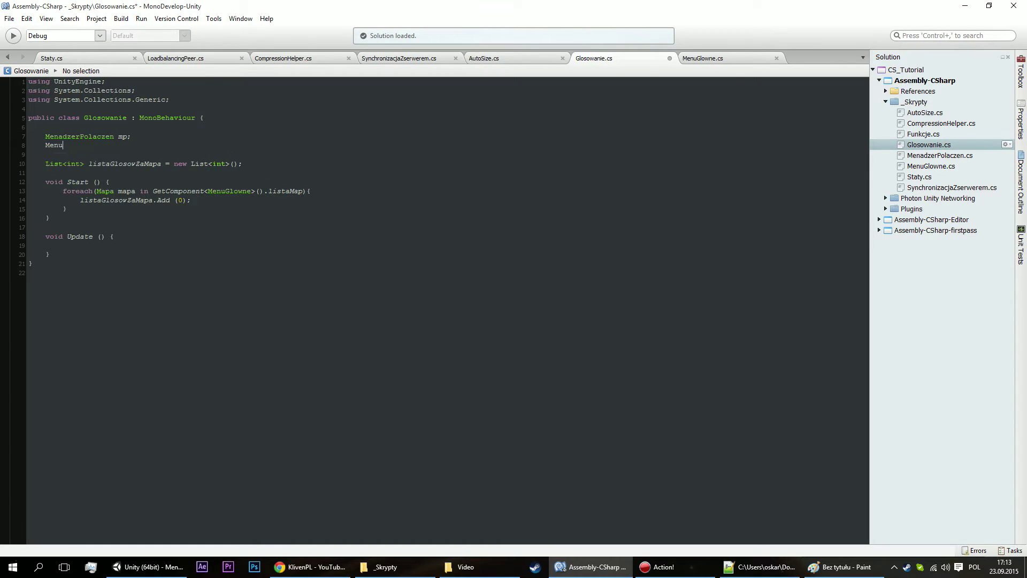
pyautogui.write('Glowne mg')
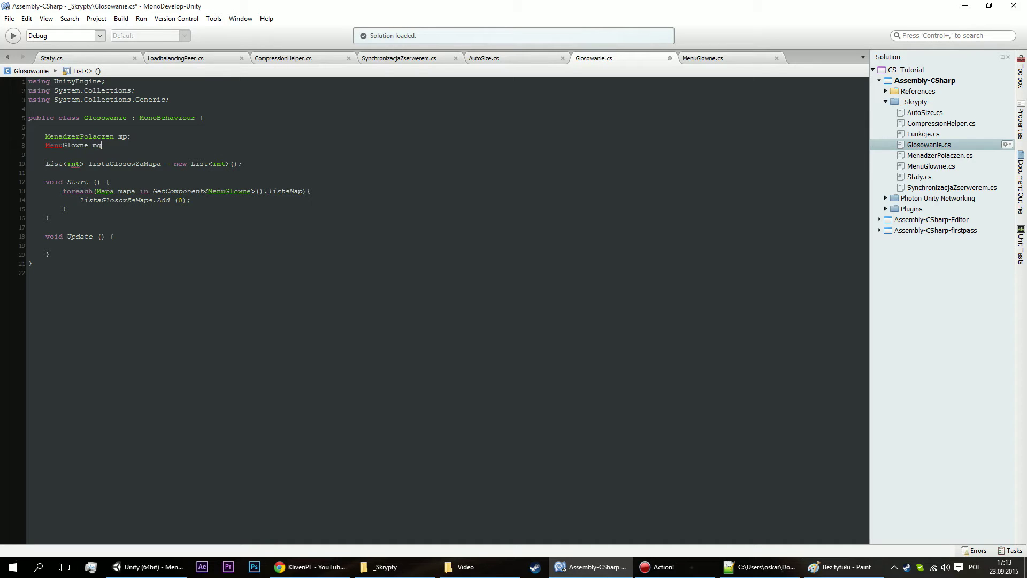
pyautogui.write(';')
# Assign mp = GetComponent<MenadzerPolaczen> (); on the first line of Start.
pyautogui.click(153, 182)
pyautogui.press('Return')
pyautogui.write('mp ')
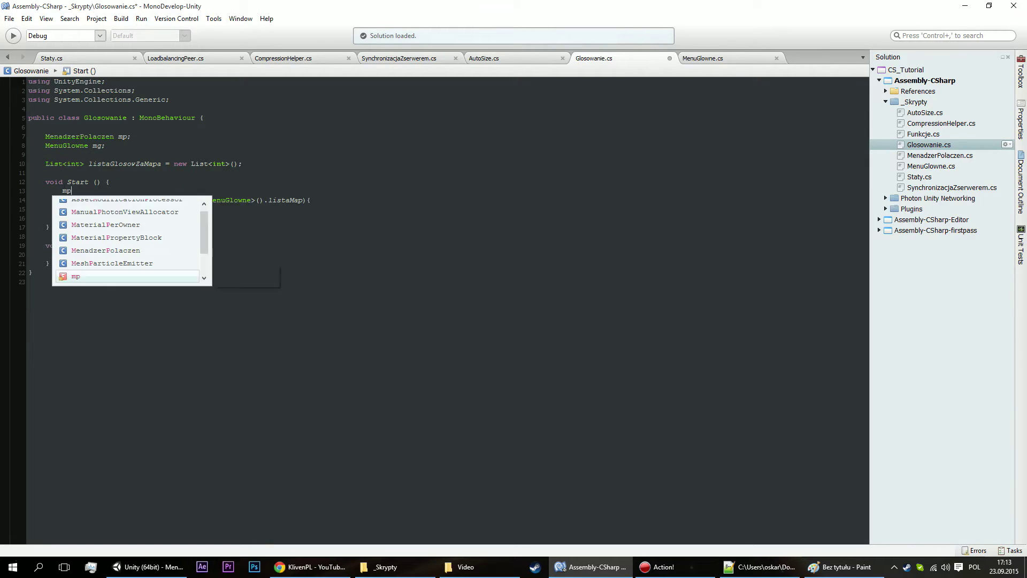
pyautogui.write(' = getc')
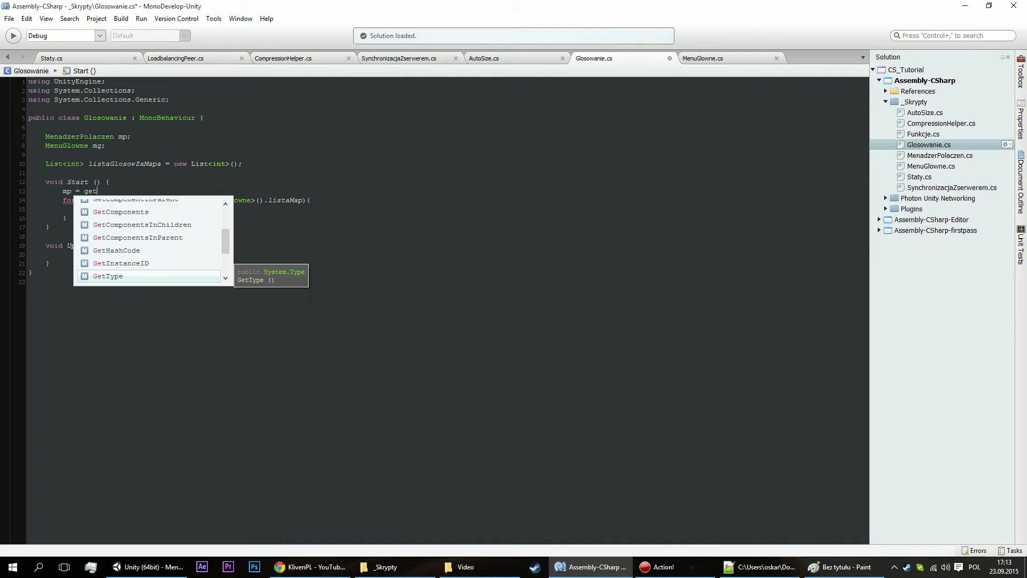
pyautogui.press('Escape')
pyautogui.write('<mp')
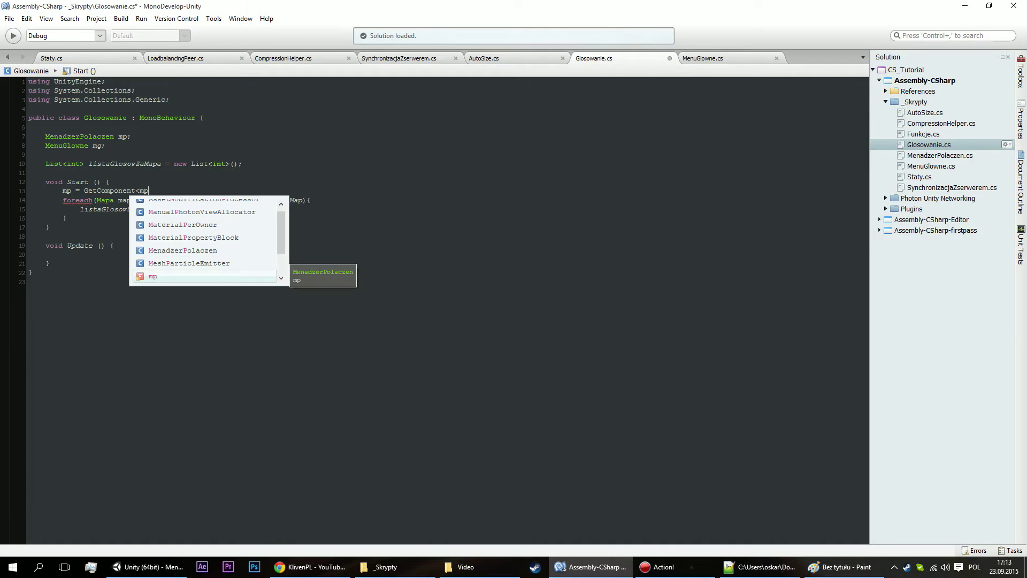
pyautogui.press('Up')
pyautogui.press('Up')
pyautogui.write('> ();')
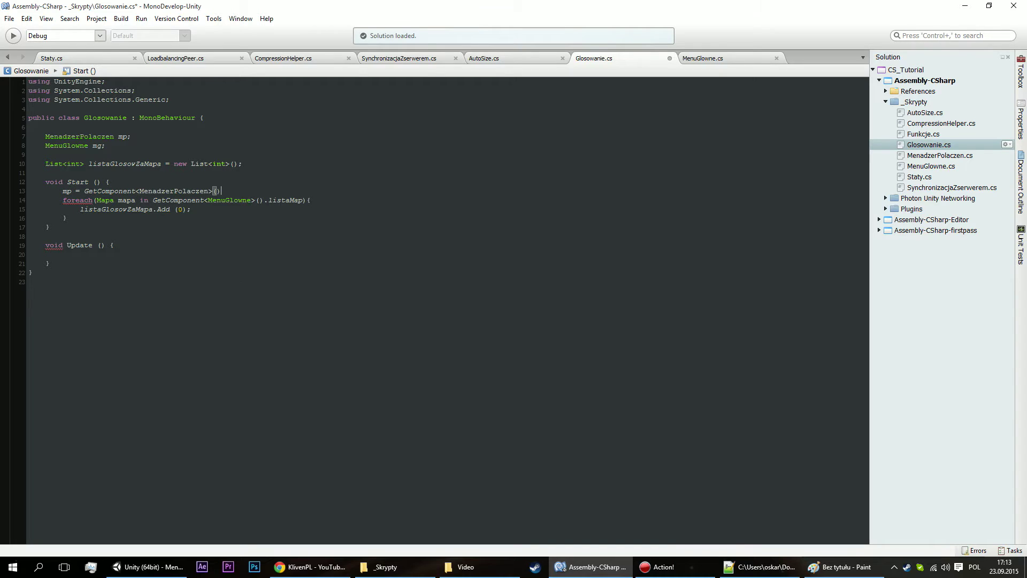
pyautogui.press('Return')
# Assign mg = GetComponent<MenuGlowne> (); below the mp assignment.
pyautogui.write('mg ')
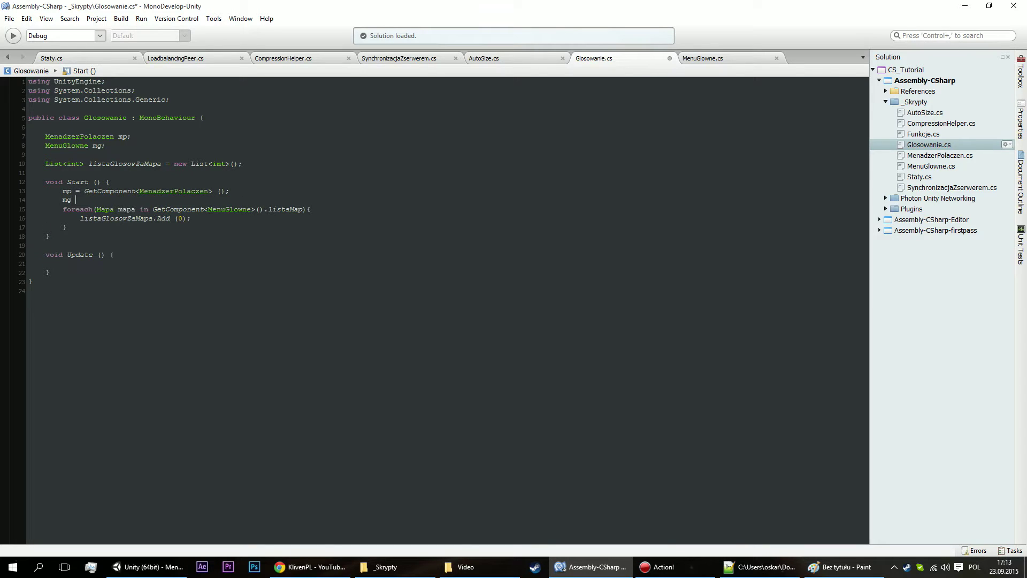
pyautogui.write('= getc')
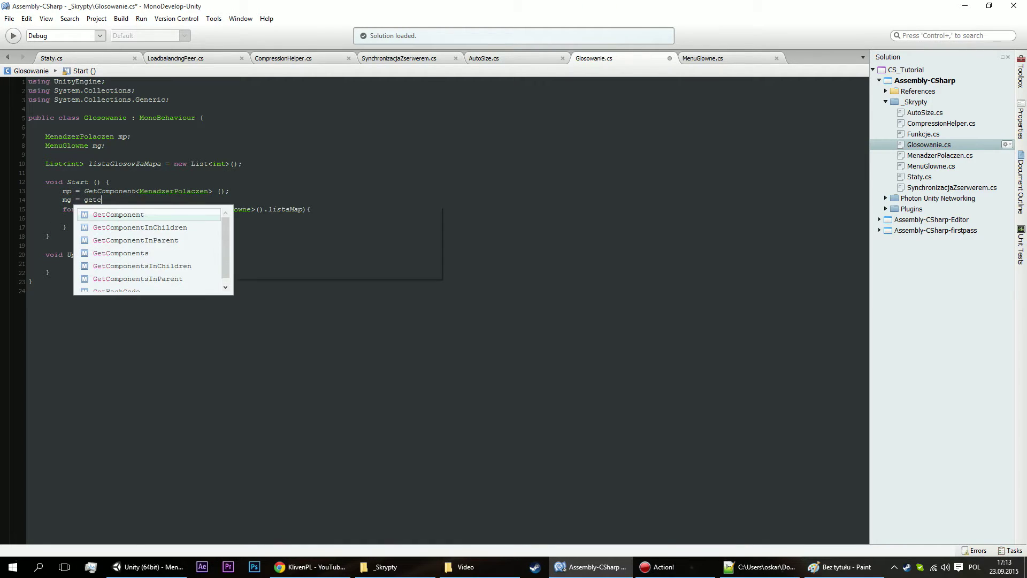
pyautogui.write('<n')
pyautogui.press('BackSpace')
pyautogui.write('mg')
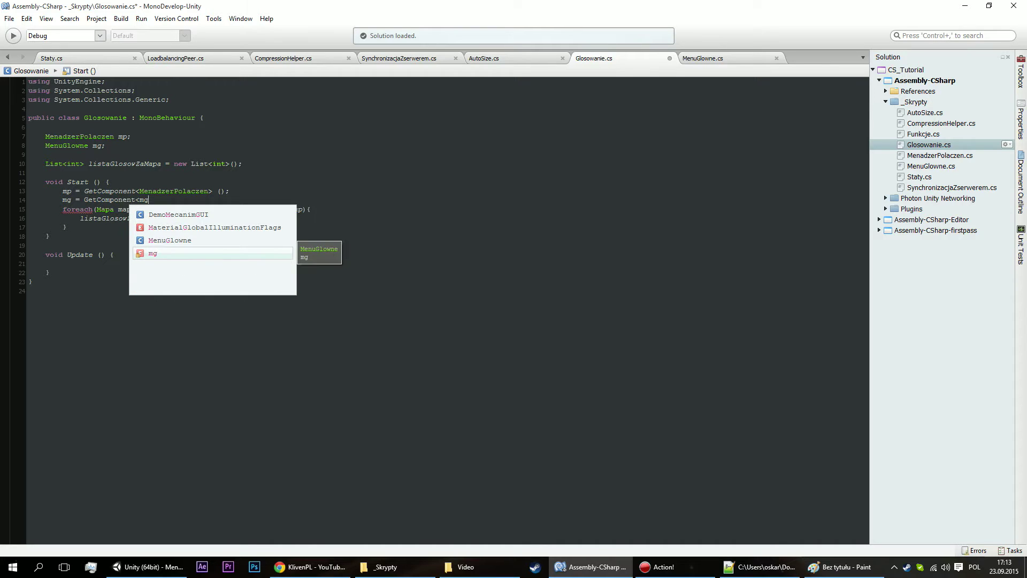
pyautogui.press('Up')
pyautogui.press('Return')
pyautogui.write('> ()')
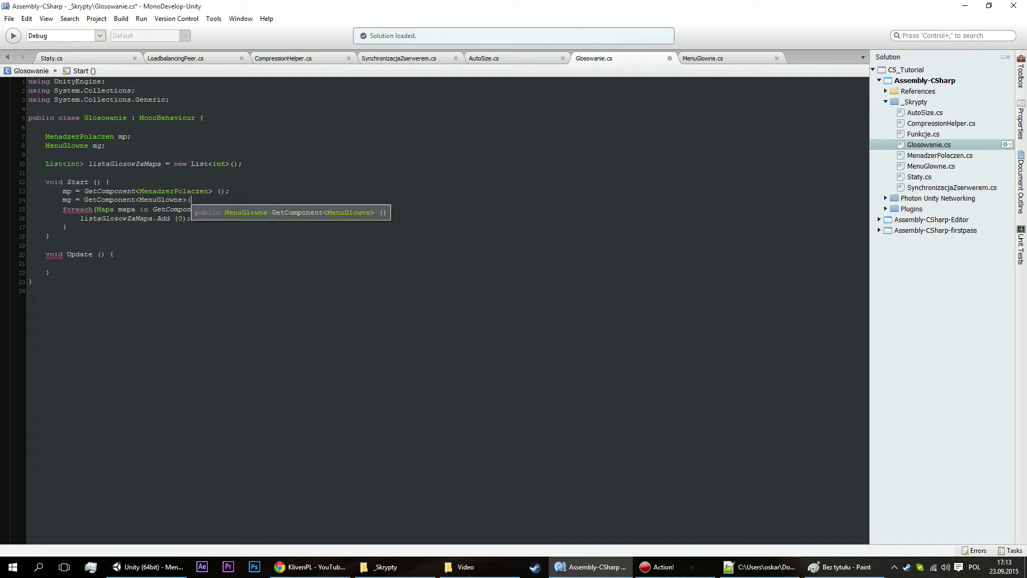
pyautogui.write(';')
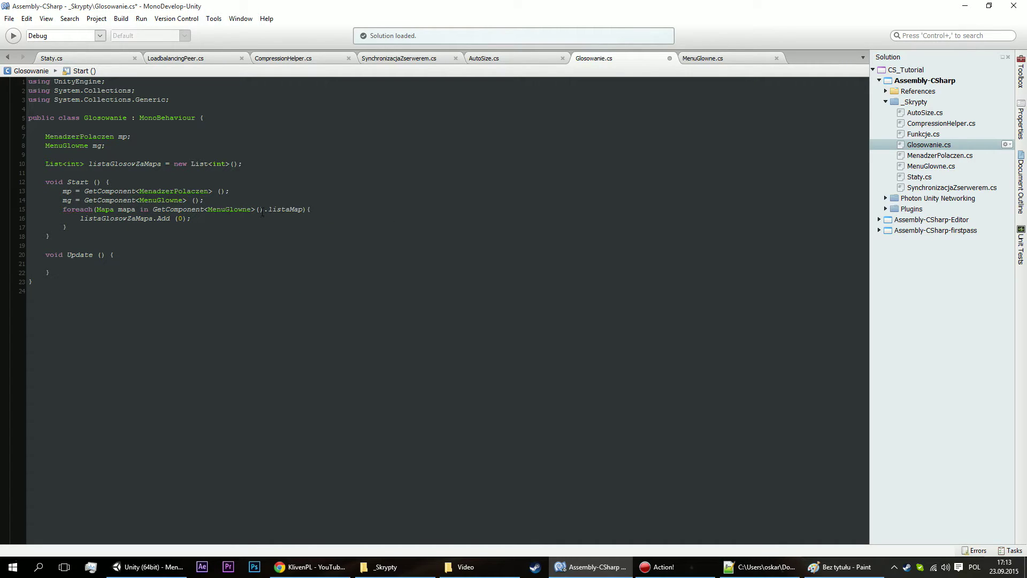
pyautogui.moveTo(264, 209); pyautogui.dragTo(154, 210)
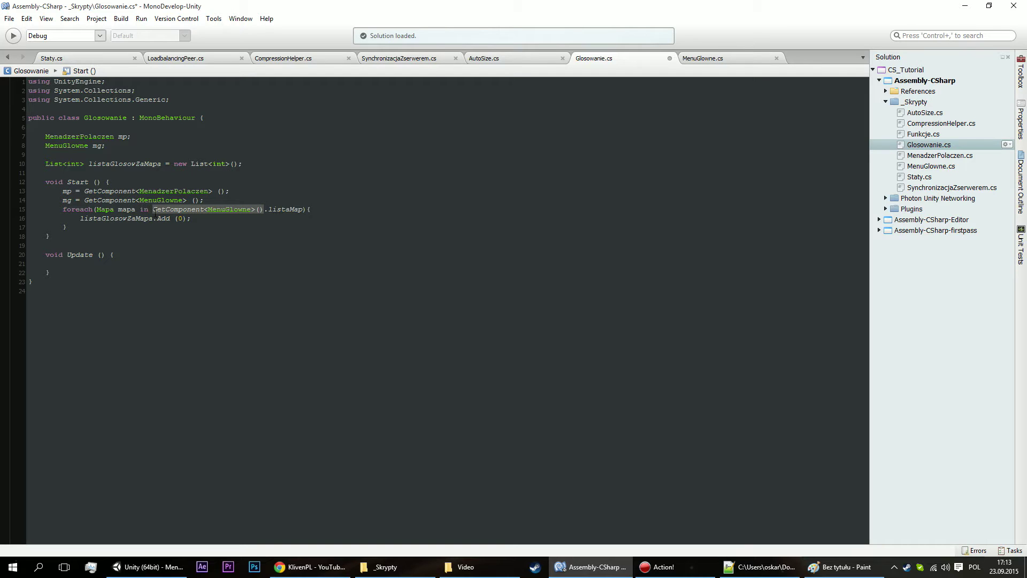
# Make the foreach in Start iterate over mg.listaMap.
pyautogui.write('mg')
pyautogui.press('Escape')
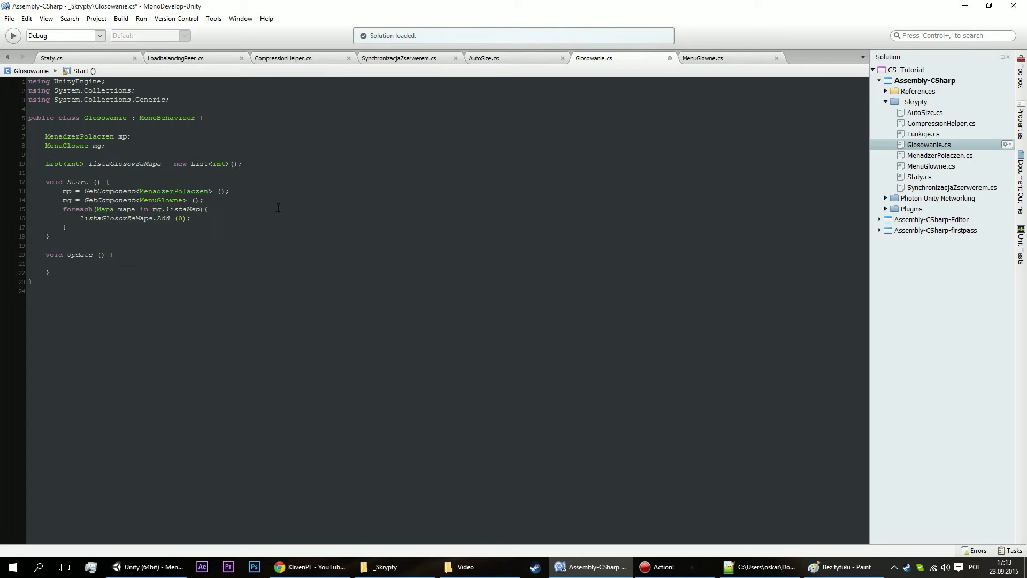
pyautogui.press('End')
# Add an int iloscDostepnychGlosow field below the list declaration.
pyautogui.click(410, 154)
pyautogui.press('Return')
pyautogui.write('int ')
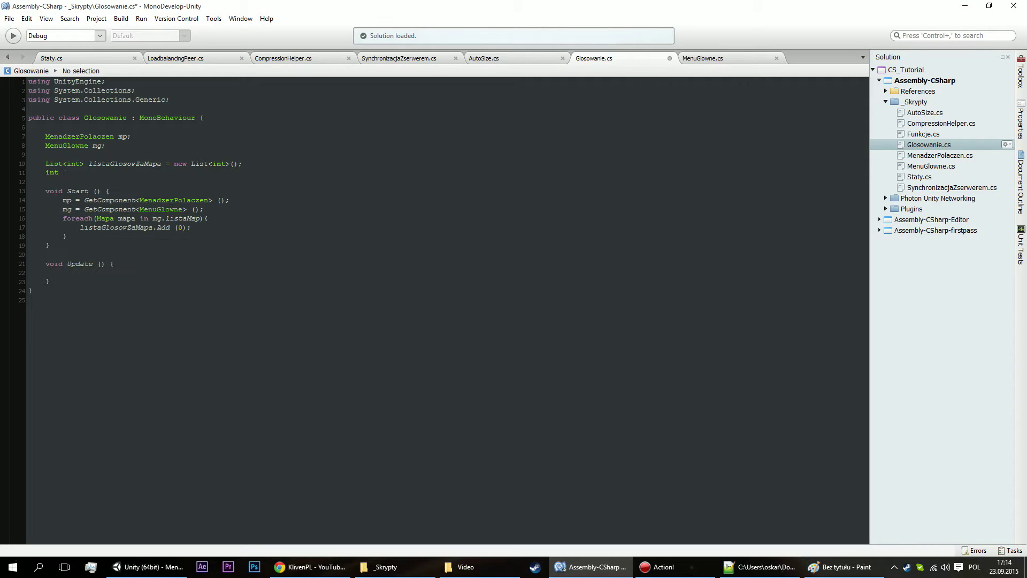
pyautogui.write('dostepne')
pyautogui.write('Glosy;')
pyautogui.click(62, 173)
pyautogui.write('ilo')
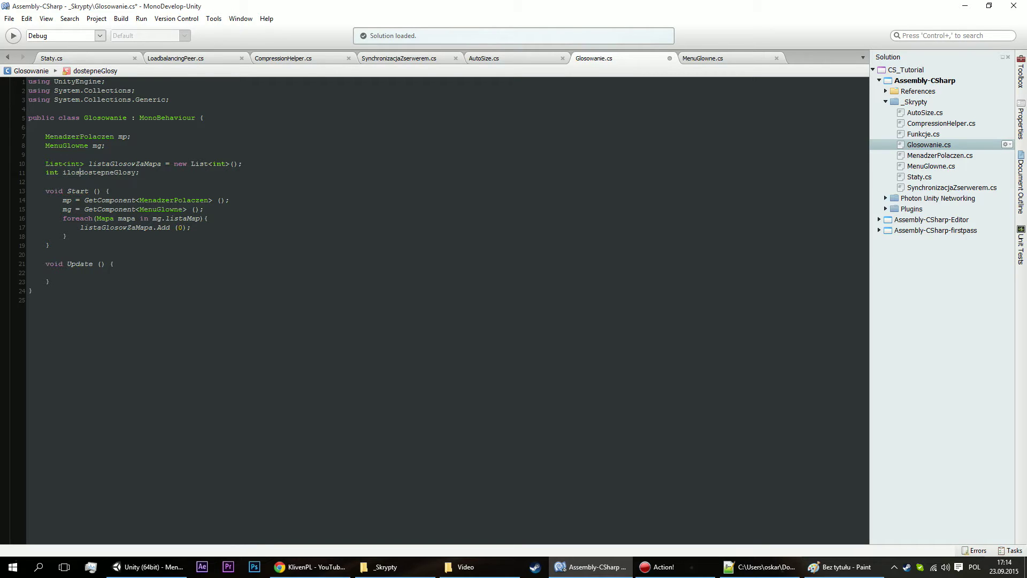
pyautogui.write('sc')
pyautogui.press('Delete')
pyautogui.write('D')
pyautogui.press('Delete')
pyautogui.write('ych')
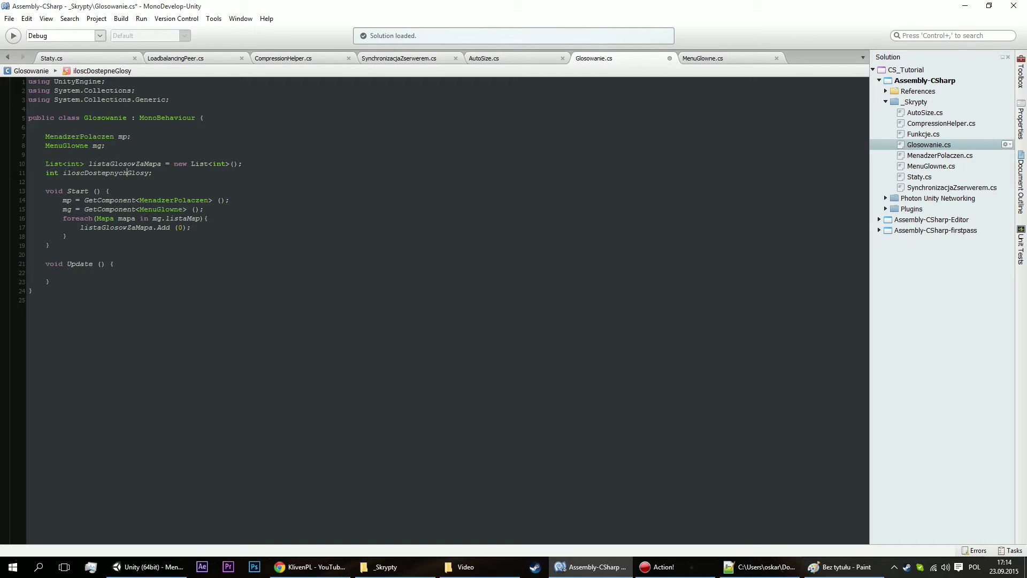
pyautogui.click(148, 173)
pyautogui.press('BackSpace')
pyautogui.write('ow')
# Add int iloscDostepnychGlosowZaMapa; on the next line.
pyautogui.press('Return')
pyautogui.write('int')
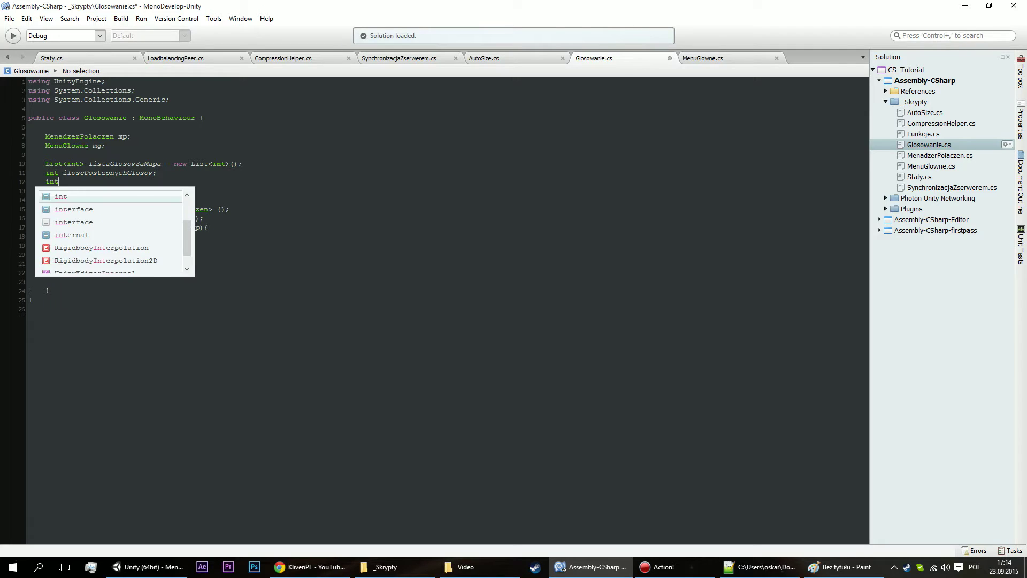
pyautogui.write(' iloscDostep')
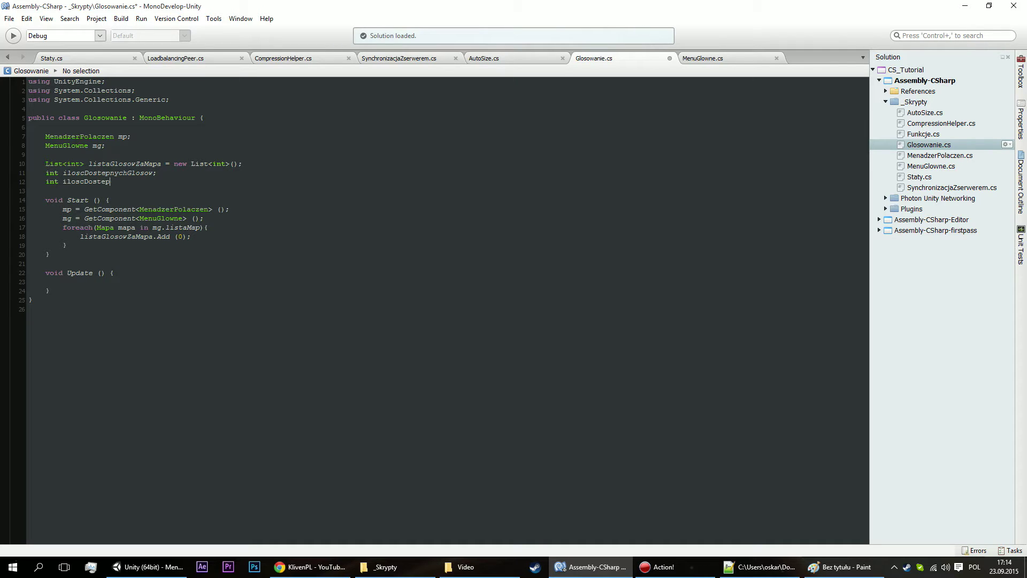
pyautogui.write('nychGlosow')
pyautogui.write('ZaP')
pyautogui.press('BackSpace')
pyautogui.write('Map')
pyautogui.write('a;')
# Make listaGlosowZaMapa and the vote-count fields public, then bring up the Notepad++ reference script.
pyautogui.click(179, 181)
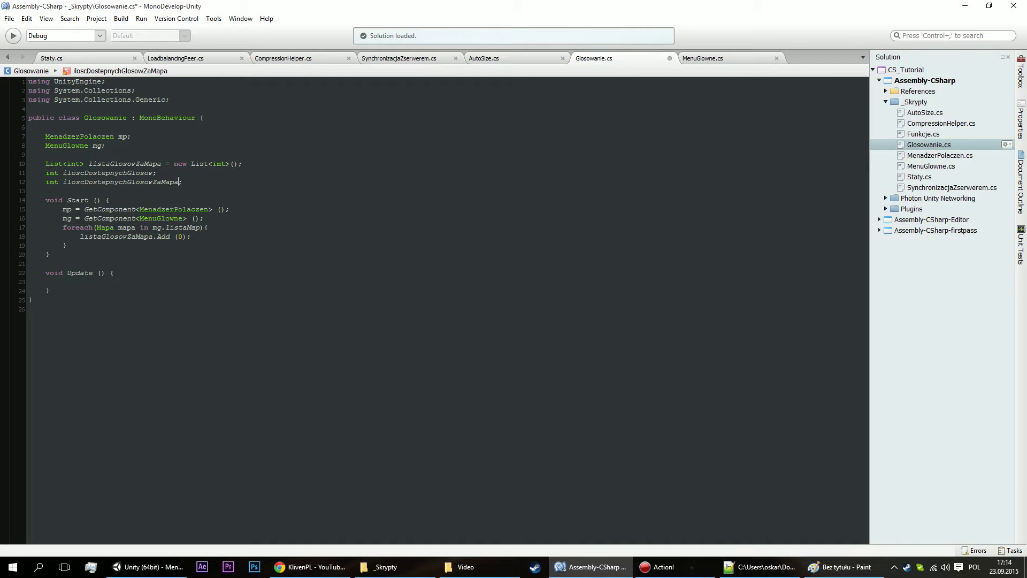
pyautogui.write('public')
pyautogui.click(46, 173)
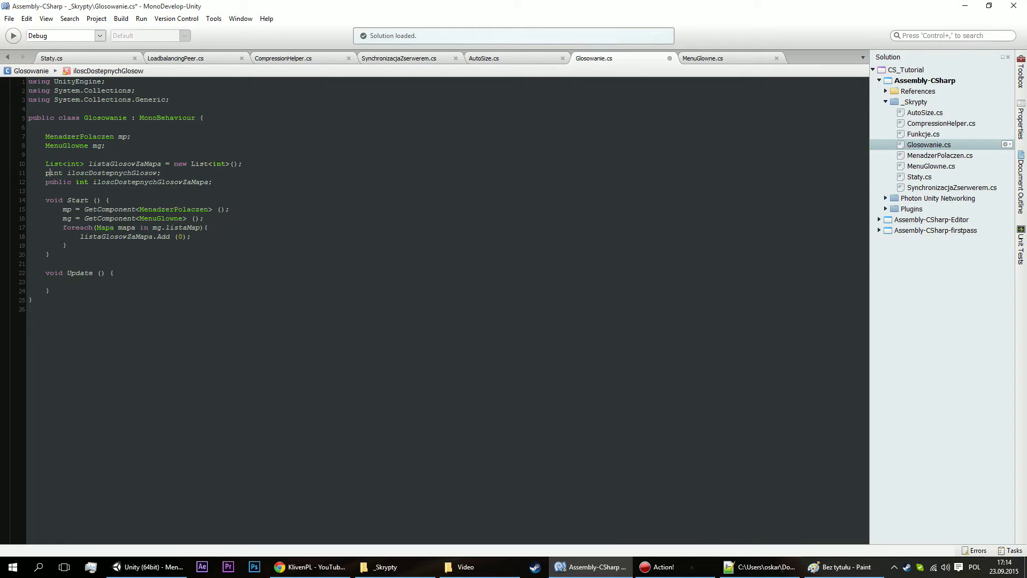
pyautogui.write('public')
pyautogui.click(46, 163)
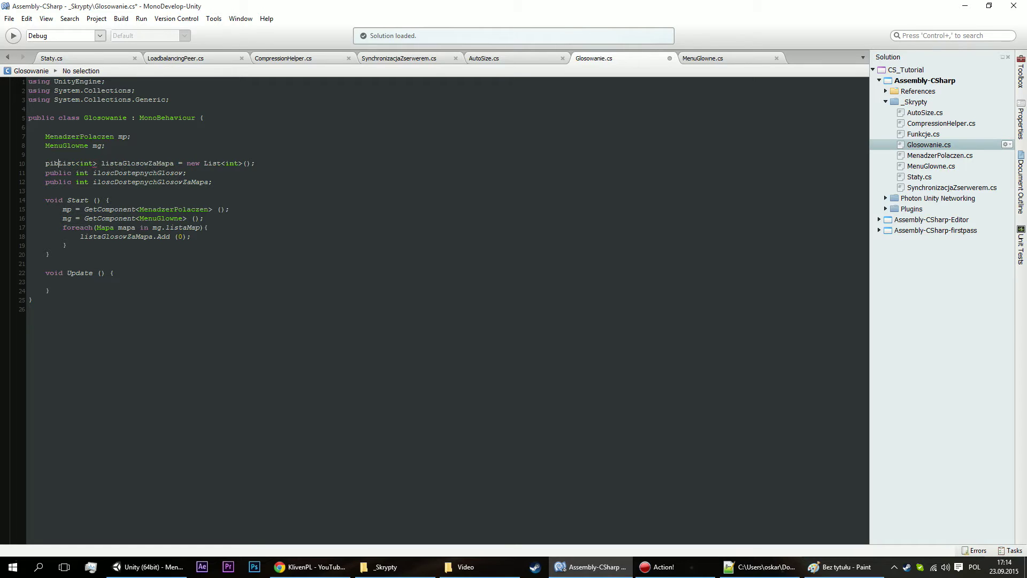
pyautogui.write('pi')
pyautogui.press('BackSpace')
pyautogui.write('ublic')
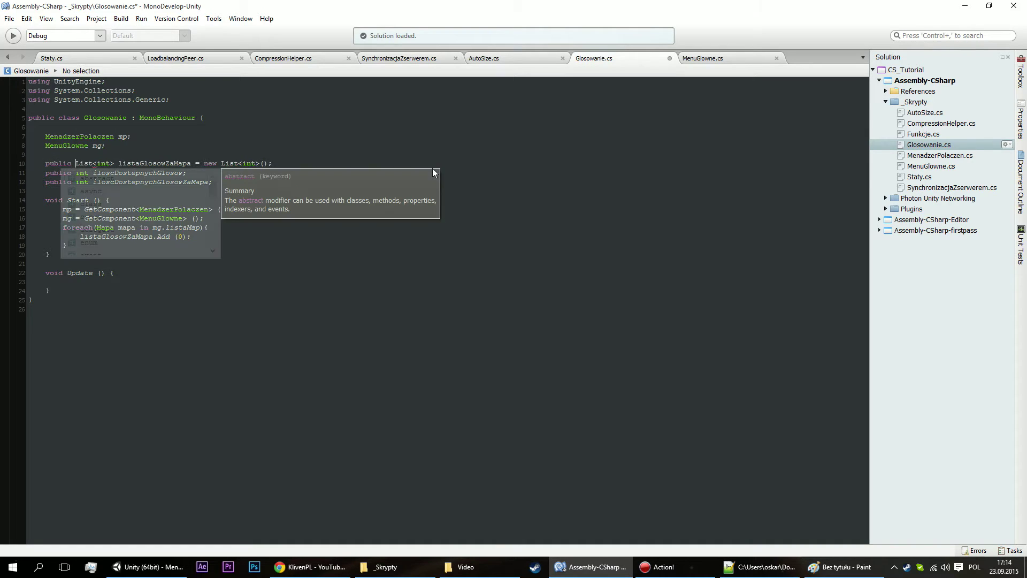
pyautogui.click(404, 155)
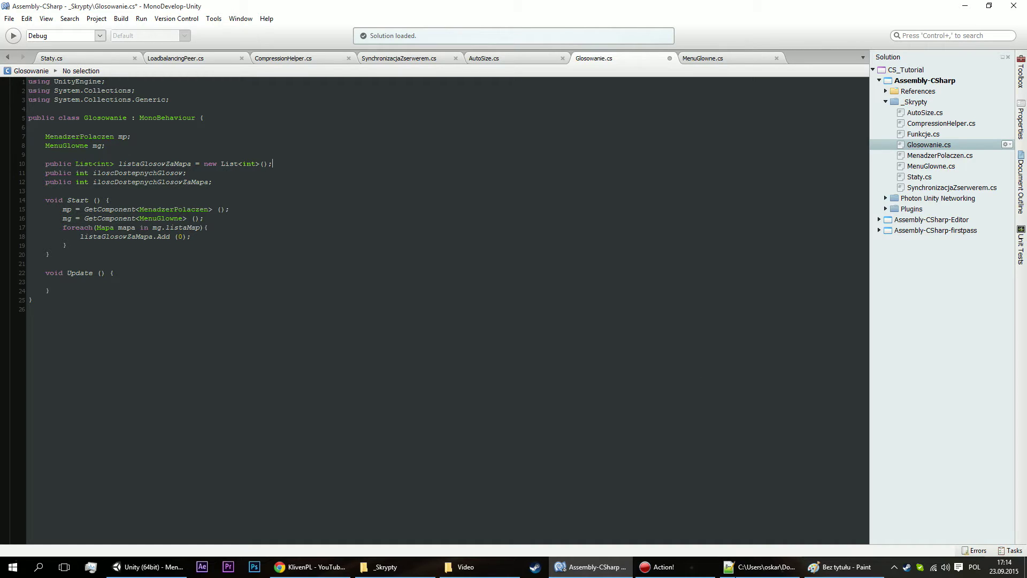
pyautogui.click(766, 567)
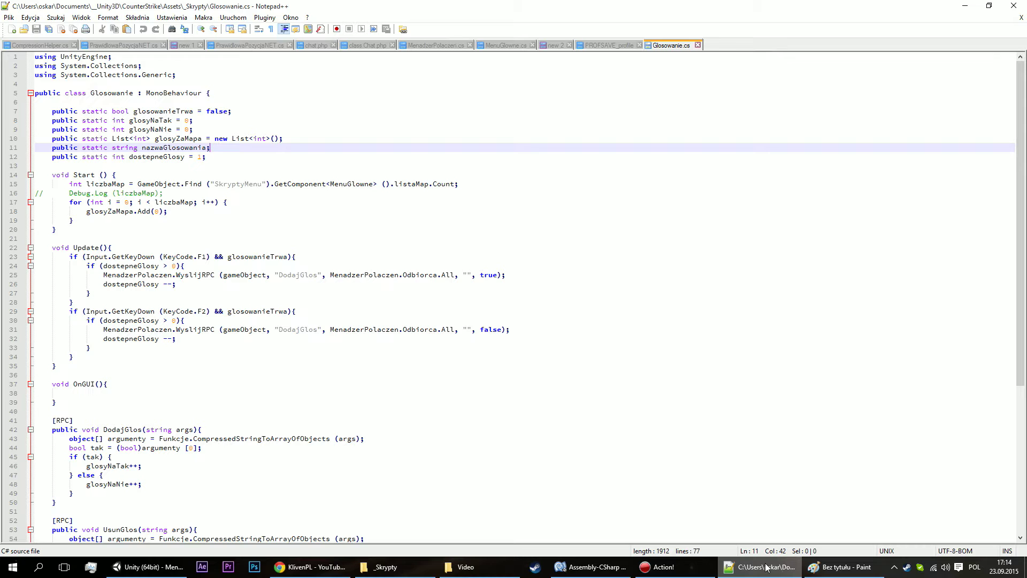
pyautogui.click(766, 567)
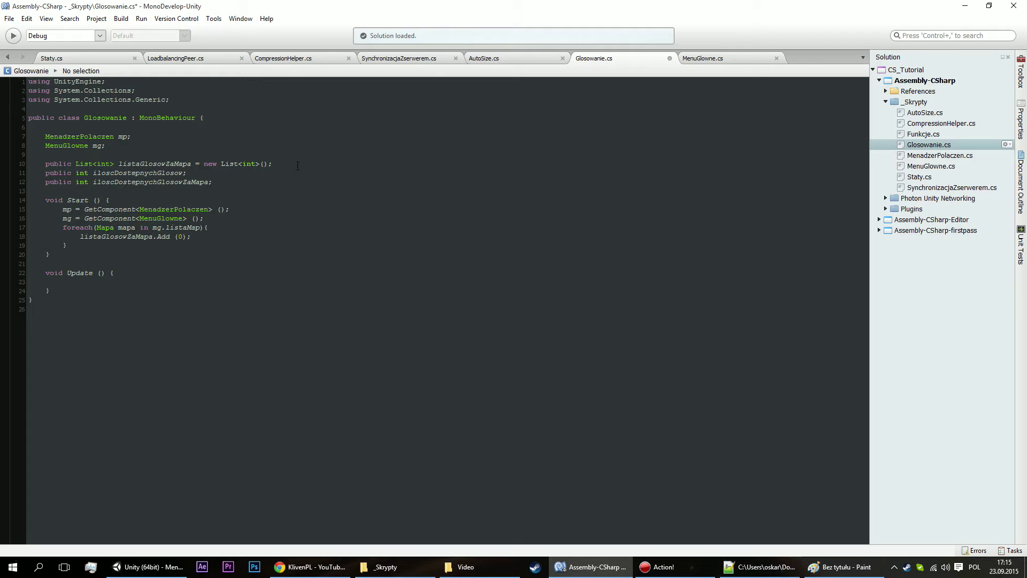
# Add public static bool glowowanieTrwa = false; above the list field.
pyautogui.press('Return')
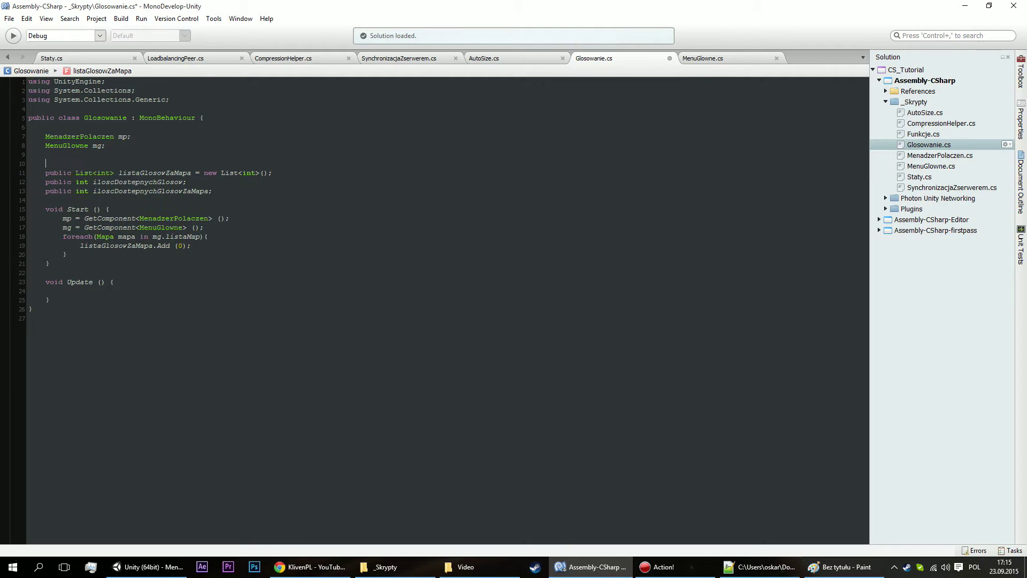
pyautogui.write('public static')
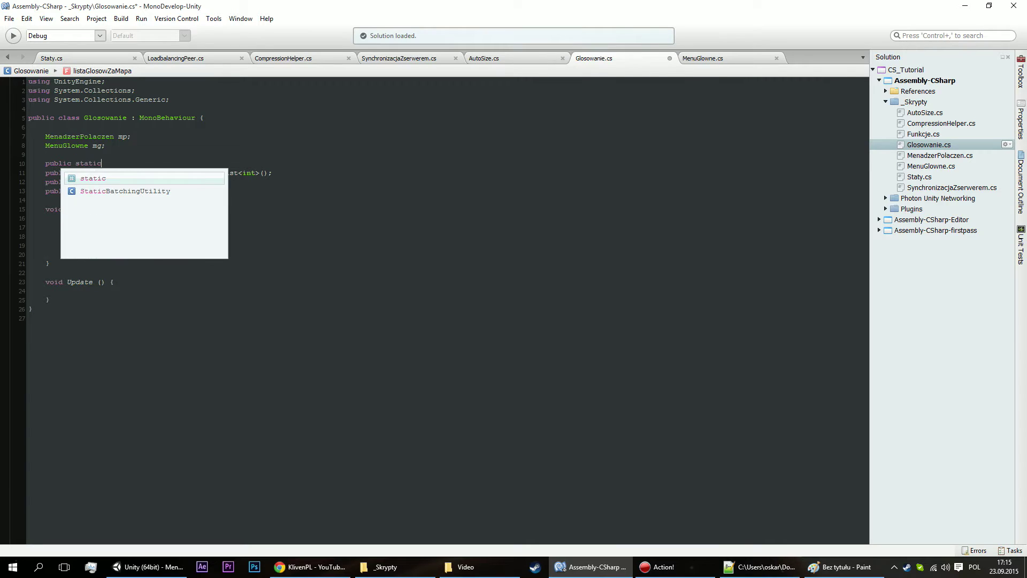
pyautogui.write(' bool go')
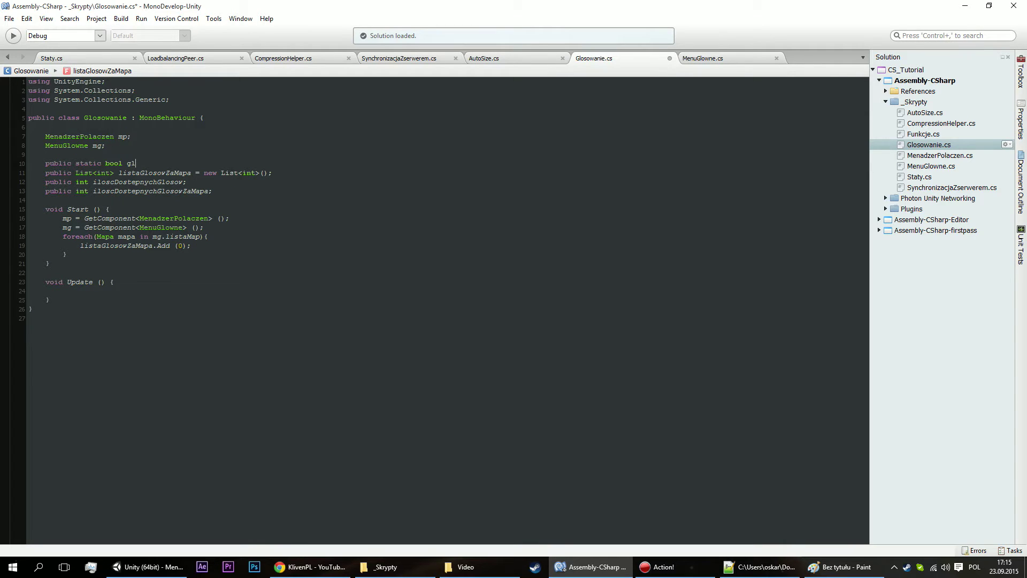
pyautogui.write('owowanieTr4a')
pyautogui.press('BackSpace')
pyautogui.press('BackSpace')
pyautogui.write('wa = fl')
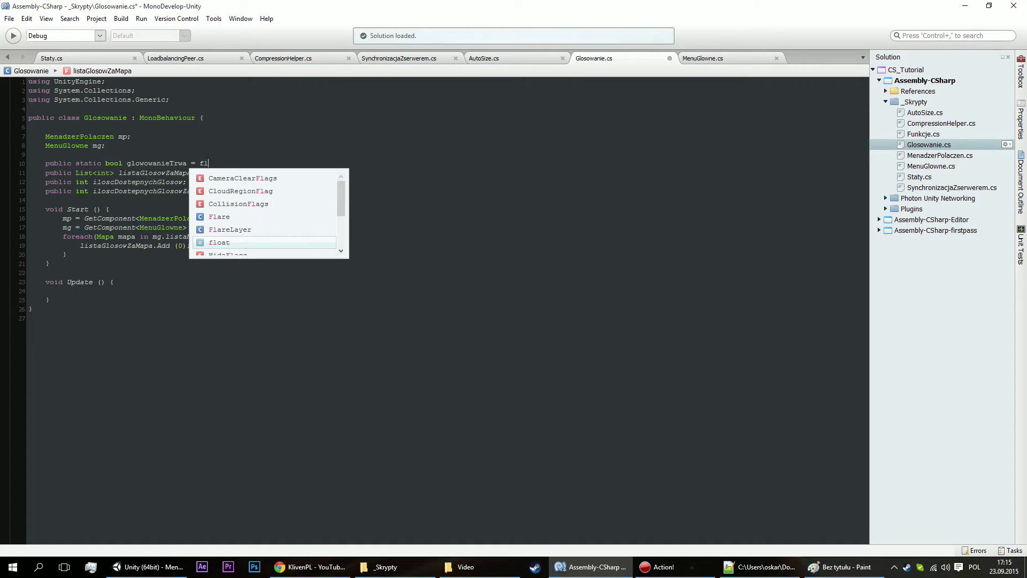
pyautogui.press('BackSpace')
pyautogui.write('alse;')
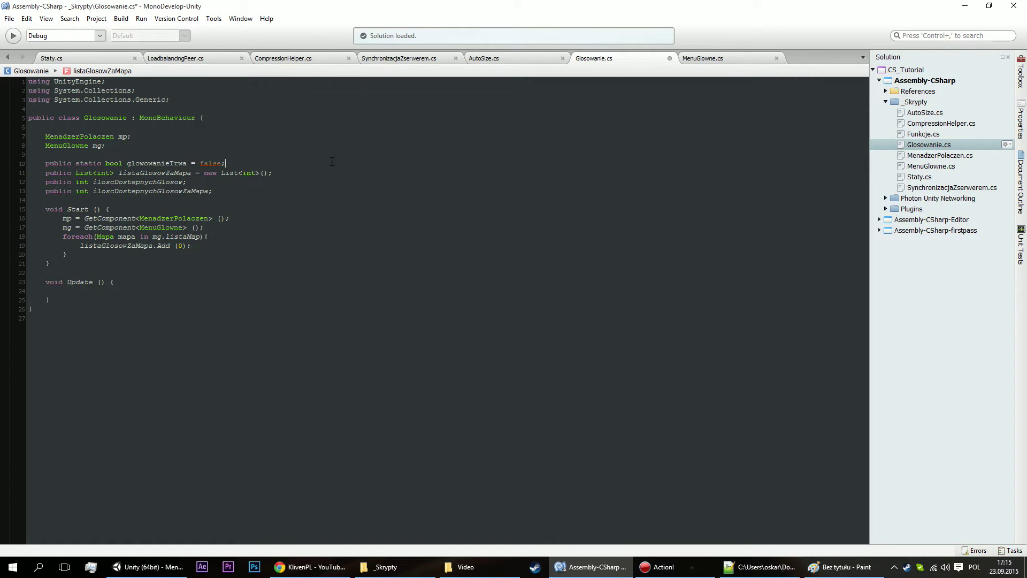
# Make listaGlosowZaMapa, iloscDostepnychGlosow and iloscDostepnychGlosowZaMapa static.
pyautogui.doubleClick(87, 163)
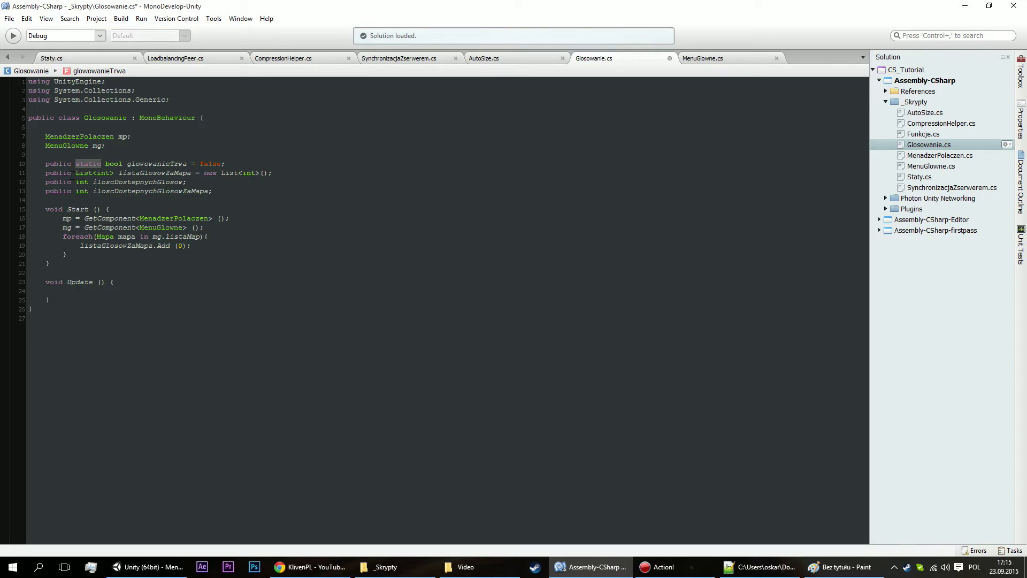
pyautogui.click(73, 173)
pyautogui.write('static')
pyautogui.press('BackSpace')
pyautogui.press('BackSpace')
pyautogui.press('BackSpace')
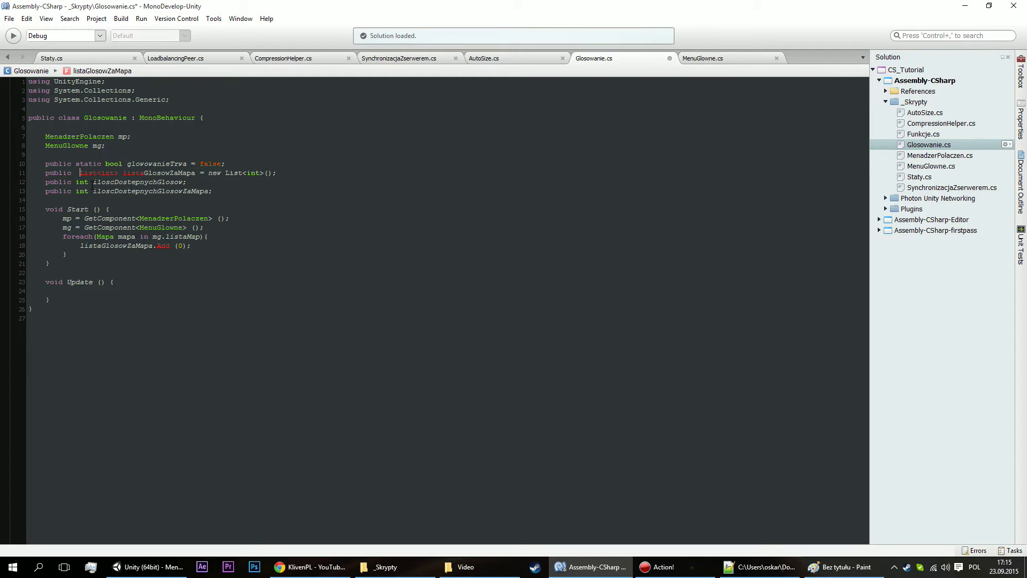
pyautogui.write('static')
pyautogui.click(73, 182)
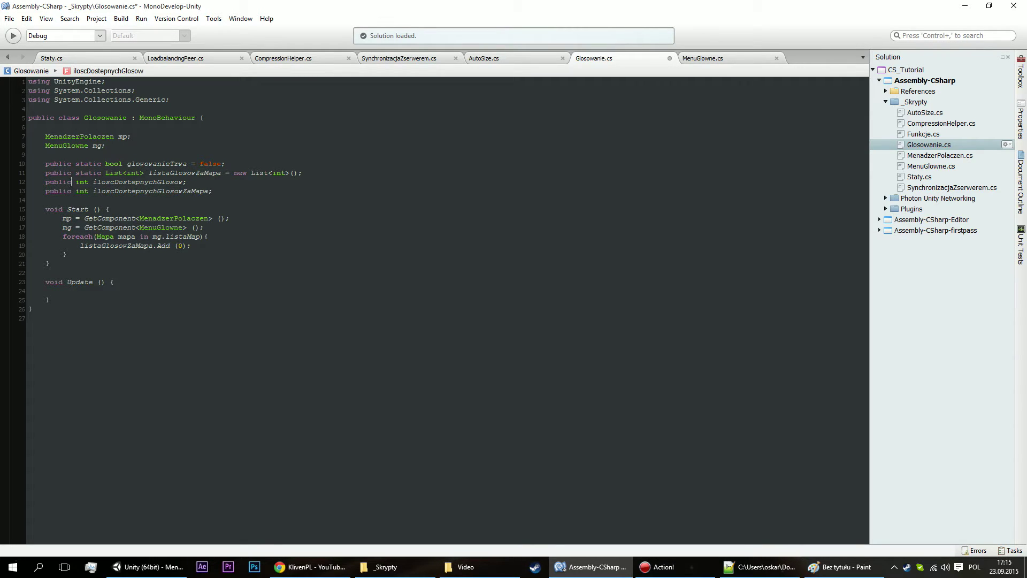
pyautogui.write('static')
pyautogui.click(73, 191)
pyautogui.write('static')
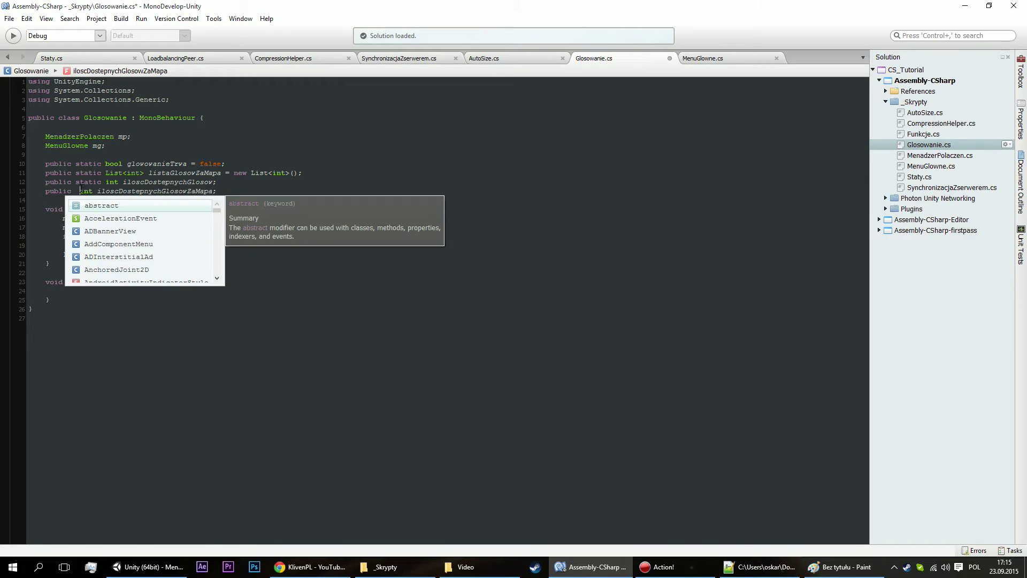
pyautogui.click(259, 192)
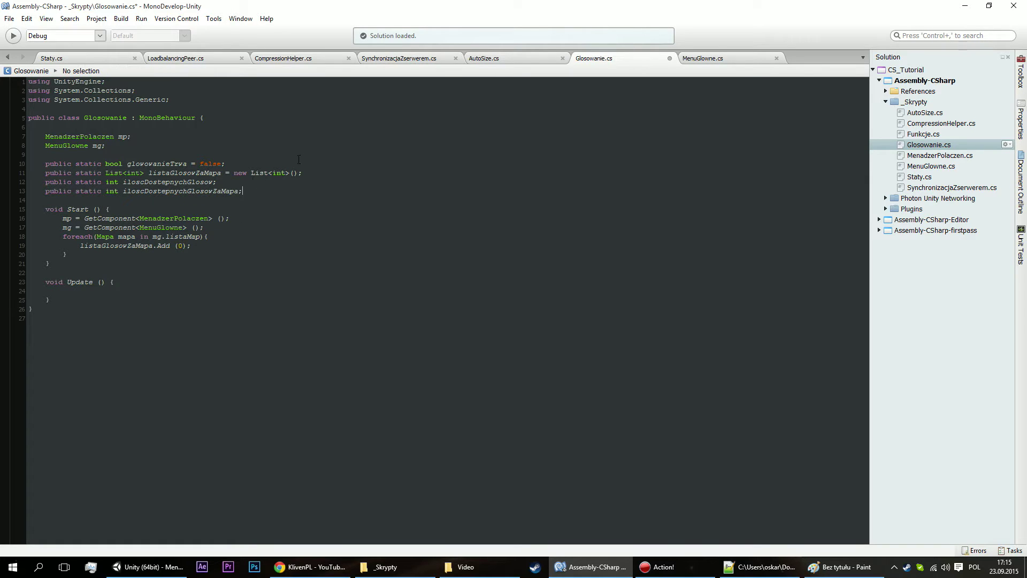
# Add public static int glosyNaTak = 0; and glosyNaNie = 0; after the list declaration.
pyautogui.click(360, 177)
pyautogui.press('Return')
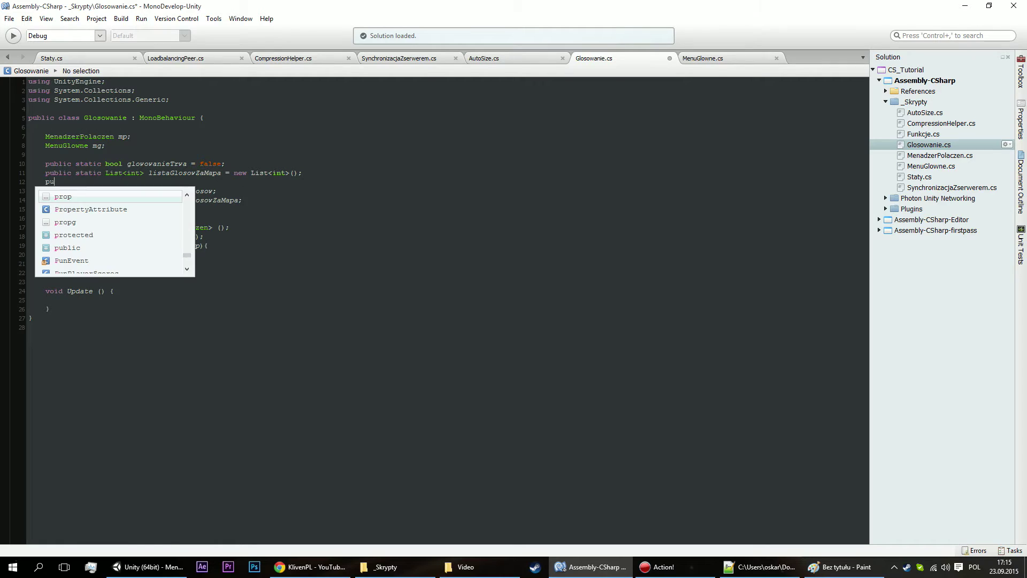
pyautogui.write('public static int t ')
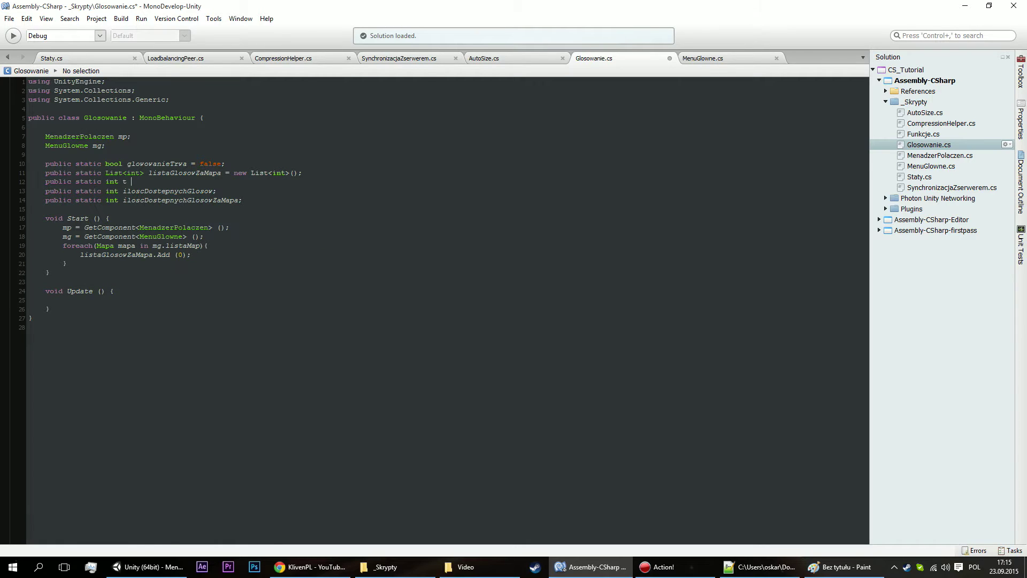
pyautogui.press('BackSpace')
pyautogui.press('BackSpace')
pyautogui.write('glosyNa')
pyautogui.write('Tak = 0')
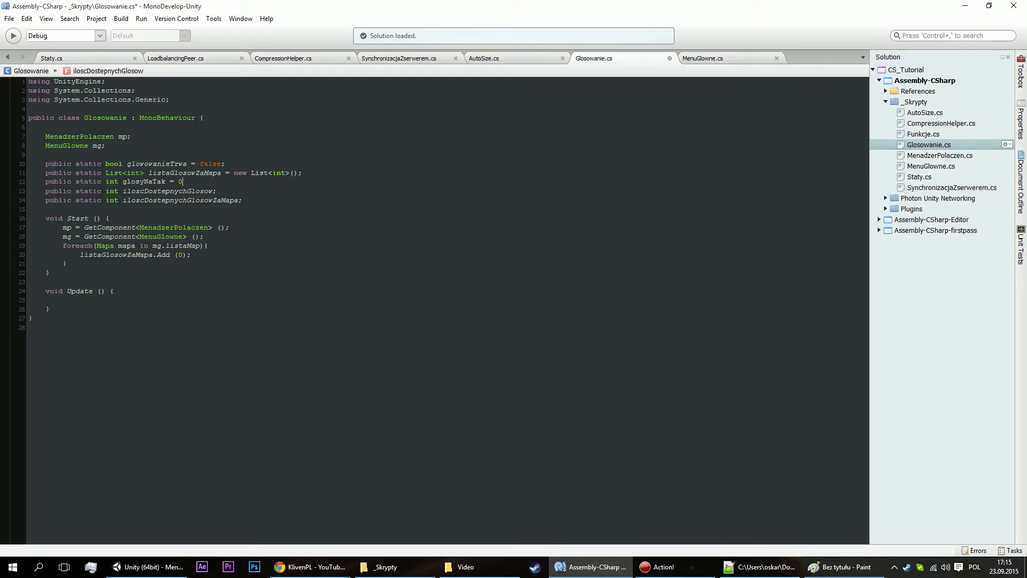
pyautogui.write(';')
pyautogui.press('Return')
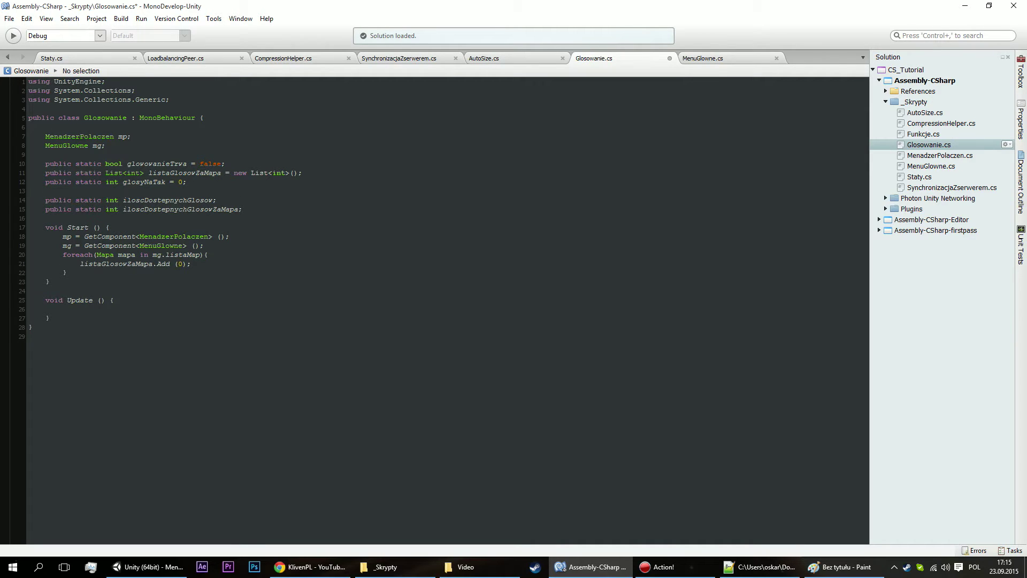
pyautogui.write('c')
pyautogui.press('BackSpace')
pyautogui.write('public st')
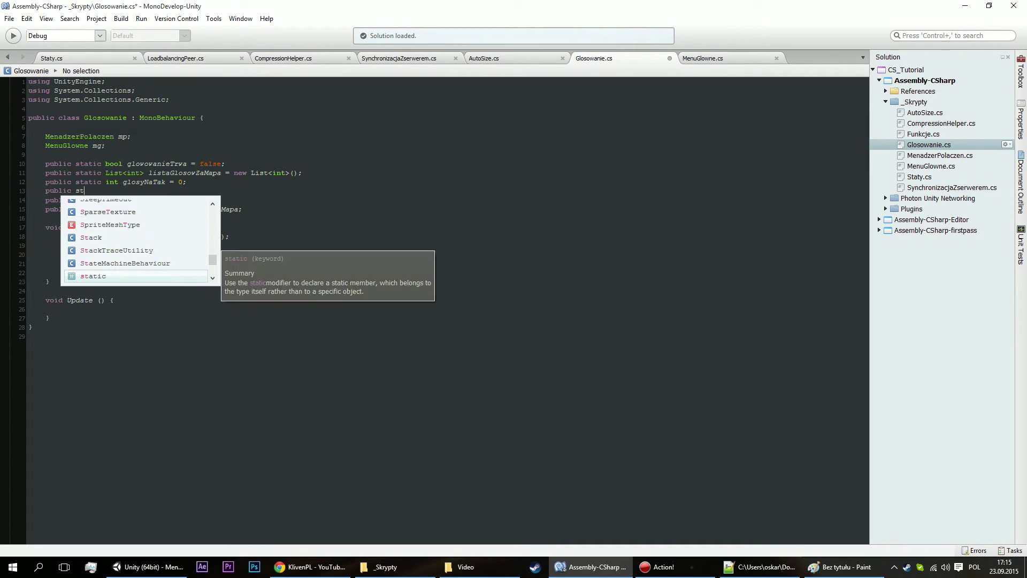
pyautogui.write('atic i')
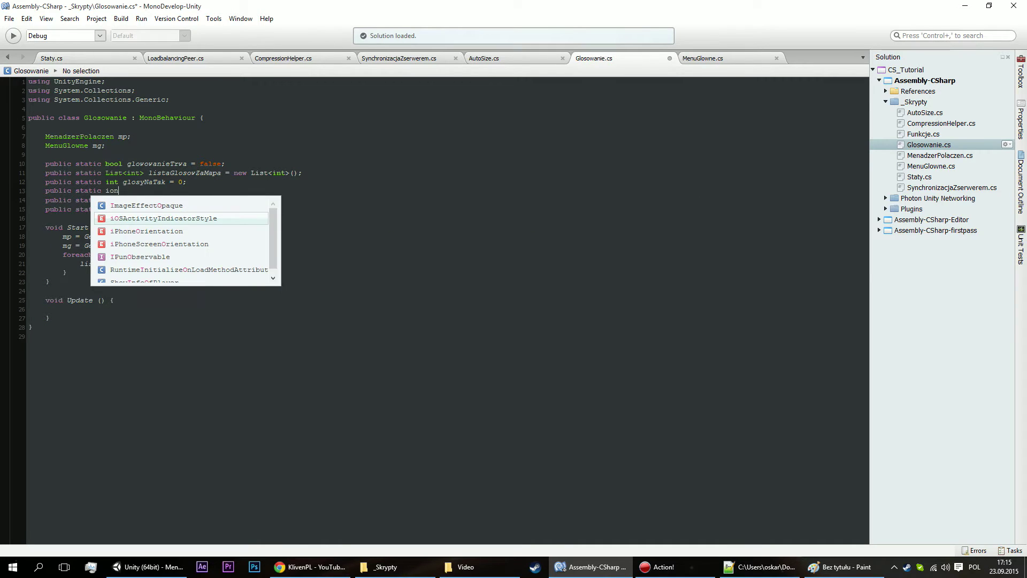
pyautogui.write('nt glos')
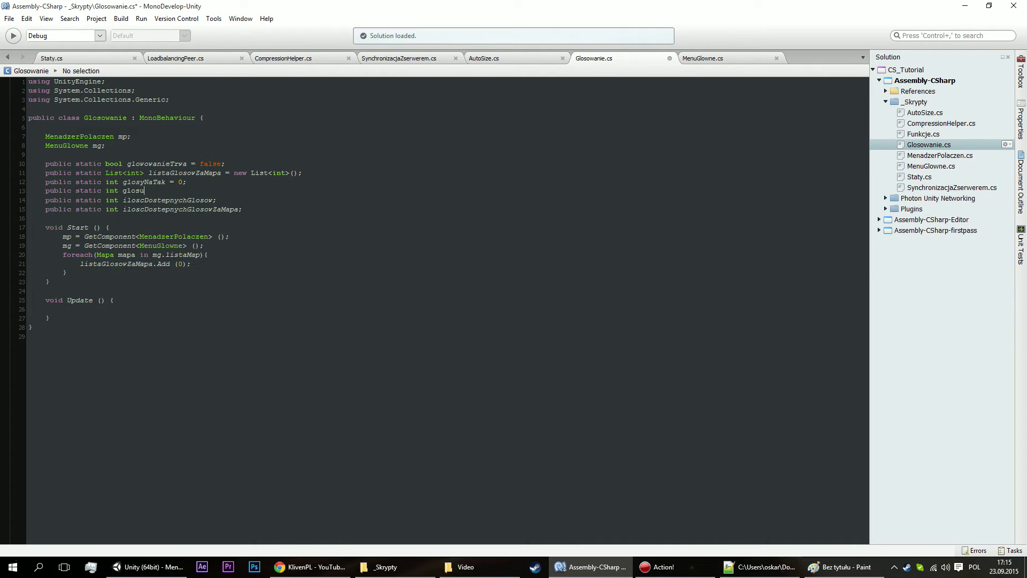
pyautogui.write('yNaNie = ')
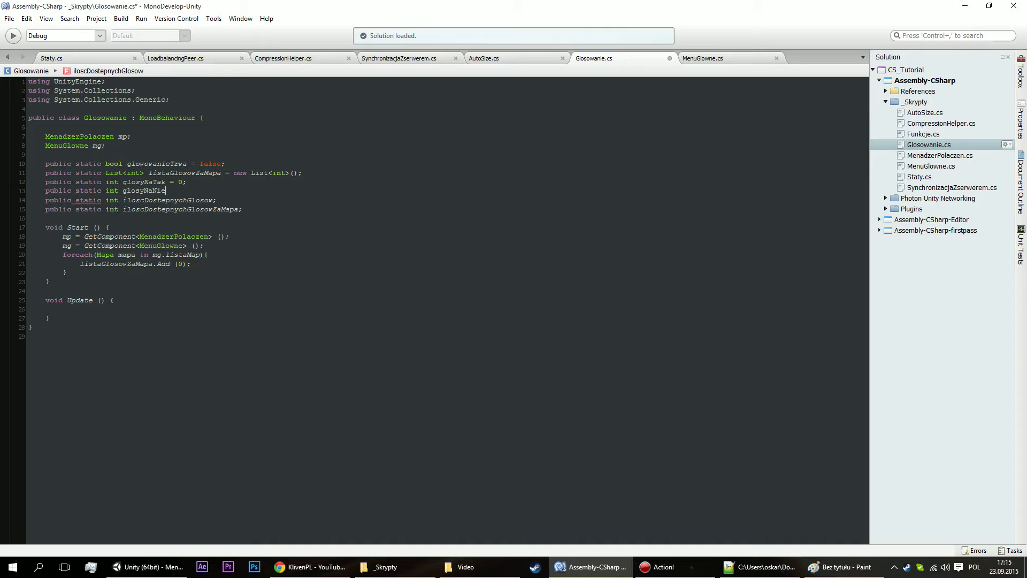
pyautogui.write('0;')
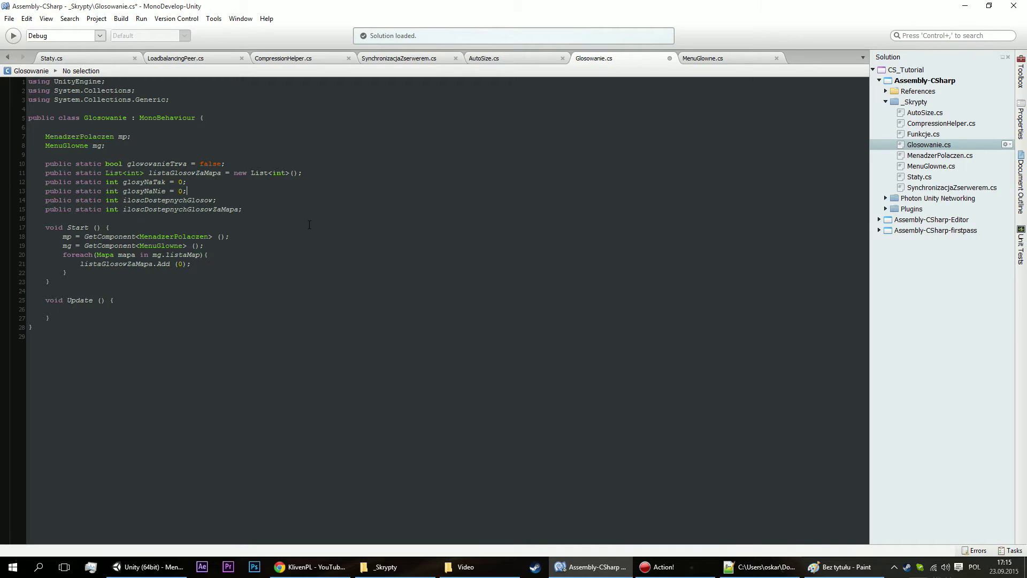
# Add blank lines below the Update method's closing brace.
pyautogui.click(288, 218)
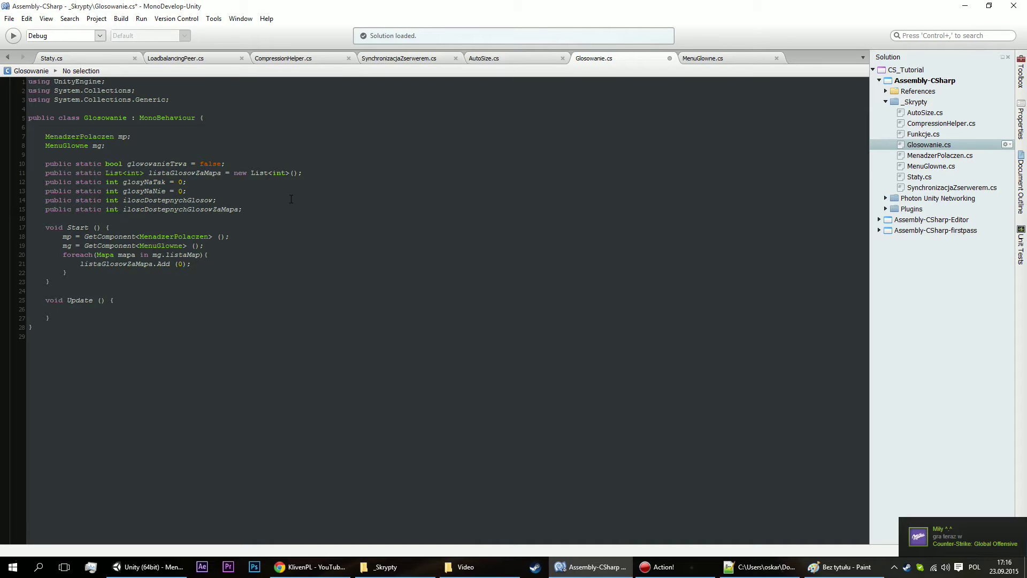
pyautogui.click(130, 316)
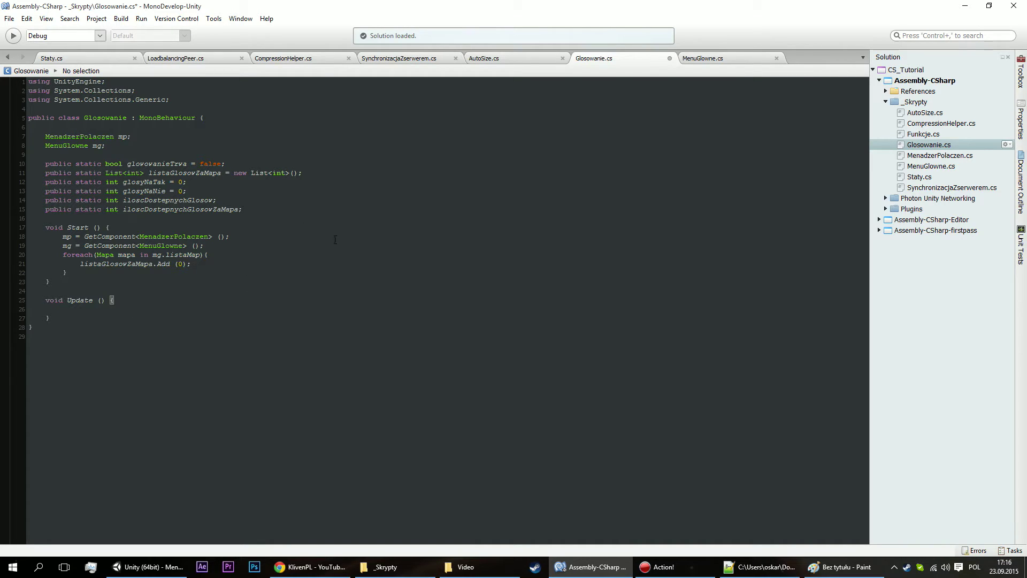
pyautogui.press('Return')
pyautogui.press('Return')
# Write an [RPC] void DodajGlosNaTak() method whose body is glosyNaTak++;.
pyautogui.write('[rpc')
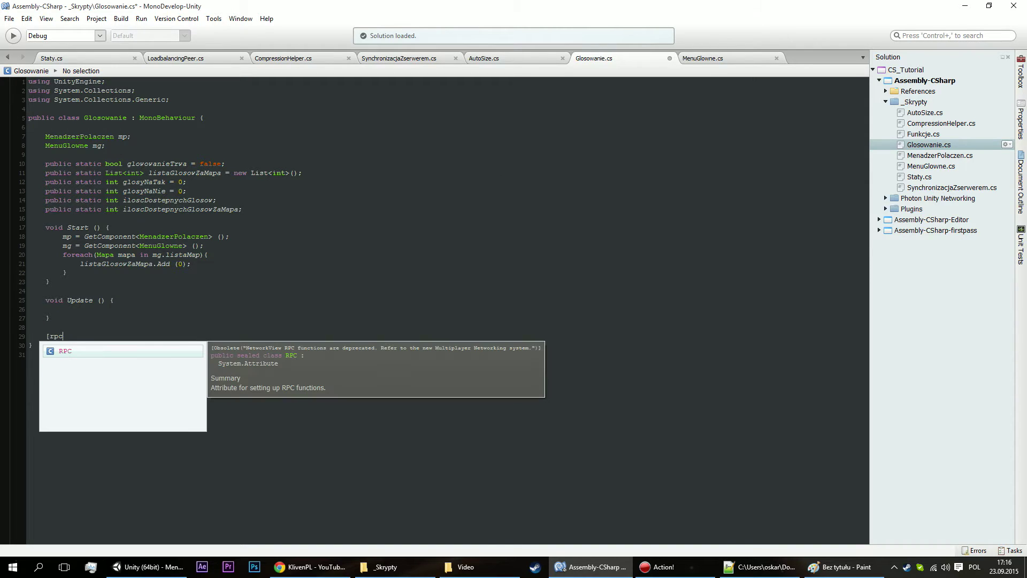
pyautogui.write(']')
pyautogui.press('Return')
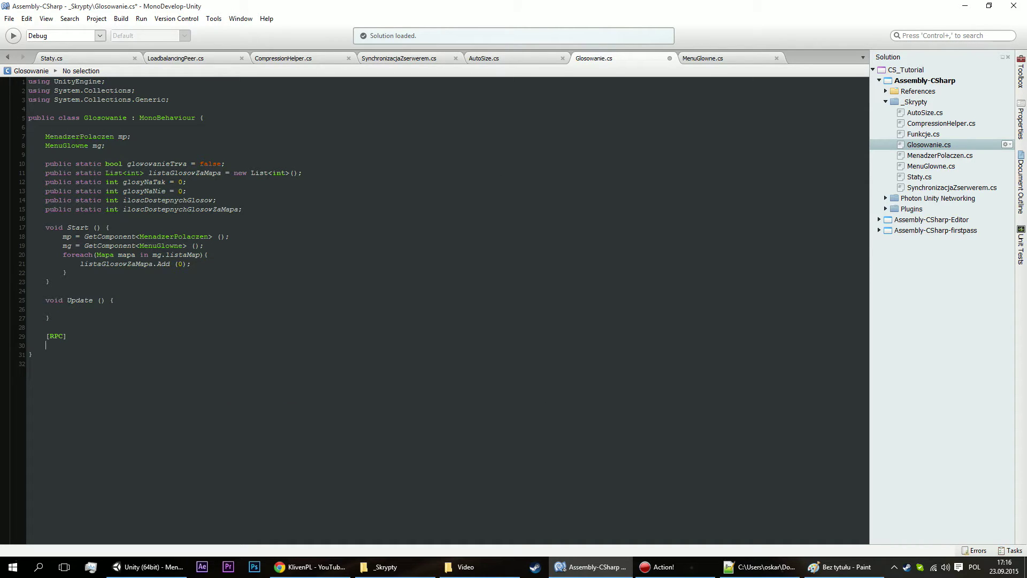
pyautogui.write('void Doda')
pyautogui.write('jGlos')
pyautogui.write('NaTak()')
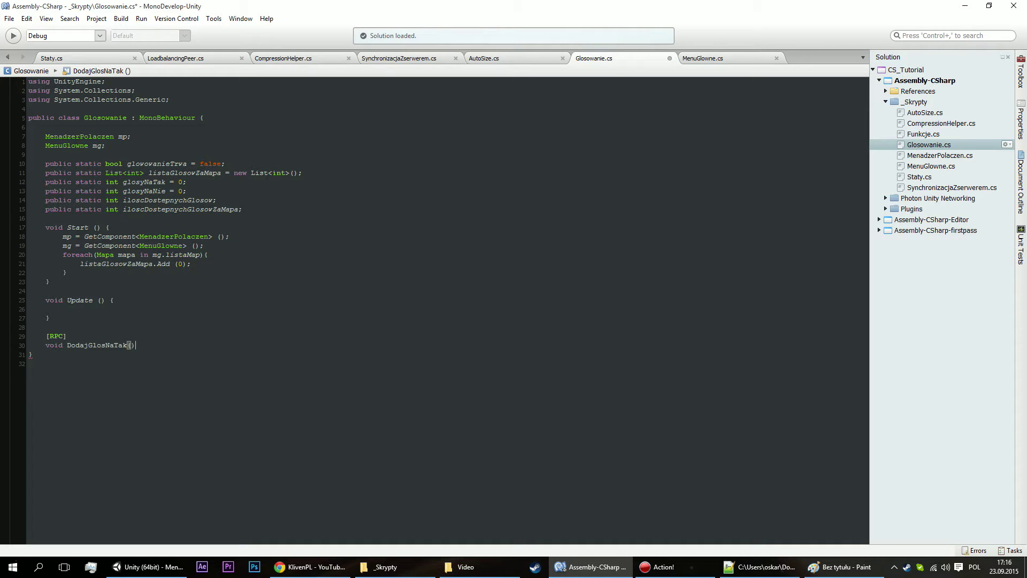
pyautogui.write('{')
pyautogui.press('Return')
pyautogui.press('Return')
pyautogui.write('}')
pyautogui.click(62, 354)
pyautogui.write('glos')
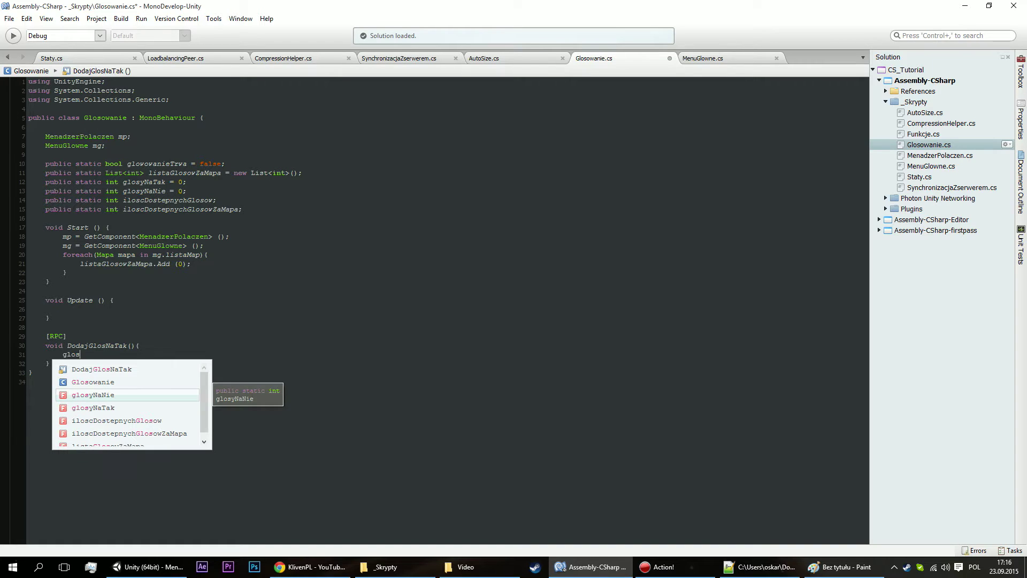
pyautogui.press('Escape')
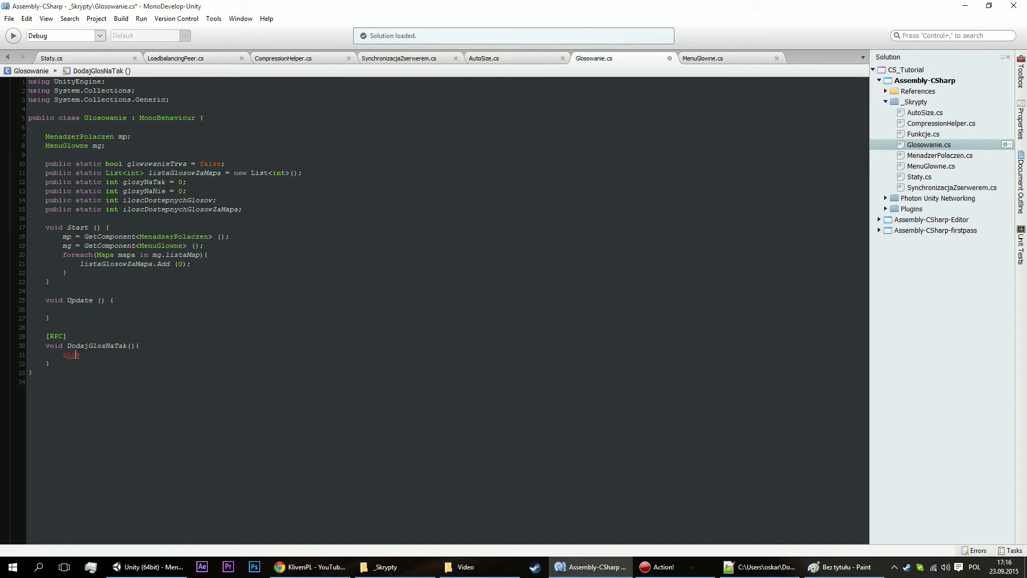
pyautogui.press('BackSpace')
pyautogui.press('BackSpace')
pyautogui.press('BackSpace')
pyautogui.write('glos')
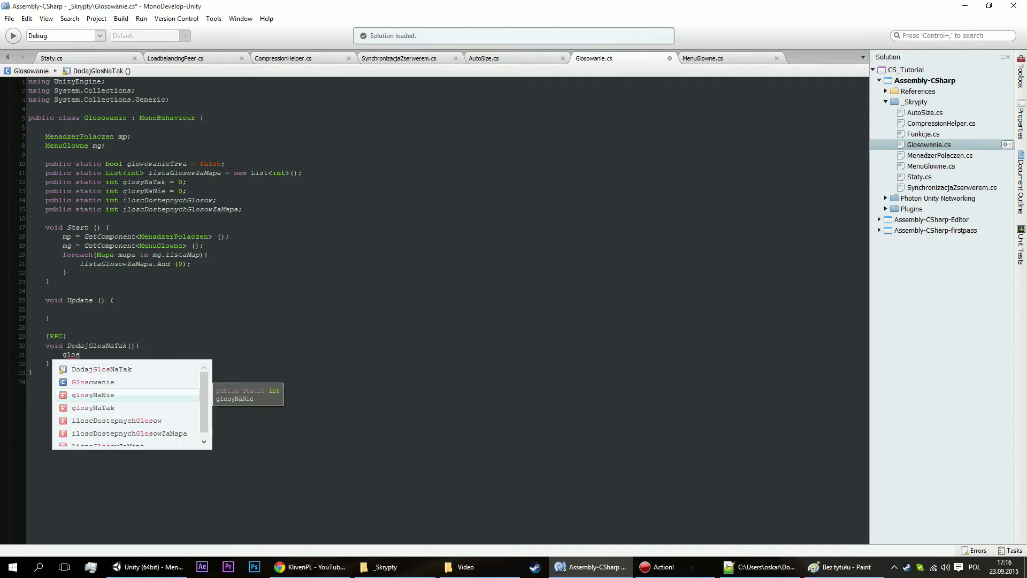
pyautogui.press('Down')
pyautogui.write('++;')
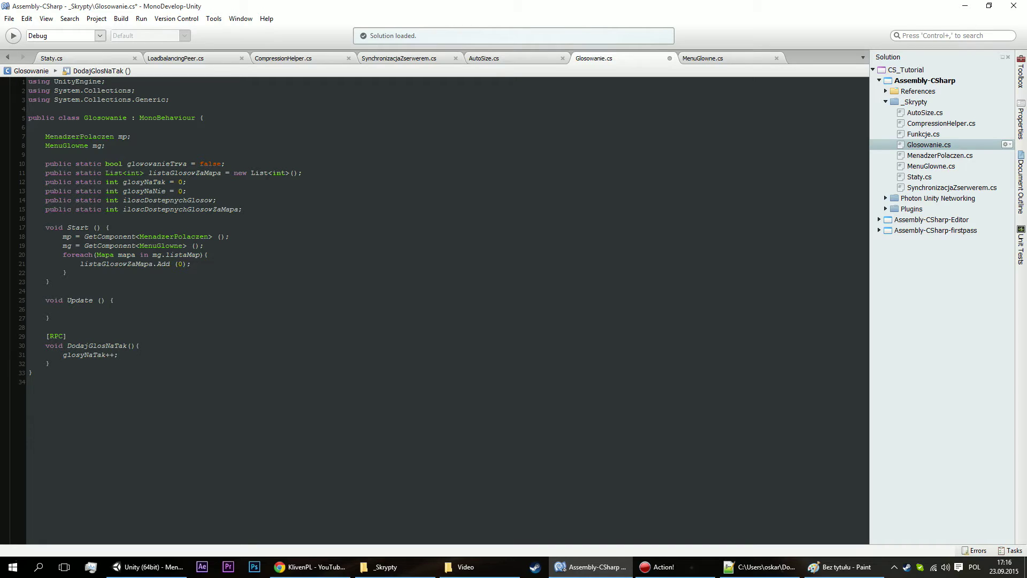
pyautogui.click(760, 567)
# Scroll the Notepad++ reference down to its DodajGlos and UsunGlos RPCs, then minimize it.
pyautogui.scroll(-1, 461, 423)
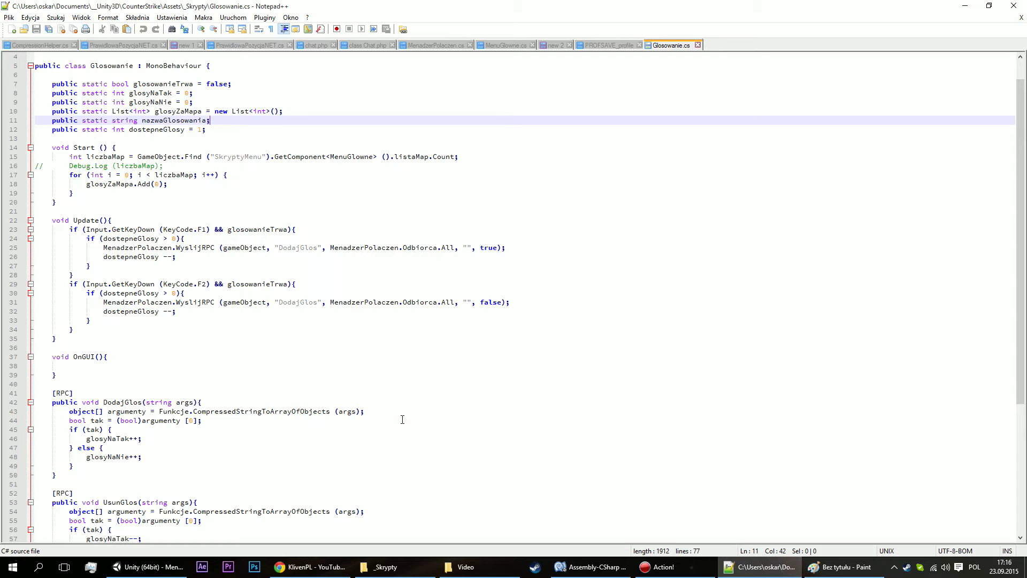
pyautogui.scroll(-1, 402, 418)
pyautogui.scroll(-1, 403, 418)
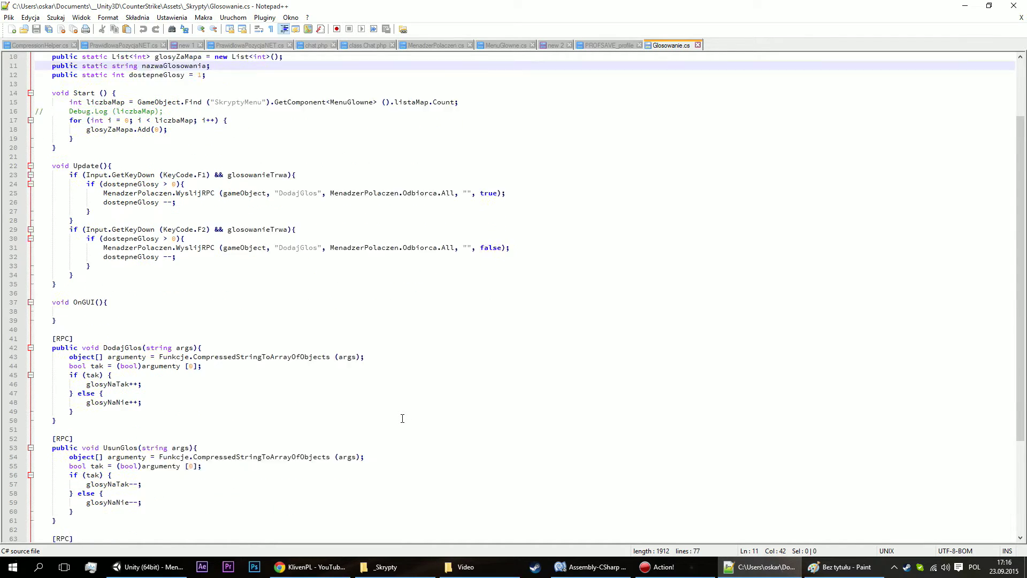
pyautogui.scroll(-1, 405, 412)
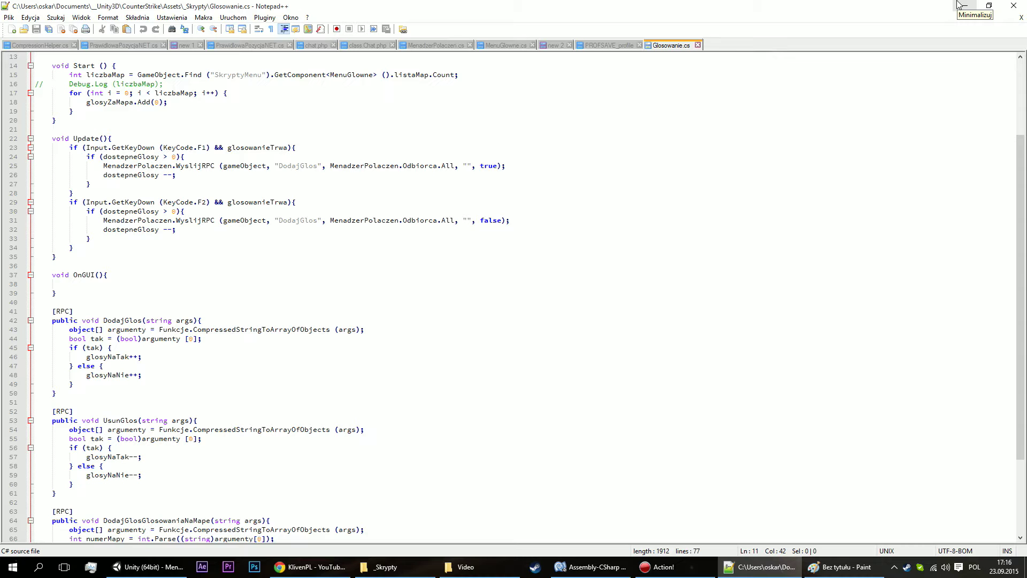
pyautogui.click(959, 5)
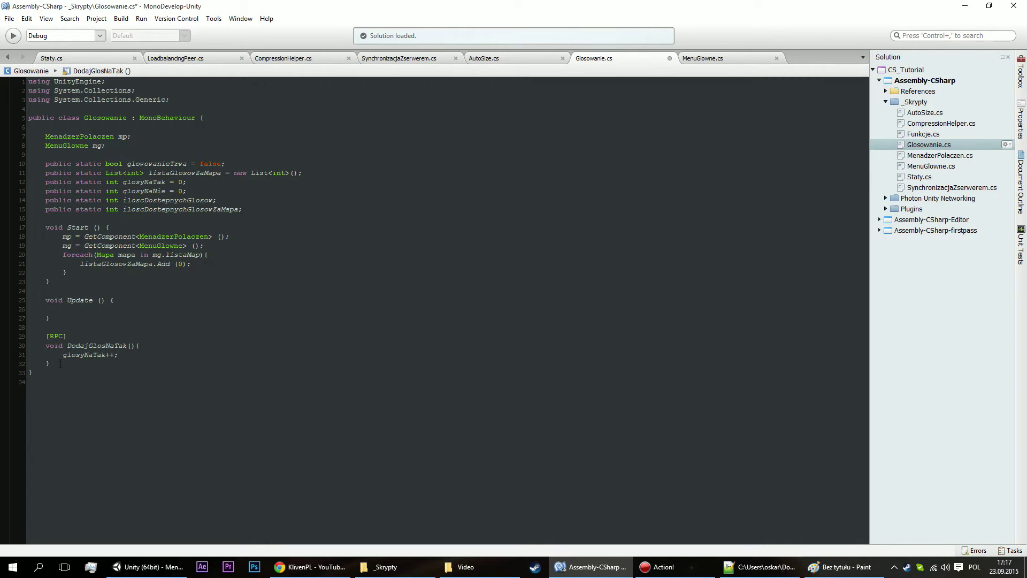
# Duplicate the [RPC] DodajGlosNaTak method block three times below itself.
pyautogui.moveTo(60, 364); pyautogui.dragTo(56, 336)
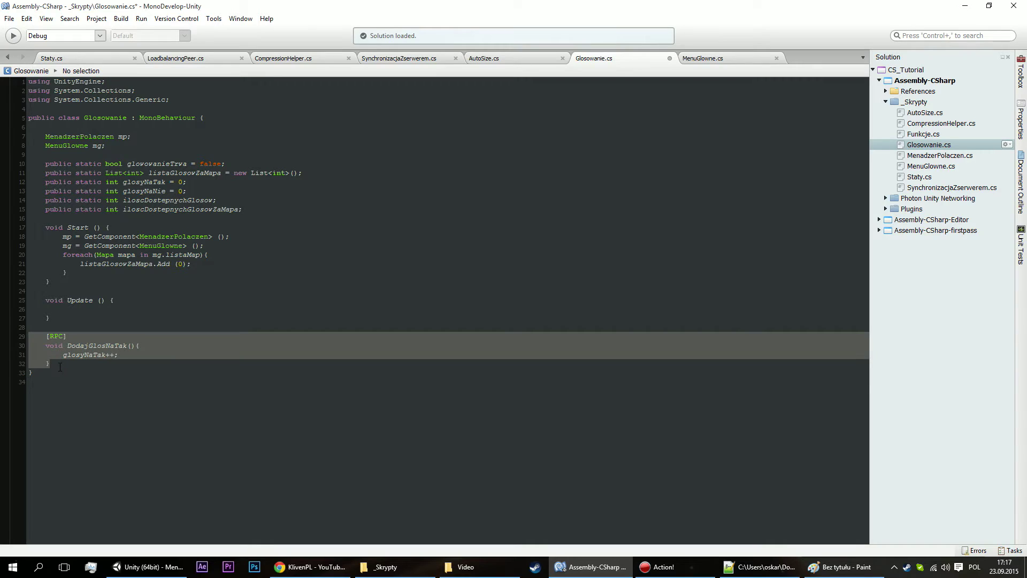
pyautogui.click(60, 364)
pyautogui.press('Return')
pyautogui.press('Return')
pyautogui.hotkey('ctrl', 'v')
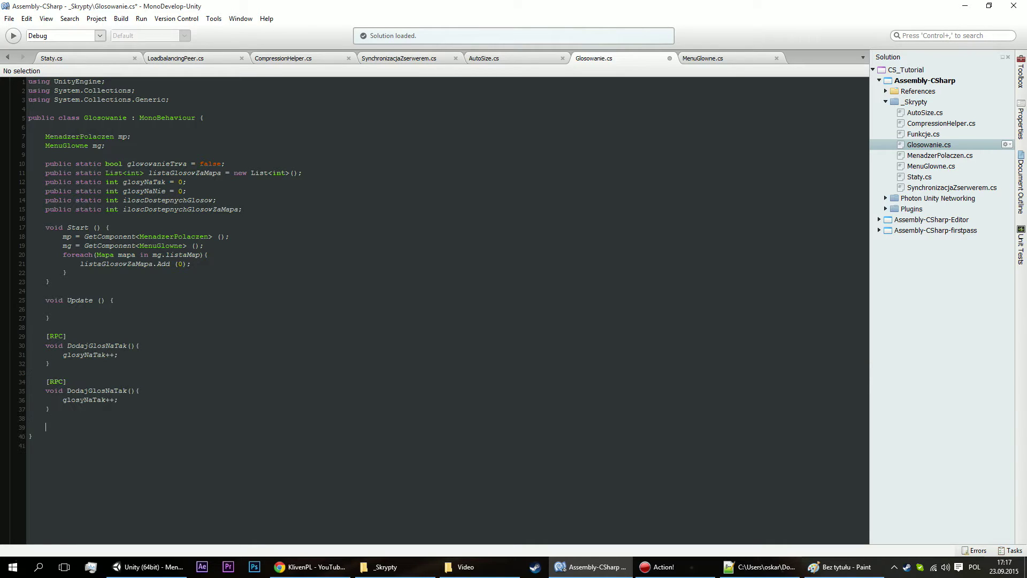
pyautogui.press('Return')
pyautogui.press('Return')
pyautogui.write('[RPC] \tvoid DodajGlosNaTak(){ \t\tglosyNaTak++; \t}')
pyautogui.press('Return')
pyautogui.write('[RPC] \tvoid DodajGlosNaTak(){ \t\tglosyNaTak++; \t}')
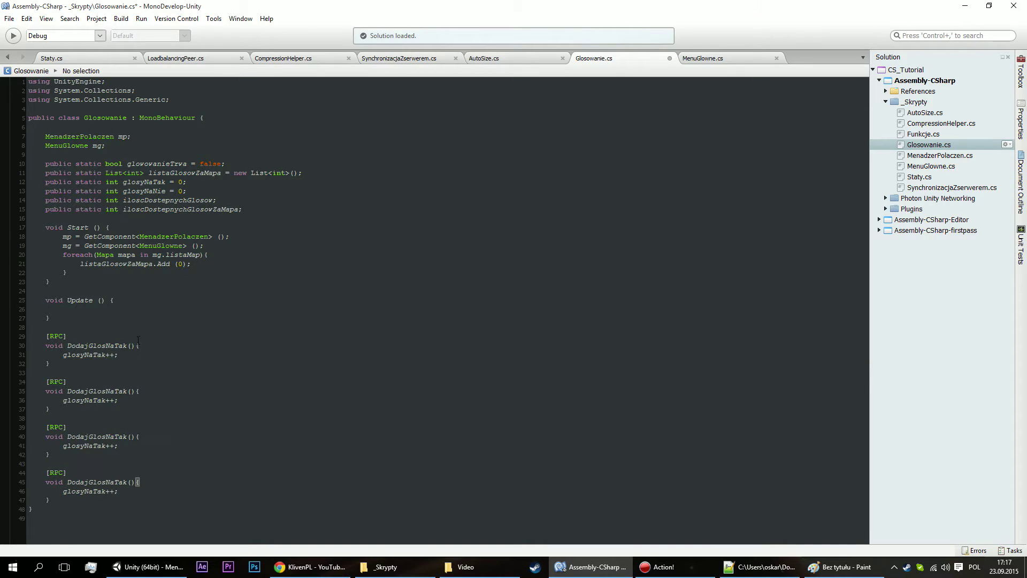
# Add a string args parameter to each of the four methods.
pyautogui.click(130, 345)
pyautogui.write('string arg')
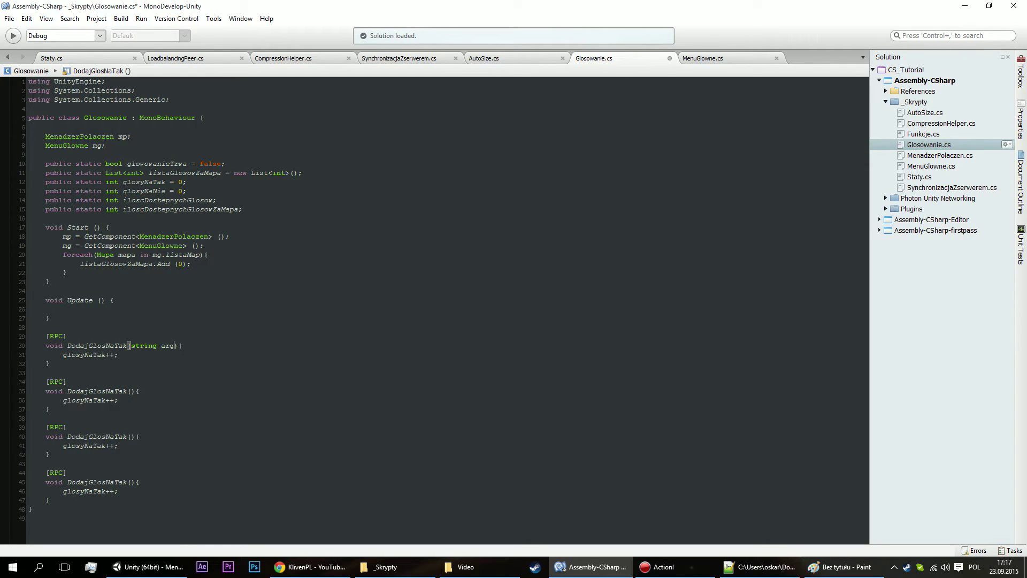
pyautogui.write('s')
pyautogui.click(130, 391)
pyautogui.write('string ar')
pyautogui.write('gs')
pyautogui.click(128, 437)
pyautogui.write('string')
pyautogui.write(' arg')
pyautogui.click(129, 482)
pyautogui.write('string a')
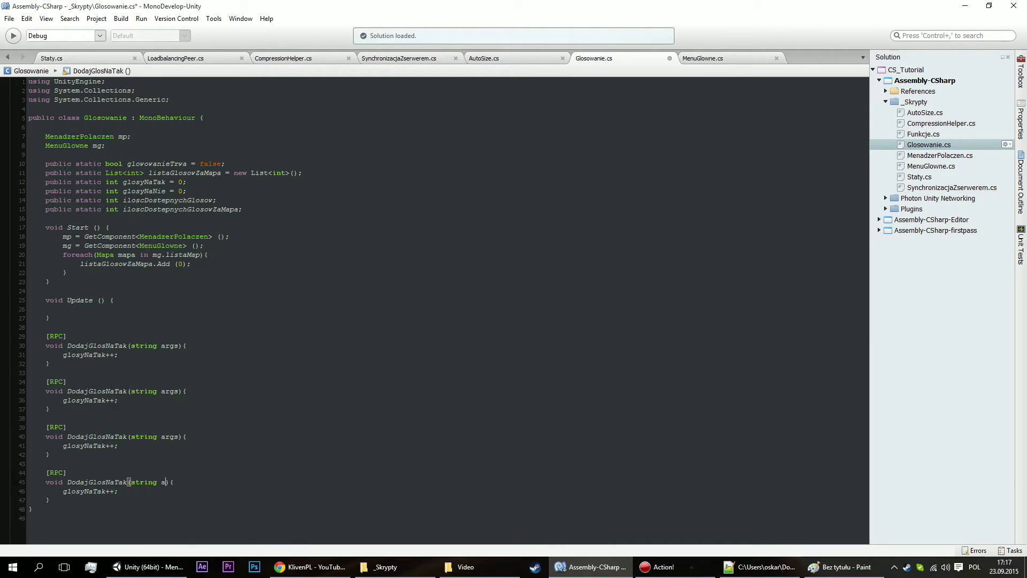
pyautogui.write('rts')
# Fix the misspelled args parameter name in the copied methods.
pyautogui.press('BackSpace')
pyautogui.press('BackSpace')
pyautogui.write('gs')
pyautogui.click(171, 435)
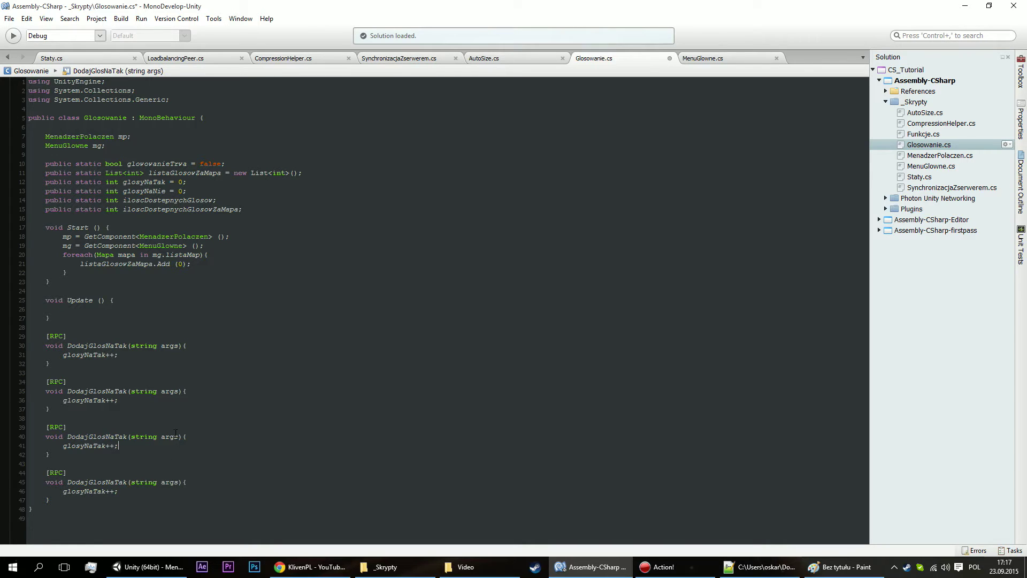
pyautogui.click(145, 434)
# Rename the second method to DodajGlosNaNie so it increments glosyNaNie.
pyautogui.moveTo(129, 391); pyautogui.dragTo(114, 391)
pyautogui.write('Nie')
pyautogui.click(154, 400)
pyautogui.press('BackSpace')
pyautogui.press('BackSpace')
pyautogui.write('--')
pyautogui.press('BackSpace')
pyautogui.press('BackSpace')
pyautogui.write('++')
pyautogui.press('BackSpace')
pyautogui.press('BackSpace')
pyautogui.press('BackSpace')
pyautogui.write('Nie')
# Rename the third method to DodajGlosNaMape and delete its counter line.
pyautogui.click(105, 438)
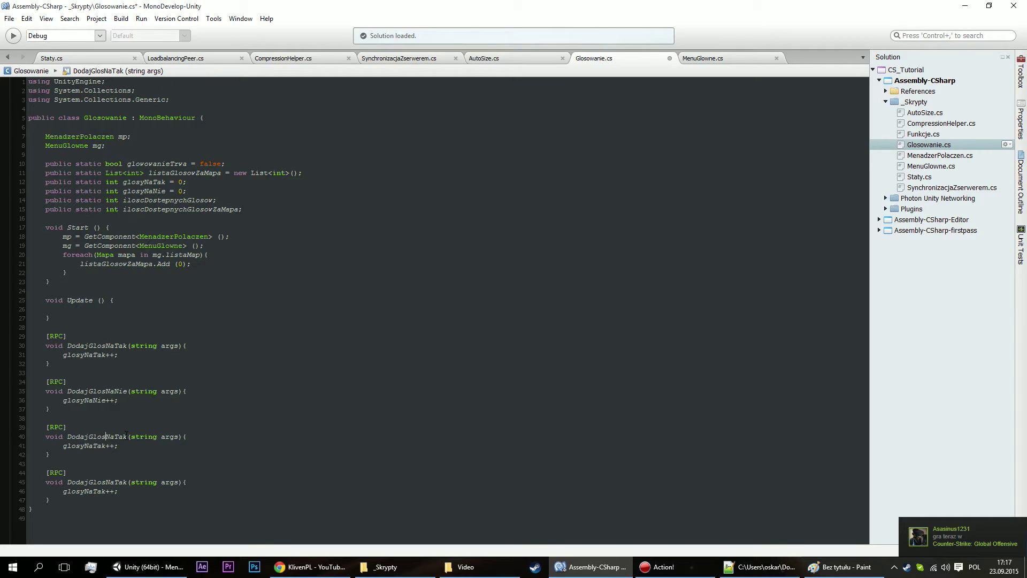
pyautogui.moveTo(126, 436); pyautogui.dragTo(105, 437)
pyautogui.write('Na')
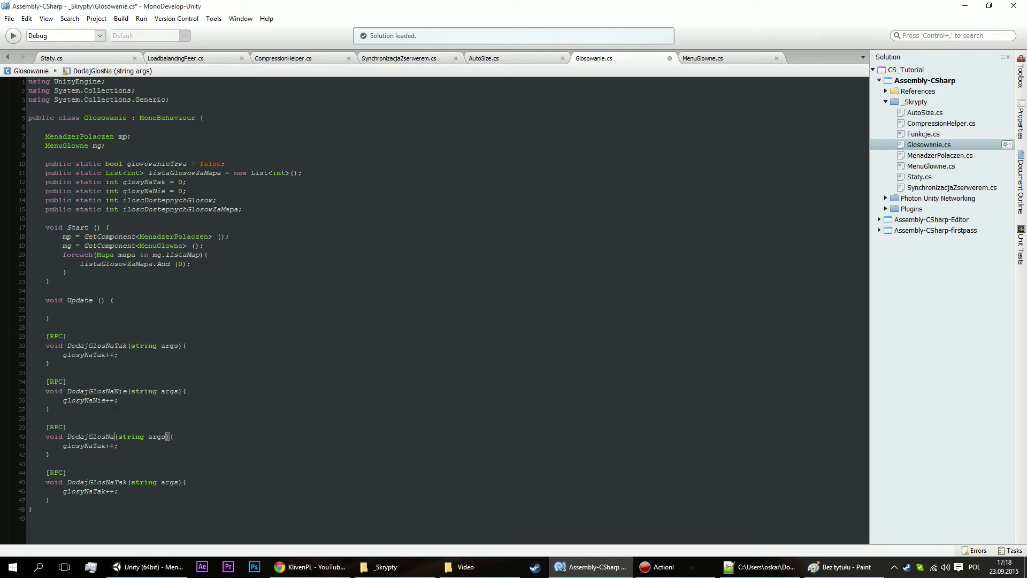
pyautogui.write('Mape')
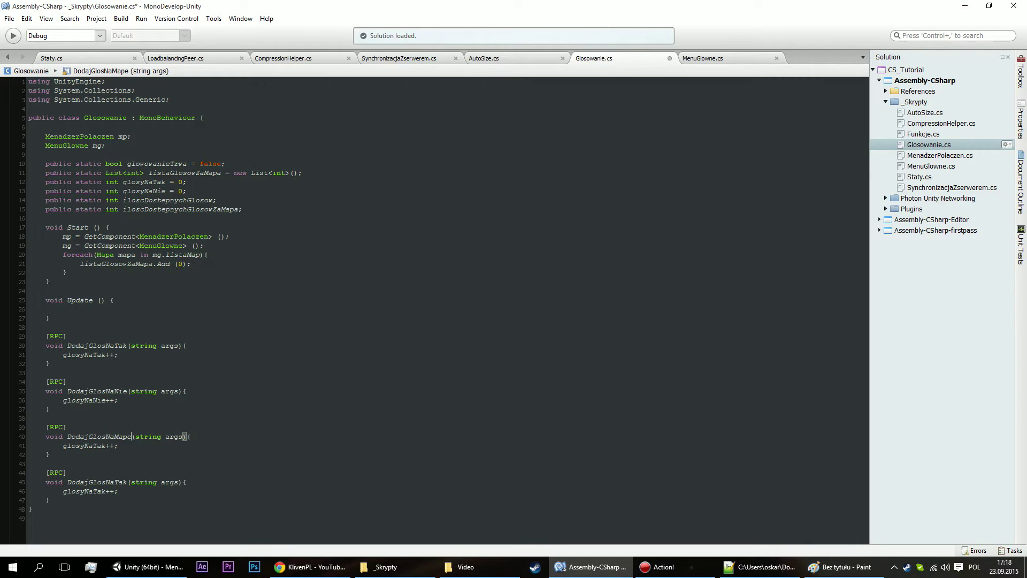
pyautogui.moveTo(118, 446); pyautogui.dragTo(62, 446)
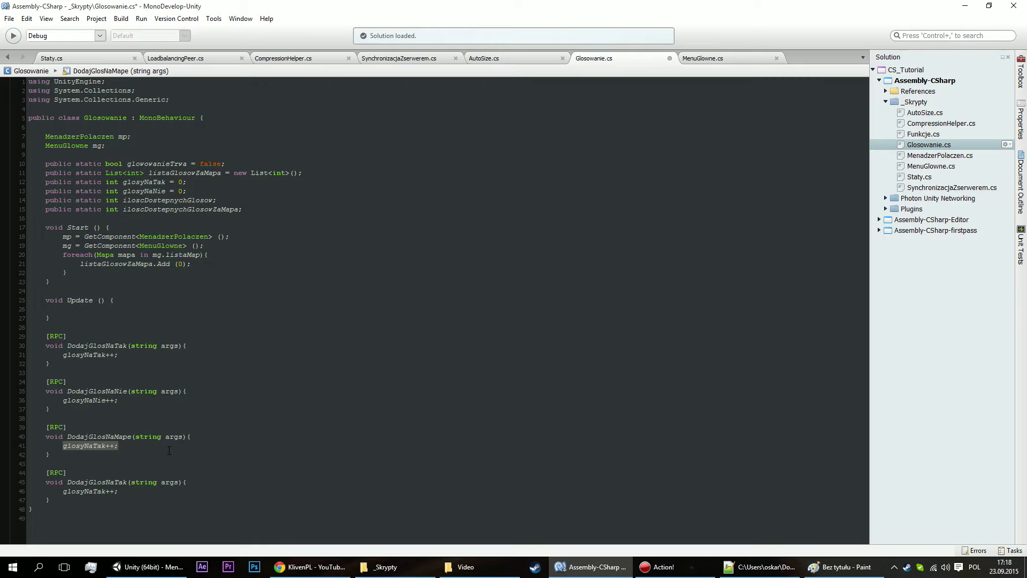
pyautogui.press('BackSpace')
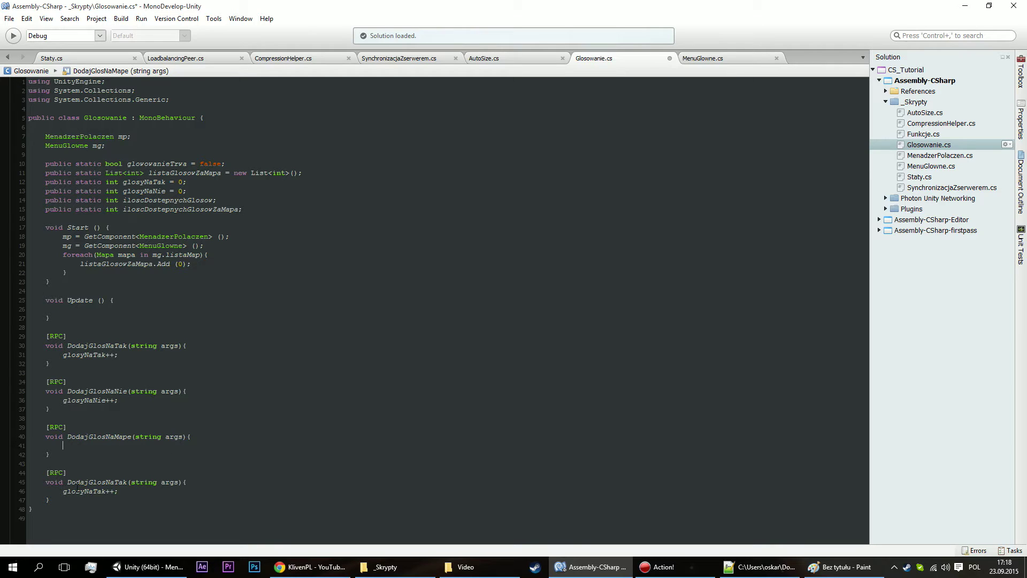
# Rename the fourth method to UsunGlosNaMape and delete its copied glosyNaTak++ statement.
pyautogui.moveTo(72, 482); pyautogui.dragTo(89, 482)
pyautogui.write('Usun')
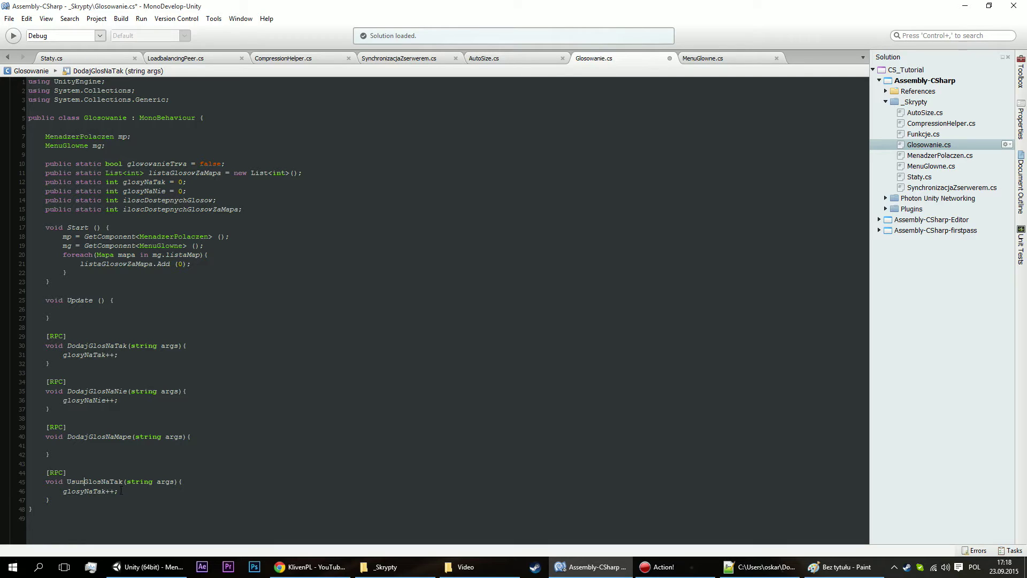
pyautogui.click(122, 481)
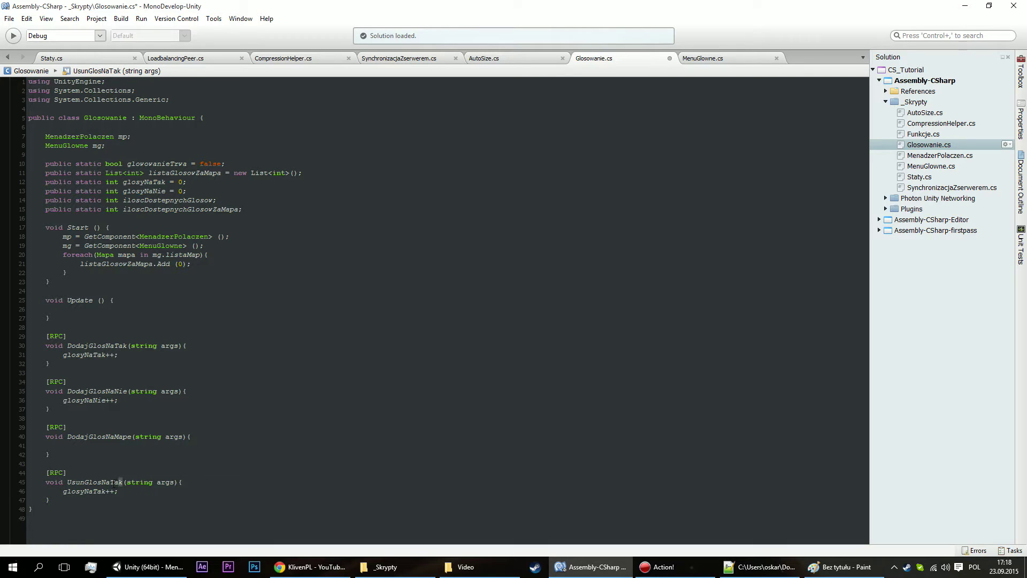
pyautogui.press('BackSpace')
pyautogui.press('BackSpace')
pyautogui.press('BackSpace')
pyautogui.write('Mape')
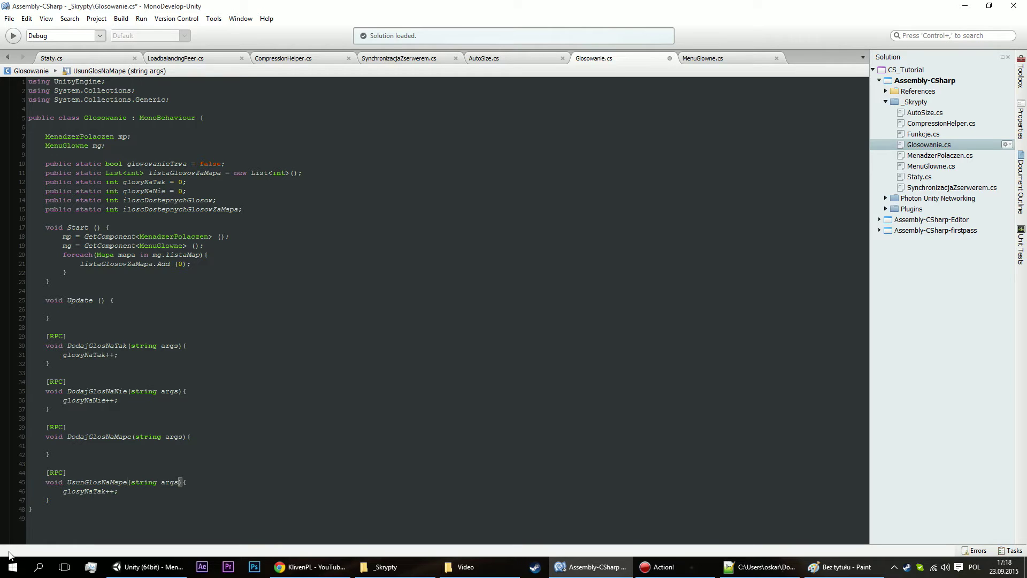
pyautogui.click(138, 493)
pyautogui.moveTo(114, 491); pyautogui.dragTo(60, 490)
pyautogui.press('BackSpace')
pyautogui.press('BackSpace')
# Generate a /// doc comment above UsunGlosNaMape, delete it, and open an empty line in its body.
pyautogui.click(116, 463)
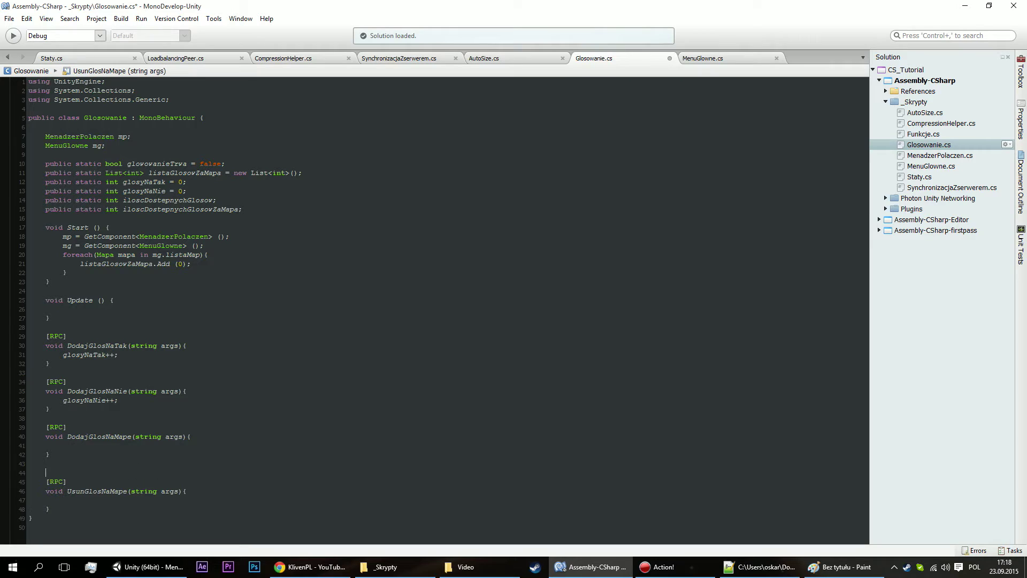
pyautogui.write('/// <summary>')
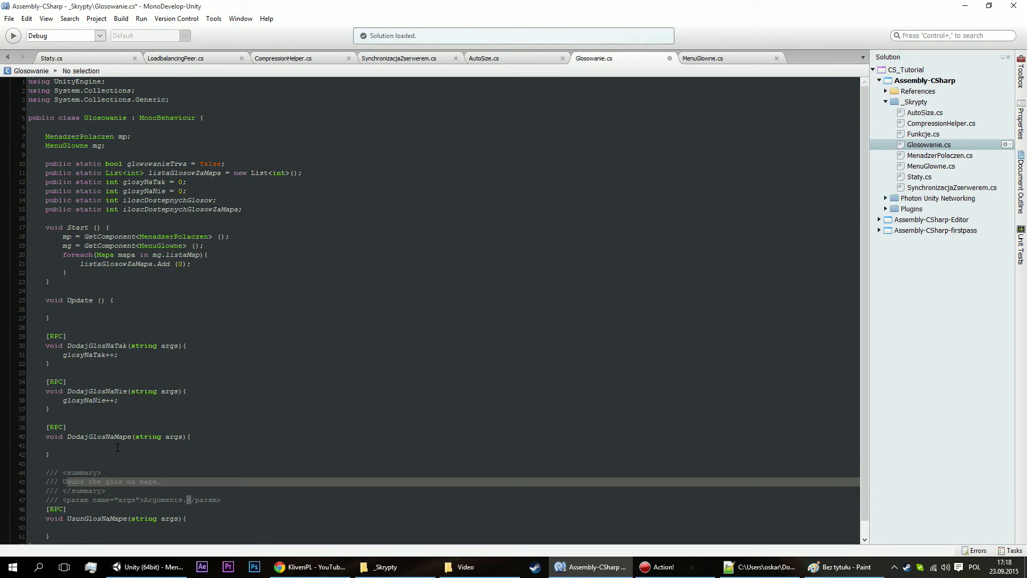
pyautogui.press('Tab')
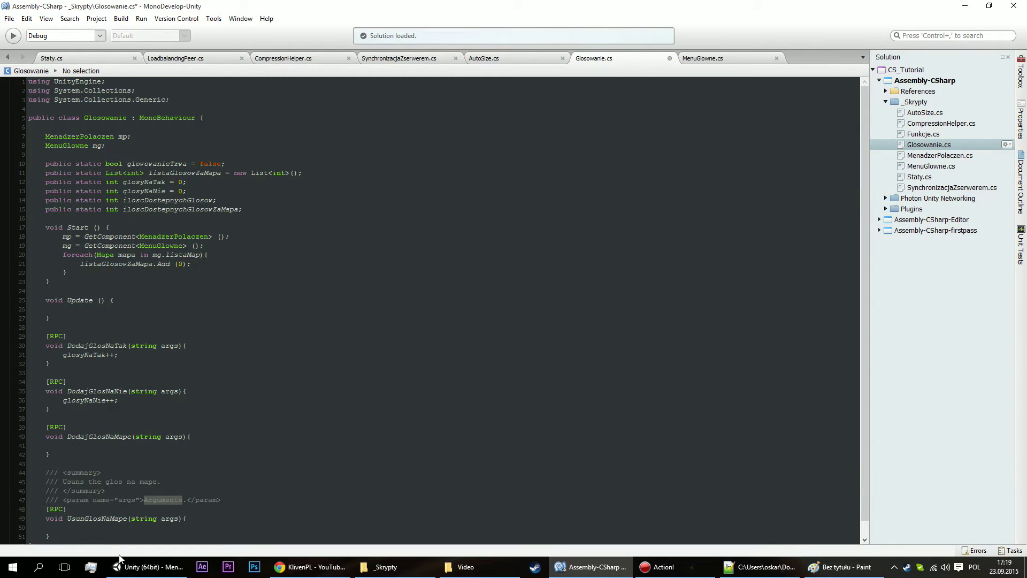
pyautogui.click(202, 493)
pyautogui.moveTo(62, 481); pyautogui.dragTo(161, 482)
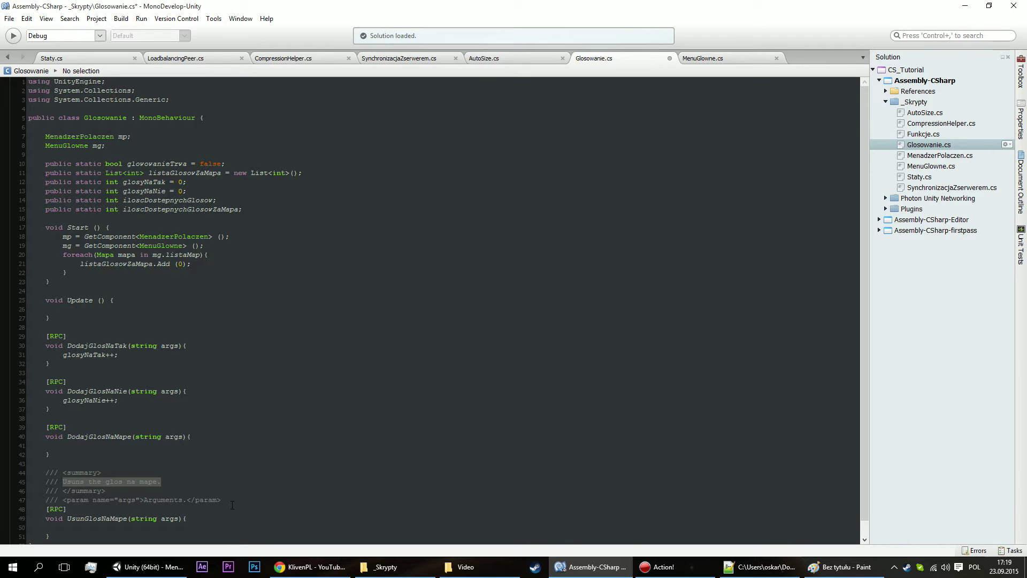
pyautogui.moveTo(221, 499); pyautogui.dragTo(28, 472)
pyautogui.press('Delete')
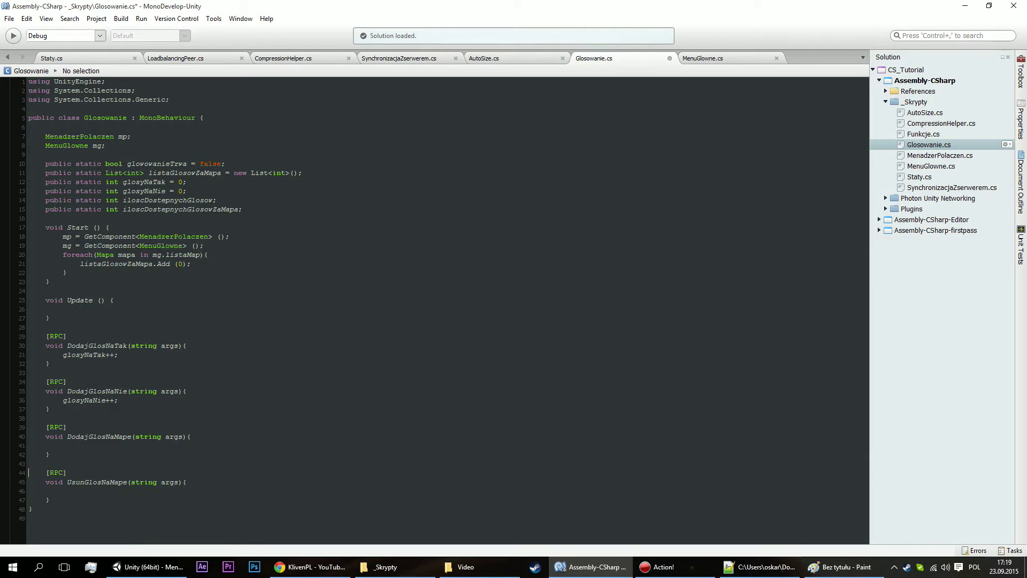
pyautogui.press('Up')
pyautogui.press('Up')
pyautogui.press('Down')
pyautogui.click(170, 483)
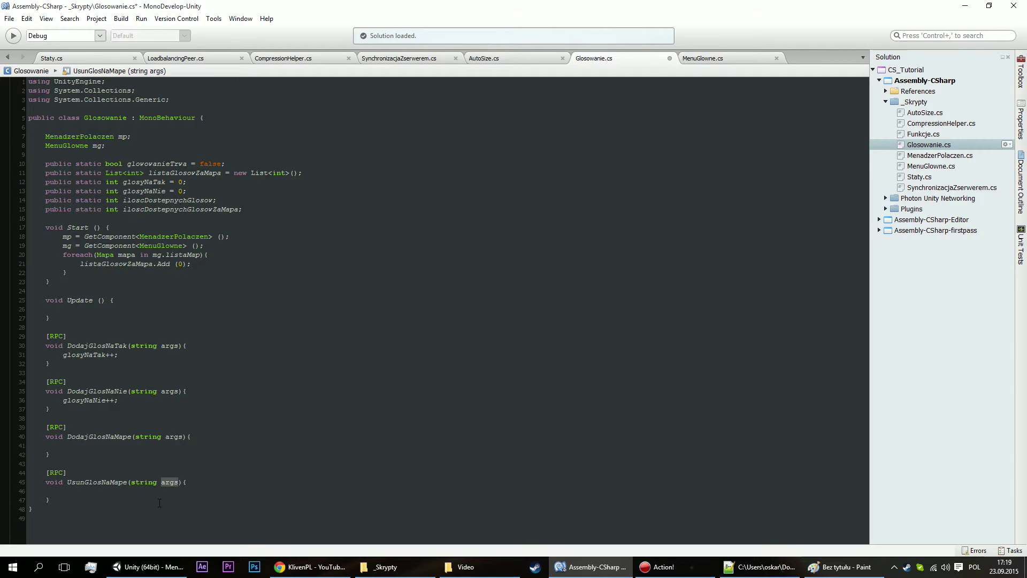
pyautogui.press('Down')
# Begin DodajGlosNaMape with 'object agrumenty[] = Funkcje.' while trying out IntelliSense suggestions.
pyautogui.click(98, 444)
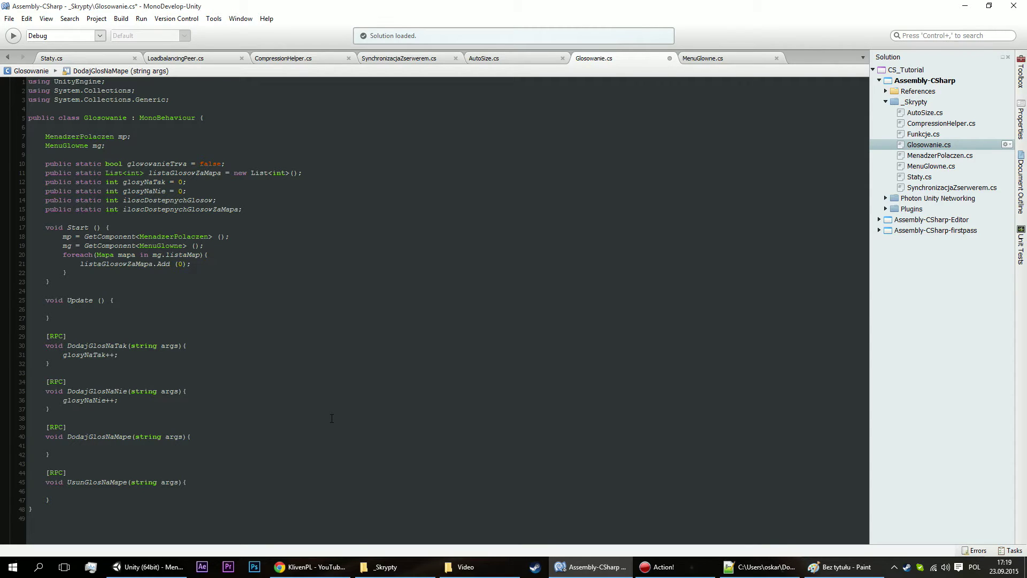
pyautogui.write('object ')
pyautogui.write('agrumen')
pyautogui.write('ty[]')
pyautogui.write(' = ')
pyautogui.write('Funkcje.')
pyautogui.write('a')
pyautogui.press('BackSpace')
pyautogui.write('stri')
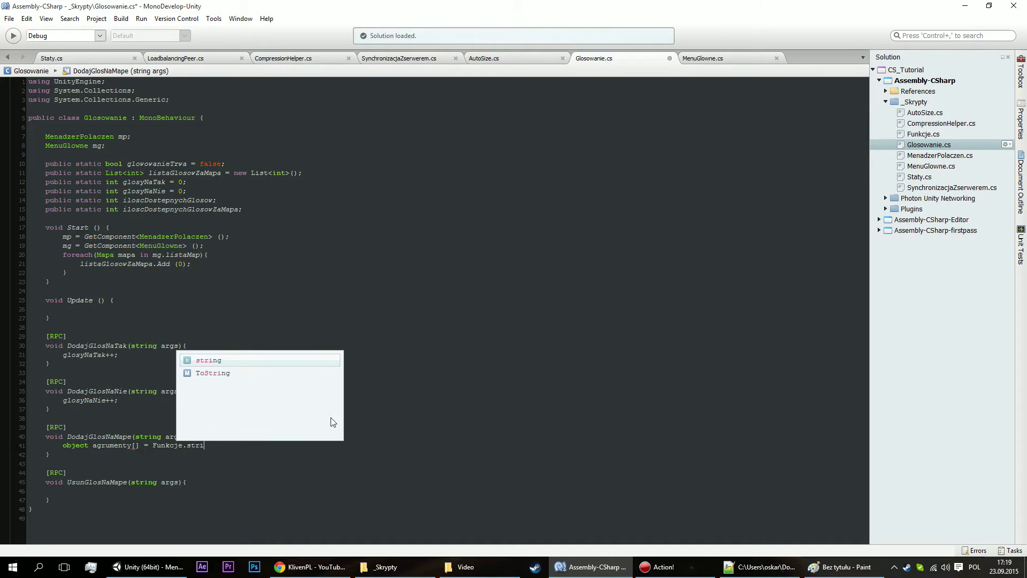
pyautogui.press('BackSpace')
pyautogui.press('BackSpace')
pyautogui.press('BackSpace')
pyautogui.press('BackSpace')
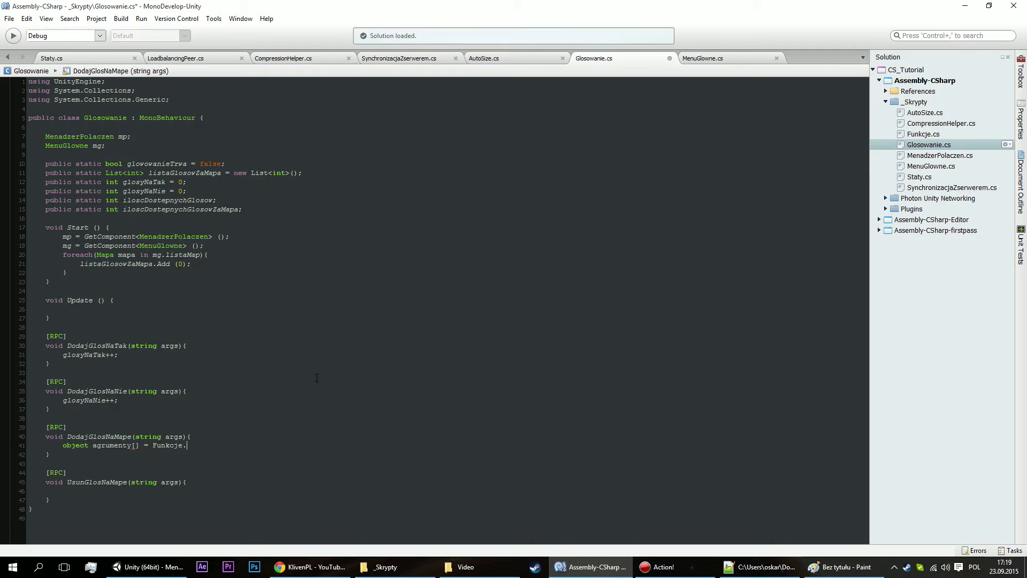
pyautogui.write('a')
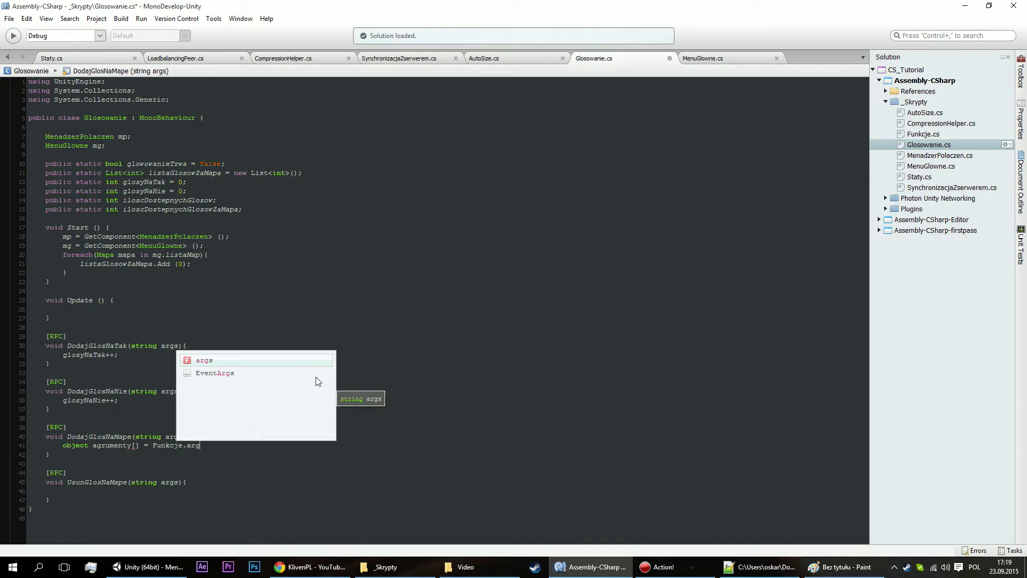
pyautogui.press('BackSpace')
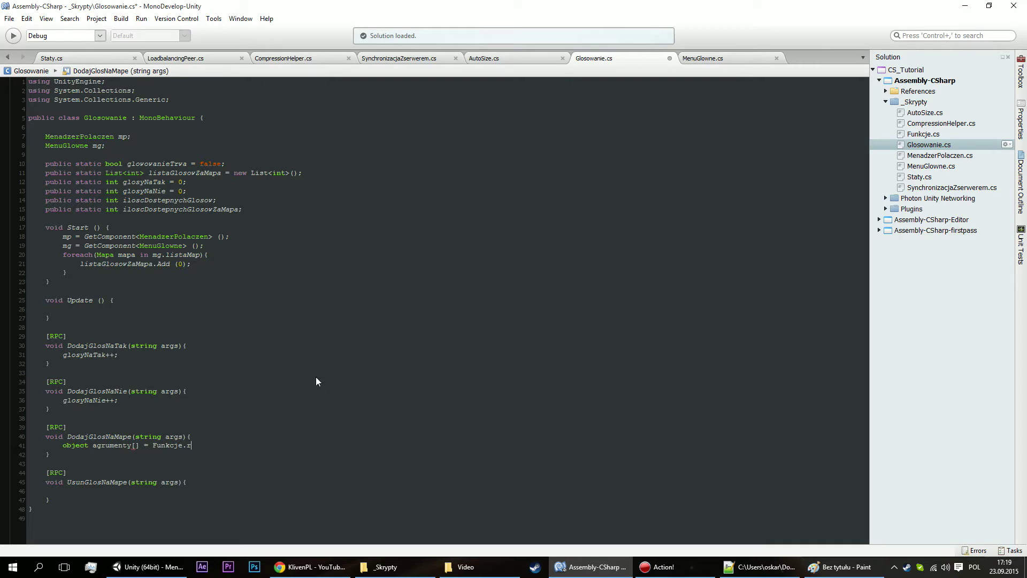
pyautogui.write('r')
pyautogui.press('BackSpace')
pyautogui.write('to')
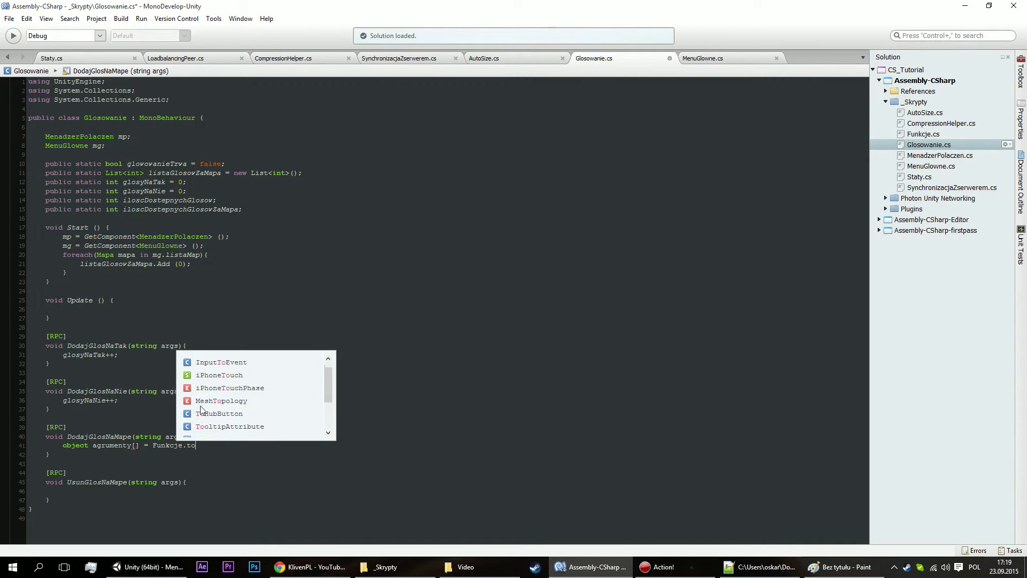
pyautogui.press('BackSpace')
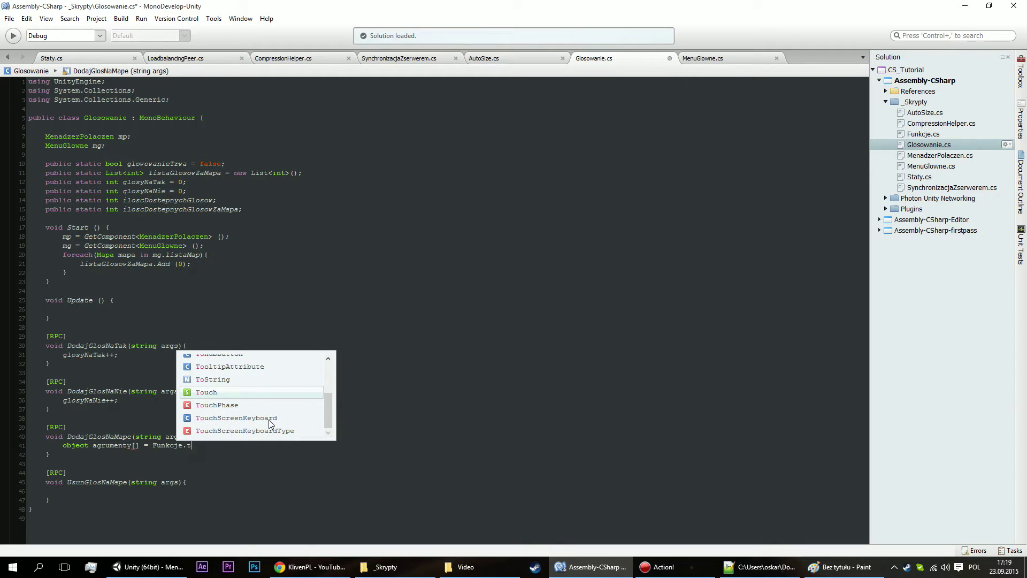
pyautogui.press('BackSpace')
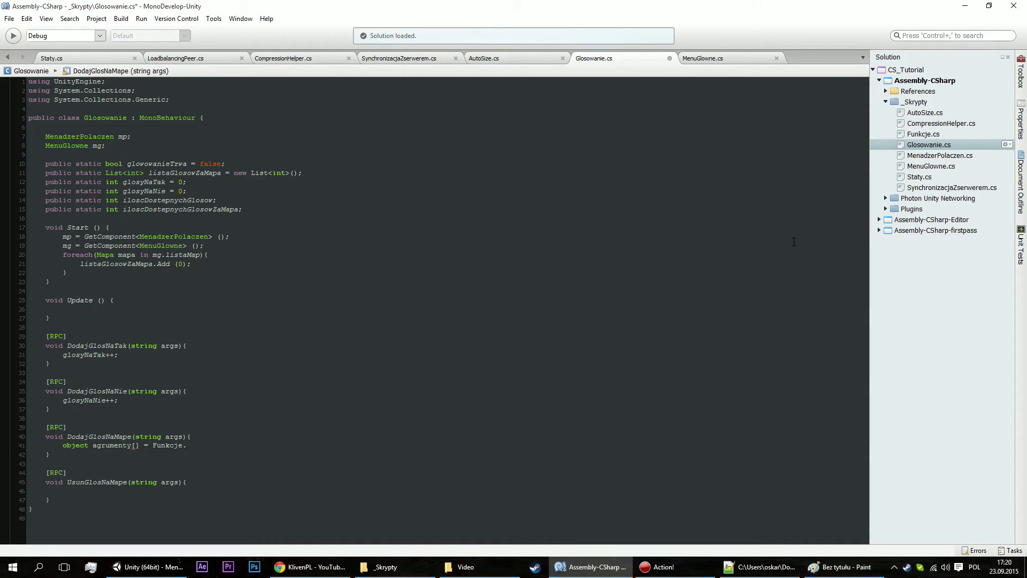
# Browse the other open scripts and search MenuGlowne.cs for 'rpc'.
pyautogui.click(384, 60)
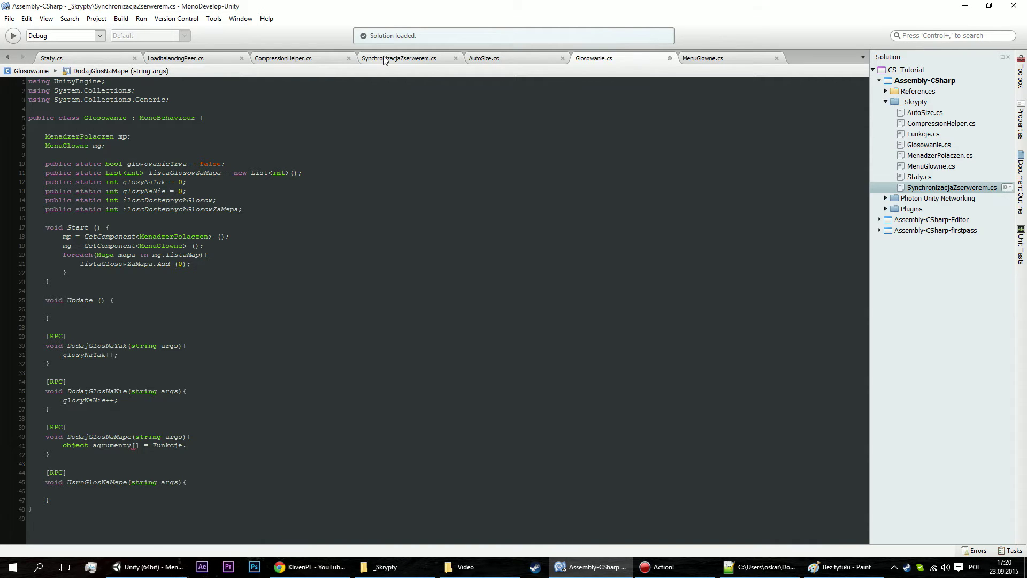
pyautogui.click(308, 60)
pyautogui.click(76, 60)
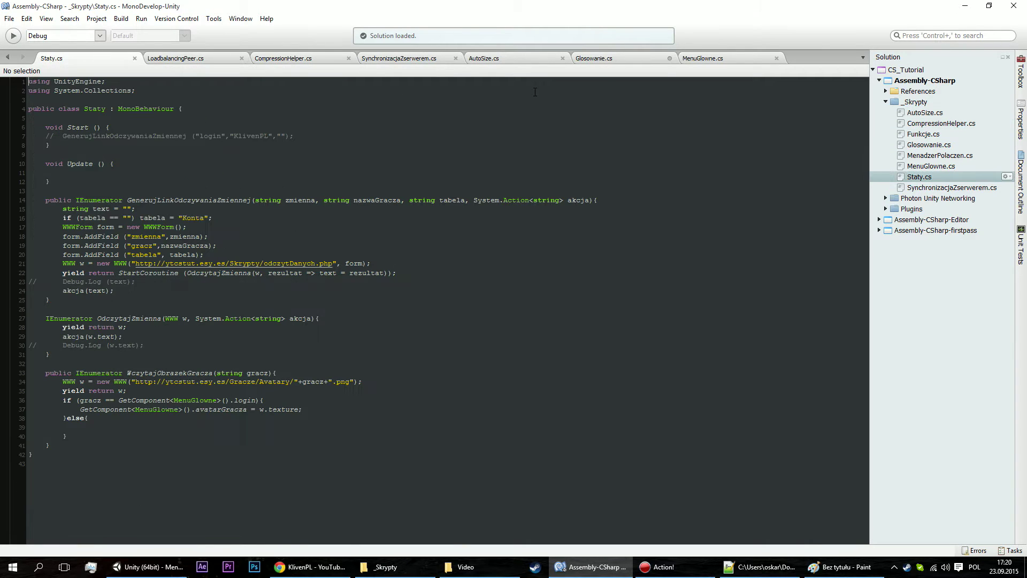
pyautogui.click(716, 62)
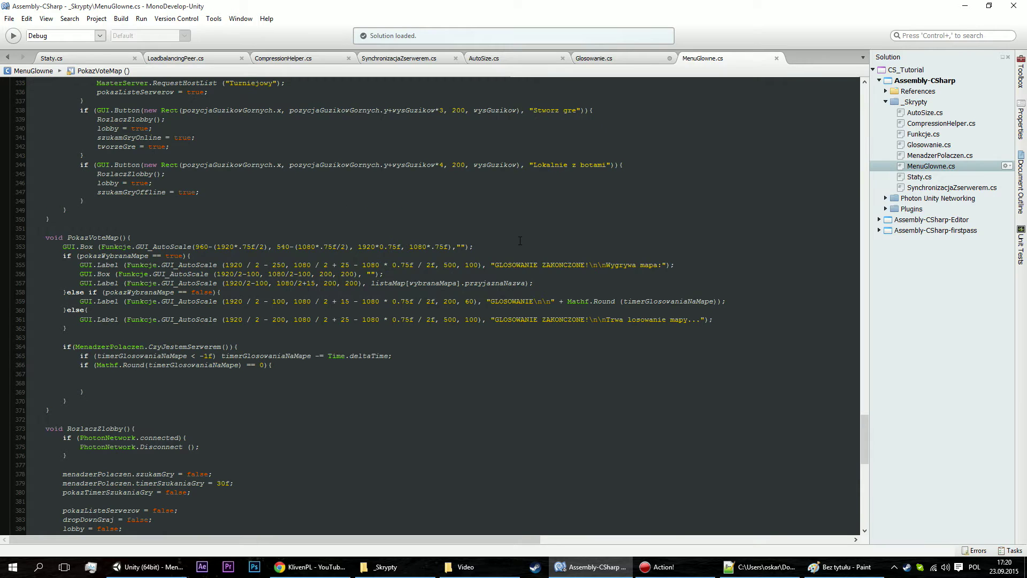
pyautogui.hotkey('ctrl', 'f')
pyautogui.write('rpc')
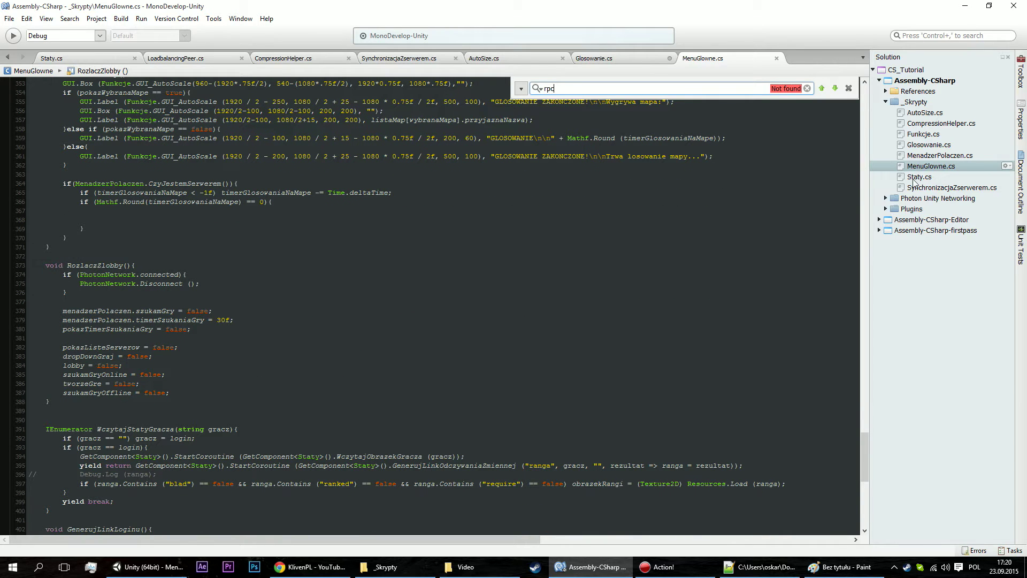
# In MenadzerPolaczen.cs, find RPCs taking 'string arg' and highlight CompressedStringToArrayOfObjects usages.
pyautogui.doubleClick(936, 155)
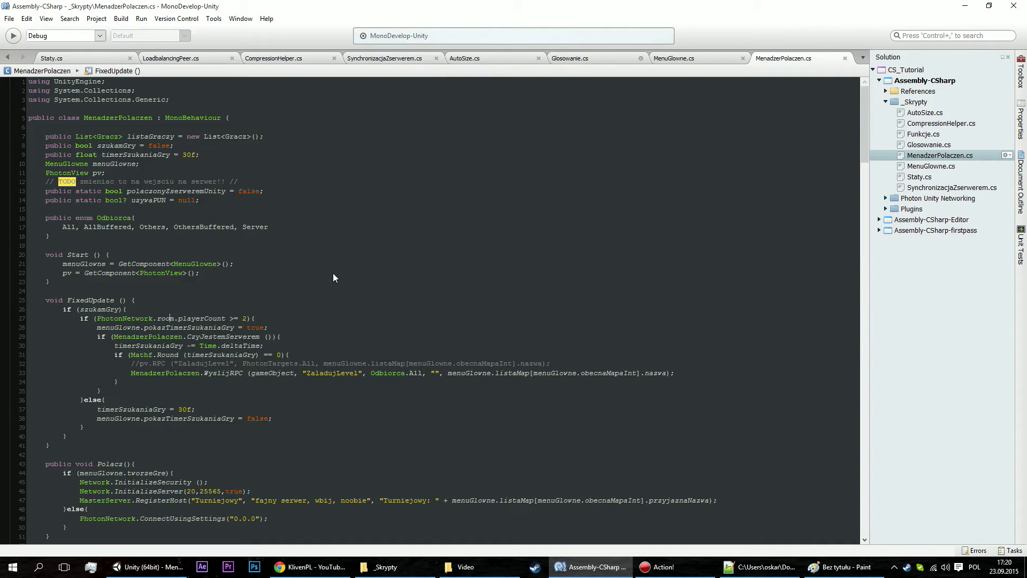
pyautogui.press('Return')
pyautogui.press('Return')
pyautogui.write('r')
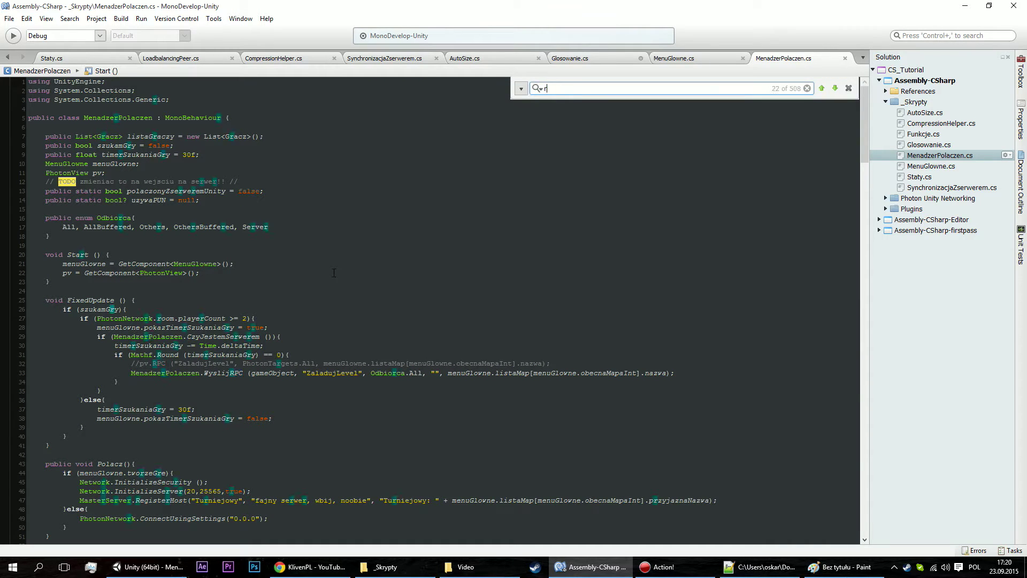
pyautogui.press('Return')
pyautogui.press('Return')
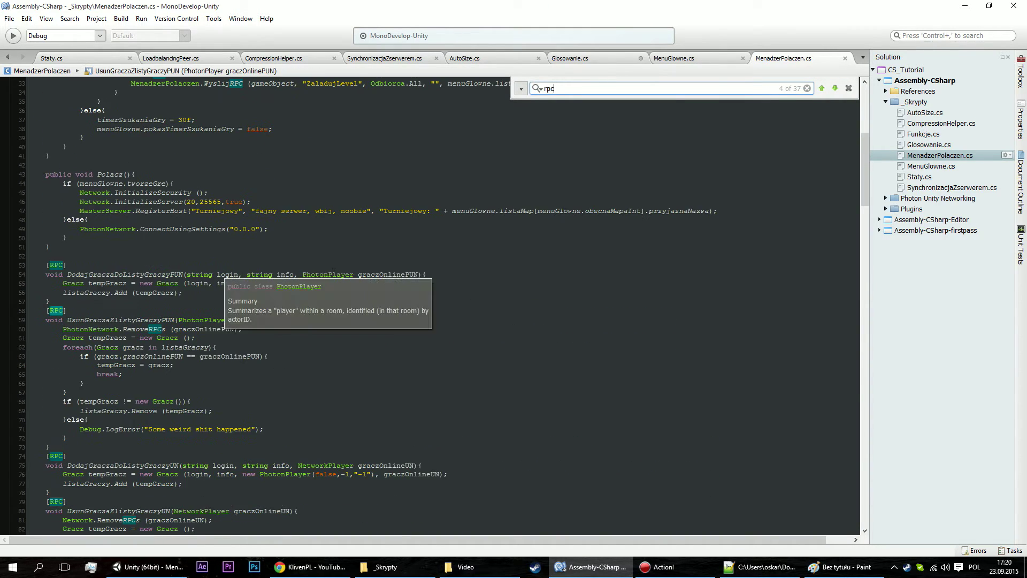
pyautogui.scroll(-6, 350, 331)
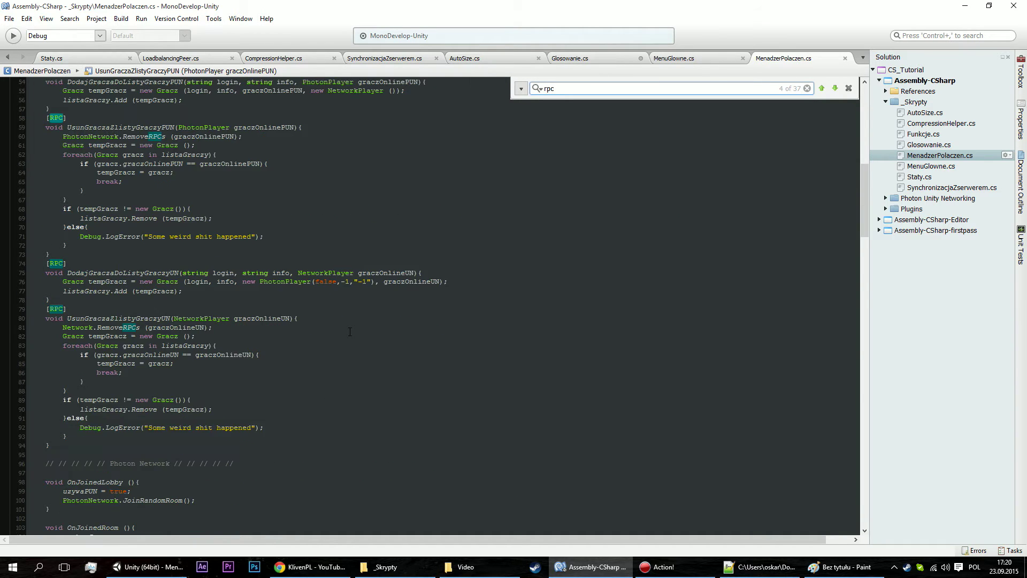
pyautogui.scroll(-7, 351, 329)
pyautogui.scroll(-8, 352, 326)
pyautogui.press('BackSpace')
pyautogui.press('BackSpace')
pyautogui.press('BackSpace')
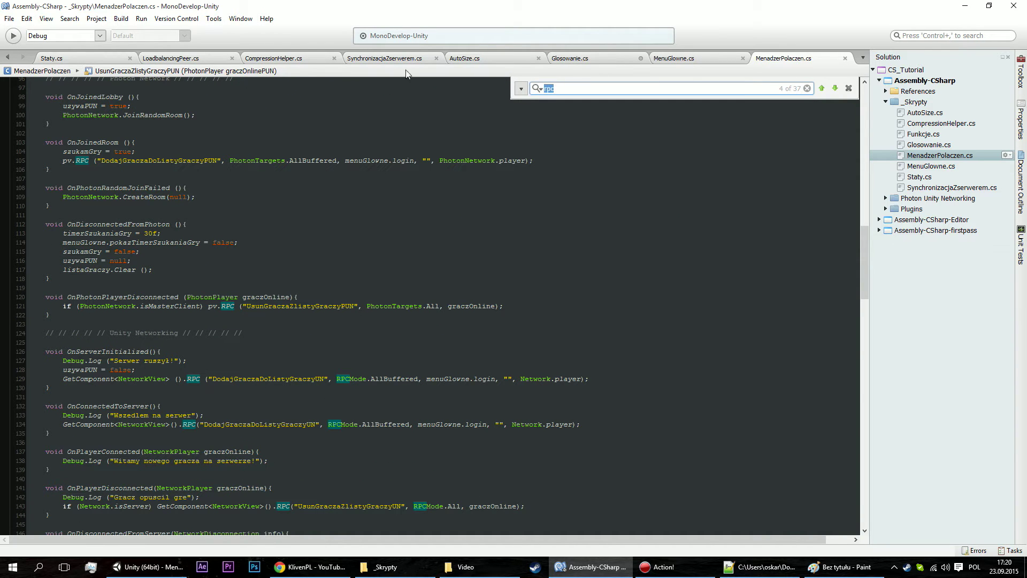
pyautogui.write('string ar')
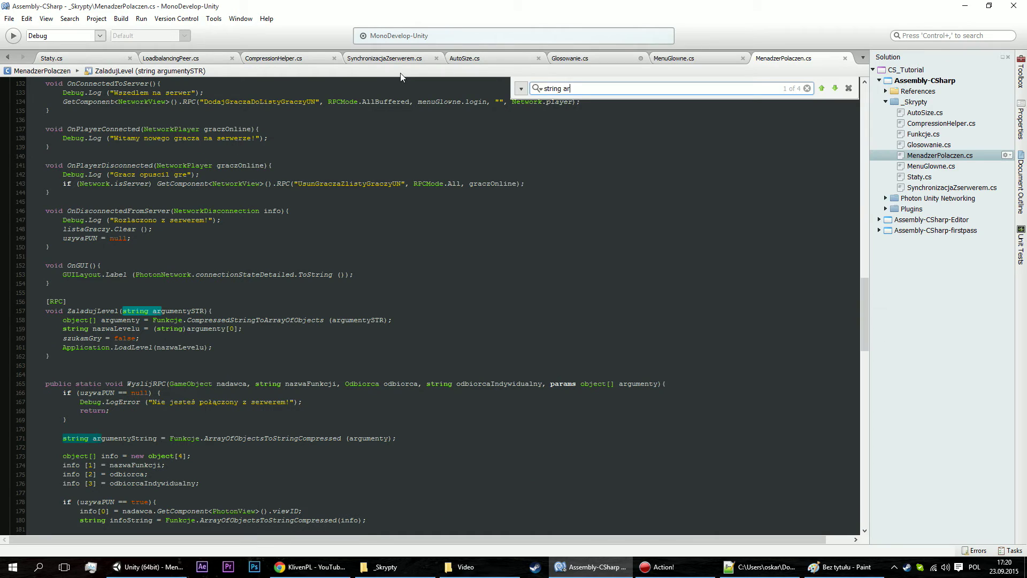
pyautogui.write('g')
pyautogui.click(210, 320)
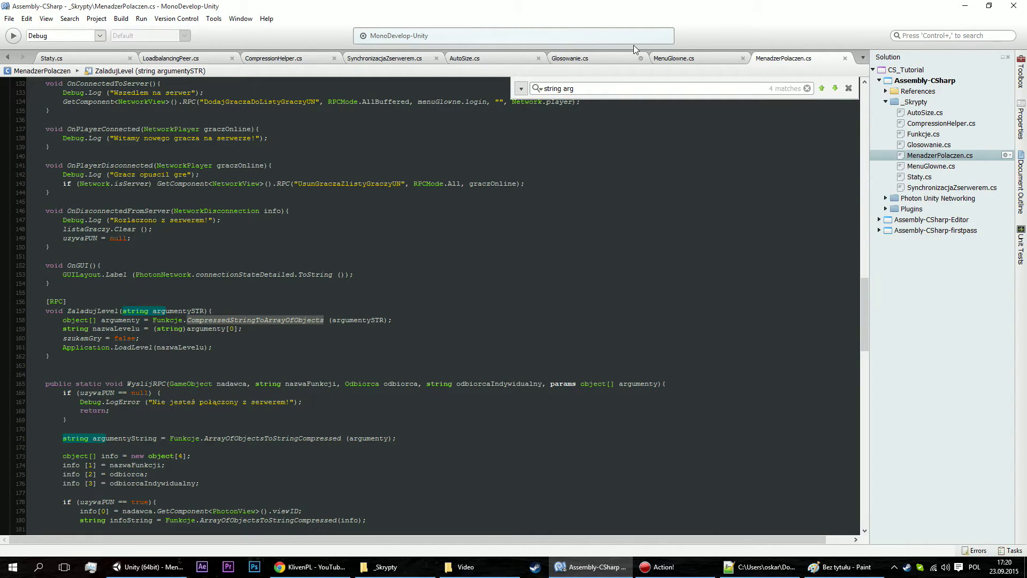
# Back in Glosowanie.cs, comment out the unfinished agrumenty line and save the file.
pyautogui.click(587, 58)
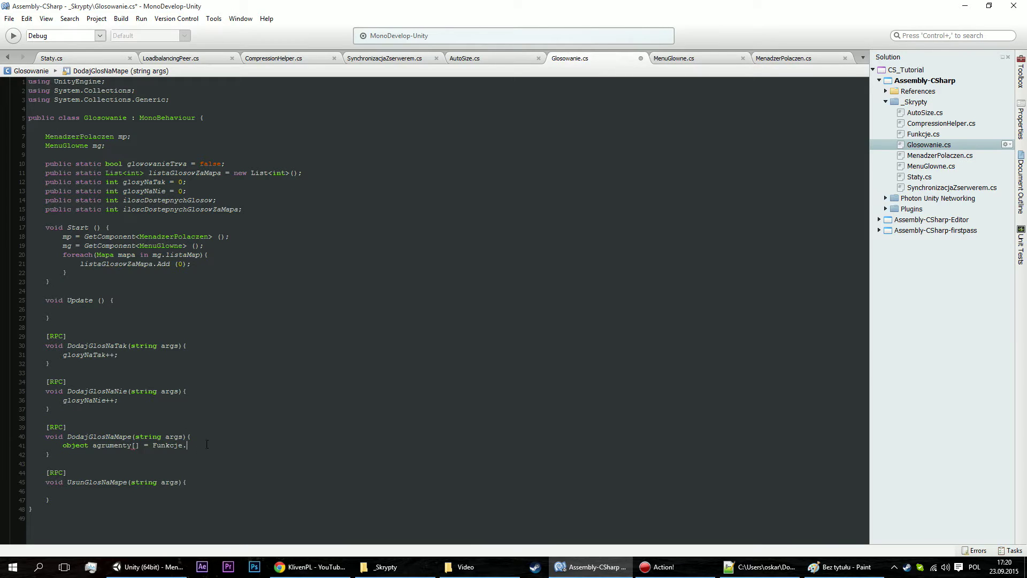
pyautogui.write('compres')
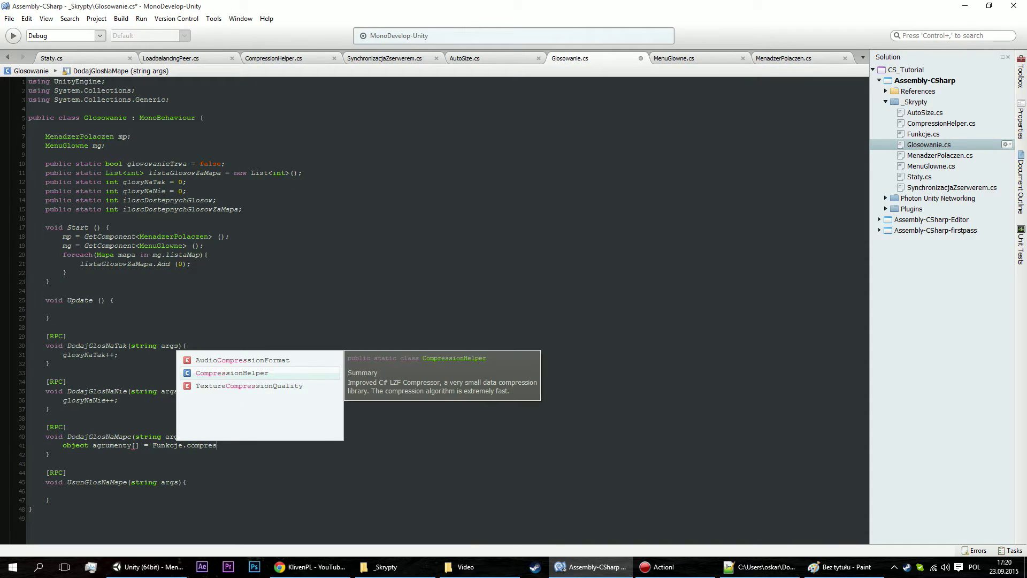
pyautogui.write('sed')
pyautogui.press('BackSpace')
pyautogui.press('BackSpace')
pyautogui.press('BackSpace')
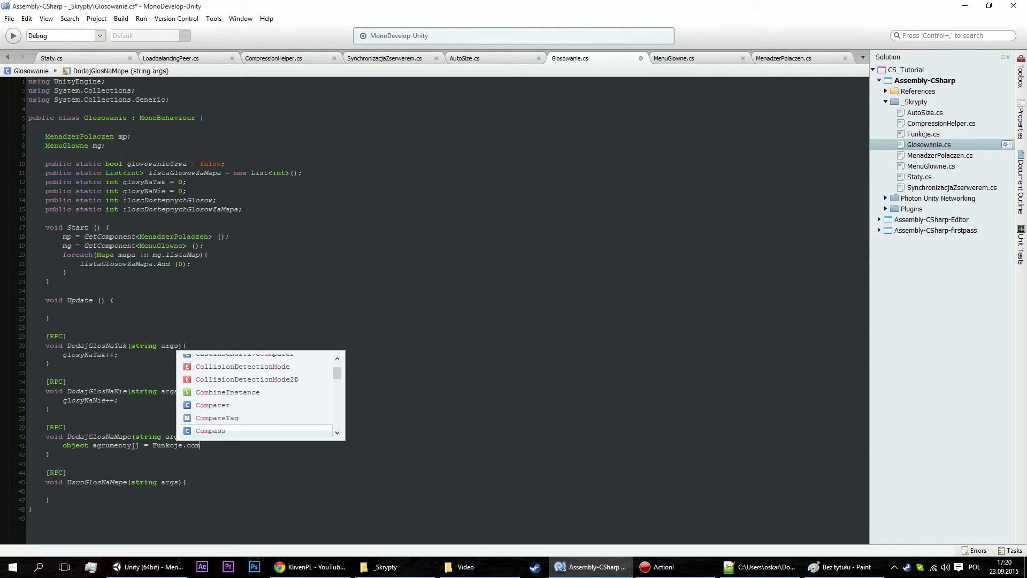
pyautogui.press('BackSpace')
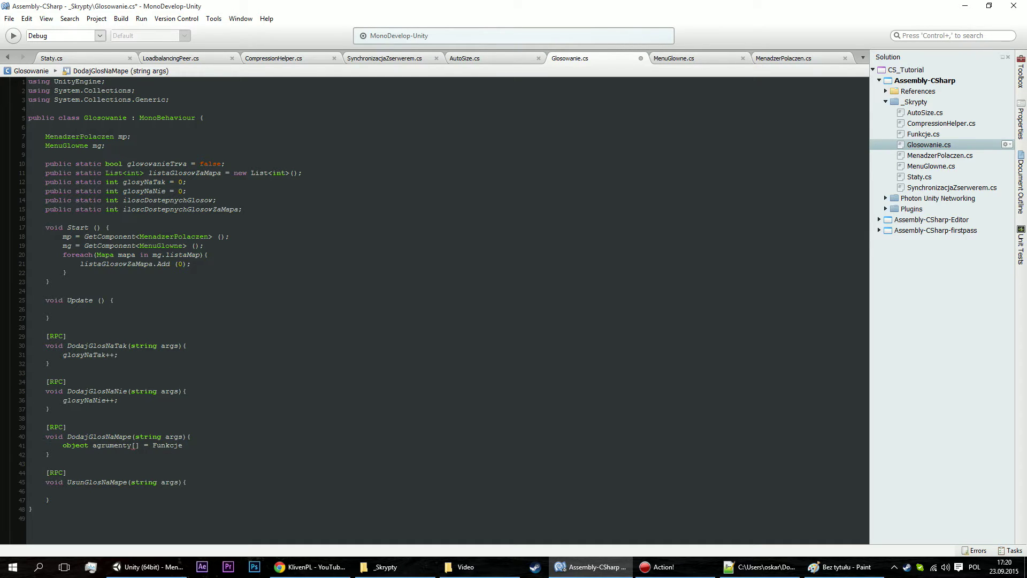
pyautogui.hotkey('ctrl', '/')
pyautogui.hotkey('ctrl', 's')
# Close MonoDevelop and reopen Glosowanie.cs from Unity's Project panel, returning to line 41.
pyautogui.click(1013, 6)
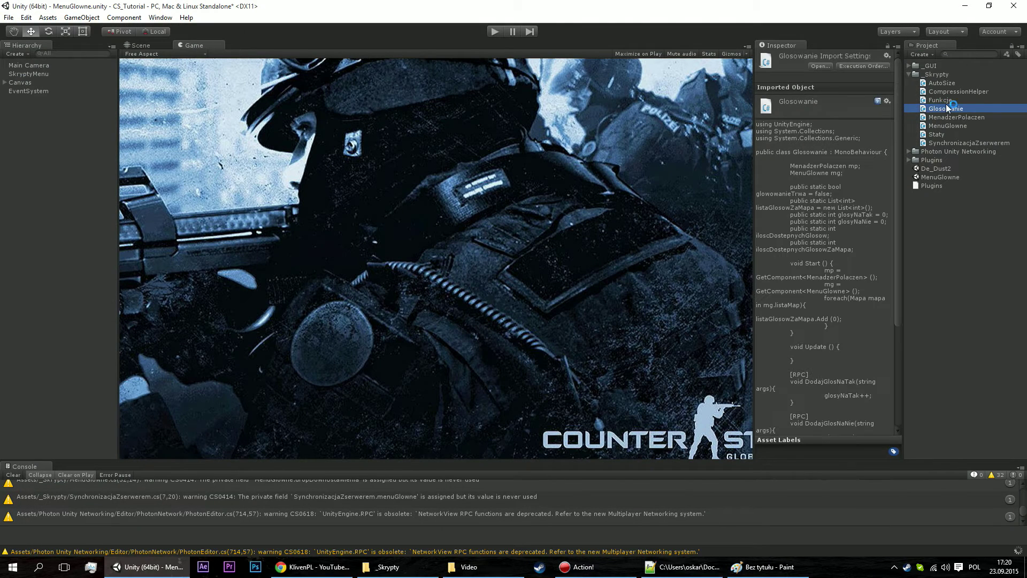
pyautogui.doubleClick(946, 109)
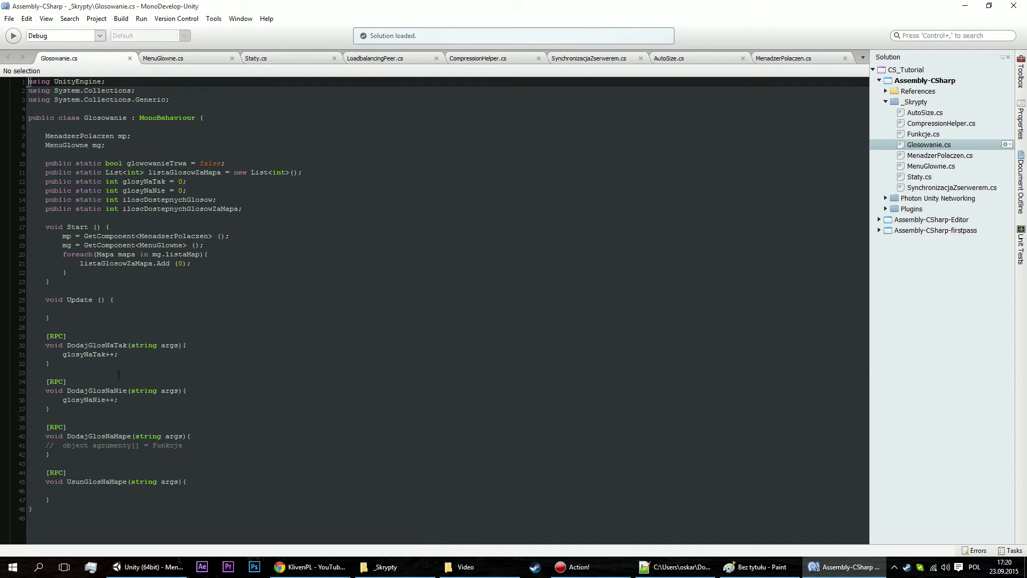
pyautogui.click(53, 445)
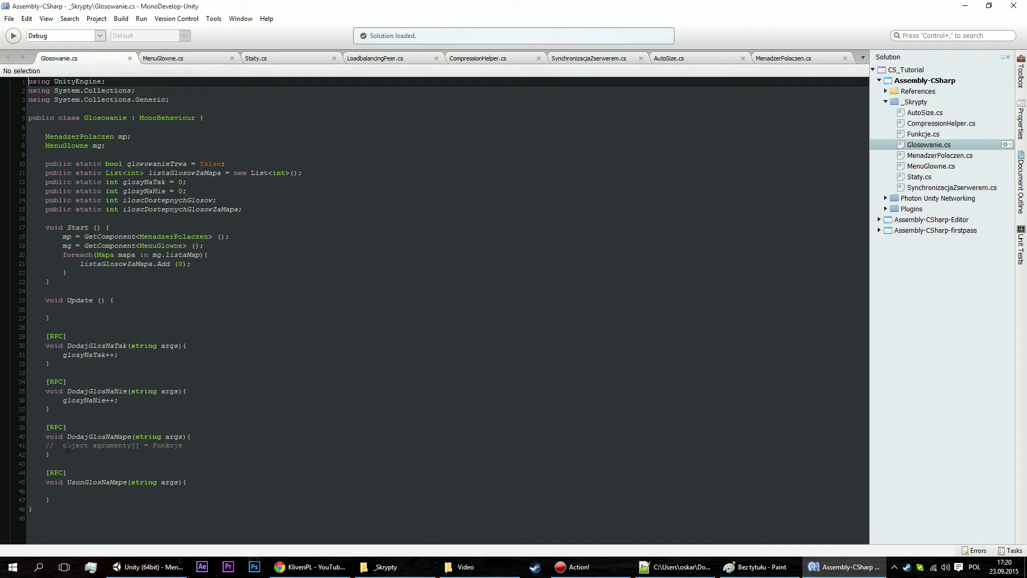
# Uncomment line 41 and move the brackets so it declares object[] agrumenty.
pyautogui.press('BackSpace')
pyautogui.press('BackSpace')
pyautogui.click(196, 446)
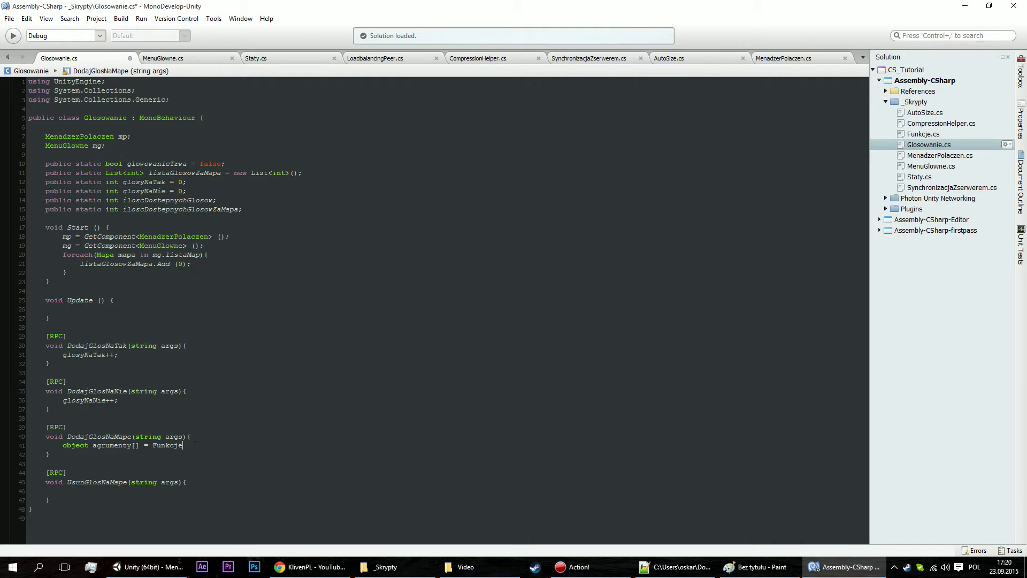
pyautogui.write('.compre')
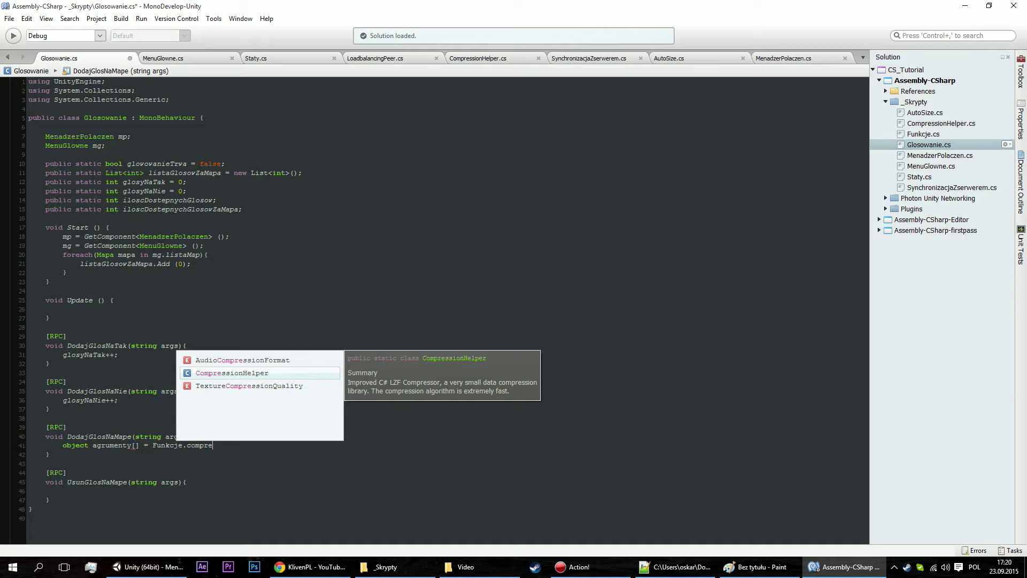
pyautogui.press('Escape')
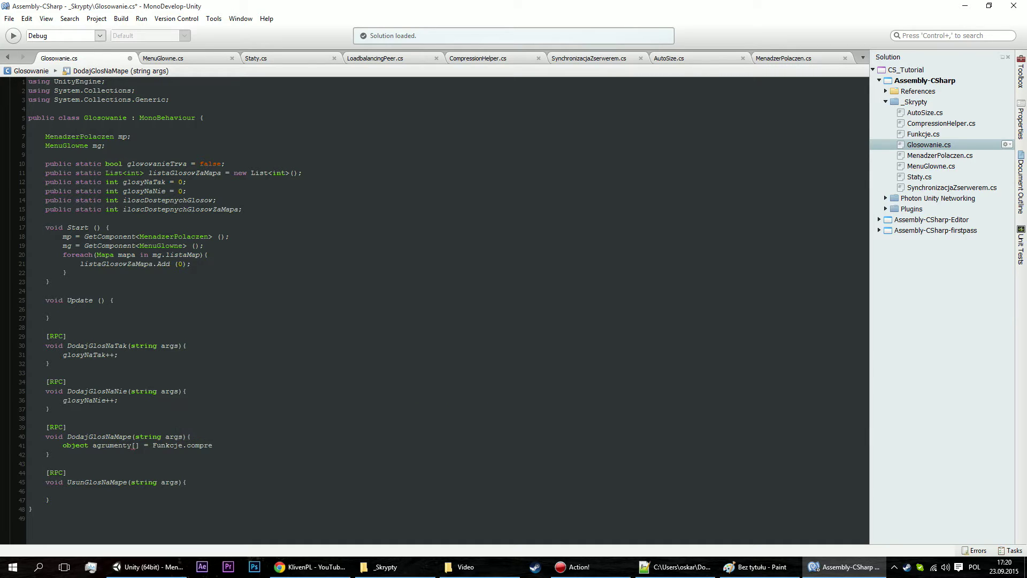
pyautogui.press('Left')
pyautogui.press('Left')
pyautogui.press('Left')
pyautogui.press('BackSpace')
pyautogui.press('BackSpace')
pyautogui.click(88, 445)
pyautogui.write('[]')
# Complete the line as Funkcje.CompressedStringToArrayOfObjects (args); and add a new line below.
pyautogui.press('End')
pyautogui.press('BackSpace')
pyautogui.press('BackSpace')
pyautogui.press('BackSpace')
pyautogui.press('BackSpace')
pyautogui.write('o')
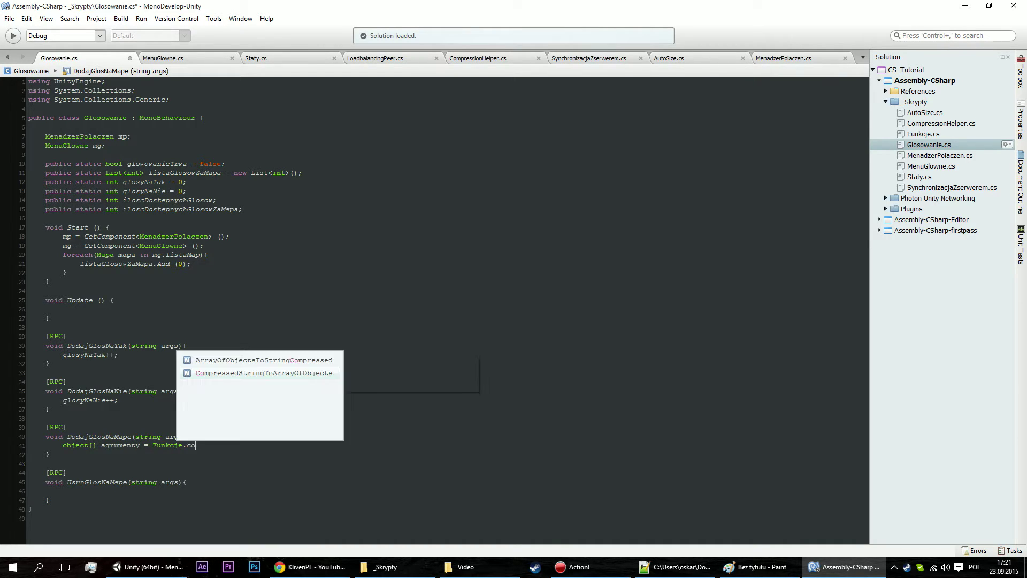
pyautogui.write('m')
pyautogui.press('Return')
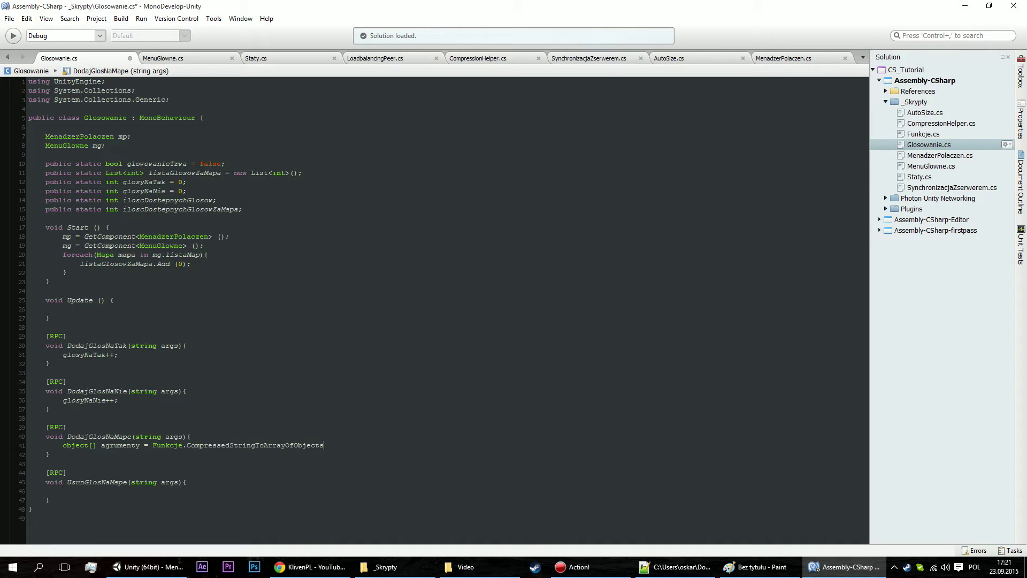
pyautogui.write('(')
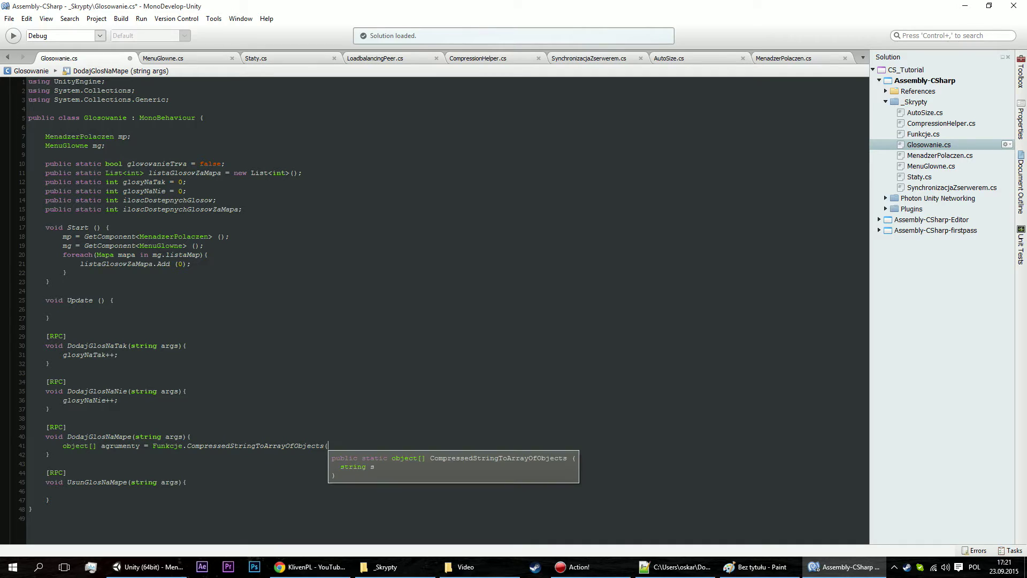
pyautogui.write('args')
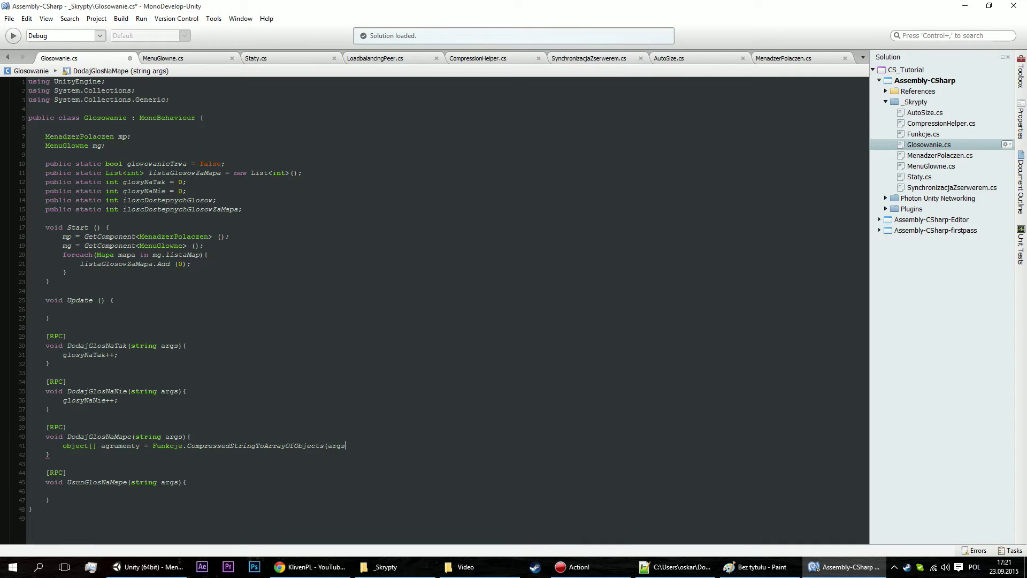
pyautogui.write(');')
pyautogui.press('Return')
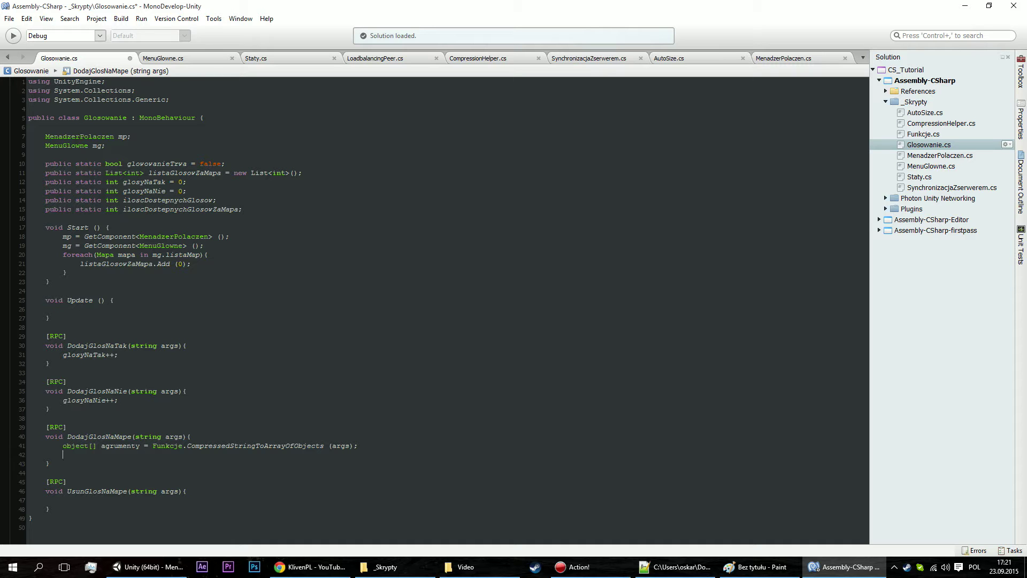
# Review the argument-unpacking code in MenadzerPolaczen.cs's ZaladujLevel and WyslijRPC_Server, then view AutoSize.cs.
pyautogui.click(795, 59)
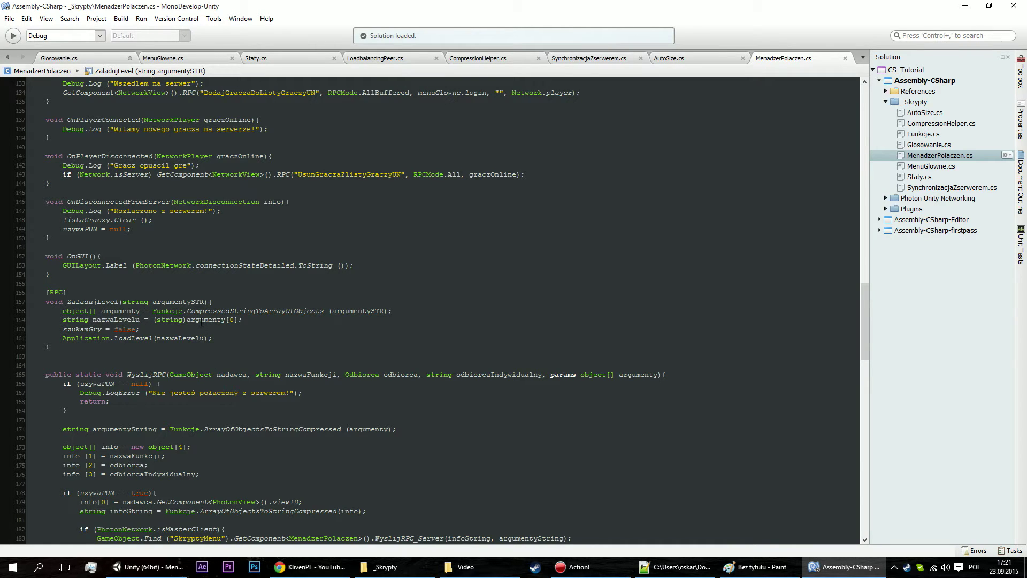
pyautogui.scroll(12, 218, 319)
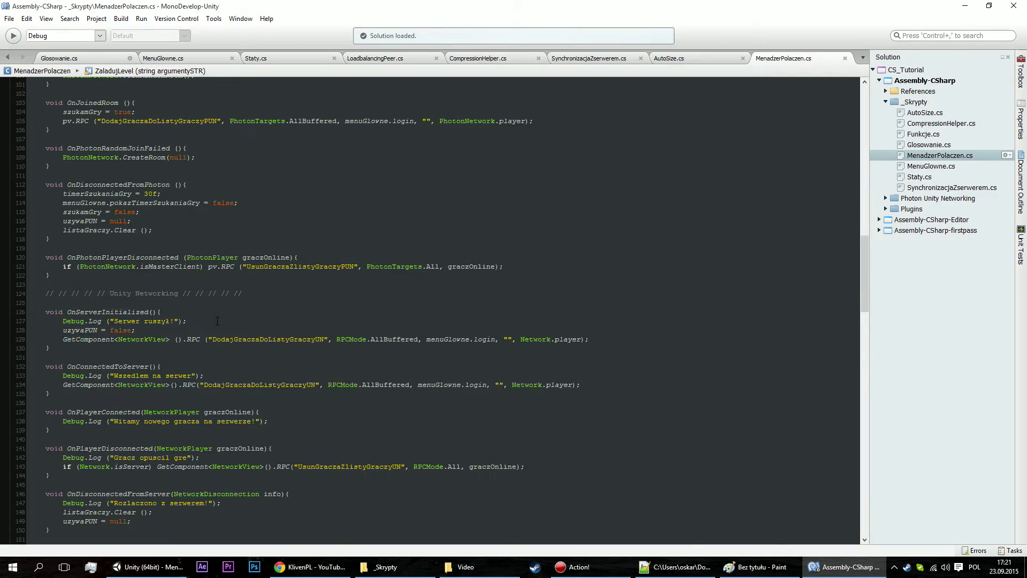
pyautogui.scroll(12, 214, 320)
pyautogui.scroll(12, 206, 319)
pyautogui.scroll(-8, 207, 319)
pyautogui.scroll(-12, 208, 320)
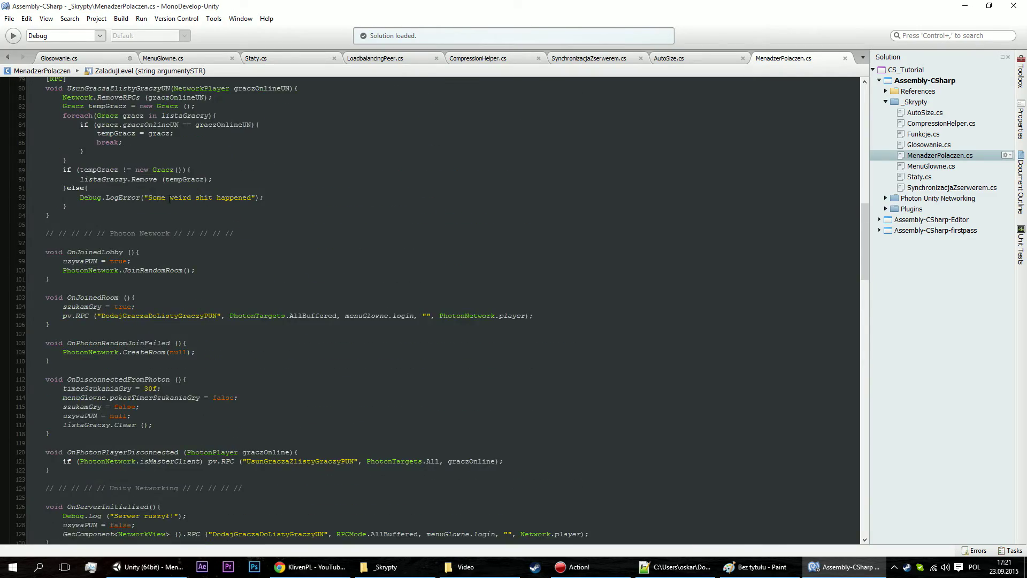
pyautogui.scroll(2, 182, 214)
pyautogui.scroll(2, 177, 196)
pyautogui.scroll(-7, 179, 196)
pyautogui.scroll(-20, 181, 197)
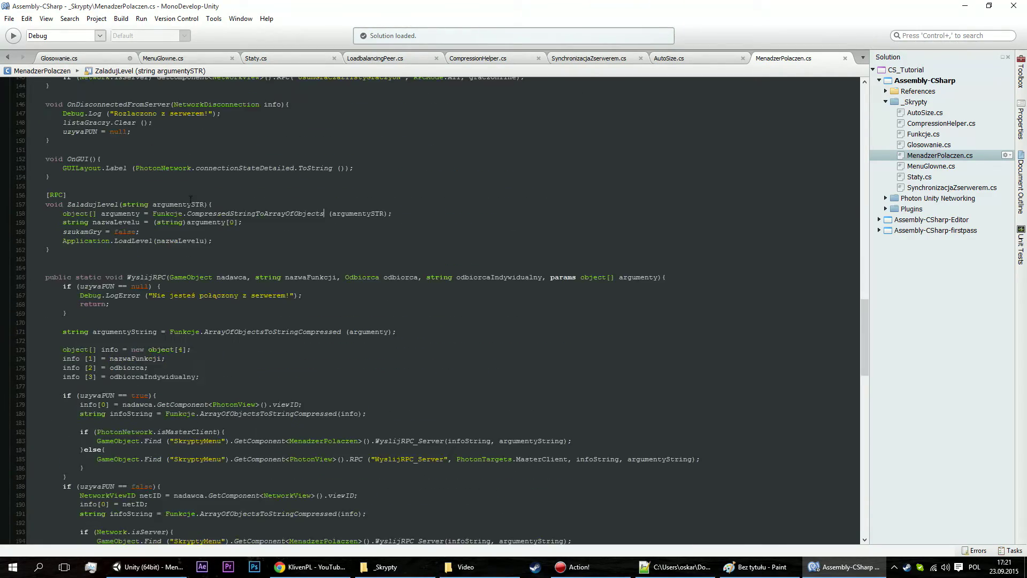
pyautogui.scroll(-6, 188, 197)
pyautogui.scroll(-1, 190, 198)
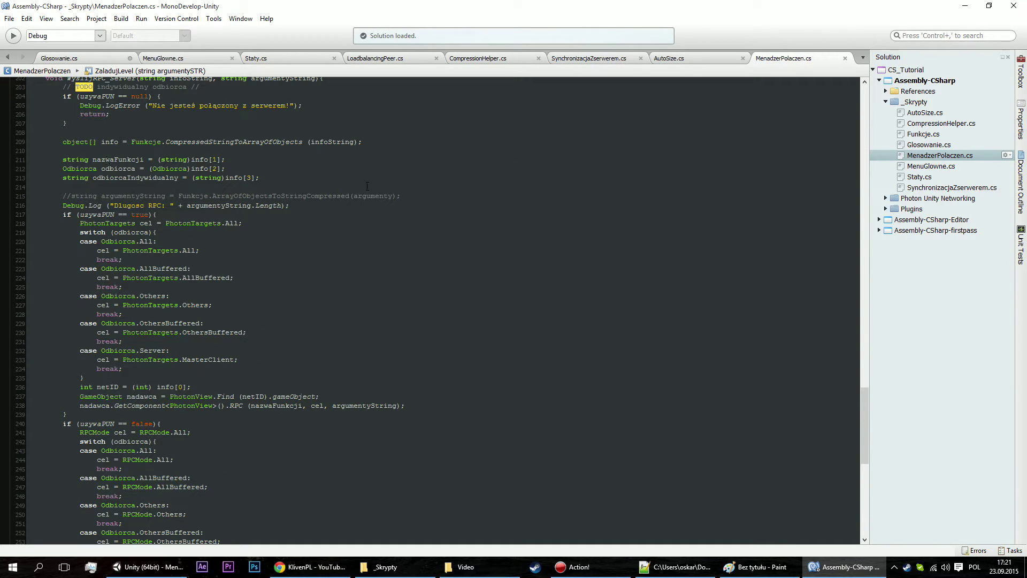
pyautogui.scroll(-5, 367, 185)
pyautogui.scroll(-5, 367, 186)
pyautogui.scroll(-2, 353, 193)
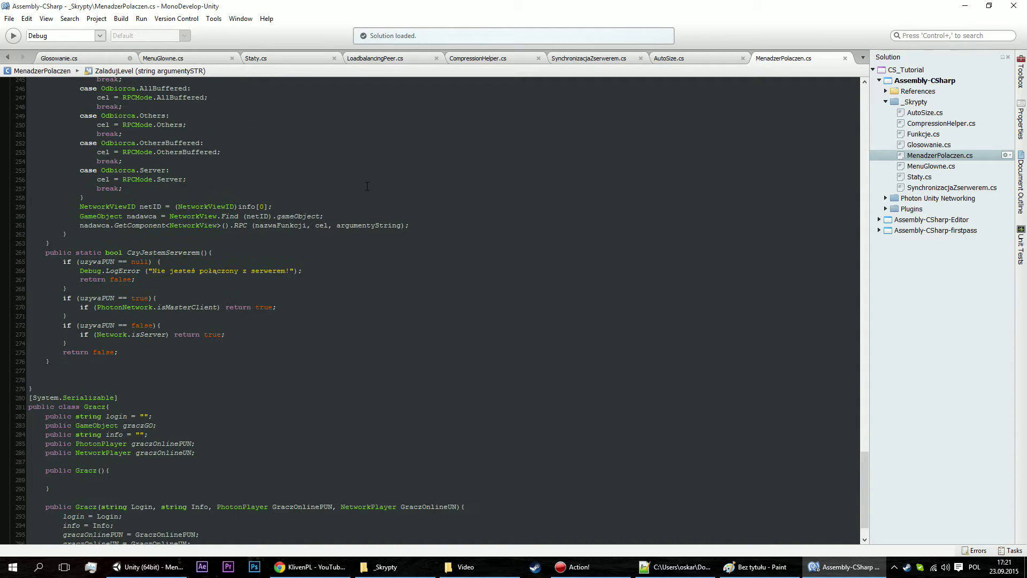
pyautogui.scroll(9, 349, 198)
pyautogui.scroll(4, 210, 146)
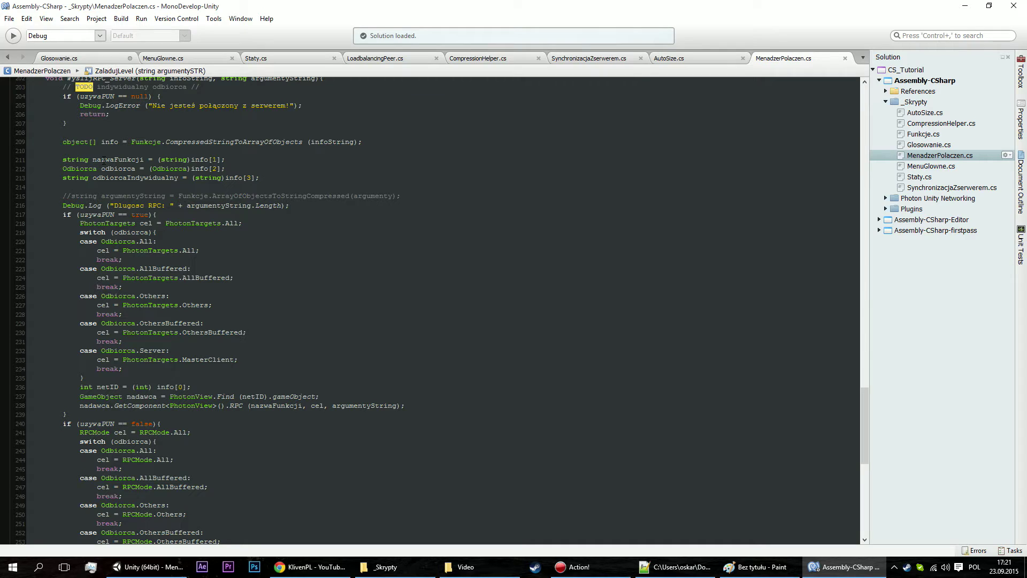
pyautogui.moveTo(103, 159); pyautogui.dragTo(160, 178)
pyautogui.click(205, 177)
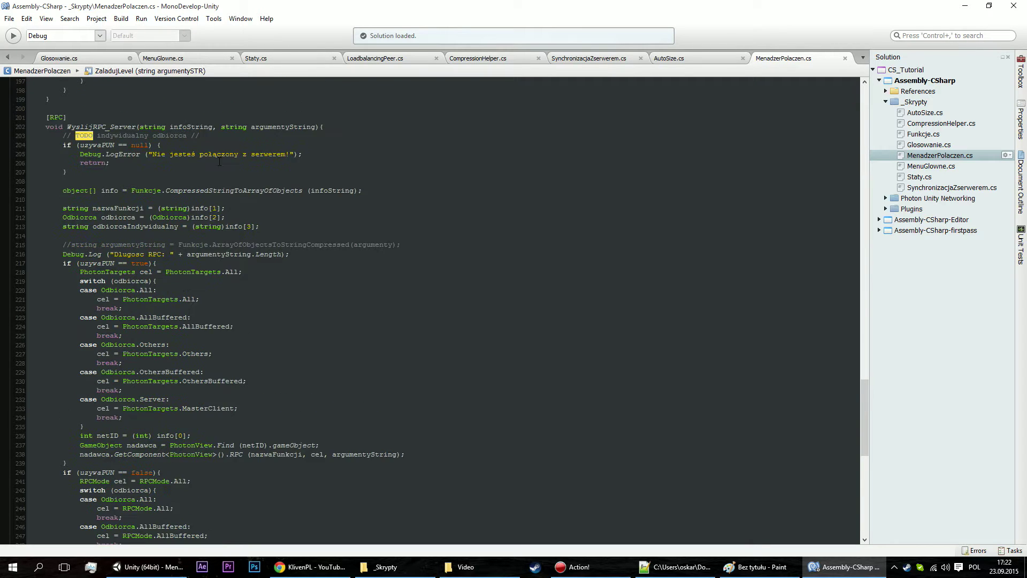
pyautogui.scroll(-1, 257, 199)
pyautogui.scroll(-1, 257, 199)
pyautogui.scroll(-1, 257, 199)
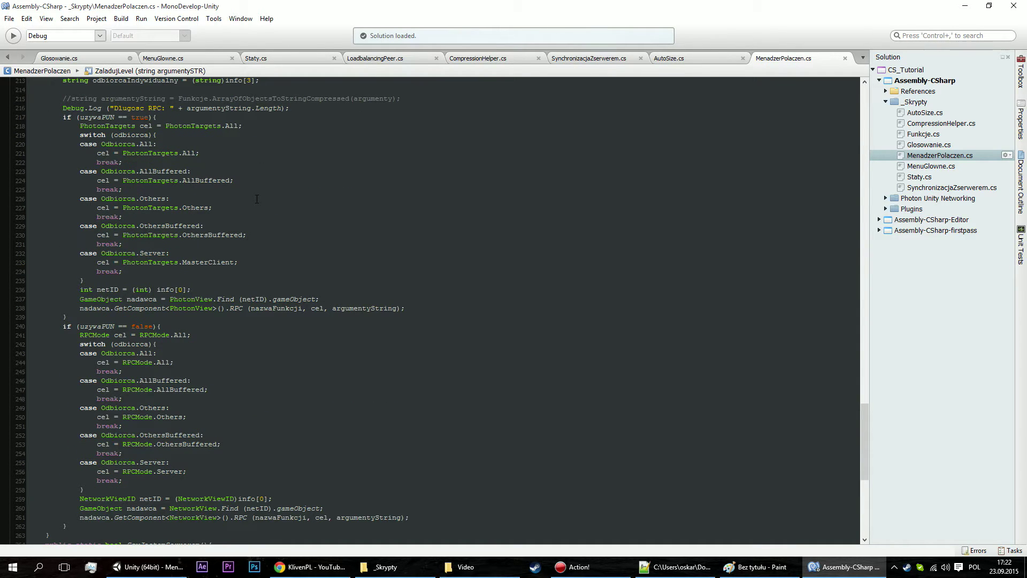
pyautogui.scroll(-2, 257, 199)
pyautogui.scroll(-7, 257, 199)
pyautogui.scroll(-1, 257, 199)
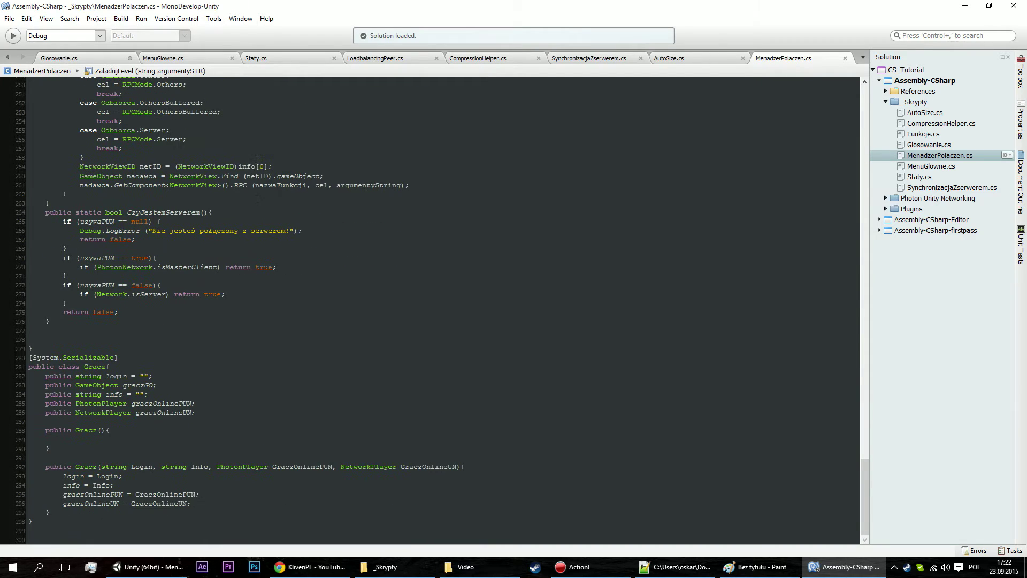
pyautogui.scroll(1, 256, 199)
pyautogui.scroll(10, 256, 199)
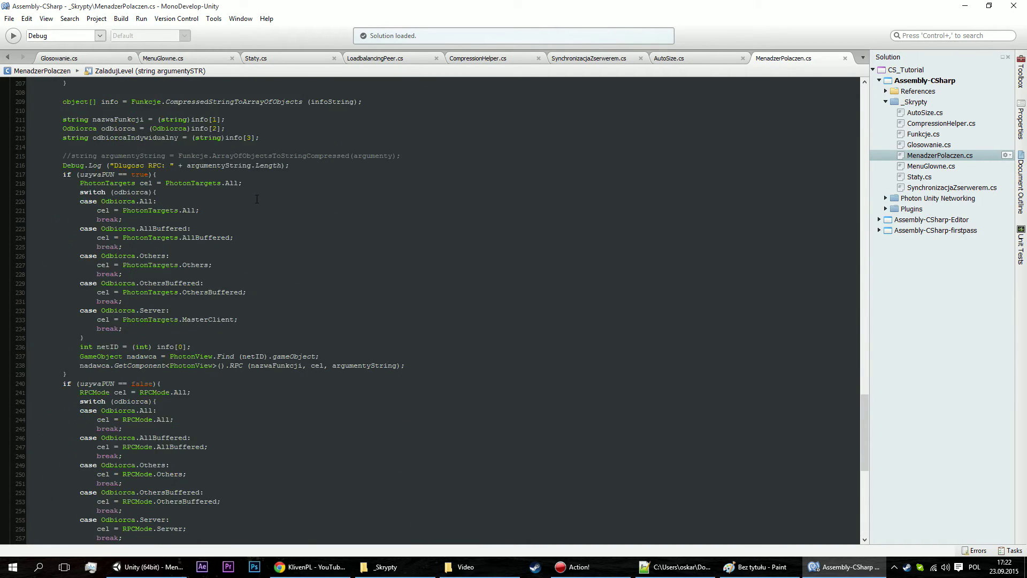
pyautogui.scroll(2, 257, 199)
pyautogui.scroll(5, 257, 199)
pyautogui.scroll(7, 256, 198)
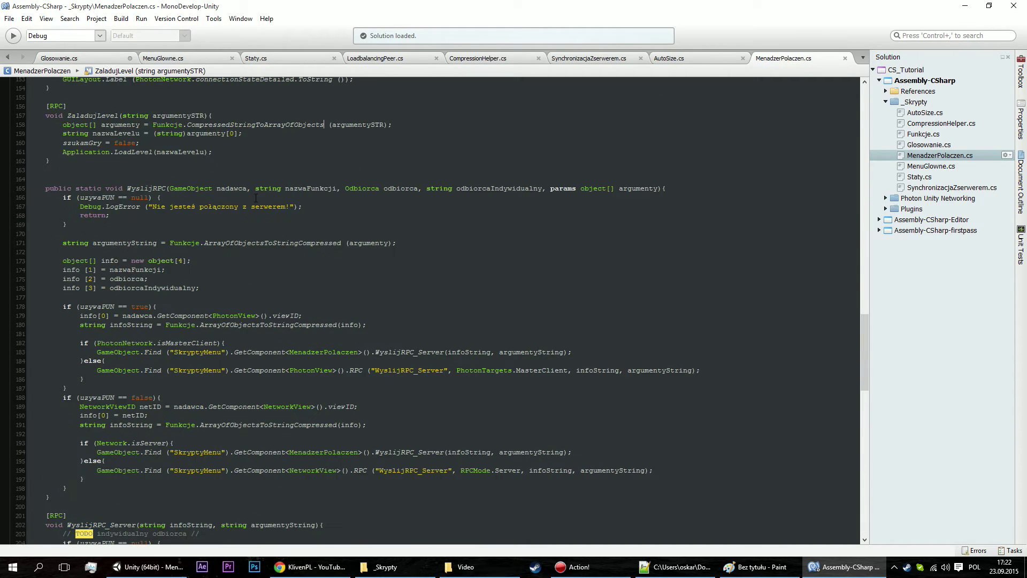
pyautogui.scroll(-2, 256, 198)
pyautogui.scroll(-3, 256, 209)
pyautogui.scroll(-8, 259, 224)
pyautogui.scroll(-1, 261, 241)
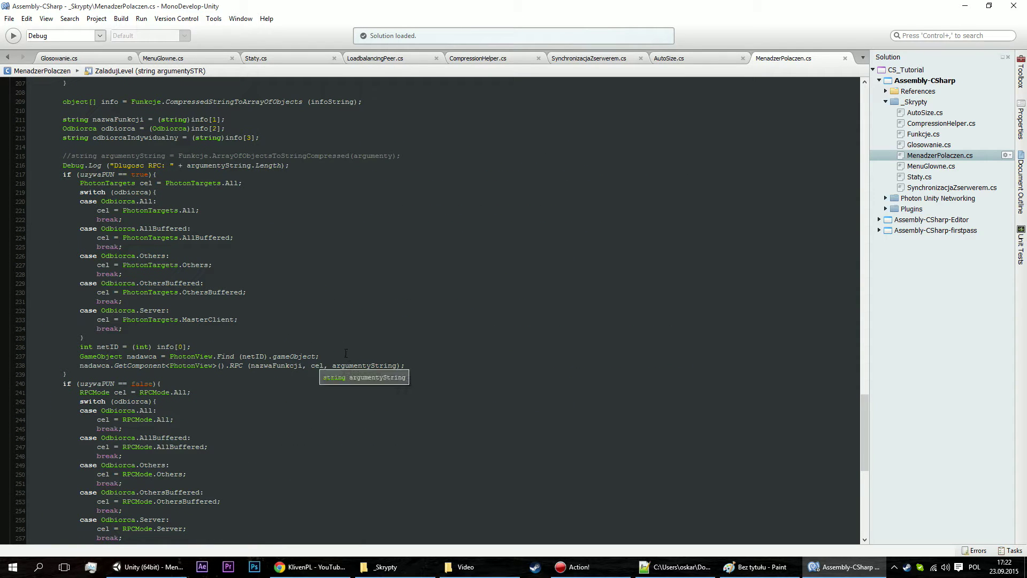
pyautogui.scroll(-5, 379, 151)
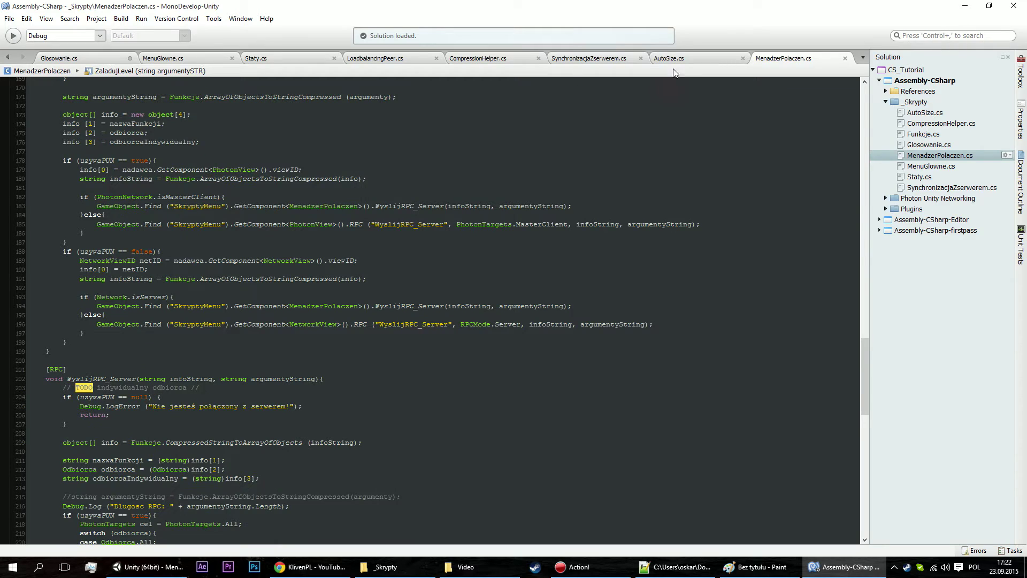
pyautogui.click(690, 60)
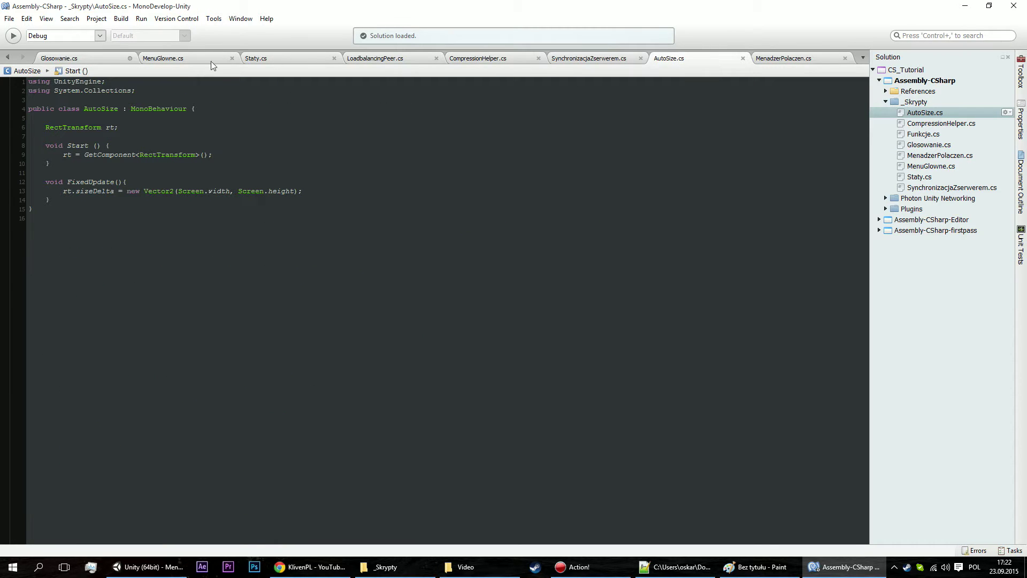
# In Glosowanie.cs, add Debug.Log (argumenty [0]); and rename agrumenty to argumenty.
pyautogui.click(41, 60)
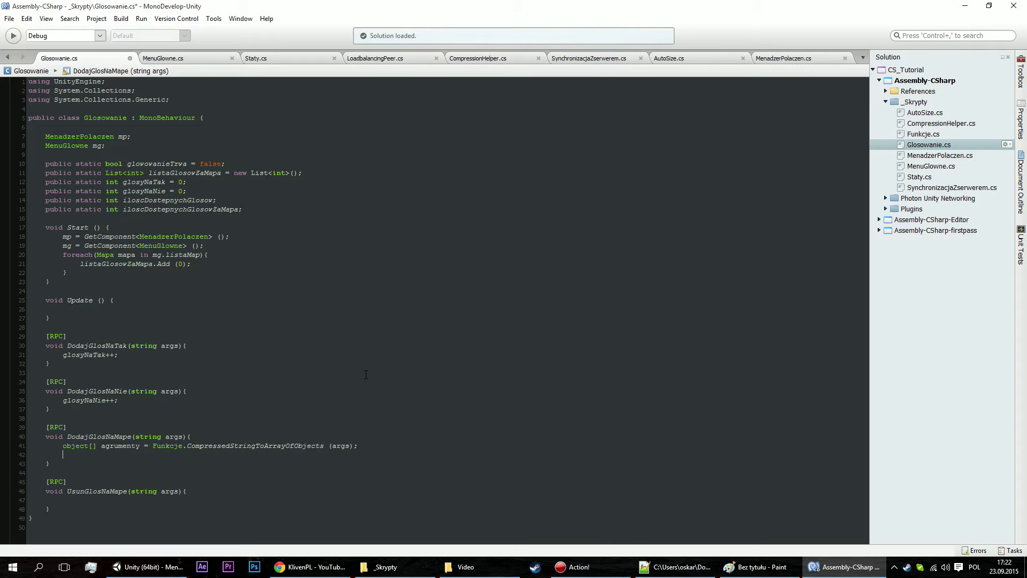
pyautogui.write('debl')
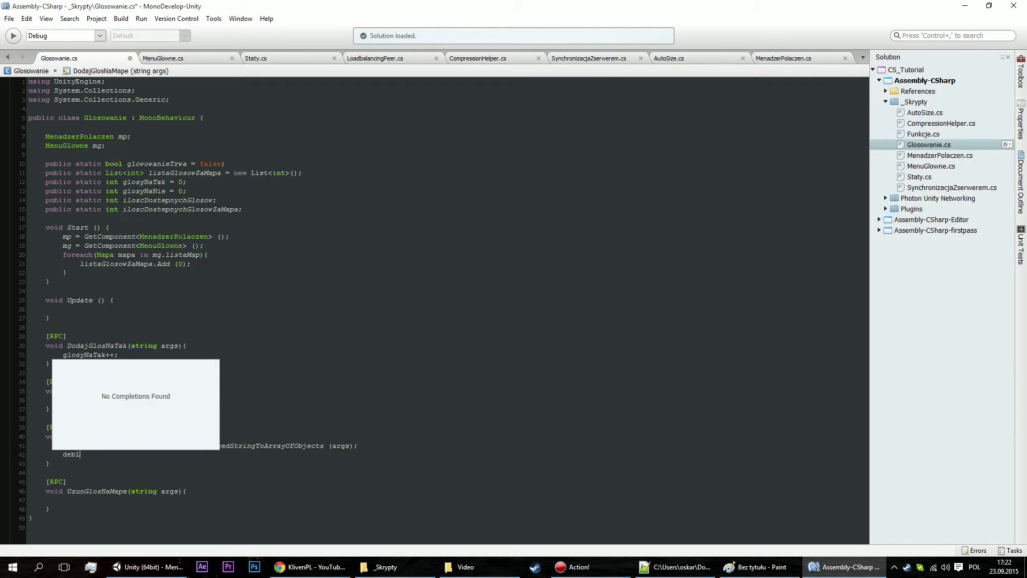
pyautogui.write('.log')
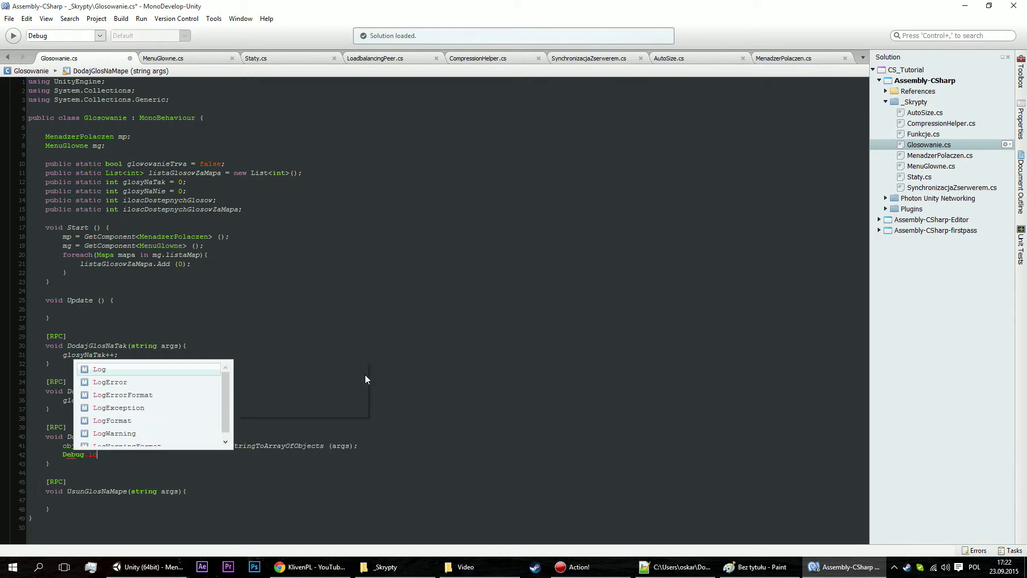
pyautogui.write('arg')
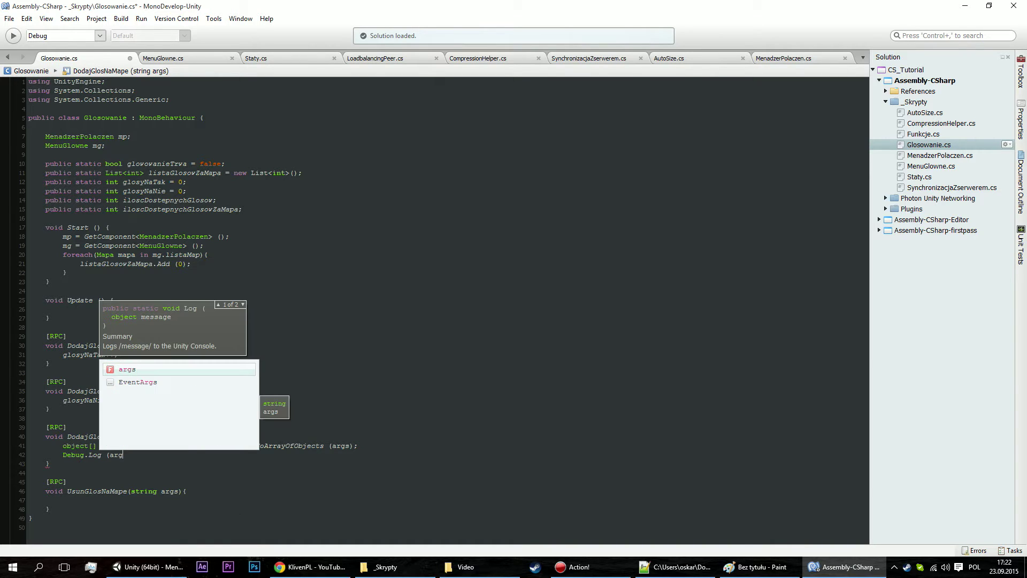
pyautogui.write('ument')
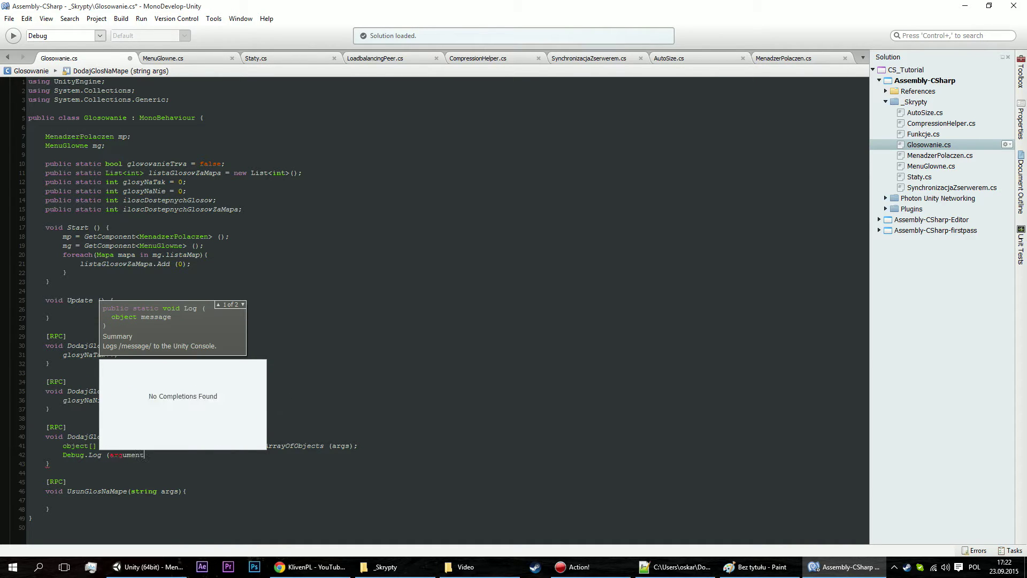
pyautogui.write('y[0])')
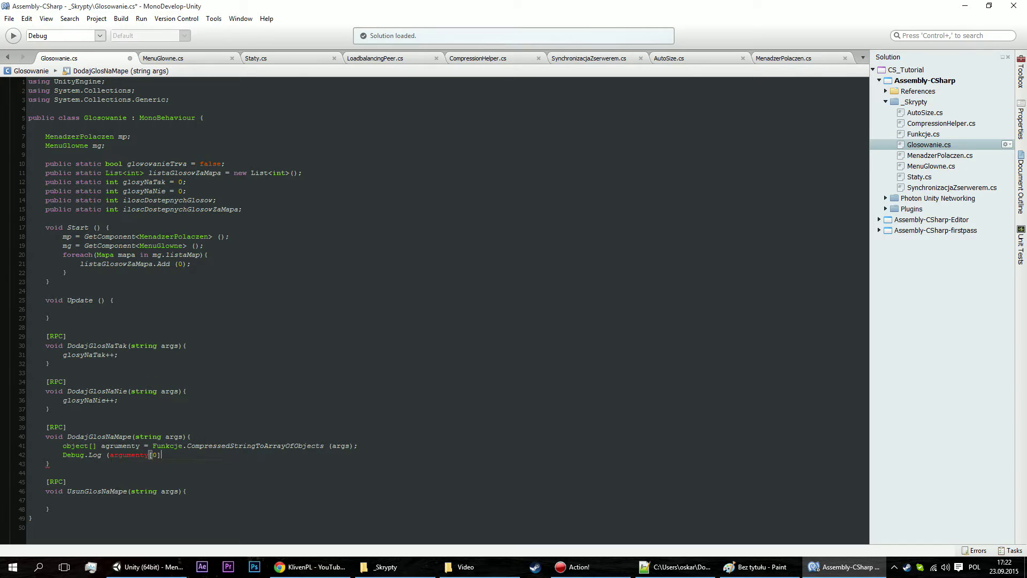
pyautogui.write(';')
pyautogui.doubleClick(121, 446)
pyautogui.write('argumenty')
pyautogui.press('Return')
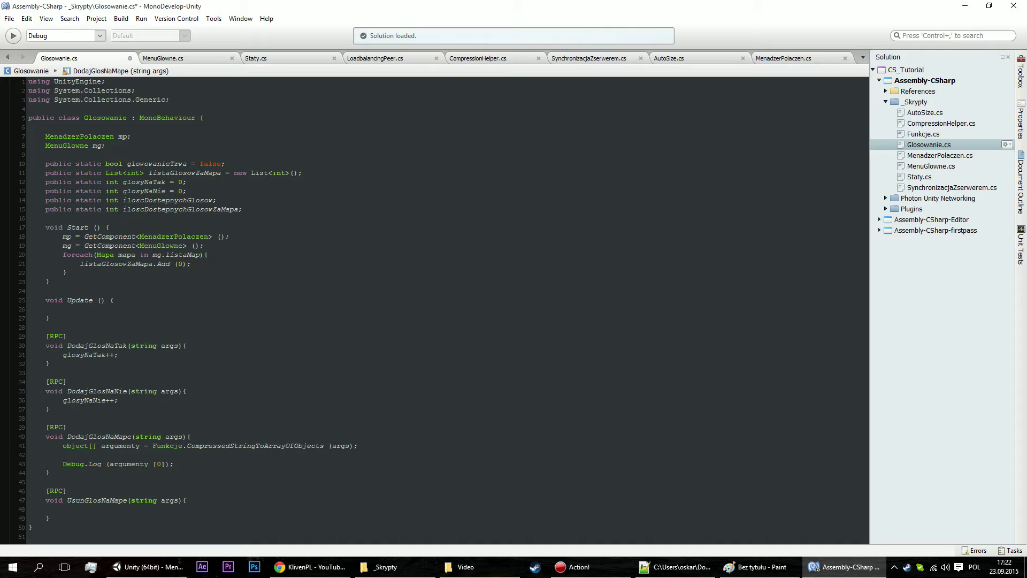
# On line 42, enter listaGlosowZaMapa[argumenty[0]]++; using autocomplete for the names.
pyautogui.hotkey('ctrl', 'space')
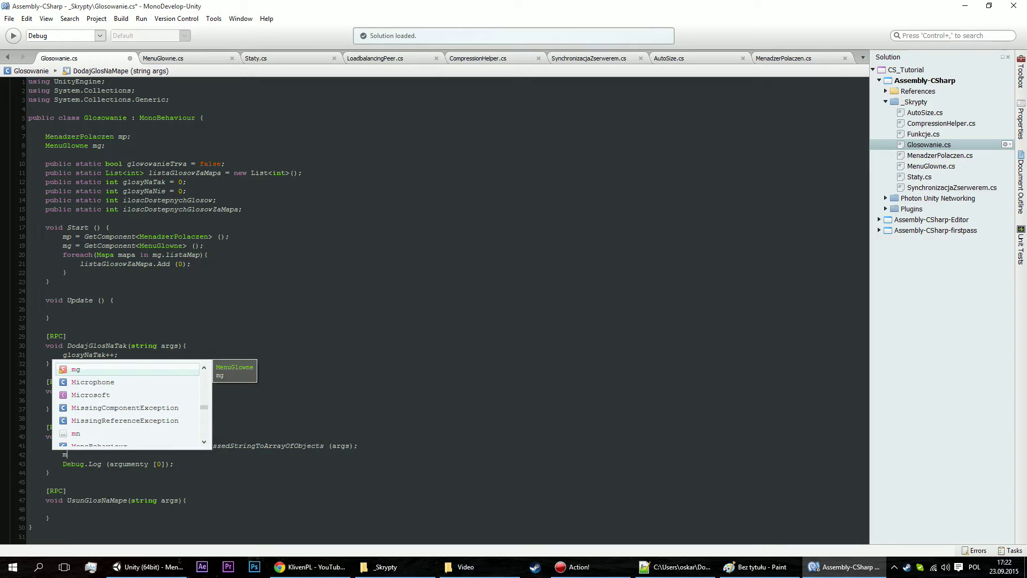
pyautogui.press('Escape')
pyautogui.write('lista')
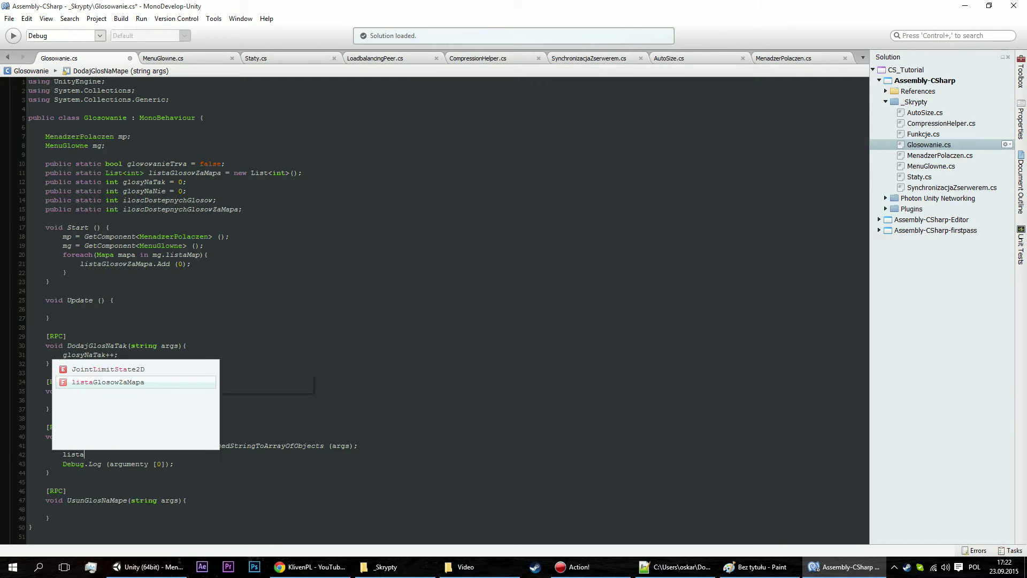
pyautogui.write('[')
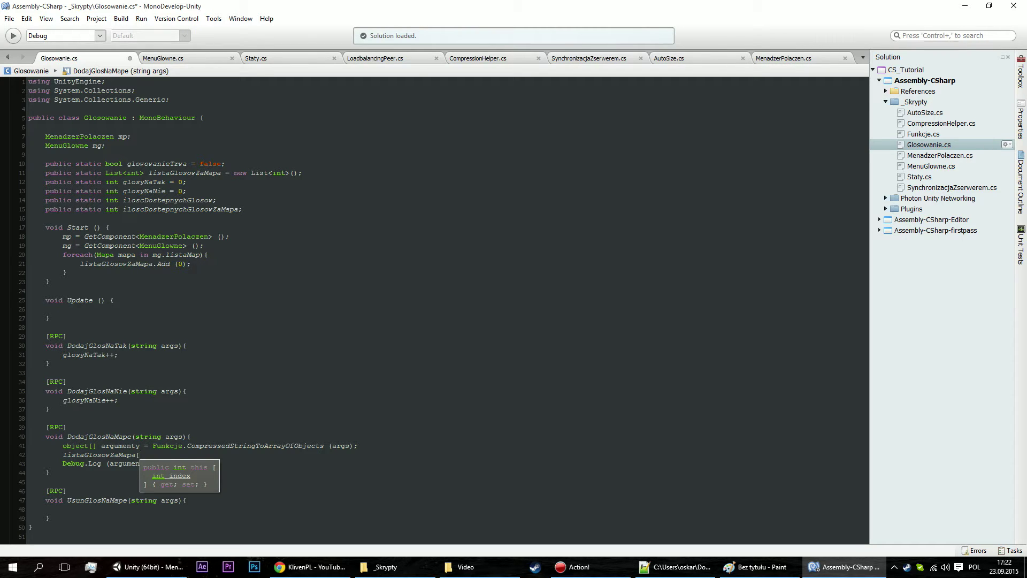
pyautogui.write('ar')
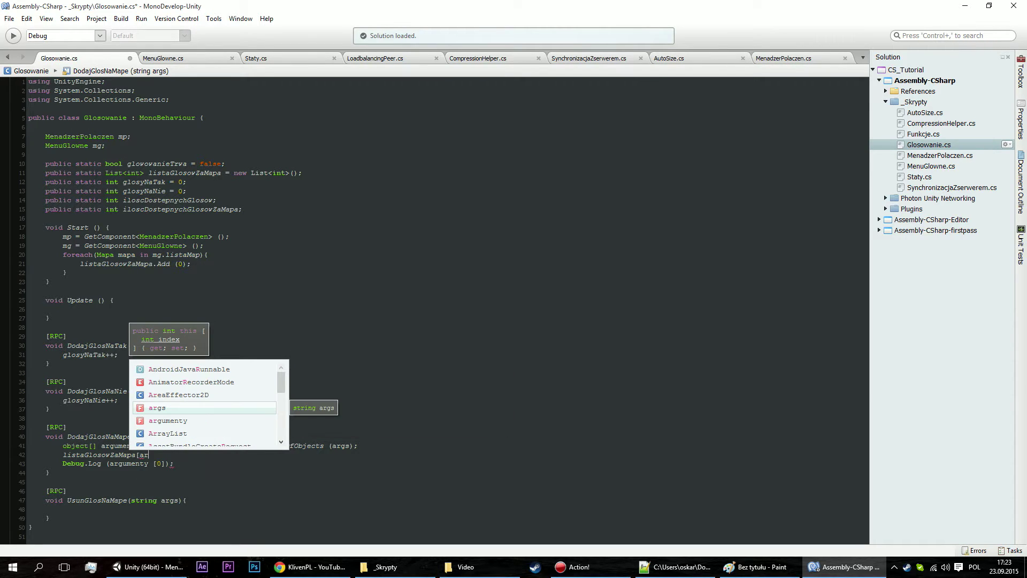
pyautogui.press('Down')
pyautogui.write('[')
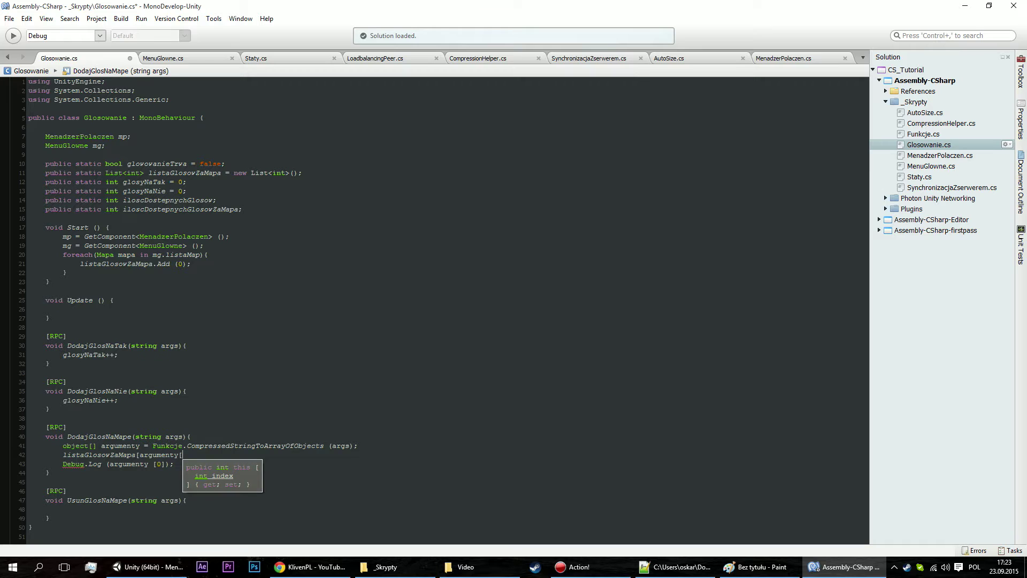
pyautogui.write('0]')
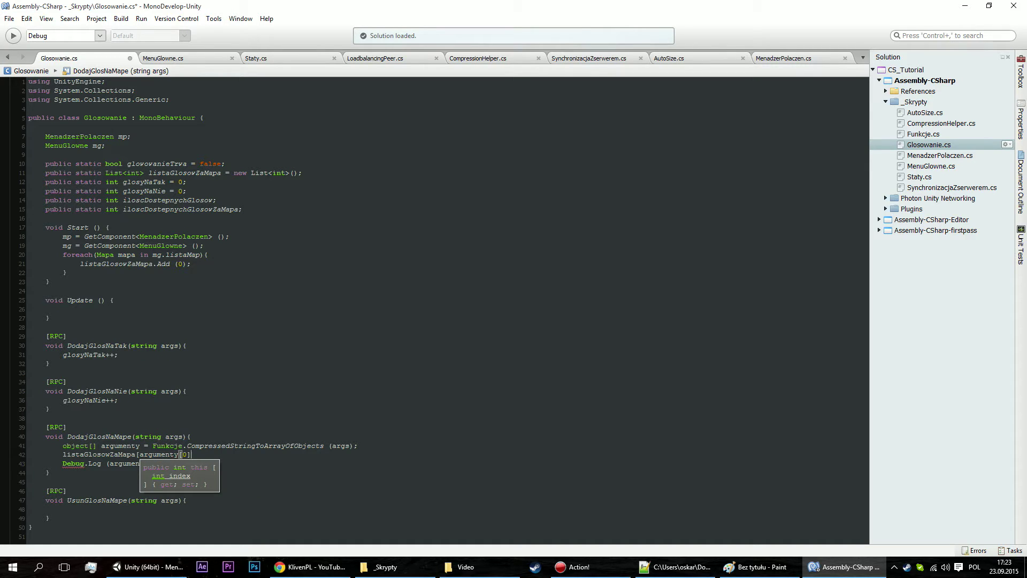
pyautogui.write('++')
pyautogui.write(';')
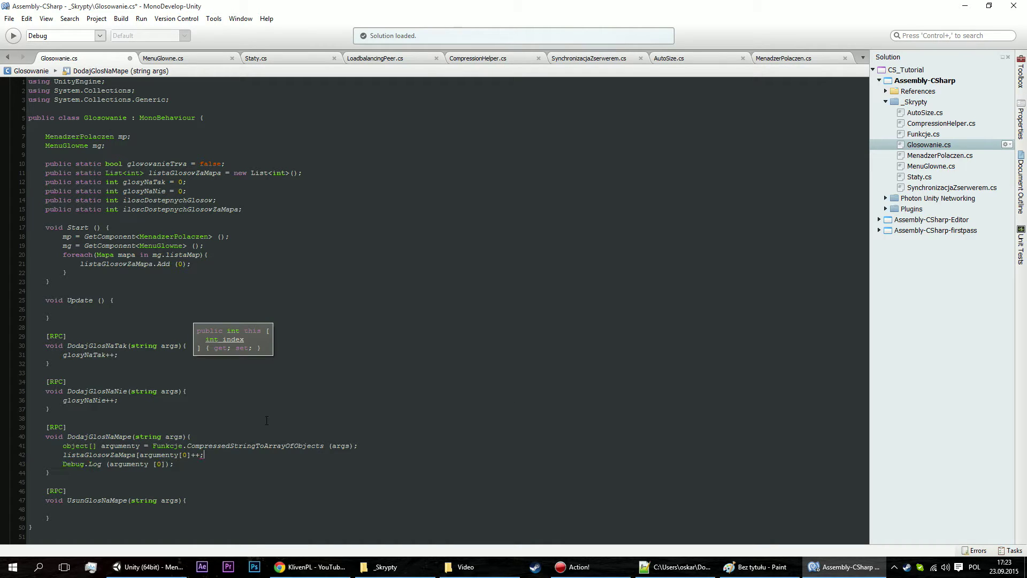
# Check the parser error on line 42's index and start removing the ++; increment.
pyautogui.press('Left')
pyautogui.press('Left')
pyautogui.press('Left')
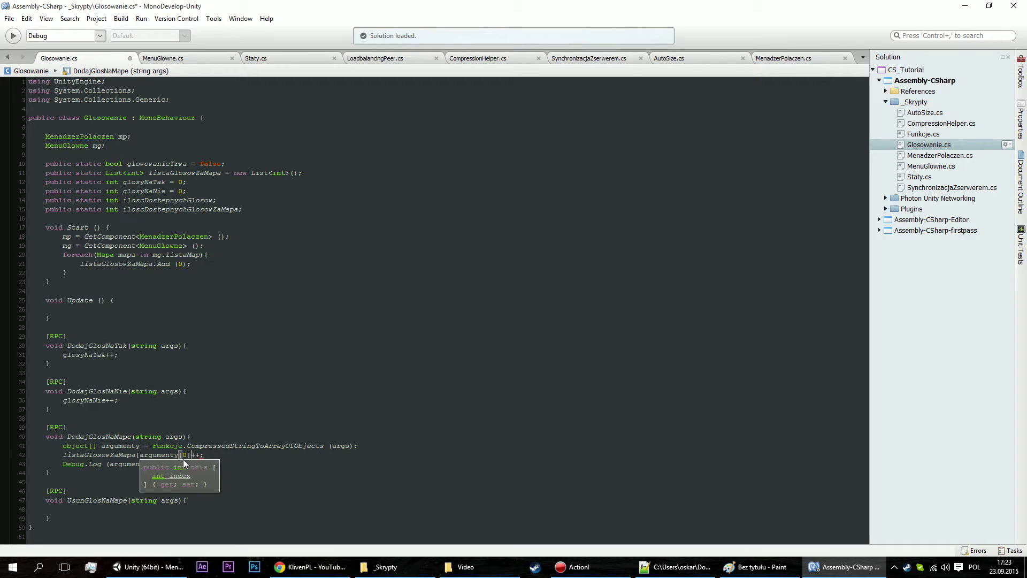
pyautogui.click(292, 479)
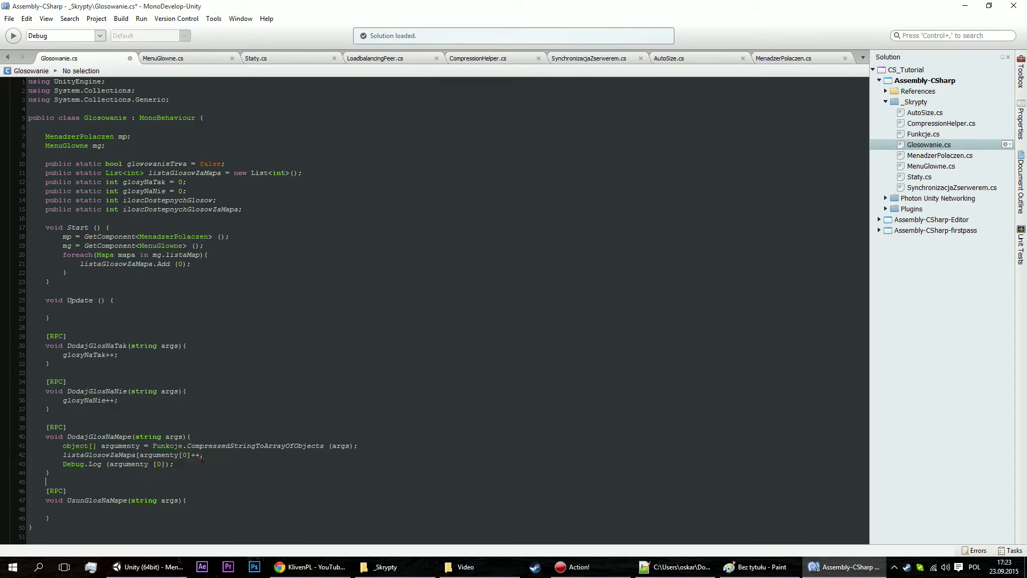
pyautogui.moveTo(199, 459)
pyautogui.click(191, 455)
pyautogui.hotkey('ctrl', 'space')
pyautogui.press('Escape')
pyautogui.press('BackSpace')
pyautogui.press('BackSpace')
pyautogui.press('BackSpace')
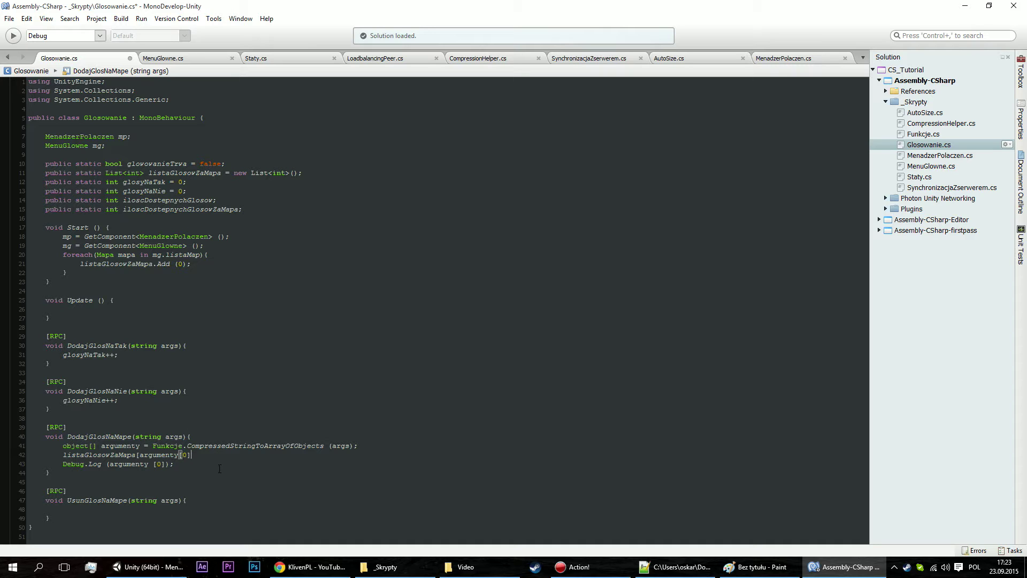
# Try += 1f on line 42, then restore the ]++; increment.
pyautogui.write('+= 1f')
pyautogui.press('BackSpace')
# Cast argumenty [0] to (int) in both the list index and the Debug.Log call.
pyautogui.press('BackSpace')
pyautogui.press('BackSpace')
pyautogui.press('BackSpace')
pyautogui.press('BackSpace')
pyautogui.press('BackSpace')
pyautogui.press('BackSpace')
pyautogui.write(']')
pyautogui.write('++;')
pyautogui.click(203, 458)
pyautogui.press('End')
pyautogui.click(141, 455)
pyautogui.write('(')
pyautogui.press('BackSpace')
pyautogui.write('(int)')
pyautogui.moveTo(223, 455)
pyautogui.click(110, 464)
pyautogui.write('(in')
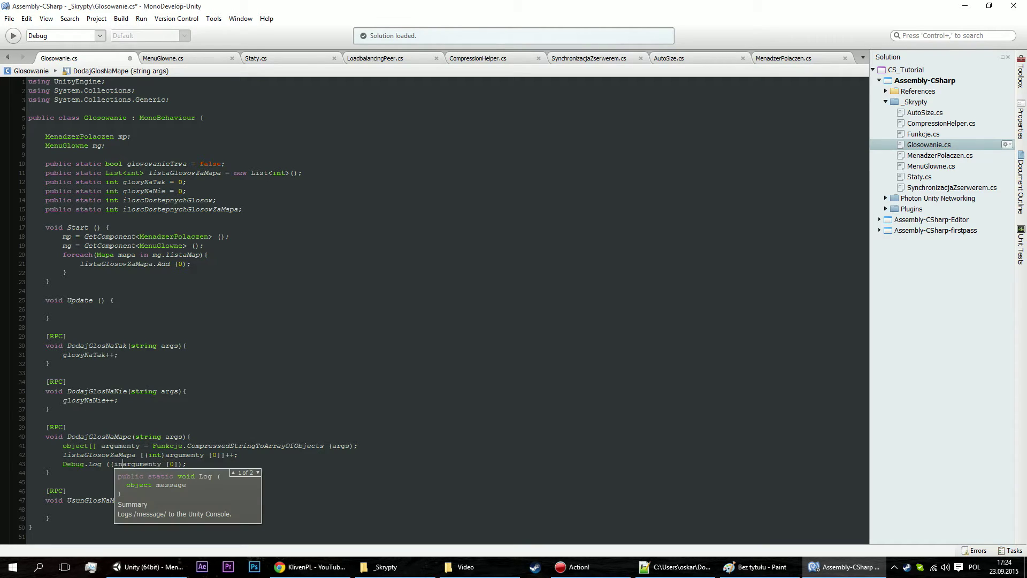
pyautogui.write('t)')
pyautogui.click(288, 476)
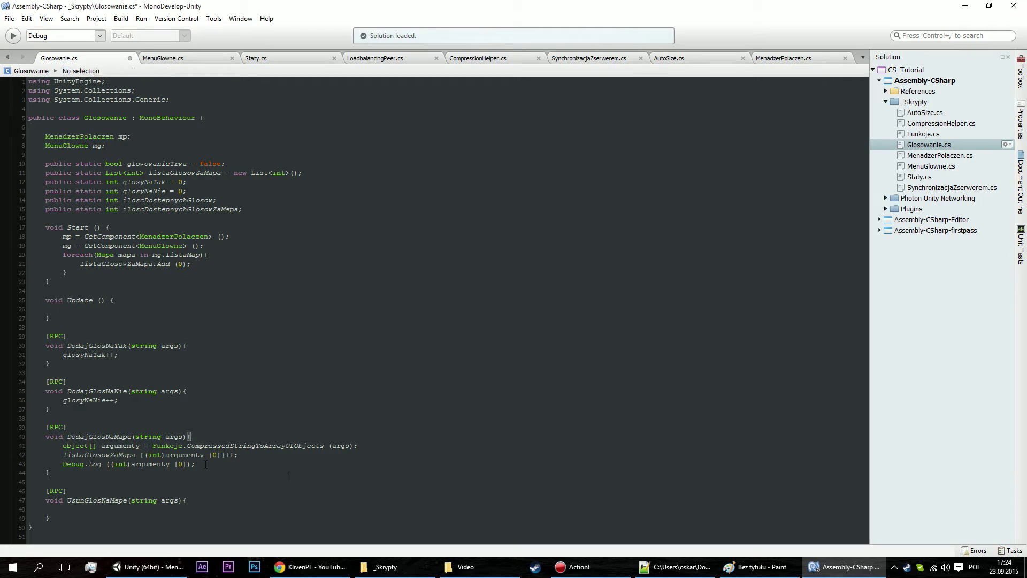
pyautogui.click(207, 465)
# Copy DodajGlosNaMape's three body lines into UsunGlosNaMape using -- instead of ++, then view the older Glosowanie.cs in Notepad++.
pyautogui.moveTo(214, 467); pyautogui.dragTo(1, 445)
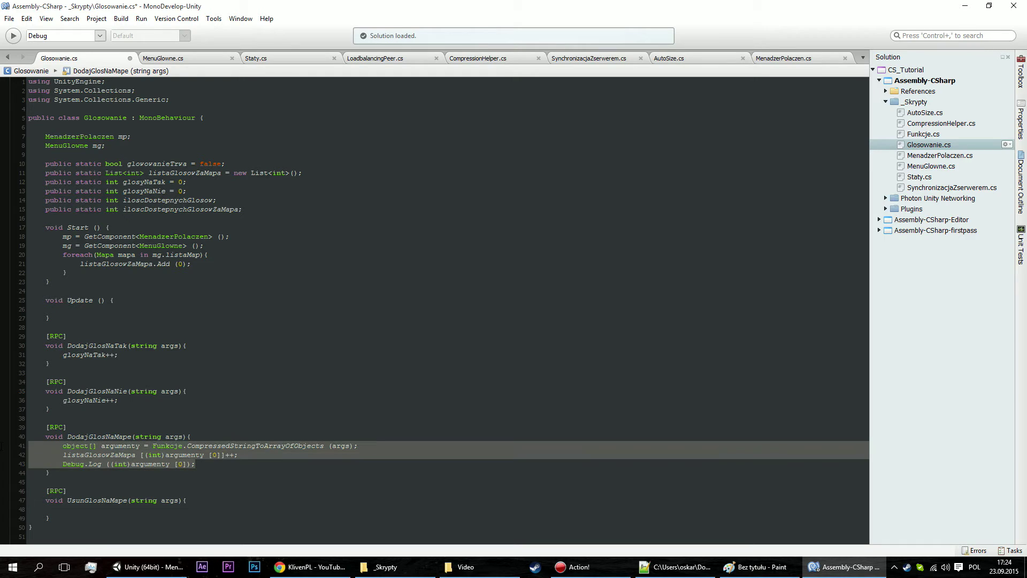
pyautogui.click(97, 505)
pyautogui.write('object[] argumenty = Funkcje.CompressedStringToArrayOfObjects (args); \t\tlistaGlosowZaMapa [(int)argumenty [0]]++; \t\tDebug.Log ((int)argumenty [0]);')
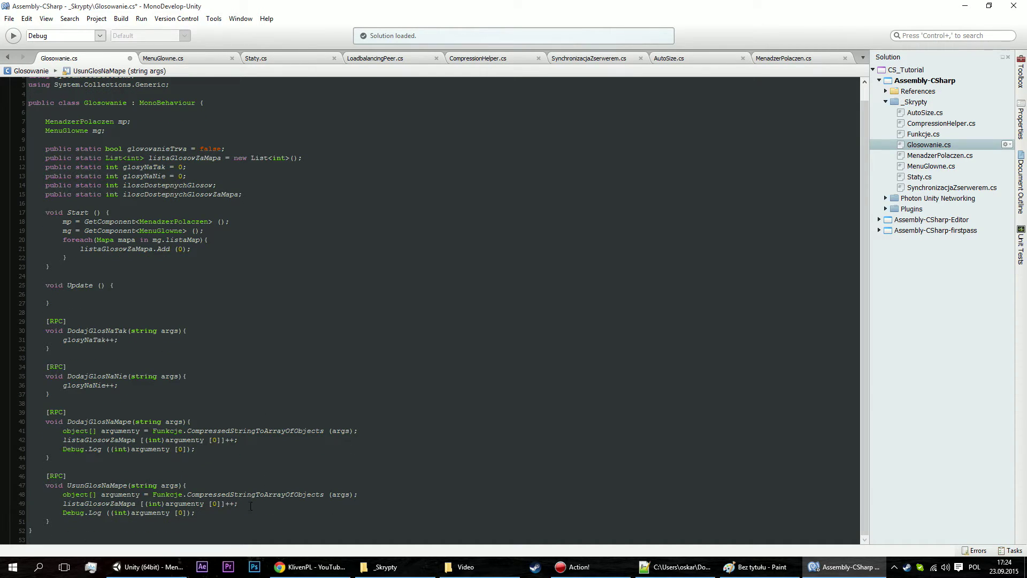
pyautogui.press('BackSpace')
pyautogui.press('BackSpace')
pyautogui.write('--')
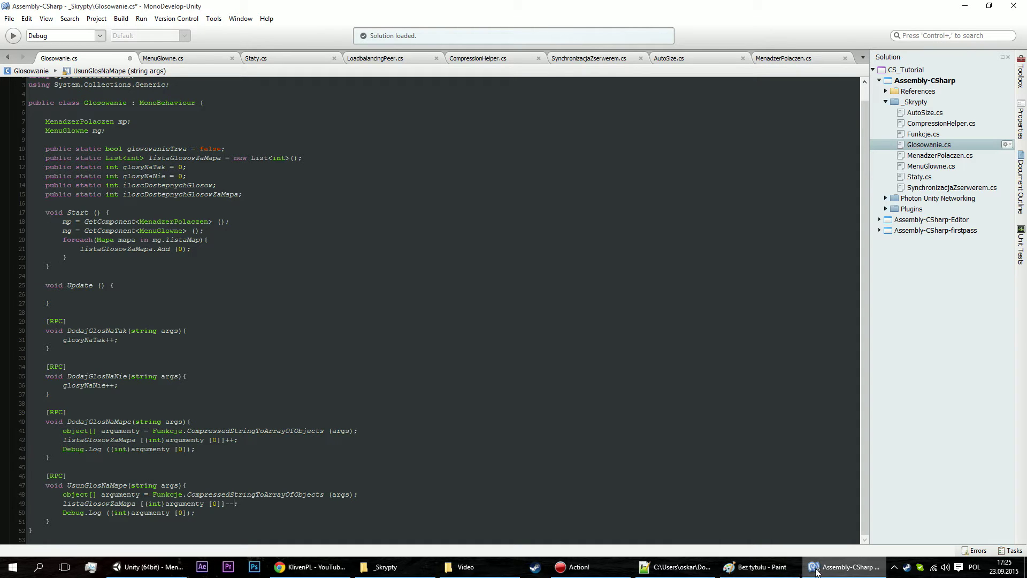
pyautogui.click(669, 566)
pyautogui.scroll(-2, 310, 364)
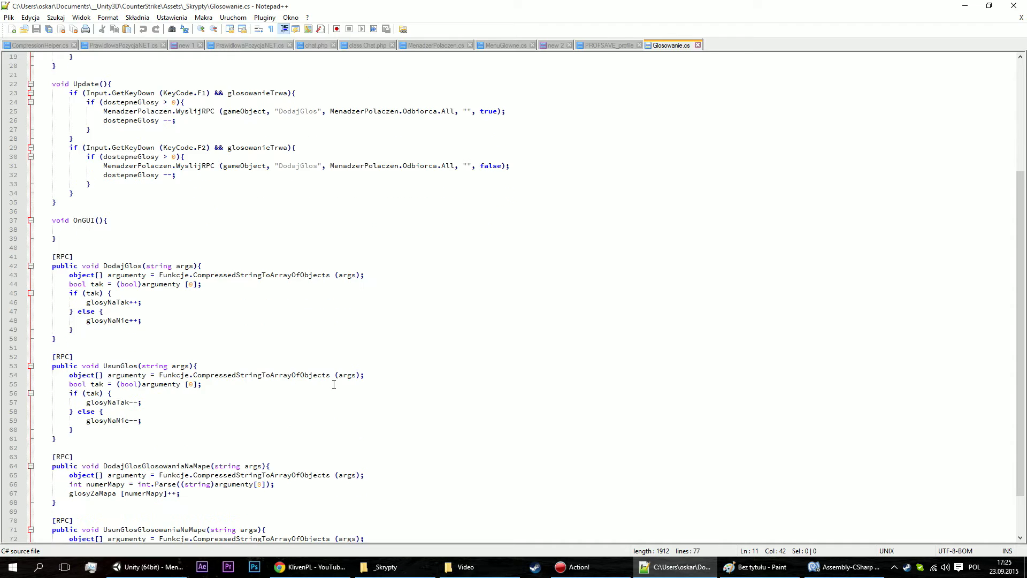
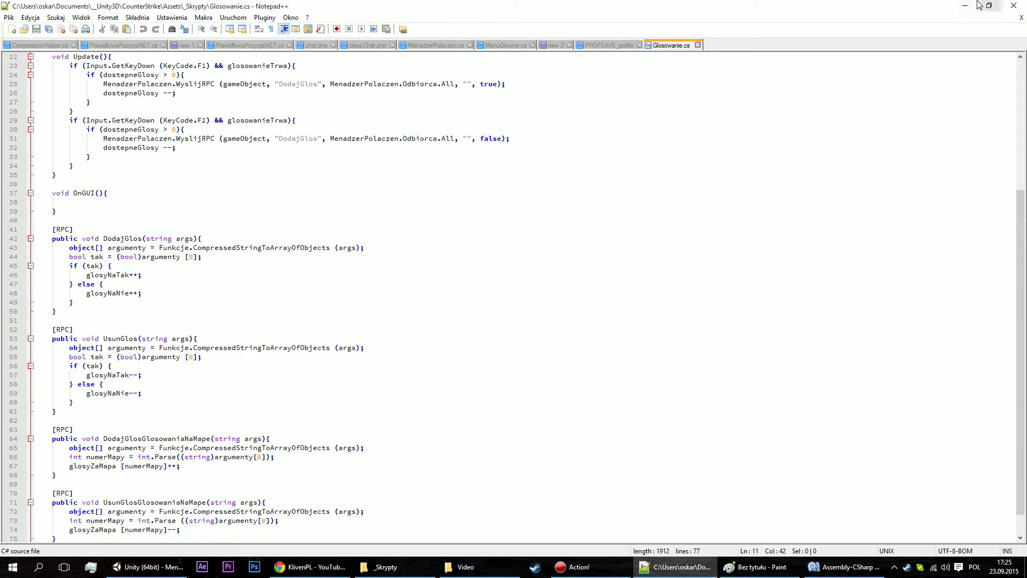
# Review the UsunGlos vote-removal code in Notepad++'s Glosowanie.cs, then minimize Notepad++.
pyautogui.scroll(-1, 317, 379)
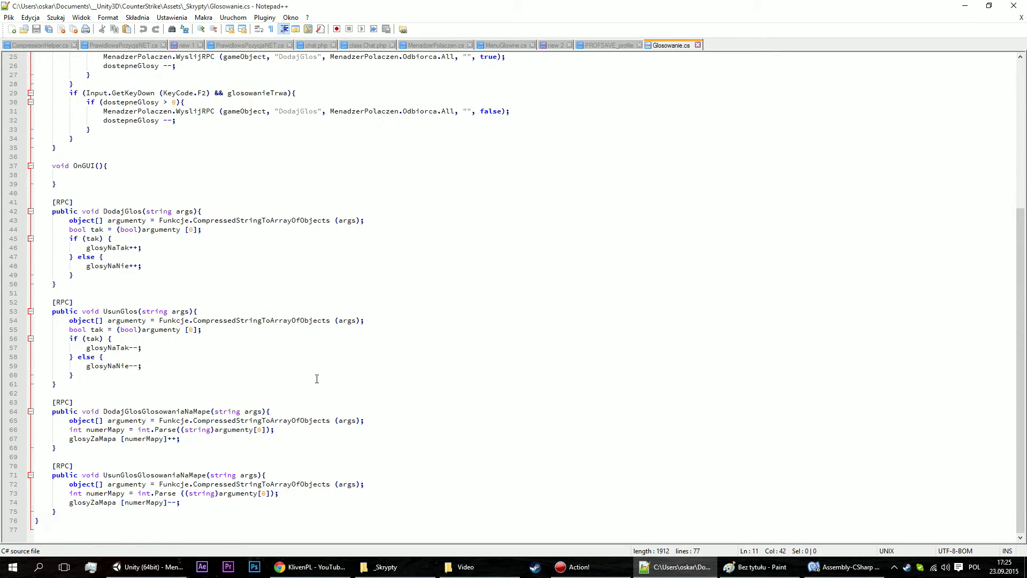
pyautogui.click(136, 368)
pyautogui.click(160, 357)
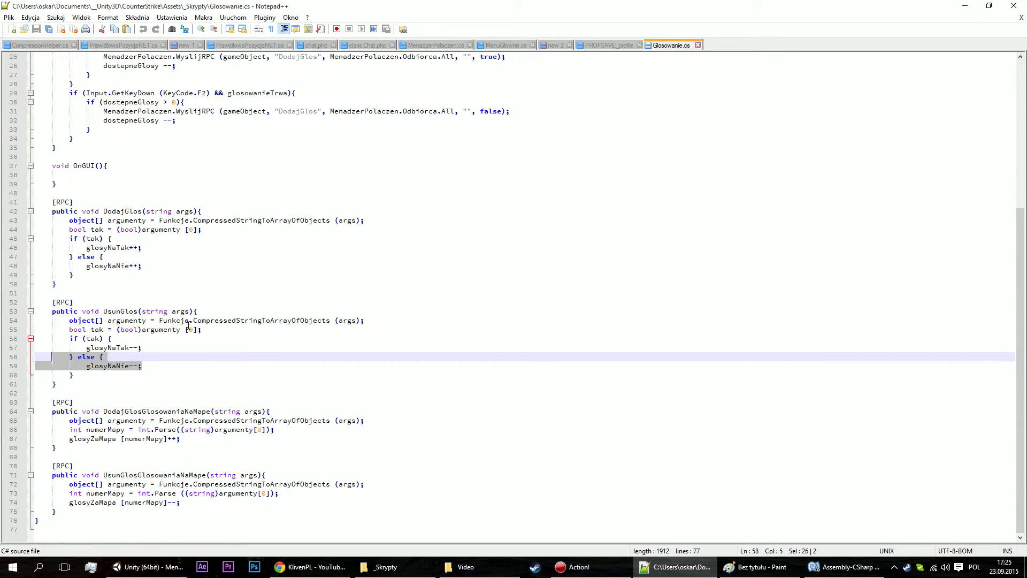
pyautogui.click(193, 328)
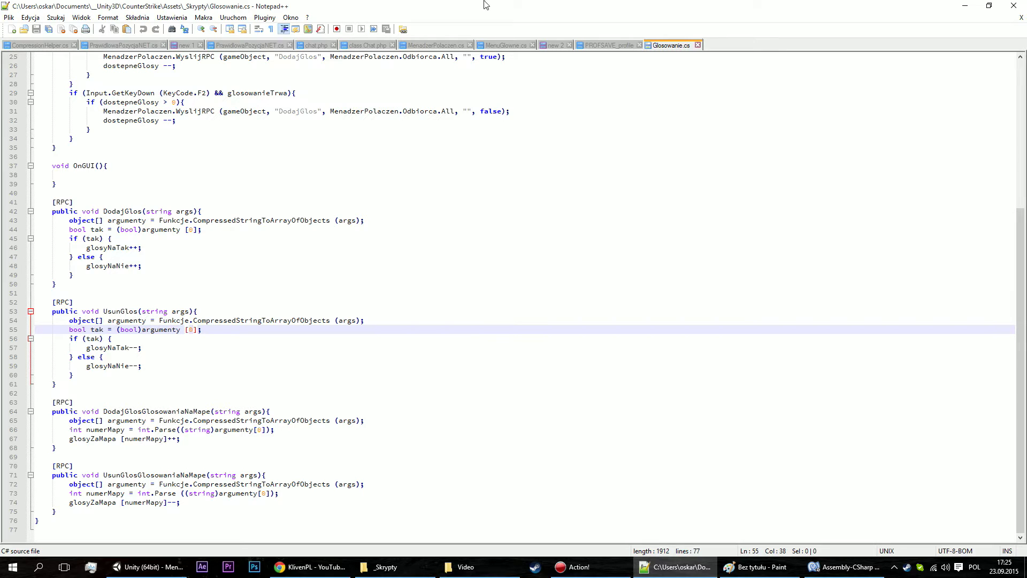
pyautogui.click(964, 5)
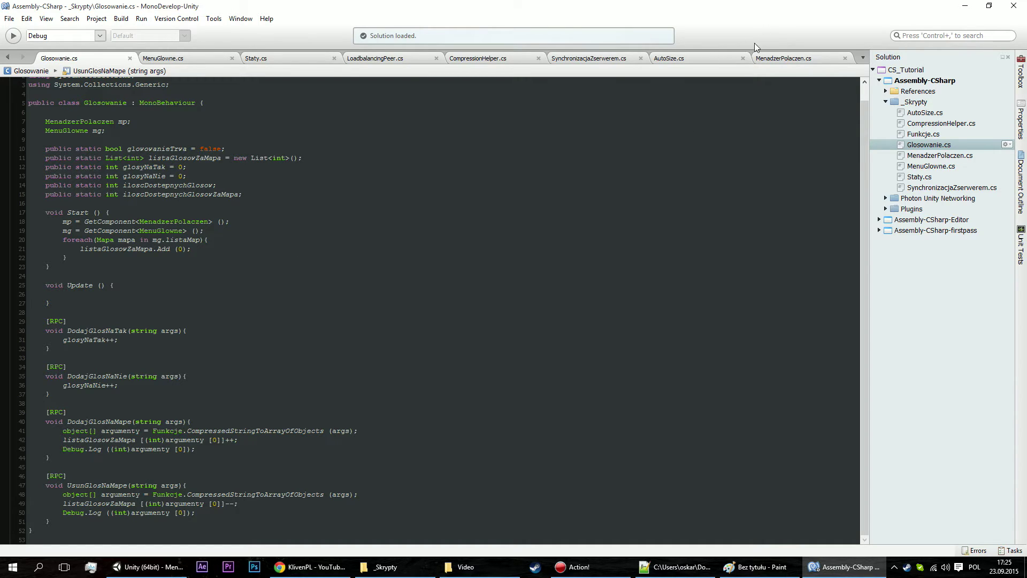
# Look over WyslijRPC_Server in MenadzerPolaczen.cs, then go to PokazVoteMap in MenuGlowne.cs.
pyautogui.click(769, 60)
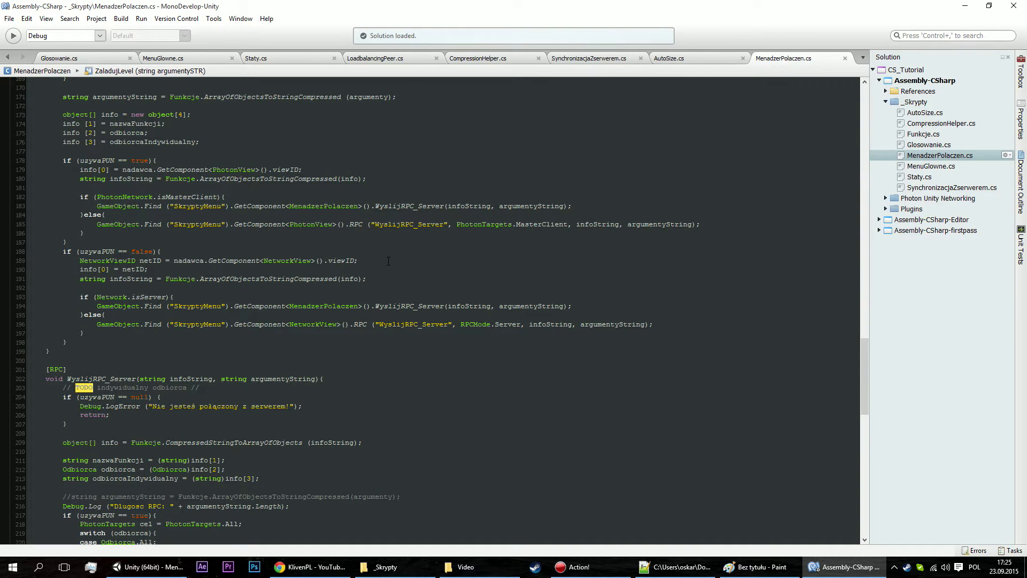
pyautogui.scroll(-5, 354, 232)
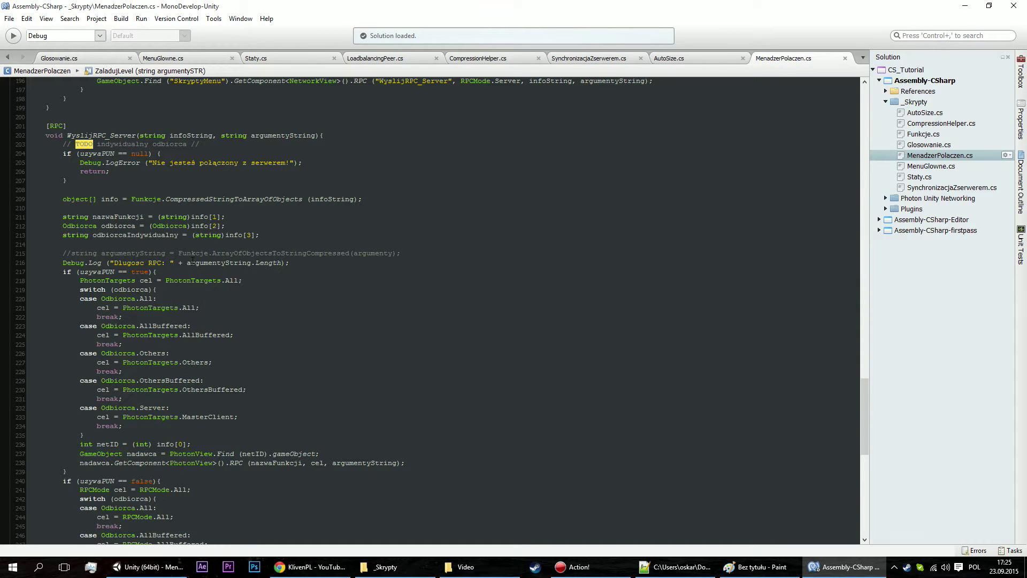
pyautogui.scroll(-9, 203, 257)
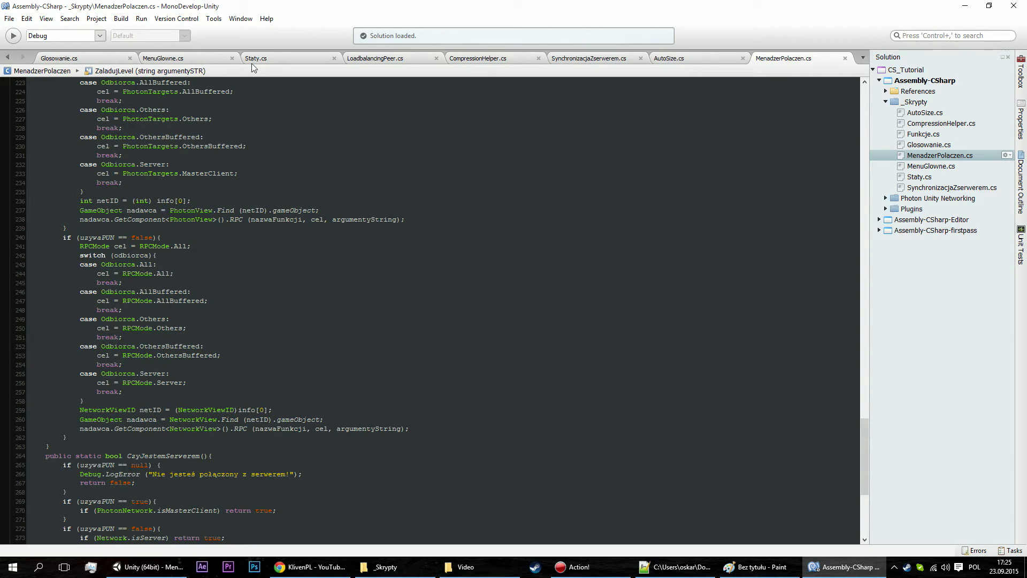
pyautogui.click(186, 58)
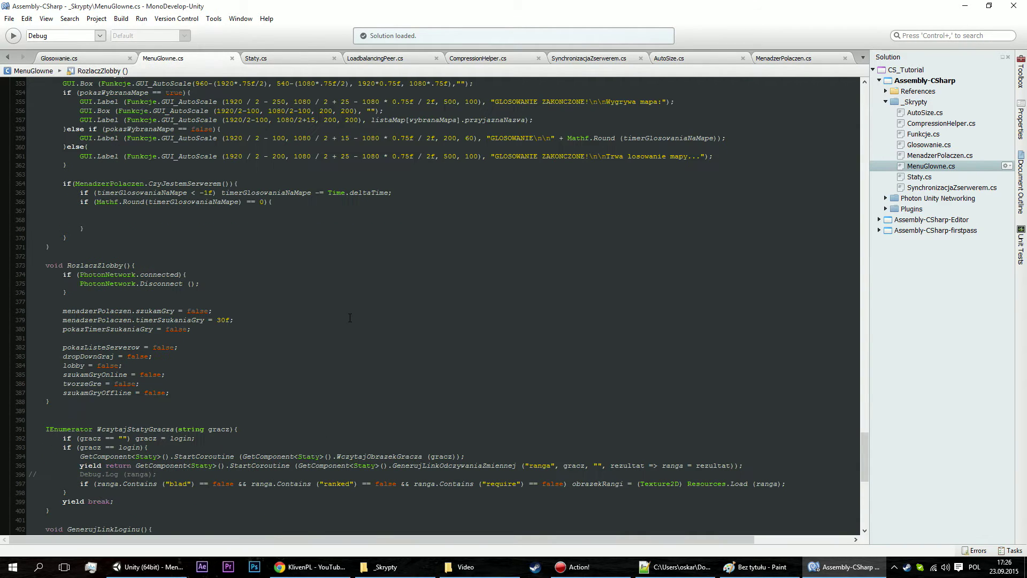
pyautogui.click(129, 213)
pyautogui.scroll(5, 304, 207)
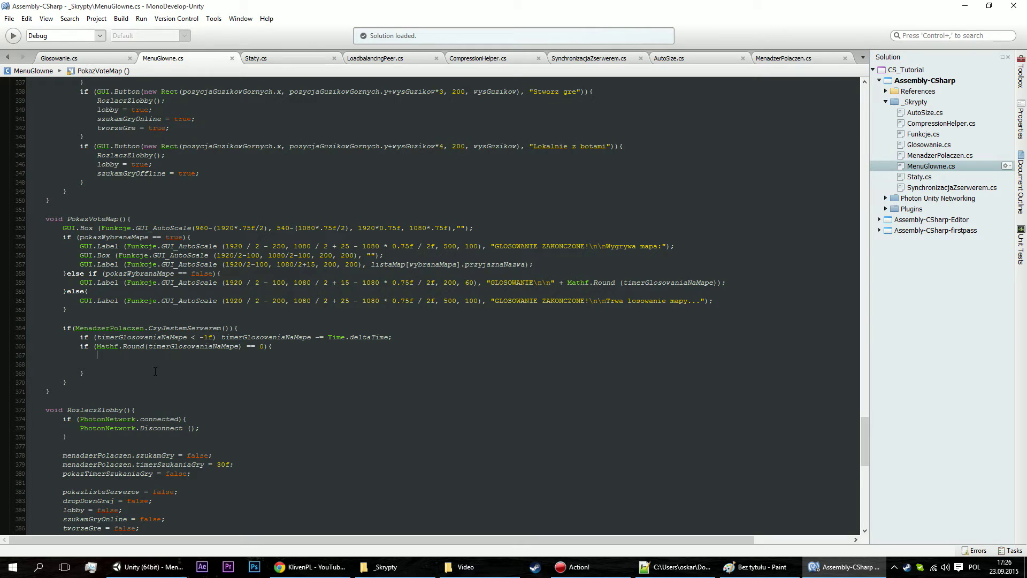
# Add an empty foreach (Mapa mapa in listaMap) loop after the server block.
pyautogui.press('Down')
pyautogui.press('Down')
pyautogui.press('Down')
pyautogui.press('Return')
pyautogui.press('Return')
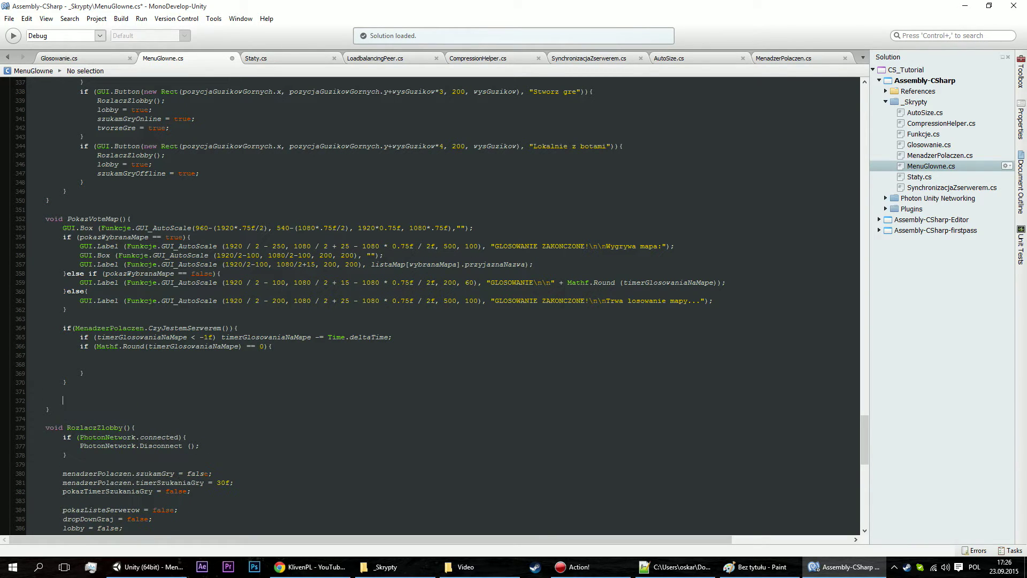
pyautogui.press('Return')
pyautogui.press('Up')
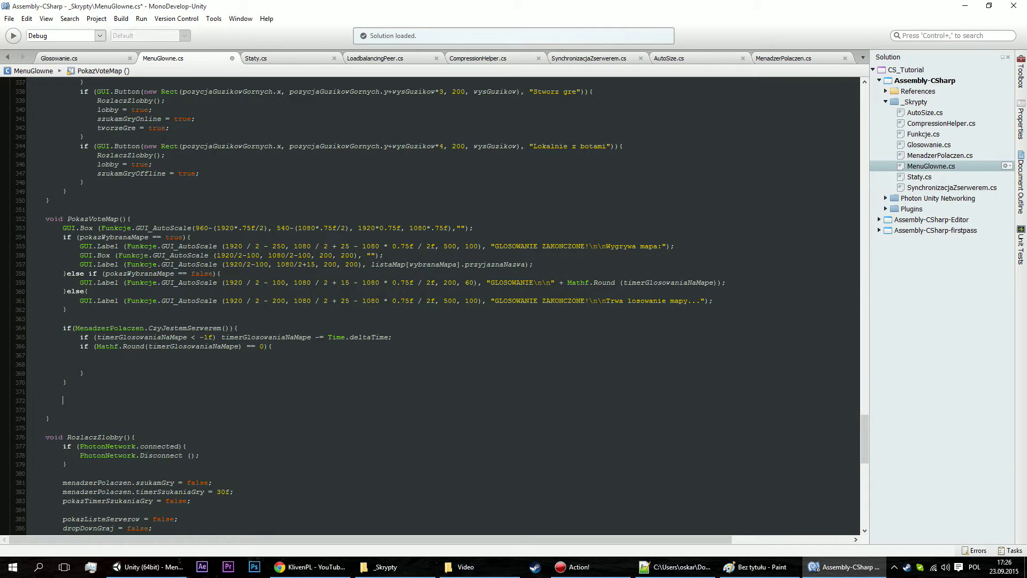
pyautogui.write('f')
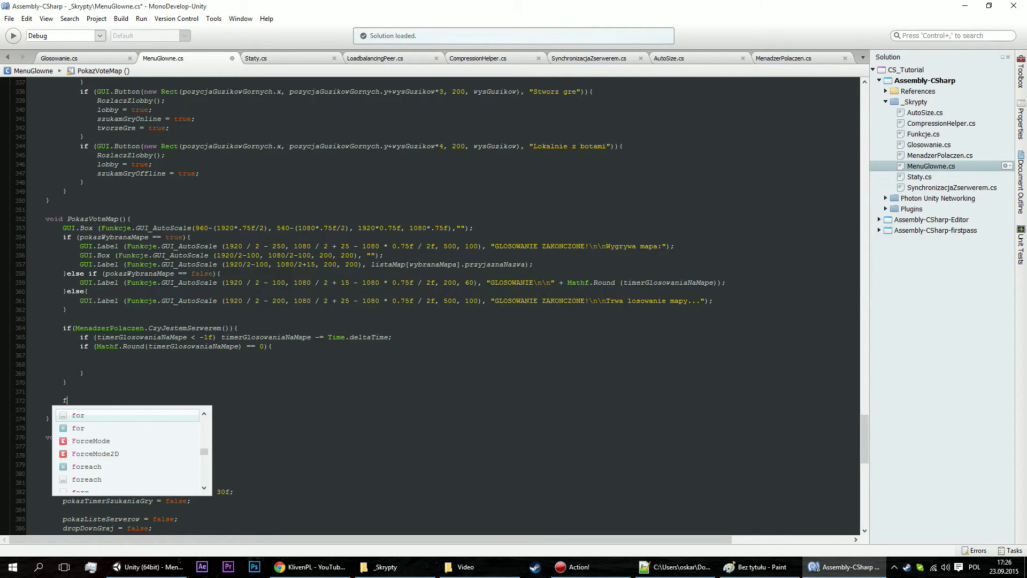
pyautogui.write('oreach(')
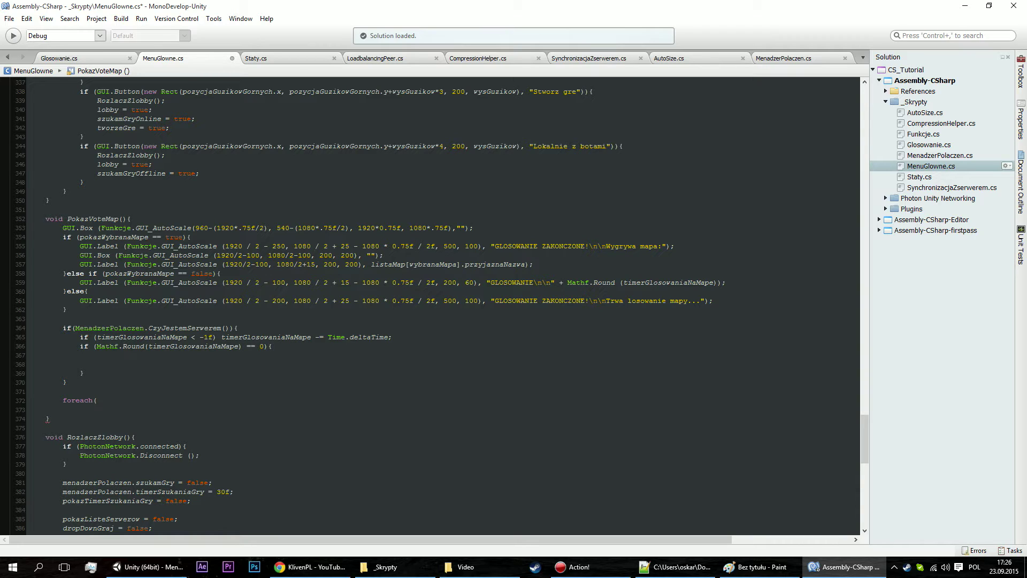
pyautogui.press('BackSpace')
pyautogui.press('BackSpace')
pyautogui.press('BackSpace')
pyautogui.press('BackSpace')
pyautogui.press('BackSpace')
pyautogui.press('BackSpace')
pyautogui.write('oreach')
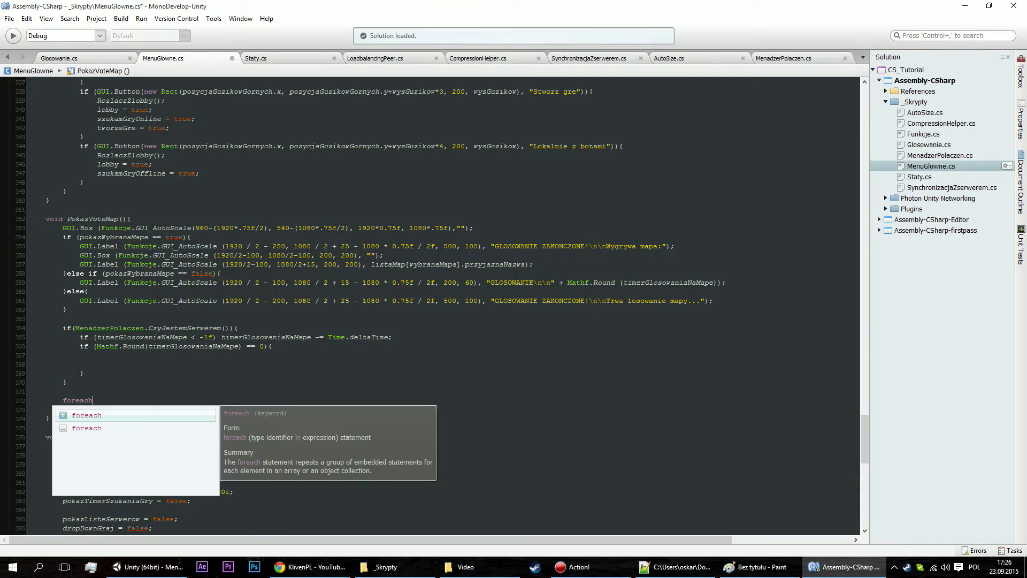
pyautogui.press('Escape')
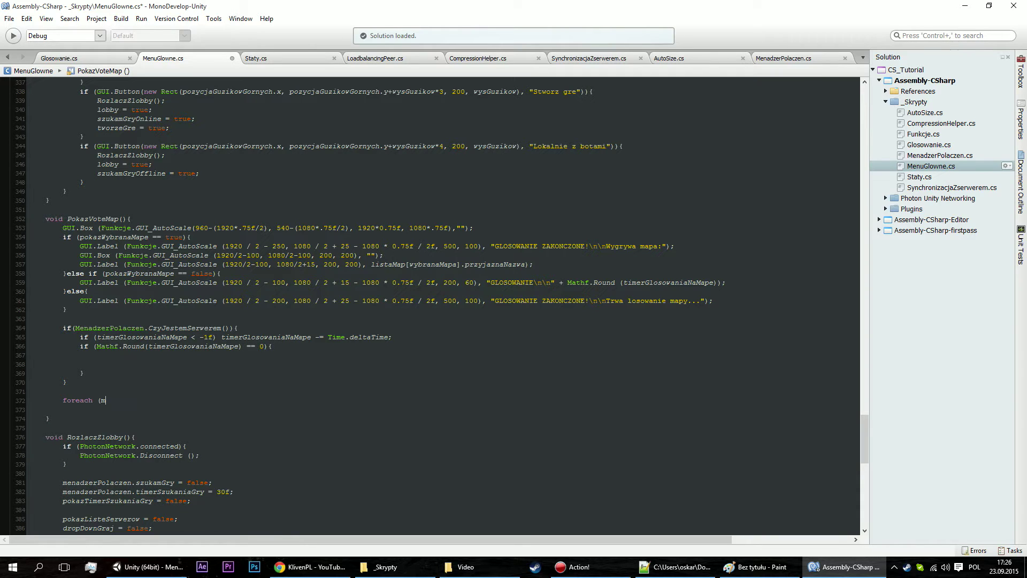
pyautogui.write('Mapa mapa')
pyautogui.write('map')
pyautogui.write('a in mena')
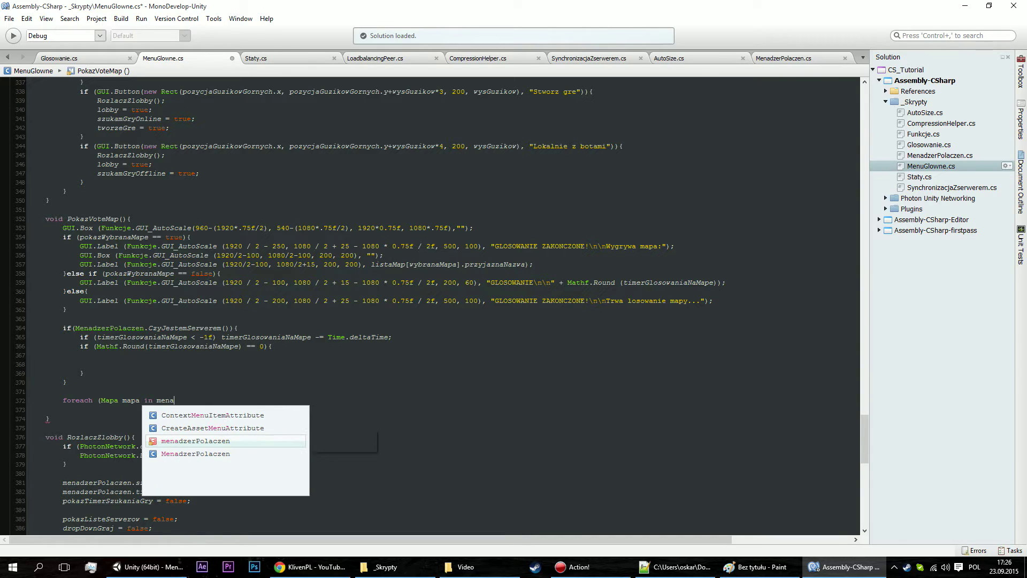
pyautogui.write('dzerPolaczen.lis')
pyautogui.press('BackSpace')
pyautogui.press('BackSpace')
pyautogui.press('BackSpace')
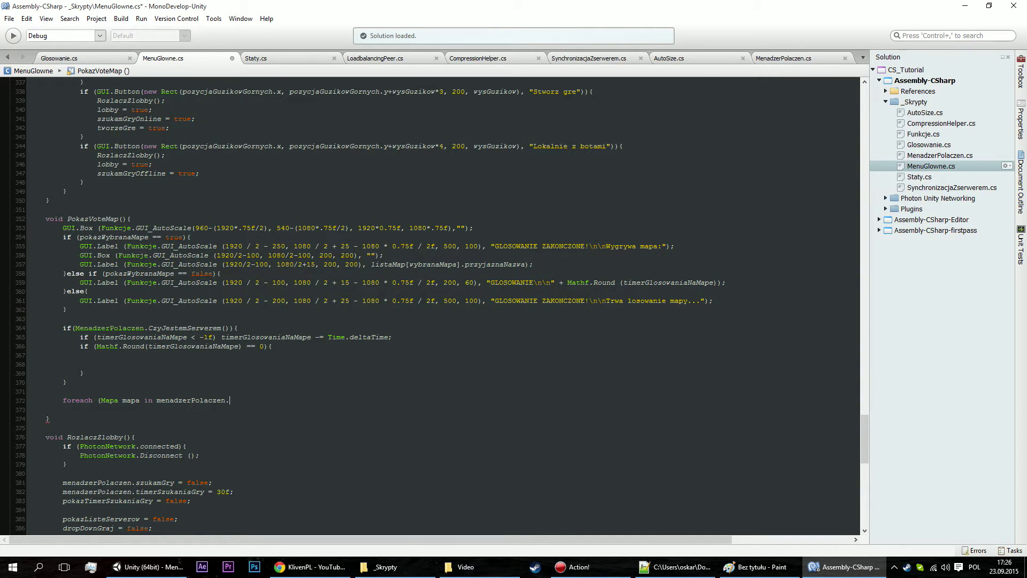
pyautogui.press('BackSpace')
pyautogui.hotkey('ctrl', 'BackSpace')
pyautogui.write('lista')
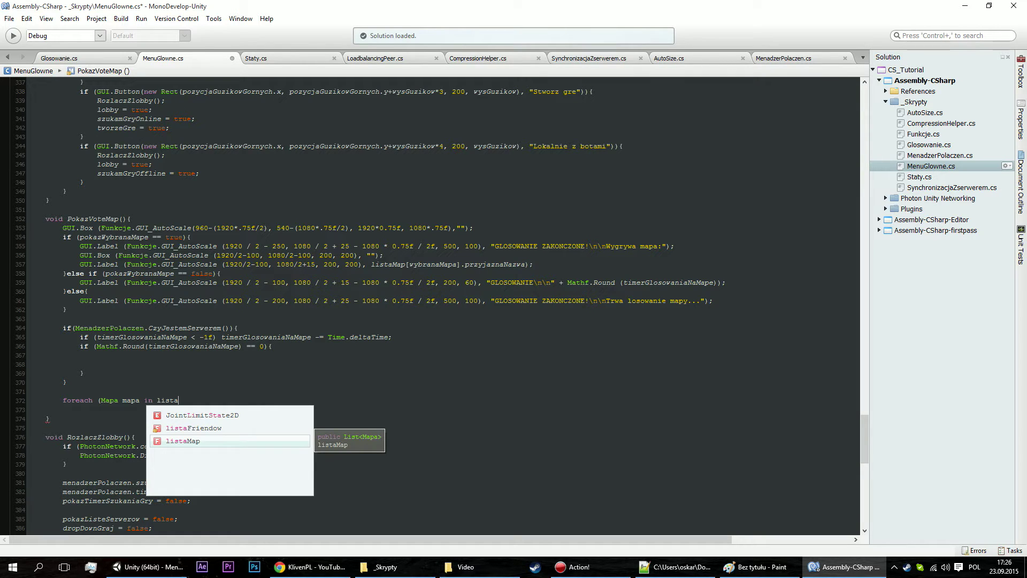
pyautogui.write('Map){')
pyautogui.press('Return')
pyautogui.press('Return')
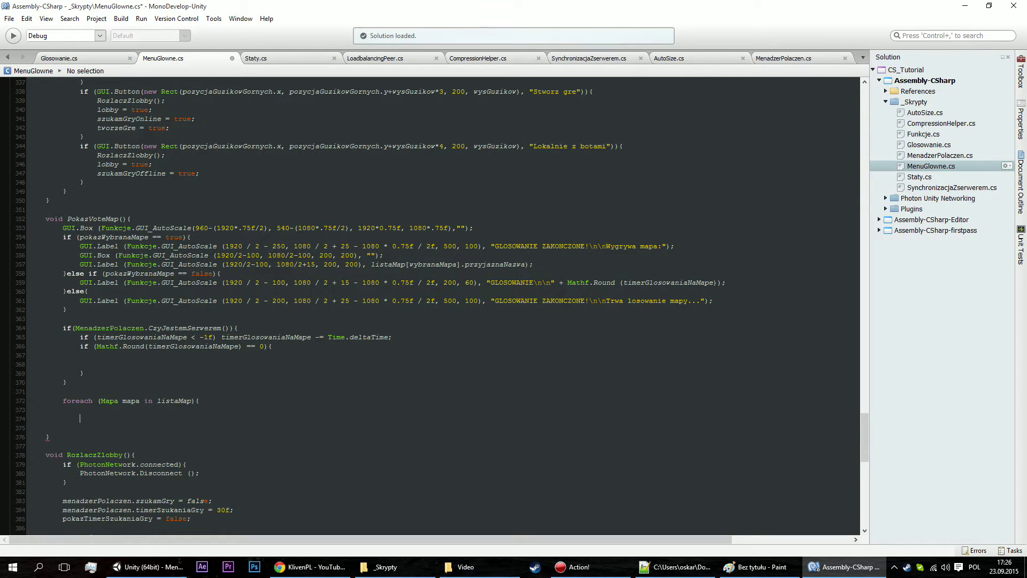
pyautogui.write('}')
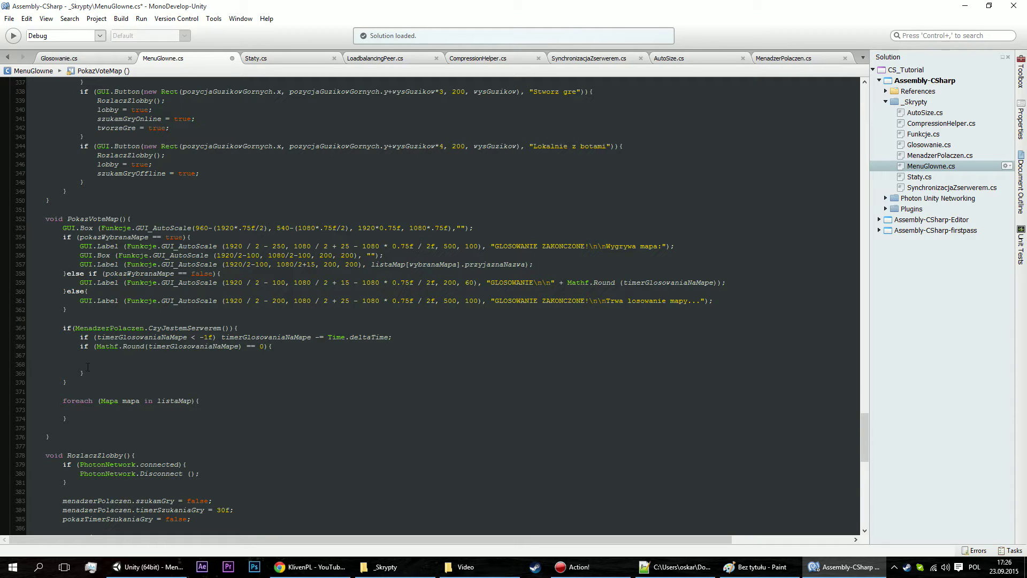
# Insert 'int i = 0;' on a new line above the foreach loop.
pyautogui.click(160, 382)
pyautogui.press('Down')
pyautogui.press('Return')
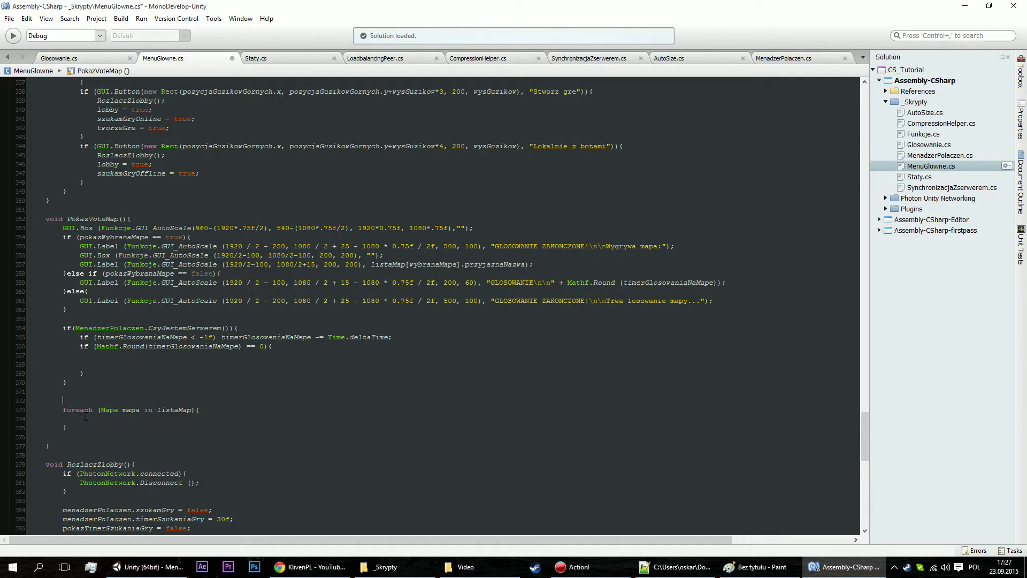
pyautogui.click(131, 410)
pyautogui.write('int t')
pyautogui.press('BackSpace')
pyautogui.write('0')
pyautogui.write(';')
# Check the Paint layout sketch, then find the old vote-button loop in Notepad++'s MenuGlowne.cs.
pyautogui.click(727, 567)
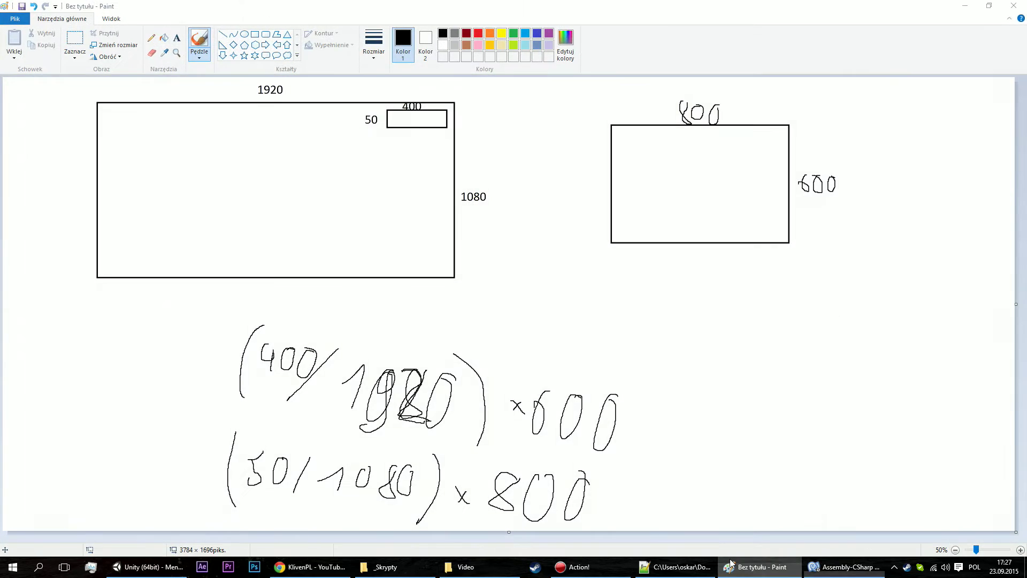
pyautogui.click(728, 567)
pyautogui.click(678, 567)
pyautogui.scroll(5, 444, 335)
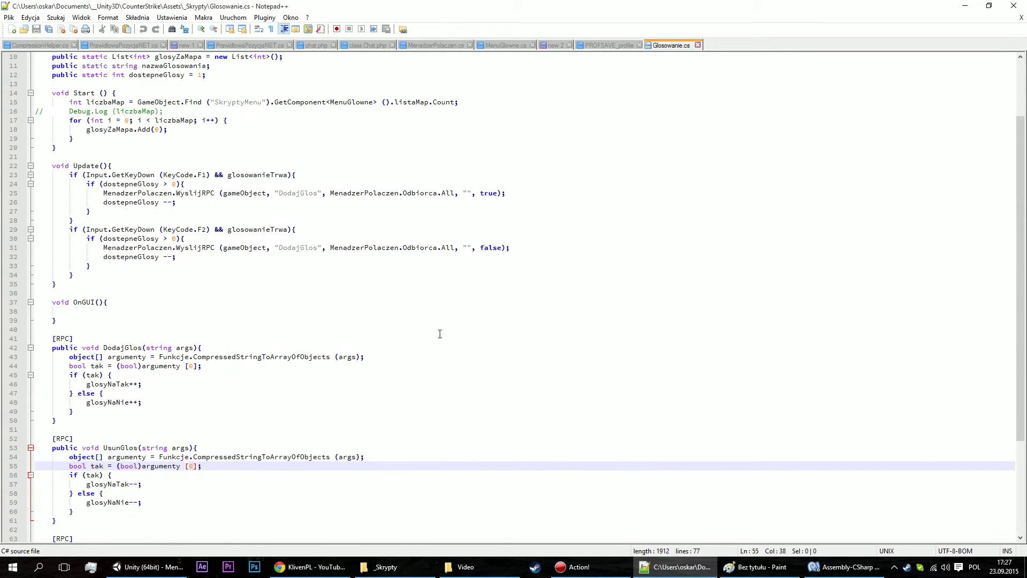
pyautogui.click(431, 45)
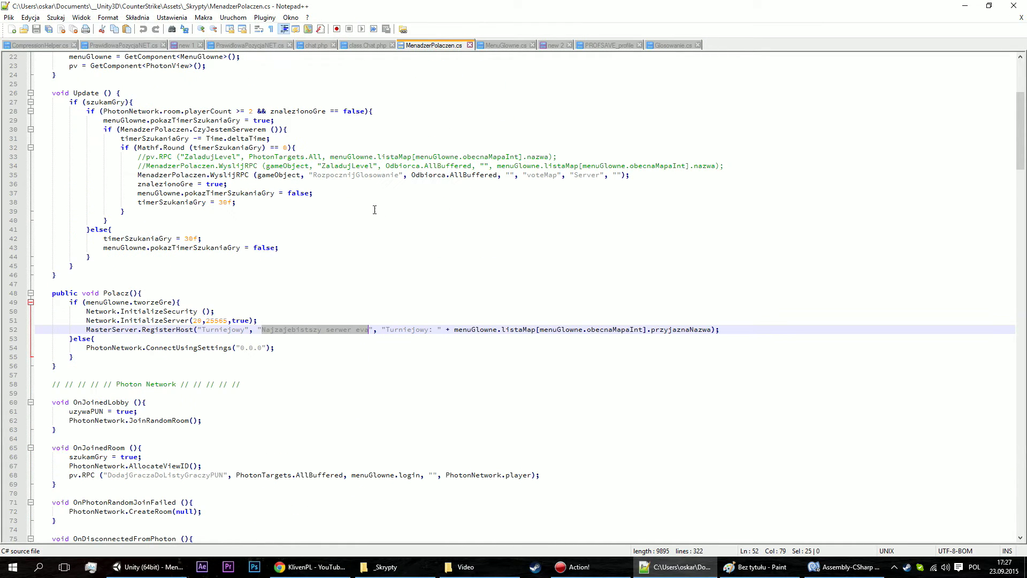
pyautogui.click(513, 45)
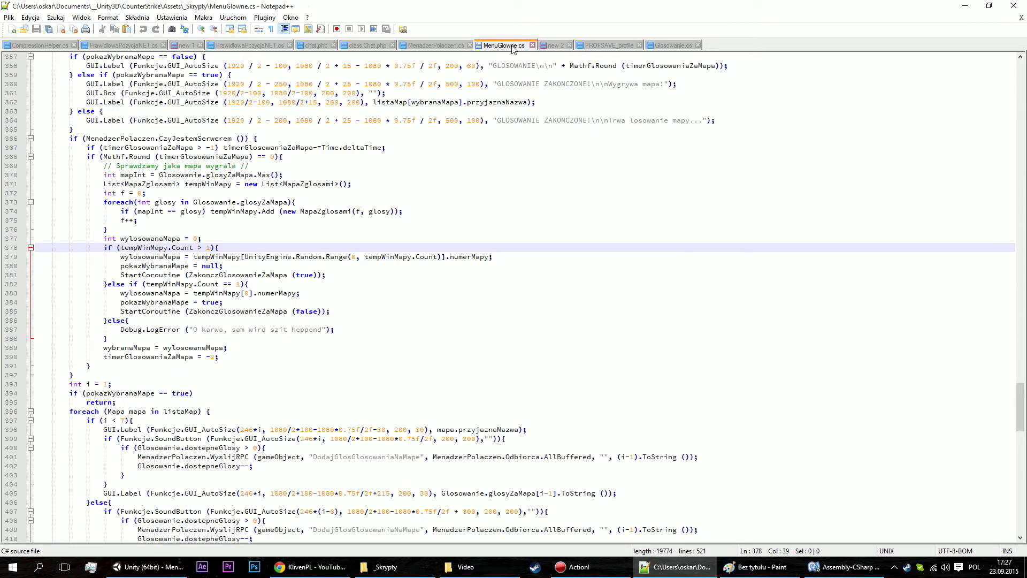
pyautogui.scroll(-2, 274, 280)
pyautogui.scroll(4, 274, 280)
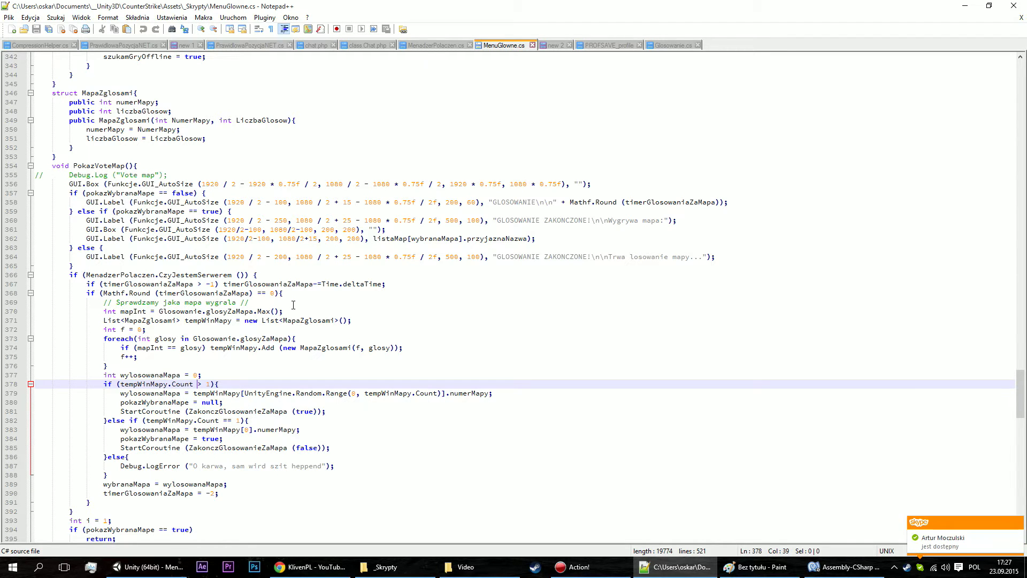
pyautogui.scroll(-1, 284, 347)
pyautogui.scroll(-3, 278, 399)
pyautogui.scroll(-1, 279, 399)
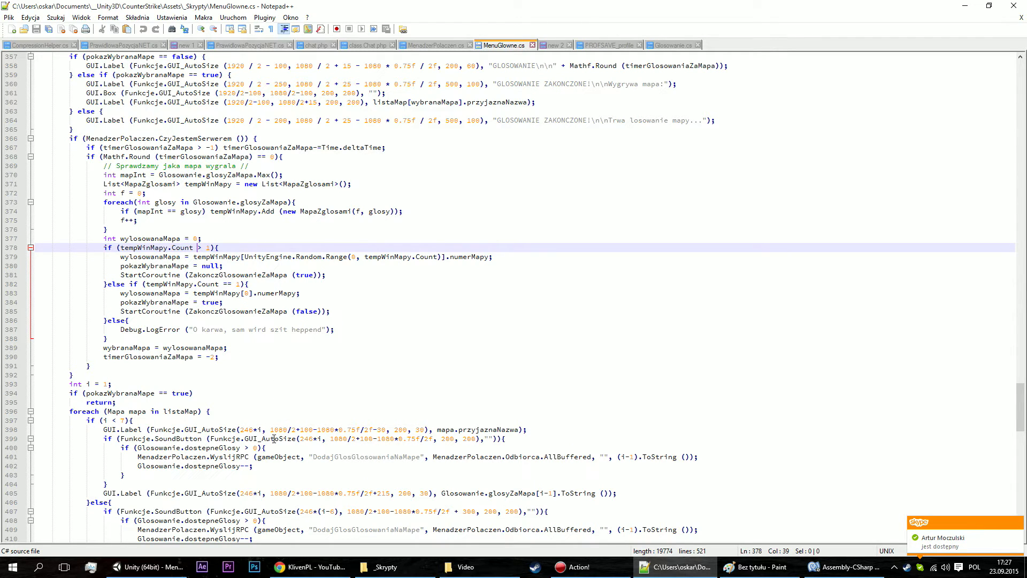
pyautogui.scroll(-1, 257, 383)
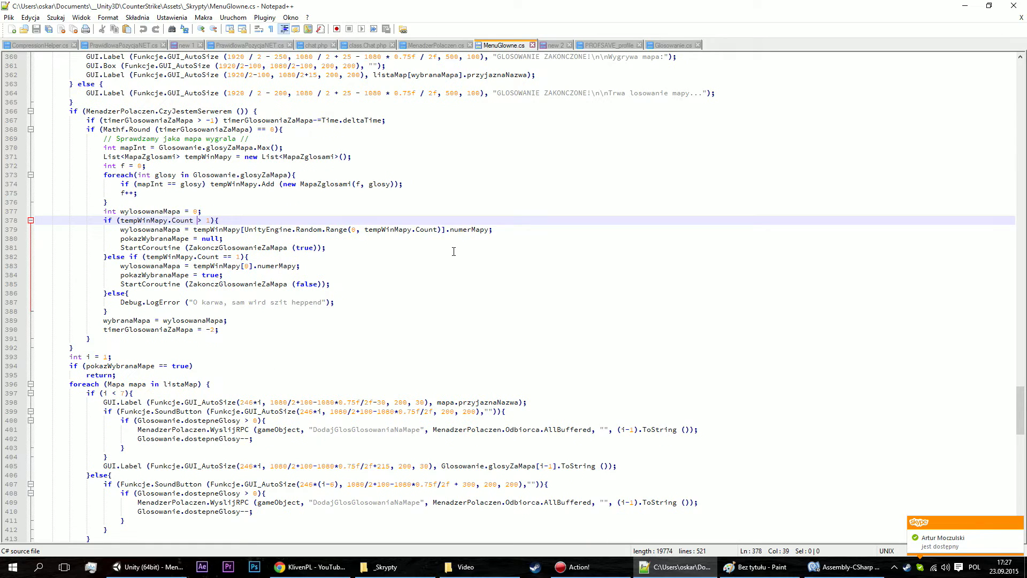
pyautogui.scroll(-2, 452, 253)
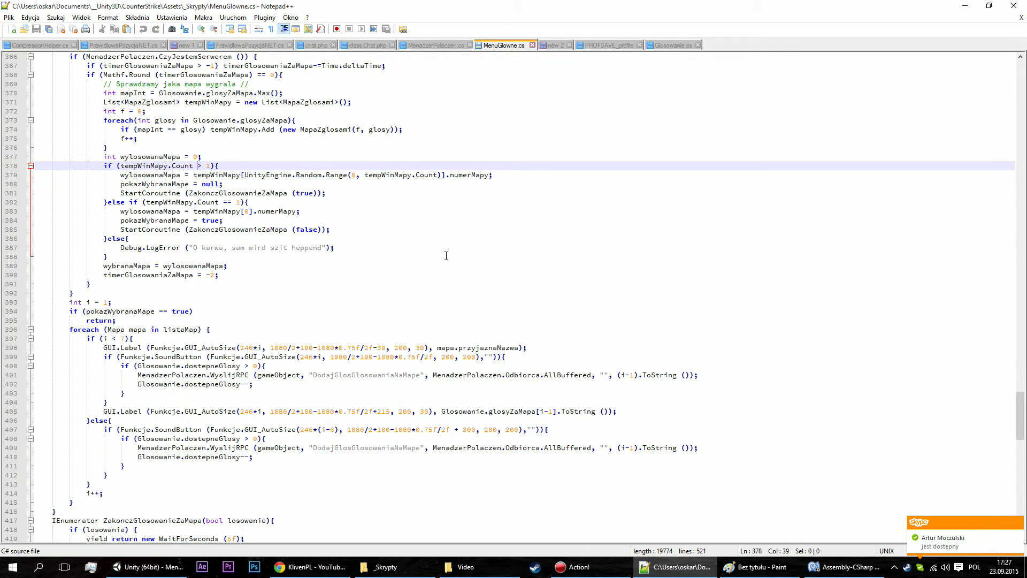
# Select the reference loop body (lines 398–414) and minimize Notepad++.
pyautogui.click(96, 502)
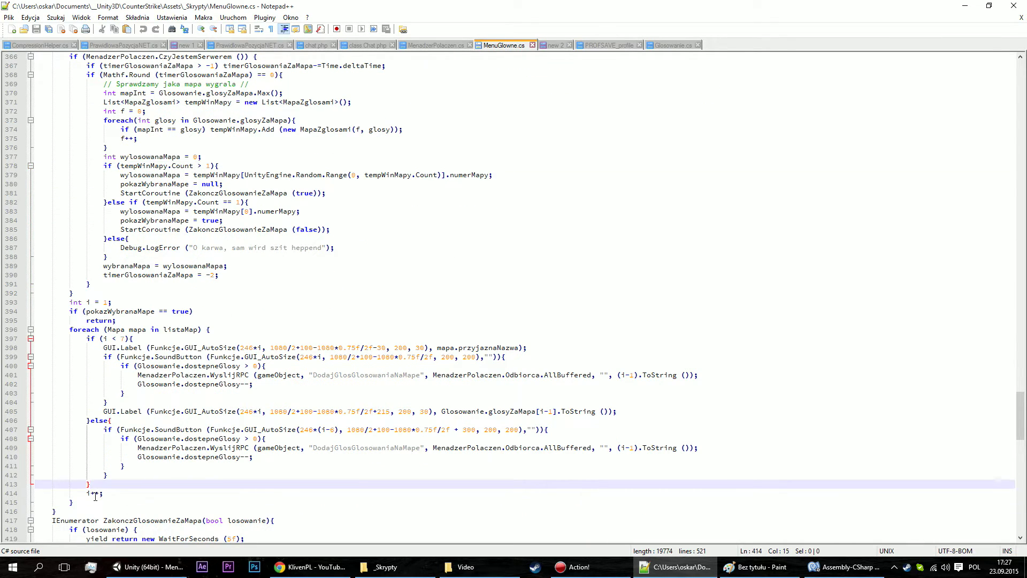
pyautogui.click(214, 329)
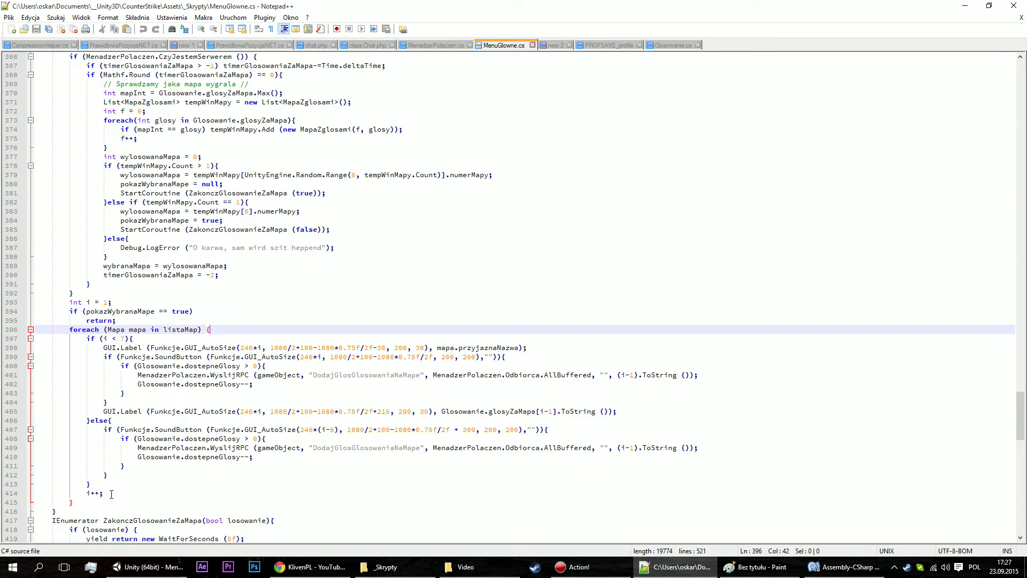
pyautogui.moveTo(107, 493); pyautogui.dragTo(2, 346)
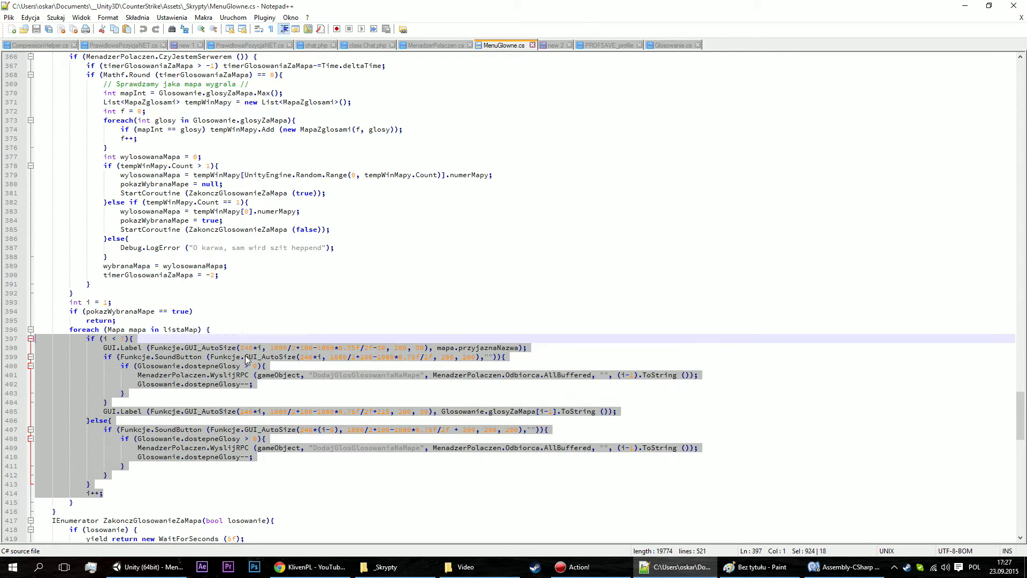
pyautogui.click(954, 7)
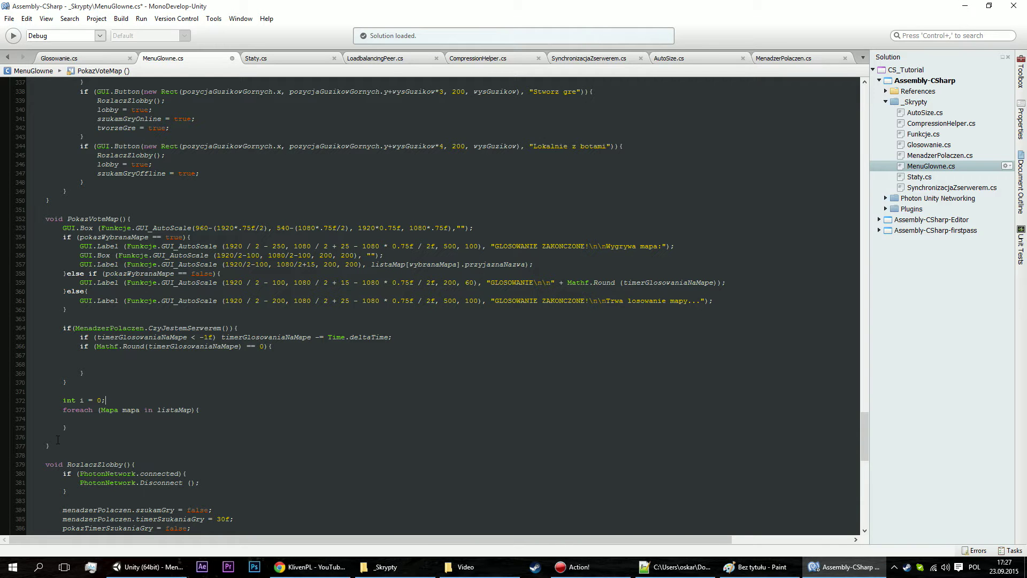
# Paste the vote-button block into the foreach and rename GUI_AutoSize to GUI_AutoScale on lines 375 and 382.
pyautogui.write('if (i < 7){ \t\t\t\tGUI.Label (Funkcje.GUI_AutoSize(246*i, 1080/2+100-1080*0.75f/2f-30, 200, 30), mapa.przyjaznaNazwa); \t\t\t\tif (Funkcje.SoundButton (Funkcje.GUI_AutoSize(246*i, 1080/2+100-1080*0.75f/2f, 200, 200),"")){ \t\t\t\t\tif (Glosowanie.dostepneGlosy > 0){ \t\t\t\t\t\tMenadzerPolaczen.WyslijRPC (gameObject, "DodajGlosGlosowaniaNaMape", MenadzerPolaczen.Odbiorca.AllBuffered, "", (i-1).ToString ()); \t\t\t\t\t\tGlosowanie.dostepneGlosy--; \t\t\t\t\t} \t\t\t\t} \t\t\t\tGUI.Label (Funkcje.GUI_AutoSize(246*i, 1080/2+100-1080*0.75f/2f+215, 200, 30), Glosowanie.glosyZaMapa[i-1].ToString ()); \t\t\t}else{ \t\t\t\tif (Funkcje.SoundButton (Funkcje.GUI_AutoSize(246*(i-6), 1080/2+100-1080*0.75f/2f + 300, 200, 200),"")){ \t\t\t\t\tif (Glosowanie.dostepneGlosy > 0){ \t\t\t\t\t\tMenadzerPolaczen.WyslijRPC (gameObject, "DodajGlosGlosowaniaNaMape", MenadzerPolaczen.Odbiorca.AllBuffered, "", (i-1).ToString ()); \t\t\t\t\t\tGlosowanie.dostepneGlosy--; \t\t\t\t\t} \t\t\t\t} \t\t\t} \t\t\ti++;')
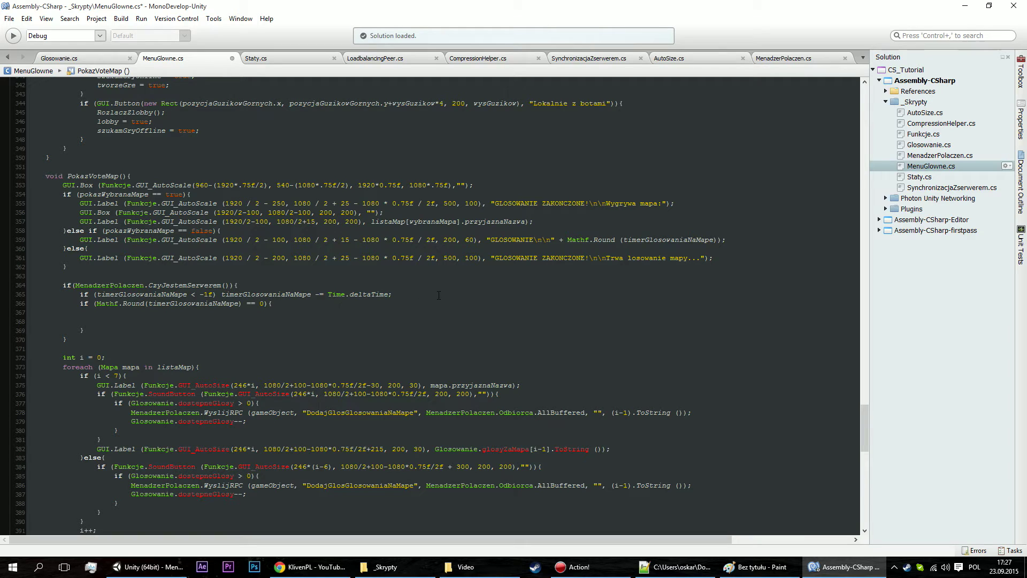
pyautogui.doubleClick(217, 385)
pyautogui.write('aut')
pyautogui.press('Return')
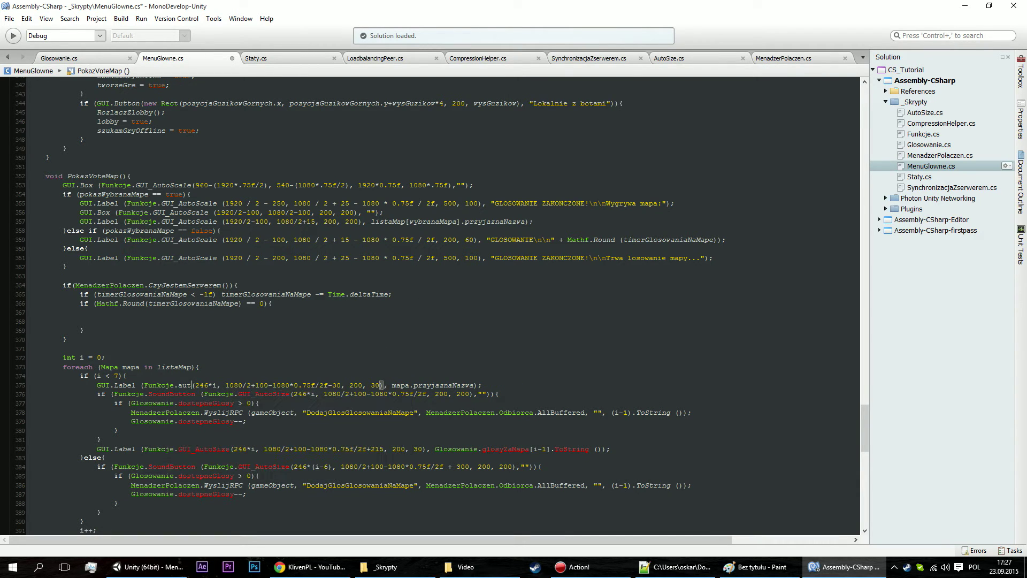
pyautogui.click(211, 385)
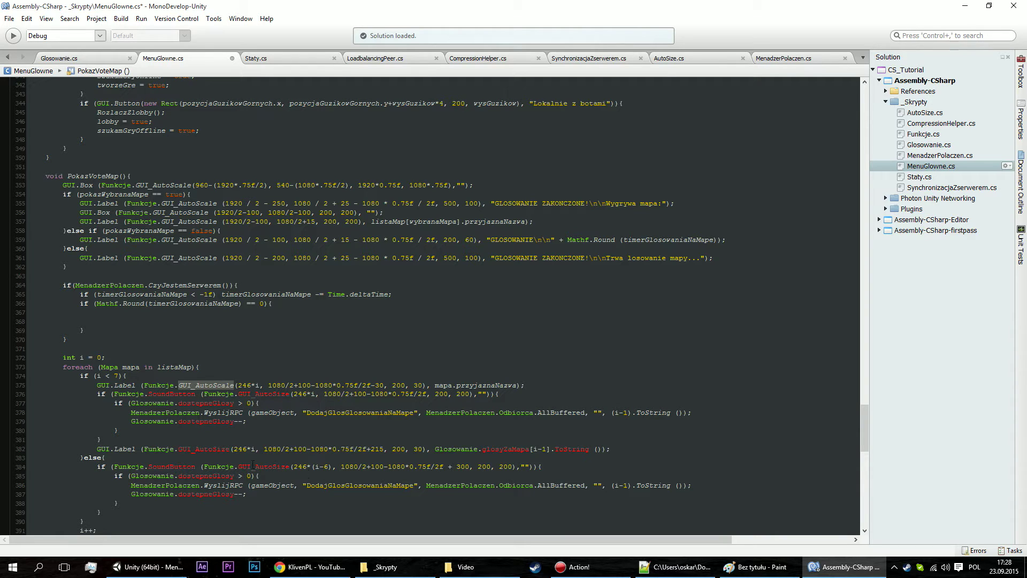
pyautogui.doubleClick(210, 450)
pyautogui.write('GUI_AutoScale')
pyautogui.click(428, 448)
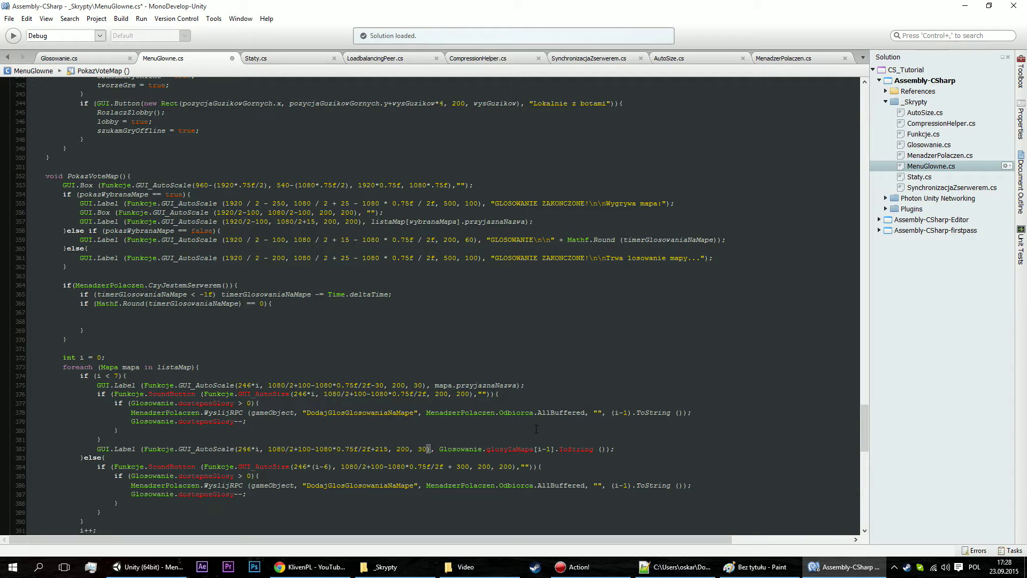
# Re-enter the glosyZaMapa member name on line 382 via autocomplete.
pyautogui.doubleClick(510, 449)
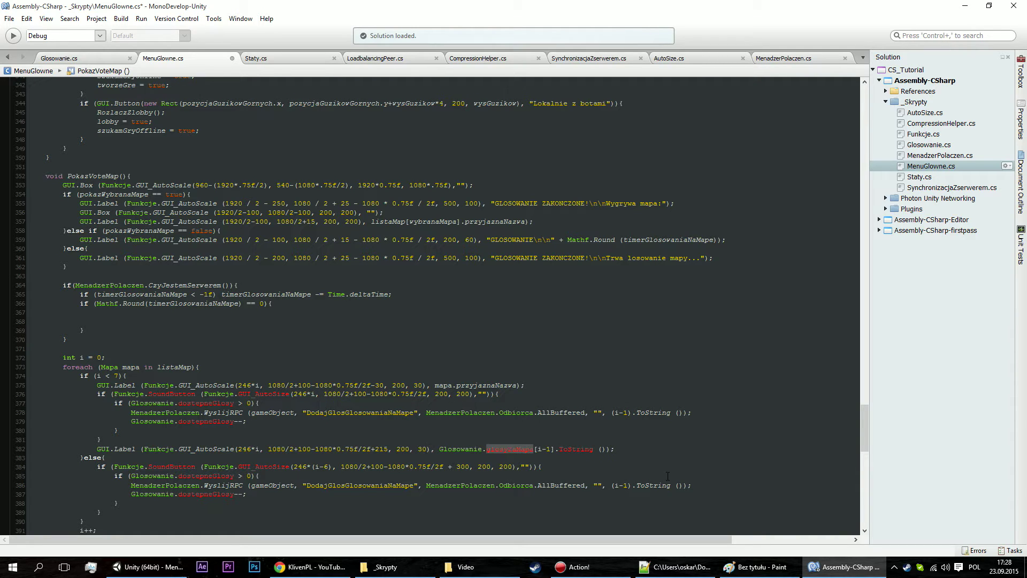
pyautogui.write('glo')
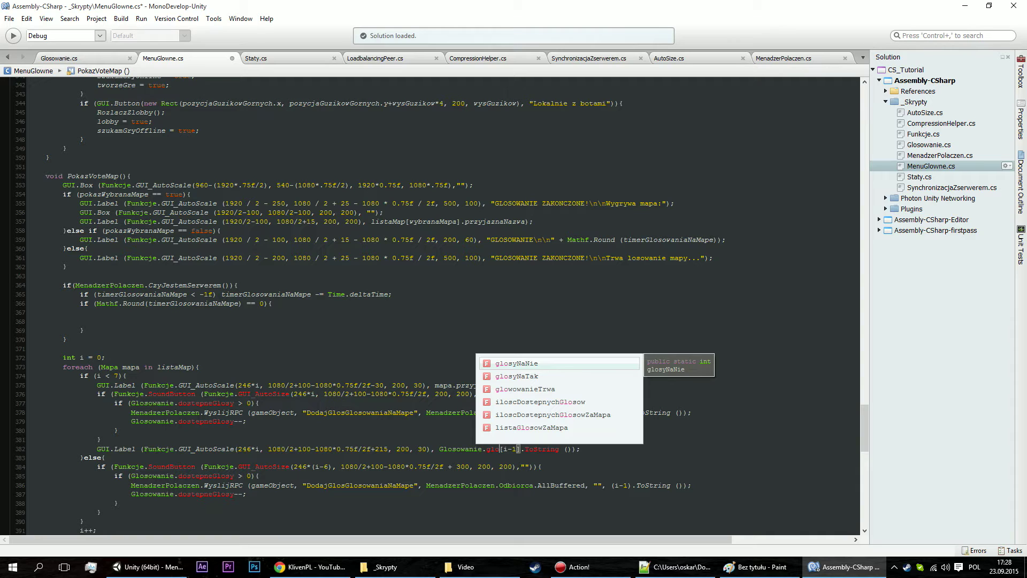
pyautogui.press('BackSpace')
pyautogui.press('BackSpace')
pyautogui.press('BackSpace')
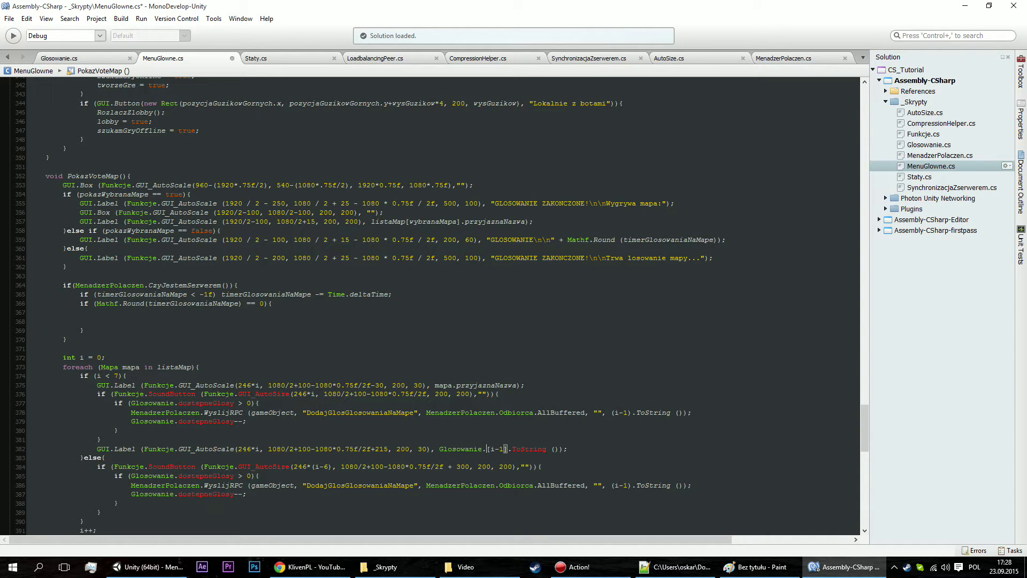
pyautogui.write('gl')
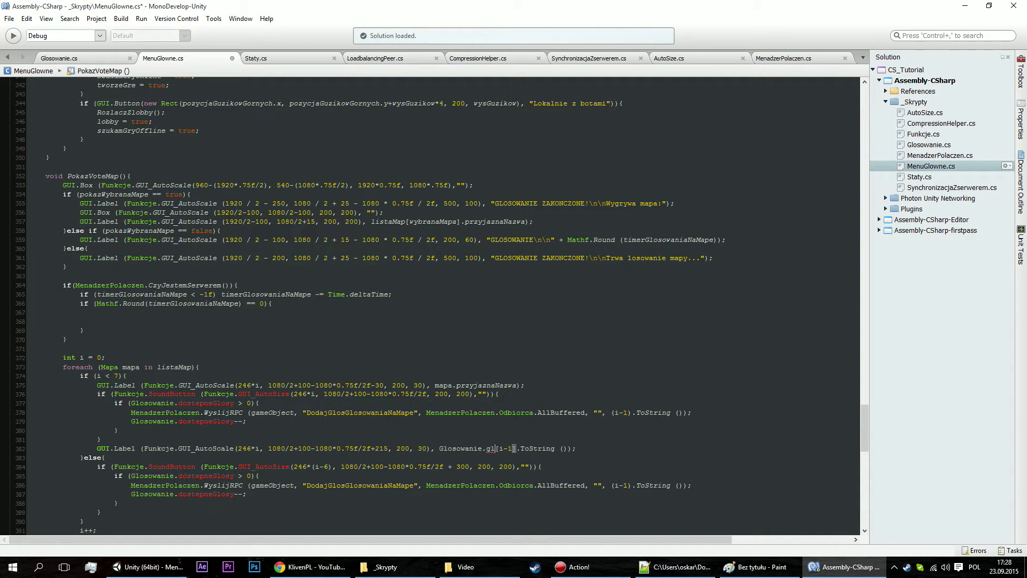
pyautogui.hotkey('ctrl', 'space')
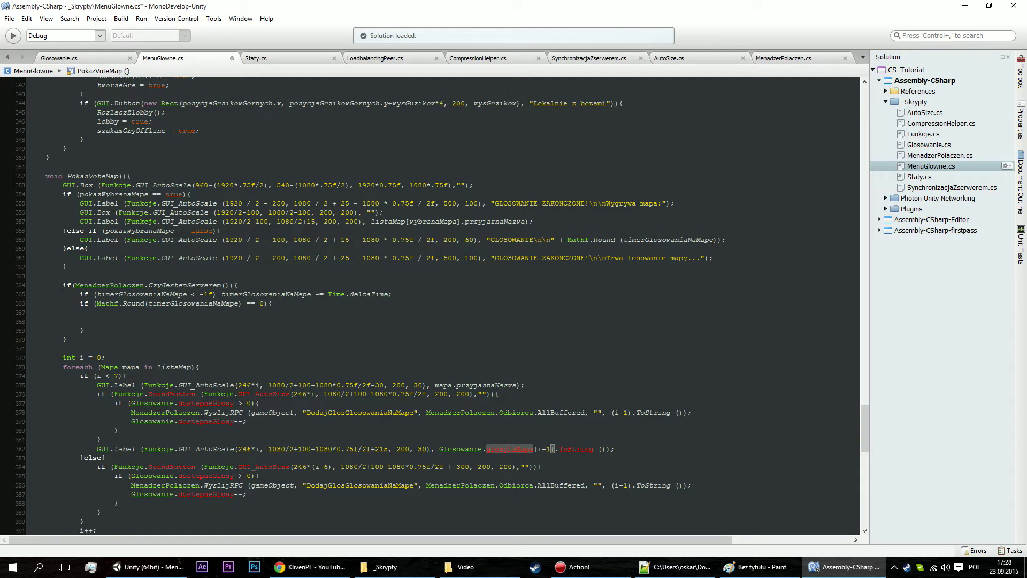
pyautogui.press('Down')
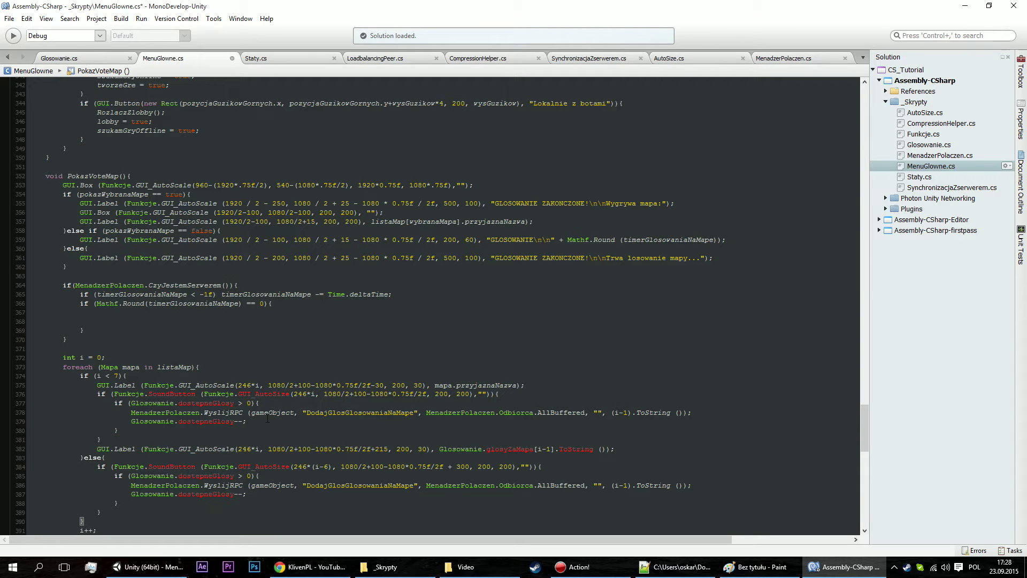
# Delete the inner vote-sending blocks from both buttons, leaving empty button bodies.
pyautogui.moveTo(247, 422); pyautogui.dragTo(273, 399)
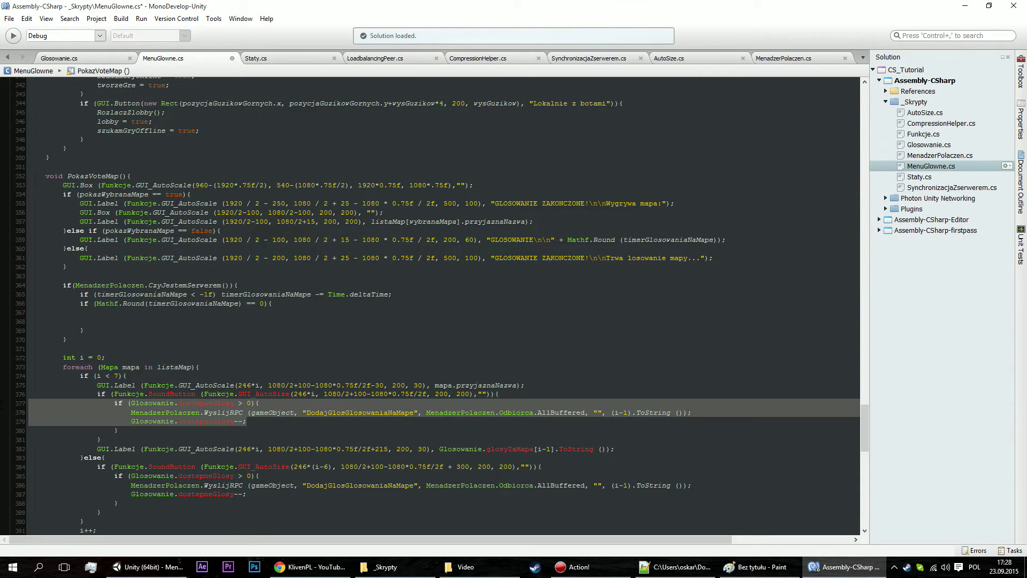
pyautogui.click(104, 439)
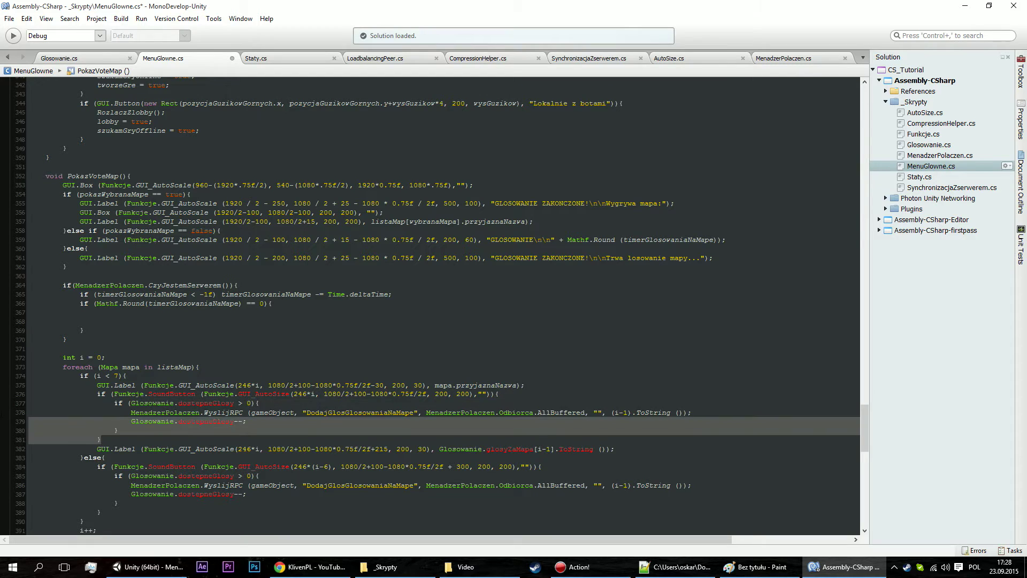
pyautogui.moveTo(142, 429); pyautogui.dragTo(2, 402)
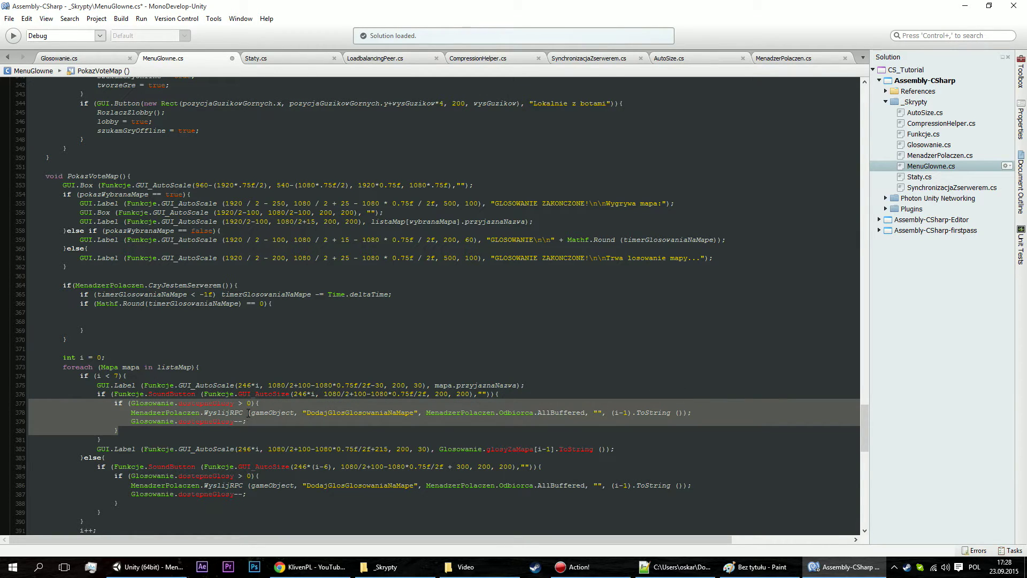
pyautogui.press('Delete')
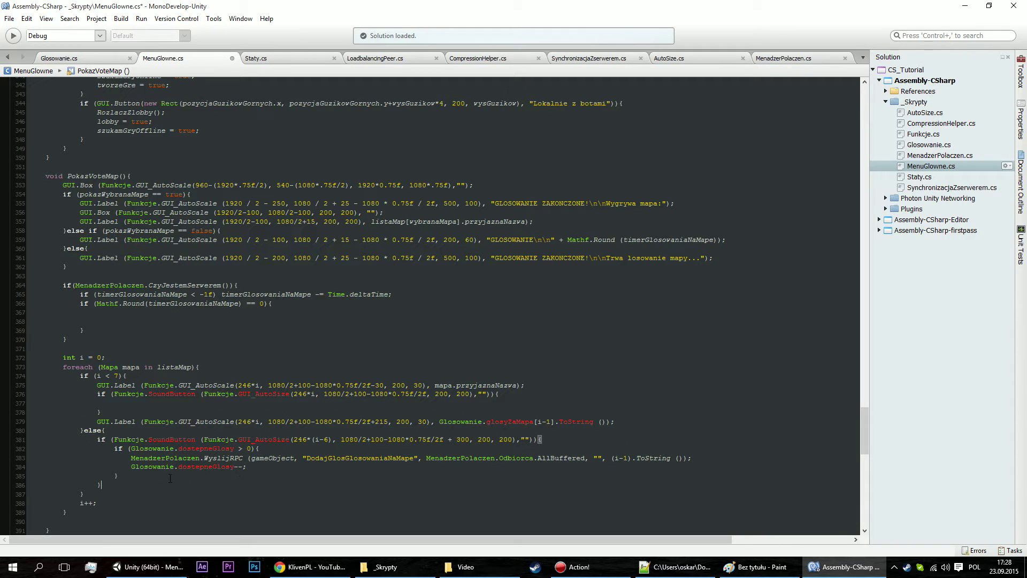
pyautogui.click(140, 476)
pyautogui.moveTo(118, 475); pyautogui.dragTo(542, 440)
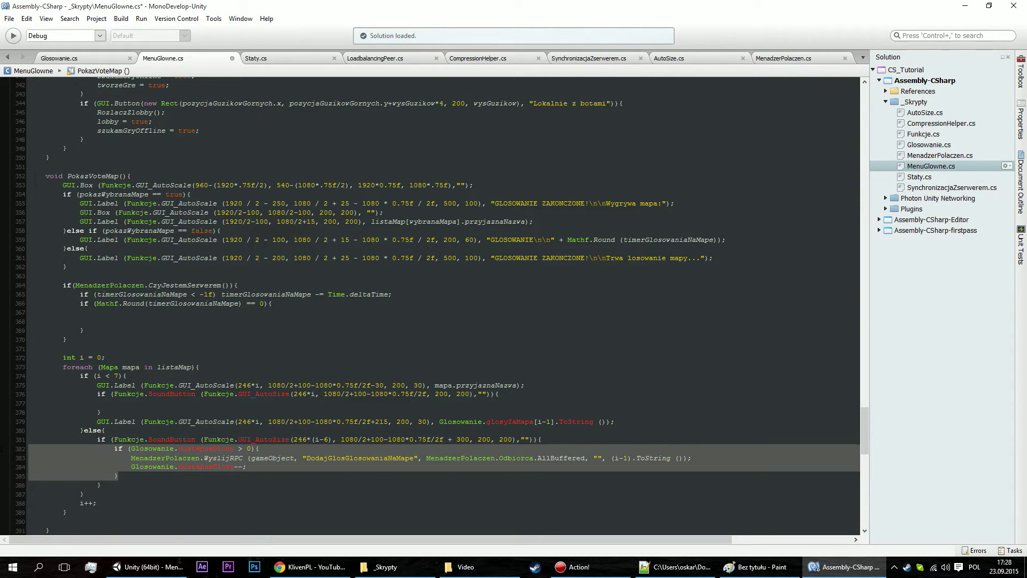
pyautogui.press('Delete')
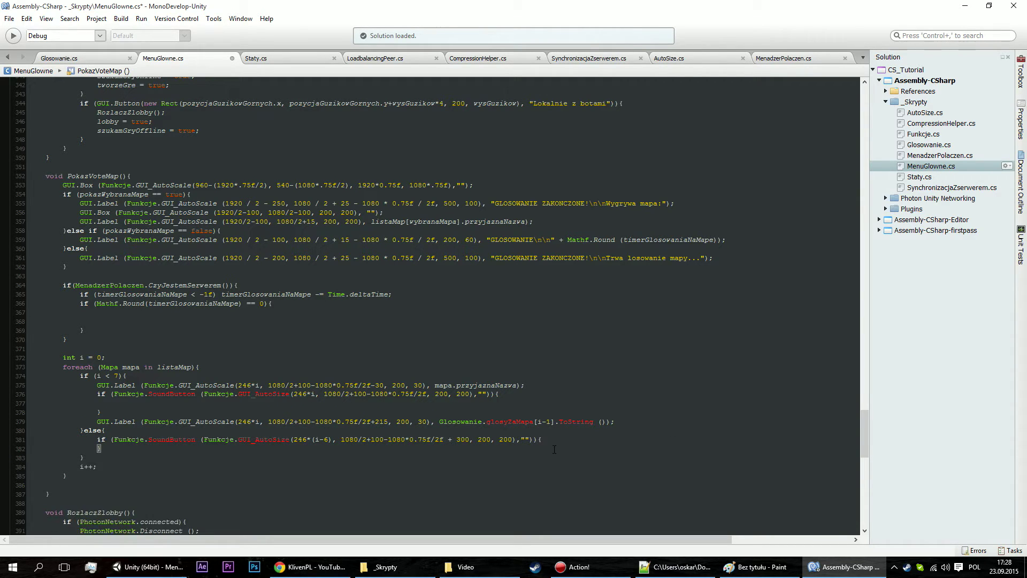
pyautogui.press('Return')
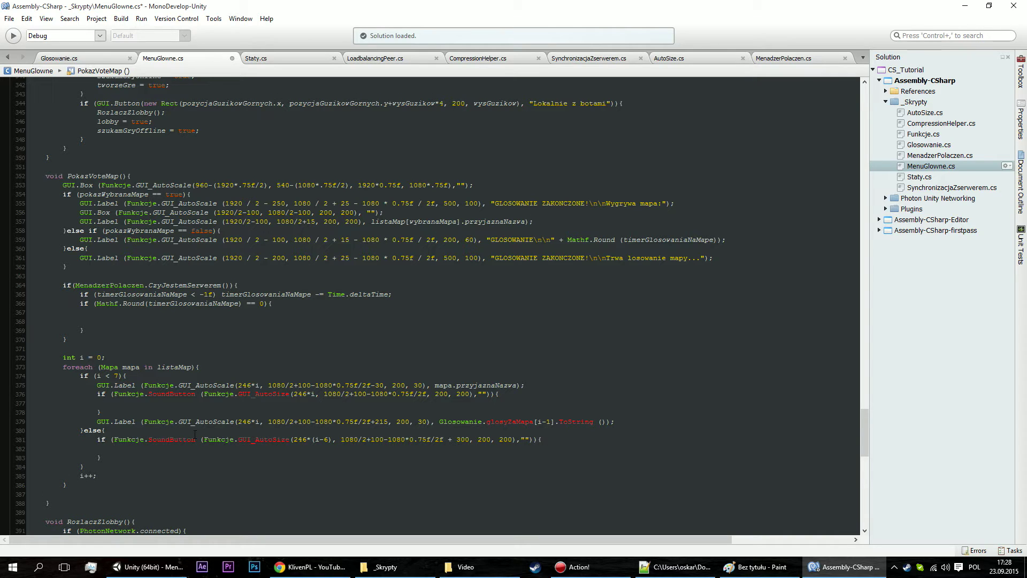
# Replace Funkcje.SoundButton with GUI.Button on lines 376 and 381.
pyautogui.doubleClick(173, 394)
pyautogui.press('BackSpace')
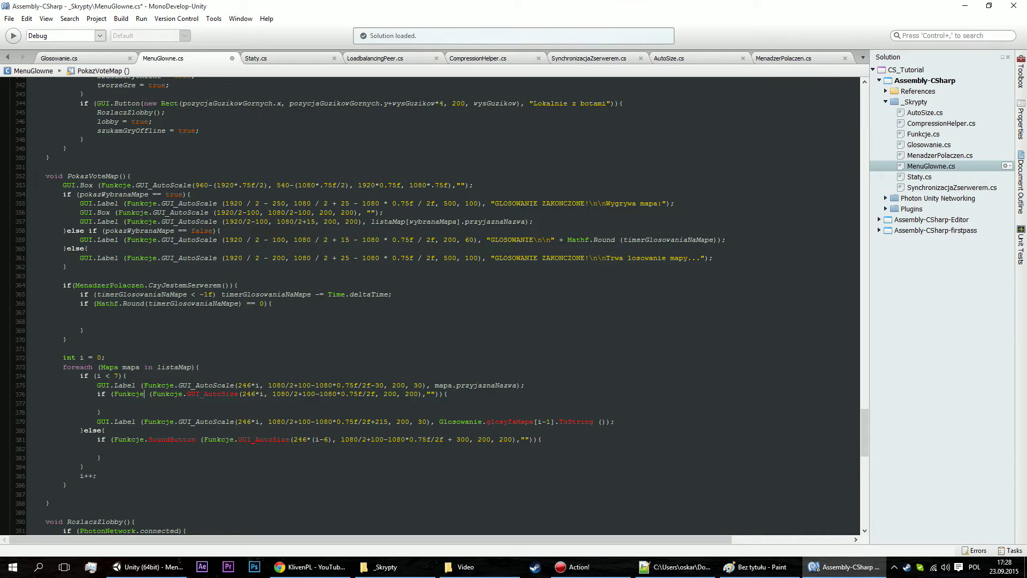
pyautogui.press('BackSpace')
pyautogui.press('BackSpace')
pyautogui.press('BackSpace')
pyautogui.press('BackSpace')
pyautogui.press('BackSpace')
pyautogui.press('BackSpace')
pyautogui.press('BackSpace')
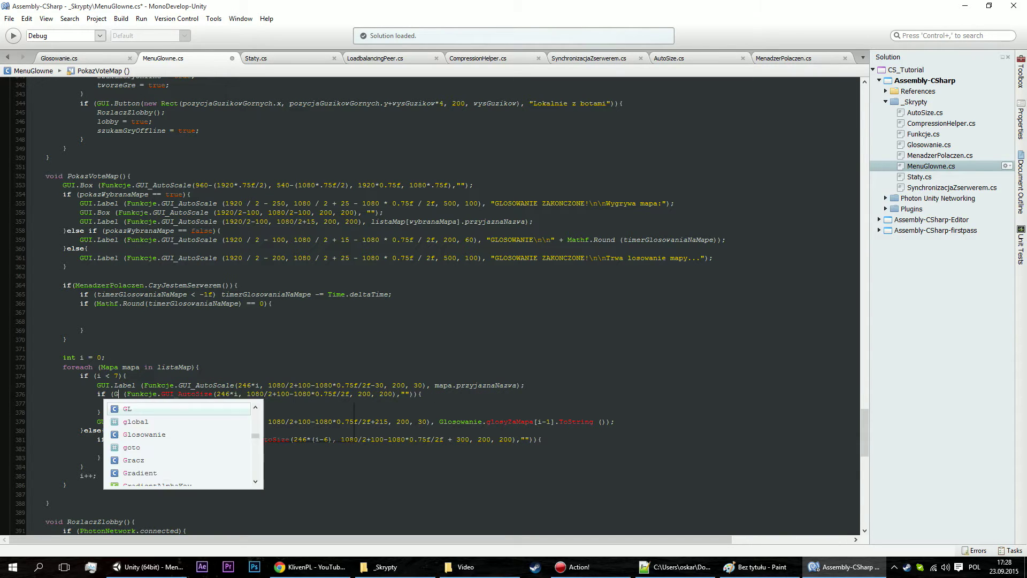
pyautogui.write('GUI.')
pyautogui.write('la')
pyautogui.press('BackSpace')
pyautogui.press('BackSpace')
pyautogui.write('b')
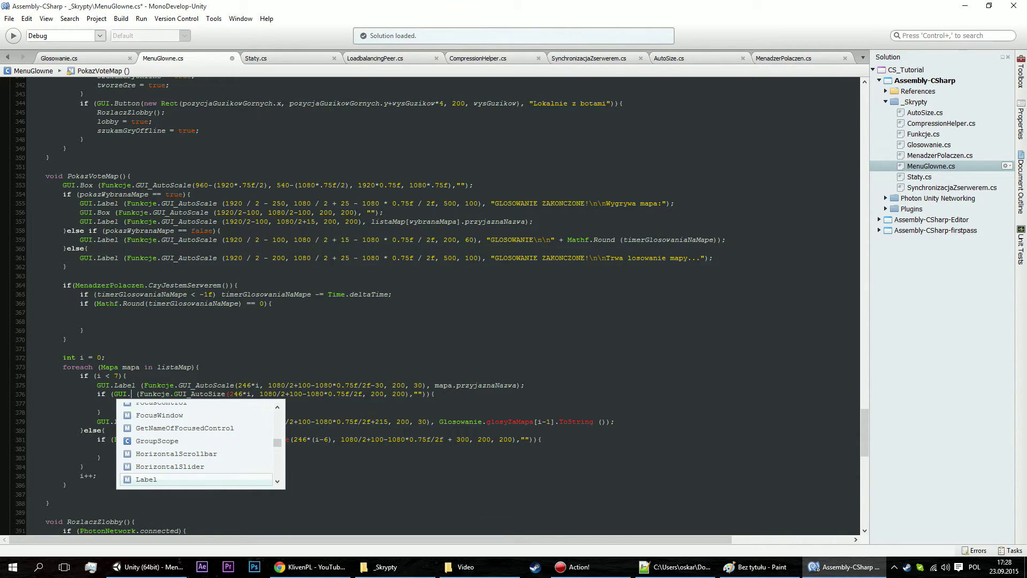
pyautogui.write('utt')
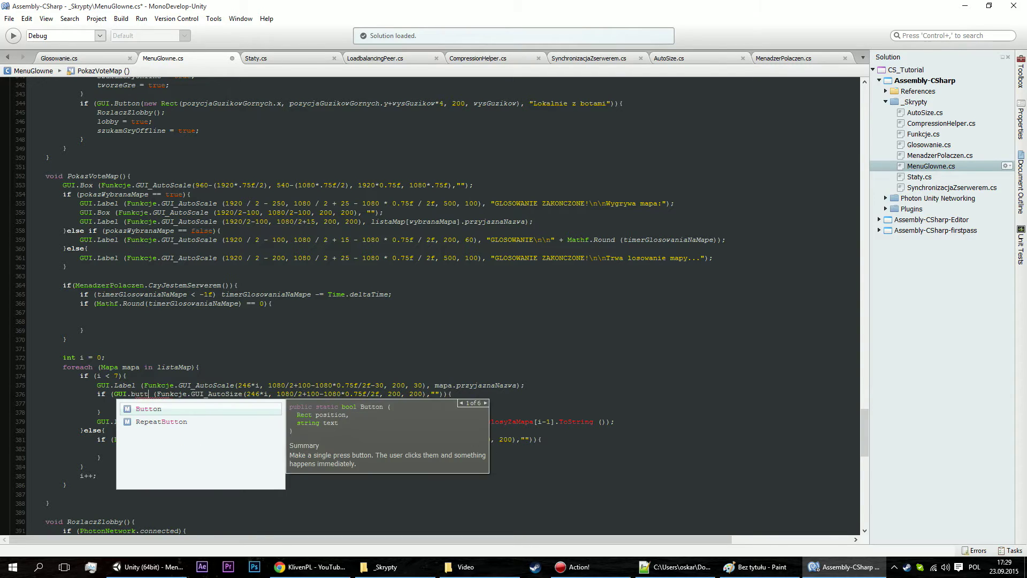
pyautogui.press('Return')
pyautogui.moveTo(157, 394); pyautogui.dragTo(114, 396)
pyautogui.hotkey('ctrl', 'c')
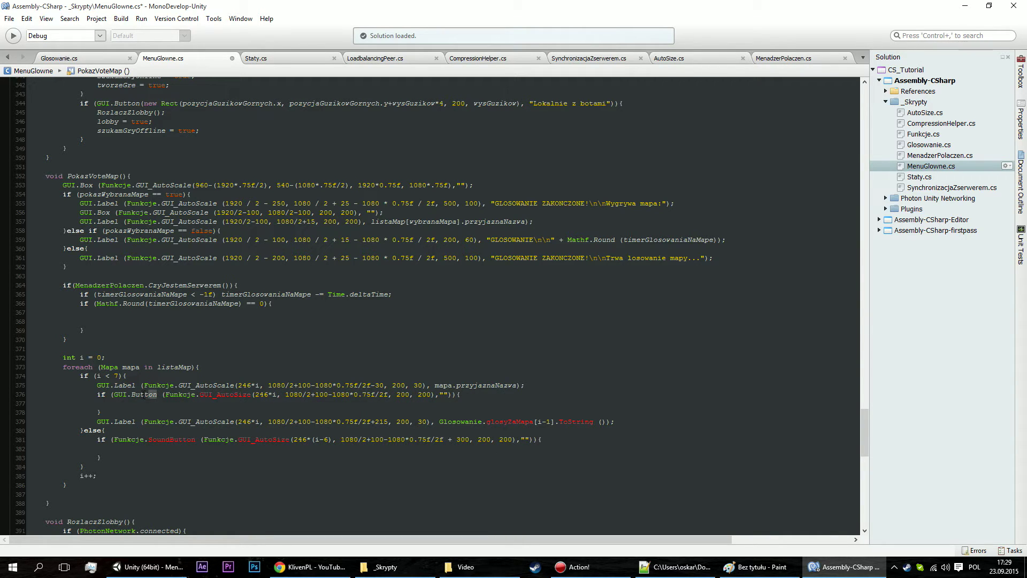
pyautogui.moveTo(196, 439); pyautogui.dragTo(114, 440)
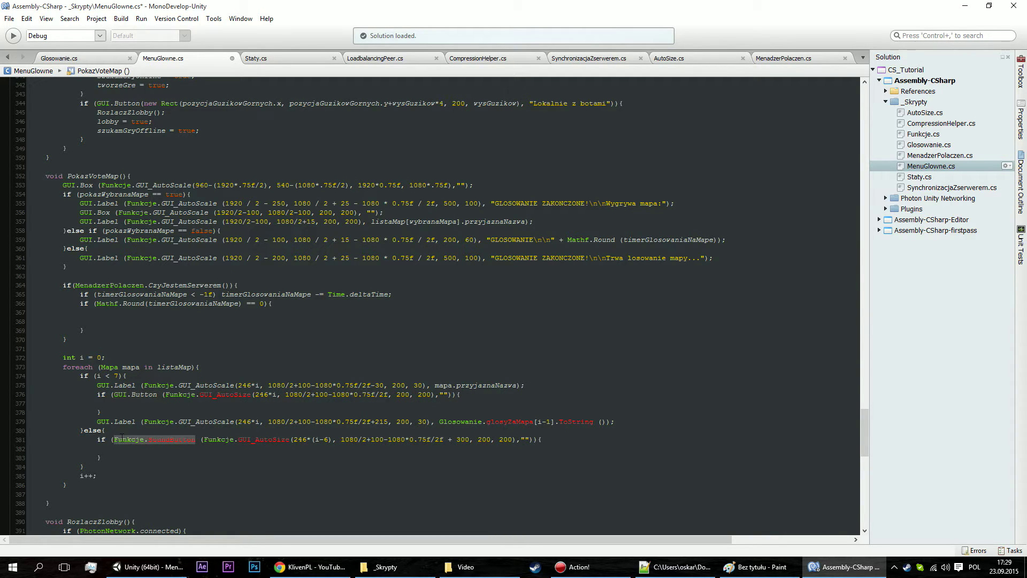
pyautogui.hotkey('ctrl', 'v')
# Change GUI_AutoSize to GUI_AutoScale on lines 376 and 381, then check Glosowanie.cs's vote list name.
pyautogui.doubleClick(208, 395)
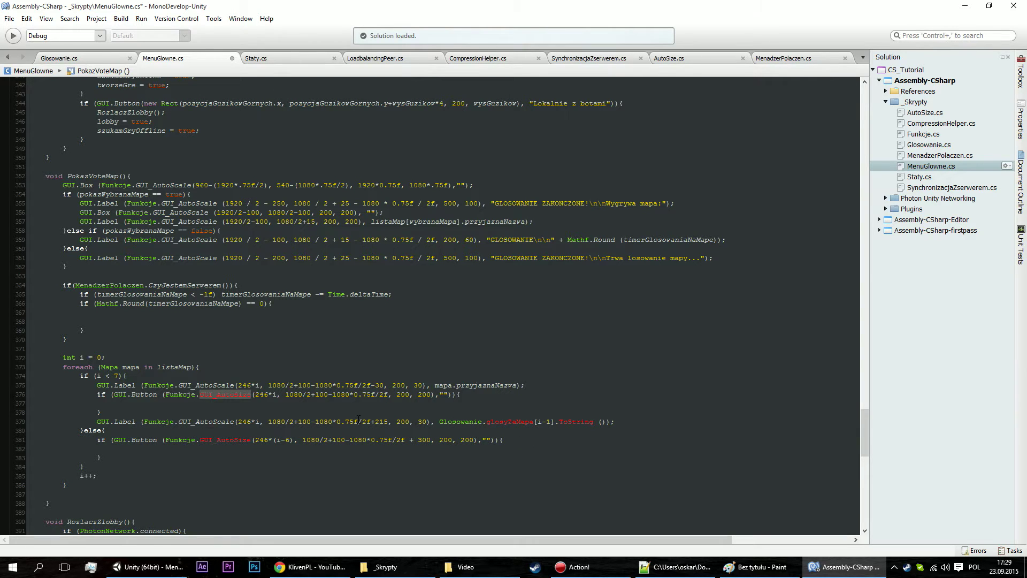
pyautogui.write('GUI_AutoScale')
pyautogui.press('Return')
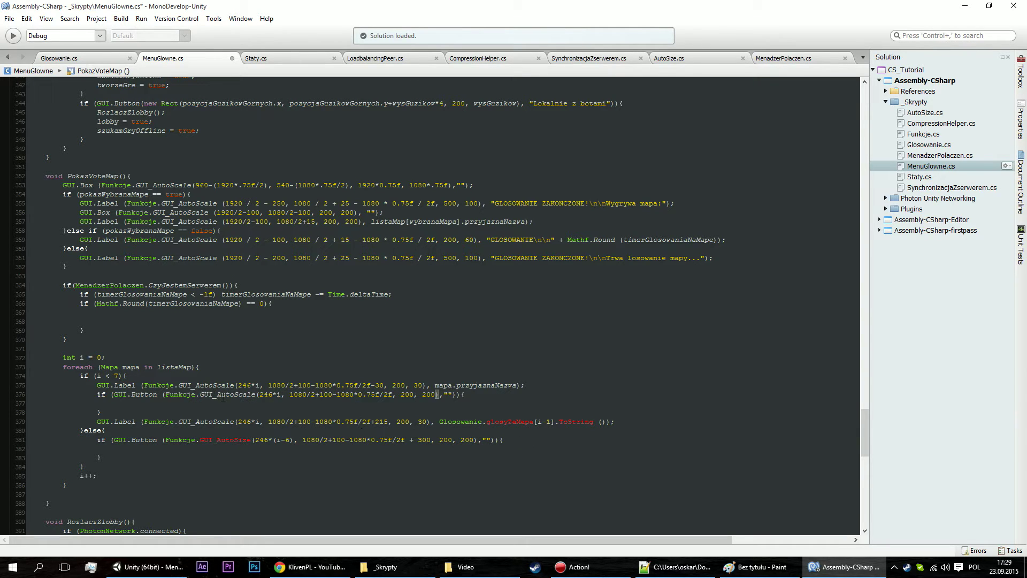
pyautogui.click(238, 439)
pyautogui.doubleClick(238, 439)
pyautogui.write('GUI_AutoScale')
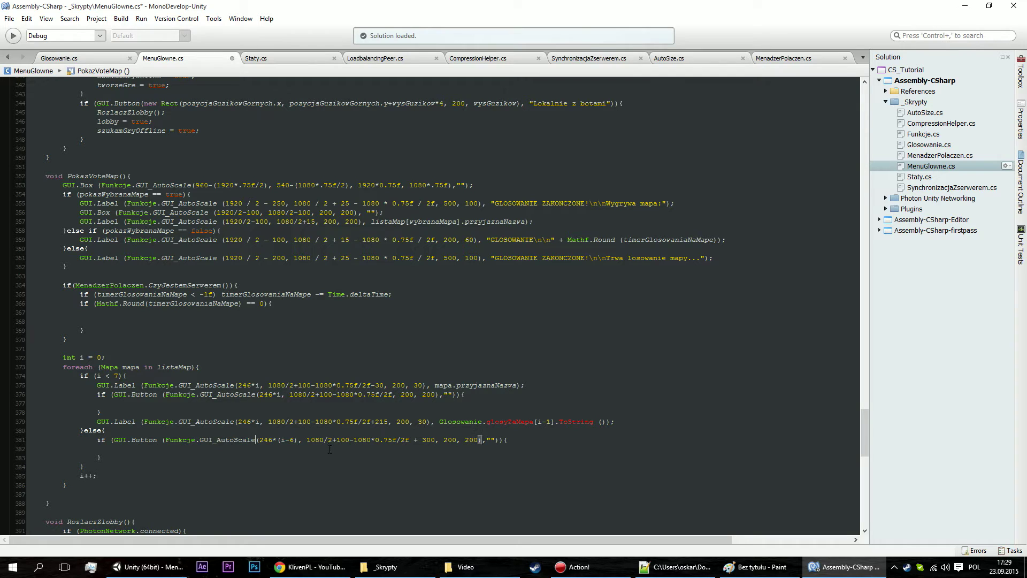
pyautogui.click(526, 430)
pyautogui.doubleClick(518, 424)
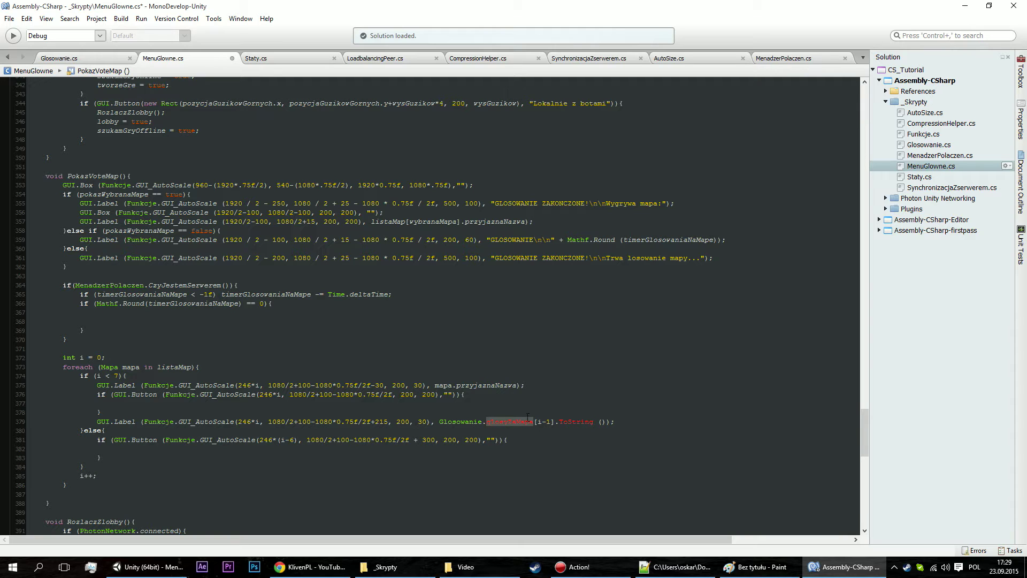
pyautogui.click(75, 59)
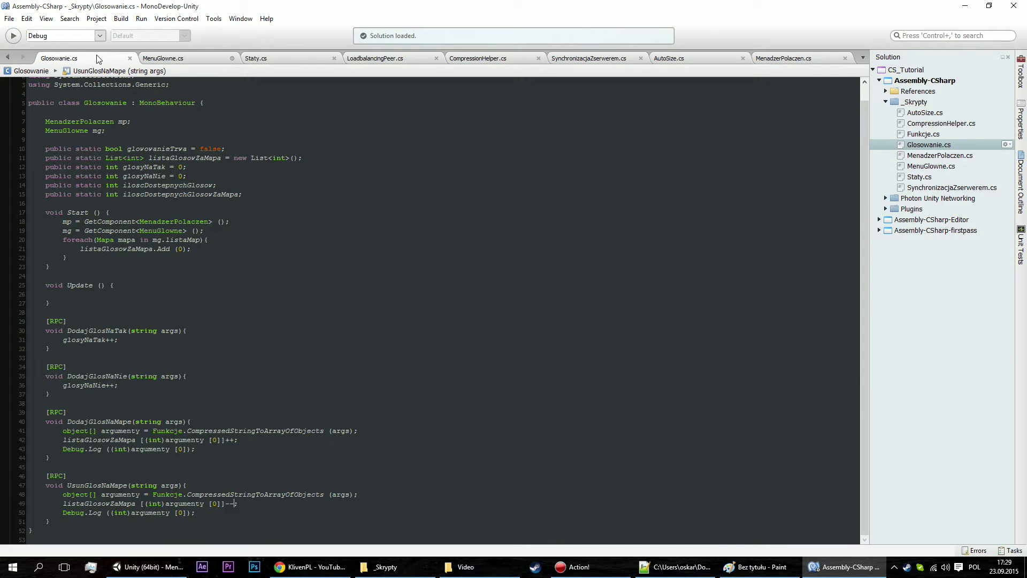
# Switch the vote label to Glosowanie.listaGlosowZaMapa[i-1], then bring the Notepad++ reference forward.
pyautogui.click(189, 55)
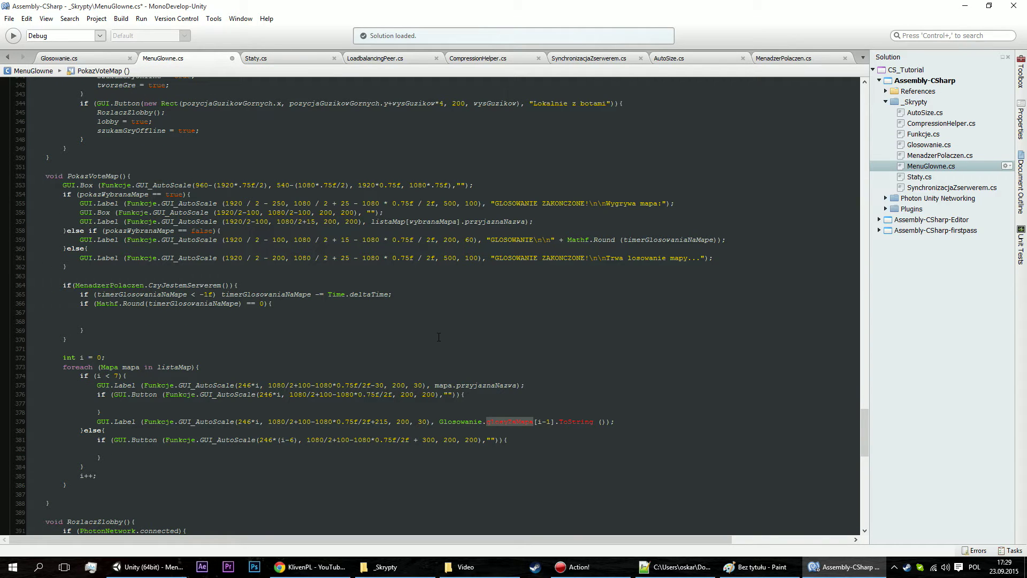
pyautogui.write('lista')
pyautogui.press('Return')
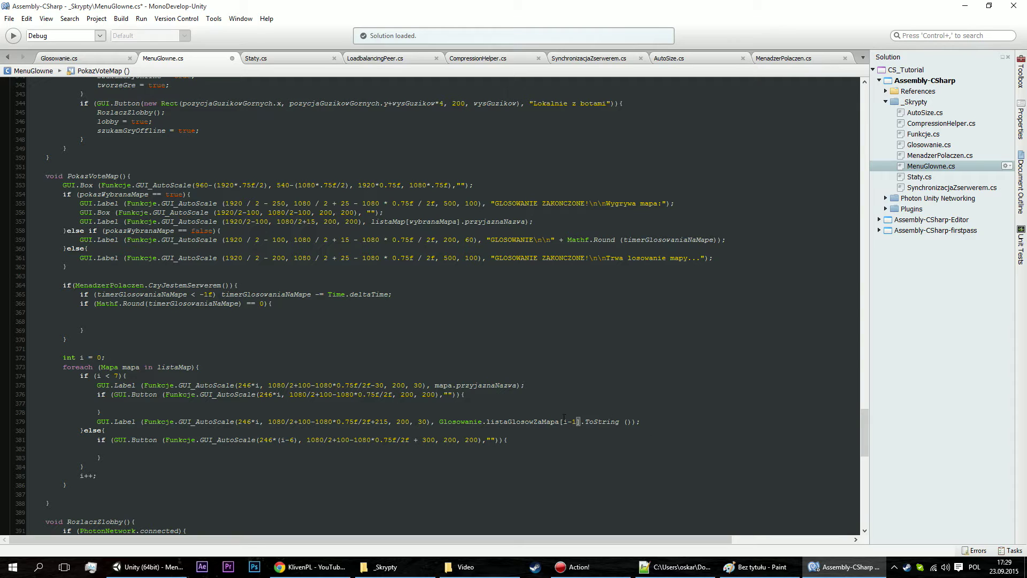
pyautogui.moveTo(574, 427)
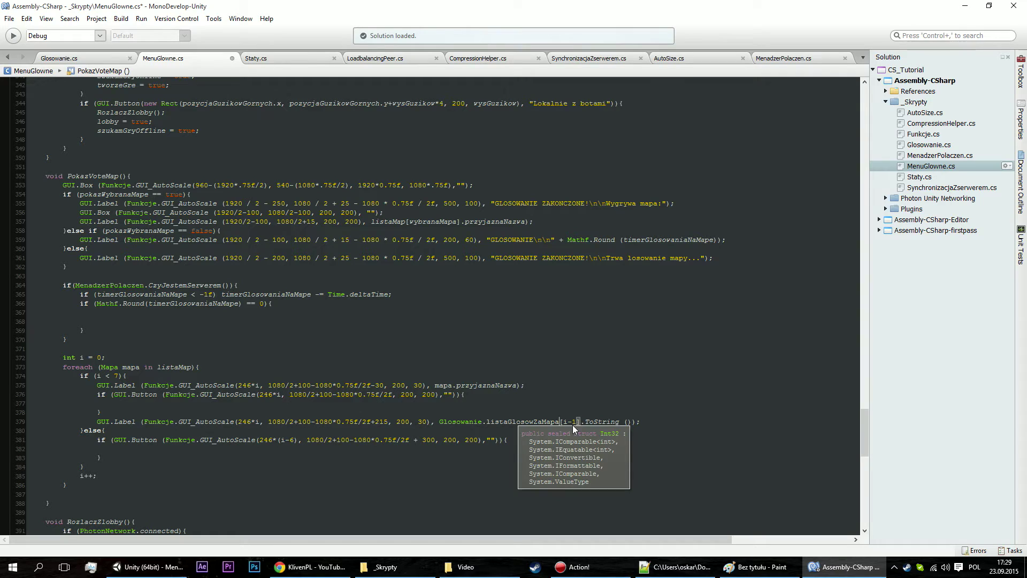
pyautogui.click(676, 566)
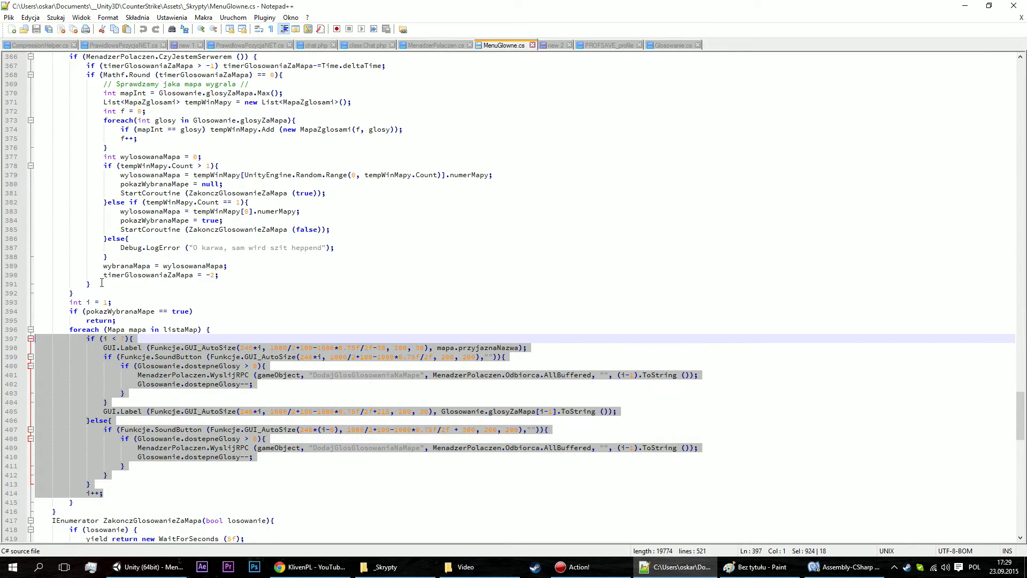
# Check the reference's counter start and first-row label position, then return to MonoDevelop's counter line.
pyautogui.click(109, 303)
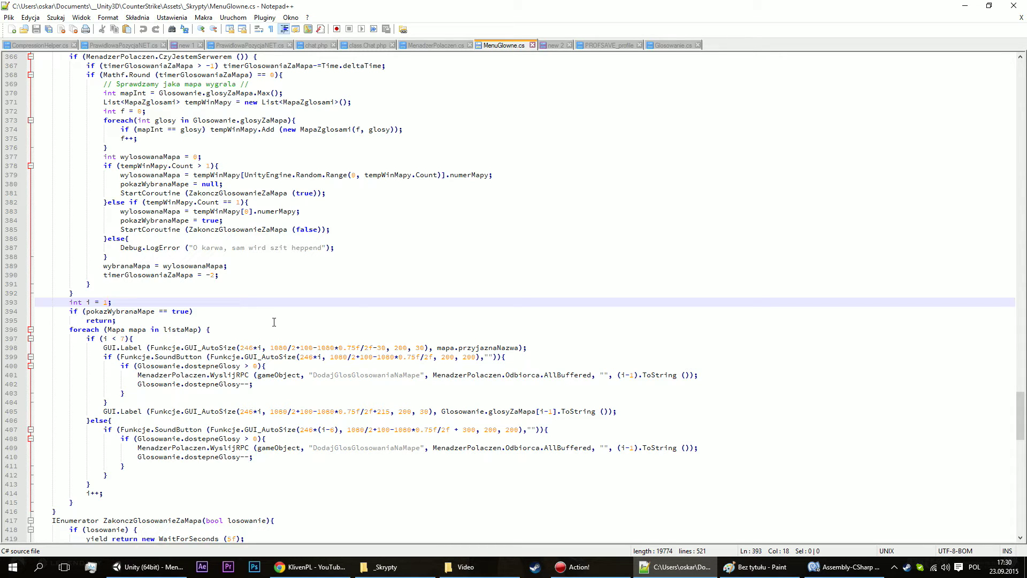
pyautogui.click(247, 348)
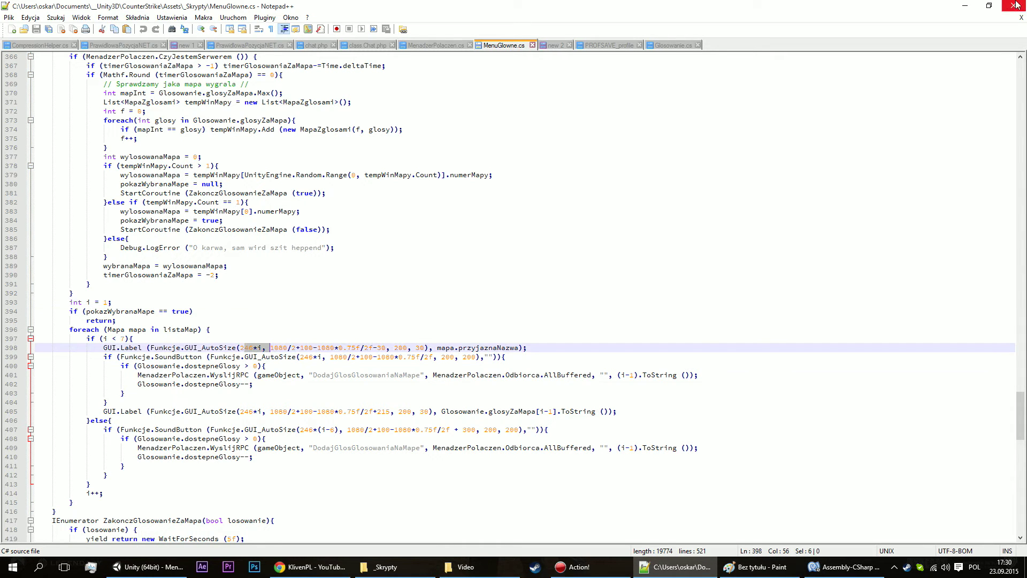
pyautogui.click(958, 6)
pyautogui.click(101, 357)
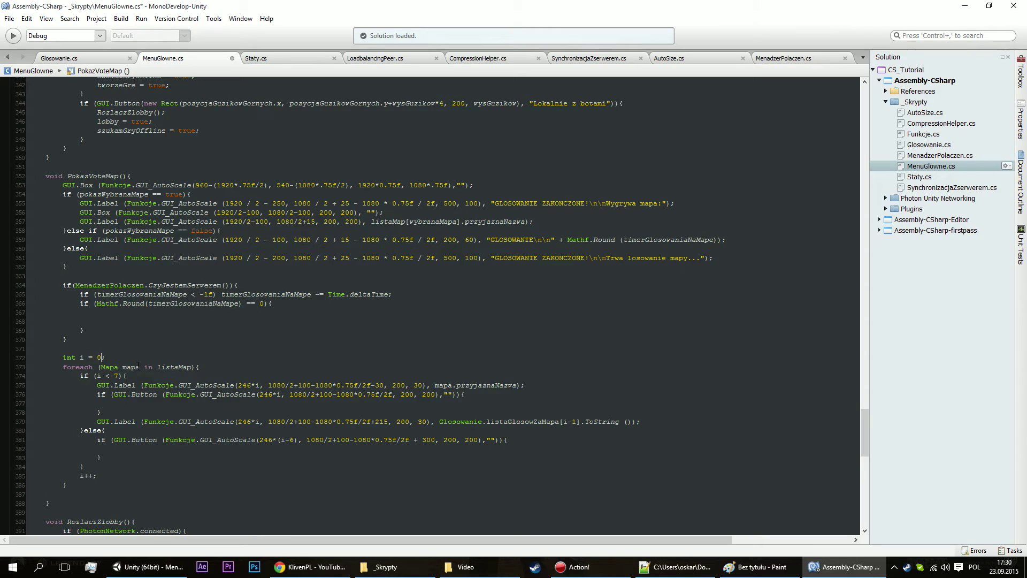
# Start the vote counter at int i = 1 and review the label's 246*i position spacing.
pyautogui.press('BackSpace')
pyautogui.write('1')
pyautogui.click(130, 355)
pyautogui.moveTo(563, 422); pyautogui.dragTo(581, 422)
pyautogui.click(602, 411)
pyautogui.click(256, 385)
pyautogui.moveTo(83, 367); pyautogui.dragTo(120, 376)
pyautogui.click(283, 385)
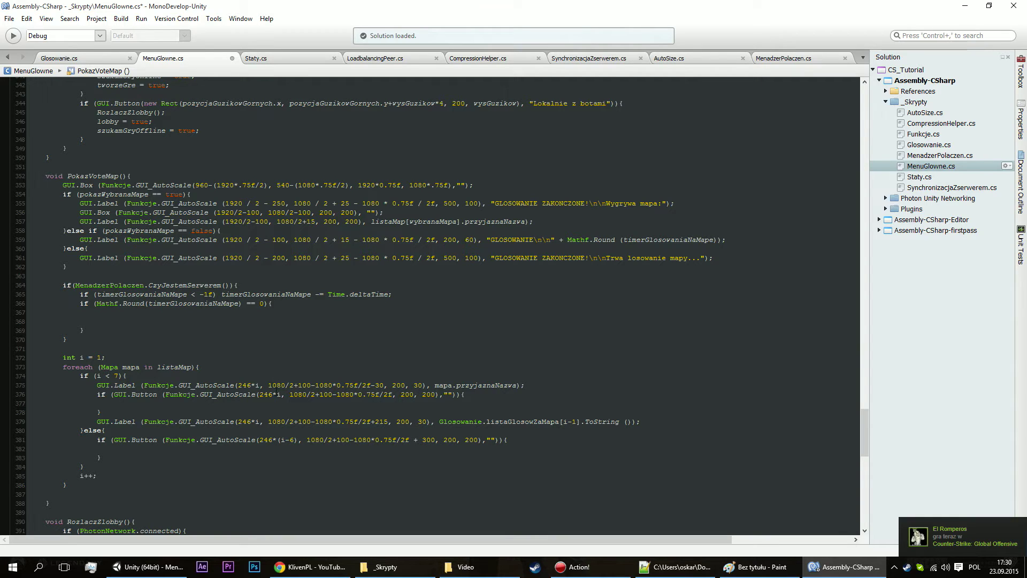
pyautogui.moveTo(251, 385); pyautogui.dragTo(255, 385)
pyautogui.click(256, 385)
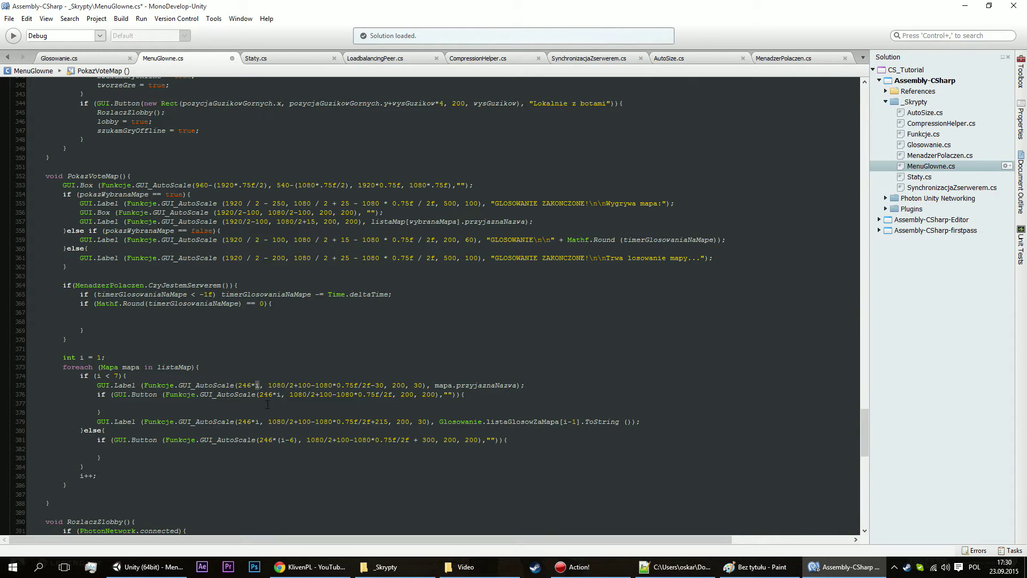
pyautogui.moveTo(238, 385); pyautogui.dragTo(260, 385)
pyautogui.click(261, 384)
# Confirm the counter start and i-1 vote index, save MenuGlowne.cs, and switch to Unity.
pyautogui.moveTo(95, 357); pyautogui.dragTo(107, 357)
pyautogui.click(109, 367)
pyautogui.click(637, 423)
pyautogui.moveTo(602, 421)
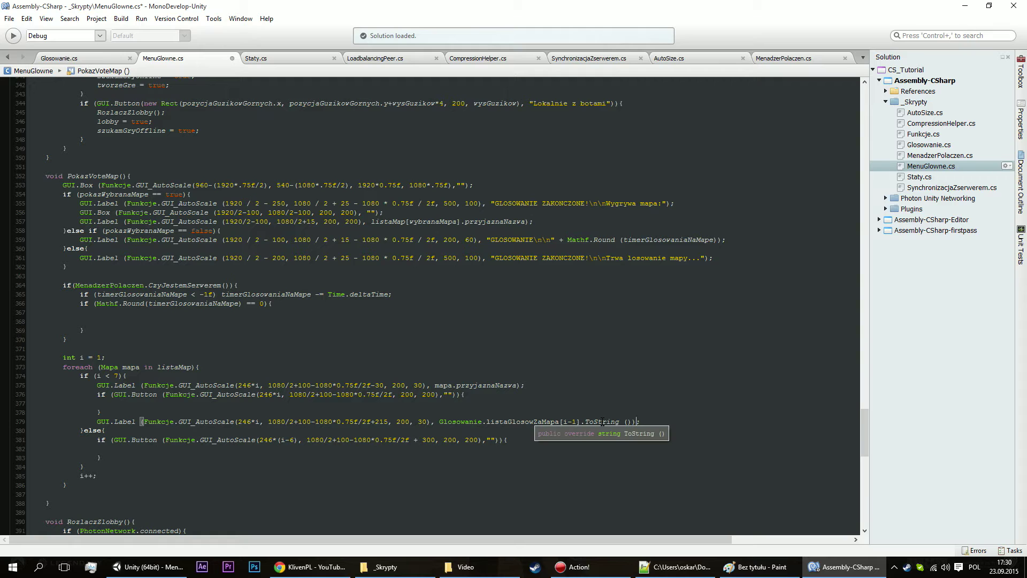
pyautogui.click(571, 421)
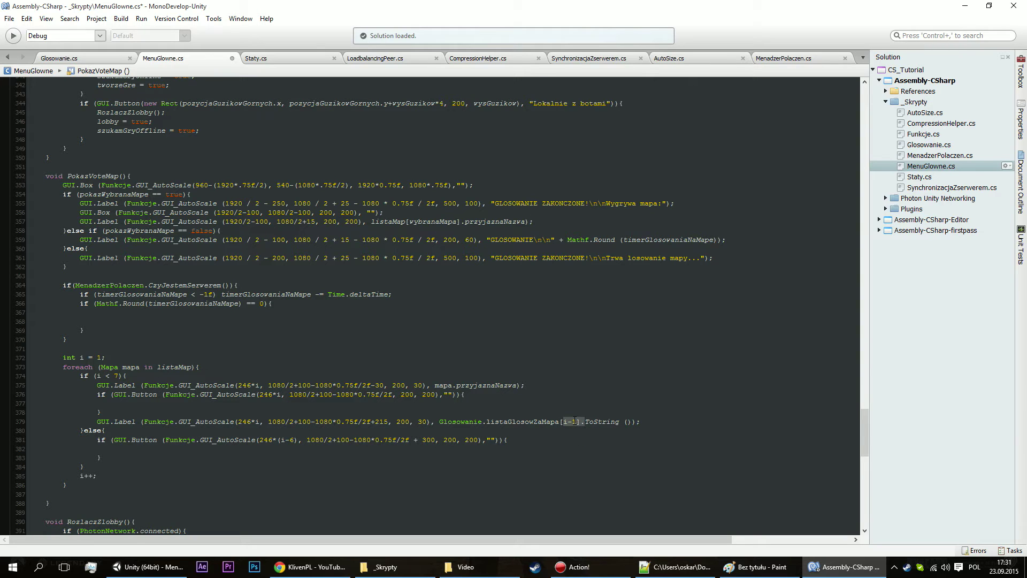
pyautogui.doubleClick(99, 357)
pyautogui.moveTo(564, 421); pyautogui.dragTo(573, 422)
pyautogui.click(411, 449)
pyautogui.hotkey('ctrl', 's')
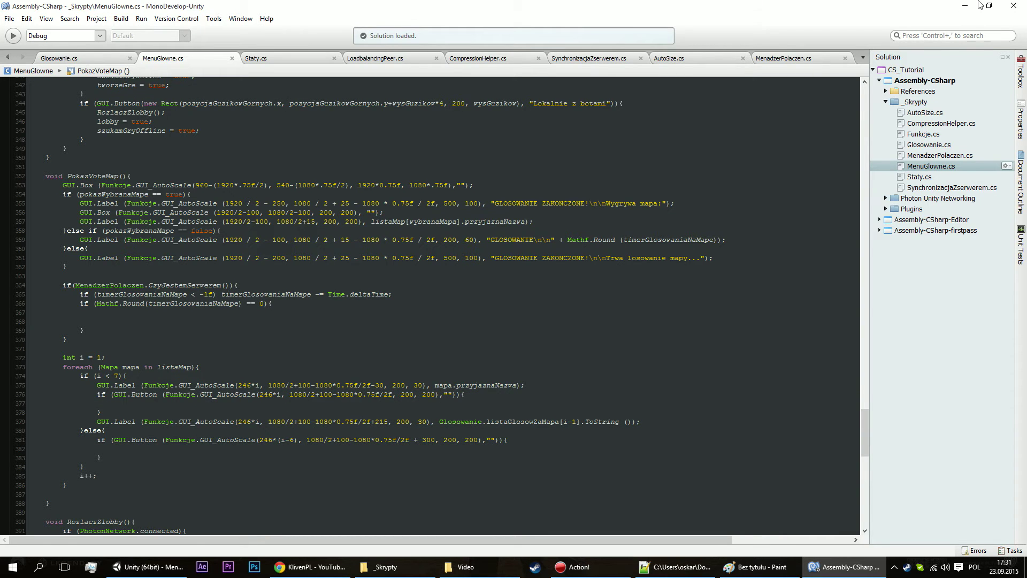
pyautogui.hotkey('alt', 'Tab')
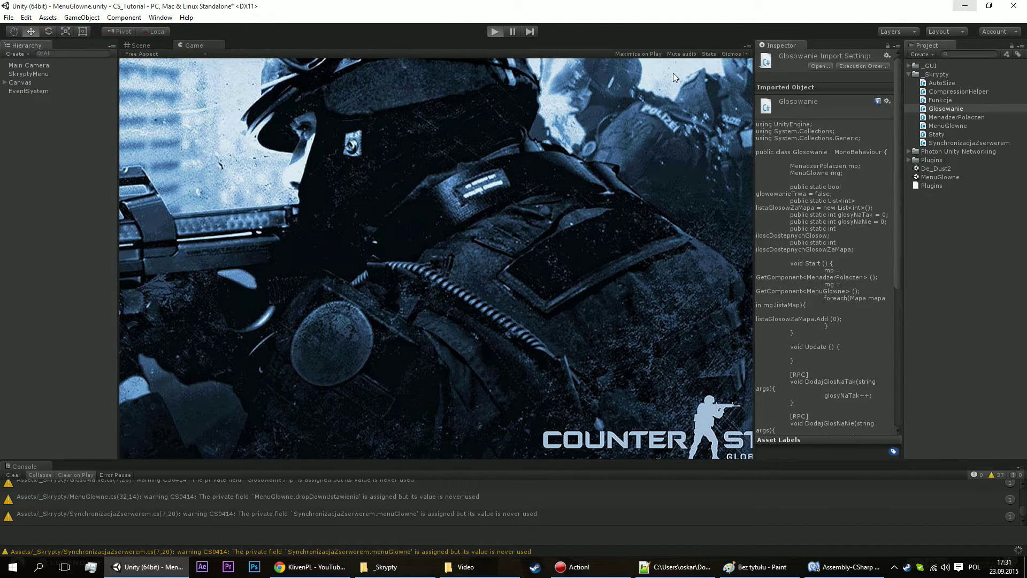
# Enter play mode and set SkryptyMenu's Obecne Okno to voteMap.
pyautogui.hotkey('ctrl', 'p')
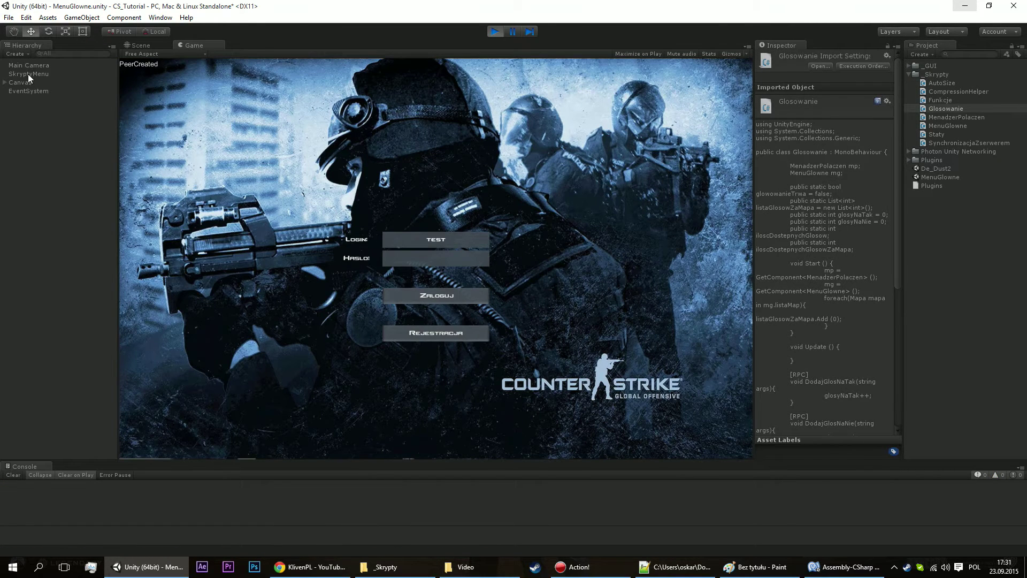
pyautogui.click(28, 74)
pyautogui.scroll(-3, 845, 421)
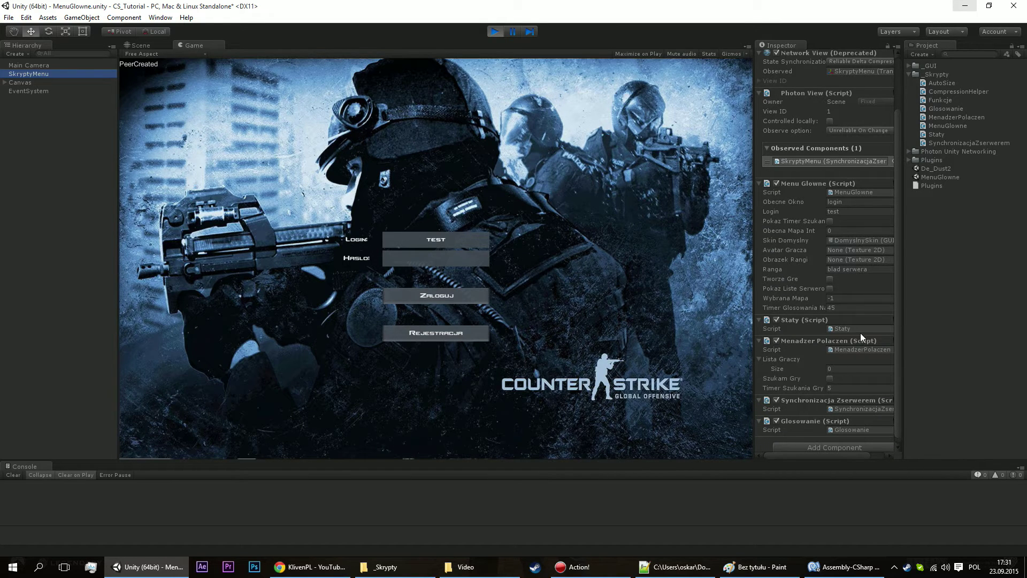
pyautogui.click(863, 203)
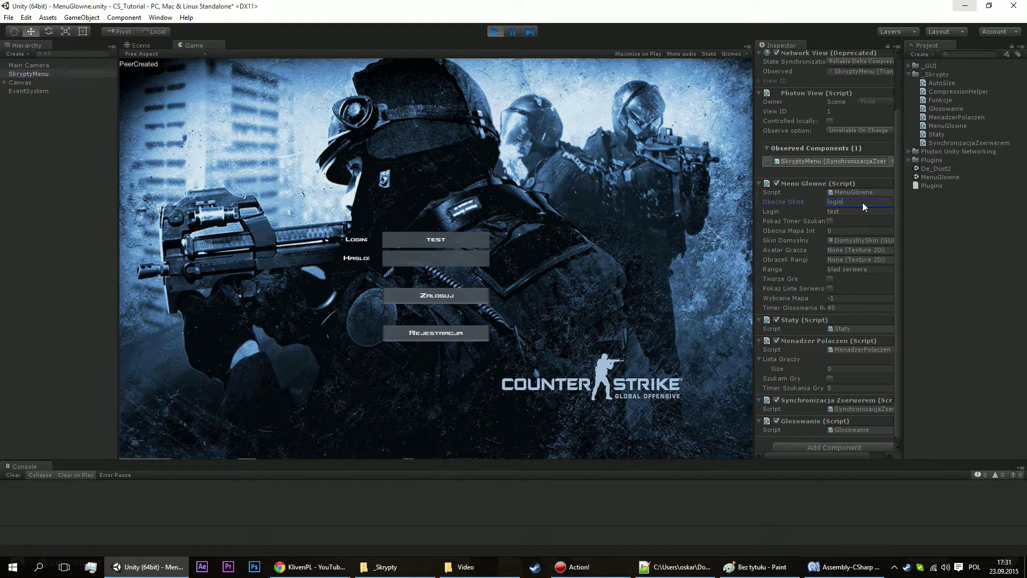
pyautogui.write('voteMa')
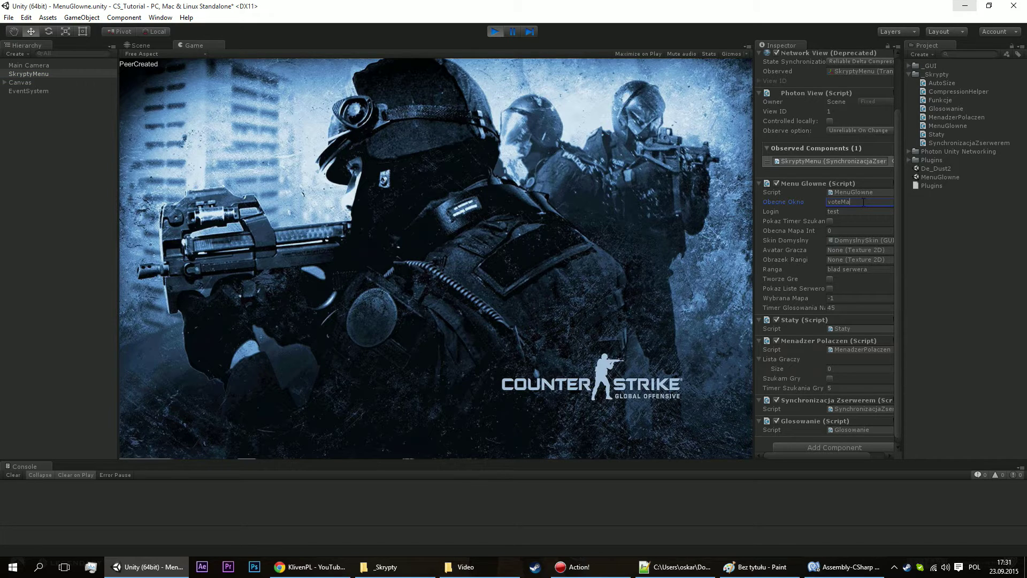
pyautogui.write('p')
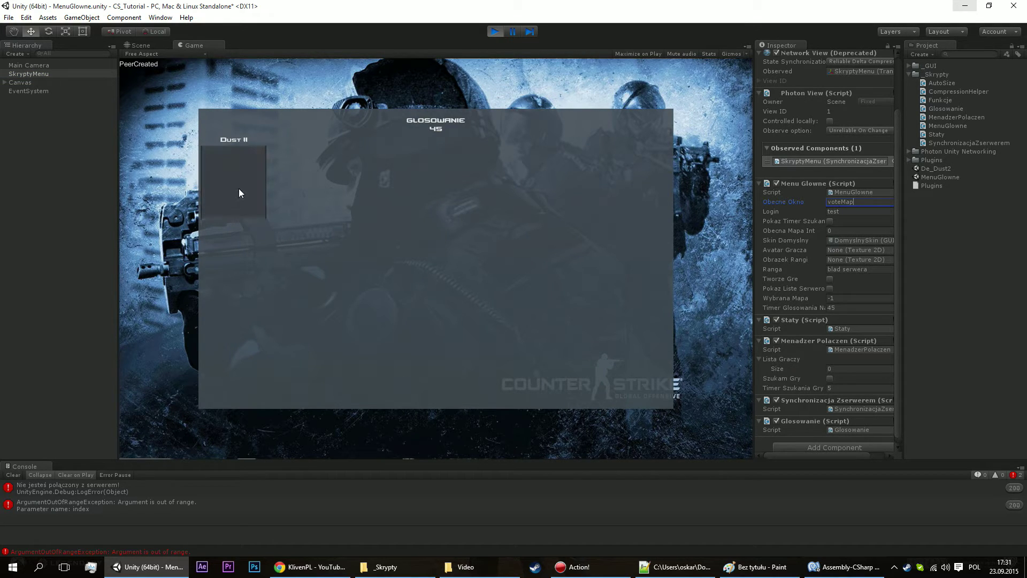
# Inspect the not-connected and ArgumentOutOfRangeException console errors, then stop play mode.
pyautogui.click(82, 485)
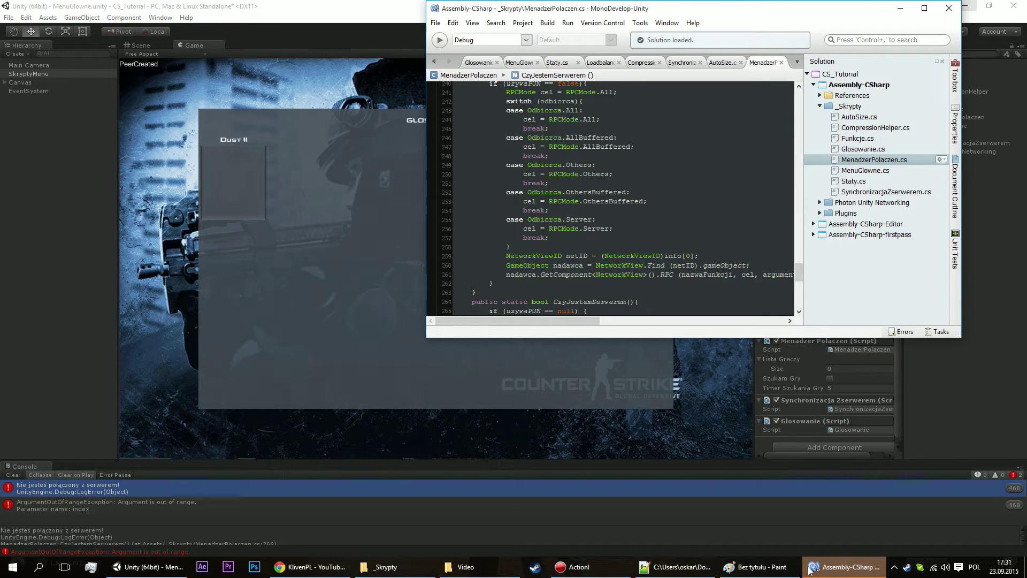
pyautogui.click(900, 9)
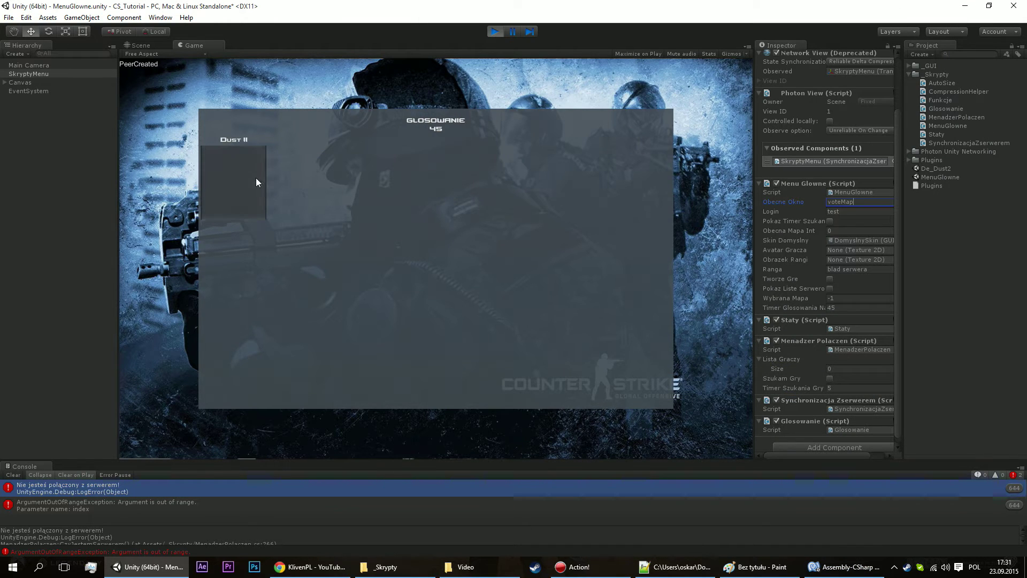
pyautogui.click(181, 504)
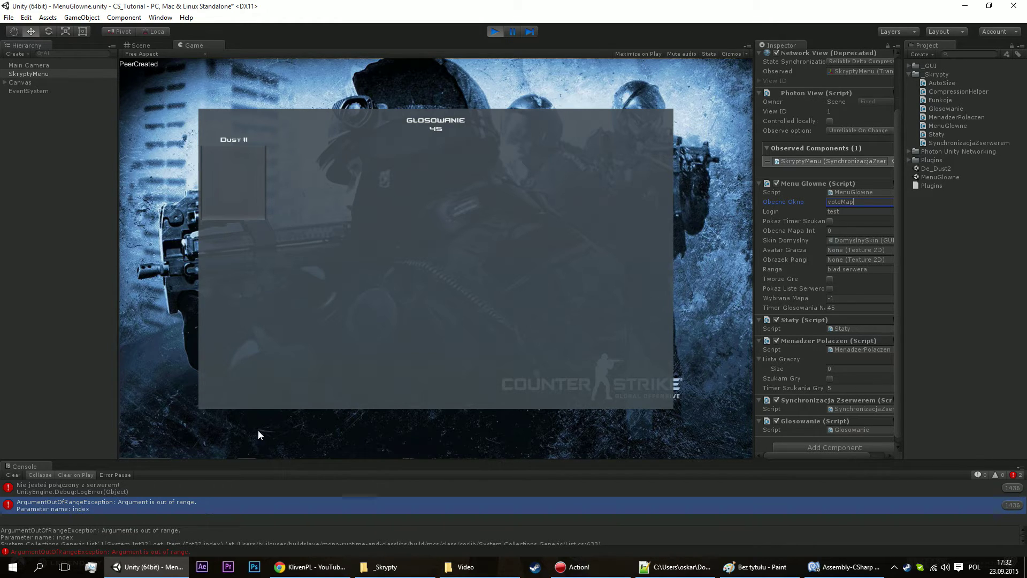
pyautogui.click(496, 31)
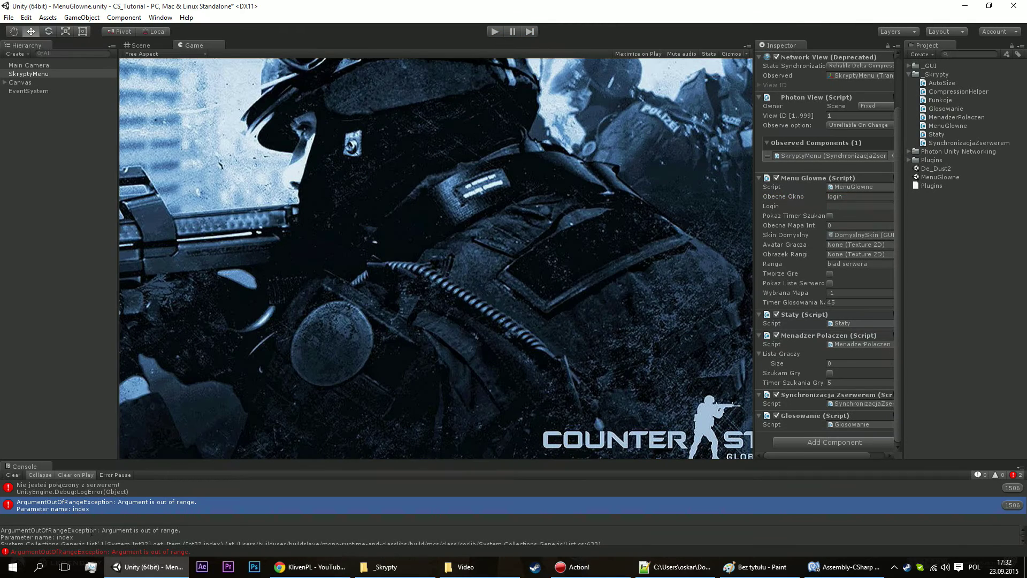
# Enlarge Unity's console to read the stack trace pointing to MenuGlowne.cs line 379.
pyautogui.click(844, 566)
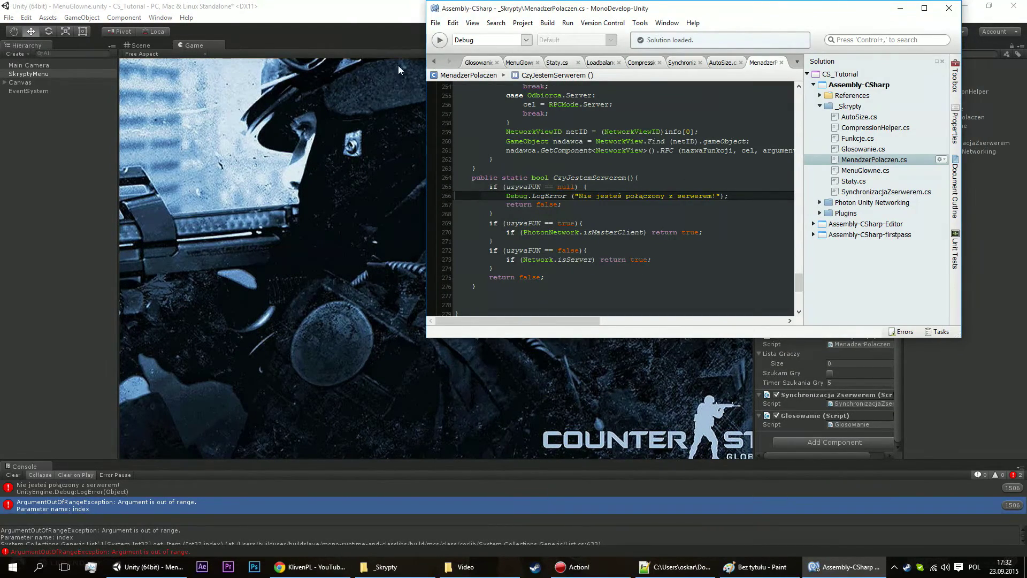
pyautogui.click(182, 527)
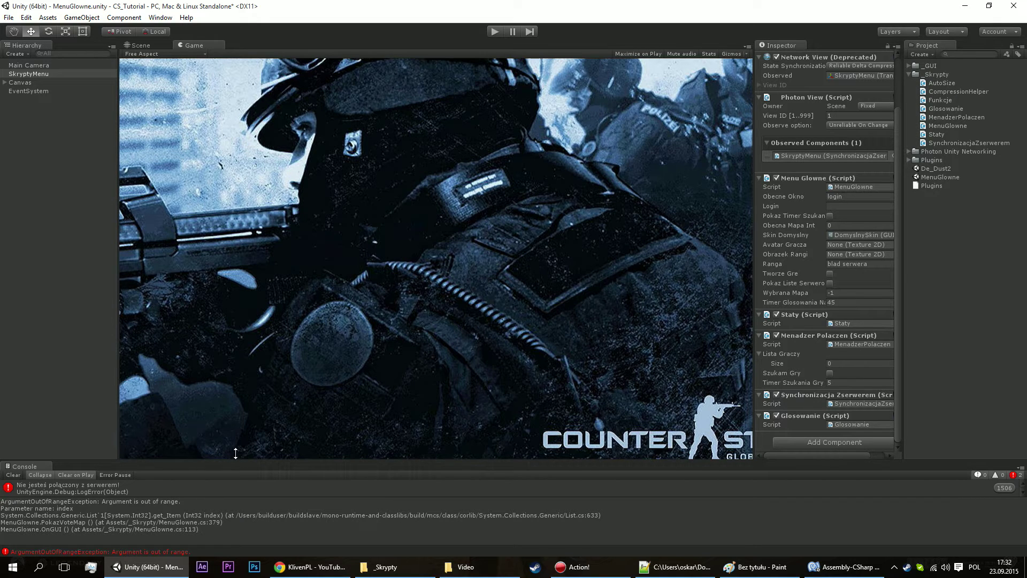
pyautogui.moveTo(267, 475); pyautogui.dragTo(268, 507)
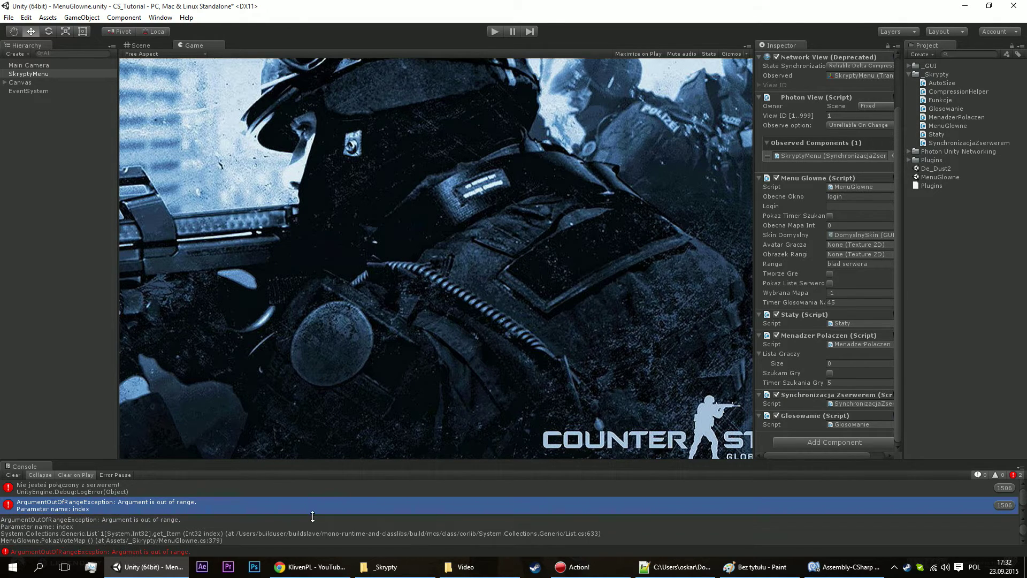
# Show MenuGlowne.cs's PokazVoteMap method in a maximized MonoDevelop window.
pyautogui.click(838, 568)
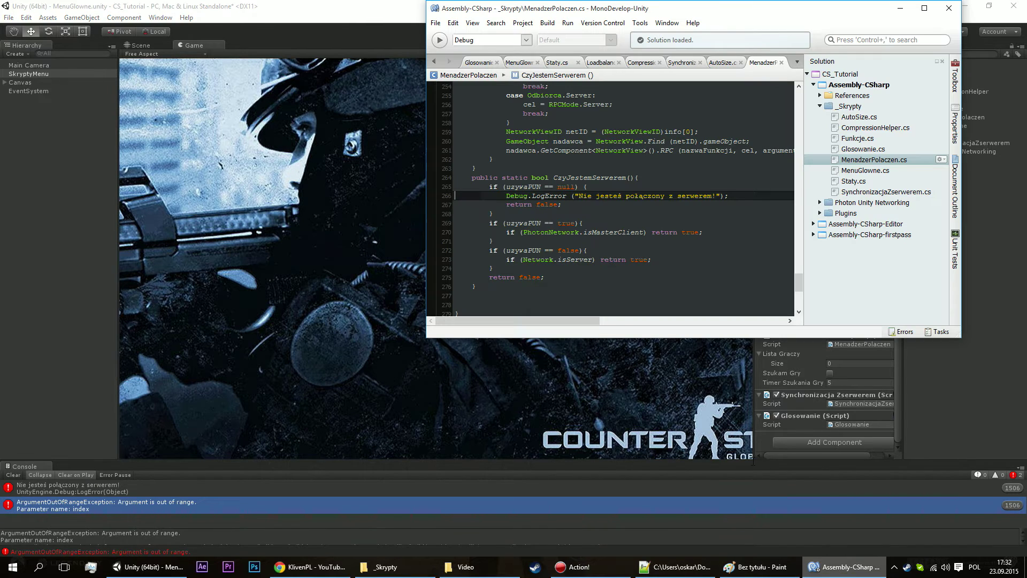
pyautogui.click(518, 64)
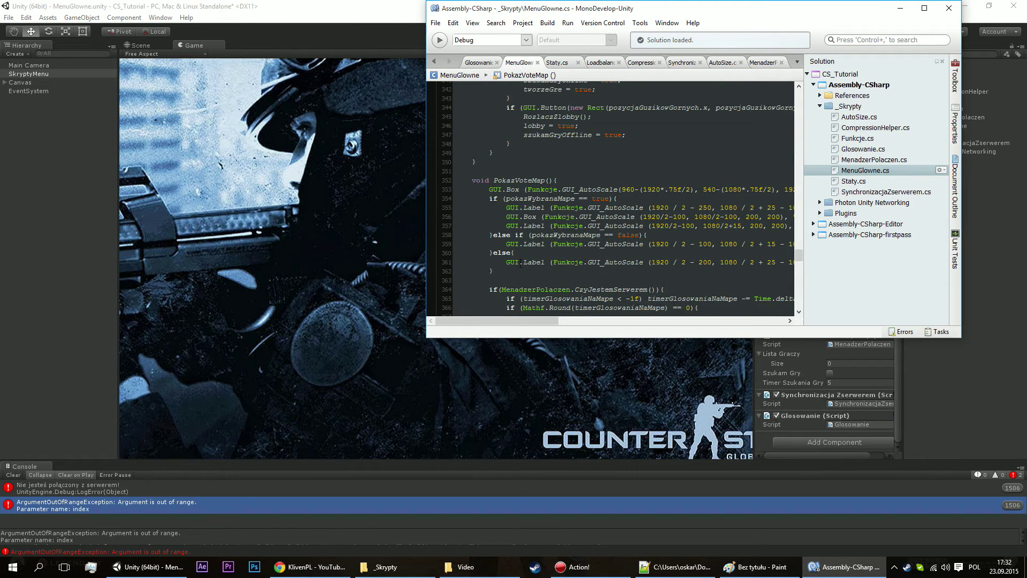
pyautogui.scroll(-1, 497, 293)
pyautogui.scroll(-1, 496, 294)
pyautogui.scroll(-1, 496, 293)
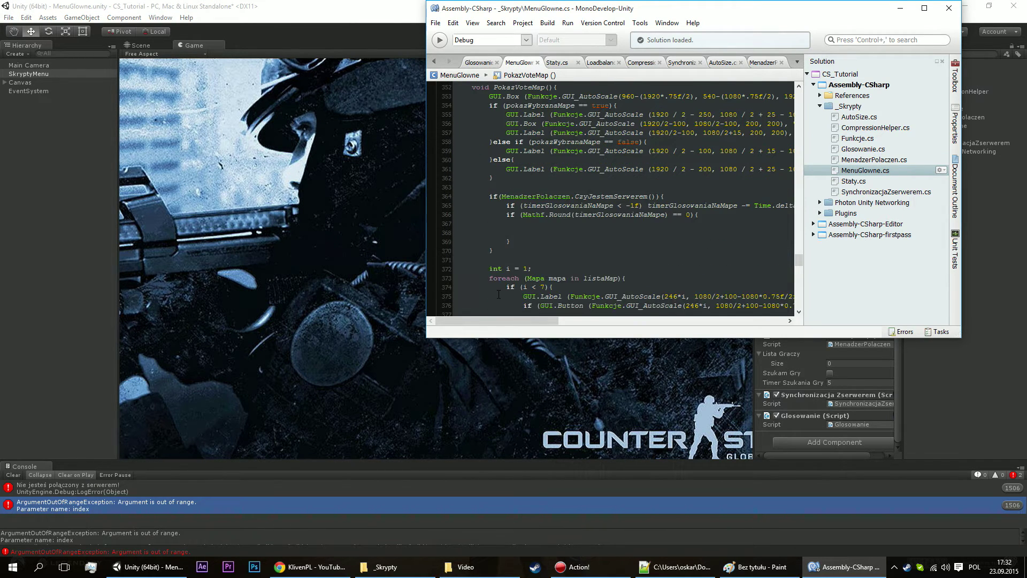
pyautogui.scroll(-1, 497, 294)
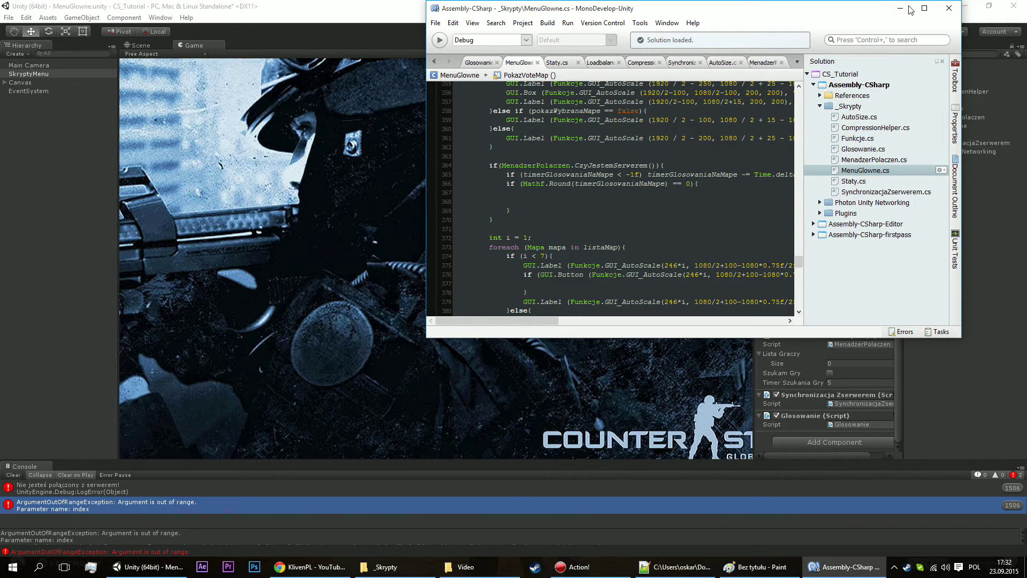
pyautogui.click(924, 8)
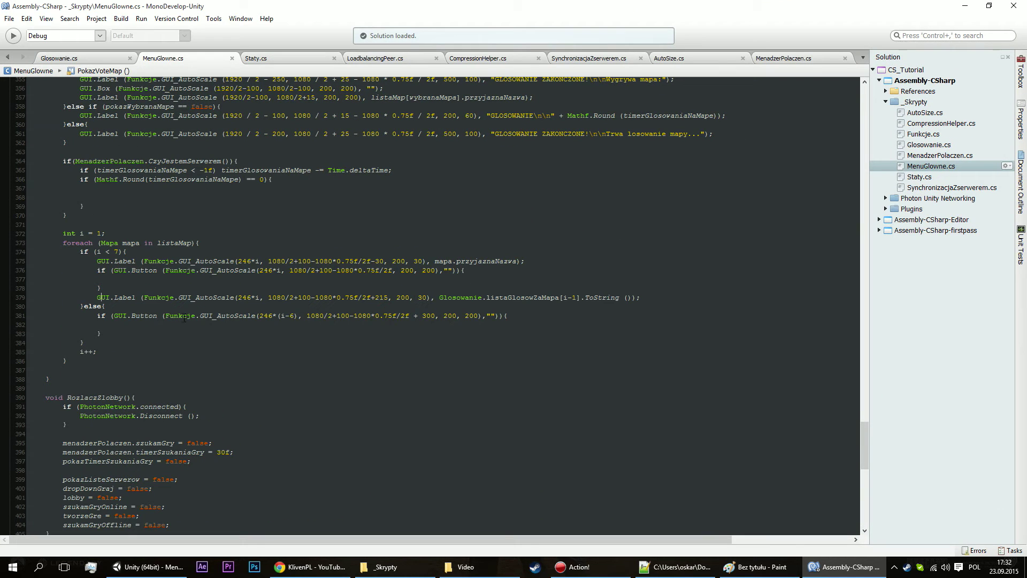
# Inspect the listaGlosowZaMapa vote-count label call on line 379.
pyautogui.moveTo(184, 317)
pyautogui.mouseDown()
pyautogui.moveTo(161, 297)
pyautogui.moveTo(641, 297)
pyautogui.mouseUp()
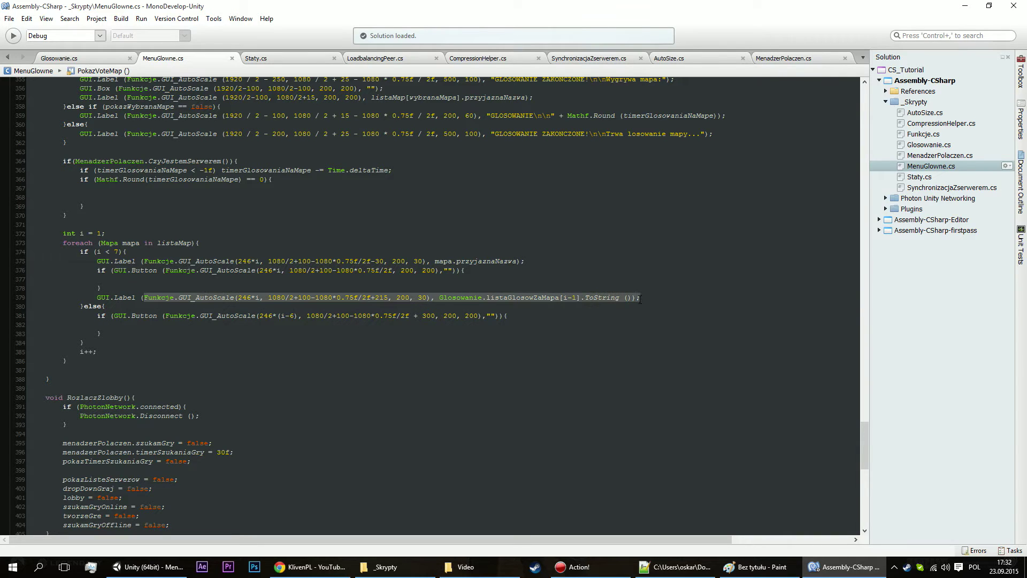
pyautogui.click(523, 297)
pyautogui.click(556, 298)
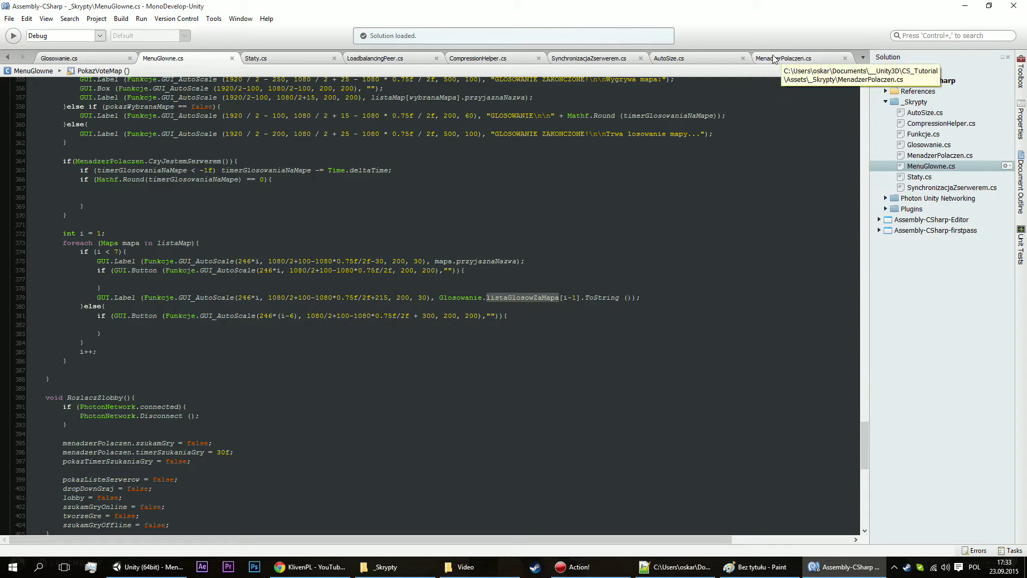
# Review Glosowanie.cs's Start foreach that adds 0 per map to listaGlosowZaMapa.
pyautogui.click(76, 58)
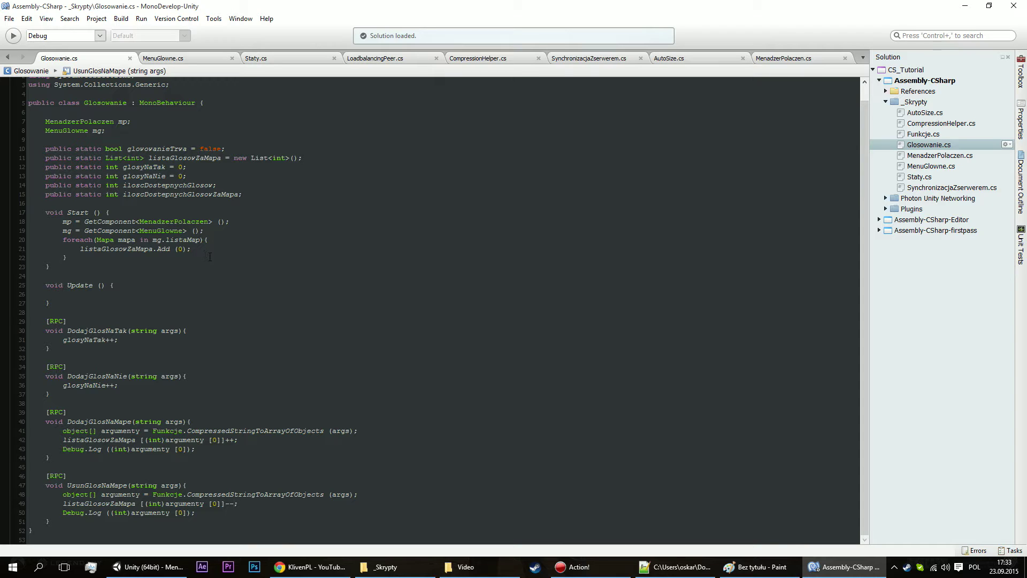
pyautogui.click(208, 256)
pyautogui.click(206, 252)
pyautogui.moveTo(67, 257)
pyautogui.mouseDown()
pyautogui.moveTo(2, 235)
pyautogui.moveTo(24, 257)
pyautogui.mouseUp()
pyautogui.click(90, 259)
pyautogui.click(232, 138)
# Check SkryptyMenu's Glosowanie (Script) component in Unity, then return to Glosowanie.cs.
pyautogui.click(967, 8)
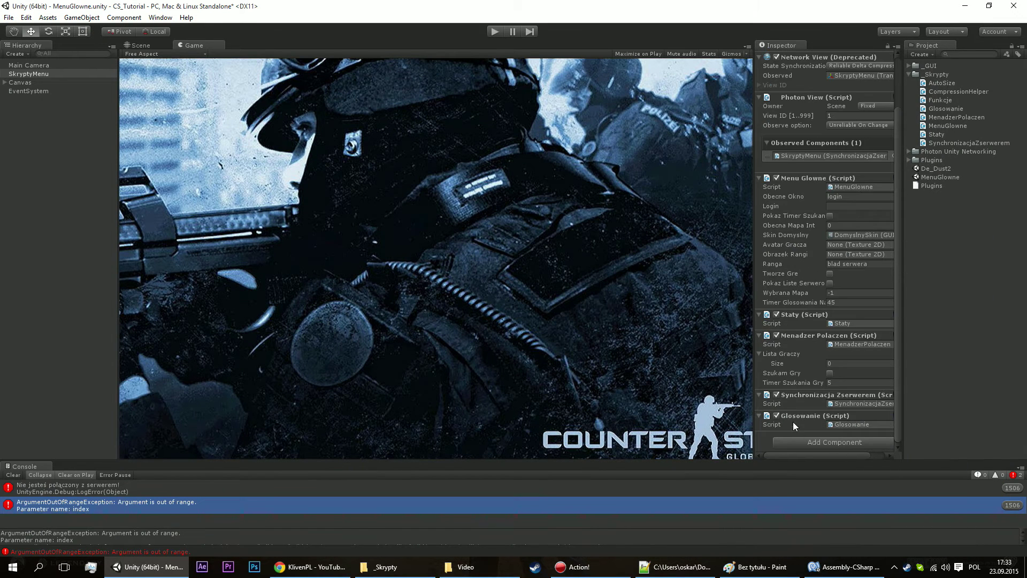
pyautogui.scroll(1, 767, 424)
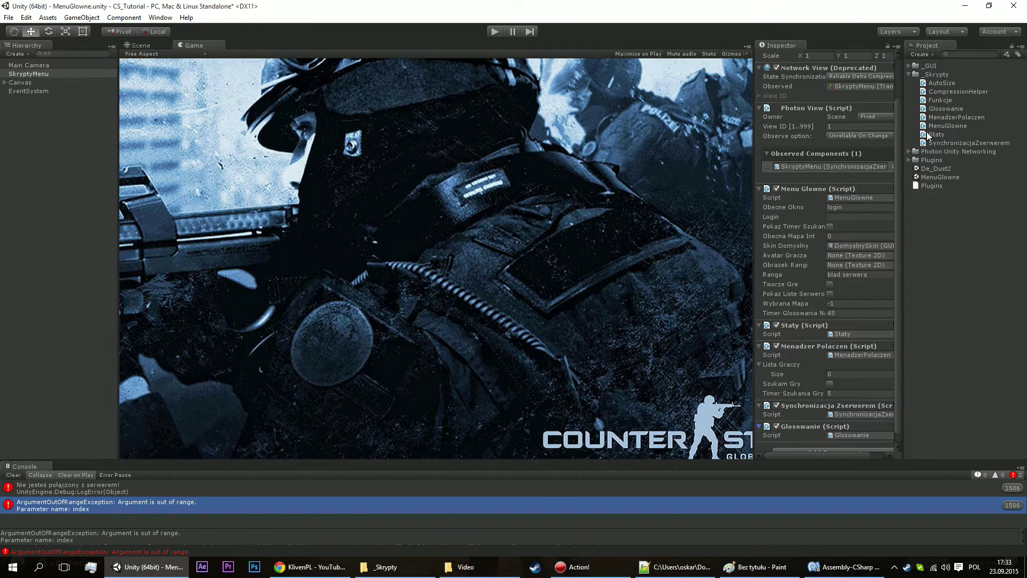
pyautogui.click(842, 567)
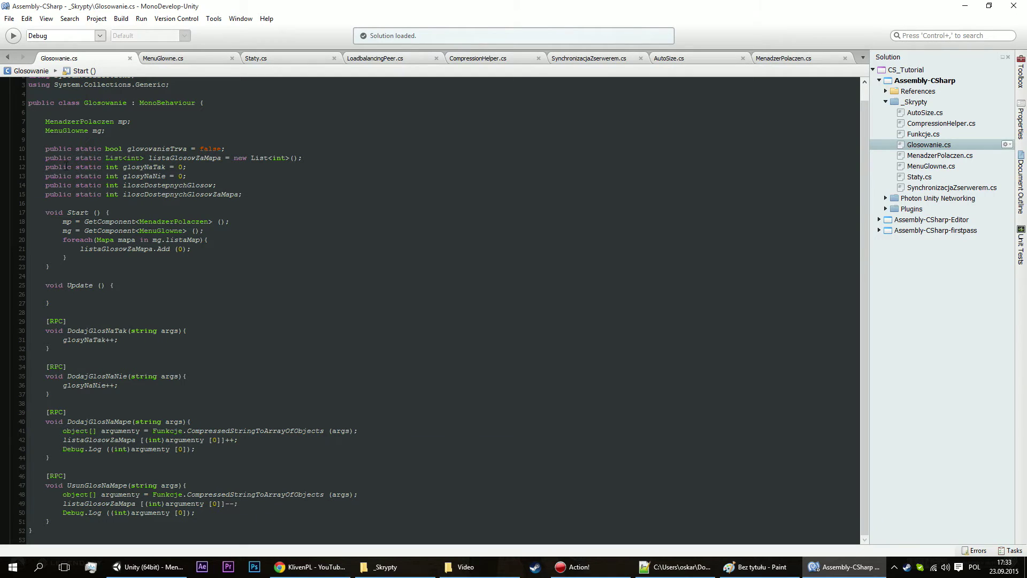
pyautogui.click(965, 6)
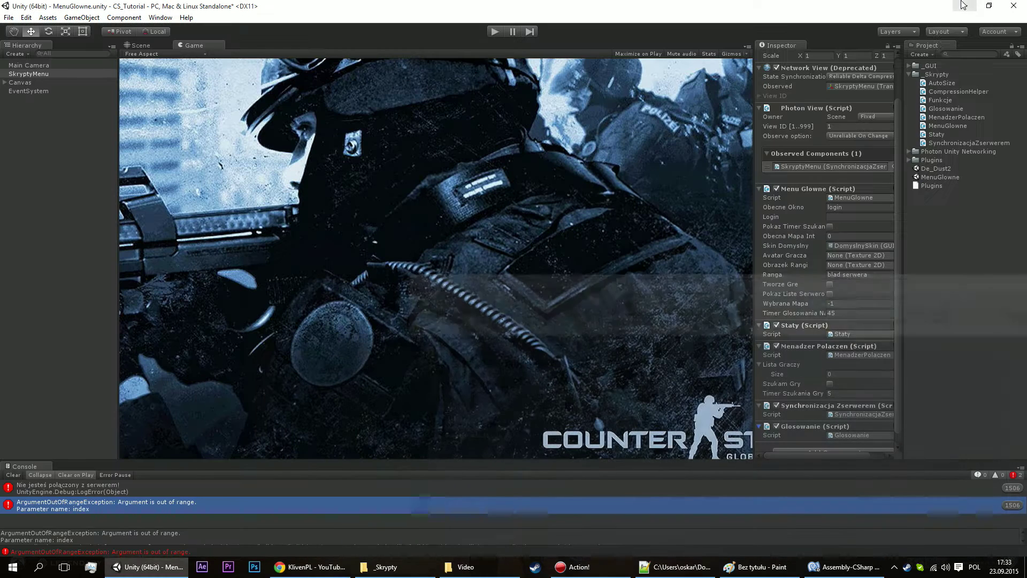
pyautogui.scroll(-1, 823, 428)
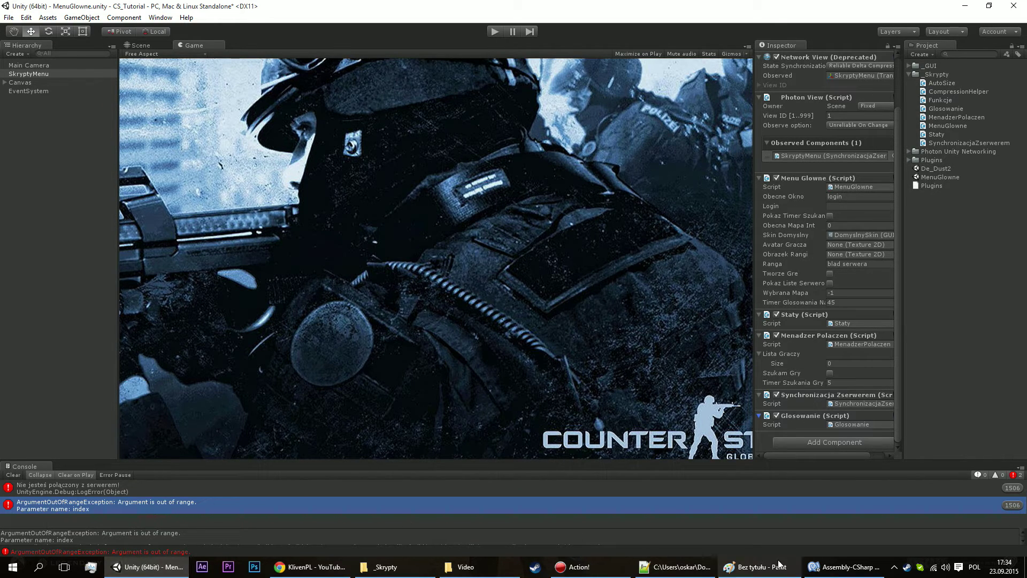
pyautogui.click(843, 566)
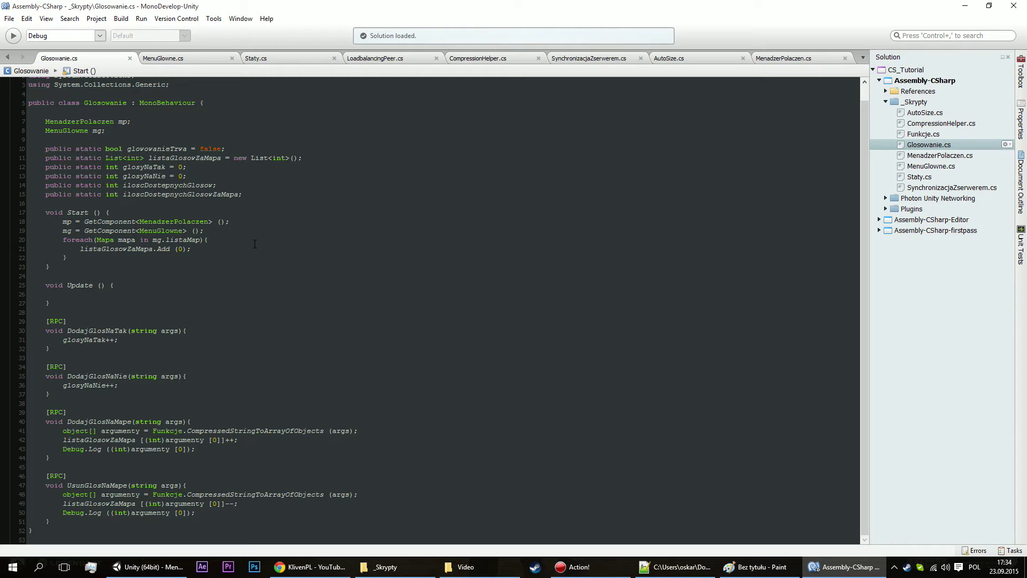
# Add Debug.Log(listaGlosowZaMapa.Count) inside the Start foreach and save Glosowanie.cs.
pyautogui.press('Return')
pyautogui.write('Debug.log')
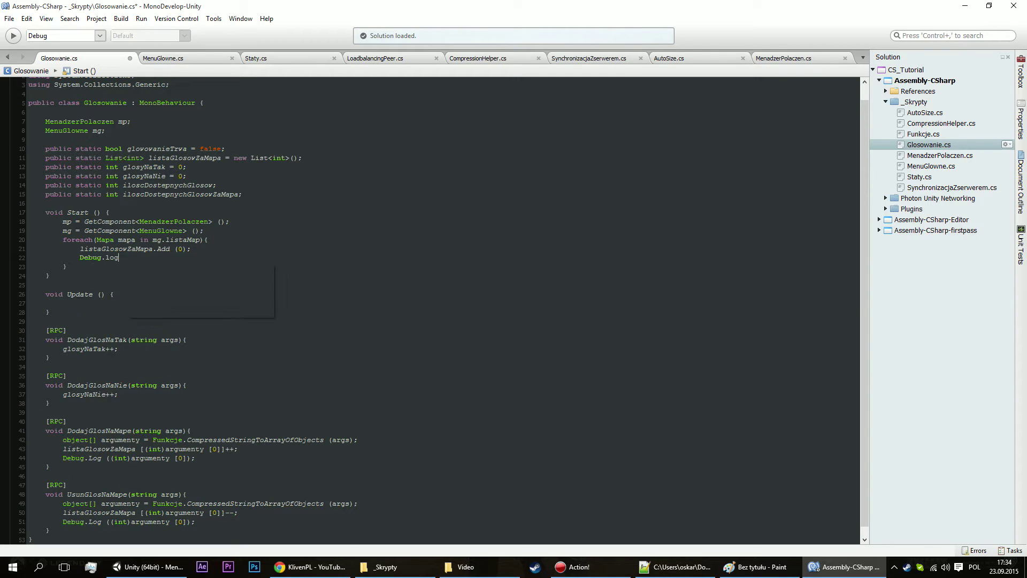
pyautogui.write('(lista')
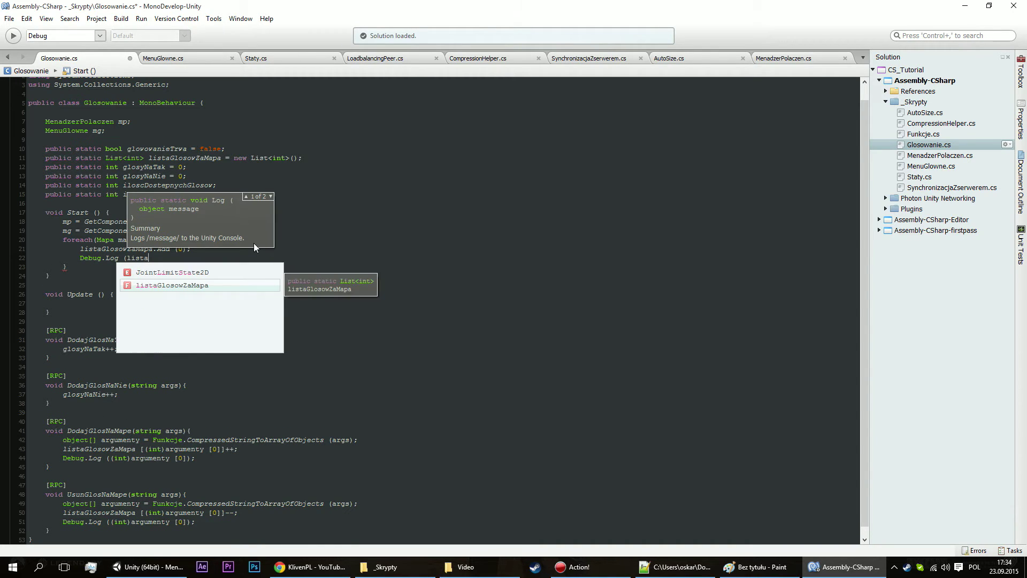
pyautogui.press('Return')
pyautogui.write('.C')
pyautogui.press('Return')
pyautogui.write(')')
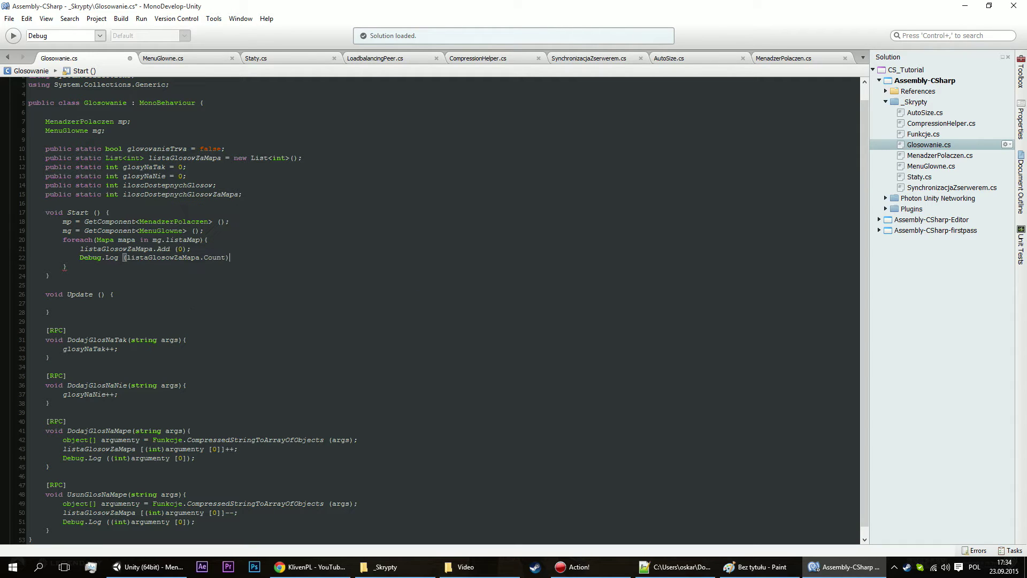
pyautogui.hotkey('ctrl', 's')
# Run the game in Unity's Play mode to test the vote-count logging.
pyautogui.hotkey('alt', 'Tab')
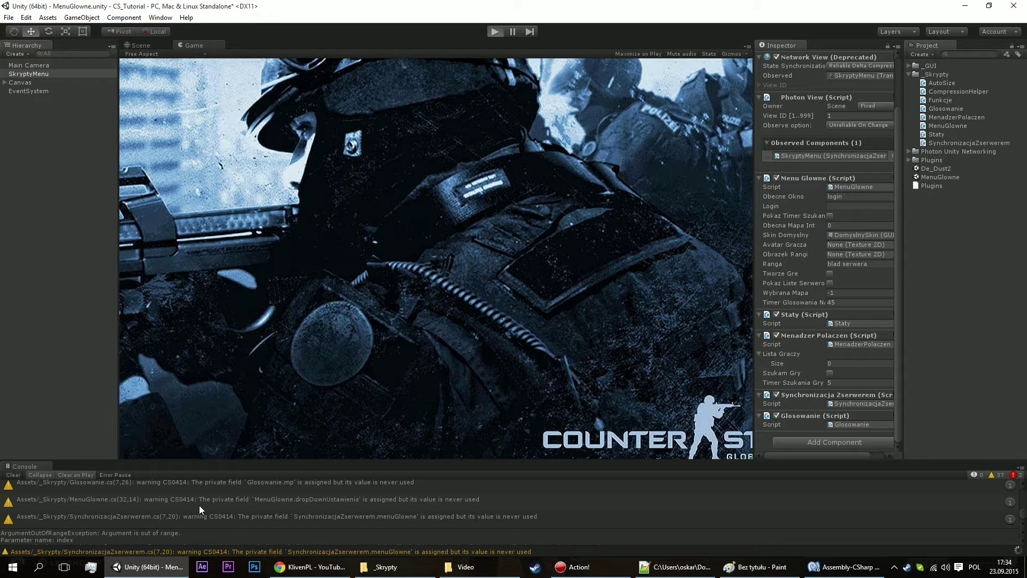
pyautogui.hotkey('ctrl', 'p')
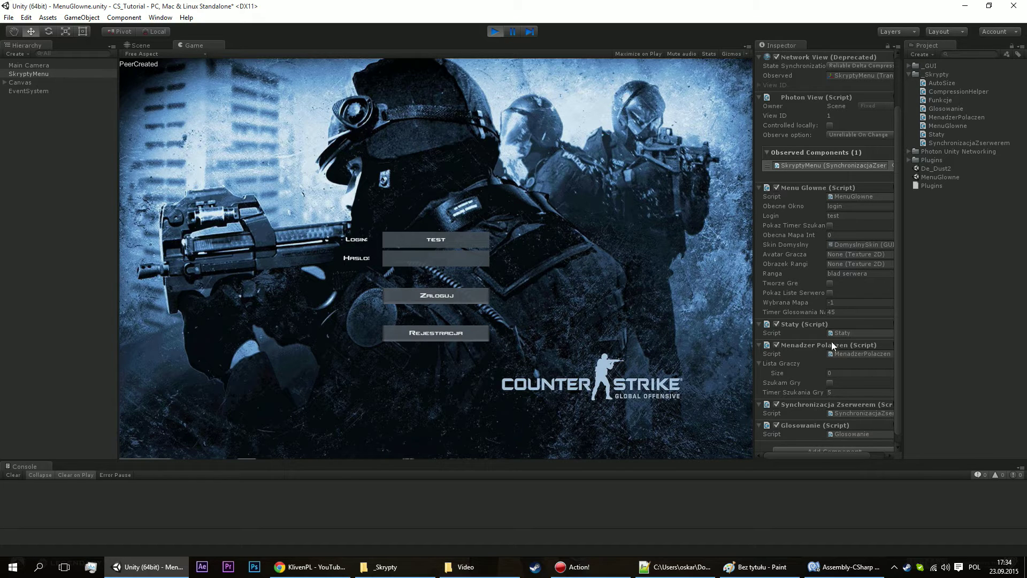
pyautogui.click(841, 568)
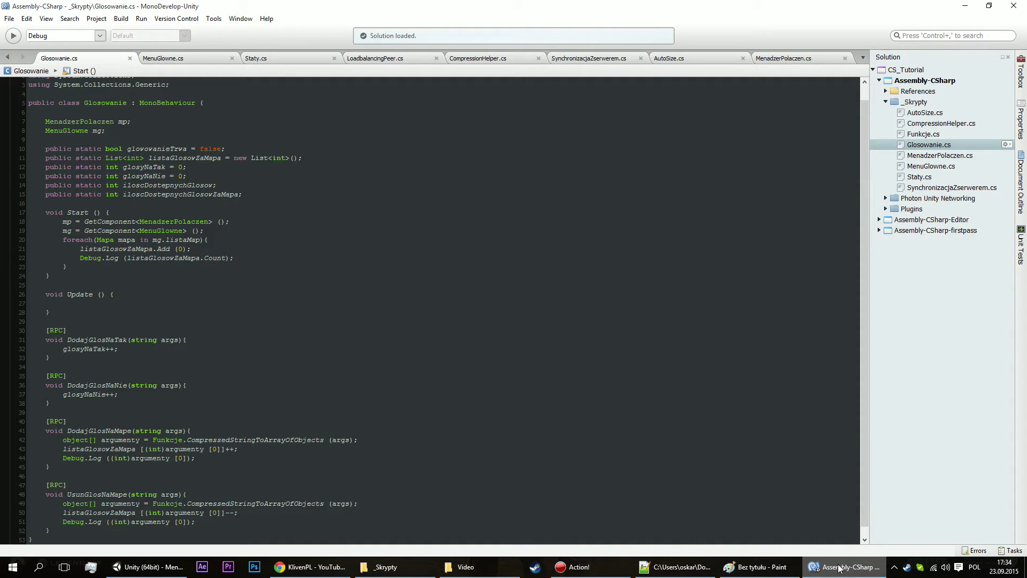
# Stop Unity's Play mode and return to the script editor.
pyautogui.click(838, 568)
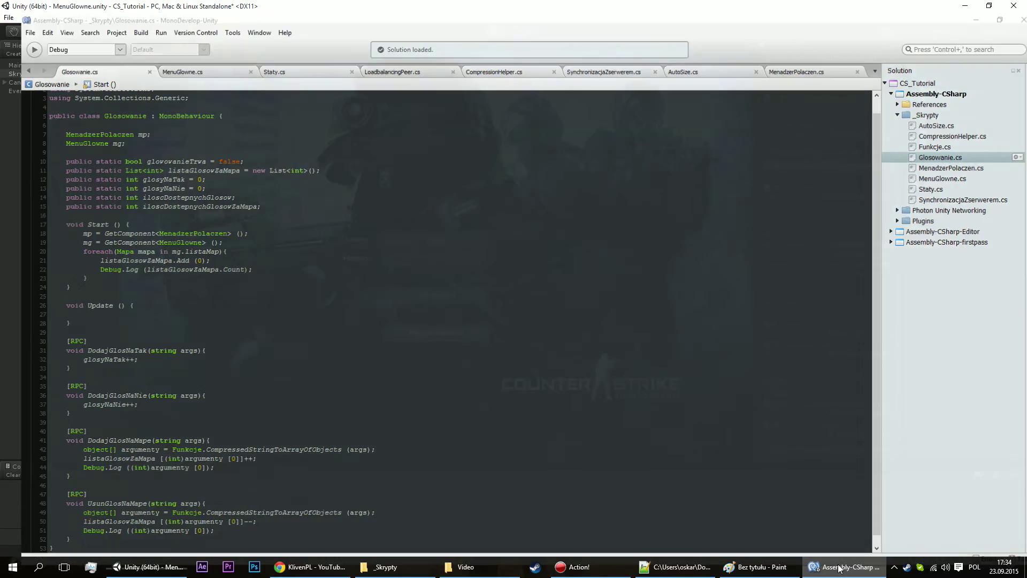
pyautogui.click(492, 29)
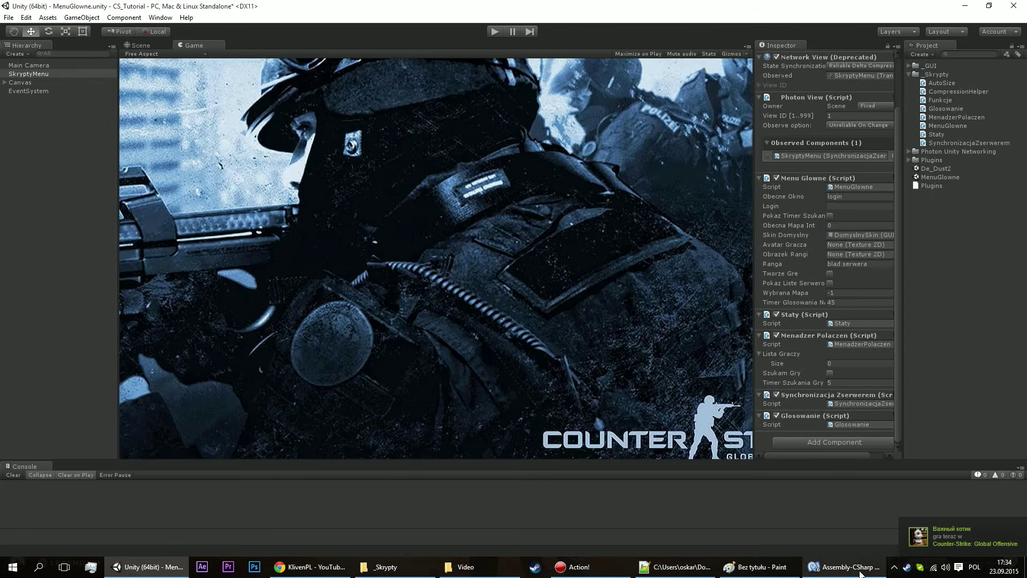
pyautogui.hotkey('alt', 'Tab')
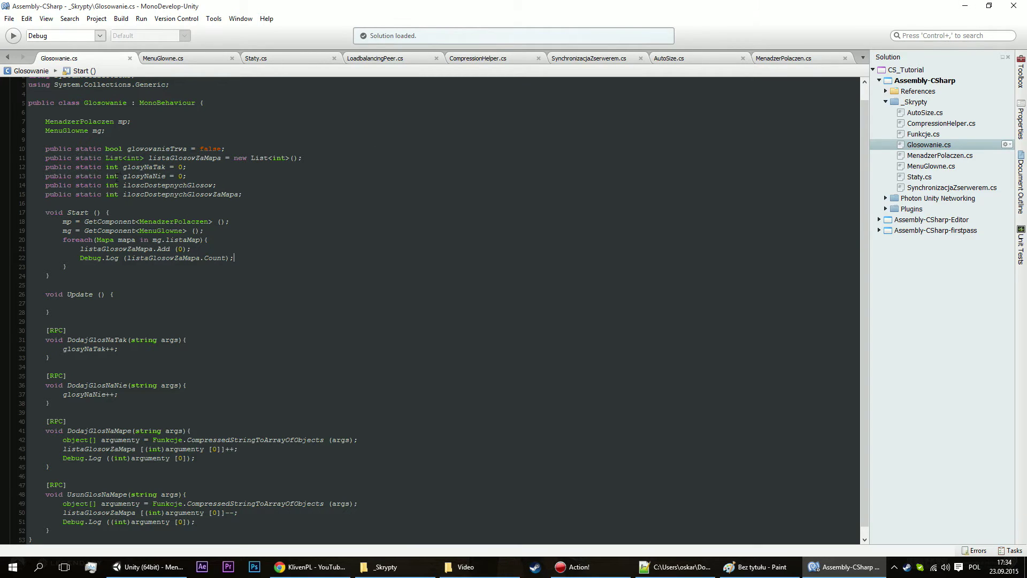
# Go to listaMap's declaration and inspect its Dust II and Inferno Add lines.
pyautogui.moveTo(62, 239); pyautogui.dragTo(208, 240)
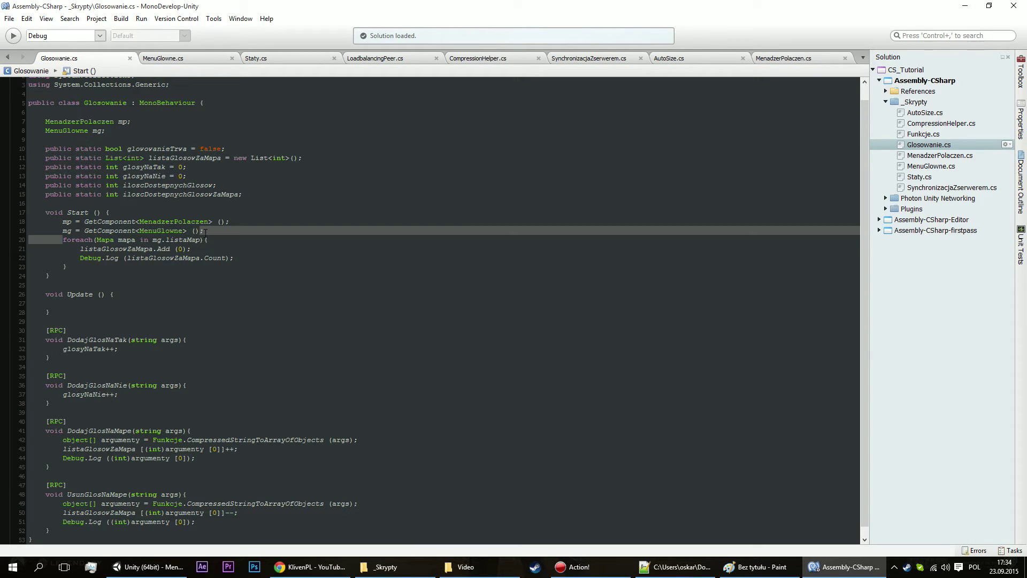
pyautogui.click(159, 240)
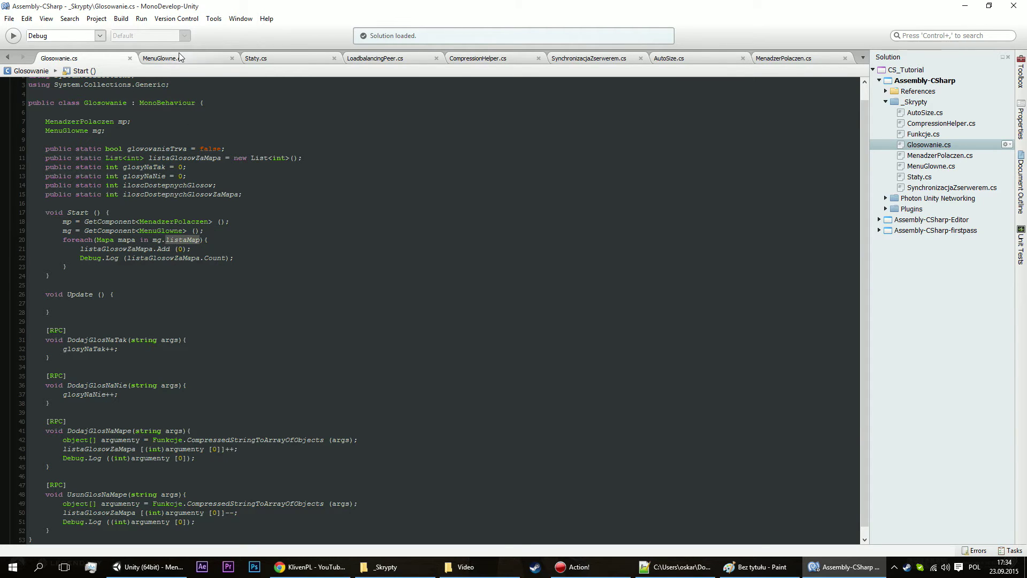
pyautogui.press('F12')
pyautogui.moveTo(864, 398); pyautogui.dragTo(856, 79)
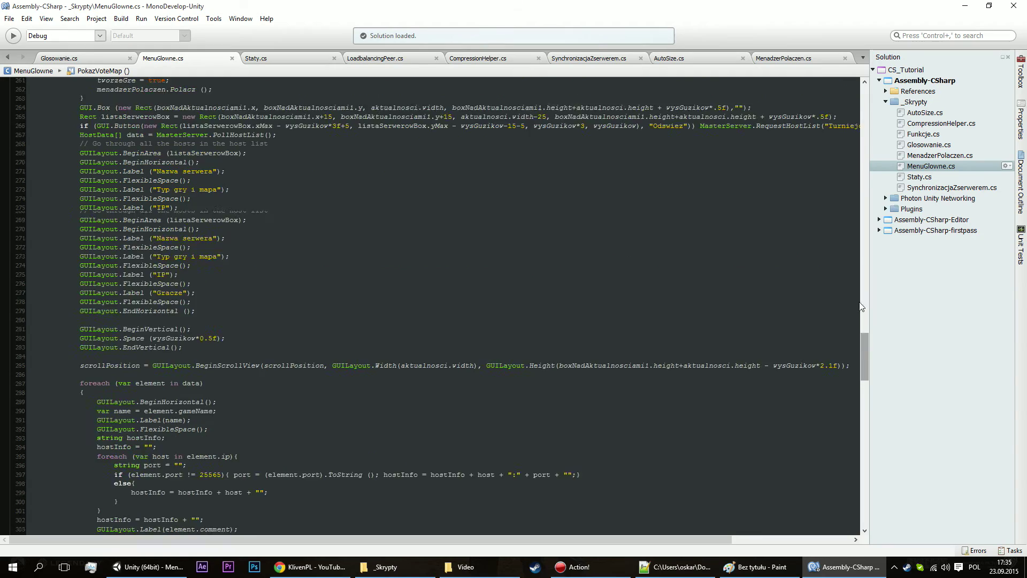
pyautogui.scroll(-5, 139, 393)
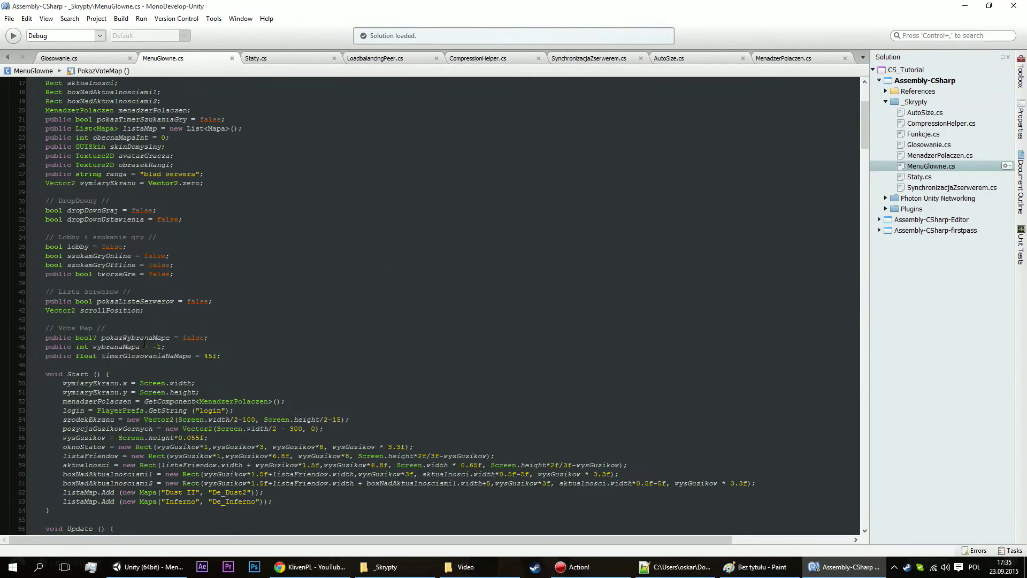
pyautogui.scroll(-3, 199, 245)
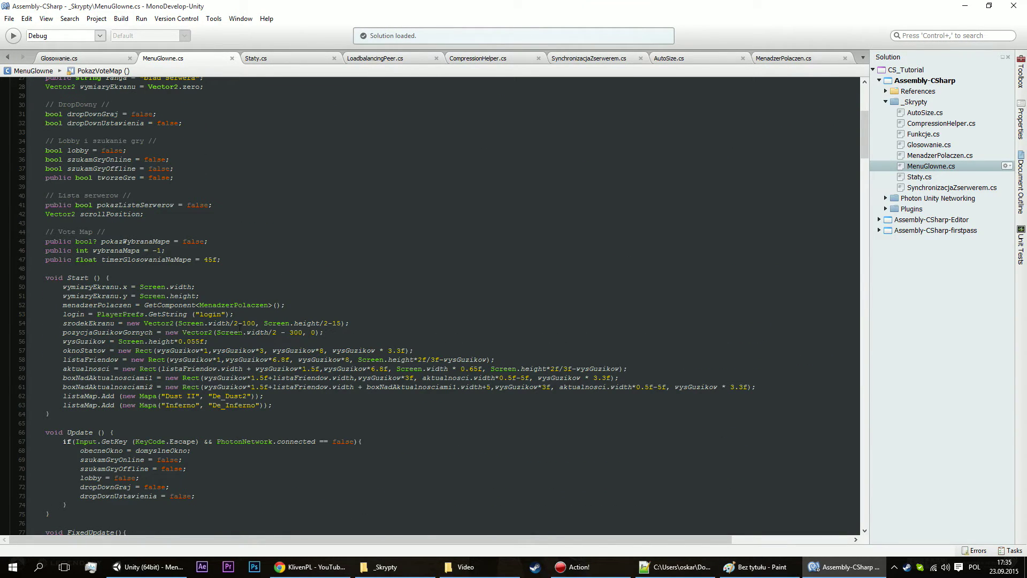
pyautogui.click(192, 396)
pyautogui.press('Down')
pyautogui.press('End')
pyautogui.hotkey('shift', 'Home')
pyautogui.hotkey('shift', 'Home')
pyautogui.hotkey('shift', 'Up')
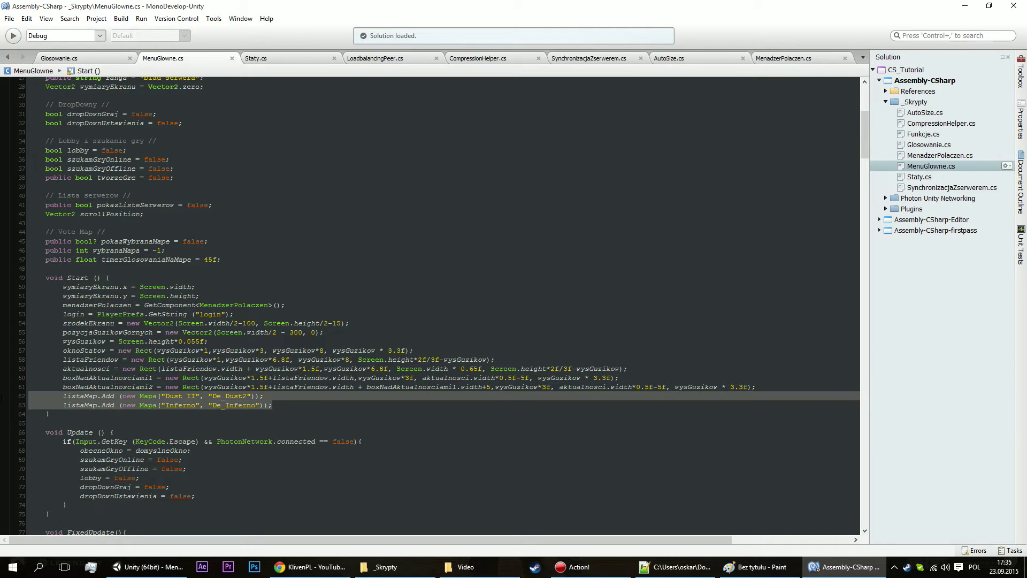
pyautogui.click(190, 396)
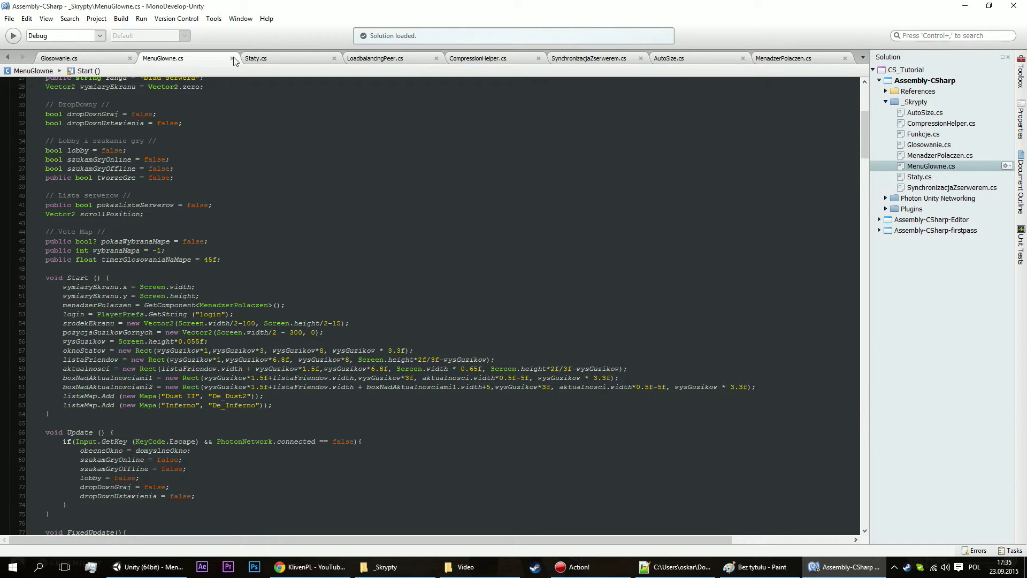
# Compare Glosowanie.cs's foreach with MenuGlowne.cs's map Add lines.
pyautogui.click(74, 60)
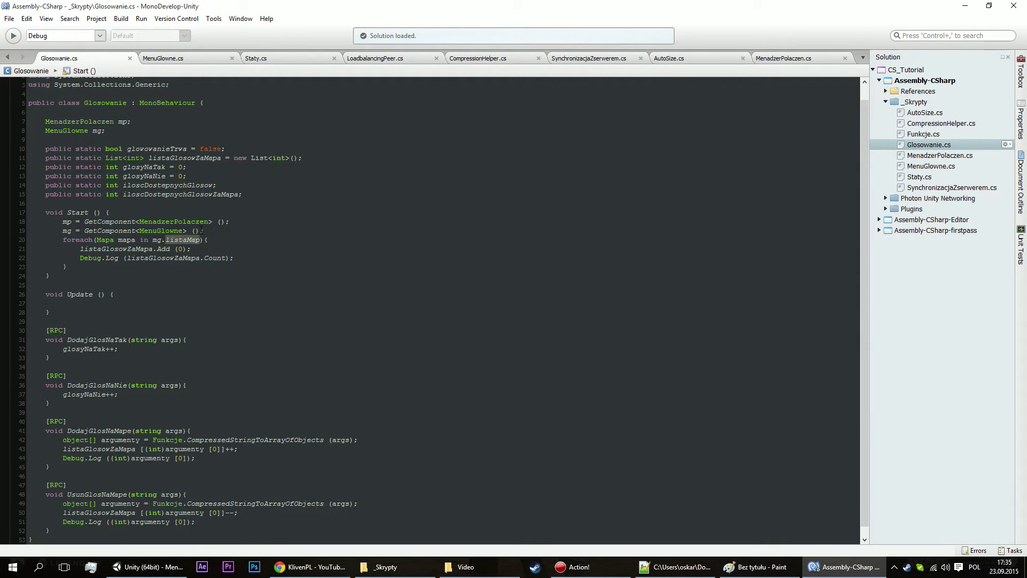
pyautogui.moveTo(246, 266); pyautogui.dragTo(10, 239)
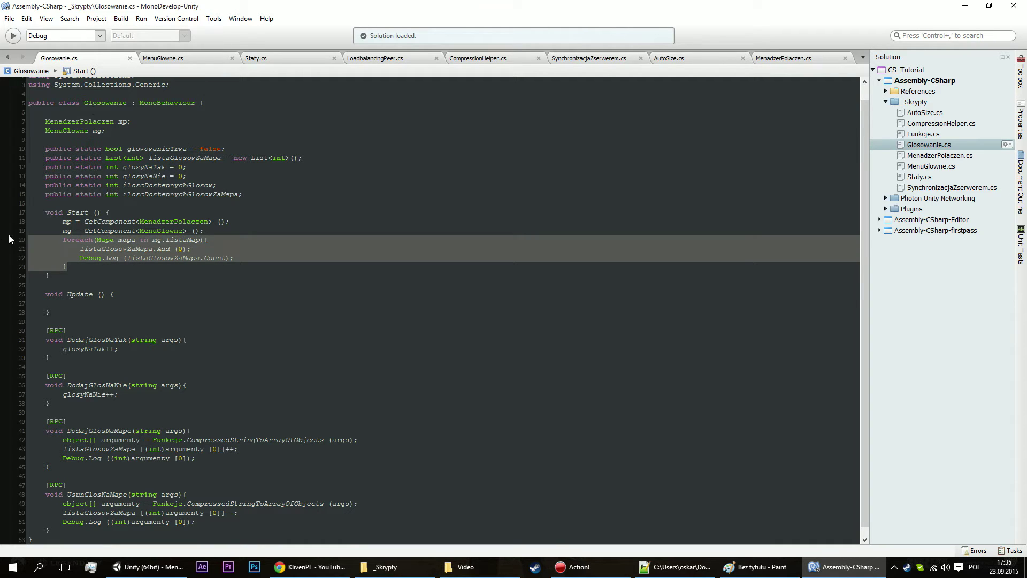
pyautogui.click(174, 60)
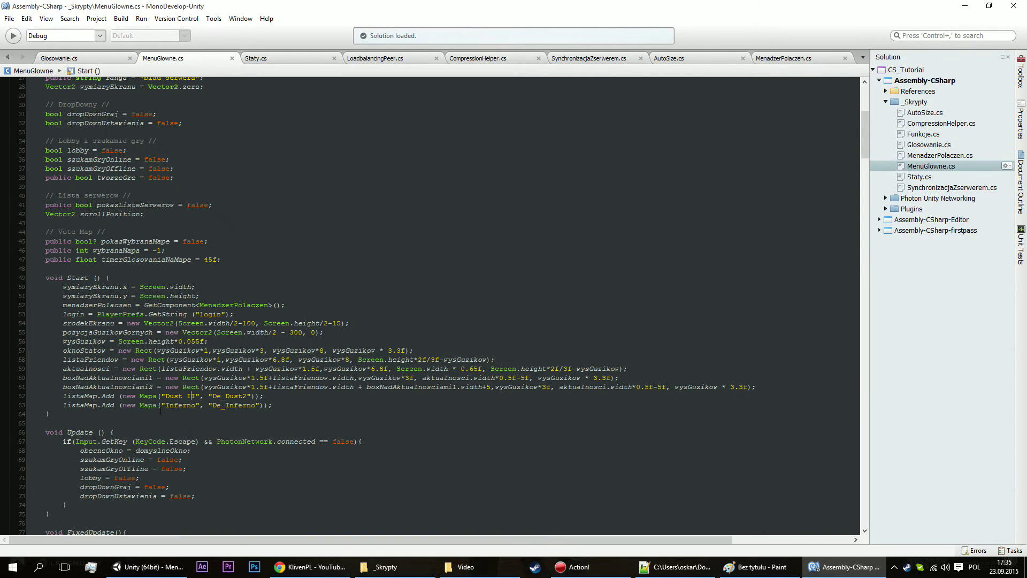
pyautogui.moveTo(283, 402); pyautogui.dragTo(29, 396)
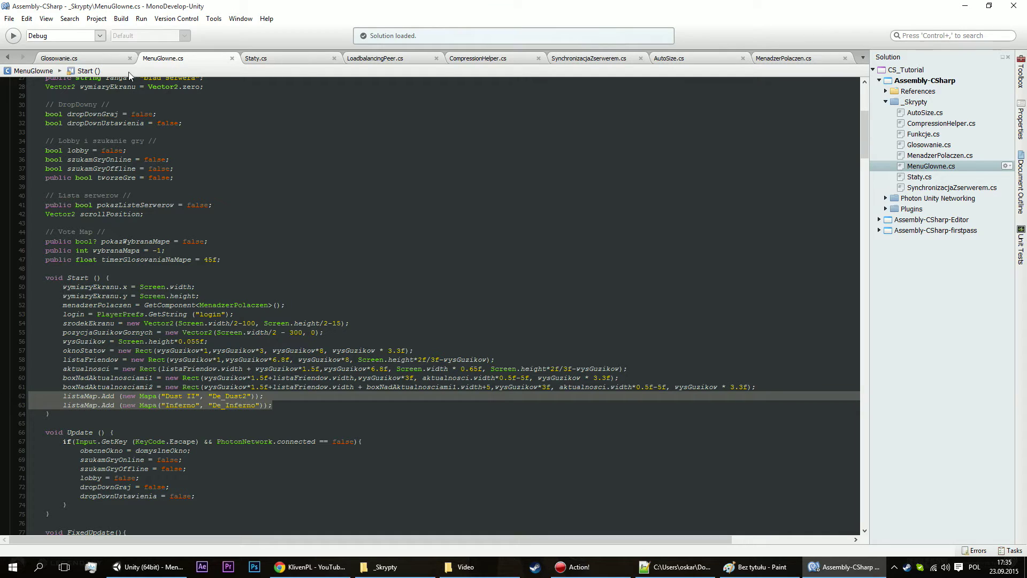
pyautogui.click(59, 58)
pyautogui.click(50, 275)
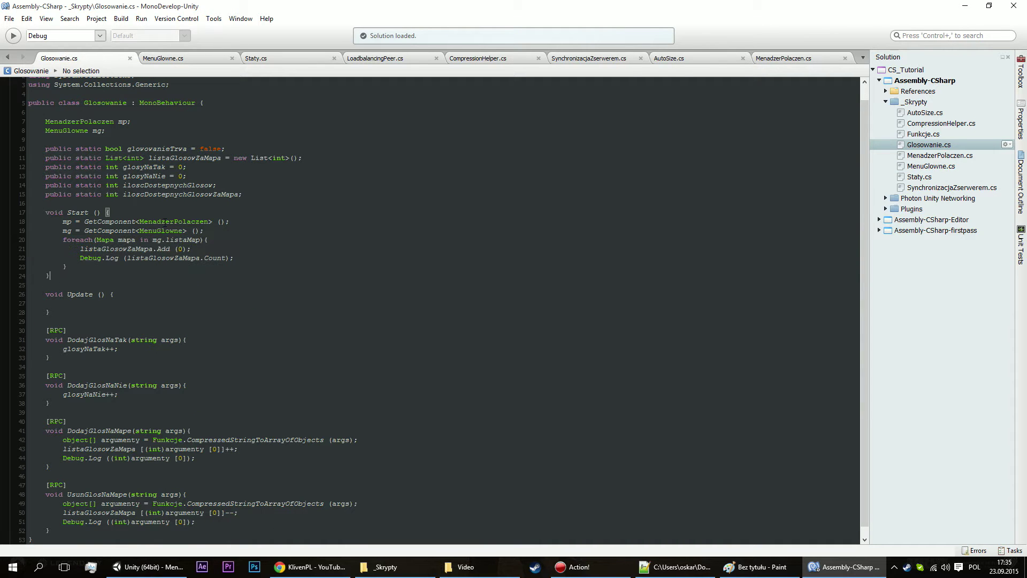
# Open Unity's Script Execution Order settings from the Edit menu.
pyautogui.click(964, 6)
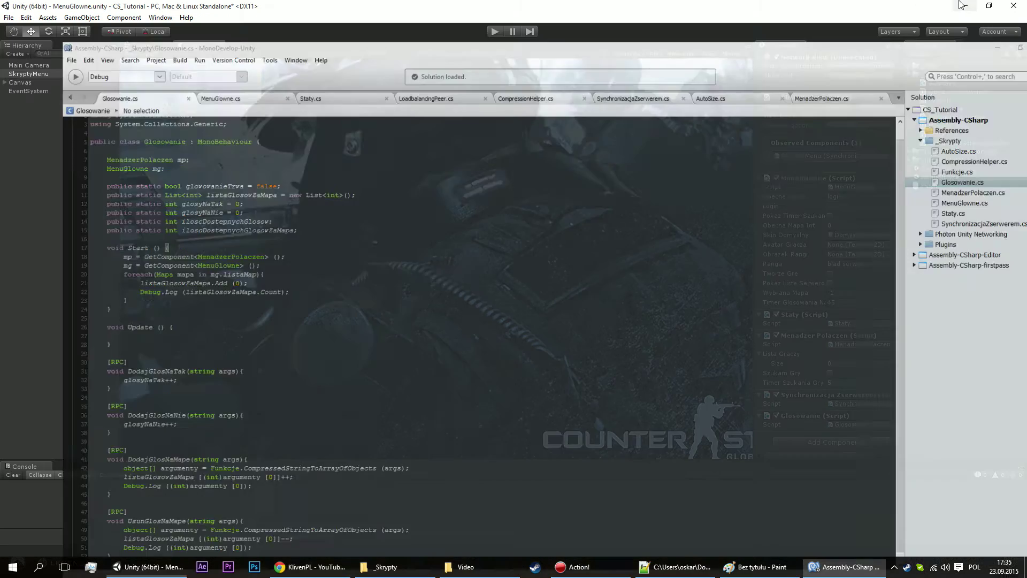
pyautogui.click(8, 18)
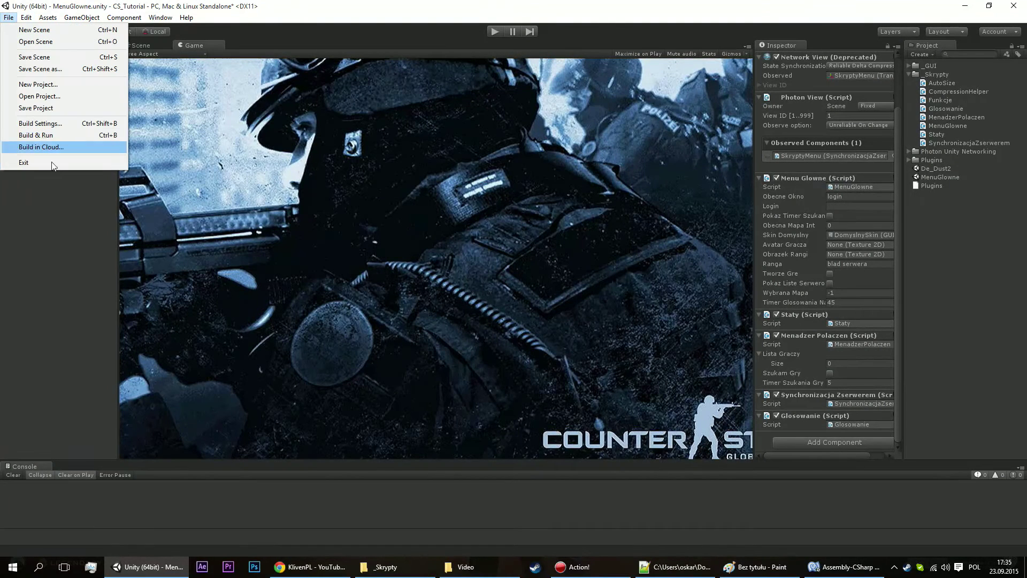
pyautogui.click(26, 18)
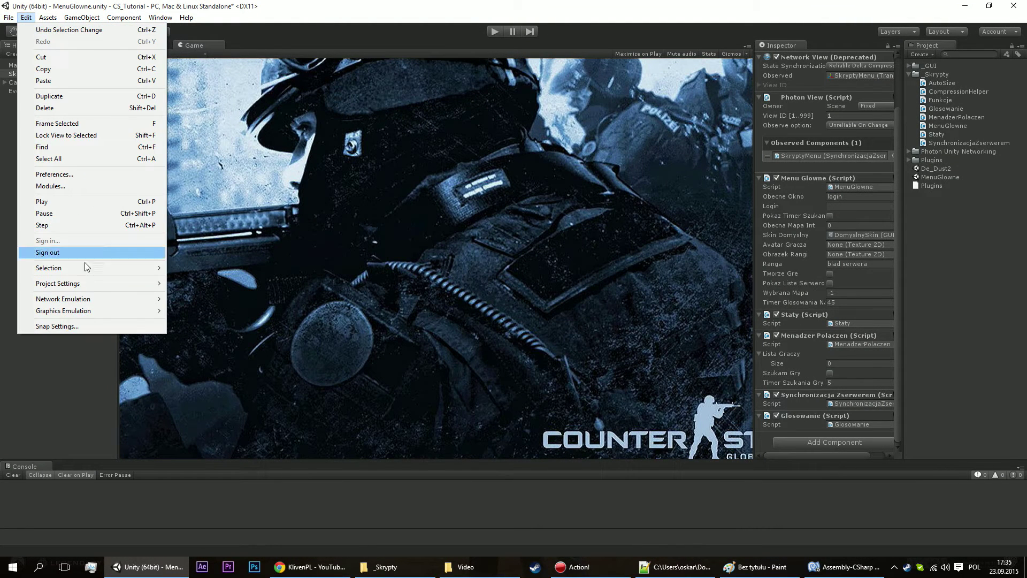
pyautogui.moveTo(105, 286)
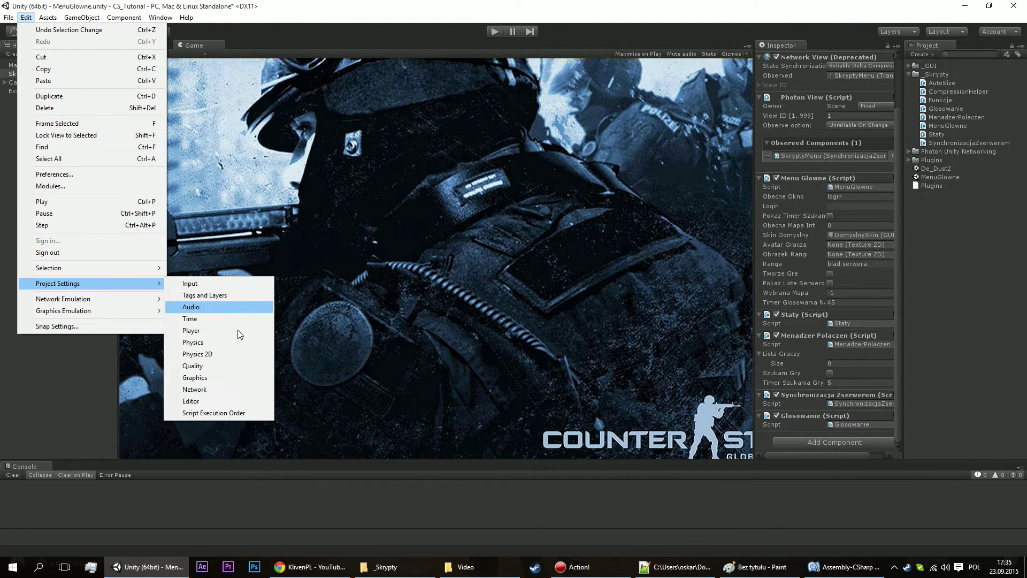
pyautogui.click(241, 415)
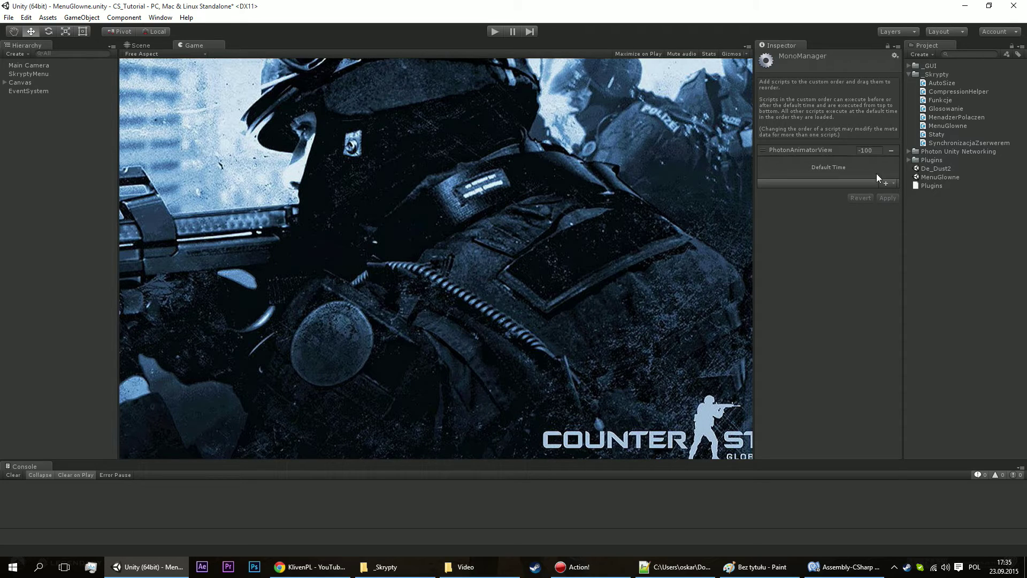
# Add MenuGlowne at -50 above Default Time and apply the execution order.
pyautogui.click(885, 184)
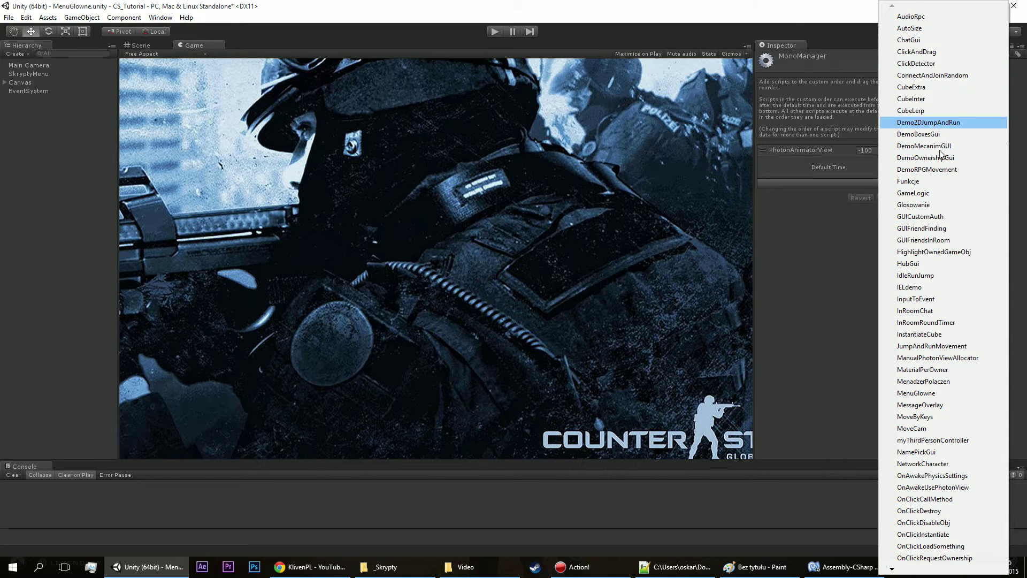
pyautogui.click(808, 267)
pyautogui.click(888, 185)
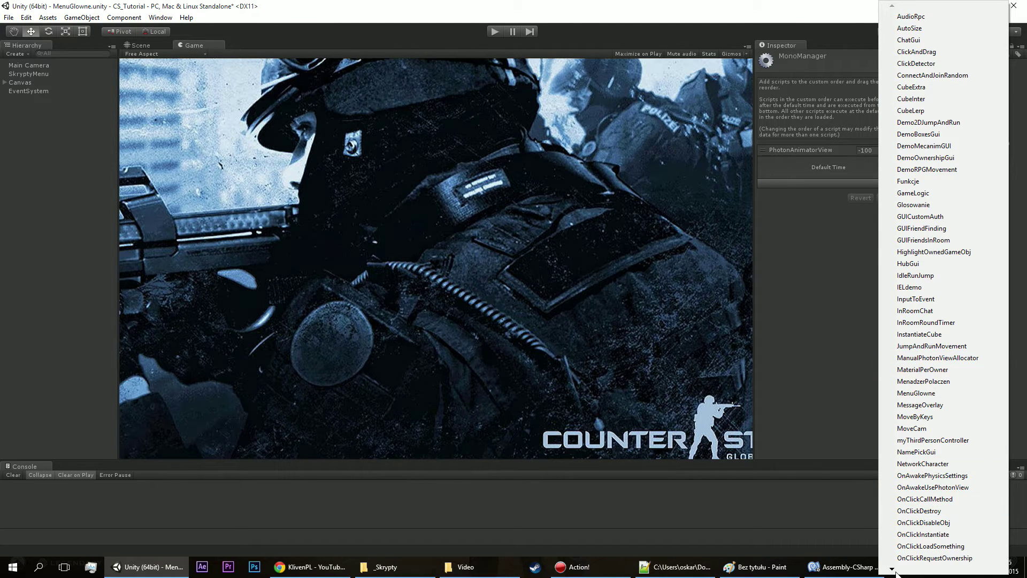
pyautogui.moveTo(896, 570)
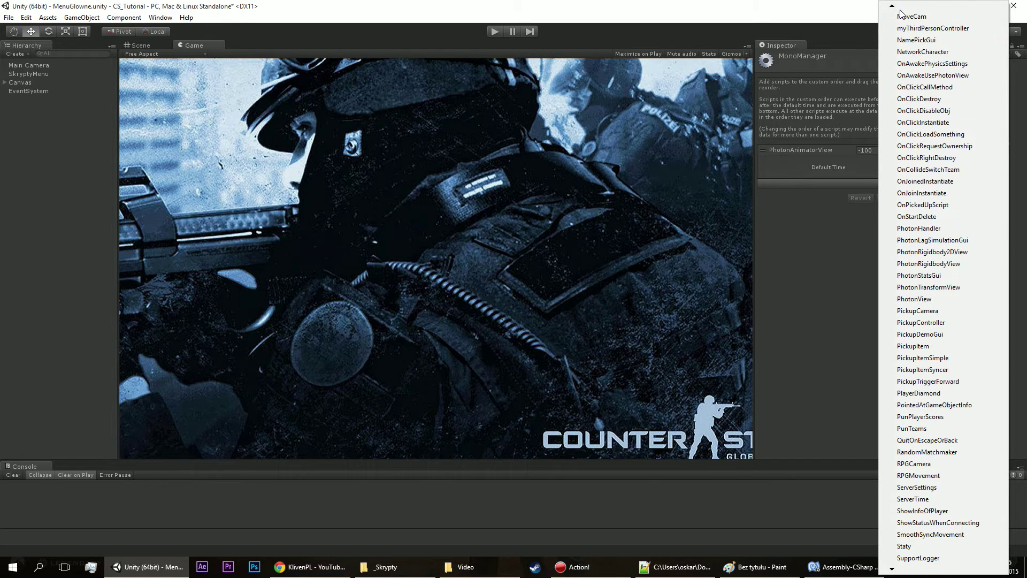
pyautogui.click(943, 101)
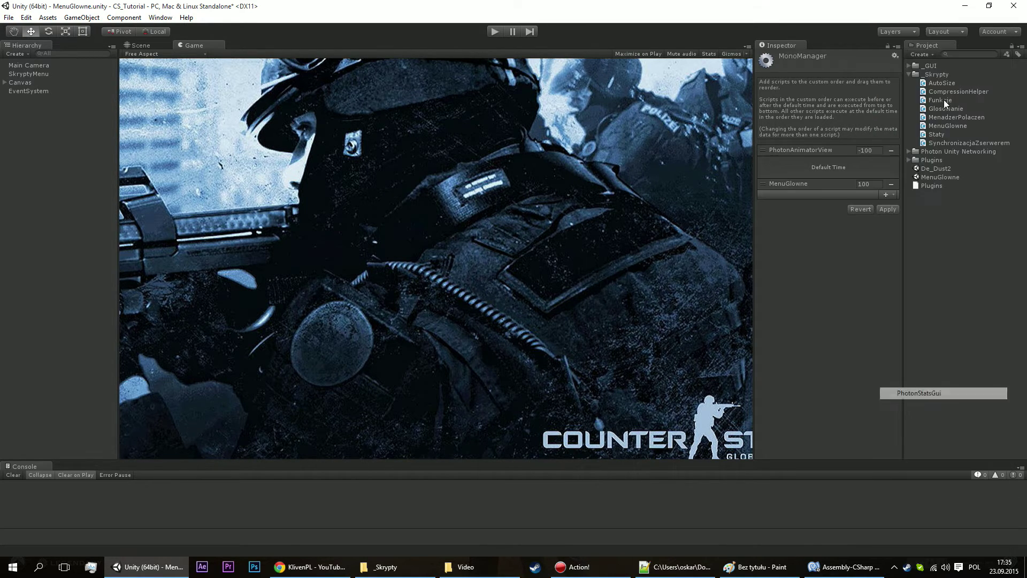
pyautogui.moveTo(774, 183); pyautogui.dragTo(774, 159)
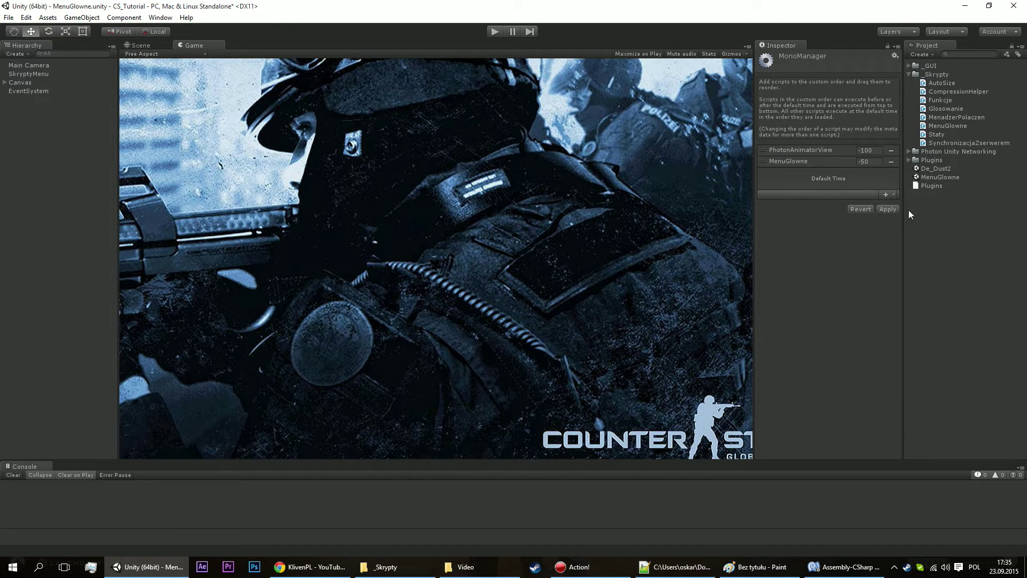
pyautogui.click(886, 209)
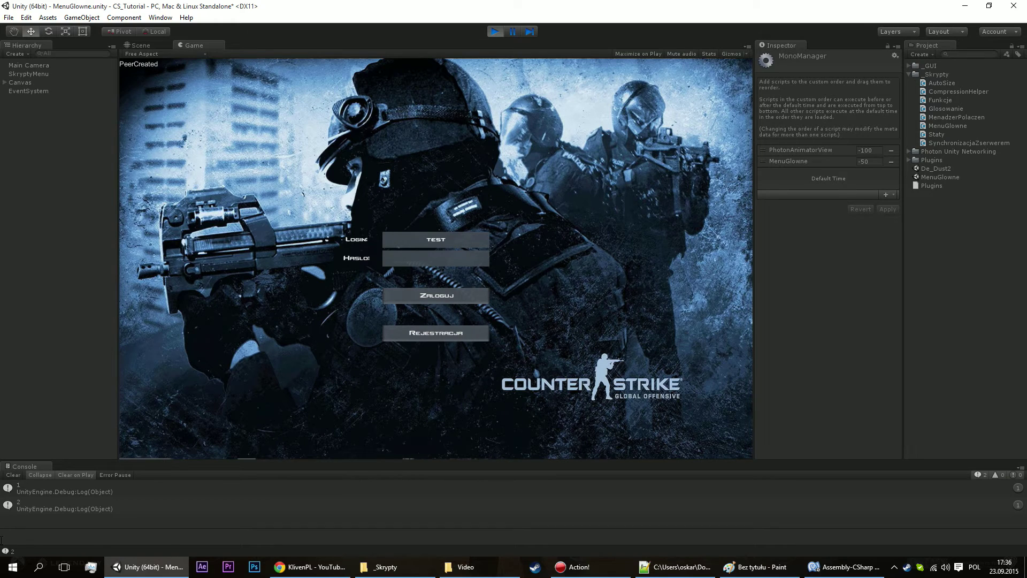
# Read the details of the logged vote-count messages in the console.
pyautogui.click(53, 497)
pyautogui.click(61, 486)
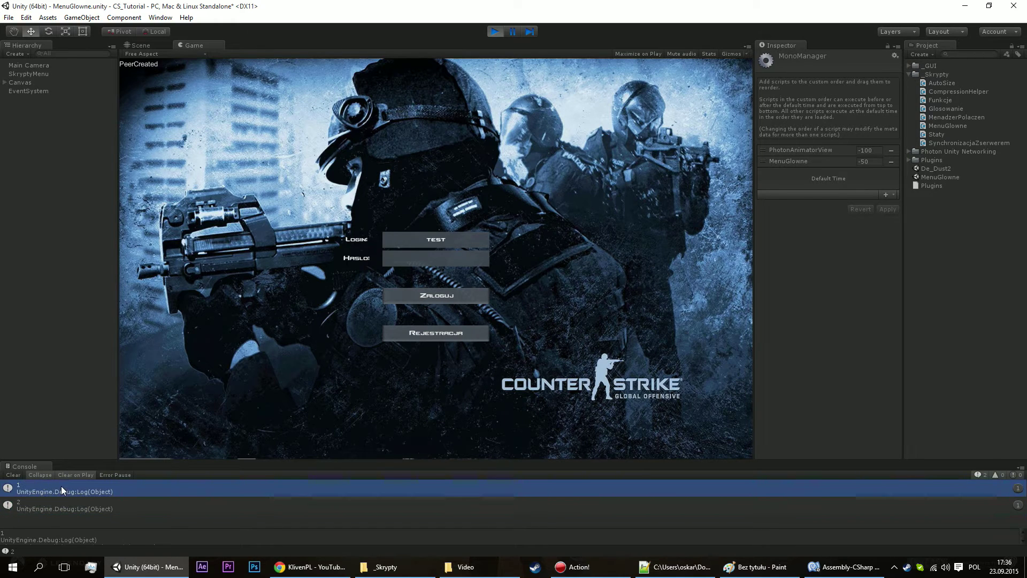
pyautogui.click(59, 498)
pyautogui.click(54, 510)
pyautogui.click(70, 492)
# Set SkryptyMenu's Obecne Okno to voteMap, check the 0-vote map buttons, and stop play.
pyautogui.click(38, 74)
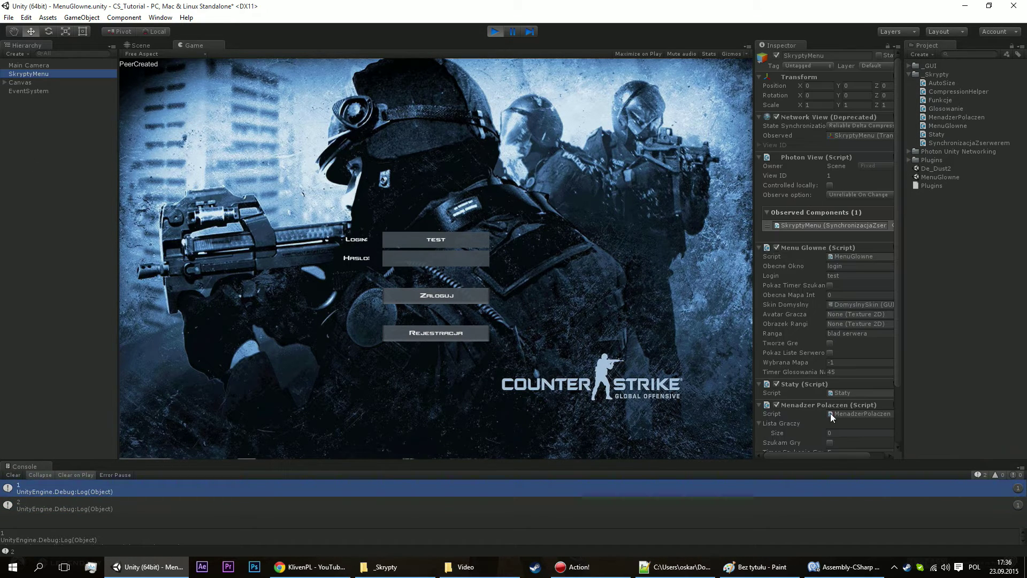
pyautogui.click(859, 265)
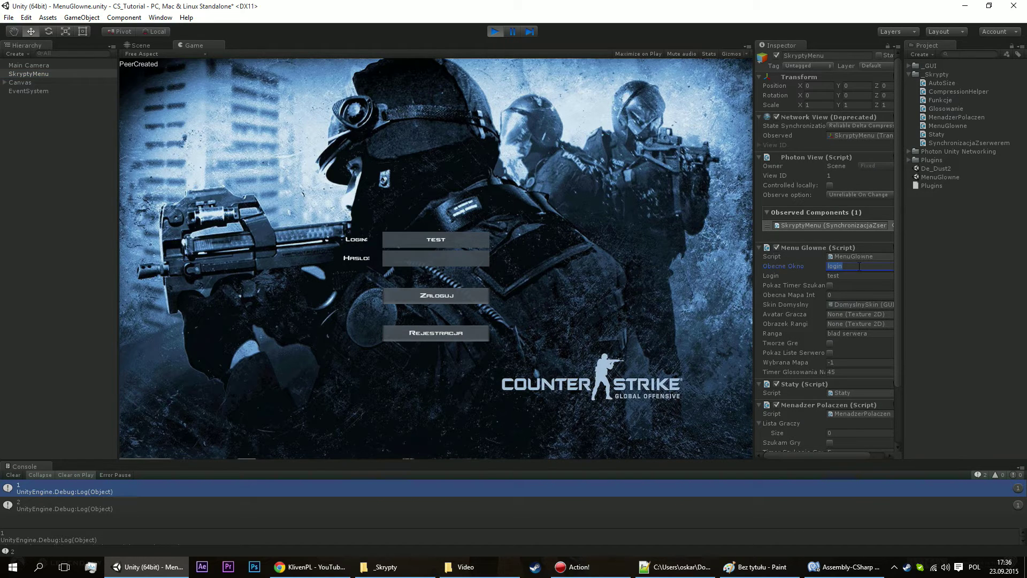
pyautogui.write('voteMap')
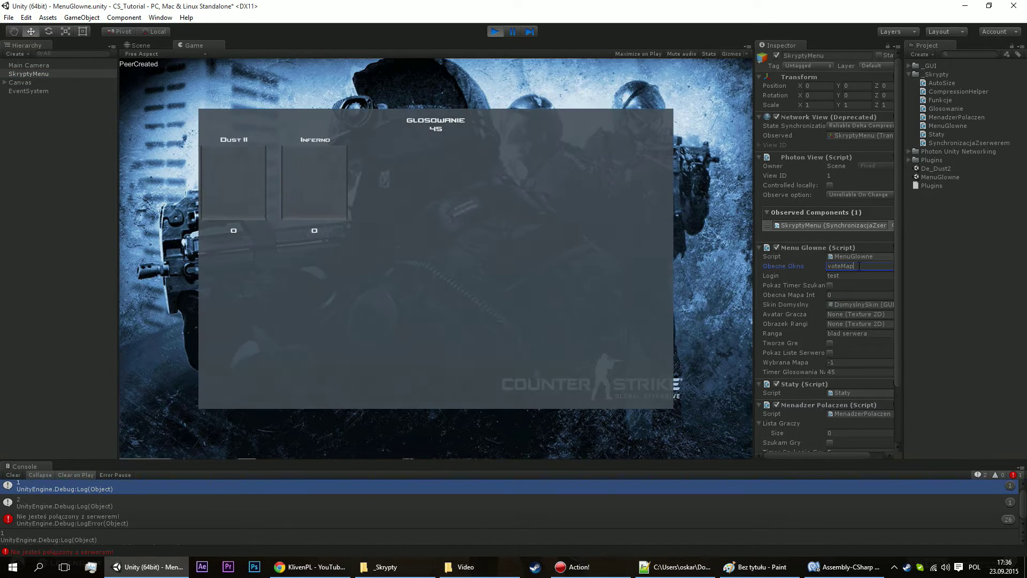
pyautogui.press('Return')
pyautogui.moveTo(227, 461); pyautogui.dragTo(227, 462)
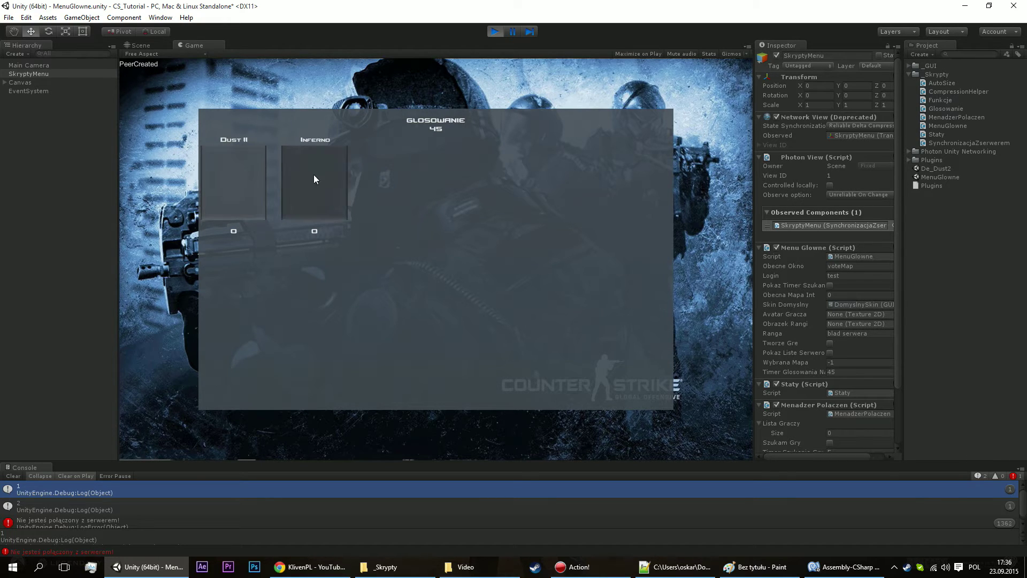
pyautogui.click(495, 31)
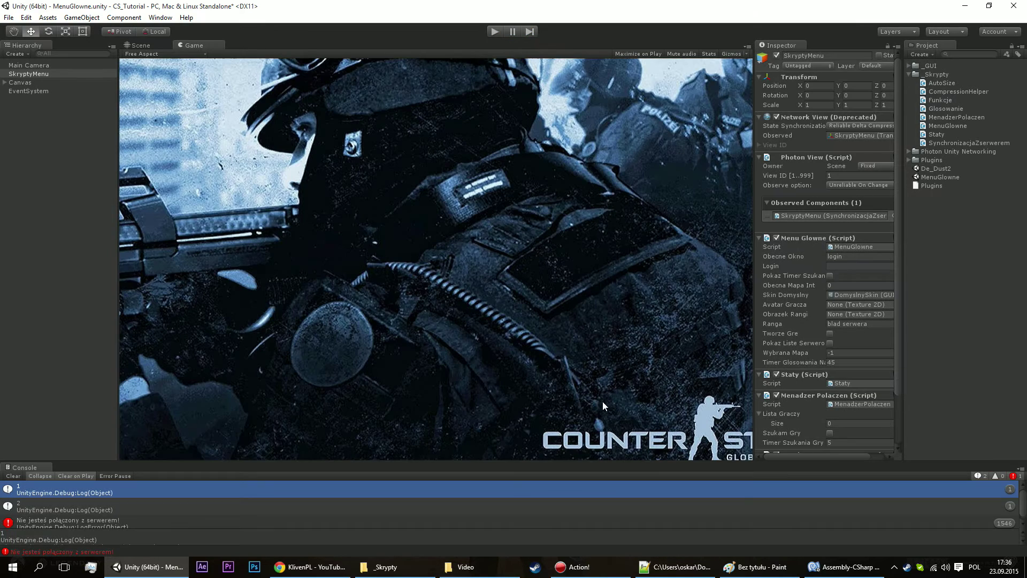
pyautogui.click(844, 566)
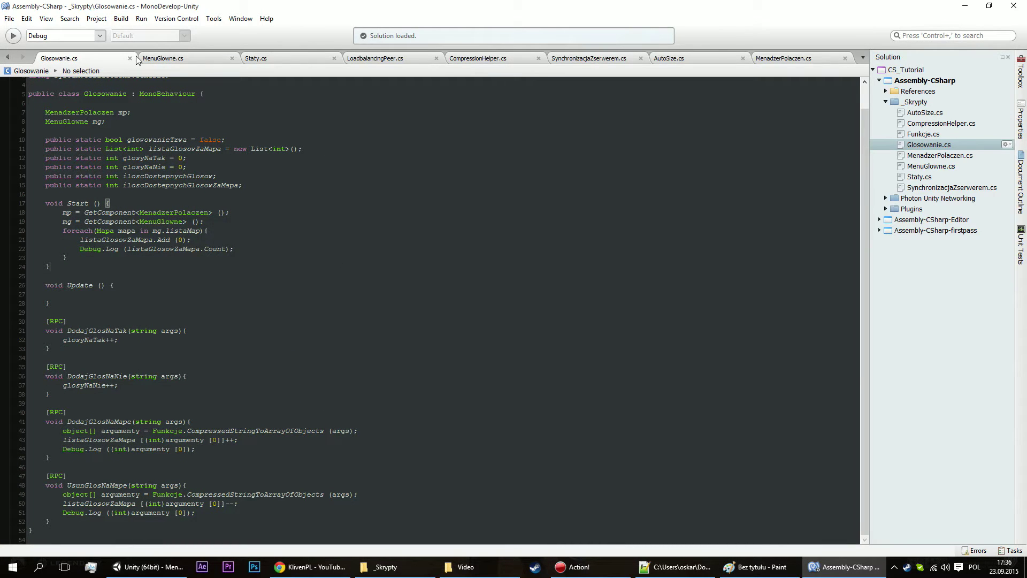
# Review the yes/no vote RPC methods in Glosowanie.cs and MenadzerPolaczen.cs.
pyautogui.click(170, 59)
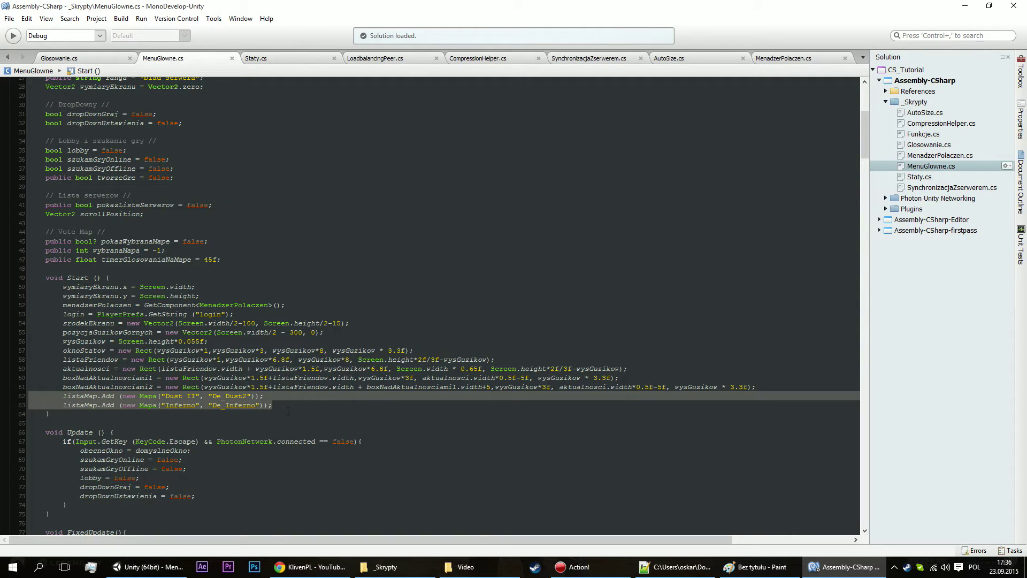
pyautogui.hotkey('ctrl', 'Tab')
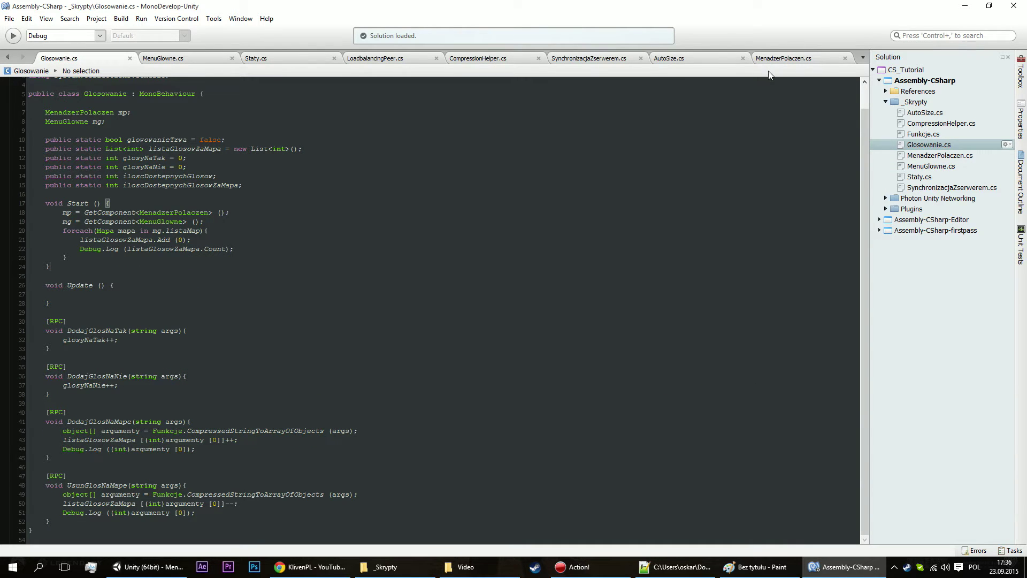
pyautogui.click(783, 58)
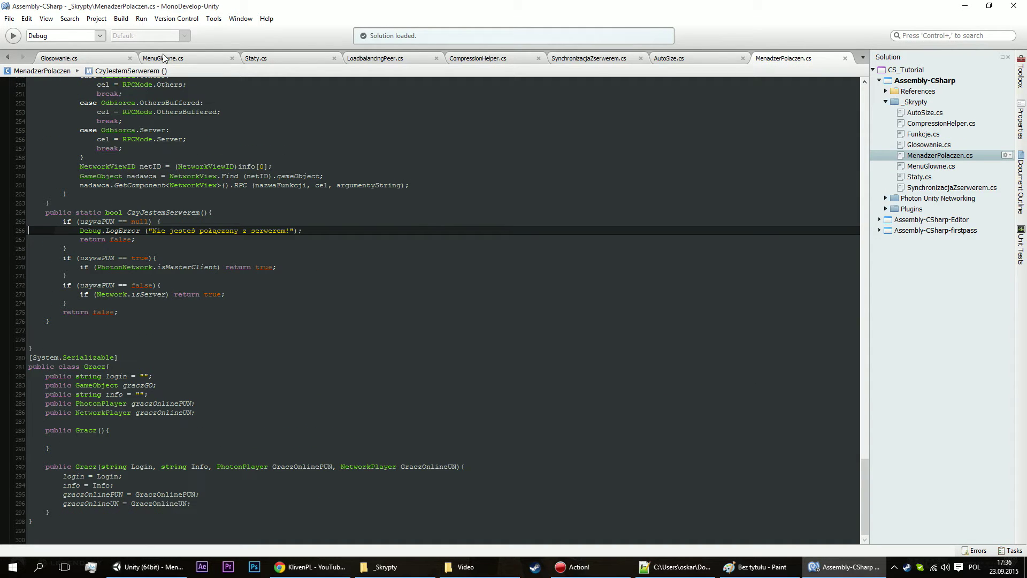
pyautogui.click(64, 58)
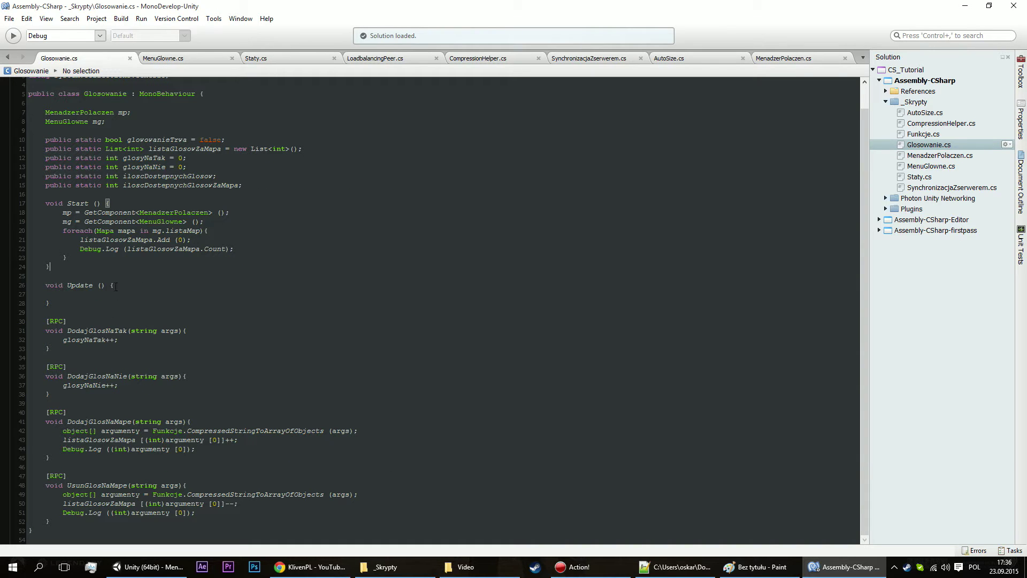
pyautogui.moveTo(51, 328)
pyautogui.mouseDown()
pyautogui.moveTo(407, 387)
pyautogui.moveTo(406, 396)
pyautogui.mouseUp()
pyautogui.click(406, 396)
pyautogui.moveTo(50, 394); pyautogui.dragTo(1, 322)
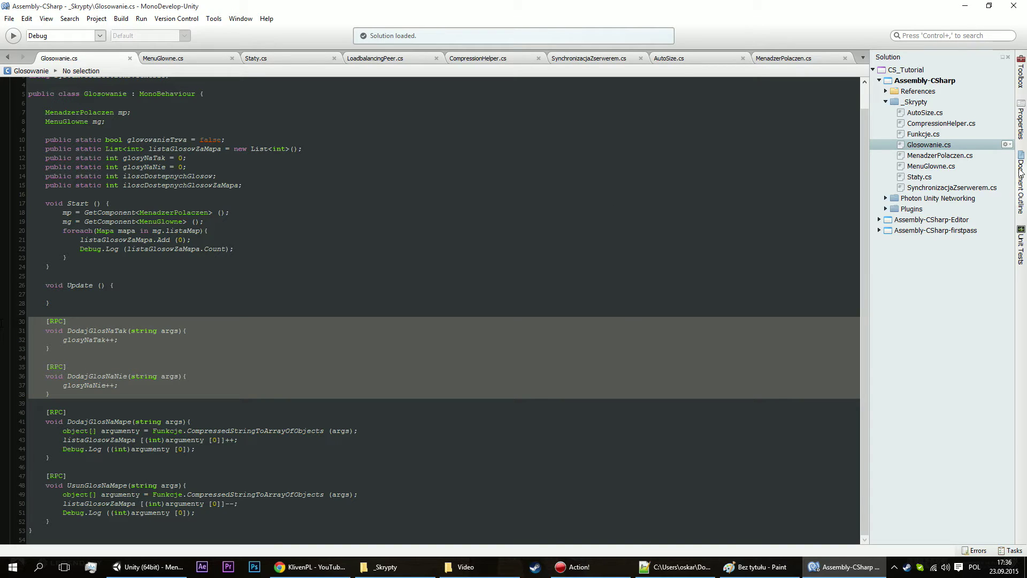
pyautogui.click(793, 60)
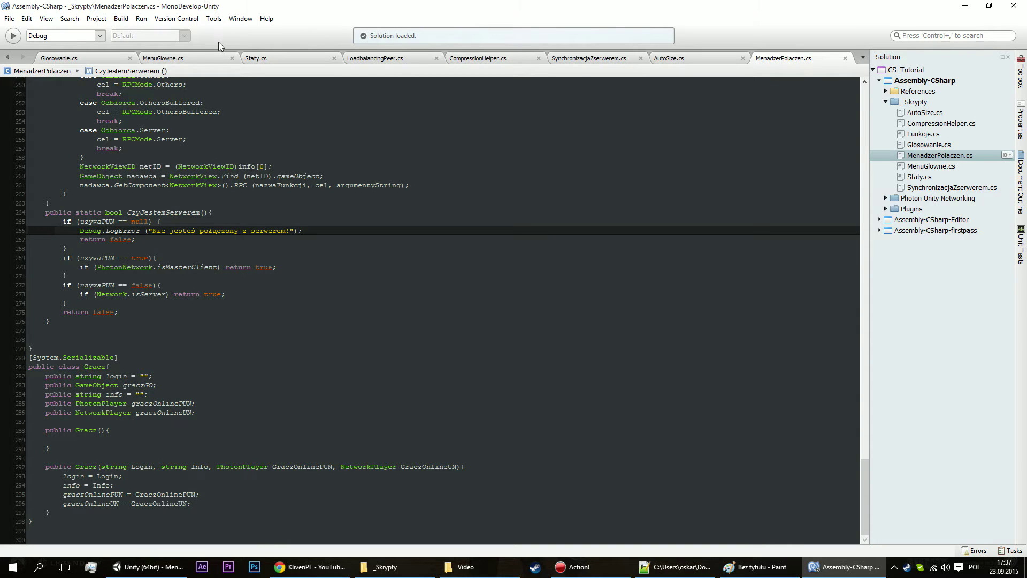
# Find PokazVoteMap's map-button loop and its i < 7 row condition in MenuGlowne.cs.
pyautogui.click(182, 60)
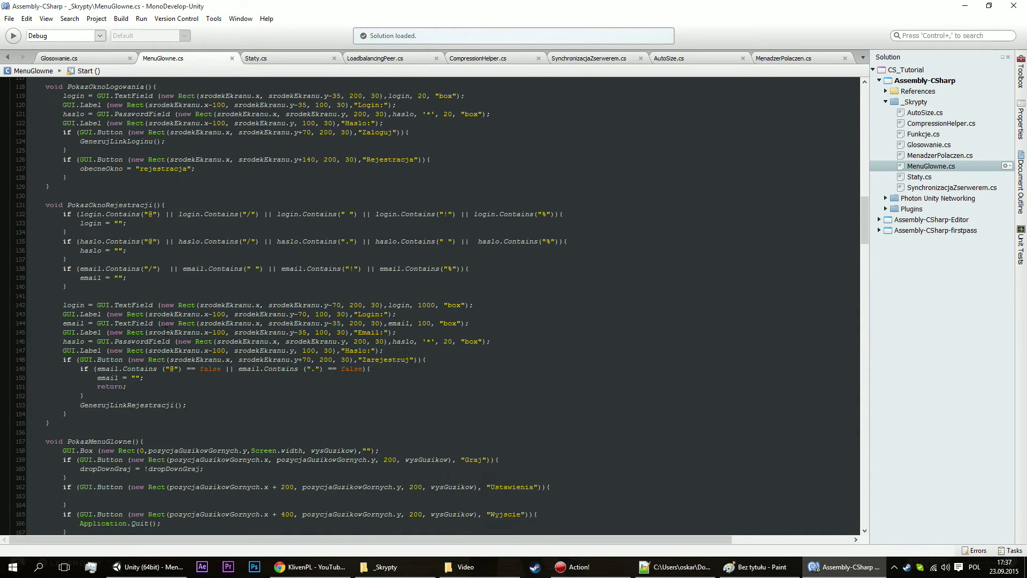
pyautogui.scroll(-15, 169, 347)
pyautogui.scroll(-15, 169, 348)
pyautogui.scroll(-15, 169, 347)
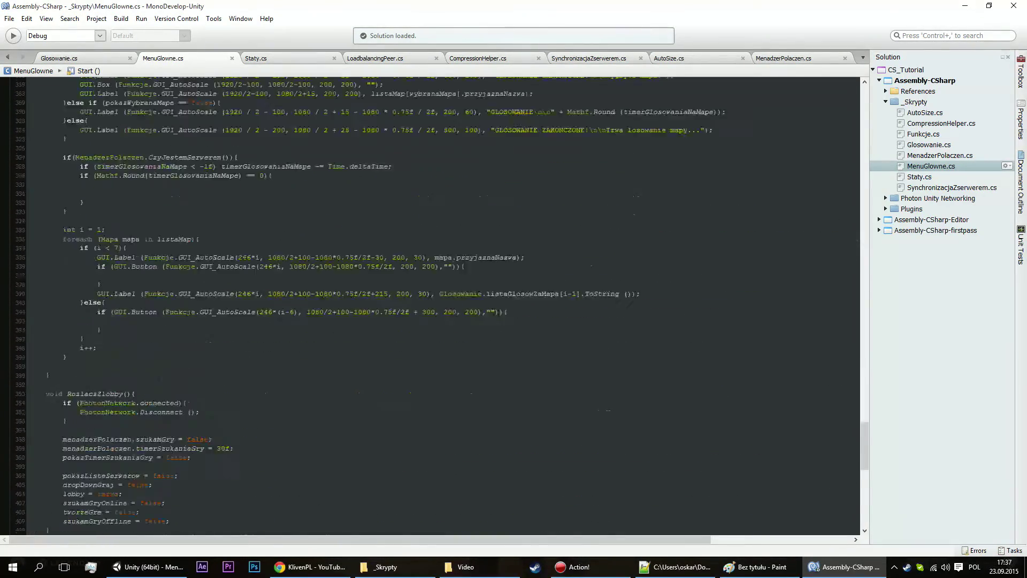
pyautogui.scroll(-15, 169, 348)
pyautogui.scroll(20, 169, 348)
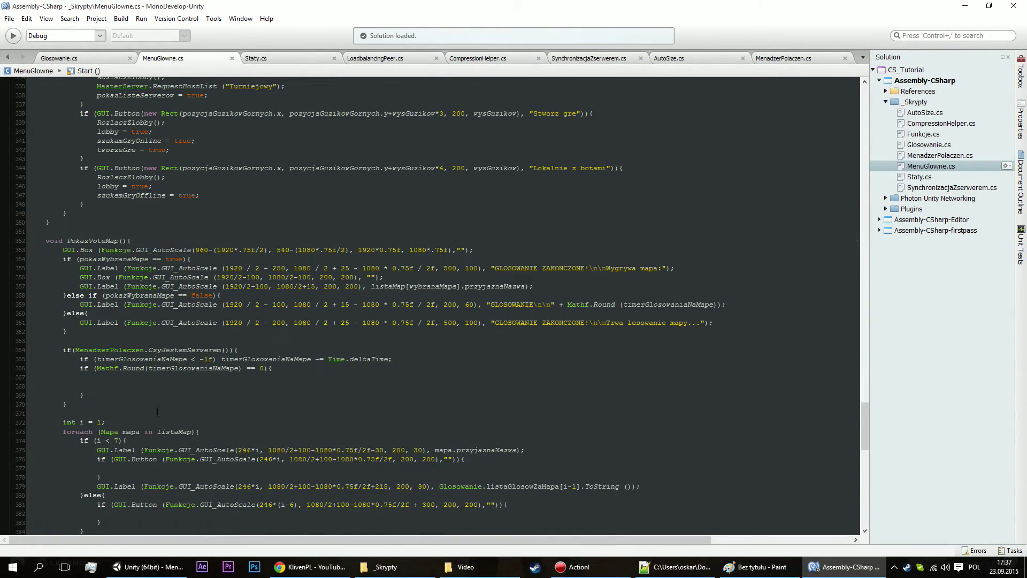
pyautogui.scroll(-2, 203, 422)
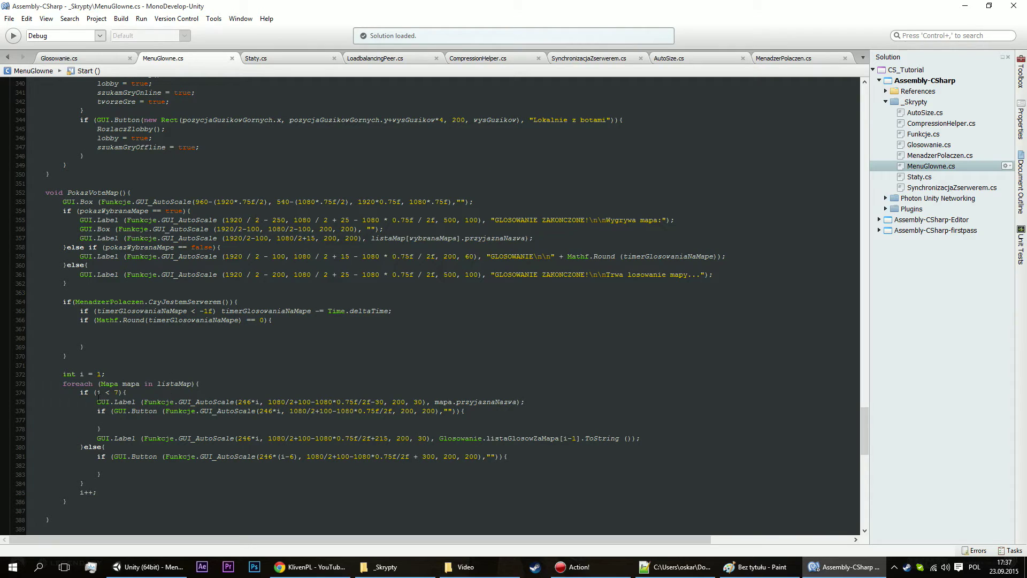
pyautogui.moveTo(97, 393); pyautogui.dragTo(118, 392)
pyautogui.click(114, 392)
pyautogui.click(114, 392)
pyautogui.moveTo(216, 411); pyautogui.dragTo(511, 413)
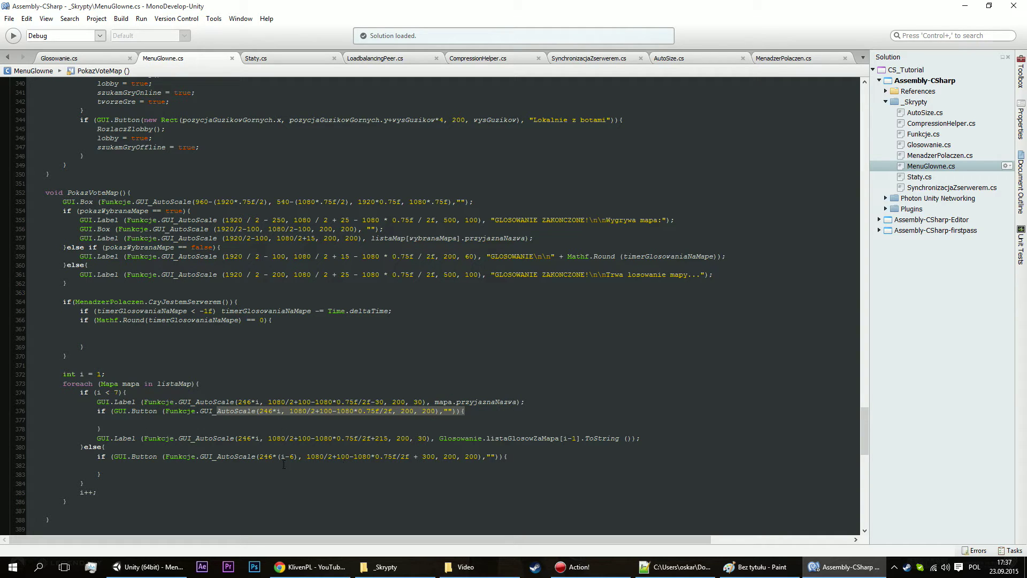
pyautogui.moveTo(272, 456); pyautogui.dragTo(413, 458)
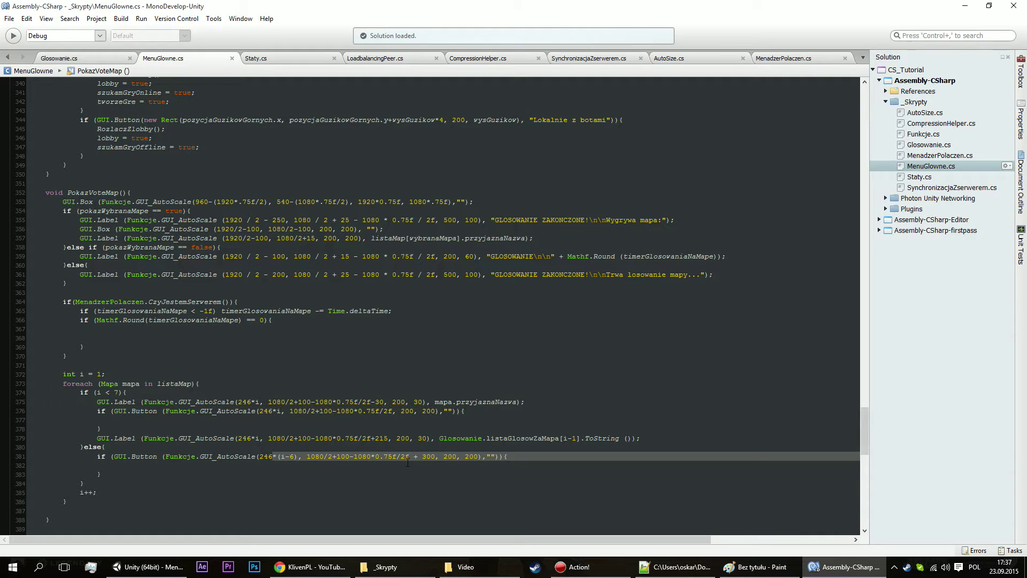
pyautogui.click(421, 458)
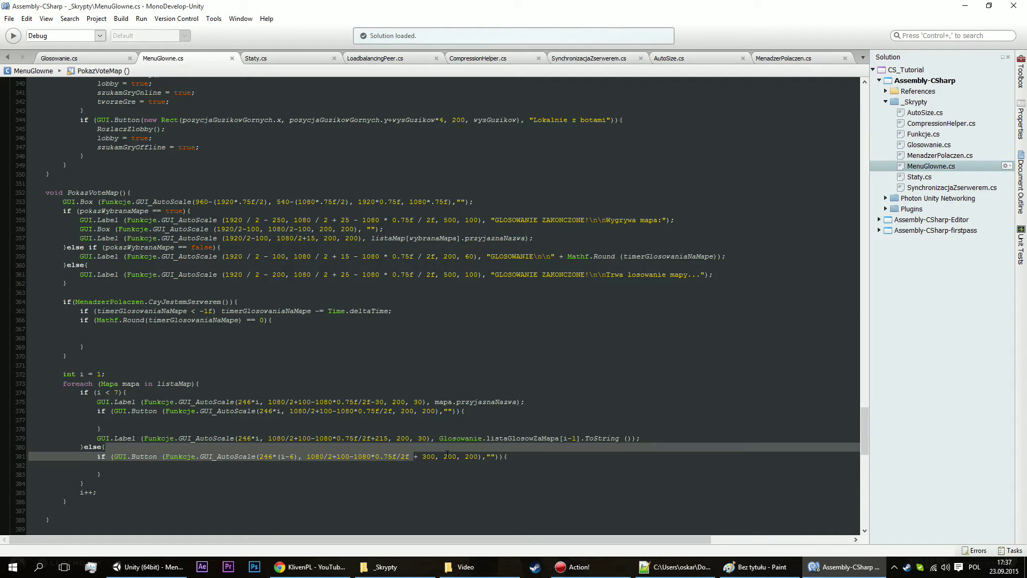
pyautogui.moveTo(413, 457); pyautogui.dragTo(454, 460)
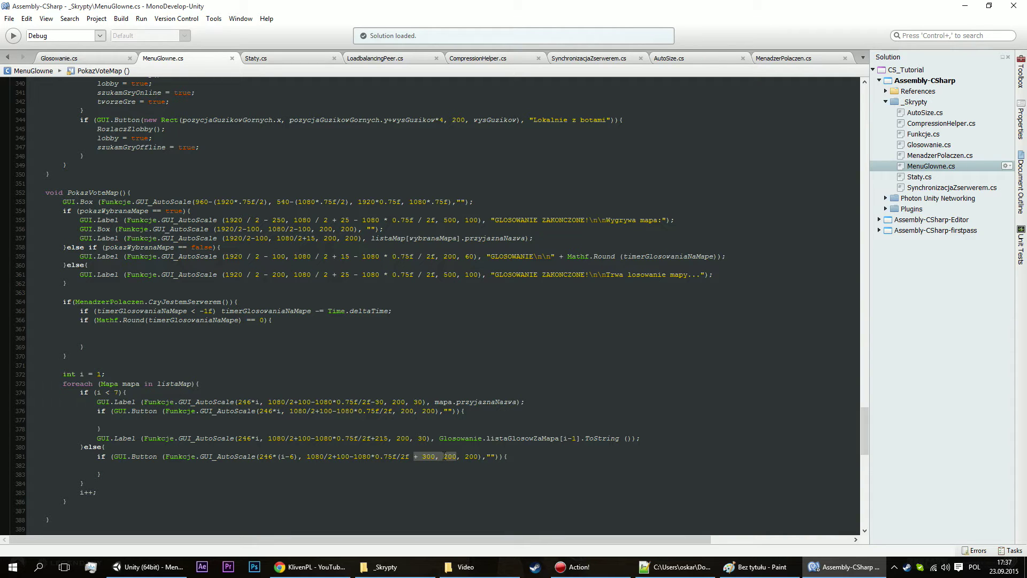
pyautogui.click(444, 456)
pyautogui.moveTo(652, 439); pyautogui.dragTo(97, 434)
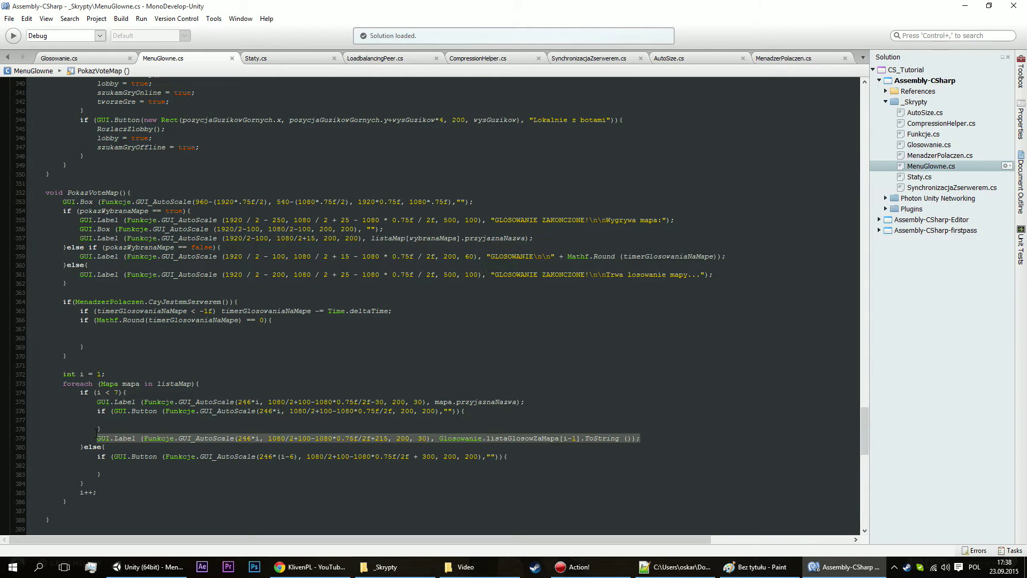
# Paste a vote-counter label line for the second row, using column index (i-6).
pyautogui.click(117, 477)
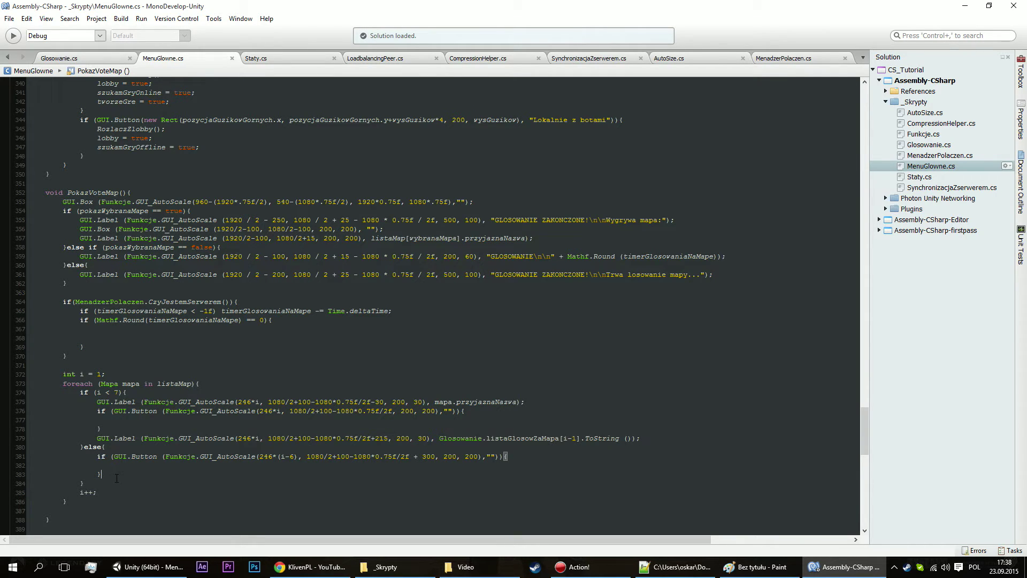
pyautogui.press('Return')
pyautogui.hotkey('ctrl', 'v')
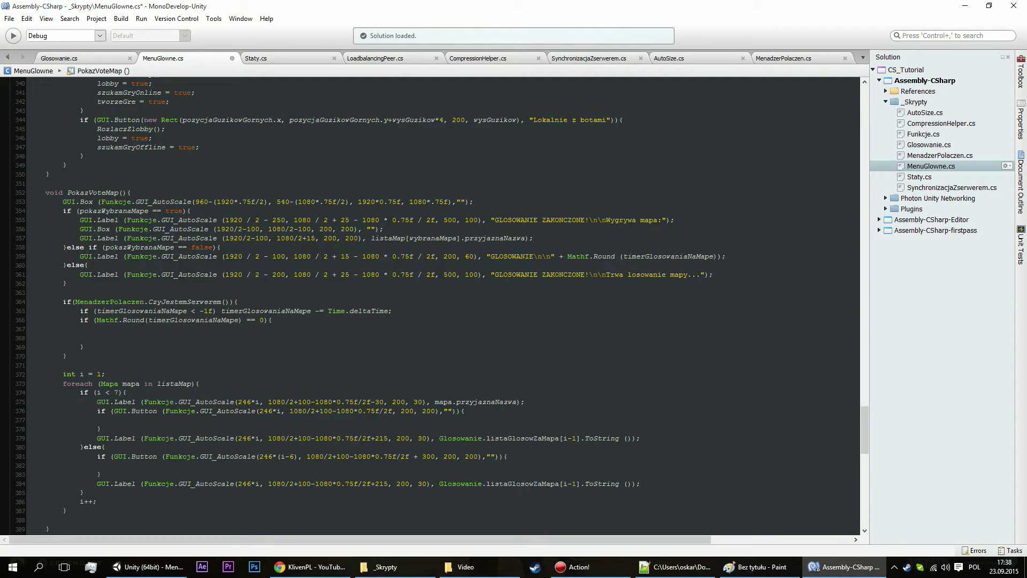
pyautogui.click(261, 485)
pyautogui.write('(')
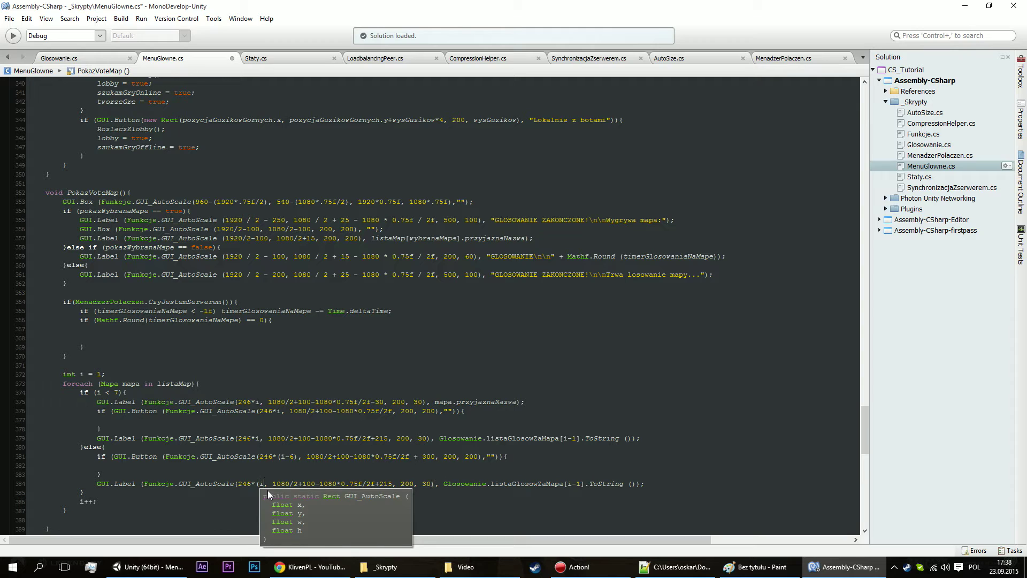
pyautogui.press('Right')
pyautogui.write('-6')
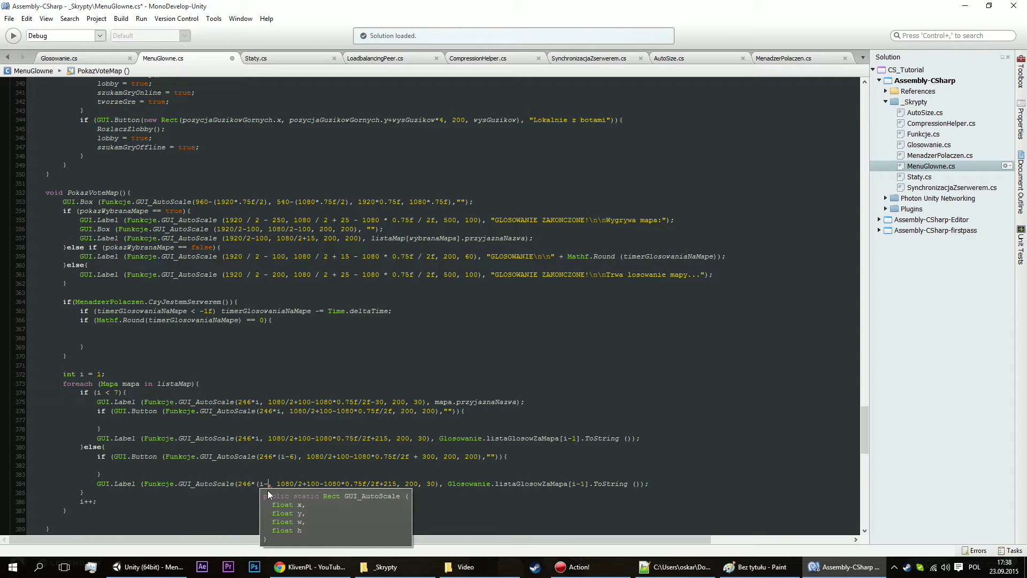
pyautogui.write(')')
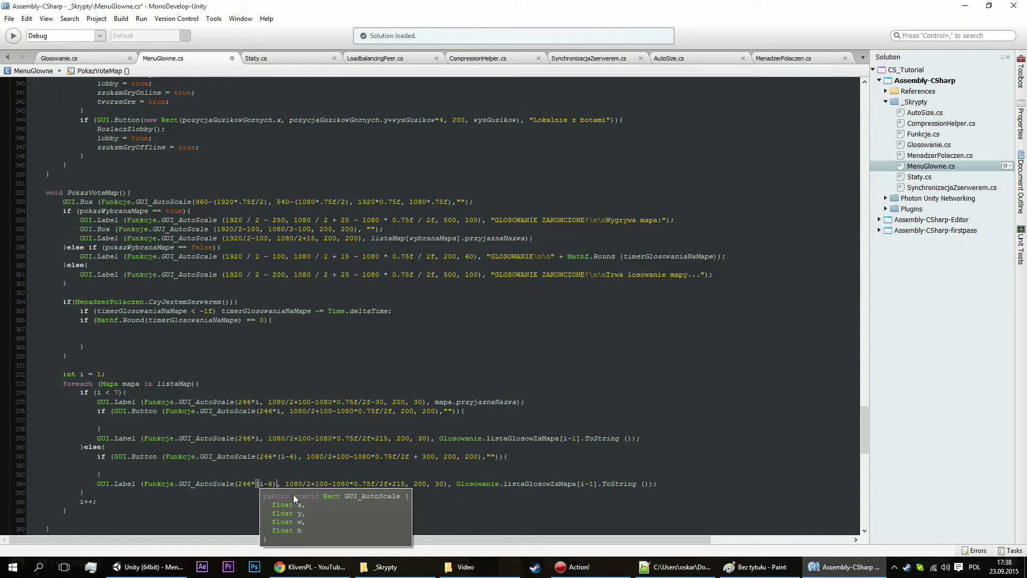
# Lower the second-row counter's y to 2f+215+300 and save MenuGlowne.cs.
pyautogui.click(308, 481)
pyautogui.click(349, 484)
pyautogui.click(406, 483)
pyautogui.write('+30')
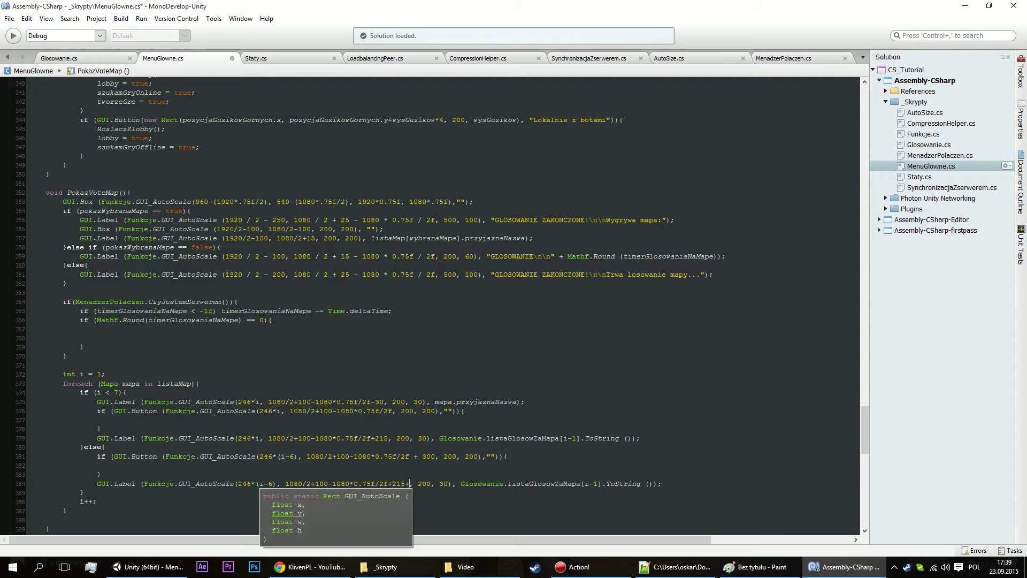
pyautogui.write('0')
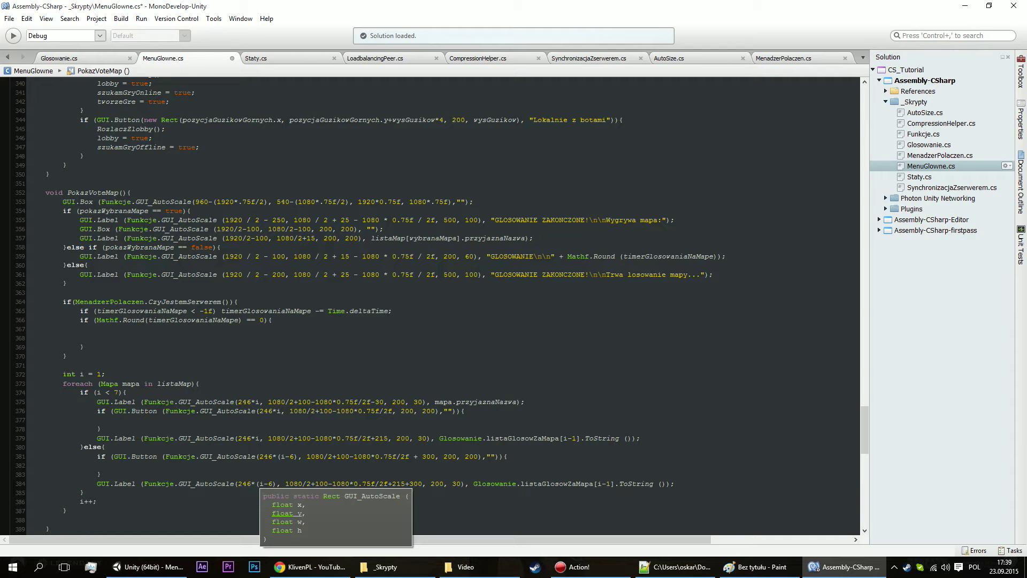
pyautogui.hotkey('ctrl', 's')
pyautogui.click(807, 59)
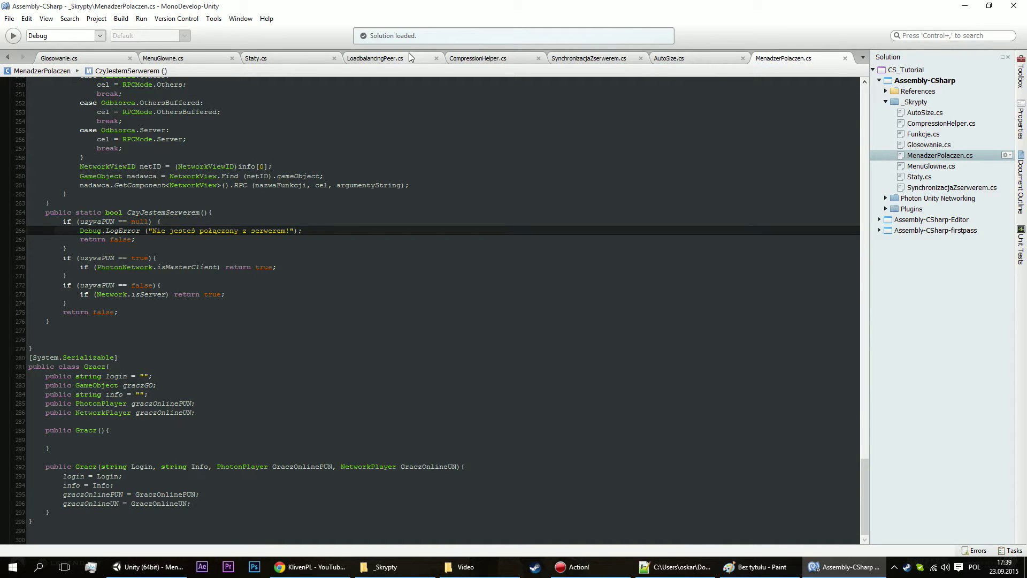
# Copy the Dust II and Inferno listaMap.Add lines in MenuGlowne.cs's Start().
pyautogui.click(163, 58)
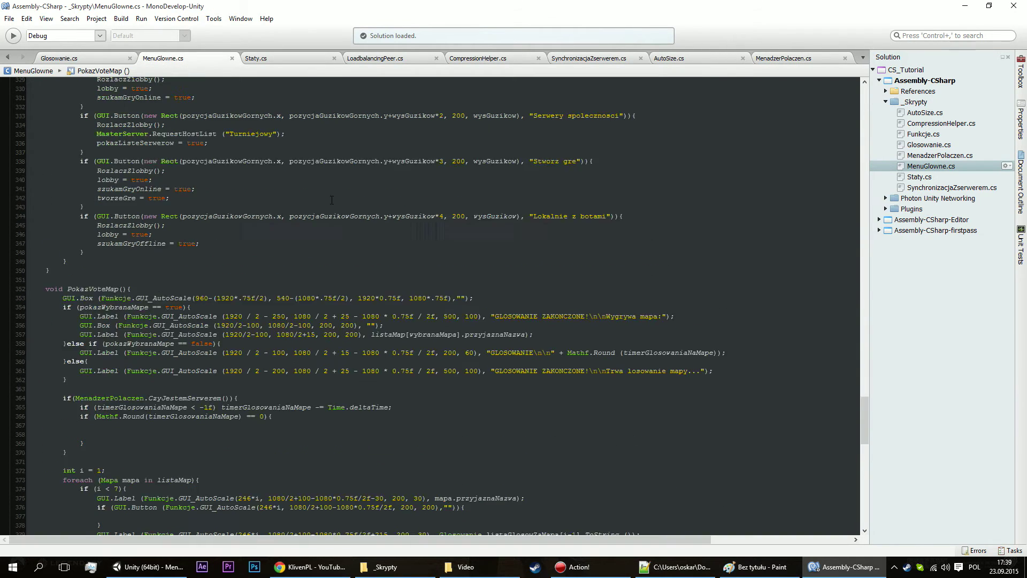
pyautogui.scroll(15, 328, 216)
pyautogui.scroll(15, 355, 231)
pyautogui.scroll(15, 383, 246)
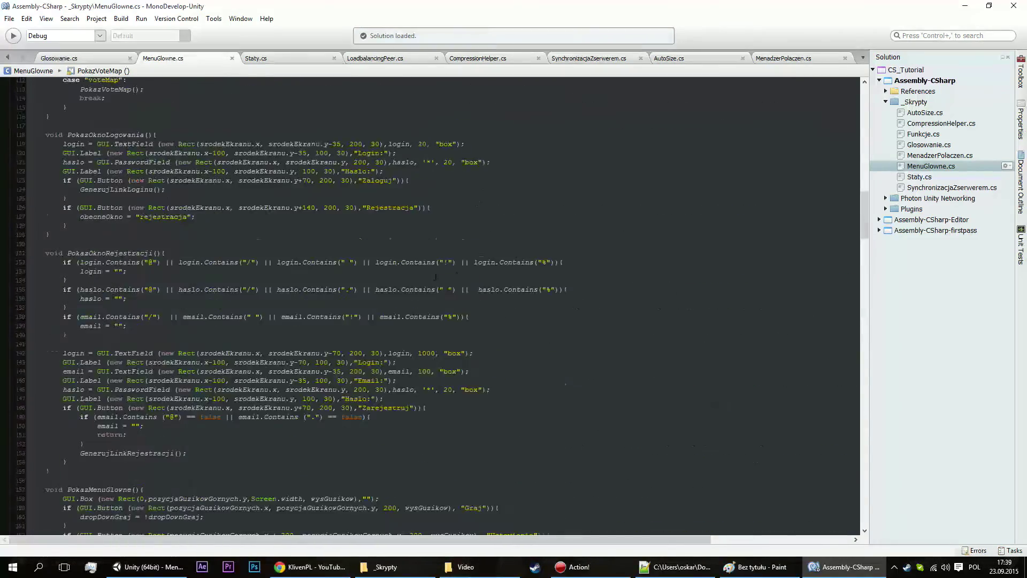
pyautogui.scroll(15, 436, 274)
pyautogui.scroll(10, 436, 274)
pyautogui.scroll(-5, 374, 289)
pyautogui.scroll(3, 321, 299)
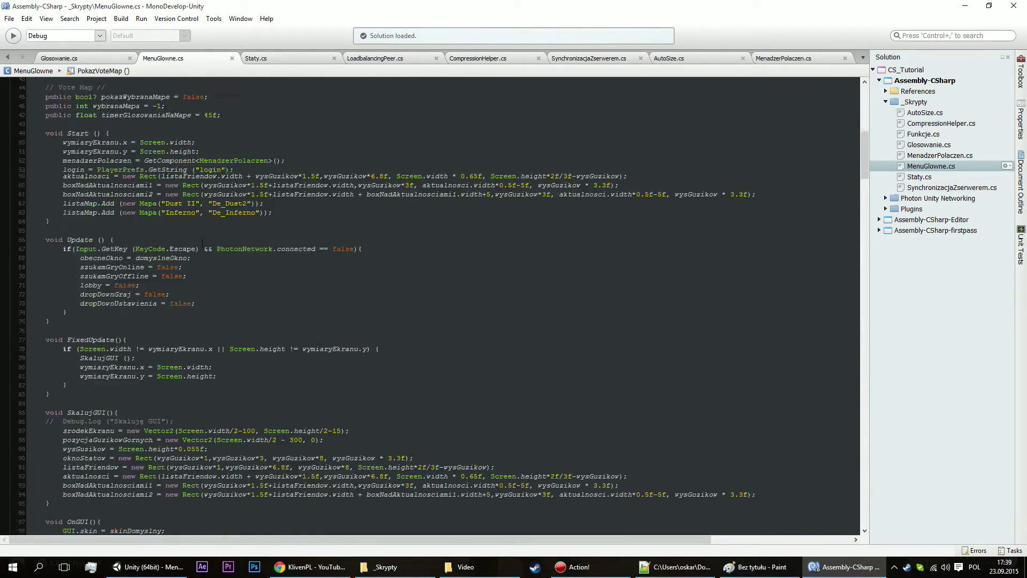
pyautogui.scroll(2, 280, 308)
pyautogui.moveTo(272, 308); pyautogui.dragTo(2, 299)
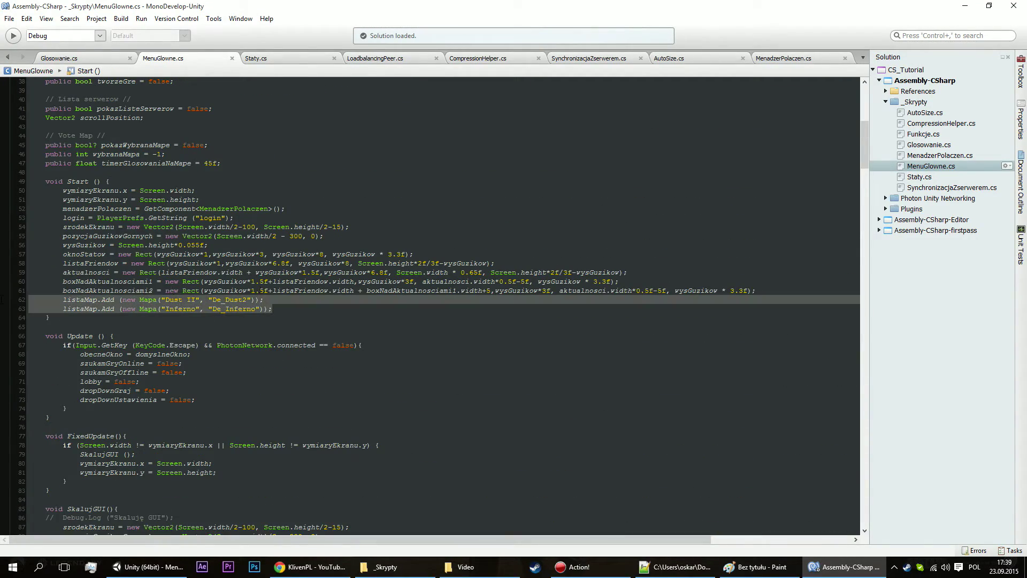
pyautogui.click(328, 314)
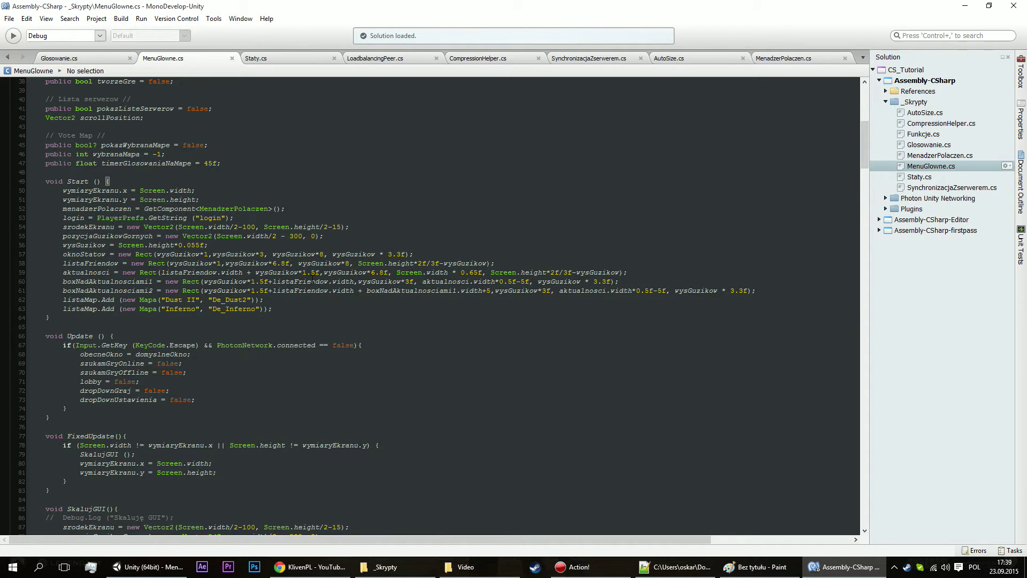
pyautogui.click(312, 303)
pyautogui.click(325, 306)
# Paste the lines five more times for twelve alternating maps and save.
pyautogui.hotkey('ctrl', 'v')
pyautogui.hotkey('ctrl', 'v')
pyautogui.hotkey('ctrl', 'v')
pyautogui.hotkey('ctrl', 'v')
pyautogui.hotkey('ctrl', 'v')
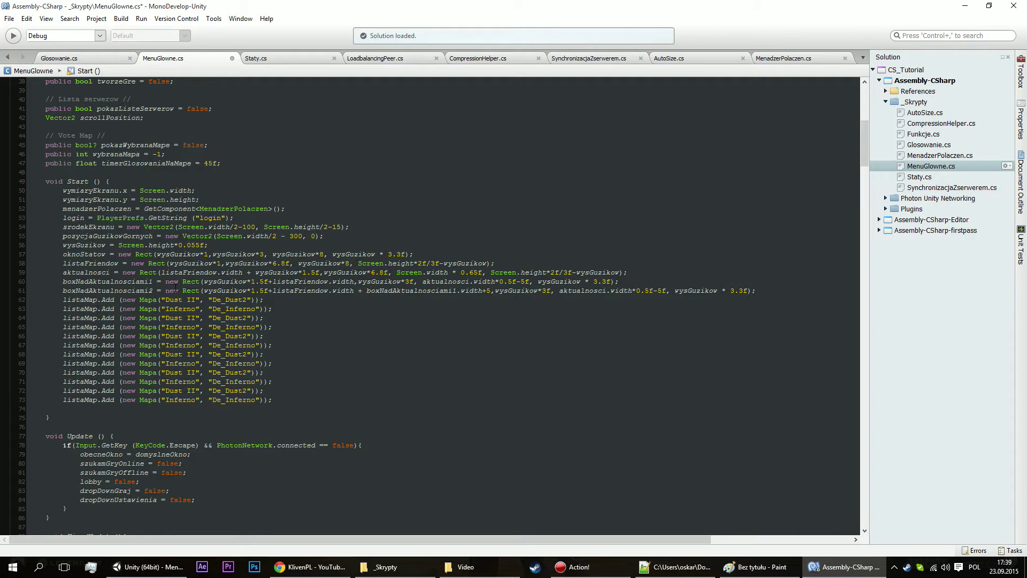
pyautogui.hotkey('ctrl', 's')
pyautogui.click(965, 6)
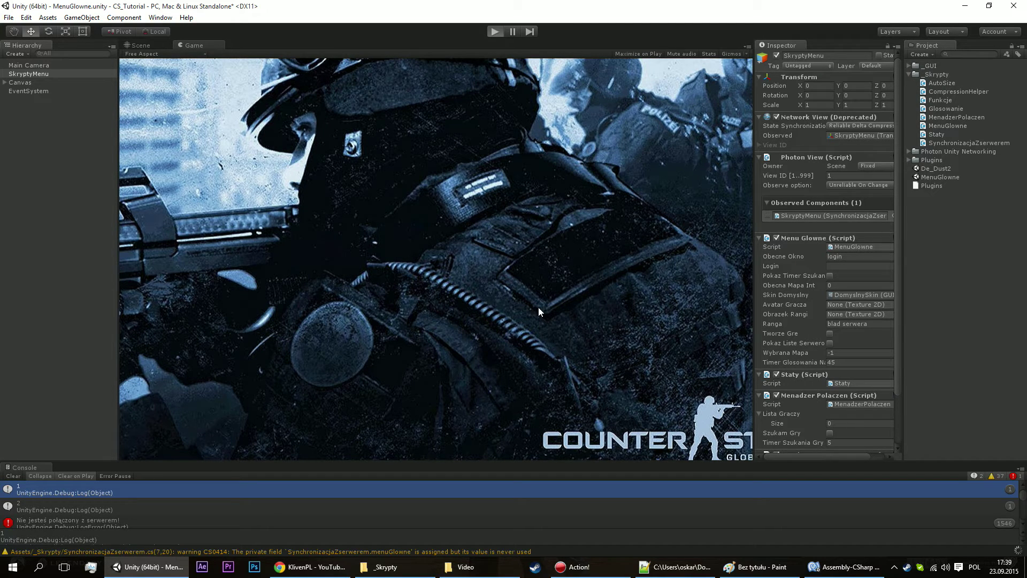
# Play-test with SkryptyMenu's Obecne Okno set to voteMap to view the twelve vote buttons, then stop.
pyautogui.hotkey('ctrl', 'p')
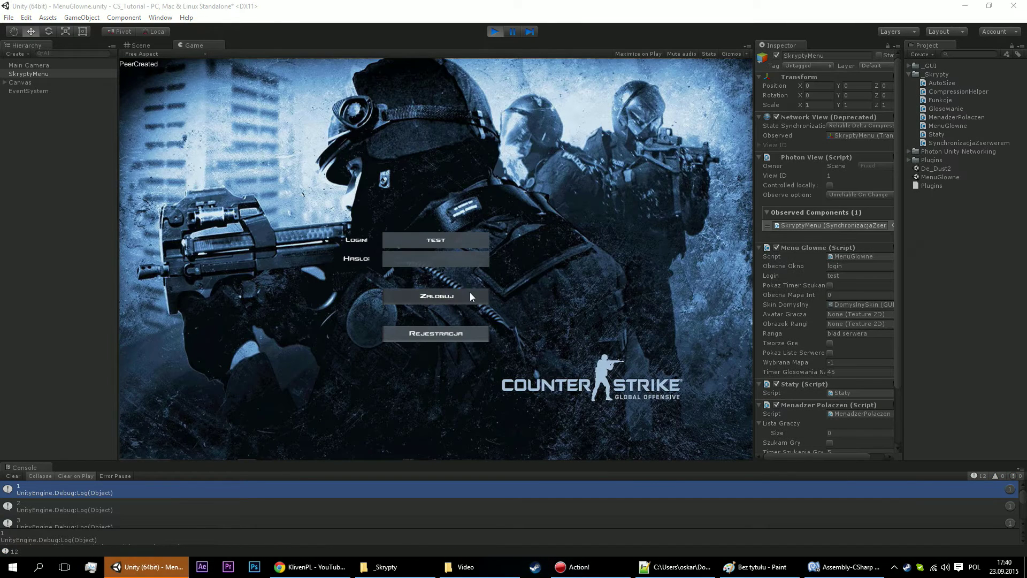
pyautogui.click(30, 73)
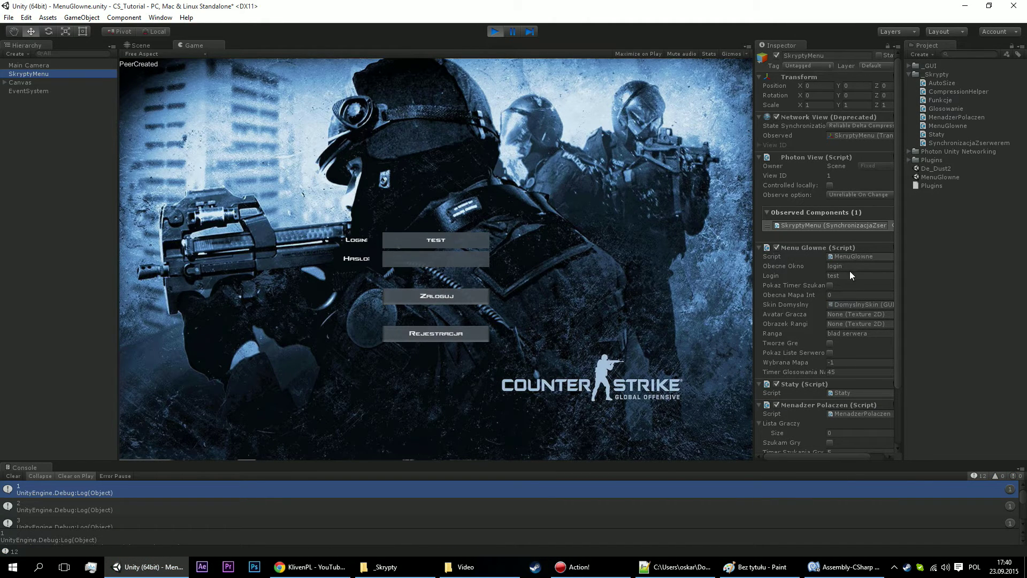
pyautogui.click(853, 265)
pyautogui.write('votep')
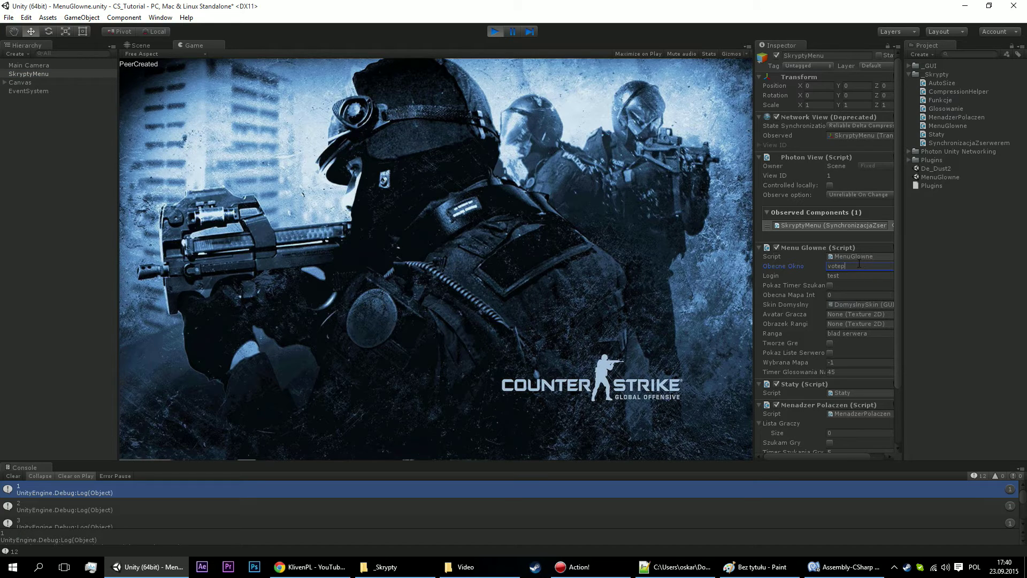
pyautogui.press('BackSpace')
pyautogui.write('Map')
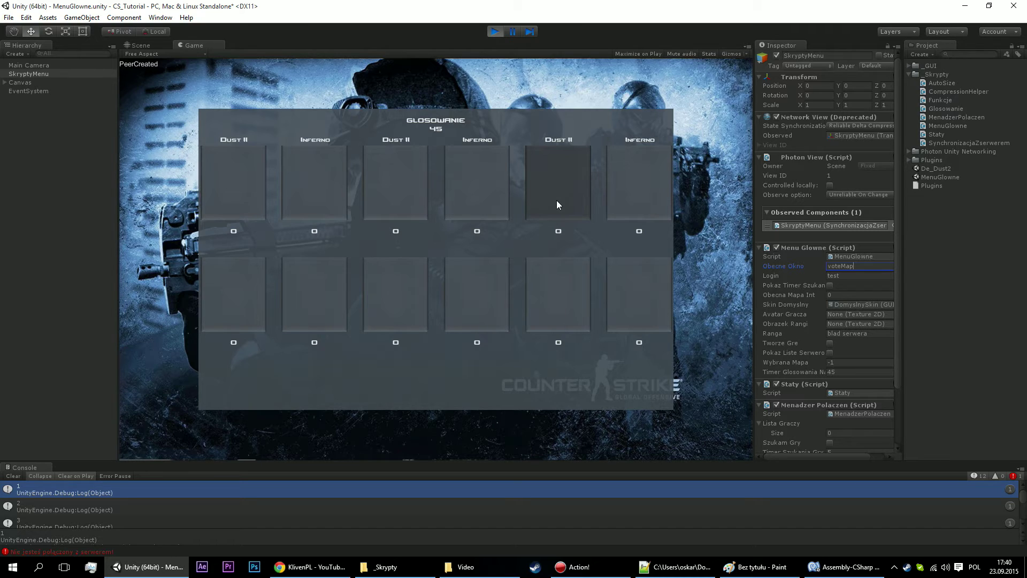
pyautogui.click(496, 32)
# Replace the empty label on line 392's GUI.Button with mapa.przyjaznaNazwa from line 386 and save MenuGlowne.cs.
pyautogui.click(810, 567)
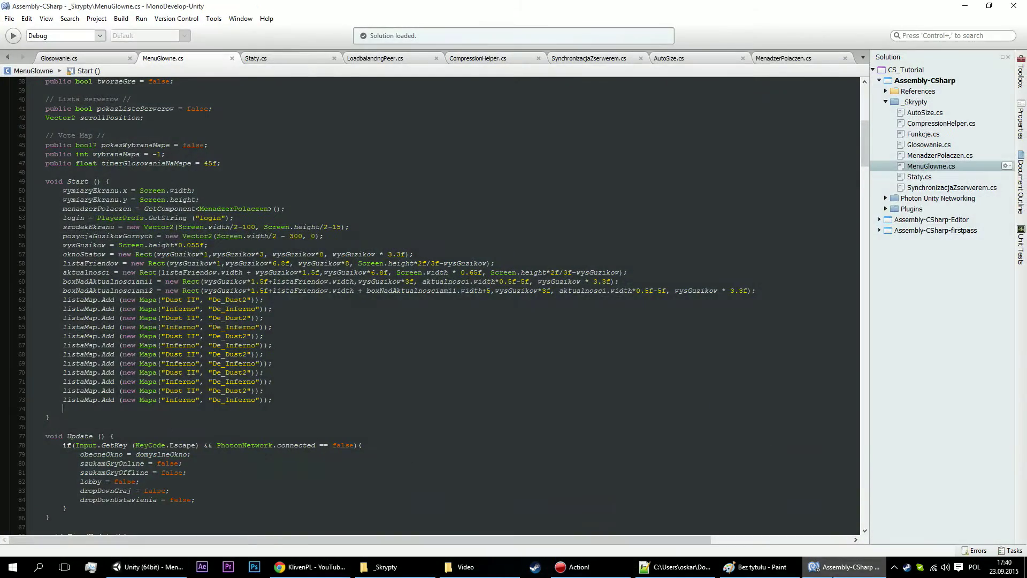
pyautogui.scroll(-20, 324, 377)
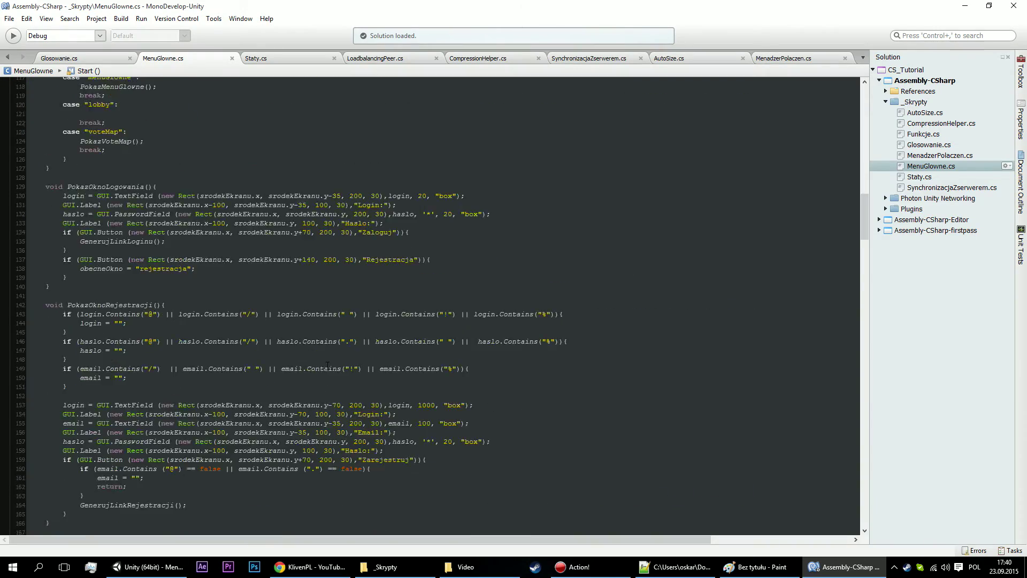
pyautogui.scroll(-20, 332, 363)
pyautogui.scroll(-20, 339, 348)
pyautogui.scroll(-12, 339, 349)
pyautogui.scroll(-12, 339, 349)
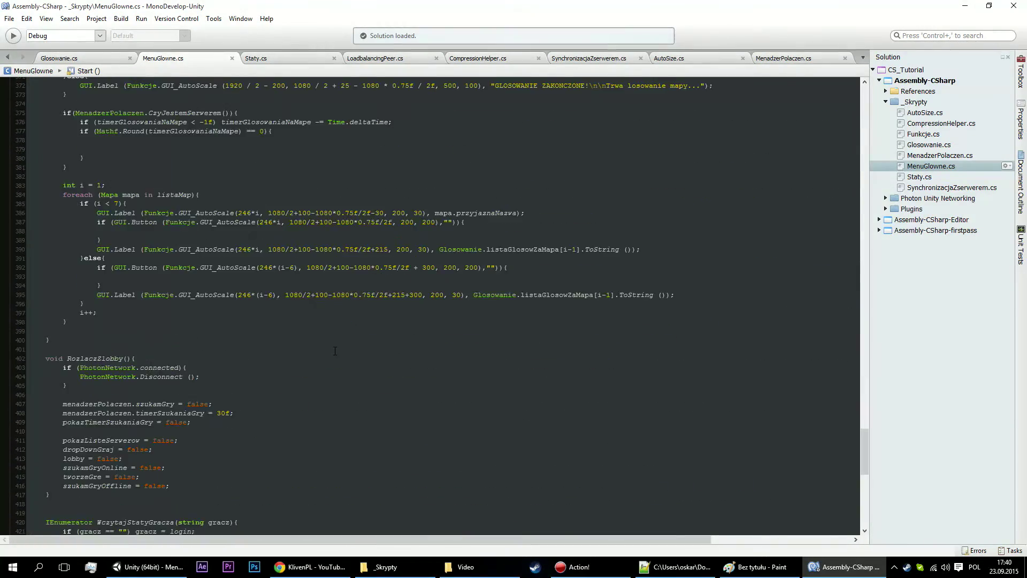
pyautogui.scroll(-12, 337, 349)
pyautogui.scroll(-12, 336, 351)
pyautogui.scroll(7, 326, 332)
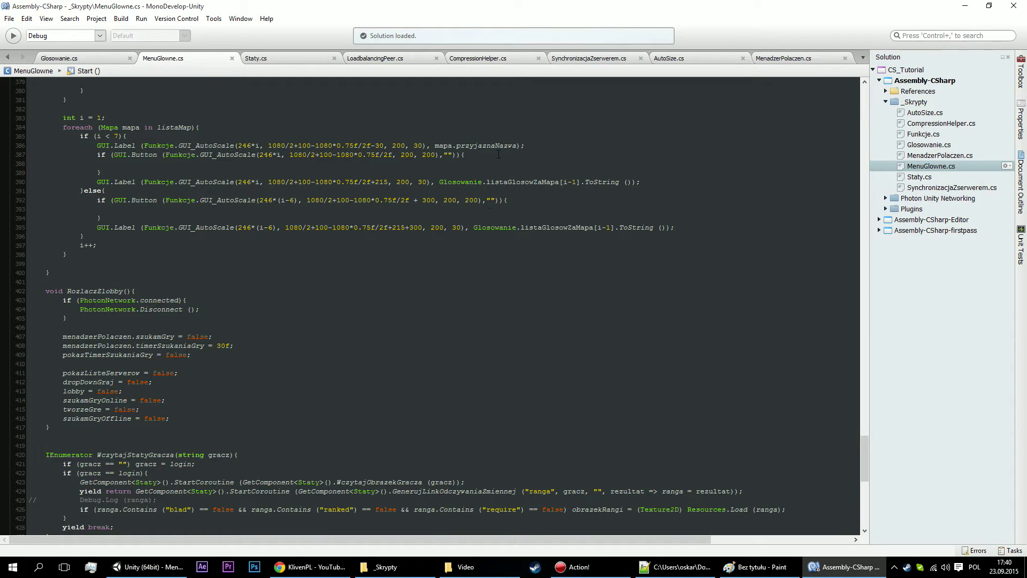
pyautogui.moveTo(434, 146); pyautogui.dragTo(517, 146)
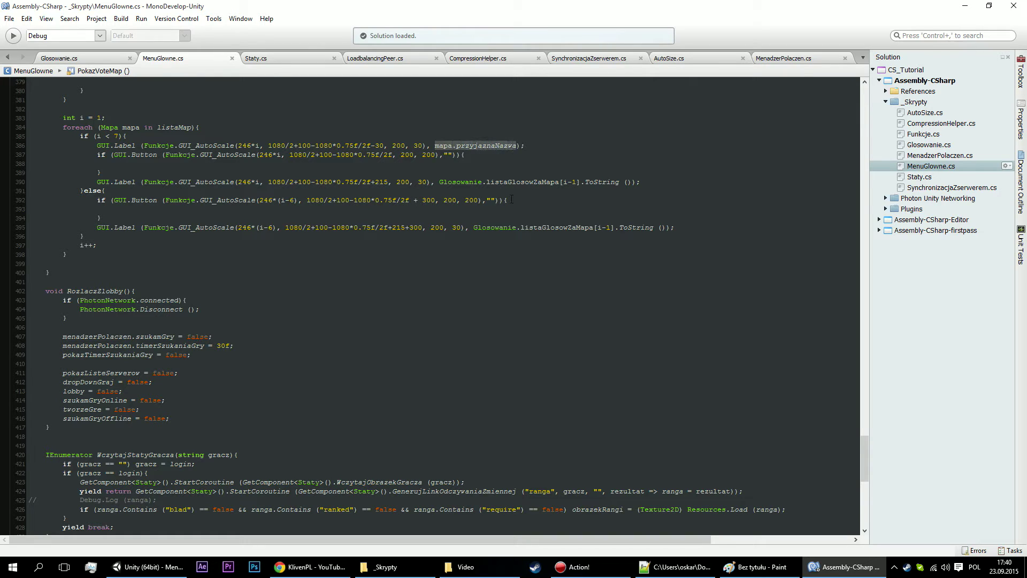
pyautogui.hotkey('ctrl', 'c')
pyautogui.doubleClick(495, 200)
pyautogui.hotkey('ctrl', 'v')
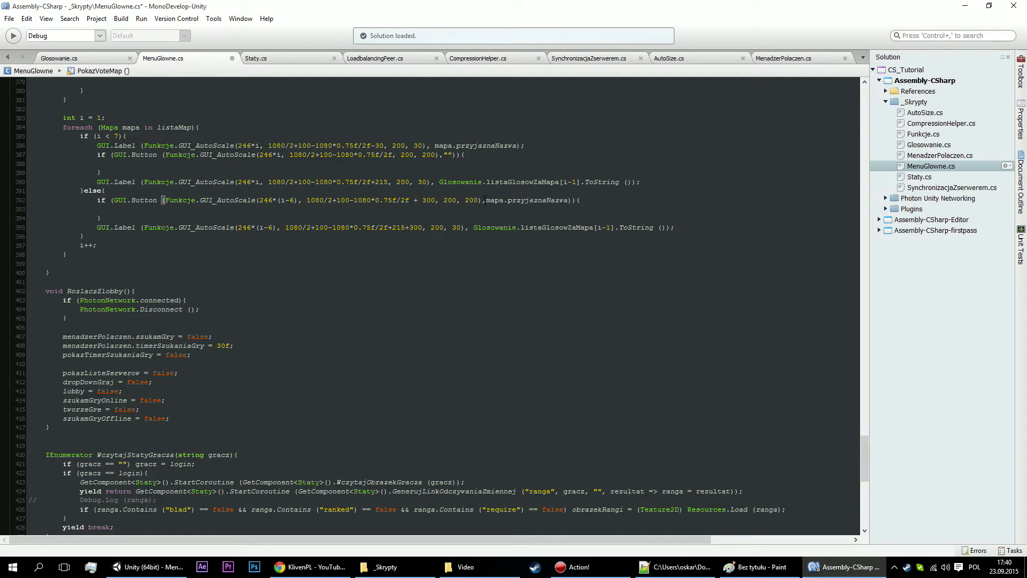
pyautogui.hotkey('ctrl', 's')
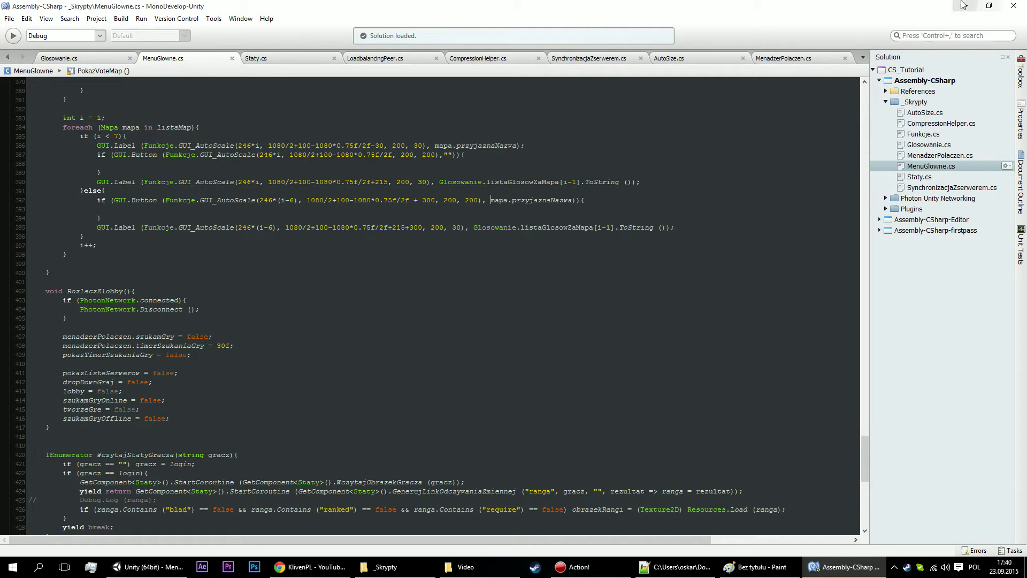
pyautogui.click(965, 6)
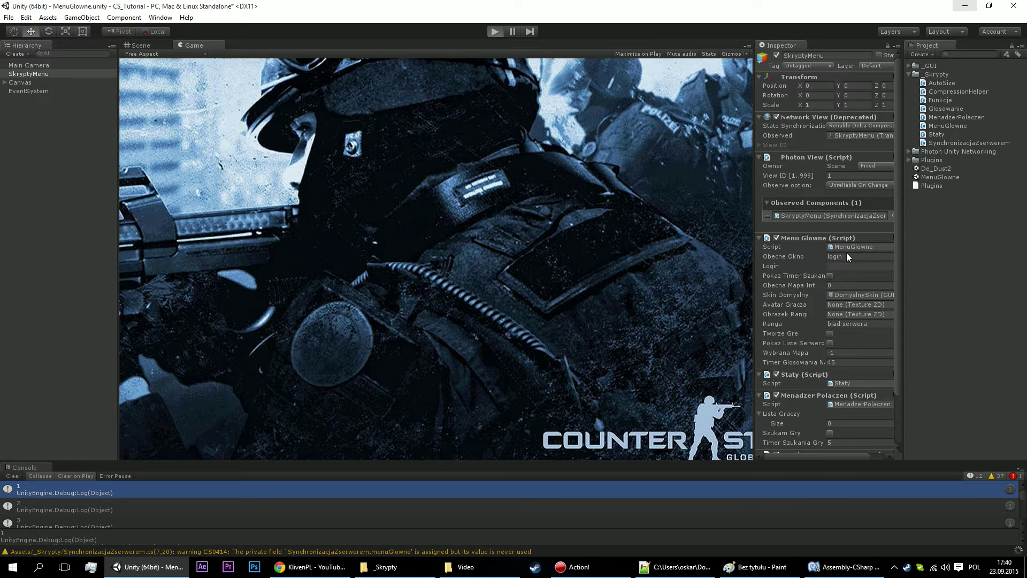
# Play-test with Obecne Okno set to voteMap to confirm Dust II and Inferno labels in both rows.
pyautogui.hotkey('ctrl', 'p')
pyautogui.click(850, 266)
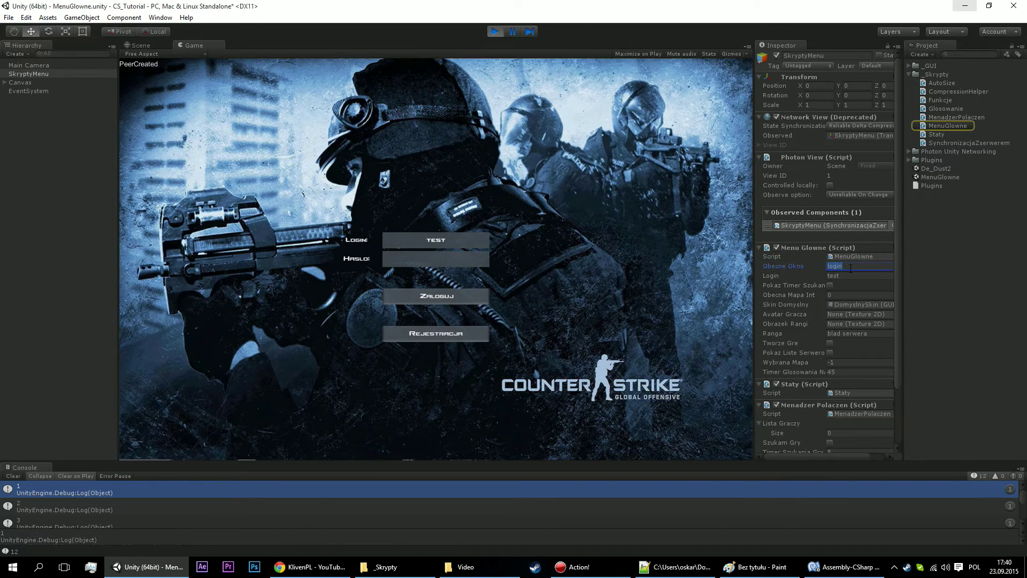
pyautogui.write('voteMap')
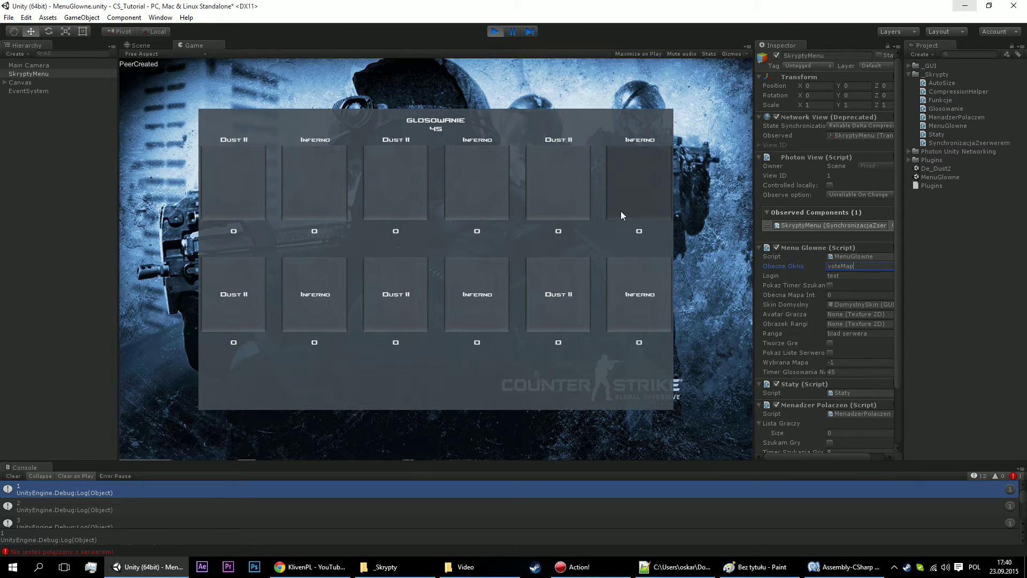
# Bring MonoDevelop back as a smaller, resized window positioned so the game stays visible.
pyautogui.click(845, 567)
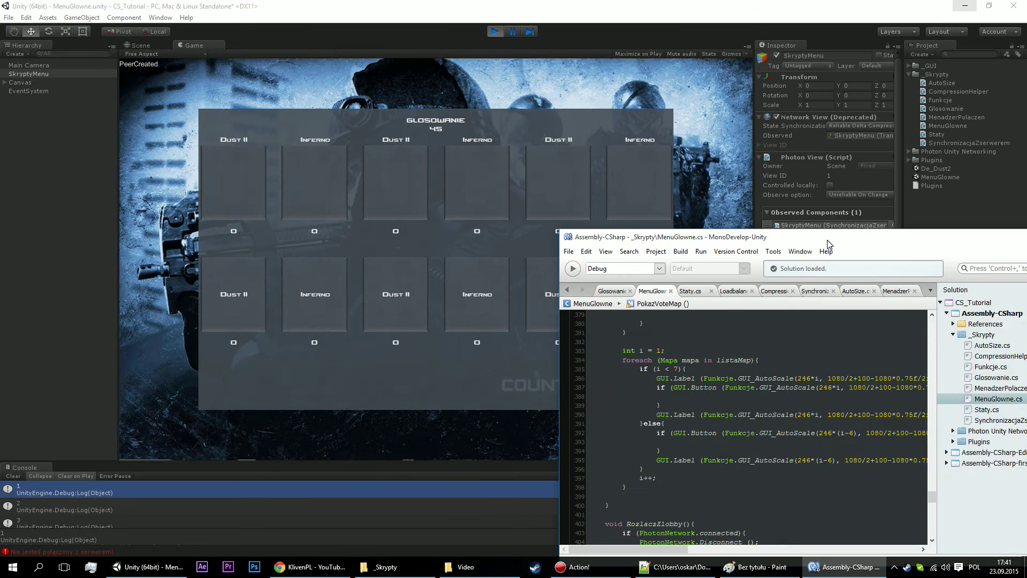
pyautogui.moveTo(662, 10); pyautogui.dragTo(831, 182)
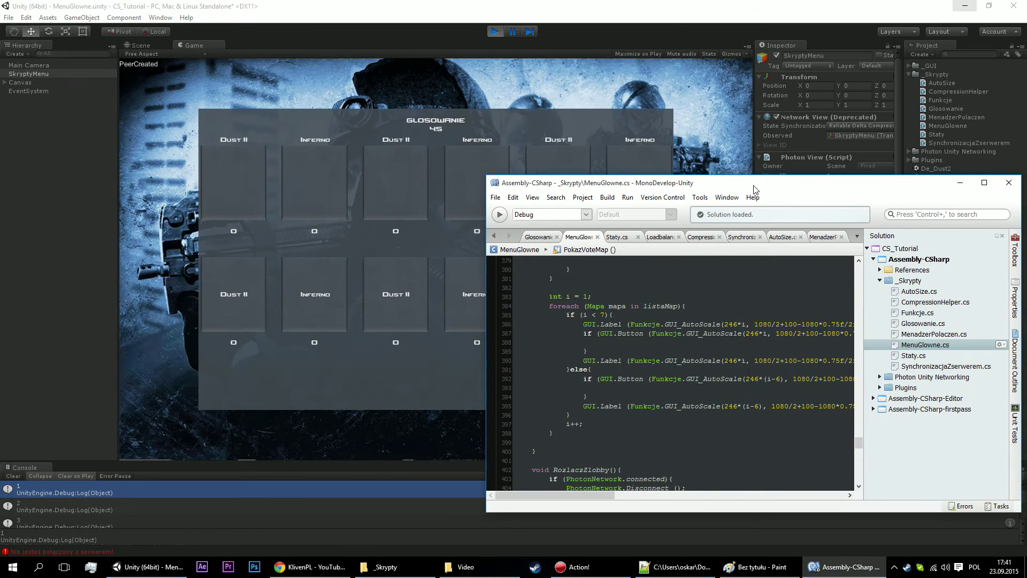
pyautogui.moveTo(593, 495); pyautogui.dragTo(626, 495)
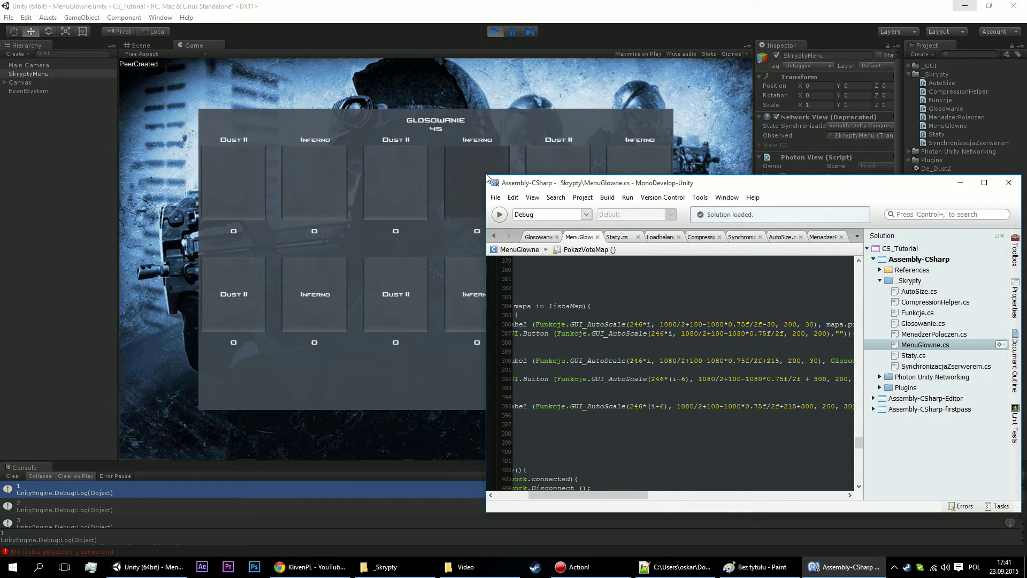
pyautogui.moveTo(483, 174); pyautogui.dragTo(219, 91)
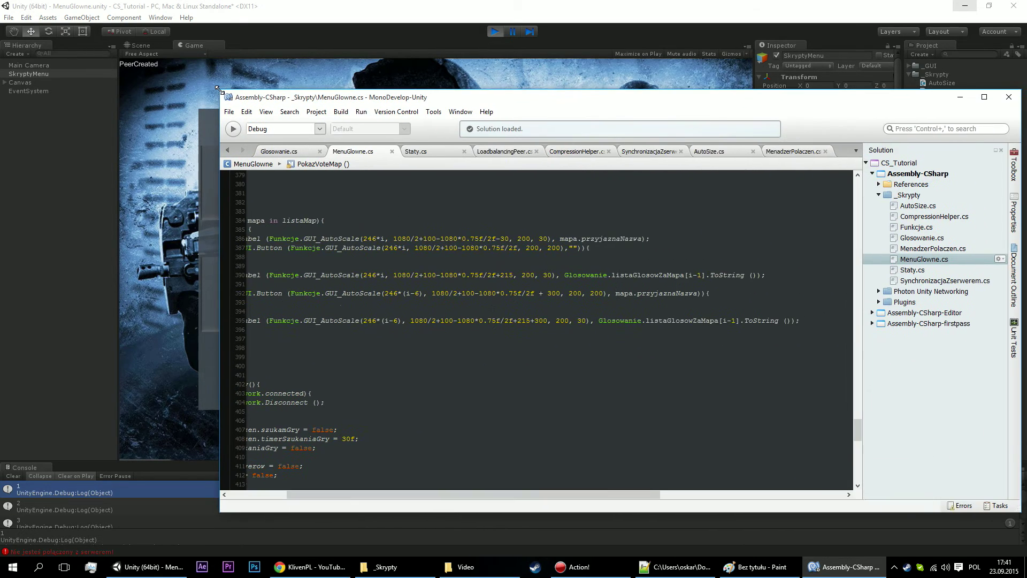
pyautogui.moveTo(325, 489); pyautogui.dragTo(277, 492)
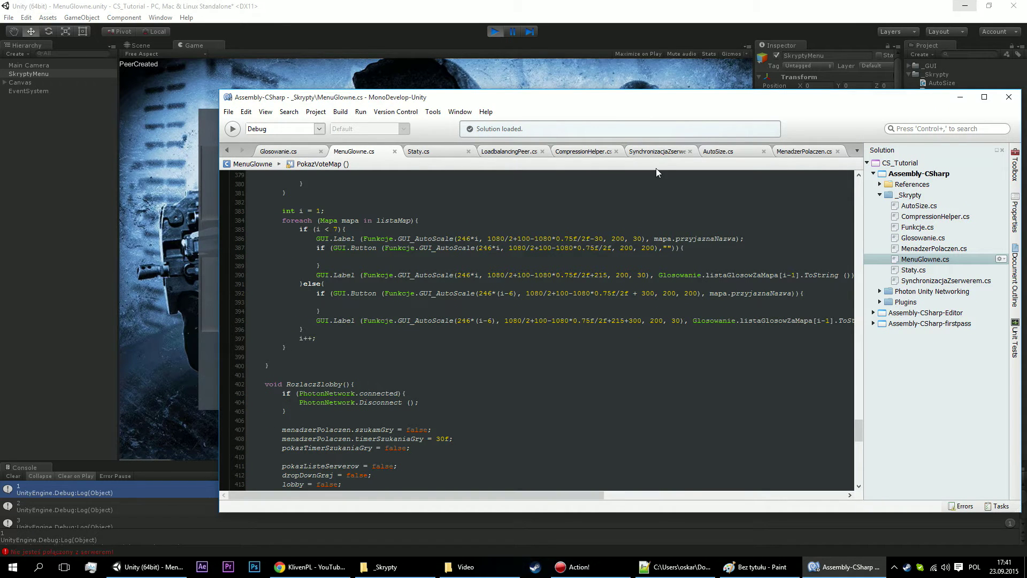
pyautogui.moveTo(648, 103)
pyautogui.mouseDown()
pyautogui.moveTo(592, 470)
pyautogui.moveTo(891, 291)
pyautogui.moveTo(746, 161)
pyautogui.mouseUp()
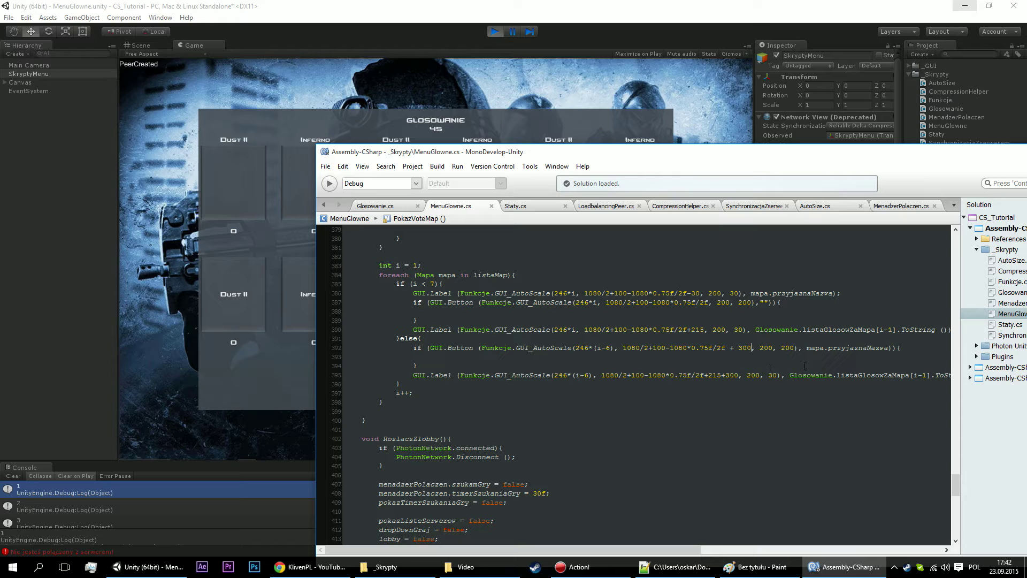
# Change the lower-row vote button's vertical offset on line 392 to + 215 - 30 and save.
pyautogui.press('BackSpace')
pyautogui.press('BackSpace')
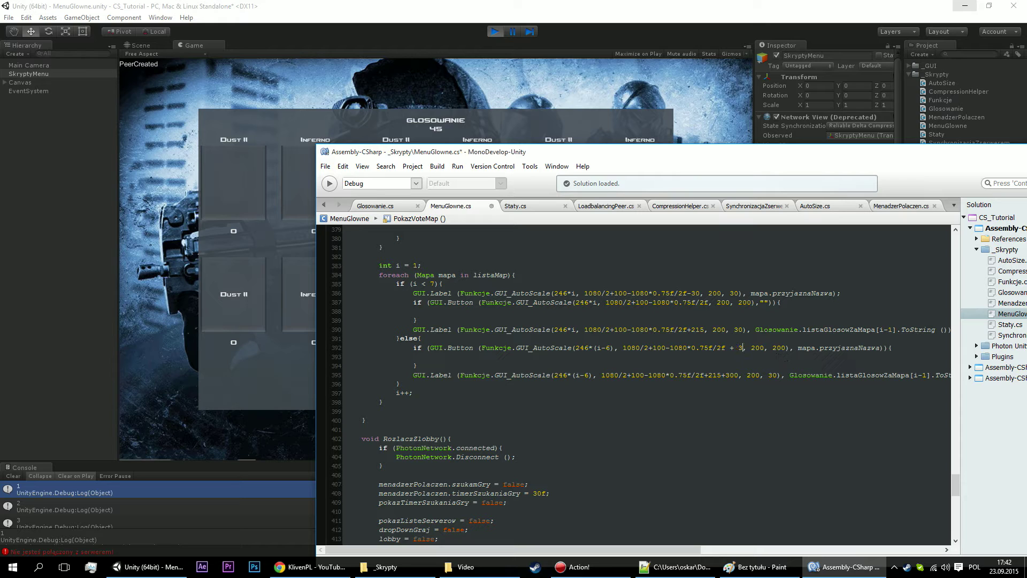
pyautogui.press('BackSpace')
pyautogui.write('2156')
pyautogui.press('BackSpace')
pyautogui.write('- 3')
pyautogui.press('BackSpace')
pyautogui.write('30')
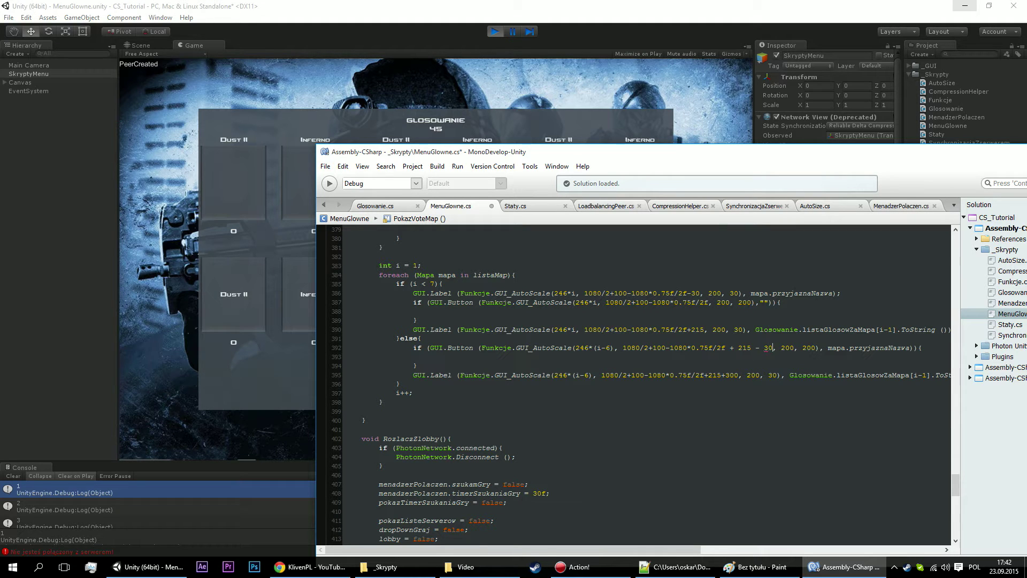
pyautogui.hotkey('ctrl', 's')
pyautogui.click(165, 355)
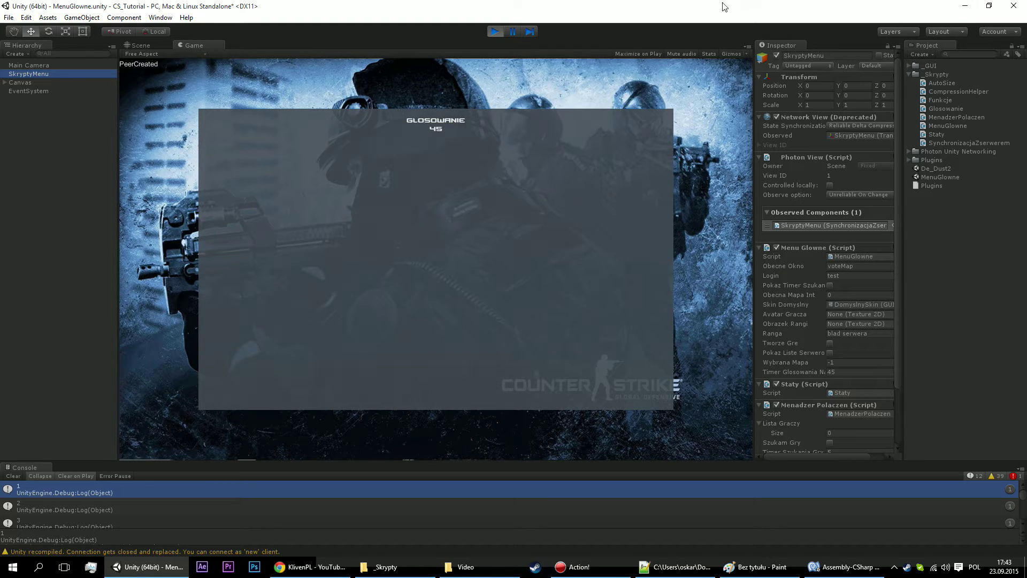
# Set the Obecne Okno field to voteMap and test-run the vote screen in Play mode.
pyautogui.click(496, 31)
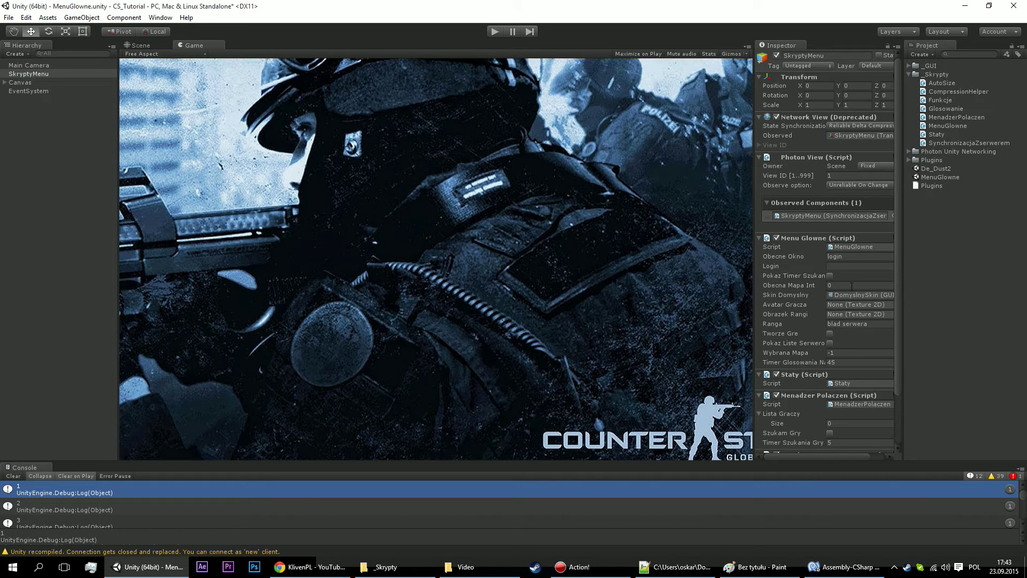
pyautogui.click(857, 258)
pyautogui.write('votr')
pyautogui.write('Map')
pyautogui.click(494, 32)
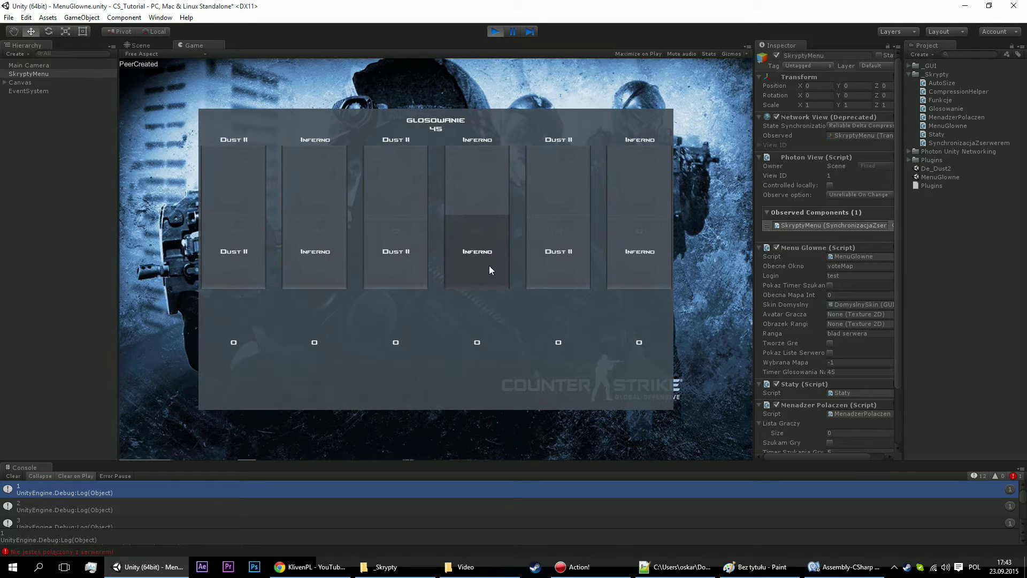
pyautogui.click(495, 32)
pyautogui.click(845, 567)
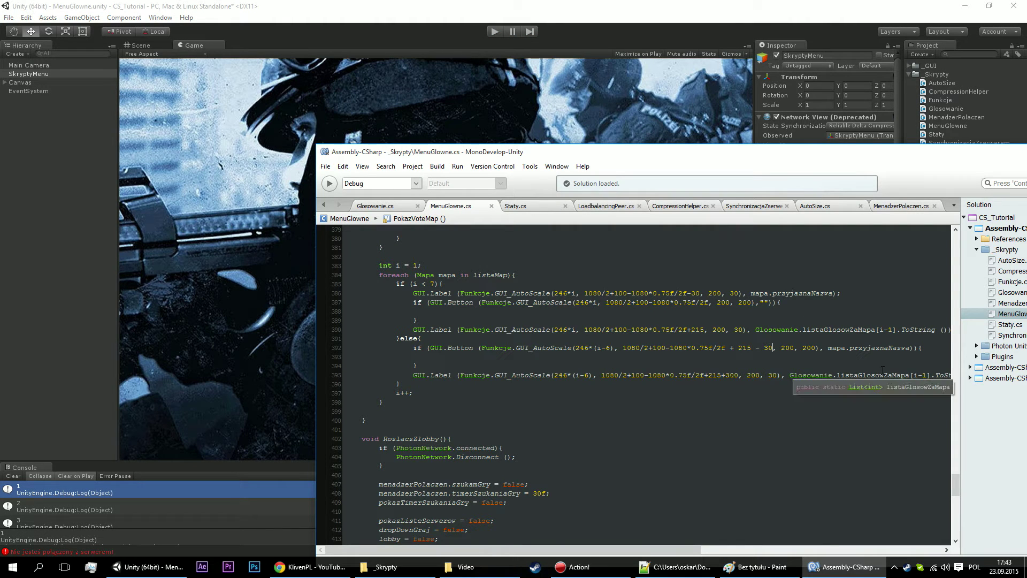
# Give the else-branch button a + 300 offset and an empty "" label.
pyautogui.click(773, 348)
pyautogui.press('BackSpace')
pyautogui.press('BackSpace')
pyautogui.press('BackSpace')
pyautogui.press('BackSpace')
pyautogui.press('BackSpace')
pyautogui.press('BackSpace')
pyautogui.press('BackSpace')
pyautogui.press('BackSpace')
pyautogui.press('BackSpace')
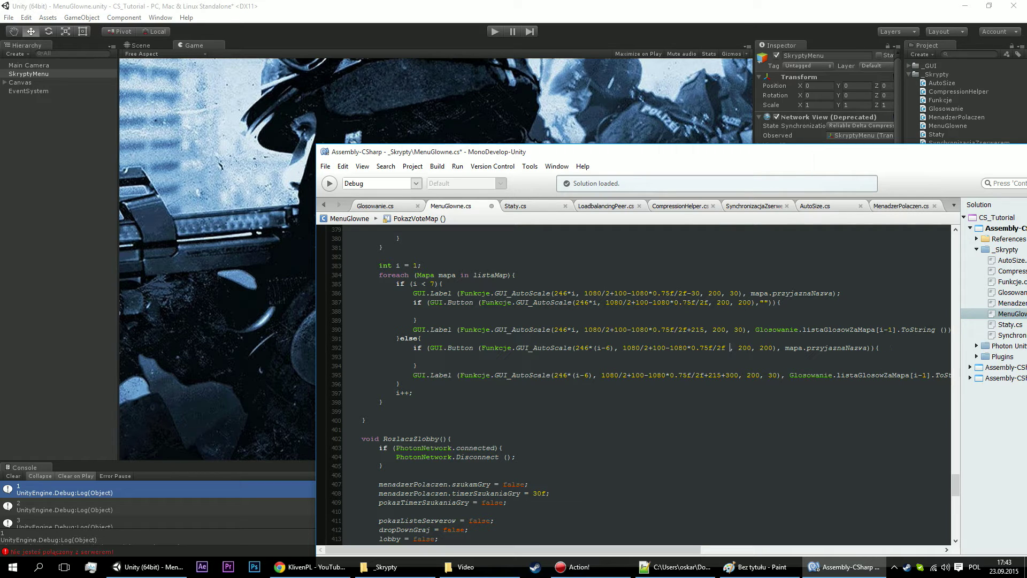
pyautogui.write('+300,')
pyautogui.moveTo(806, 348); pyautogui.dragTo(887, 347)
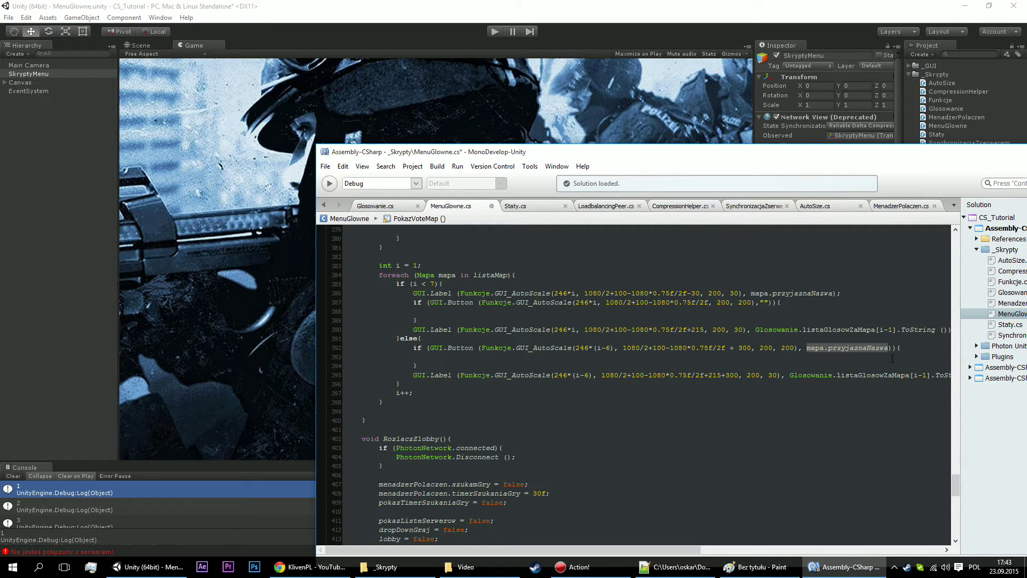
pyautogui.write('""')
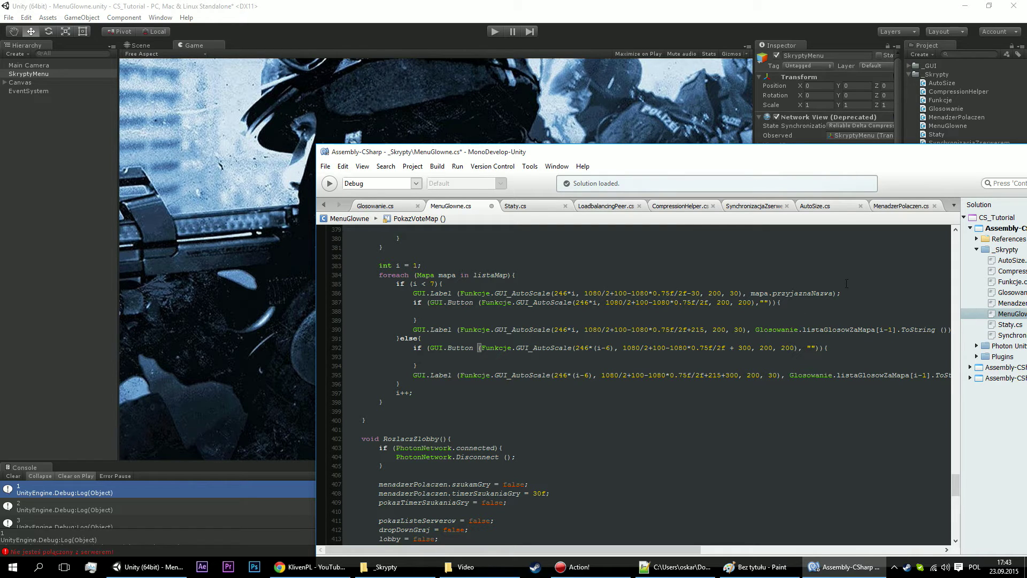
# Copy the map-name GUI.Label line into the else branch.
pyautogui.moveTo(841, 293); pyautogui.dragTo(413, 293)
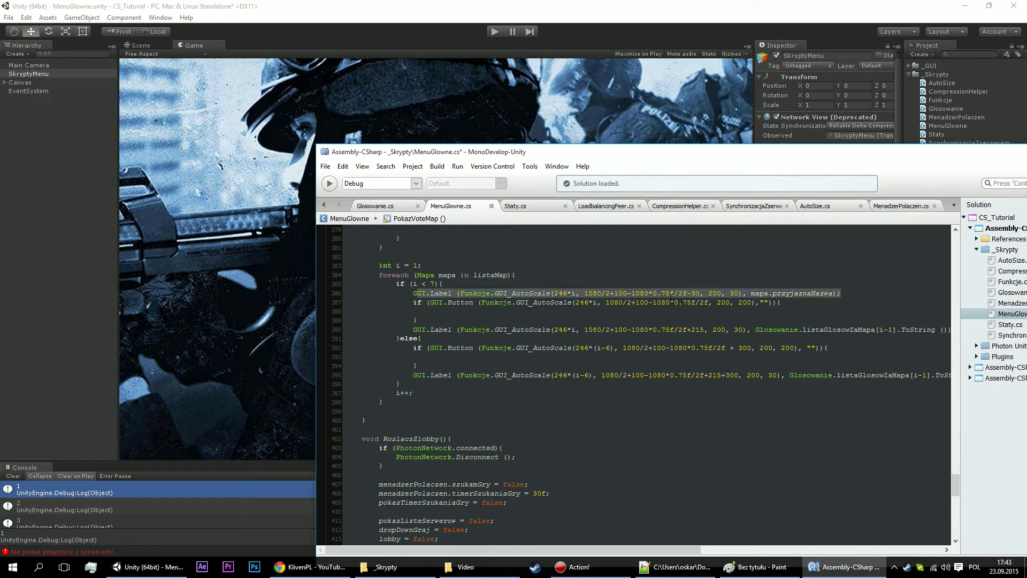
pyautogui.click(825, 347)
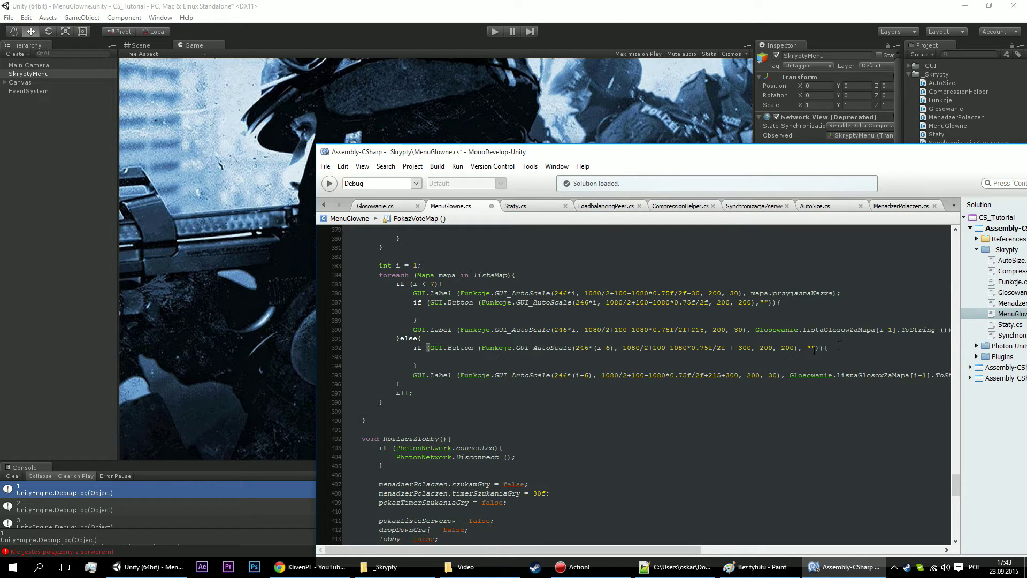
pyautogui.moveTo(826, 349); pyautogui.dragTo(413, 348)
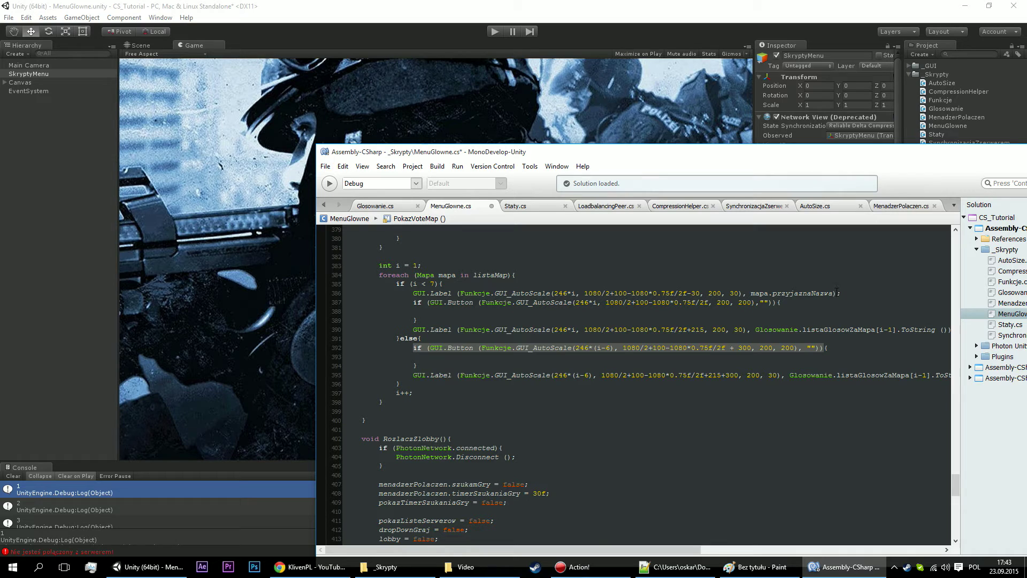
pyautogui.moveTo(834, 293); pyautogui.dragTo(806, 293)
pyautogui.moveTo(825, 348); pyautogui.dragTo(773, 348)
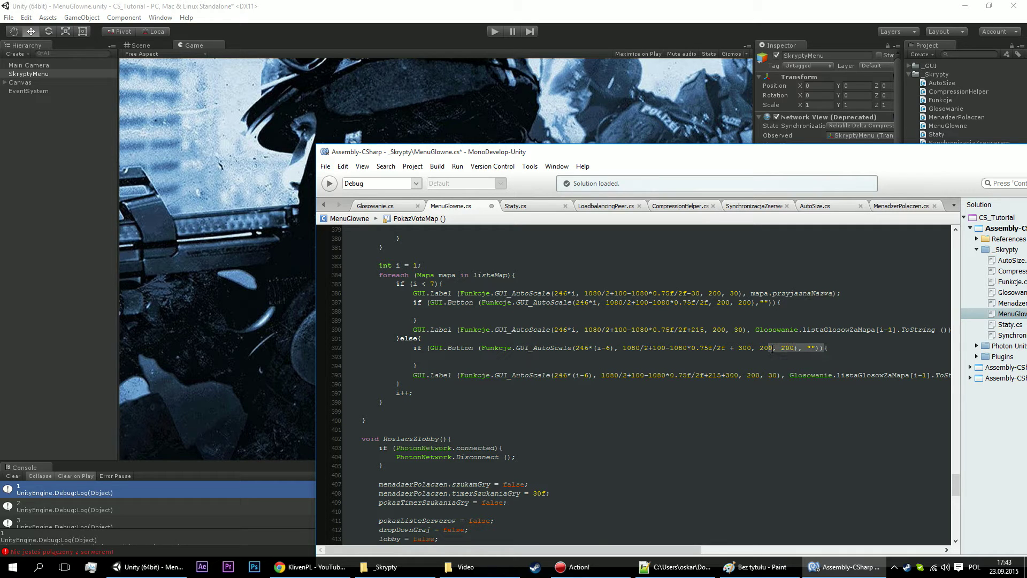
pyautogui.click(774, 348)
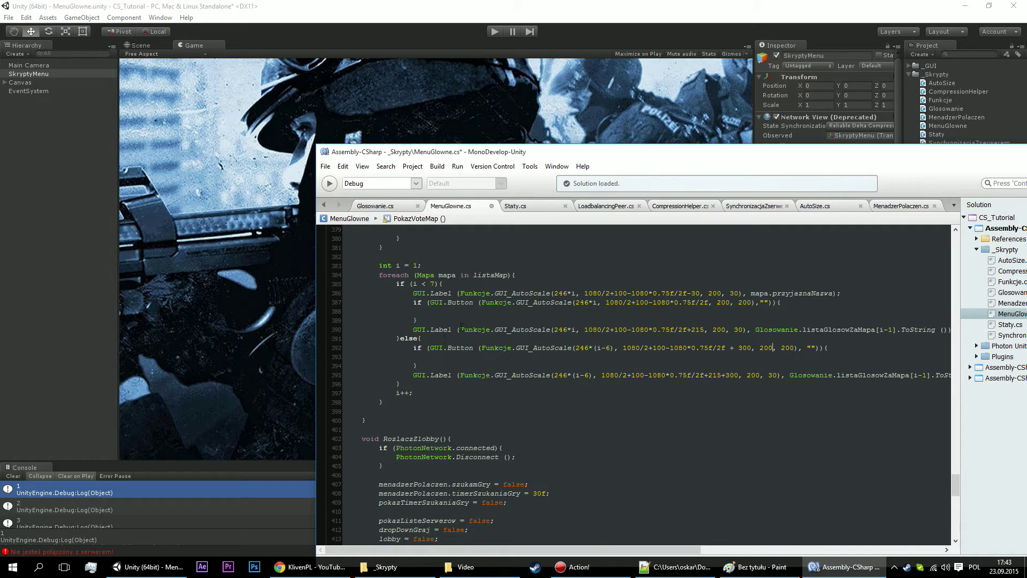
pyautogui.moveTo(843, 293); pyautogui.dragTo(412, 293)
pyautogui.hotkey('ctrl', 'c')
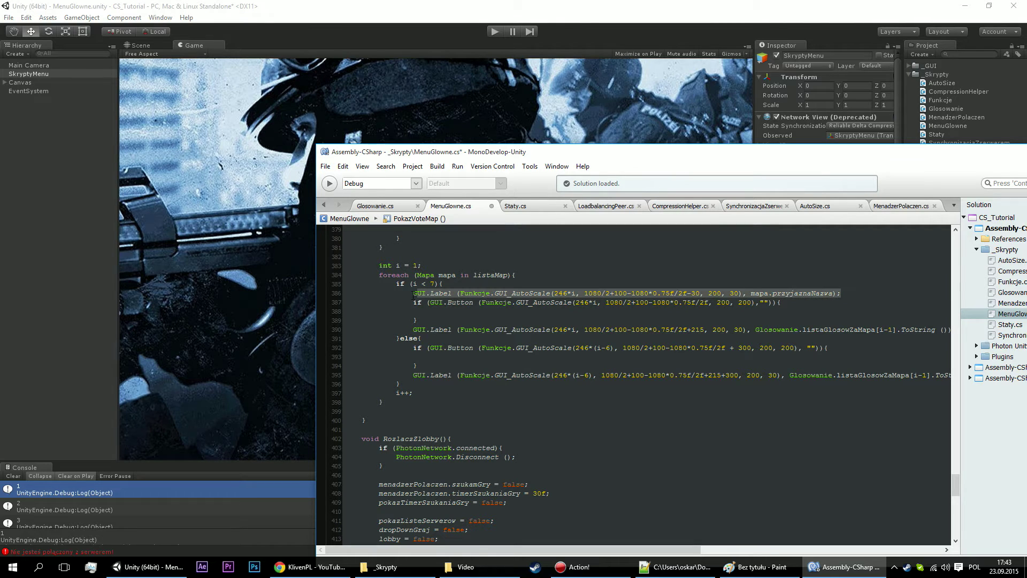
pyautogui.click(430, 347)
pyautogui.click(462, 338)
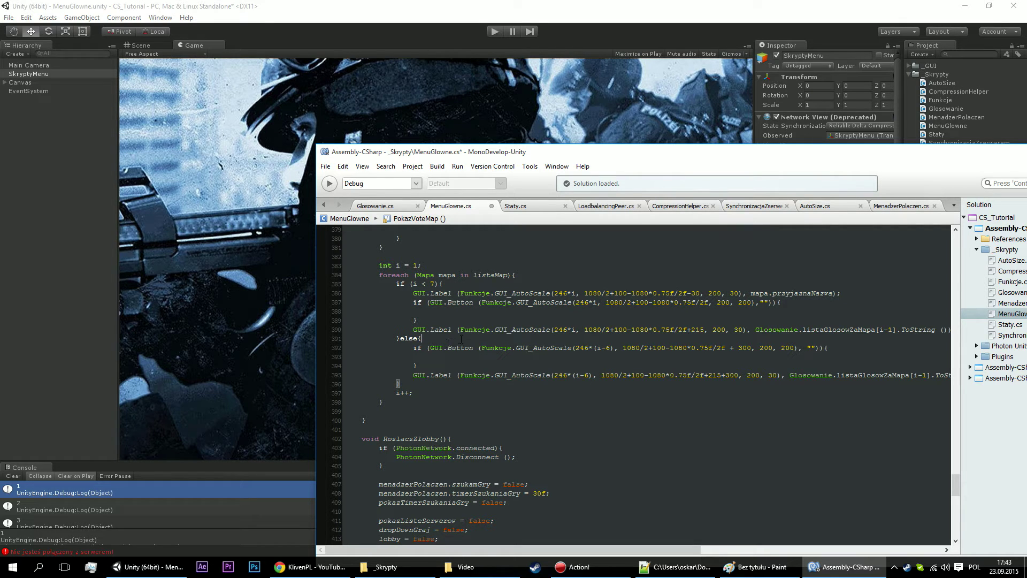
pyautogui.press('Return')
pyautogui.hotkey('ctrl', 'v')
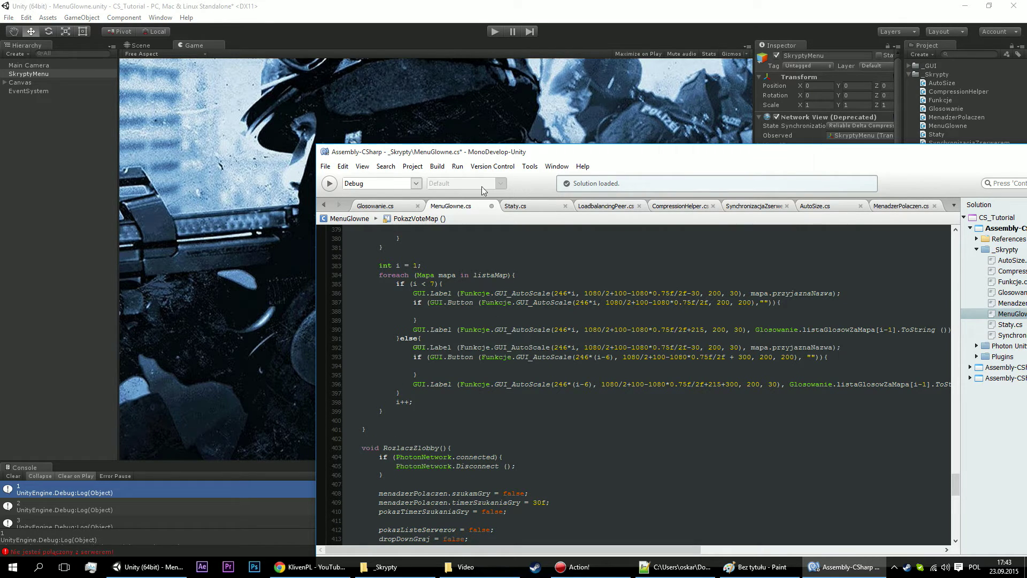
# Append + 300 -30 to the copied label's vertical offset and save the script.
pyautogui.moveTo(589, 152); pyautogui.dragTo(358, 148)
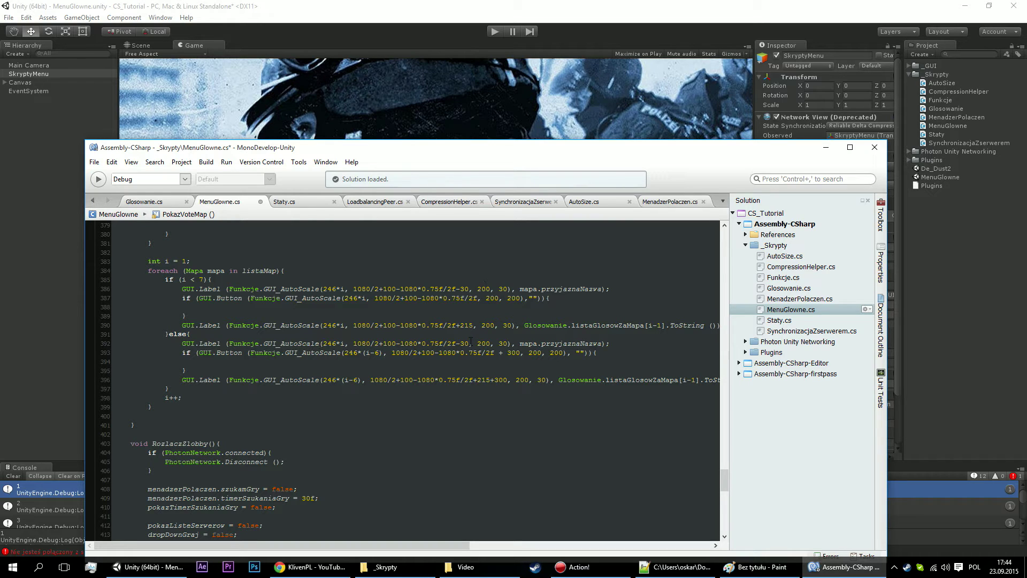
pyautogui.click(478, 289)
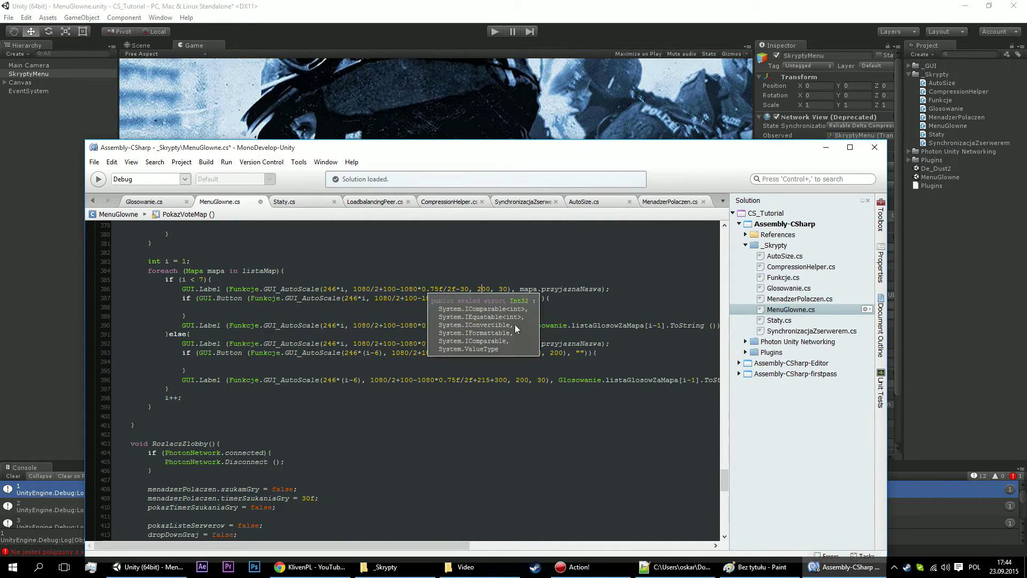
pyautogui.click(471, 344)
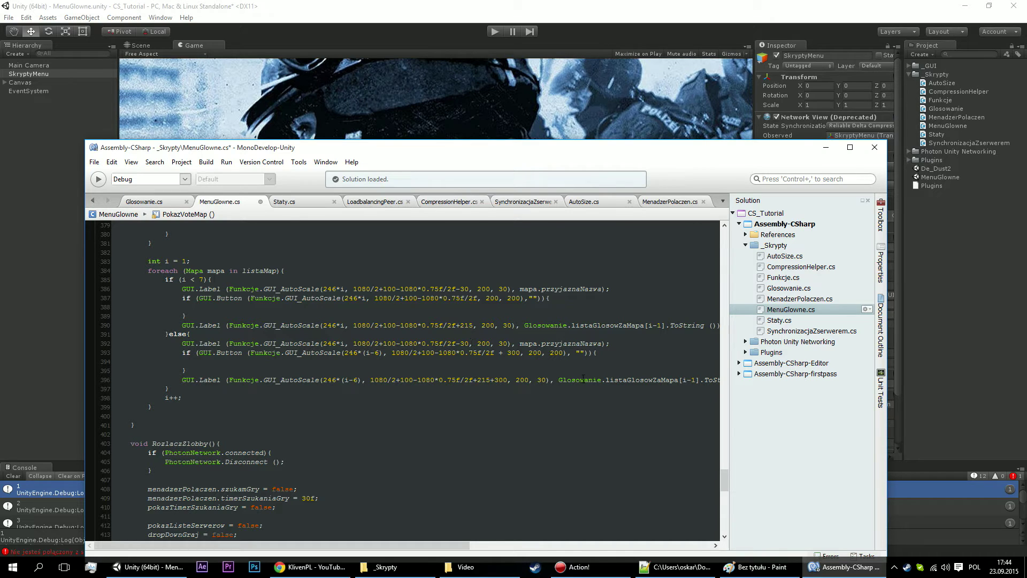
pyautogui.write('+ ')
pyautogui.write('300')
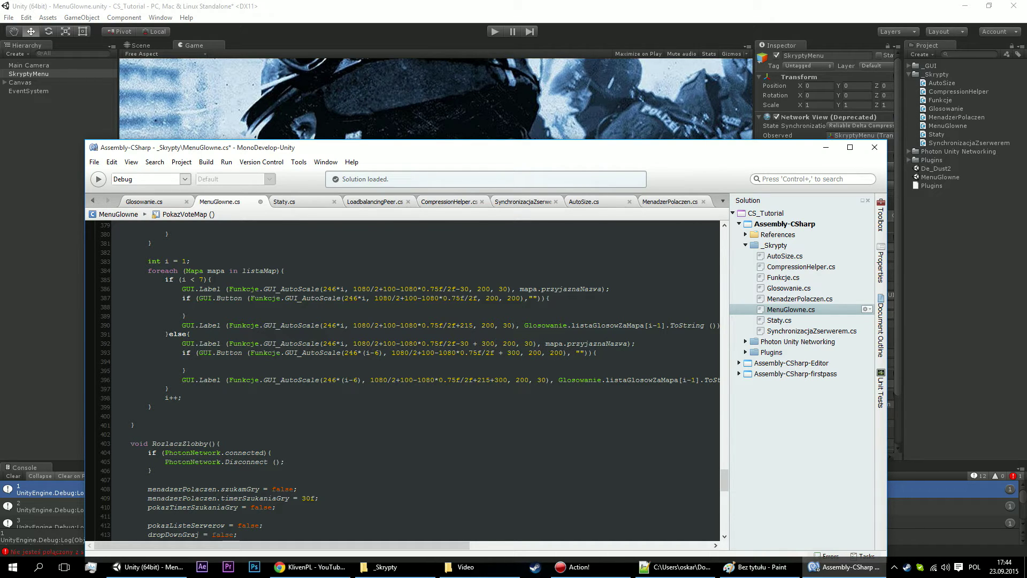
pyautogui.write(' -')
pyautogui.write('15')
pyautogui.press('BackSpace')
pyautogui.press('BackSpace')
pyautogui.write('30')
pyautogui.hotkey('ctrl', 's')
pyautogui.click(493, 36)
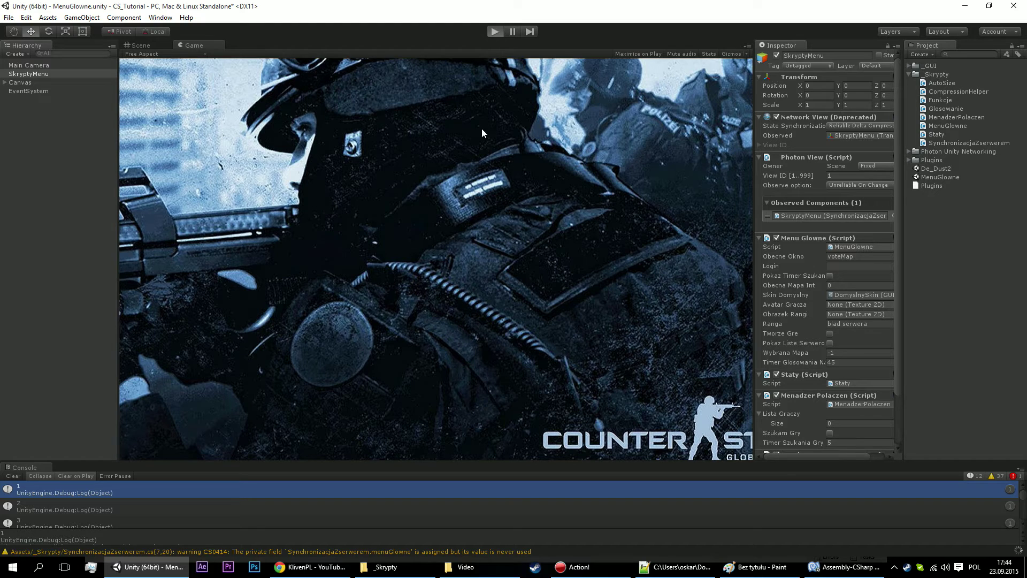
# Test-run the vote panel and check where the second-row map label lands.
pyautogui.hotkey('ctrl', 'p')
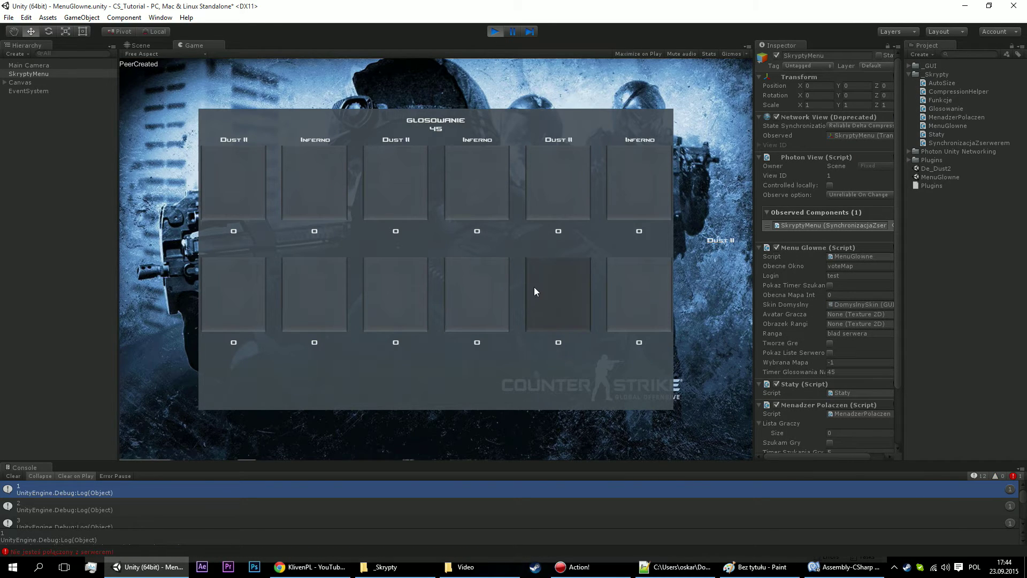
pyautogui.scroll(-5, 338, 505)
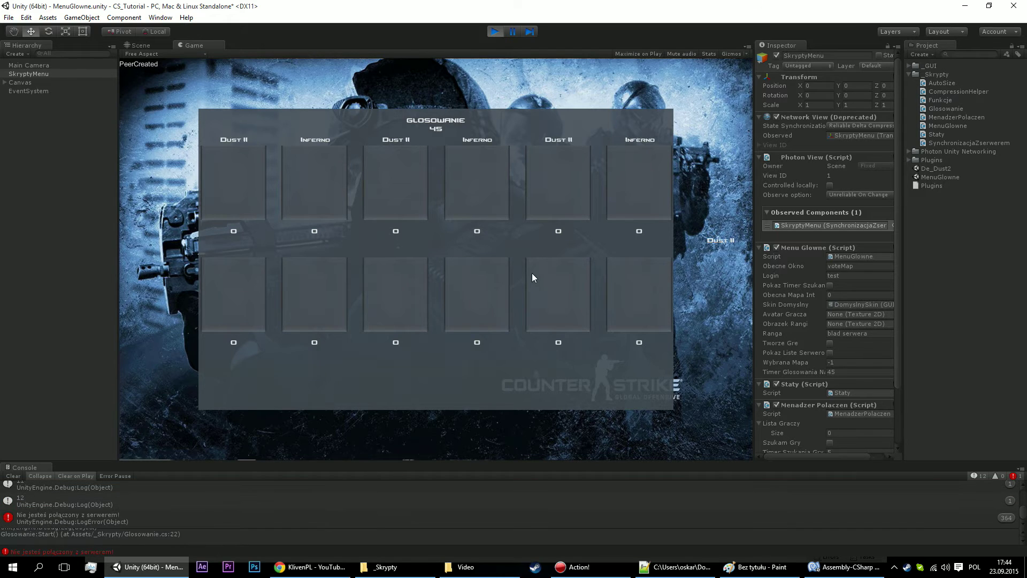
pyautogui.click(495, 31)
pyautogui.click(847, 566)
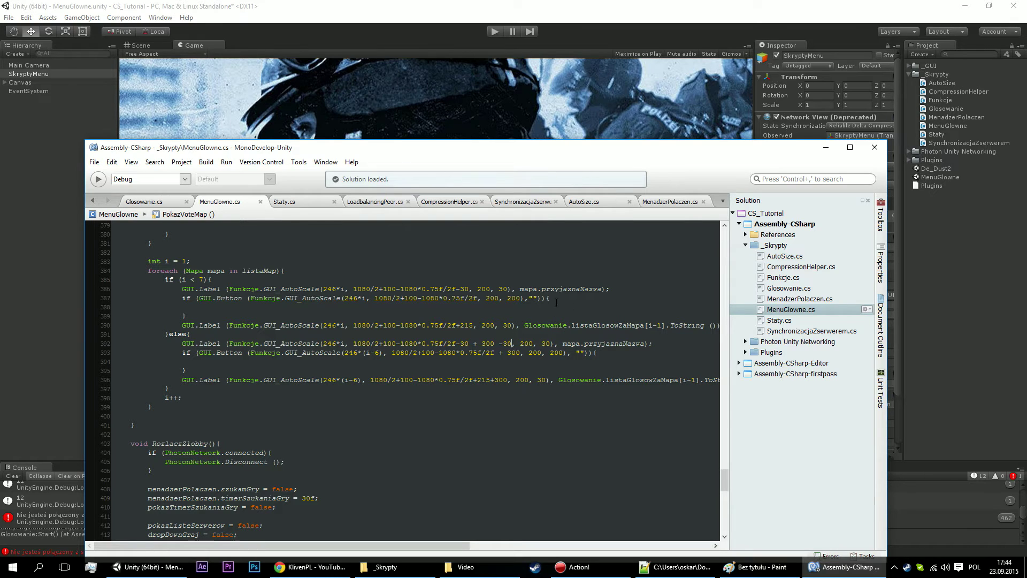
# Change the lower-row x index to (i-6) on line 392 and save.
pyautogui.click(342, 344)
pyautogui.write('(')
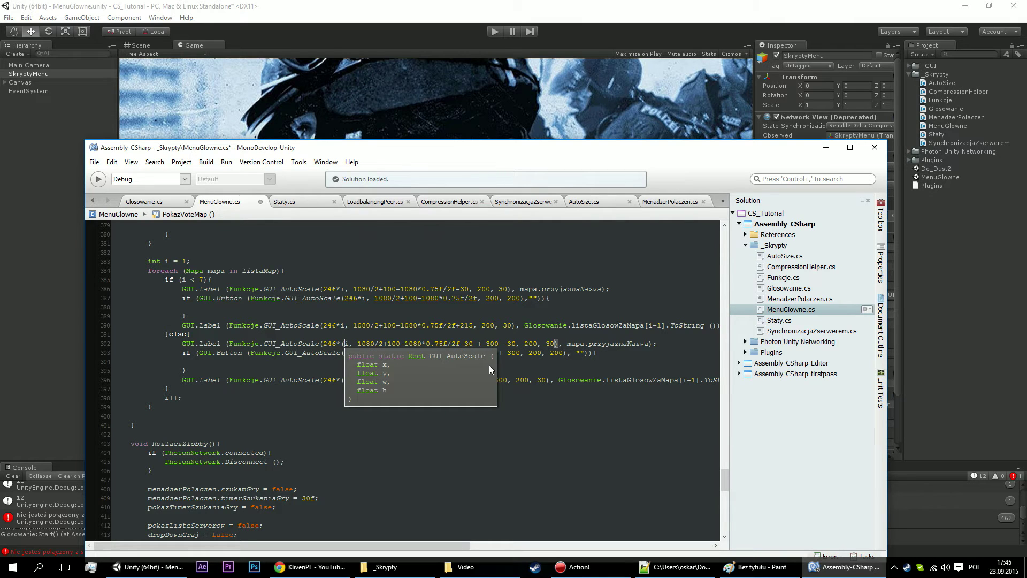
pyautogui.press('Right')
pyautogui.write('-5')
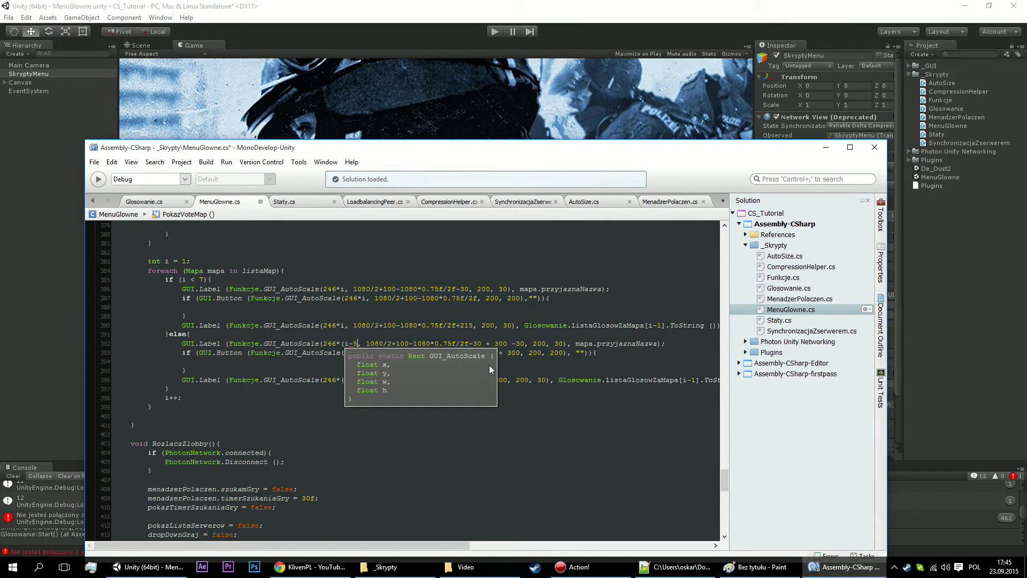
pyautogui.press('BackSpace')
pyautogui.write('6)')
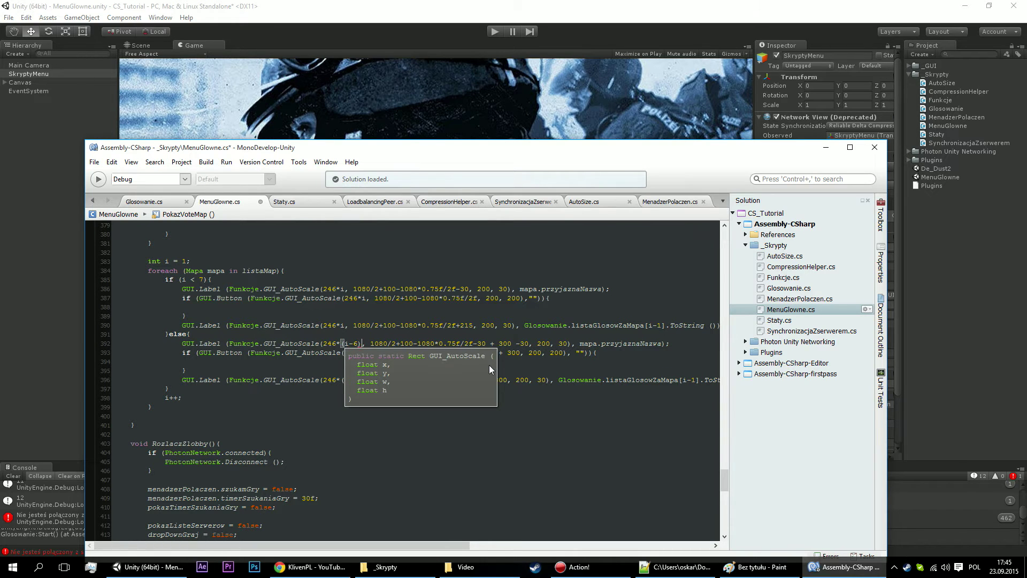
pyautogui.press('Escape')
pyautogui.hotkey('ctrl', 's')
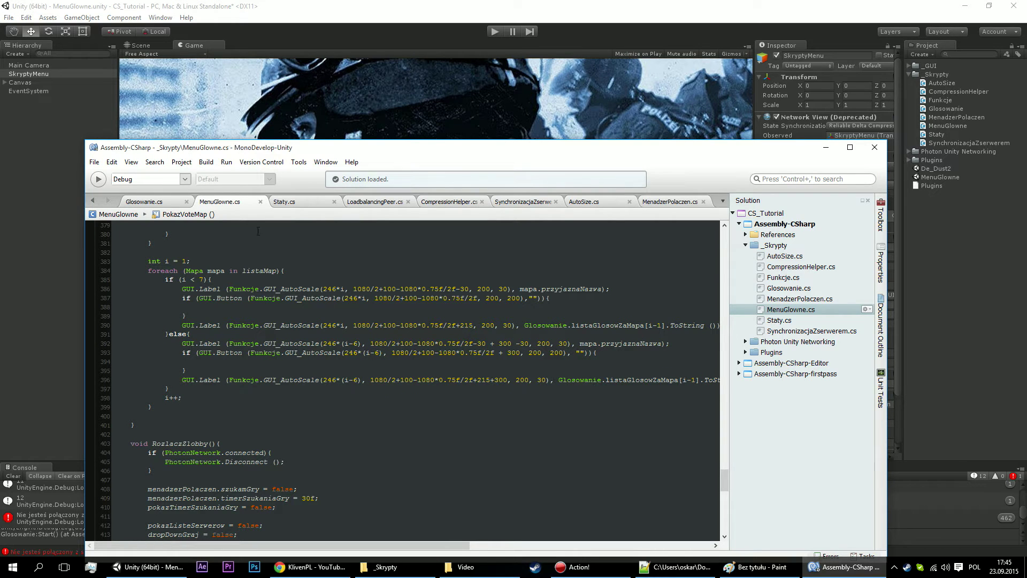
# Test the vote panel in Play mode, then stop and return to MenuGlowne.cs.
pyautogui.click(494, 34)
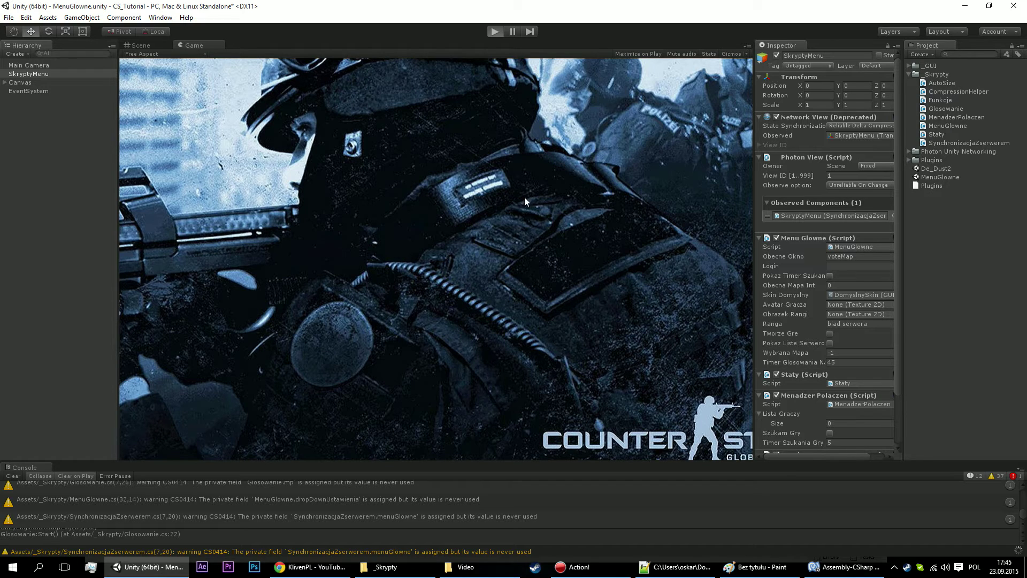
pyautogui.hotkey('ctrl', 'p')
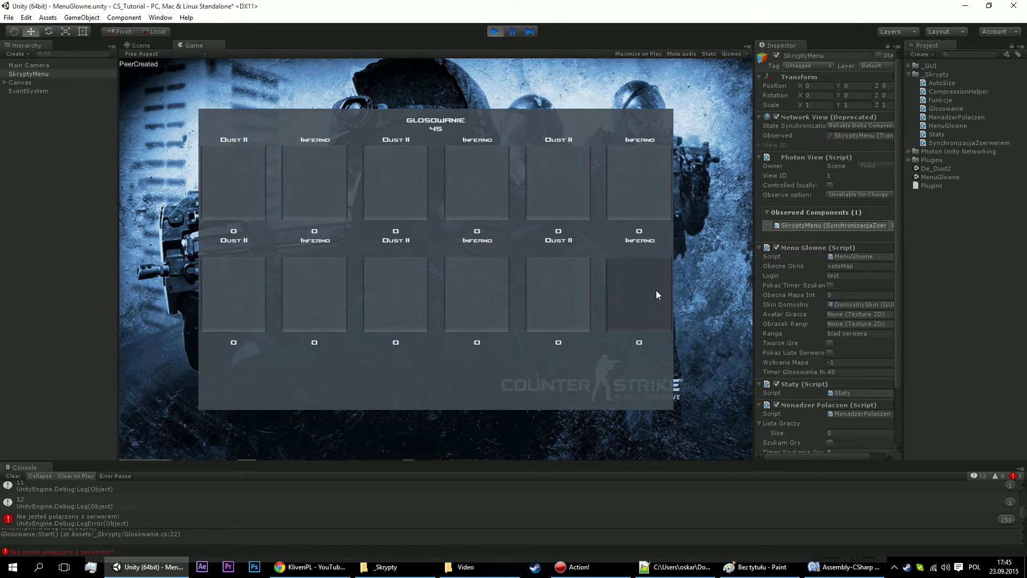
pyautogui.click(845, 566)
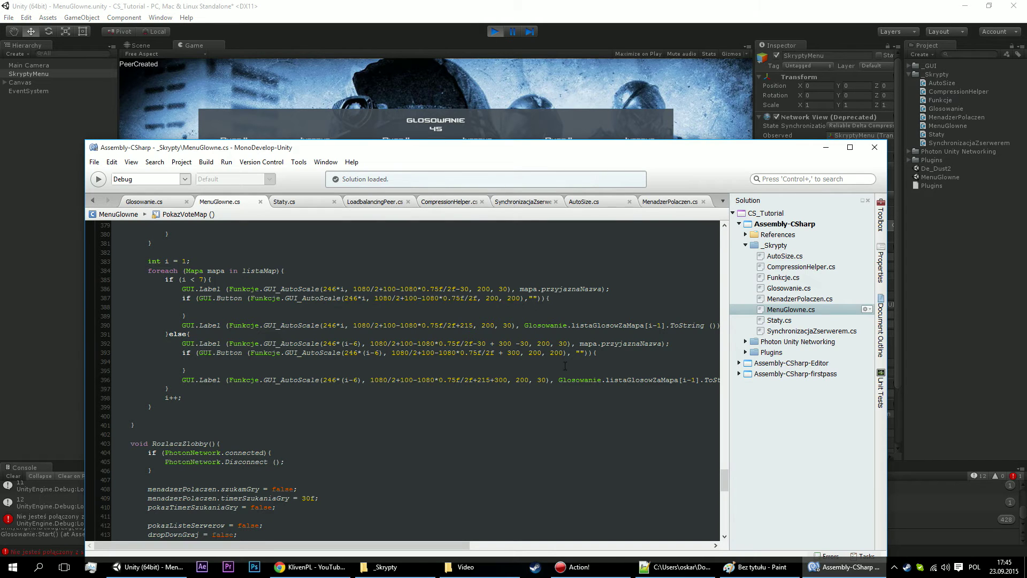
pyautogui.click(497, 32)
pyautogui.click(845, 566)
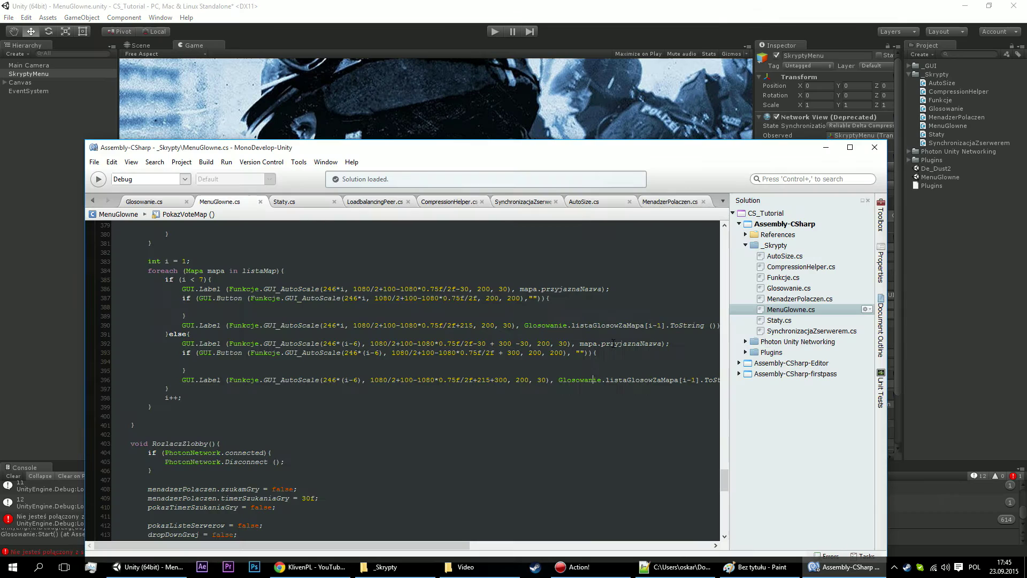
# Change the map label offset from -30 to -15, save, and rerun the game.
pyautogui.click(528, 343)
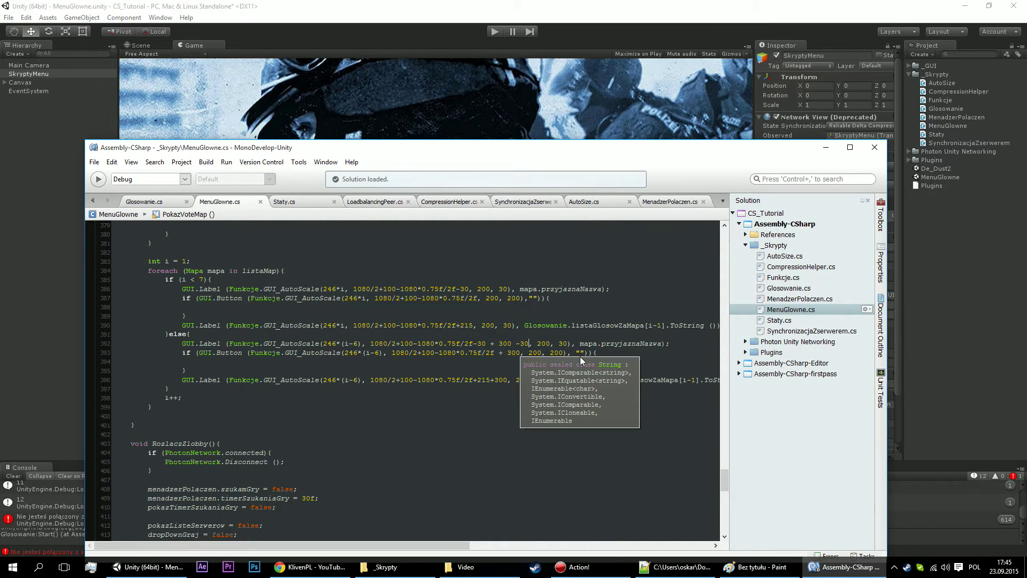
pyautogui.press('BackSpace')
pyautogui.press('BackSpace')
pyautogui.write('15')
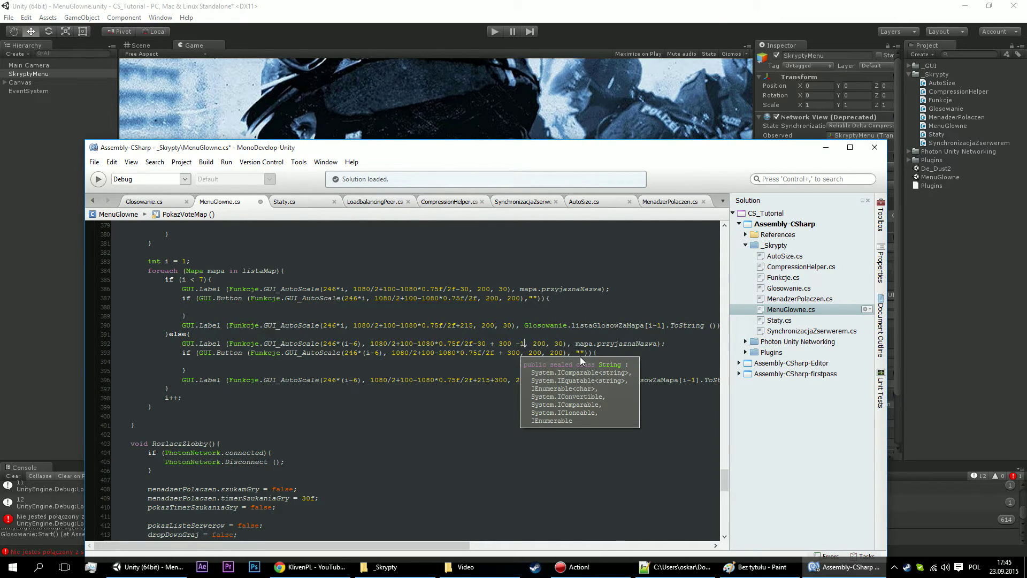
pyautogui.hotkey('ctrl', 's')
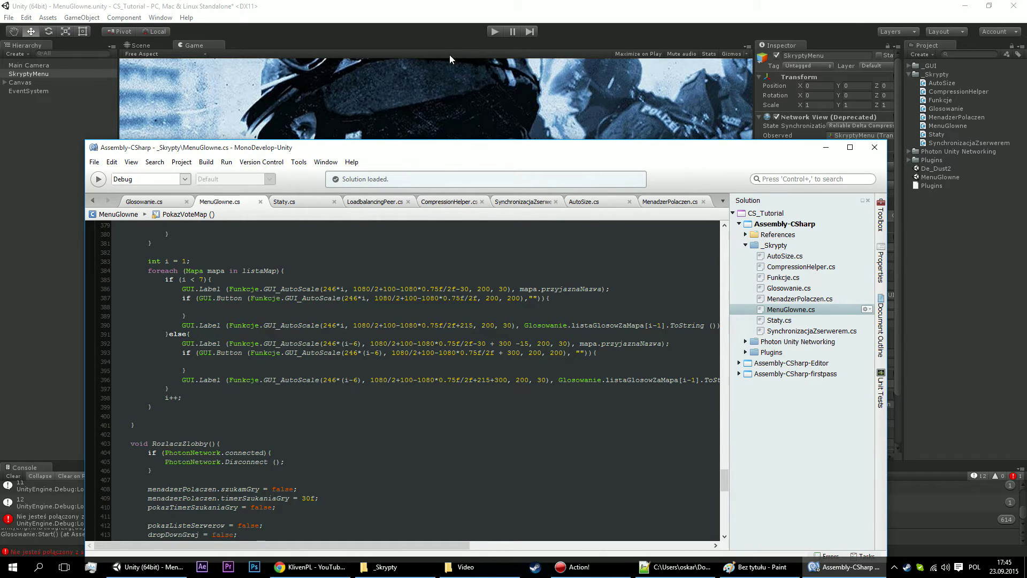
pyautogui.click(496, 31)
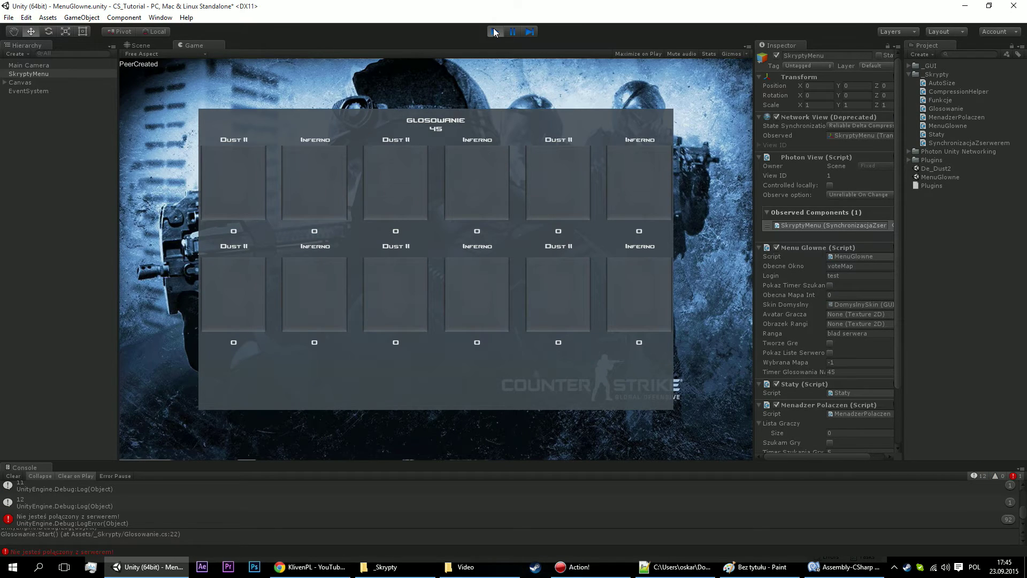
# Remove the extra -15 offset from line 392 and rerun the vote screen.
pyautogui.click(495, 31)
pyautogui.click(845, 566)
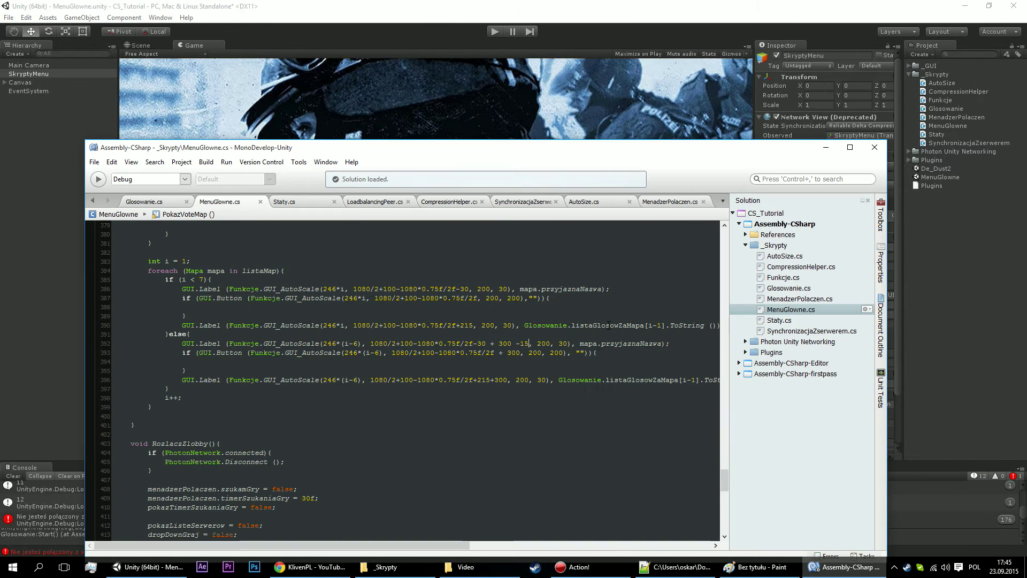
pyautogui.press('BackSpace')
pyautogui.press('BackSpace')
pyautogui.press('BackSpace')
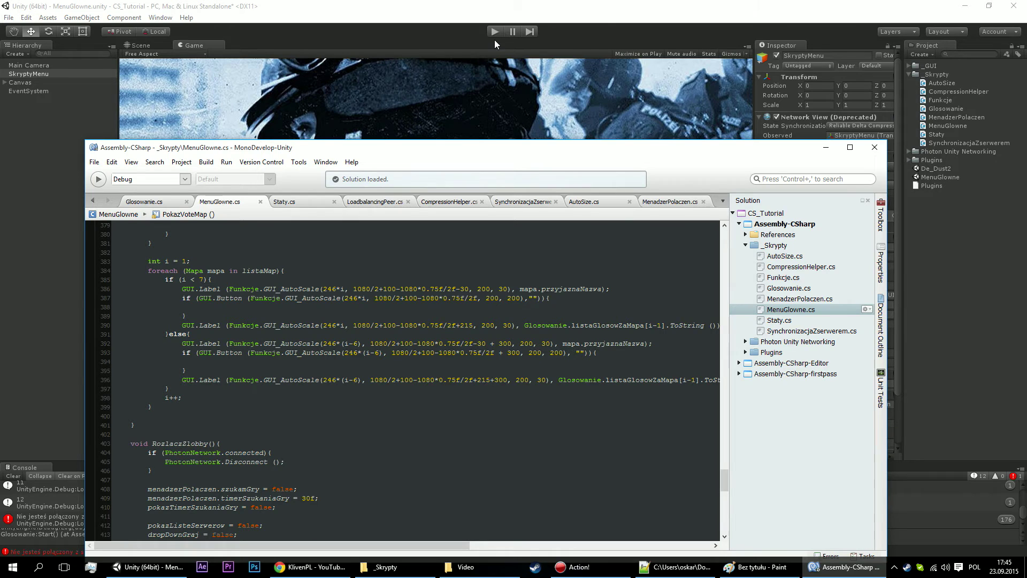
pyautogui.click(495, 40)
pyautogui.click(501, 35)
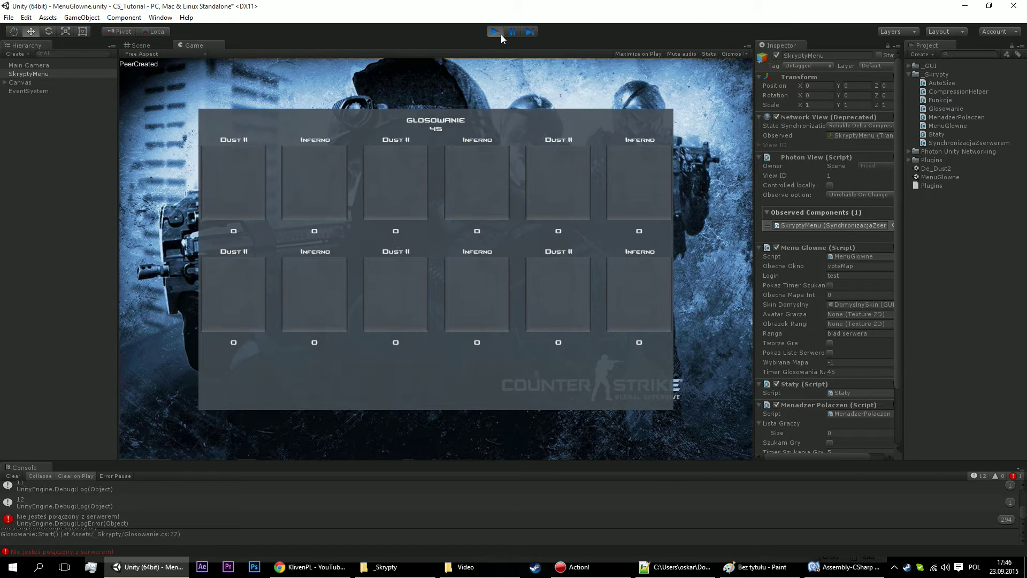
# Maximize then restore the Game view to inspect both rows, stop Play, and maximize MonoDevelop.
pyautogui.rightClick(223, 47)
pyautogui.click(237, 51)
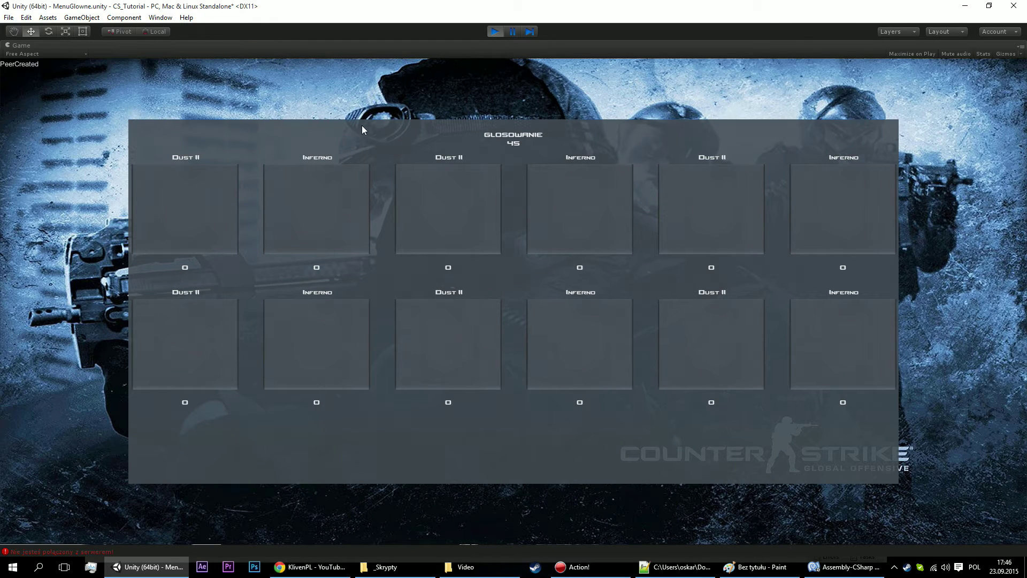
pyautogui.rightClick(19, 48)
pyautogui.click(37, 49)
pyautogui.click(493, 32)
pyautogui.click(843, 567)
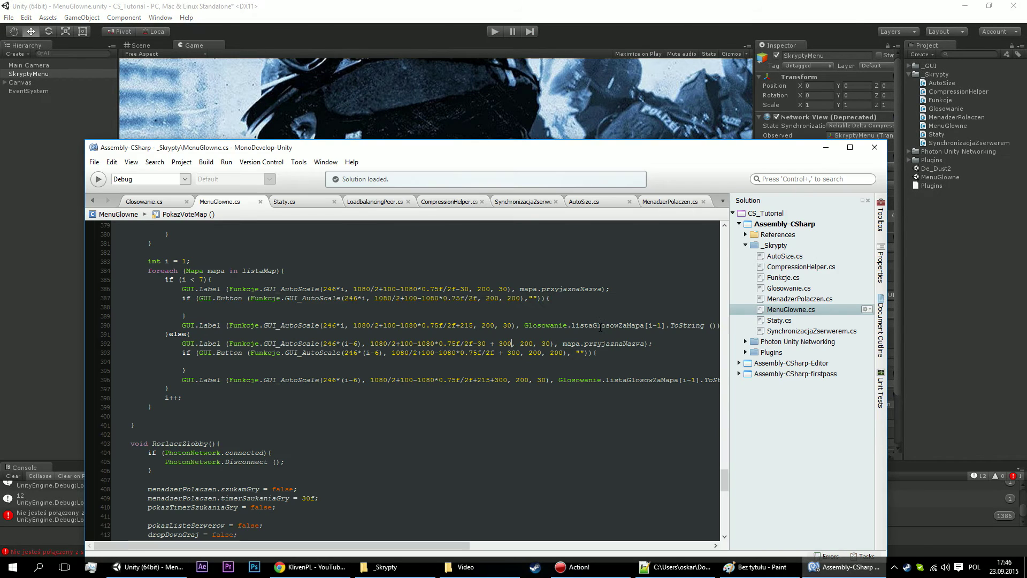
pyautogui.click(850, 147)
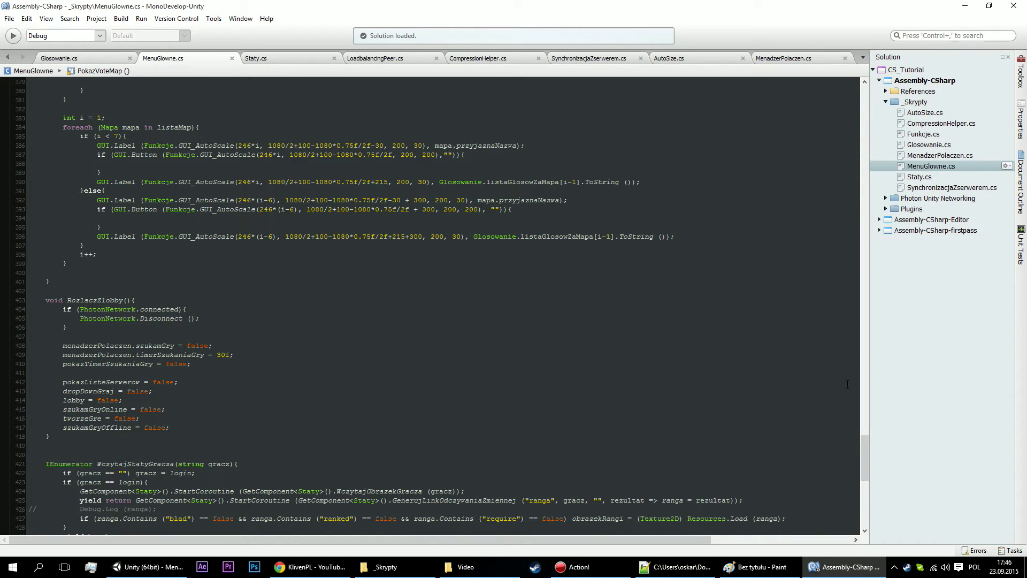
# Delete the ten duplicate listaMap.Add lines in Start(), keeping Dust II and Inferno.
pyautogui.moveTo(865, 441); pyautogui.dragTo(864, 102)
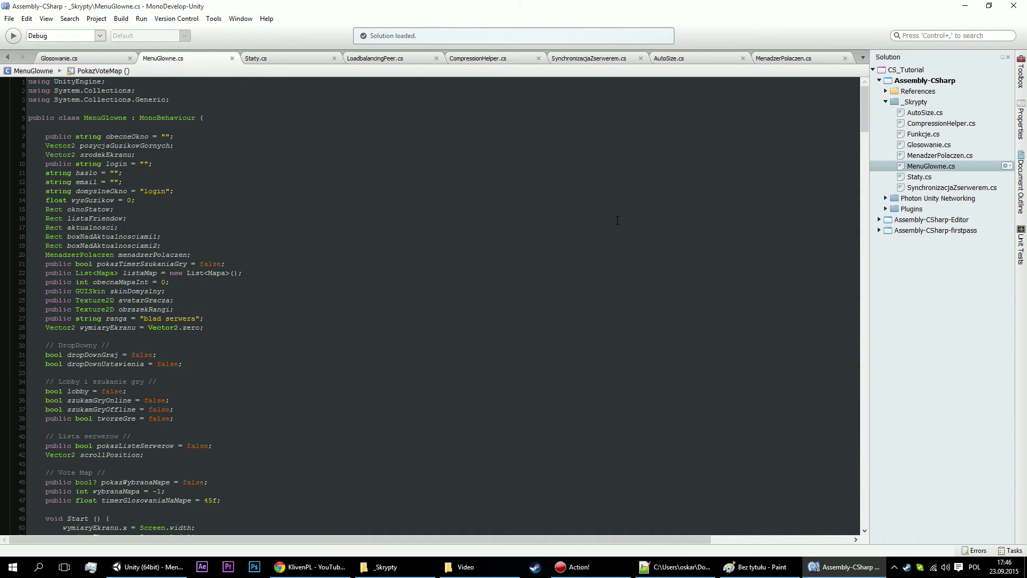
pyautogui.scroll(-10, 93, 443)
pyautogui.moveTo(270, 448); pyautogui.dragTo(29, 366)
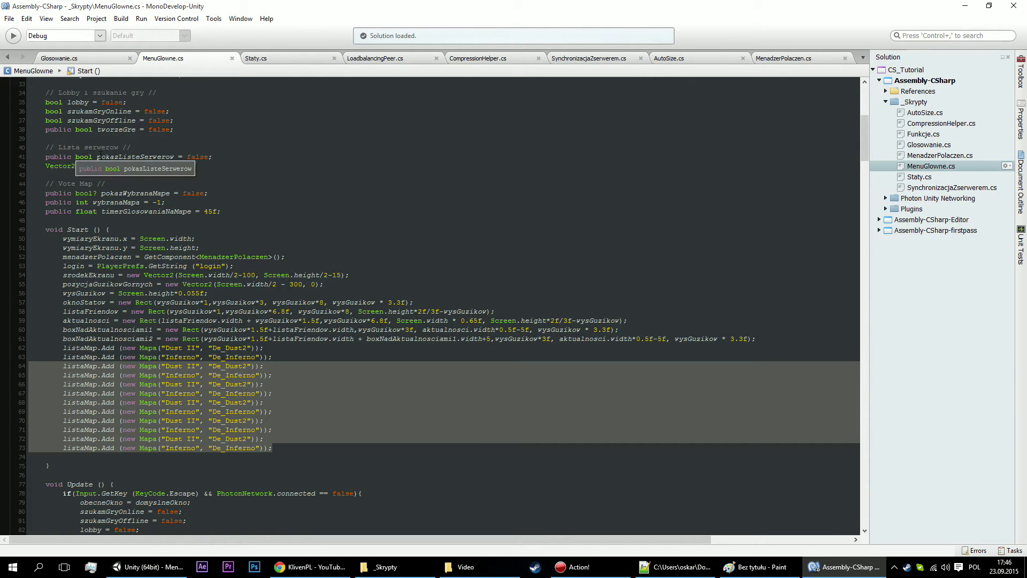
pyautogui.press('Delete')
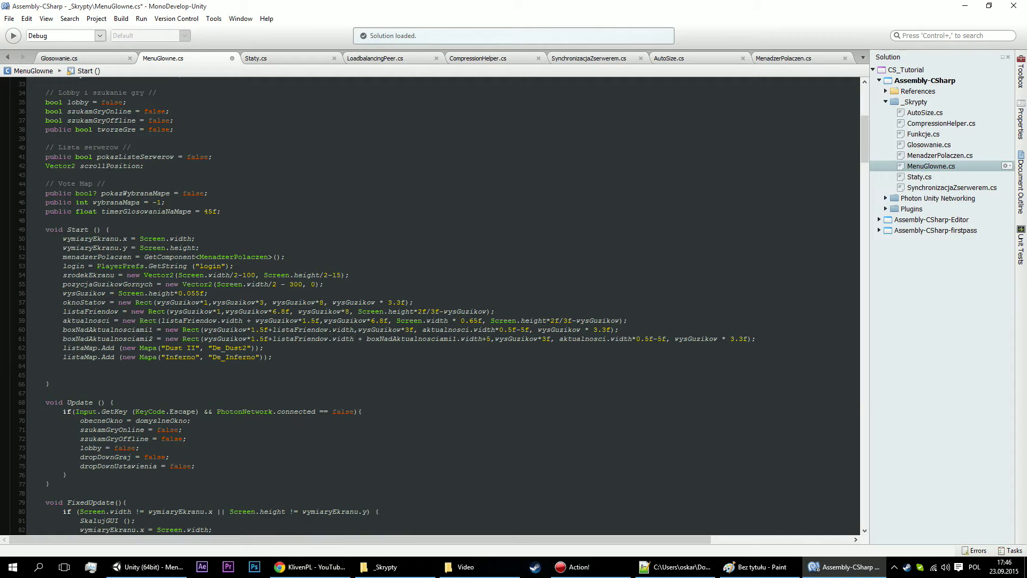
# Save MenuGlowne.cs with the trimmed map list.
pyautogui.write('s')
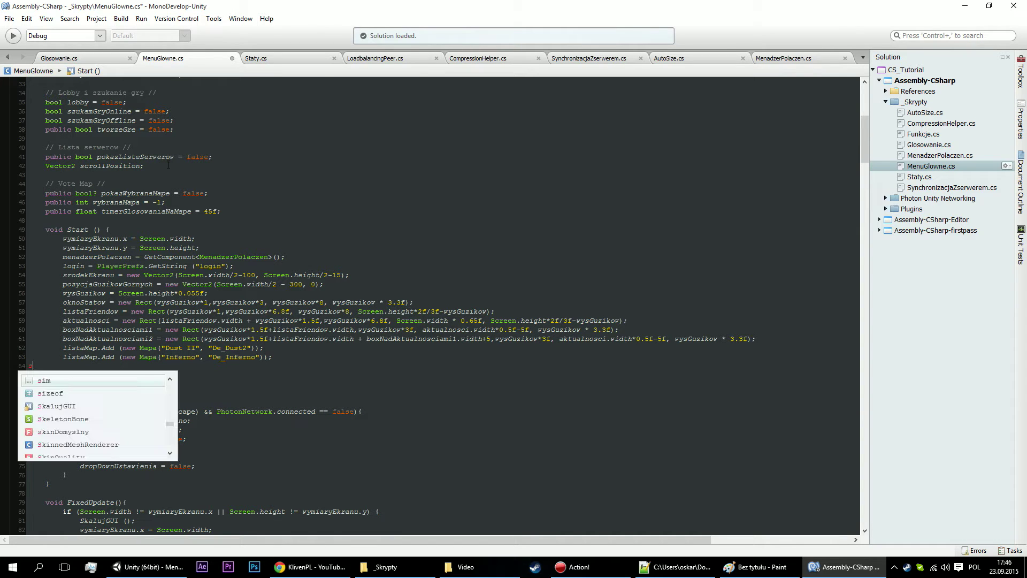
pyautogui.press('BackSpace')
pyautogui.hotkey('ctrl', 's')
# Locate the empty timer block in PokazVoteMap, then bring up the Notepad++ copy of MenuGlowne.cs.
pyautogui.scroll(-16, 265, 248)
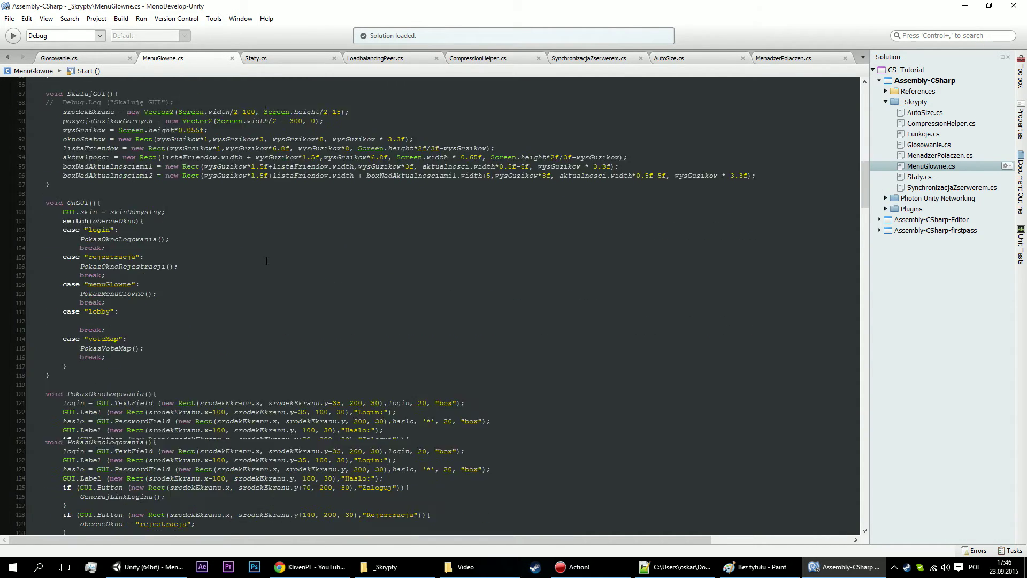
pyautogui.scroll(-16, 266, 248)
pyautogui.scroll(-17, 266, 248)
pyautogui.scroll(-16, 265, 248)
pyautogui.scroll(-16, 265, 247)
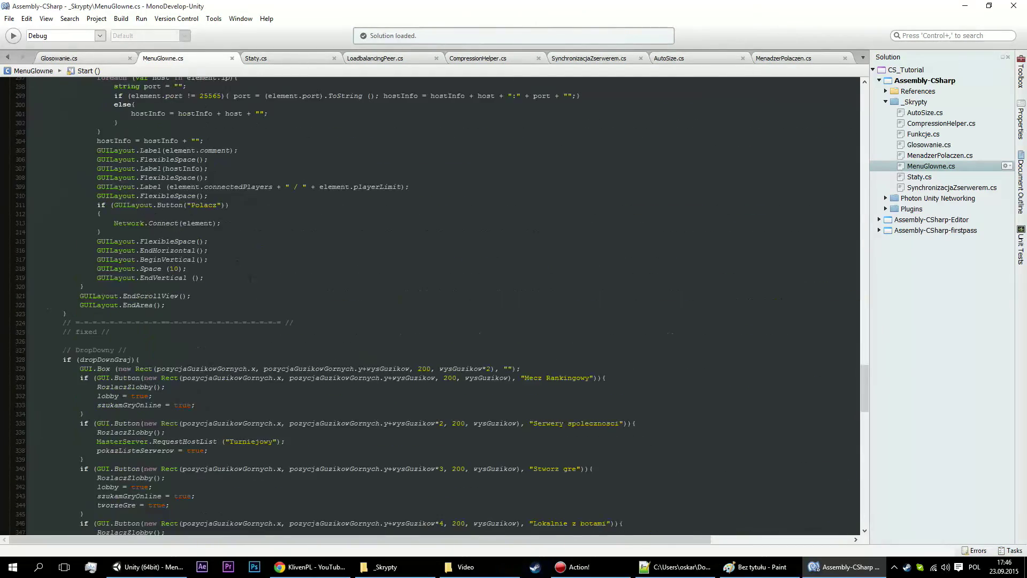
pyautogui.scroll(-16, 214, 225)
pyautogui.scroll(-14, 113, 185)
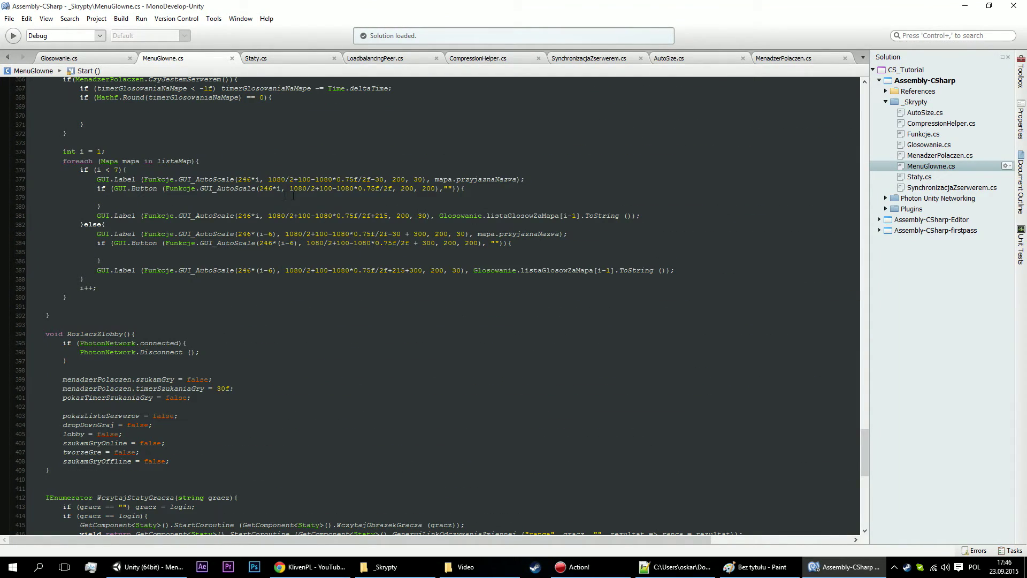
pyautogui.scroll(7, 207, 233)
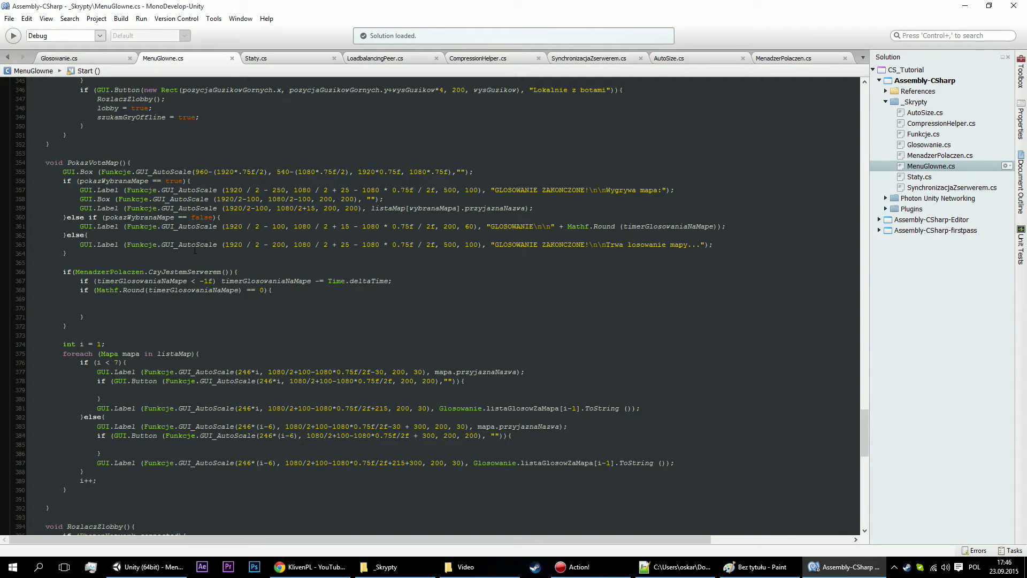
pyautogui.click(311, 298)
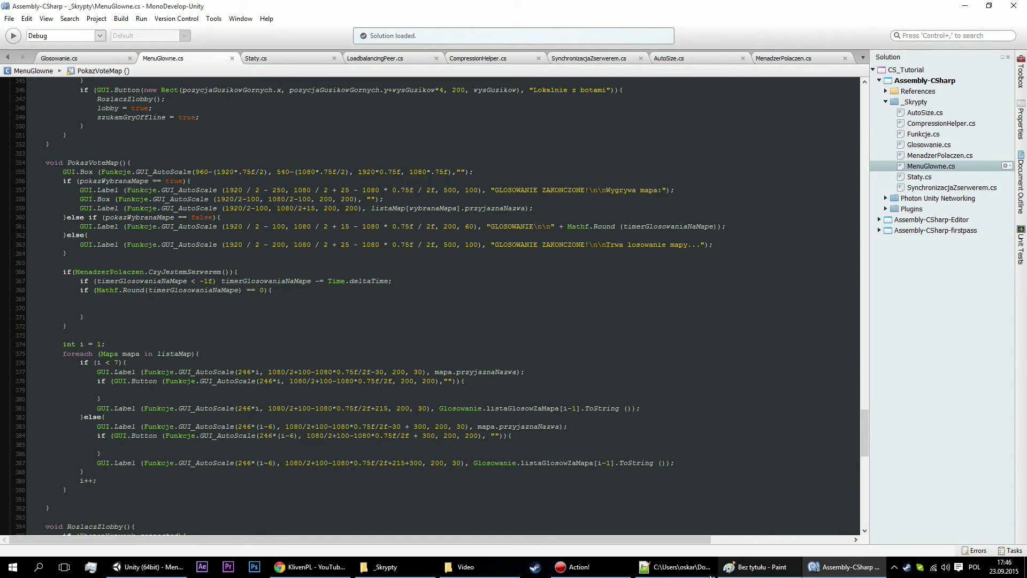
pyautogui.click(676, 567)
pyautogui.moveTo(1022, 375); pyautogui.dragTo(1021, 62)
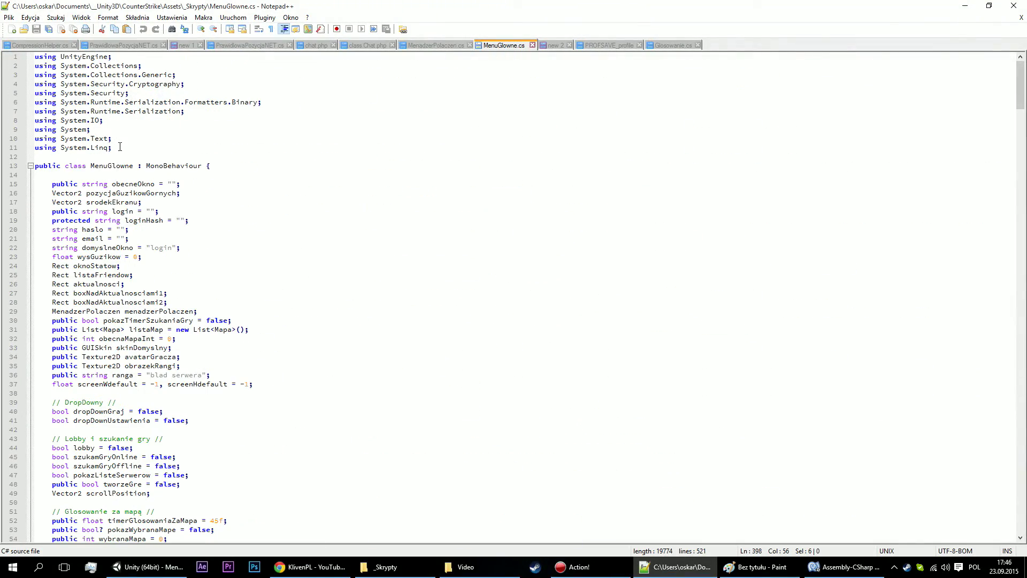
# Copy the using System, System.Text and System.Linq lines from the Notepad++ file.
pyautogui.moveTo(114, 147)
pyautogui.mouseDown()
pyautogui.moveTo(1, 117)
pyautogui.moveTo(2, 129)
pyautogui.mouseUp()
pyautogui.hotkey('ctrl', 'c')
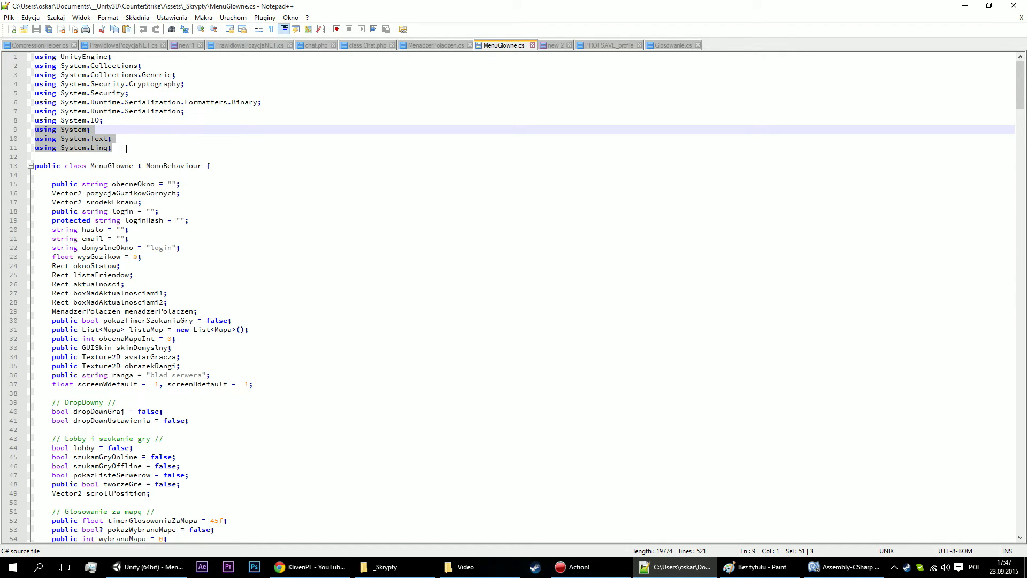
pyautogui.hotkey('shift', 'Up')
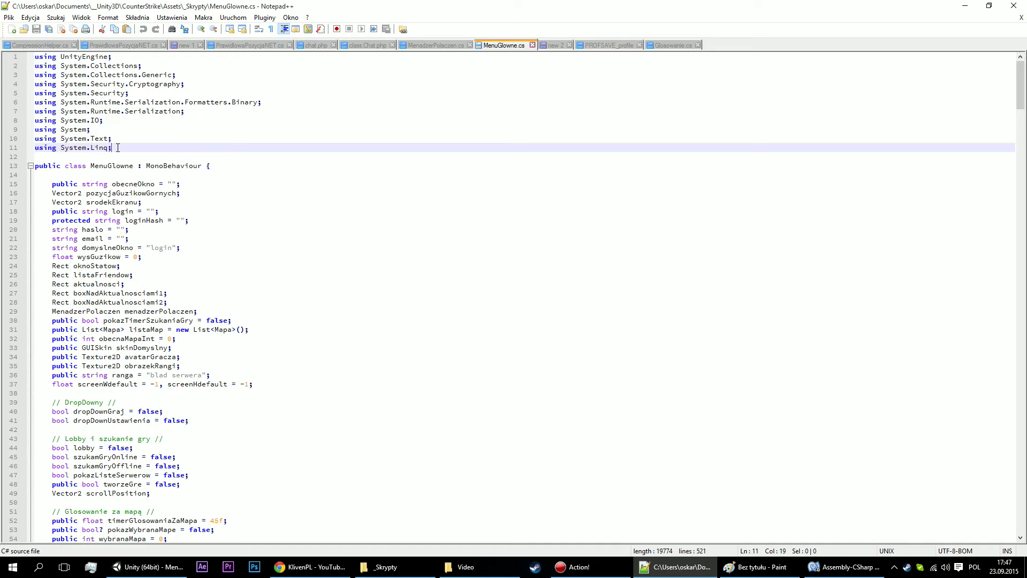
pyautogui.hotkey('shift', 'Up')
pyautogui.hotkey('shift', 'Down')
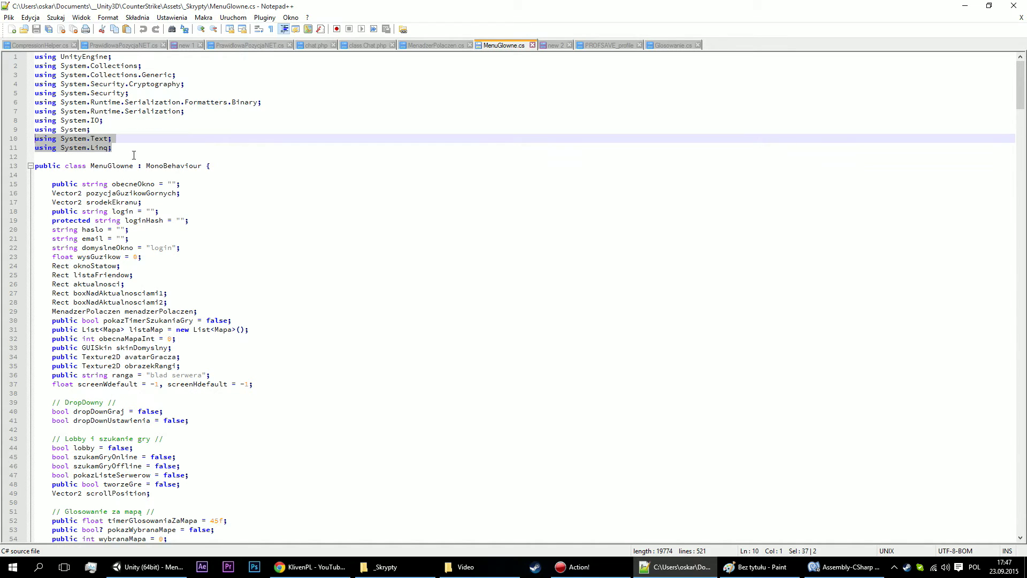
pyautogui.click(124, 152)
pyautogui.moveTo(123, 149); pyautogui.dragTo(35, 129)
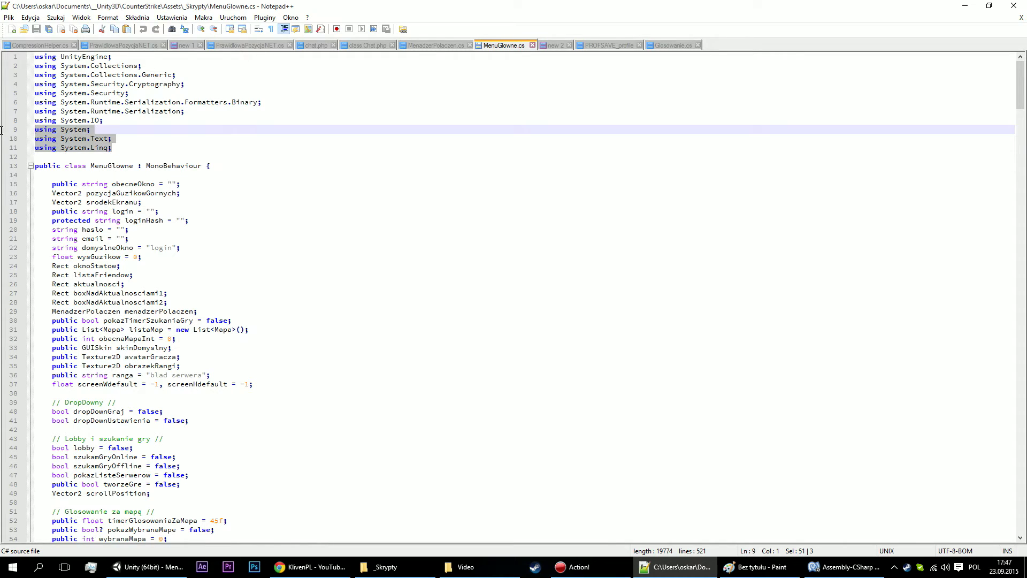
pyautogui.click(965, 6)
# Paste the three using lines below the existing using directives in MenuGlowne.cs.
pyautogui.scroll(-10, 861, 366)
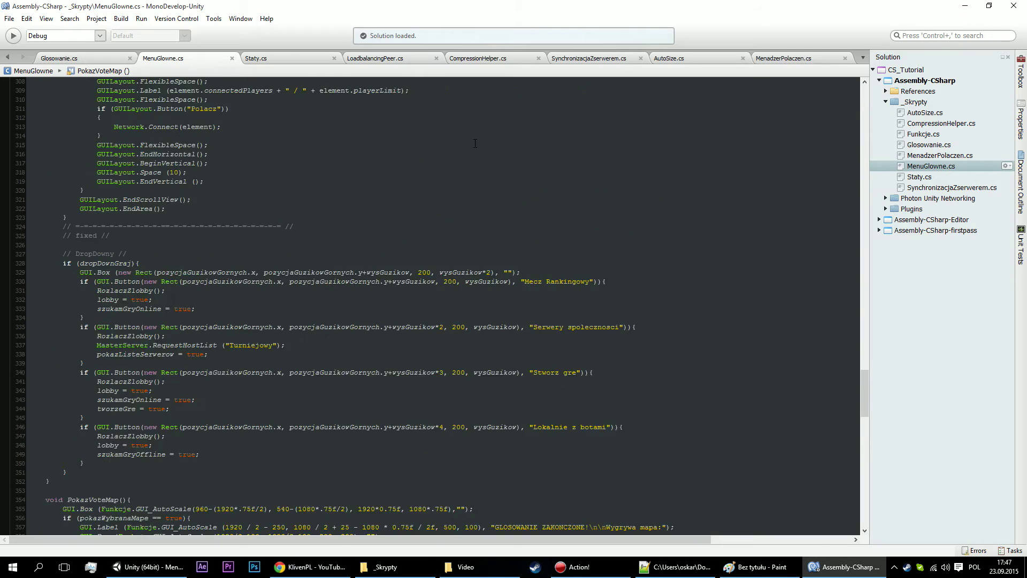
pyautogui.moveTo(861, 365); pyautogui.dragTo(841, 78)
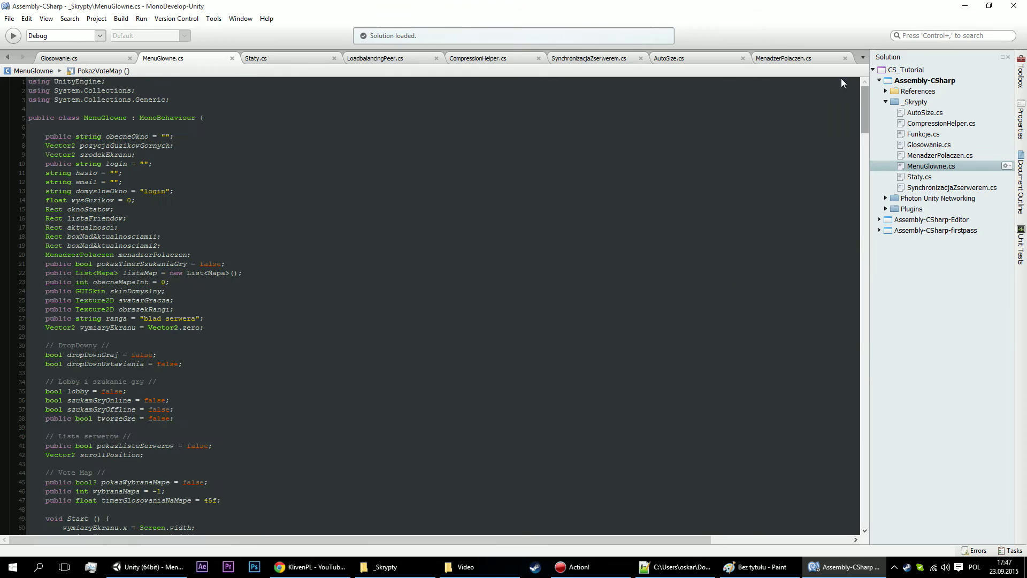
pyautogui.click(235, 105)
pyautogui.press('Return')
pyautogui.hotkey('ctrl', 'v')
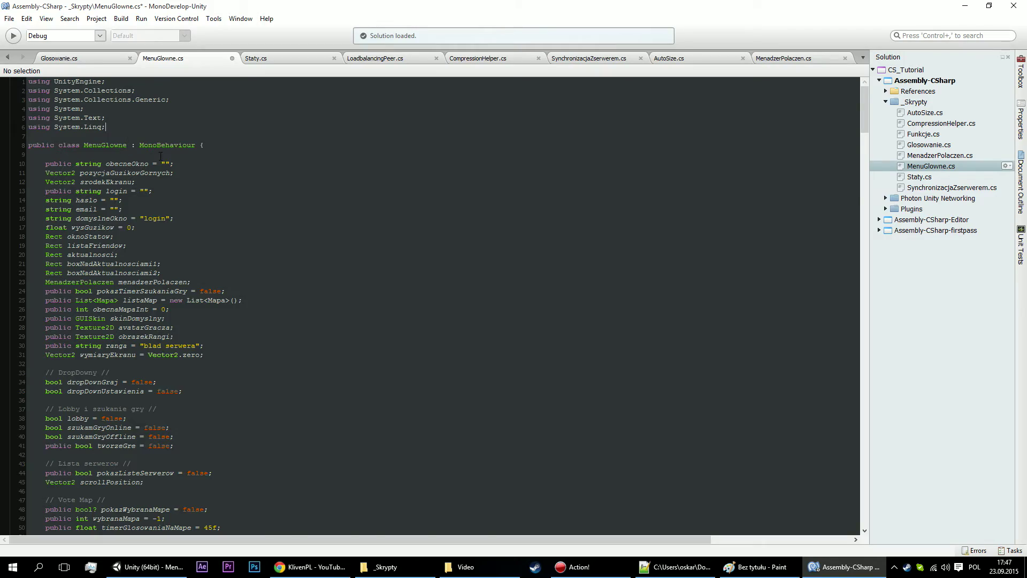
# Scroll to PokazVoteMap's empty server-only block for when the vote timer reaches zero.
pyautogui.scroll(-20, 161, 156)
pyautogui.scroll(-20, 163, 163)
pyautogui.scroll(-20, 167, 174)
pyautogui.scroll(-20, 171, 183)
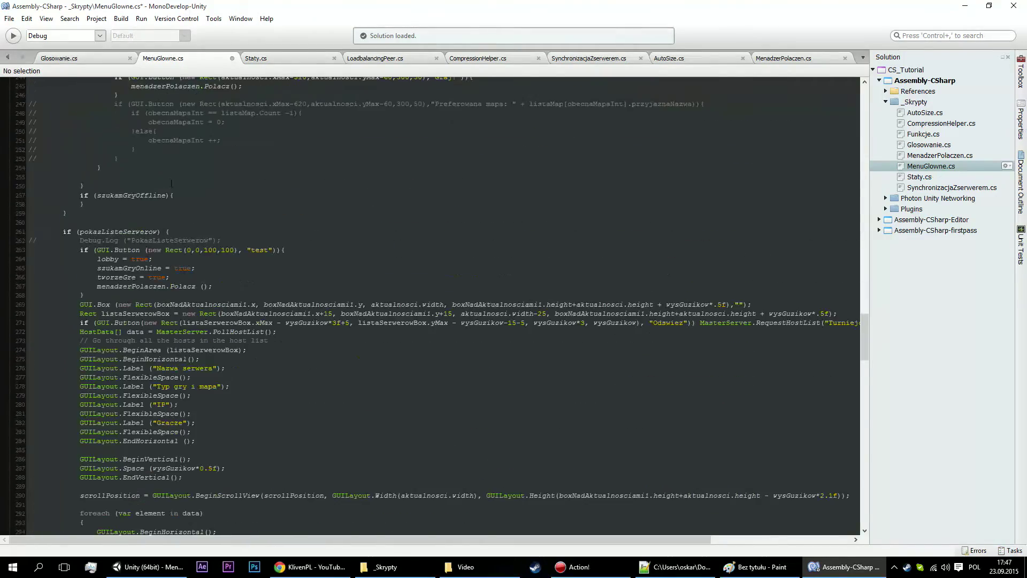
pyautogui.scroll(-13, 180, 197)
pyautogui.scroll(-13, 189, 209)
pyautogui.scroll(-13, 197, 221)
pyautogui.scroll(-13, 205, 234)
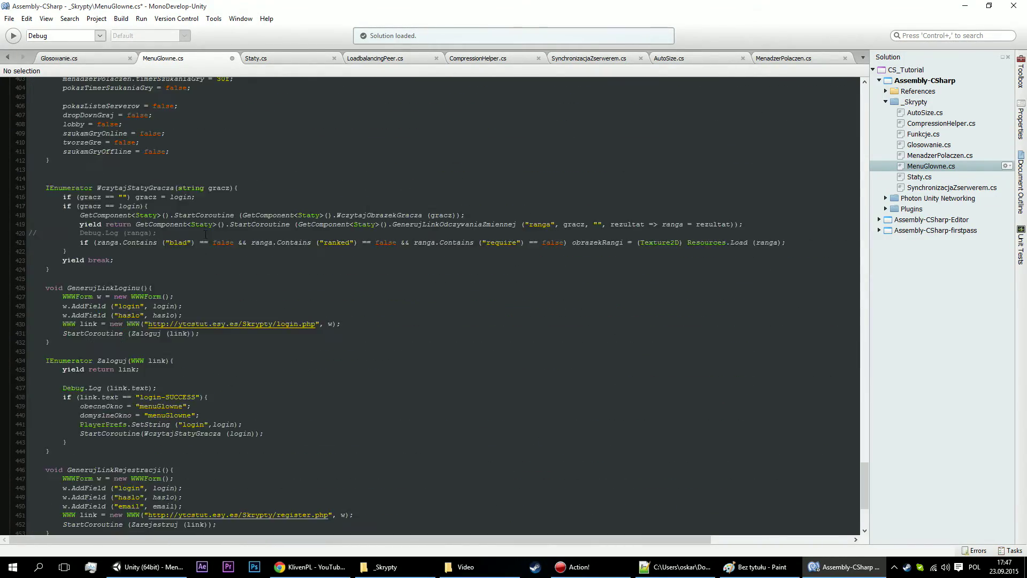
pyautogui.scroll(-7, 208, 214)
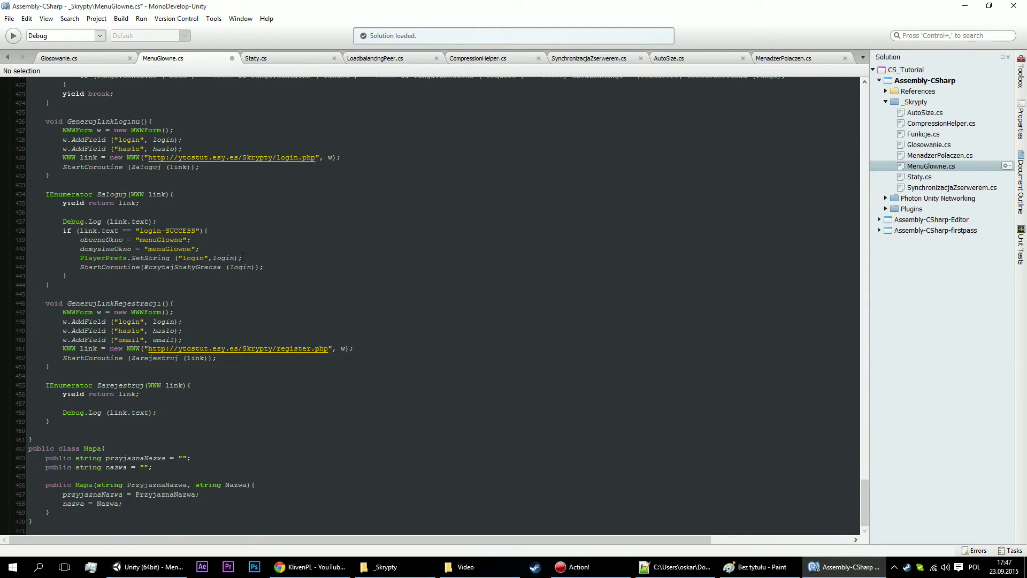
pyautogui.scroll(4, 193, 331)
pyautogui.scroll(8, 214, 289)
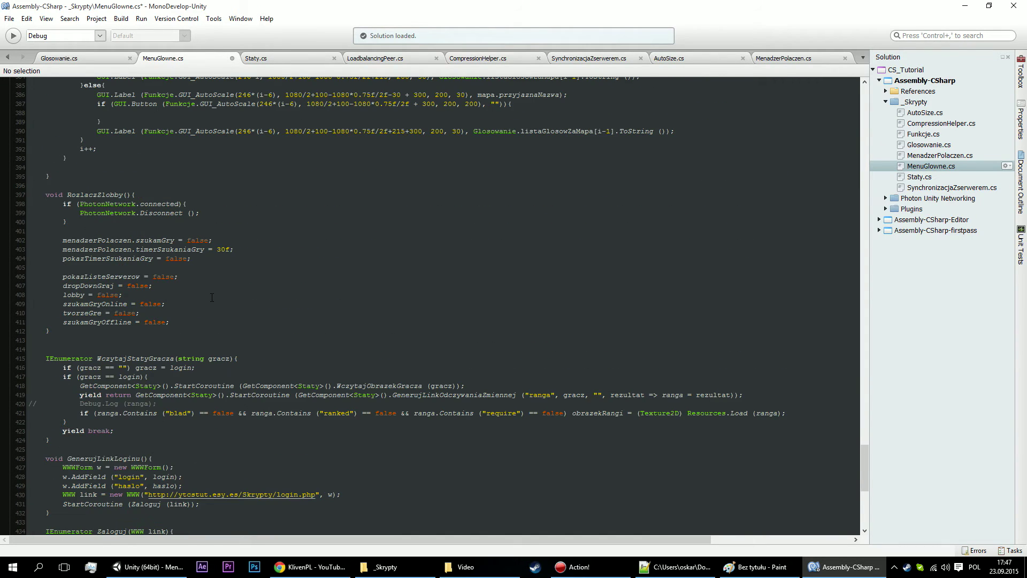
pyautogui.scroll(9, 209, 299)
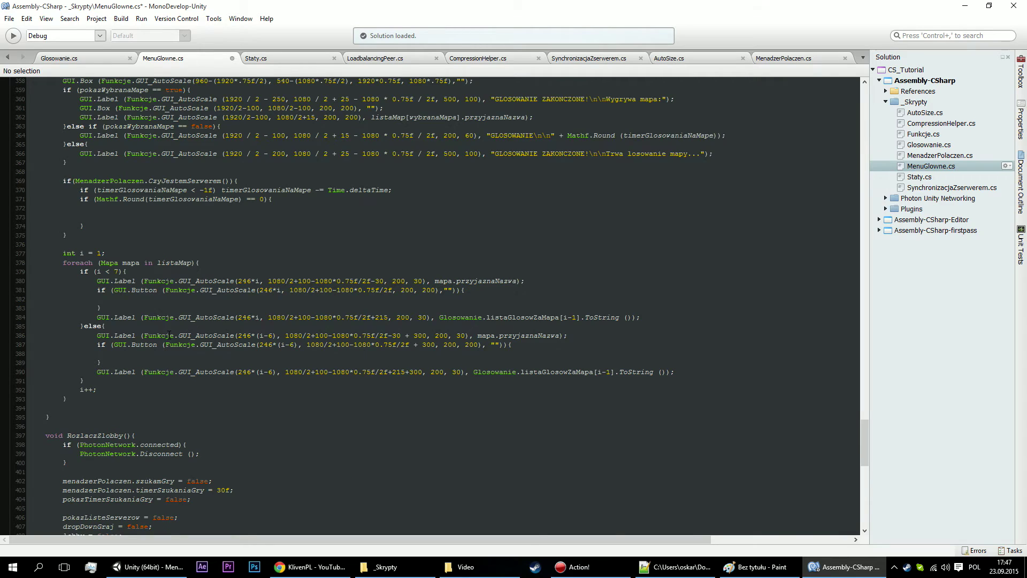
pyautogui.scroll(2, 198, 291)
pyautogui.scroll(2, 217, 276)
# Add an empty foreach loop over listaMap inside the timer-zero block.
pyautogui.click(211, 305)
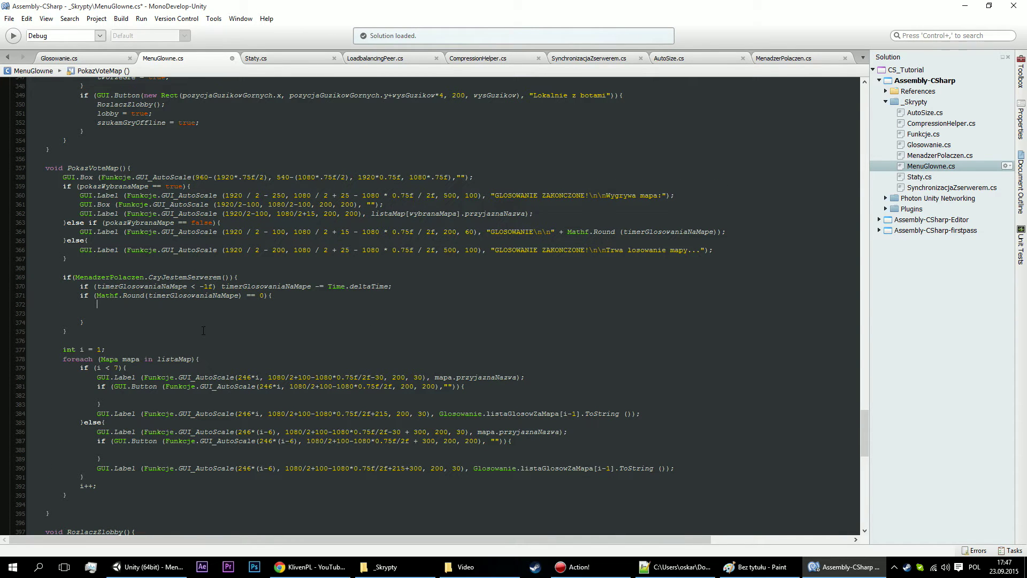
pyautogui.write('foreac')
pyautogui.write('h')
pyautogui.write('(map map')
pyautogui.write('a in listaMa')
pyautogui.write('a')
pyautogui.press('BackSpace')
pyautogui.write('p){')
pyautogui.press('Return')
pyautogui.press('Return')
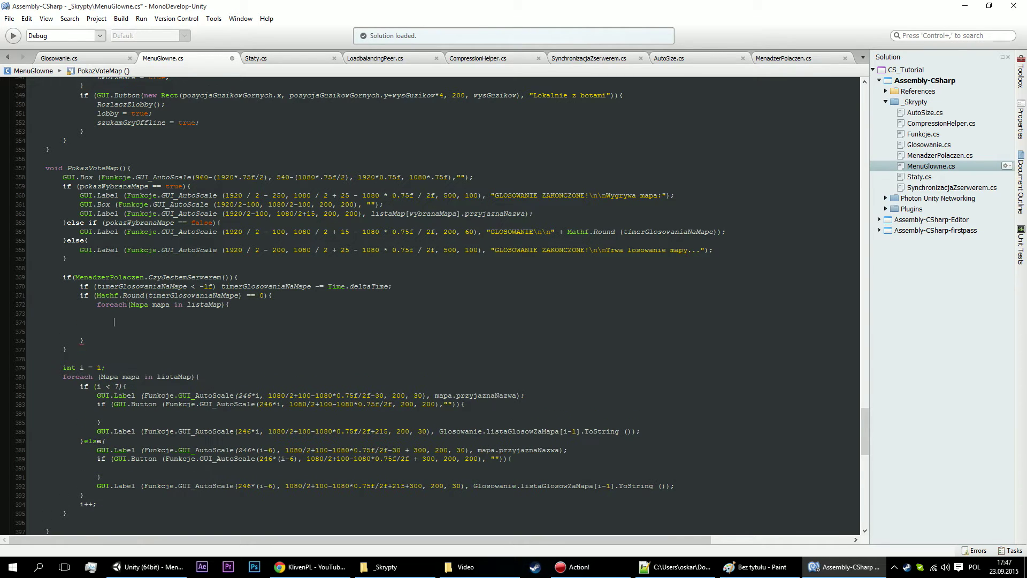
pyautogui.write('}')
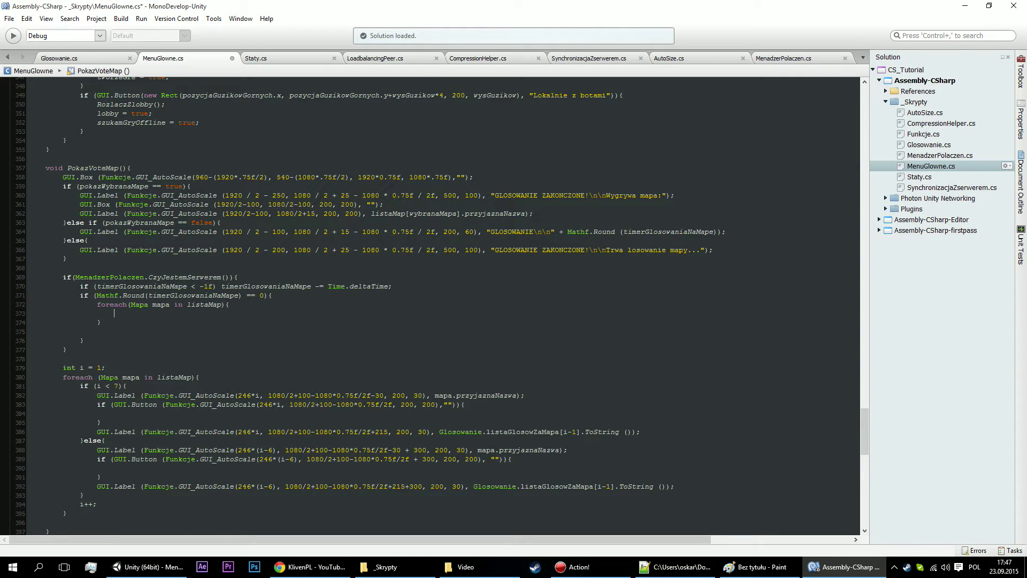
# Declare int maxLiczbaGlosow = listaMap.Max (); on a new line above the loop.
pyautogui.click(272, 295)
pyautogui.press('Return')
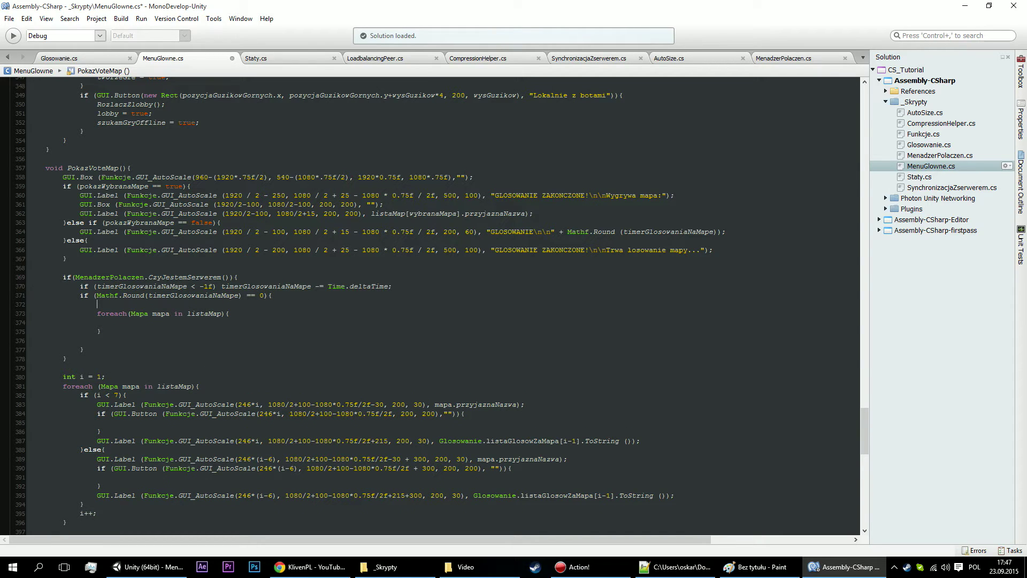
pyautogui.write('listaMap.')
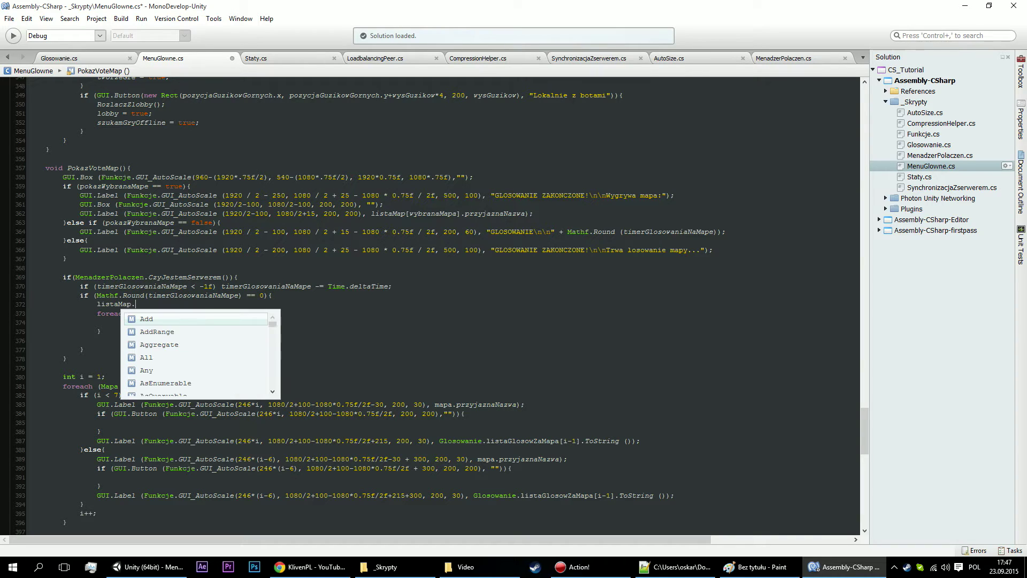
pyautogui.write('ma')
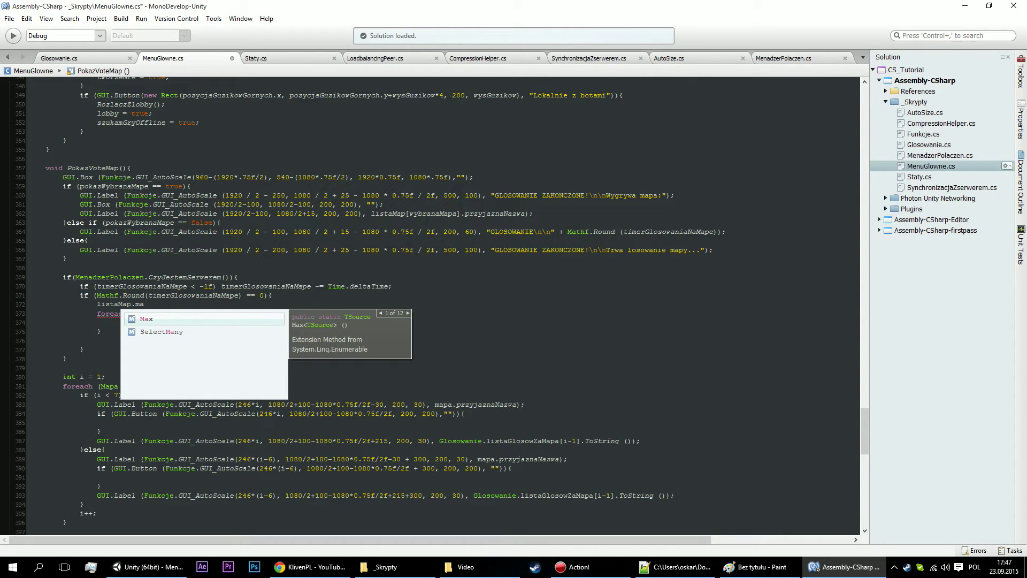
pyautogui.press('Return')
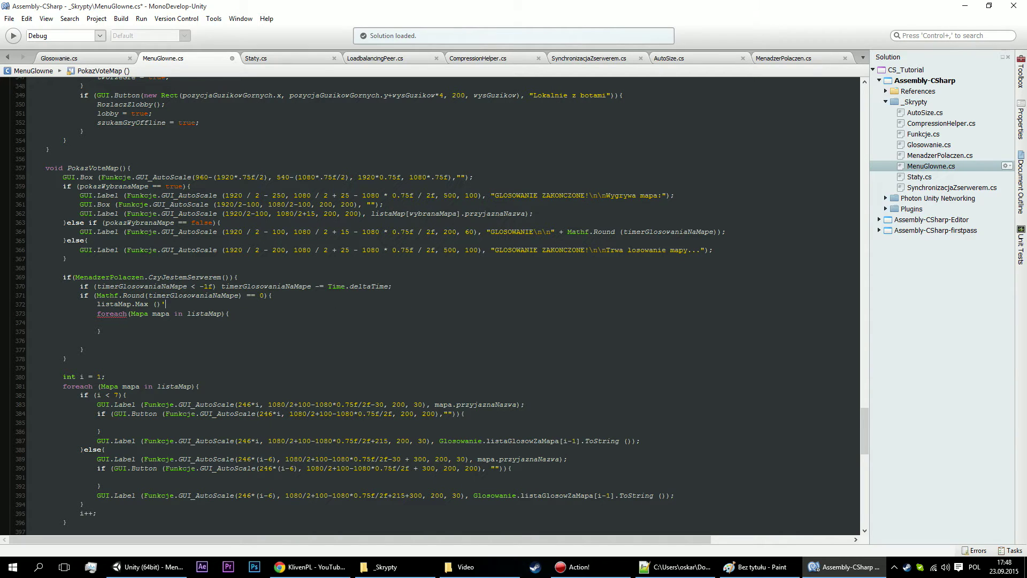
pyautogui.write(';')
pyautogui.click(97, 304)
pyautogui.write('int m')
pyautogui.write('ax')
pyautogui.write('Liczby')
pyautogui.press('BackSpace')
pyautogui.write('aGlosow')
pyautogui.write(' =')
# Inspect the listaMap.Max () call and its signature.
pyautogui.click(236, 304)
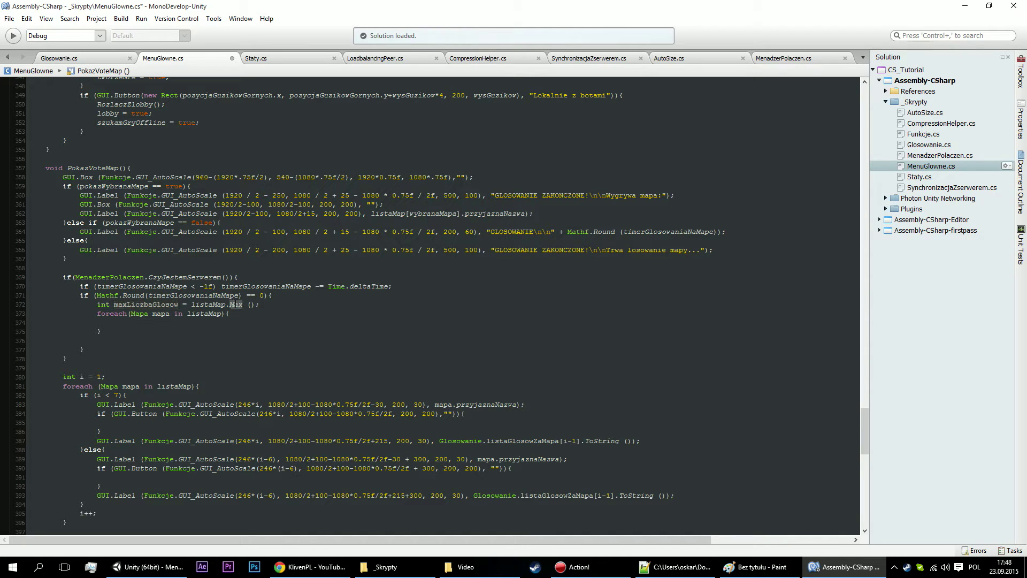
pyautogui.click(197, 306)
pyautogui.click(236, 305)
pyautogui.moveTo(240, 305)
# Remove the extra empty line below the foreach loop, leaving its body empty.
pyautogui.click(240, 304)
pyautogui.press('Down')
pyautogui.press('Down')
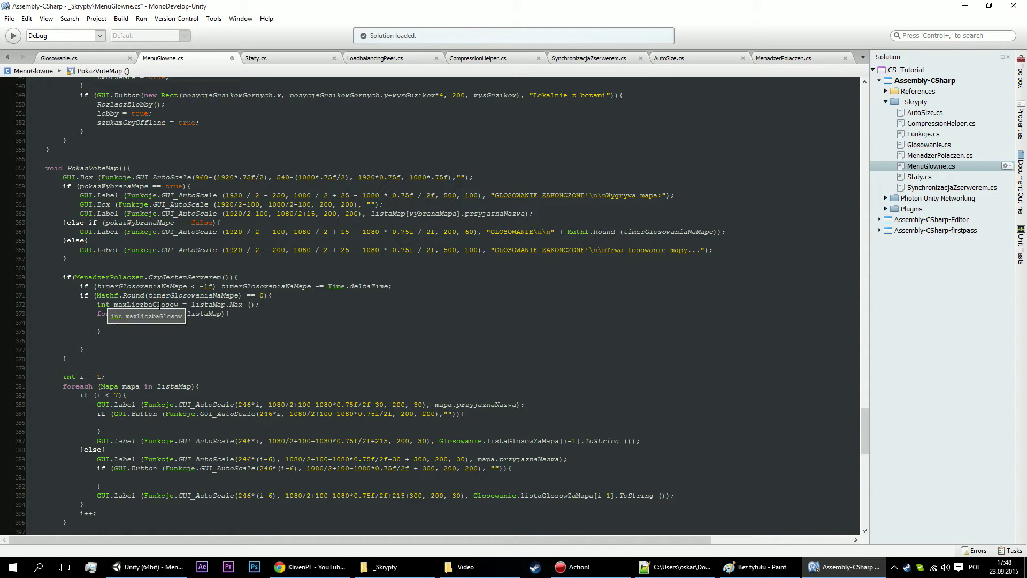
pyautogui.press('Down')
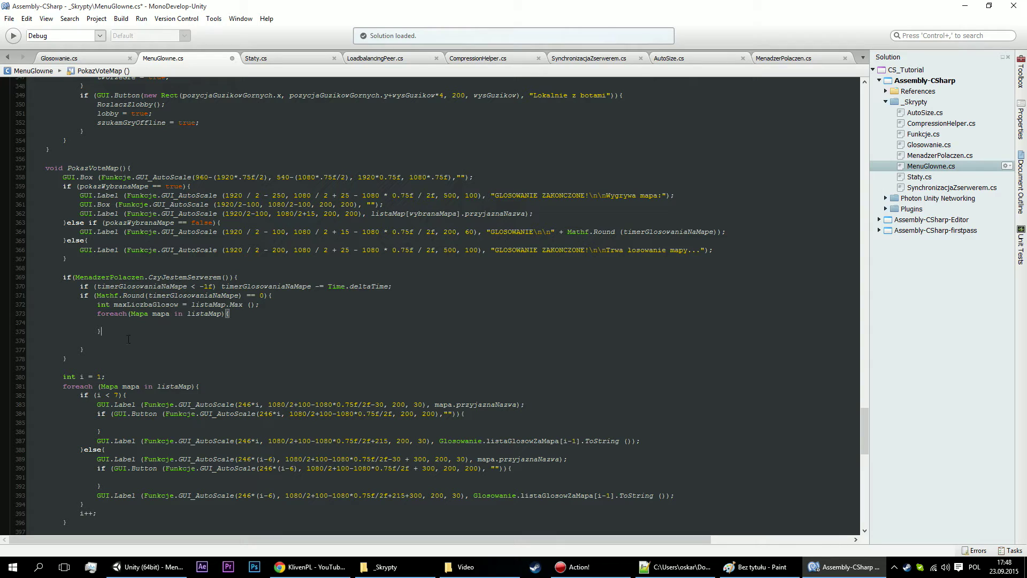
pyautogui.click(167, 295)
pyautogui.click(133, 332)
pyautogui.click(137, 340)
pyautogui.press('BackSpace')
pyautogui.click(142, 323)
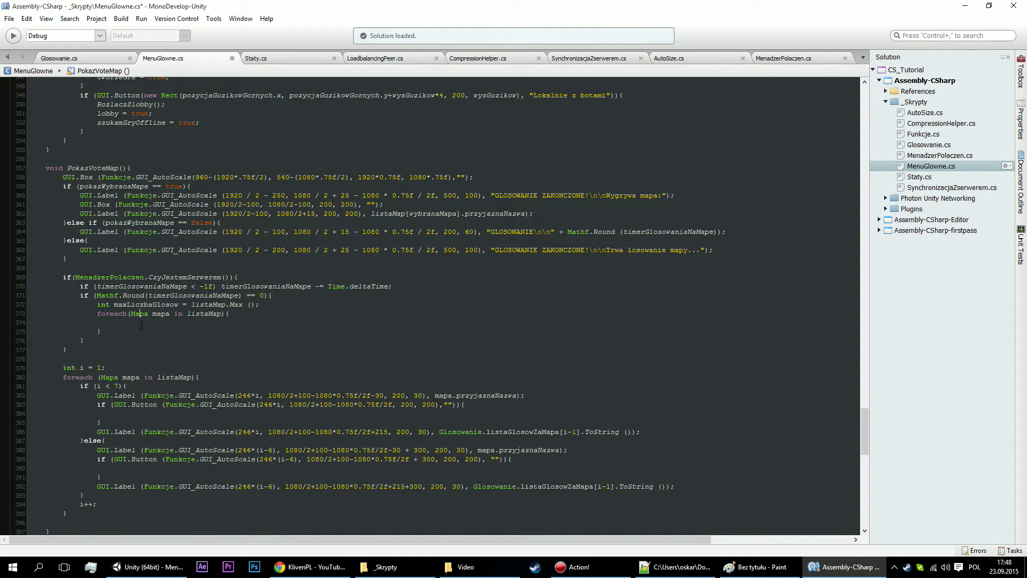
pyautogui.moveTo(113, 333); pyautogui.dragTo(136, 313)
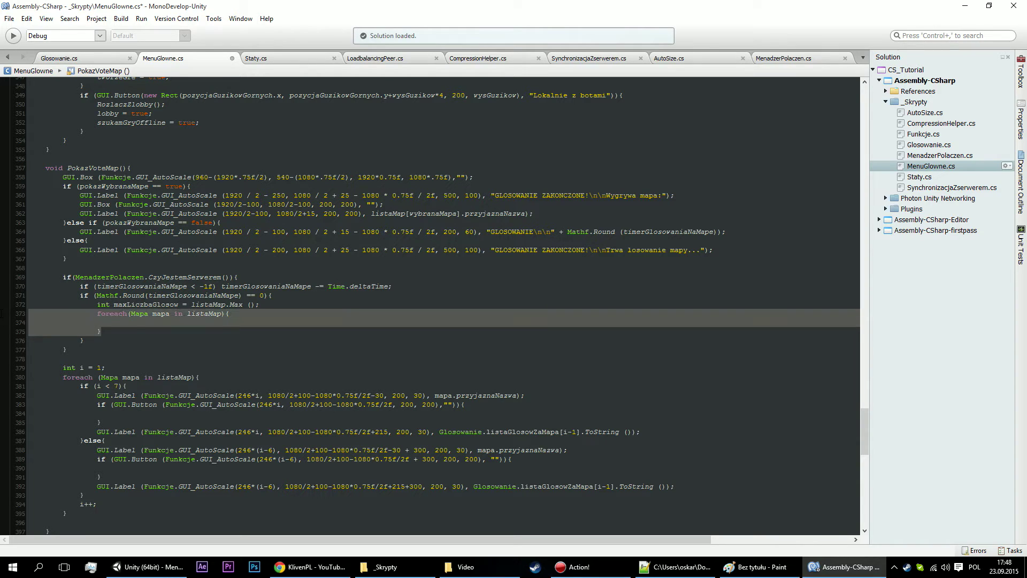
pyautogui.click(140, 324)
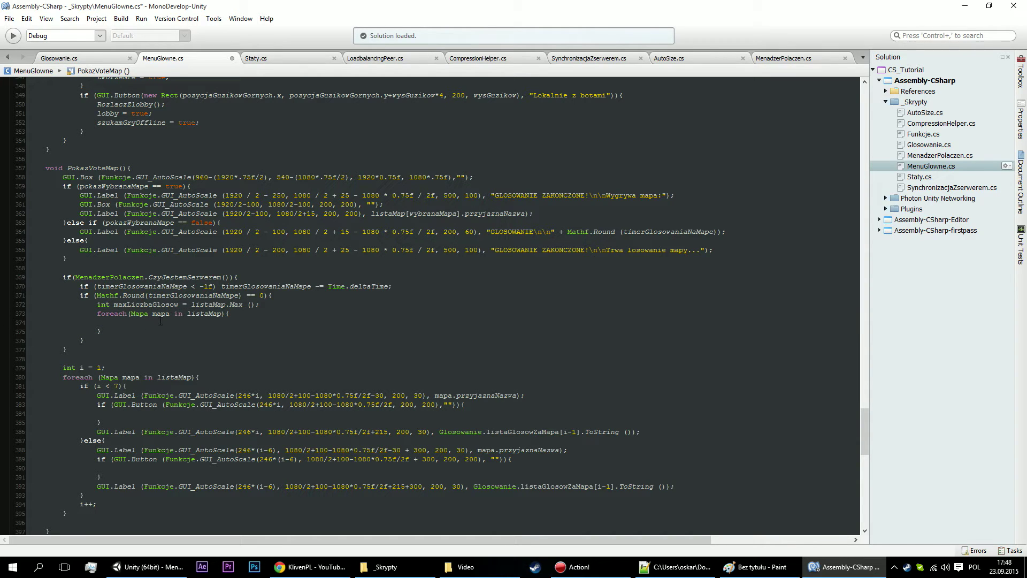
pyautogui.moveTo(182, 304); pyautogui.dragTo(314, 309)
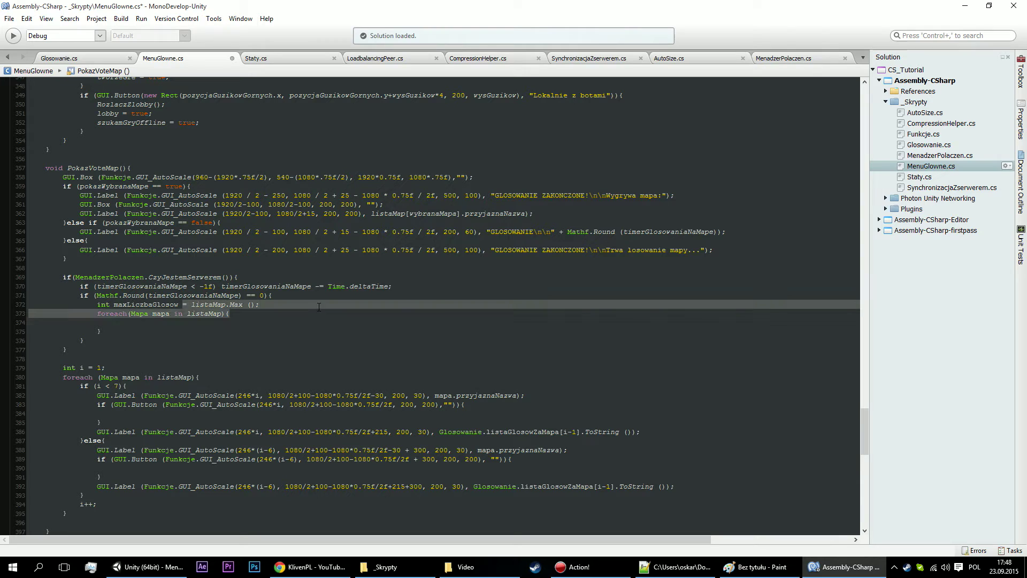
# Change the loop to iterate int mapaGlosy over Glosowanie.listaGlosowZaMapa.
pyautogui.click(181, 323)
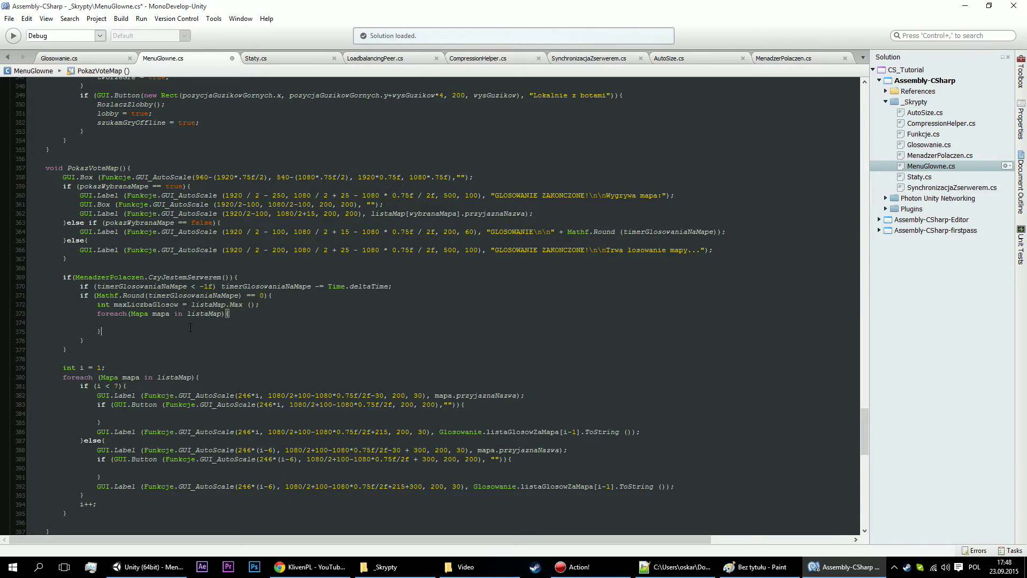
pyautogui.write('idfif')
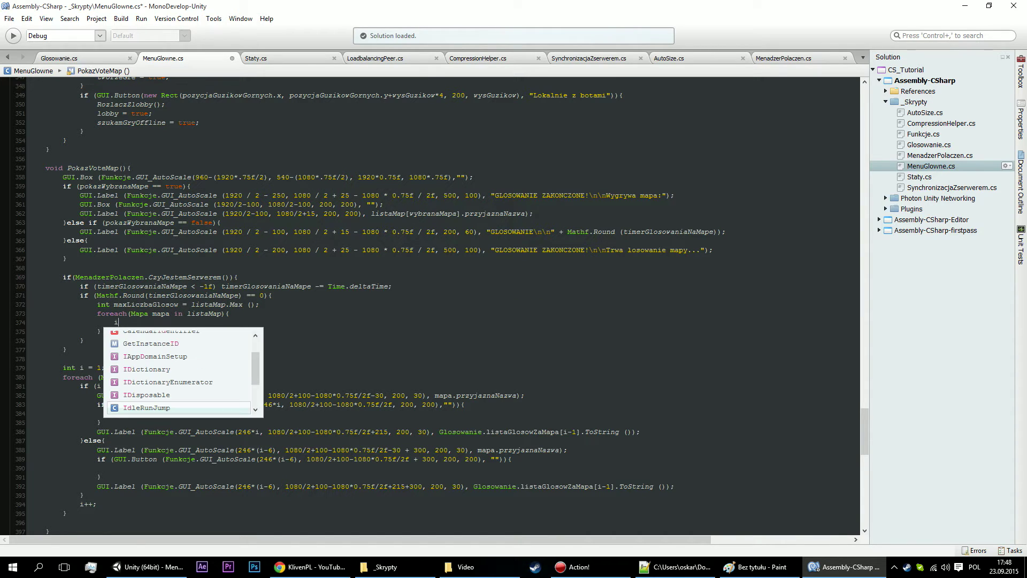
pyautogui.write(' (mapa')
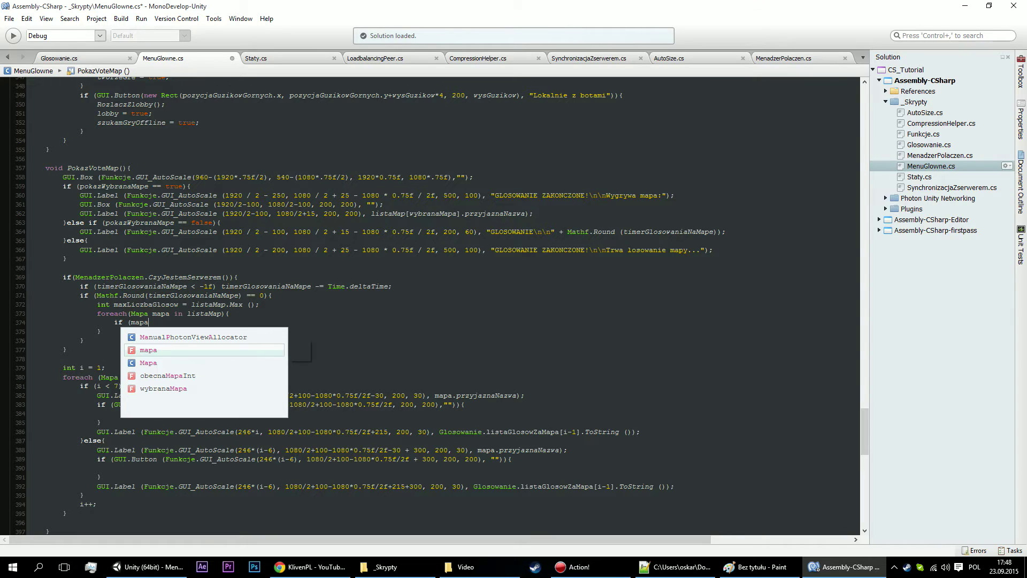
pyautogui.write('.')
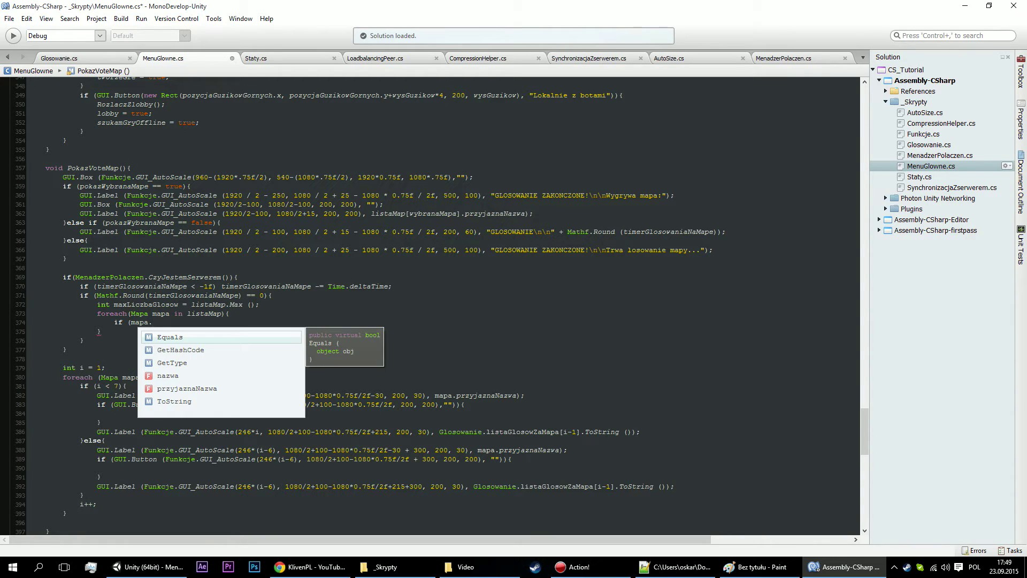
pyautogui.press('BackSpace')
pyautogui.press('BackSpace')
pyautogui.press('BackSpace')
pyautogui.press('BackSpace')
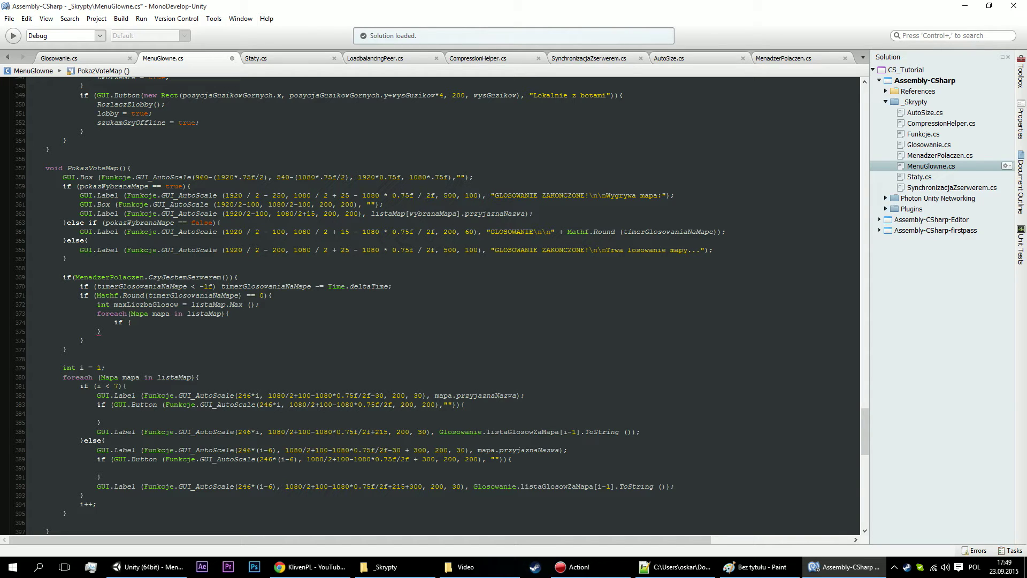
pyautogui.click(170, 314)
pyautogui.moveTo(170, 314); pyautogui.dragTo(132, 314)
pyautogui.write('int ')
pyautogui.write('mapaGlosy')
pyautogui.doubleClick(228, 314)
pyautogui.press('BackSpace')
pyautogui.write('Glosowanie.')
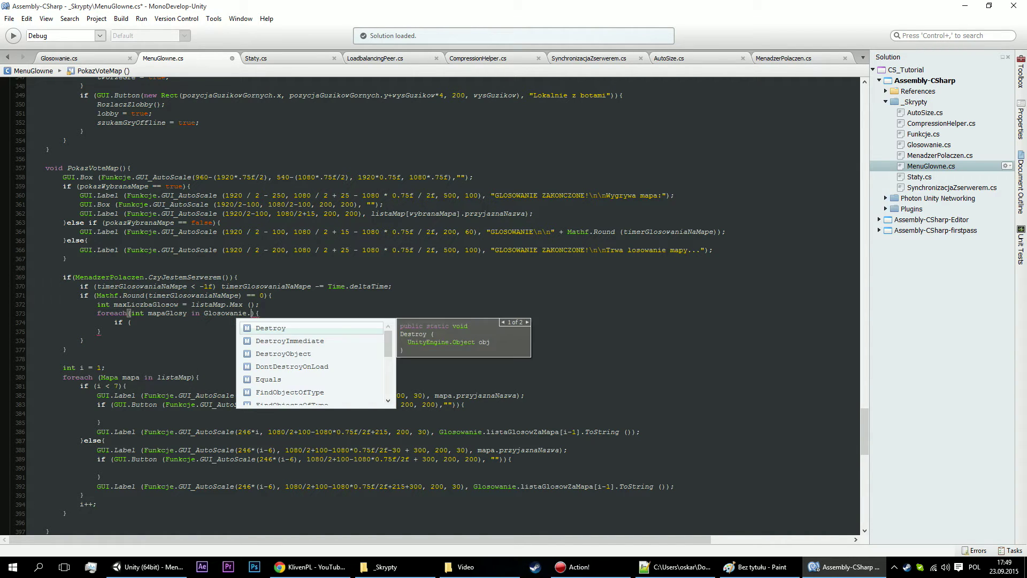
pyautogui.write('ma')
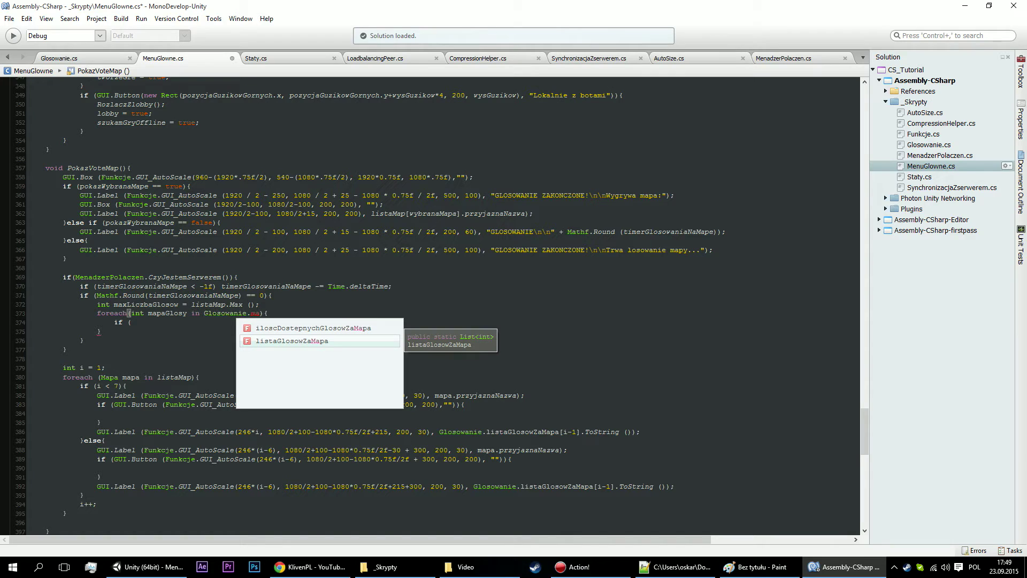
pyautogui.press('Return')
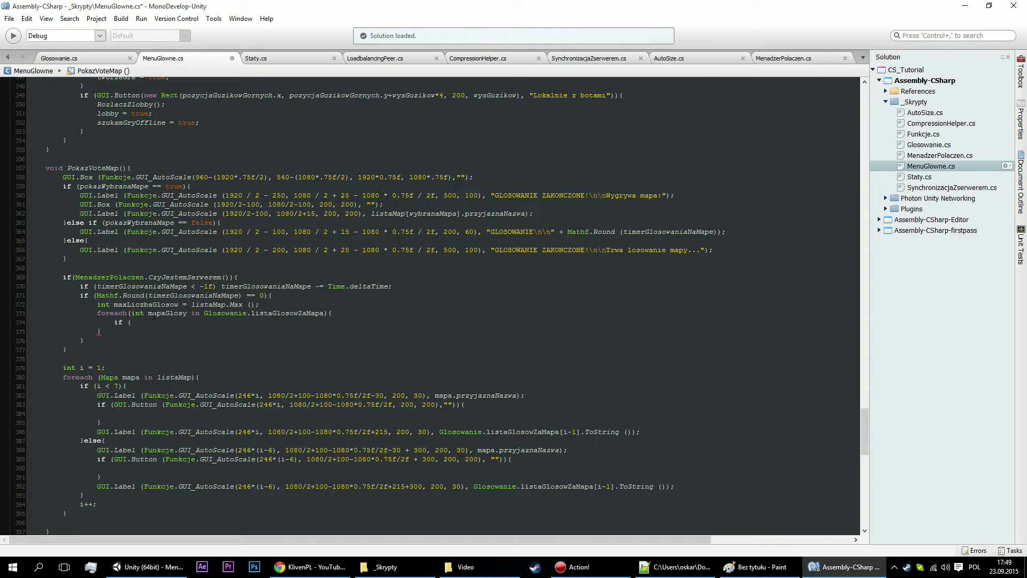
# Write the condition if (mapaGlosy == maxLiczbaGlosow); inside the loop.
pyautogui.write('mapa')
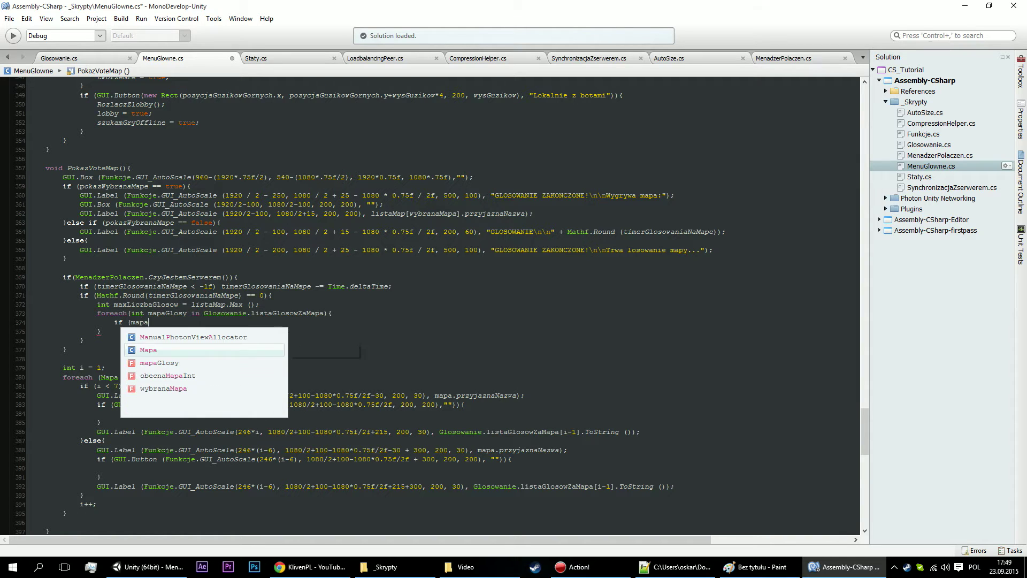
pyautogui.press('Down')
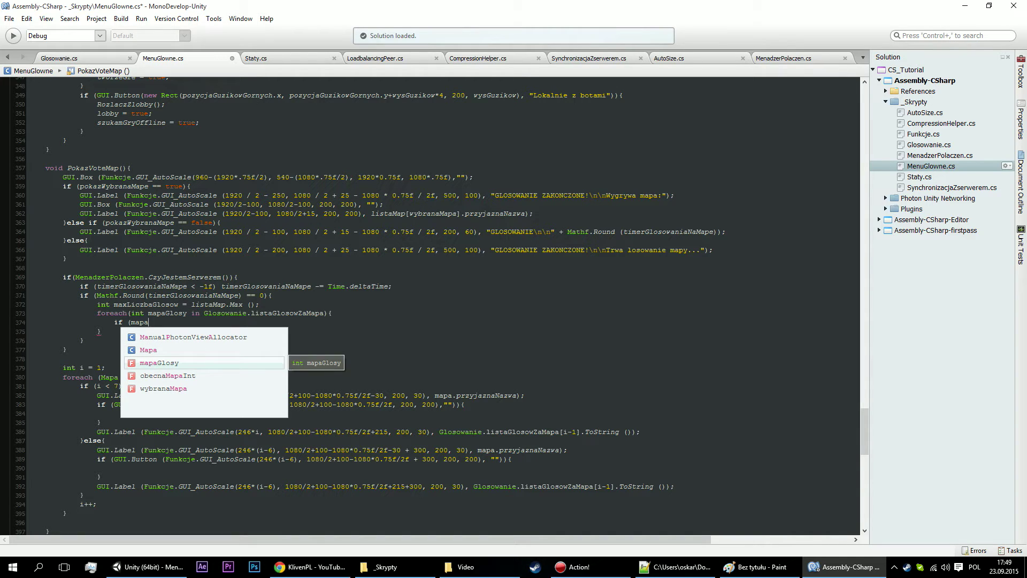
pyautogui.press('Return')
pyautogui.write('==')
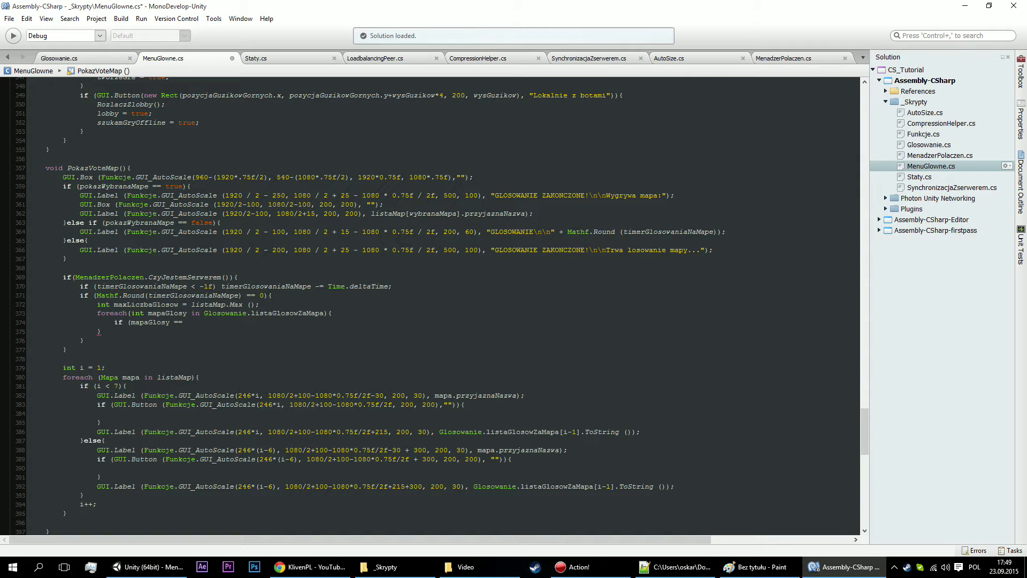
pyautogui.write('max')
pyautogui.press('Return')
pyautogui.write(')')
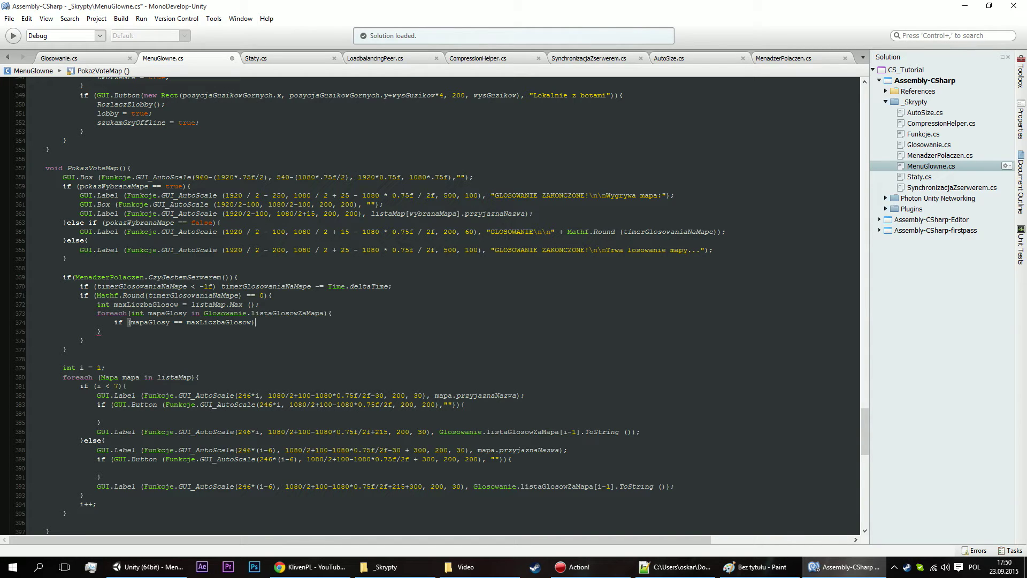
pyautogui.write(';')
# Declare a counter int f = 0; on a new line above the loop.
pyautogui.click(294, 305)
pyautogui.press('Return')
pyautogui.press('Return')
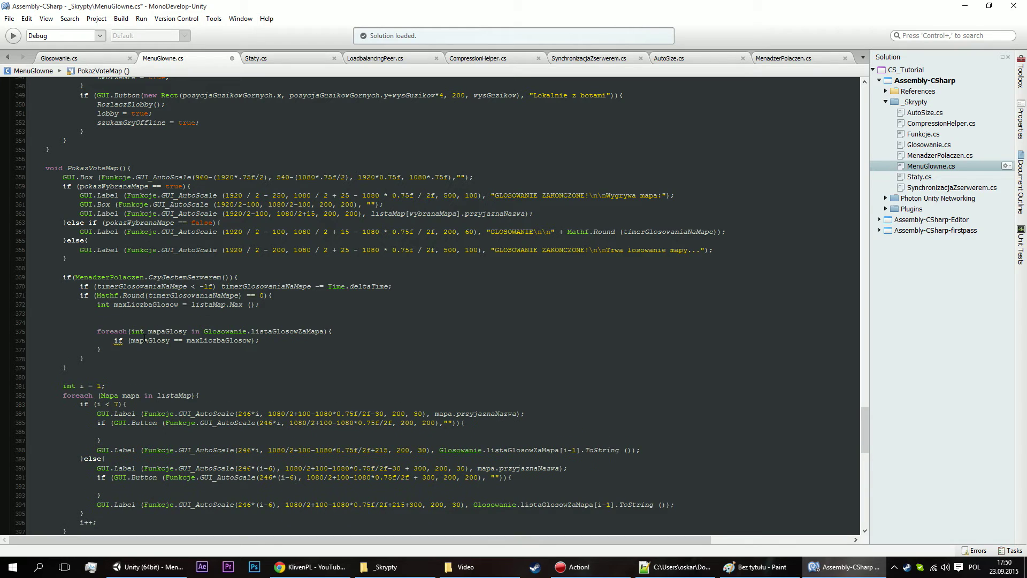
pyautogui.doubleClick(176, 331)
pyautogui.click(154, 329)
pyautogui.doubleClick(167, 331)
pyautogui.doubleClick(140, 331)
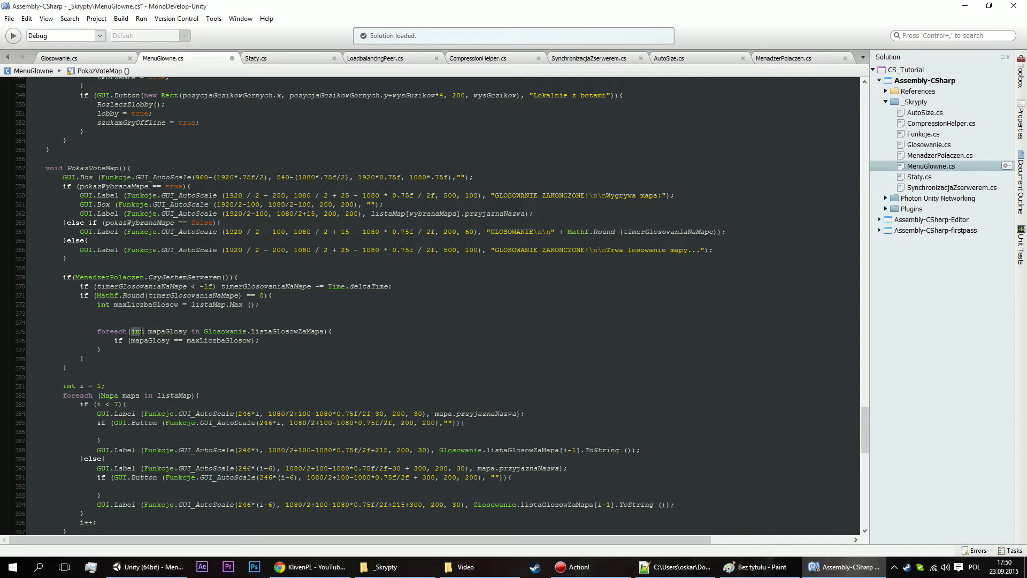
pyautogui.click(172, 322)
pyautogui.write('int f = 0')
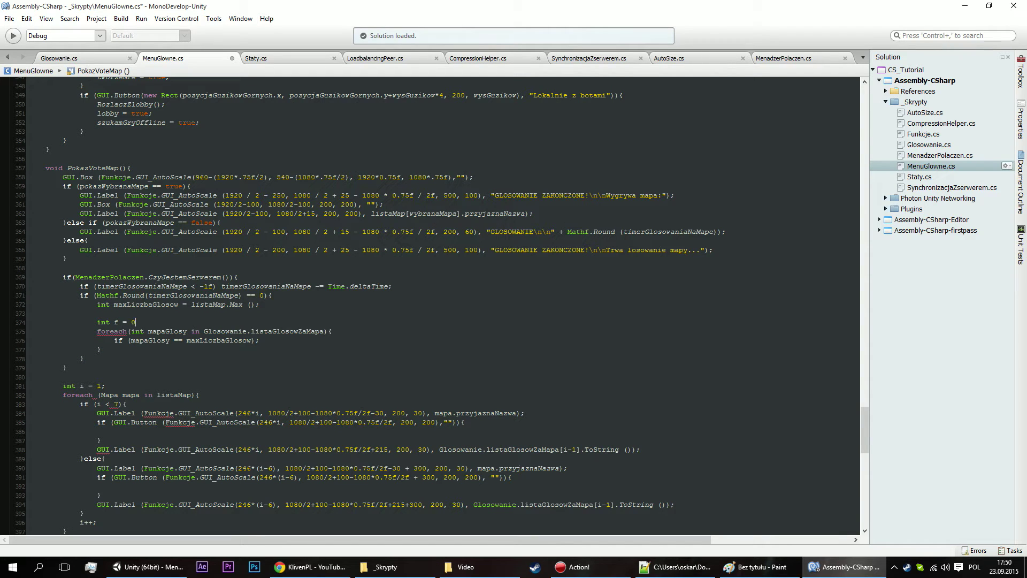
pyautogui.write(';')
pyautogui.press('Down')
pyautogui.press('Down')
pyautogui.press('Down')
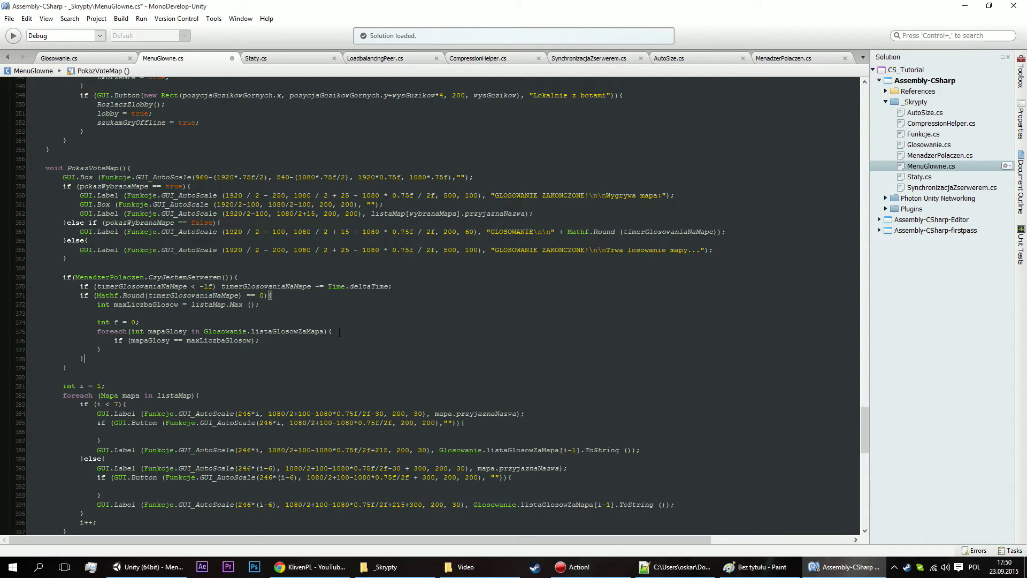
pyautogui.press('Up')
# Move f++; into the foreach after the if, and give the if an empty brace body.
pyautogui.click(84, 358)
pyautogui.press('Return')
pyautogui.write('f++;')
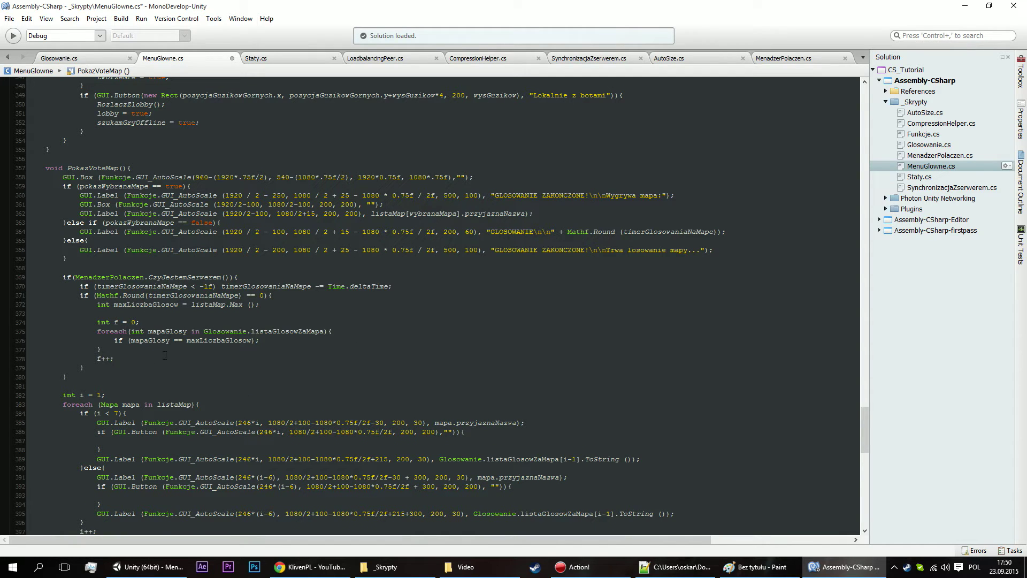
pyautogui.press('Down')
pyautogui.moveTo(128, 359); pyautogui.dragTo(98, 359)
pyautogui.press('BackSpace')
pyautogui.press('BackSpace')
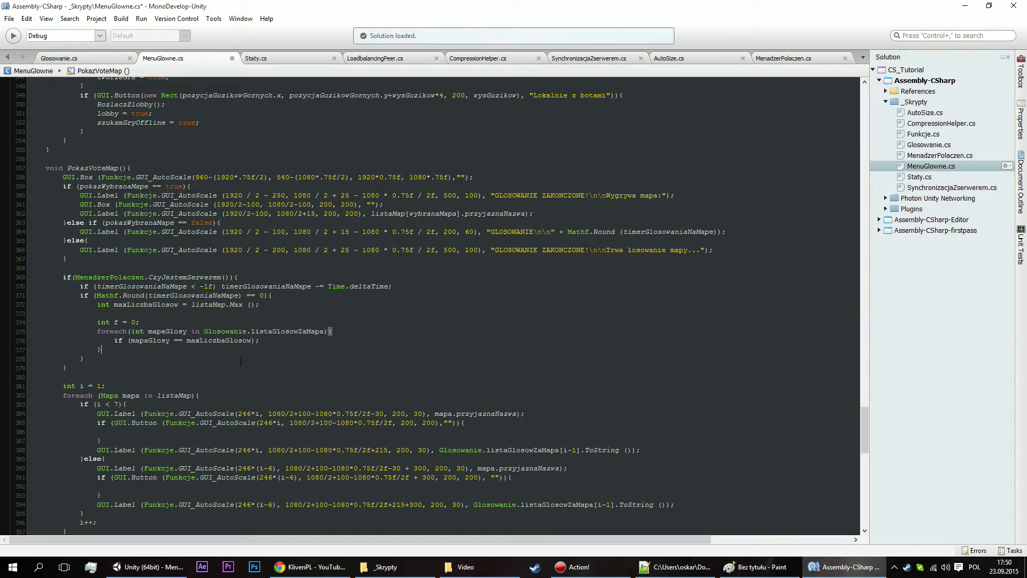
pyautogui.click(267, 340)
pyautogui.press('Return')
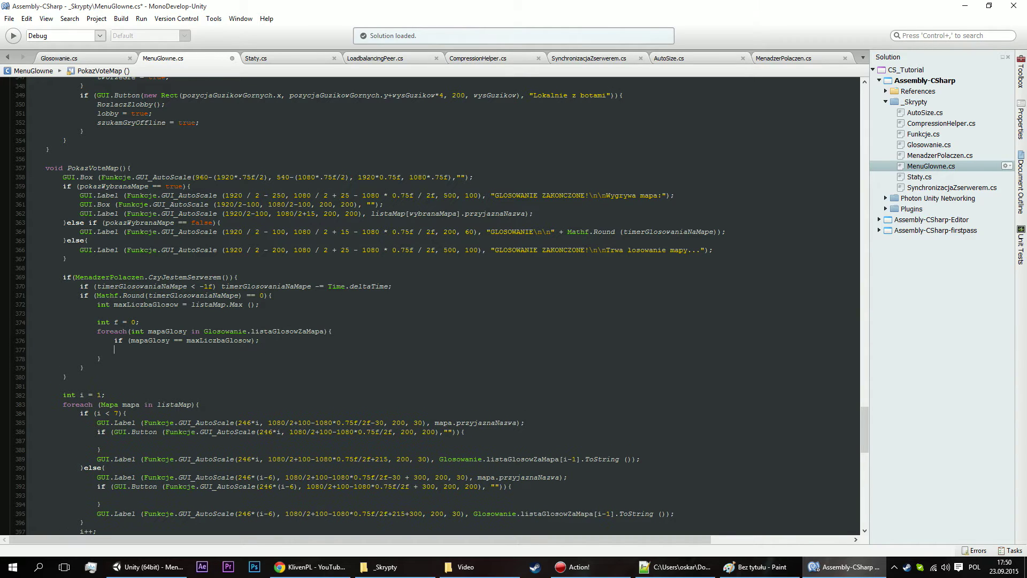
pyautogui.write('f++;')
pyautogui.press('BackSpace')
pyautogui.write('{')
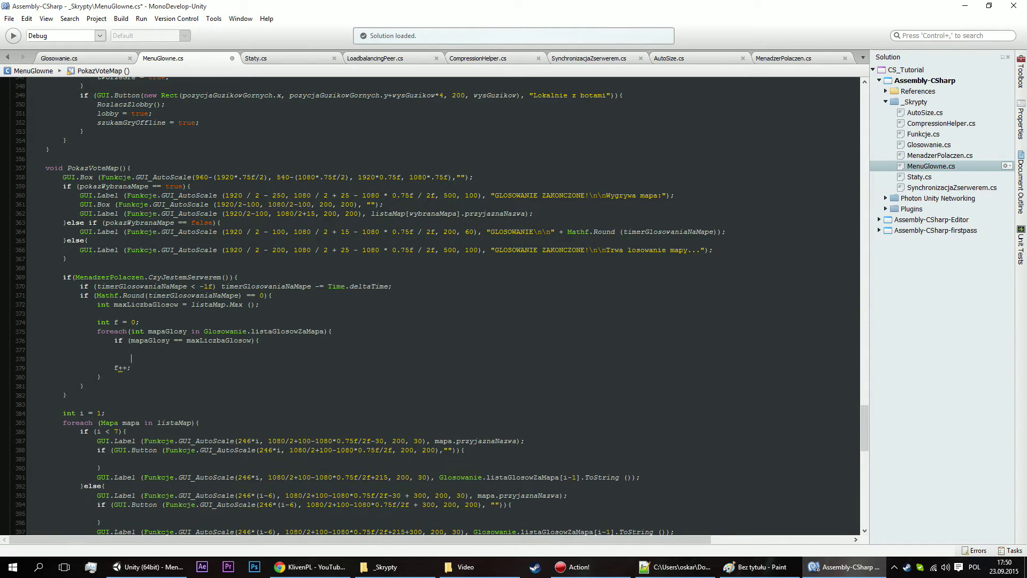
pyautogui.press('Return')
# Declare List<int> tempWinMaps = new List<int>(); above the counter.
pyautogui.write('list')
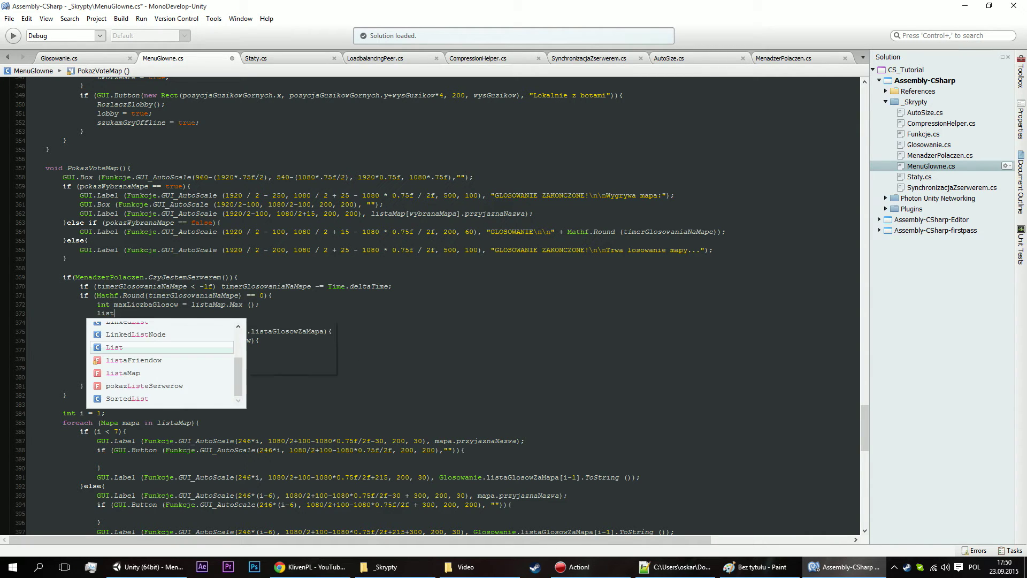
pyautogui.write('<int')
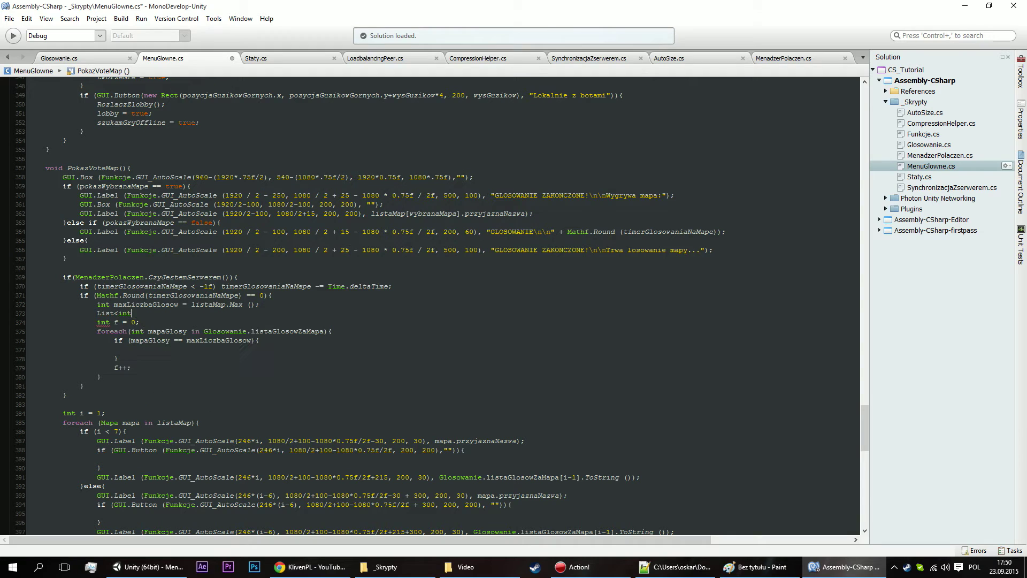
pyautogui.write('>temp')
pyautogui.write('WinM')
pyautogui.write('aps')
pyautogui.write('=')
pyautogui.press('BackSpace')
pyautogui.press('BackSpace')
pyautogui.press('BackSpace')
pyautogui.write('=')
pyautogui.write(' new list')
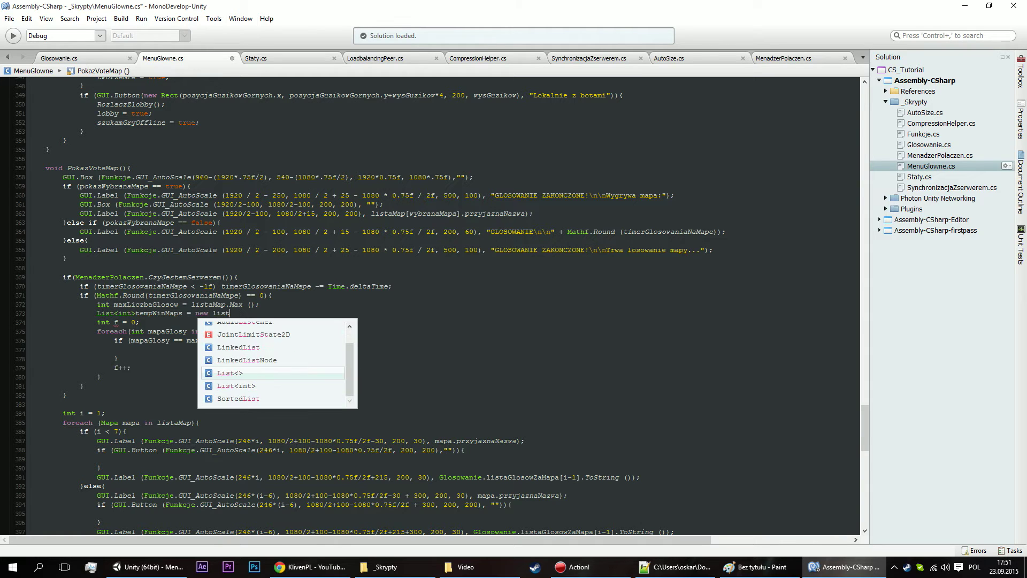
pyautogui.press('Return')
pyautogui.write('int>')
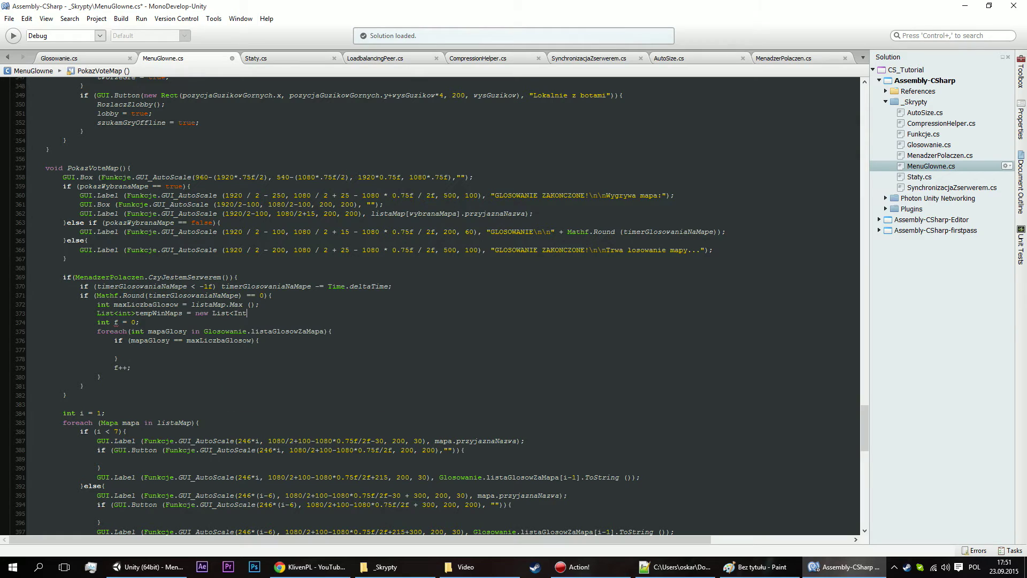
pyautogui.write('();')
# Add tempWinMaps.Add (f); inside the vote-count if block.
pyautogui.write('if')
pyautogui.press('BackSpace')
pyautogui.press('BackSpace')
pyautogui.press('BackSpace')
pyautogui.write('temp')
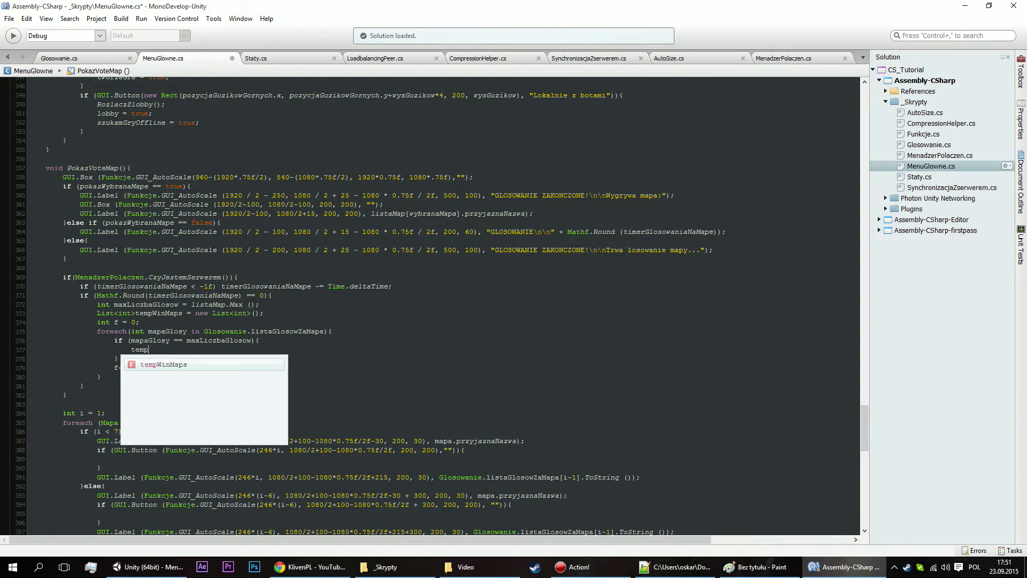
pyautogui.write('w')
pyautogui.press('Return')
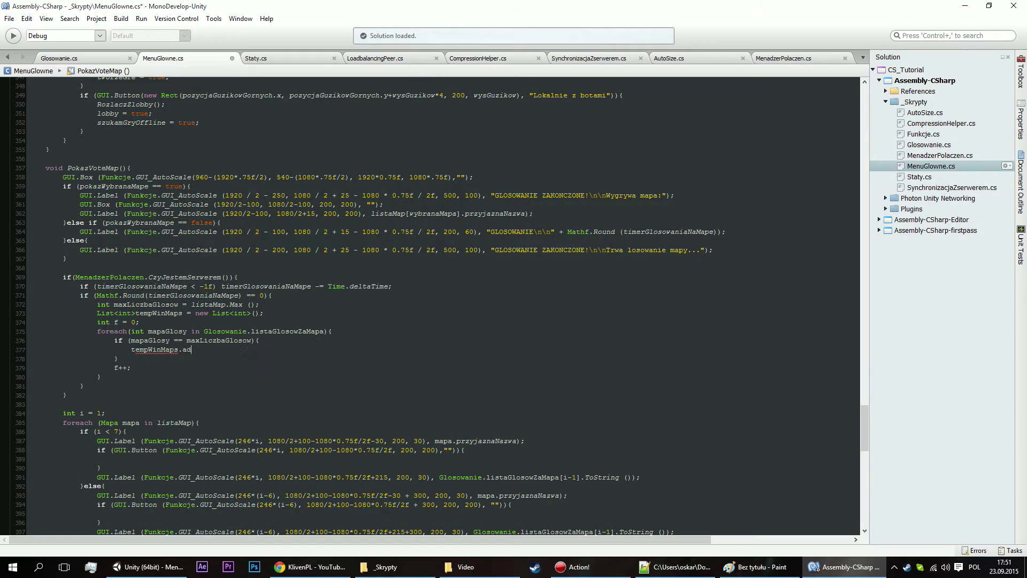
pyautogui.write('(mapa')
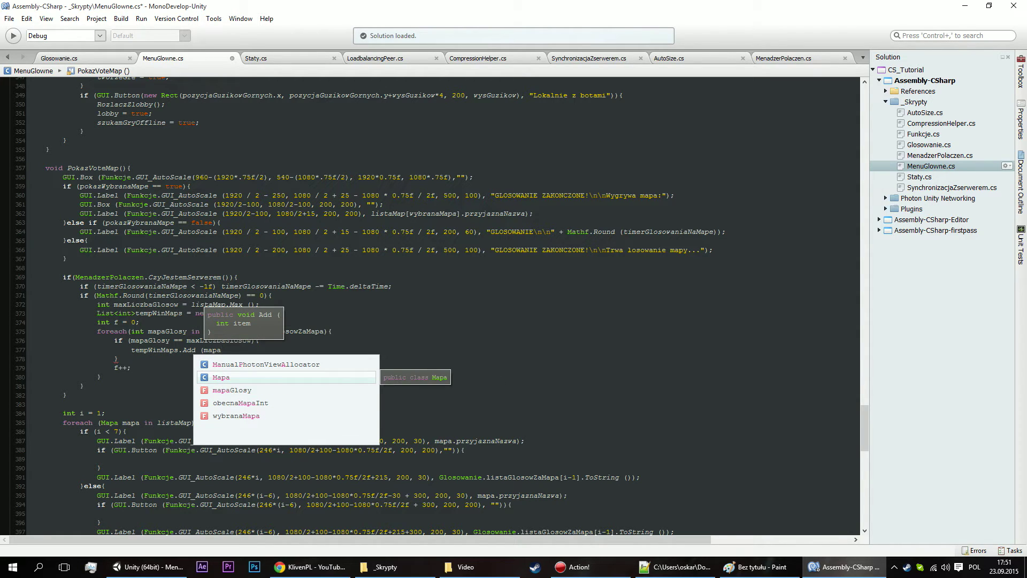
pyautogui.press('Down')
pyautogui.press('Return')
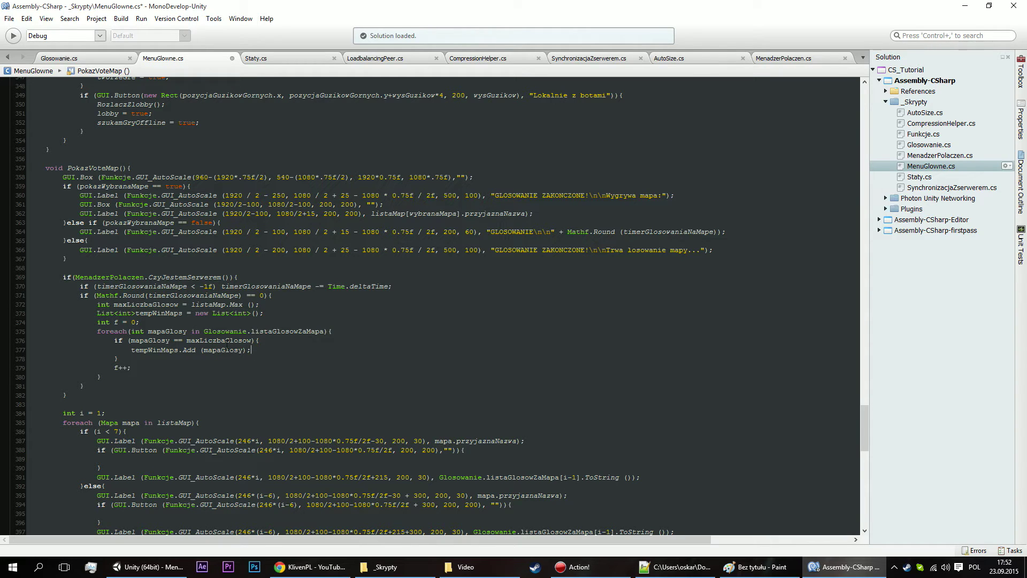
pyautogui.hotkey('ctrl', 'BackSpace')
pyautogui.write('f')
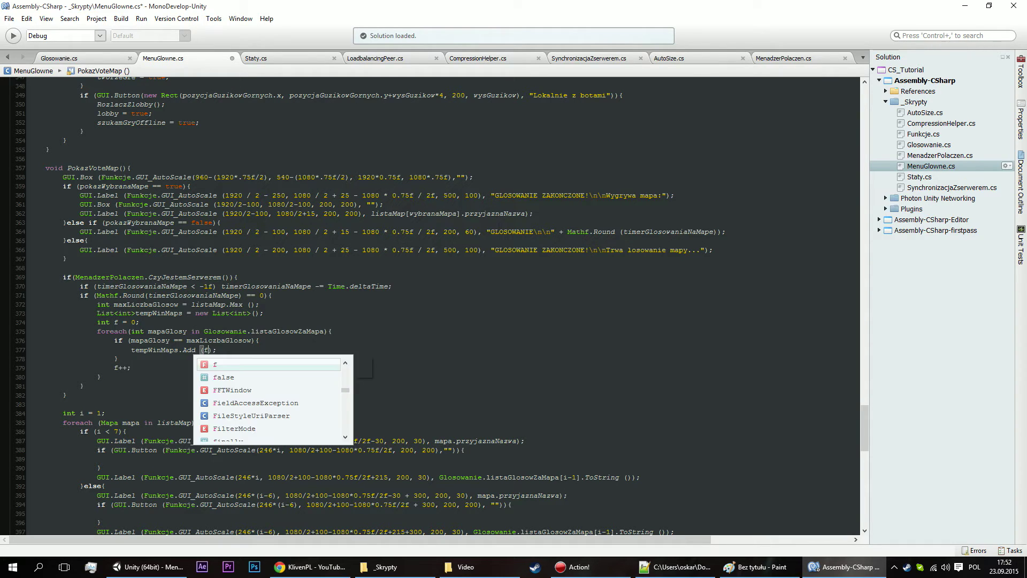
pyautogui.click(244, 347)
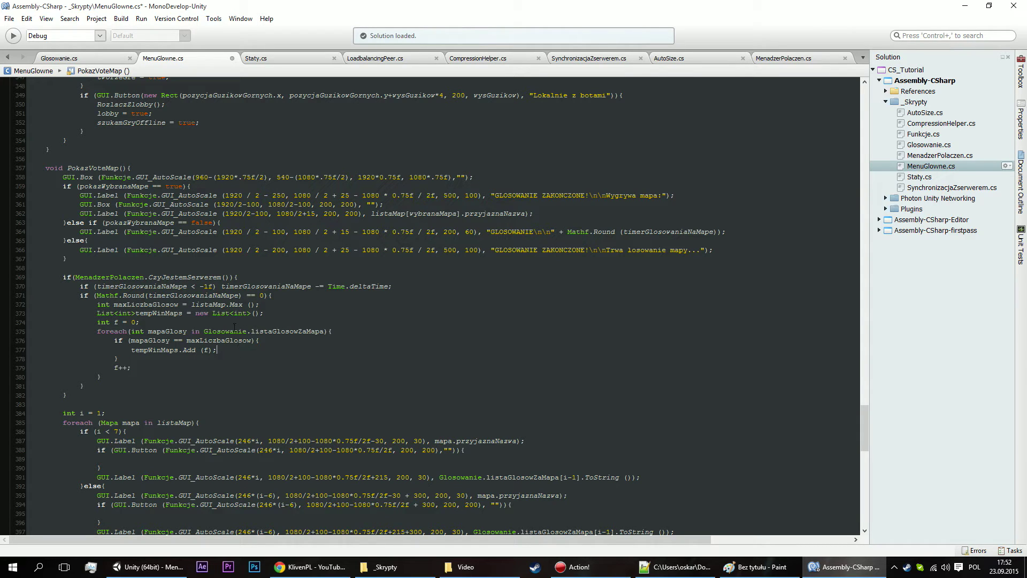
pyautogui.doubleClick(141, 312)
pyautogui.click(164, 316)
pyautogui.doubleClick(165, 314)
pyautogui.moveTo(114, 367); pyautogui.dragTo(131, 367)
pyautogui.moveTo(215, 350); pyautogui.dragTo(144, 350)
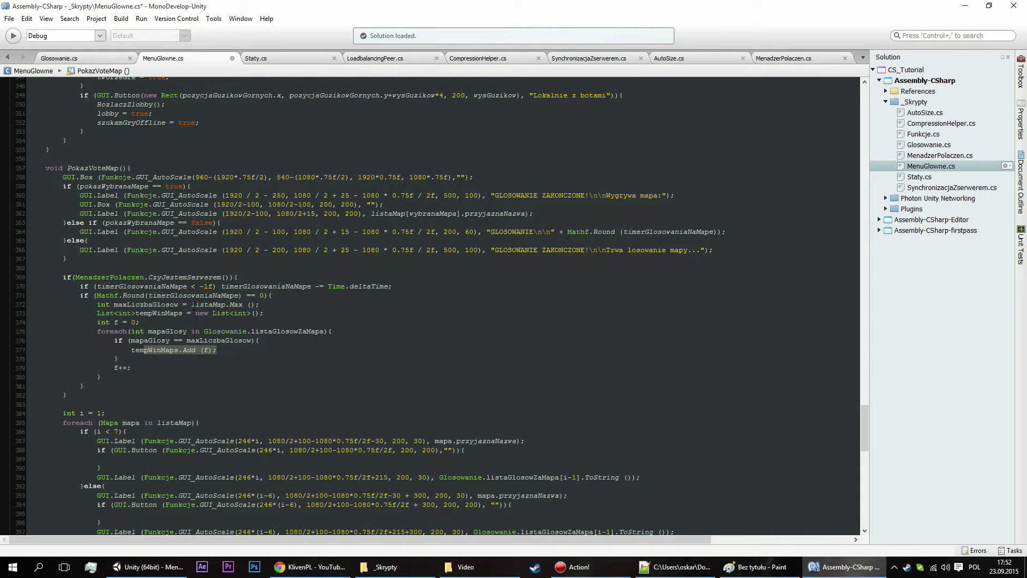
pyautogui.moveTo(256, 332); pyautogui.dragTo(356, 339)
pyautogui.click(316, 333)
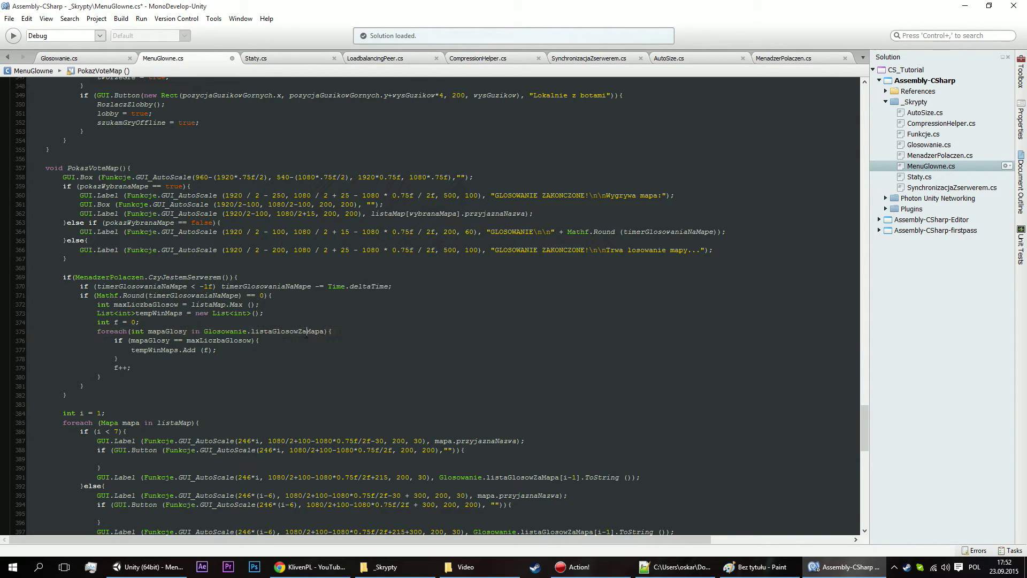
pyautogui.click(306, 333)
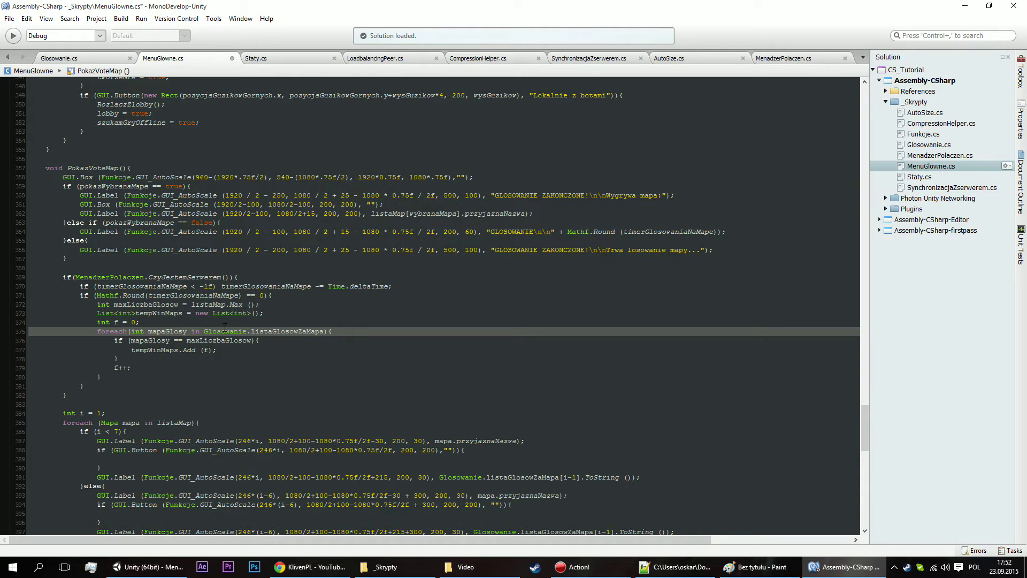
pyautogui.press('Up')
pyautogui.press('Up')
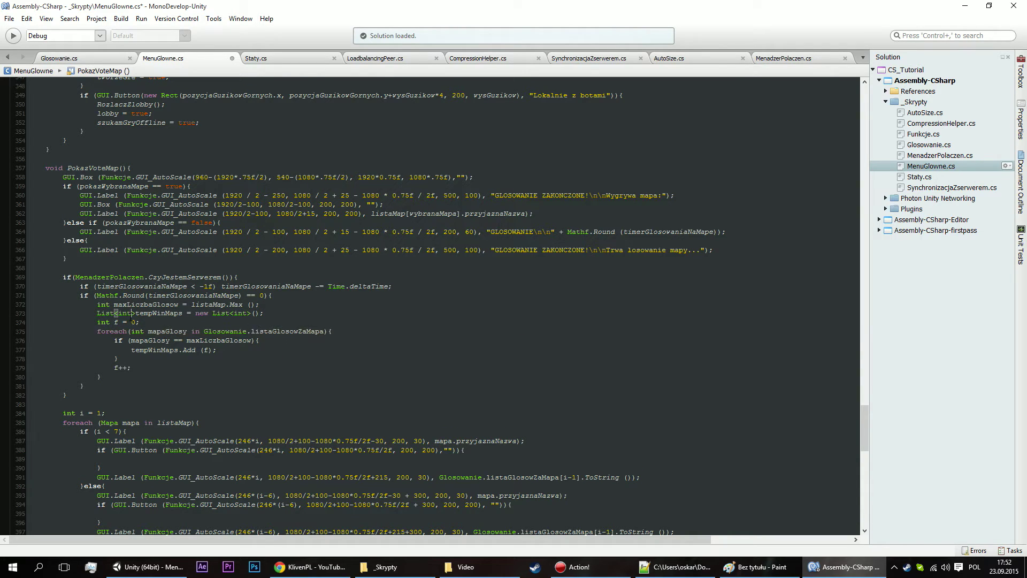
pyautogui.press('Right')
pyautogui.press('Right')
pyautogui.press('Right')
pyautogui.press('Down')
pyautogui.press('Down')
pyautogui.press('Down')
pyautogui.press('End')
pyautogui.click(210, 361)
# After the foreach, add an empty if (tempWinMaps.Count == 1) block.
pyautogui.click(161, 370)
pyautogui.press('Down')
pyautogui.press('Return')
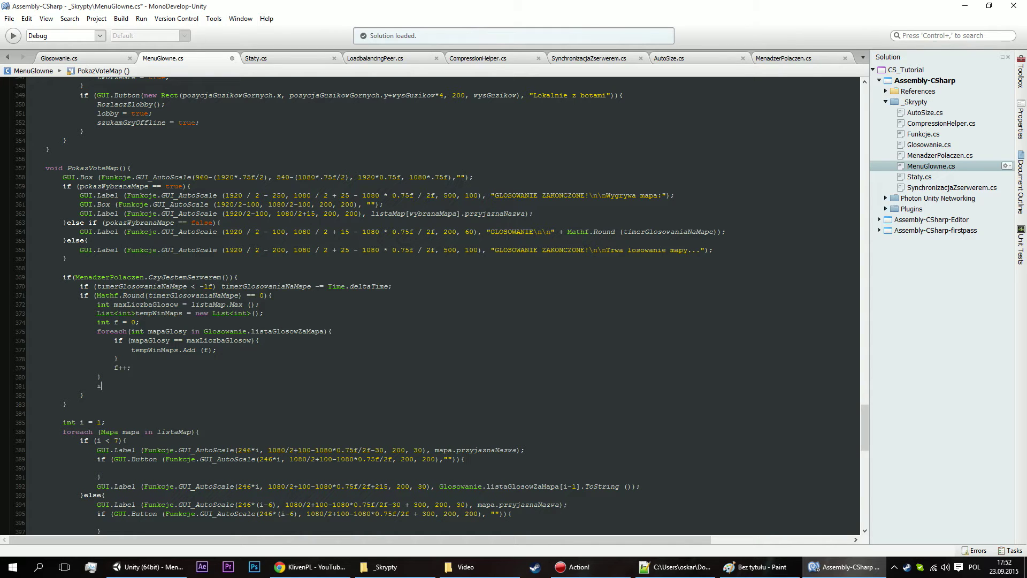
pyautogui.write('f (temp')
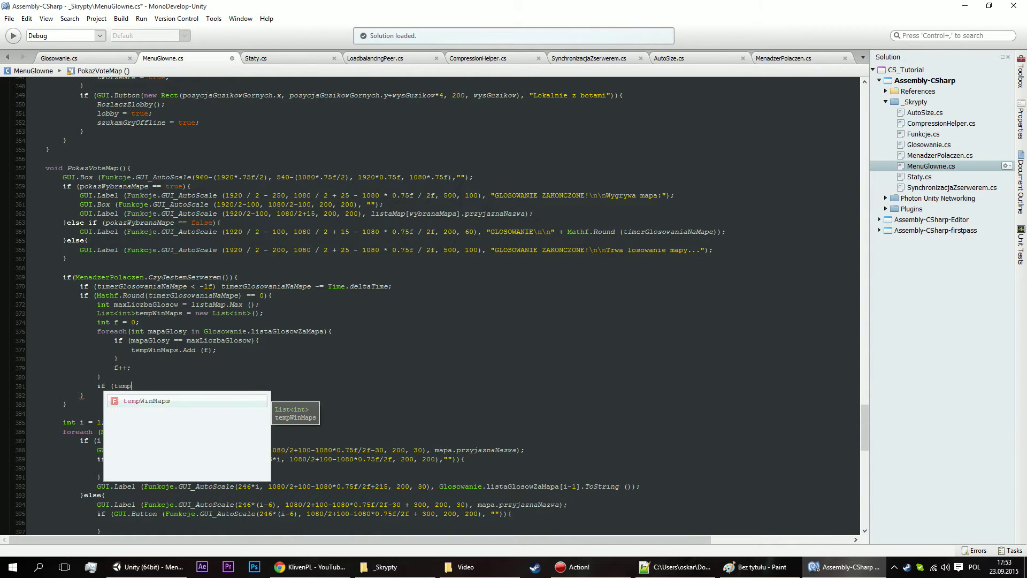
pyautogui.press('Return')
pyautogui.write('.c')
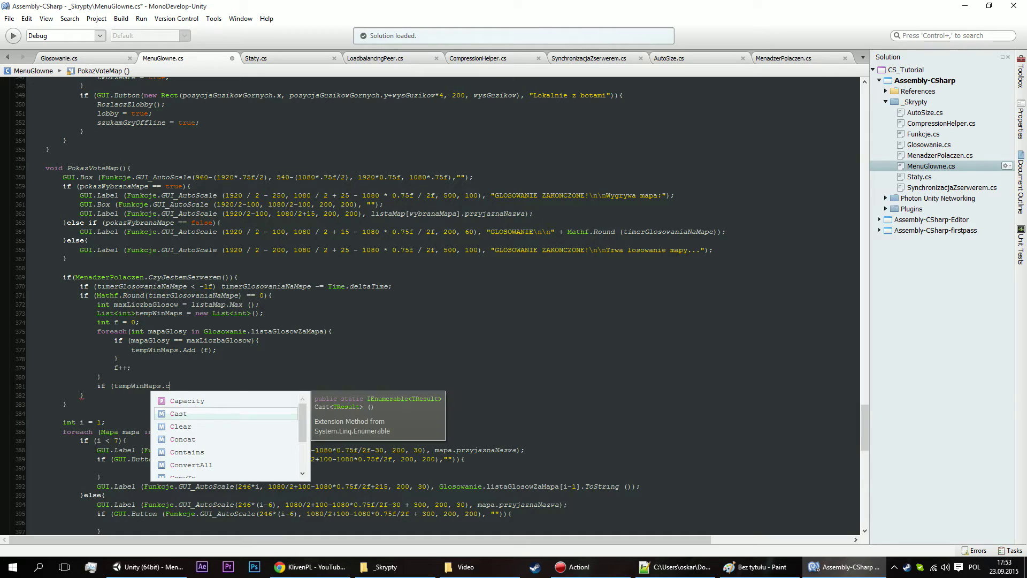
pyautogui.write('o ')
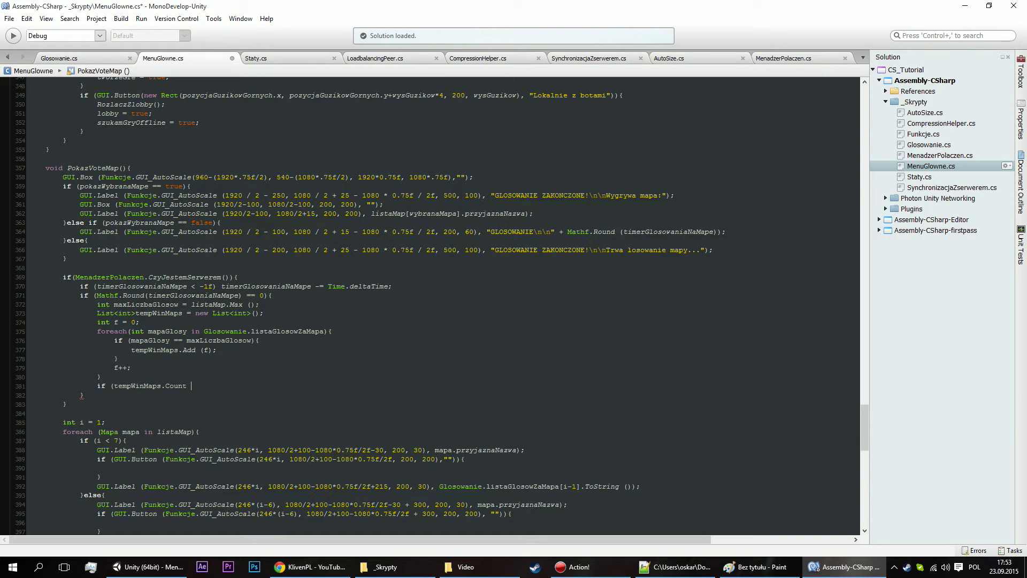
pyautogui.write('> 1')
pyautogui.write(')')
pyautogui.press('Left')
pyautogui.press('Left')
pyautogui.press('Left')
pyautogui.press('BackSpace')
pyautogui.write('==')
pyautogui.press('Right')
pyautogui.write('{')
pyautogui.press('Return')
pyautogui.press('Return')
# Add else if (tempWinMaps.Count > 1) holding a // losowanie // comment.
pyautogui.write('}')
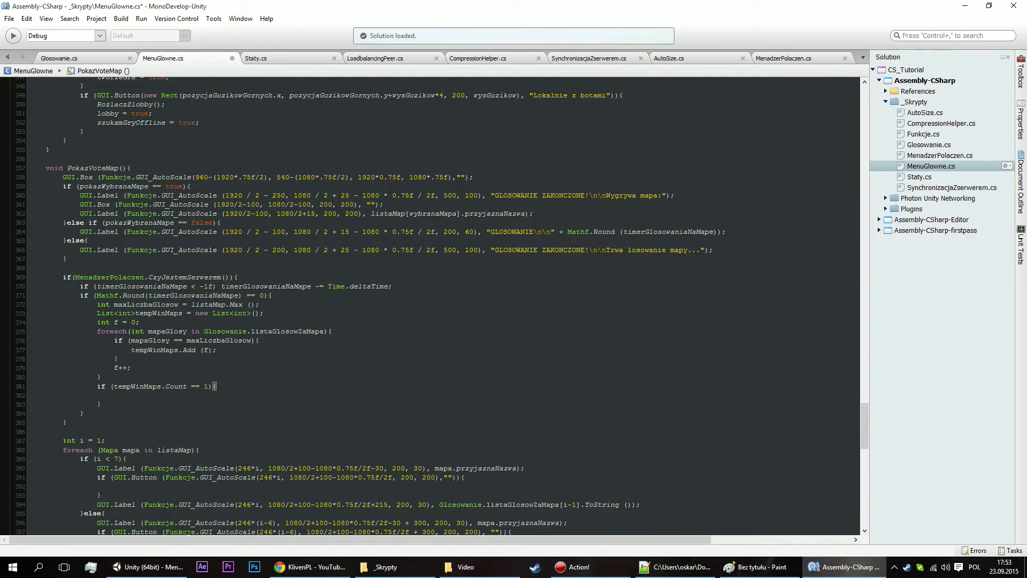
pyautogui.write('else if (temp')
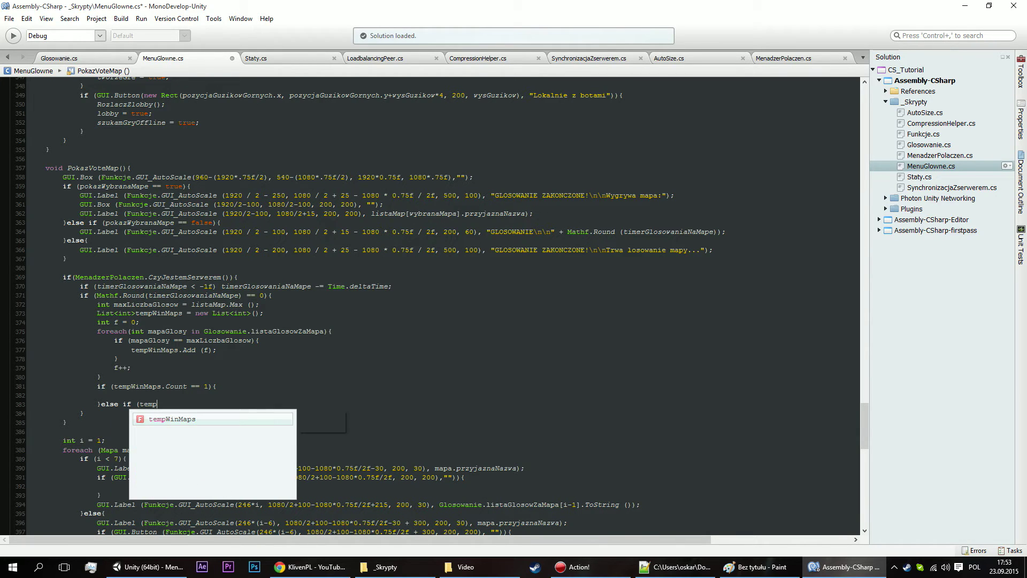
pyautogui.write('w.')
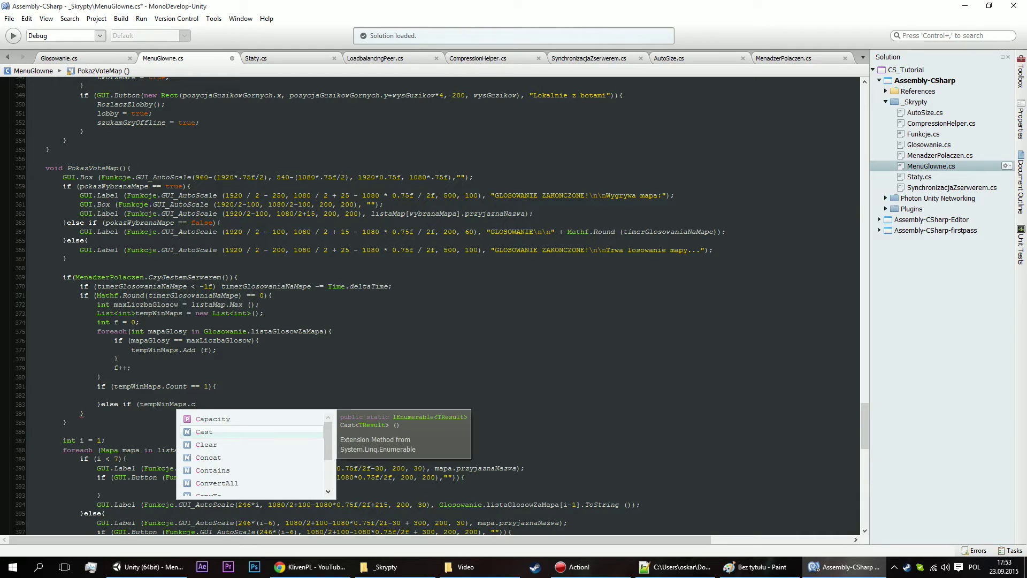
pyautogui.write('co')
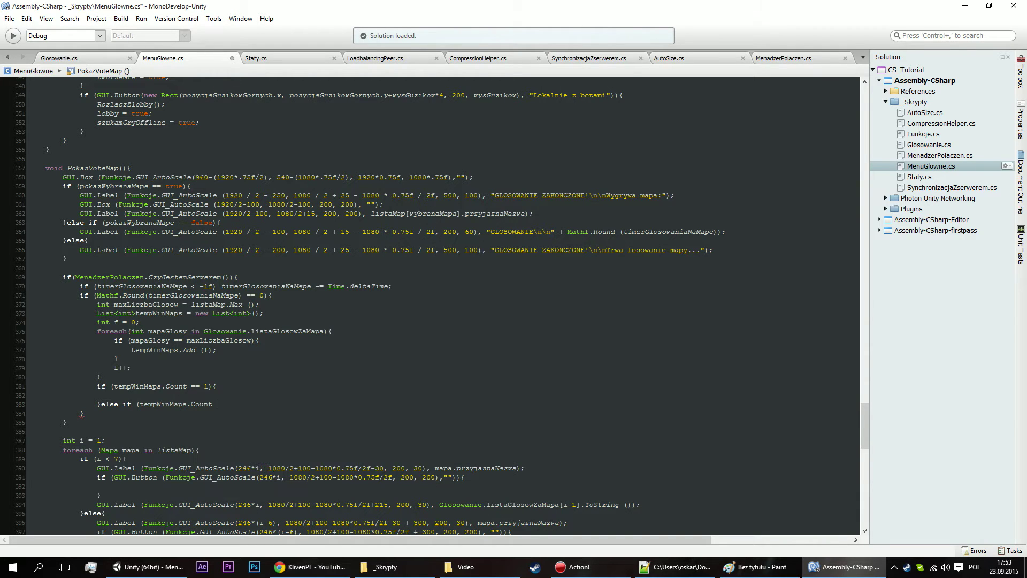
pyautogui.write(' > 1')
pyautogui.write('){')
pyautogui.press('Return')
pyautogui.press('Return')
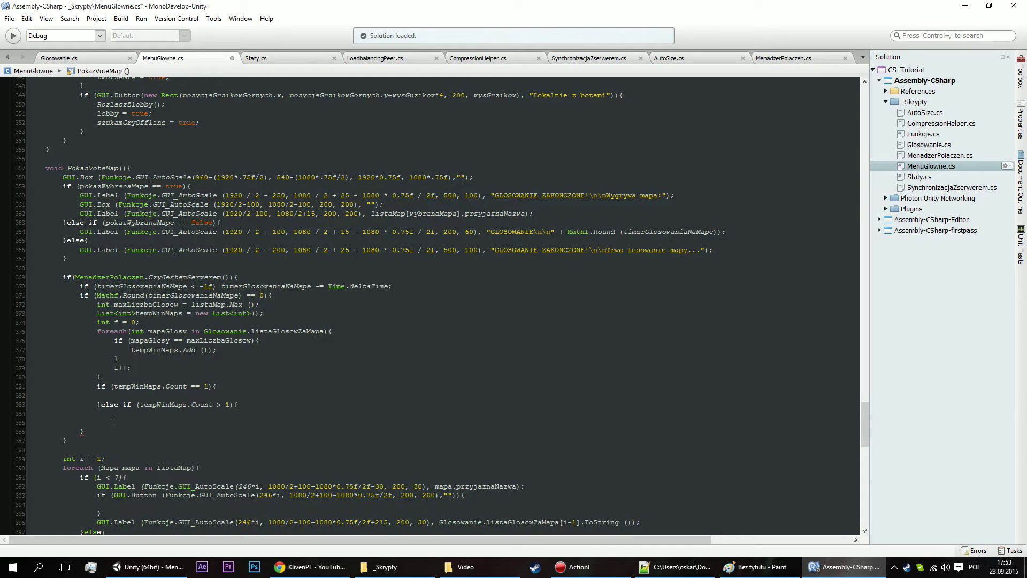
pyautogui.write('}')
pyautogui.press('BackSpace')
pyautogui.write('}')
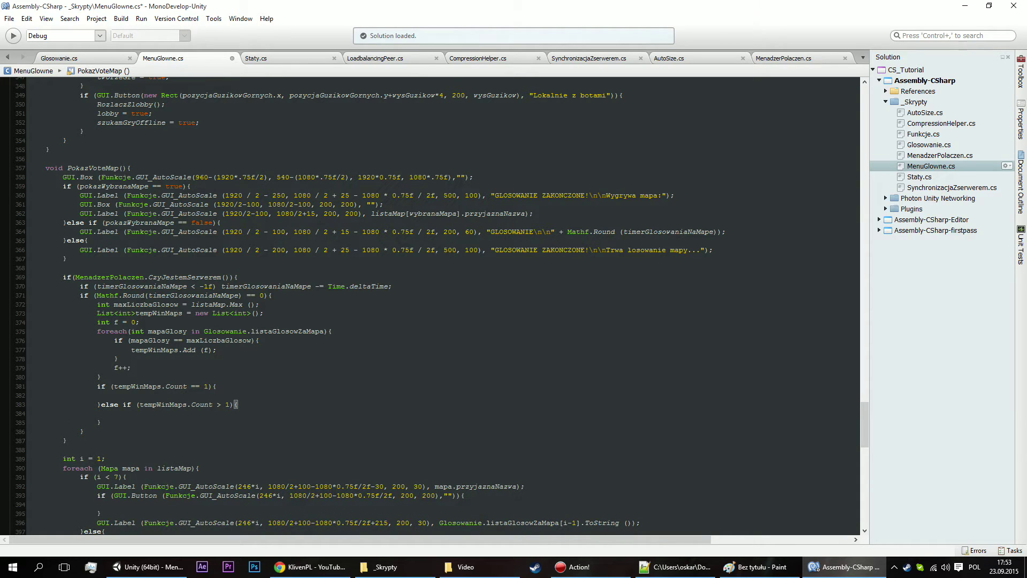
pyautogui.press('Up')
pyautogui.press('Up')
pyautogui.press('Up')
pyautogui.click(196, 396)
pyautogui.write('losowan')
pyautogui.write('ie //')
# Declare IEnumerator ZakonczGlosowanieZaMapa(bool losowanie) after the PokazVoteMap method.
pyautogui.scroll(-2, 328, 365)
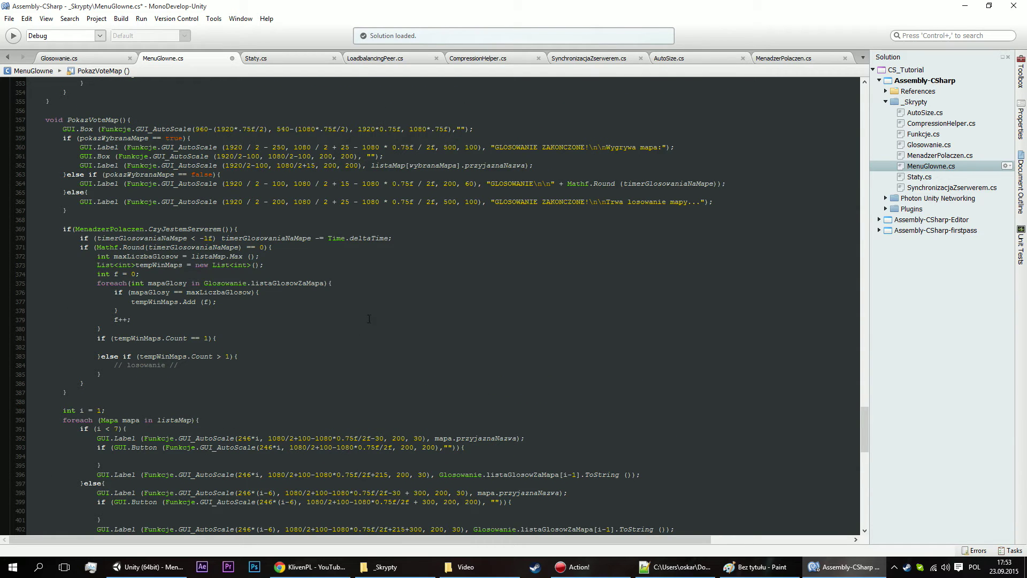
pyautogui.scroll(-5, 369, 319)
pyautogui.click(184, 432)
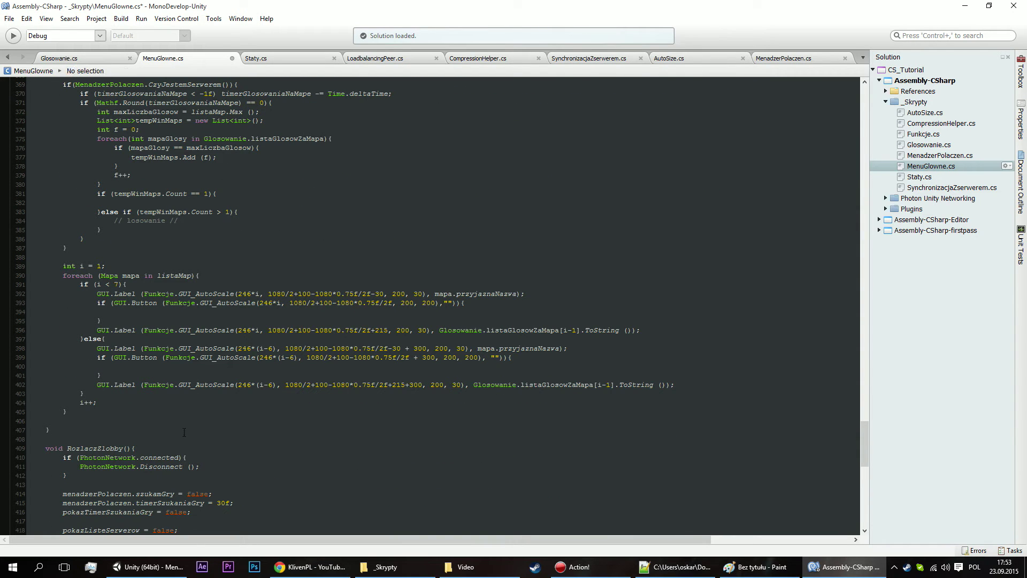
pyautogui.press('Up')
pyautogui.press('BackSpace')
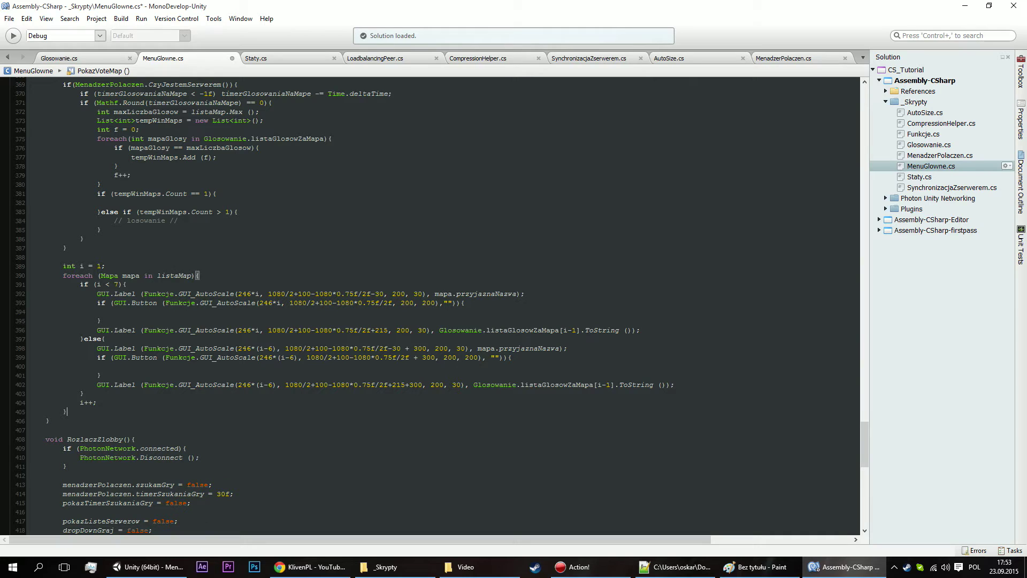
pyautogui.click(50, 421)
pyautogui.press('Return')
pyautogui.press('Return')
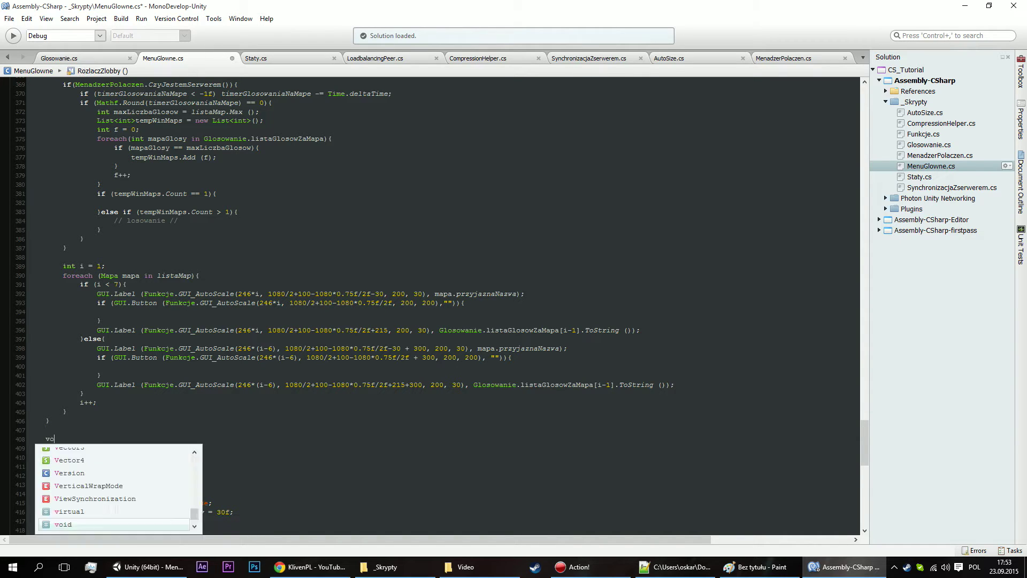
pyautogui.write('i')
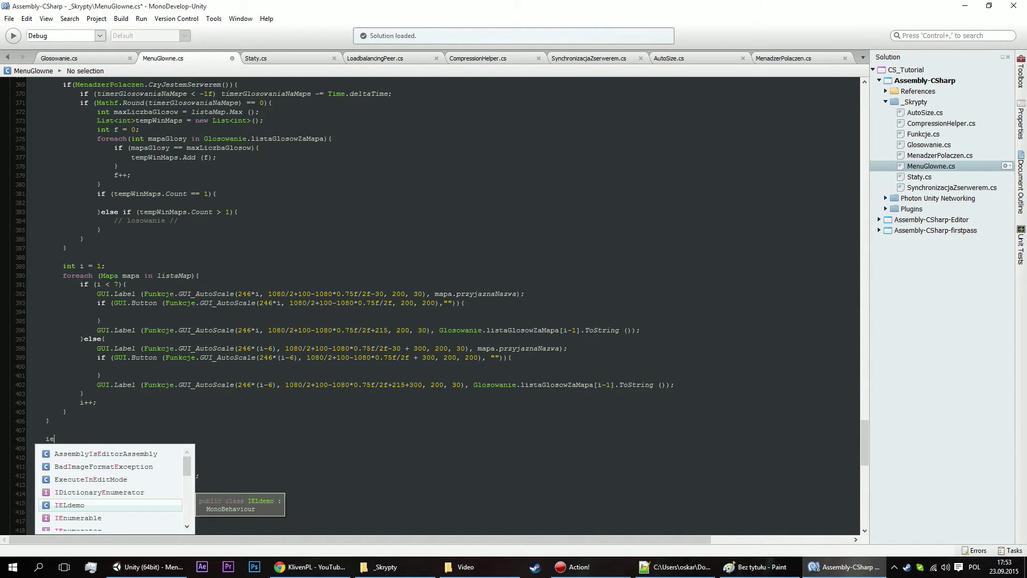
pyautogui.write('e')
pyautogui.press('space')
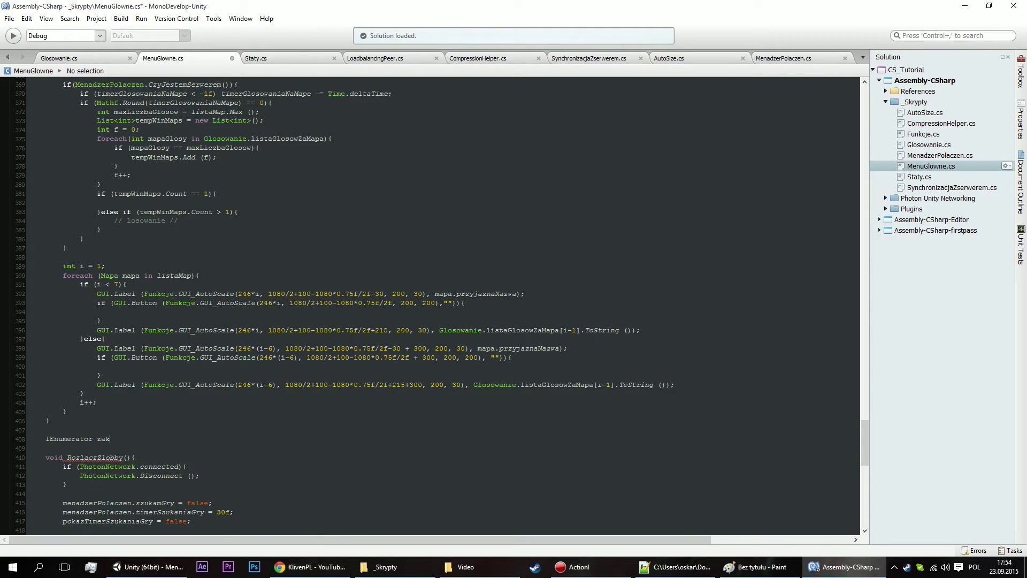
pyautogui.write('Zakonc')
pyautogui.write('zGlosowanieZa')
pyautogui.write('Mapa(){')
pyautogui.press('Return')
pyautogui.click(198, 439)
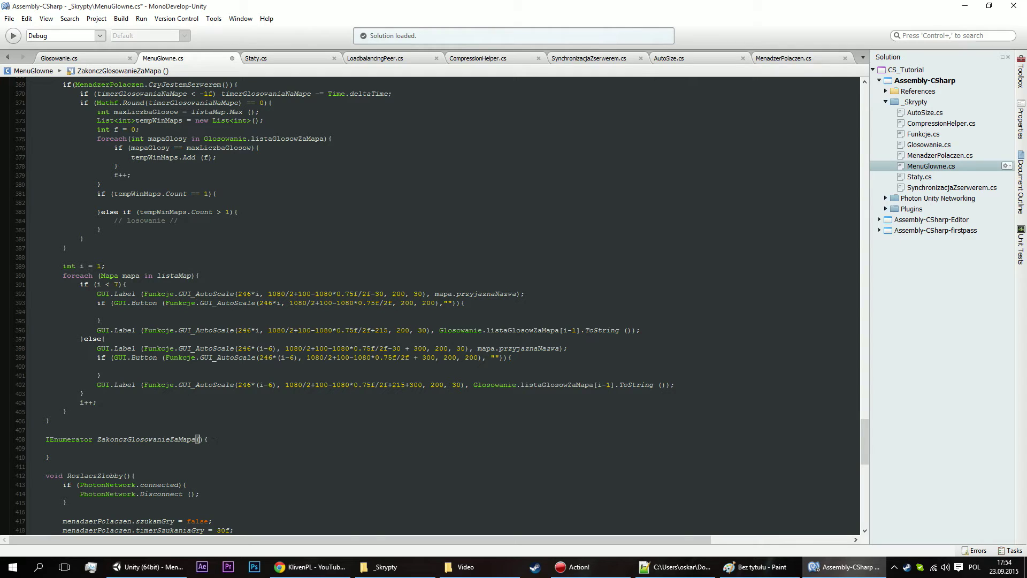
pyautogui.write('bool losowan')
pyautogui.write('ie')
# Fill the coroutine body with empty if (losowanie) and else branches.
pyautogui.click(200, 448)
pyautogui.write('if (losowa')
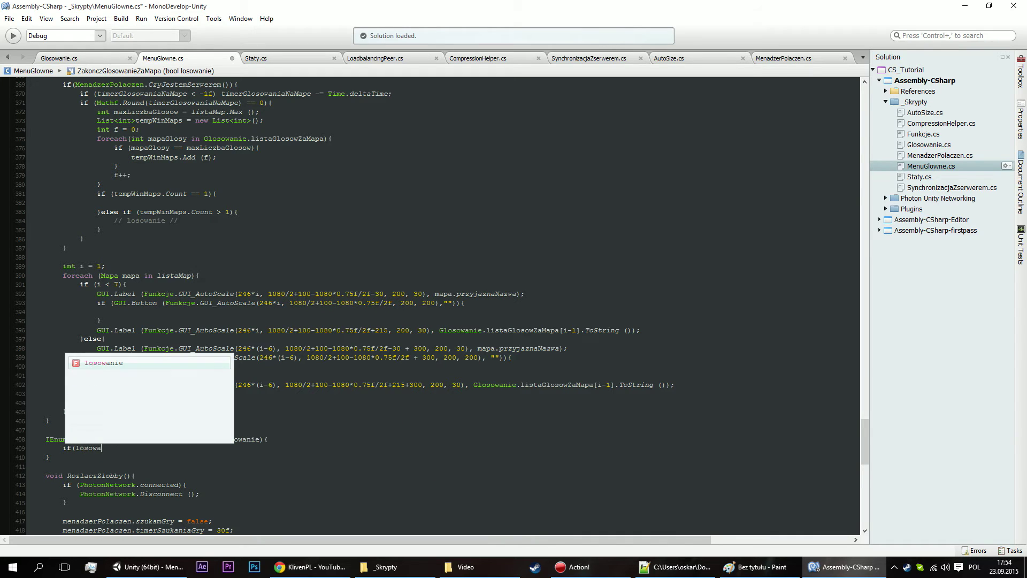
pyautogui.write('nie) {')
pyautogui.press('Return')
pyautogui.press('Return')
pyautogui.write('}')
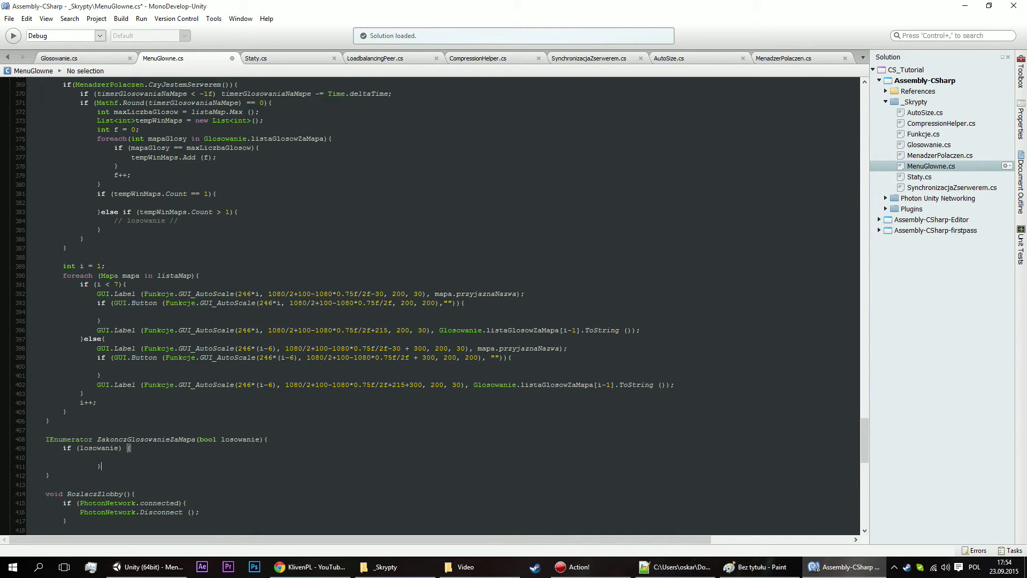
pyautogui.write(' else {')
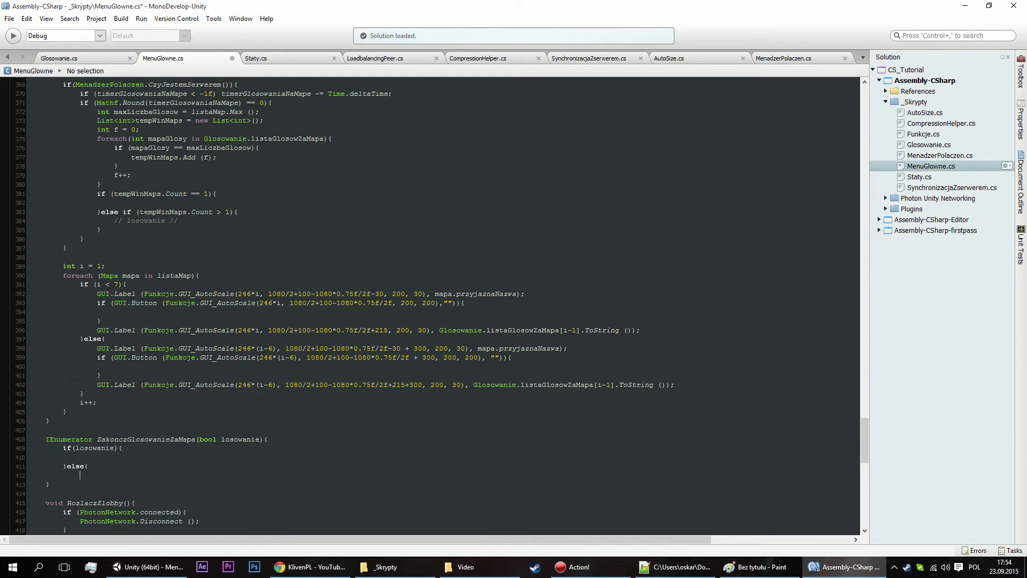
pyautogui.press('Return')
pyautogui.press('Return')
pyautogui.write('}')
pyautogui.press('Up')
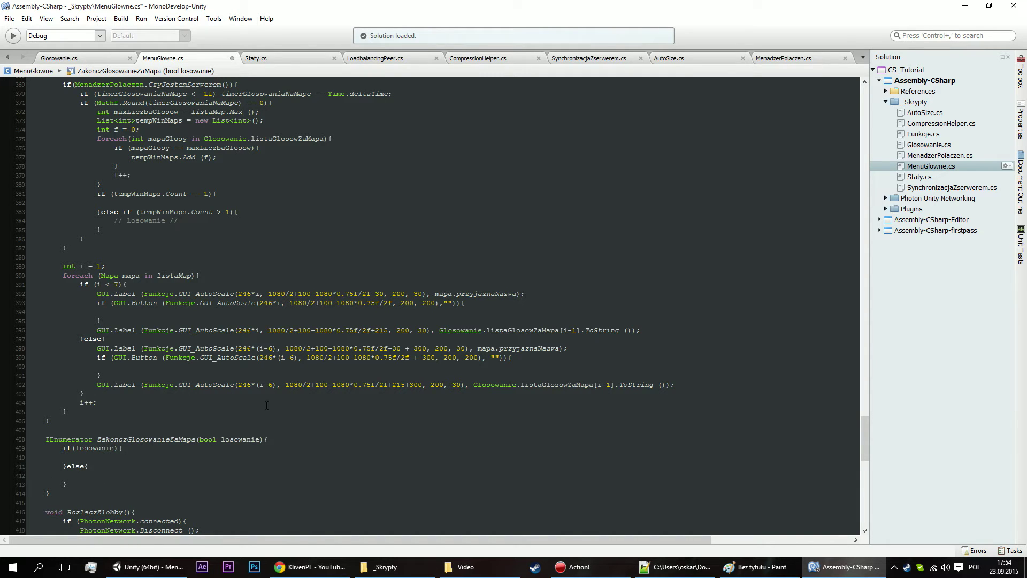
pyautogui.click(100, 457)
pyautogui.moveTo(865, 429)
pyautogui.mouseDown()
pyautogui.moveTo(862, 105)
pyautogui.moveTo(863, 116)
pyautogui.mouseUp()
pyautogui.moveTo(108, 357); pyautogui.dragTo(193, 364)
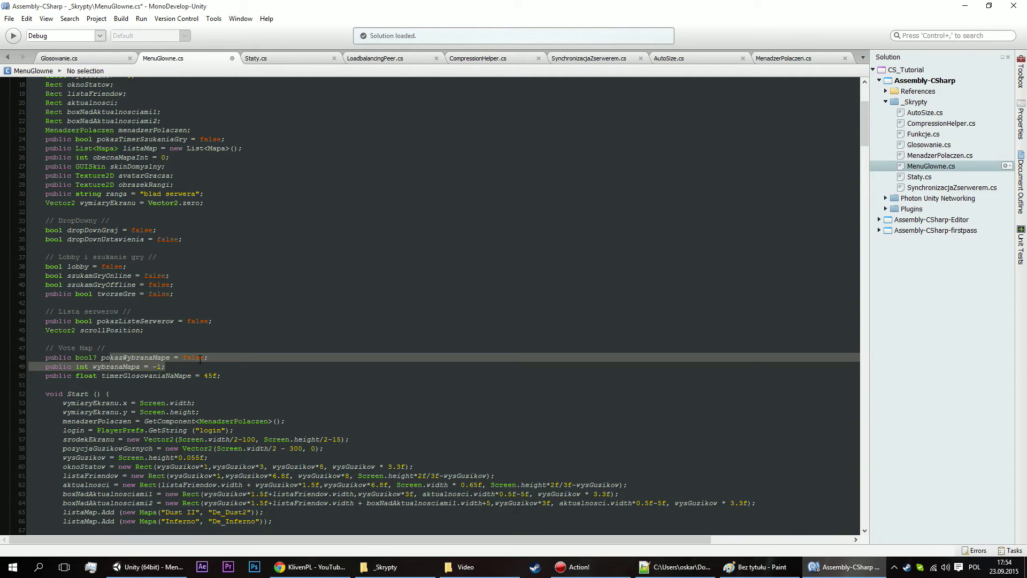
pyautogui.moveTo(193, 361); pyautogui.dragTo(214, 357)
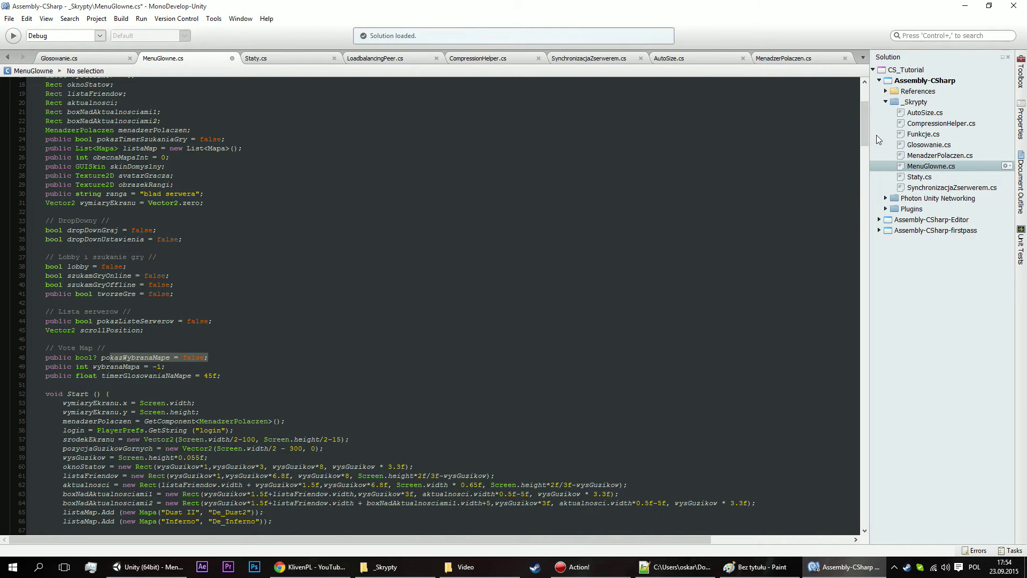
pyautogui.moveTo(862, 134); pyautogui.dragTo(833, 412)
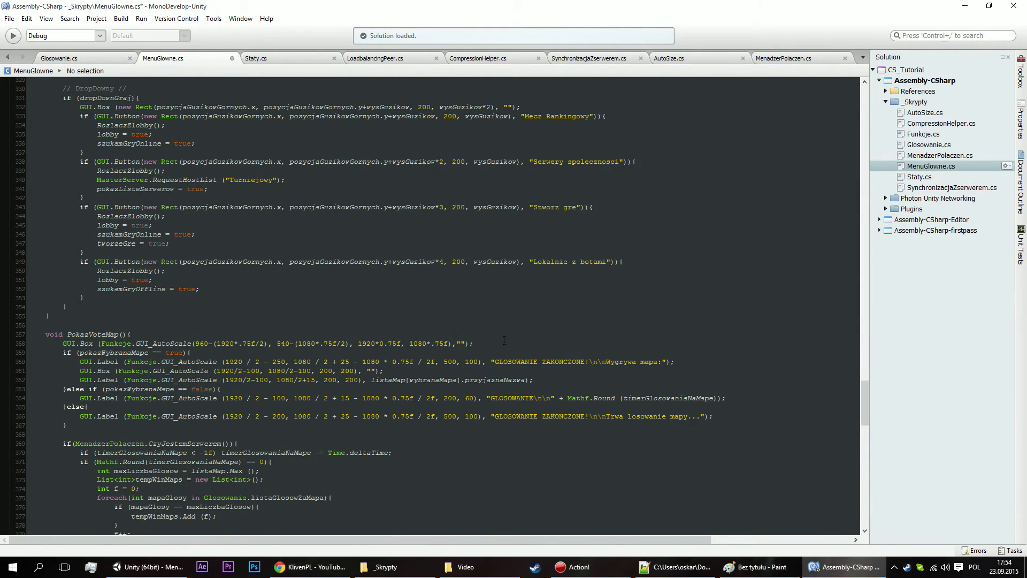
pyautogui.scroll(-7, 504, 340)
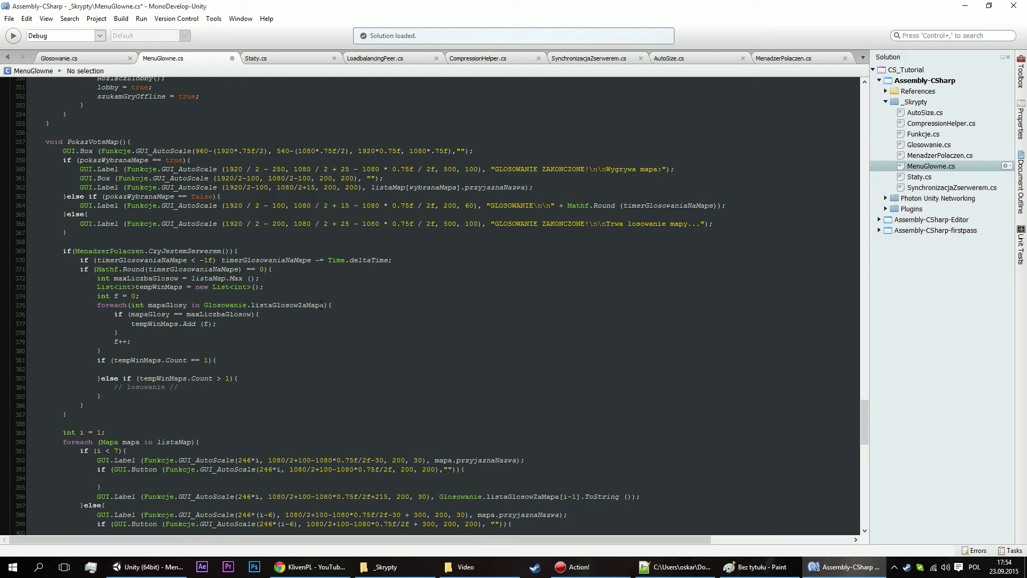
pyautogui.scroll(-3, 321, 305)
pyautogui.scroll(-4, 328, 315)
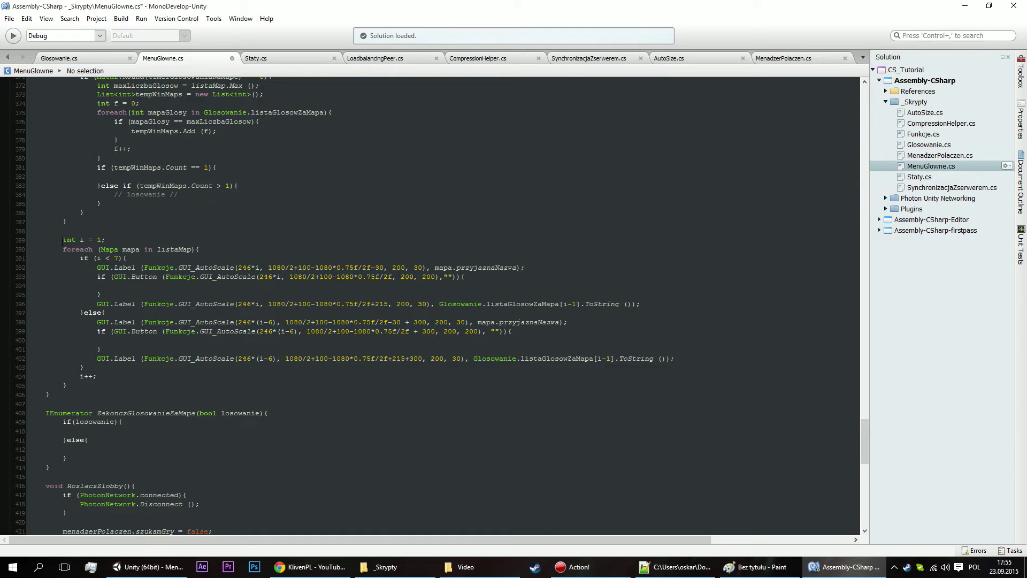
# Insert if (pokazWybranaMape) return; directly above the listaMap map-listing loop.
pyautogui.moveTo(62, 240); pyautogui.dragTo(588, 367)
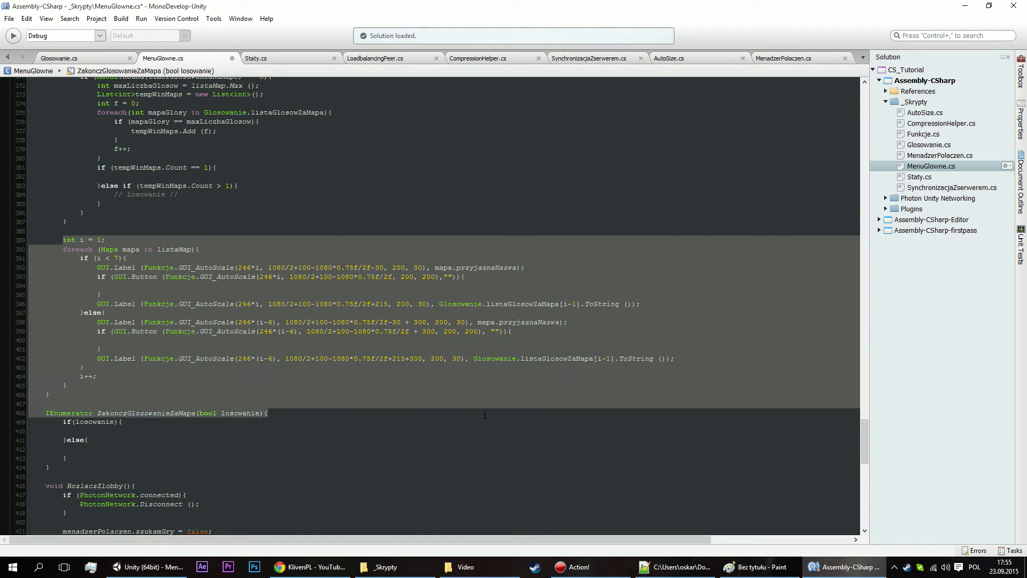
pyautogui.click(176, 233)
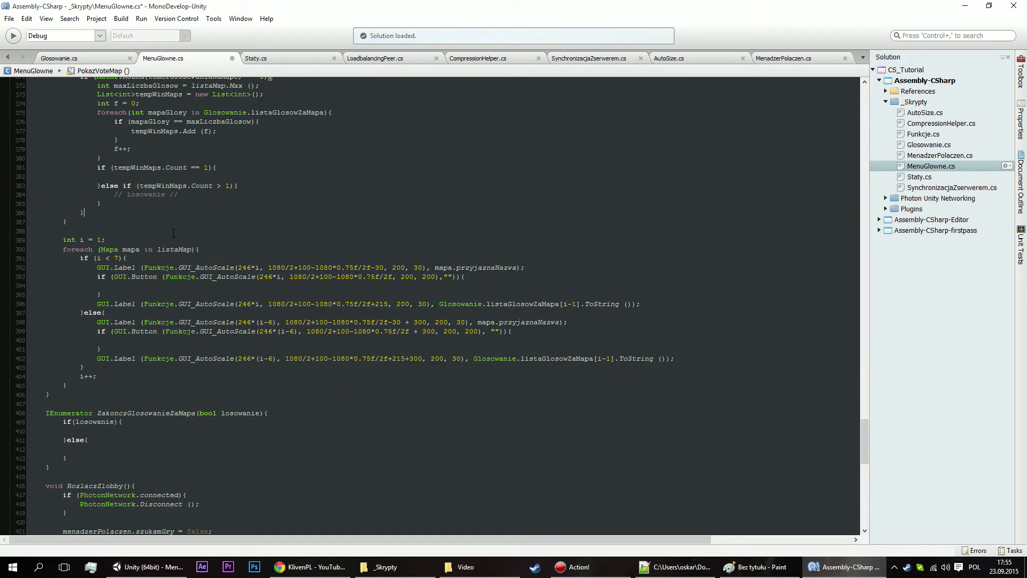
pyautogui.write('if (pok')
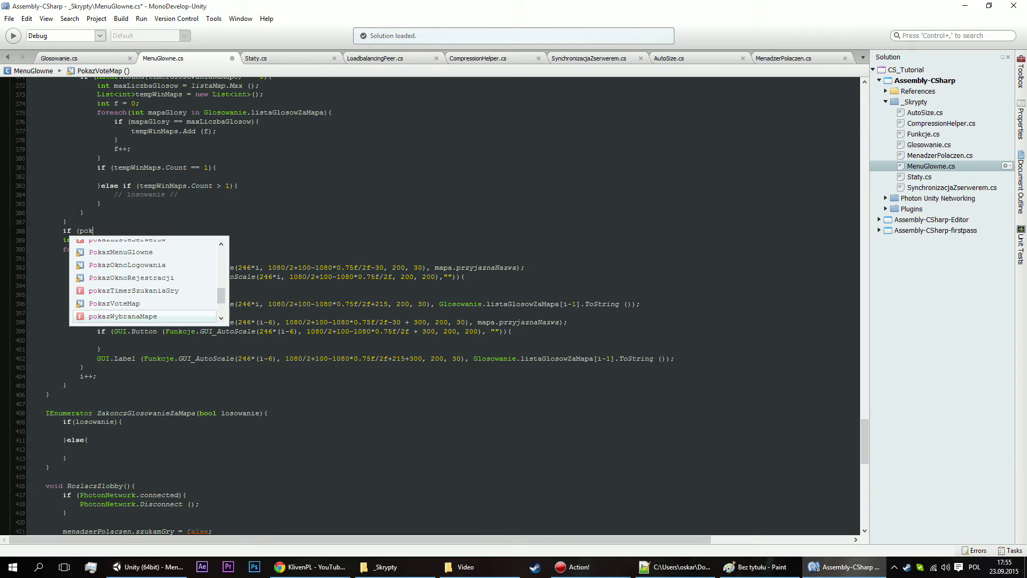
pyautogui.write('azw)')
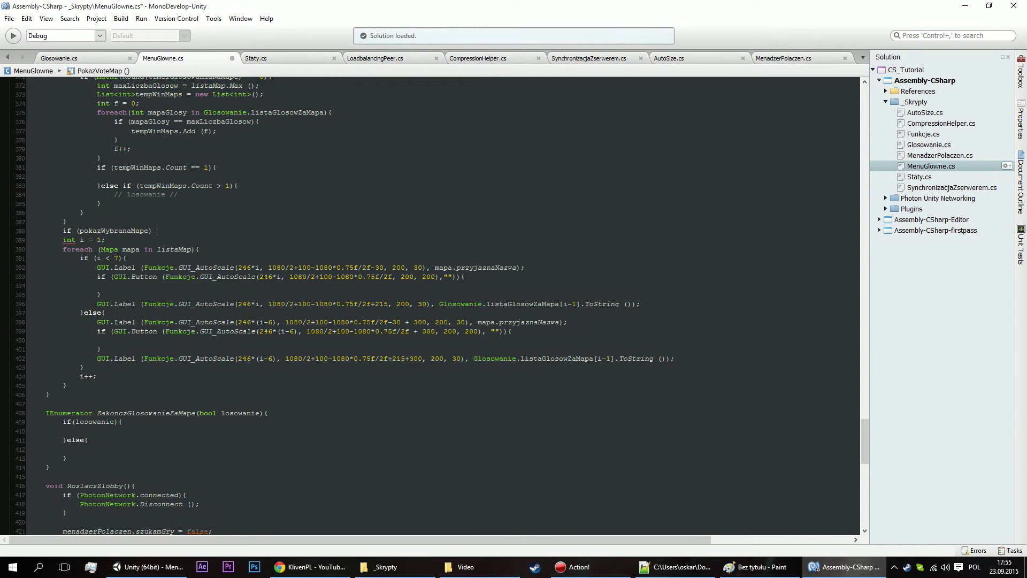
pyautogui.write(' ret')
pyautogui.press('Return')
pyautogui.write(';')
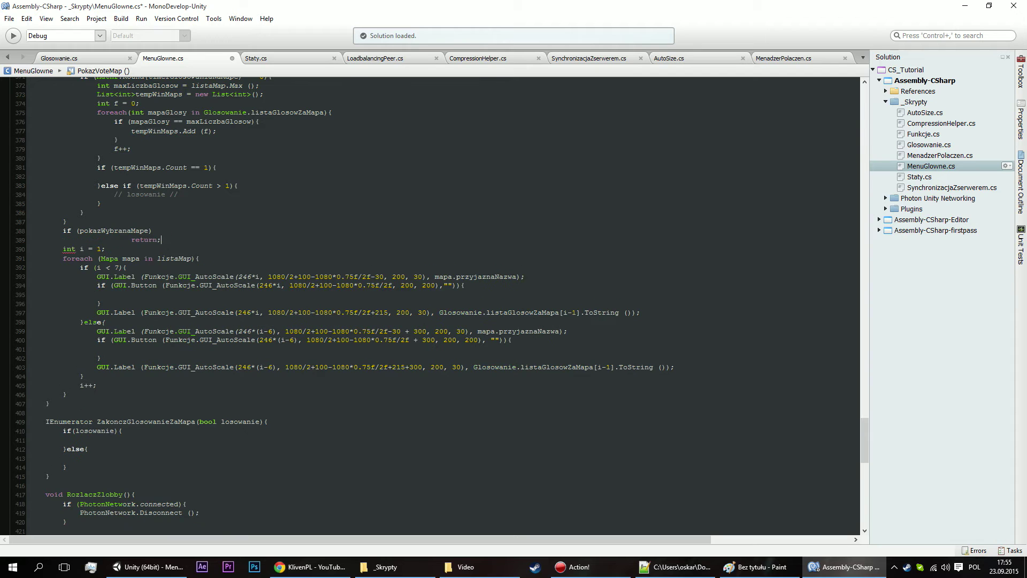
pyautogui.moveTo(54, 242); pyautogui.dragTo(67, 394)
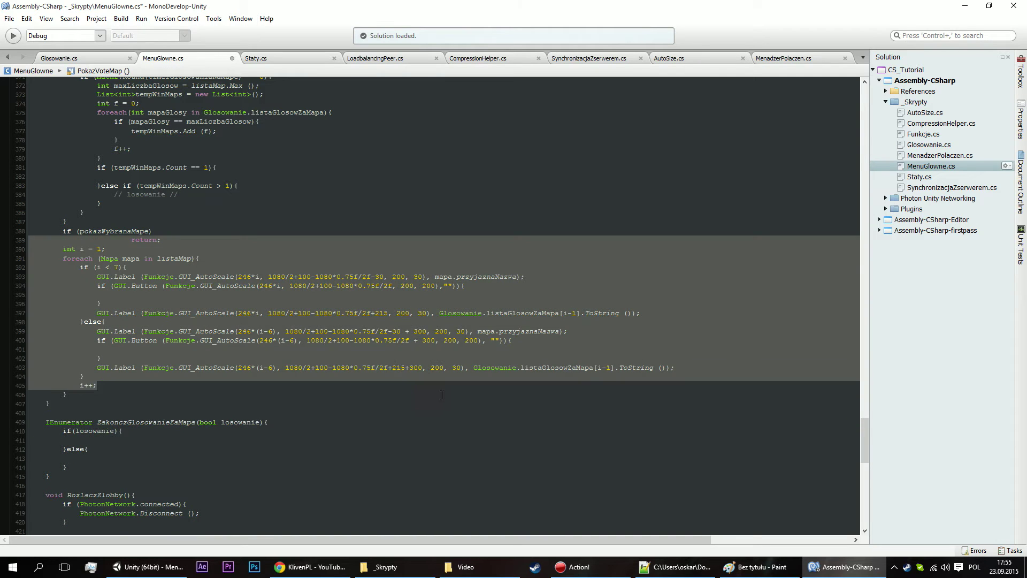
pyautogui.moveTo(62, 232); pyautogui.dragTo(84, 376)
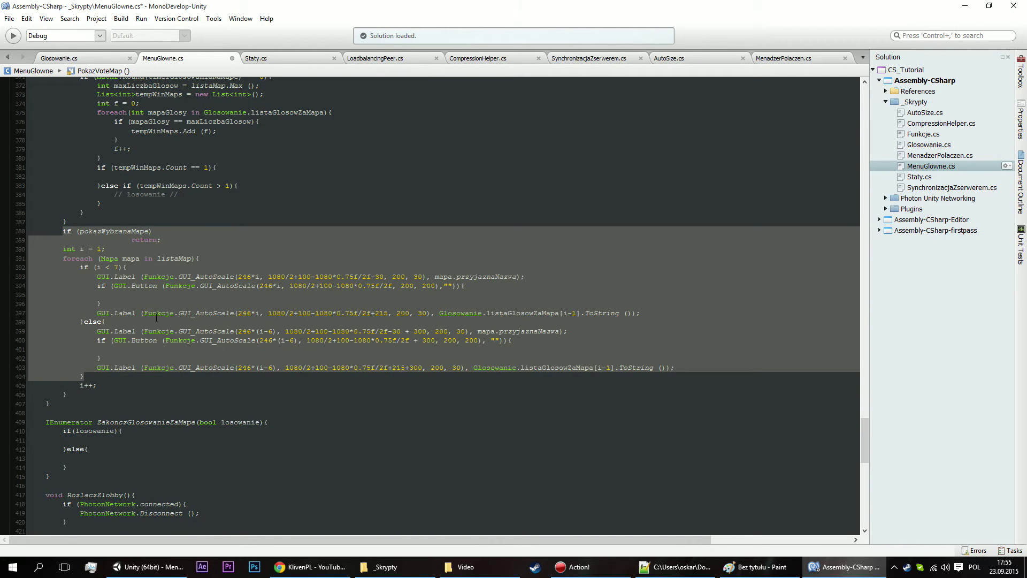
pyautogui.press('Escape')
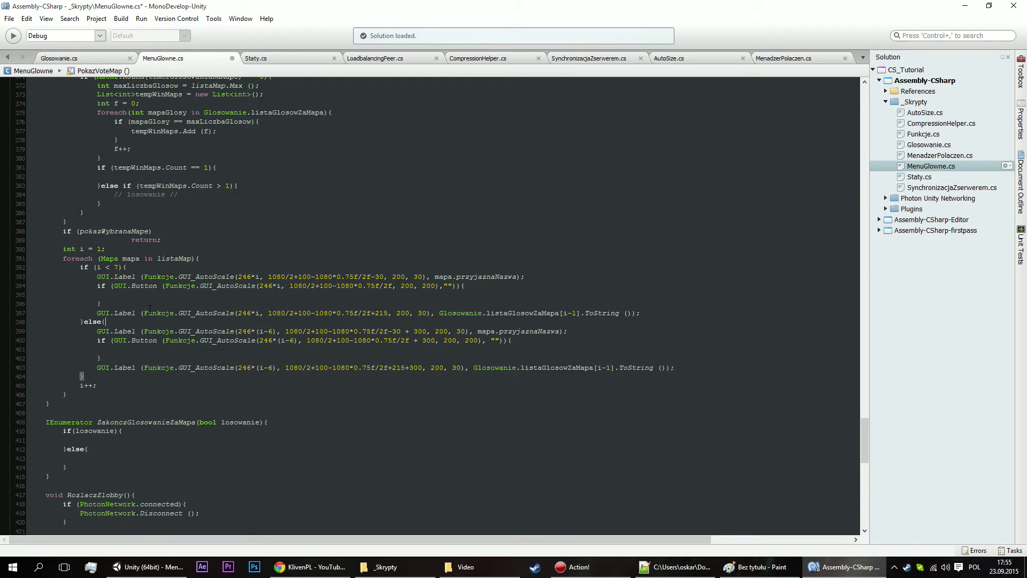
# Set pokazWybranaMape = true; in the single-winner branch.
pyautogui.scroll(2, 247, 155)
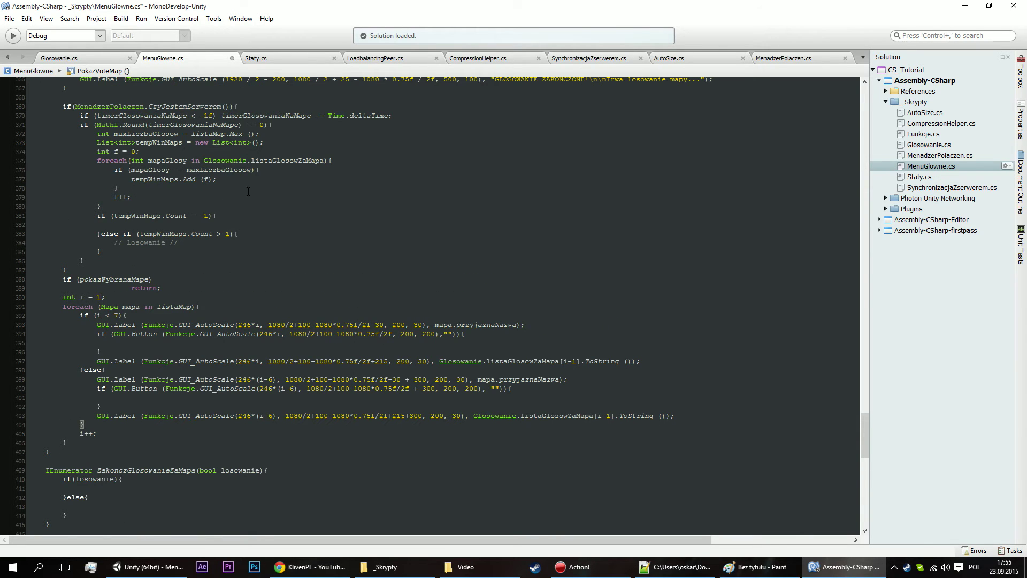
pyautogui.click(160, 224)
pyautogui.write('pokazWybranaMape = f')
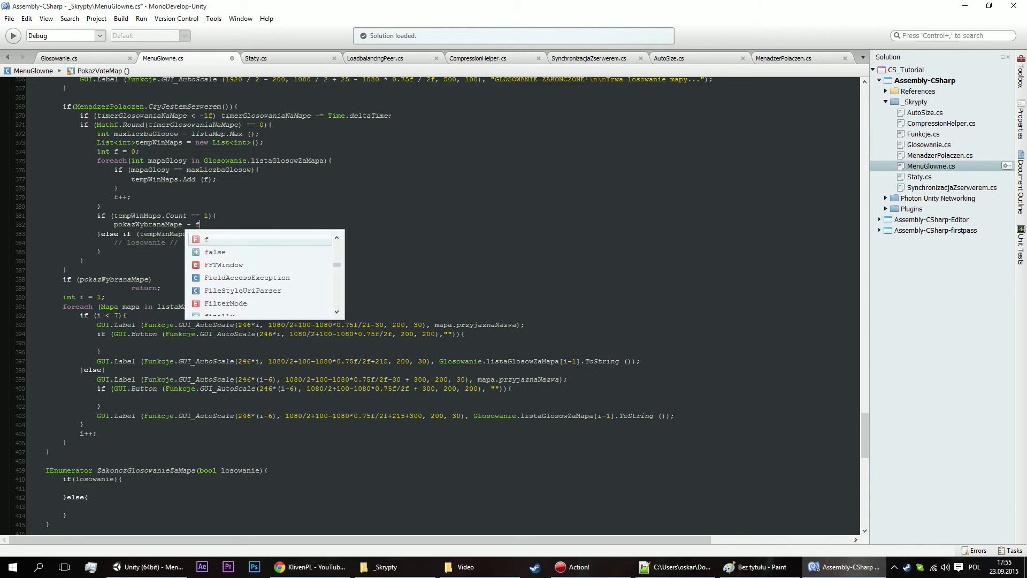
pyautogui.press('BackSpace')
pyautogui.press('BackSpace')
pyautogui.press('BackSpace')
pyautogui.press('BackSpace')
pyautogui.write('=')
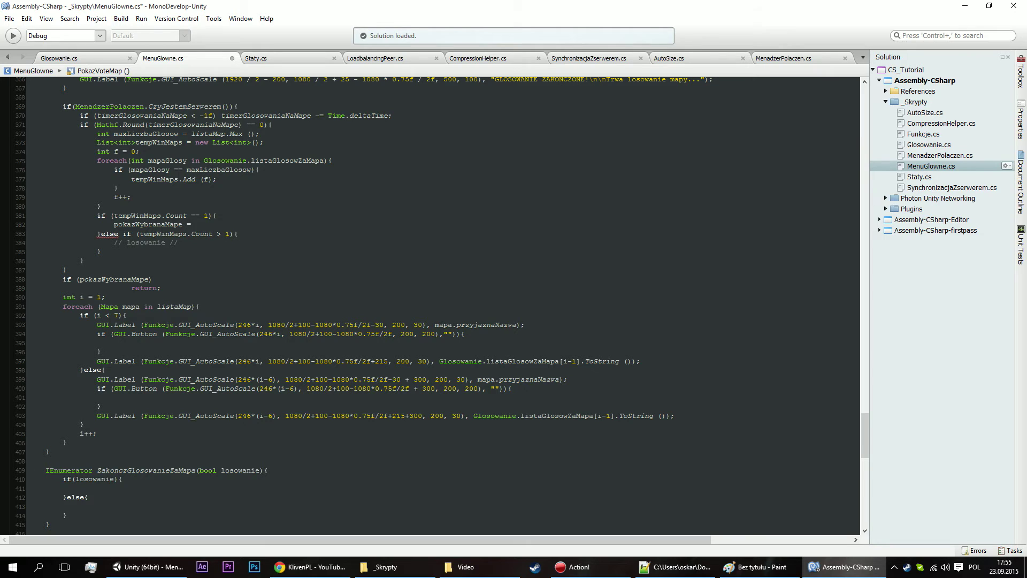
pyautogui.scroll(3, 192, 231)
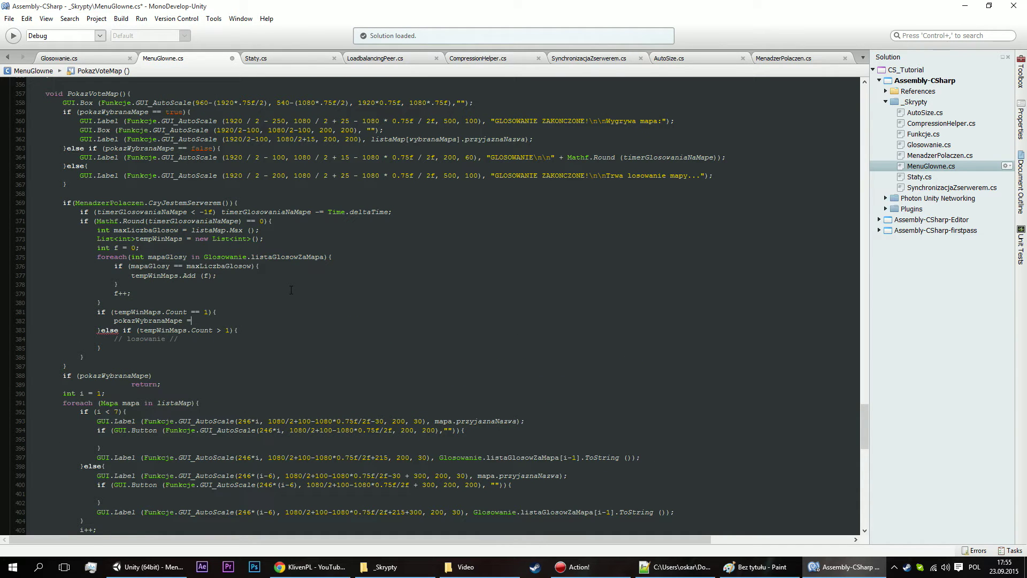
pyautogui.write('true')
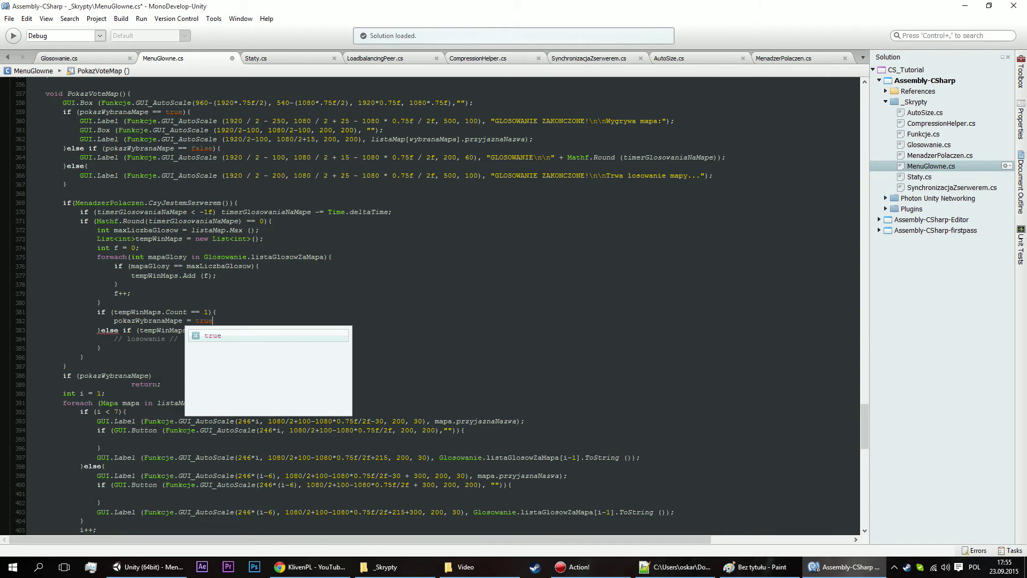
pyautogui.write(';l')
pyautogui.press('BackSpace')
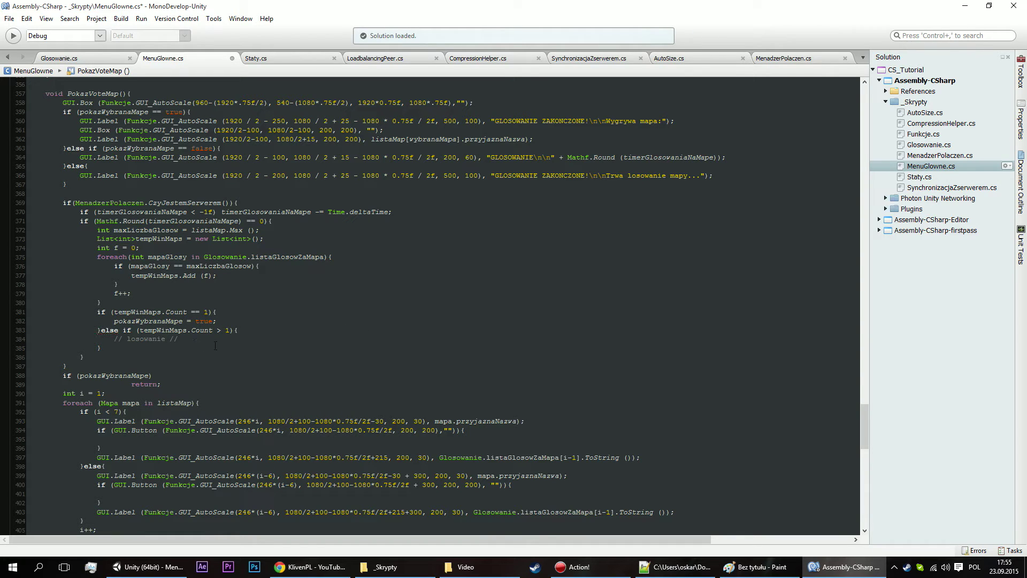
# Add pokazWybranaMape = null; under the losowanie comment in the tie branch.
pyautogui.click(225, 345)
pyautogui.click(233, 337)
pyautogui.press('Return')
pyautogui.write('poka')
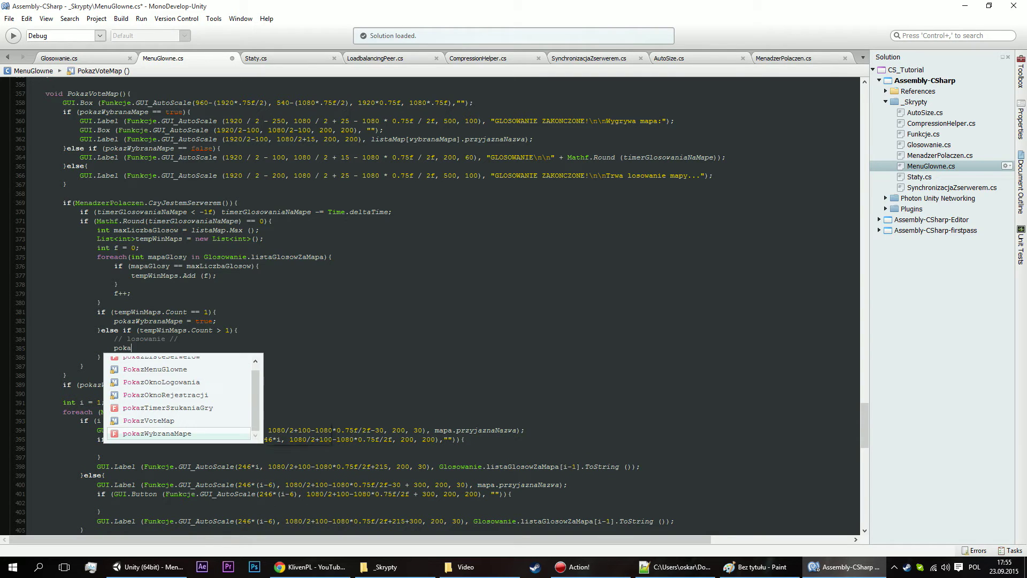
pyautogui.press('Return')
pyautogui.write('= nu')
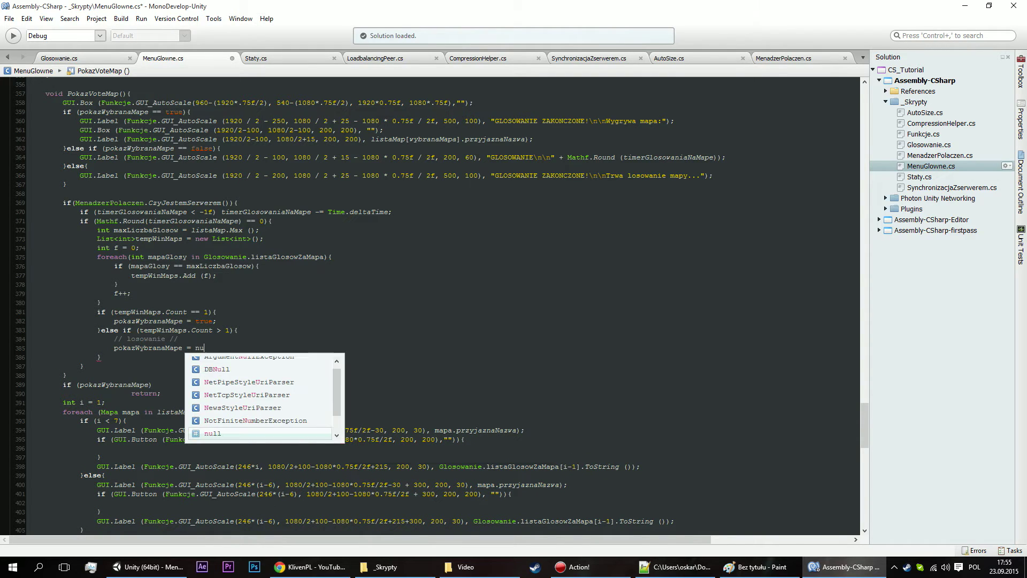
pyautogui.write('ll')
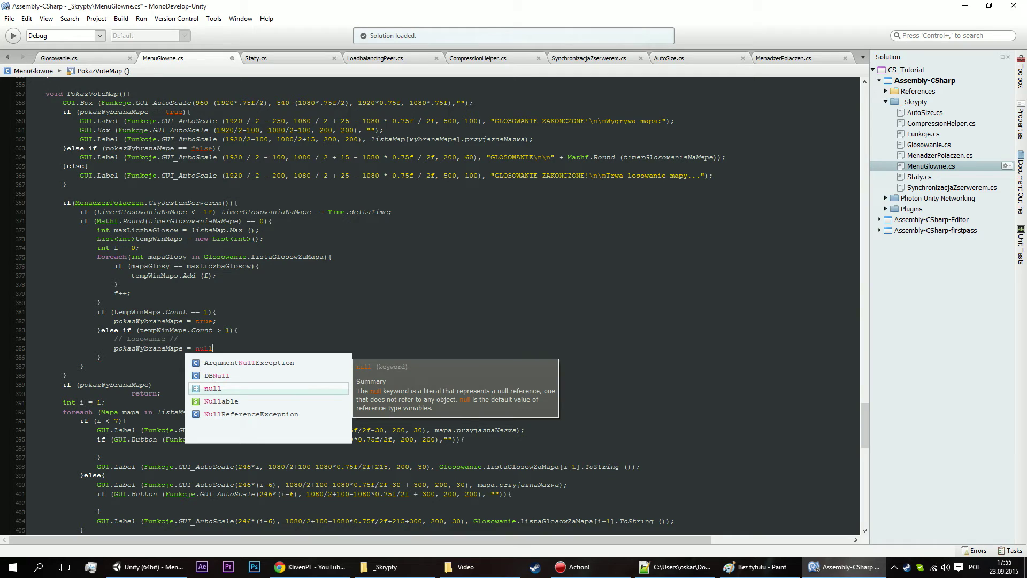
pyautogui.write(';')
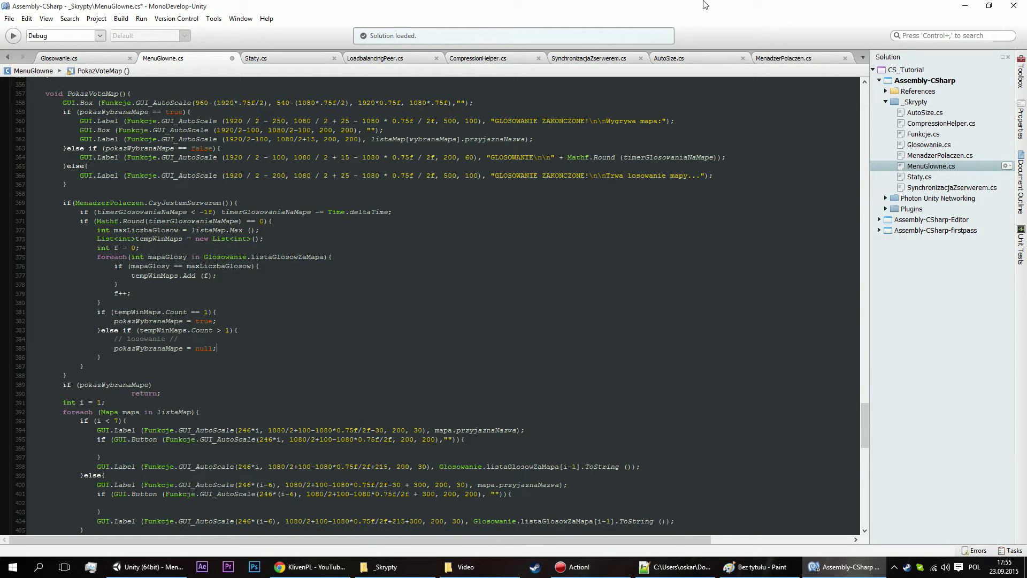
# Select the lottery-in-progress label line and check the ZakonczGlosowanieZaMapa coroutine.
pyautogui.moveTo(713, 175)
pyautogui.mouseDown()
pyautogui.moveTo(283, 189)
pyautogui.moveTo(2, 175)
pyautogui.mouseUp()
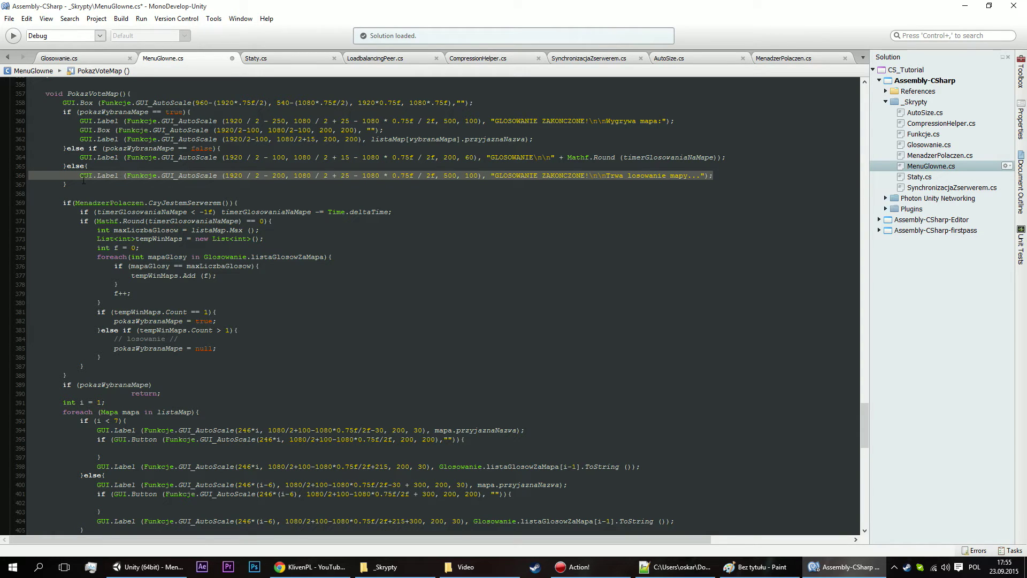
pyautogui.moveTo(80, 176)
pyautogui.mouseDown()
pyautogui.moveTo(731, 184)
pyautogui.moveTo(710, 184)
pyautogui.mouseUp()
pyautogui.scroll(-5, 472, 236)
pyautogui.scroll(-4, 375, 295)
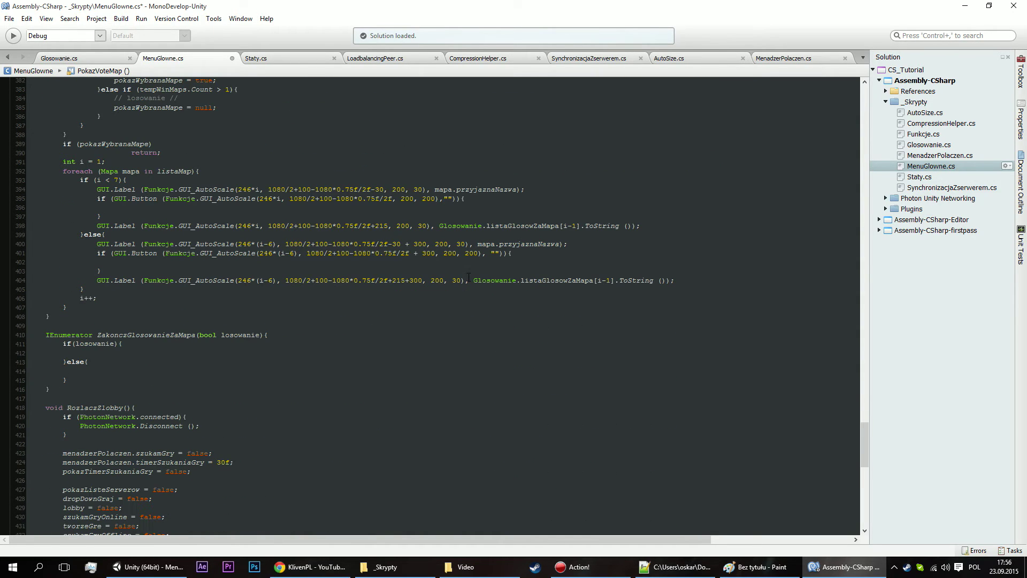
pyautogui.click(196, 350)
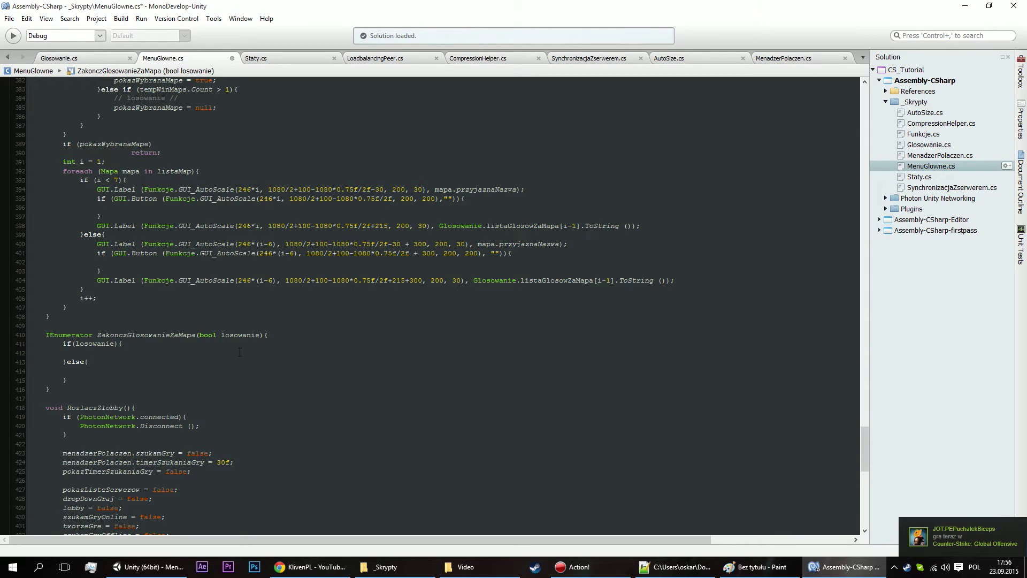
pyautogui.scroll(2, 239, 352)
pyautogui.scroll(5, 239, 267)
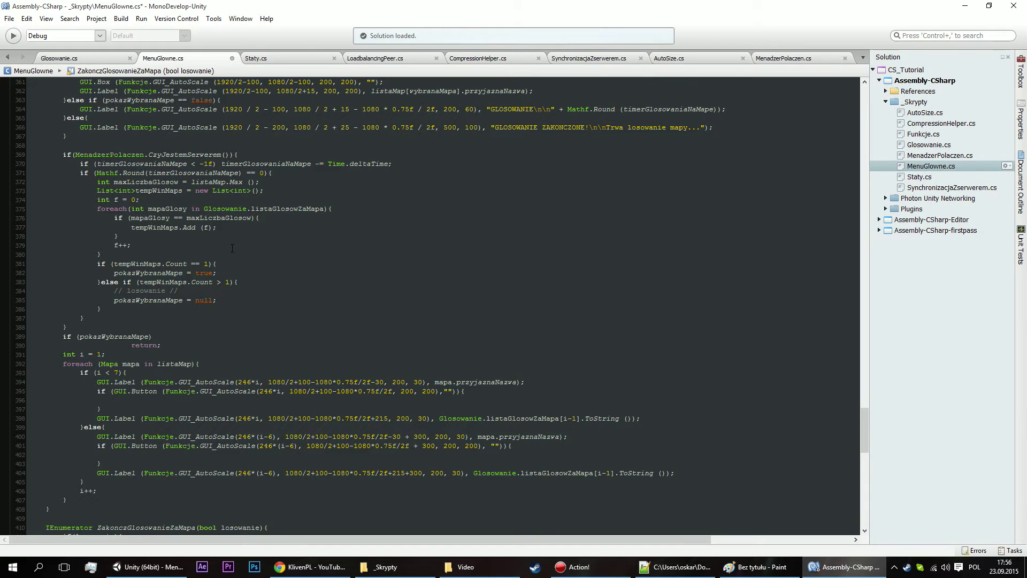
# Add wybranaMapa = tempWinMaps[0]; after pokazWybranaMape = true for the single winner.
pyautogui.click(260, 273)
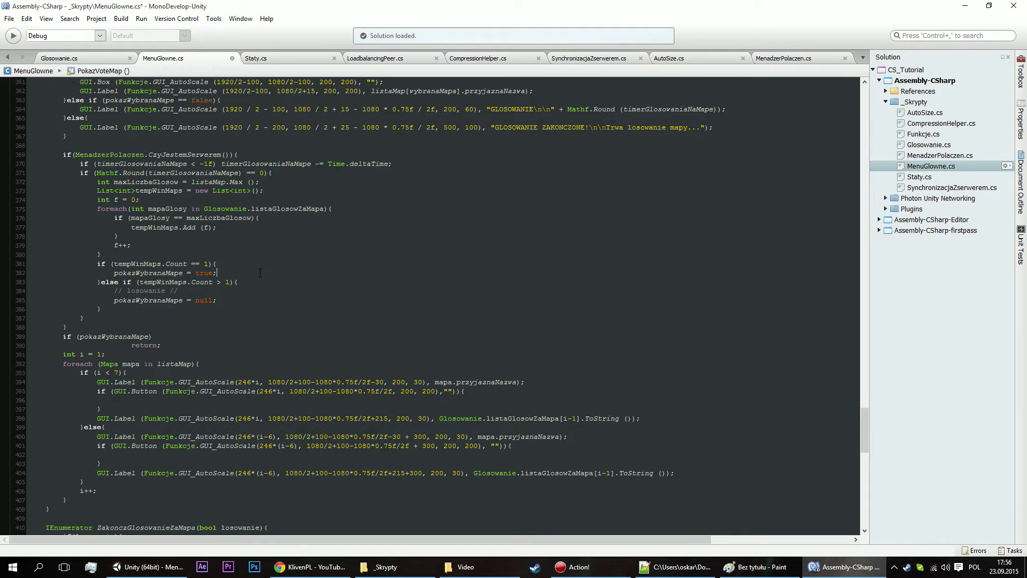
pyautogui.press('Return')
pyautogui.write('wyb')
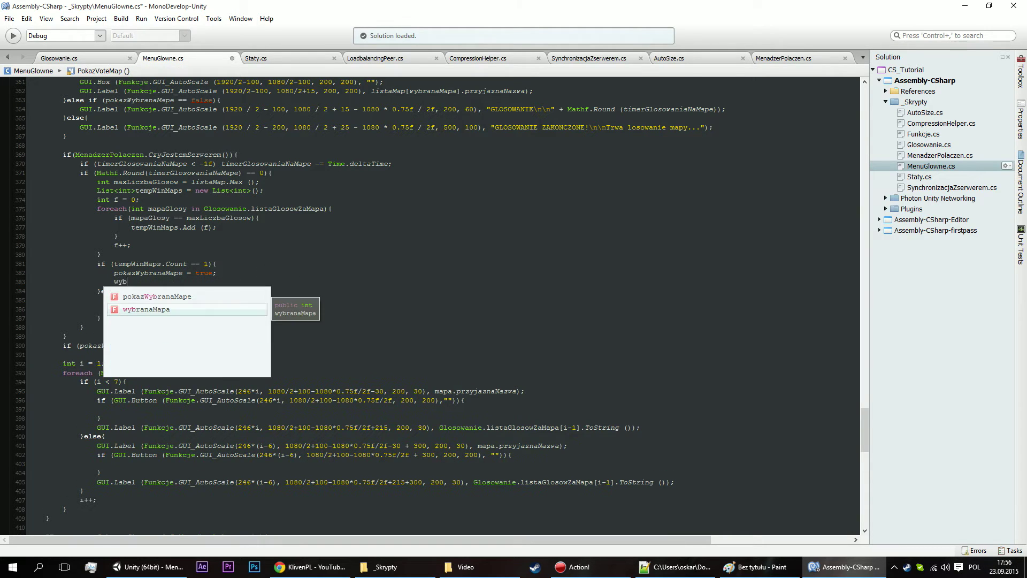
pyautogui.write('ranaMapa =')
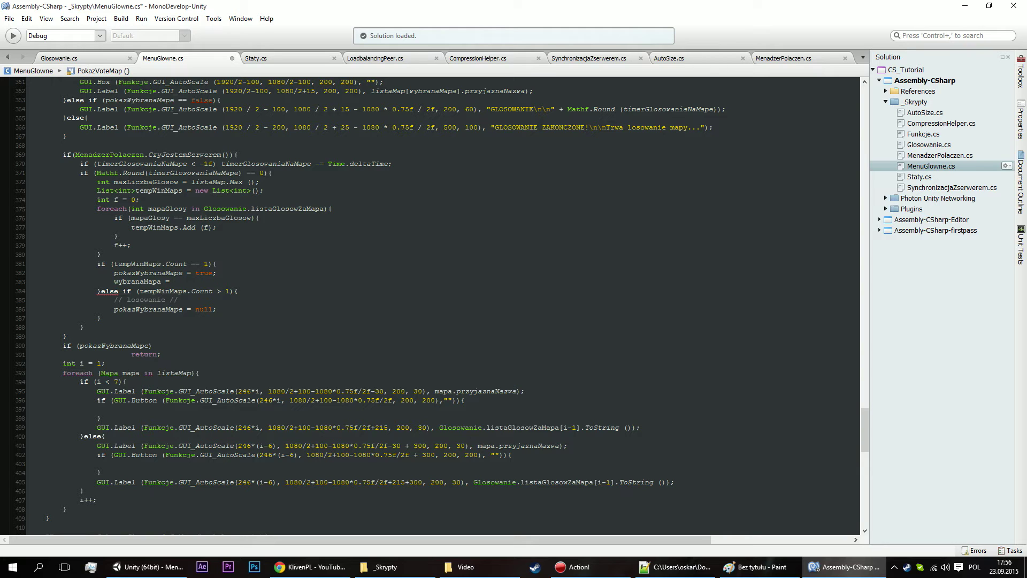
pyautogui.write('temp')
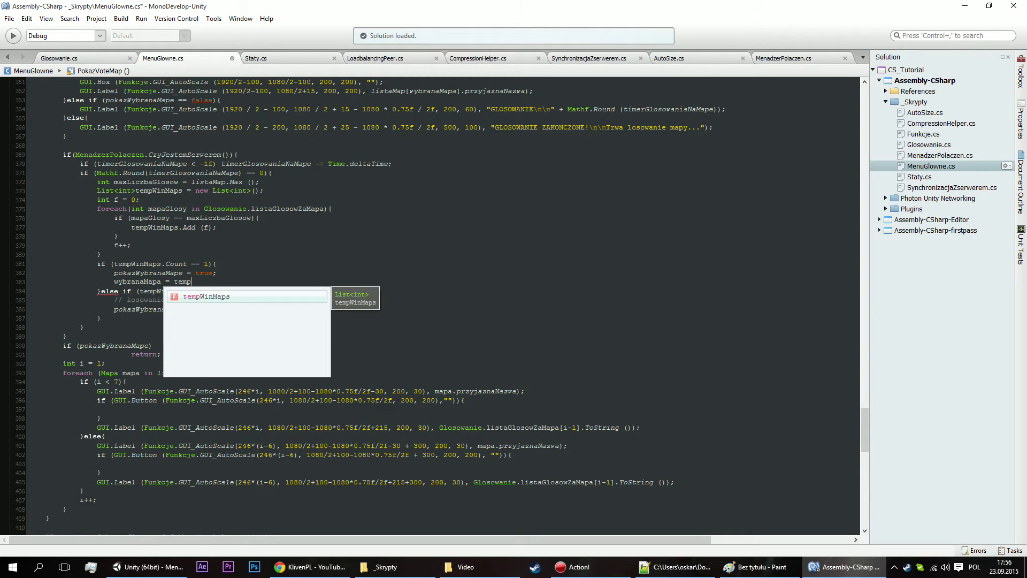
pyautogui.press('Escape')
pyautogui.write('WinMaps[0];')
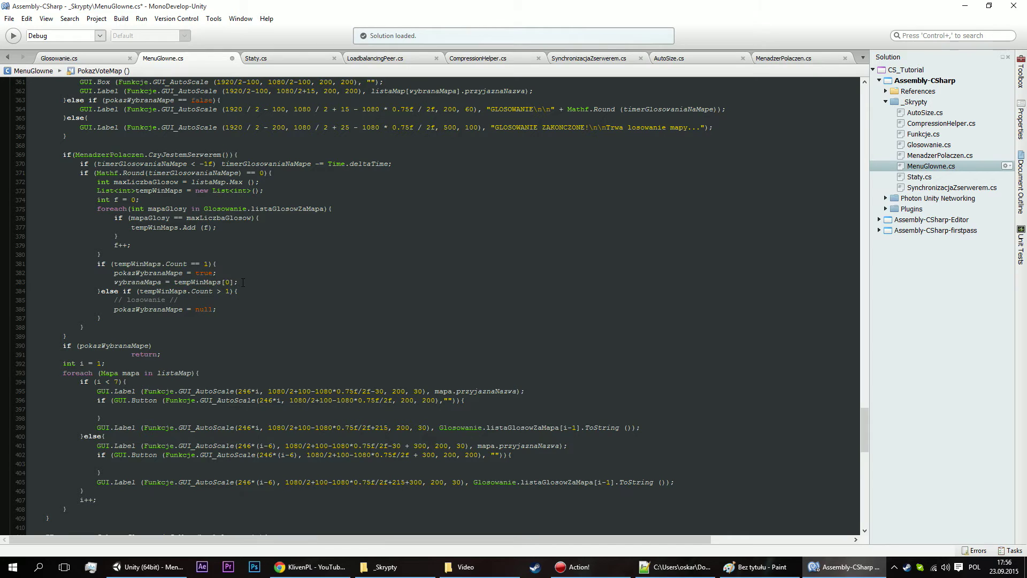
pyautogui.moveTo(243, 281); pyautogui.dragTo(110, 282)
# In the tie branch, start wybranaMapa = Random.Range(0, tempWinMaps.Count).
pyautogui.click(261, 306)
pyautogui.press('Return')
pyautogui.write('wyb')
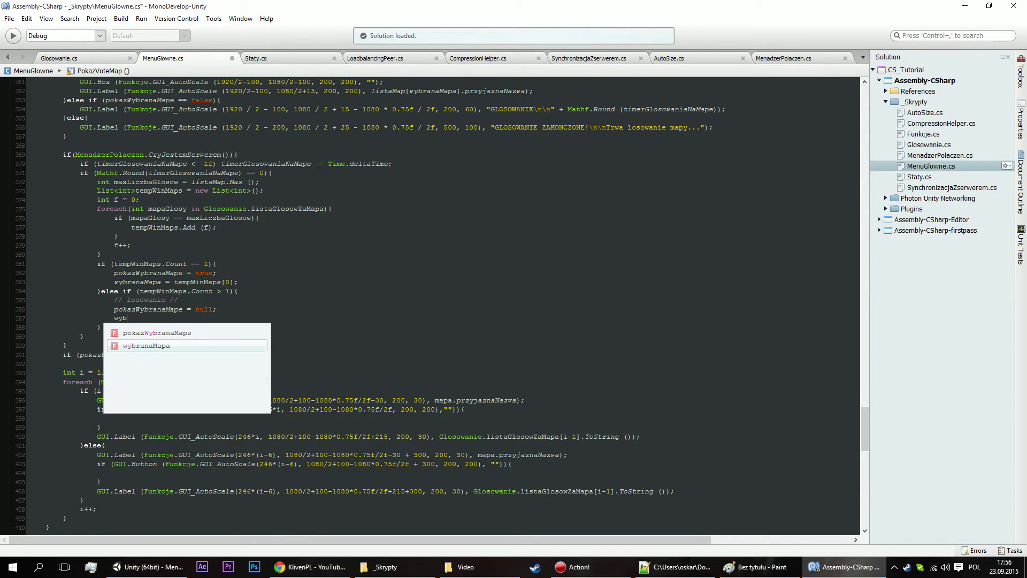
pyautogui.write('ranaMapa =')
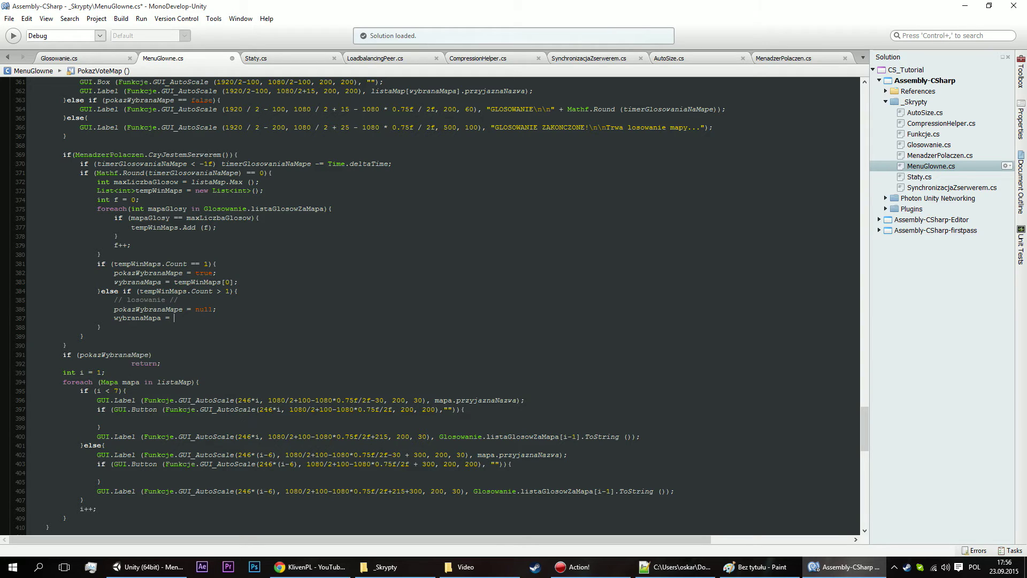
pyautogui.write(' ran')
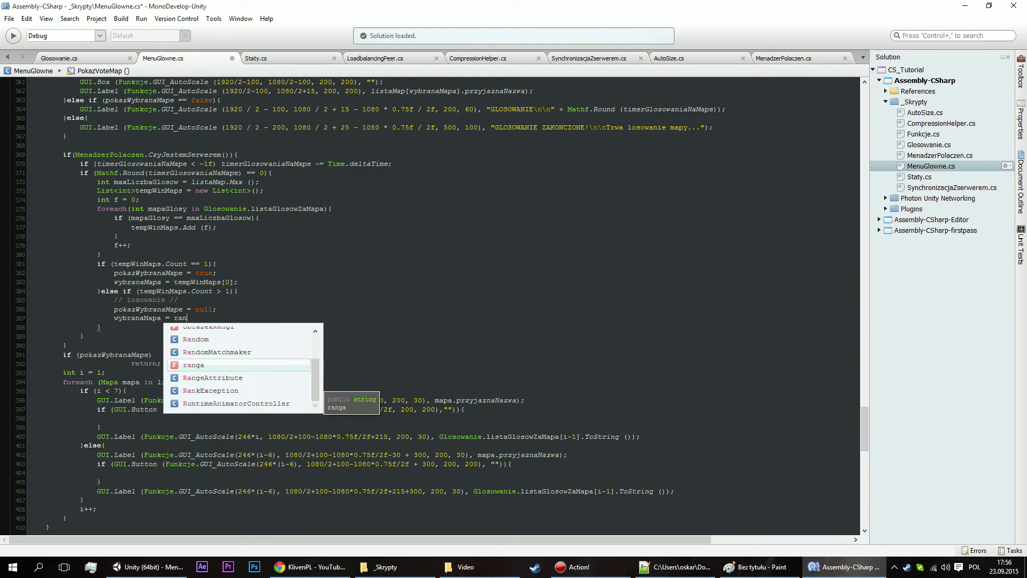
pyautogui.press('Escape')
pyautogui.press('BackSpace')
pyautogui.press('BackSpace')
pyautogui.press('BackSpace')
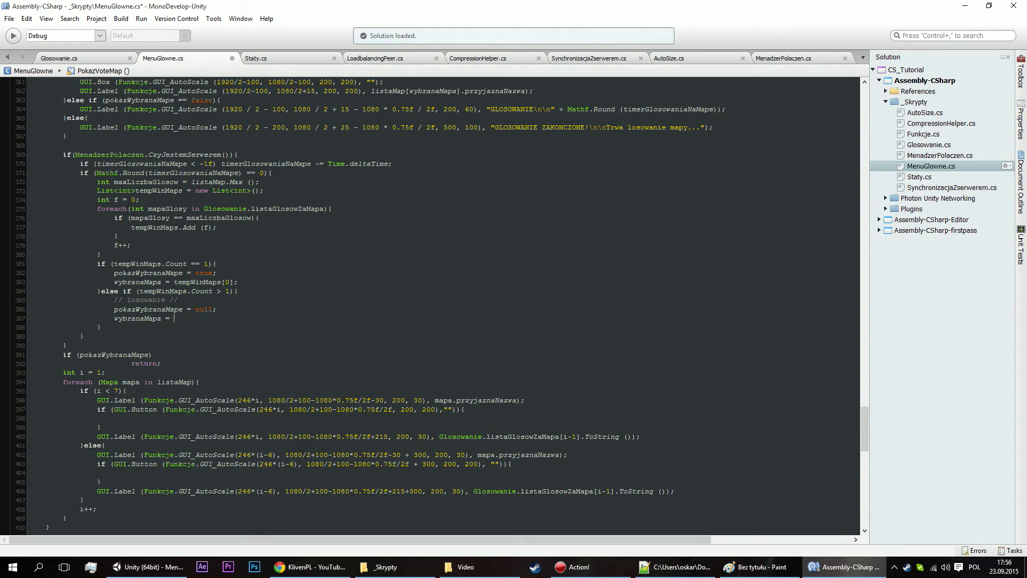
pyautogui.write('random.')
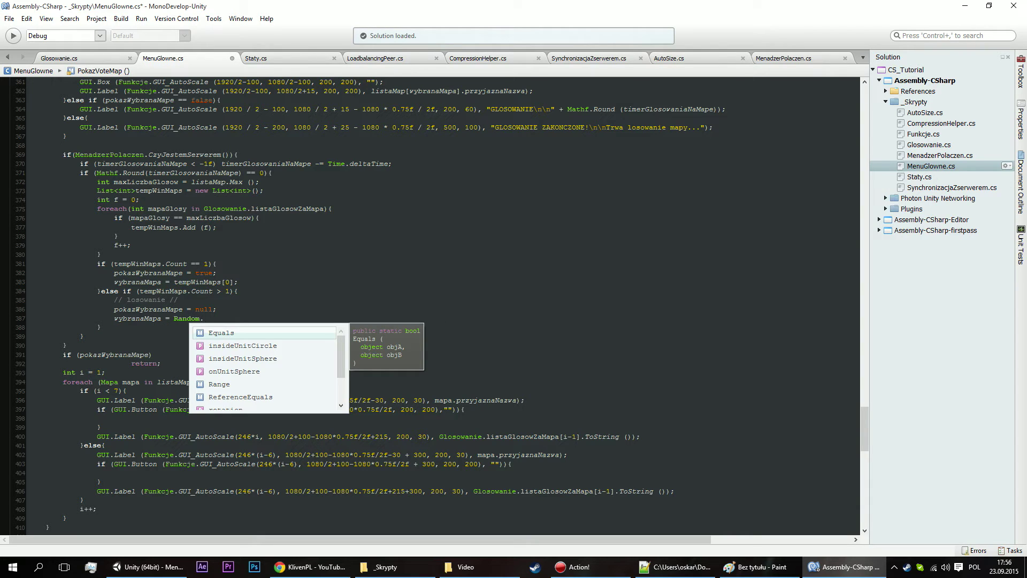
pyautogui.write('Ran*')
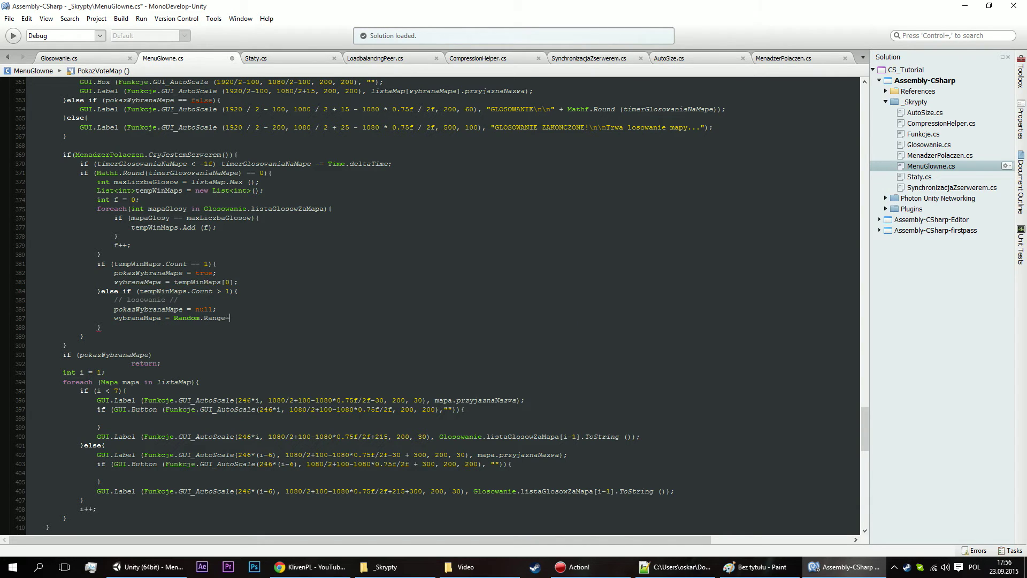
pyautogui.write('(')
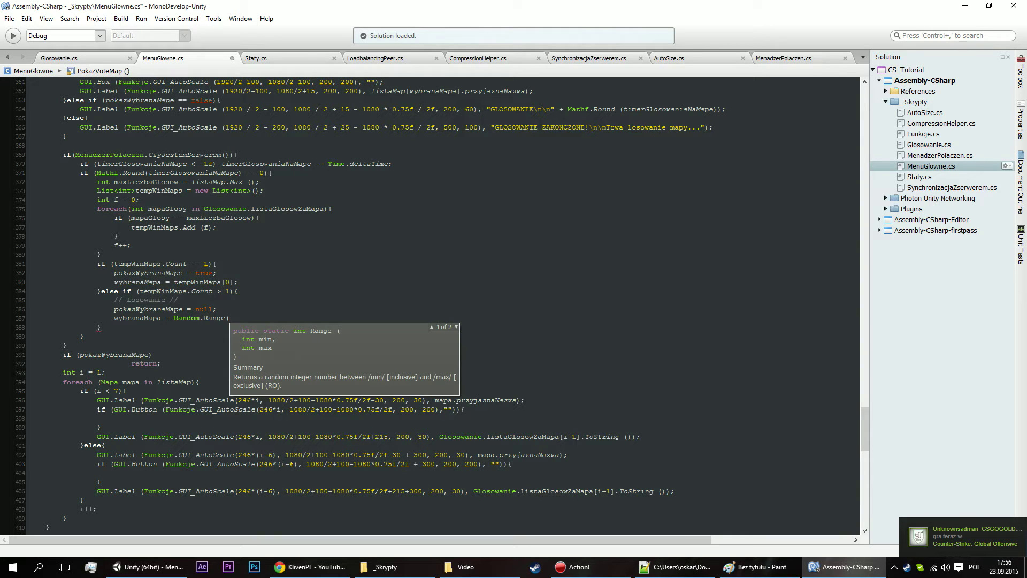
pyautogui.write('0, ')
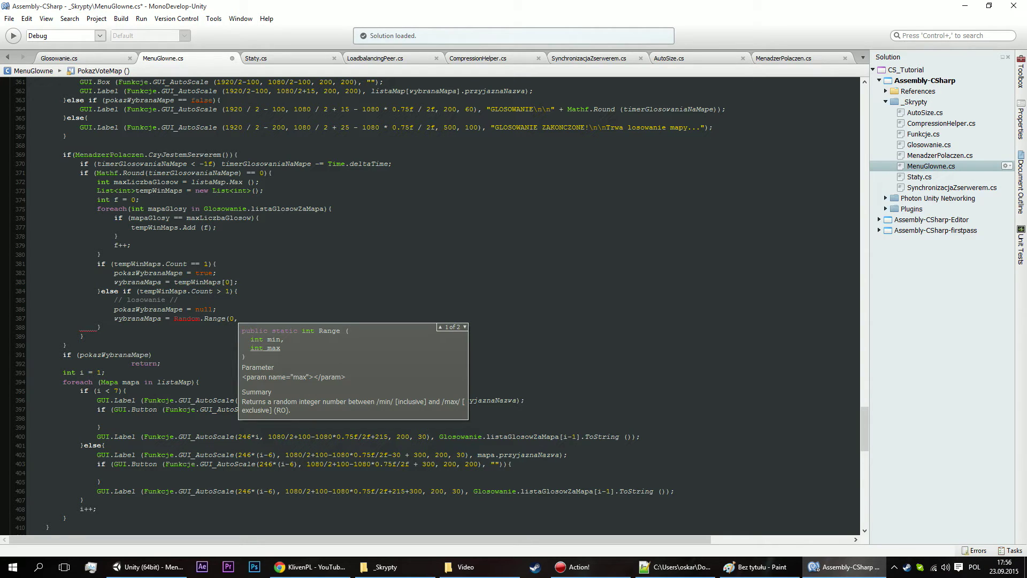
pyautogui.write('tempWinMaps.c')
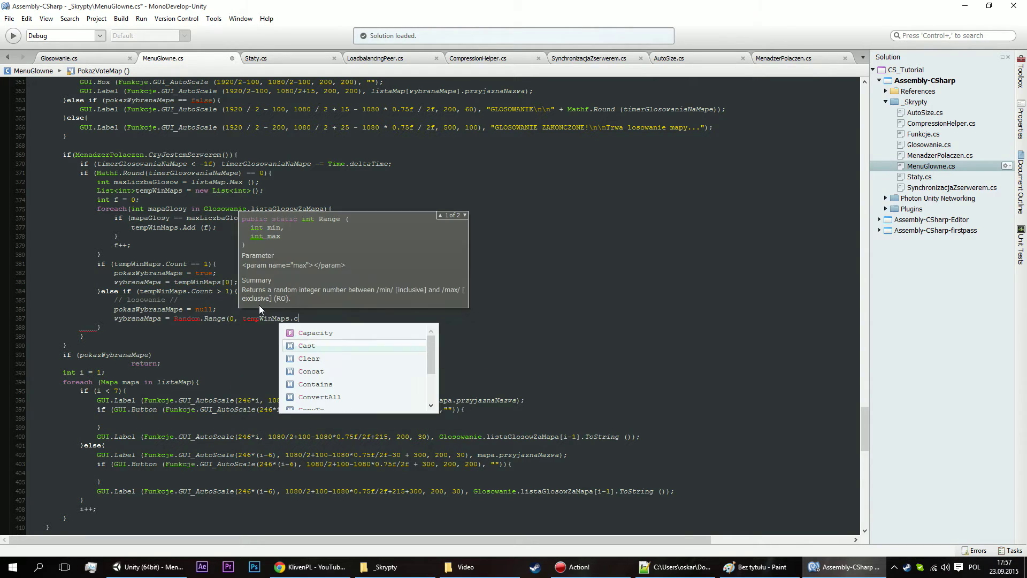
pyautogui.write('ount)')
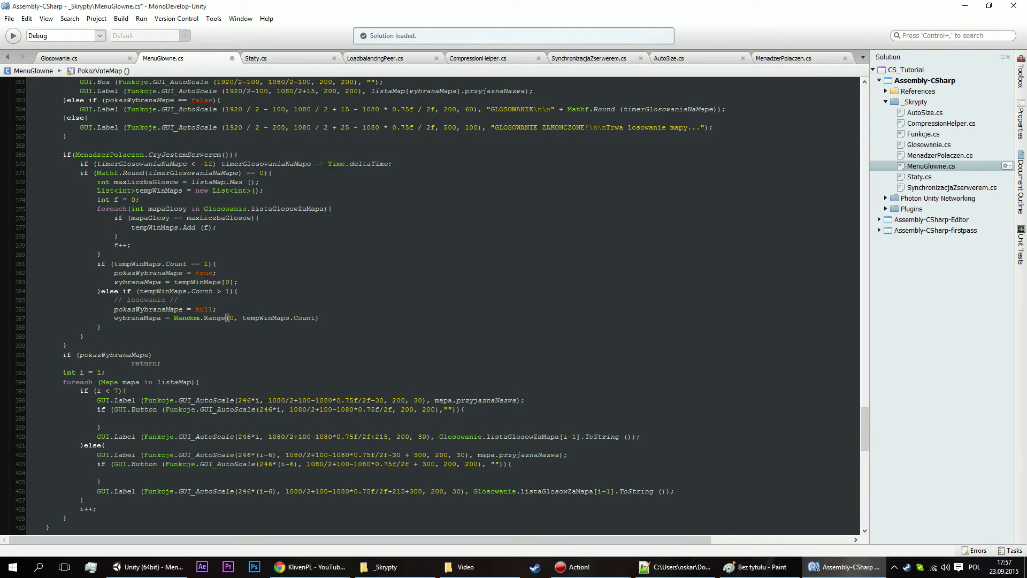
# Complete it as wybranaMapa = tempWinMaps[UnityEngine.Random.Range(0, tempWinMaps.Count)];.
pyautogui.click(204, 317)
pyautogui.write('temp')
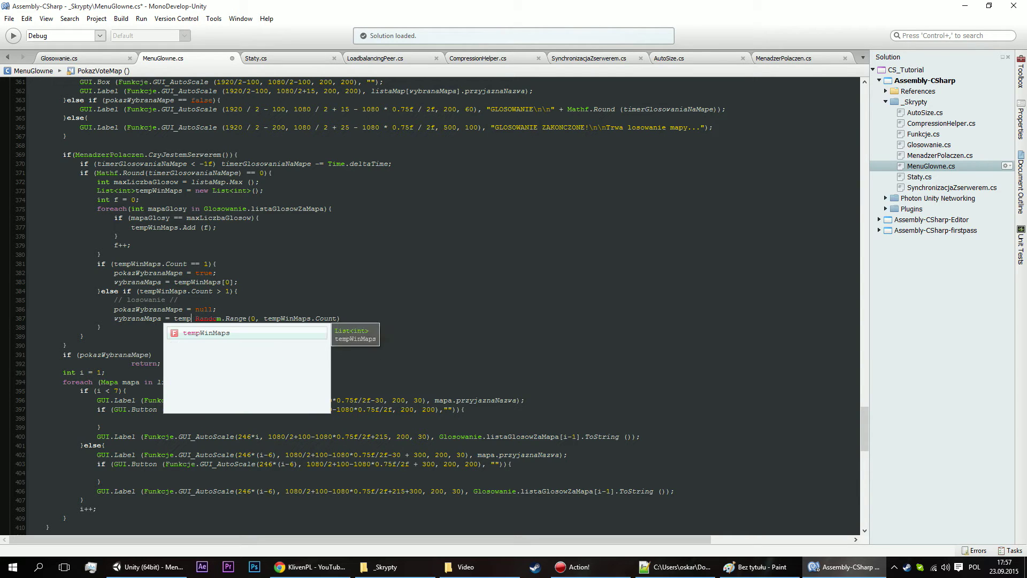
pyautogui.press('Return')
pyautogui.write('[')
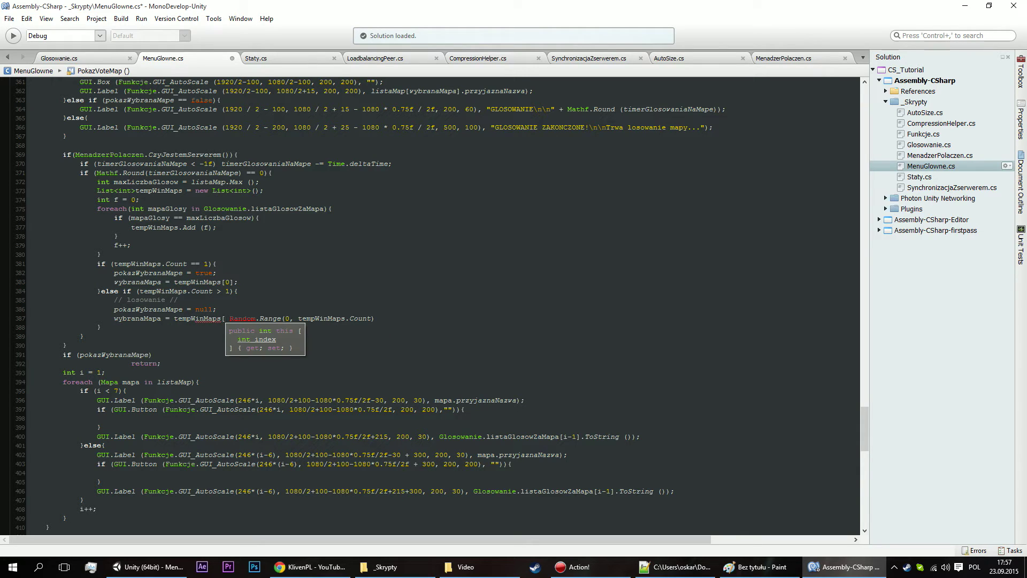
pyautogui.press('Delete')
pyautogui.press('End')
pyautogui.write(']')
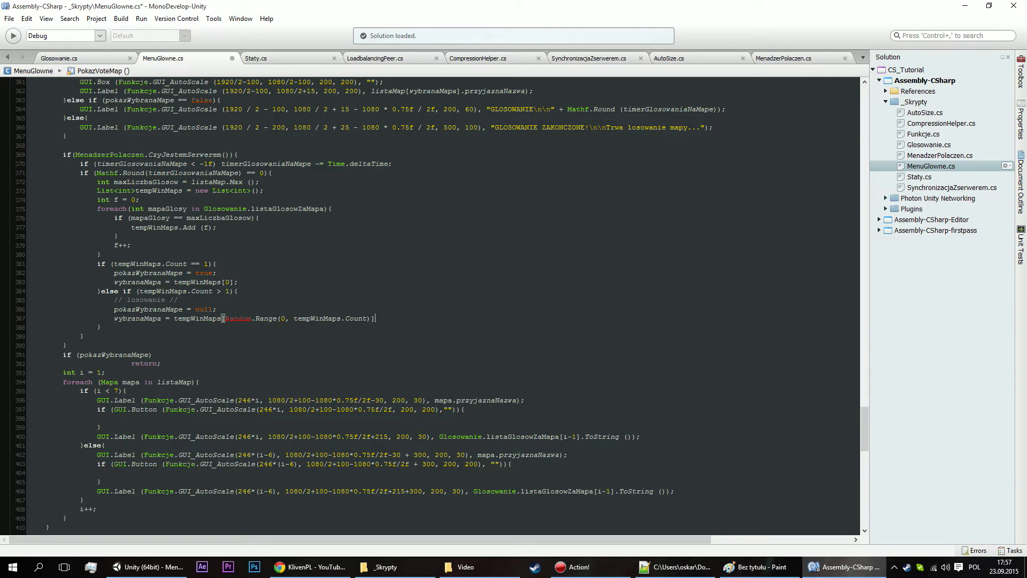
pyautogui.write(';')
pyautogui.press('Left')
pyautogui.click(225, 318)
pyautogui.write('UnityEng')
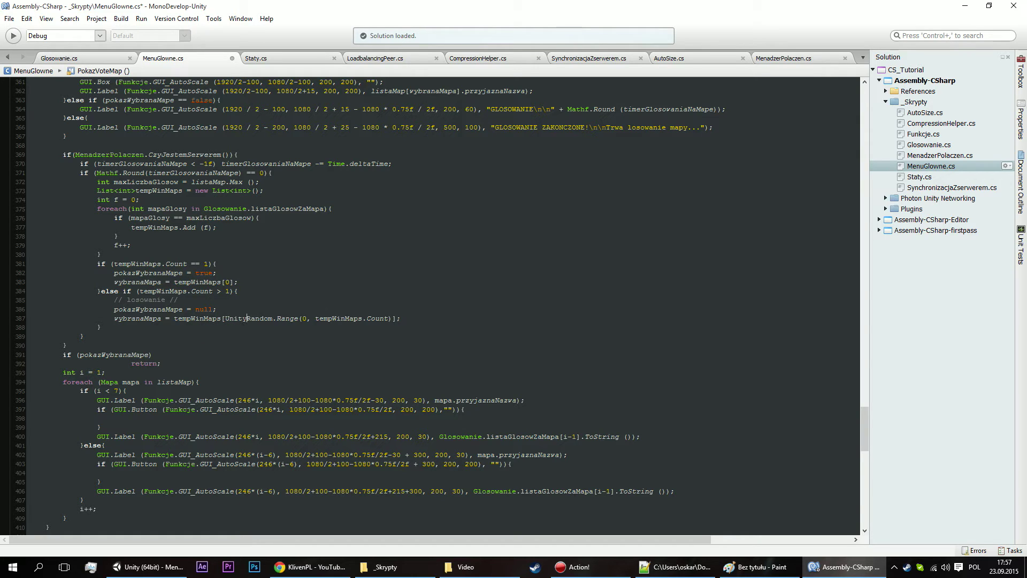
pyautogui.write('ine.')
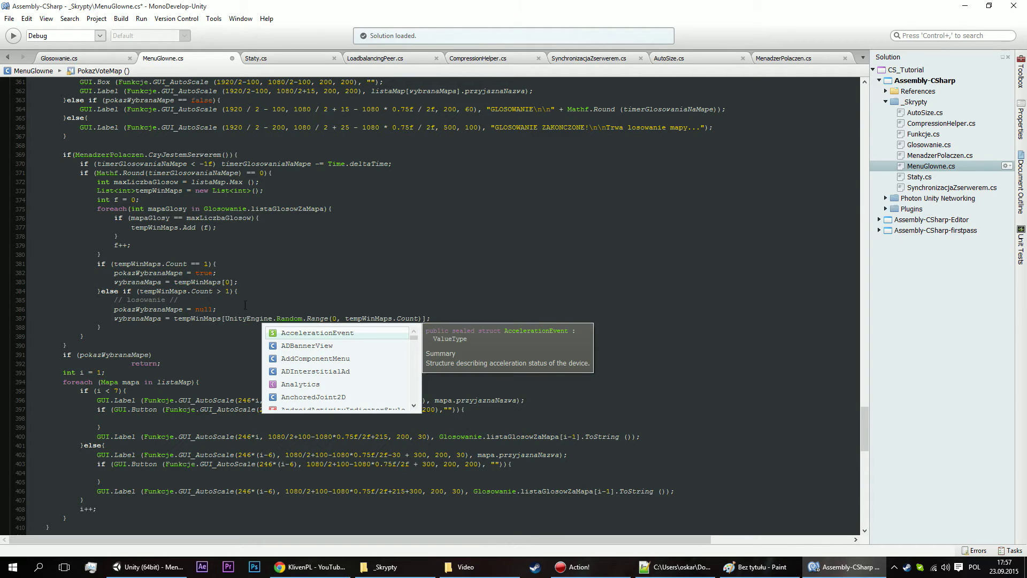
pyautogui.press('Escape')
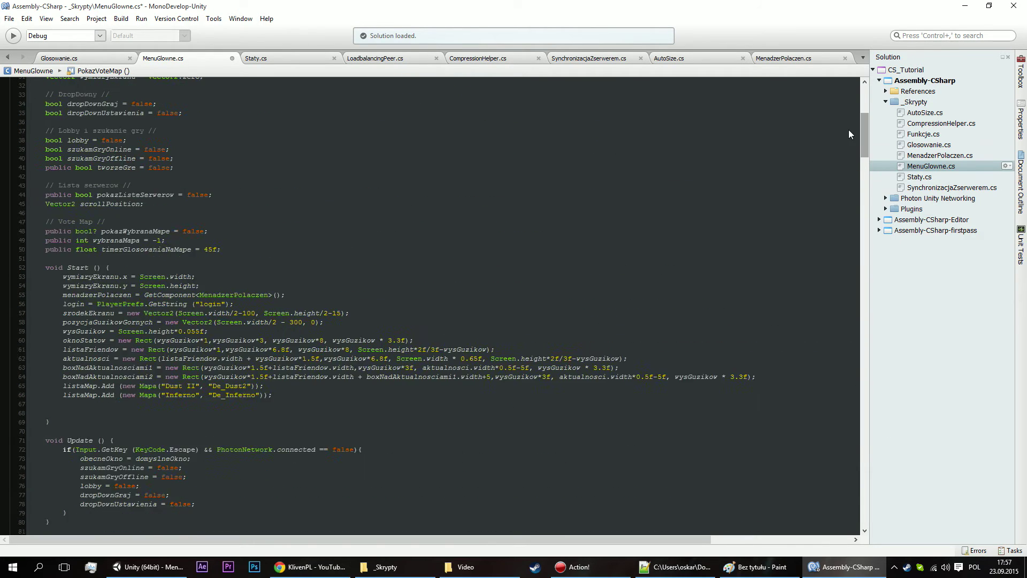
pyautogui.moveTo(865, 423)
pyautogui.mouseDown()
pyautogui.moveTo(851, 107)
pyautogui.moveTo(868, 216)
pyautogui.moveTo(865, 97)
pyautogui.mouseUp()
pyautogui.click(86, 108)
pyautogui.hotkey('shift', 'Home')
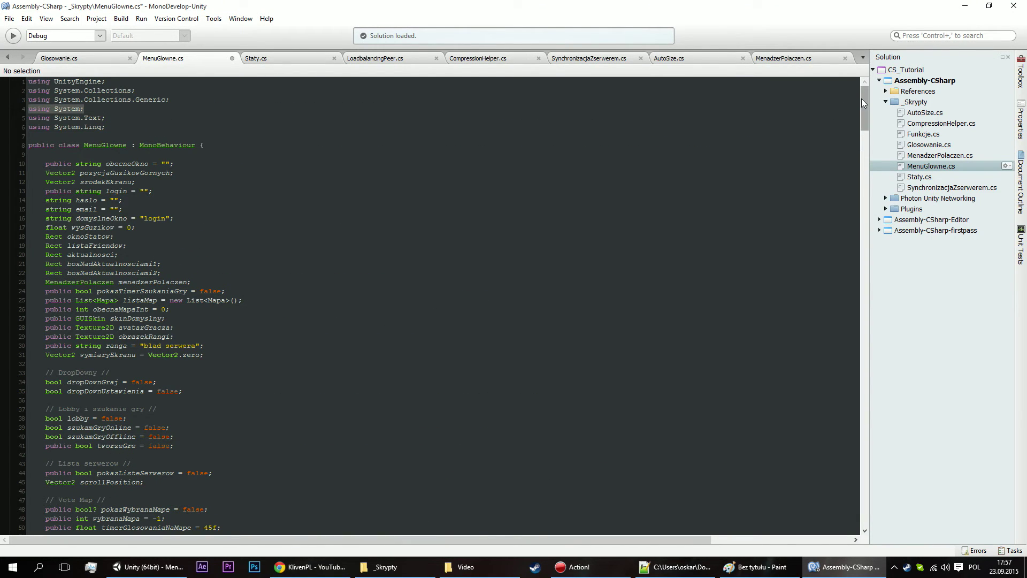
pyautogui.moveTo(862, 98); pyautogui.dragTo(855, 349)
pyautogui.scroll(-10, 845, 375)
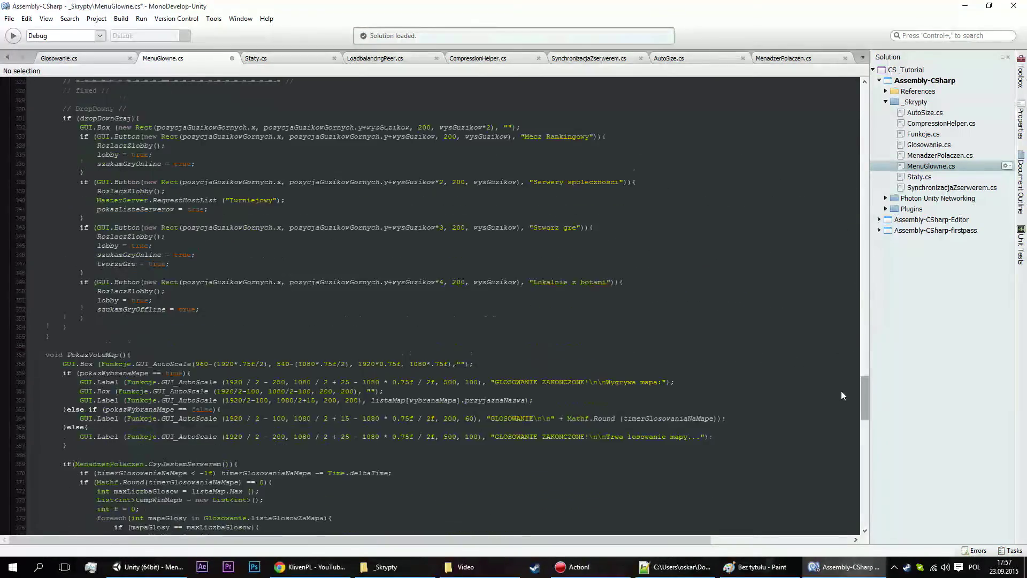
pyautogui.scroll(-10, 839, 401)
pyautogui.scroll(-10, 839, 417)
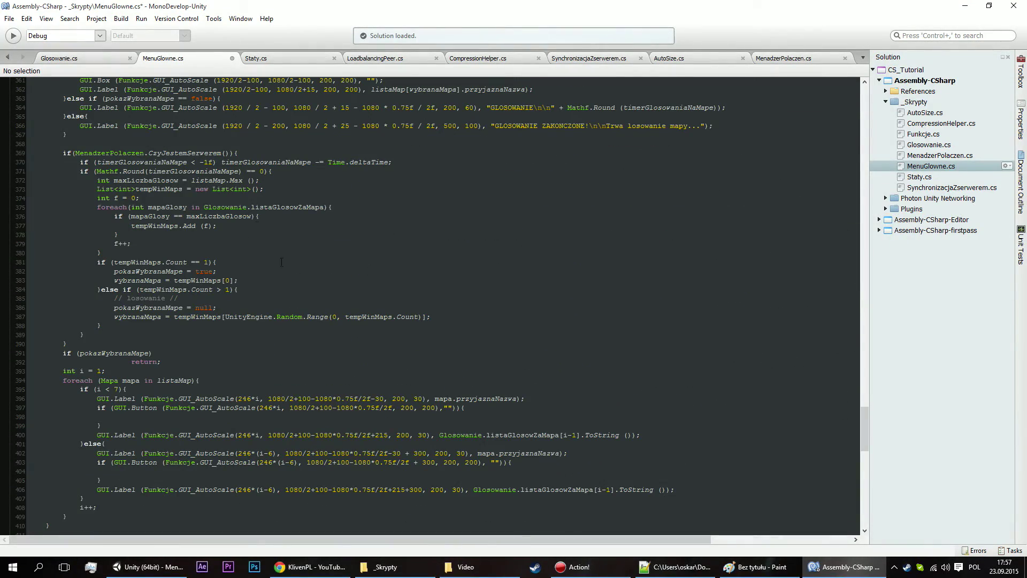
pyautogui.scroll(-10, 238, 331)
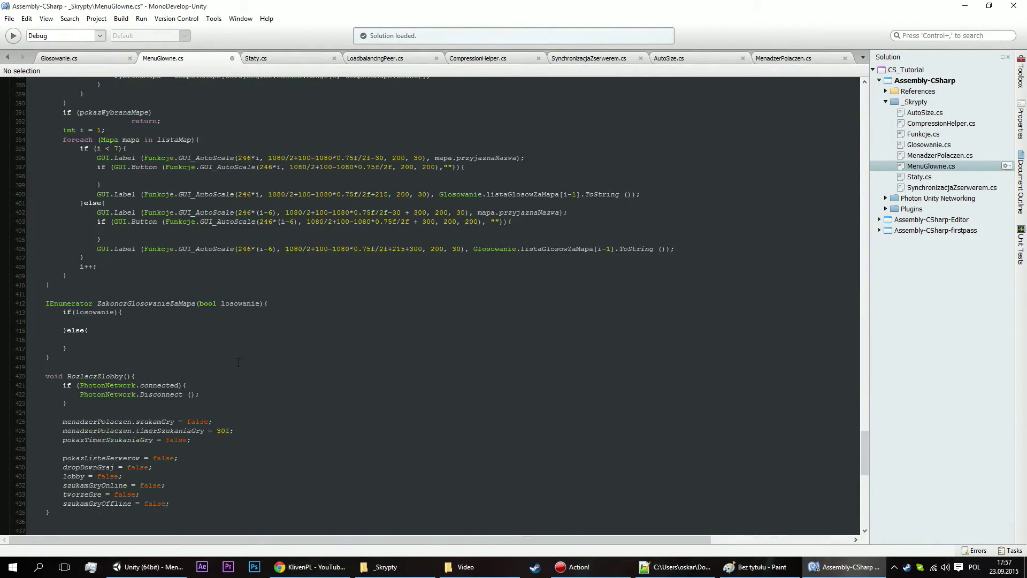
pyautogui.scroll(6, 250, 250)
pyautogui.scroll(-7, 283, 307)
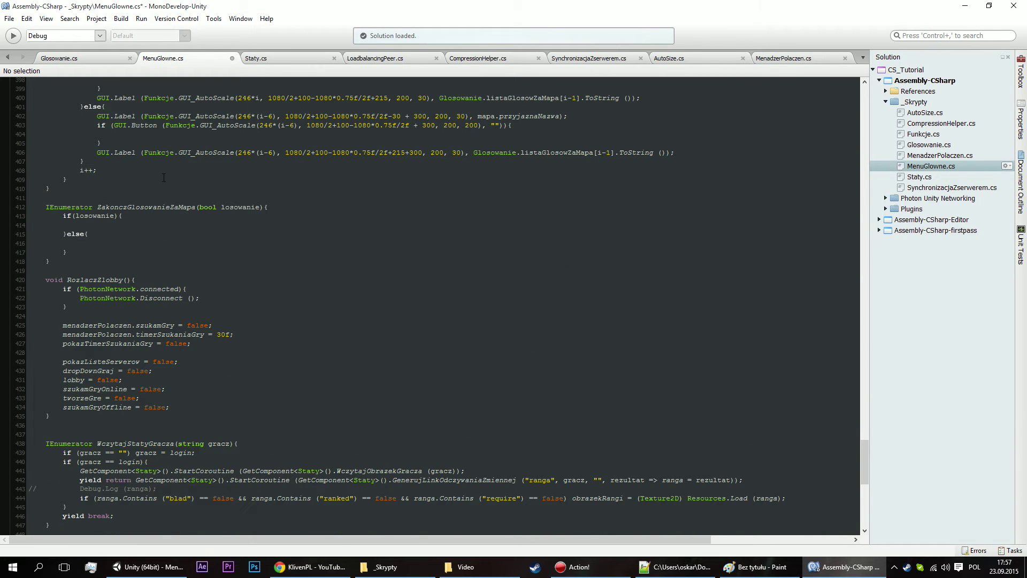
pyautogui.scroll(4, 164, 178)
pyautogui.scroll(4, 166, 177)
pyautogui.scroll(3, 171, 173)
pyautogui.scroll(3, 180, 170)
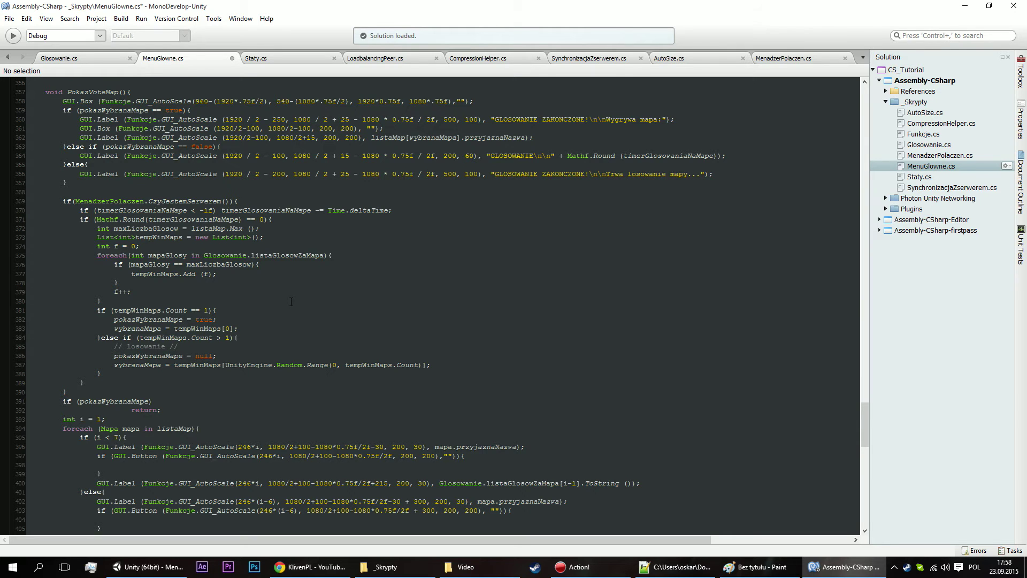
pyautogui.scroll(-5, 291, 302)
pyautogui.scroll(-2, 225, 390)
pyautogui.click(171, 417)
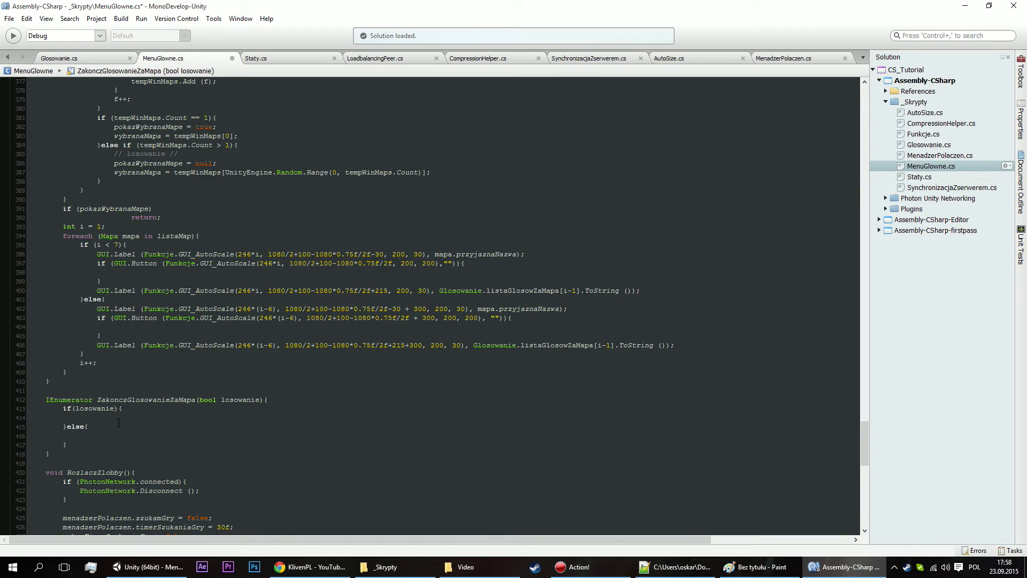
# Add yield return WaitForSeconds(5f); inside if(losowanie) and delete the empty else branch.
pyautogui.write('yield')
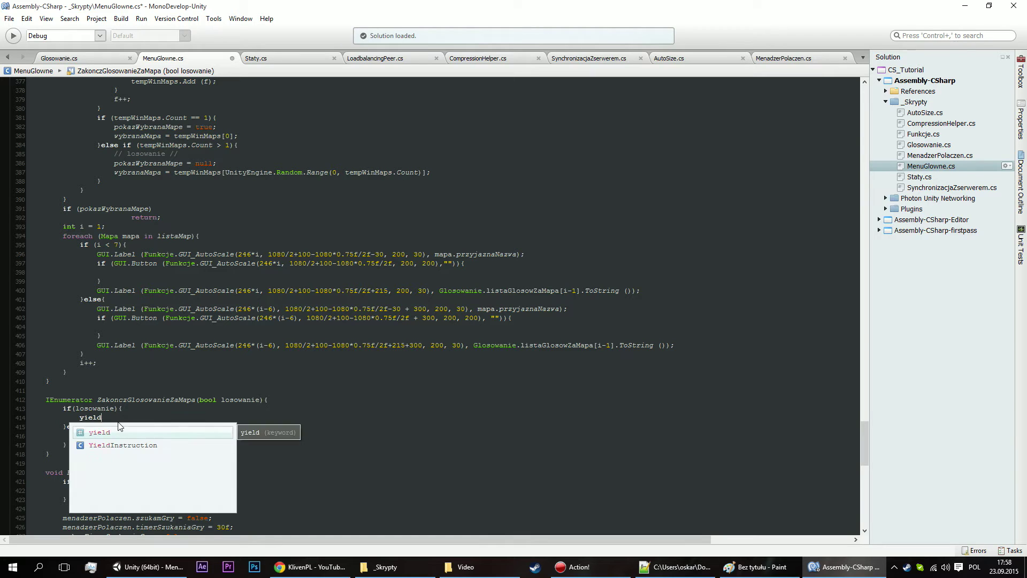
pyautogui.write(' return ')
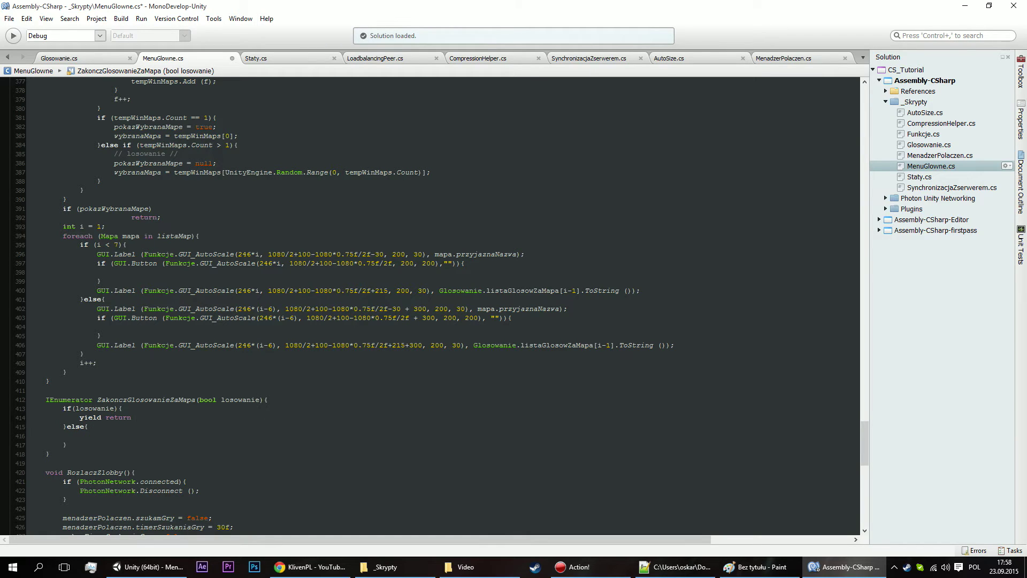
pyautogui.write('wait')
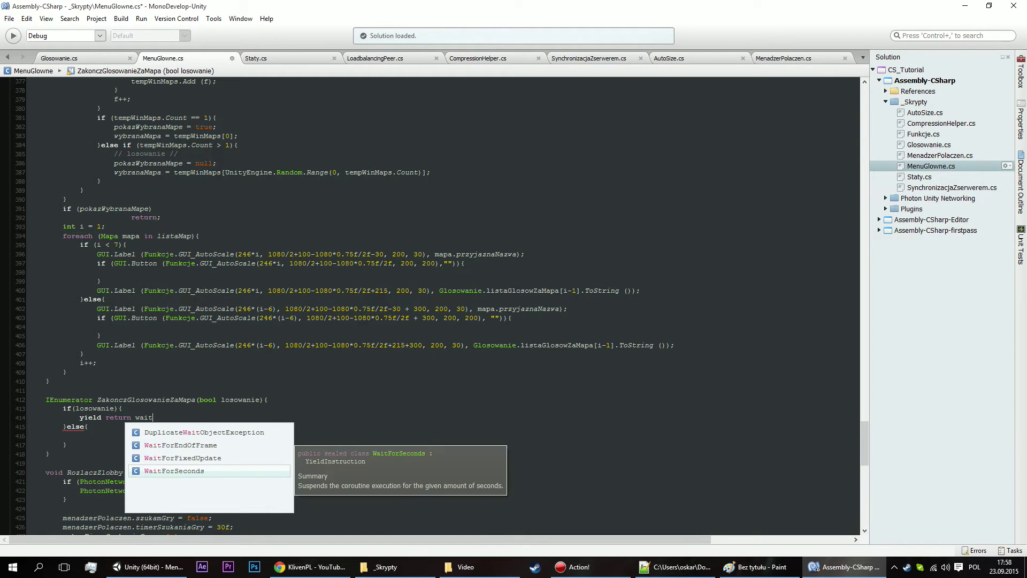
pyautogui.press('Return')
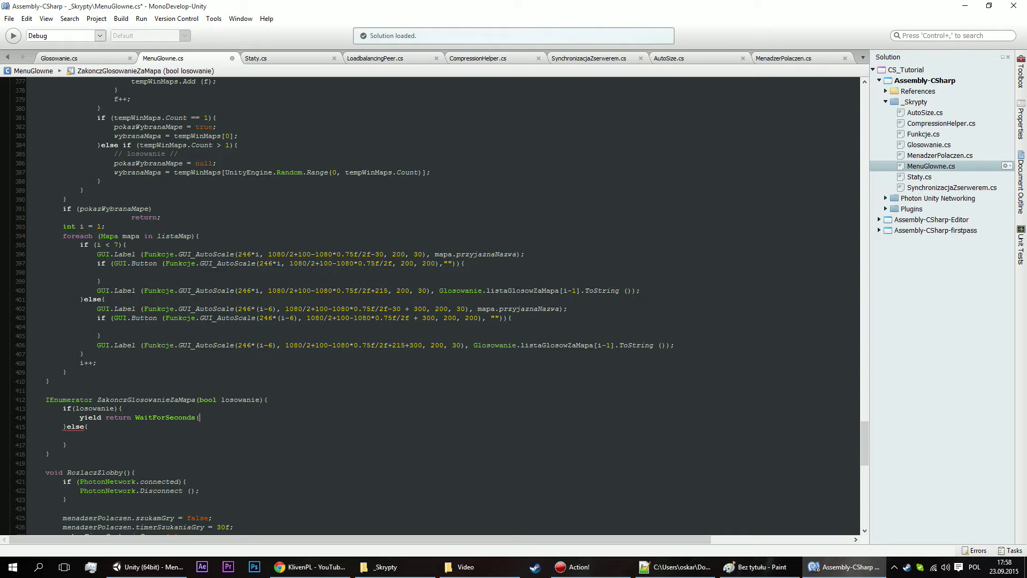
pyautogui.write('5f);')
pyautogui.press('Return')
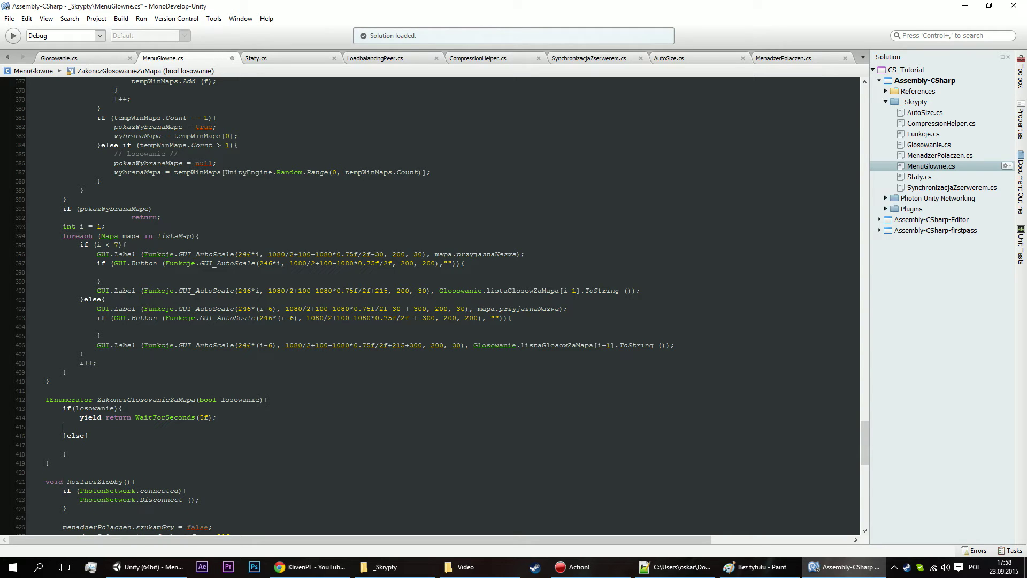
pyautogui.press('BackSpace')
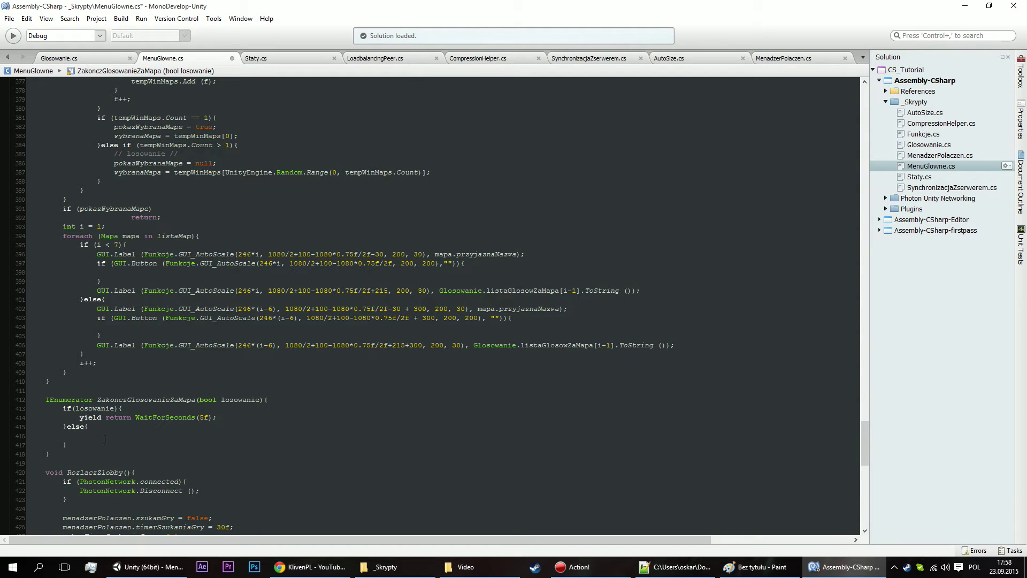
pyautogui.moveTo(68, 444); pyautogui.dragTo(64, 428)
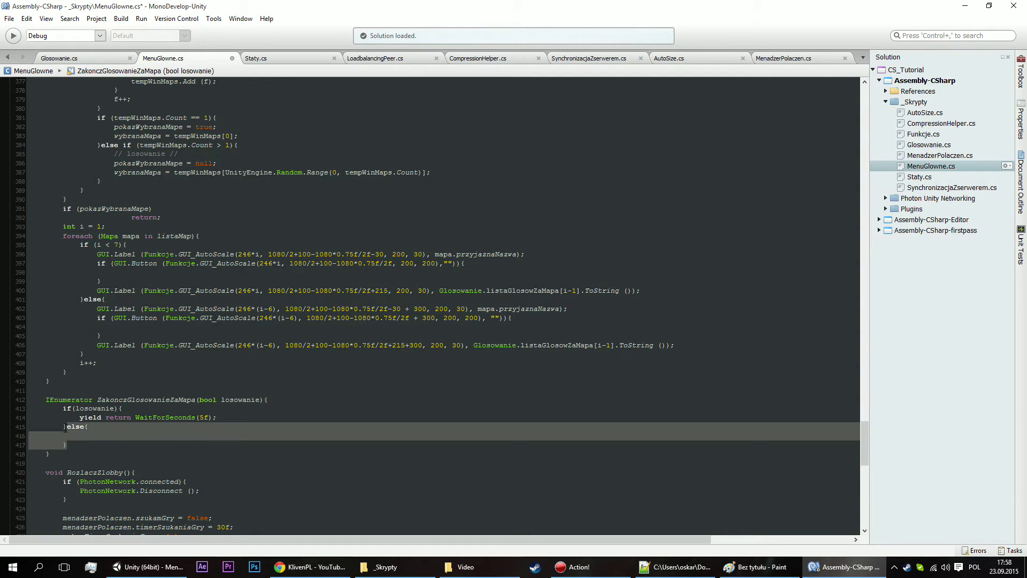
pyautogui.press('BackSpace')
# Add a yield return WaitForSeconds(3f) line after the if block.
pyautogui.press('Return')
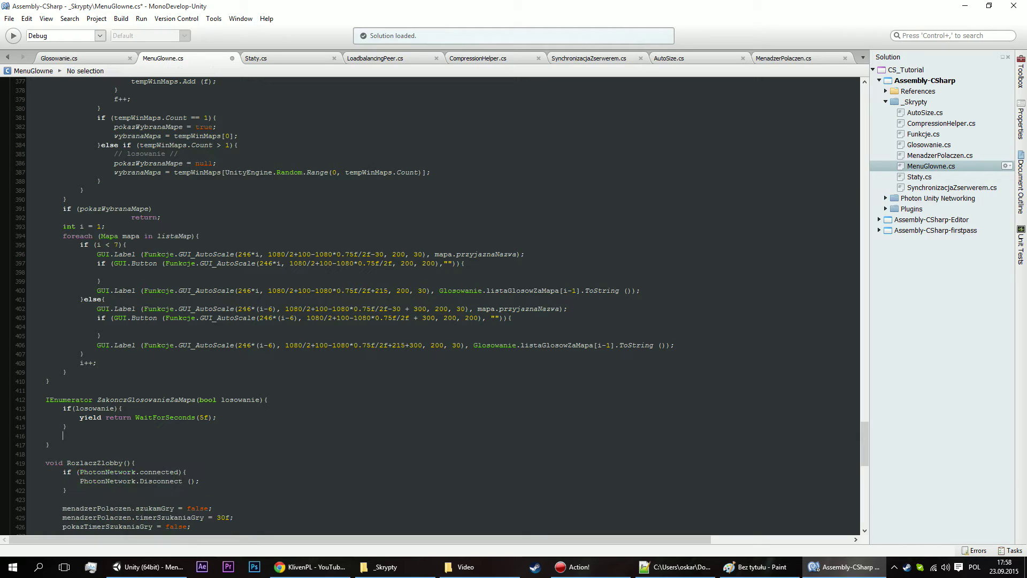
pyautogui.write('yiel')
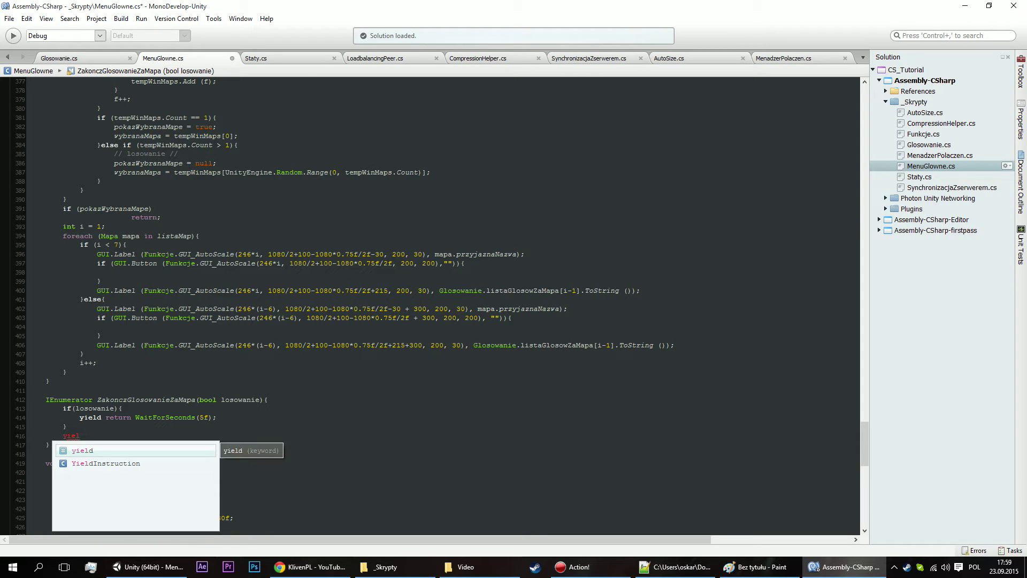
pyautogui.write('d re')
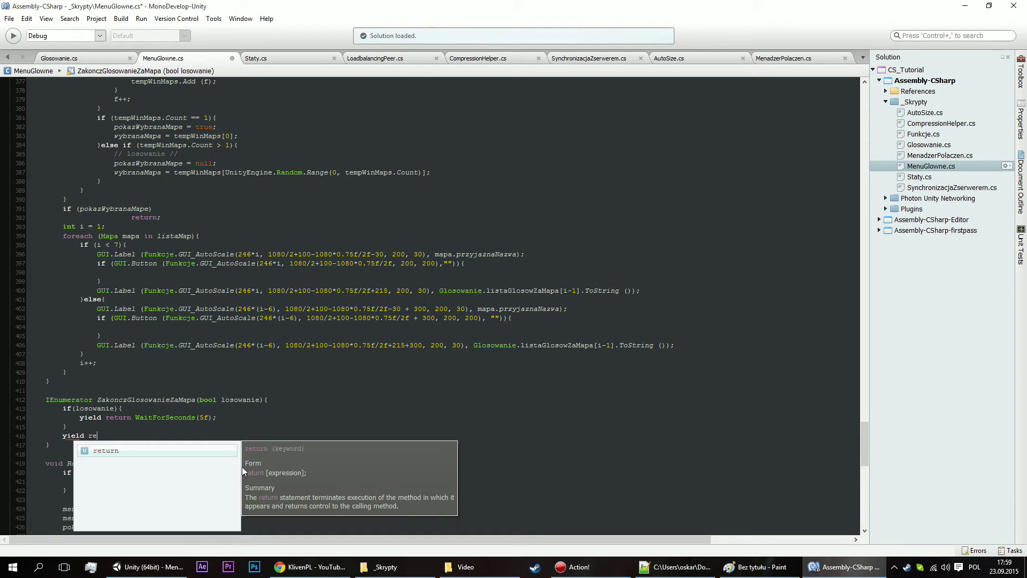
pyautogui.write('turn Wai')
pyautogui.press('Down')
pyautogui.press('Down')
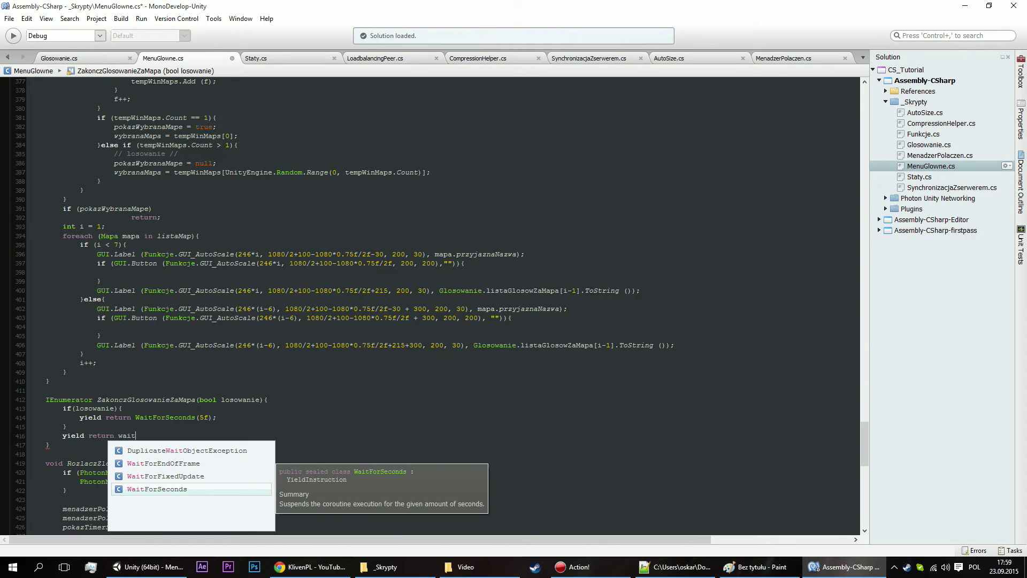
pyautogui.write('(5')
pyautogui.press('BackSpace')
pyautogui.write('3f')
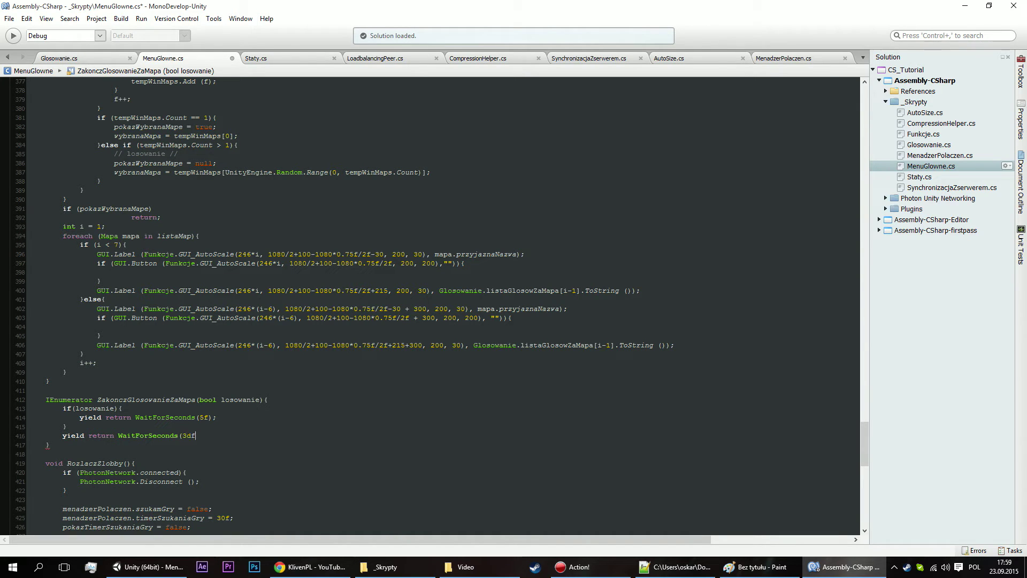
pyautogui.write('(')
pyautogui.write('{')
pyautogui.press('Return')
pyautogui.press('Return')
pyautogui.write('}')
# Remove the stray braces and end the 3-second wait line with a semicolon.
pyautogui.click(79, 445)
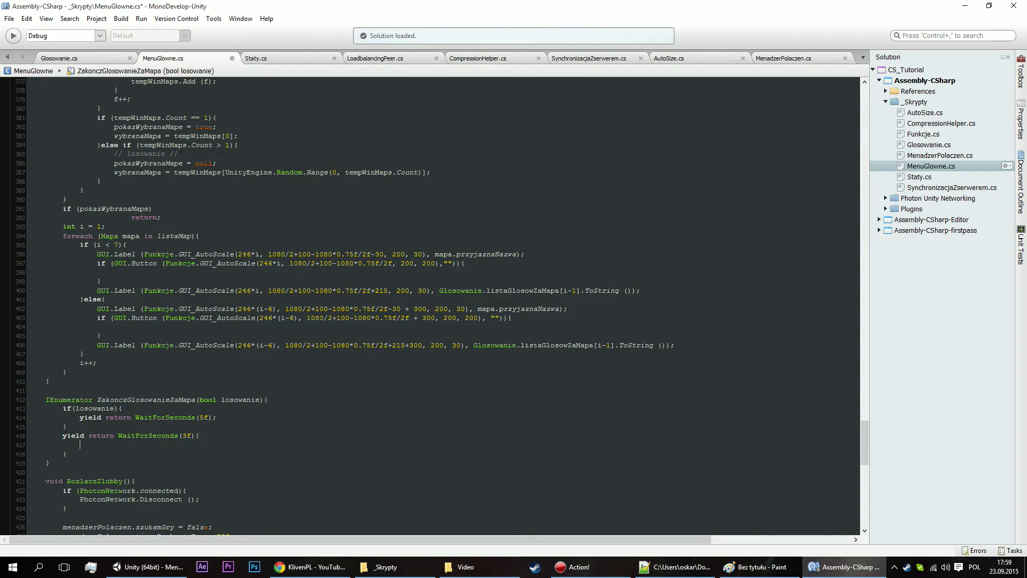
pyautogui.click(199, 436)
pyautogui.press('BackSpace')
pyautogui.click(121, 455)
pyautogui.press('BackSpace')
pyautogui.press('BackSpace')
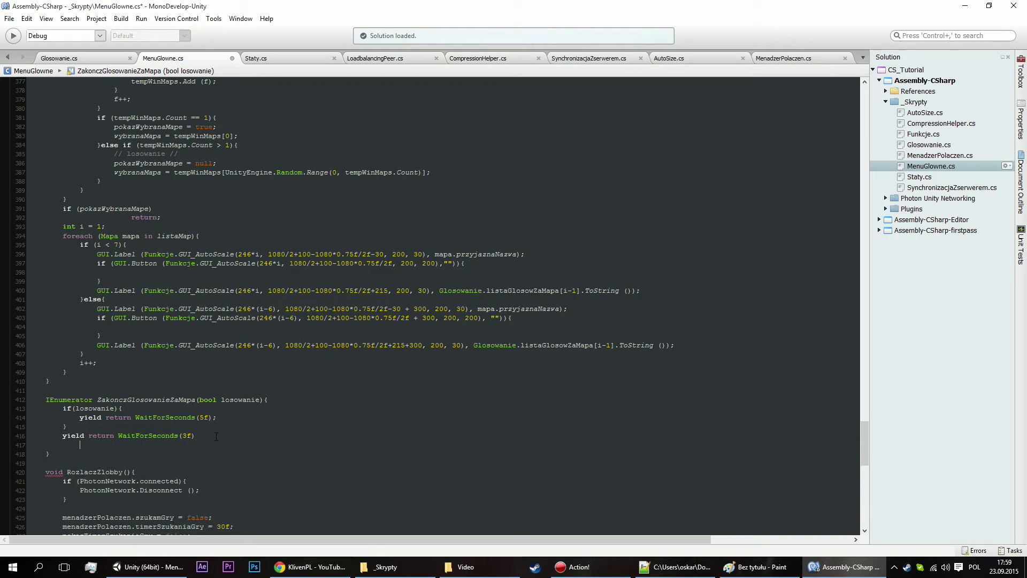
pyautogui.click(219, 434)
pyautogui.write("';")
pyautogui.press('BackSpace')
pyautogui.press('BackSpace')
pyautogui.write(';')
pyautogui.click(251, 426)
pyautogui.click(246, 416)
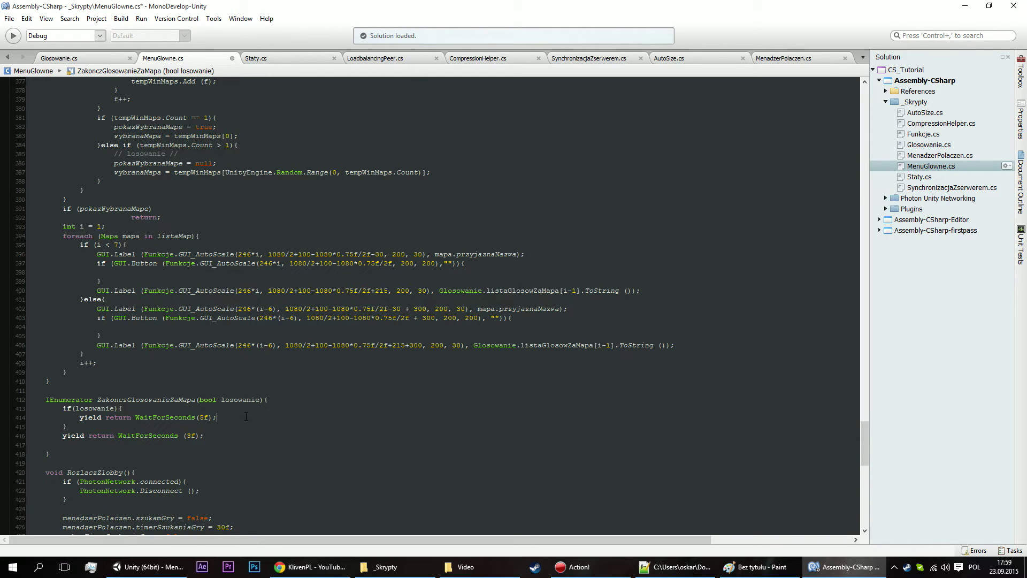
# Add pokazWybranaMape = true; after the 5-second wait inside the if block.
pyautogui.press('Return')
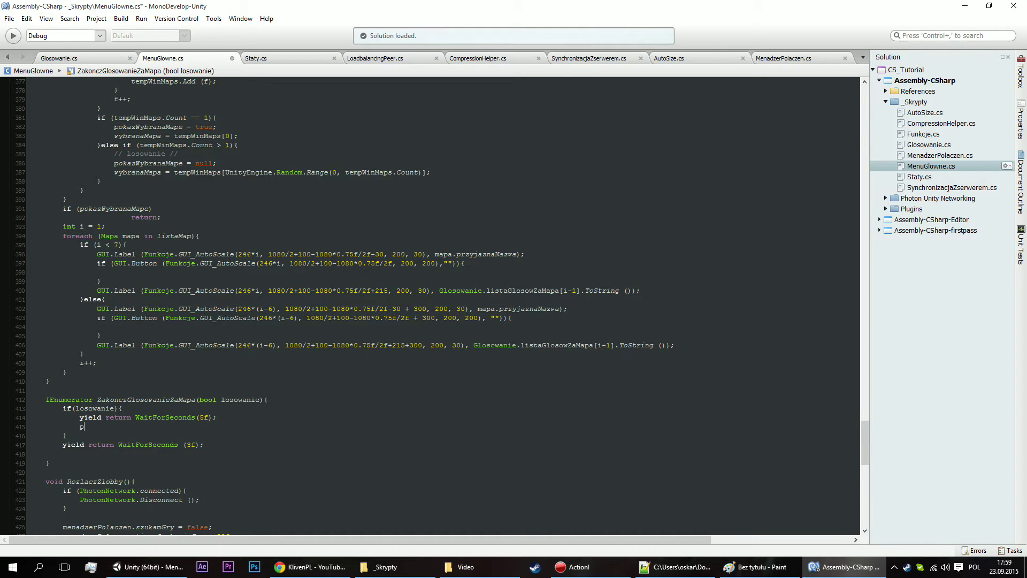
pyautogui.write('poka')
pyautogui.press('space')
pyautogui.write('= ')
pyautogui.write('tr')
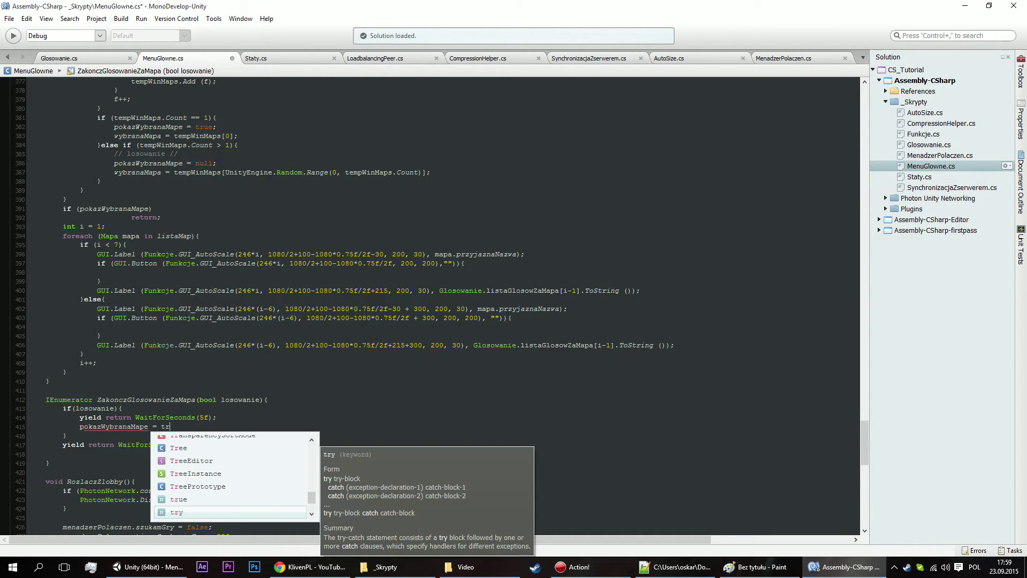
pyautogui.write('ue;')
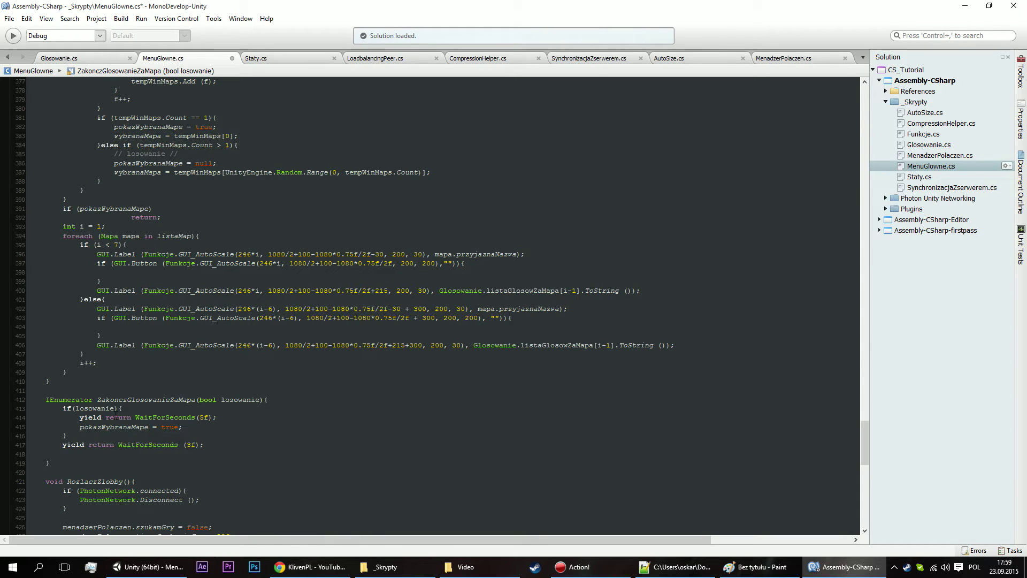
pyautogui.moveTo(149, 417)
pyautogui.mouseDown()
pyautogui.moveTo(264, 417)
pyautogui.moveTo(63, 417)
pyautogui.mouseUp()
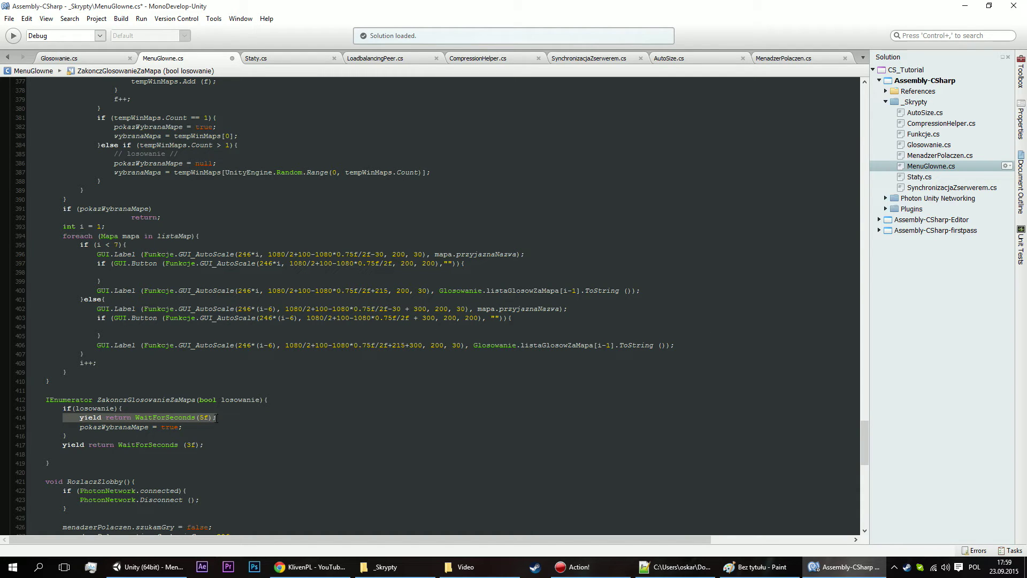
pyautogui.moveTo(195, 417)
pyautogui.mouseDown()
pyautogui.moveTo(218, 418)
pyautogui.moveTo(80, 427)
pyautogui.mouseUp()
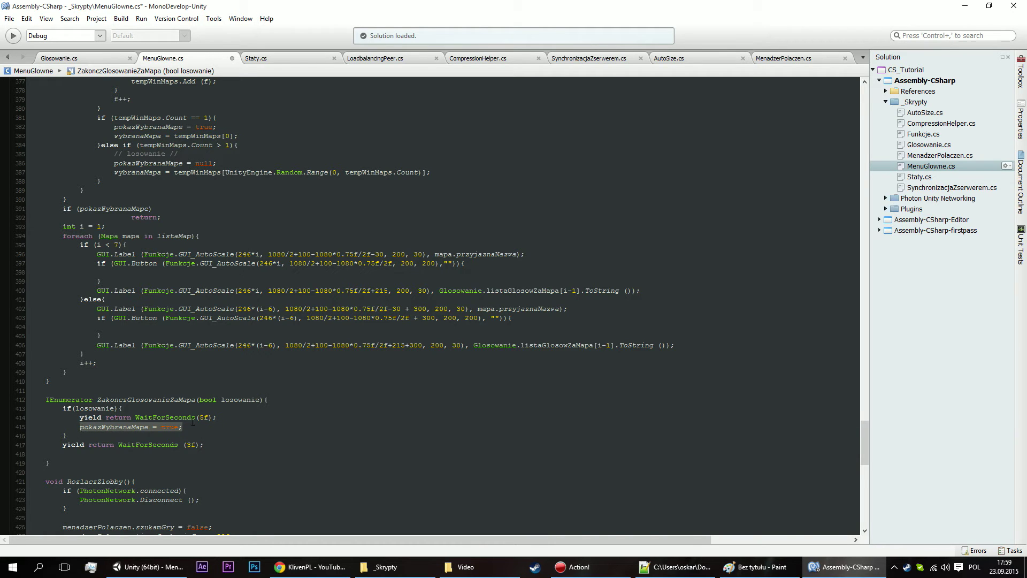
# Review the voting-finished label line in PokazVoteMap.
pyautogui.scroll(3, 468, 234)
pyautogui.scroll(5, 550, 193)
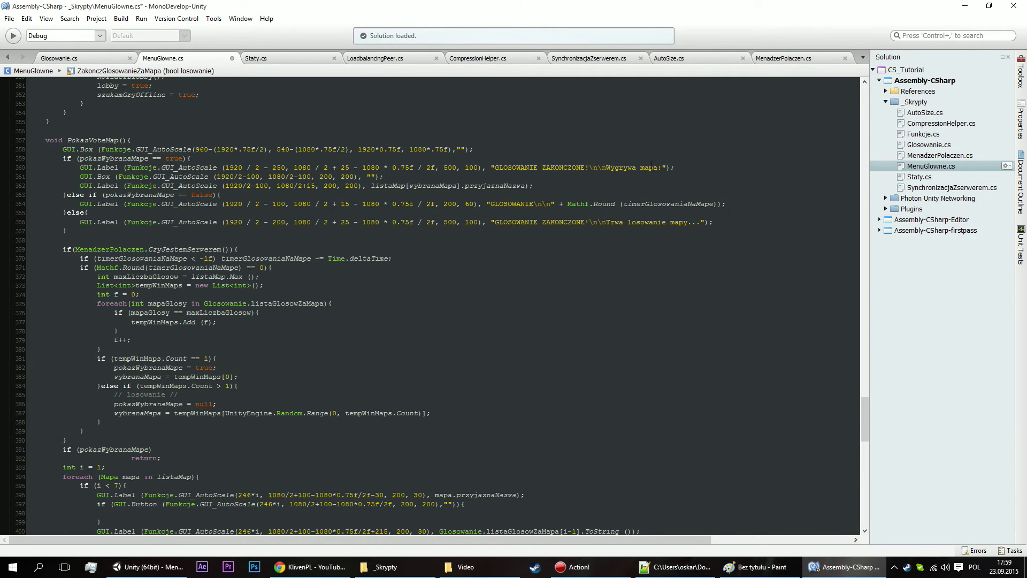
pyautogui.moveTo(675, 167); pyautogui.dragTo(68, 168)
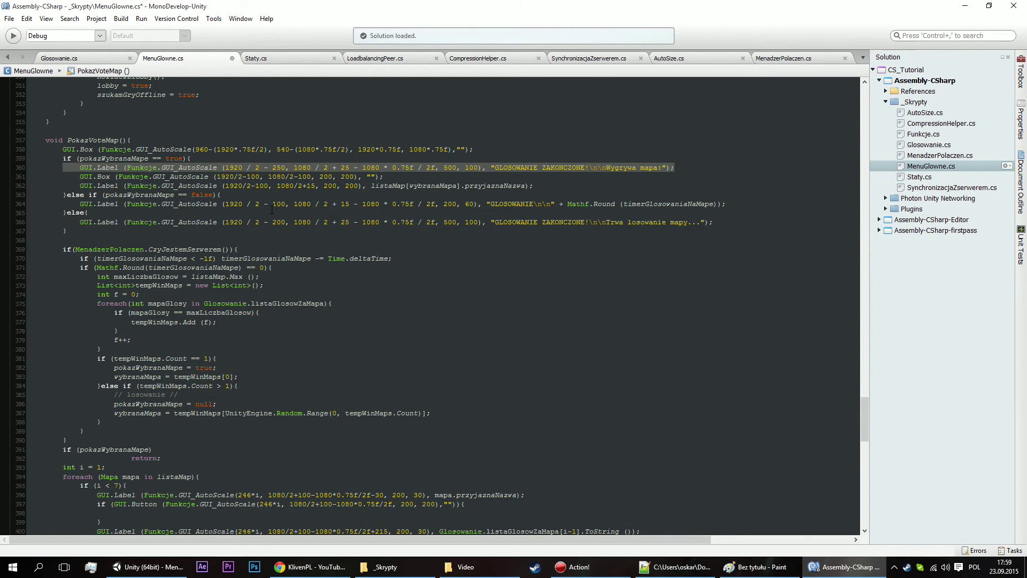
pyautogui.scroll(-11, 272, 209)
pyautogui.scroll(-1, 189, 346)
# Try adding pokazWybranaMape after the 3-second wait, then erase it.
pyautogui.click(207, 331)
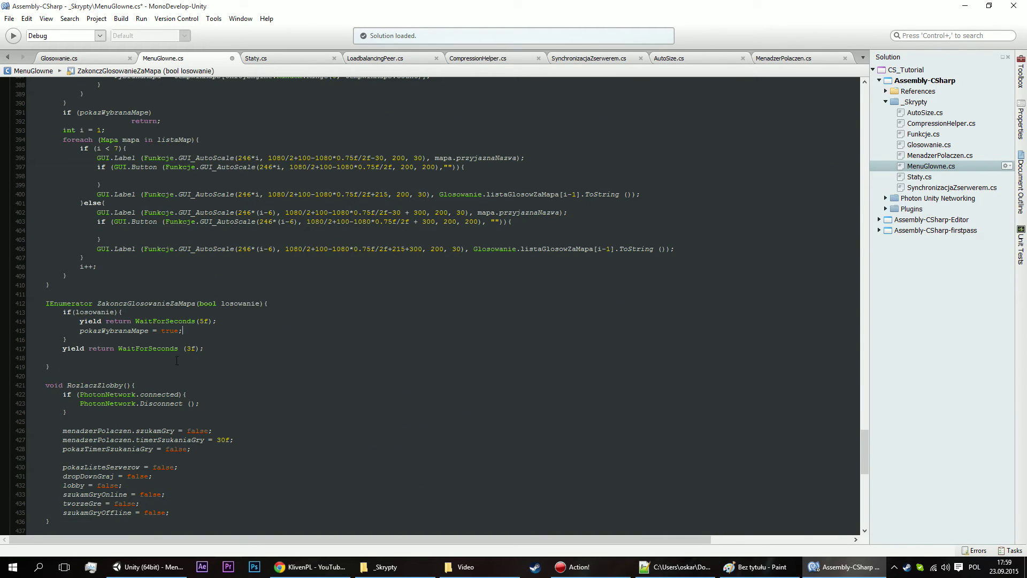
pyautogui.click(188, 358)
pyautogui.write('poka')
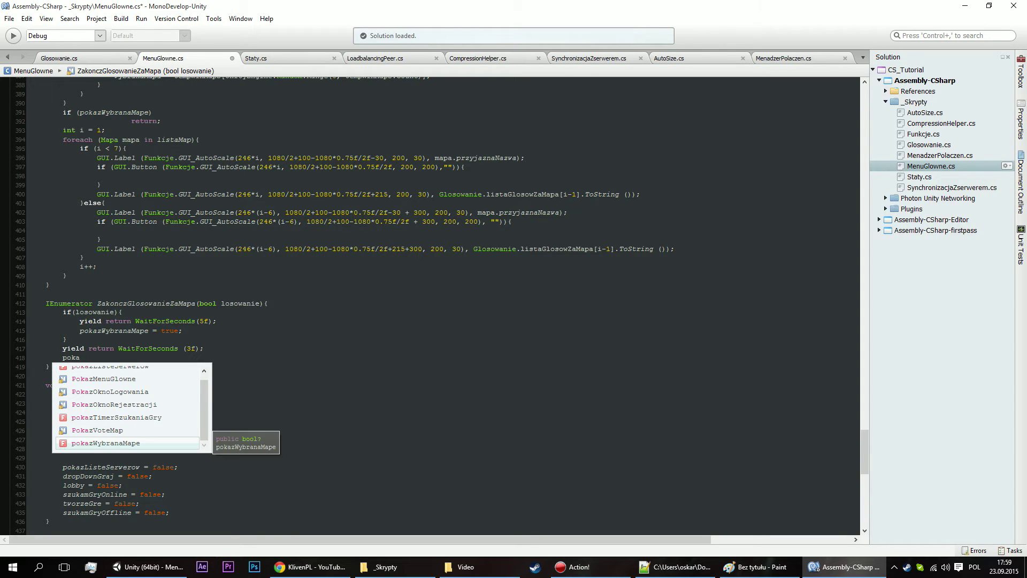
pyautogui.press('Return')
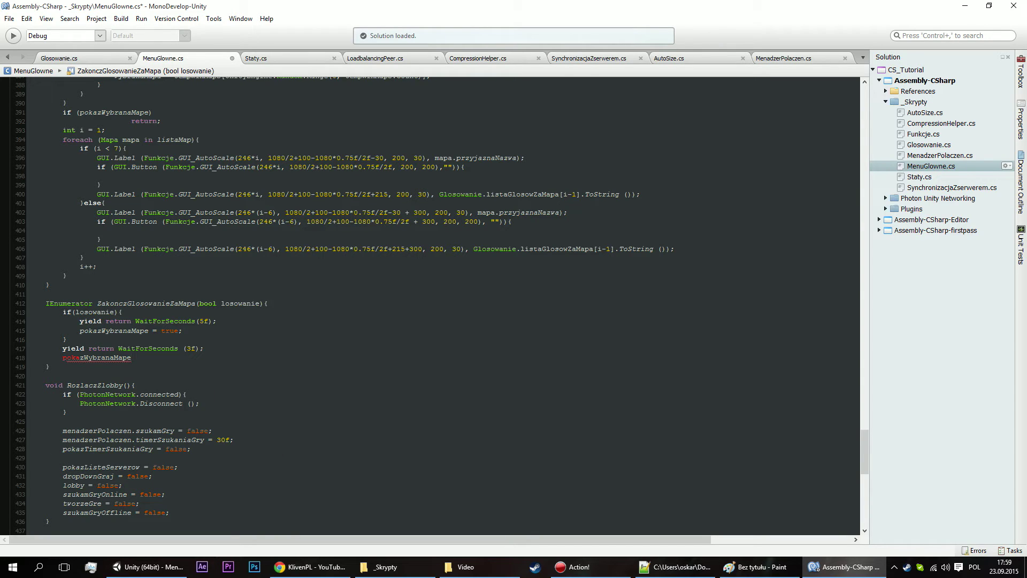
pyautogui.press('BackSpace')
pyautogui.press('BackSpace')
pyautogui.press('BackSpace')
pyautogui.press('BackSpace')
pyautogui.press('BackSpace')
pyautogui.press('BackSpace')
pyautogui.press('BackSpace')
pyautogui.press('BackSpace')
pyautogui.press('BackSpace')
pyautogui.press('BackSpace')
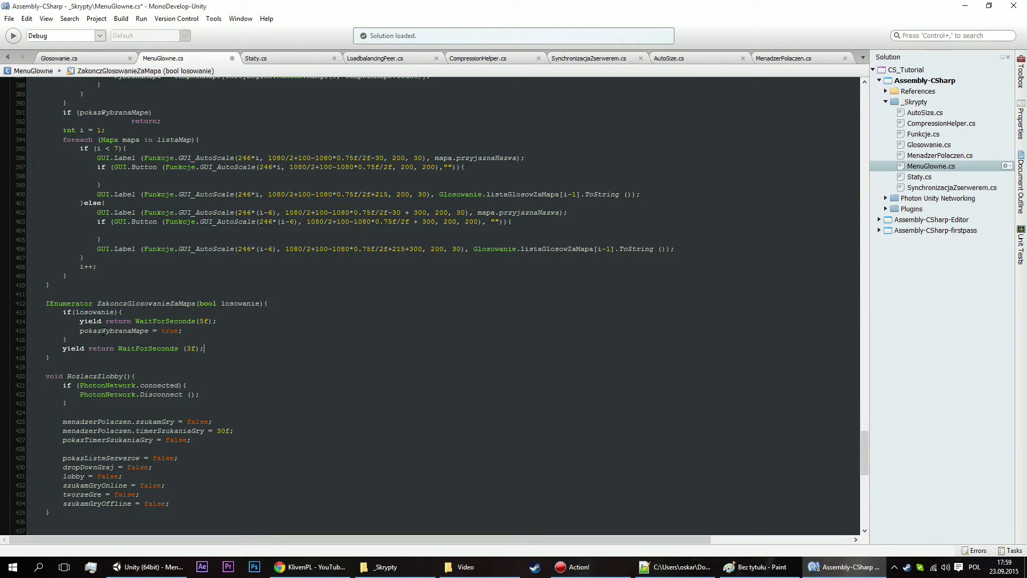
# Add an else branch setting pokazWybranaMape = true;, then empty it and delete the whole else block.
pyautogui.click(102, 340)
pyautogui.write('else')
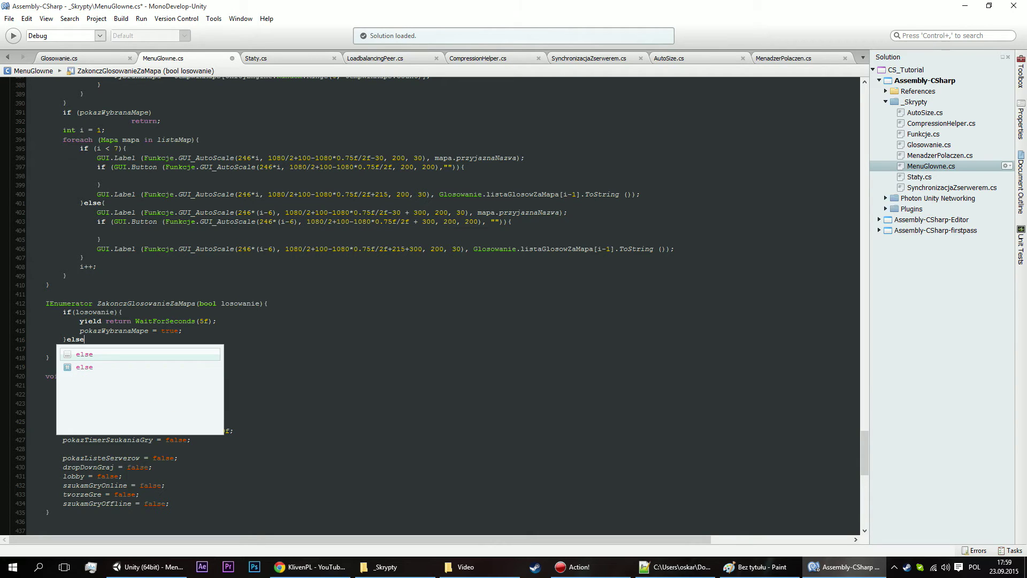
pyautogui.write('{')
pyautogui.press('Return')
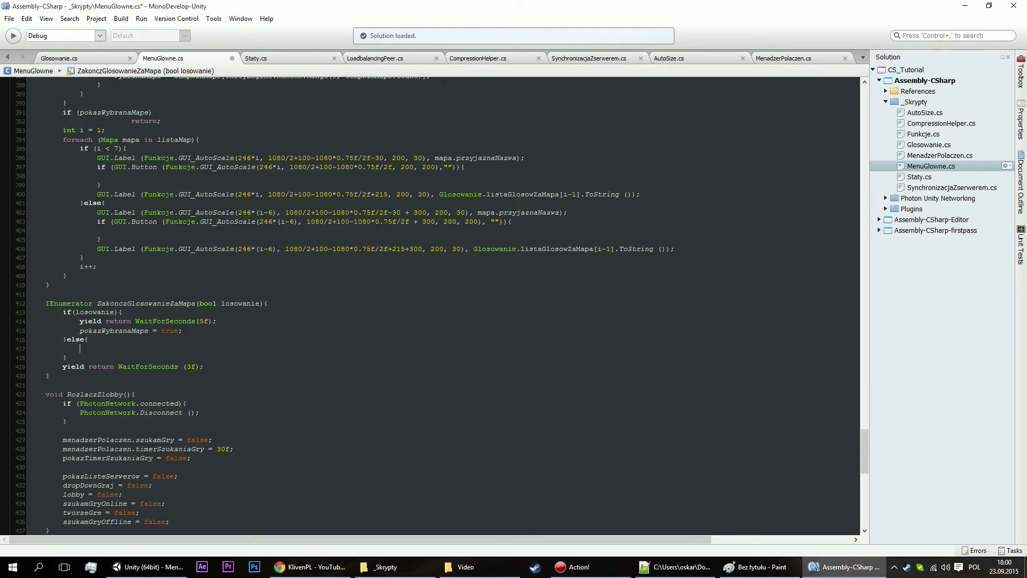
pyautogui.write('poka')
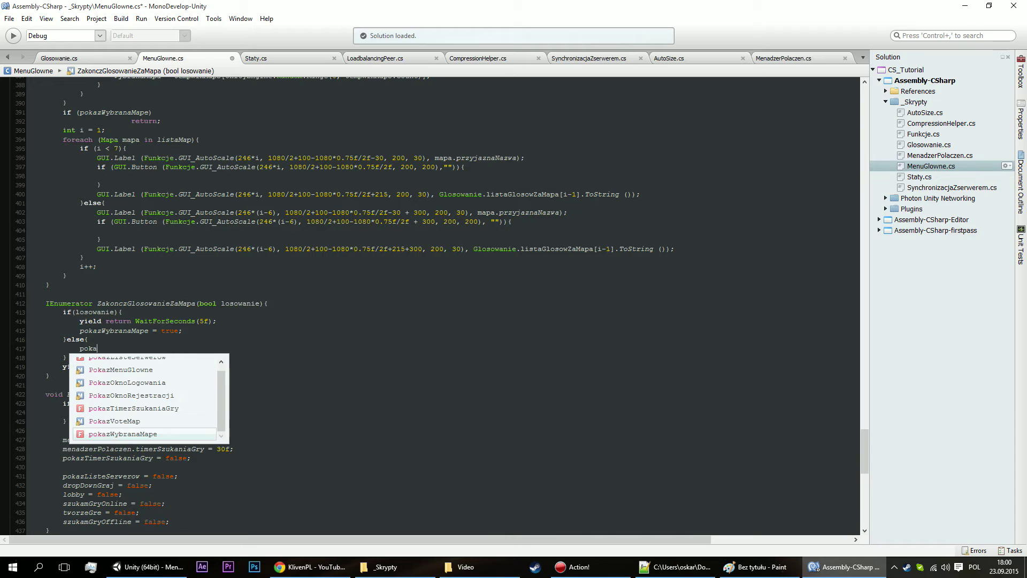
pyautogui.write('zWybranaMape = true')
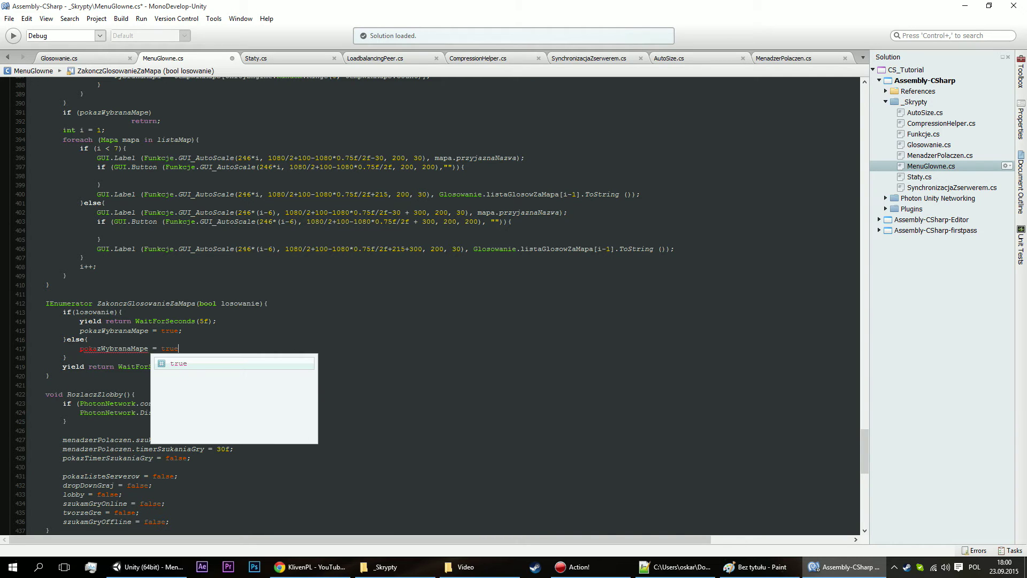
pyautogui.write(';')
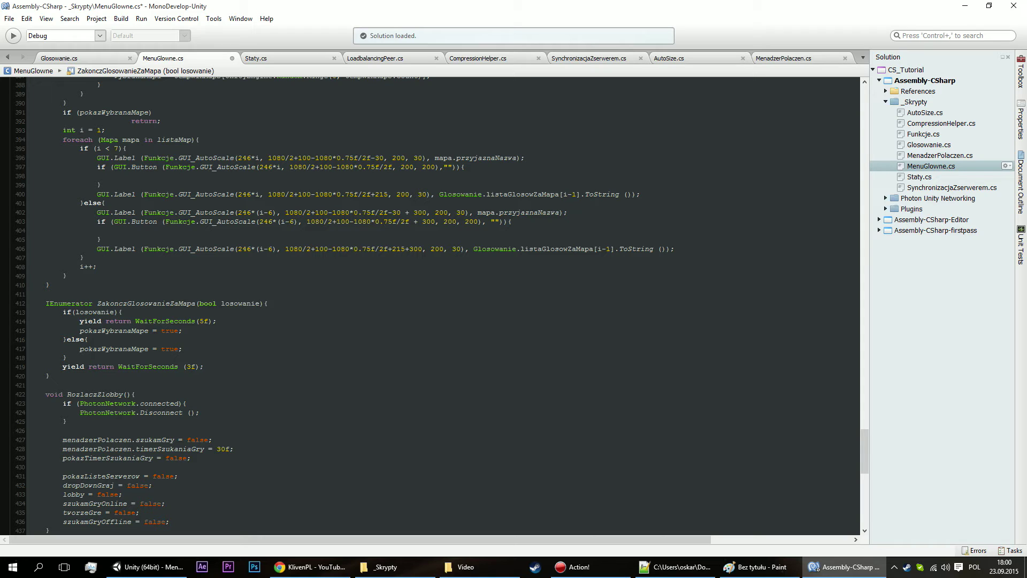
pyautogui.press('BackSpace')
pyautogui.press('BackSpace')
pyautogui.press('BackSpace')
pyautogui.press('BackSpace')
pyautogui.press('BackSpace')
pyautogui.press('BackSpace')
pyautogui.press('BackSpace')
pyautogui.press('BackSpace')
pyautogui.press('BackSpace')
pyautogui.press('BackSpace')
pyautogui.press('BackSpace')
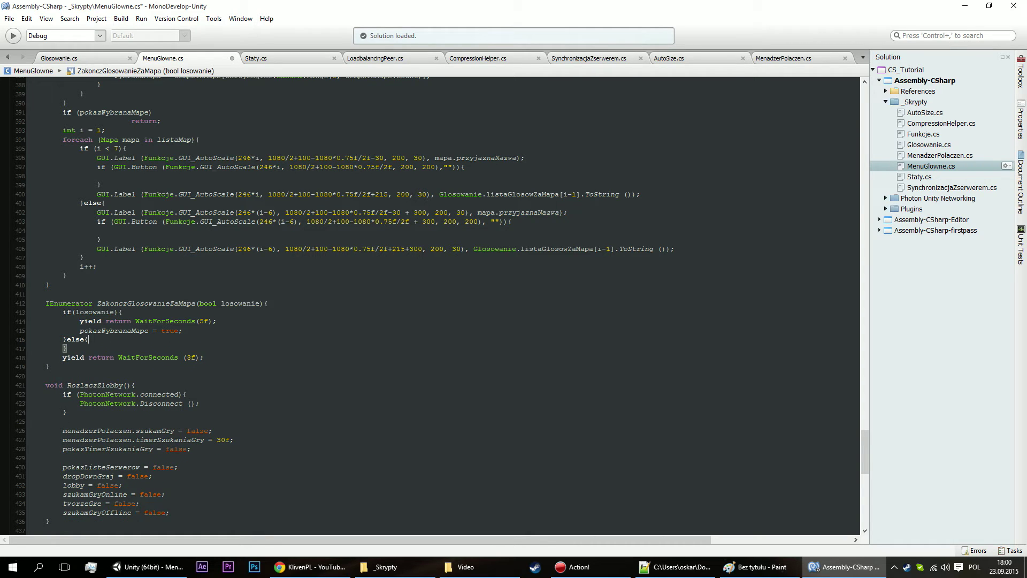
pyautogui.press('Return')
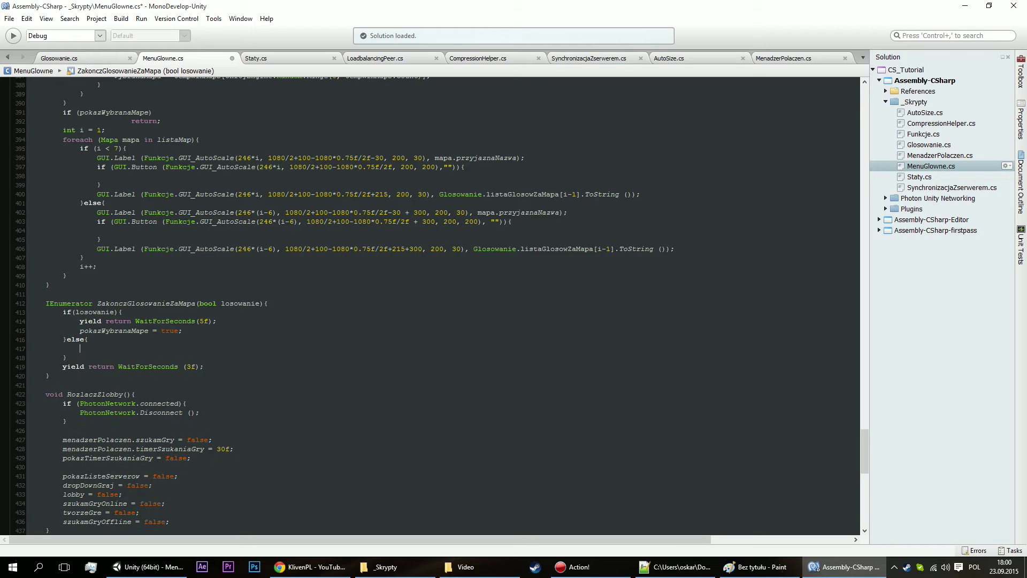
pyautogui.moveTo(67, 357); pyautogui.dragTo(65, 343)
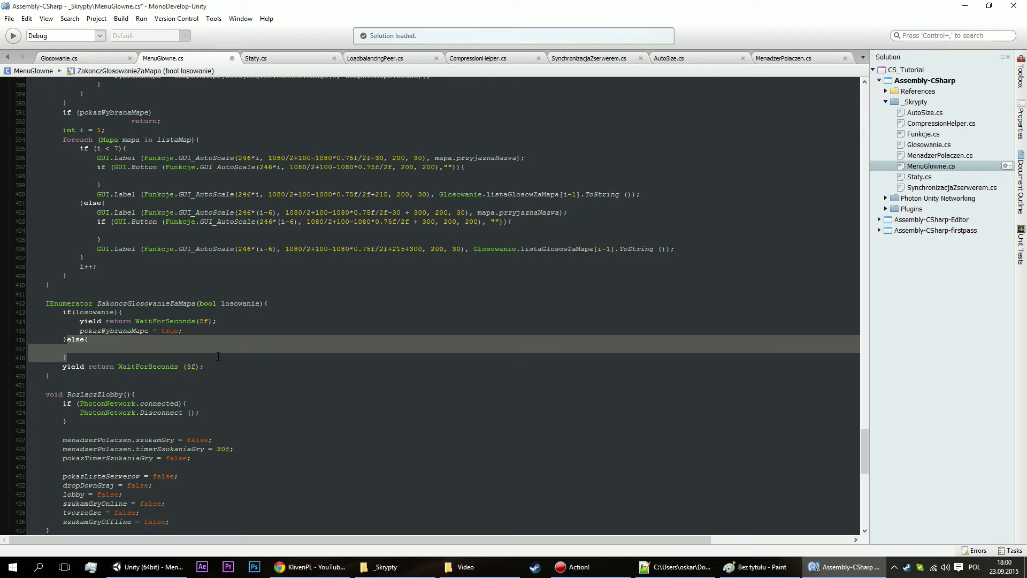
pyautogui.press('BackSpace')
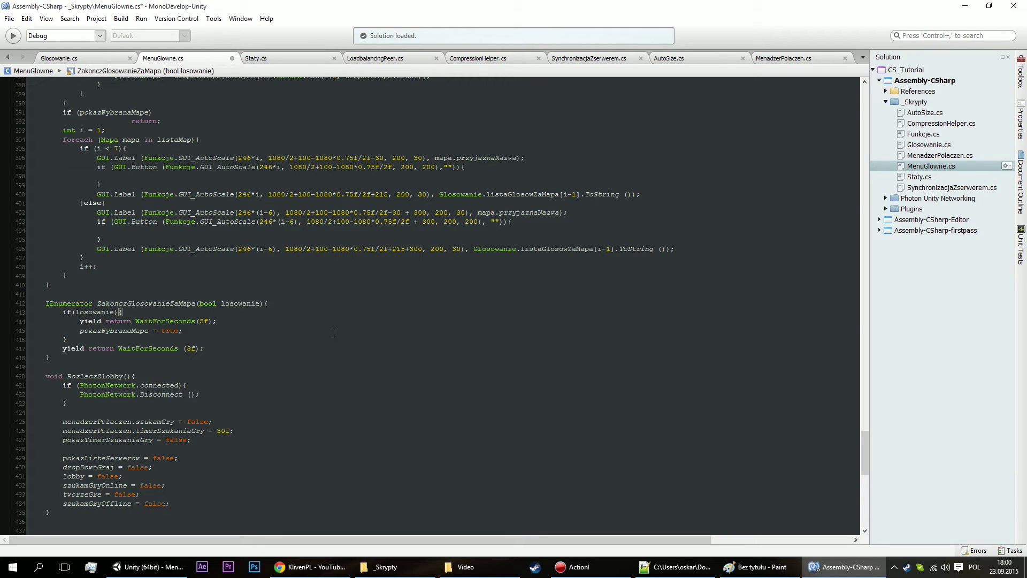
# Change the final wait from 3f to 5f and add the comment // zaladuj level // below it.
pyautogui.click(192, 350)
pyautogui.press('BackSpace')
pyautogui.write('5')
pyautogui.scroll(2, 321, 370)
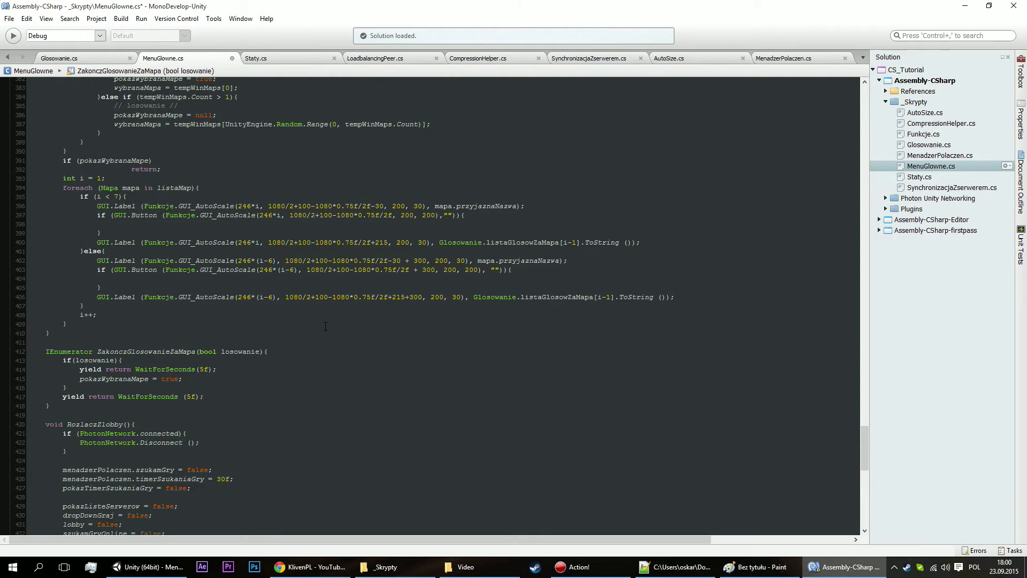
pyautogui.click(265, 396)
pyautogui.press('Return')
pyautogui.write('// za')
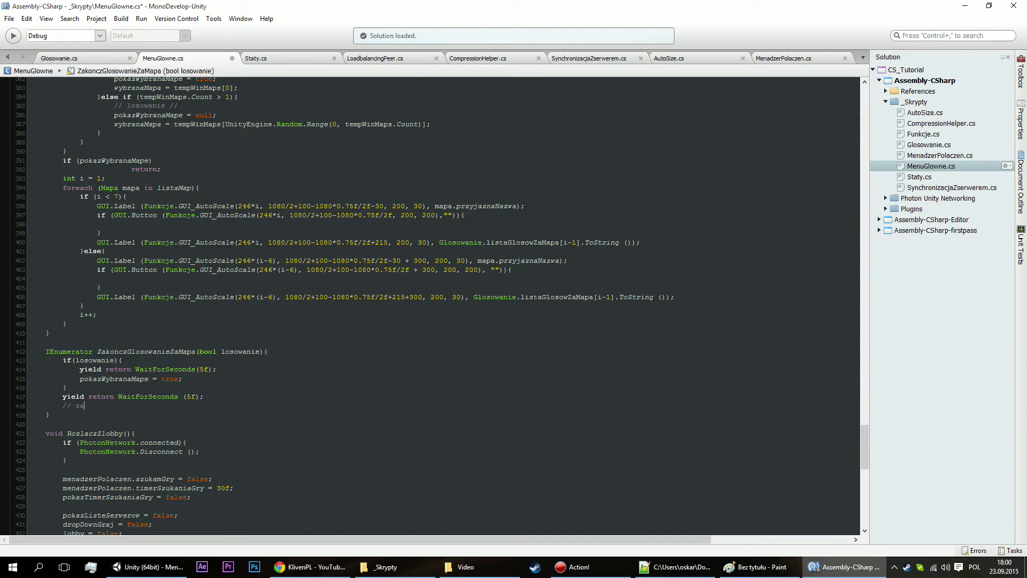
pyautogui.write('lac')
pyautogui.press('BackSpace')
pyautogui.write('duj ;')
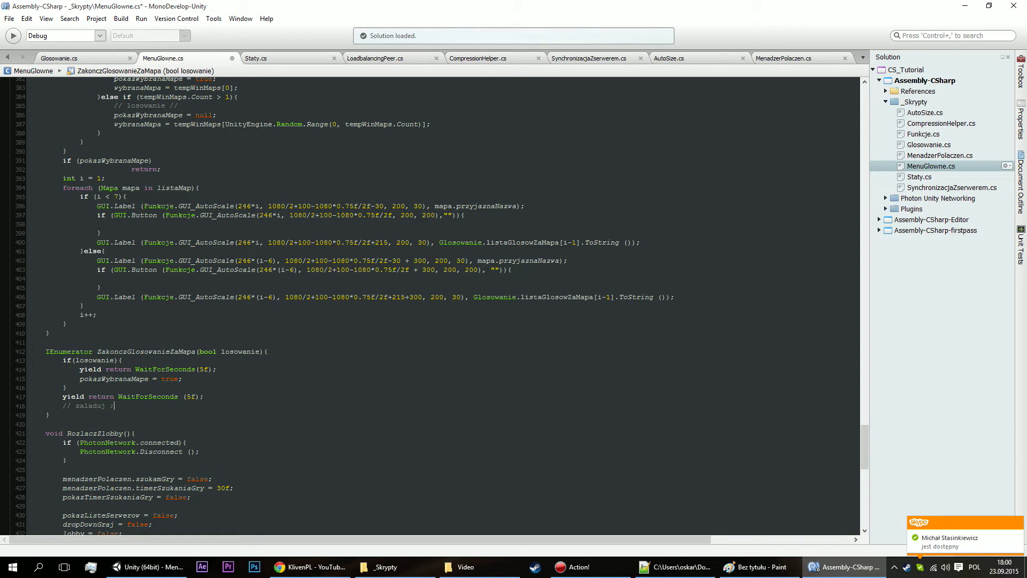
pyautogui.press('BackSpace')
pyautogui.write('le')
pyautogui.write('vel //')
# Search the file for 'zaladuj', then clear and close the search.
pyautogui.hotkey('ctrl', 'f')
pyautogui.write('za;a')
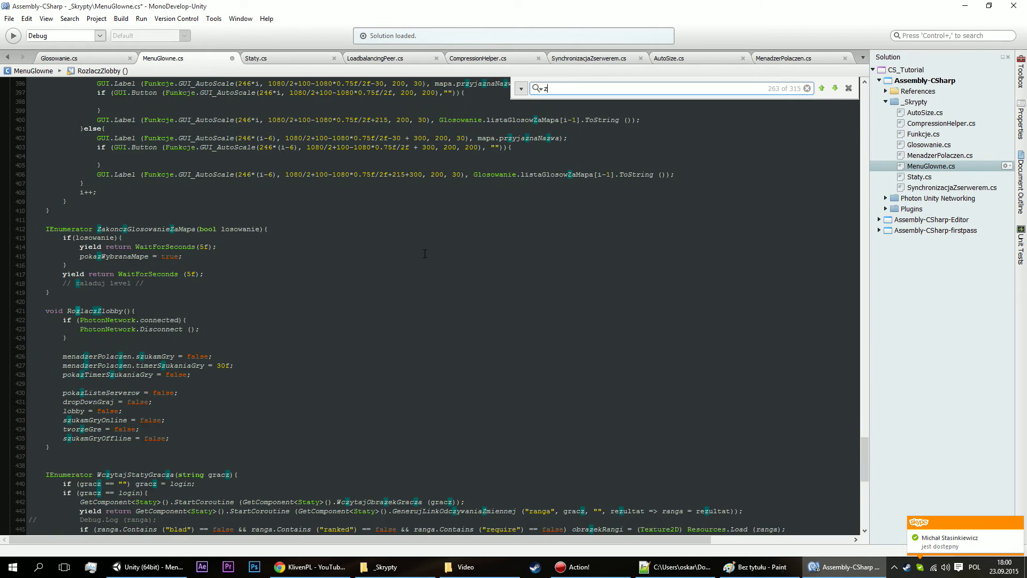
pyautogui.press('BackSpace')
pyautogui.press('BackSpace')
pyautogui.write('lad')
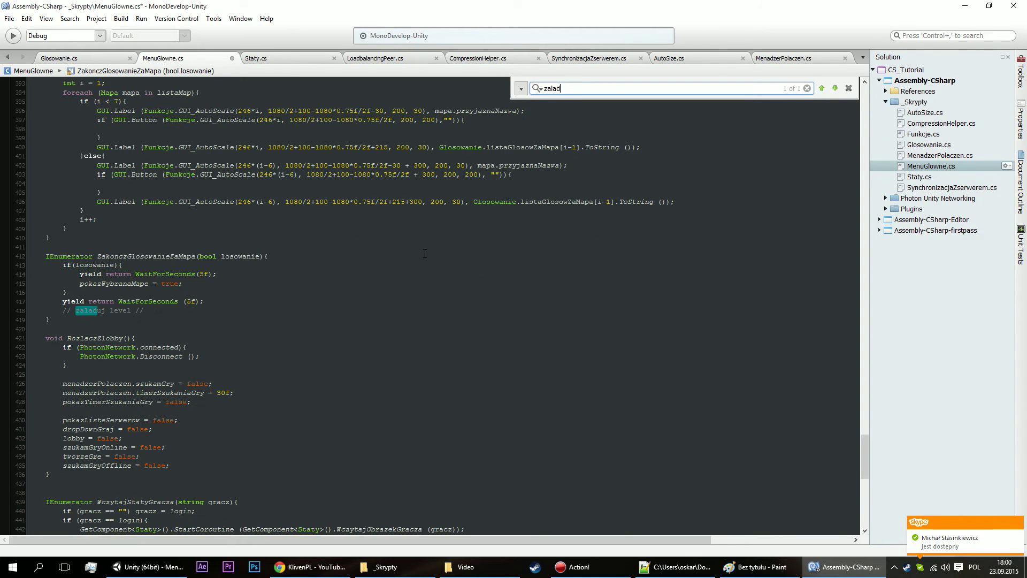
pyautogui.write('uj')
pyautogui.press('BackSpace')
pyautogui.scroll(-1, 425, 253)
pyautogui.press('BackSpace')
pyautogui.press('BackSpace')
pyautogui.press('BackSpace')
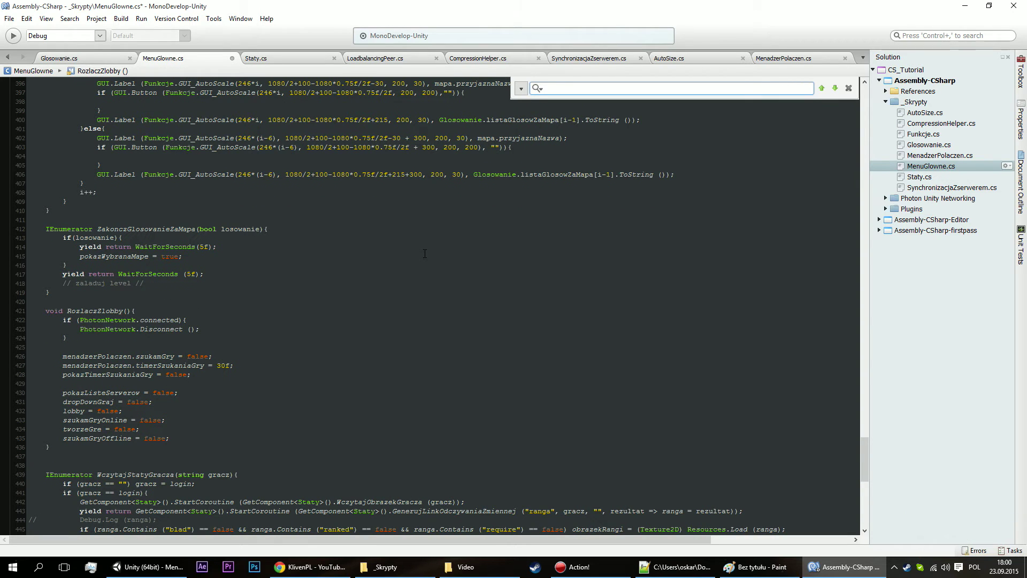
pyautogui.click(849, 89)
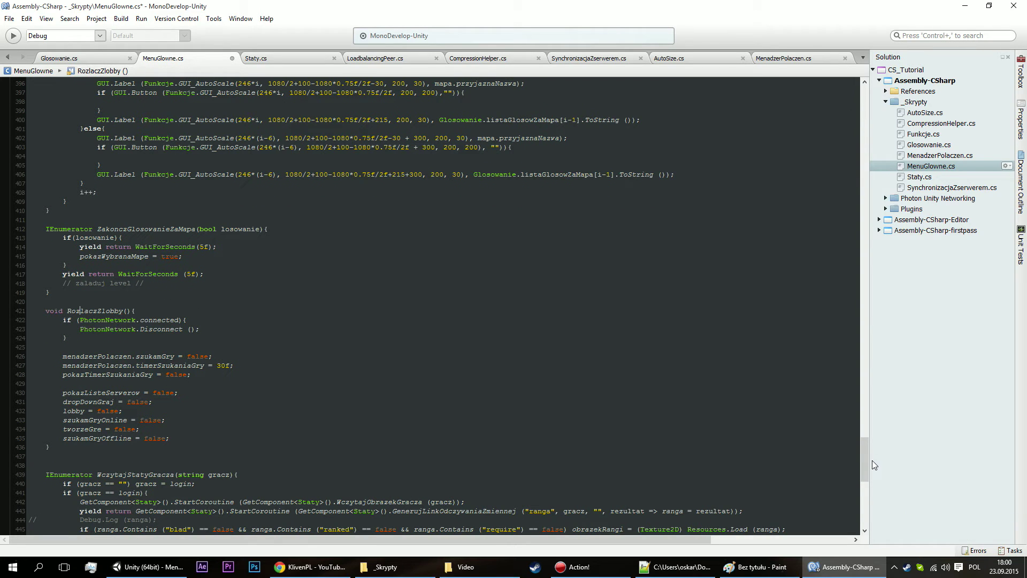
pyautogui.moveTo(864, 458)
pyautogui.mouseDown()
pyautogui.moveTo(861, 498)
pyautogui.moveTo(870, 269)
pyautogui.mouseUp()
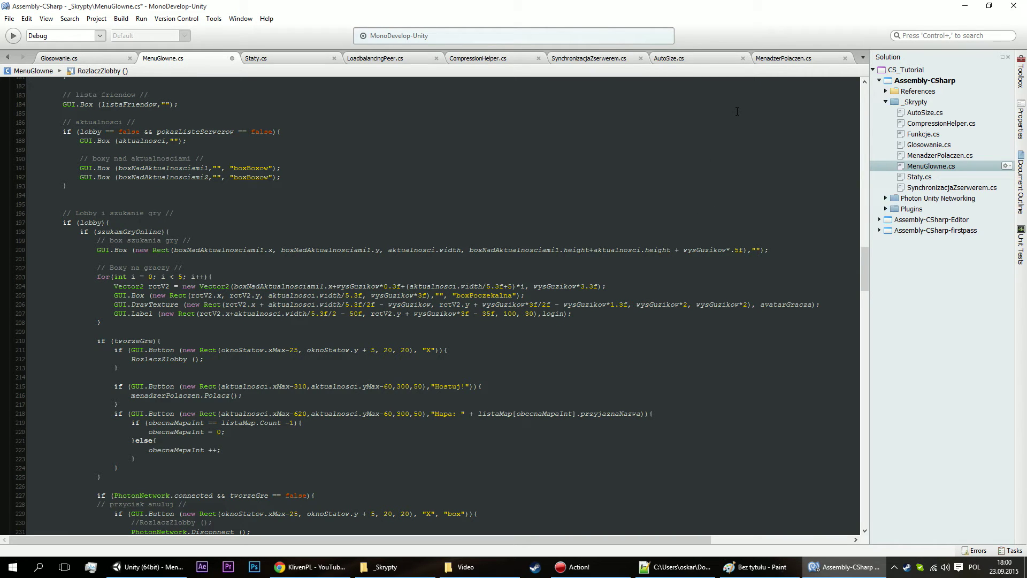
# Search MenuGlowne.cs for 'wybrana', then 'obecnamapa', scrolling through the 10 obecnaMapaInt matches.
pyautogui.hotkey('ctrl', 'f')
pyautogui.write('wyb')
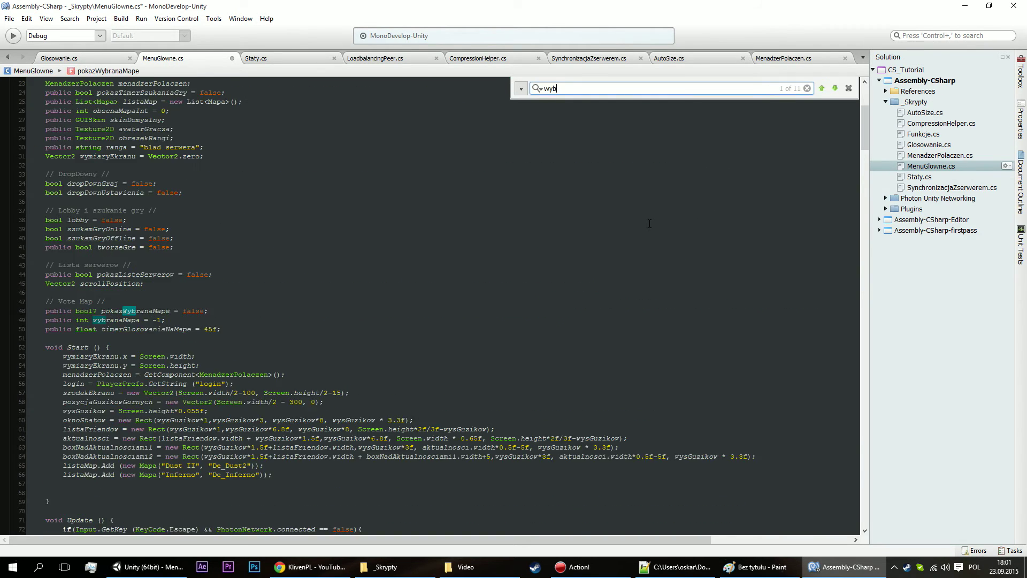
pyautogui.write('rana')
pyautogui.scroll(5, 605, 227)
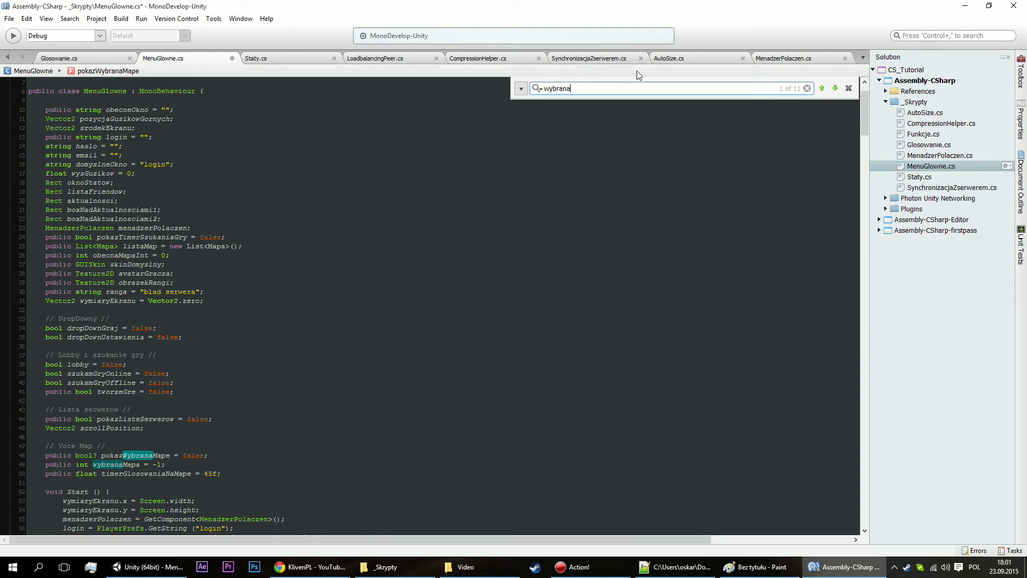
pyautogui.hotkey('ctrl', 'f')
pyautogui.write('o')
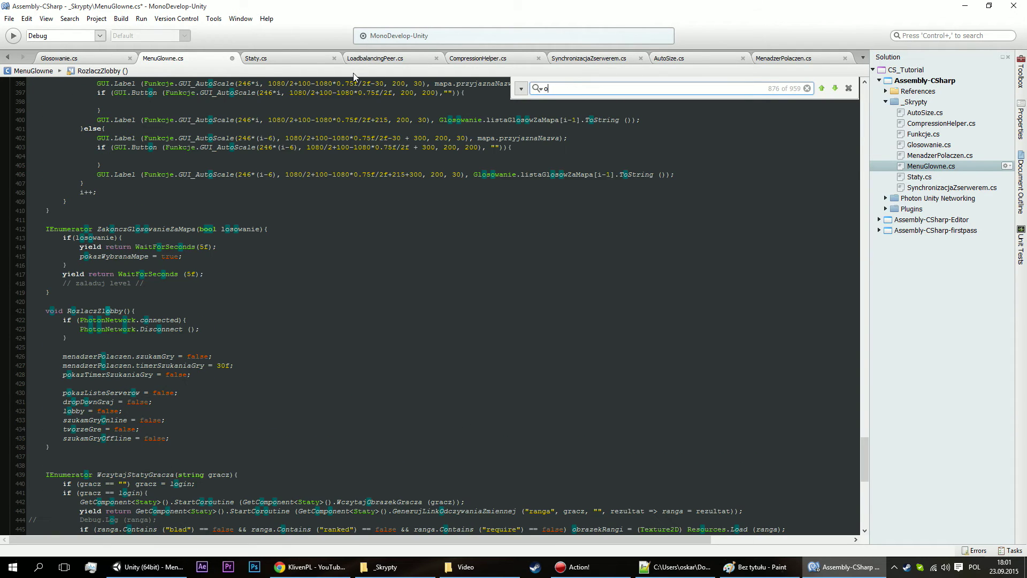
pyautogui.write('becnama')
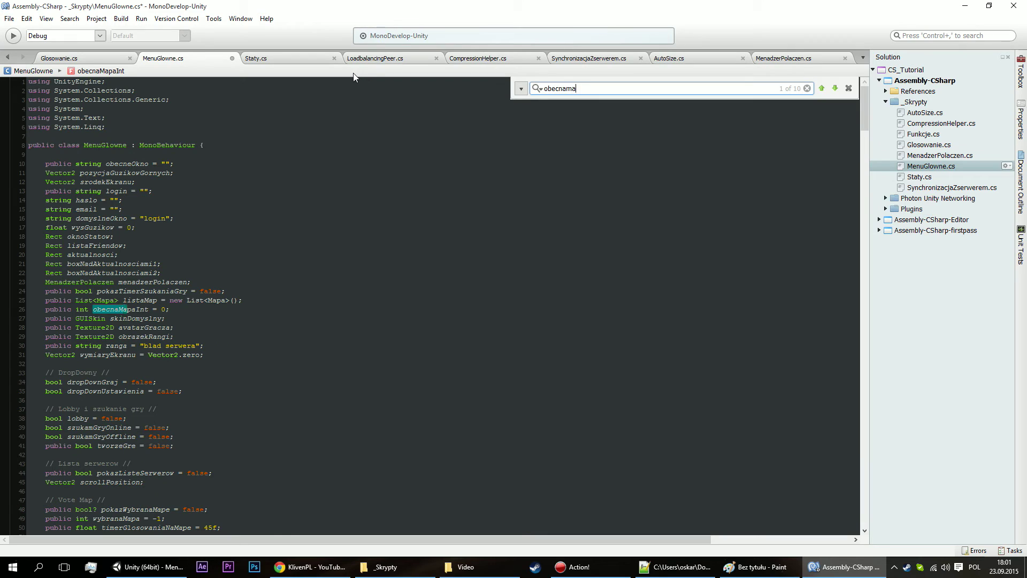
pyautogui.write('pa')
pyautogui.scroll(-3, 170, 315)
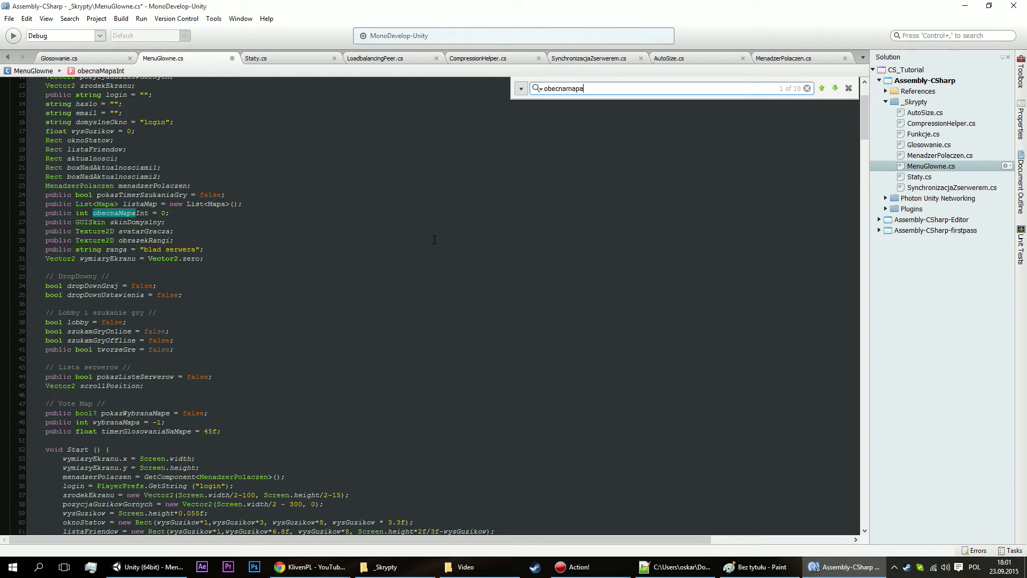
pyautogui.scroll(-4, 108, 277)
pyautogui.scroll(-4, 108, 277)
pyautogui.scroll(-7, 224, 280)
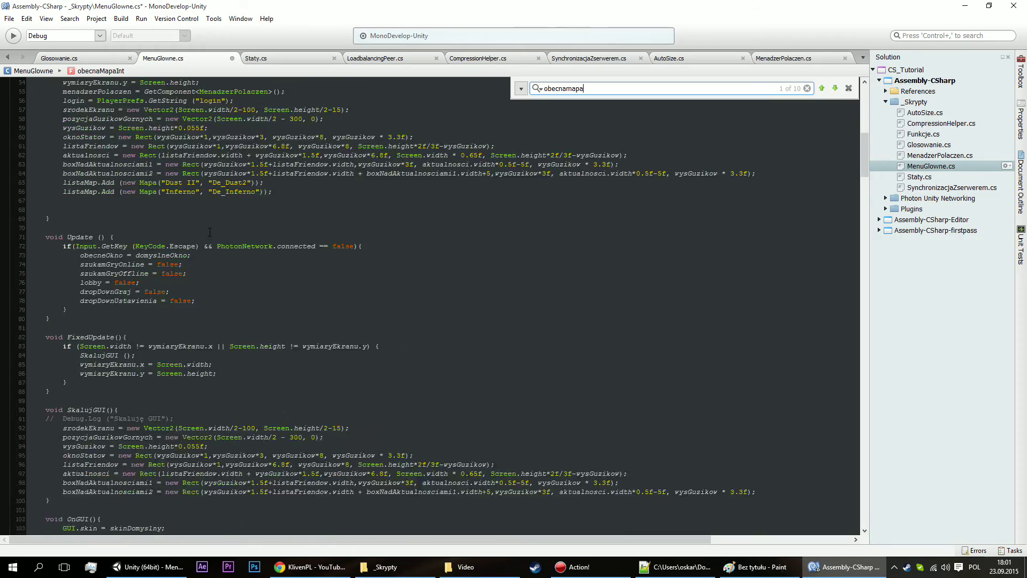
pyautogui.scroll(-15, 225, 281)
pyautogui.scroll(-9, 224, 280)
pyautogui.scroll(-9, 256, 292)
pyautogui.scroll(-9, 287, 305)
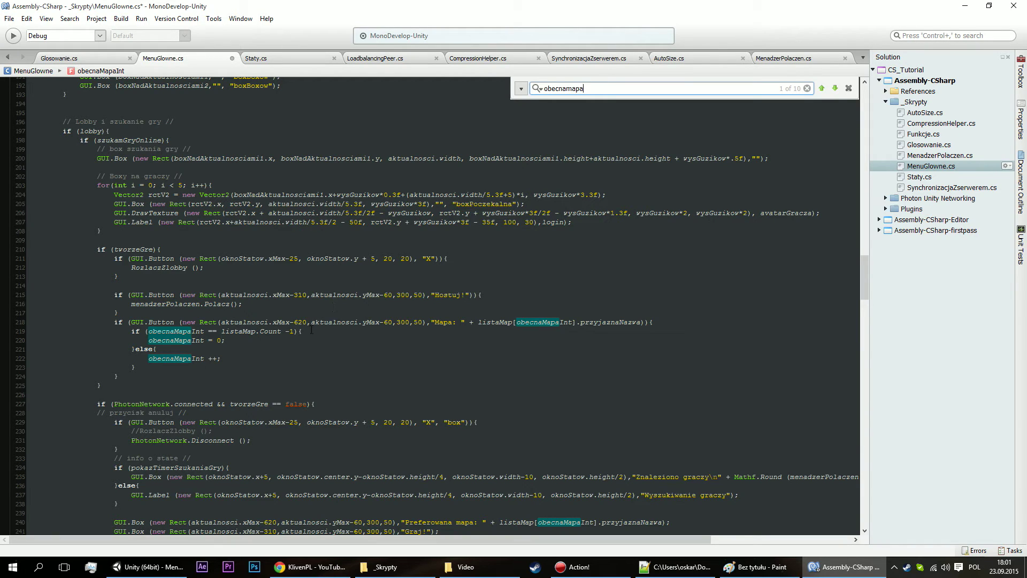
pyautogui.scroll(-8, 333, 230)
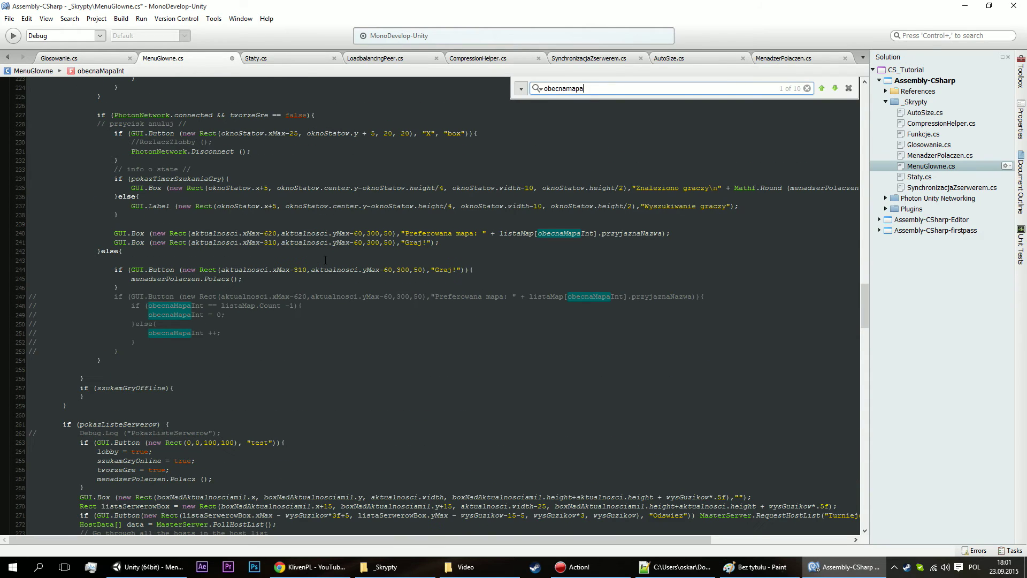
pyautogui.scroll(-8, 326, 248)
pyautogui.scroll(-8, 326, 247)
pyautogui.scroll(-5, 326, 247)
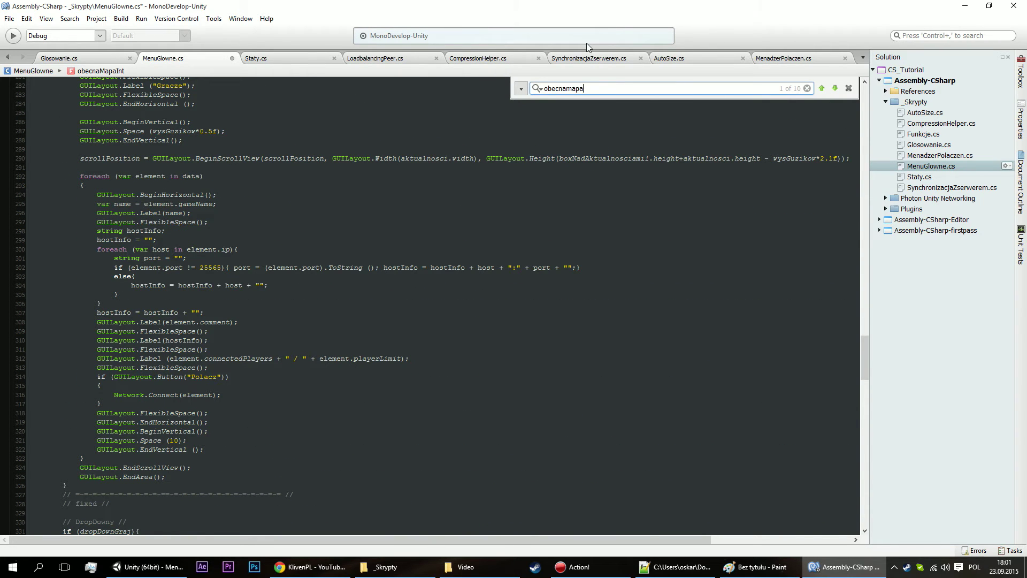
# In MenadzerPolaczen.cs, search for 'obecnamapa', look through the matches, and close the Find bar.
pyautogui.click(784, 57)
pyautogui.hotkey('ctrl', 'f')
pyautogui.write('ob')
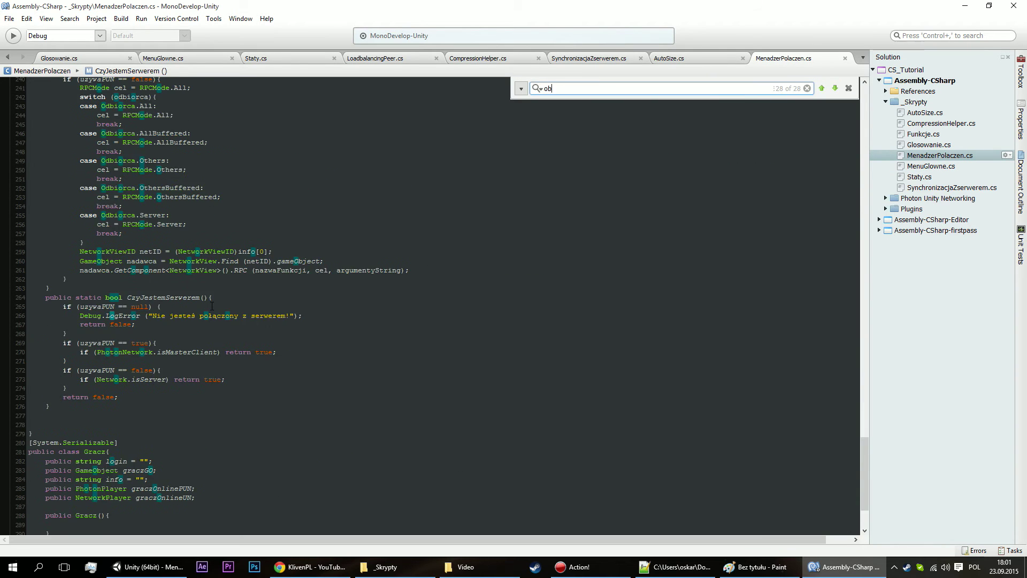
pyautogui.write('ecnamapa')
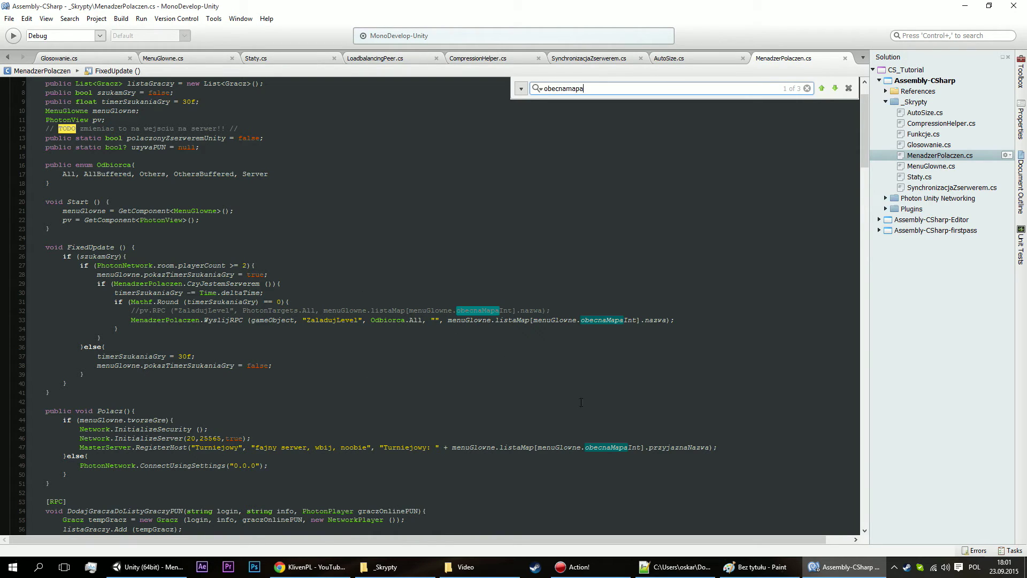
pyautogui.scroll(-10, 581, 402)
pyautogui.scroll(-15, 578, 400)
pyautogui.scroll(-20, 575, 398)
pyautogui.scroll(-18, 569, 394)
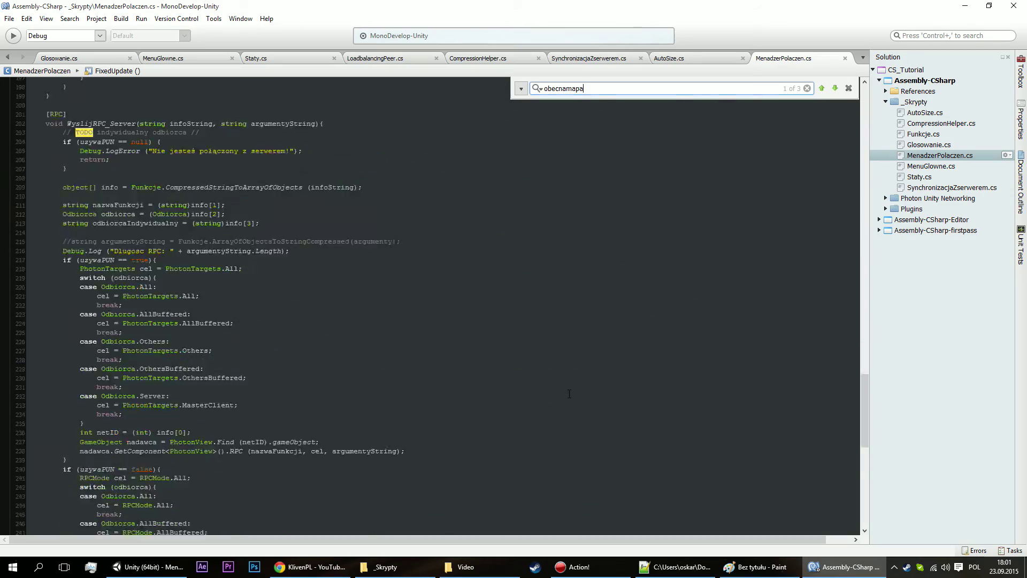
pyautogui.scroll(-10, 569, 393)
pyautogui.scroll(10, 599, 374)
pyautogui.scroll(20, 637, 351)
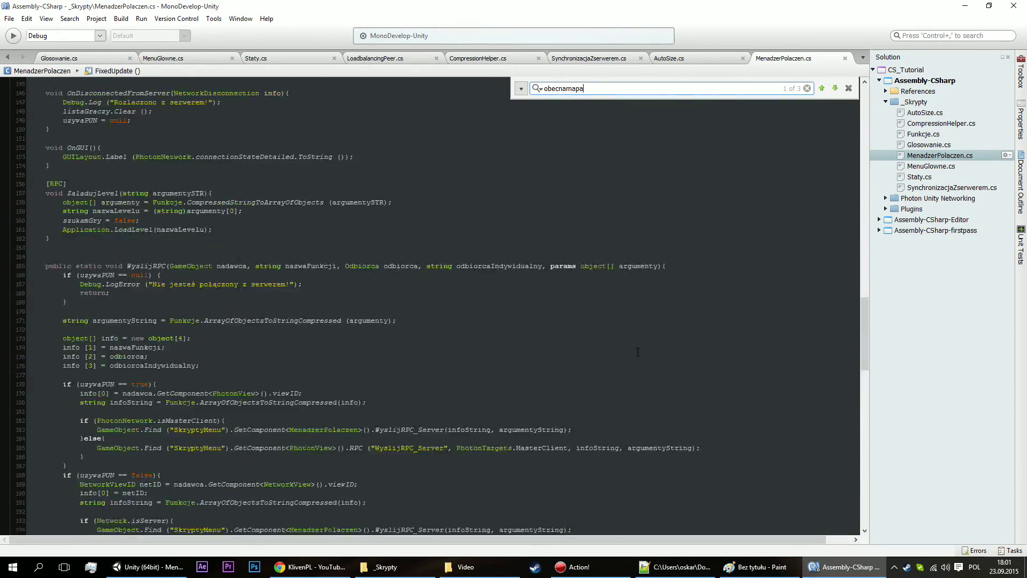
pyautogui.scroll(20, 638, 351)
pyautogui.scroll(20, 638, 352)
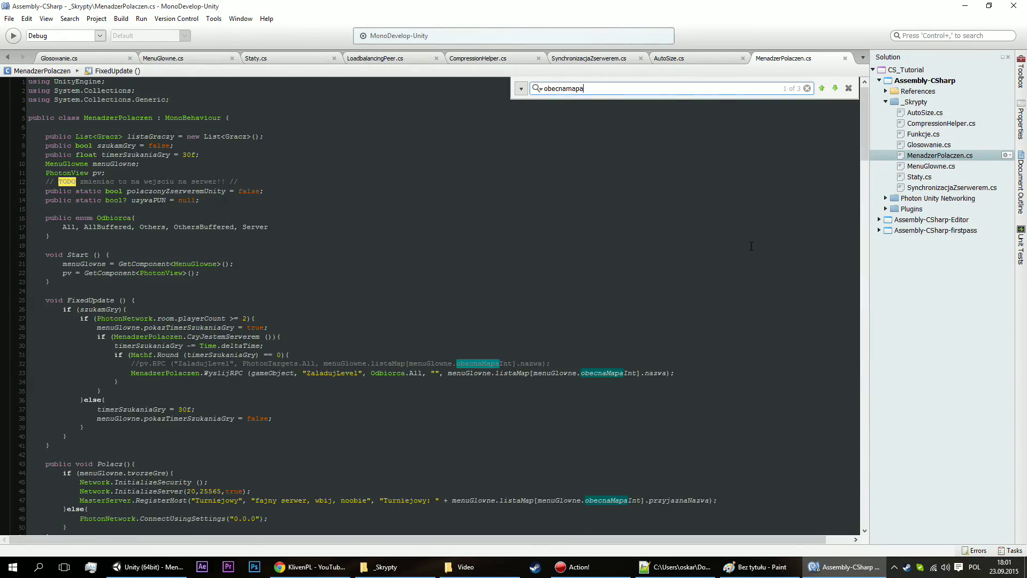
pyautogui.click(849, 89)
# Replace the WyslijRPC call in FixedUpdate with menuGlowne.obecneOkno = "voteMap";.
pyautogui.click(130, 373)
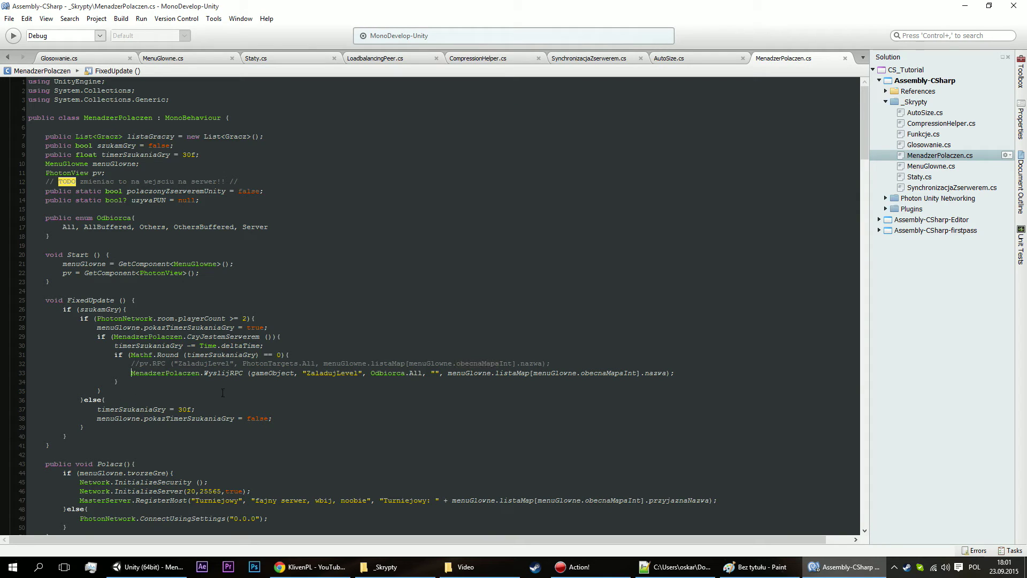
pyautogui.write('//')
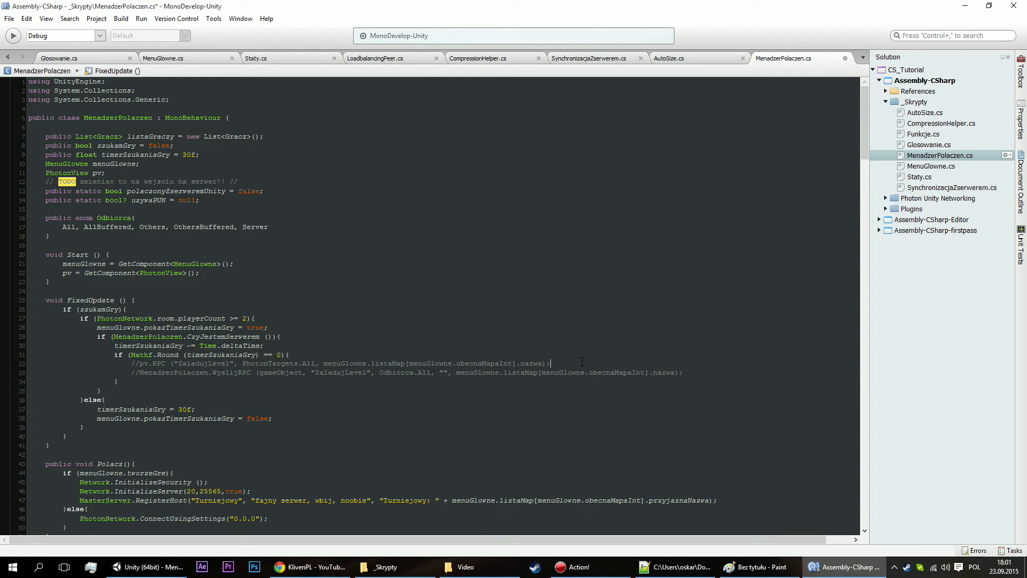
pyautogui.press('Return')
pyautogui.write('men')
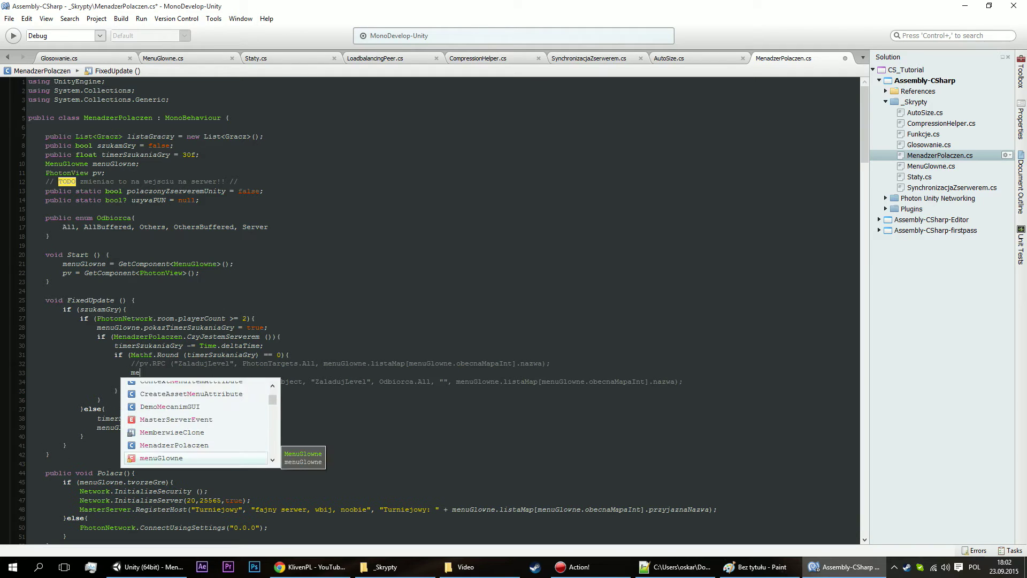
pyautogui.press('Escape')
pyautogui.write('= ')
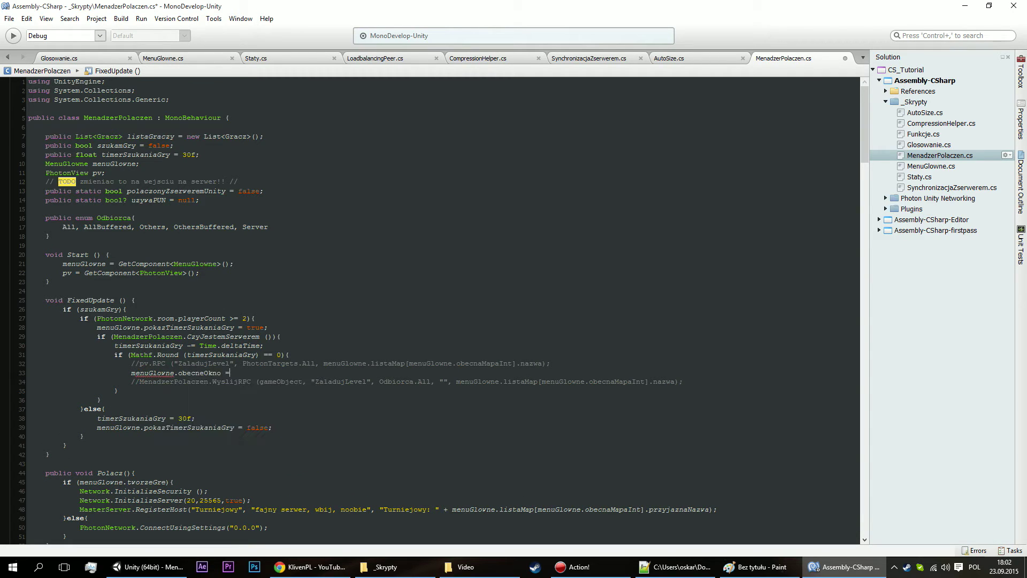
pyautogui.write('"Vo')
pyautogui.press('BackSpace')
pyautogui.press('BackSpace')
pyautogui.write('voteMap')
pyautogui.write('";')
pyautogui.moveTo(683, 381); pyautogui.dragTo(132, 381)
pyautogui.hotkey('ctrl', 'c')
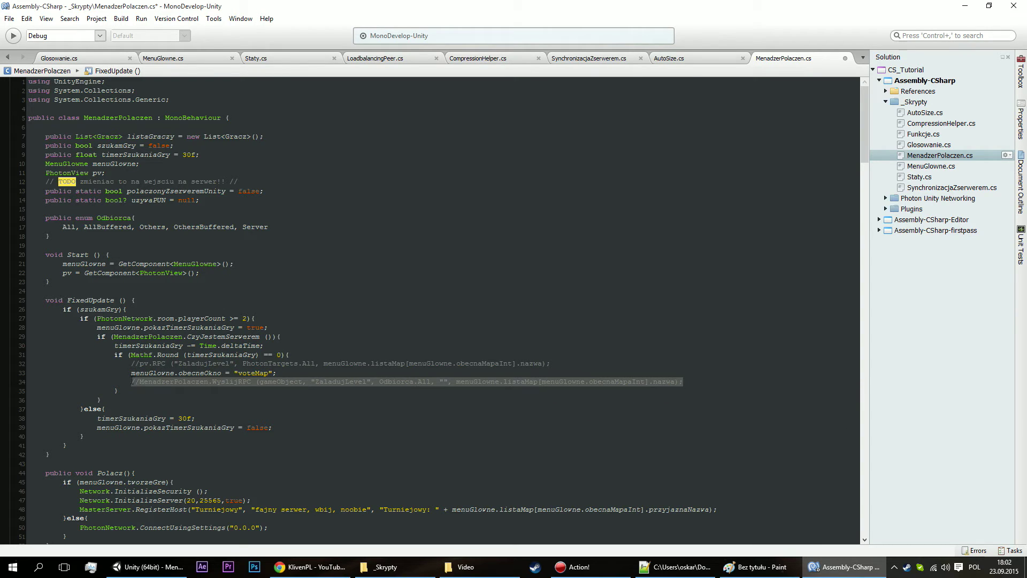
pyautogui.press('Delete')
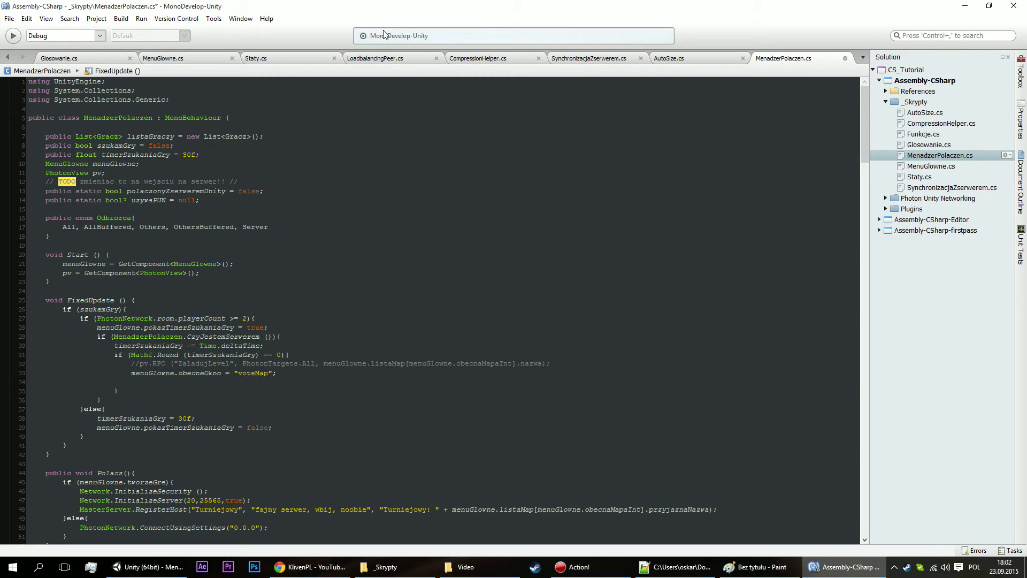
# In MenuGlowne.cs, paste the commented WyslijRPC ZaladujLevel line below // zaladuj level //.
pyautogui.click(162, 58)
pyautogui.scroll(-2, 236, 371)
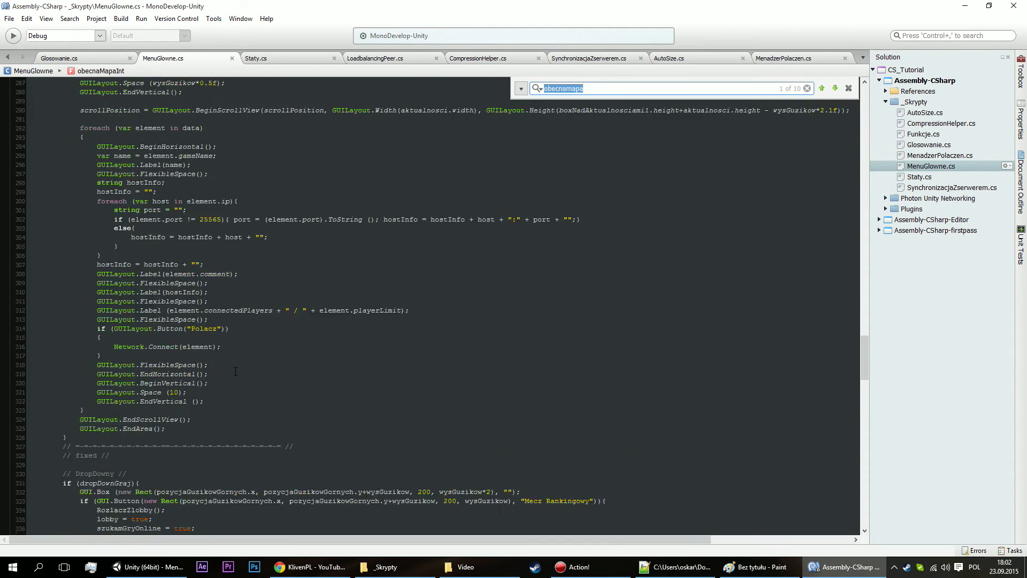
pyautogui.scroll(-10, 236, 371)
pyautogui.scroll(-10, 232, 348)
pyautogui.scroll(-10, 230, 321)
pyautogui.scroll(-10, 227, 298)
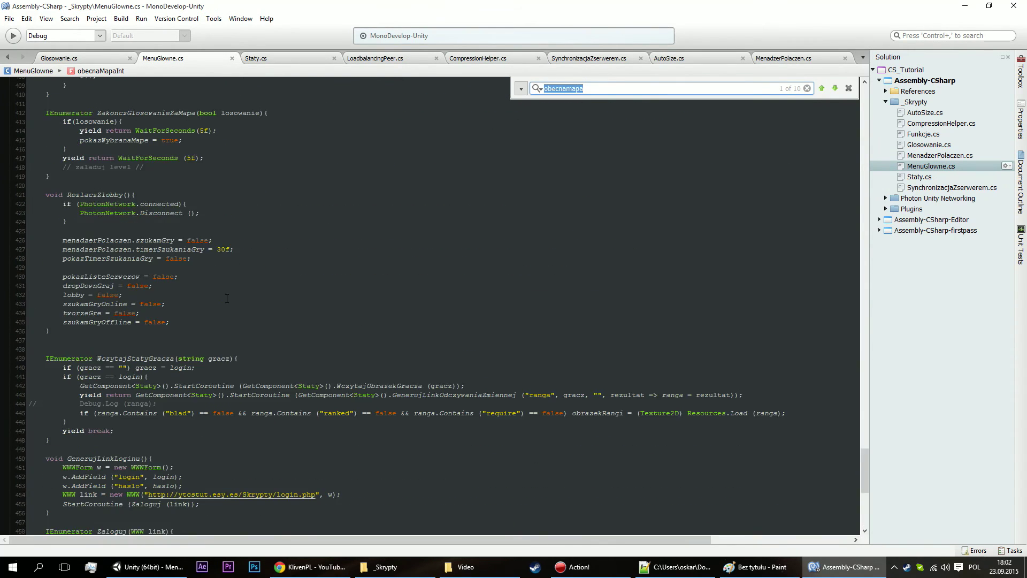
pyautogui.scroll(5, 172, 326)
pyautogui.scroll(2, 120, 354)
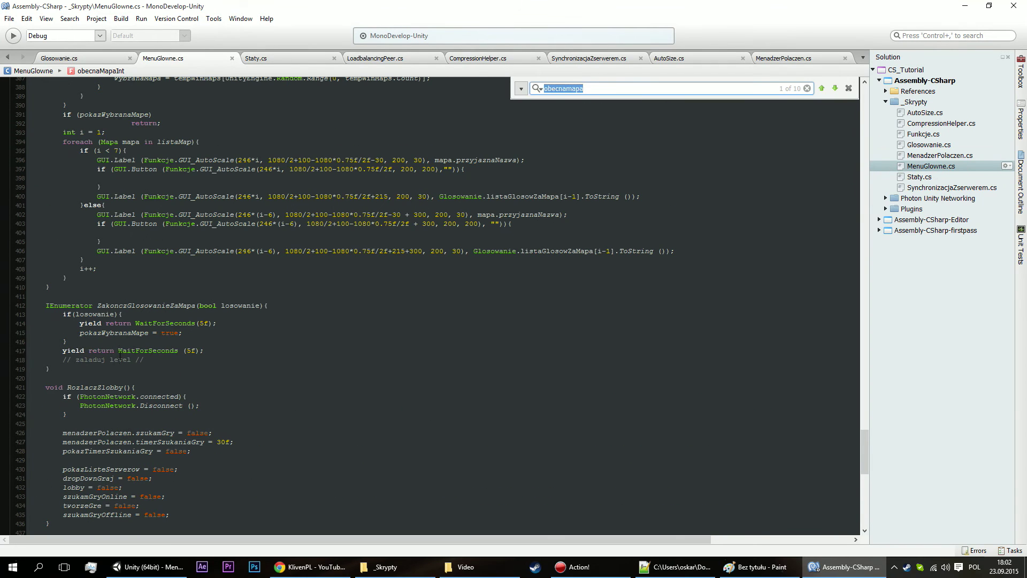
pyautogui.click(144, 360)
pyautogui.press('Return')
pyautogui.hotkey('ctrl', 'v')
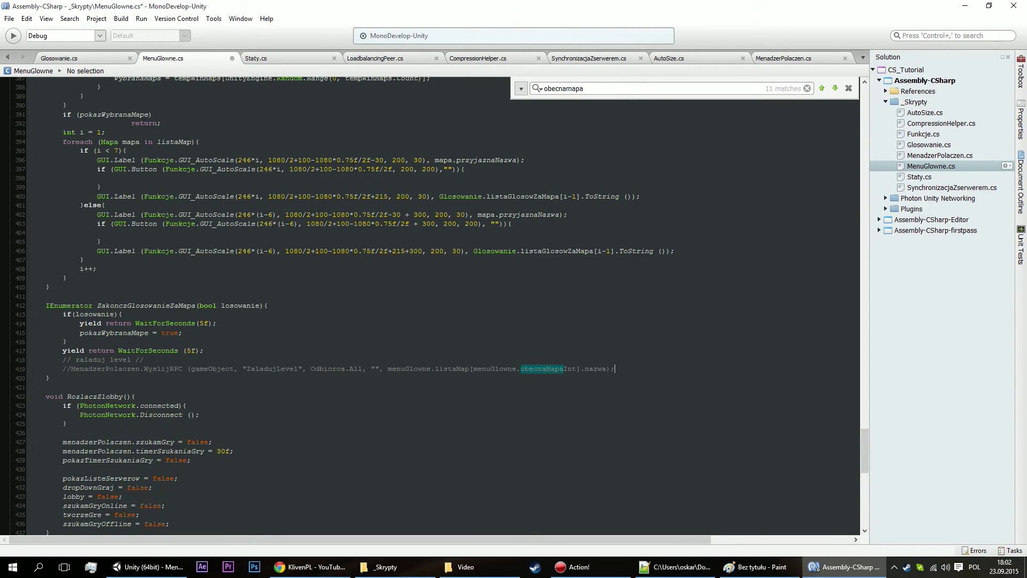
# Start an obecnaMapaInt assignment below the comment, then delete the unfinished line.
pyautogui.click(173, 359)
pyautogui.press('Return')
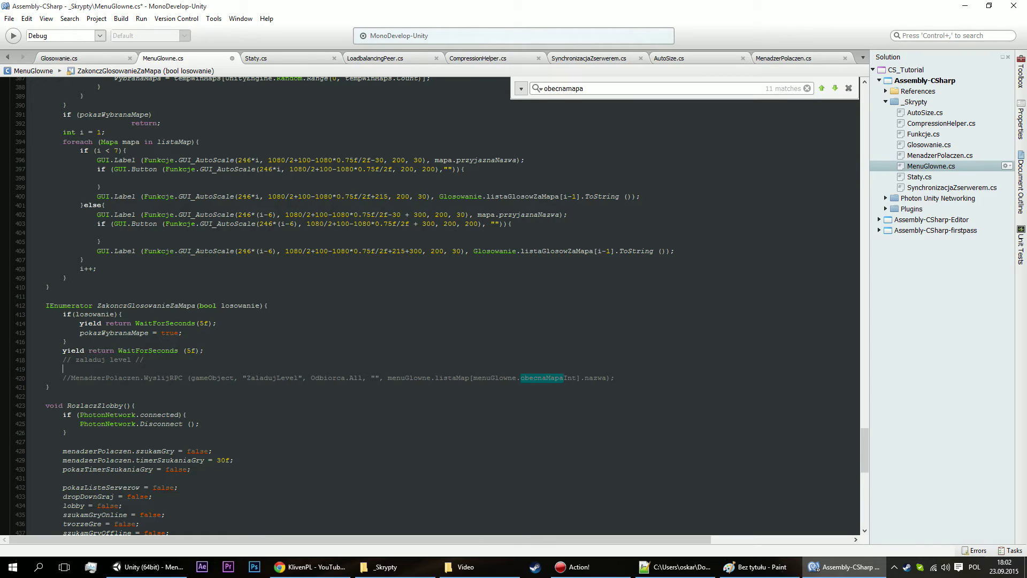
pyautogui.write('obec')
pyautogui.press('Up')
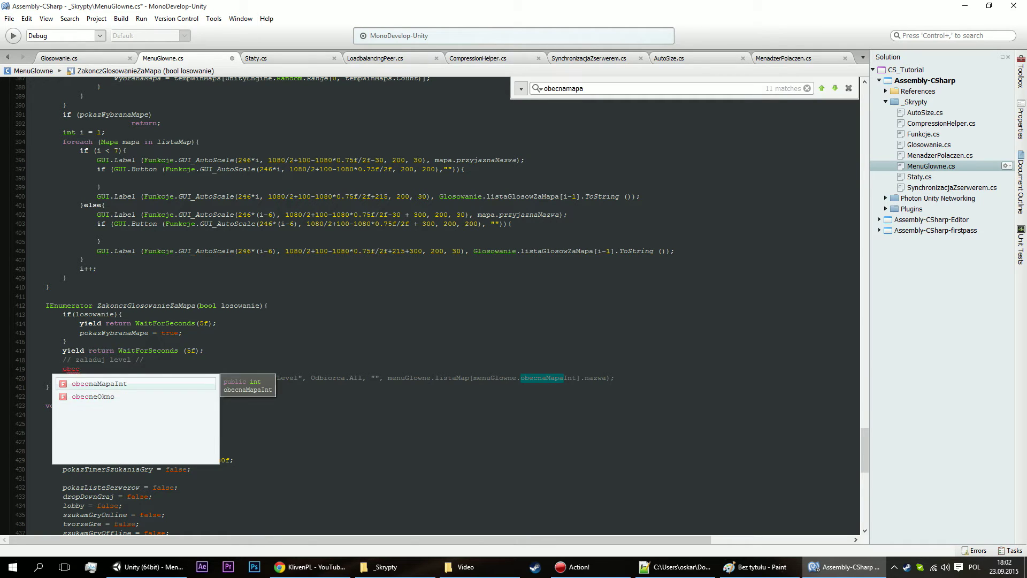
pyautogui.press('Return')
pyautogui.write('=')
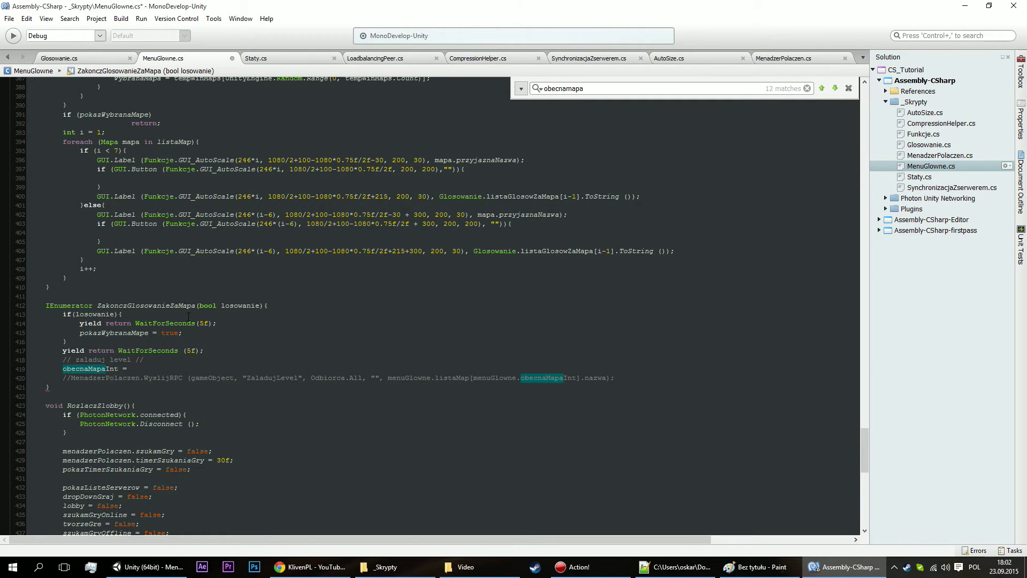
pyautogui.hotkey('ctrl', 'd')
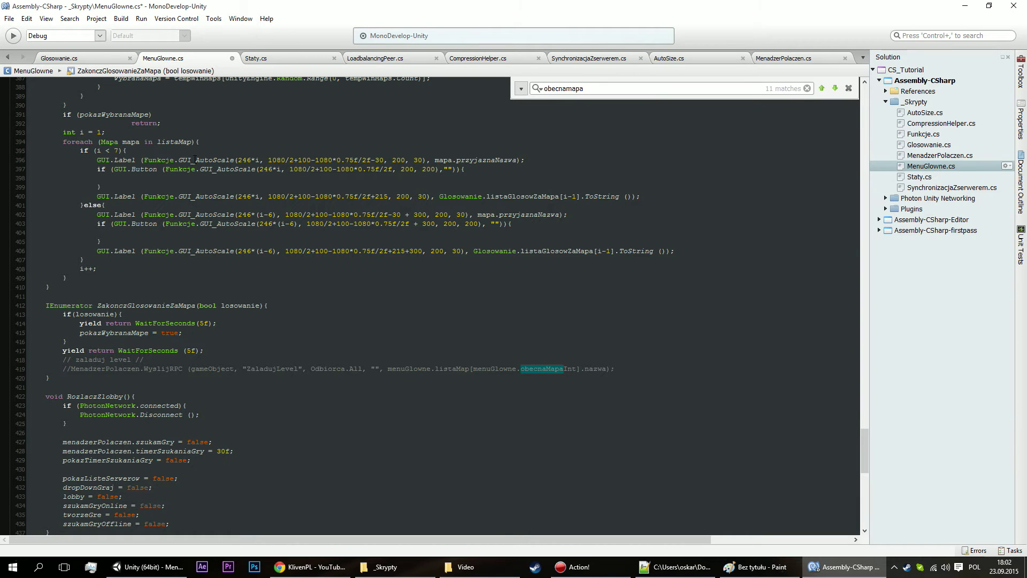
pyautogui.scroll(3, 195, 159)
pyautogui.scroll(2, 151, 205)
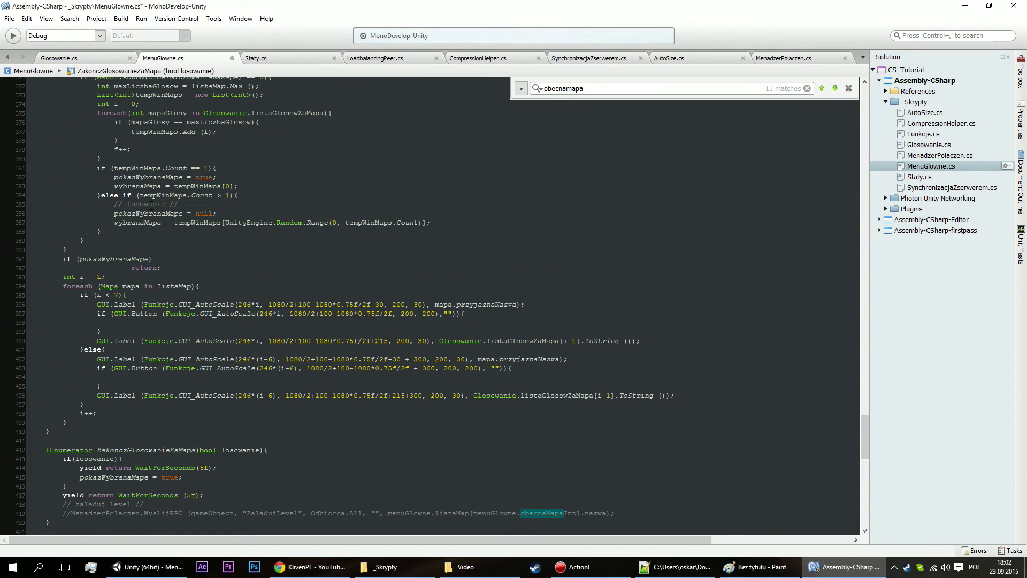
# Add obecnaMapaInt = wybranaMapa; after the random-draw map pick in PokazVoteMap.
pyautogui.click(91, 233)
pyautogui.press('Return')
pyautogui.write('obecnaMapaInt =')
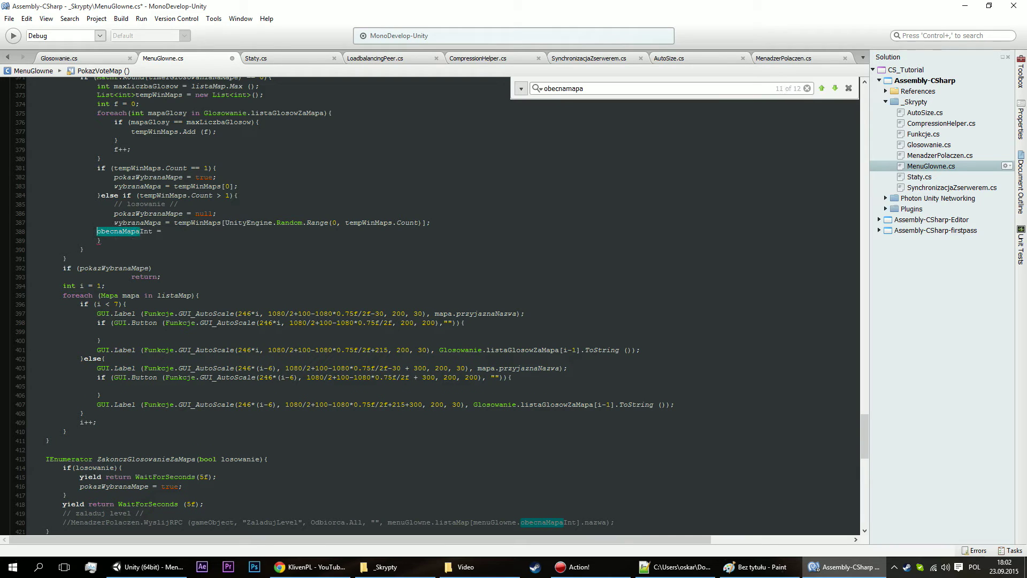
pyautogui.write(' w')
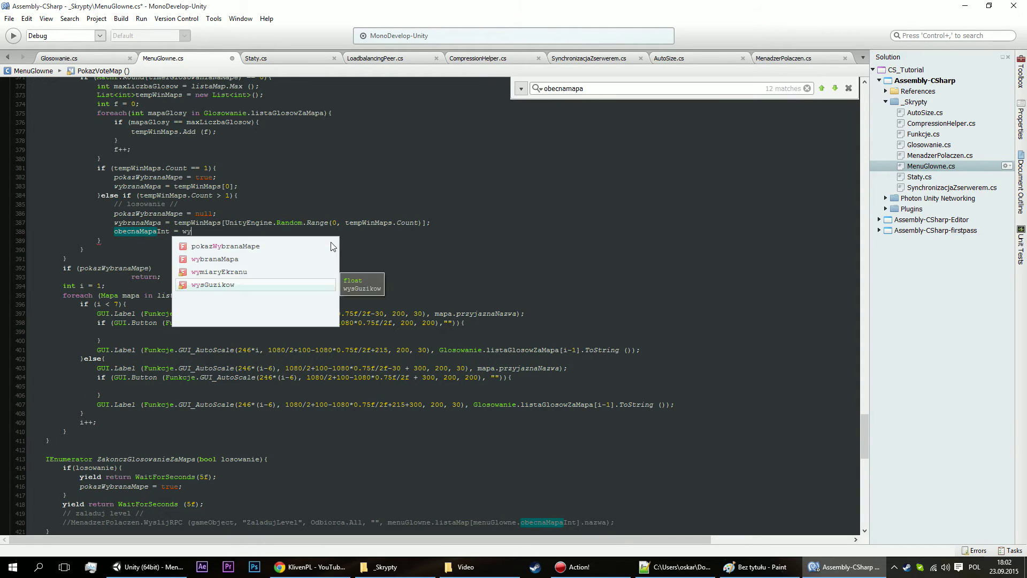
pyautogui.write('y')
pyautogui.press('Return')
pyautogui.write(';')
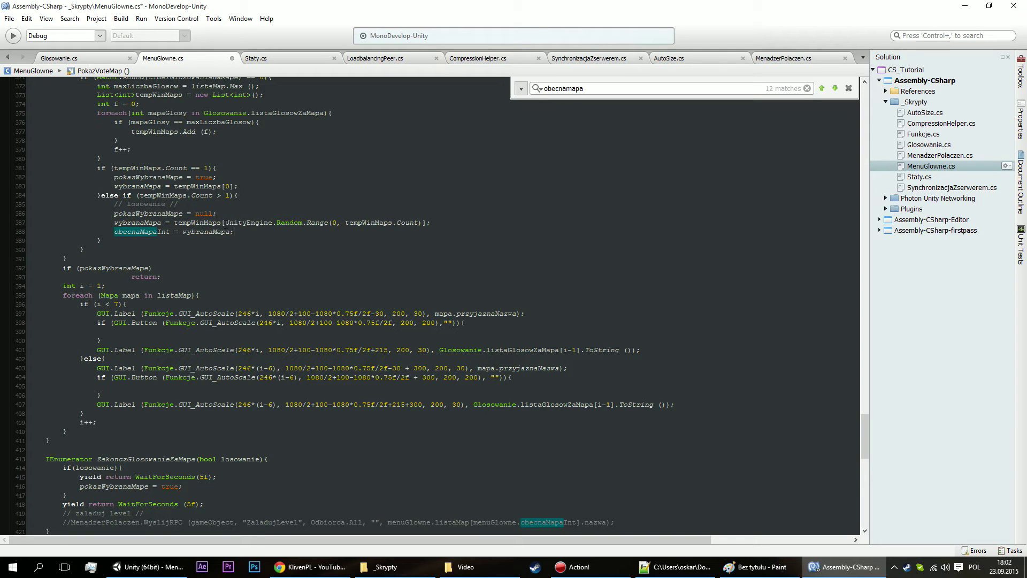
# Copy that assignment into the single-winner branch and close the obecnamapa search.
pyautogui.moveTo(234, 232); pyautogui.dragTo(114, 231)
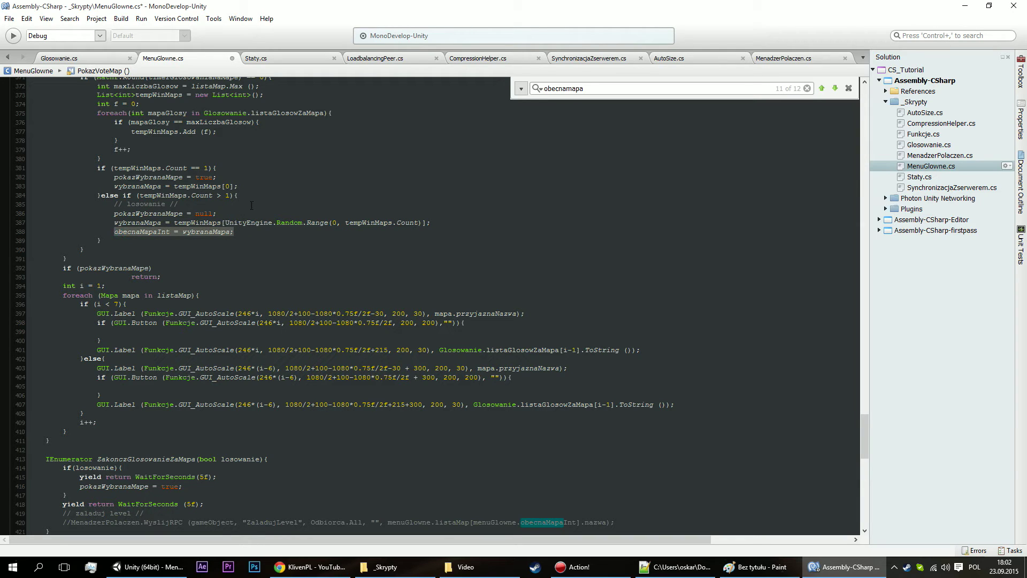
pyautogui.click(253, 185)
pyautogui.press('Return')
pyautogui.write('obecnaMapaInt = wybranaMapa;')
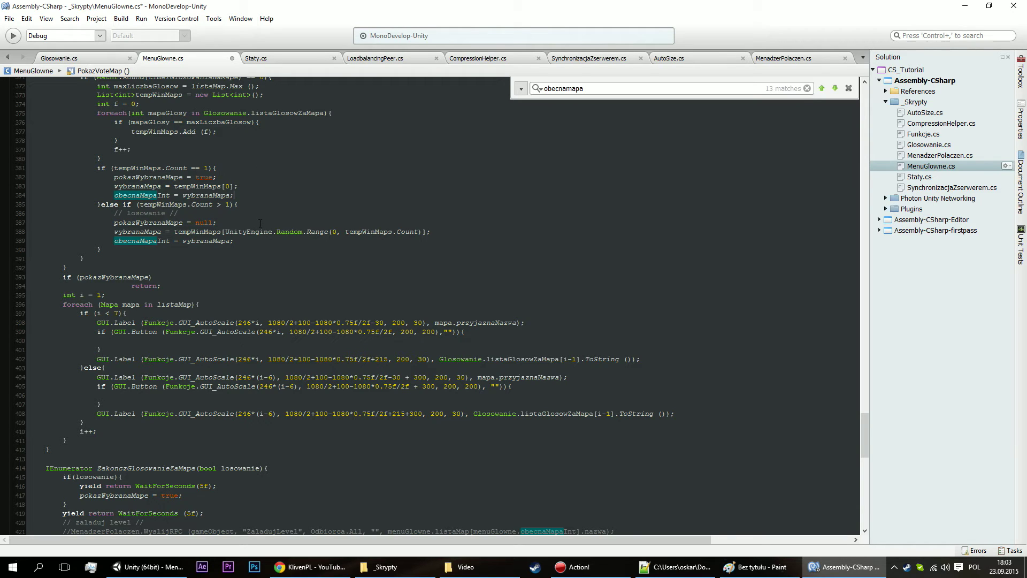
pyautogui.click(848, 88)
pyautogui.scroll(-4, 399, 361)
pyautogui.scroll(-2, 399, 362)
# Uncomment the ZaladujLevel WyslijRPC call and qualify Odbiorca as MenadzerPolaczen.Odbiorca.
pyautogui.click(71, 386)
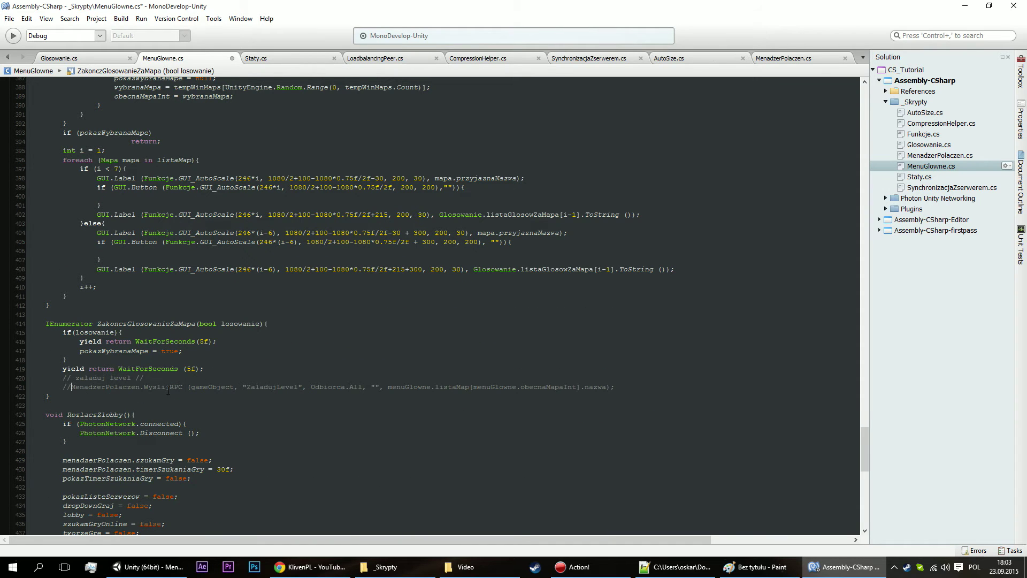
pyautogui.press('BackSpace')
pyautogui.press('BackSpace')
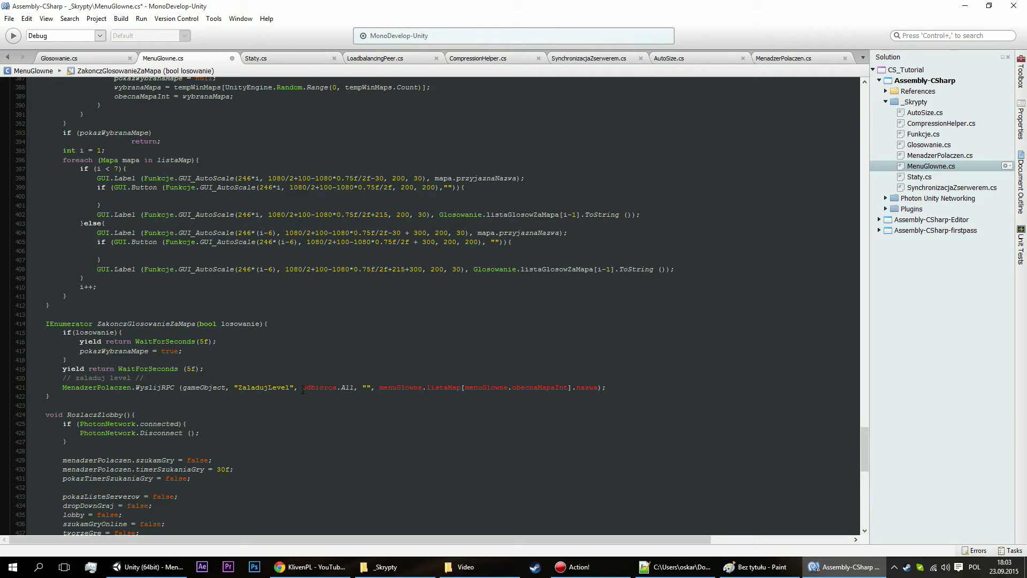
pyautogui.write('M')
pyautogui.write('PO')
pyautogui.press('BackSpace')
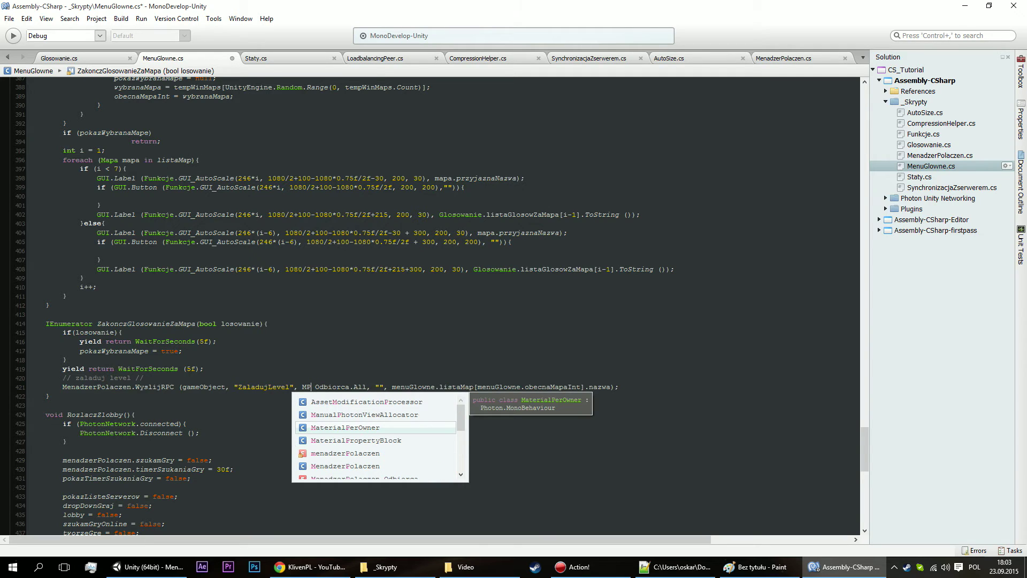
pyautogui.press('Down')
pyautogui.press('Down')
pyautogui.press('Down')
pyautogui.press('Down')
pyautogui.write('.')
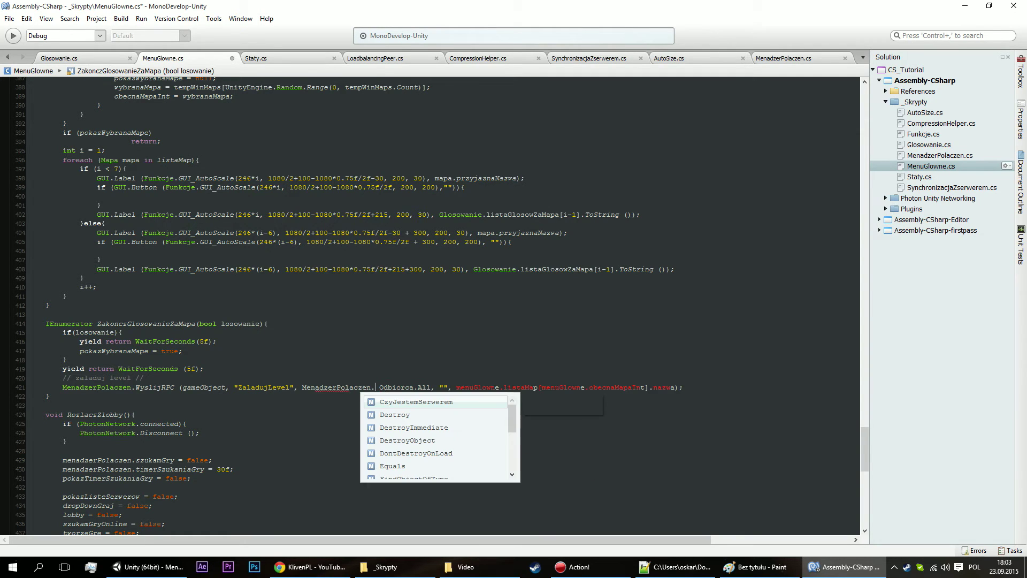
# Remove the menuGlowne. prefixes so the call uses listaMap[obecnaMapaInt].nazwa.
pyautogui.click(470, 386)
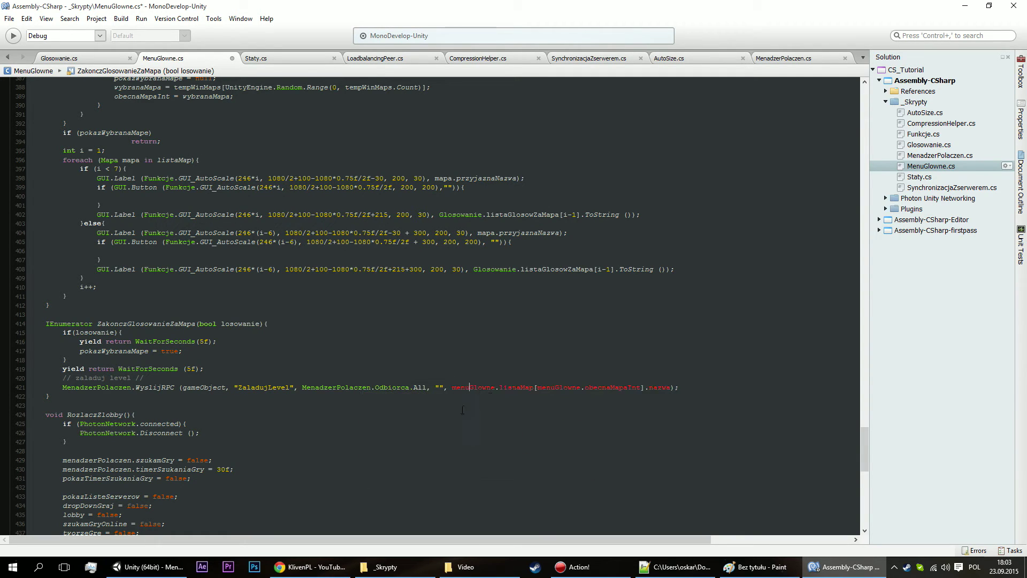
pyautogui.doubleClick(492, 387)
pyautogui.press('BackSpace')
pyautogui.press('Delete')
pyautogui.press('BackSpace')
pyautogui.press('BackSpace')
pyautogui.press('BackSpace')
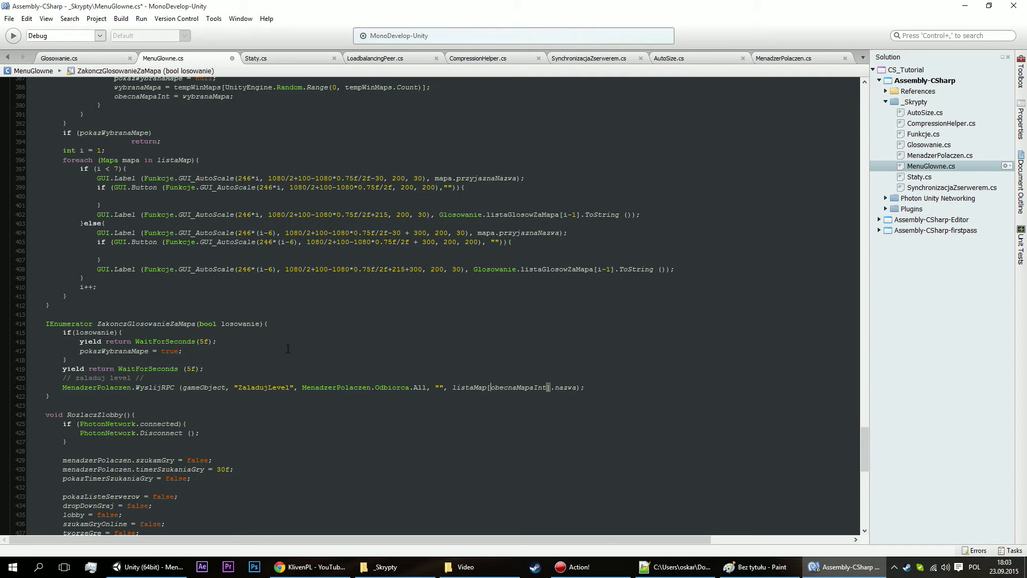
# Begin an if ( statement inside the second vote button block.
pyautogui.scroll(4, 346, 349)
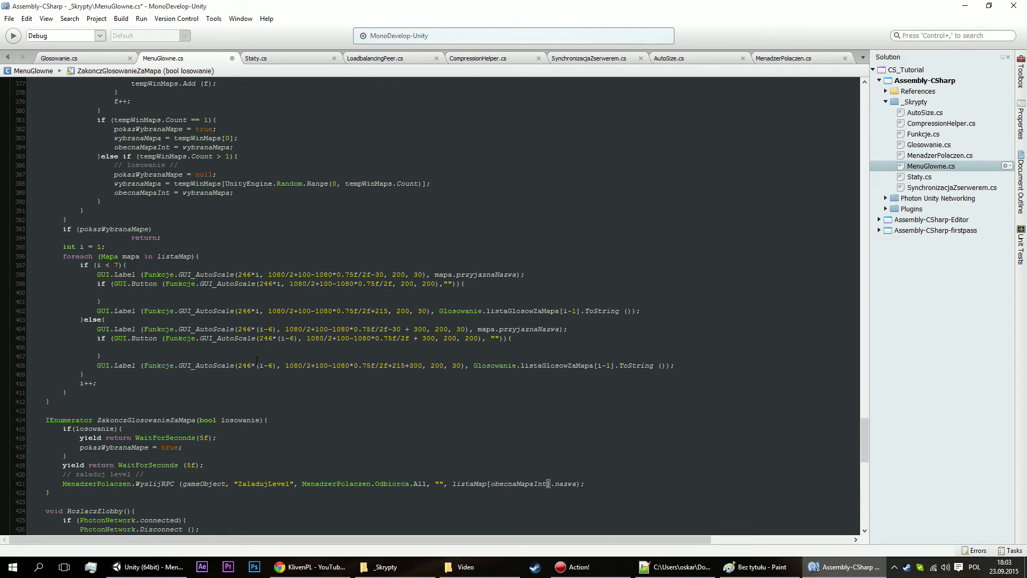
pyautogui.click(144, 348)
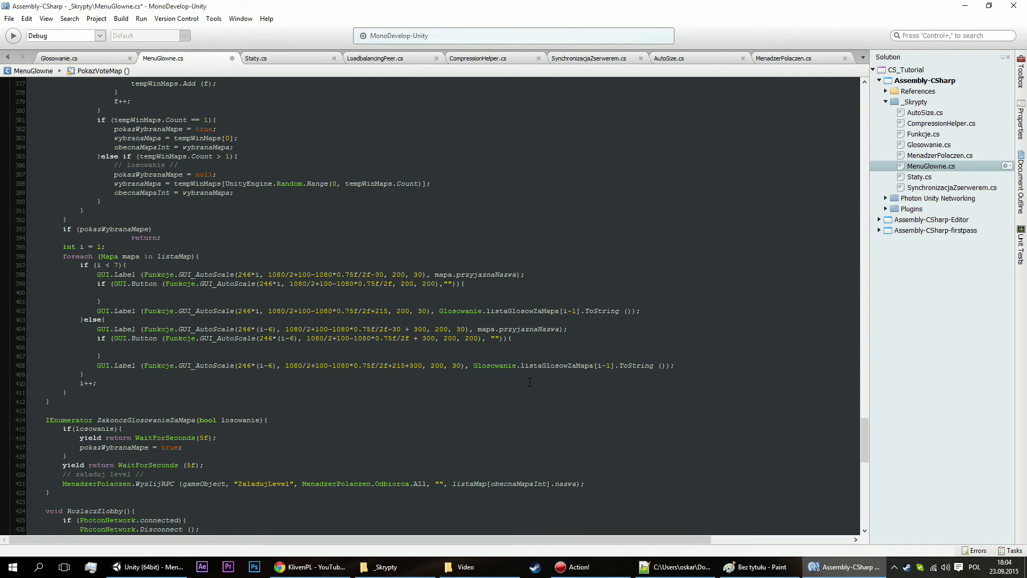
pyautogui.write('if (')
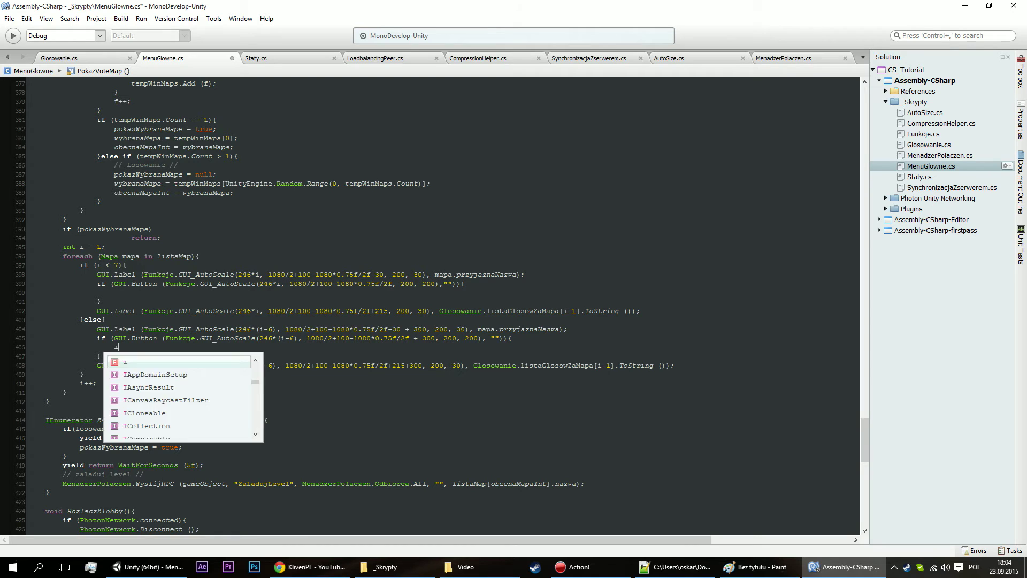
# In Glosowanie.cs, initialise iloscDostepnychGlosowZaMapa and iloscDostepnychGlosow to = 1.
pyautogui.click(803, 58)
pyautogui.click(578, 63)
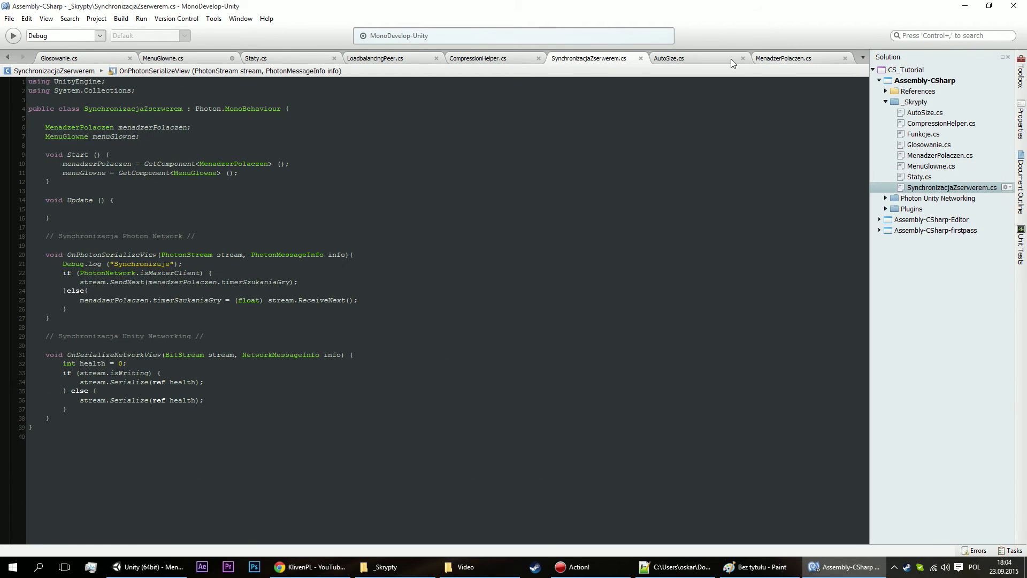
pyautogui.click(109, 57)
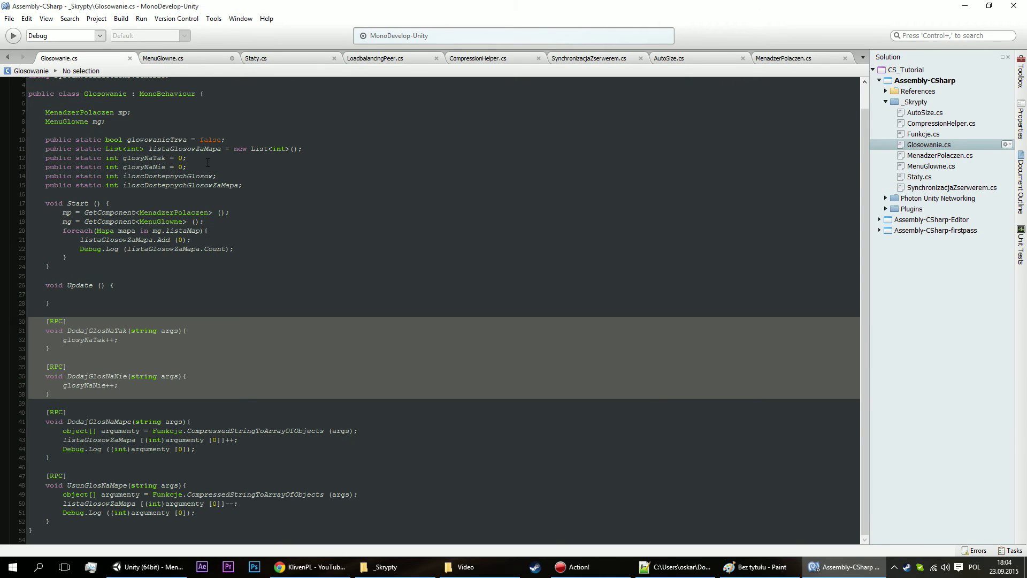
pyautogui.click(217, 177)
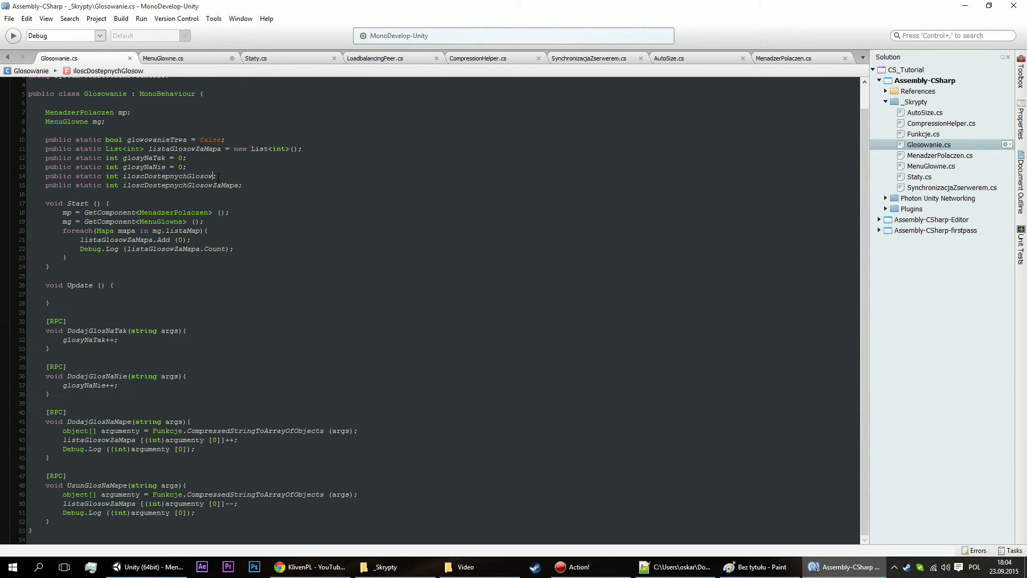
pyautogui.click(241, 185)
pyautogui.write('=1')
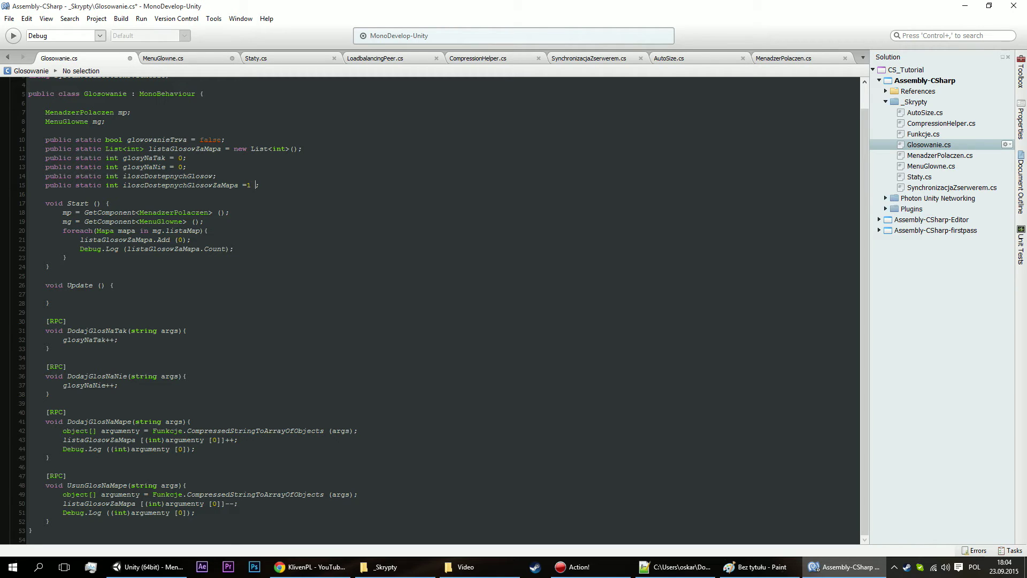
pyautogui.click(251, 185)
pyautogui.press('Up')
pyautogui.press('Left')
pyautogui.write('= 1')
pyautogui.click(804, 60)
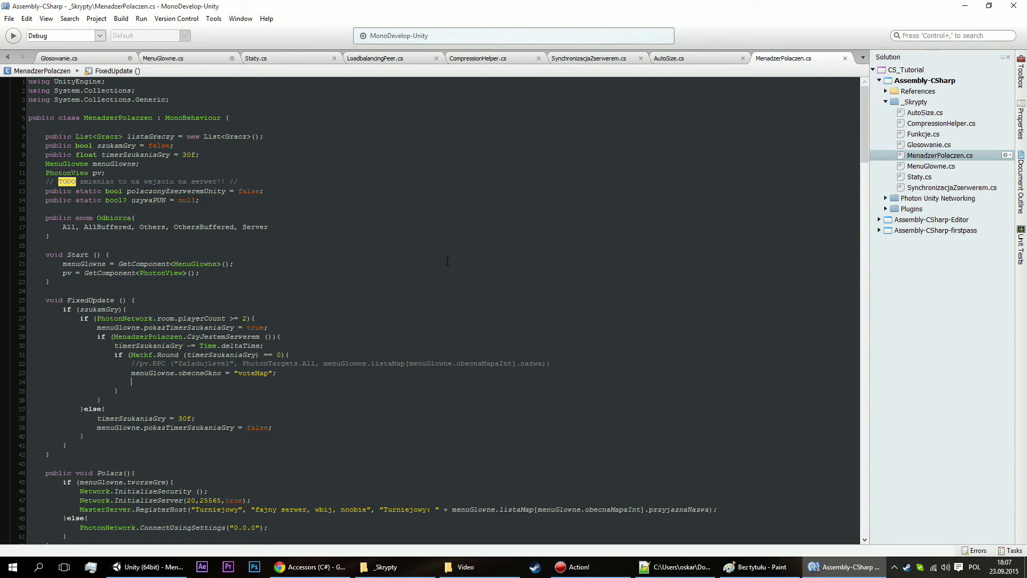
pyautogui.click(92, 59)
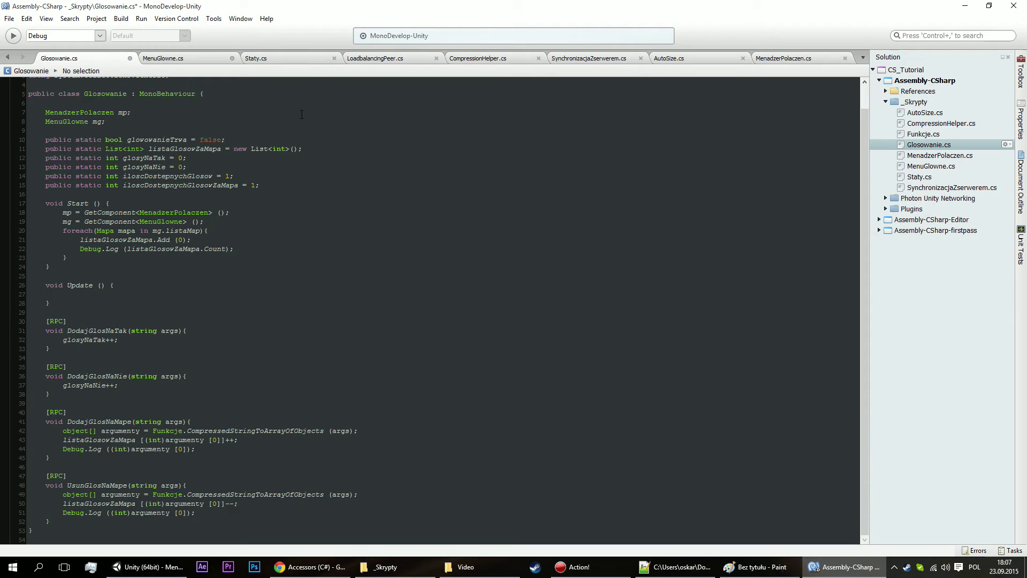
pyautogui.click(185, 58)
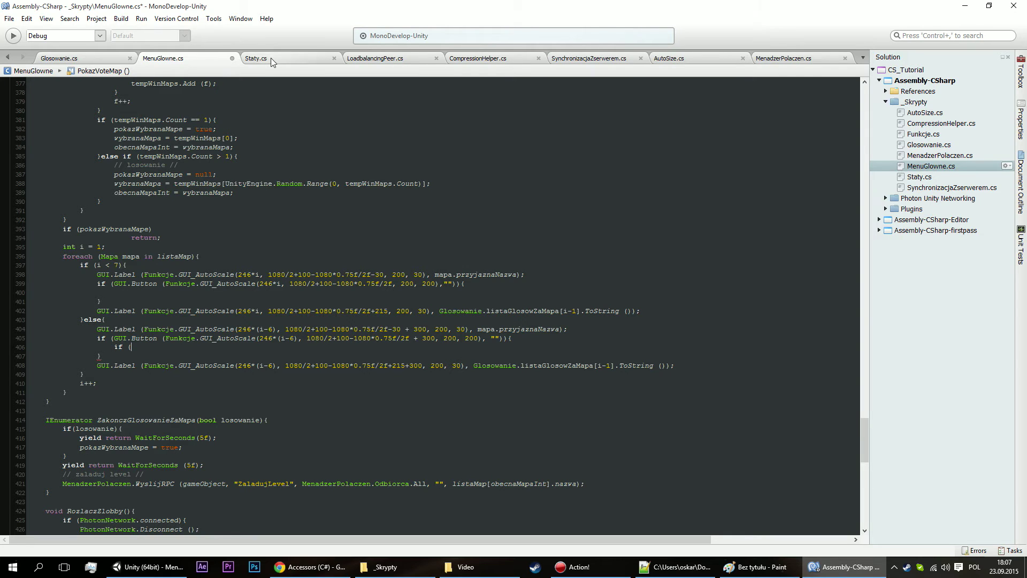
pyautogui.click(770, 58)
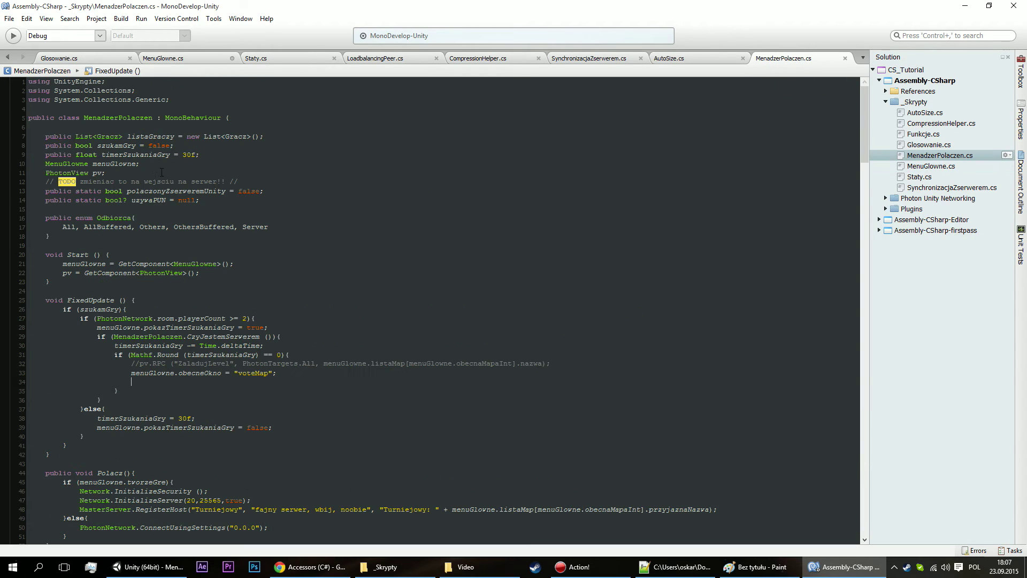
pyautogui.click(80, 58)
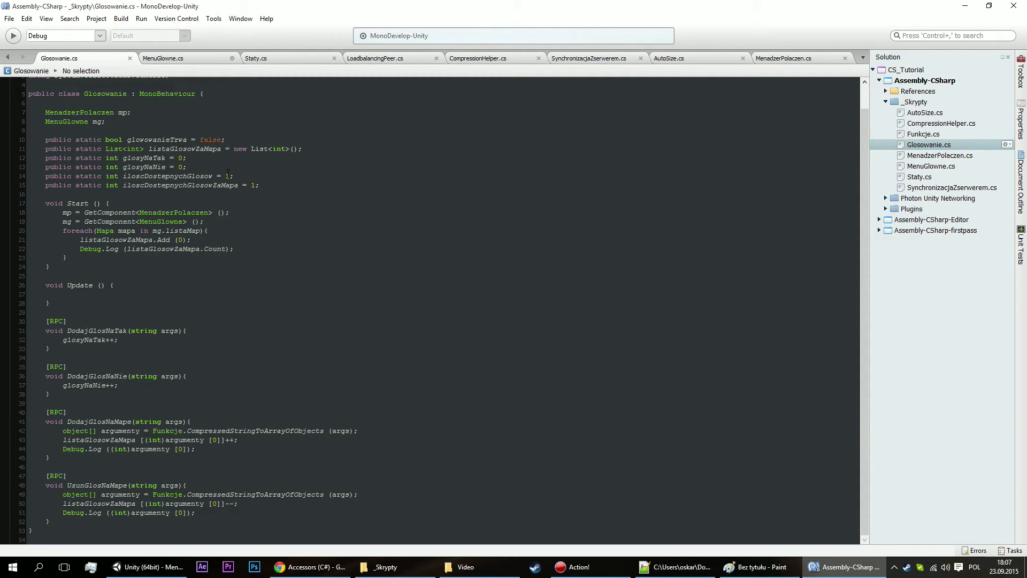
# In MenadzerPolaczen.cs FixedUpdate, add an empty if (Glosowanie.iloscDostepnychGlosowZaMapa > 0) block.
pyautogui.hotkey('ctrl', 'Tab')
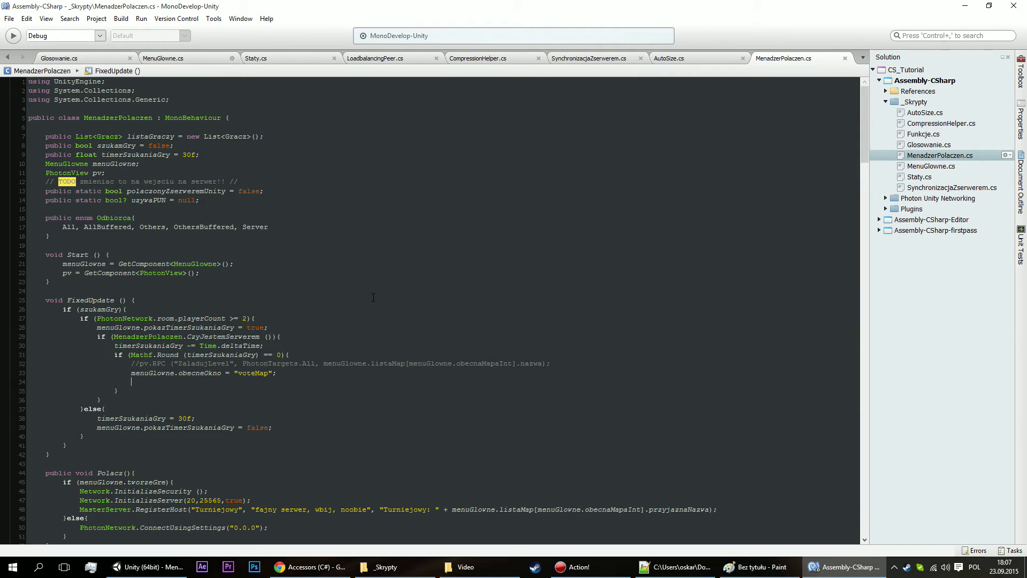
pyautogui.write('if (')
pyautogui.write('Men')
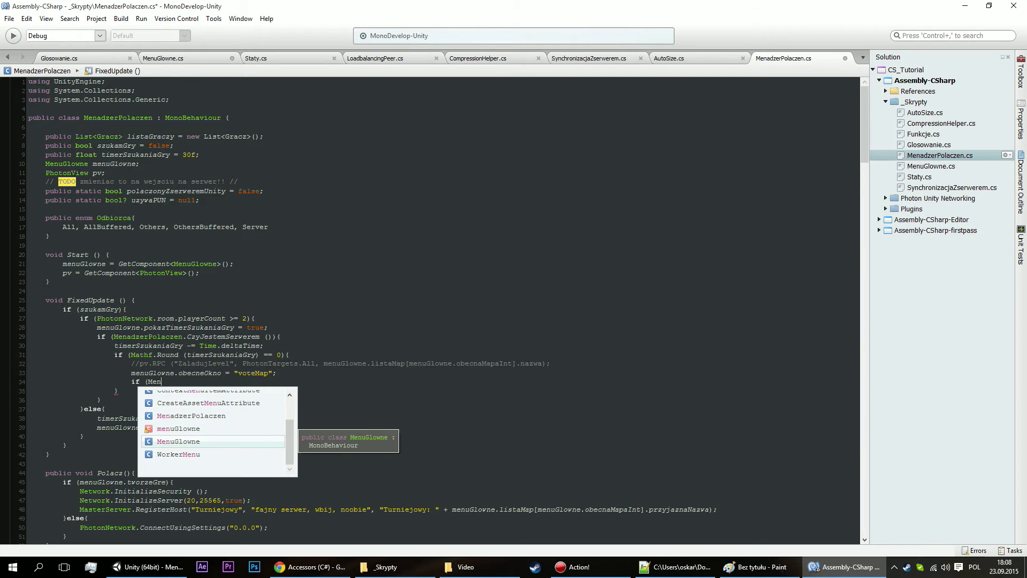
pyautogui.write('uGlowne.ilo')
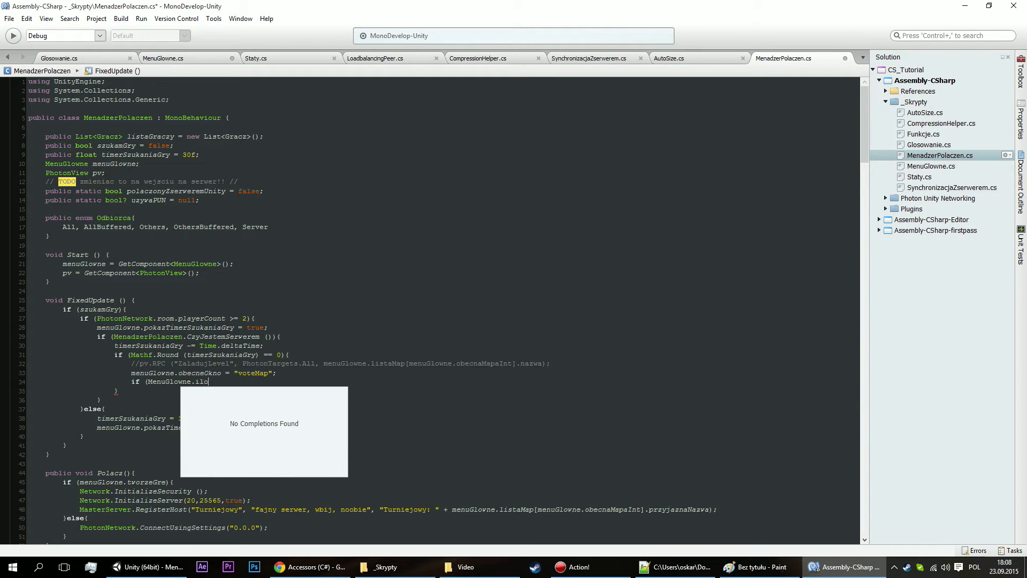
pyautogui.press('BackSpace')
pyautogui.press('BackSpace')
pyautogui.press('BackSpace')
pyautogui.press('BackSpace')
pyautogui.press('BackSpace')
pyautogui.press('BackSpace')
pyautogui.press('BackSpace')
pyautogui.press('BackSpace')
pyautogui.press('BackSpace')
pyautogui.press('BackSpace')
pyautogui.write('G')
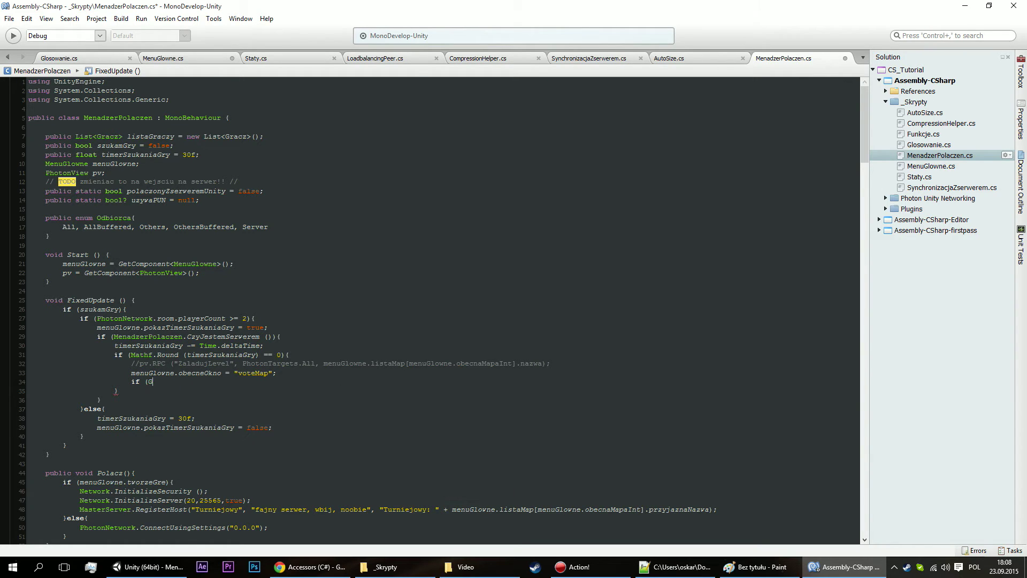
pyautogui.write('losowanie.ilo')
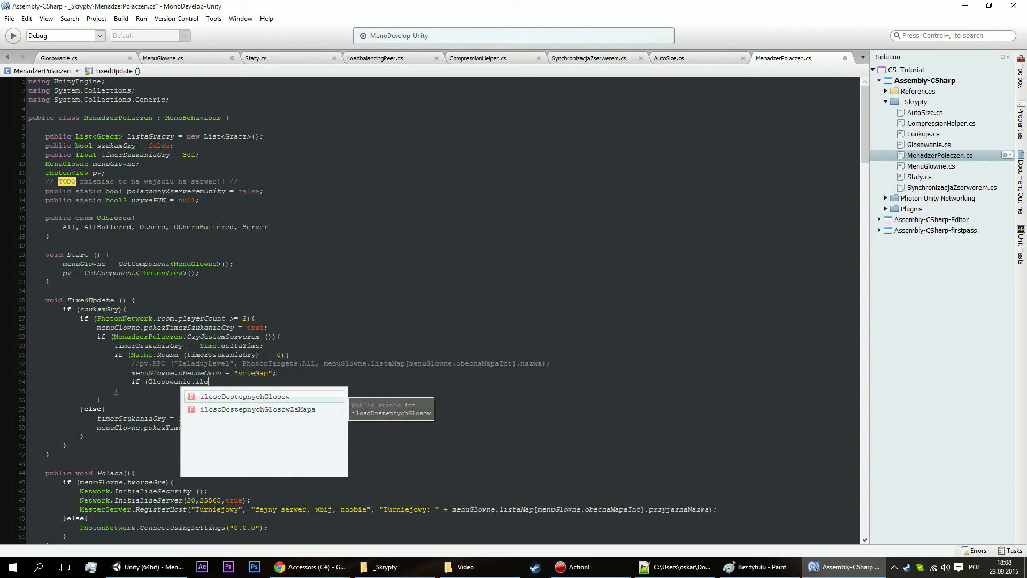
pyautogui.press('Down')
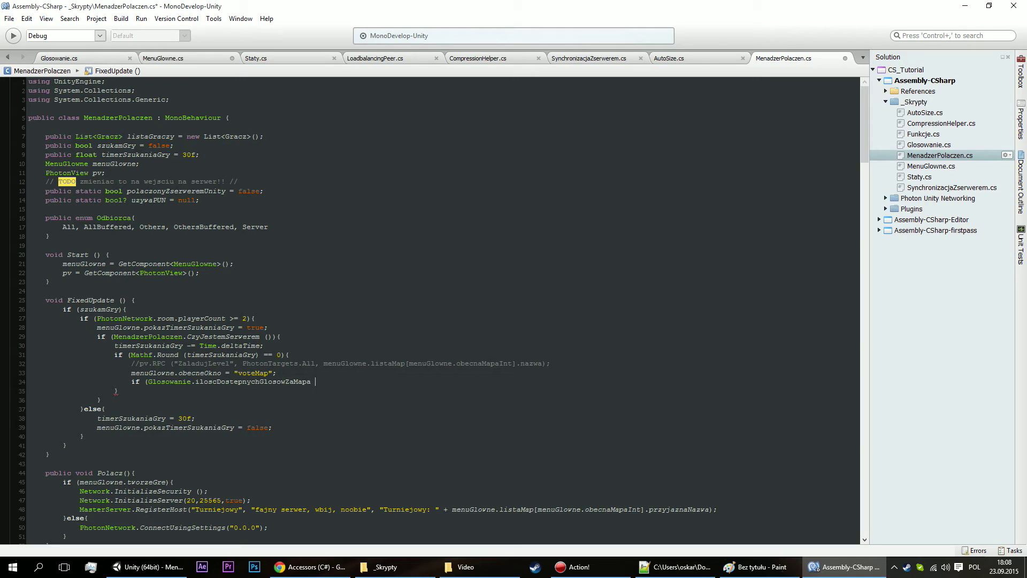
pyautogui.write('> ')
pyautogui.write('0)')
pyautogui.write('{')
pyautogui.press('Return')
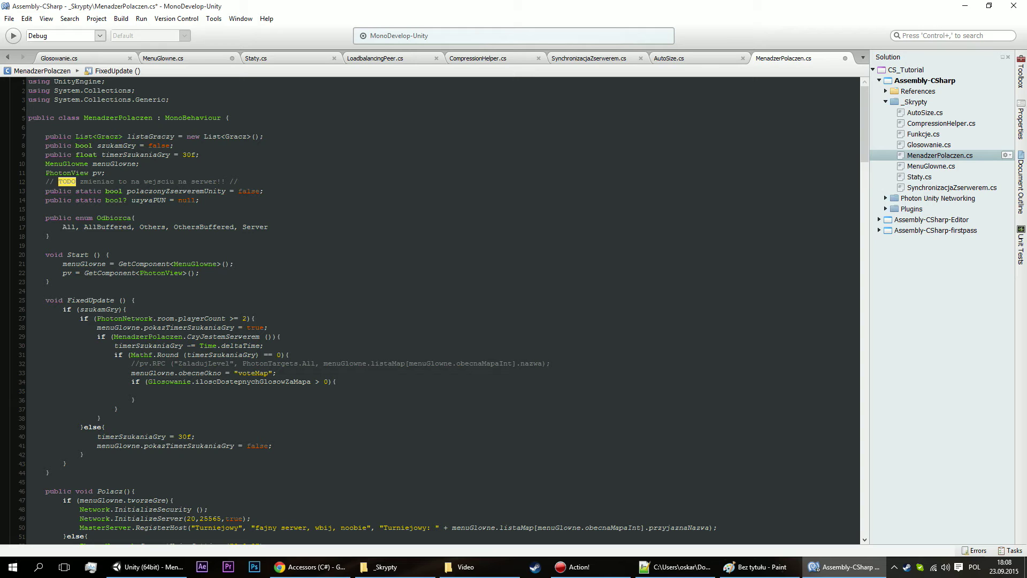
pyautogui.write('if++')
pyautogui.press('BackSpace')
pyautogui.press('BackSpace')
pyautogui.press('BackSpace')
# Begin a MenadzerPolaczen.WyslijRPC (gameObject, " call in the if, then check Glosowanie.cs for the RPC name.
pyautogui.write('Glosowan')
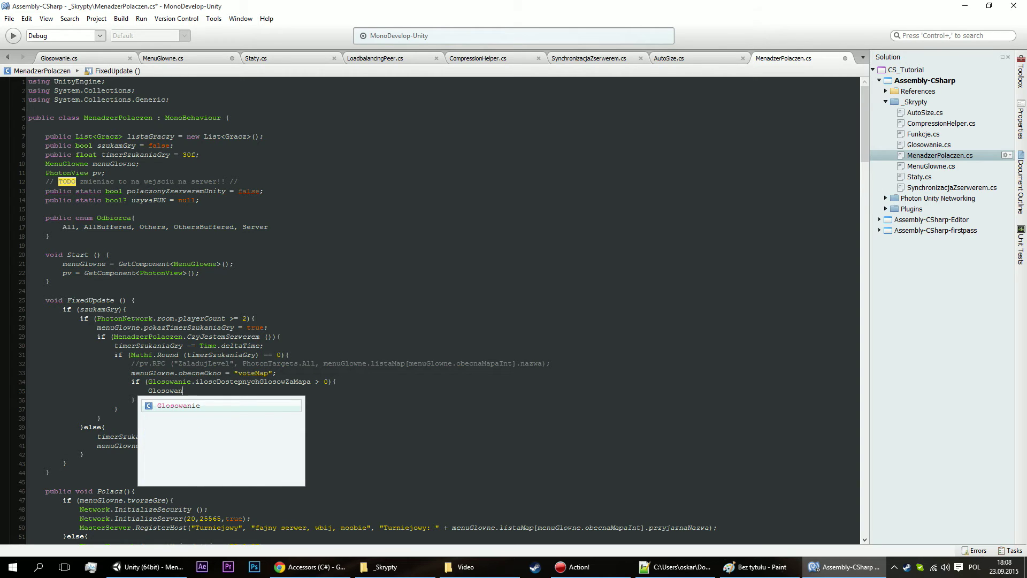
pyautogui.write('ie.')
pyautogui.write('G')
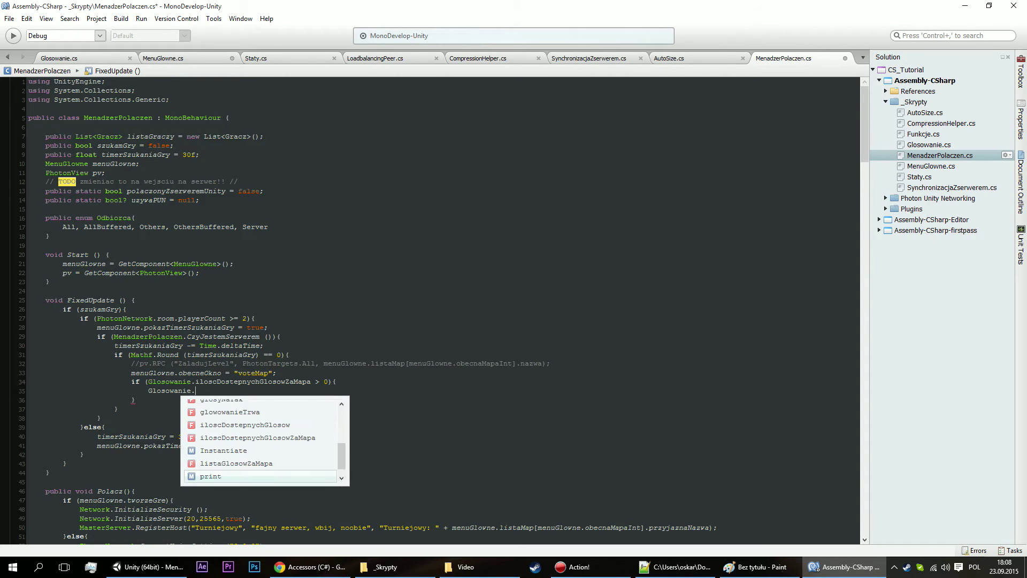
pyautogui.write('et')
pyautogui.press('BackSpace')
pyautogui.press('BackSpace')
pyautogui.press('BackSpace')
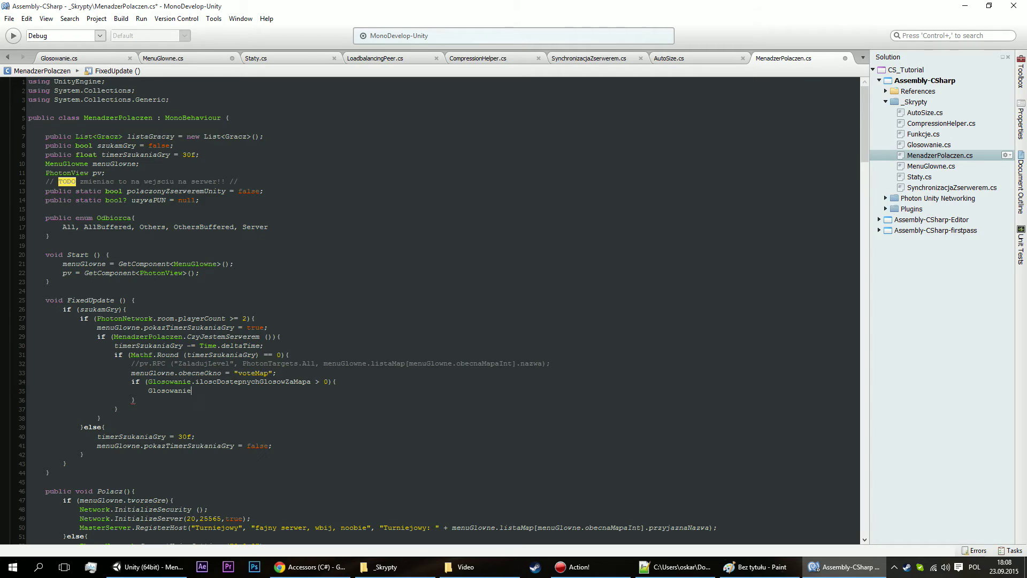
pyautogui.press('BackSpace')
pyautogui.press('BackSpace')
pyautogui.press('BackSpace')
pyautogui.press('BackSpace')
pyautogui.press('BackSpace')
pyautogui.press('BackSpace')
pyautogui.write('G')
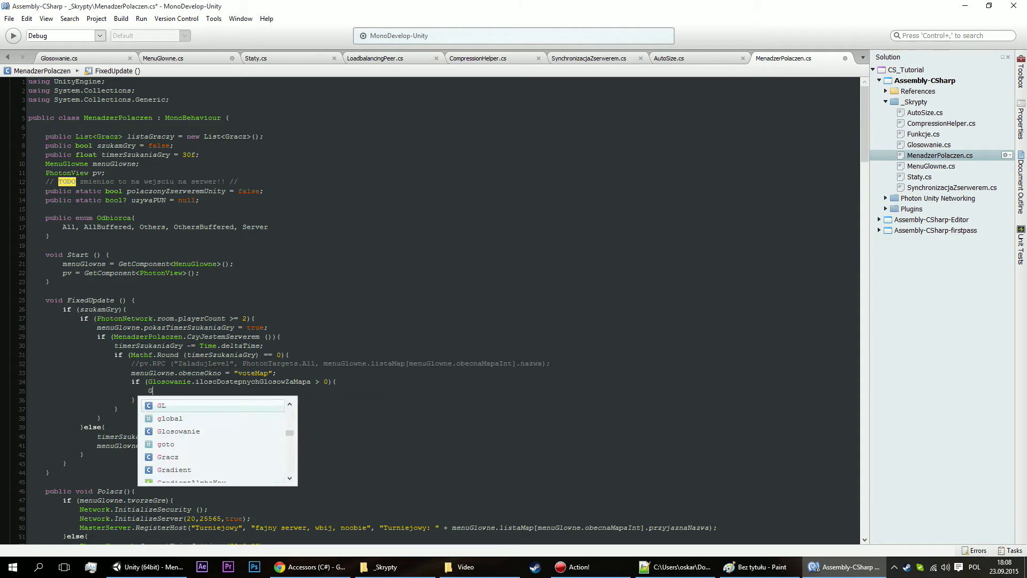
pyautogui.write('etc')
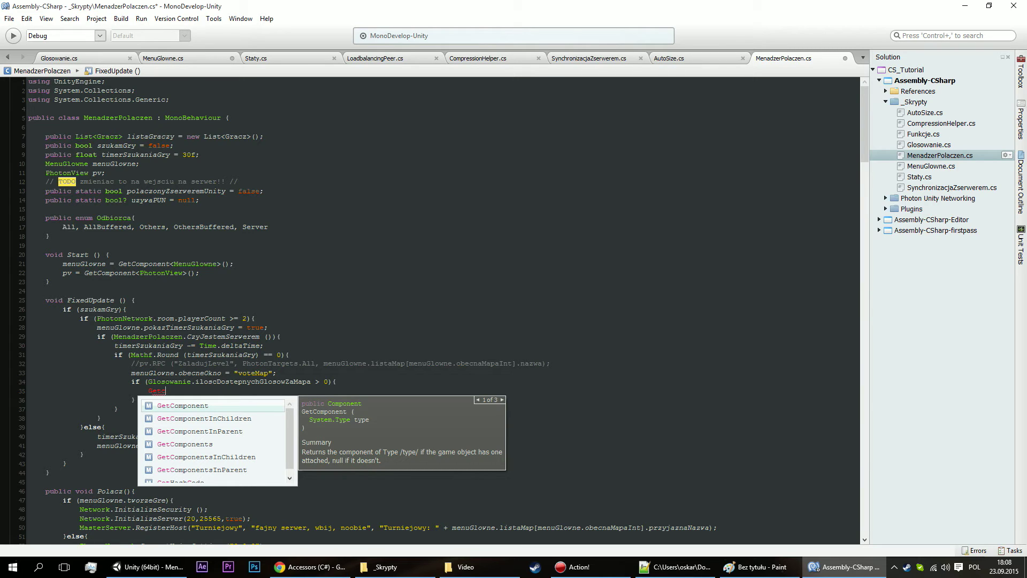
pyautogui.write('<Glosowanie')
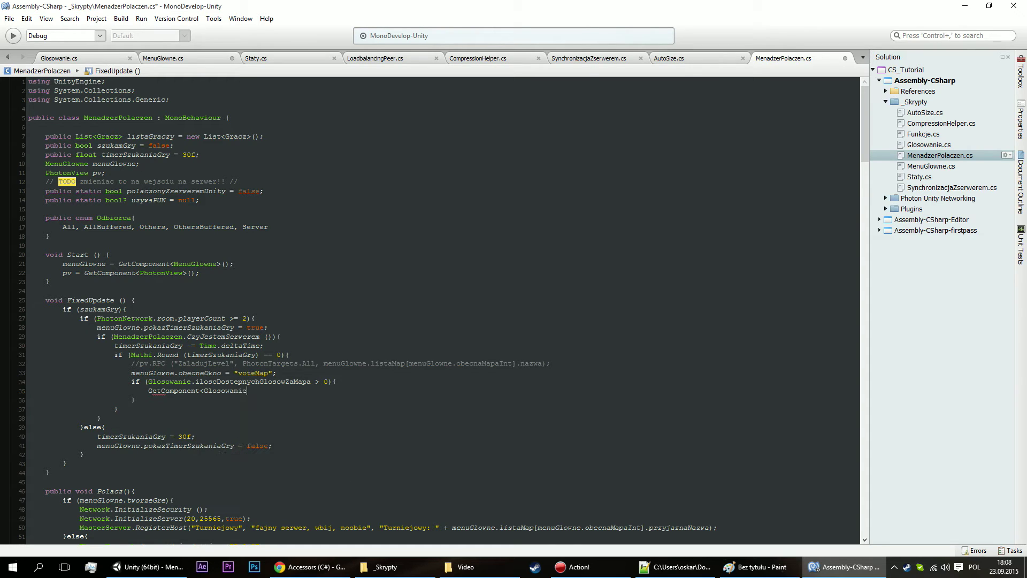
pyautogui.press('BackSpace')
pyautogui.press('BackSpace')
pyautogui.press('BackSpace')
pyautogui.press('BackSpace')
pyautogui.press('BackSpace')
pyautogui.press('BackSpace')
pyautogui.press('BackSpace')
pyautogui.press('BackSpace')
pyautogui.press('BackSpace')
pyautogui.press('BackSpace')
pyautogui.press('BackSpace')
pyautogui.press('BackSpace')
pyautogui.press('BackSpace')
pyautogui.press('BackSpace')
pyautogui.press('BackSpace')
pyautogui.press('BackSpace')
pyautogui.write('p')
pyautogui.press('BackSpace')
pyautogui.write('m')
pyautogui.write('ena.rpc')
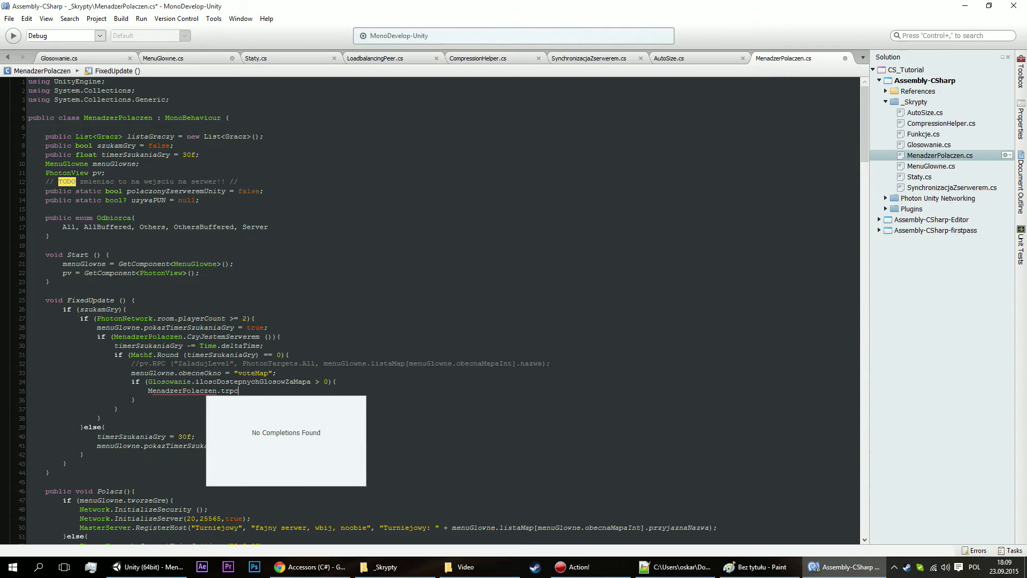
pyautogui.write('(')
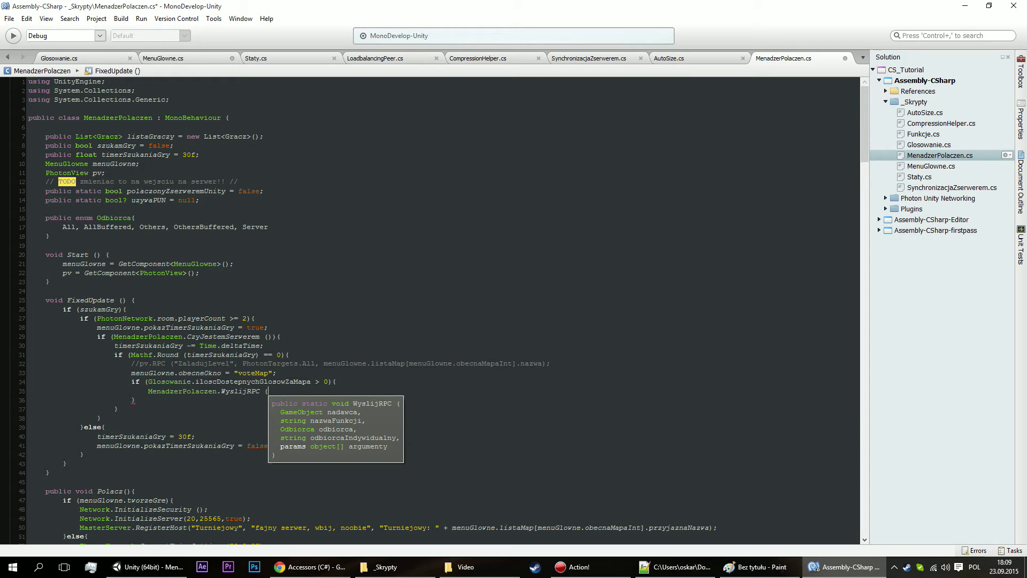
pyautogui.write('ga')
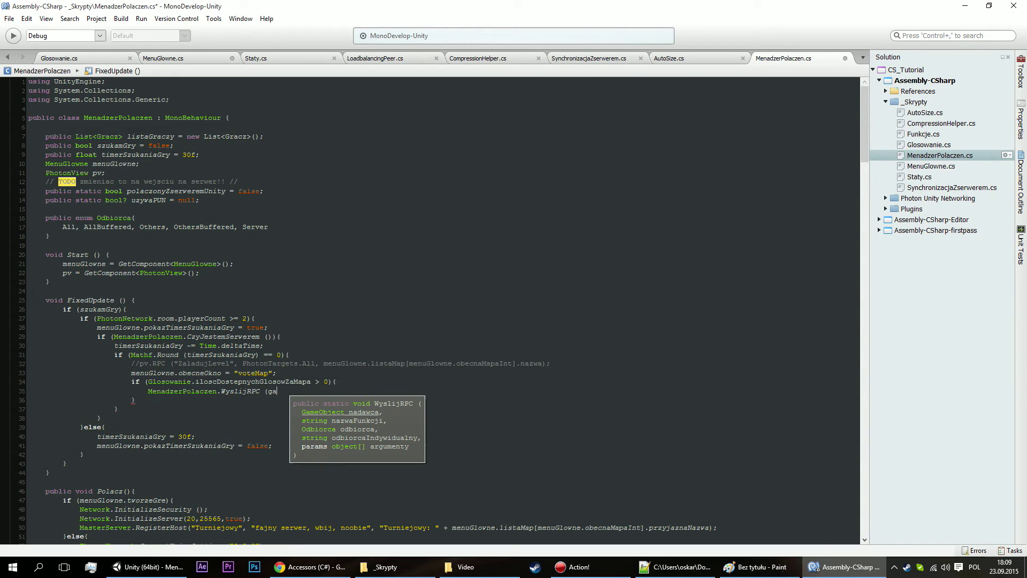
pyautogui.write('meObject, ')
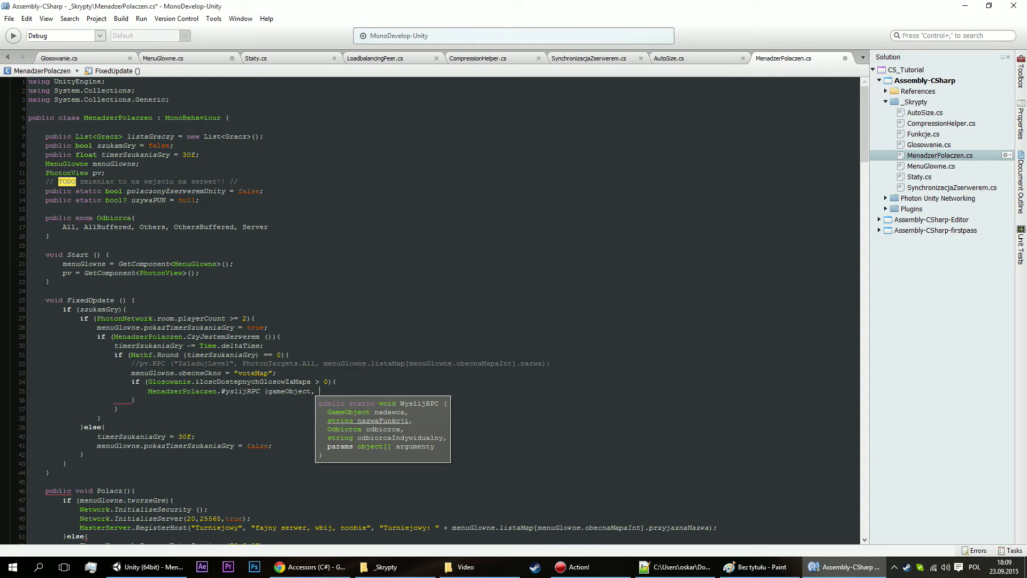
pyautogui.write('"')
pyautogui.click(59, 57)
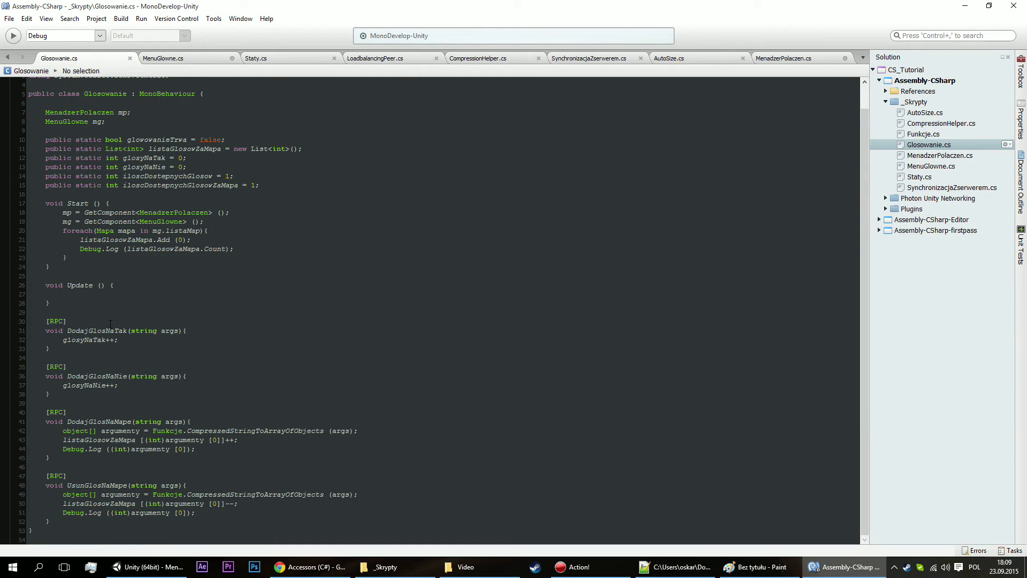
# Fill the WyslijRPC call with "DodajGlosNaMape", Odbiorca.AllBuffered and an empty string argument.
pyautogui.click(117, 421)
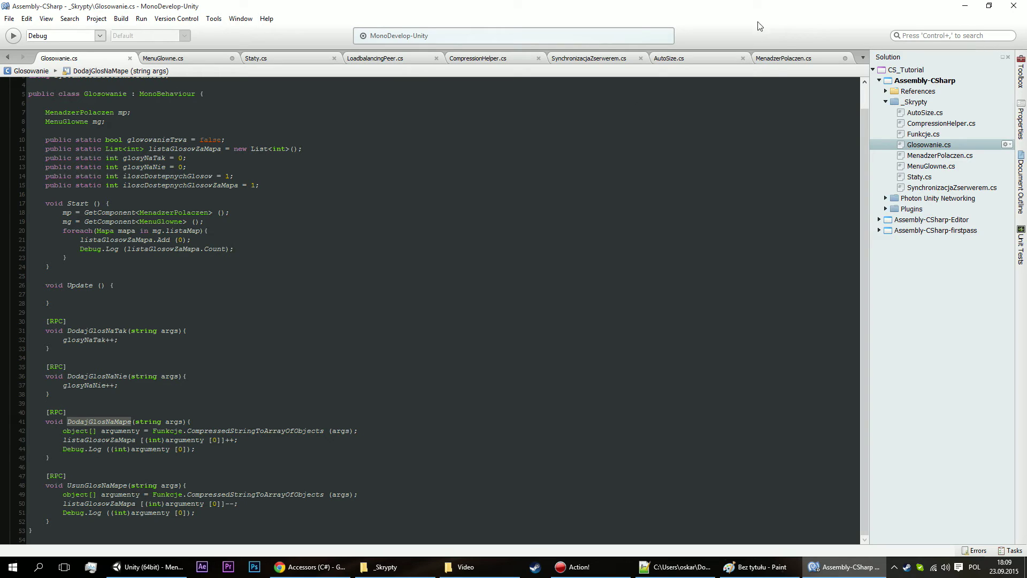
pyautogui.click(782, 61)
pyautogui.write('DodajGlosNaMape')
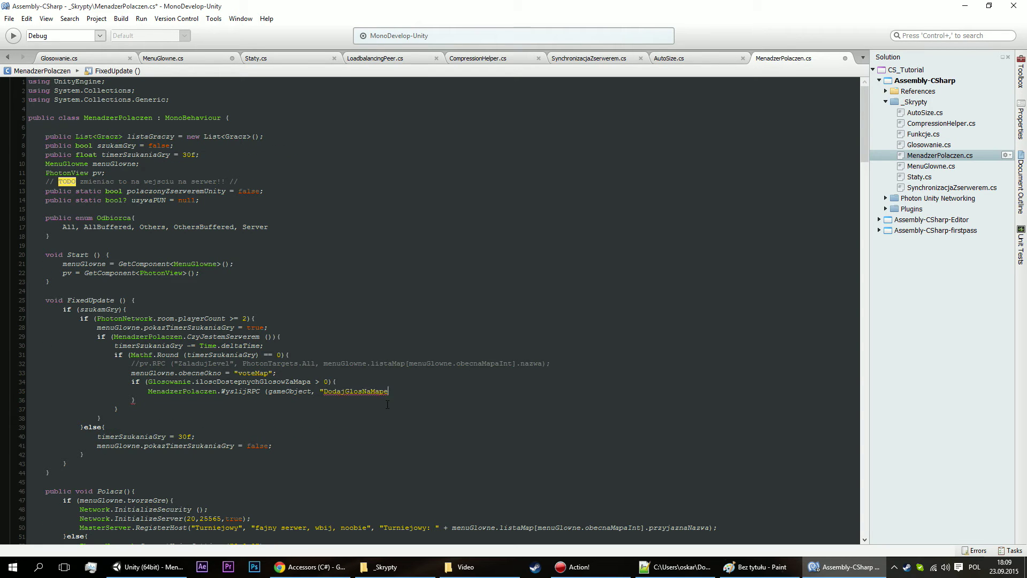
pyautogui.write('", ')
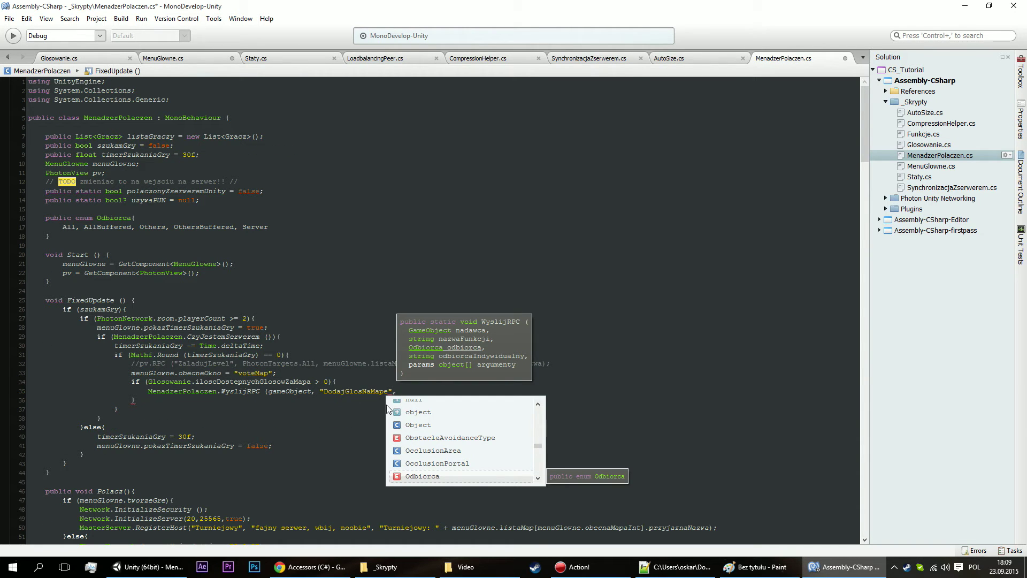
pyautogui.write('Odbiorca.')
pyautogui.press('Down')
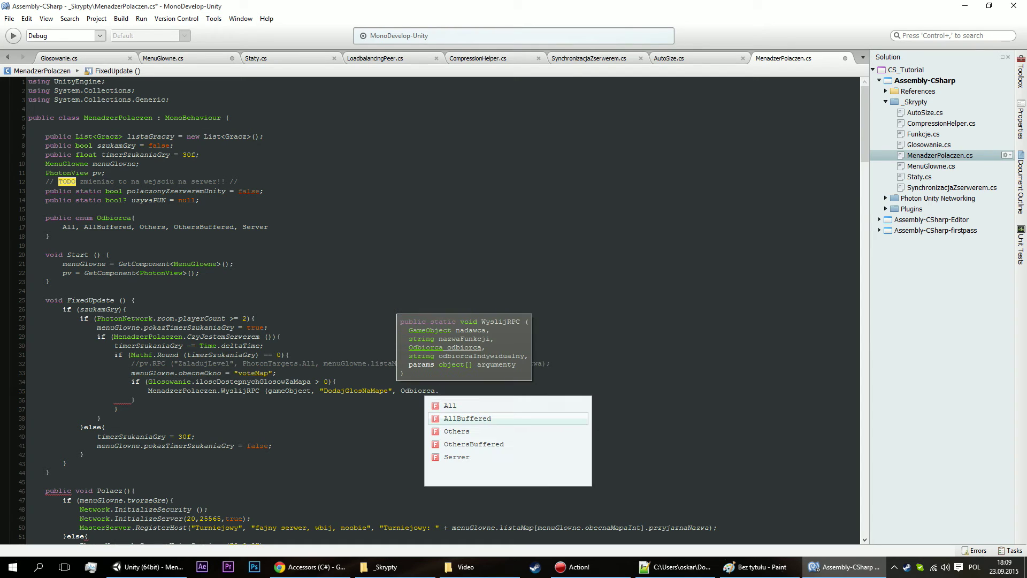
pyautogui.write(', ')
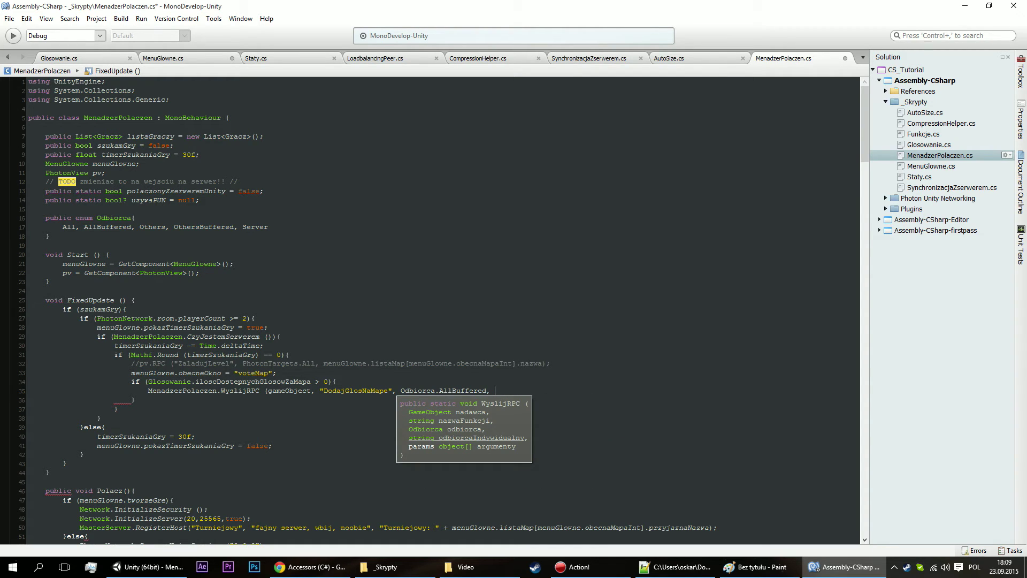
pyautogui.write('""')
pyautogui.write(',')
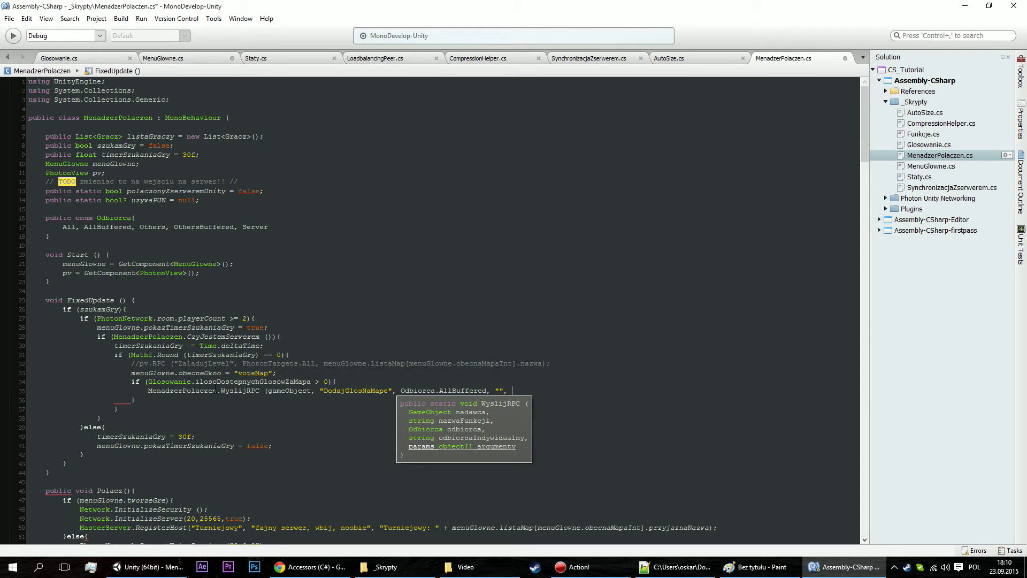
pyautogui.click(234, 402)
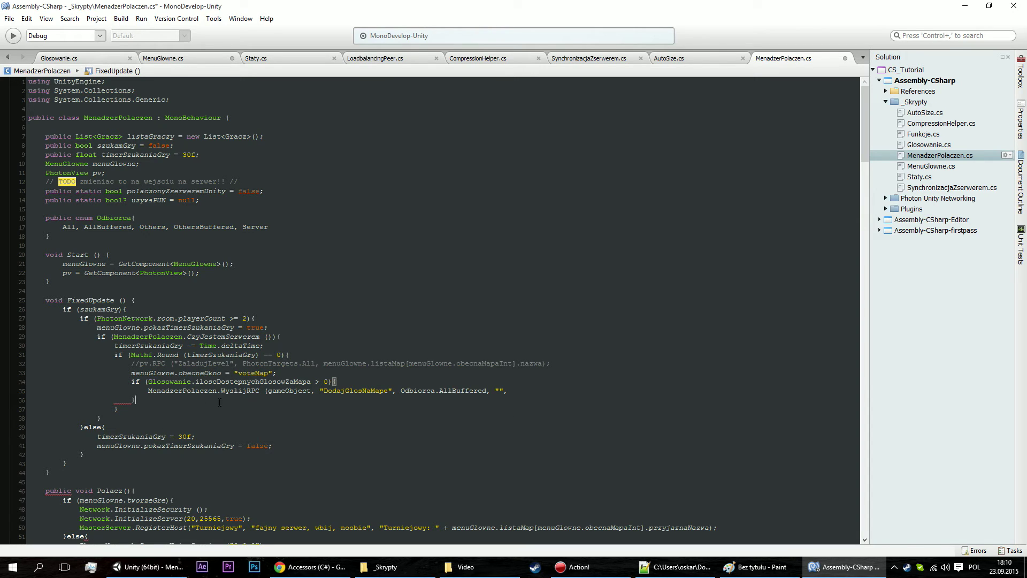
pyautogui.click(371, 381)
# Move the if block out of FixedUpdate into the MenuGlowne.cs map vote button handler.
pyautogui.moveTo(146, 400); pyautogui.dragTo(61, 378)
pyautogui.hotkey('ctrl', 'c')
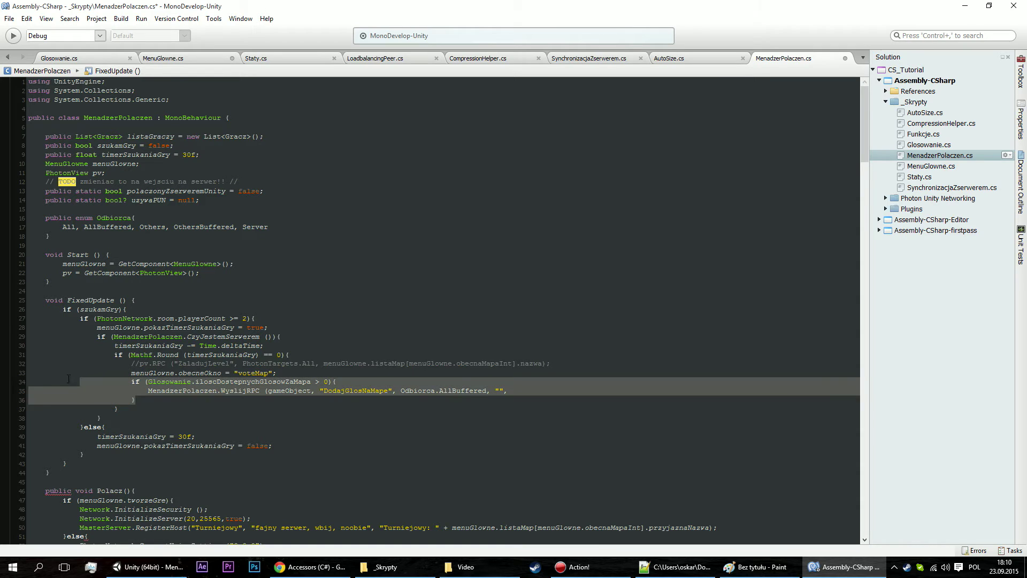
pyautogui.press('Delete')
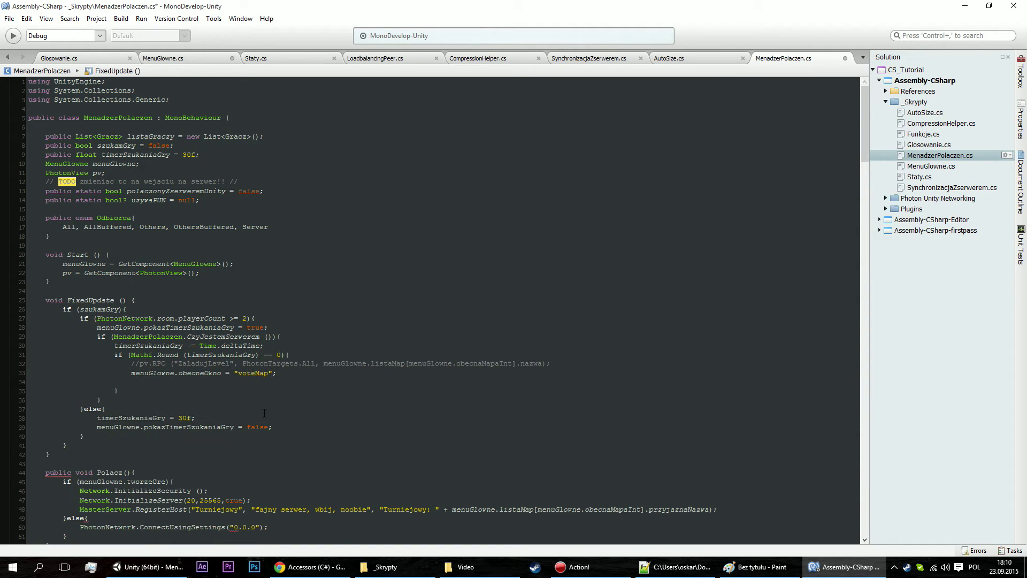
pyautogui.press('BackSpace')
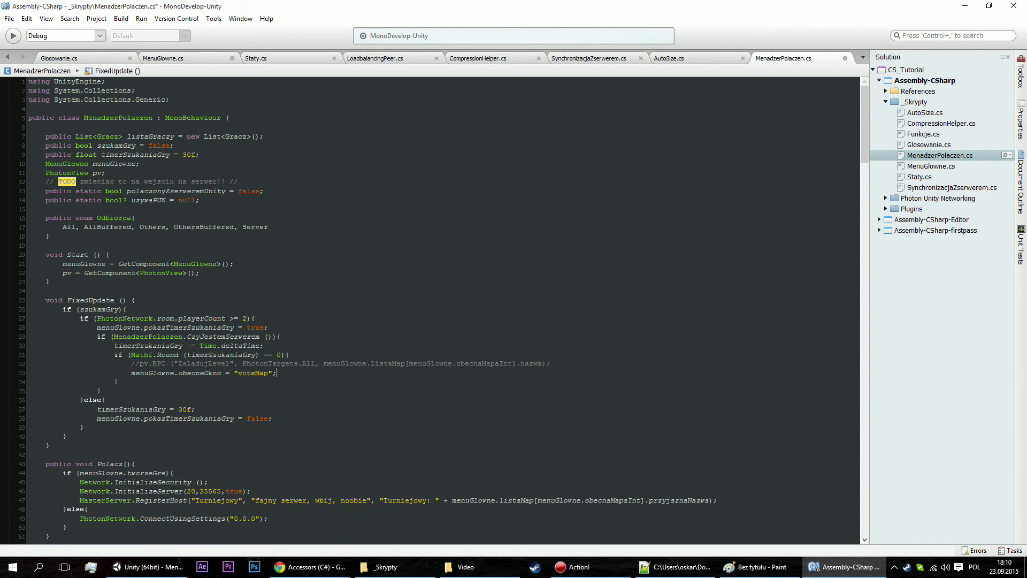
pyautogui.click(193, 58)
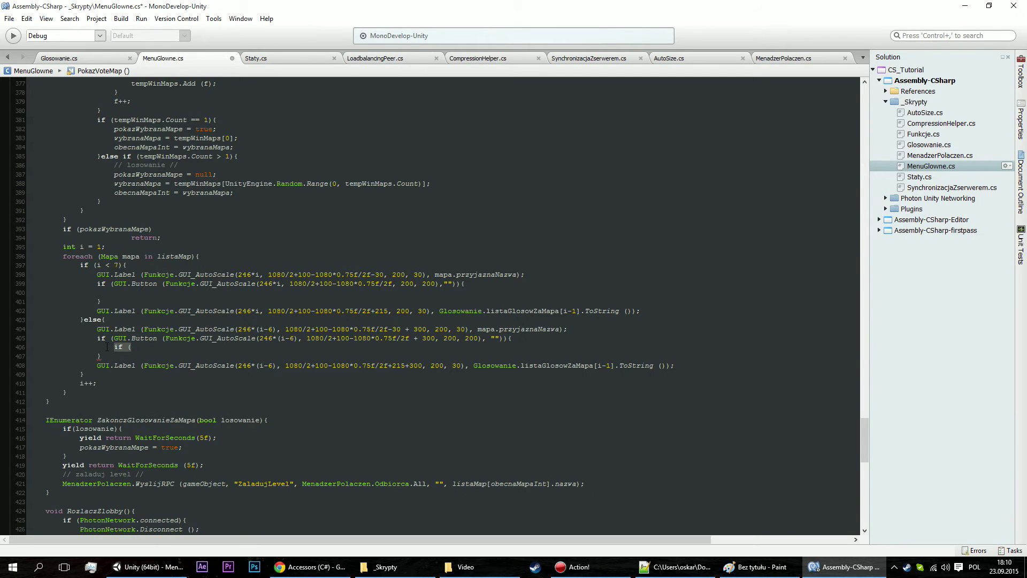
pyautogui.hotkey('ctrl', 'v')
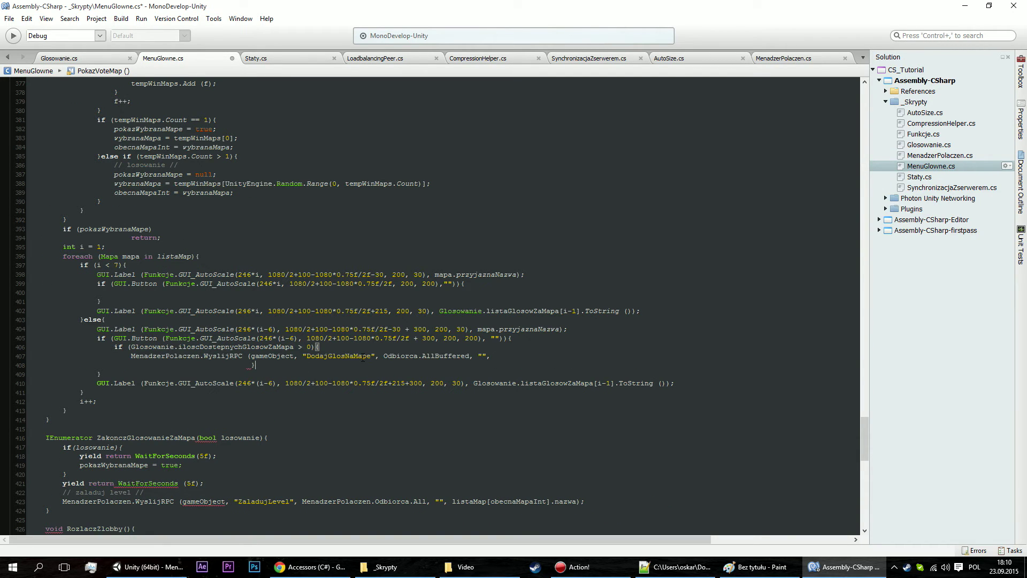
pyautogui.hotkey('ctrl', 'z')
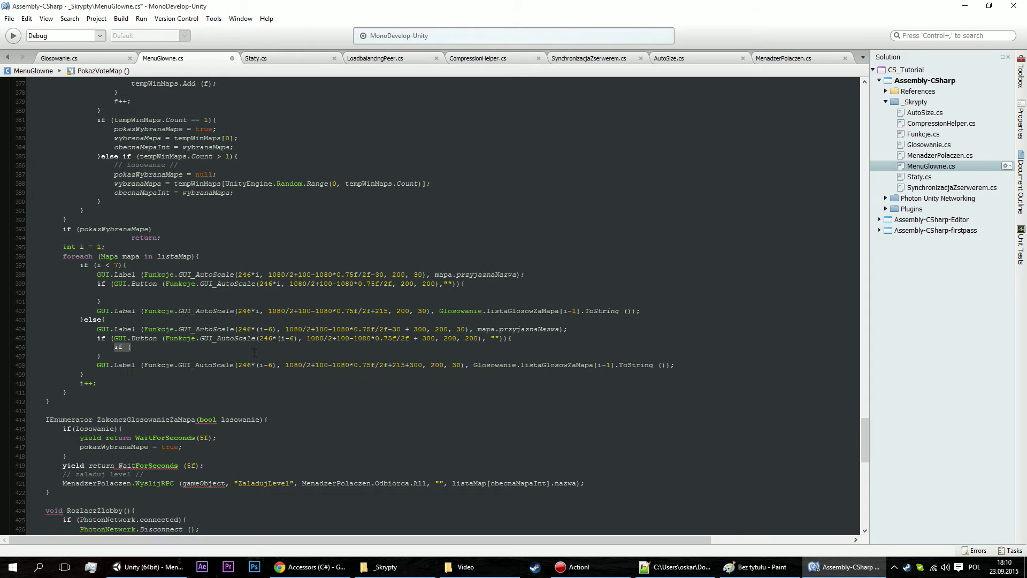
pyautogui.write('}')
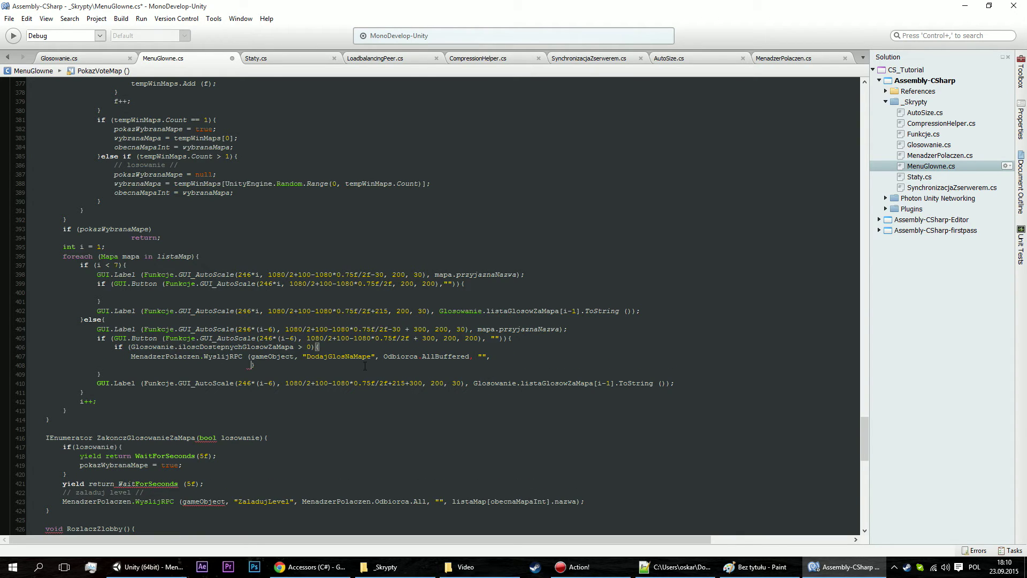
pyautogui.press('BackSpace')
pyautogui.press('BackSpace')
pyautogui.press('BackSpace')
# Qualify the recipient as MenadzerPolaczen.Odbiorca and tidy the commas in the RPC call on line 407.
pyautogui.click(505, 358)
pyautogui.press('BackSpace')
pyautogui.press('BackSpace')
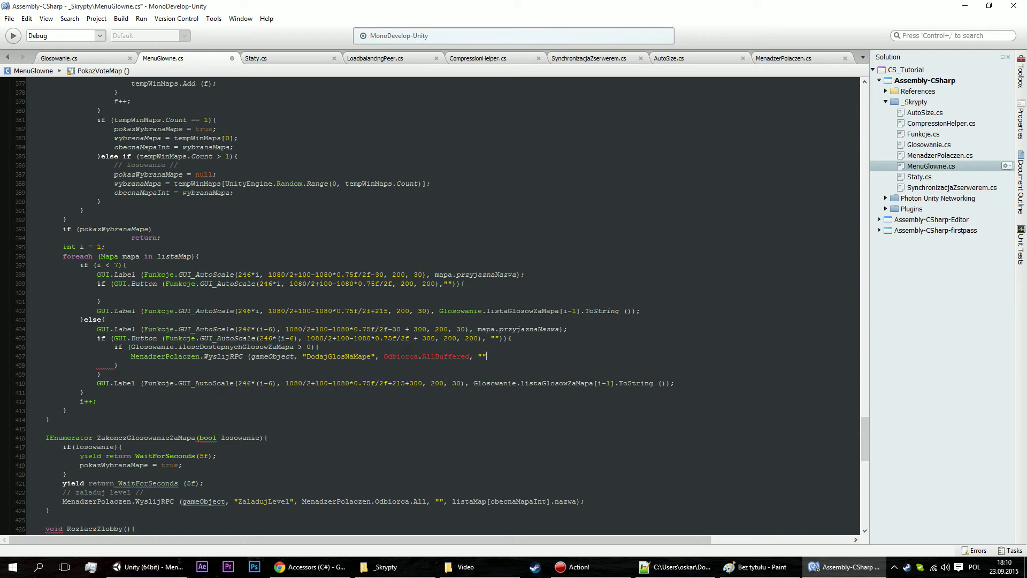
pyautogui.write(',')
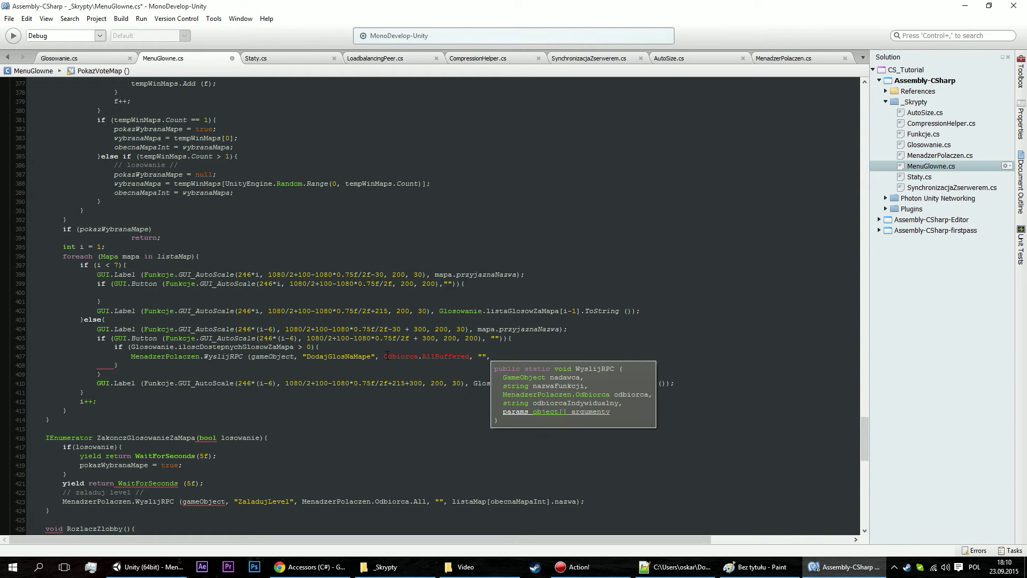
pyautogui.click(384, 356)
pyautogui.write('M')
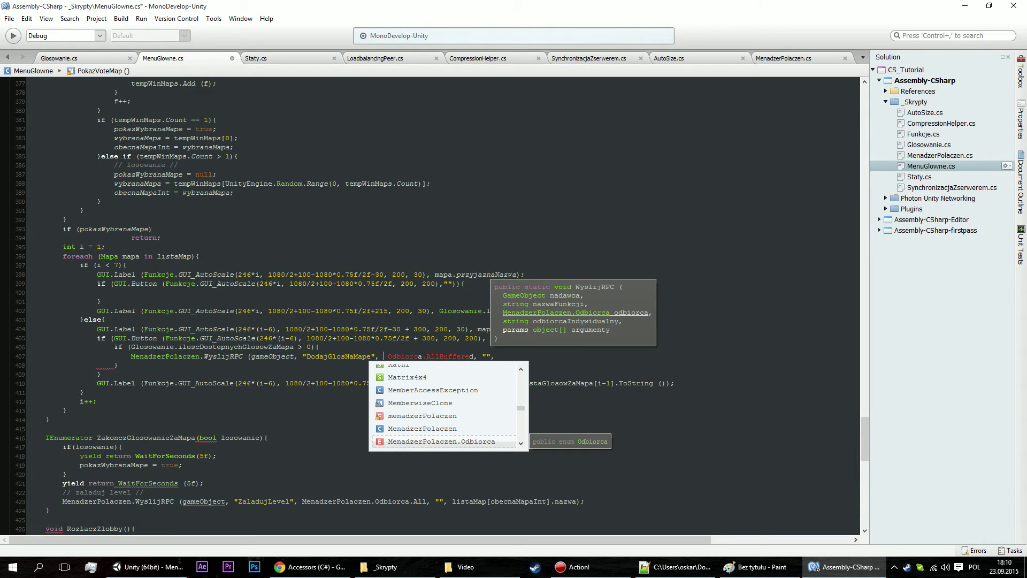
pyautogui.write('e')
pyautogui.press('Return')
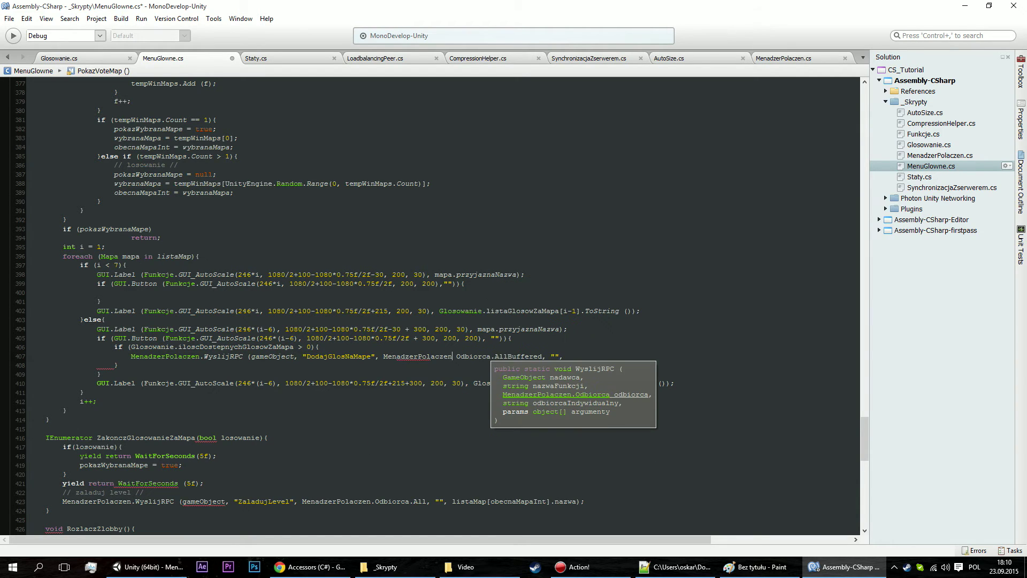
pyautogui.write('.')
pyautogui.click(572, 358)
pyautogui.press('BackSpace')
pyautogui.press('BackSpace')
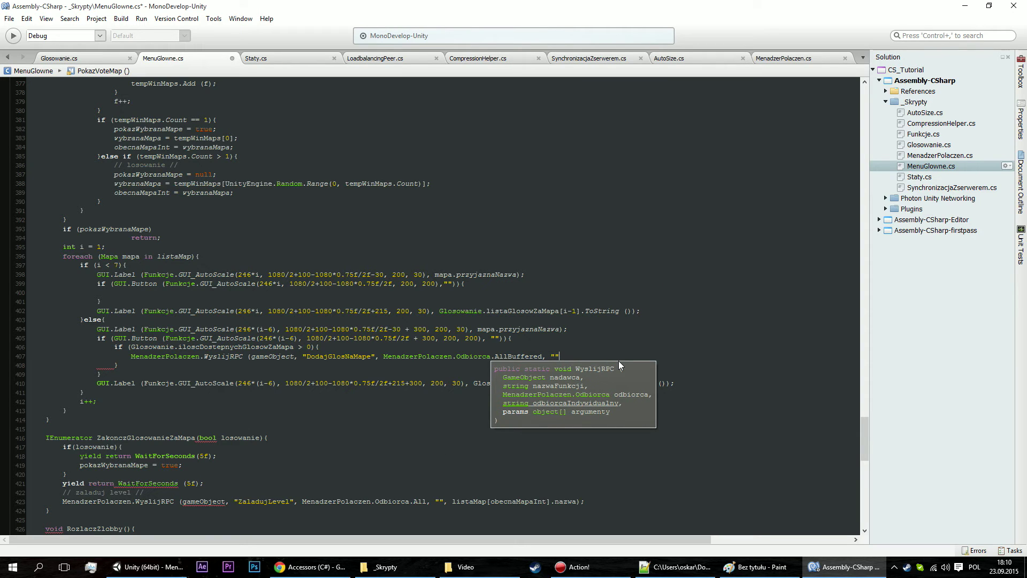
pyautogui.write(',')
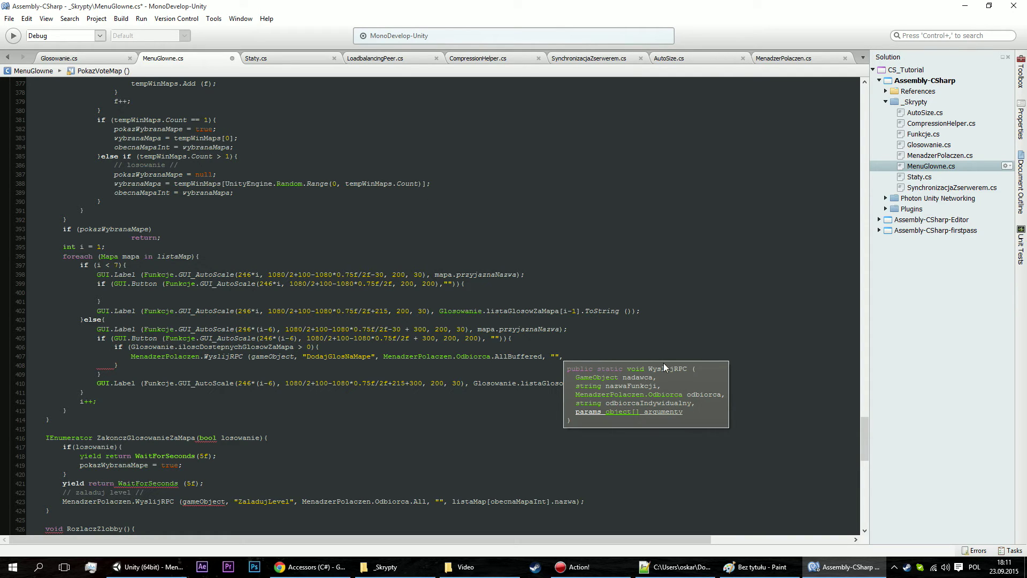
# Pass i as the final argument and close the WyslijRPC call with a semicolon.
pyautogui.write(' i')
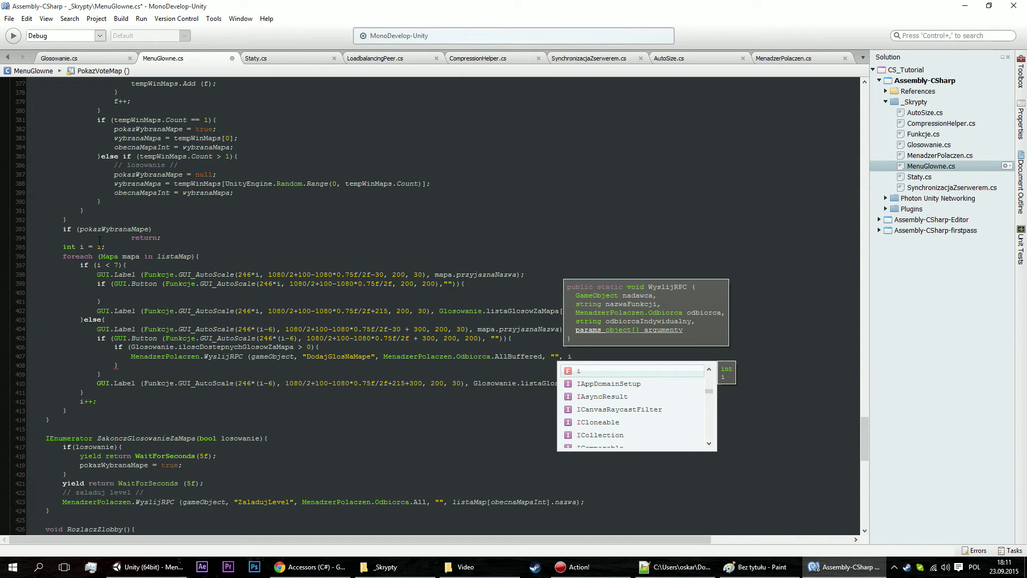
pyautogui.write(')')
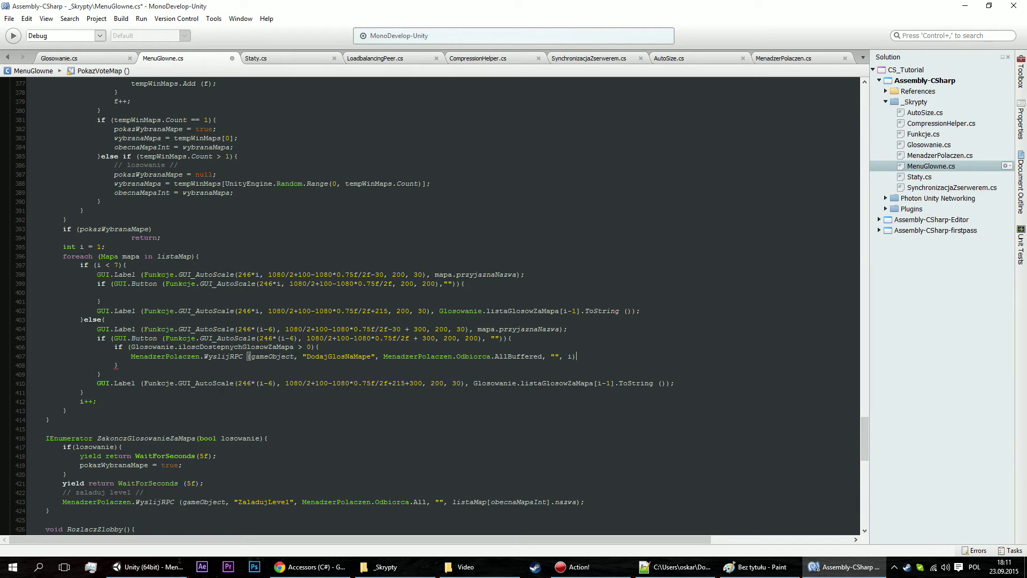
pyautogui.write("'")
pyautogui.press('BackSpace')
pyautogui.write(';')
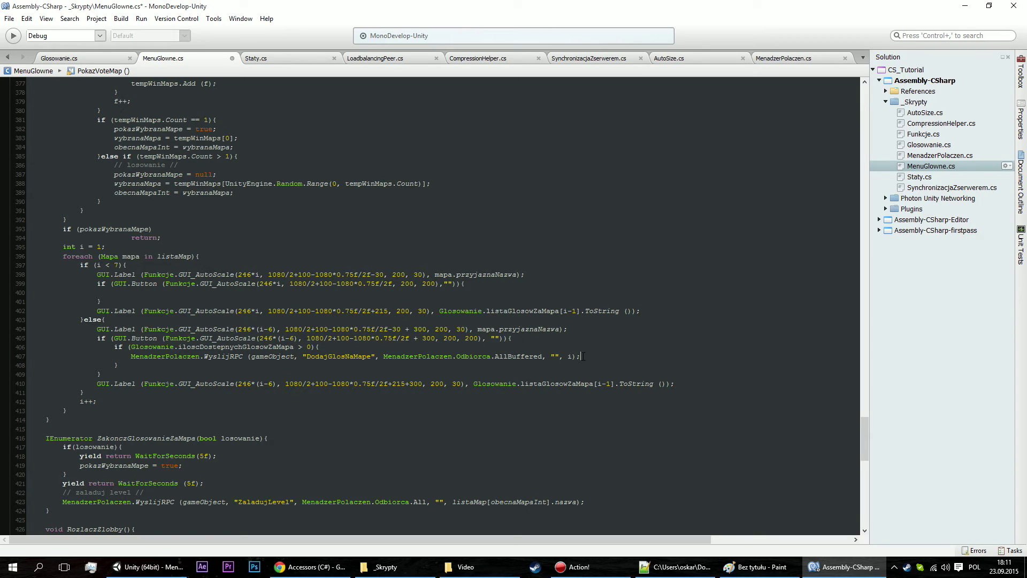
pyautogui.press('Left')
pyautogui.press('Left')
pyautogui.write('6')
pyautogui.press('BackSpace')
pyautogui.press('BackSpace')
# Copy the finished RPC call into the first button block on line 400.
pyautogui.moveTo(591, 356); pyautogui.dragTo(333, 367)
pyautogui.moveTo(148, 360); pyautogui.dragTo(128, 356)
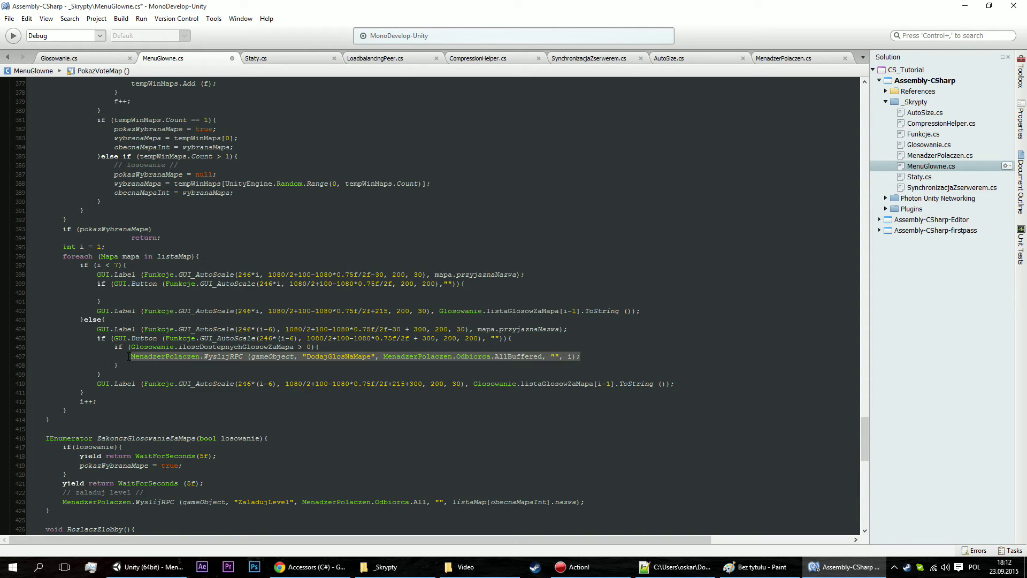
pyautogui.hotkey('ctrl', 'c')
pyautogui.click(151, 291)
pyautogui.hotkey('ctrl', 'v')
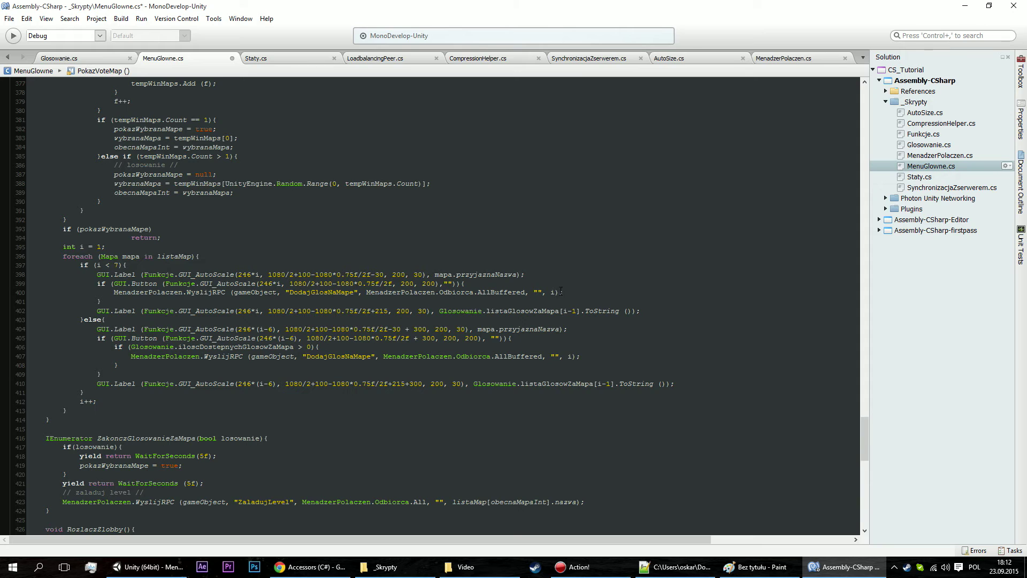
pyautogui.press('Left')
pyautogui.press('Left')
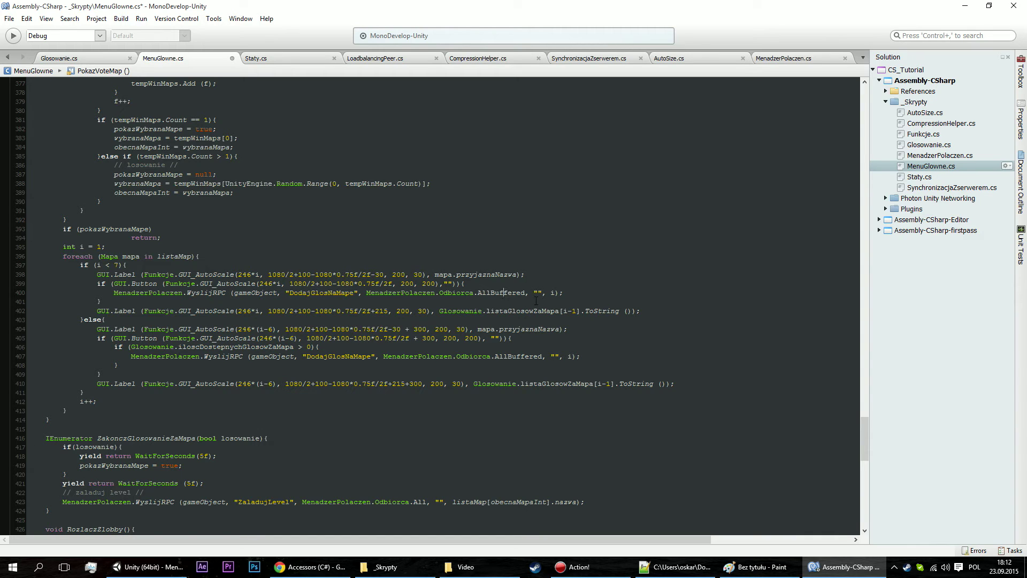
# Change both calls' recipient from AllBuffered to Server and save MenuGlowne.cs.
pyautogui.doubleClick(507, 293)
pyautogui.write('S')
pyautogui.press('Return')
pyautogui.doubleClick(560, 384)
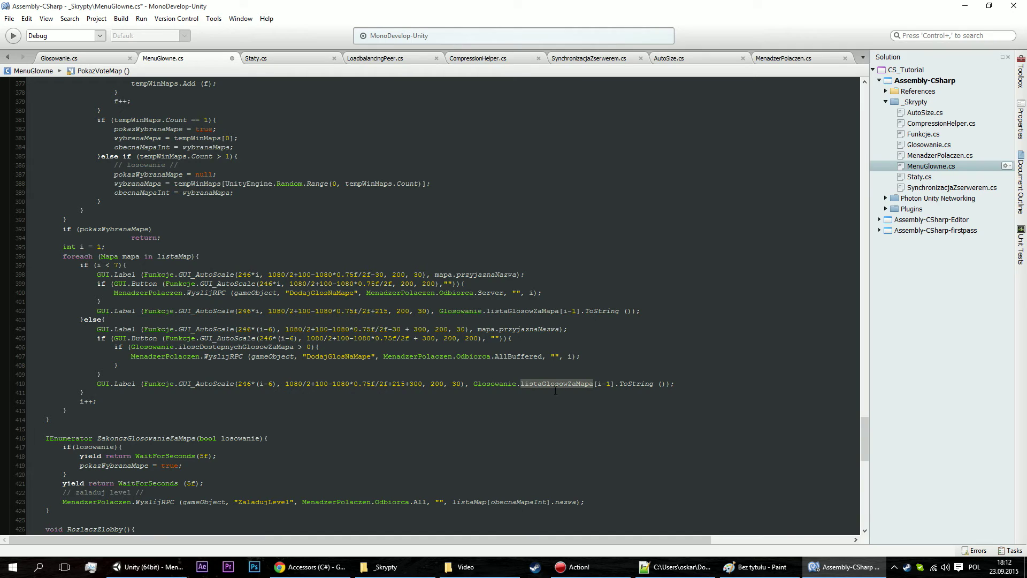
pyautogui.doubleClick(513, 357)
pyautogui.write('Ser')
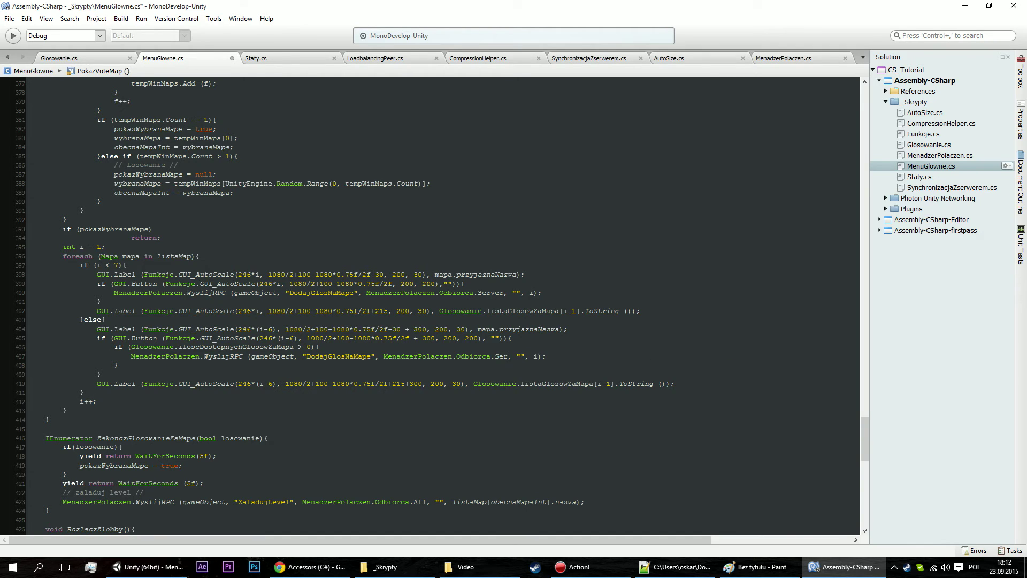
pyautogui.write('ver')
pyautogui.hotkey('ctrl', 's')
# Declare a Glosowanie glosowanie field among the SynchronizacjaZserwerem.cs fields.
pyautogui.click(791, 60)
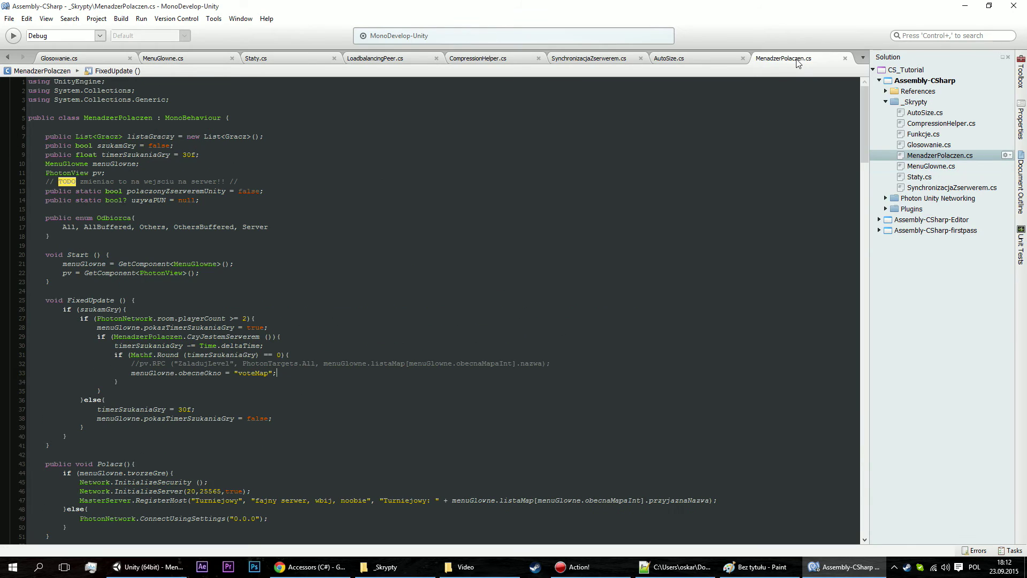
pyautogui.click(571, 59)
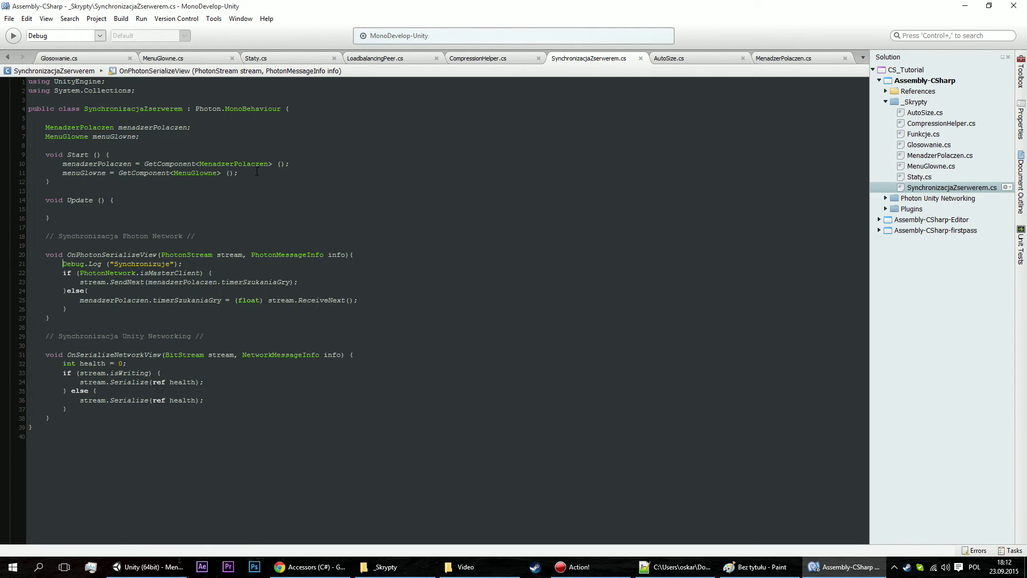
pyautogui.click(293, 175)
pyautogui.press('Return')
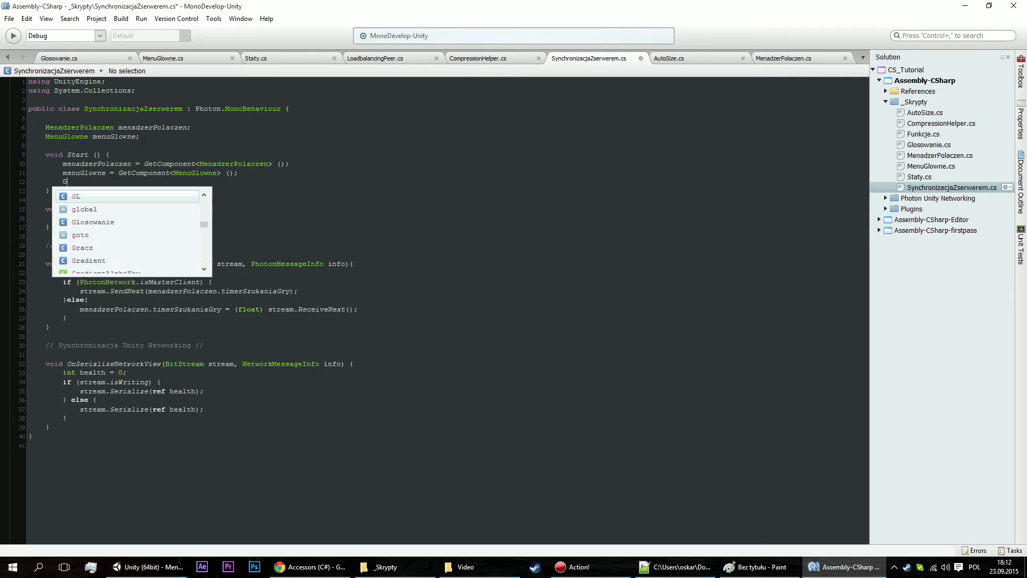
pyautogui.write('Glosowanie')
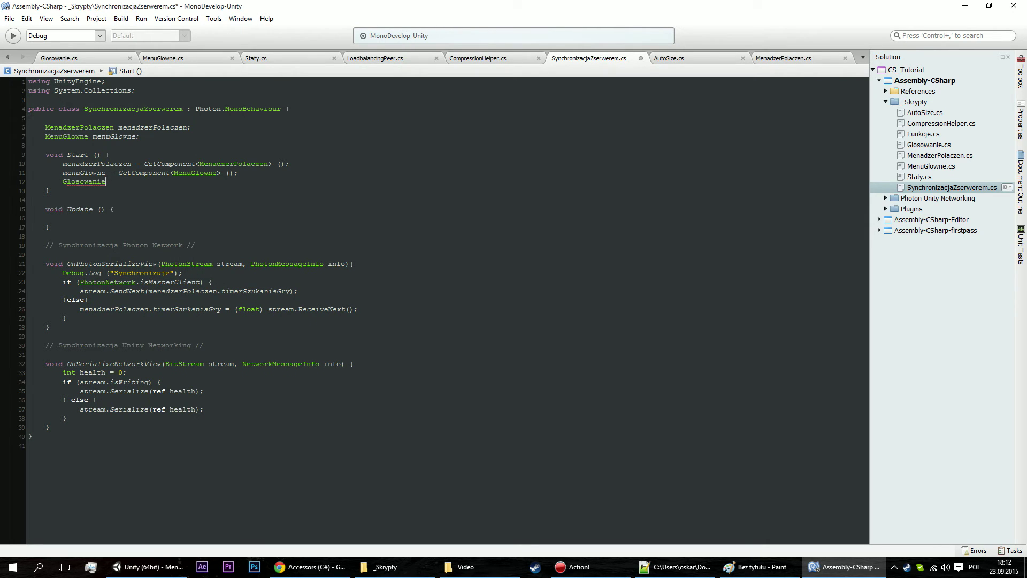
pyautogui.hotkey('ctrl', 'x')
pyautogui.click(176, 145)
pyautogui.hotkey('ctrl', 'v')
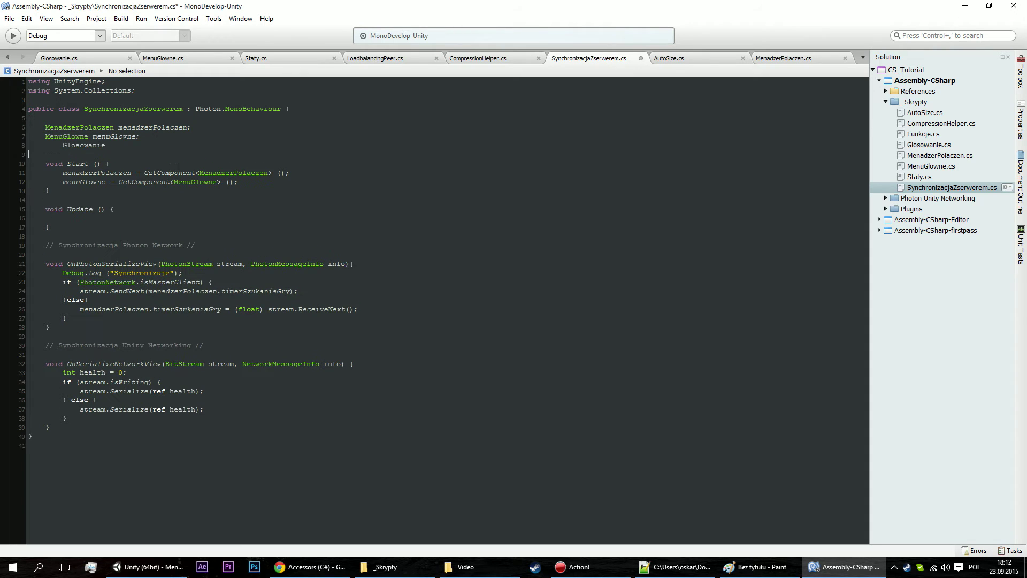
pyautogui.moveTo(139, 135); pyautogui.dragTo(89, 135)
pyautogui.press('BackSpace')
pyautogui.click(63, 145)
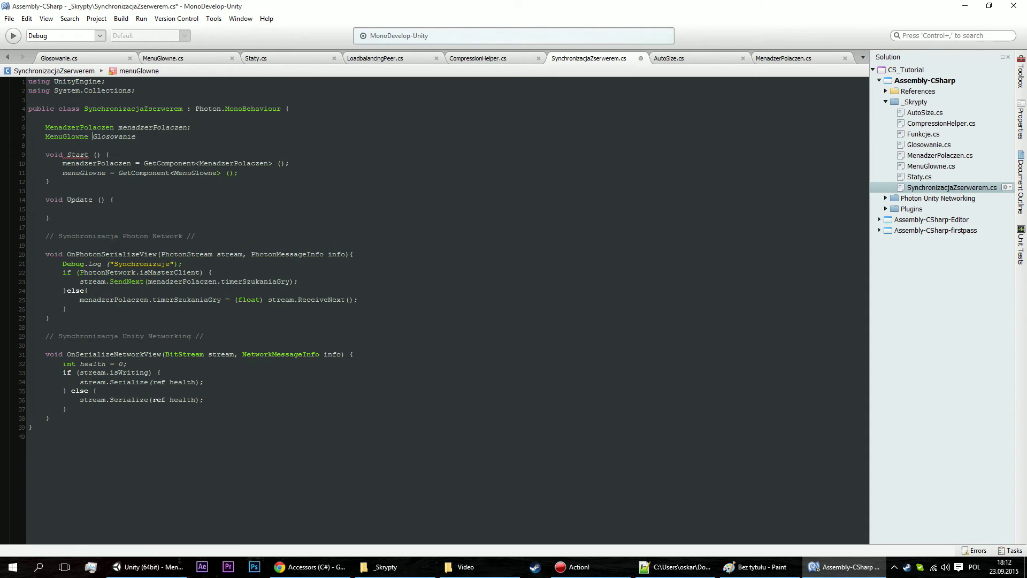
pyautogui.hotkey('ctrl', 'z')
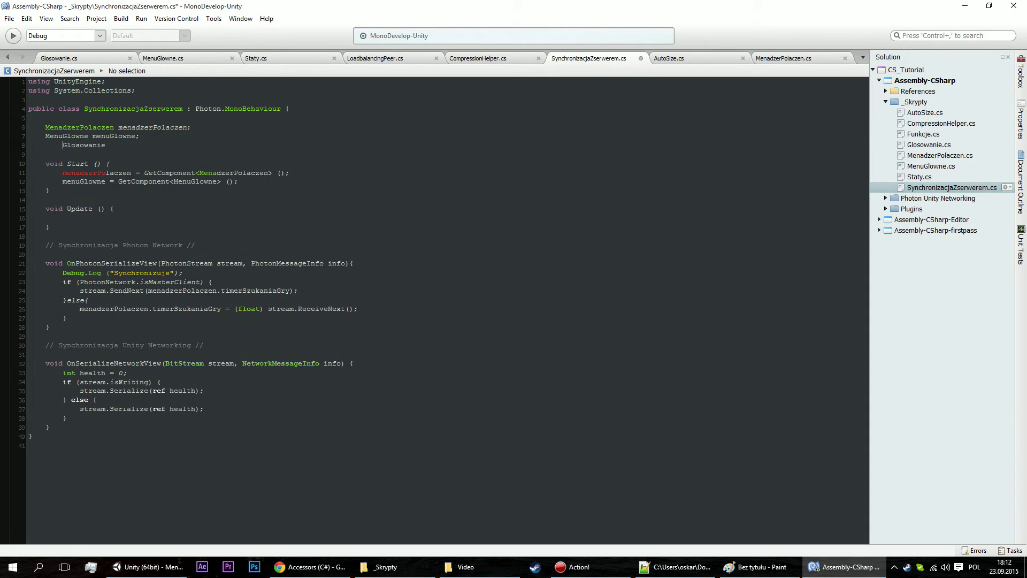
pyautogui.press('BackSpace')
pyautogui.write('glosowanie;')
# Assign glosowanie = GetComponent<Glosowanie> (); in Start().
pyautogui.click(262, 183)
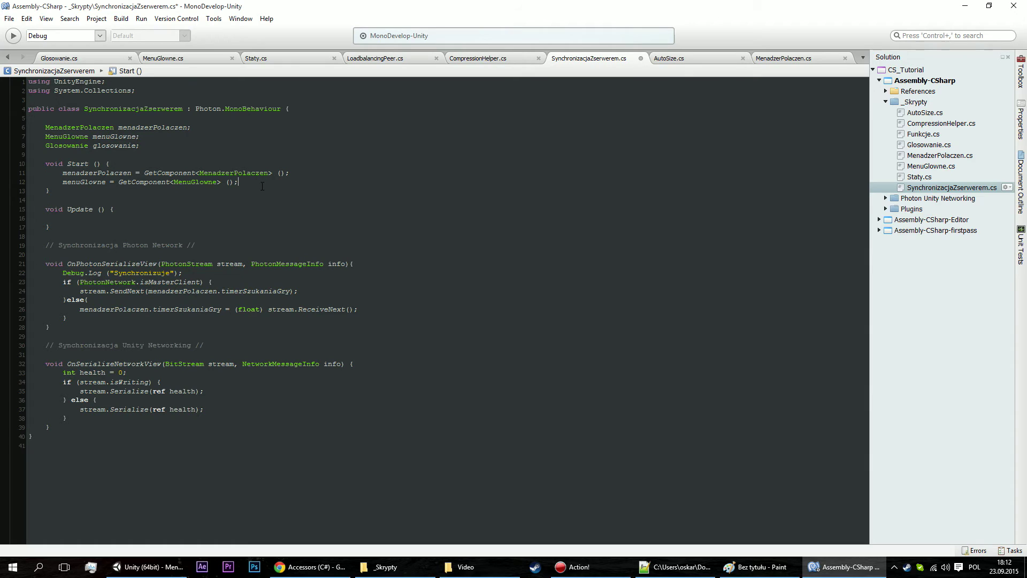
pyautogui.press('Return')
pyautogui.write('glosowanie')
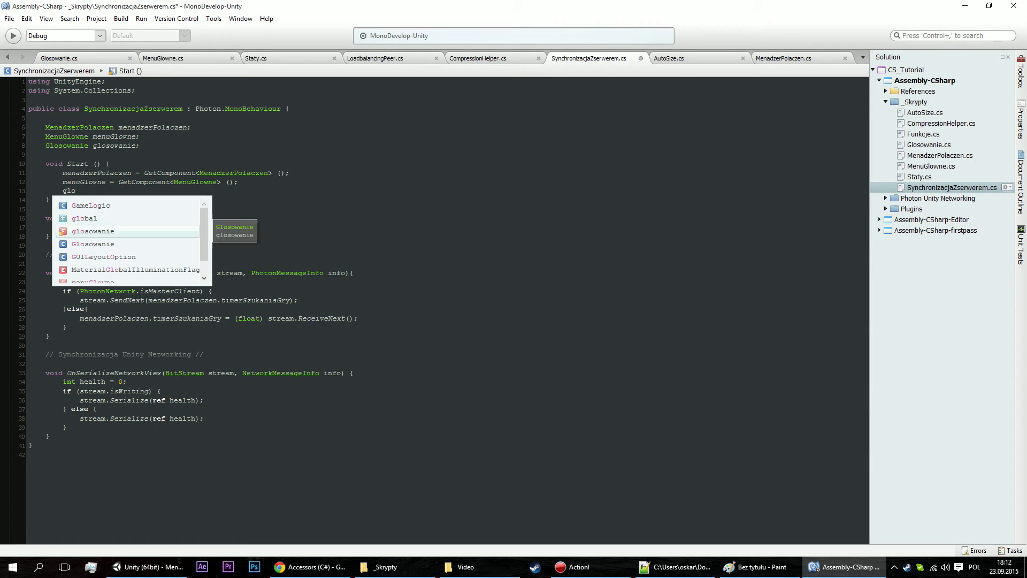
pyautogui.write(' = GetComp')
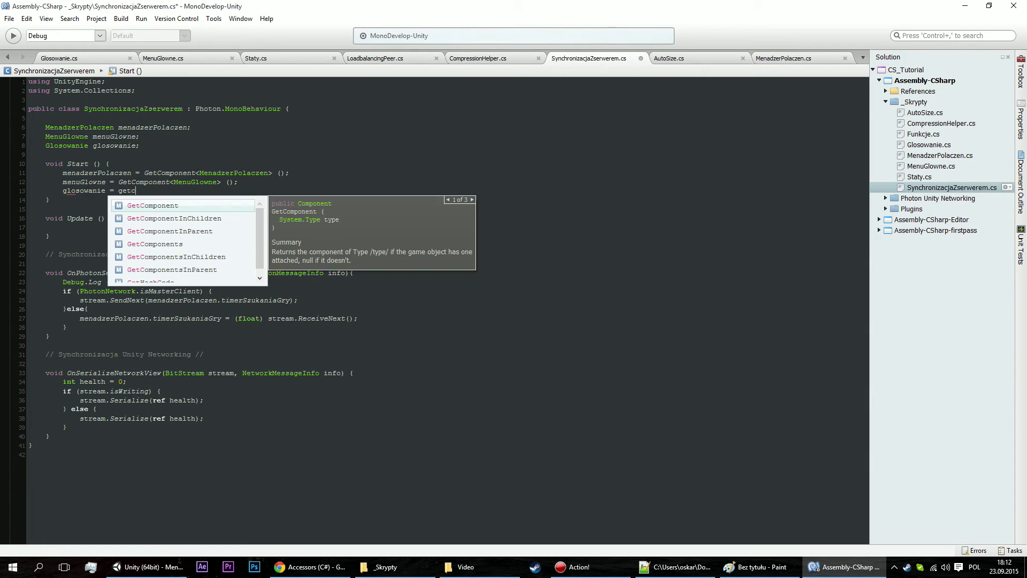
pyautogui.write('onent<Glos')
pyautogui.press('Return')
pyautogui.write('> (')
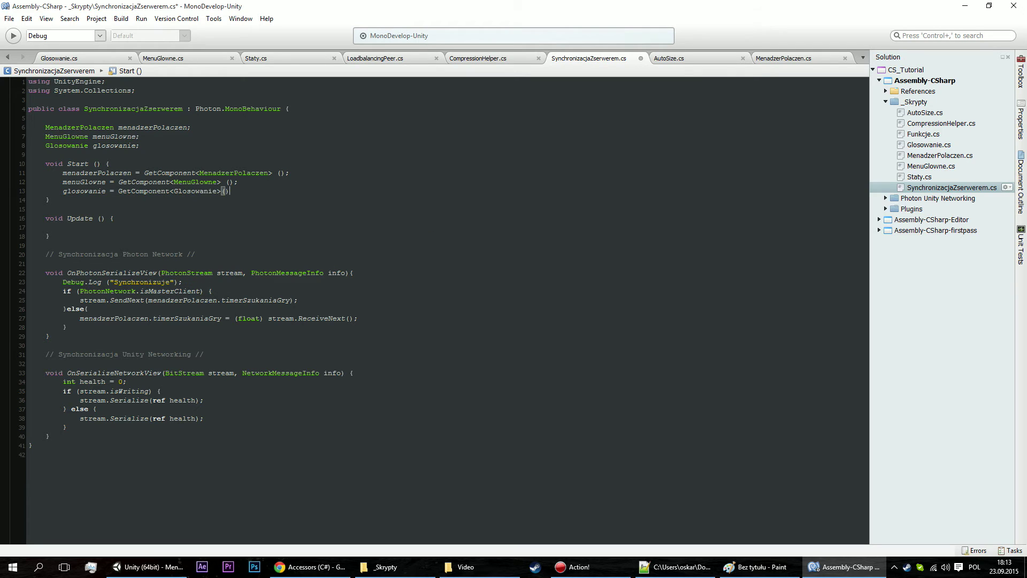
pyautogui.write(');')
# Add an empty line after the SendNext call in the master-client branch.
pyautogui.click(341, 289)
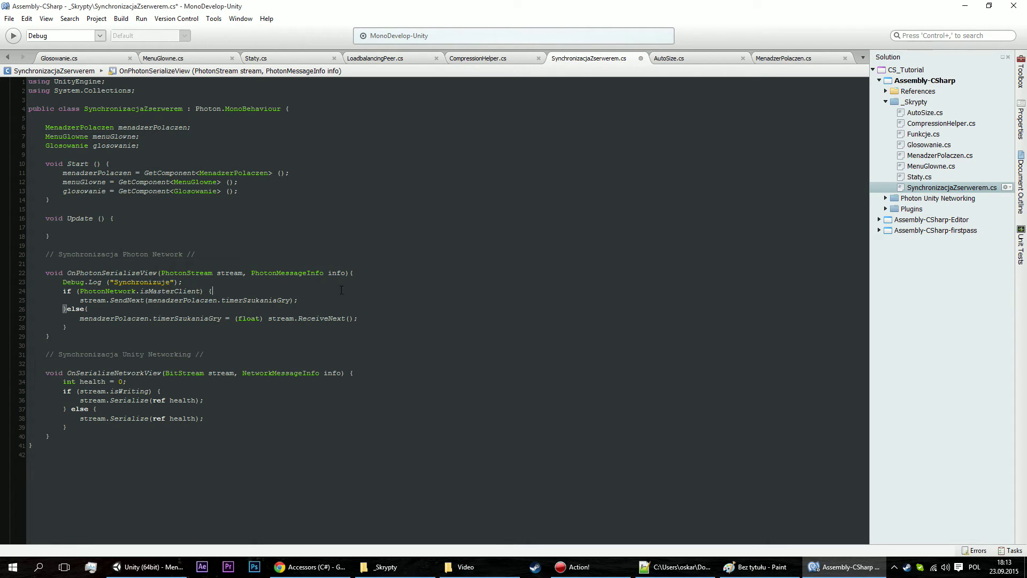
pyautogui.click(351, 300)
pyautogui.press('Return')
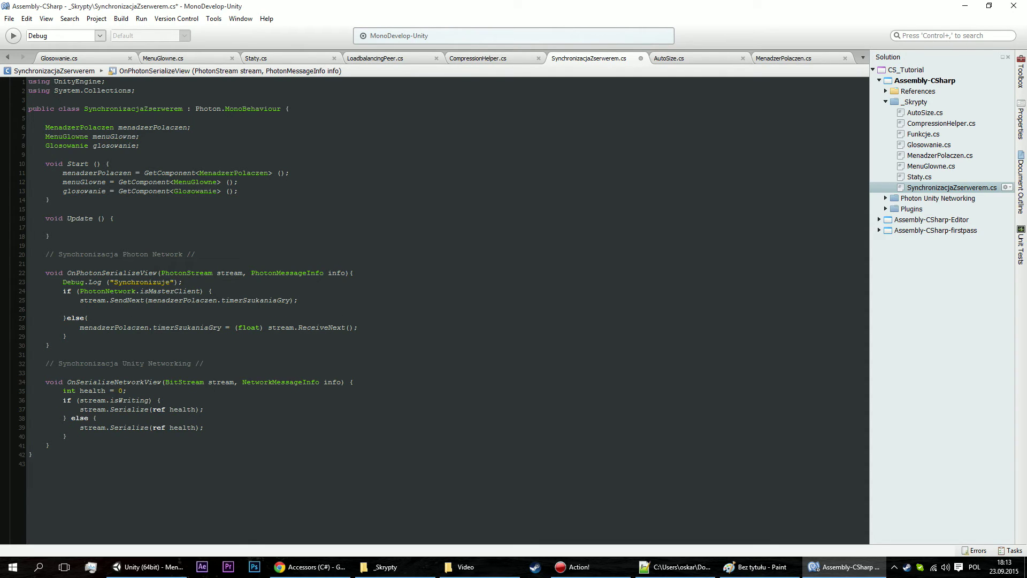
# In MenuGlowne.cs, select the timerGlosowaniaNaMape variable on line 370.
pyautogui.click(169, 57)
pyautogui.scroll(2, 269, 243)
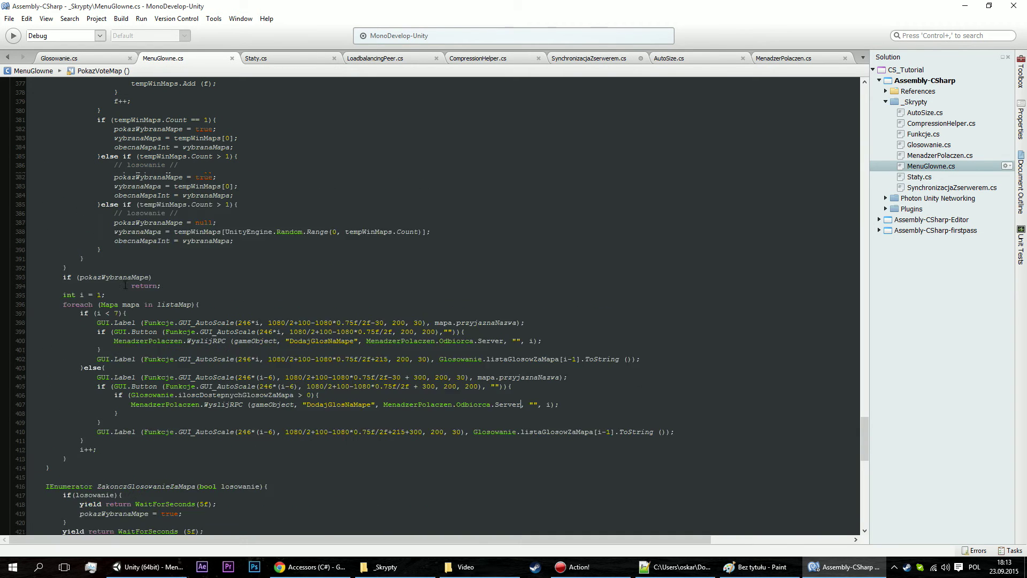
pyautogui.scroll(5, 270, 243)
pyautogui.doubleClick(250, 213)
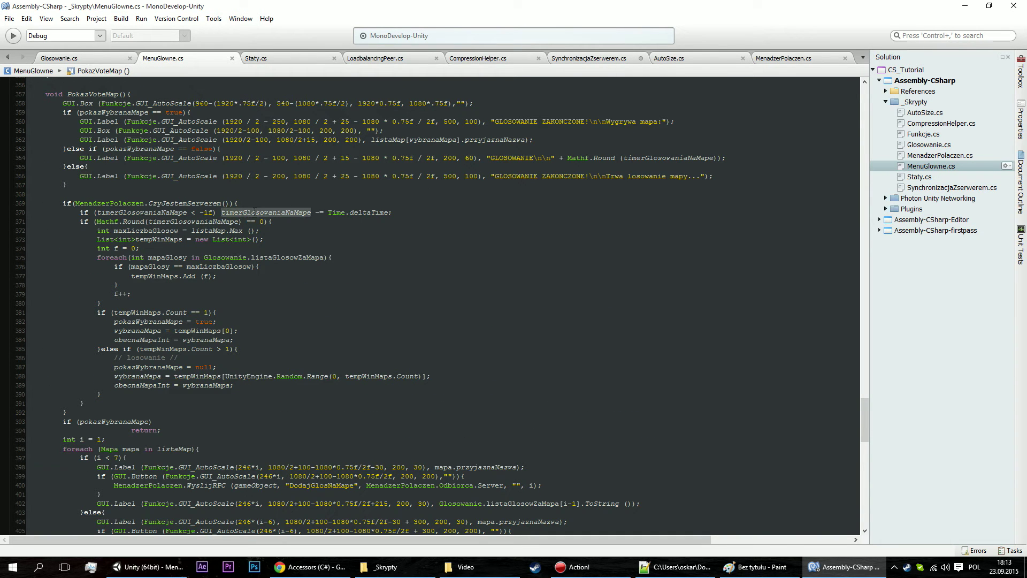
pyautogui.scroll(-5, 374, 232)
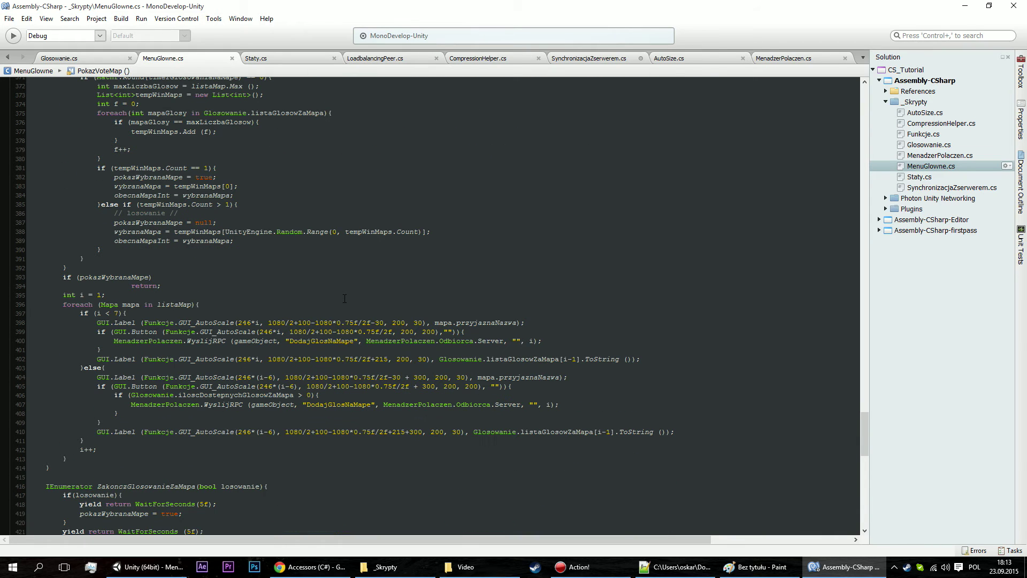
pyautogui.scroll(-2, 177, 400)
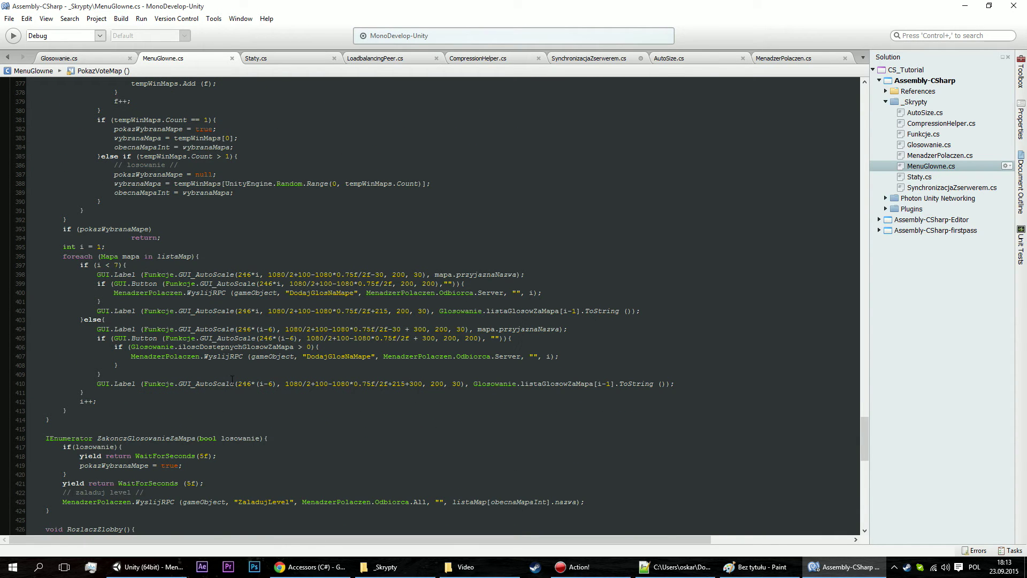
# Select the vote map field declarations near pokazWybranaMape, then return to SynchronizacjaZserwerem.cs.
pyautogui.moveTo(867, 431); pyautogui.dragTo(843, 82)
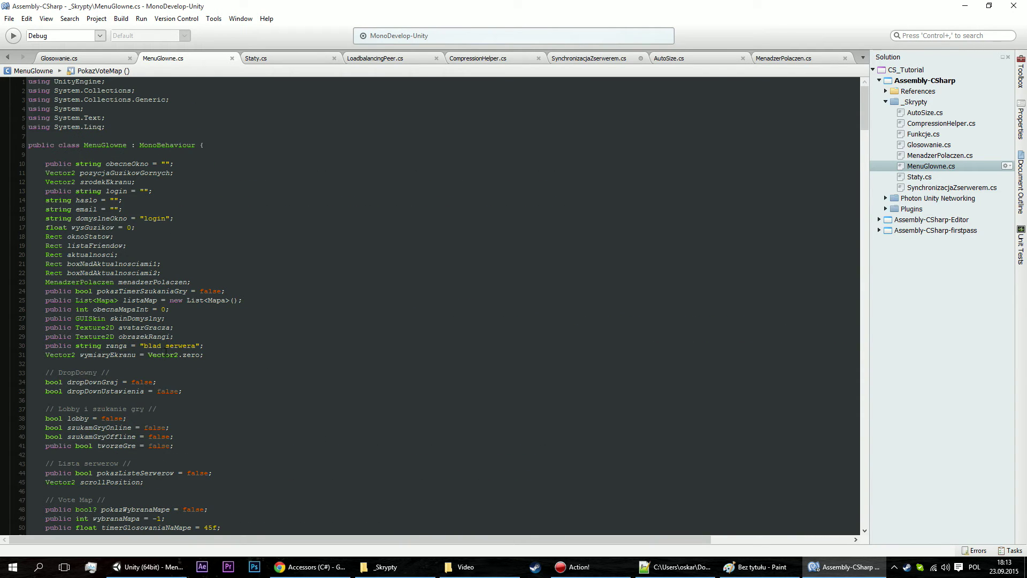
pyautogui.scroll(-3, 153, 385)
pyautogui.scroll(-1, 146, 415)
pyautogui.scroll(-2, 182, 378)
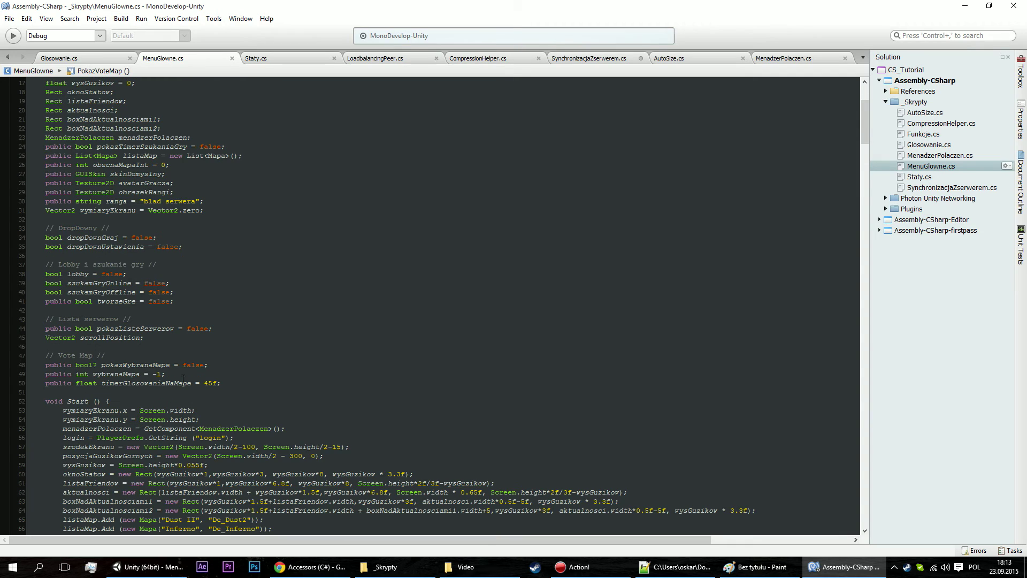
pyautogui.moveTo(46, 364); pyautogui.dragTo(207, 365)
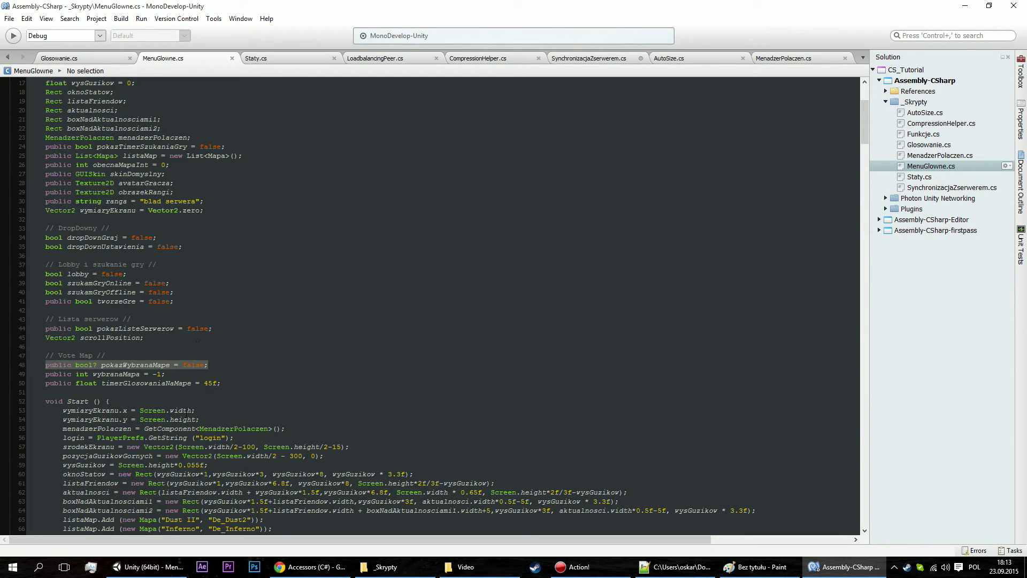
pyautogui.click(155, 366)
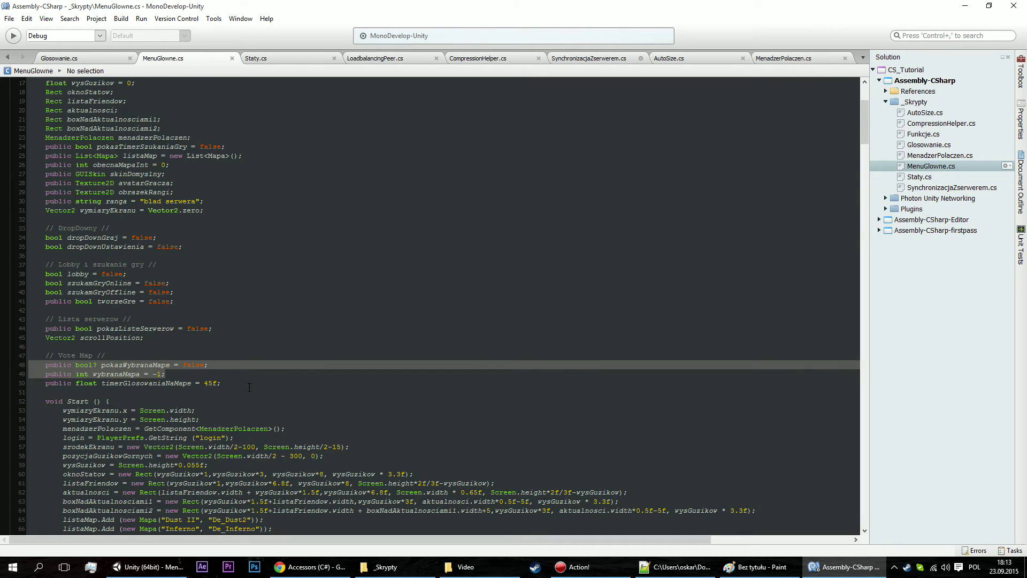
pyautogui.moveTo(220, 383); pyautogui.dragTo(57, 371)
pyautogui.hotkey('ctrl', 'c')
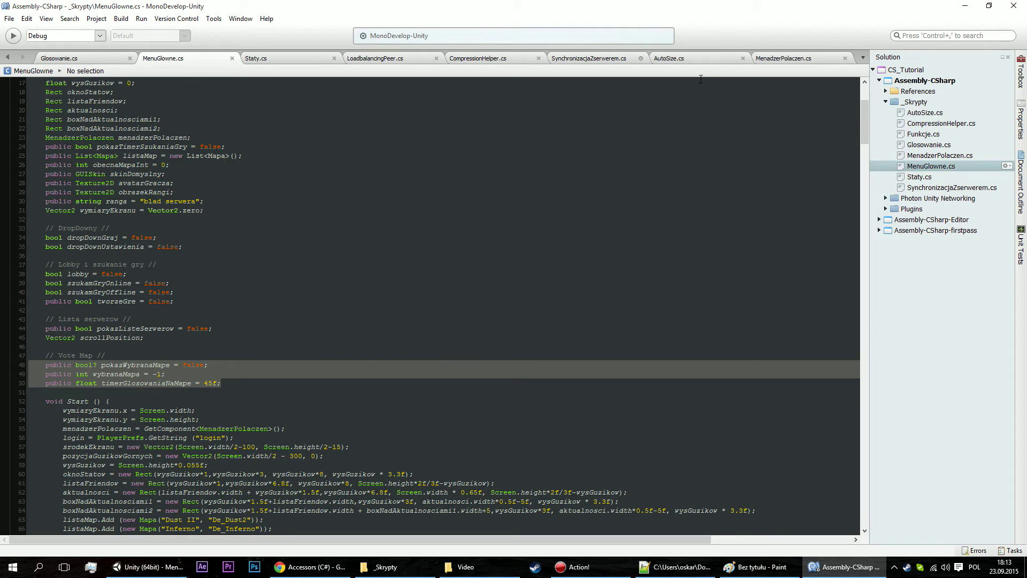
pyautogui.click(591, 63)
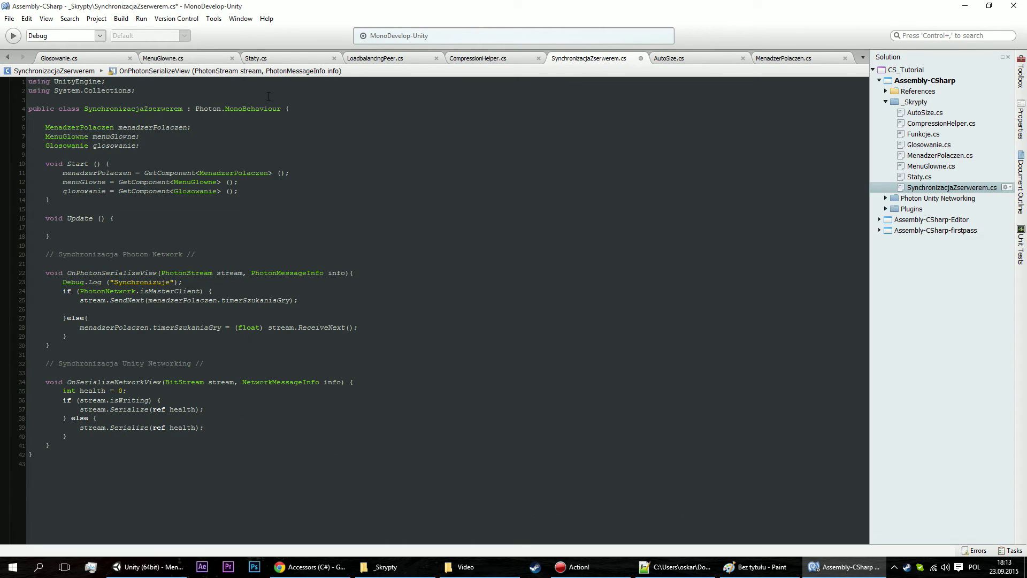
# Bring up Glosowanie.cs and glance over its static vote counters.
pyautogui.click(85, 60)
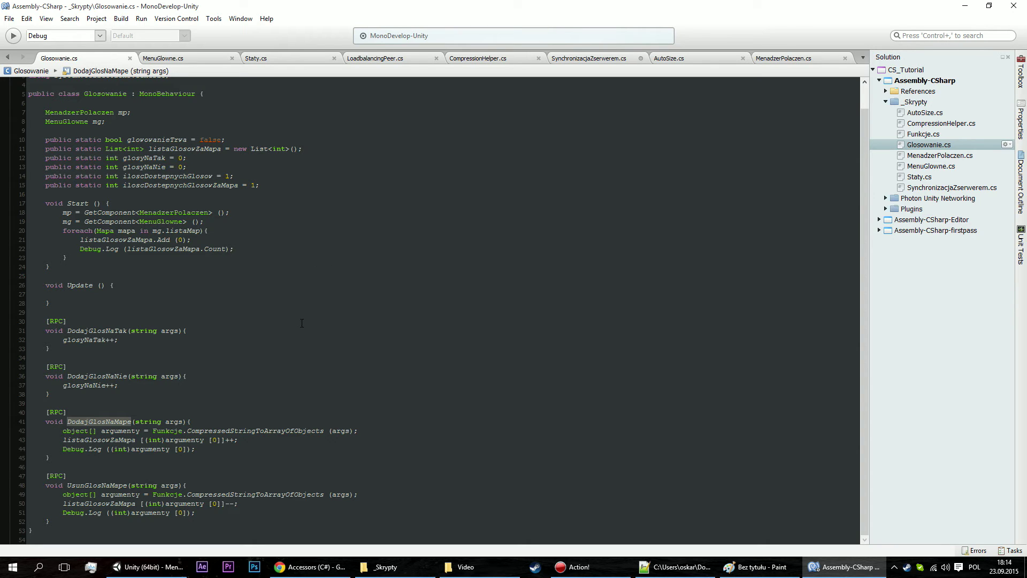
pyautogui.scroll(1, 257, 267)
pyautogui.scroll(-1, 193, 204)
# Skim PokazVoteMap in MenuGlowne.cs, then return to the listaGlosowZaMapa declaration in Glosowanie.cs.
pyautogui.click(167, 59)
pyautogui.scroll(-20, 444, 305)
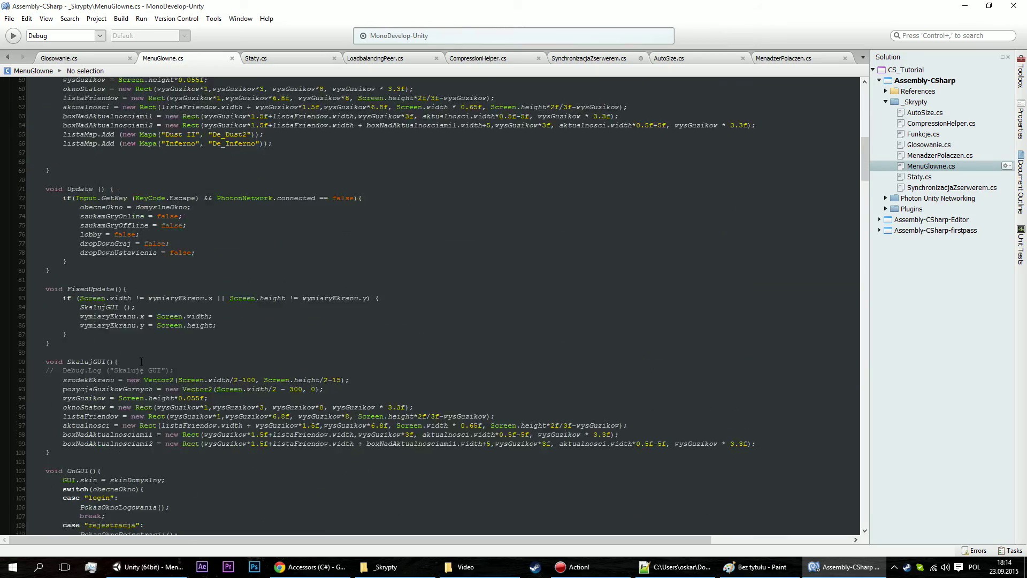
pyautogui.scroll(-20, 444, 305)
pyautogui.scroll(-11, 133, 357)
pyautogui.scroll(-11, 133, 356)
pyautogui.scroll(-11, 132, 356)
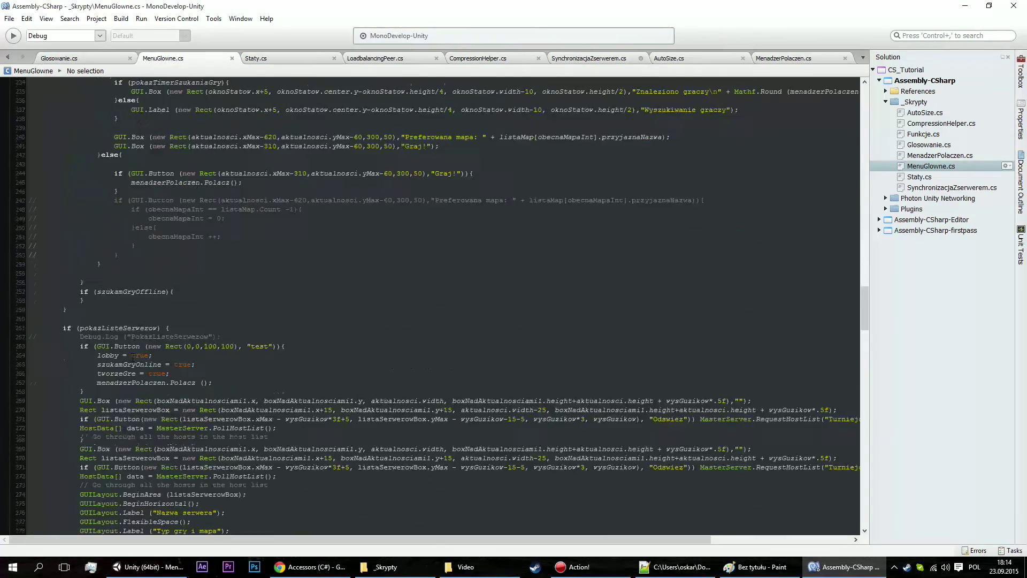
pyautogui.scroll(-11, 133, 356)
pyautogui.scroll(-9, 133, 356)
pyautogui.scroll(-8, 133, 357)
pyautogui.scroll(-9, 132, 356)
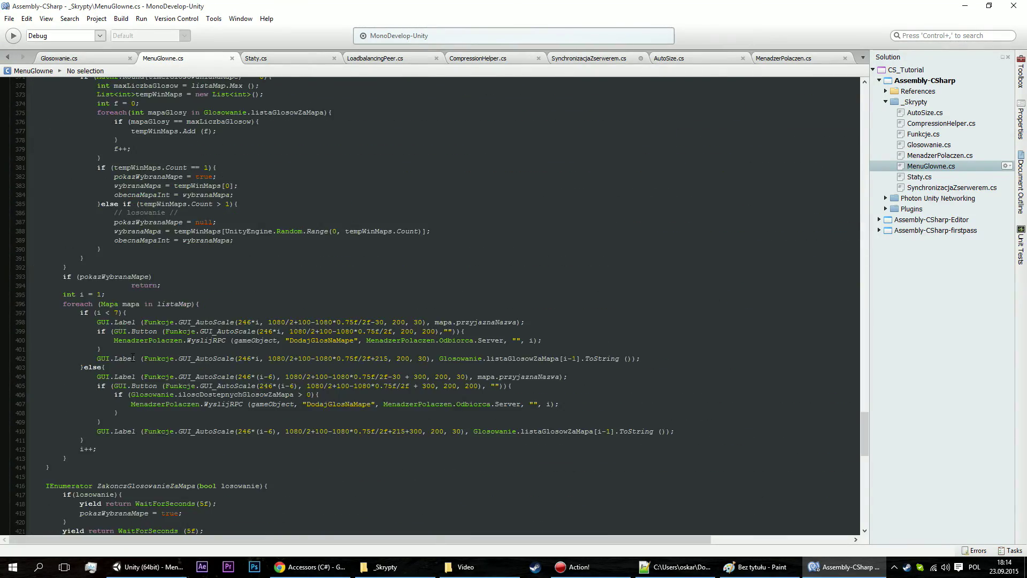
pyautogui.scroll(-8, 132, 357)
pyautogui.scroll(-4, 133, 357)
pyautogui.scroll(-4, 133, 357)
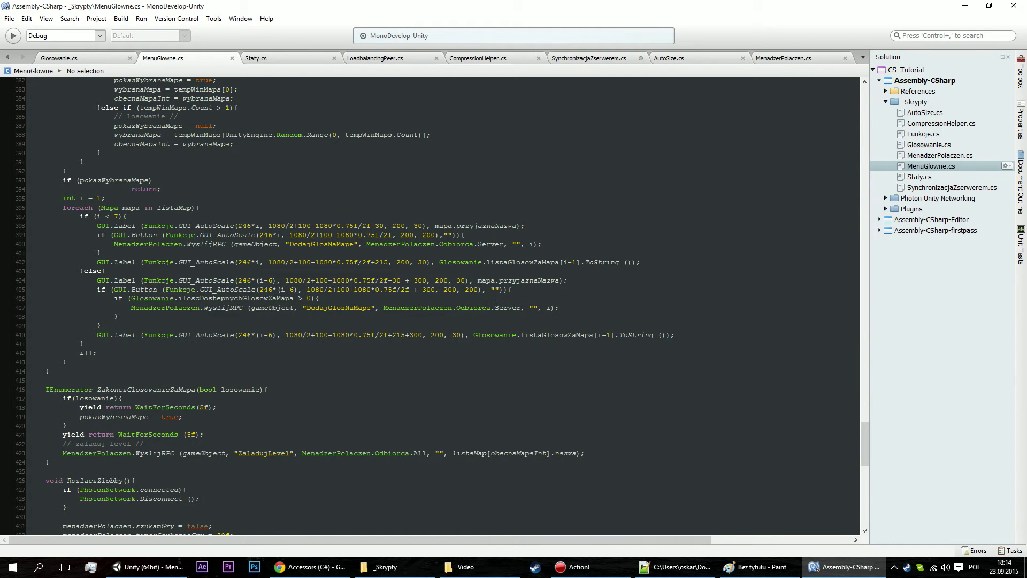
pyautogui.scroll(2, 261, 260)
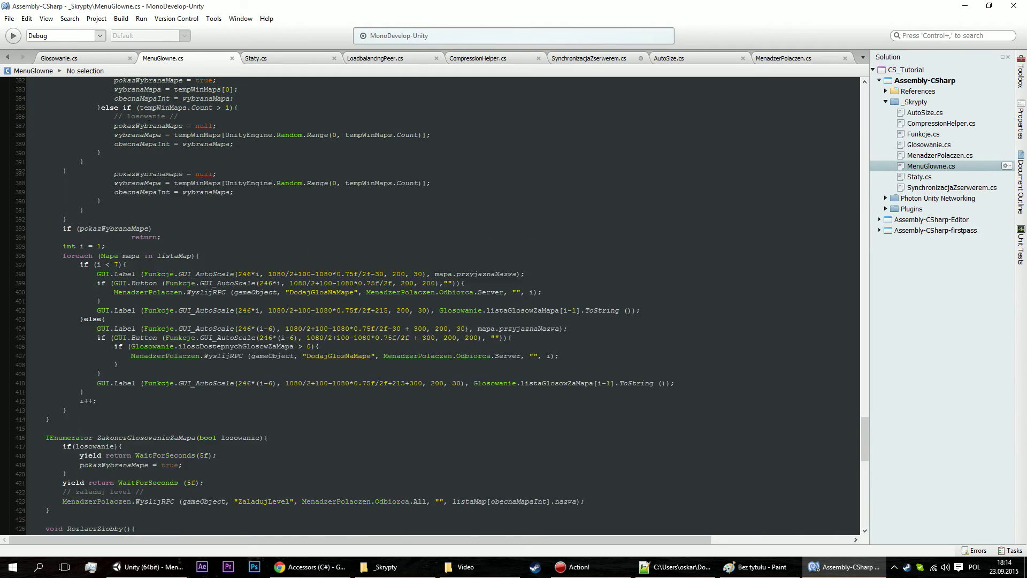
pyautogui.scroll(12, 214, 214)
pyautogui.click(82, 60)
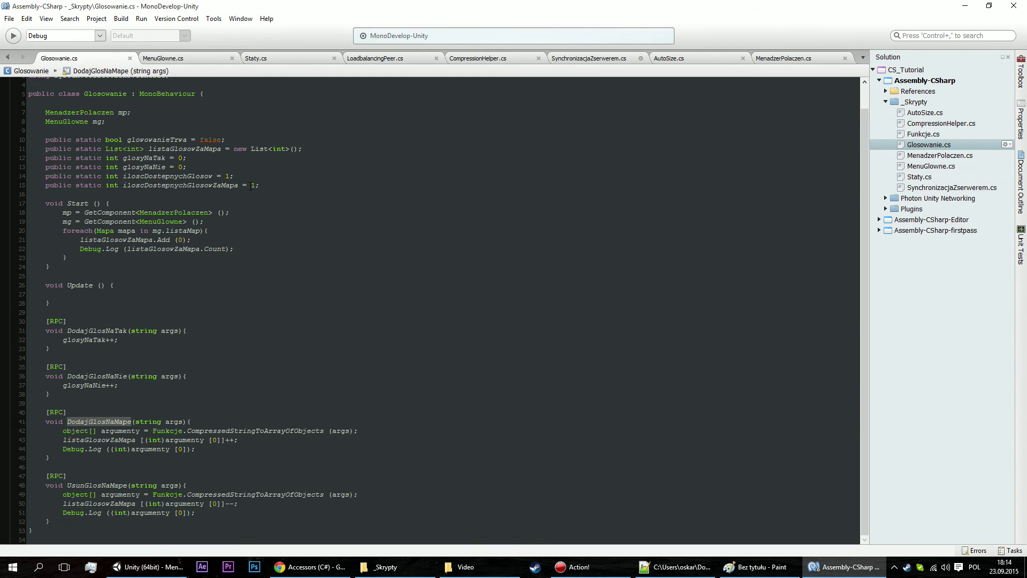
pyautogui.click(348, 146)
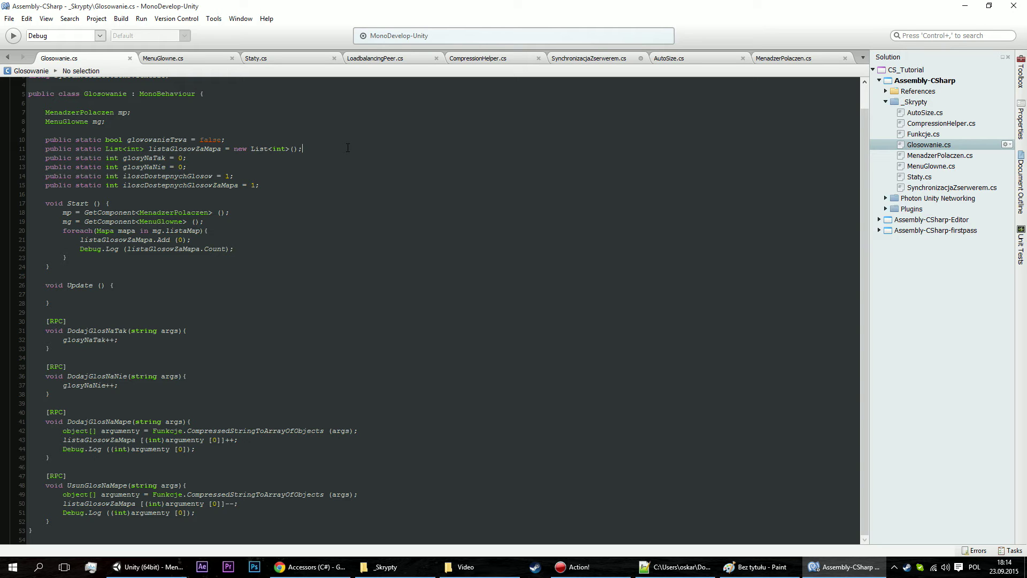
# In MenuGlowne.cs, change both DodajGlosNaMape calls' receiver from Odbiorca.Server to AllBuffered.
pyautogui.click(182, 61)
pyautogui.scroll(-6, 413, 293)
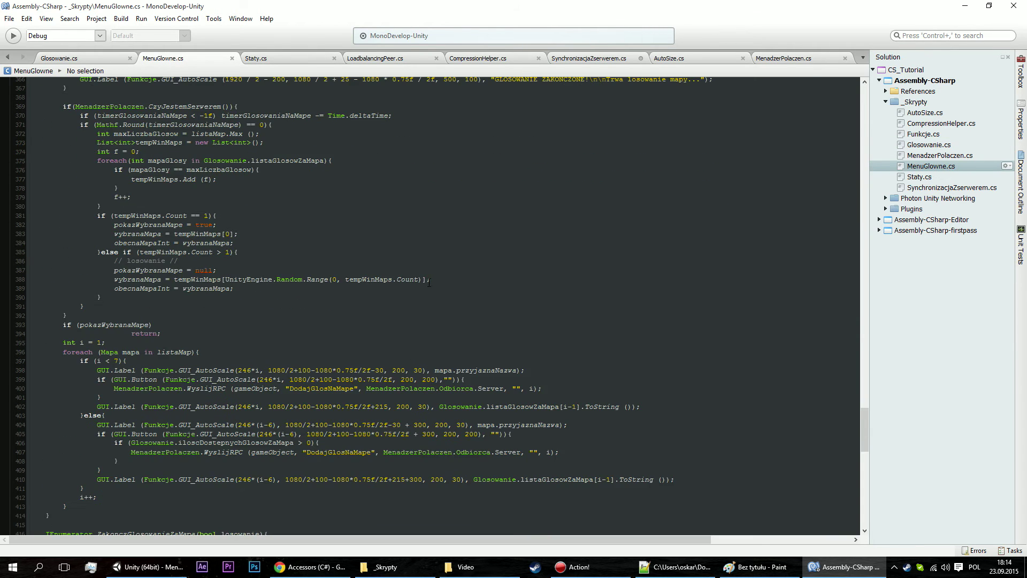
pyautogui.scroll(-3, 512, 355)
pyautogui.doubleClick(511, 355)
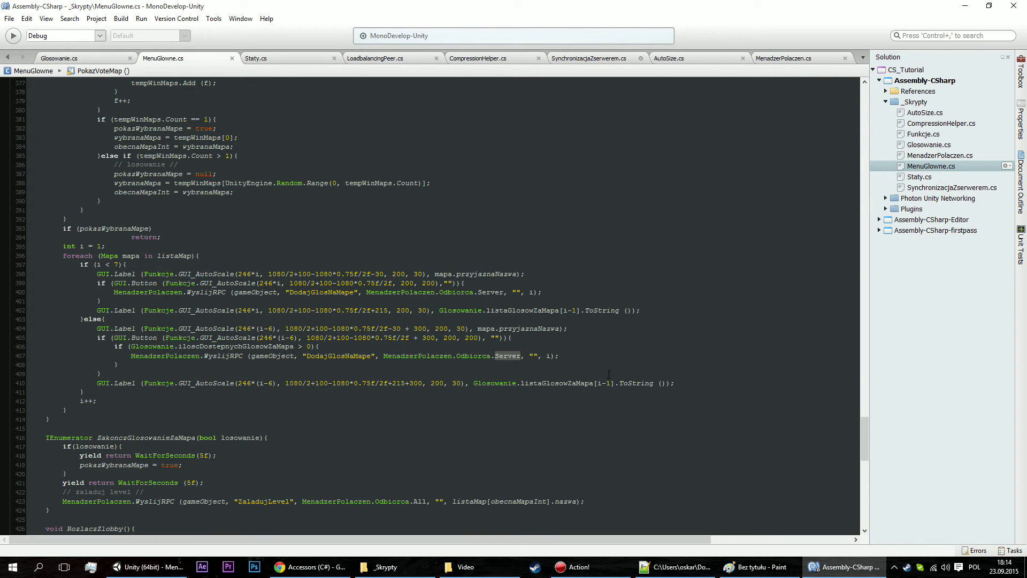
pyautogui.write('All')
pyautogui.press('Down')
pyautogui.press('Return')
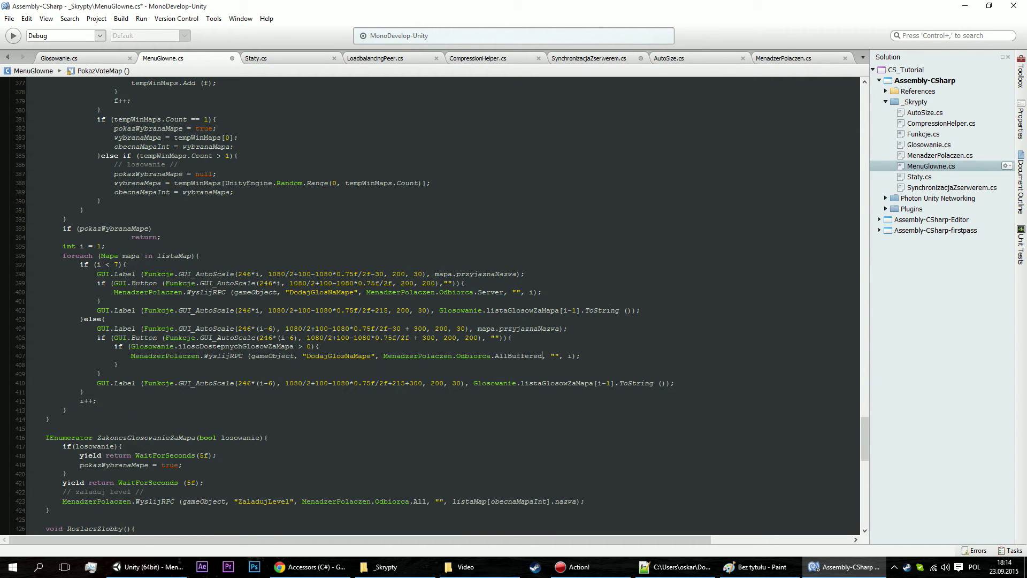
pyautogui.doubleClick(487, 291)
pyautogui.write('All')
pyautogui.press('Down')
pyautogui.press('Return')
# Select the pokazWybranaMape, wybranaMapa and timerGlosowaniaNaMape field declarations on lines 48–50.
pyautogui.scroll(15, 449, 116)
pyautogui.scroll(15, 449, 117)
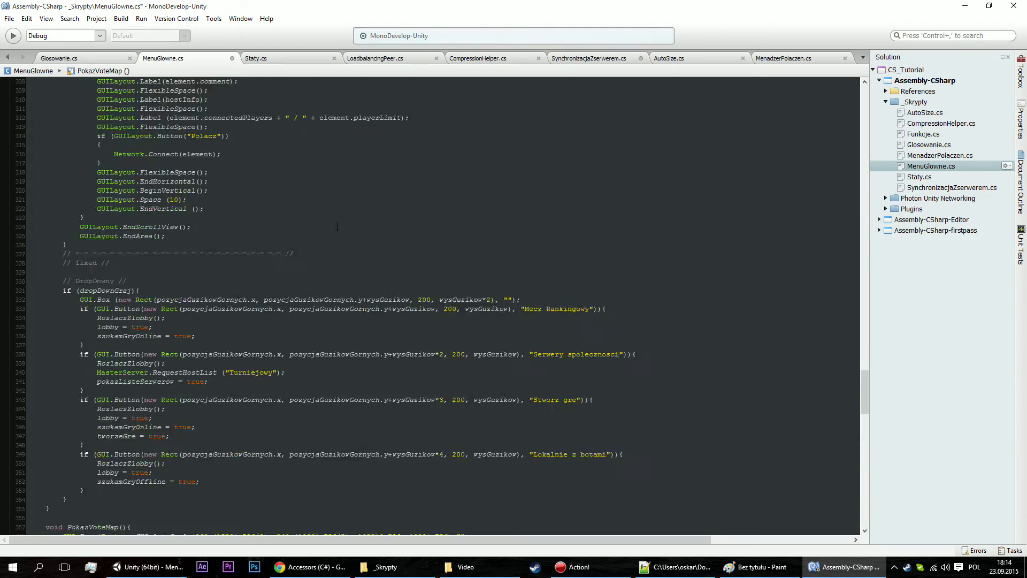
pyautogui.scroll(15, 448, 117)
pyautogui.scroll(15, 448, 116)
pyautogui.scroll(10, 194, 288)
pyautogui.scroll(10, 193, 289)
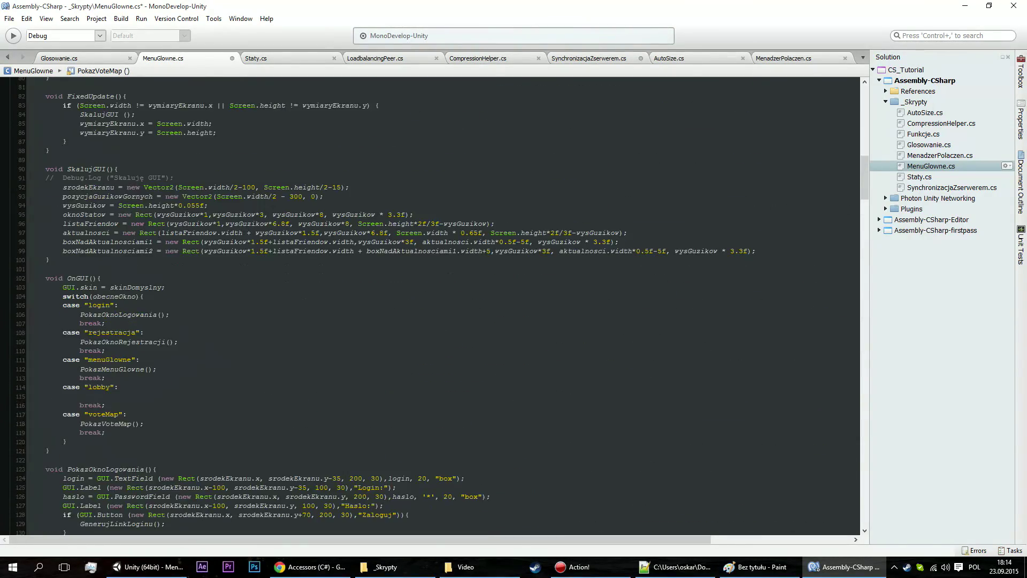
pyautogui.scroll(10, 194, 289)
pyautogui.scroll(10, 193, 289)
pyautogui.scroll(7, 198, 278)
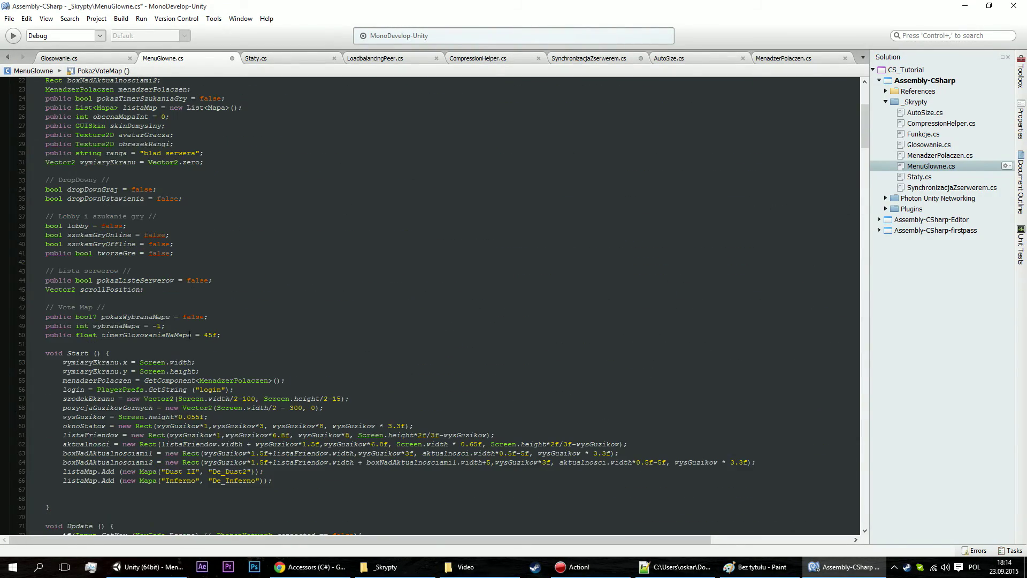
pyautogui.click(140, 326)
pyautogui.moveTo(221, 335); pyautogui.dragTo(9, 316)
# Paste the three vote-map fields into SynchronizacjaZserwerem.cs below the component fields.
pyautogui.click(592, 61)
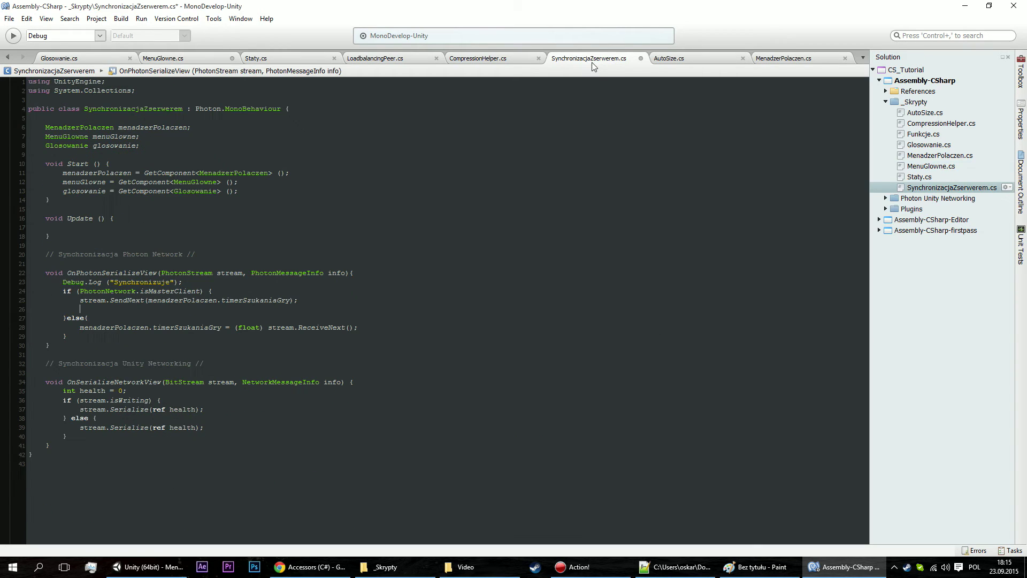
pyautogui.click(218, 145)
pyautogui.press('Return')
pyautogui.press('Return')
pyautogui.hotkey('ctrl', 'v')
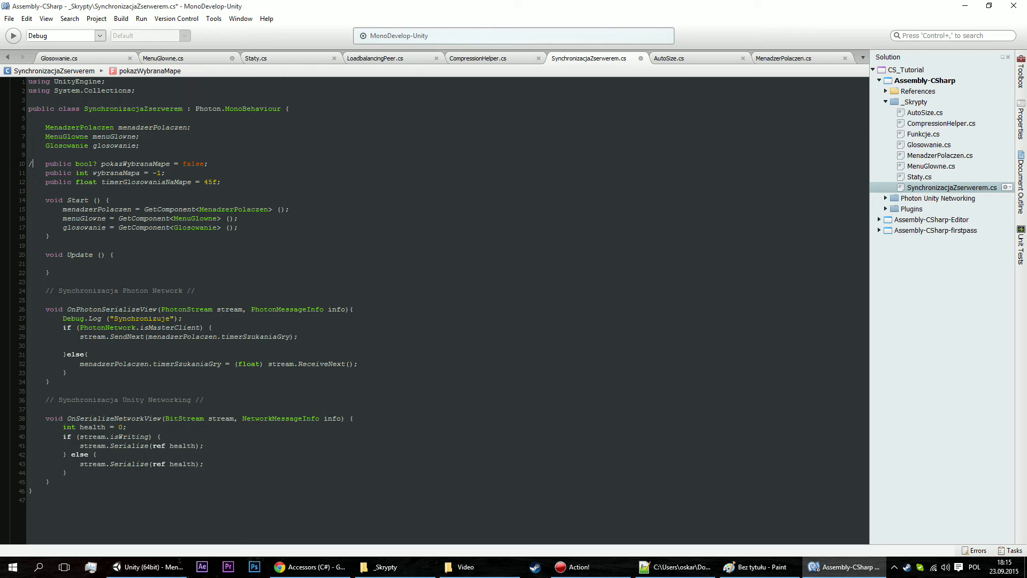
# Comment out the three pasted vote-map field lines with //.
pyautogui.write('//')
pyautogui.press('Down')
pyautogui.write('//')
pyautogui.press('Down')
pyautogui.write('//')
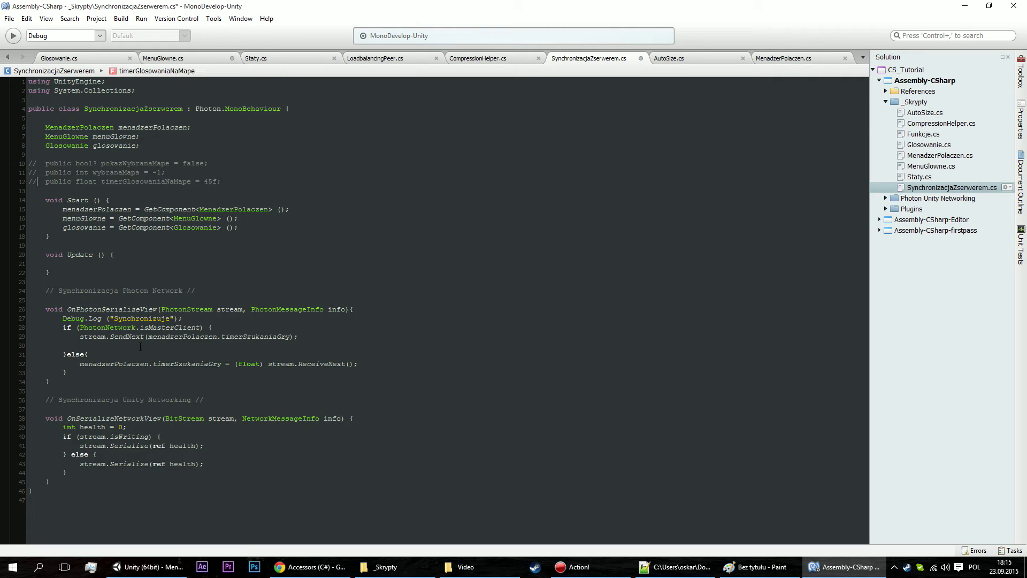
# Add stream.SendNext(menuGlowne.pokazWybranaMape); in the master-client branch.
pyautogui.click(158, 343)
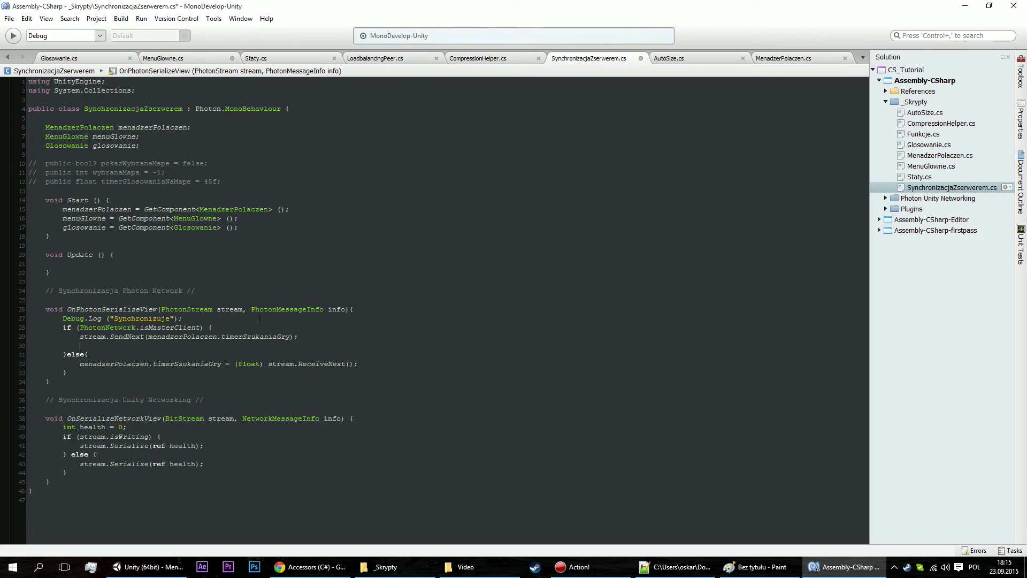
pyautogui.write('stream.C')
pyautogui.press('BackSpace')
pyautogui.write('se(')
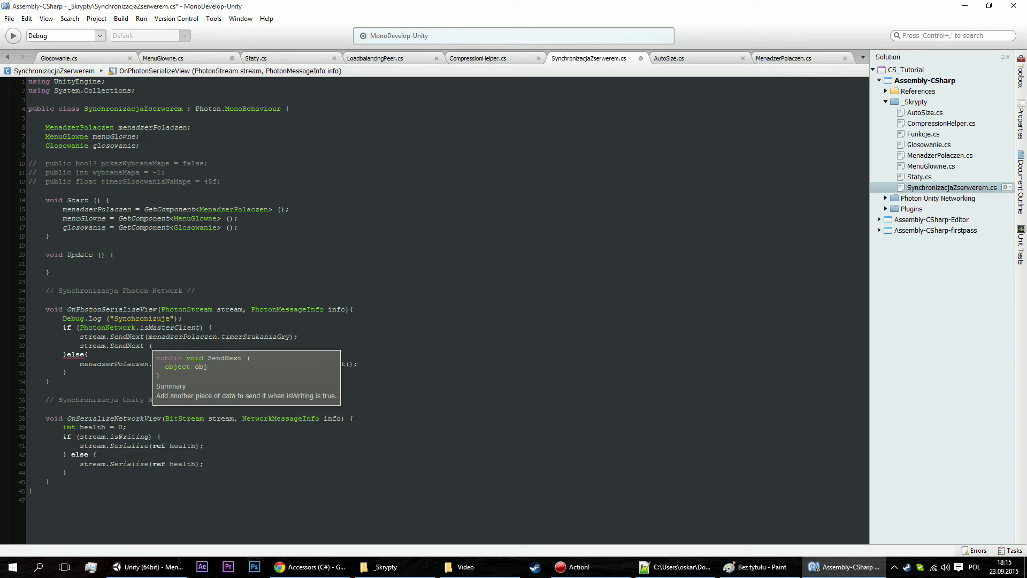
pyautogui.write('m')
pyautogui.press('BackSpace')
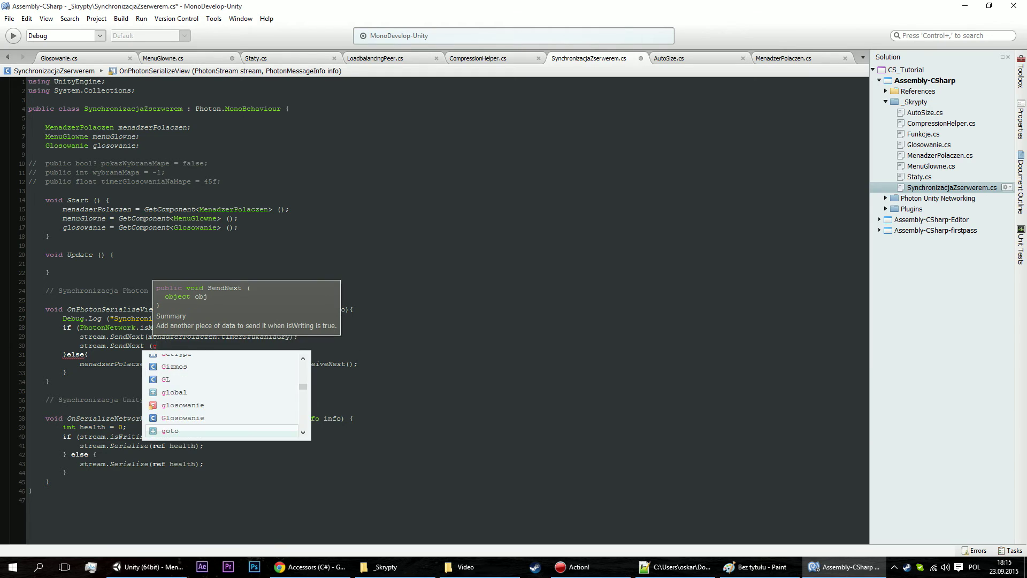
pyautogui.press('Escape')
pyautogui.write('men')
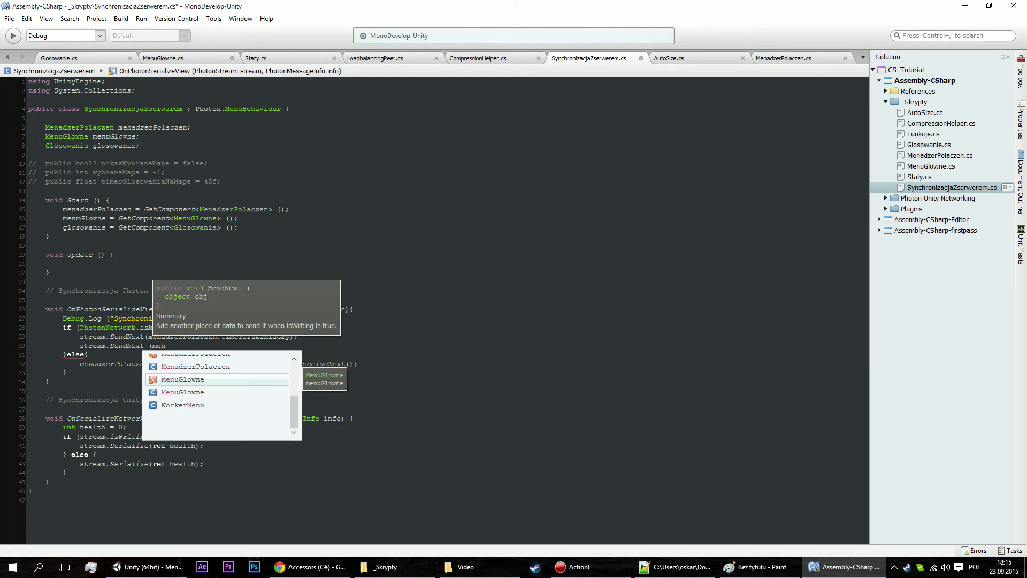
pyautogui.write('uGlowne.pol')
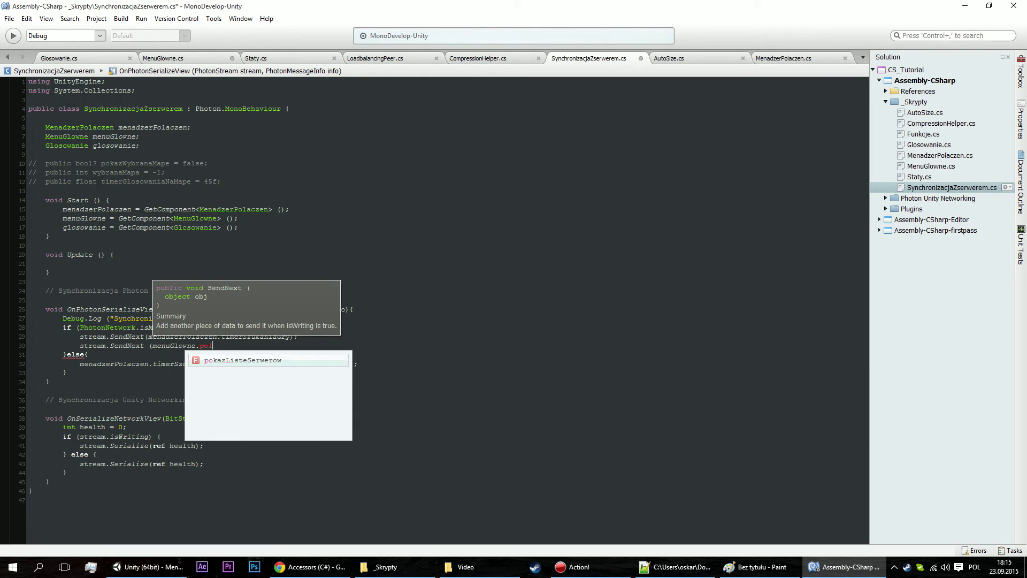
pyautogui.press('BackSpace')
pyautogui.write('k')
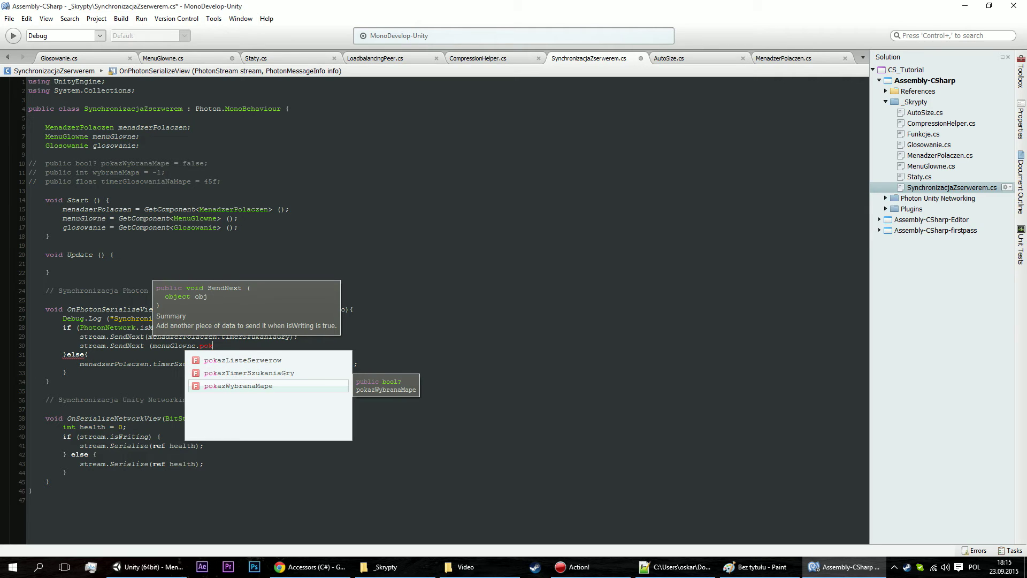
pyautogui.press('Return')
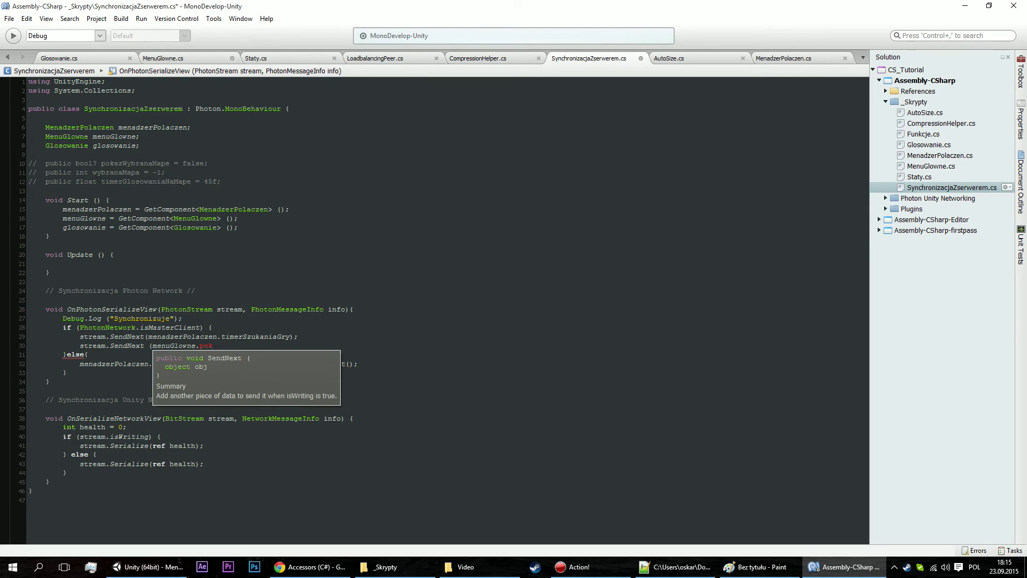
pyautogui.write(');')
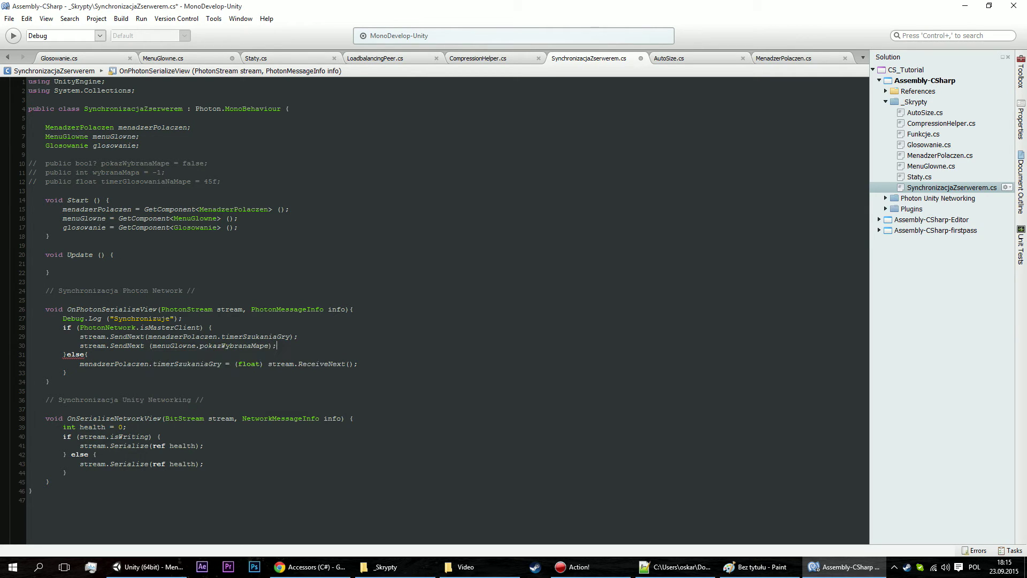
# Add stream.SendNext(menuGlowne.wybranaMapa); on the next line.
pyautogui.press('Return')
pyautogui.write('stream.')
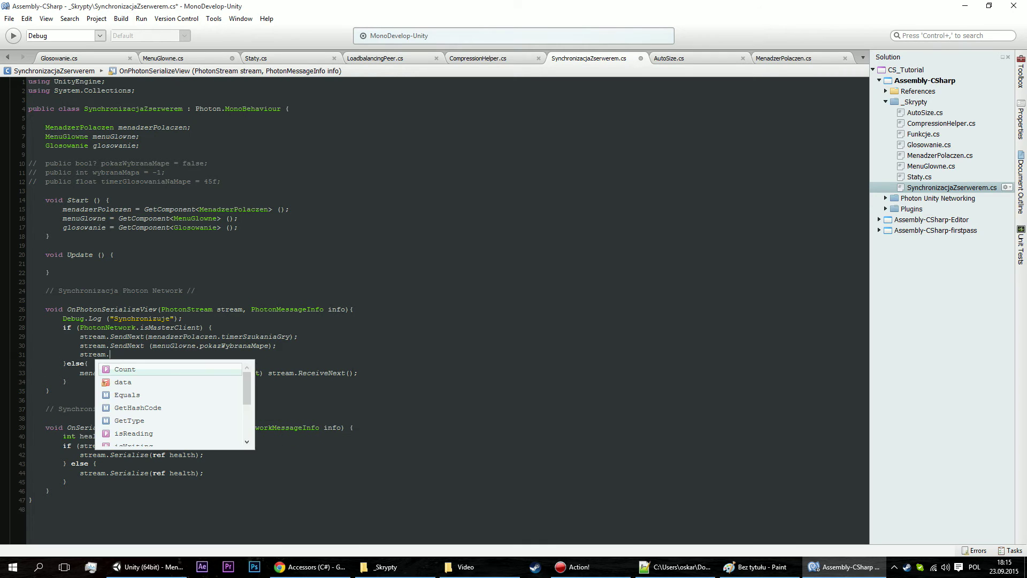
pyautogui.write('send')
pyautogui.press('Return')
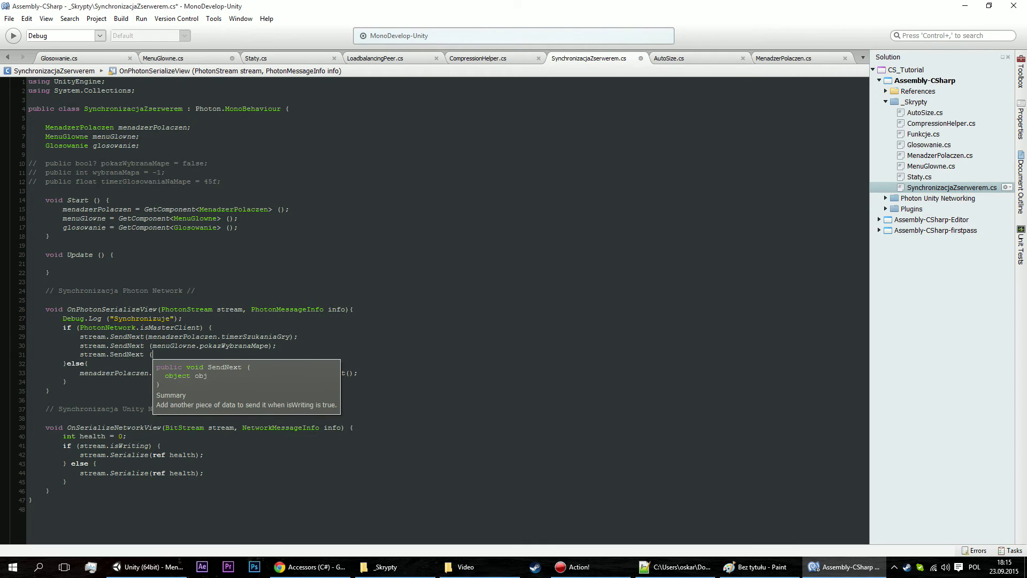
pyautogui.write('(men')
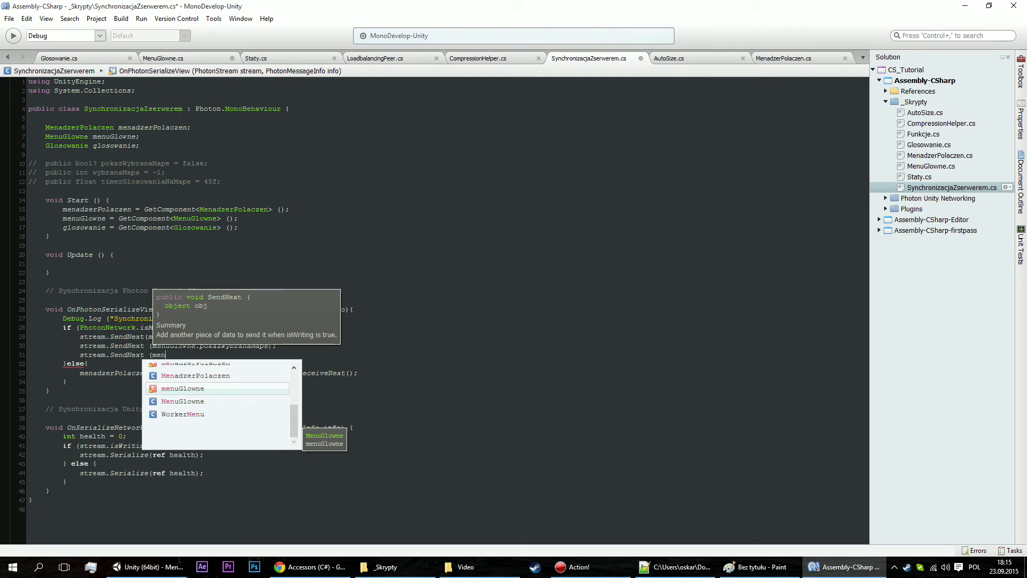
pyautogui.press('Return')
pyautogui.write('.')
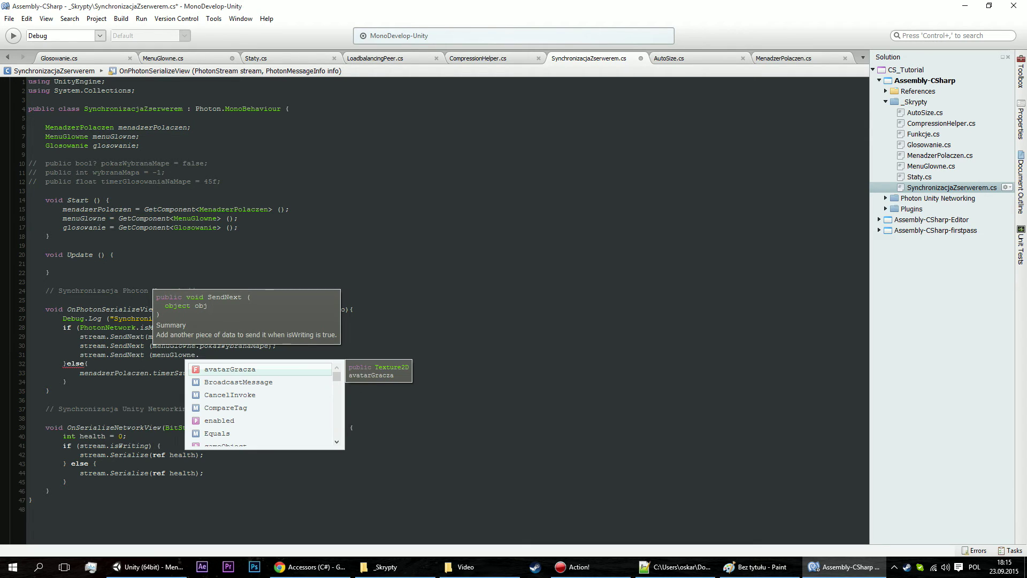
pyautogui.write('w')
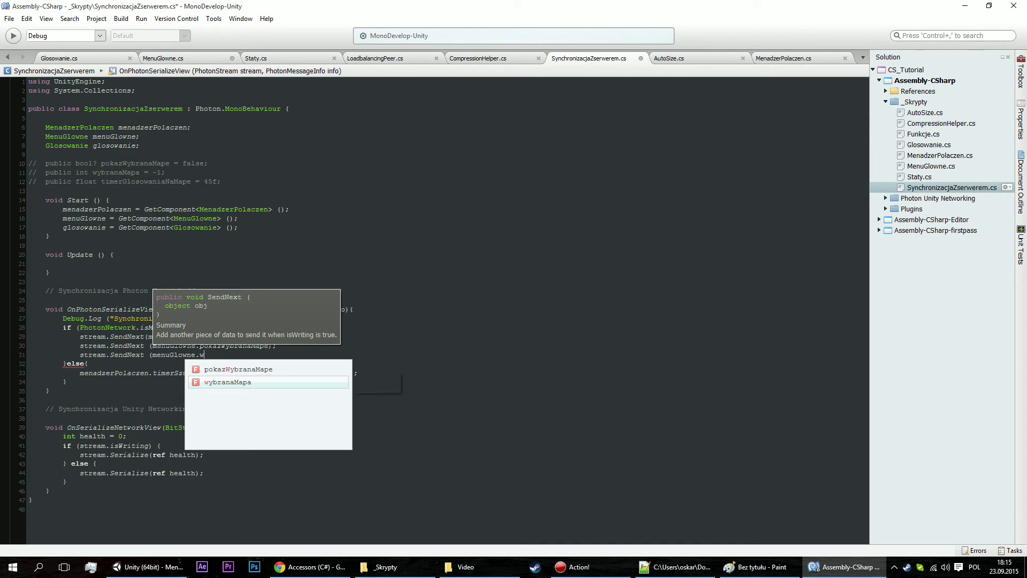
pyautogui.write('y')
pyautogui.press('Return')
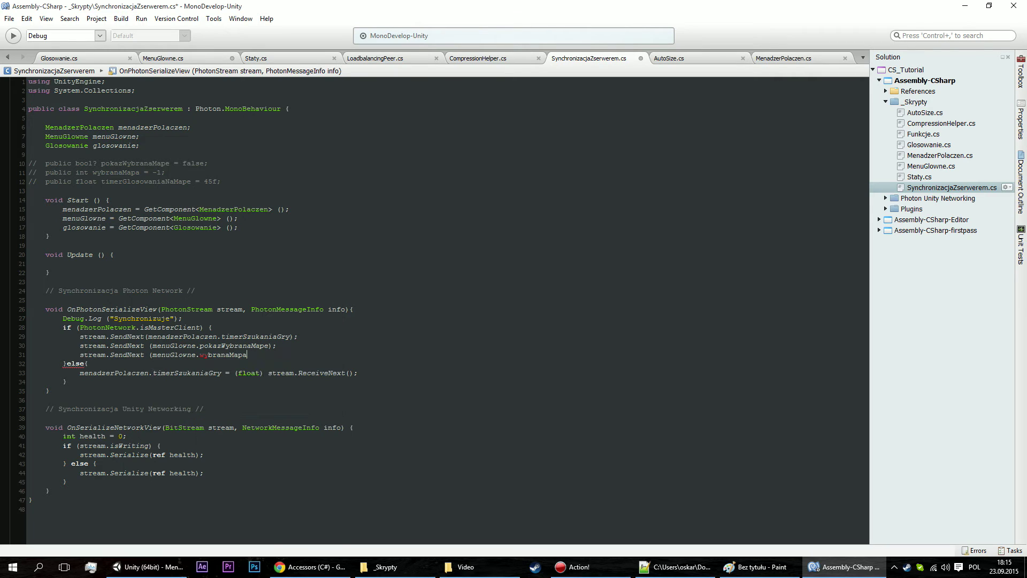
pyautogui.write(');')
# Add stream.SendNext(menuGlowne.timerGlosowaniaNaMape); below it.
pyautogui.press('Return')
pyautogui.write('stre')
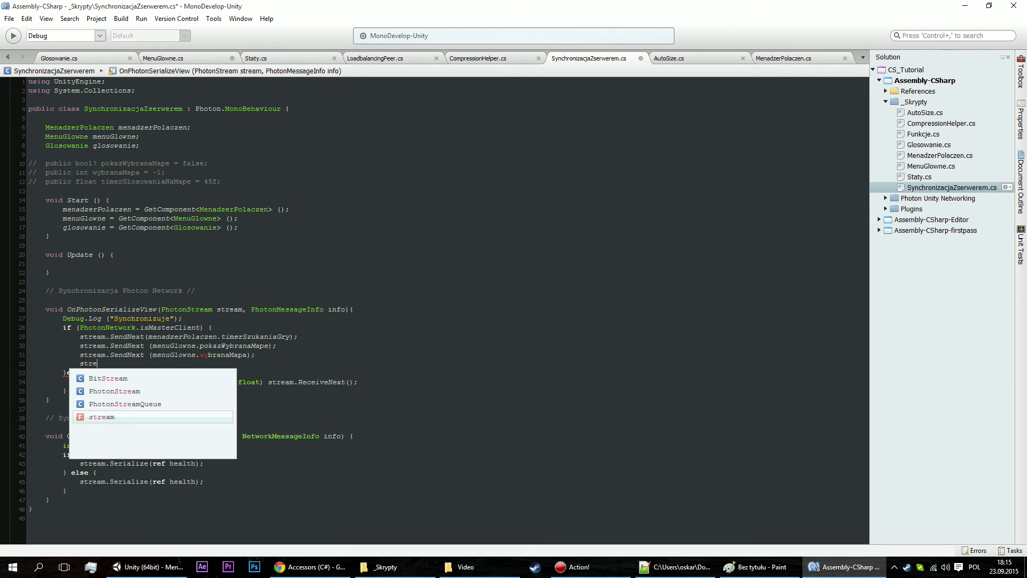
pyautogui.write('am.')
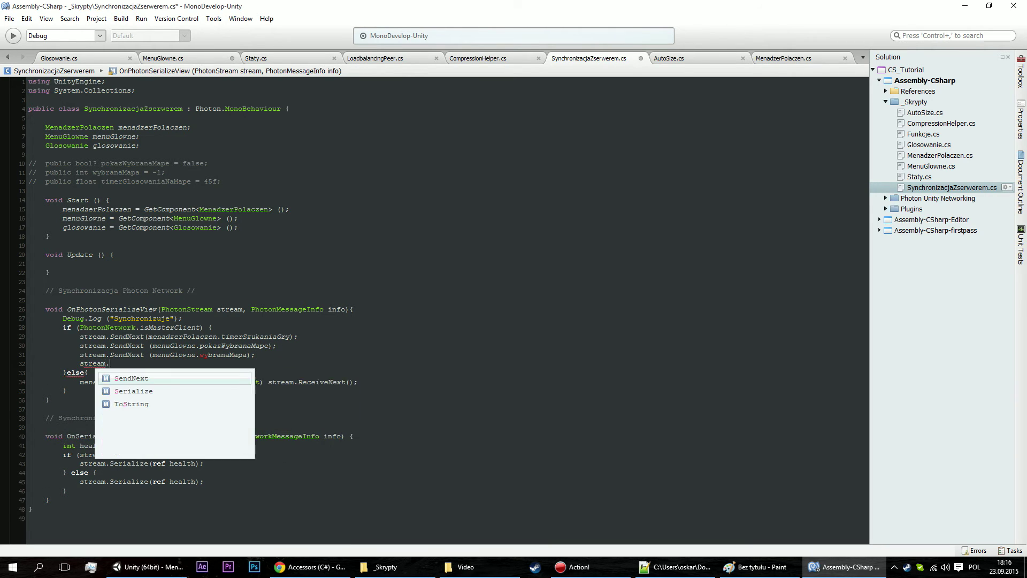
pyautogui.write('sen(')
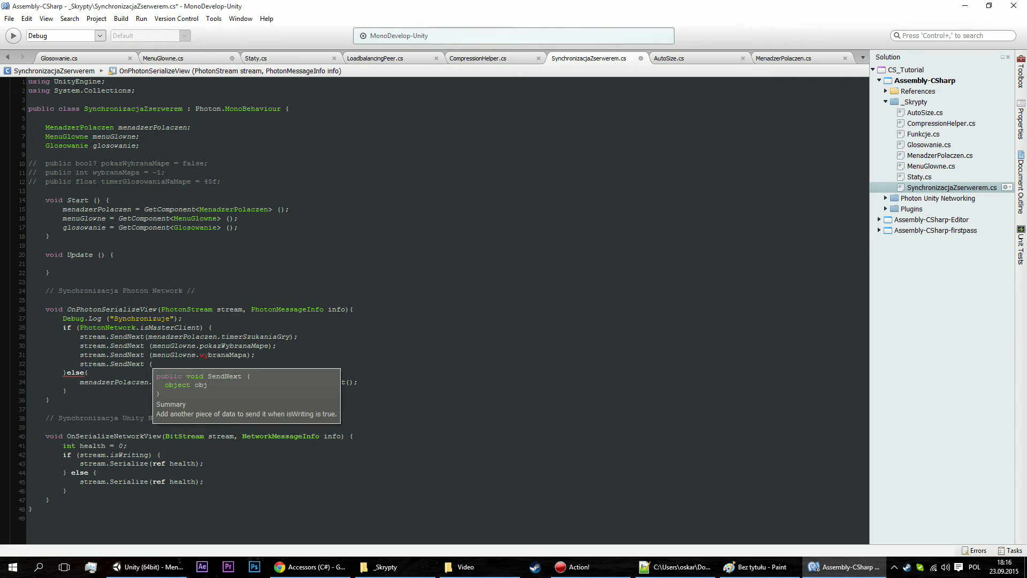
pyautogui.write('me')
pyautogui.press('BackSpace')
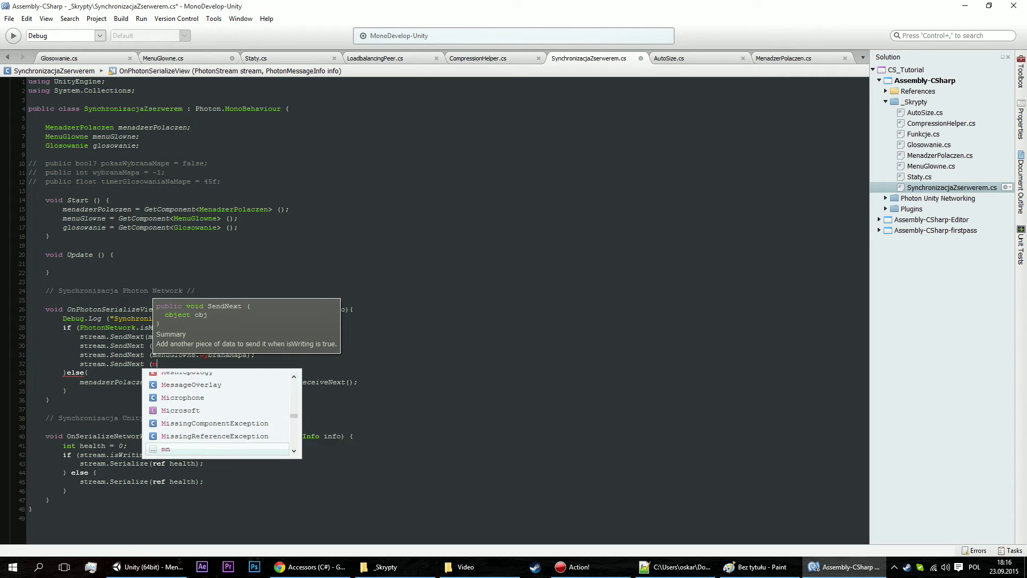
pyautogui.press('BackSpace')
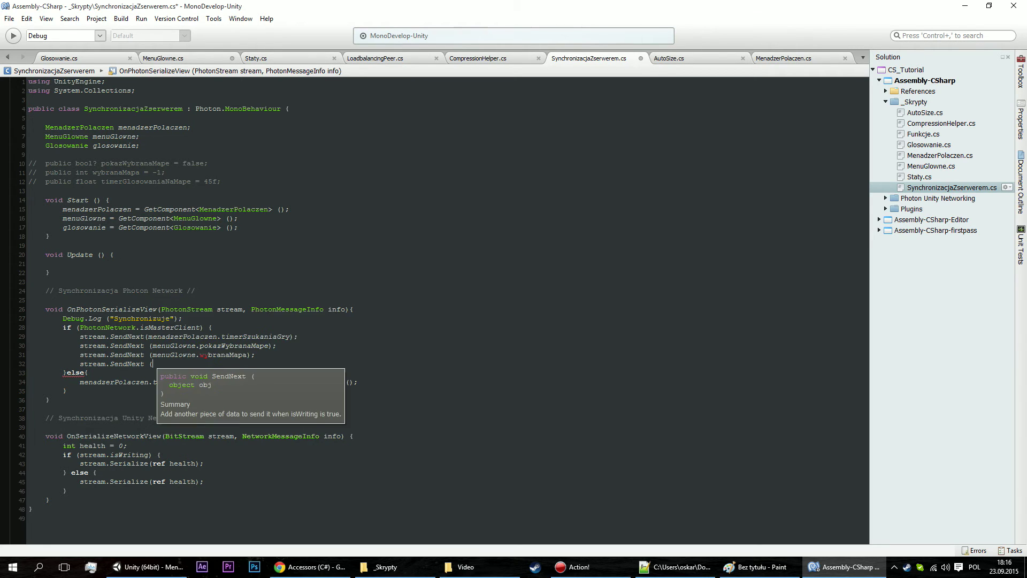
pyautogui.write('menuGlowne.')
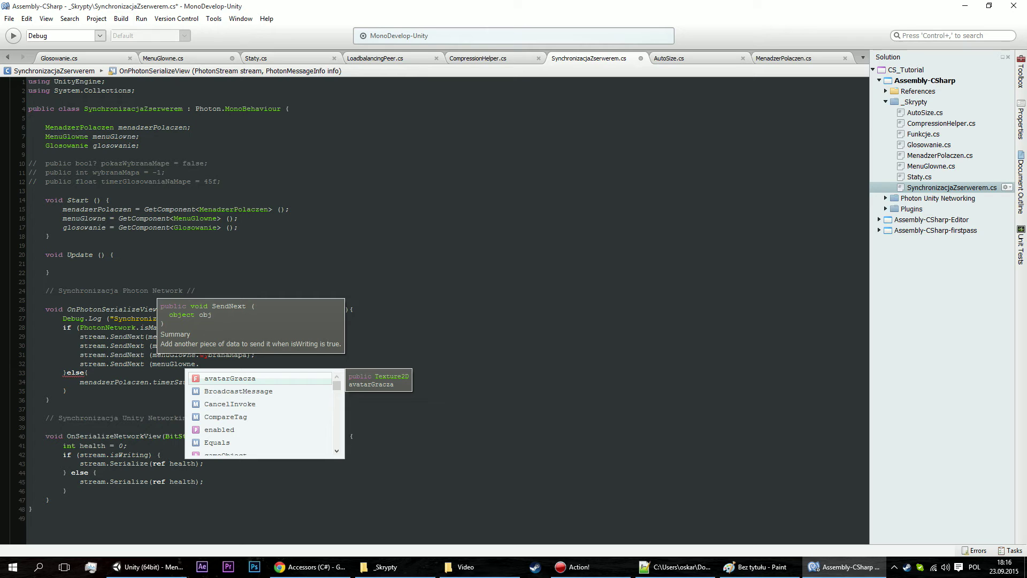
pyautogui.write('tim')
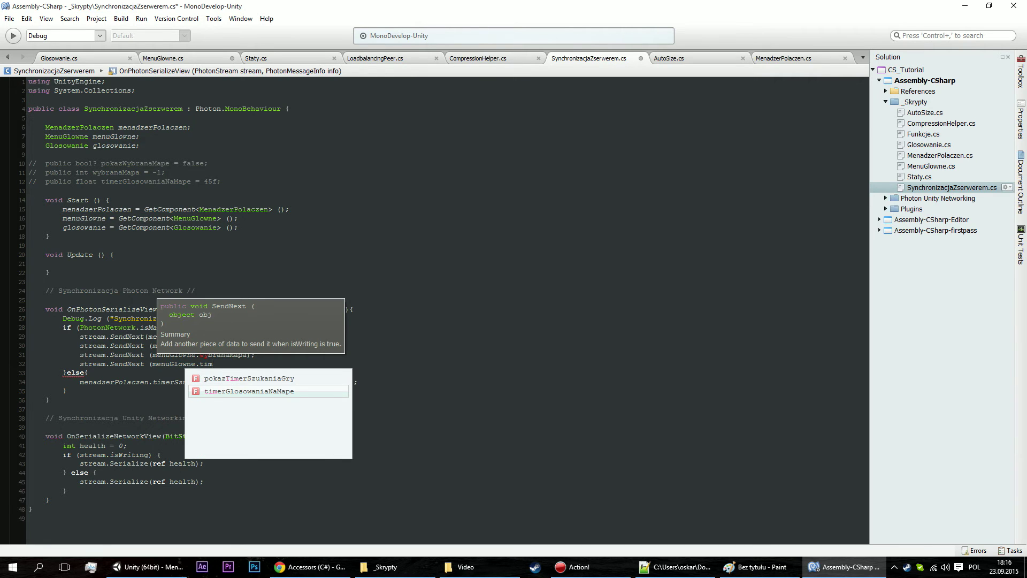
pyautogui.press('Return')
pyautogui.write(');')
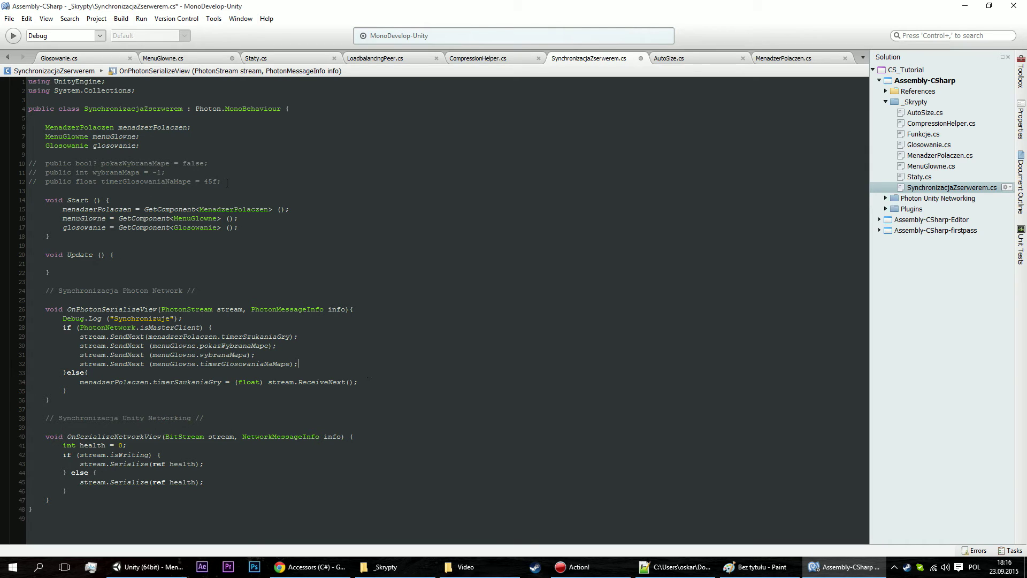
# Delete the commented-out field declarations on lines 10–12.
pyautogui.moveTo(227, 183); pyautogui.dragTo(7, 162)
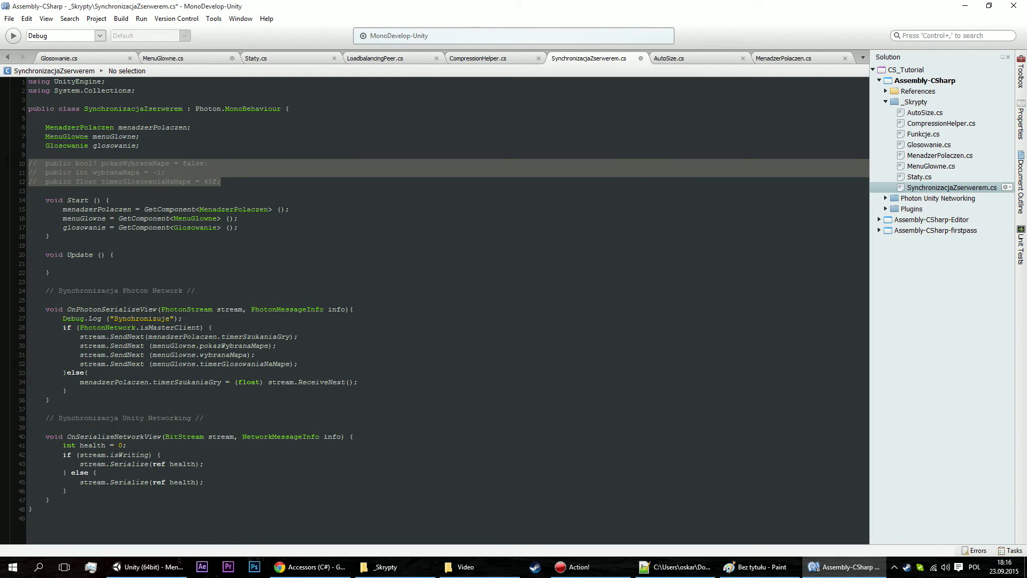
pyautogui.press('Delete')
pyautogui.press('Delete')
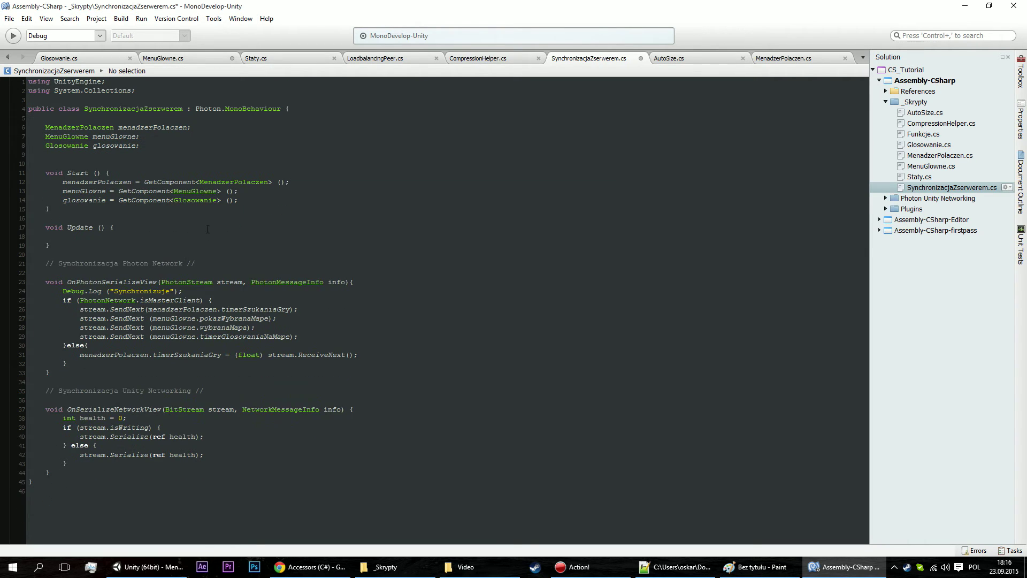
pyautogui.press('BackSpace')
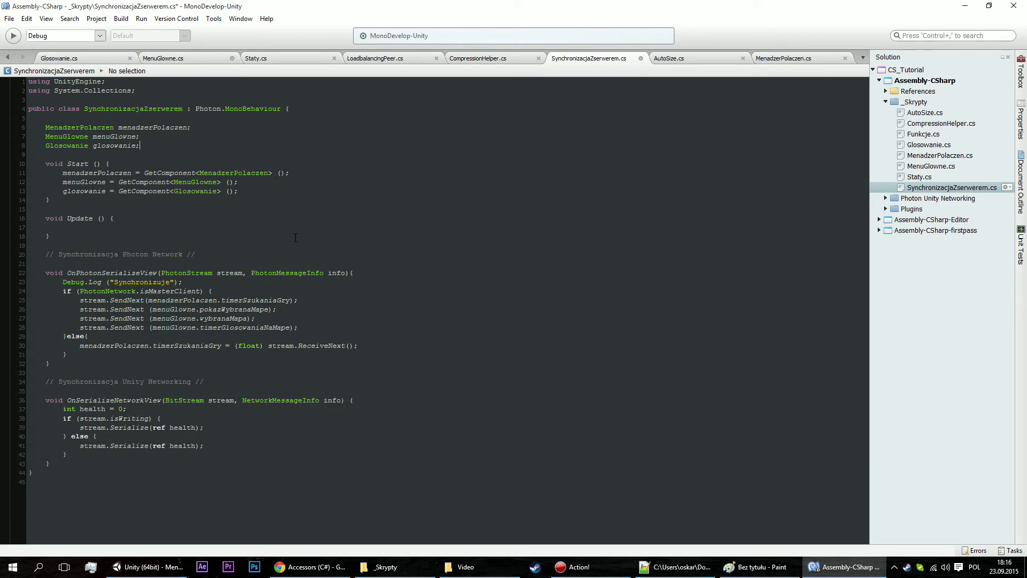
# Comment out both Serialize lines in OnSerializeNetworkView.
pyautogui.click(65, 336)
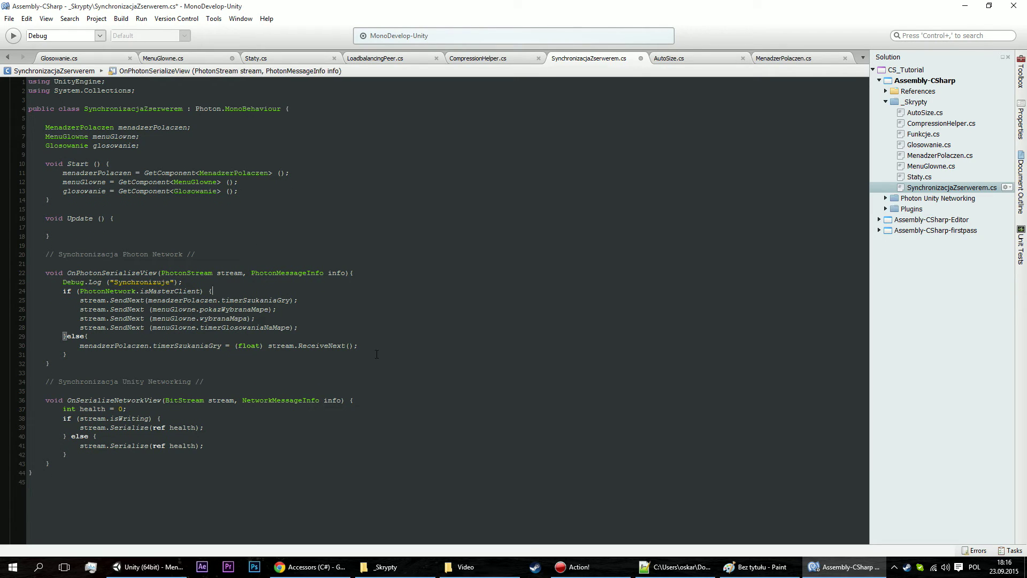
pyautogui.click(184, 445)
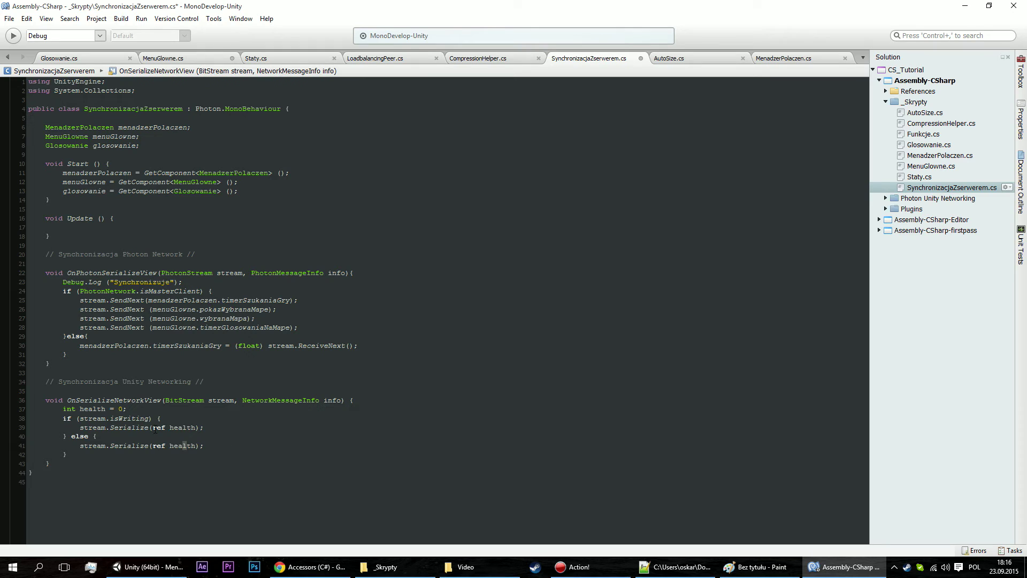
pyautogui.moveTo(221, 443); pyautogui.dragTo(63, 445)
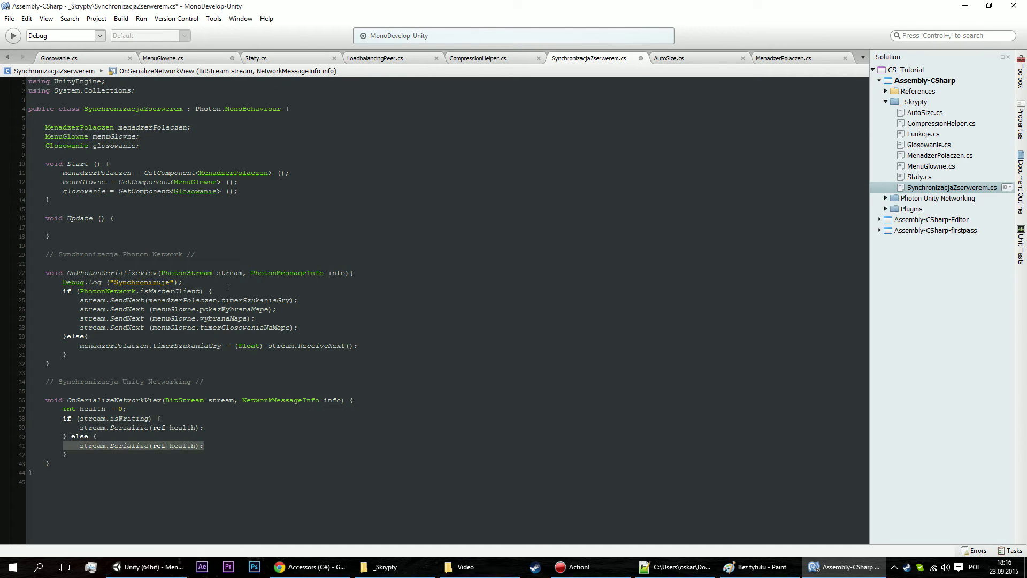
pyautogui.moveTo(89, 336); pyautogui.dragTo(0, 277)
pyautogui.moveTo(67, 354); pyautogui.dragTo(28, 278)
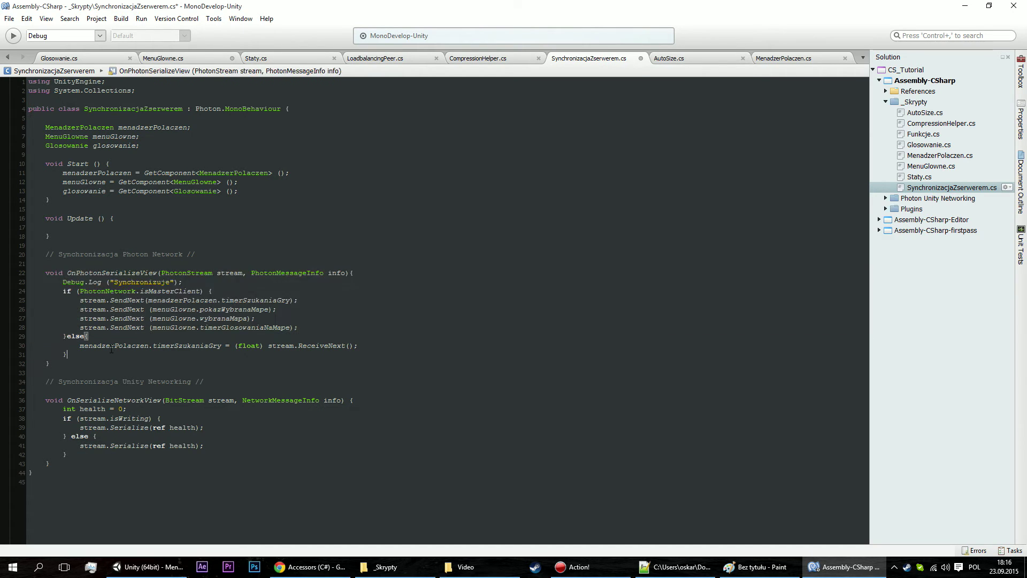
pyautogui.moveTo(204, 446); pyautogui.dragTo(80, 446)
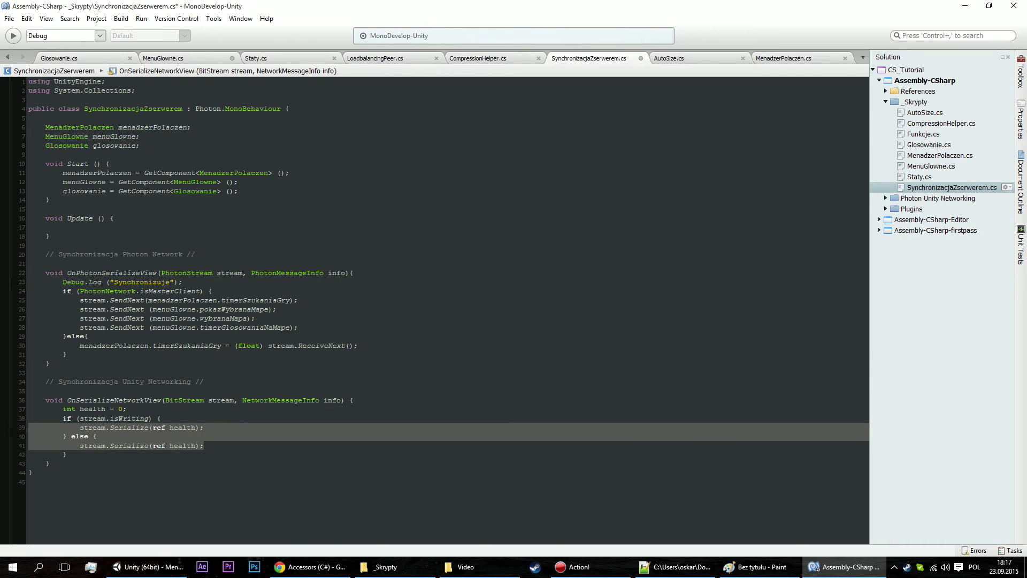
pyautogui.press('Delete')
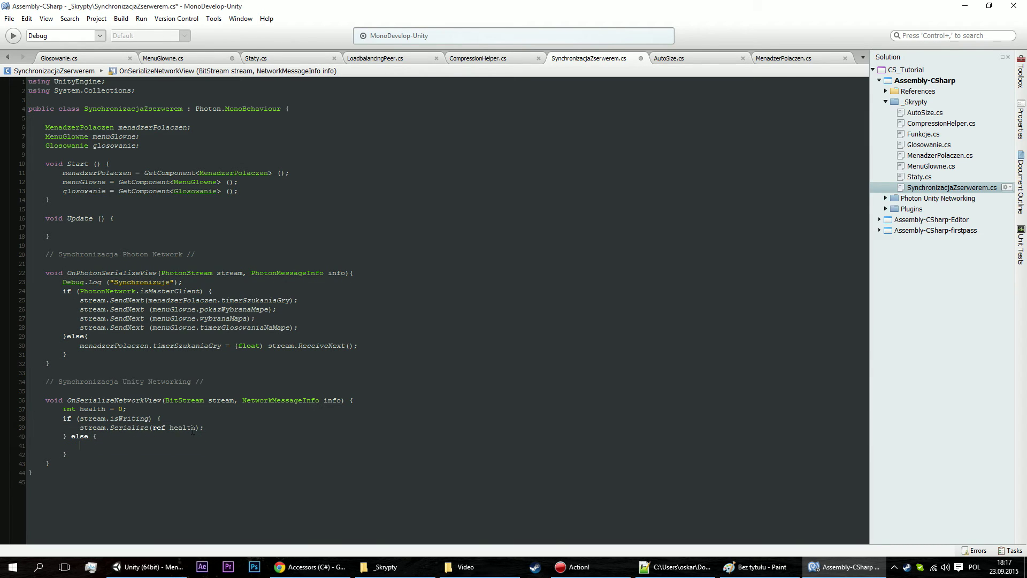
pyautogui.click(213, 426)
pyautogui.keyDown('shift'); pyautogui.click(62, 427); pyautogui.keyUp('shift')
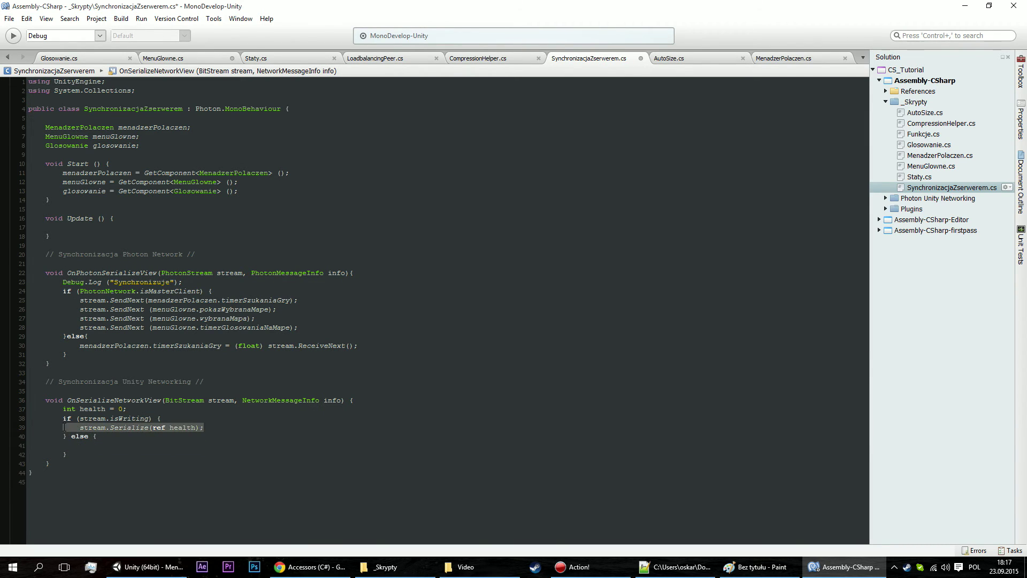
pyautogui.hotkey('ctrl', 'z')
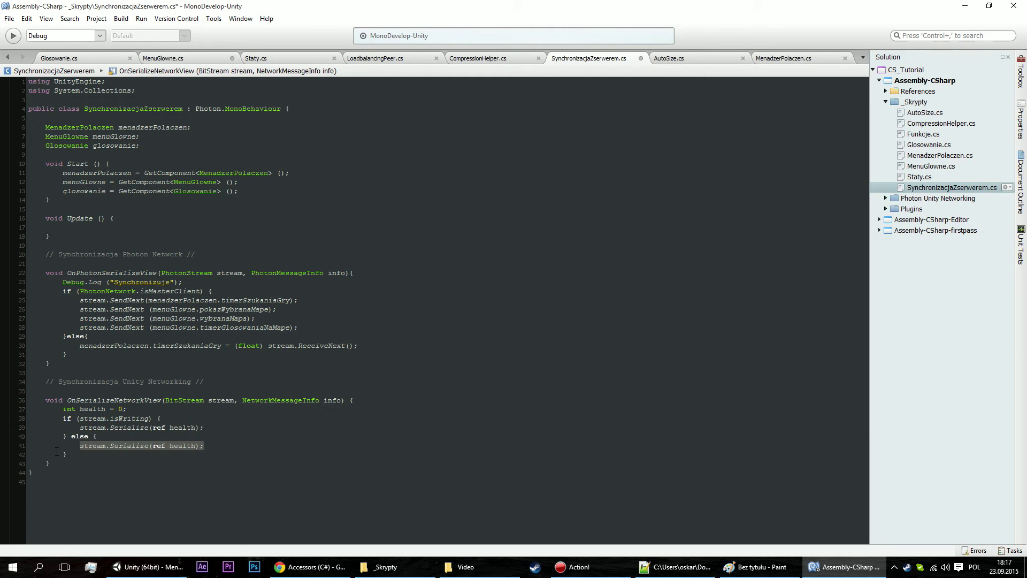
pyautogui.click(47, 445)
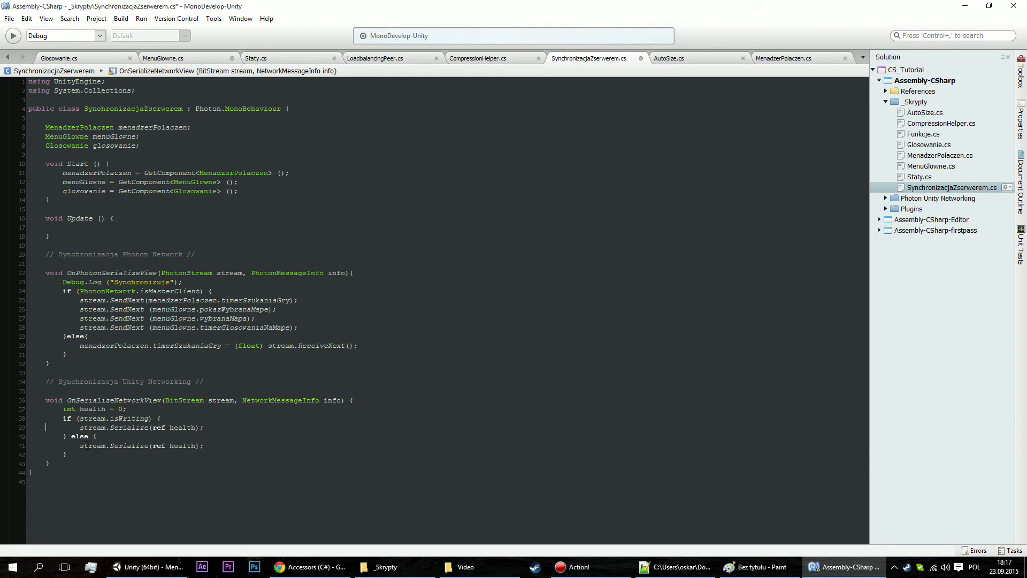
pyautogui.press('Up')
pyautogui.press('Up')
pyautogui.write('//')
pyautogui.press('Down')
pyautogui.press('Down')
pyautogui.write('//')
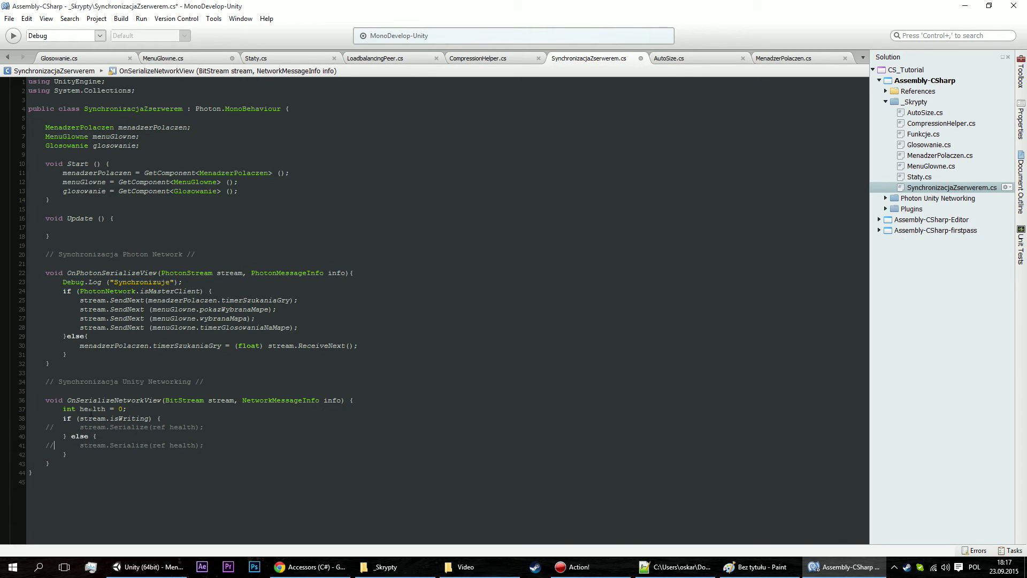
# Comment out the int health = 0 declaration.
pyautogui.moveTo(122, 418); pyautogui.dragTo(162, 419)
pyautogui.moveTo(204, 445); pyautogui.dragTo(2, 415)
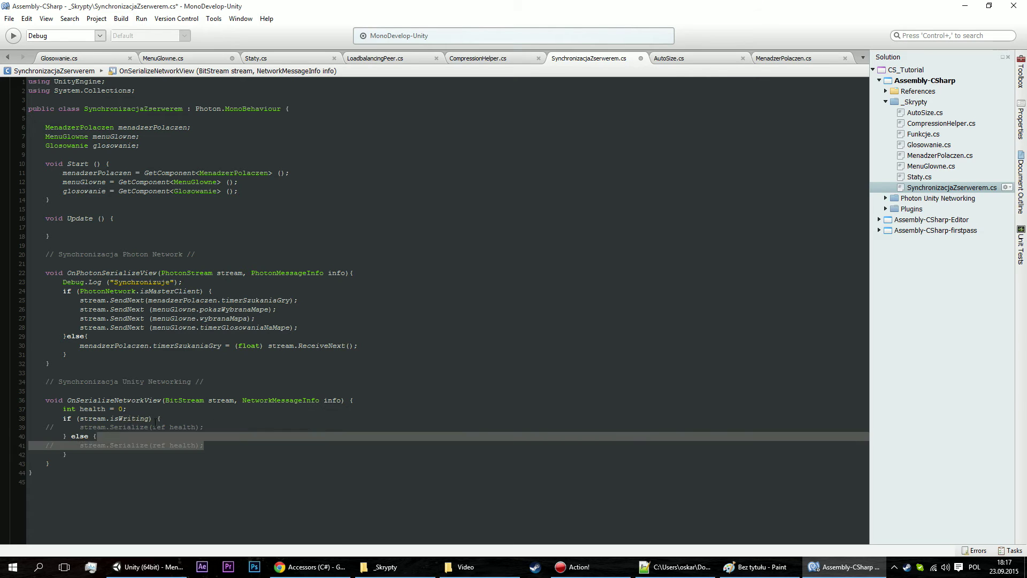
pyautogui.click(53, 410)
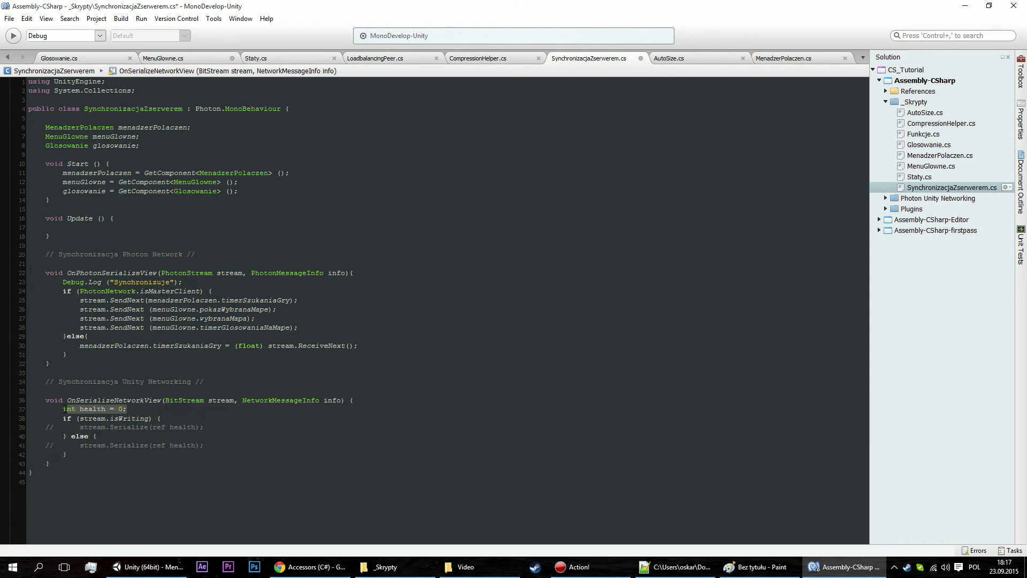
pyautogui.write('//')
# Begin a menuGlowne. line after ReceiveNext in the client else branch.
pyautogui.click(375, 345)
pyautogui.press('Return')
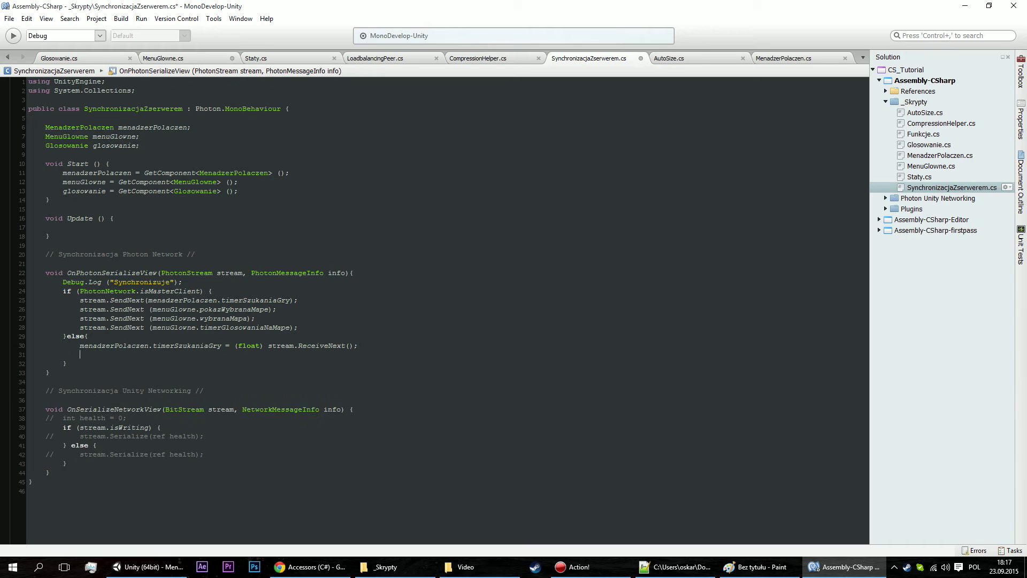
pyautogui.write('men')
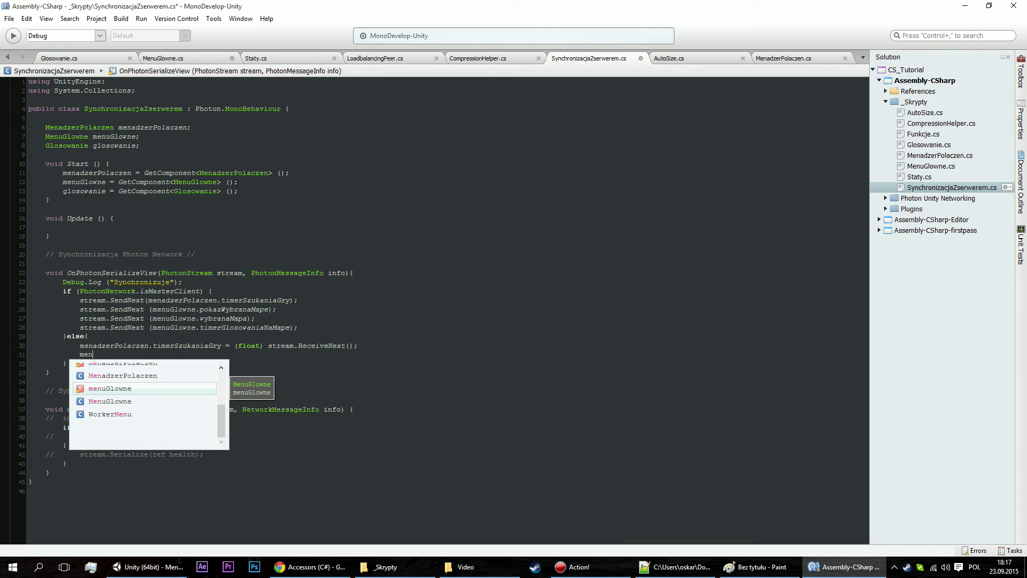
pyautogui.write('uGlowne.')
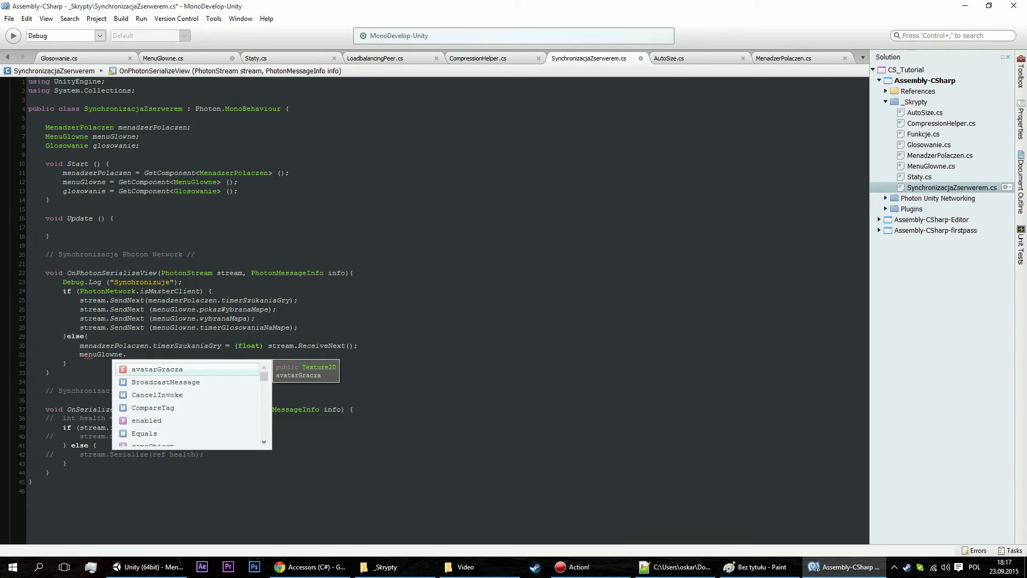
pyautogui.press('Down')
pyautogui.press('Down')
pyautogui.press('Down')
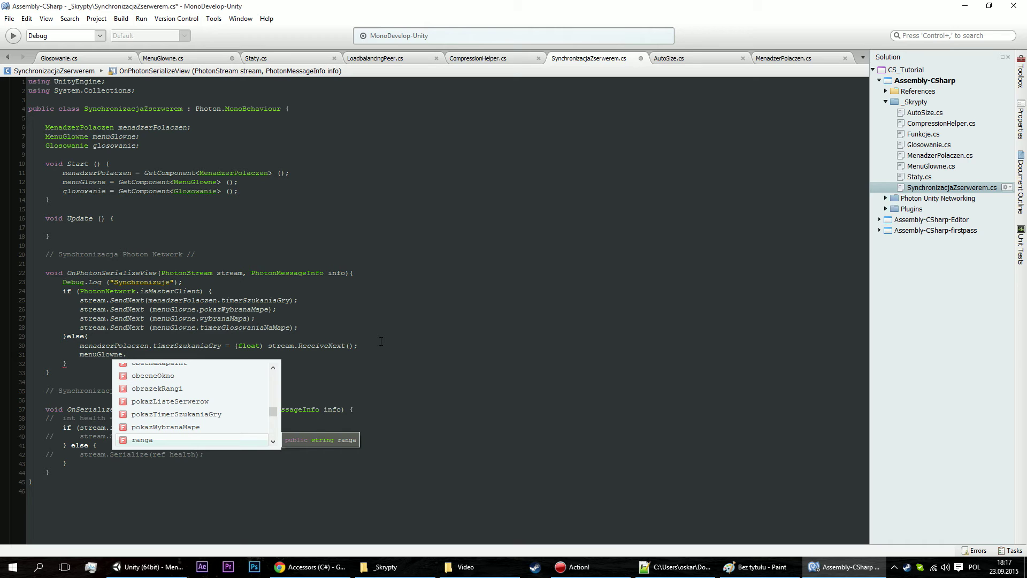
# Add menuGlowne.pokazWybranaMape = (bool?) stream.ReceiveNext(); to the else branch using autocomplete.
pyautogui.write('pok')
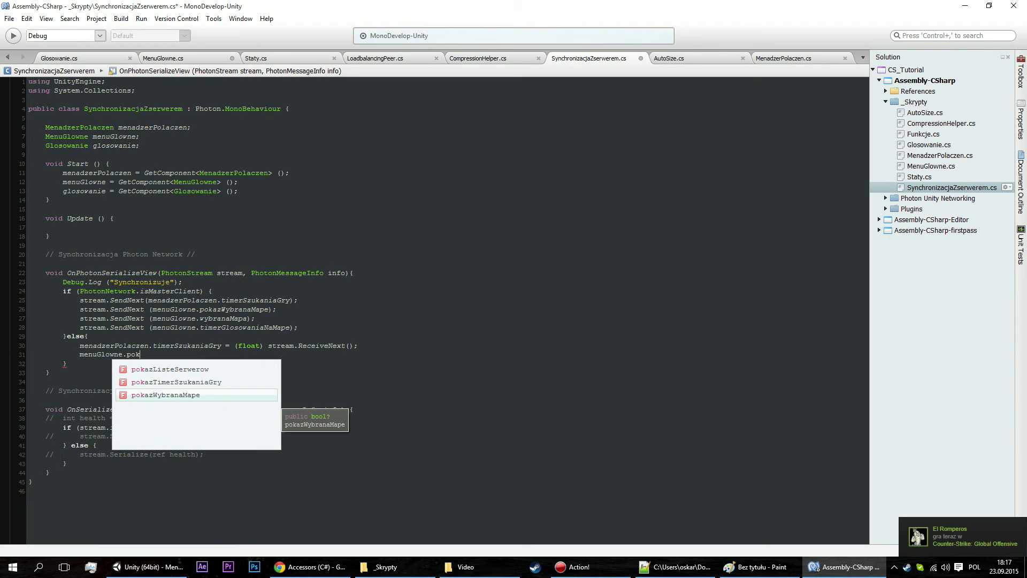
pyautogui.press('Up')
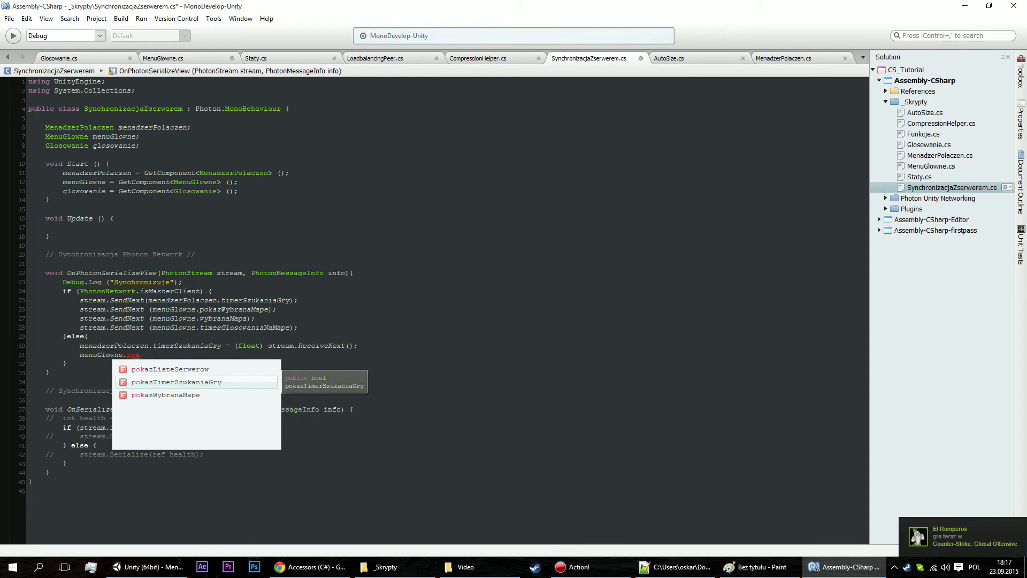
pyautogui.press('Down')
pyautogui.press('Return')
pyautogui.write('=')
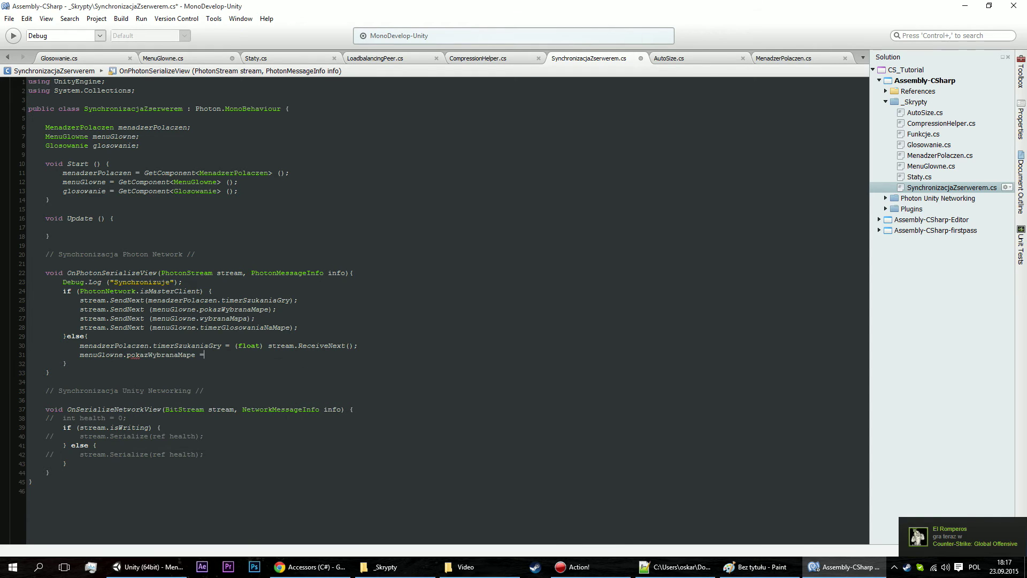
pyautogui.write(' (f')
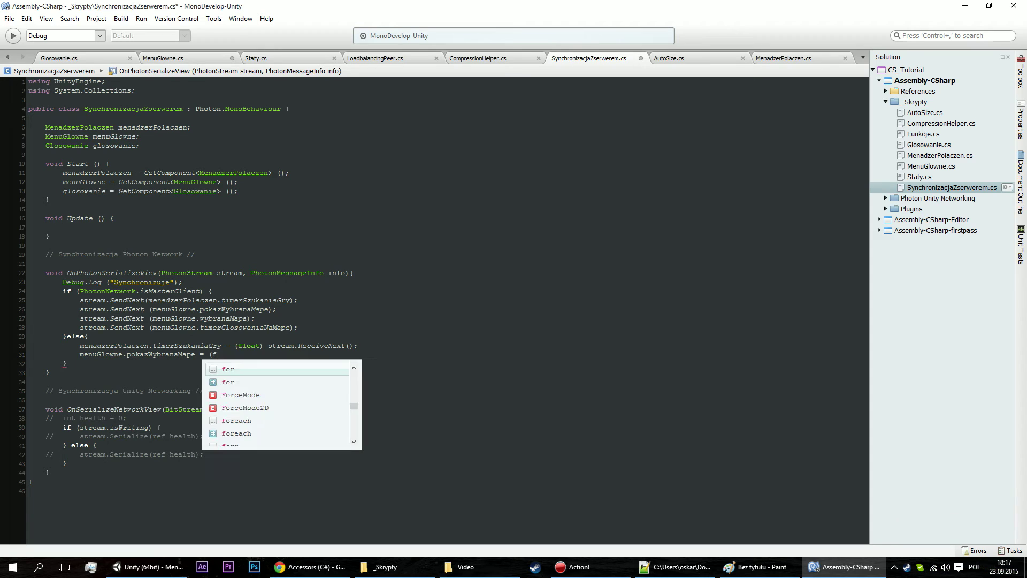
pyautogui.write('loat')
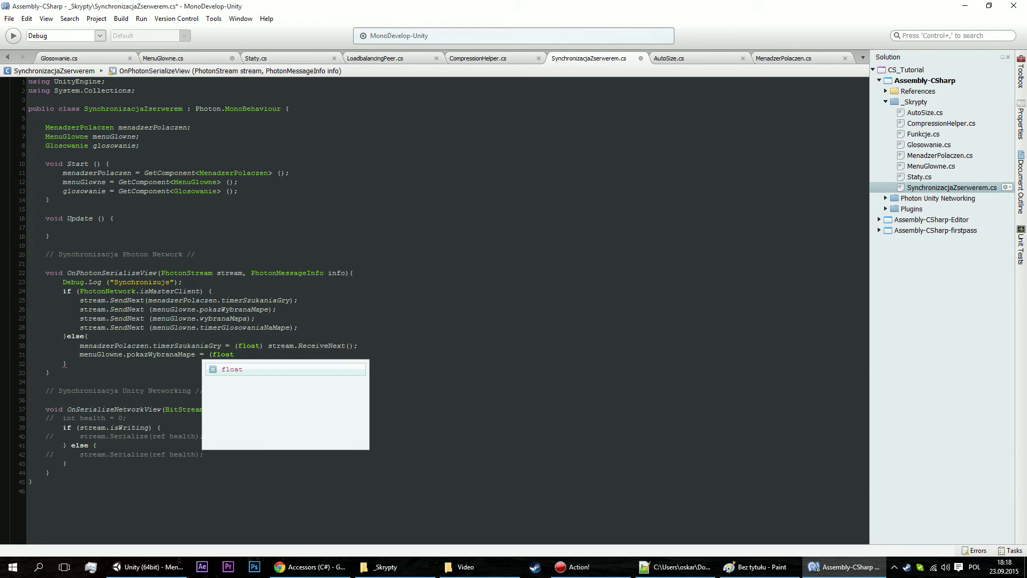
pyautogui.press('BackSpace')
pyautogui.press('BackSpace')
pyautogui.press('BackSpace')
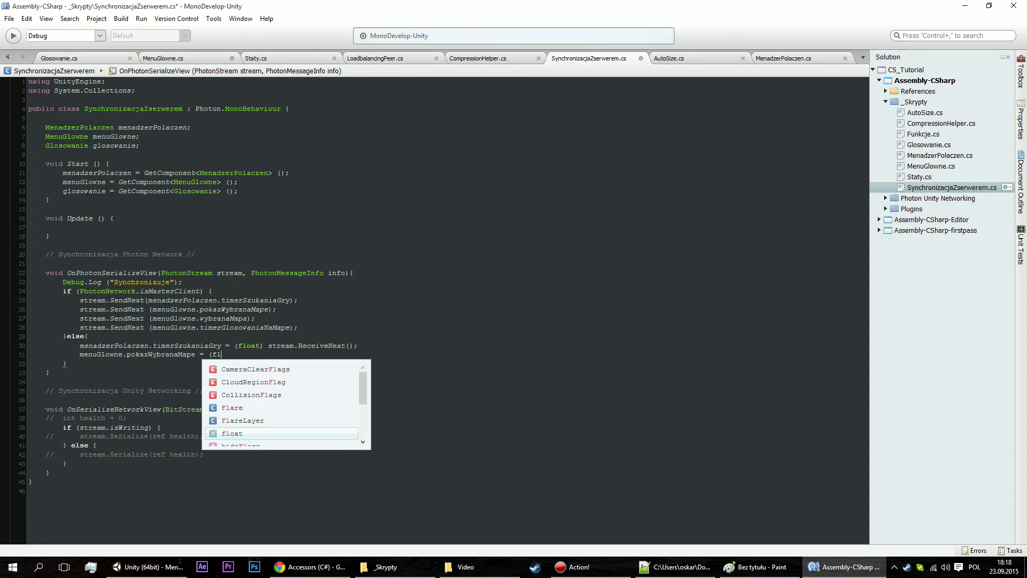
pyautogui.write('bool?')
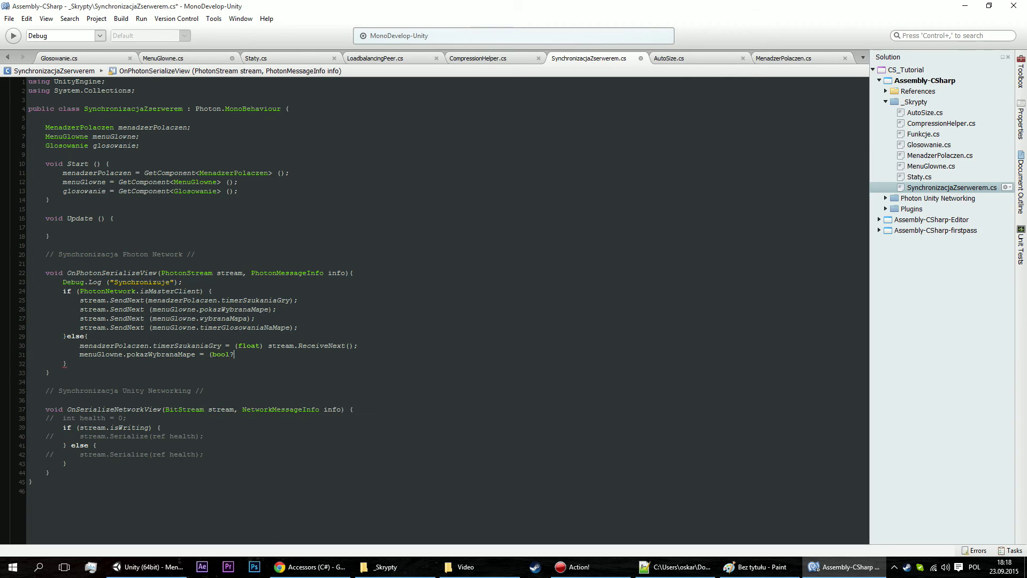
pyautogui.write(') stre')
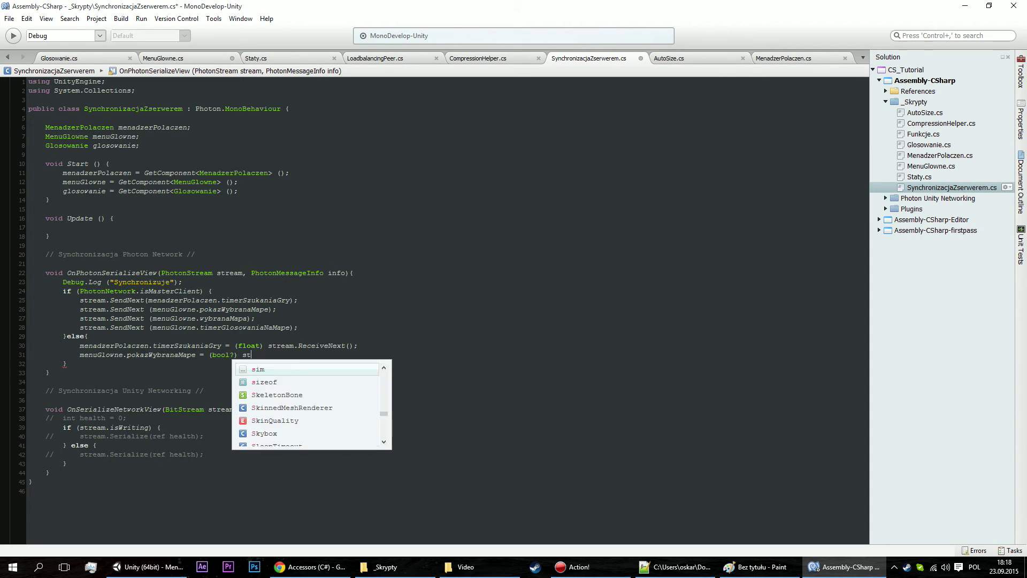
pyautogui.write('am,.')
pyautogui.press('BackSpace')
pyautogui.press('BackSpace')
pyautogui.write('.re')
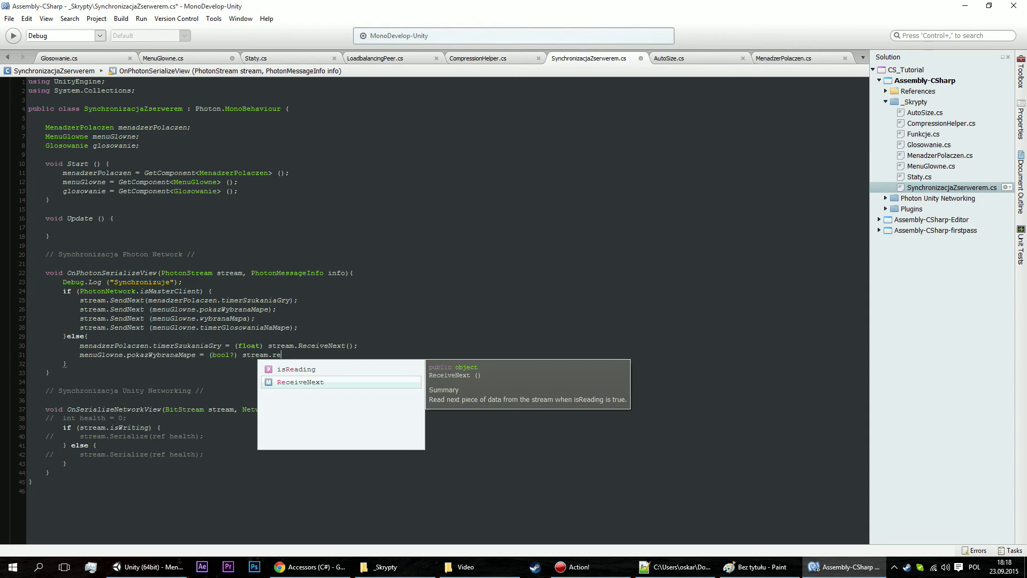
pyautogui.press('Return')
pyautogui.write('()')
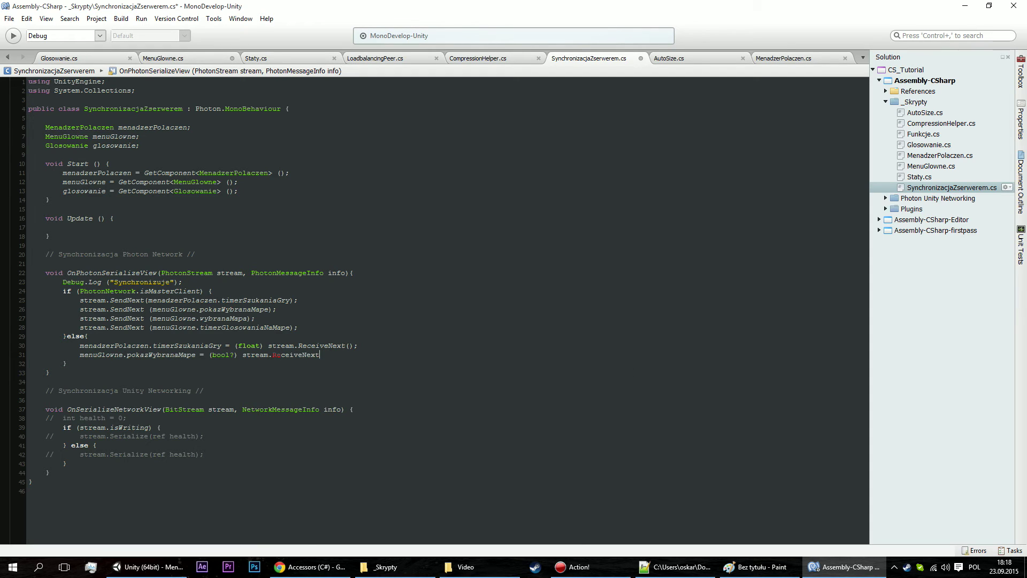
pyautogui.write(';')
pyautogui.press('Return')
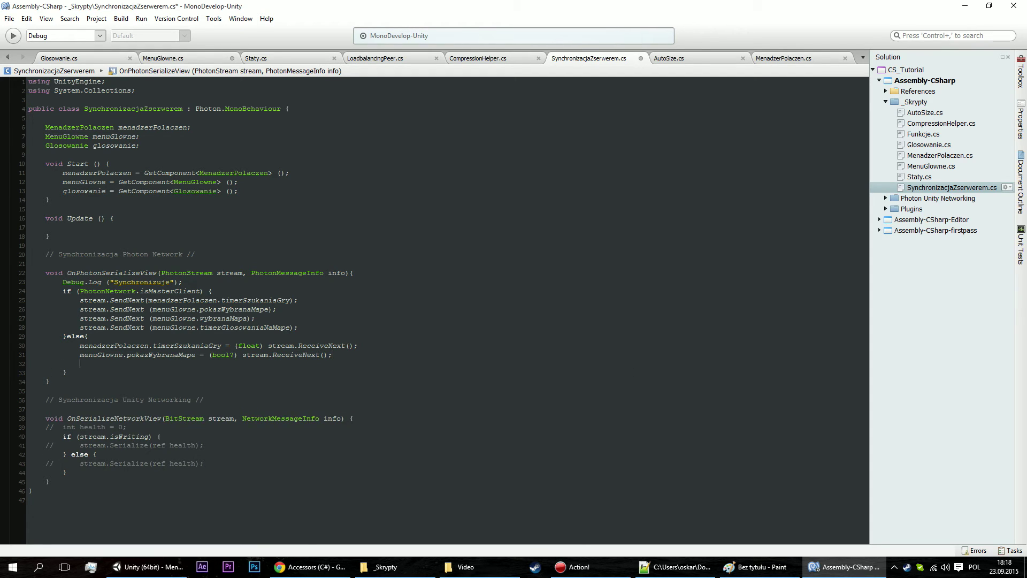
pyautogui.write('me')
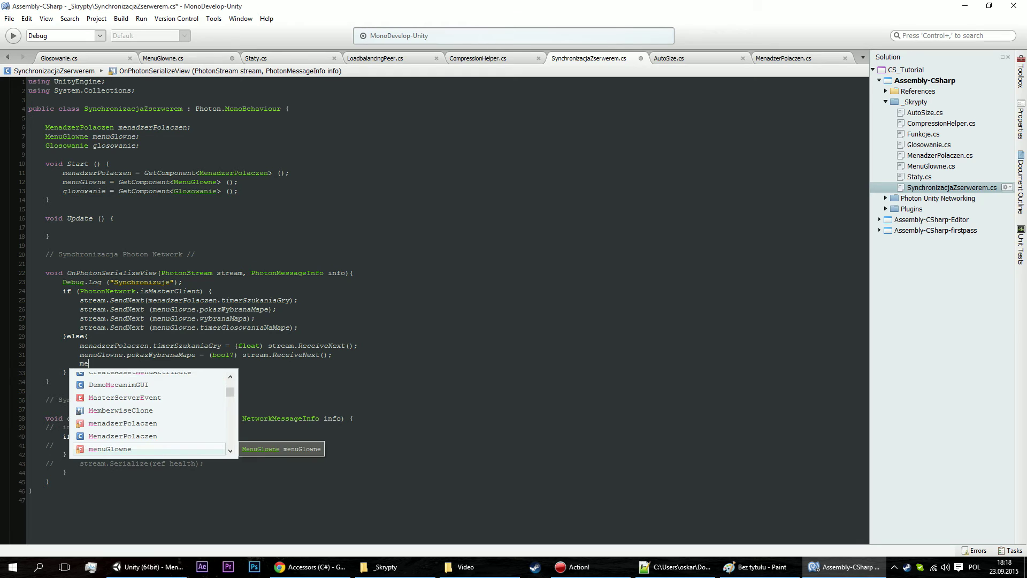
pyautogui.press('BackSpace')
pyautogui.press('BackSpace')
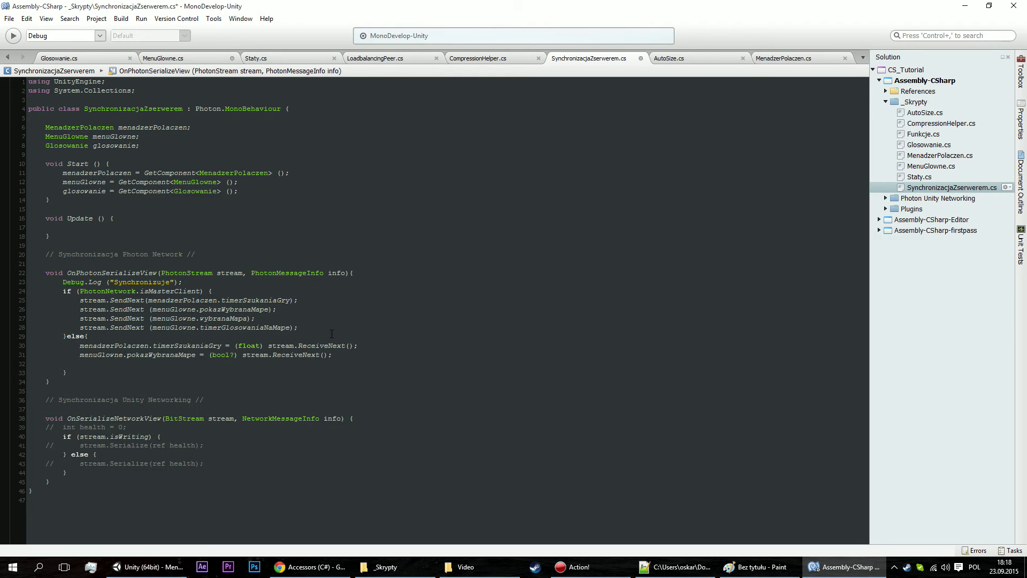
# Duplicate the pokazWybranaMape receiving statement onto the empty line below it.
pyautogui.moveTo(333, 355); pyautogui.dragTo(80, 356)
pyautogui.click(81, 357)
pyautogui.write('menuGlowne.pokazWybranaMape = (bool?) stream.ReceiveNext();')
pyautogui.hotkey('ctrl', 'z')
pyautogui.click(128, 373)
pyautogui.press('Up')
pyautogui.write('menuGlowne.pokazWybranaMape = (bool?) stream.ReceiveNext();')
# Paste a third copy and change one copy to receive wybranaMapa with an (int) cast.
pyautogui.click(124, 374)
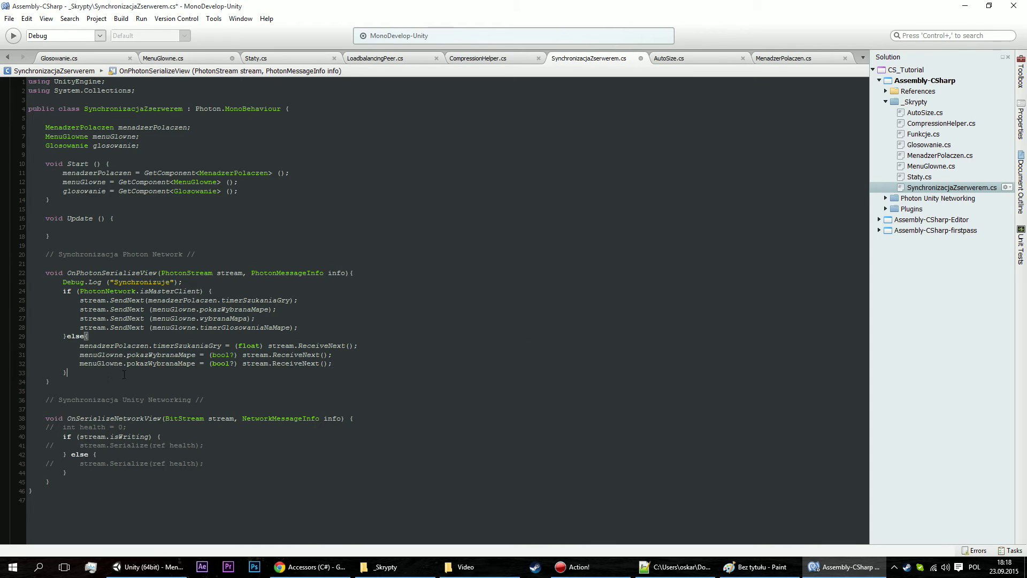
pyautogui.click(356, 363)
pyautogui.press('Return')
pyautogui.hotkey('ctrl', 'v')
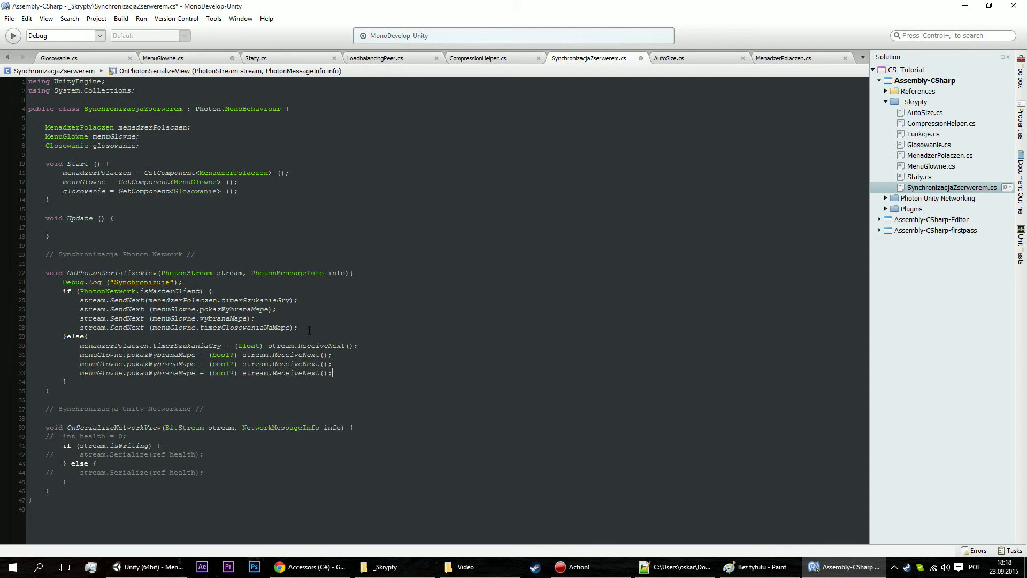
pyautogui.doubleClick(221, 364)
pyautogui.moveTo(236, 364); pyautogui.dragTo(212, 364)
pyautogui.write('int')
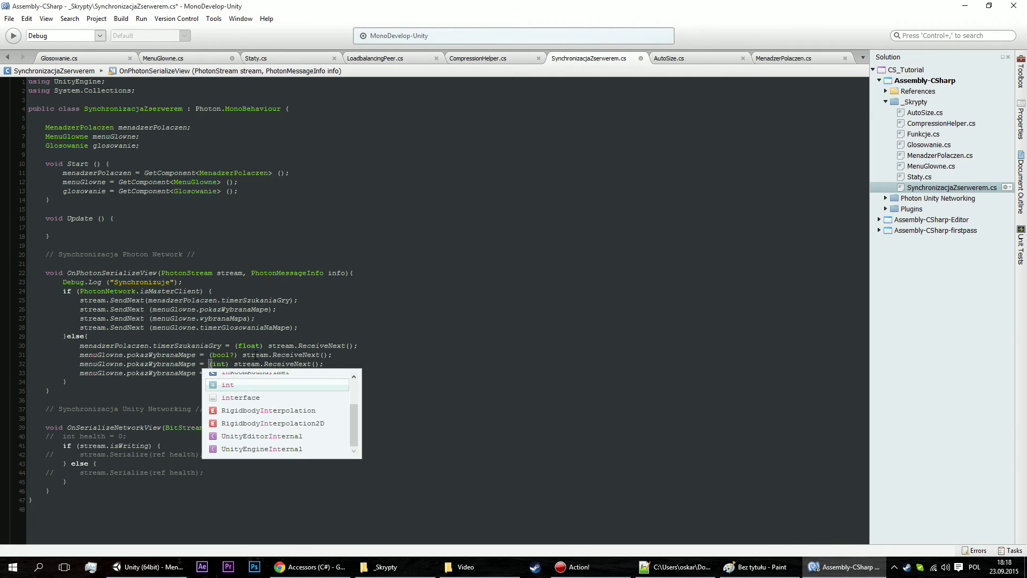
pyautogui.doubleClick(158, 364)
pyautogui.write('wybr')
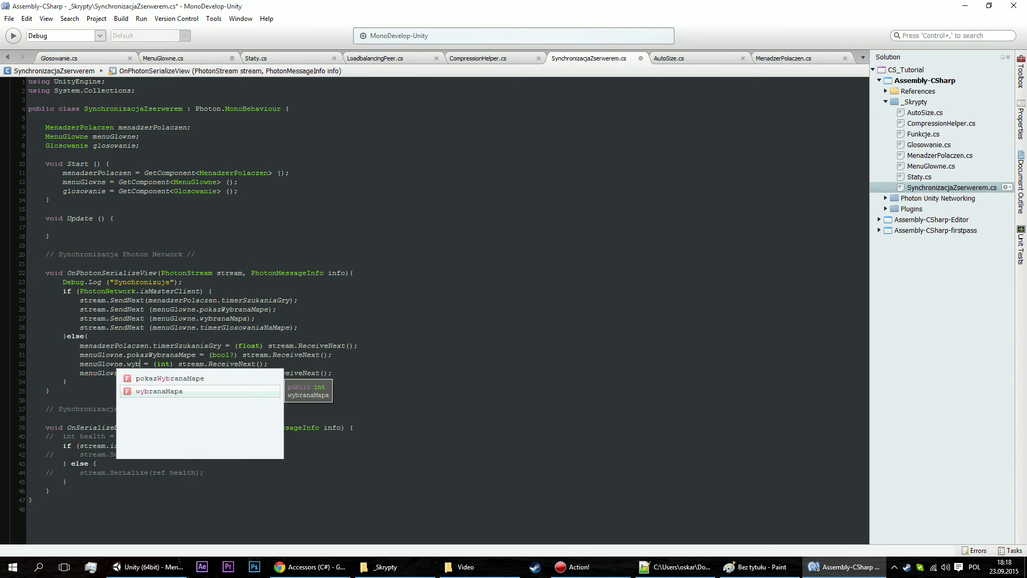
pyautogui.press('Return')
# Change the last copy to receive timerGlosowaniaNaMape as (float) and save SynchronizacjaZserwerem.cs.
pyautogui.doubleClick(166, 373)
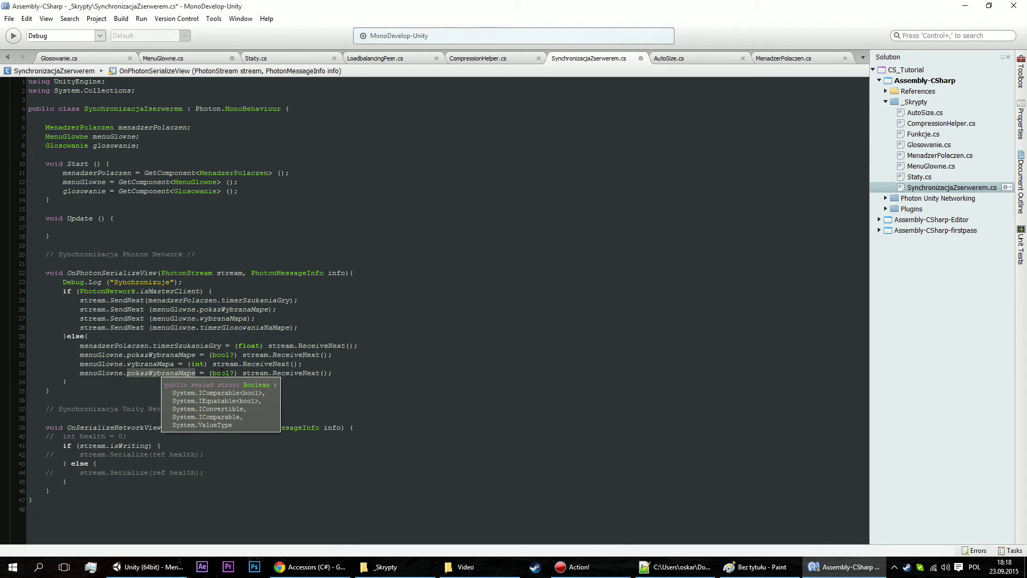
pyautogui.hotkey('ctrl', 'space')
pyautogui.press('Down')
pyautogui.press('Return')
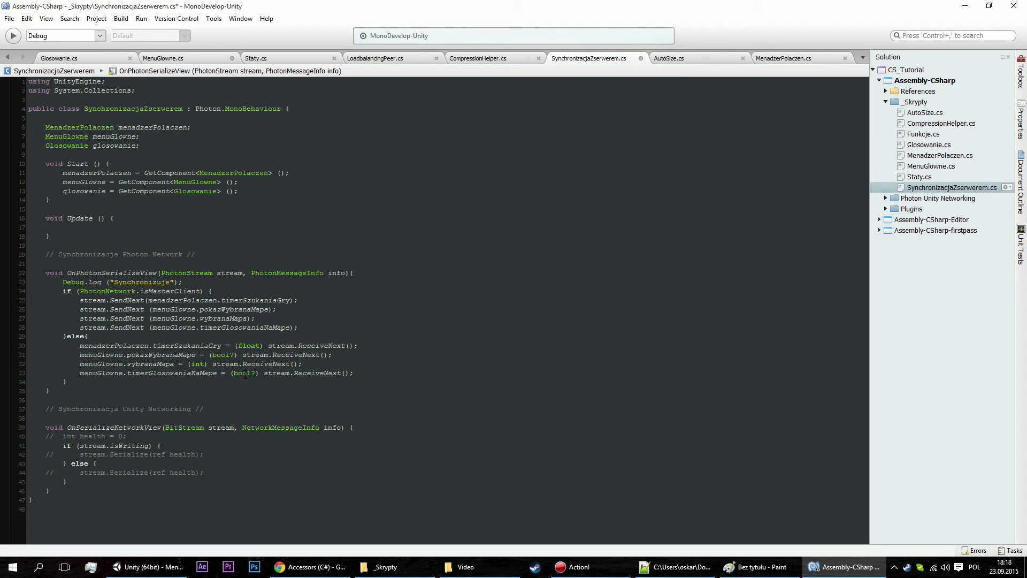
pyautogui.press('BackSpace')
pyautogui.press('BackSpace')
pyautogui.press('Delete')
pyautogui.press('Delete')
pyautogui.press('Delete')
pyautogui.write('float')
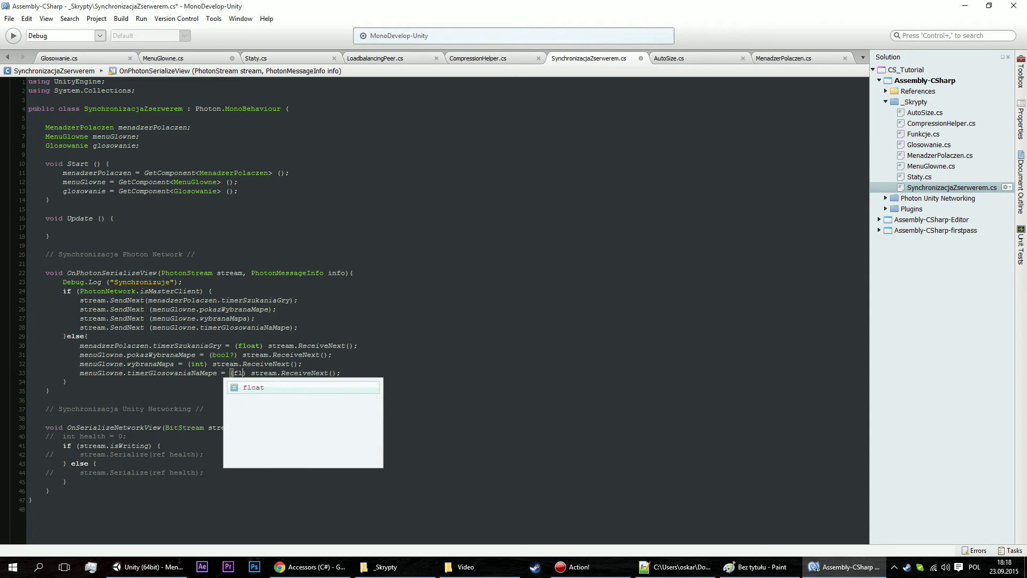
pyautogui.press('Escape')
pyautogui.click(381, 373)
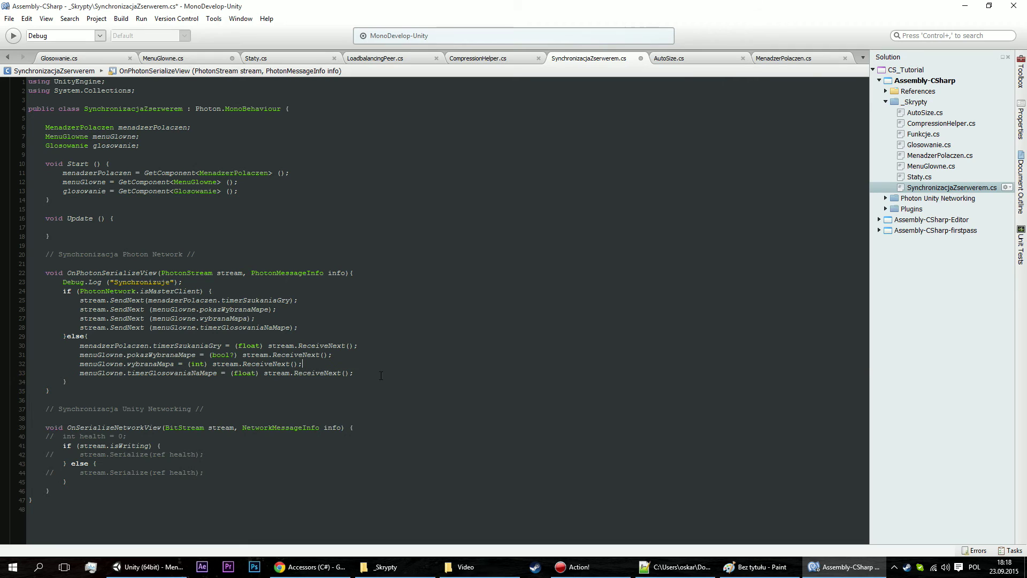
pyautogui.hotkey('ctrl', 's')
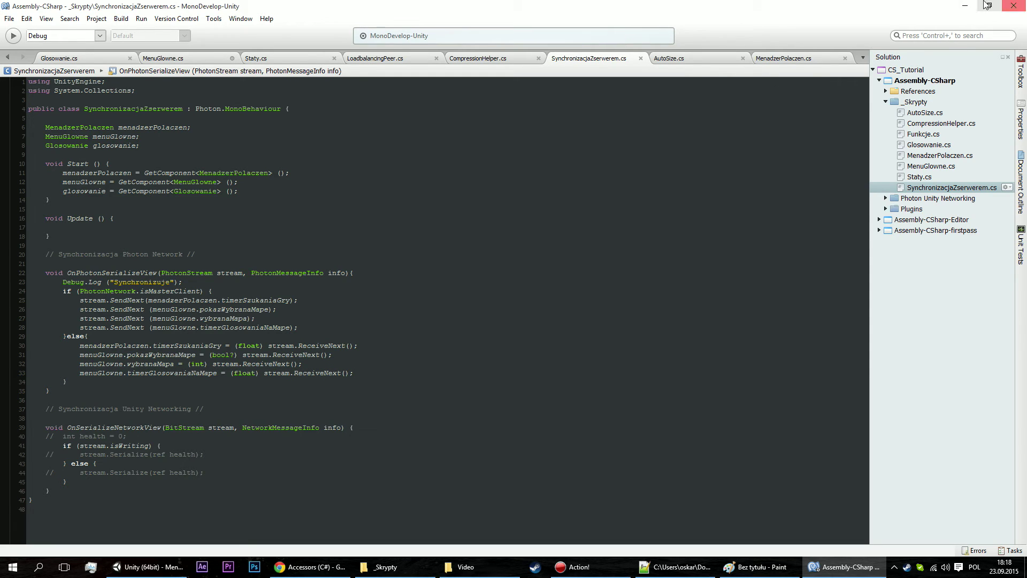
pyautogui.click(965, 5)
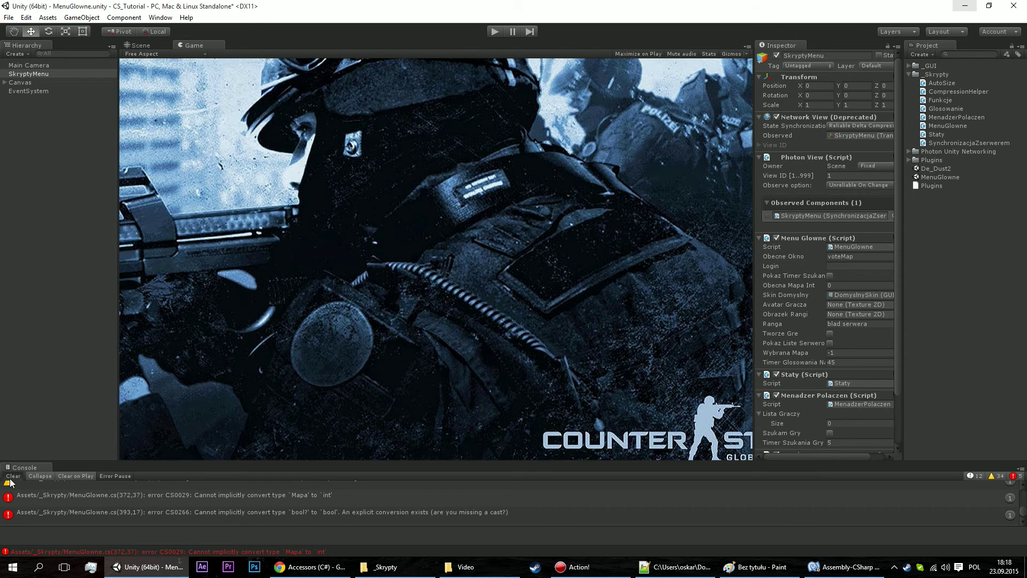
# Open MenuGlowne.cs at line 372 from the first CS0029 Mapa-to-int console error.
pyautogui.scroll(2, 219, 493)
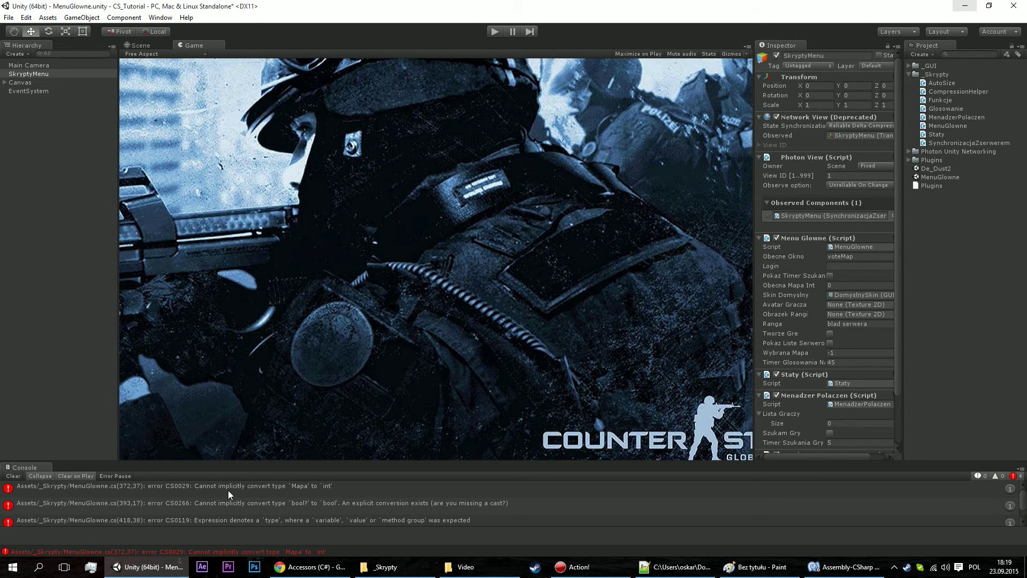
pyautogui.doubleClick(227, 490)
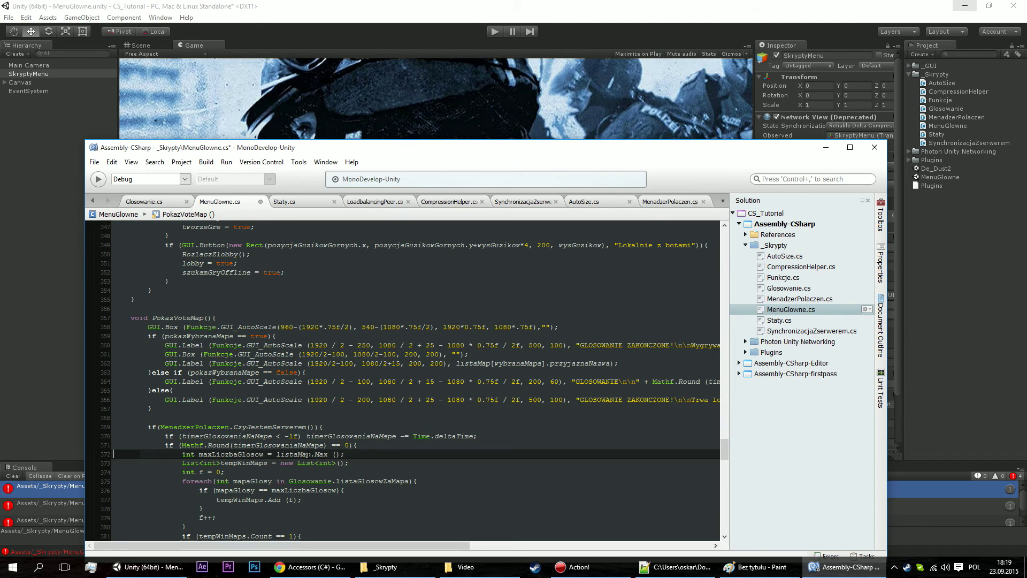
# Replace listaMap on line 372 with Glosowanie.listaGlosowZaMapa.Max() and save MenuGlowne.cs.
pyautogui.moveTo(309, 454)
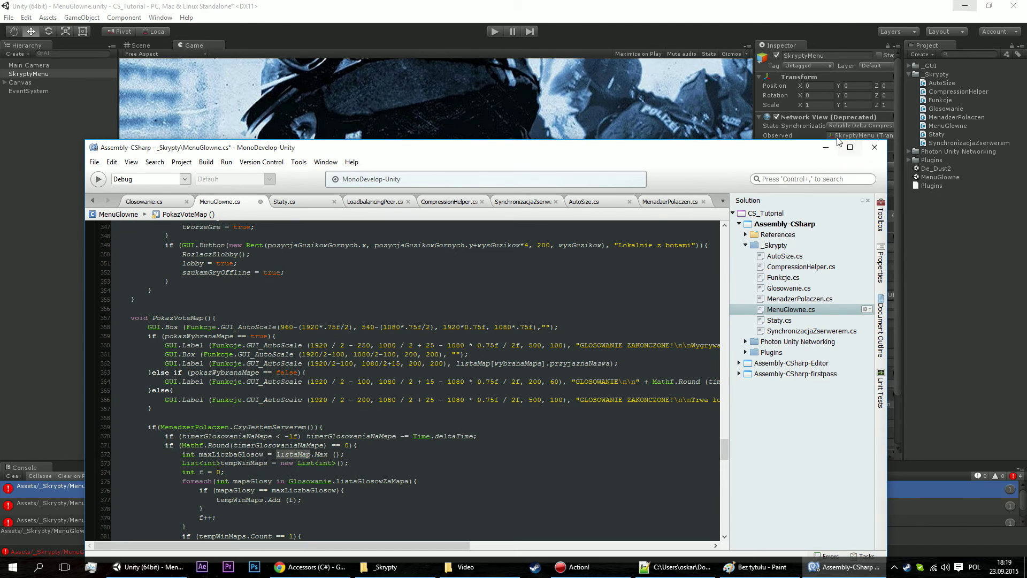
pyautogui.click(850, 147)
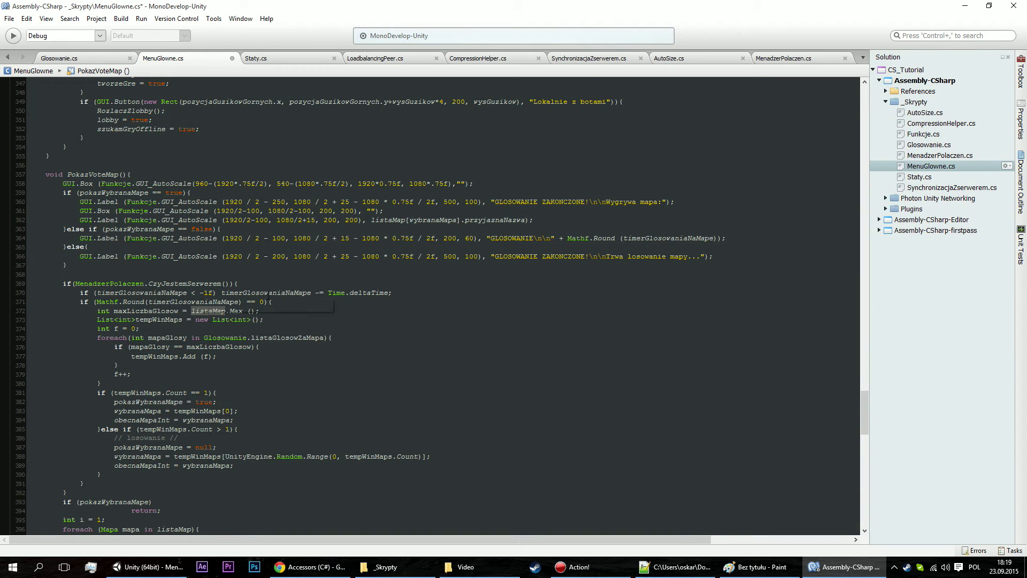
pyautogui.hotkey('ctrl', 'BackSpace')
pyautogui.write('glosowa')
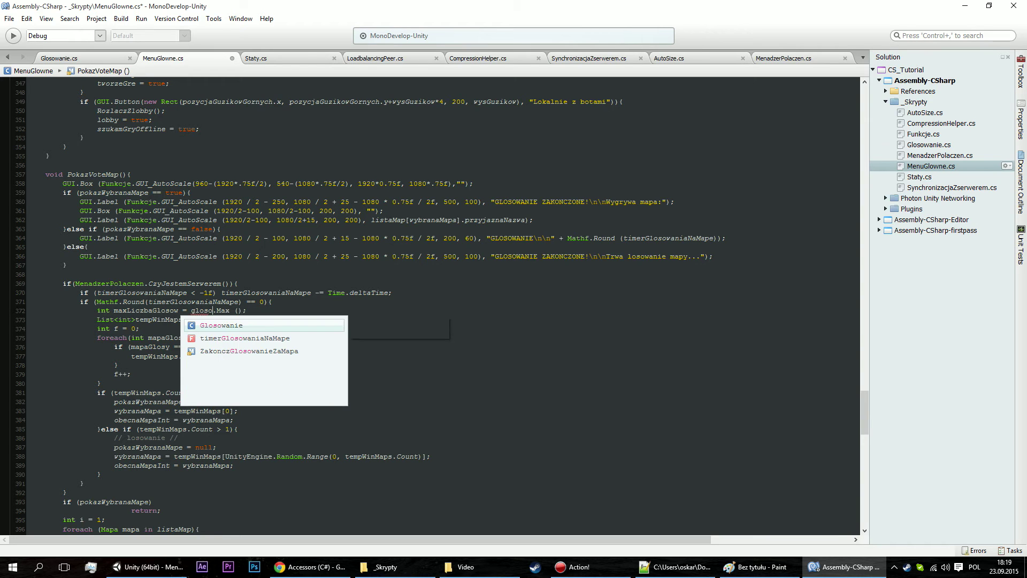
pyautogui.write('.')
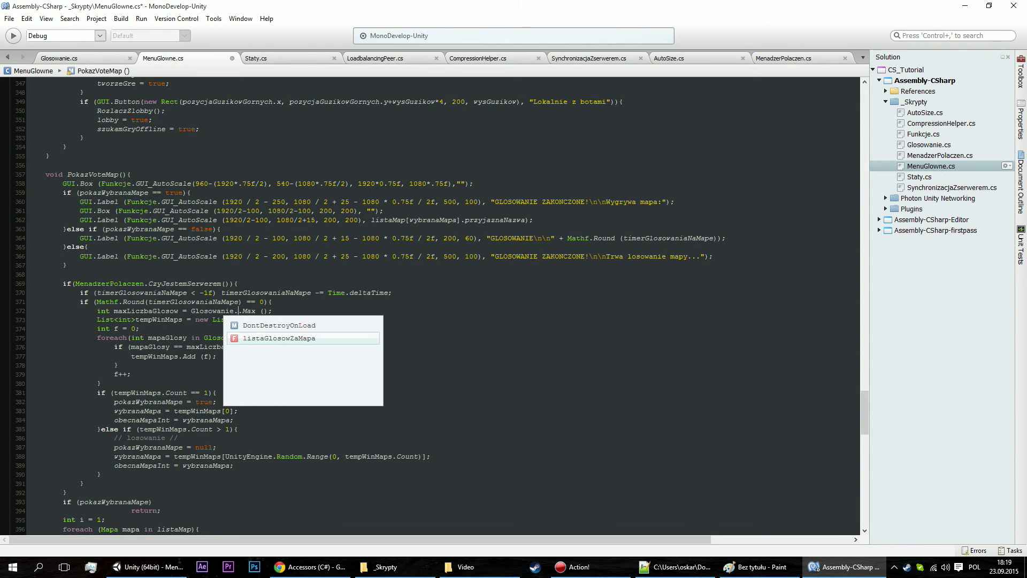
pyautogui.write('li')
pyautogui.press('Return')
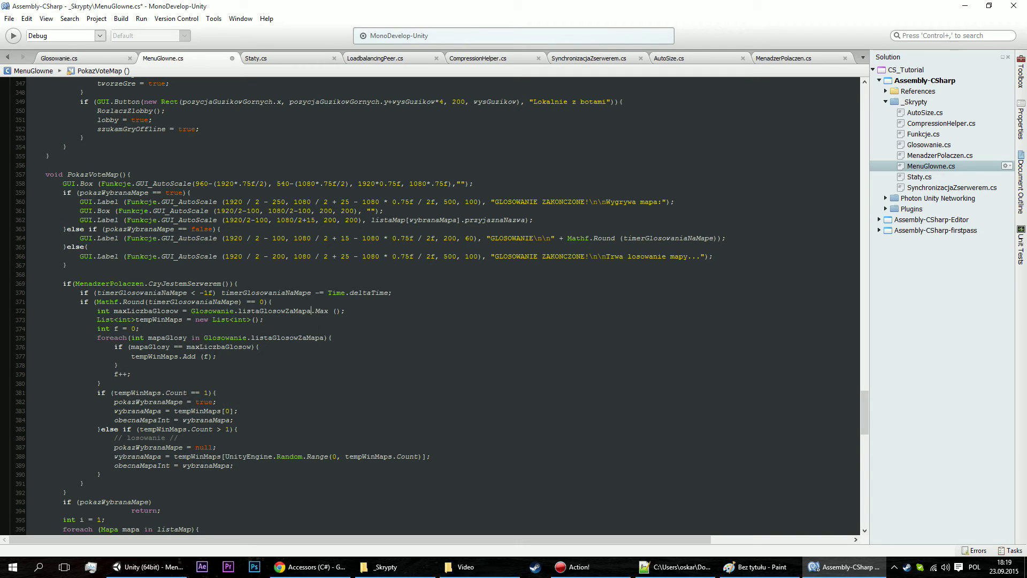
pyautogui.hotkey('ctrl', 's')
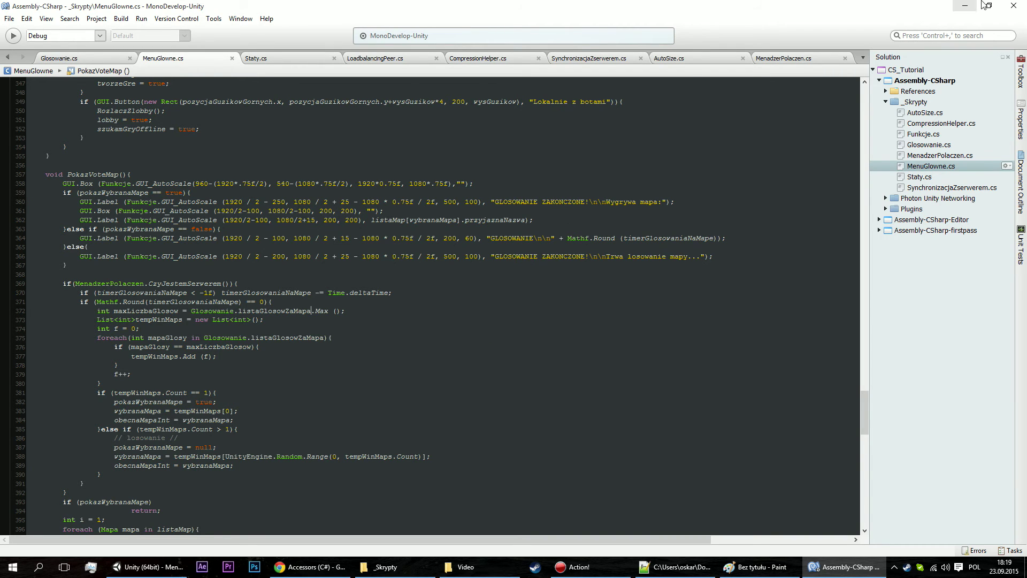
pyautogui.click(965, 5)
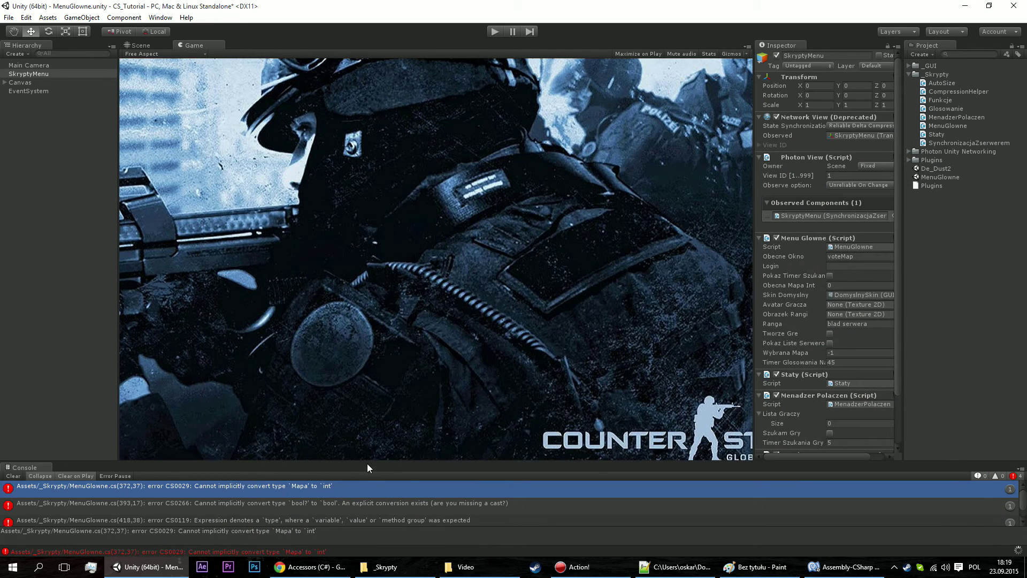
# Fix the bool? conversion error by changing line 393 to pokazWybranaMape == true, then save.
pyautogui.moveTo(367, 463); pyautogui.dragTo(374, 402)
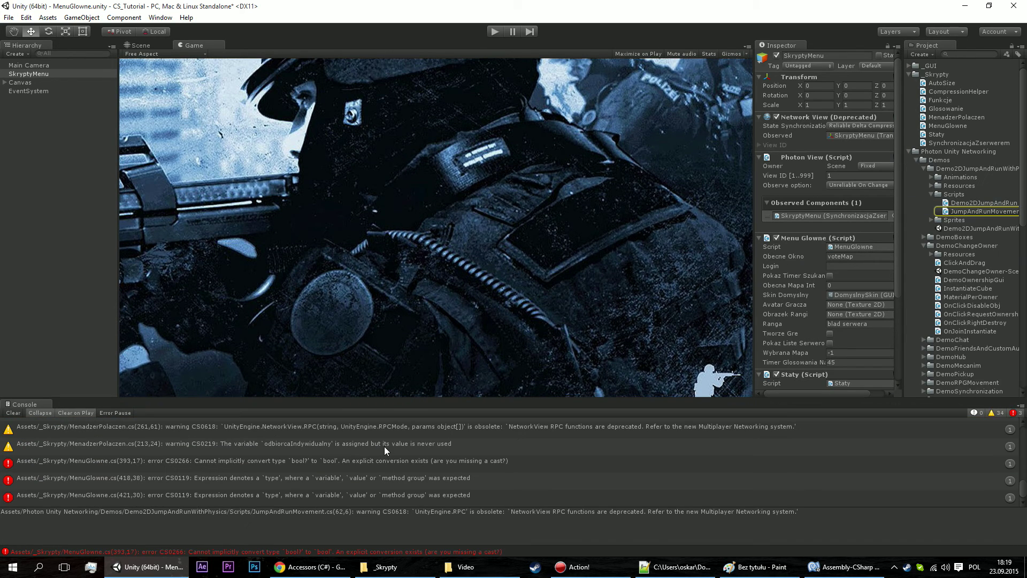
pyautogui.click(327, 426)
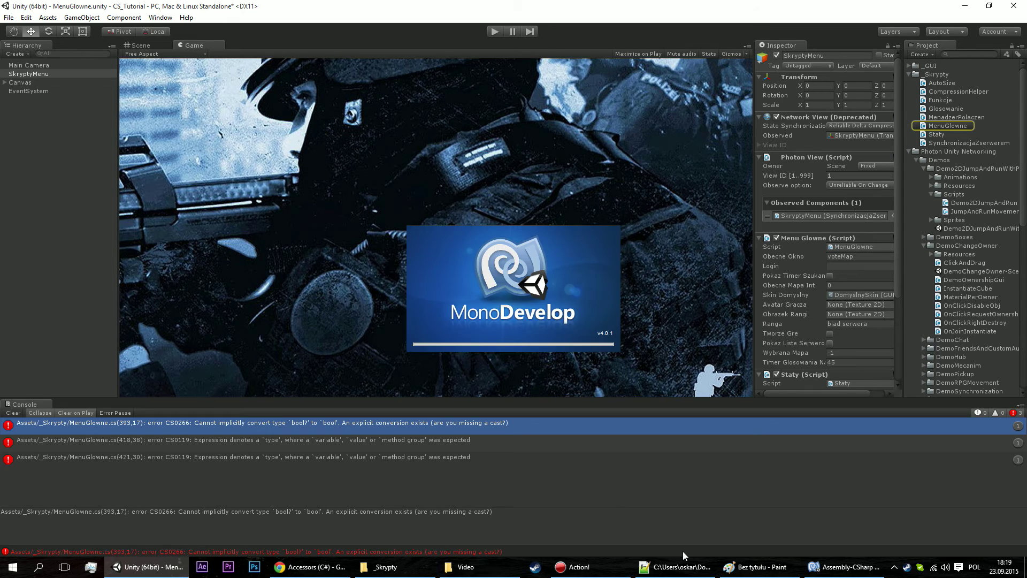
pyautogui.scroll(-1, 250, 423)
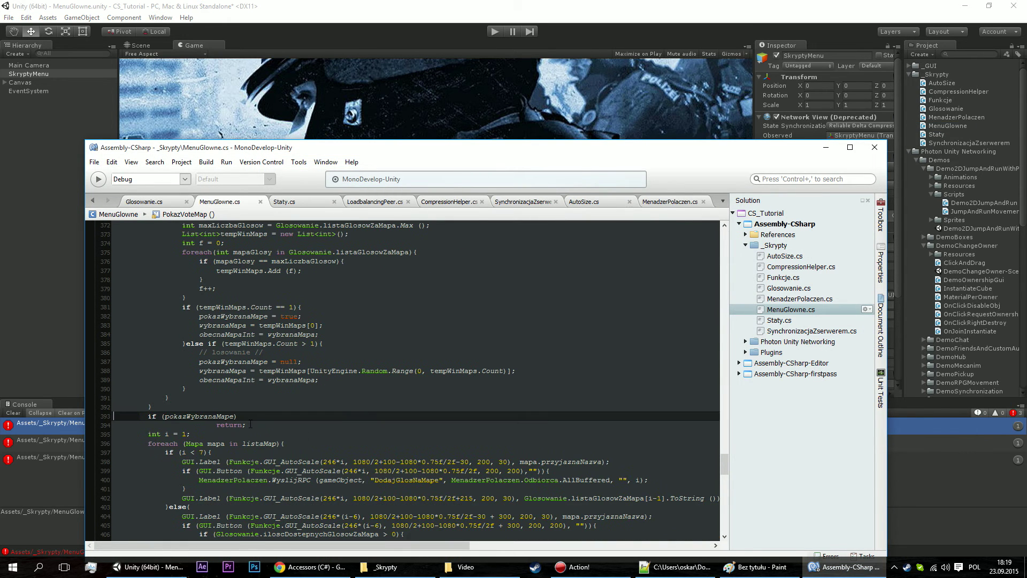
pyautogui.click(233, 416)
pyautogui.write('== true')
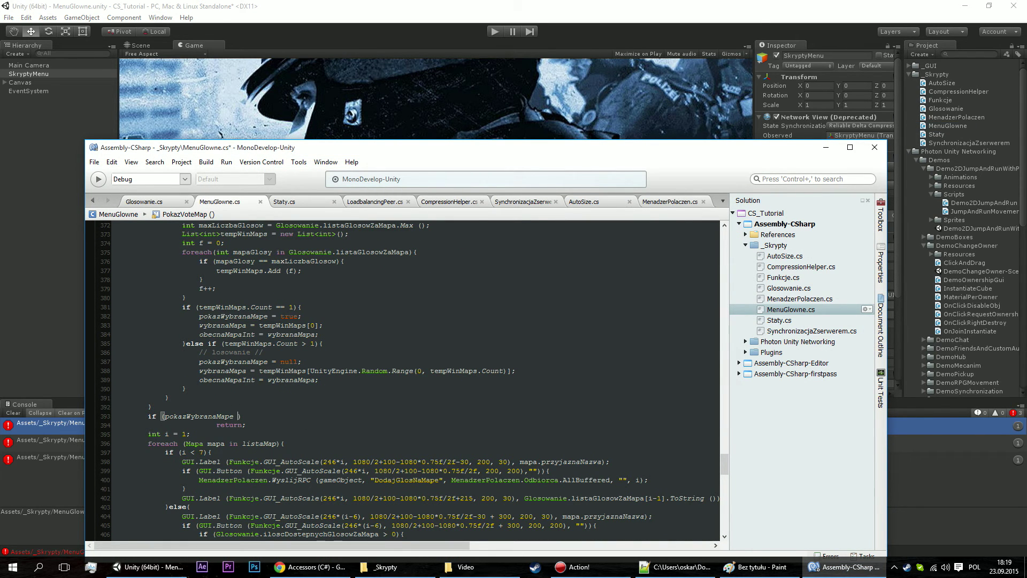
pyautogui.hotkey('ctrl', 's')
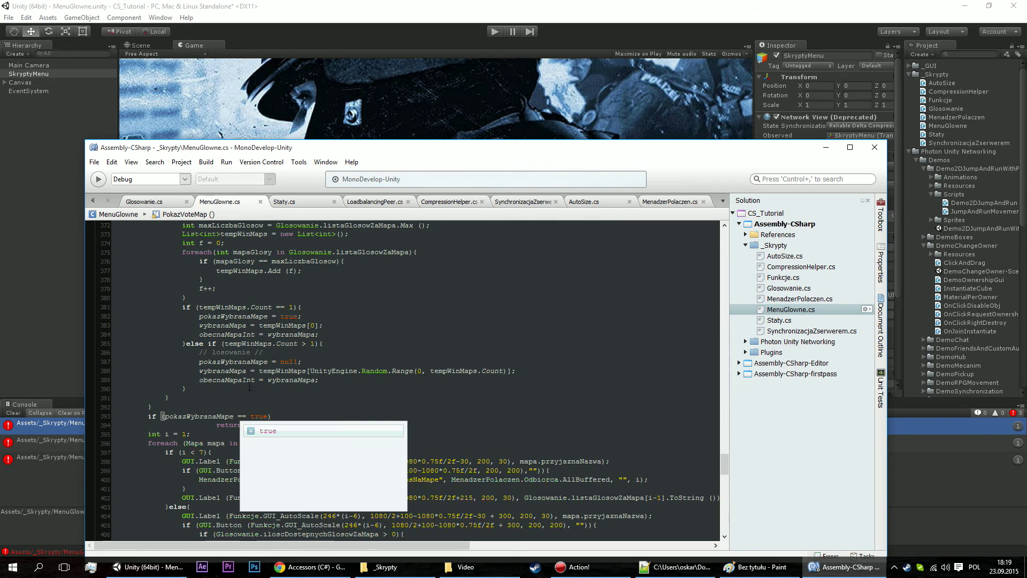
# Add 'new' before both WaitForSeconds calls near line 418 and save MenuGlowne.cs.
pyautogui.click(23, 472)
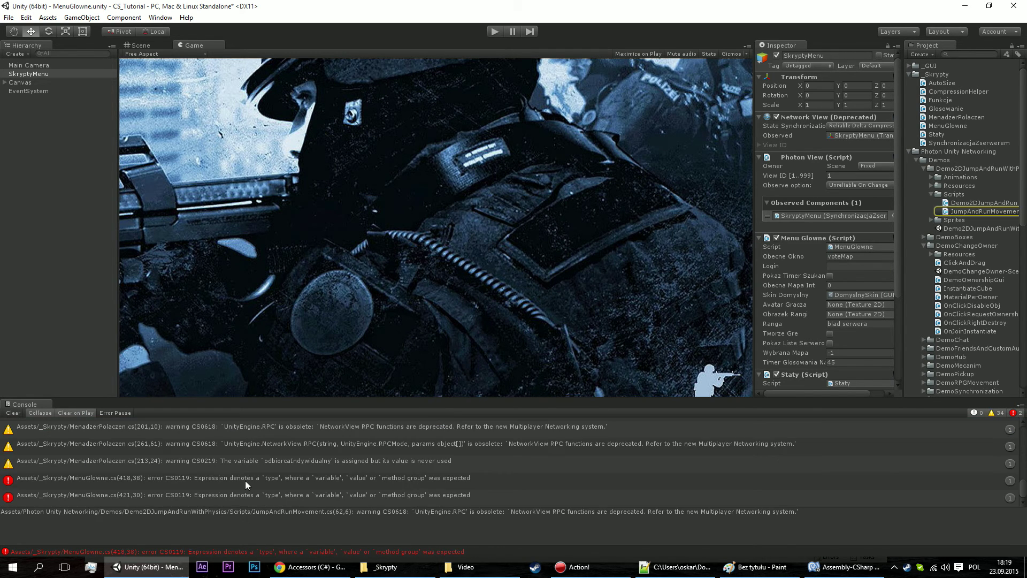
pyautogui.click(276, 479)
pyautogui.doubleClick(276, 480)
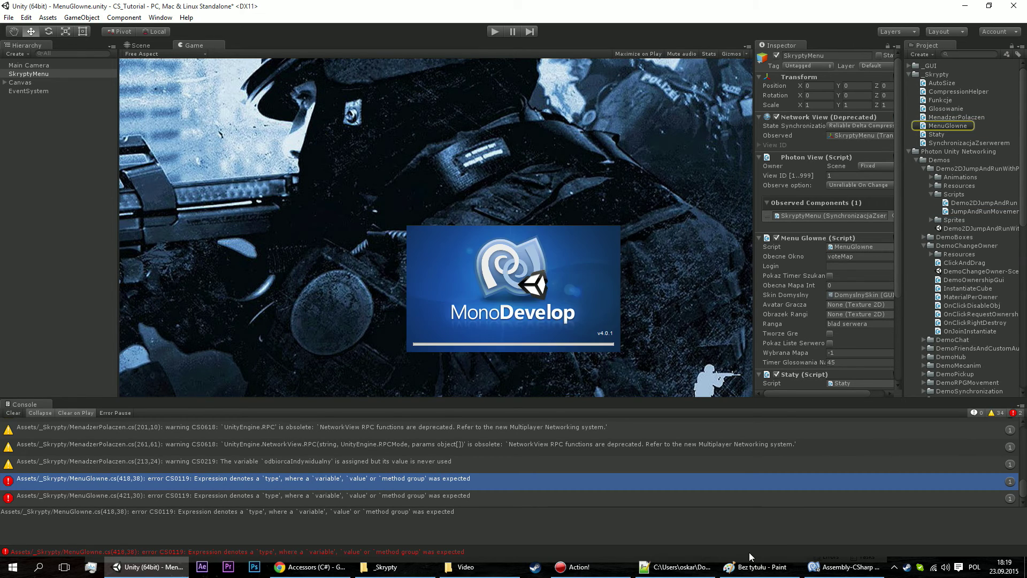
pyautogui.click(819, 567)
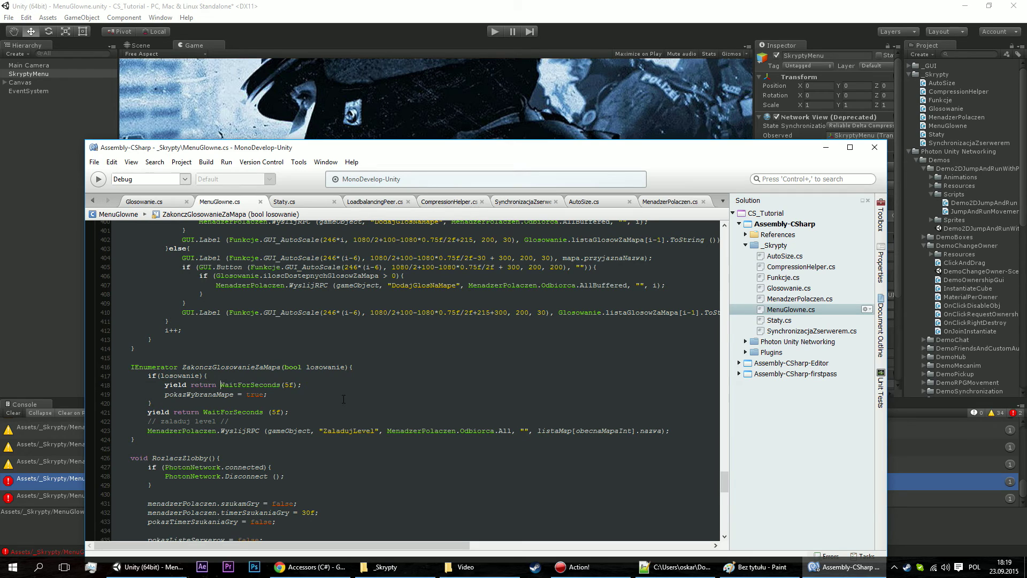
pyautogui.write('new')
pyautogui.click(131, 412)
pyautogui.click(203, 411)
pyautogui.write('new')
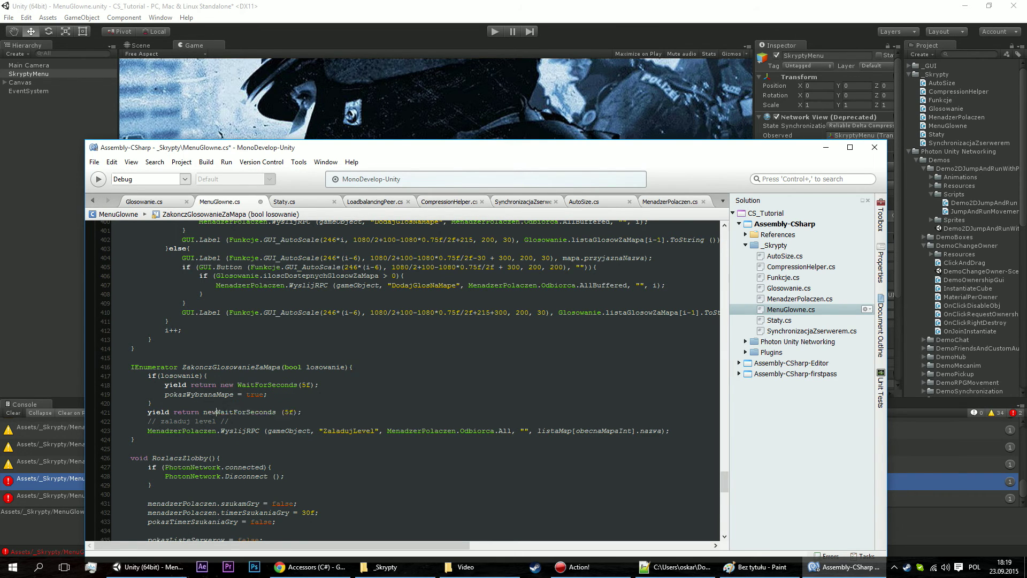
pyautogui.scroll(2, 279, 445)
pyautogui.hotkey('ctrl', 's')
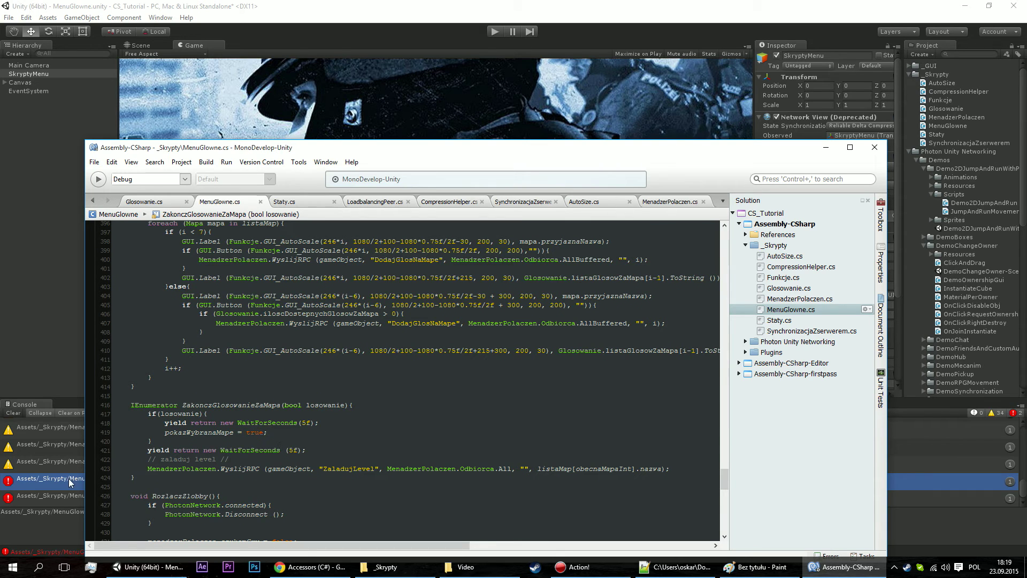
# After Unity recompiles, open the Glosowanie script from its warning, then Staty.cs.
pyautogui.click(65, 465)
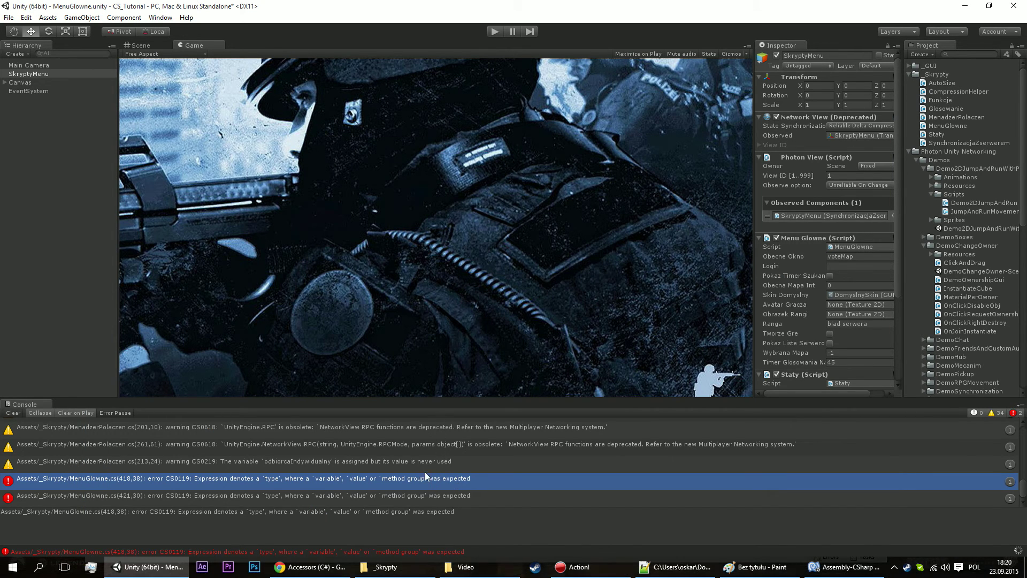
pyautogui.doubleClick(380, 463)
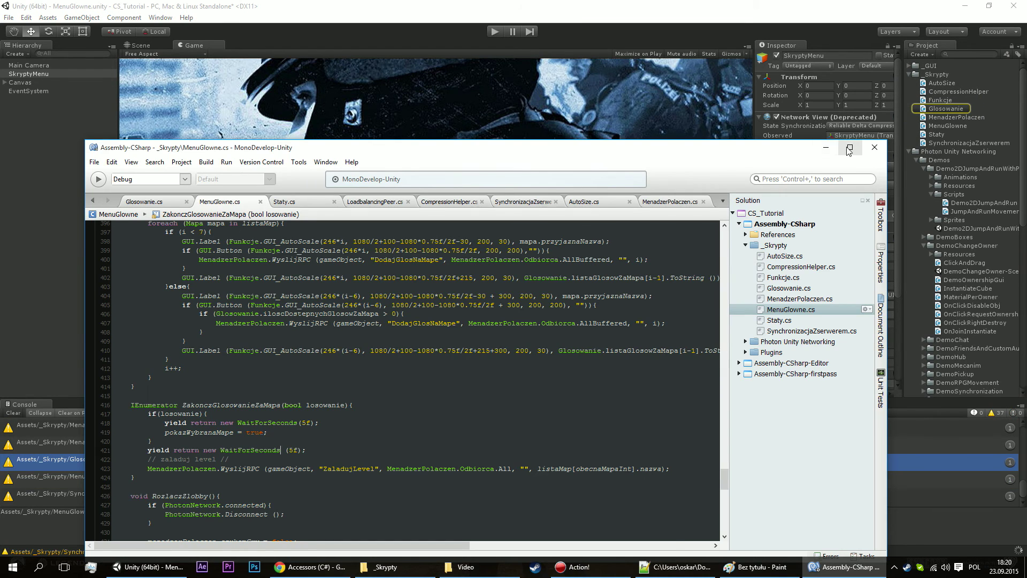
pyautogui.click(850, 147)
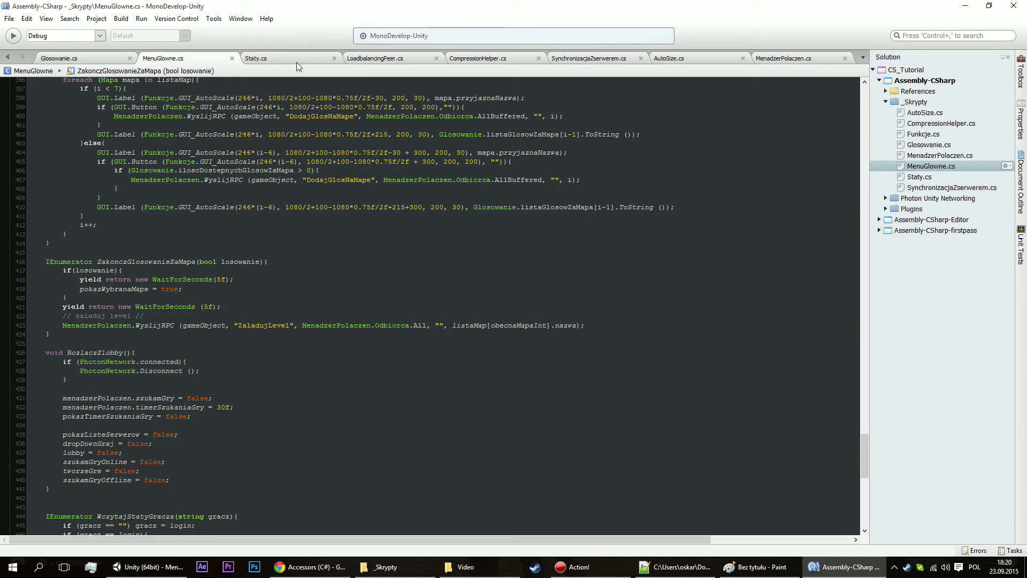
pyautogui.click(255, 58)
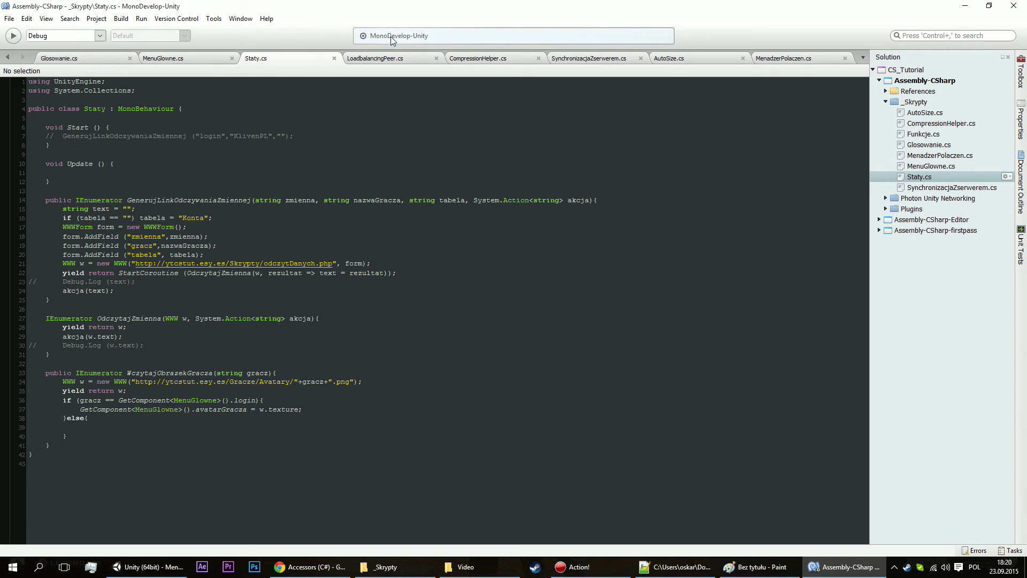
# Review the open script tabs, ending on SynchronizacjaZserwerem.cs, then minimize MonoDevelop.
pyautogui.click(383, 60)
pyautogui.click(667, 59)
pyautogui.click(769, 59)
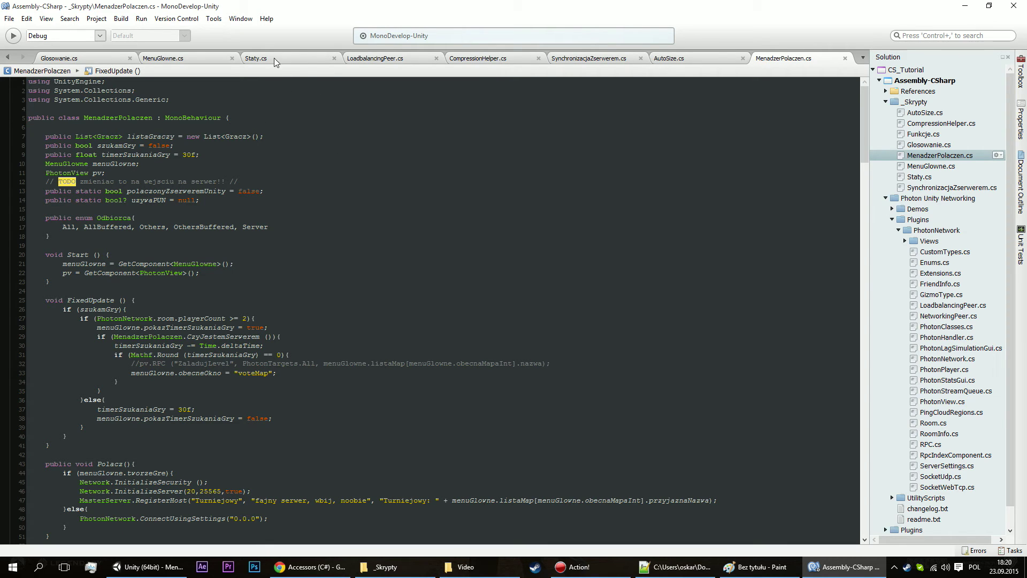
pyautogui.click(169, 59)
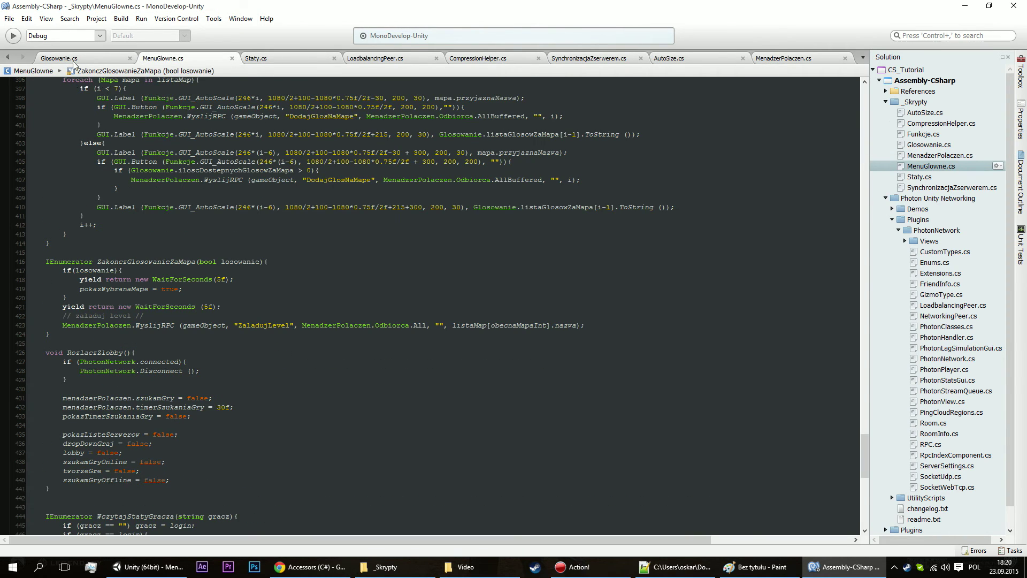
pyautogui.click(70, 61)
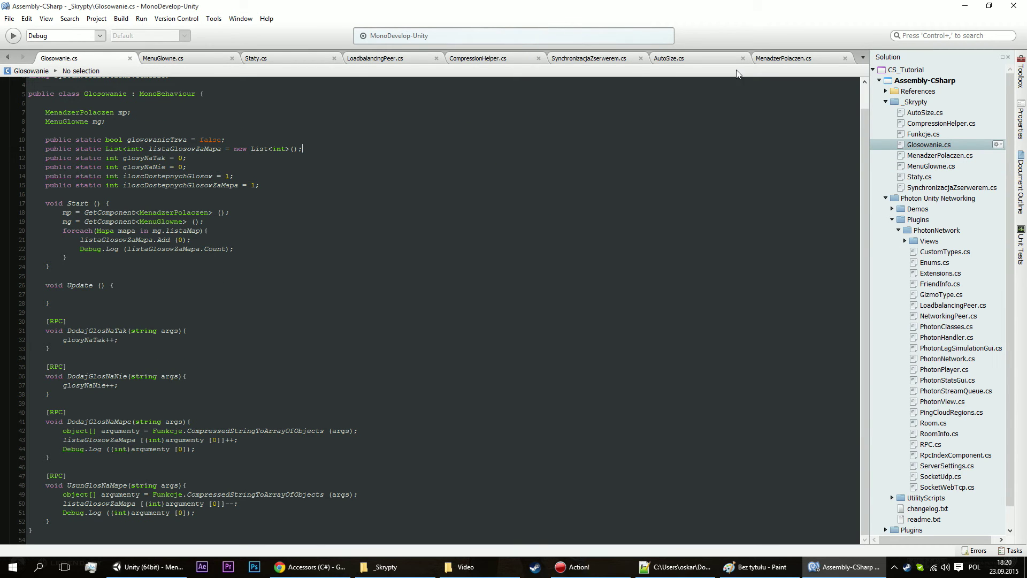
pyautogui.click(802, 58)
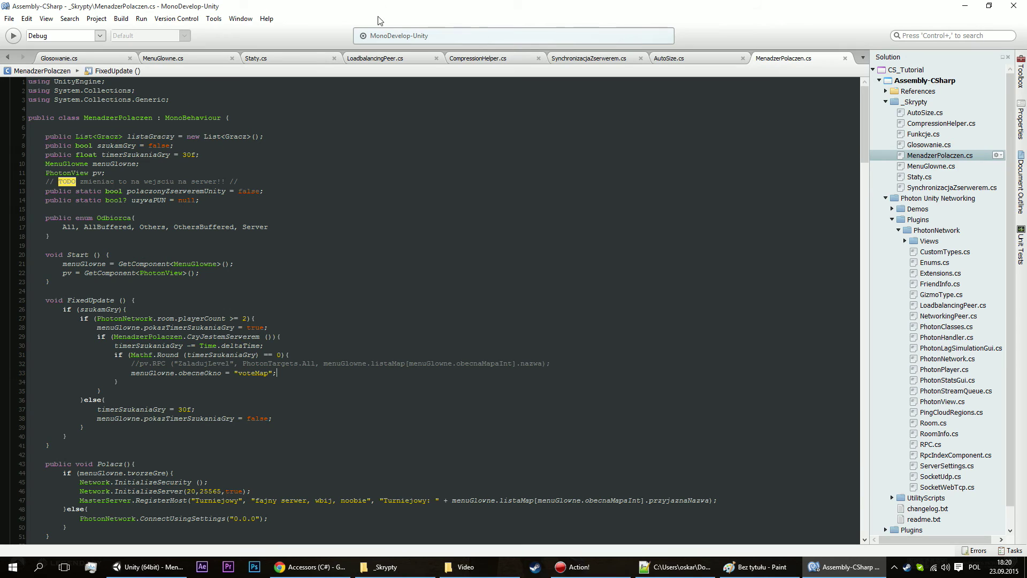
pyautogui.click(197, 62)
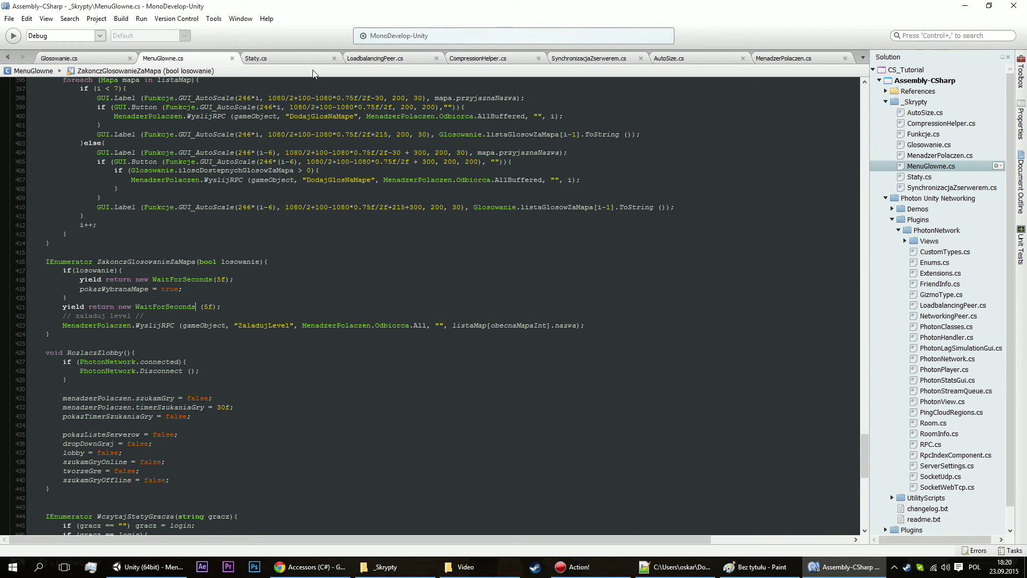
pyautogui.click(269, 59)
pyautogui.click(383, 57)
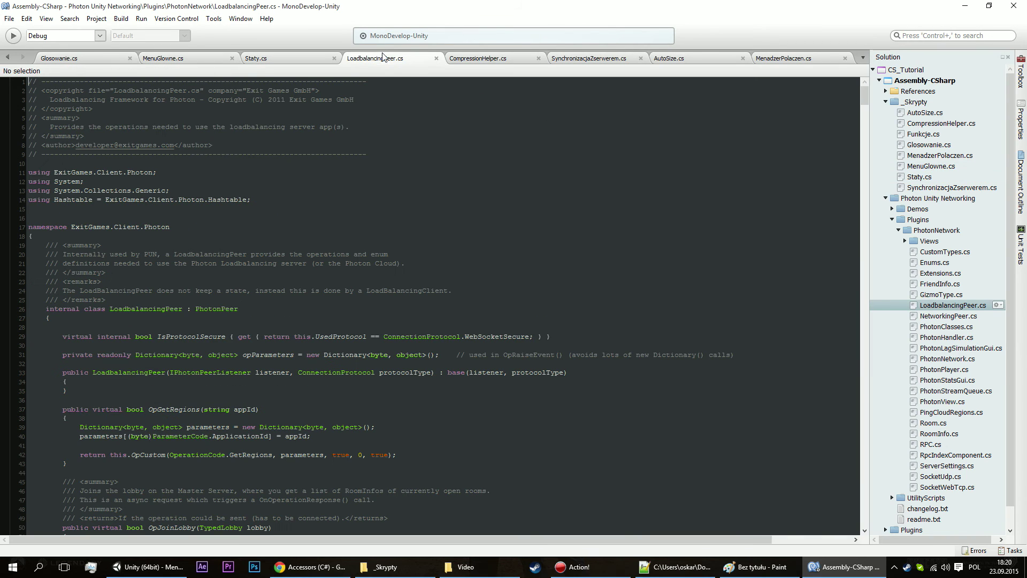
pyautogui.click(516, 60)
pyautogui.click(580, 57)
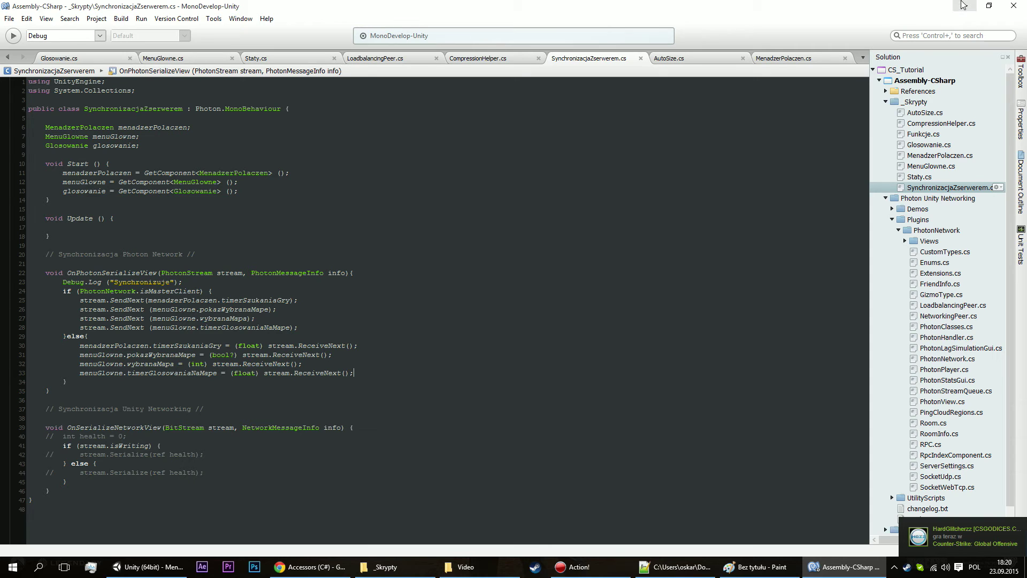
pyautogui.click(965, 6)
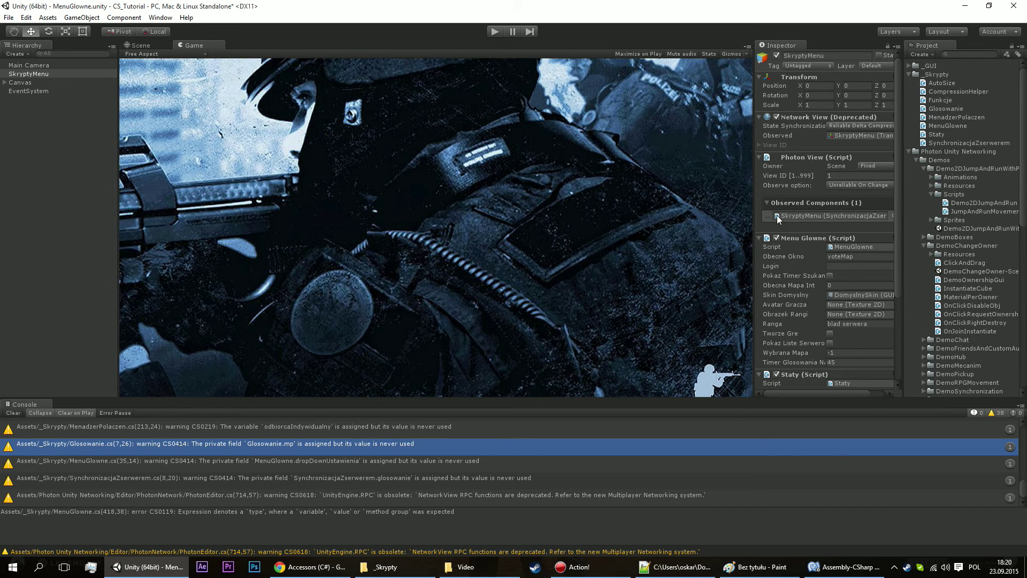
# Set Menu Glowne's Obecne Okno to login and launch the CS_Tutorial build with Play!
pyautogui.click(877, 256)
pyautogui.write('Lo')
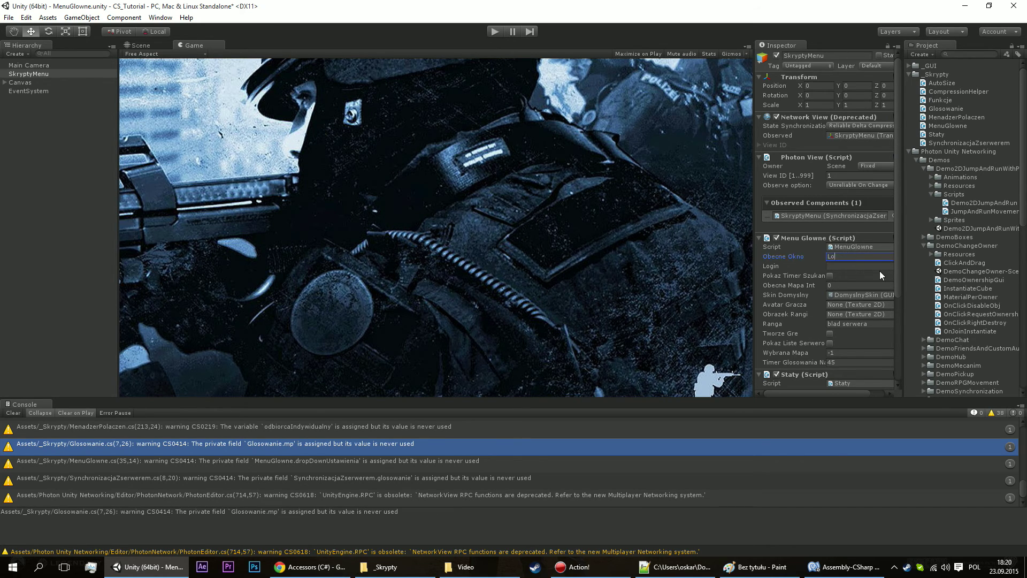
pyautogui.write('gin')
pyautogui.press('Return')
pyautogui.click(795, 264)
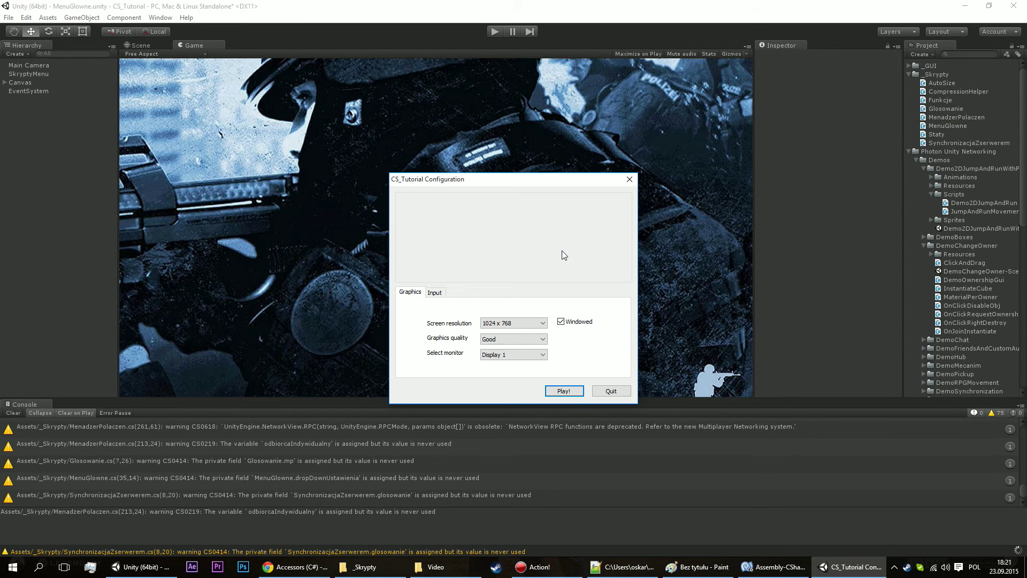
pyautogui.press('Return')
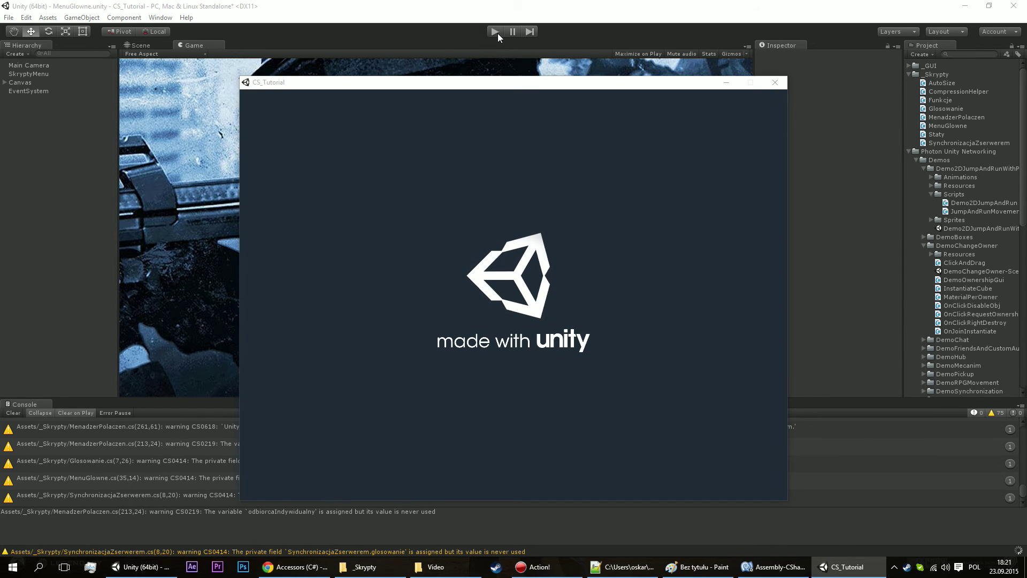
# Enter Play mode, log in on the editor client and start searching for a match.
pyautogui.click(484, 46)
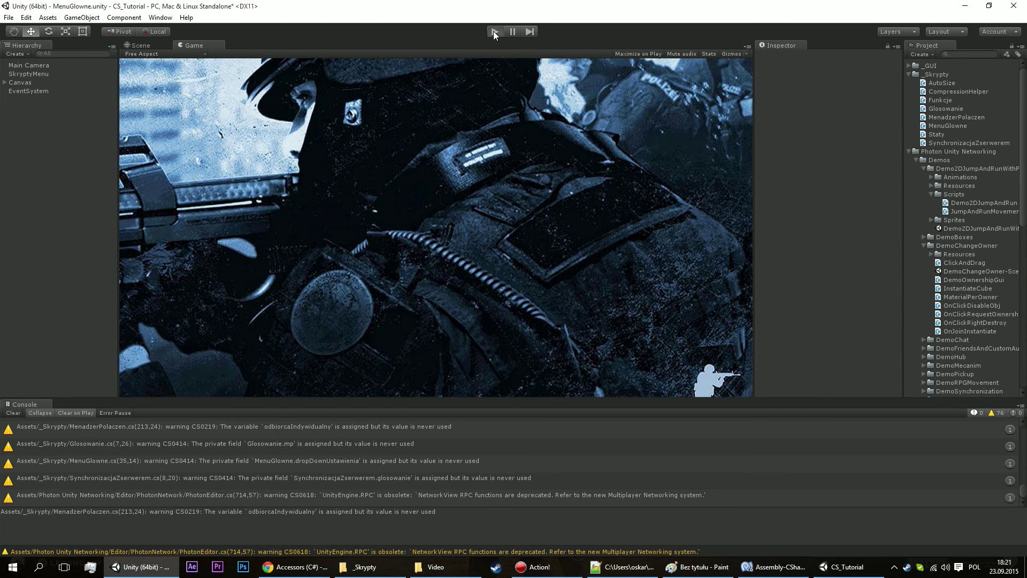
pyautogui.click(493, 31)
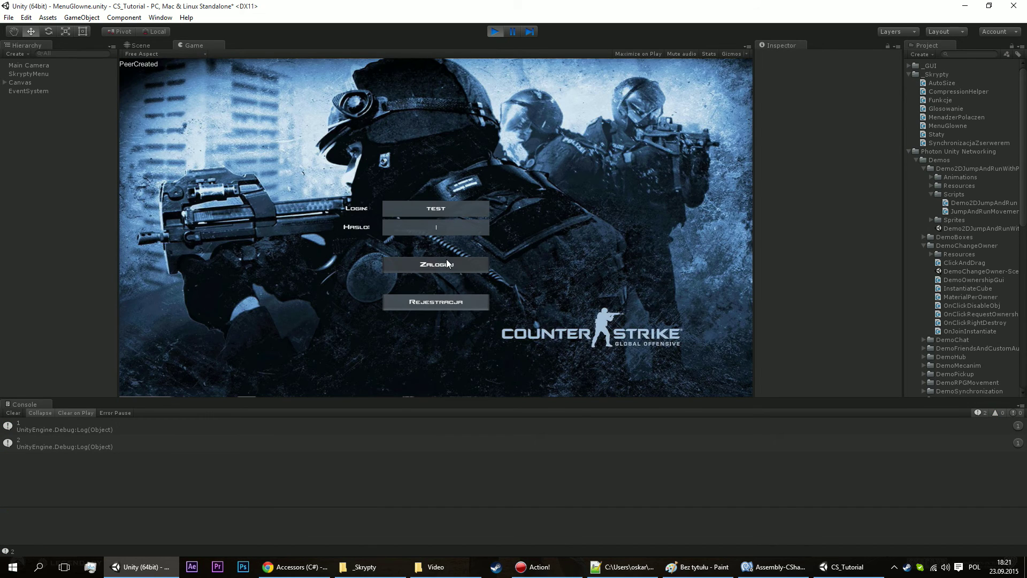
pyautogui.click(433, 267)
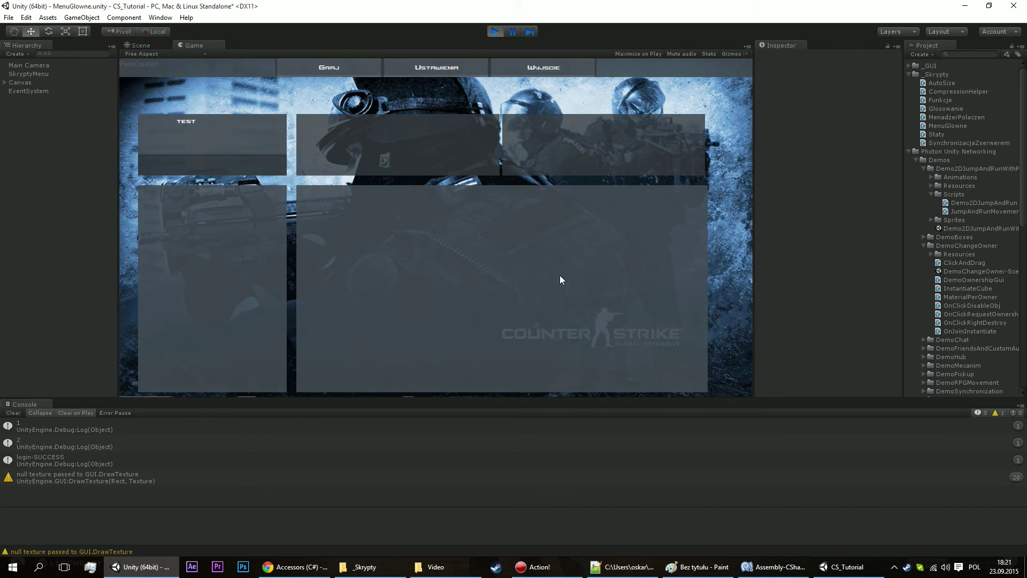
pyautogui.click(313, 67)
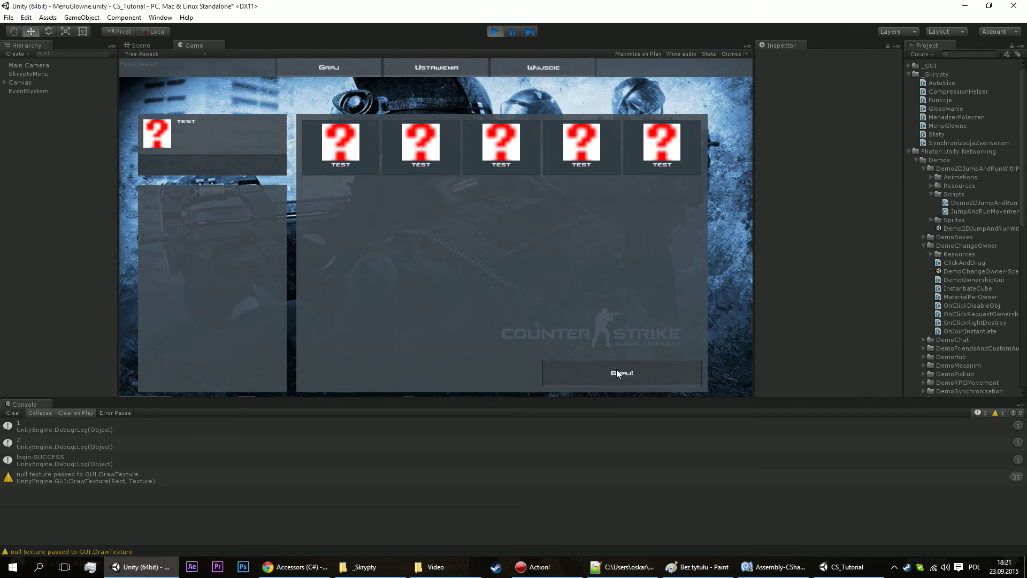
pyautogui.click(587, 376)
# Log in on the standalone build and start its match search as the second client.
pyautogui.click(846, 565)
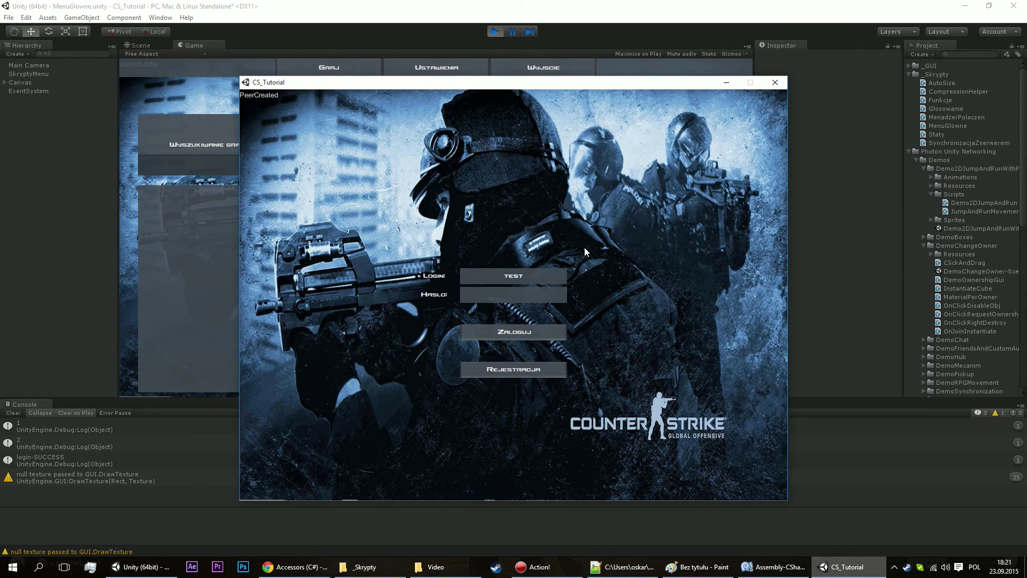
pyautogui.click(545, 329)
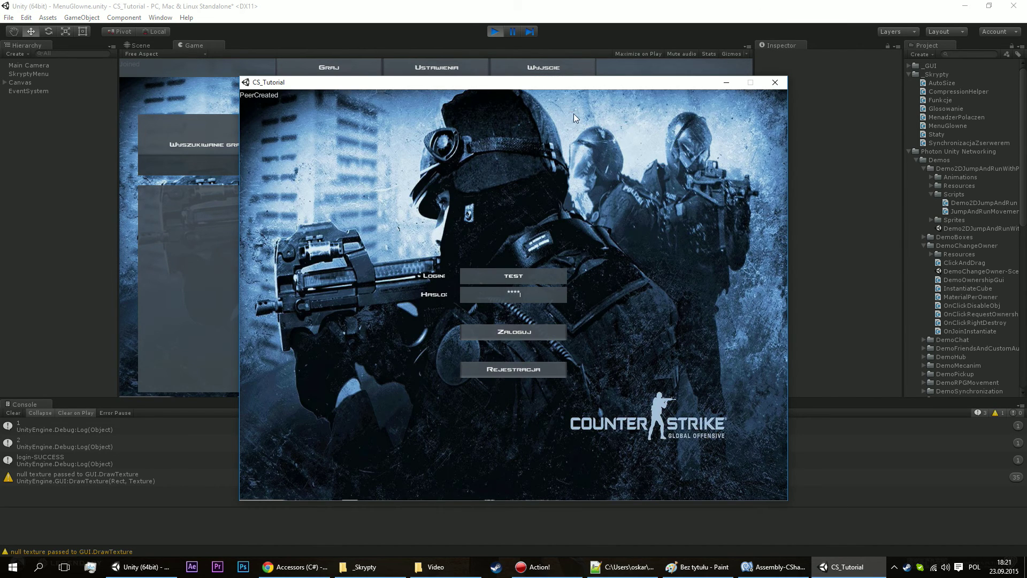
pyautogui.moveTo(574, 84); pyautogui.dragTo(862, 152)
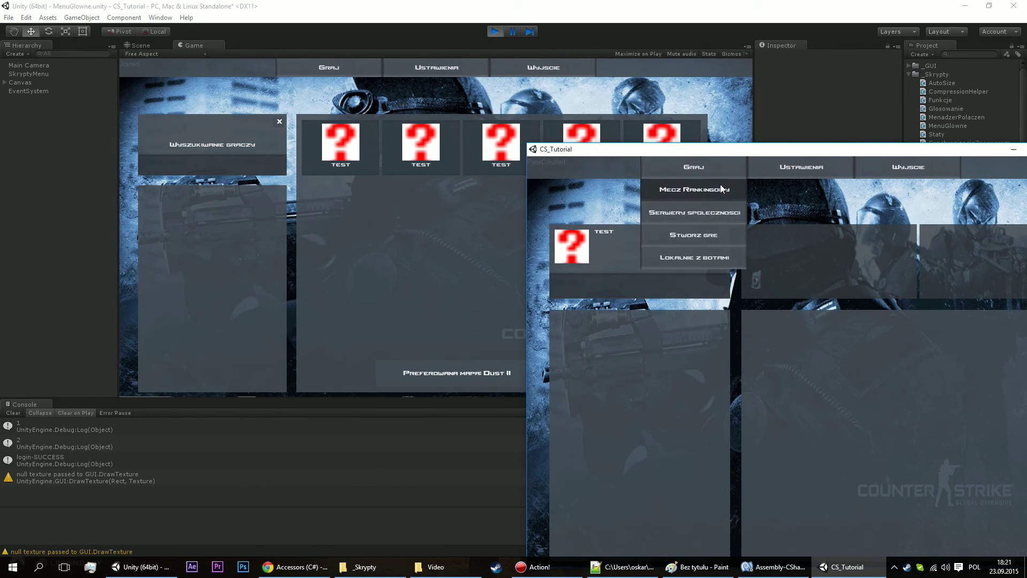
pyautogui.click(1010, 542)
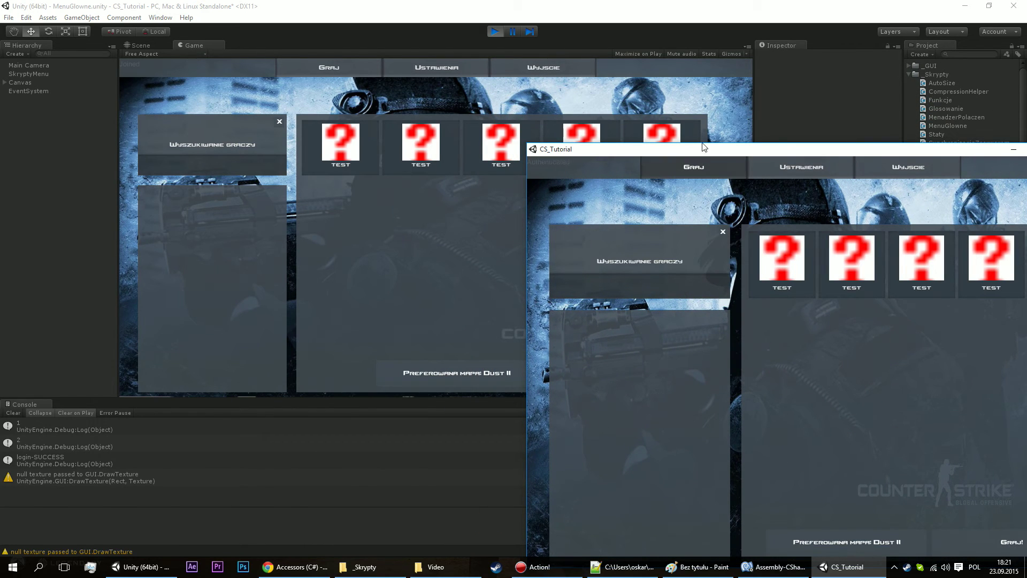
pyautogui.moveTo(724, 156); pyautogui.dragTo(781, 86)
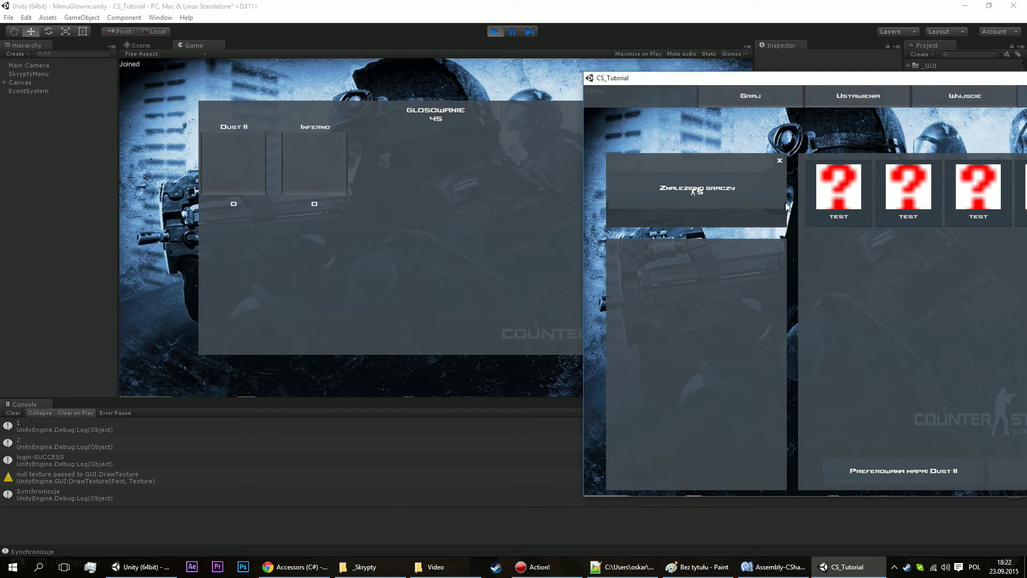
# Close the standalone client and cast map votes in the editor, starting with Inferno.
pyautogui.click(411, 159)
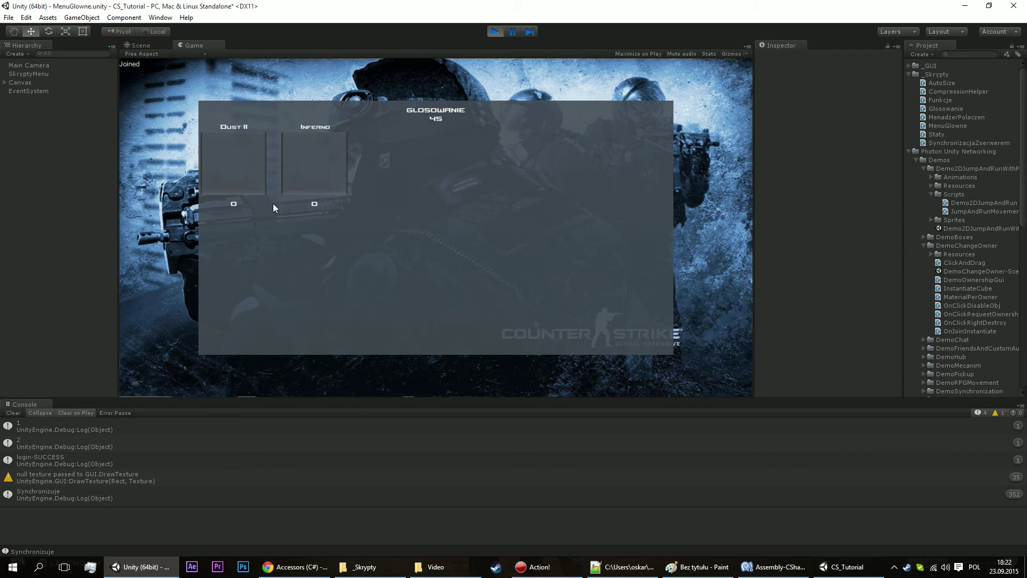
pyautogui.click(845, 566)
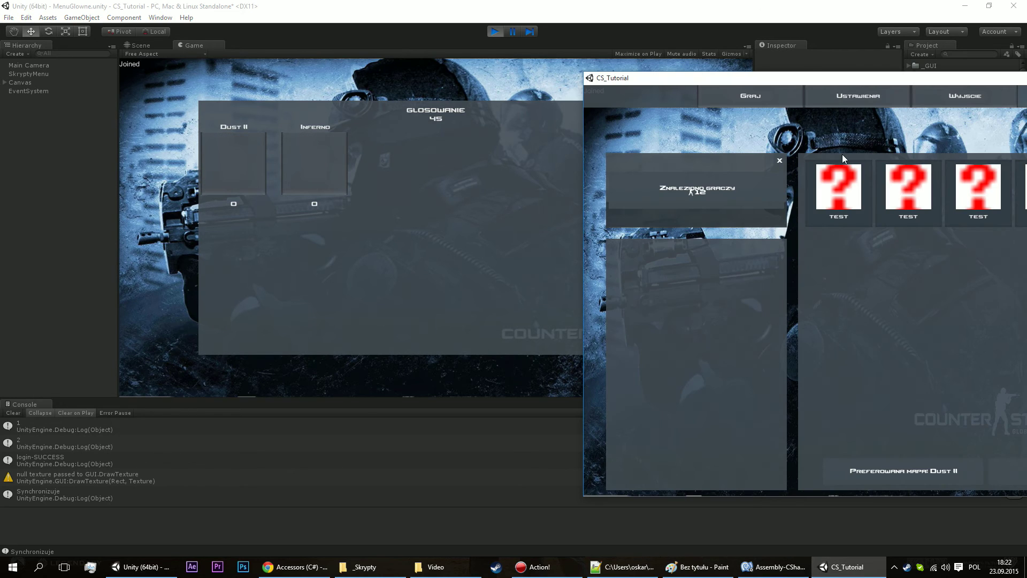
pyautogui.moveTo(862, 83)
pyautogui.mouseDown()
pyautogui.moveTo(516, 104)
pyautogui.moveTo(629, 125)
pyautogui.mouseUp()
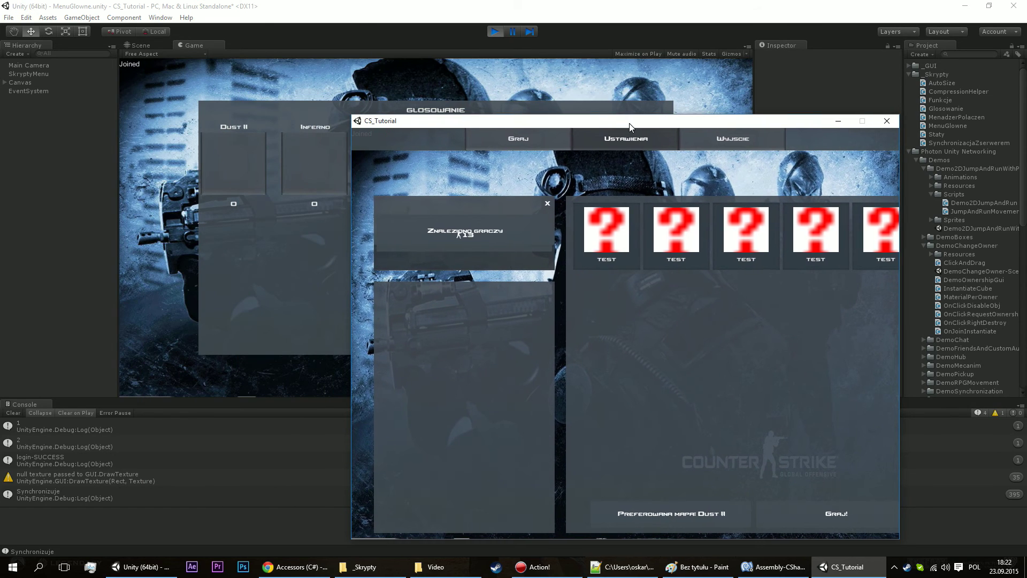
pyautogui.click(885, 121)
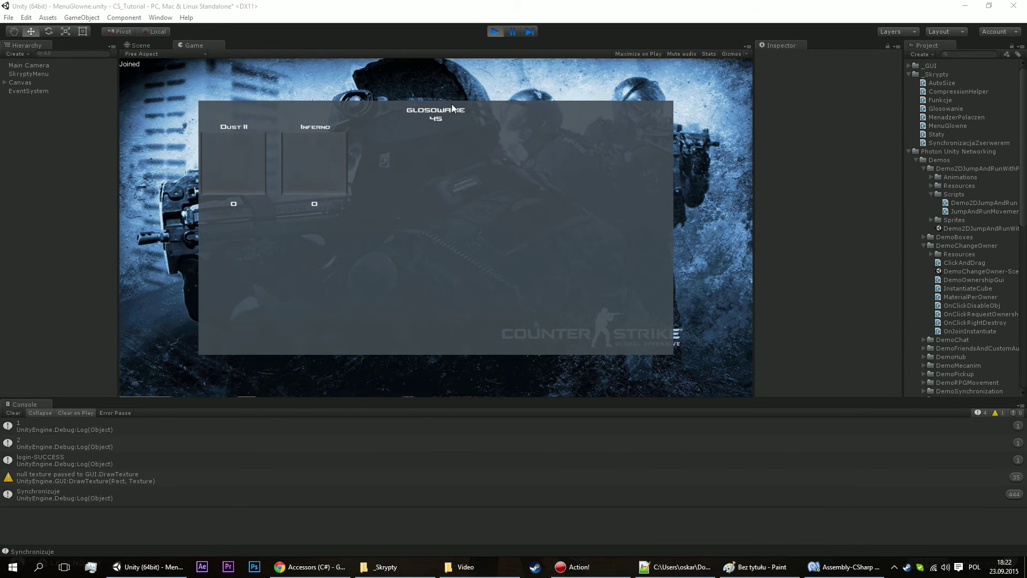
pyautogui.click(316, 164)
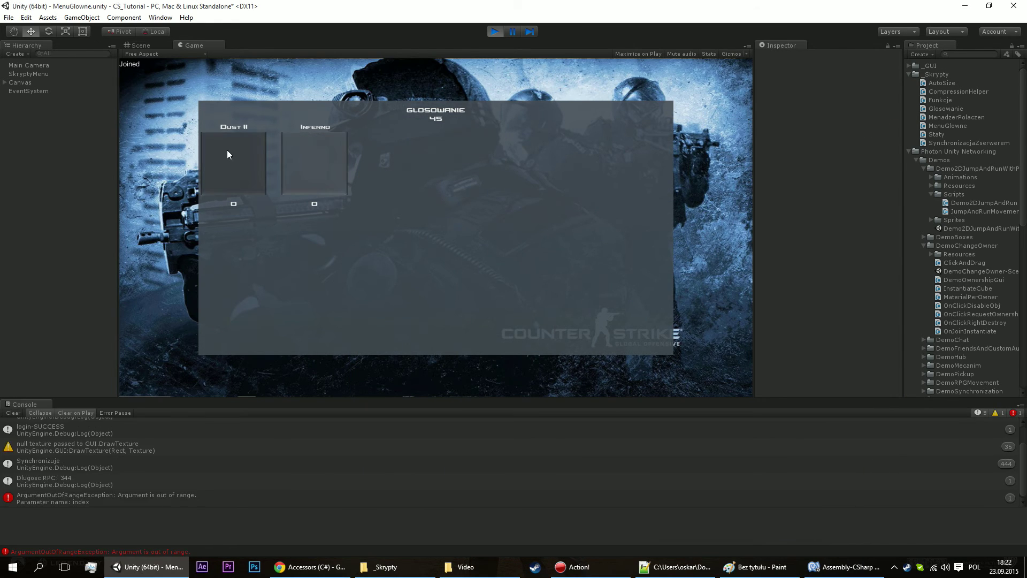
pyautogui.click(207, 173)
# Stop Play mode, check the out-of-range error, and open Glosowanie.cs at DodajGlosNaMape from the vote log.
pyautogui.click(493, 32)
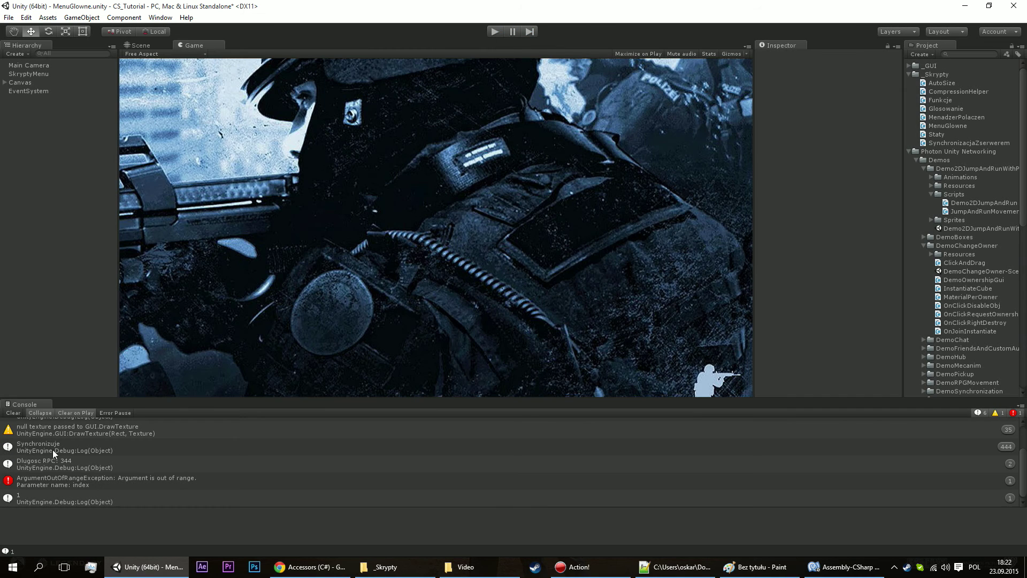
pyautogui.click(97, 482)
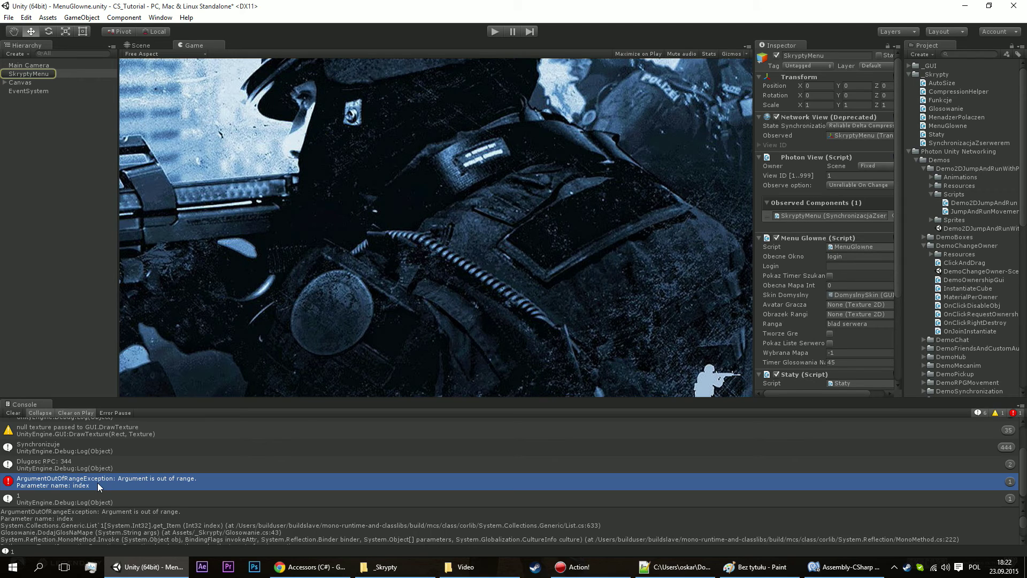
pyautogui.click(56, 500)
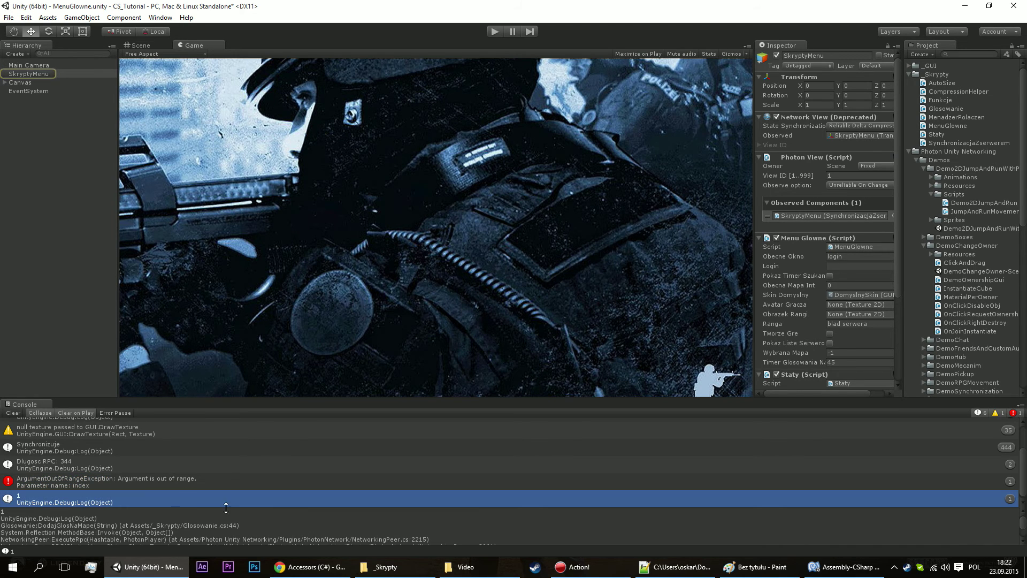
pyautogui.doubleClick(593, 494)
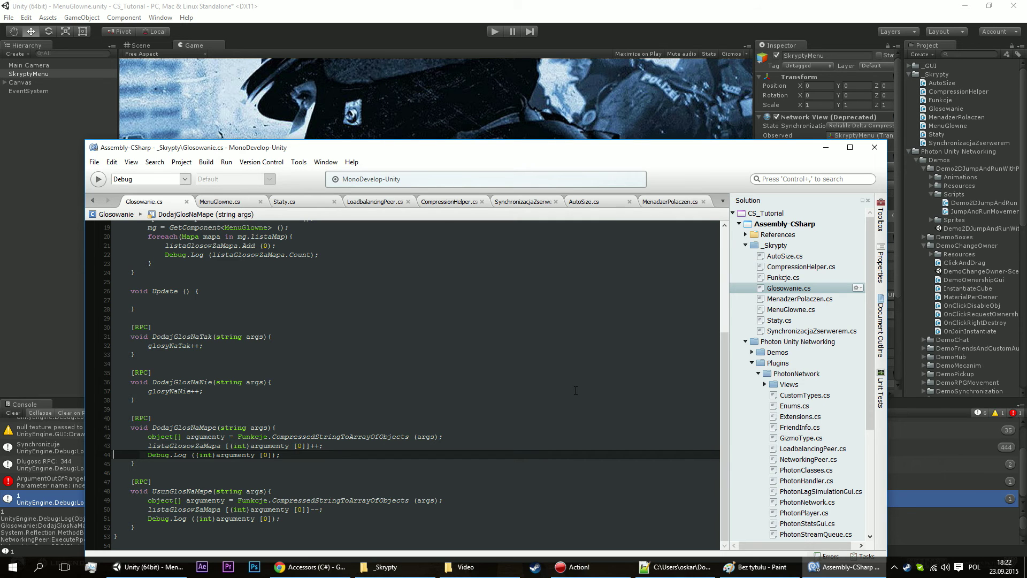
pyautogui.click(849, 147)
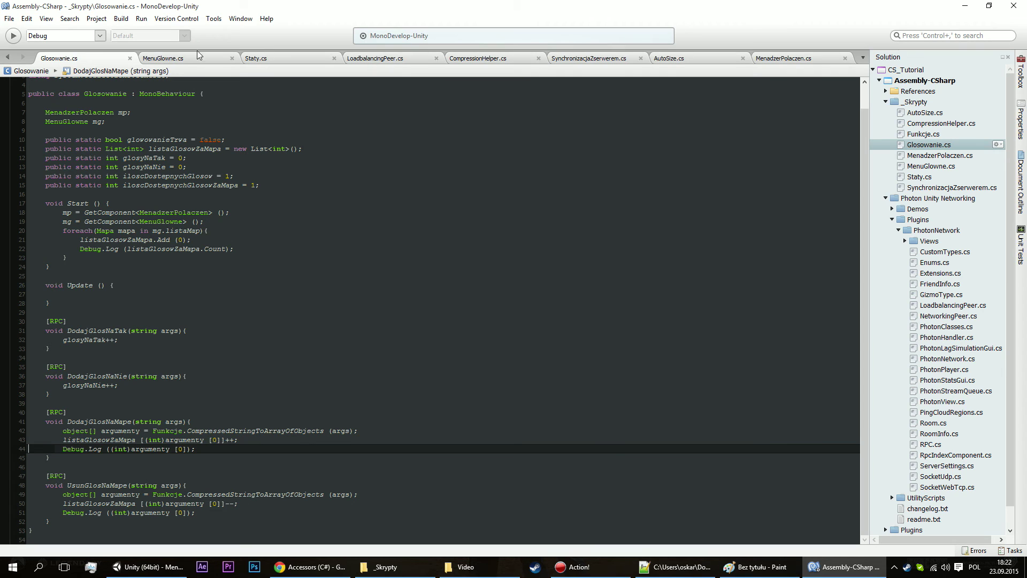
pyautogui.moveTo(680, 7)
pyautogui.mouseDown()
pyautogui.moveTo(754, 84)
pyautogui.moveTo(751, 68)
pyautogui.mouseUp()
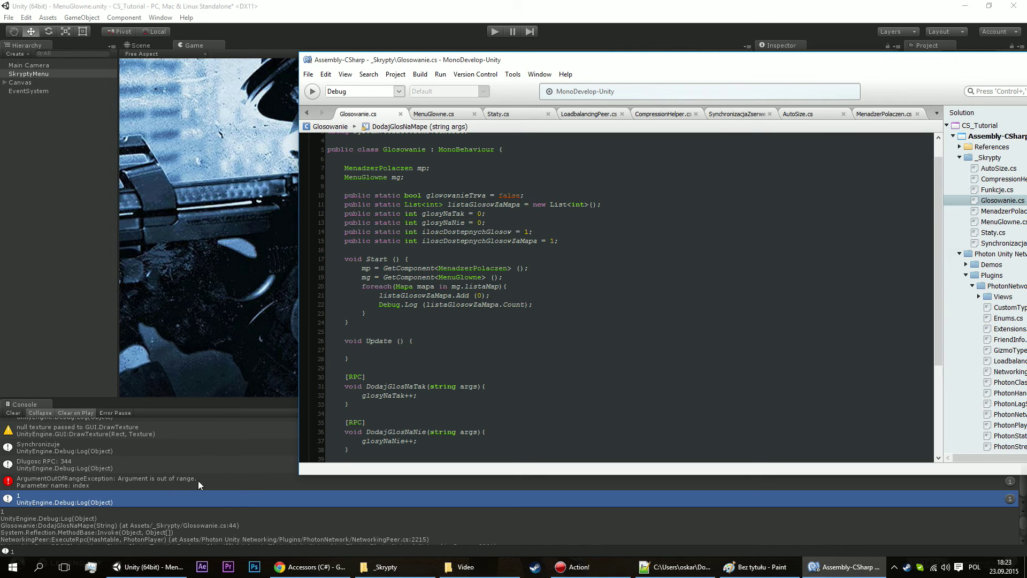
pyautogui.doubleClick(948, 64)
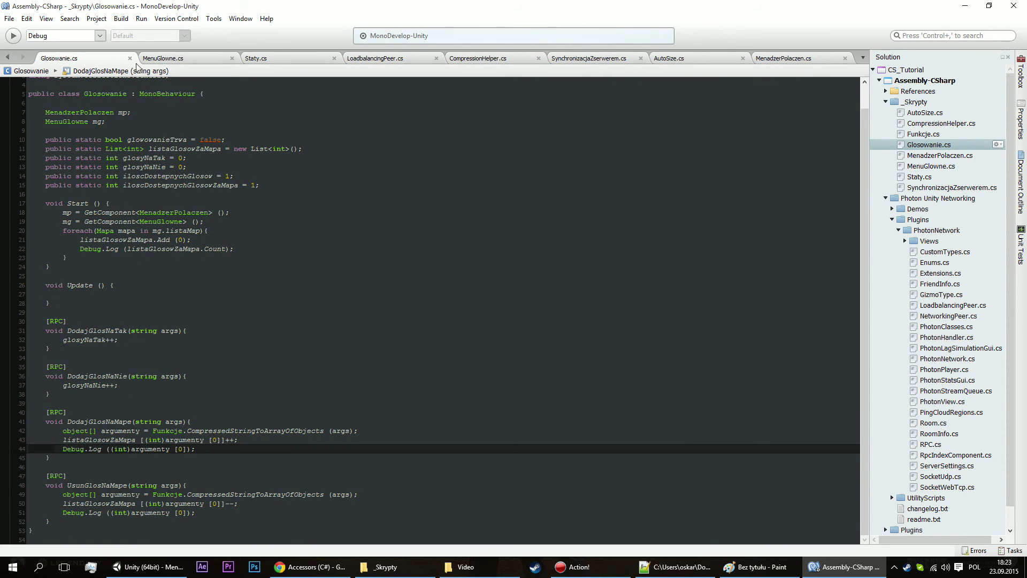
# Browse the MenuGlowne.cs and Staty.cs tabs, scrolling up through MenuGlowne.cs.
pyautogui.click(167, 60)
pyautogui.click(256, 60)
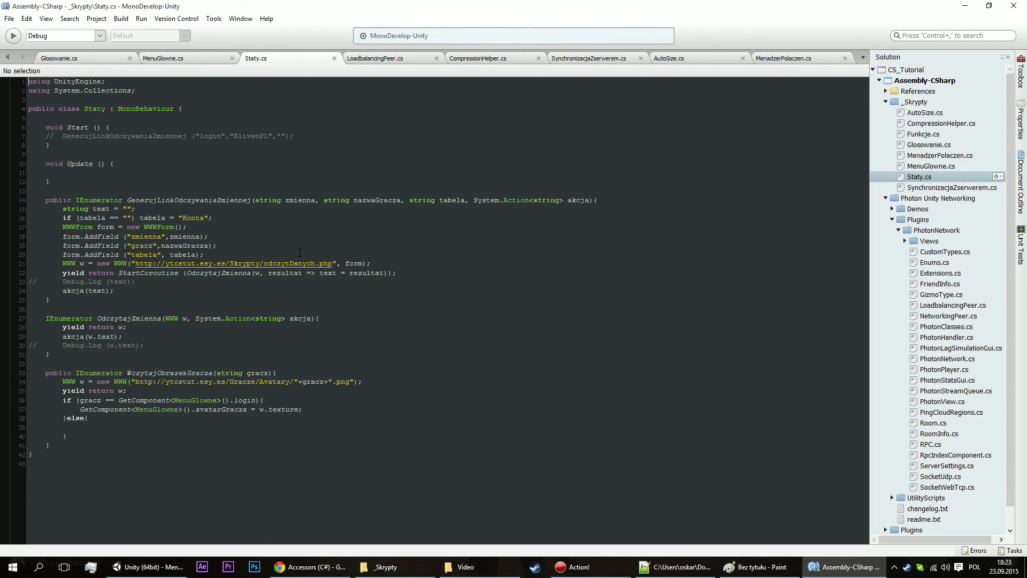
pyautogui.click(205, 57)
pyautogui.scroll(10, 389, 348)
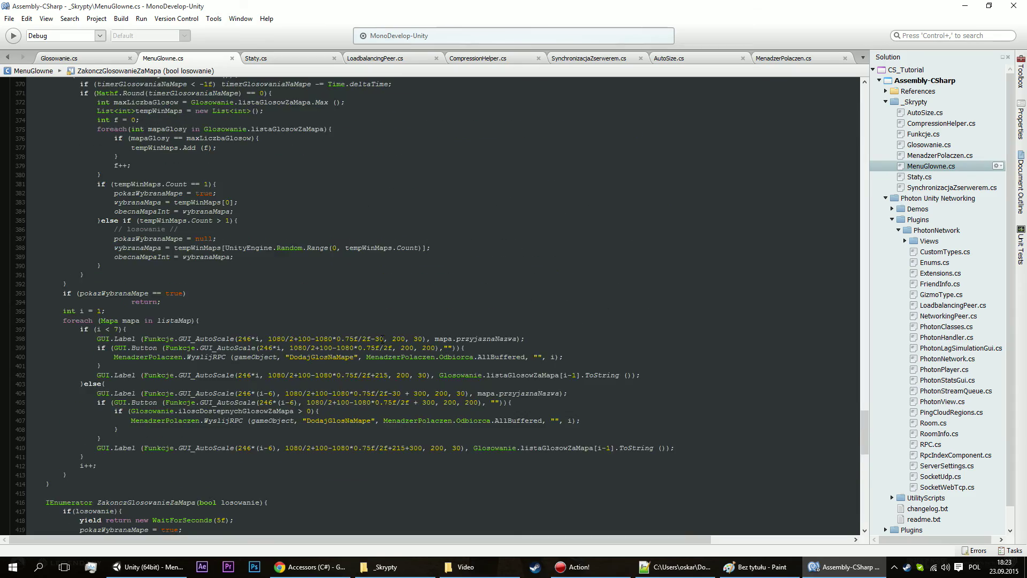
pyautogui.scroll(-3, 390, 348)
pyautogui.scroll(7, 418, 345)
pyautogui.scroll(7, 418, 345)
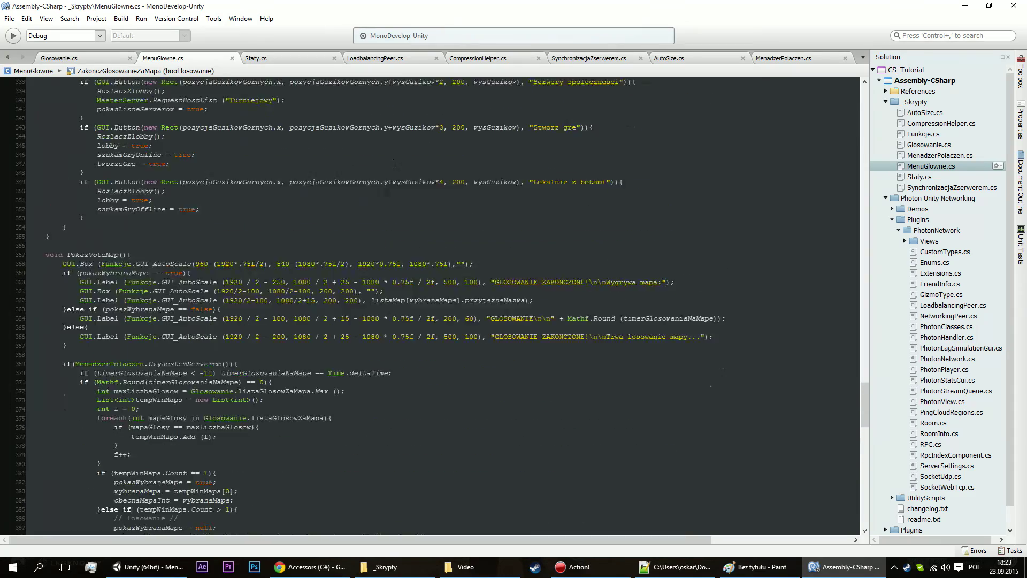
pyautogui.scroll(6, 419, 345)
pyautogui.scroll(6, 418, 345)
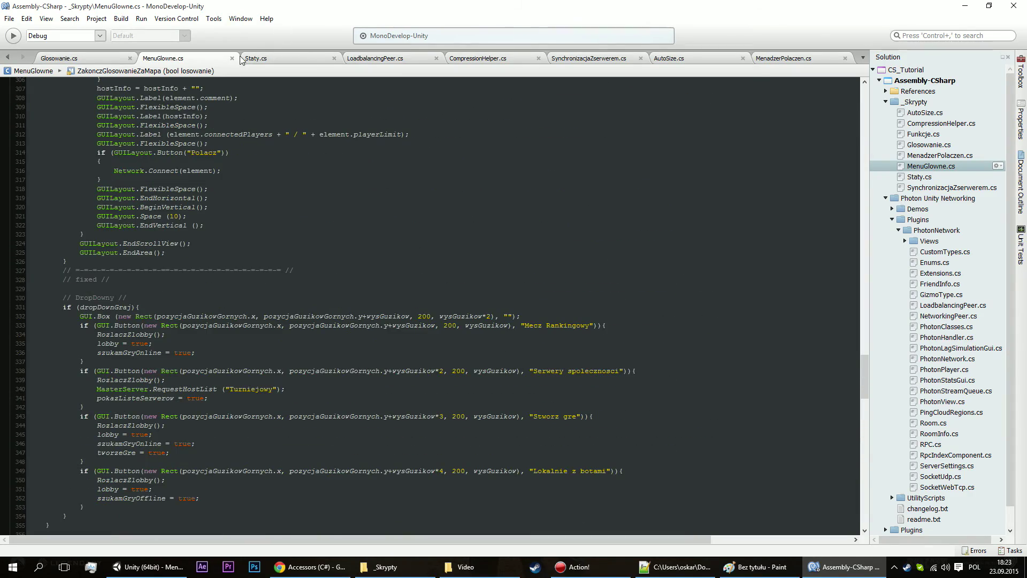
pyautogui.scroll(12, 246, 56)
pyautogui.scroll(12, 230, 54)
pyautogui.scroll(11, 214, 52)
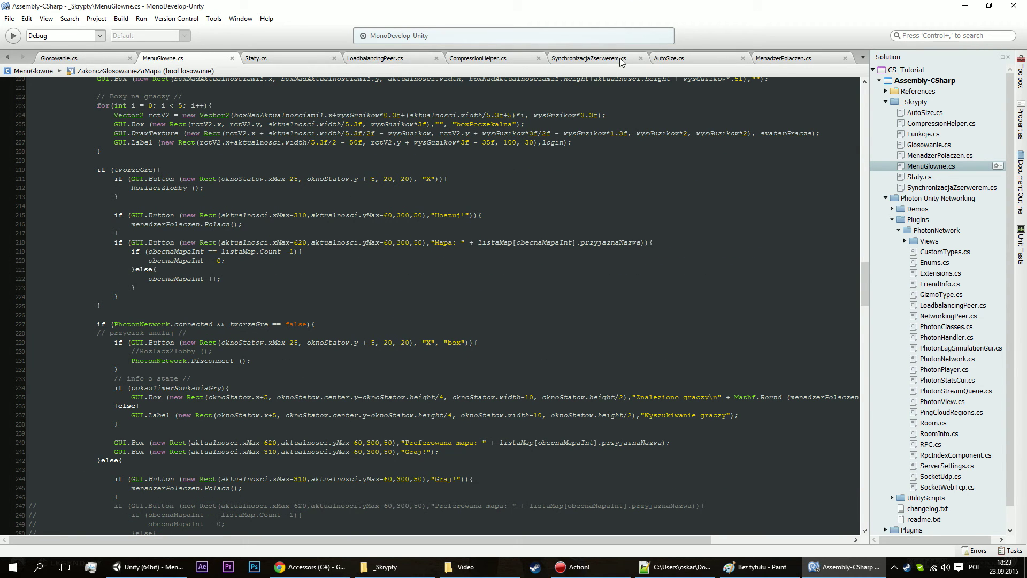
# Inspect MenadzerPolaczen.cs line 33, where FixedUpdate sets obecneOkno to "voteMap".
pyautogui.click(789, 60)
pyautogui.scroll(-2, 240, 235)
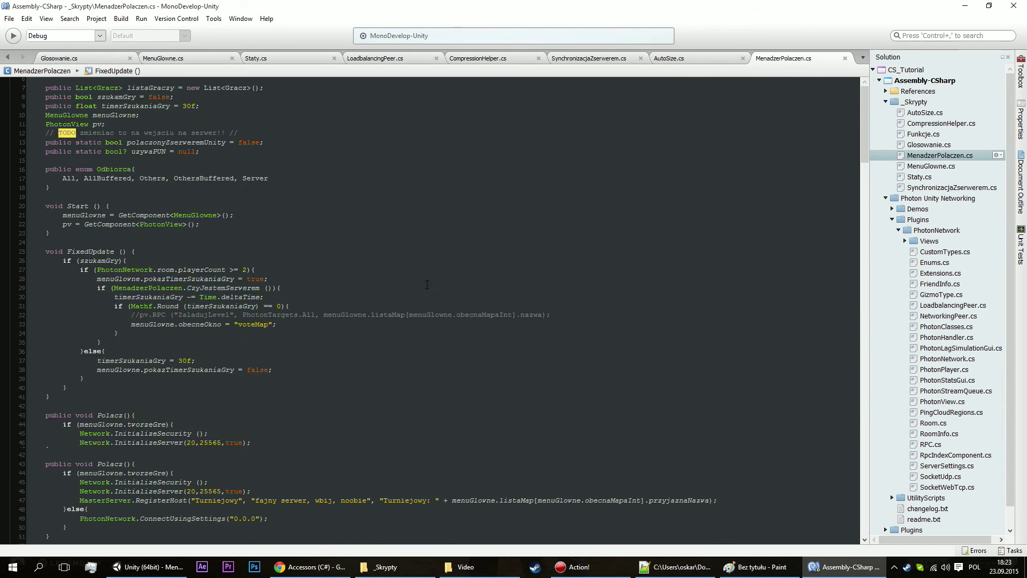
pyautogui.scroll(-8, 321, 209)
pyautogui.scroll(2, 377, 191)
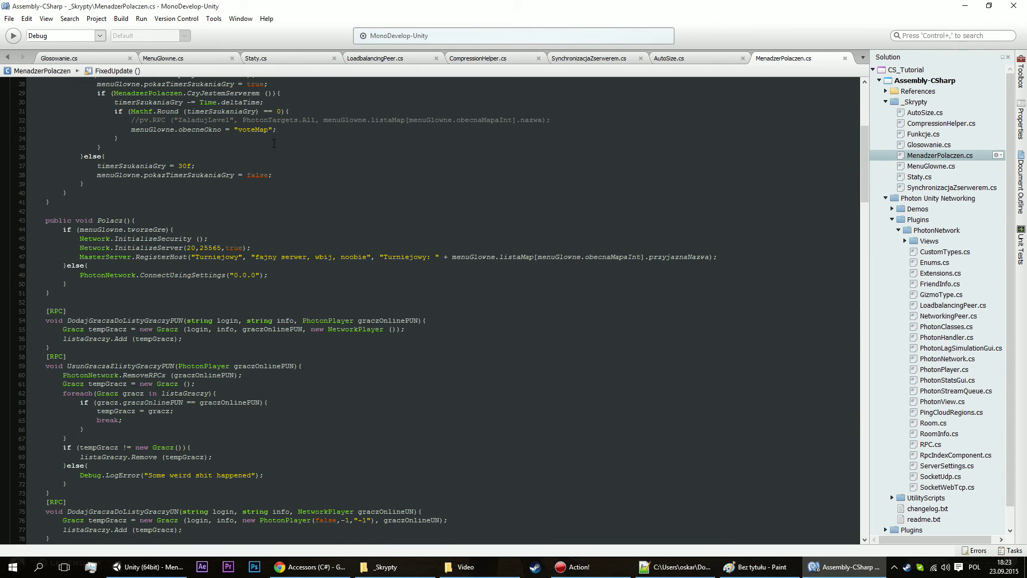
pyautogui.click(247, 129)
pyautogui.click(291, 133)
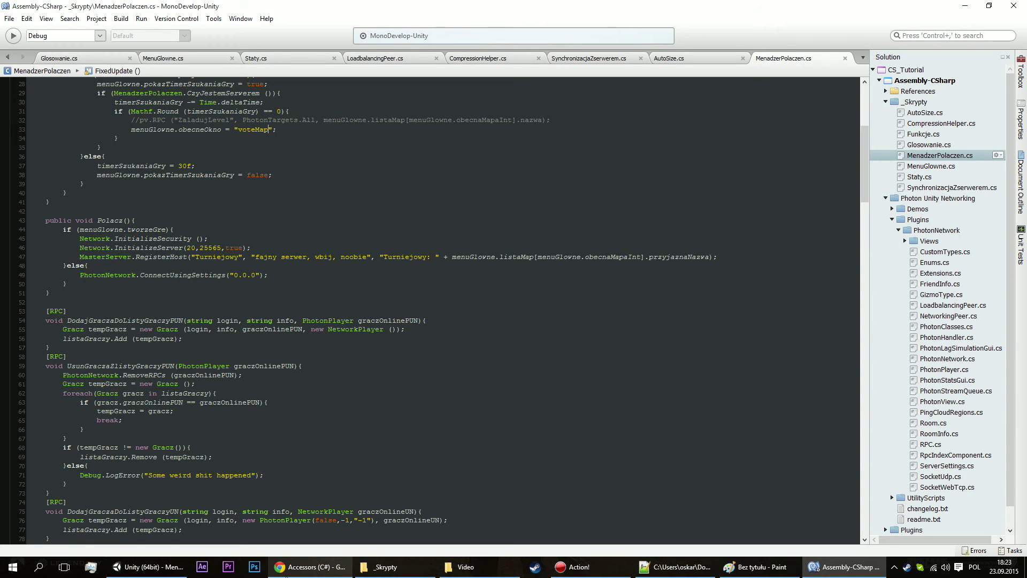
pyautogui.click(237, 210)
pyautogui.scroll(4, 238, 211)
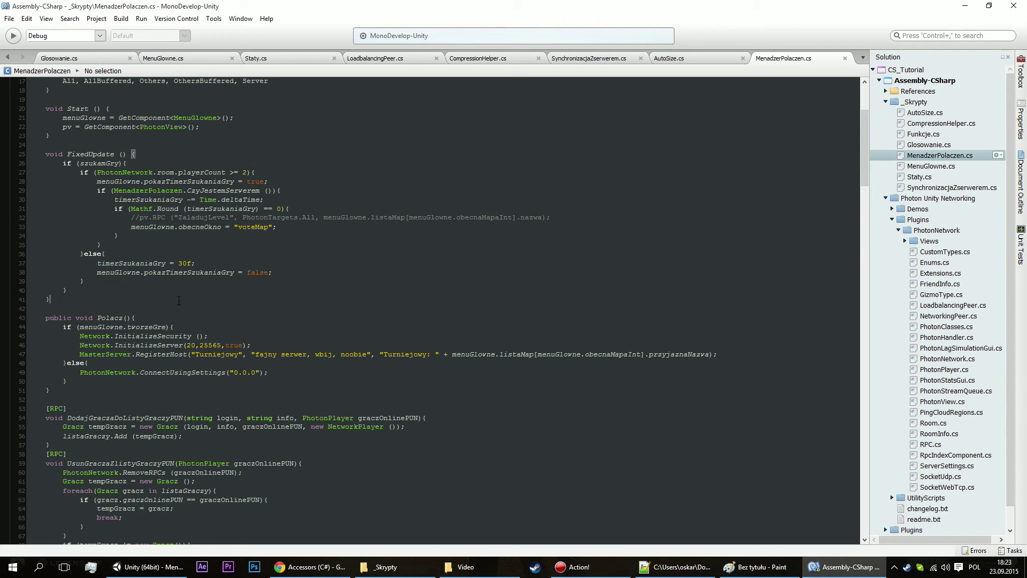
pyautogui.press('Return')
pyautogui.press('Return')
pyautogui.press('Up')
pyautogui.write('pub')
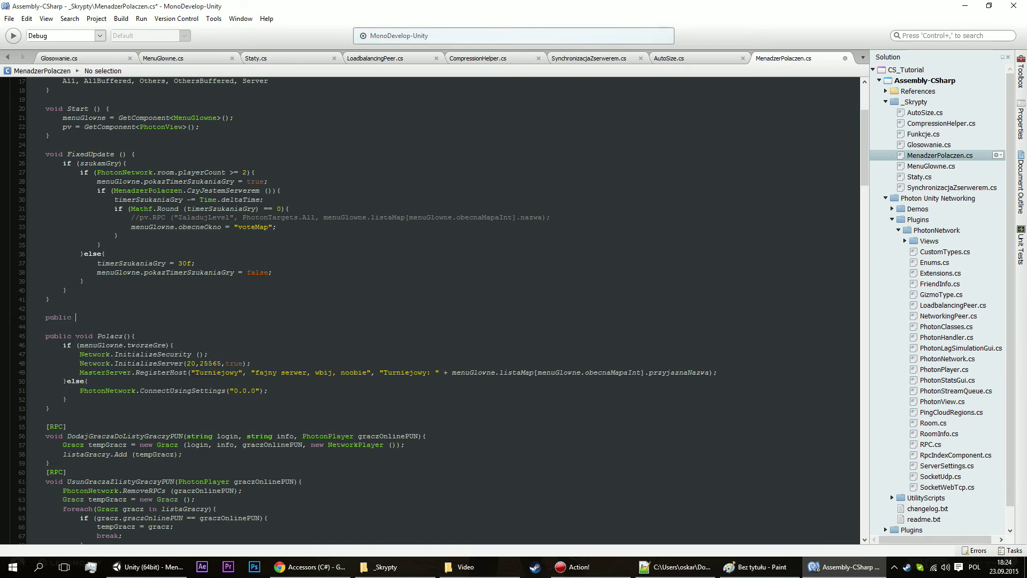
pyautogui.press('Return')
pyautogui.press('BackSpace')
pyautogui.press('BackSpace')
pyautogui.press('BackSpace')
pyautogui.press('BackSpace')
pyautogui.press('BackSpace')
pyautogui.press('BackSpace')
pyautogui.write('[RPC]')
pyautogui.press('Return')
pyautogui.write('public vo')
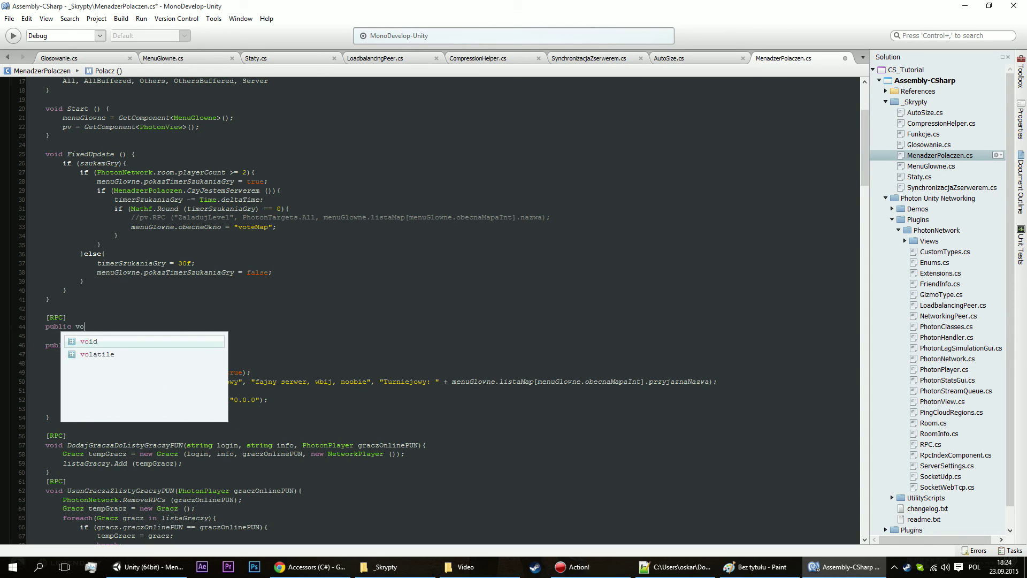
pyautogui.write('id Zmien')
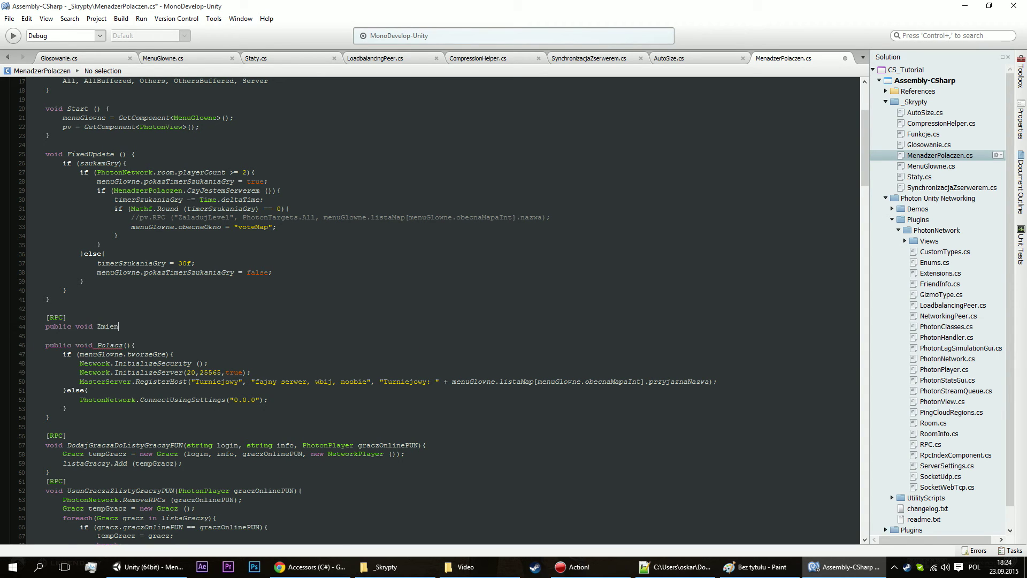
pyautogui.write('ObecneOkn')
pyautogui.write('o')
pyautogui.press('BackSpace')
pyautogui.press('BackSpace')
pyautogui.press('BackSpace')
pyautogui.write('becn')
pyautogui.write('eOkno')
pyautogui.write('(st')
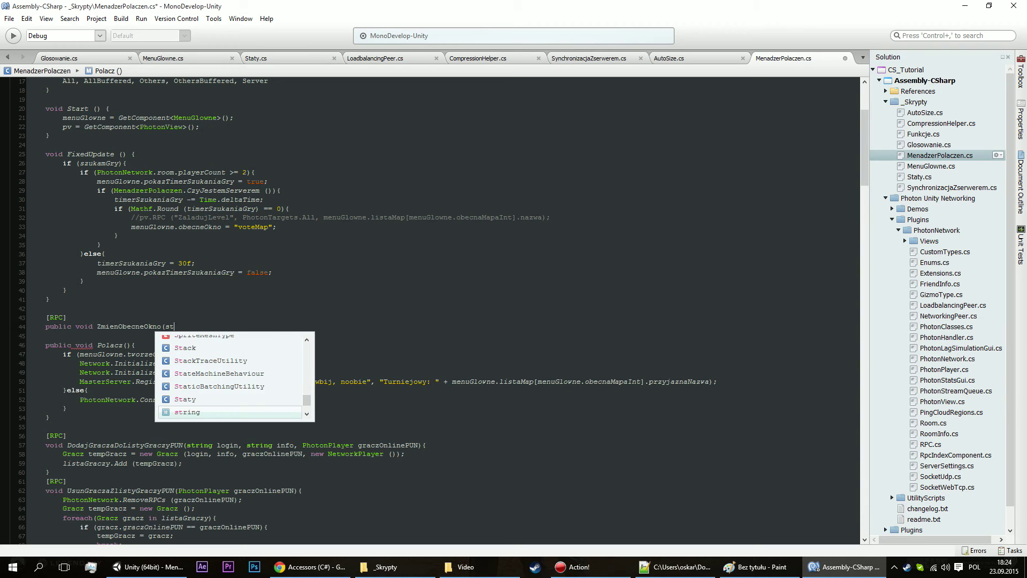
pyautogui.write('ring args')
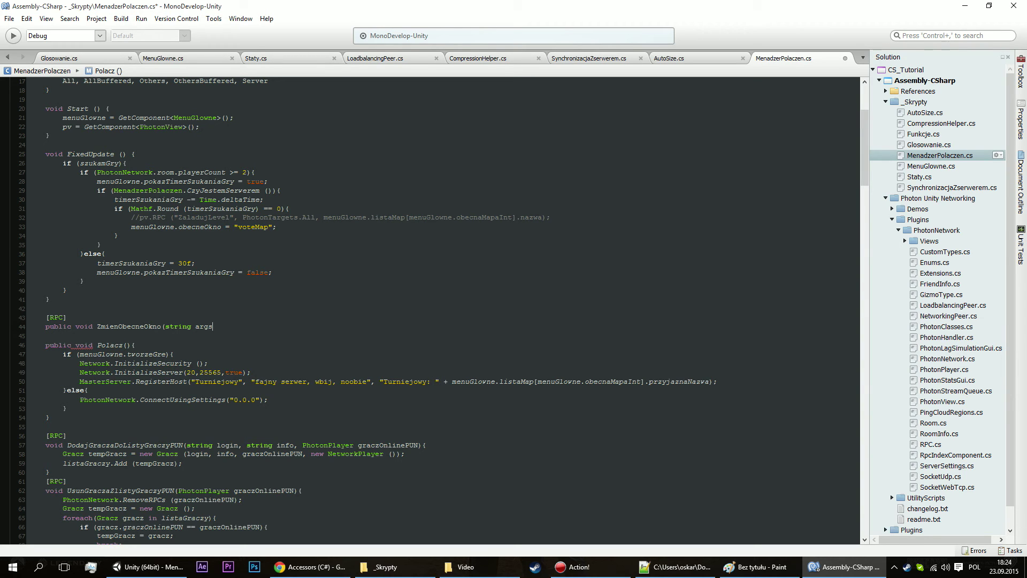
pyautogui.write('){')
pyautogui.press('Return')
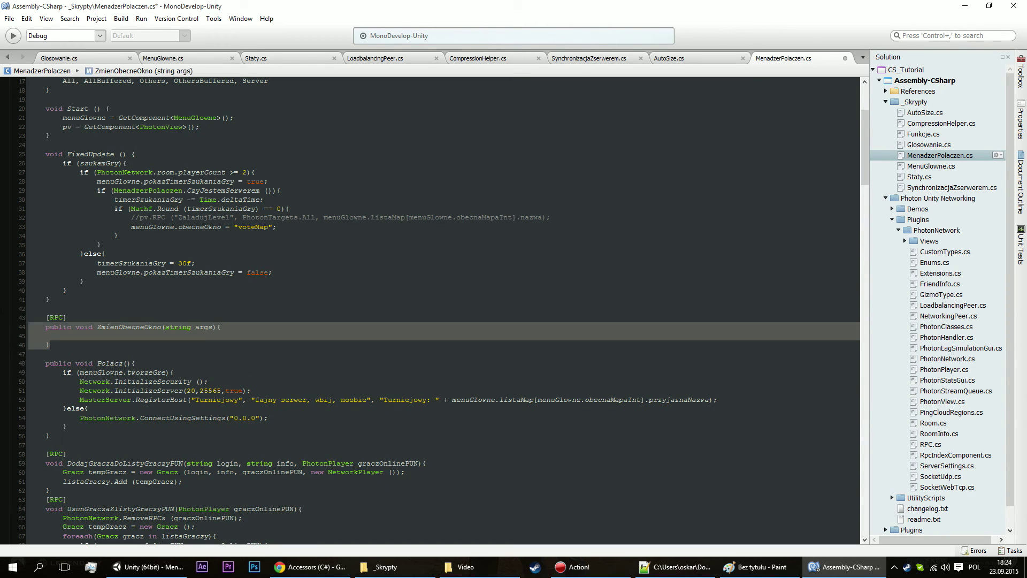
pyautogui.moveTo(3, 354); pyautogui.dragTo(8, 318)
pyautogui.press('Delete')
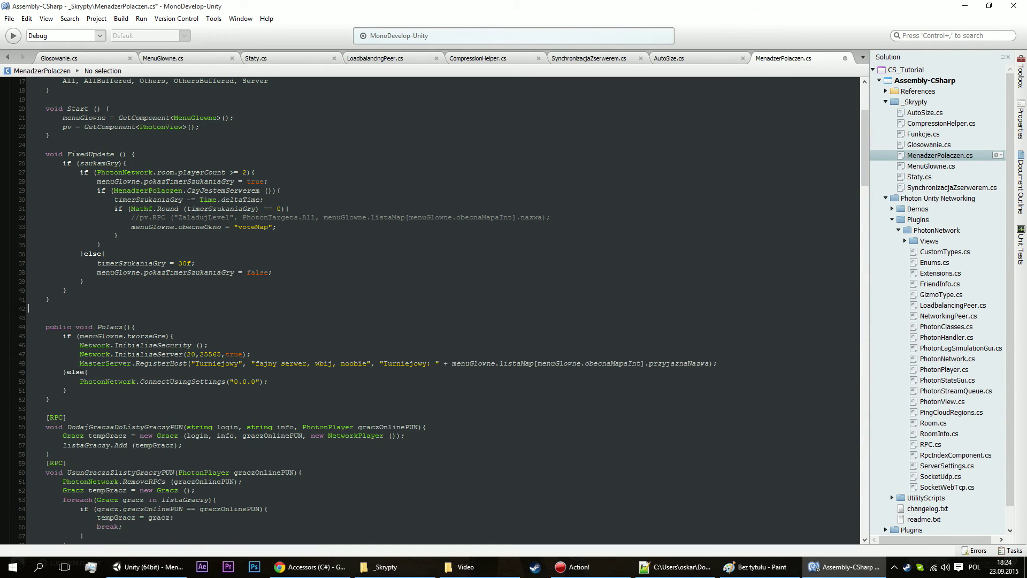
pyautogui.press('BackSpace')
pyautogui.hotkey('ctrl', 's')
# Paste the [RPC] ZmienObecneOkno(string args) method into MenuGlowne.cs after Zarejestruj.
pyautogui.click(210, 56)
pyautogui.scroll(-5, 212, 316)
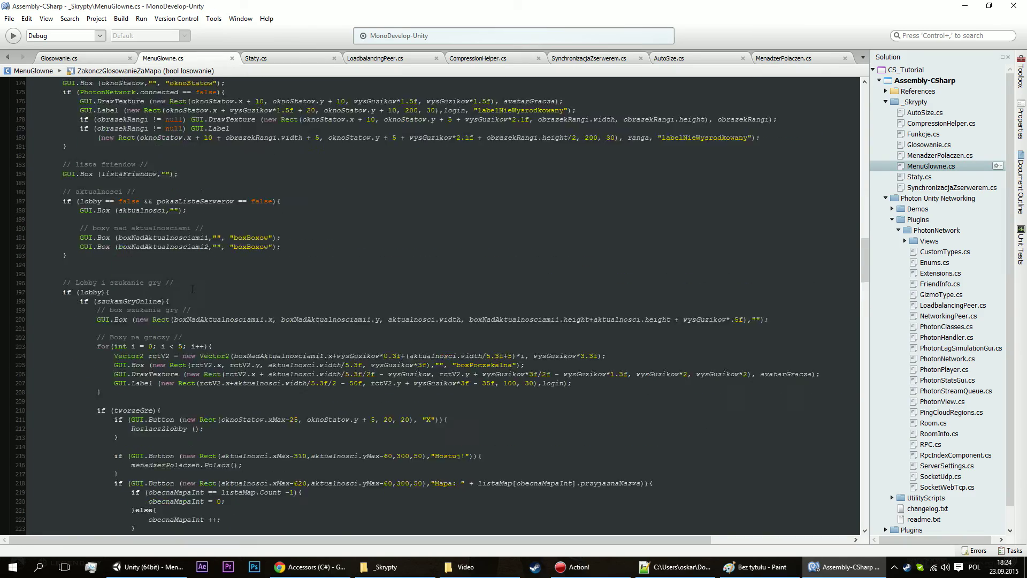
pyautogui.scroll(-5, 212, 315)
pyautogui.scroll(-5, 212, 316)
pyautogui.scroll(-5, 212, 316)
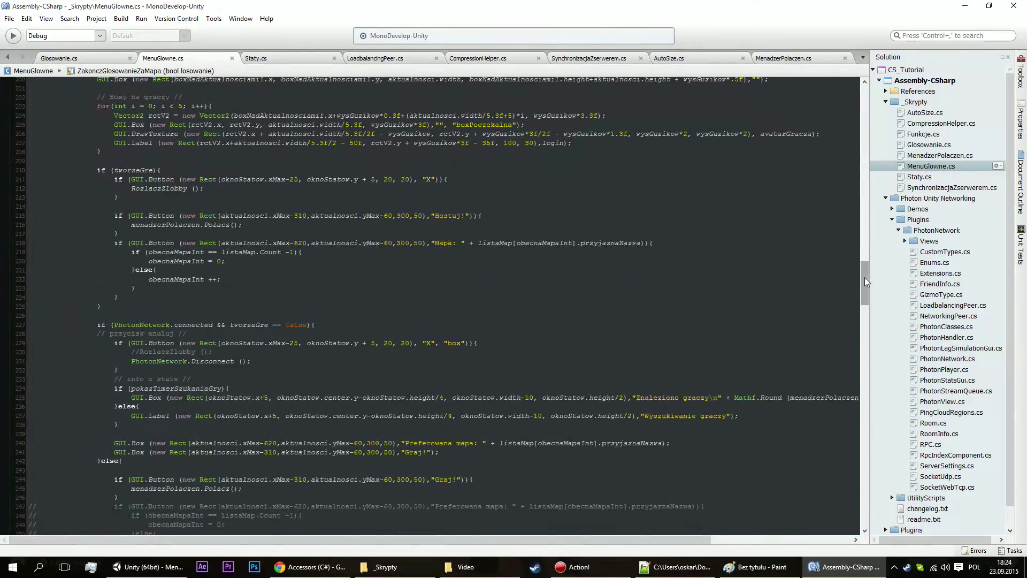
pyautogui.moveTo(864, 277); pyautogui.dragTo(856, 498)
pyautogui.scroll(10, 207, 415)
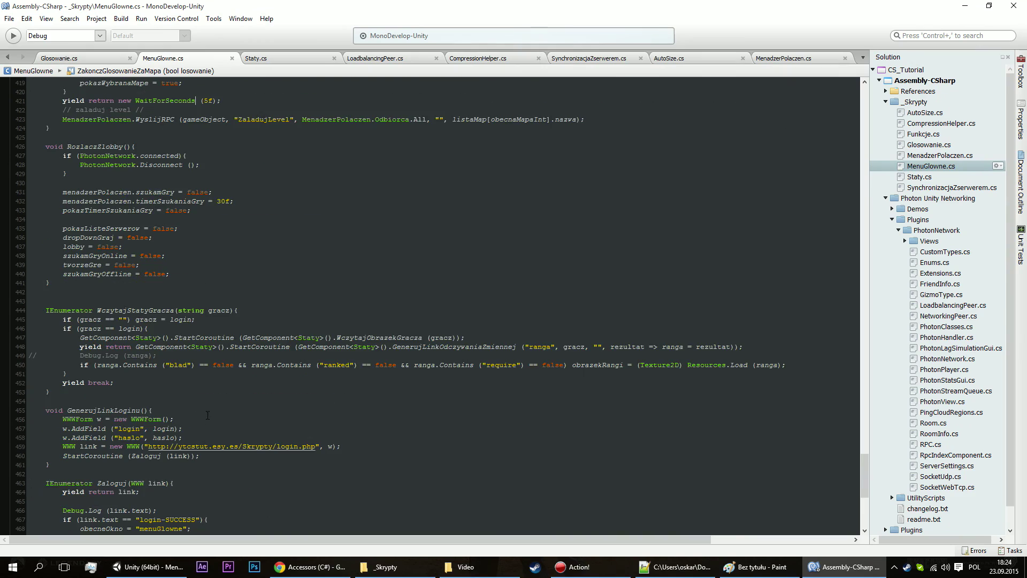
pyautogui.scroll(3, 175, 284)
pyautogui.scroll(10, 175, 284)
pyautogui.scroll(-10, 174, 285)
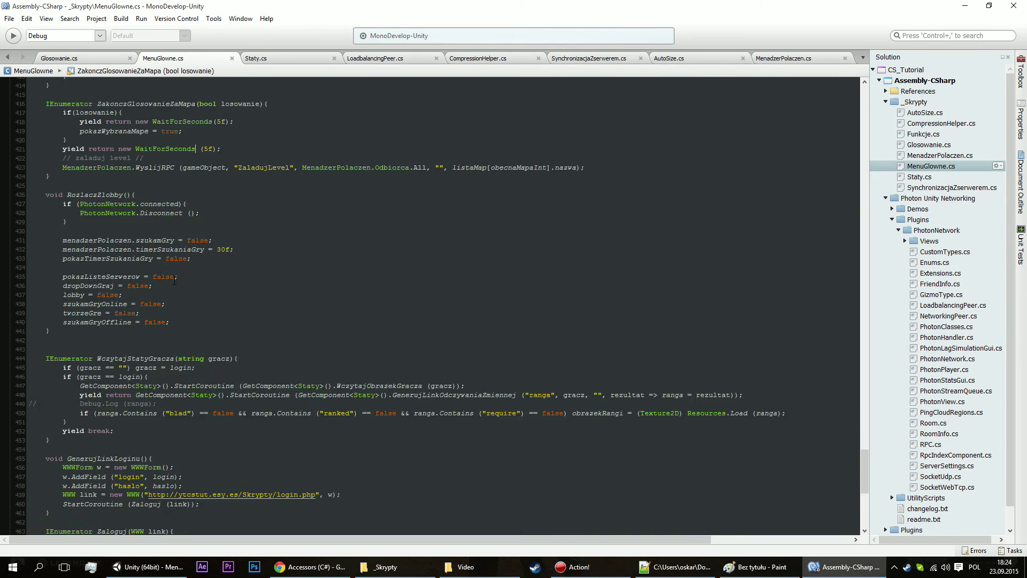
pyautogui.scroll(-13, 174, 286)
pyautogui.click(100, 421)
pyautogui.scroll(5, 97, 425)
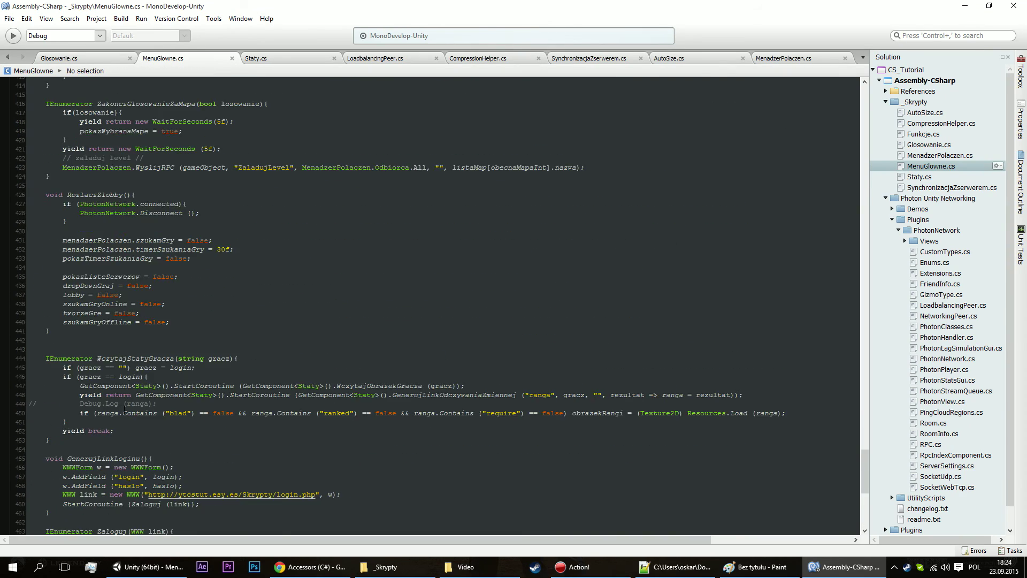
pyautogui.scroll(5, 96, 427)
pyautogui.scroll(-10, 96, 427)
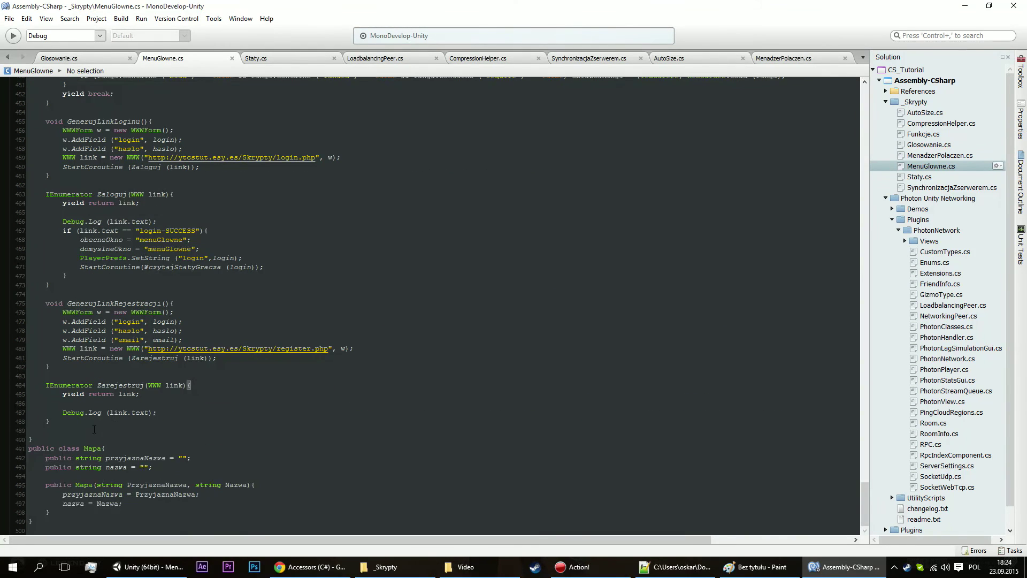
pyautogui.hotkey('ctrl', 'v')
# Write obecneOkno = Funkcje.ArrayOfObjectsToStringCompressed(args) in the new method body.
pyautogui.scroll(-2, 261, 462)
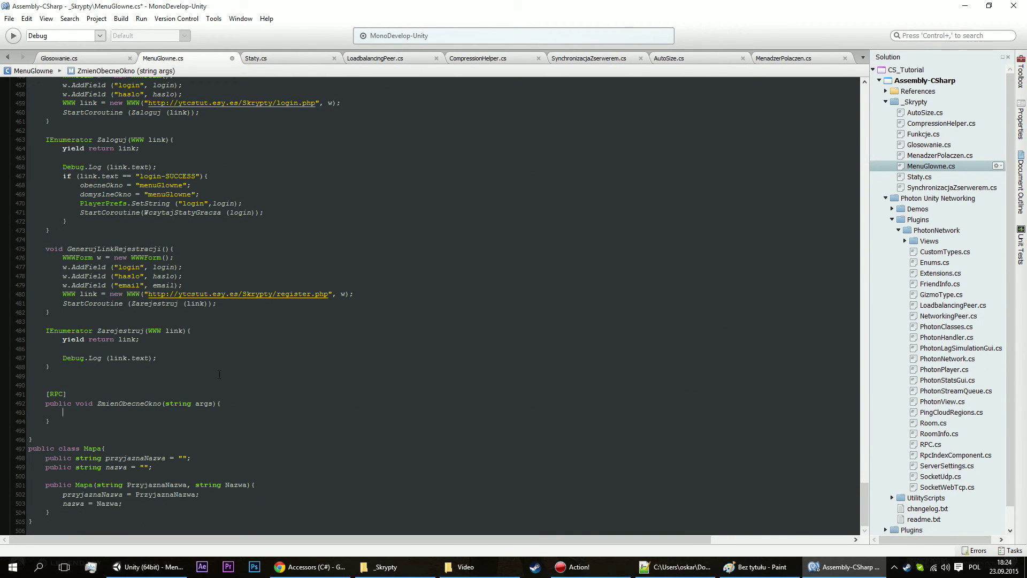
pyautogui.write('obe')
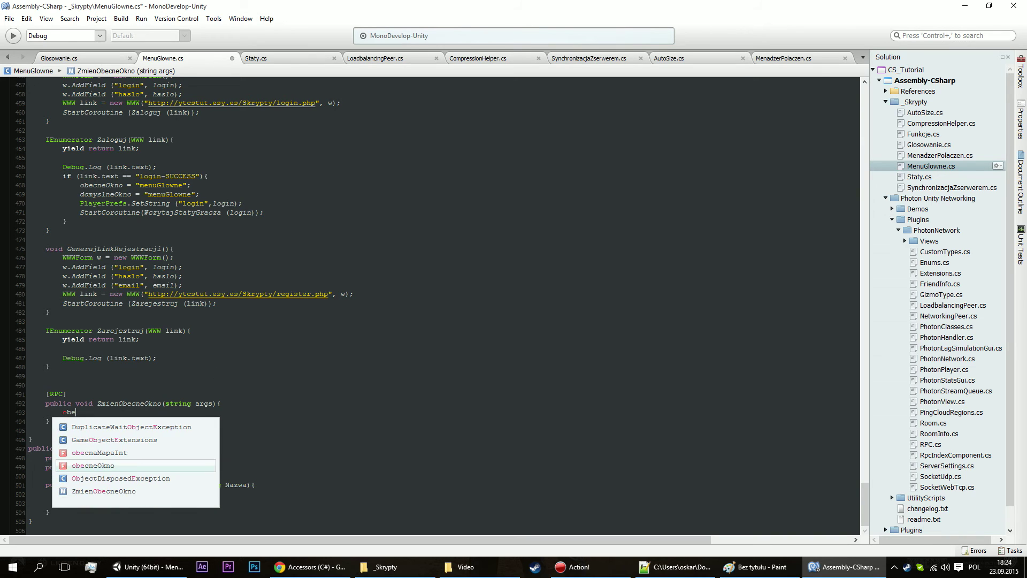
pyautogui.press('Return')
pyautogui.write('= ')
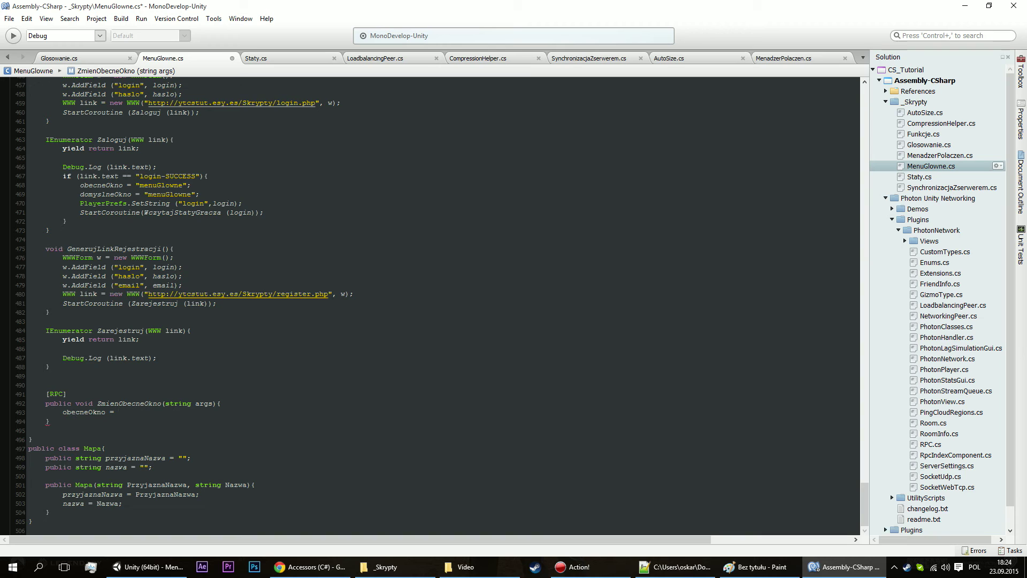
pyautogui.write('funk')
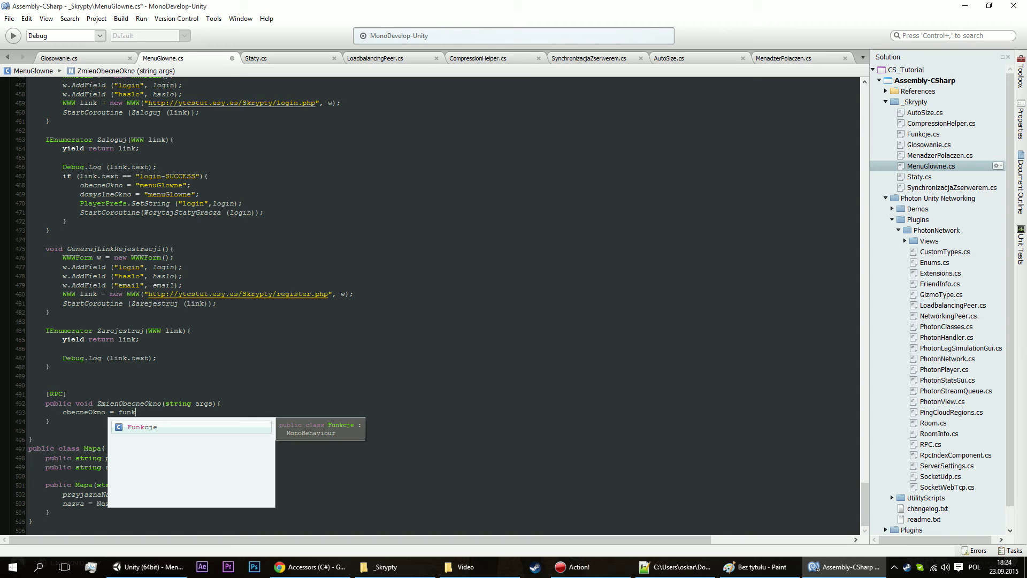
pyautogui.write('.')
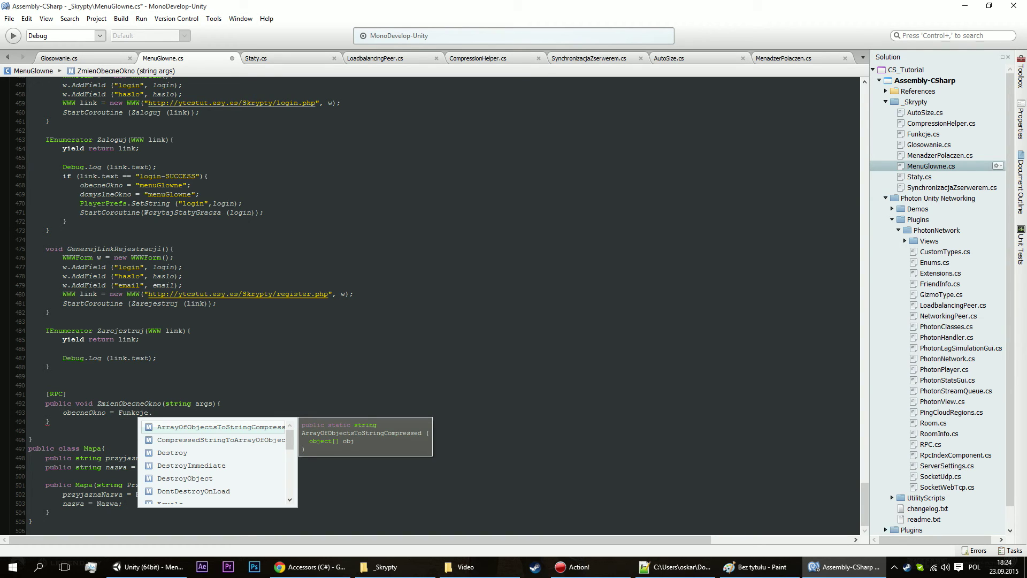
pyautogui.press('Return')
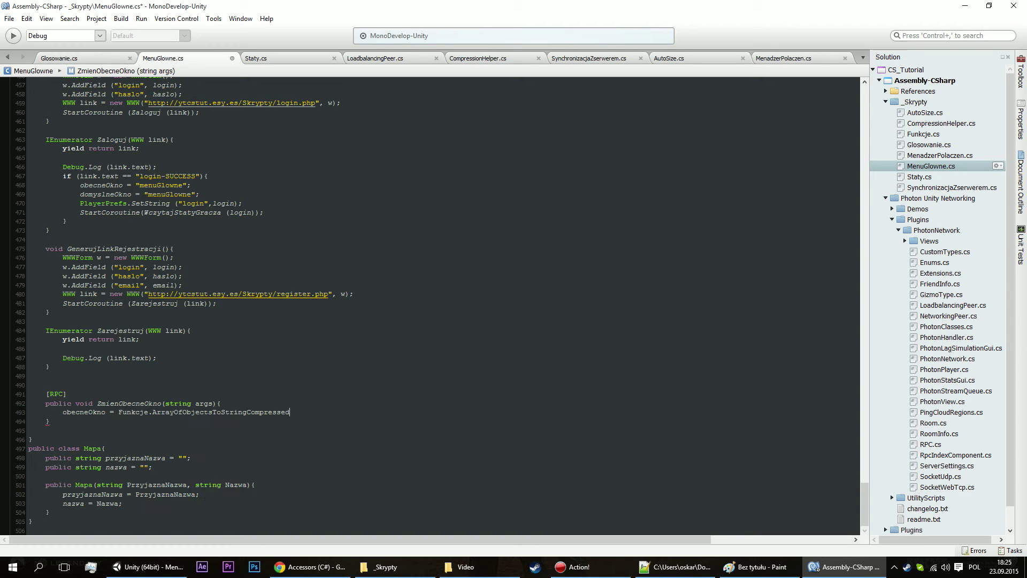
pyautogui.write('.')
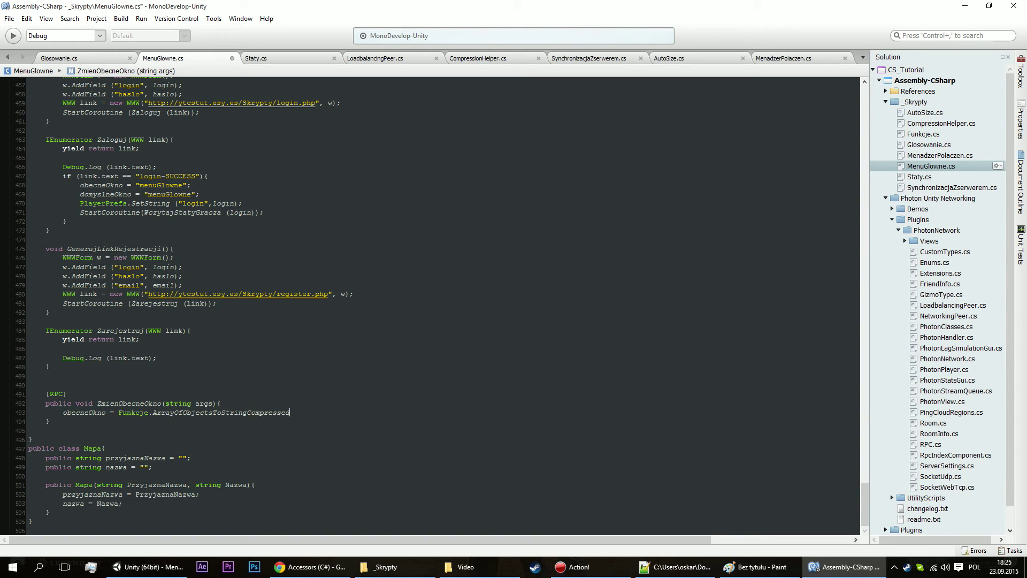
pyautogui.write('(a')
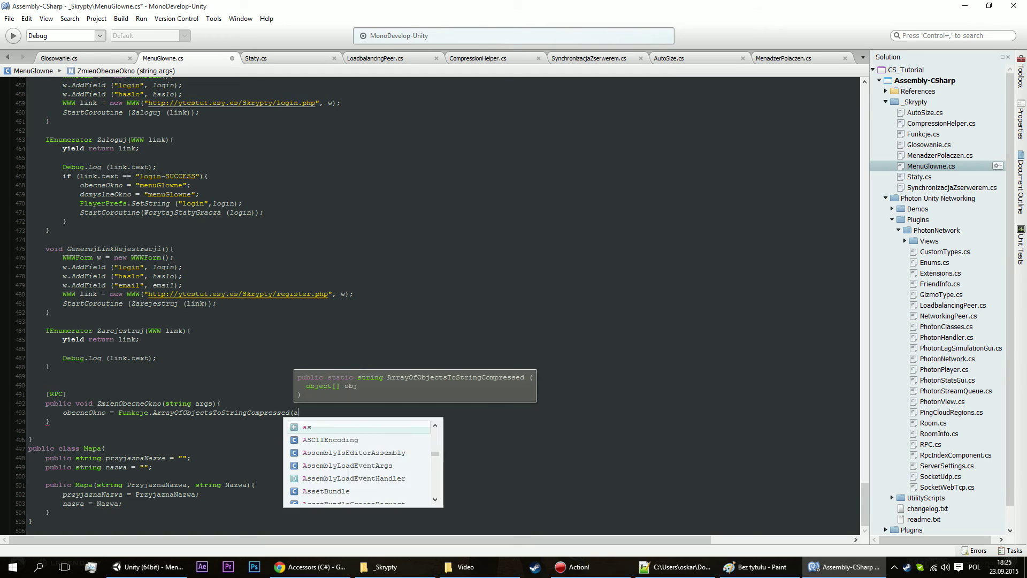
pyautogui.write('rgs)')
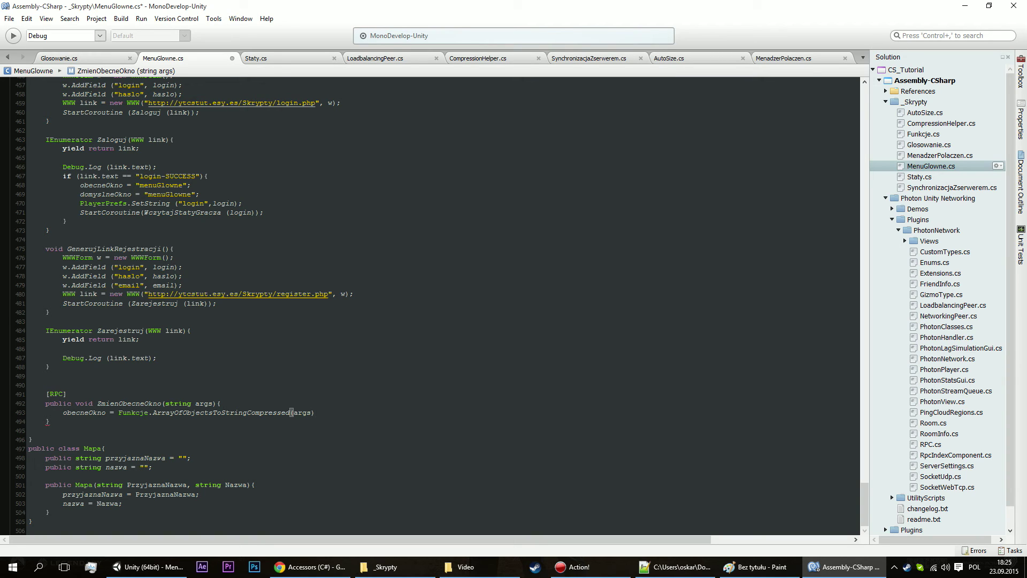
# Append [0] to the call, trying and then removing an (int) cast.
pyautogui.click(152, 412)
pyautogui.click(118, 413)
pyautogui.click(321, 412)
pyautogui.write('[0]')
pyautogui.click(315, 412)
pyautogui.write('(int)')
pyautogui.press('BackSpace')
pyautogui.press('BackSpace')
pyautogui.press('BackSpace')
pyautogui.press('BackSpace')
pyautogui.press('BackSpace')
pyautogui.click(118, 413)
# Add object[] argumenty = Funkcje.ArrayOfObjectsToStringCompressed(args); at the top of ZmienObecneOkno.
pyautogui.click(249, 404)
pyautogui.press('Return')
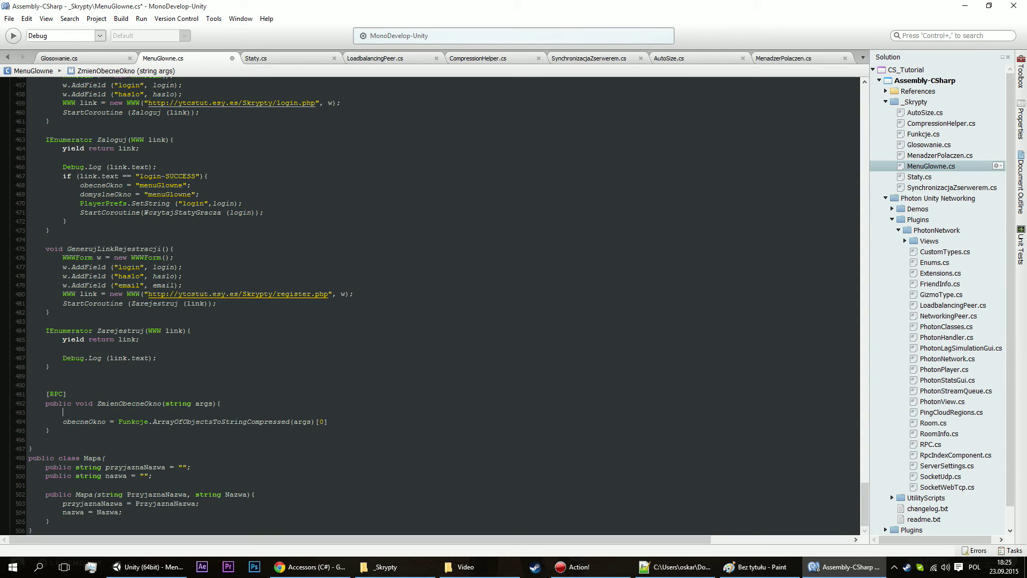
pyautogui.write('object')
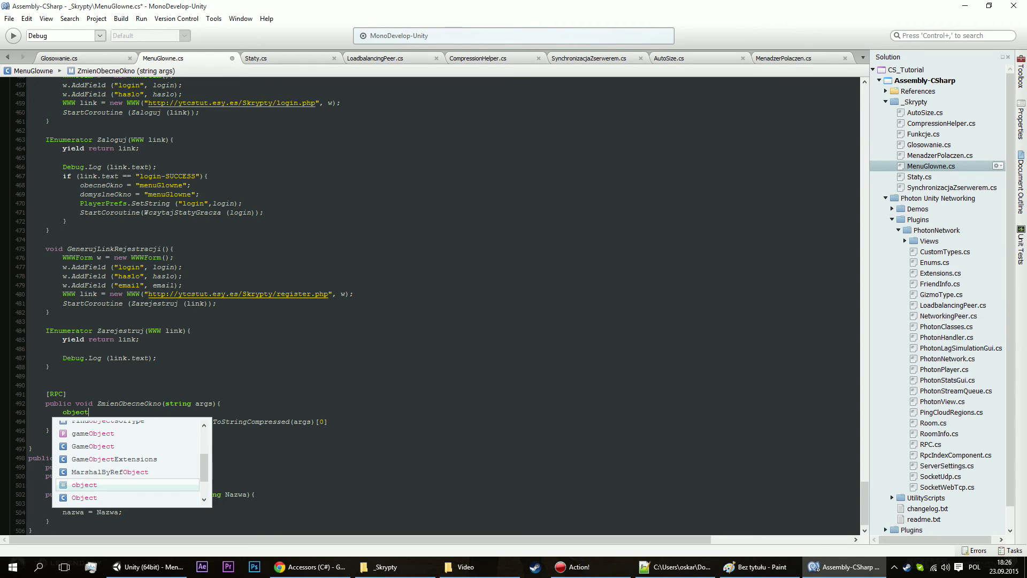
pyautogui.write('[] ')
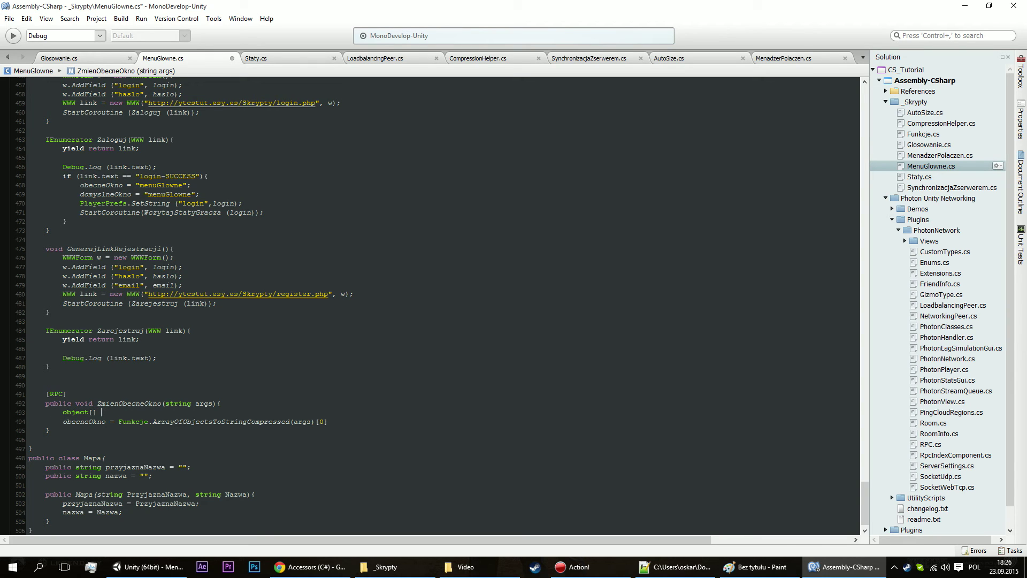
pyautogui.write('argumrn')
pyautogui.press('BackSpace')
pyautogui.press('BackSpace')
pyautogui.write('enty')
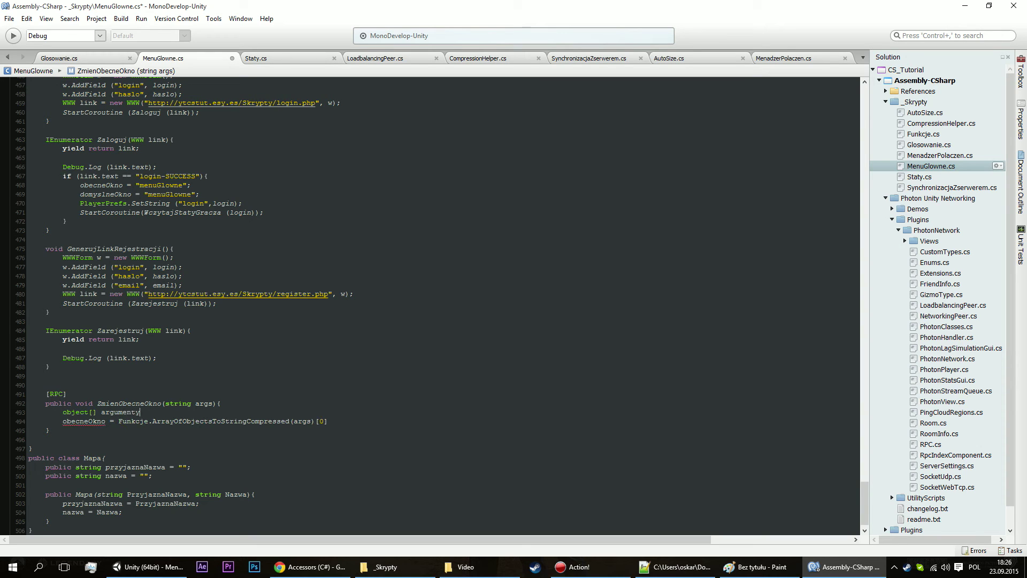
pyautogui.write(' =')
pyautogui.moveTo(118, 421); pyautogui.dragTo(316, 422)
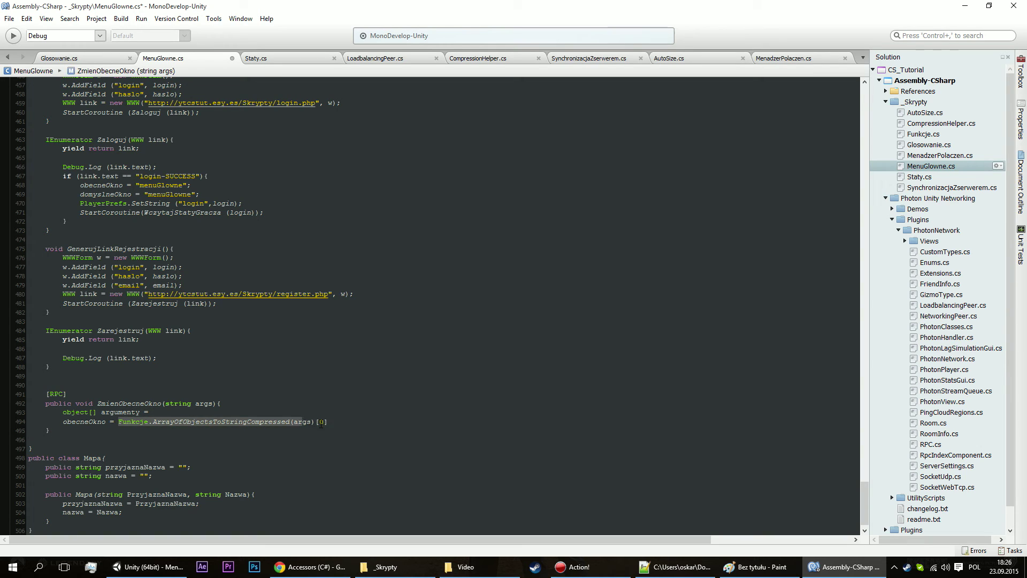
pyautogui.hotkey('ctrl', 'c')
pyautogui.click(270, 415)
pyautogui.hotkey('ctrl', 'v')
pyautogui.write(';')
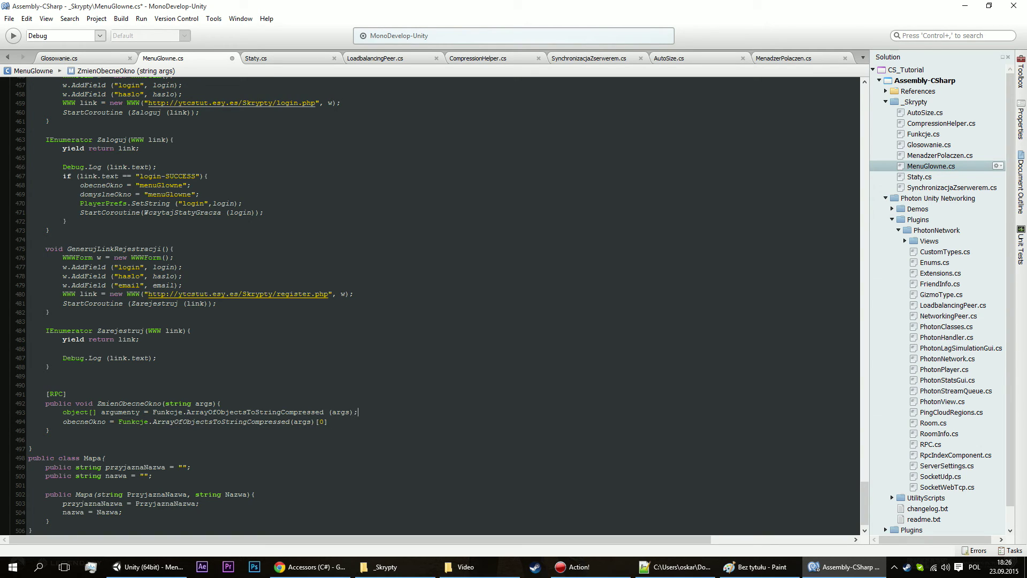
# Assign (string) argumenty[0] to obecneOkno and save MenuGlowne.cs.
pyautogui.moveTo(315, 422); pyautogui.dragTo(114, 422)
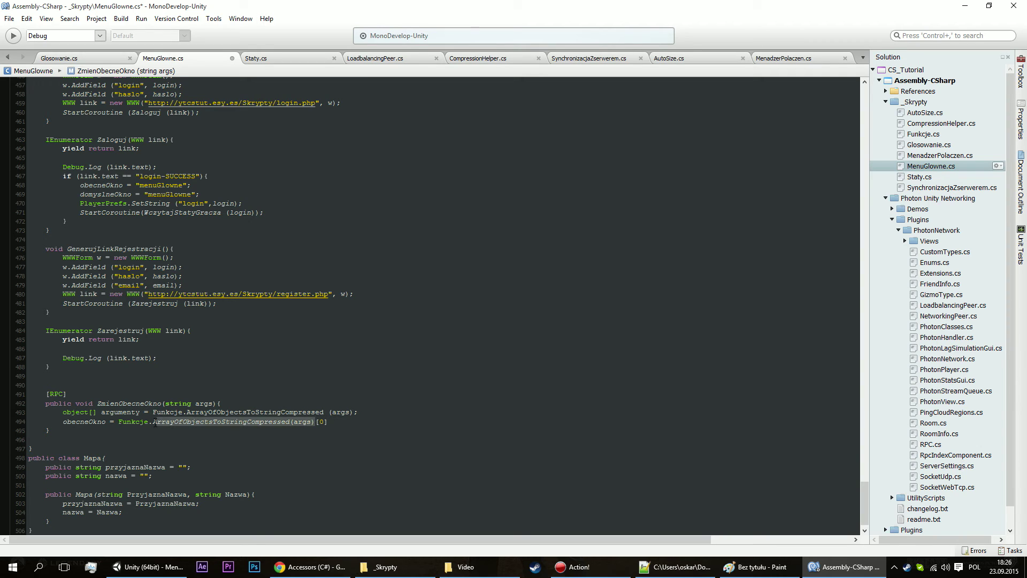
pyautogui.write('arg')
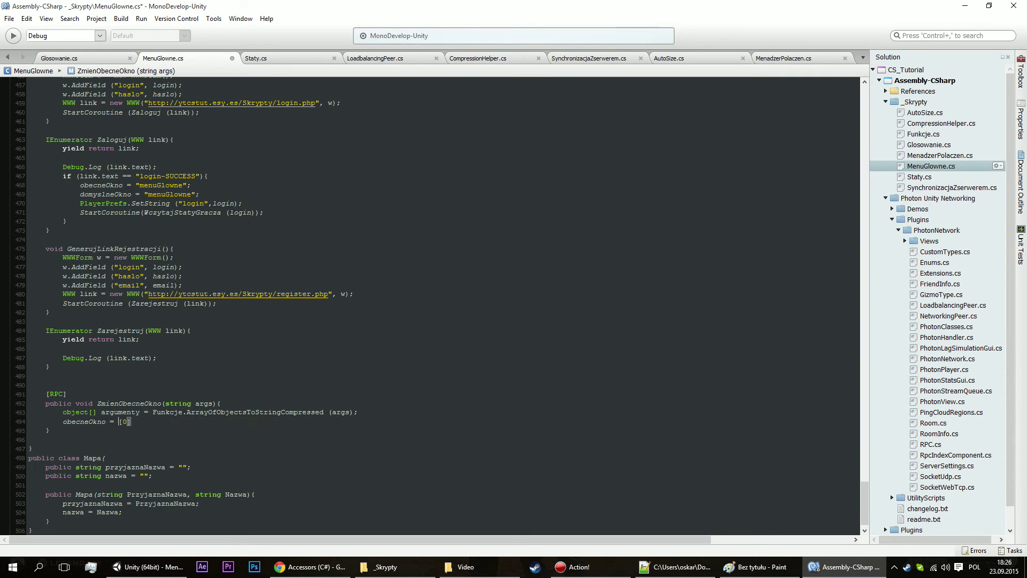
pyautogui.write('u')
pyautogui.press('Return')
pyautogui.press('End')
pyautogui.write(';')
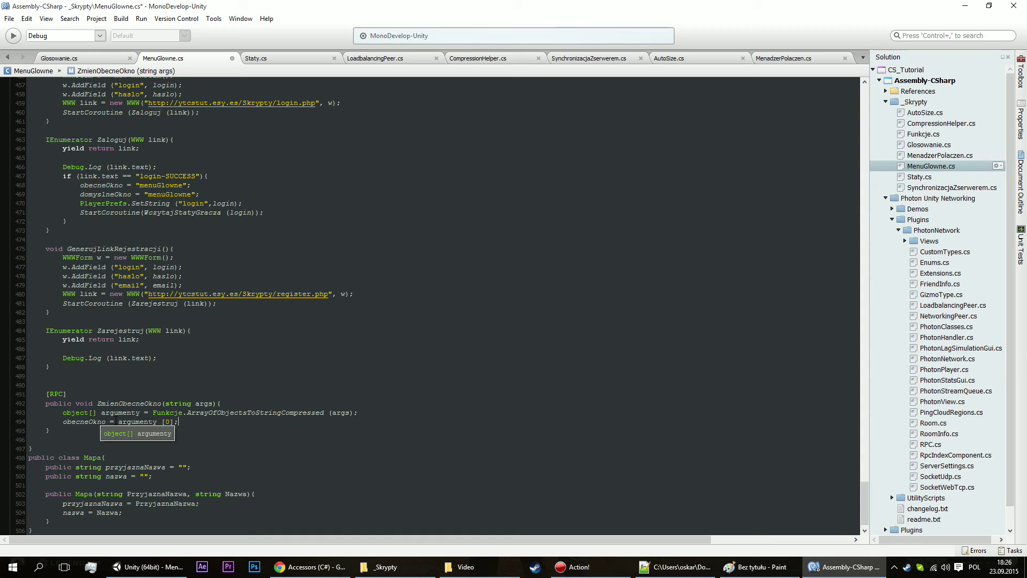
pyautogui.write('(string)')
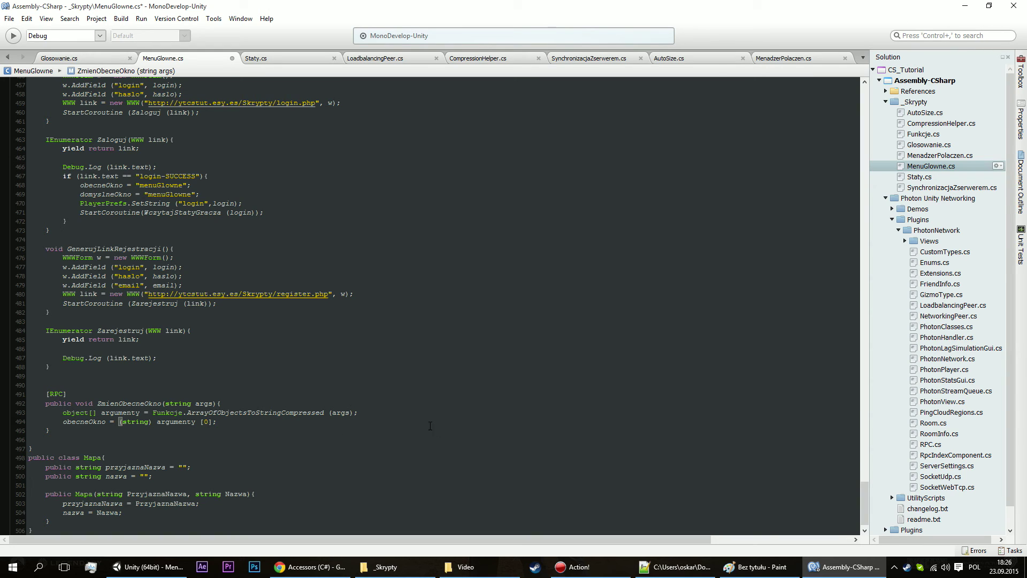
pyautogui.click(144, 402)
pyautogui.scroll(11, 329, 313)
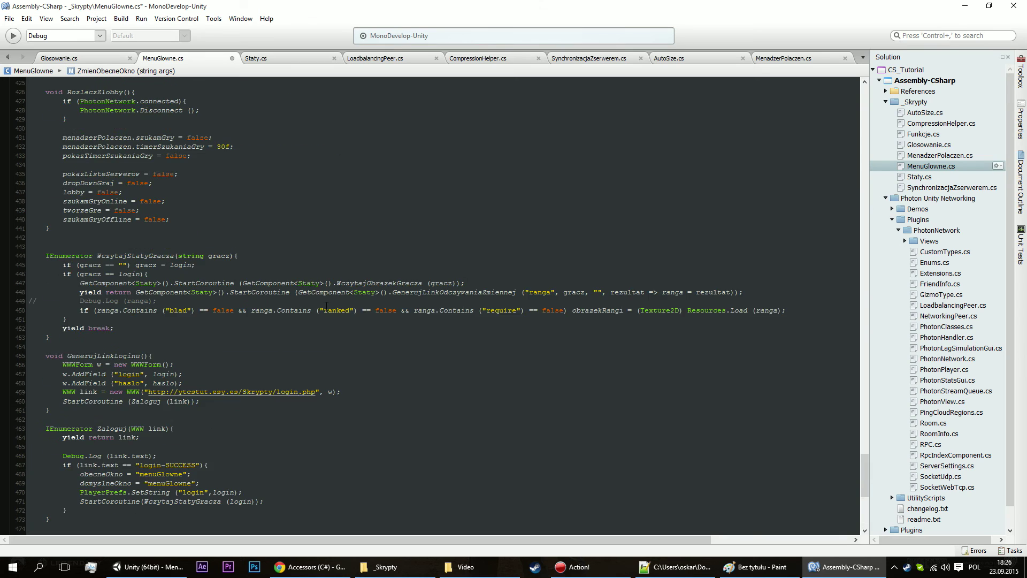
pyautogui.scroll(10, 329, 313)
pyautogui.scroll(4, 329, 309)
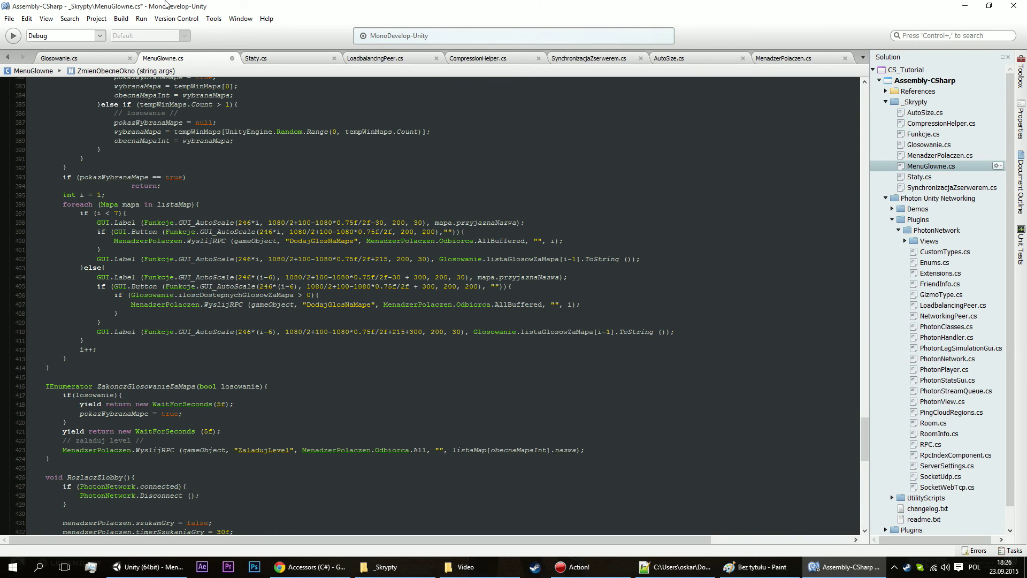
pyautogui.hotkey('ctrl', 's')
# Comment out the voteMap assignment on line 33 of MenadzerPolaczen.cs.
pyautogui.click(784, 59)
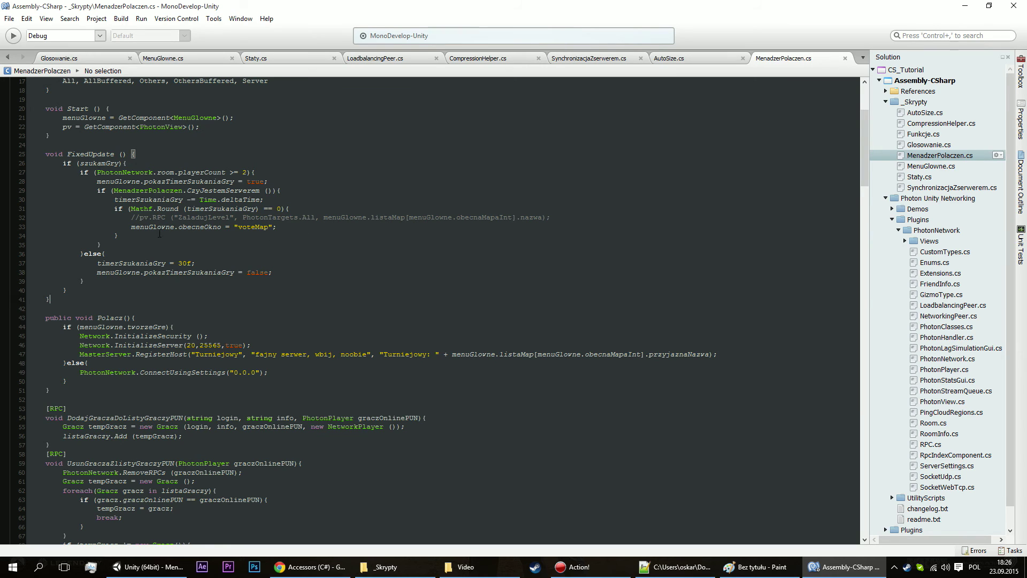
pyautogui.click(131, 227)
pyautogui.write('//')
pyautogui.click(311, 227)
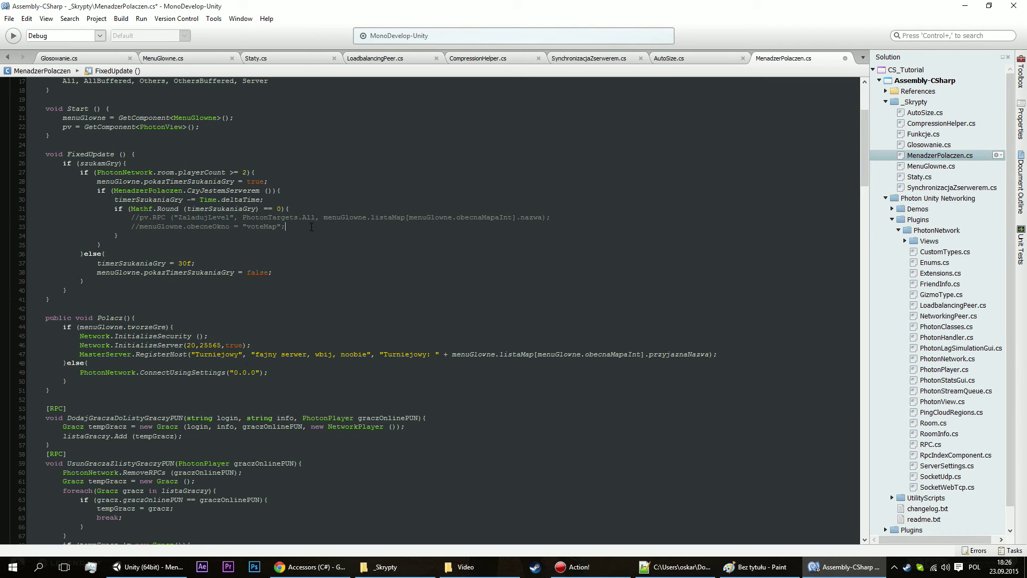
pyautogui.press('Return')
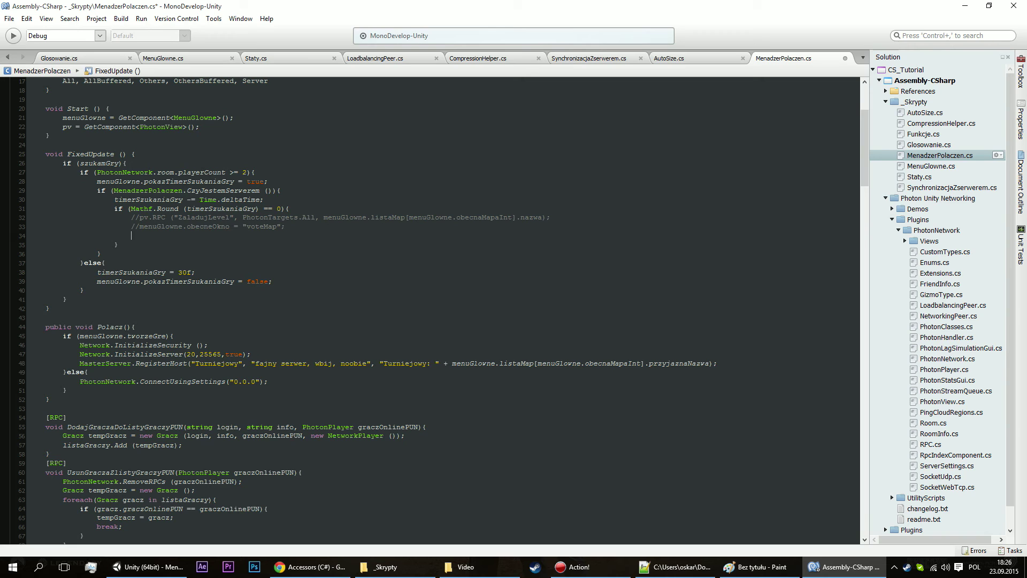
# Add MenadzerPolaczen.WyslijRPC(gameObject, "ZmienObecneOkno", Odbiorca.AllBuffered, "", "voteMap"); and save.
pyautogui.write('Mena')
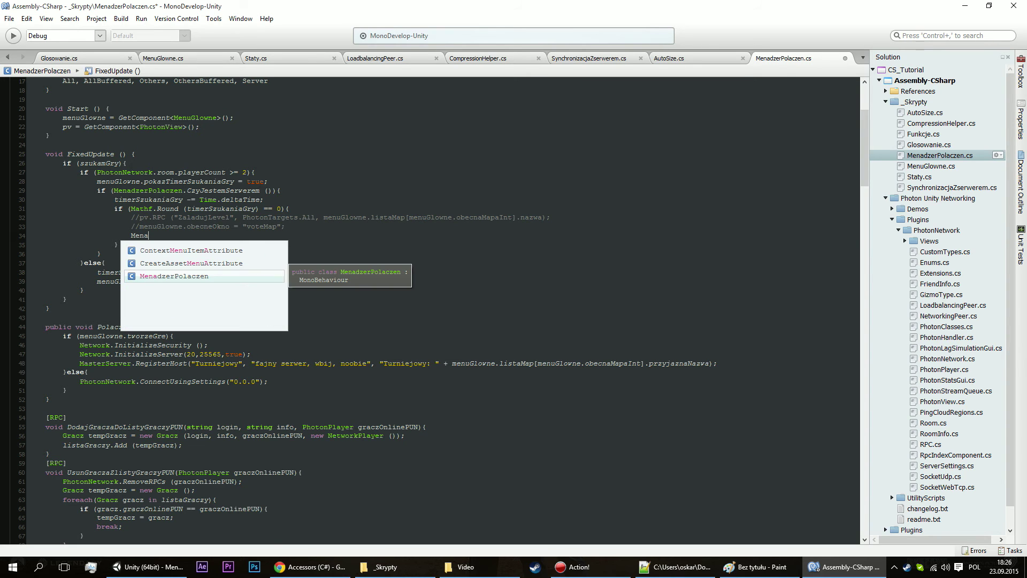
pyautogui.write('.')
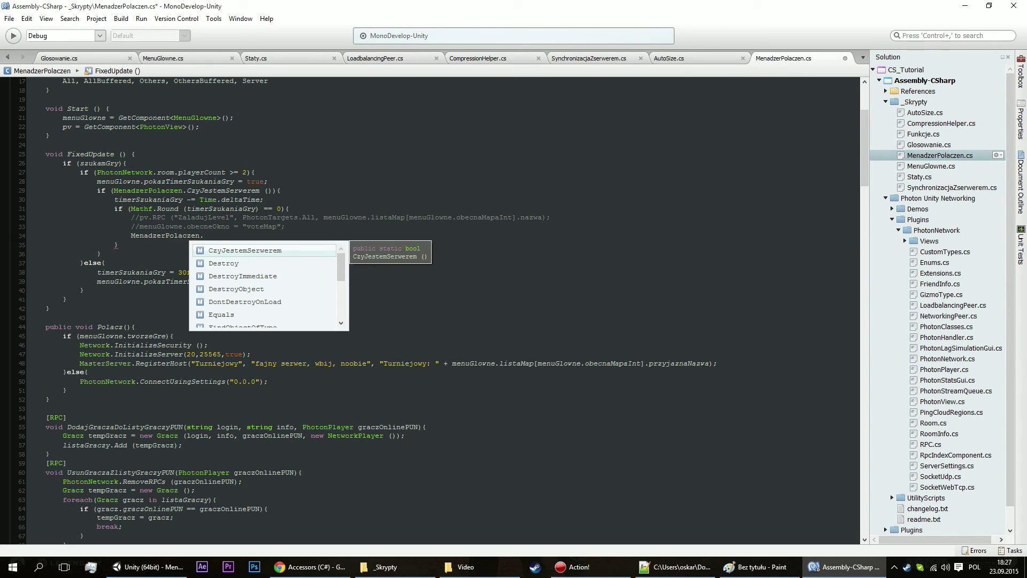
pyautogui.write('W')
pyautogui.press('Return')
pyautogui.write(')')
pyautogui.press('BackSpace')
pyautogui.write('(')
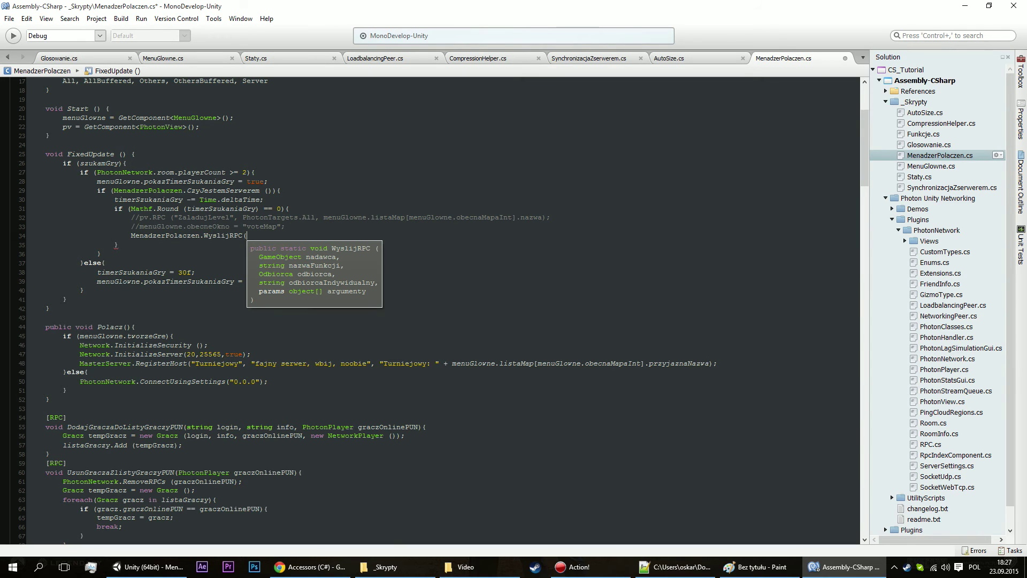
pyautogui.write('gameObject,e')
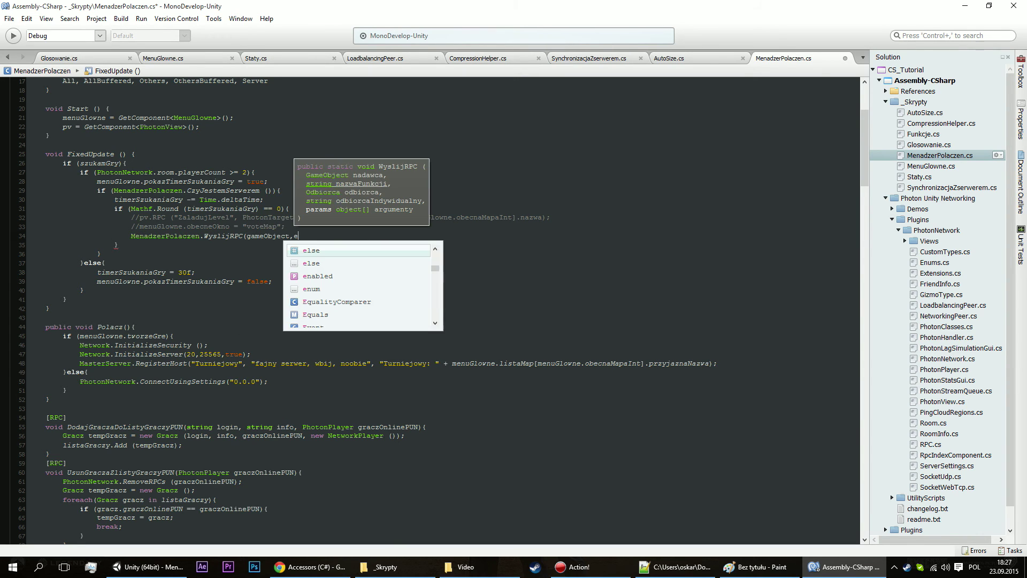
pyautogui.press('Return')
pyautogui.write(', ')
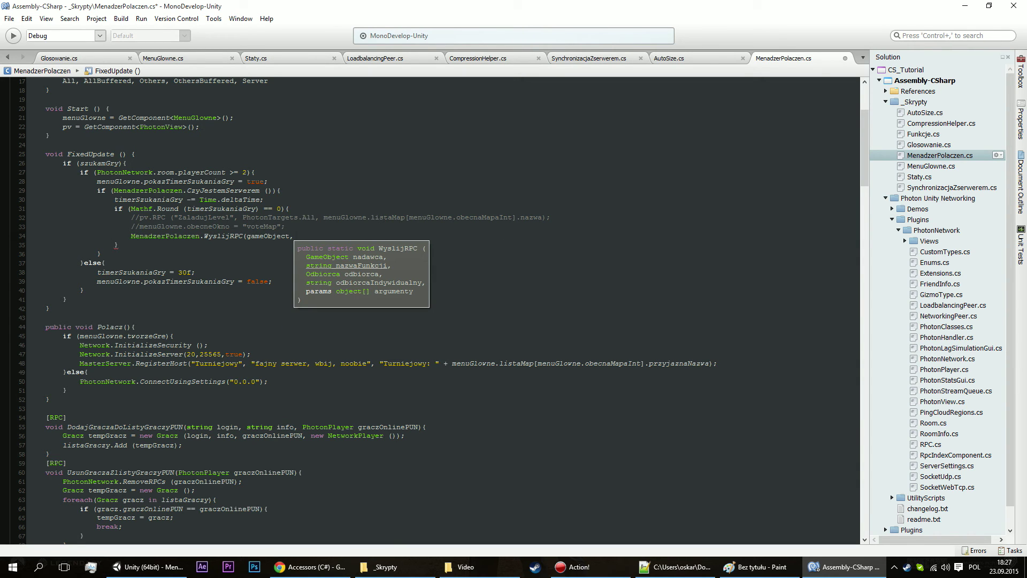
pyautogui.write('ZmienObecneOkno')
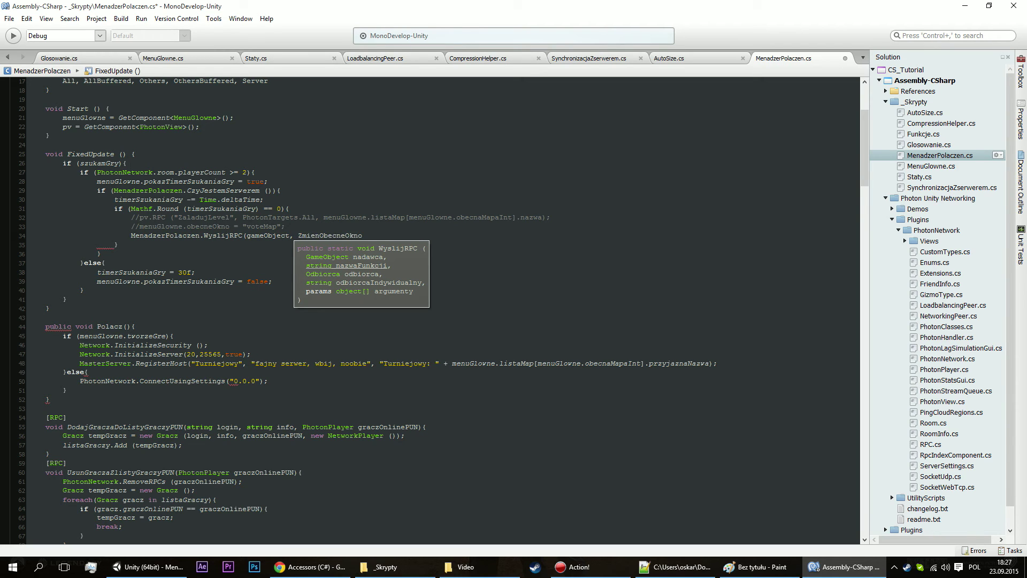
pyautogui.hotkey('ctrl', 'shift', 'Left')
pyautogui.write('"')
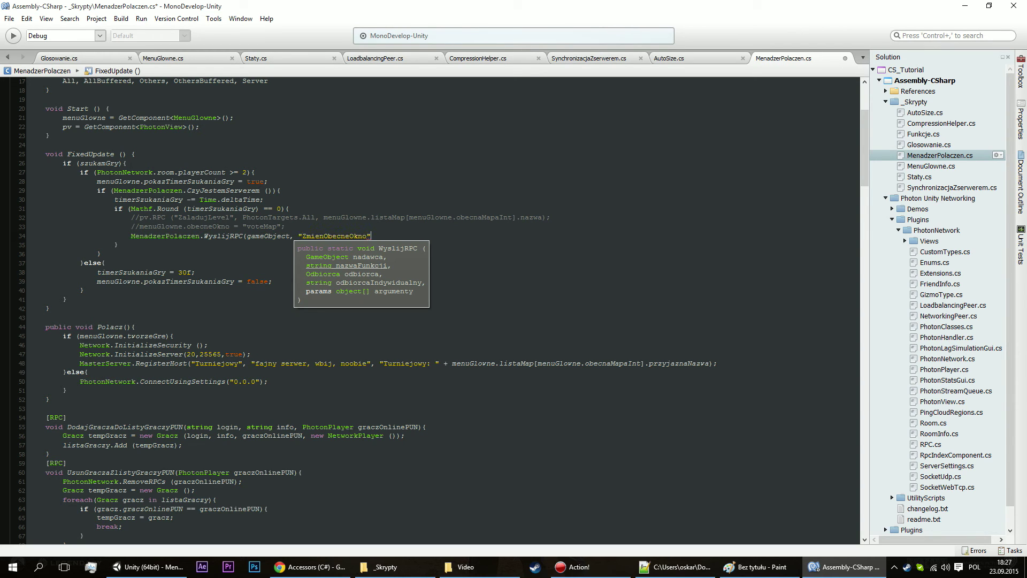
pyautogui.write(', ')
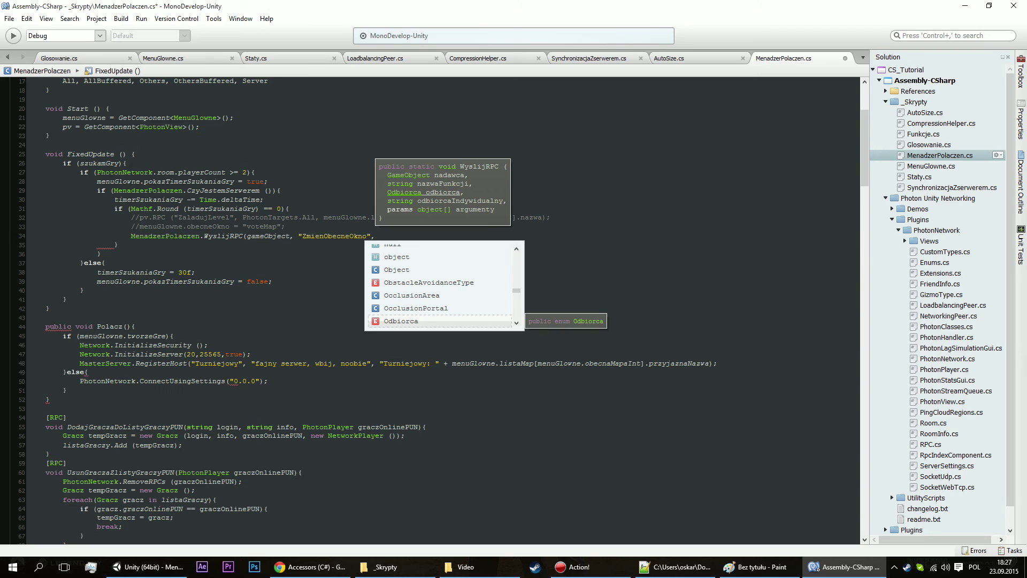
pyautogui.write('.all')
pyautogui.write(', Odbiorca.AllBuffered,')
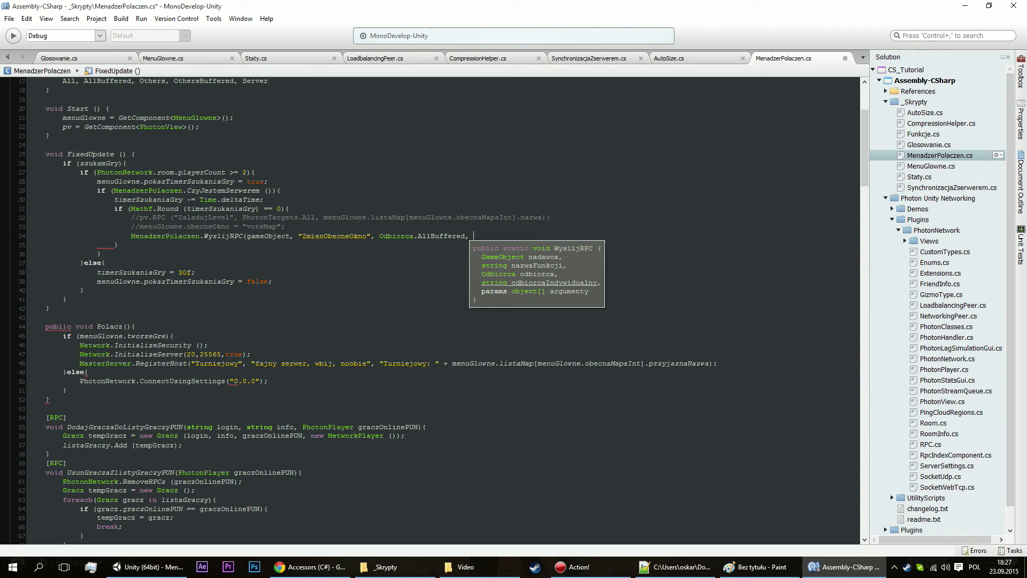
pyautogui.write('"')
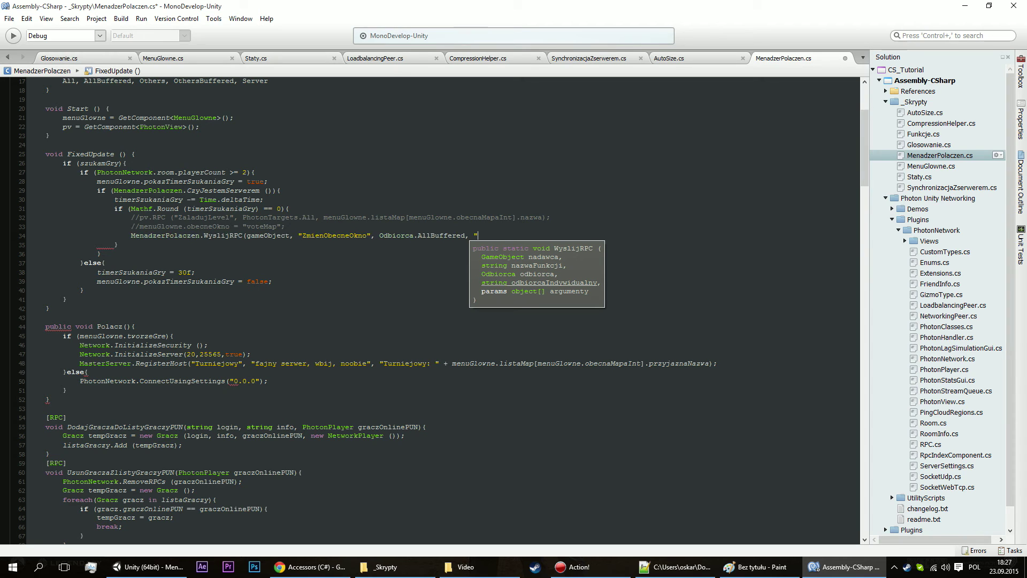
pyautogui.write('",')
pyautogui.write(' "v')
pyautogui.write('oteMap"')
pyautogui.write(');')
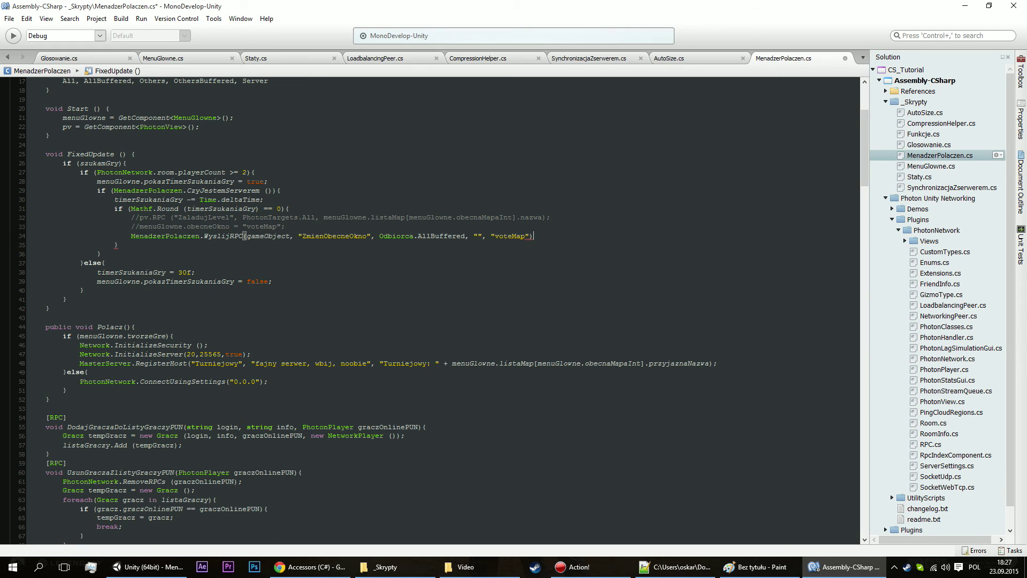
pyautogui.hotkey('ctrl', 's')
# Return to Unity and open the CS1502 error at MenuGlowne.cs line 493.
pyautogui.click(964, 6)
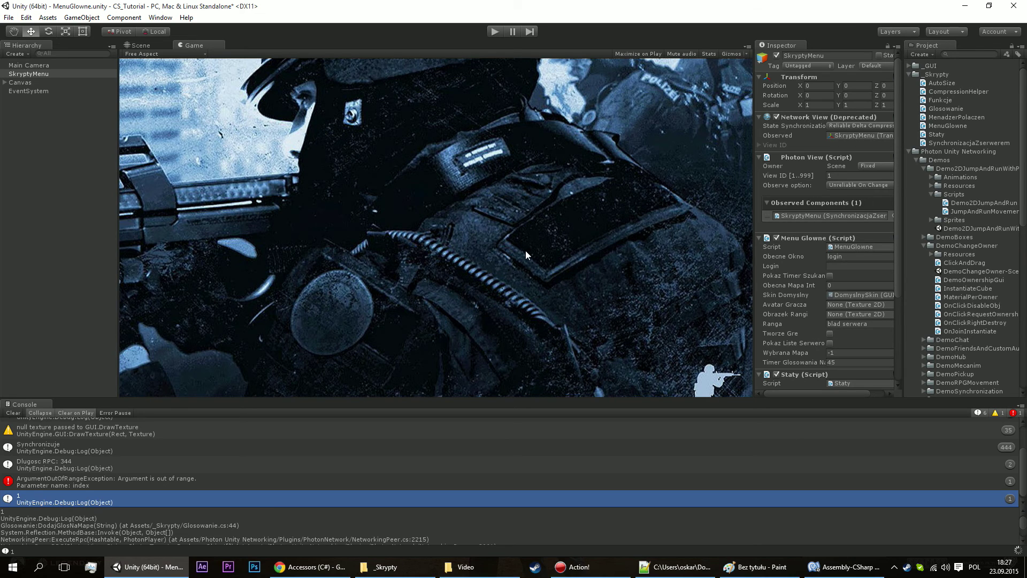
pyautogui.click(404, 551)
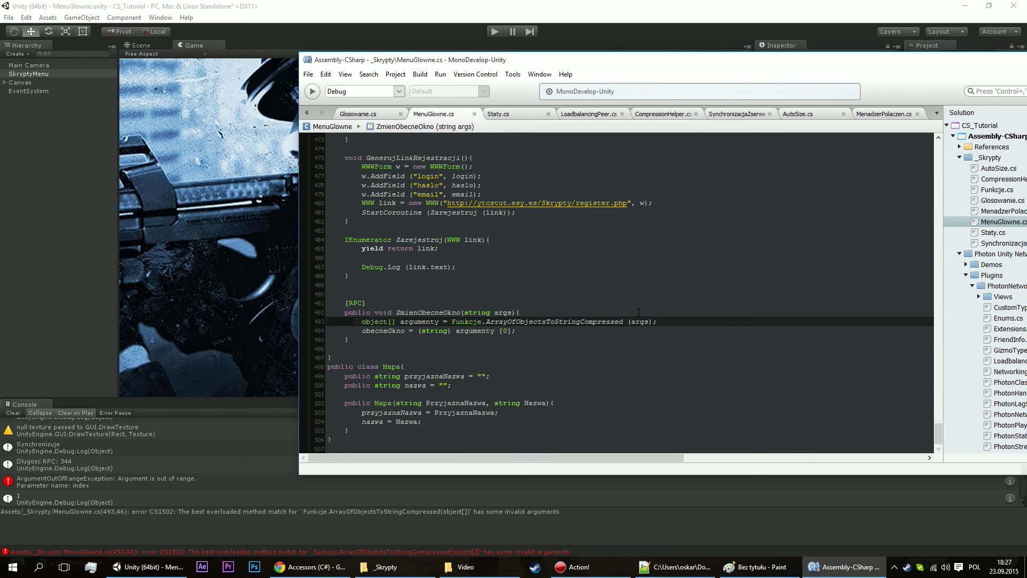
# Replace ArrayOfObjectsToStringCompressed with CompressedStringToArrayOfObjects on line 493, save, and return to Unity.
pyautogui.moveTo(639, 325)
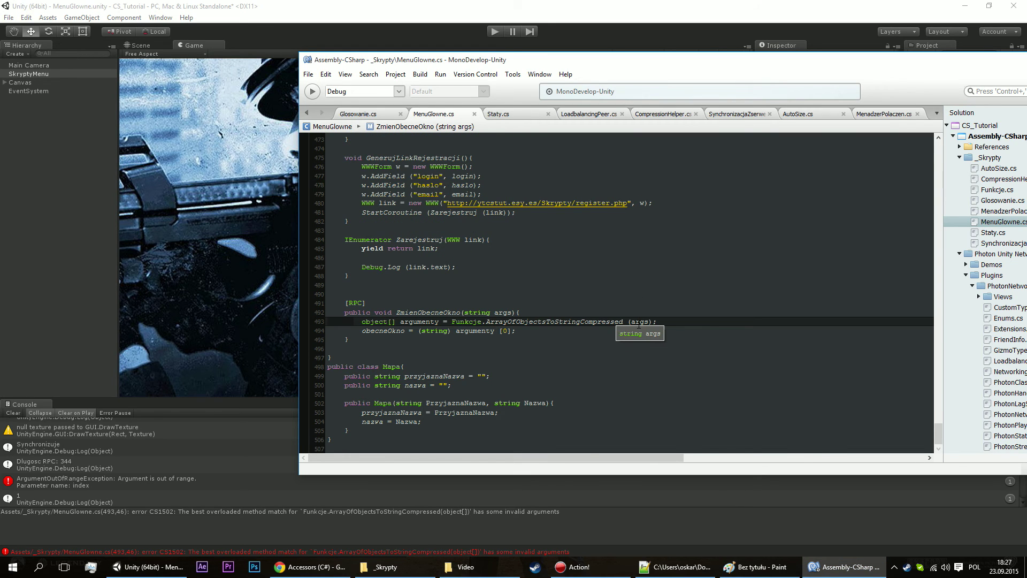
pyautogui.moveTo(576, 324)
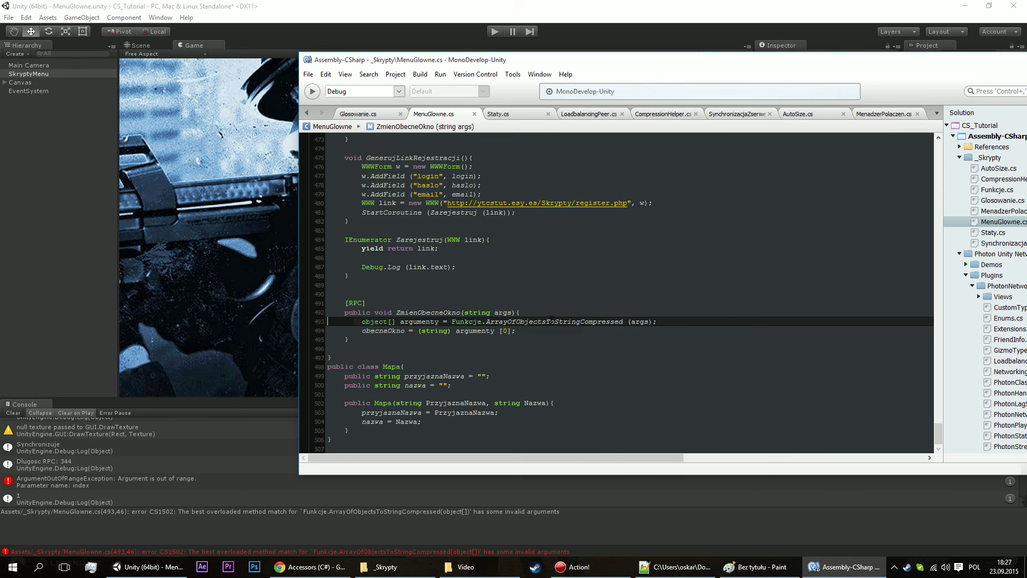
pyautogui.doubleClick(551, 321)
pyautogui.write('stringtoa')
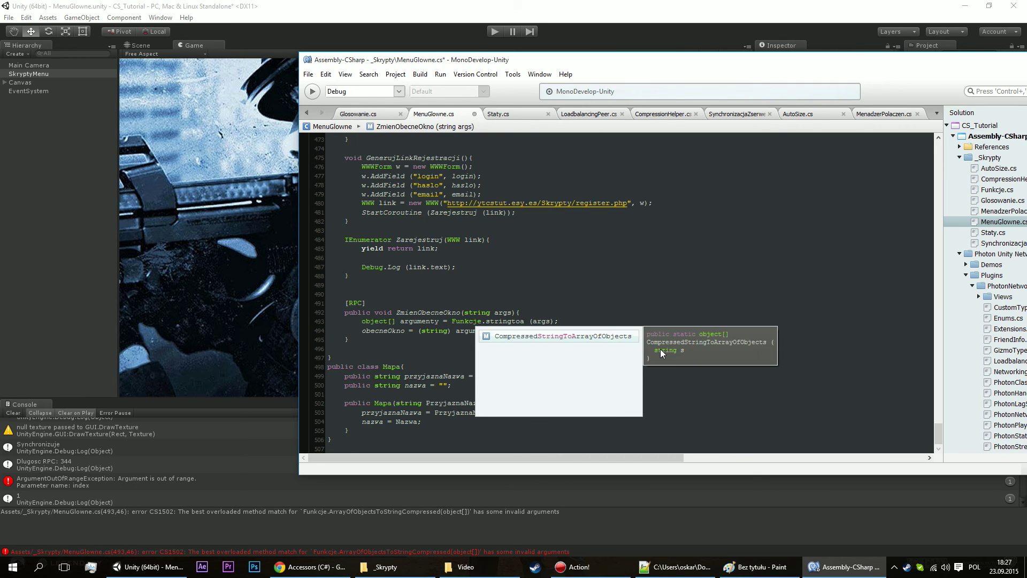
pyautogui.press('Return')
pyautogui.hotkey('ctrl', 's')
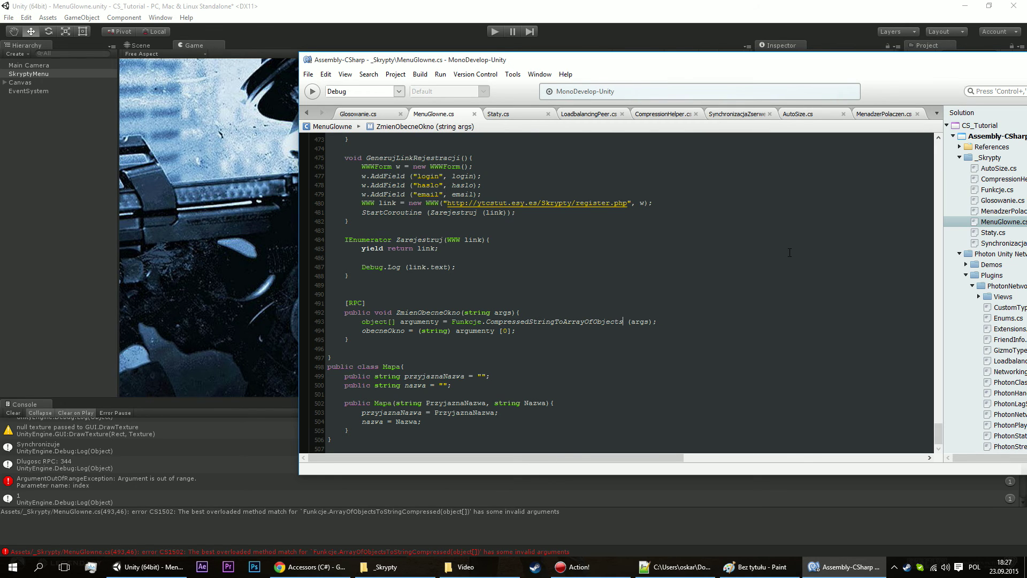
pyautogui.click(275, 435)
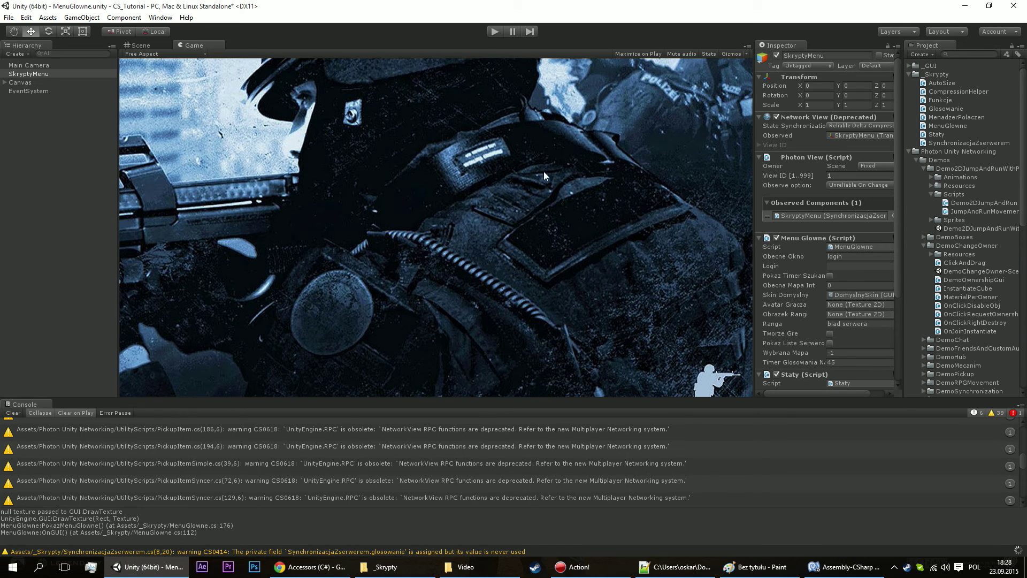
# Clear Unity's console messages and bring MonoDevelop back, maximized.
pyautogui.click(15, 434)
pyautogui.click(13, 413)
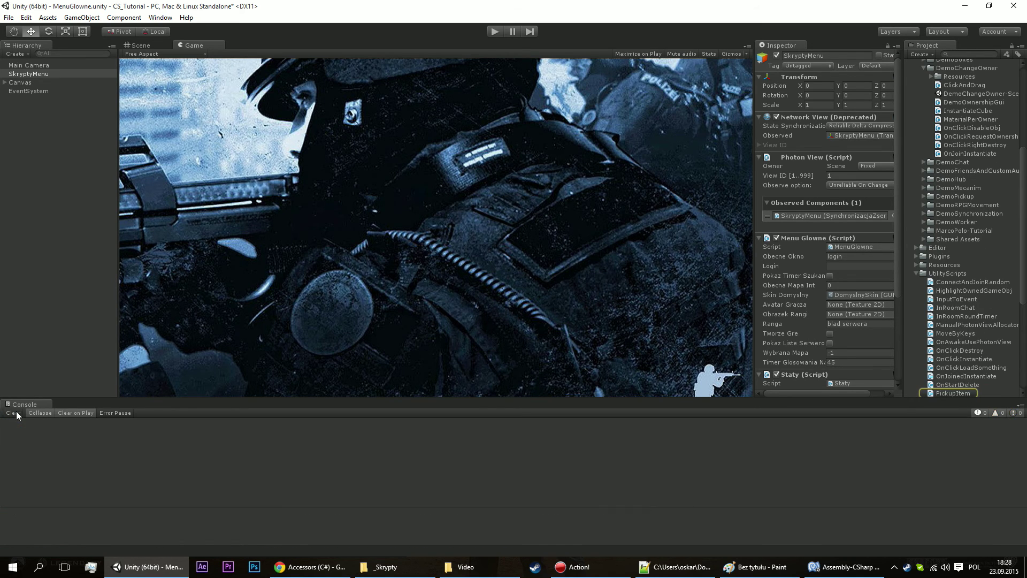
pyautogui.click(765, 566)
pyautogui.click(765, 567)
pyautogui.click(821, 559)
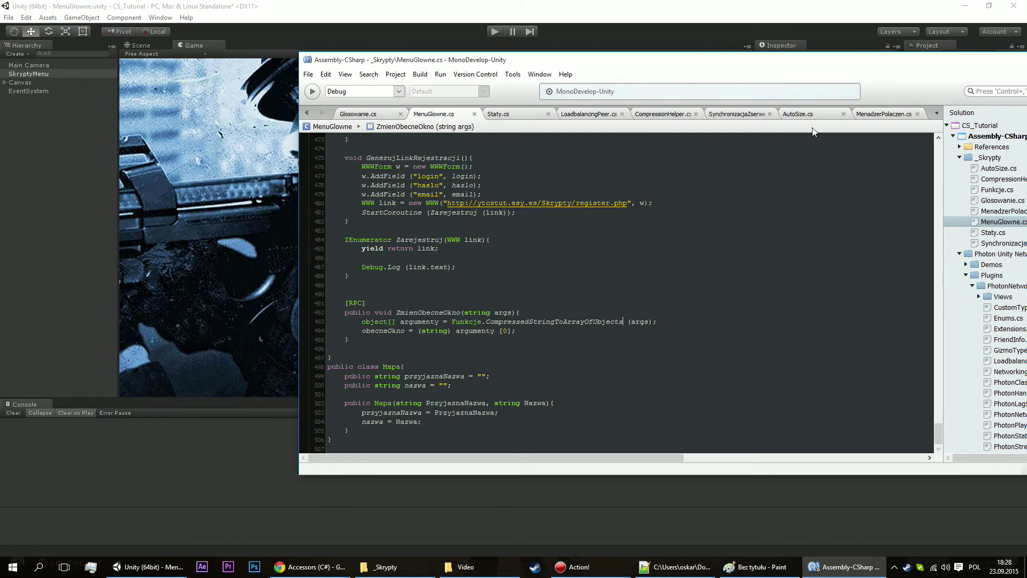
pyautogui.doubleClick(991, 59)
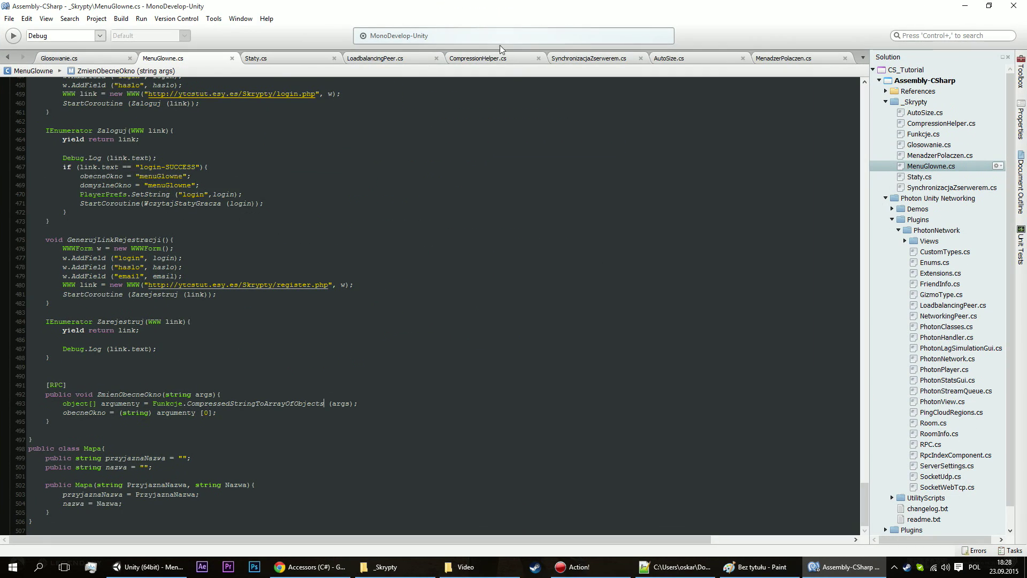
# Review Glosowanie.cs, MenadzerPolaczen.cs, AutoSize.cs and the other open scripts, ending on MenuGlowne.cs.
pyautogui.click(89, 60)
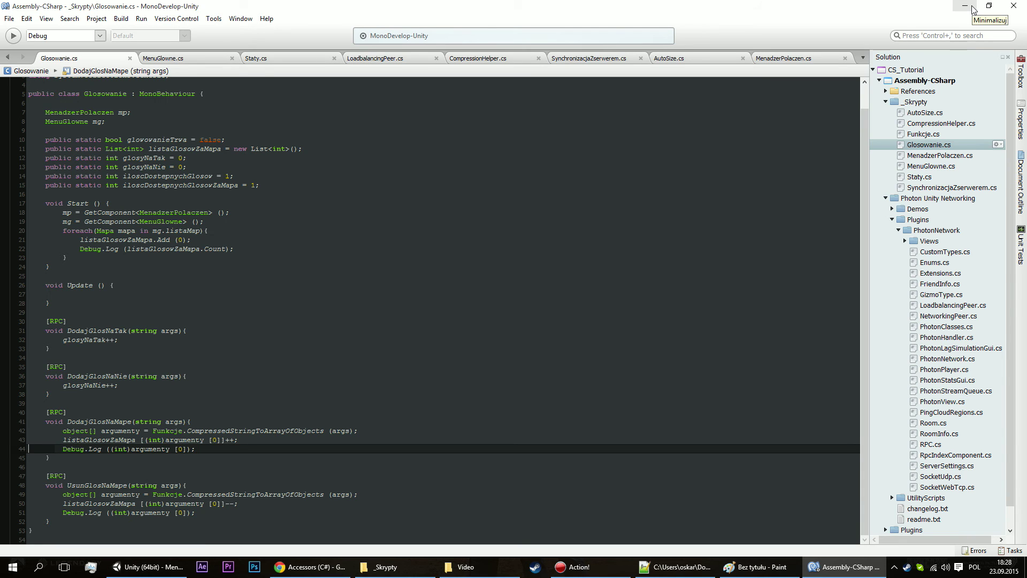
pyautogui.click(808, 62)
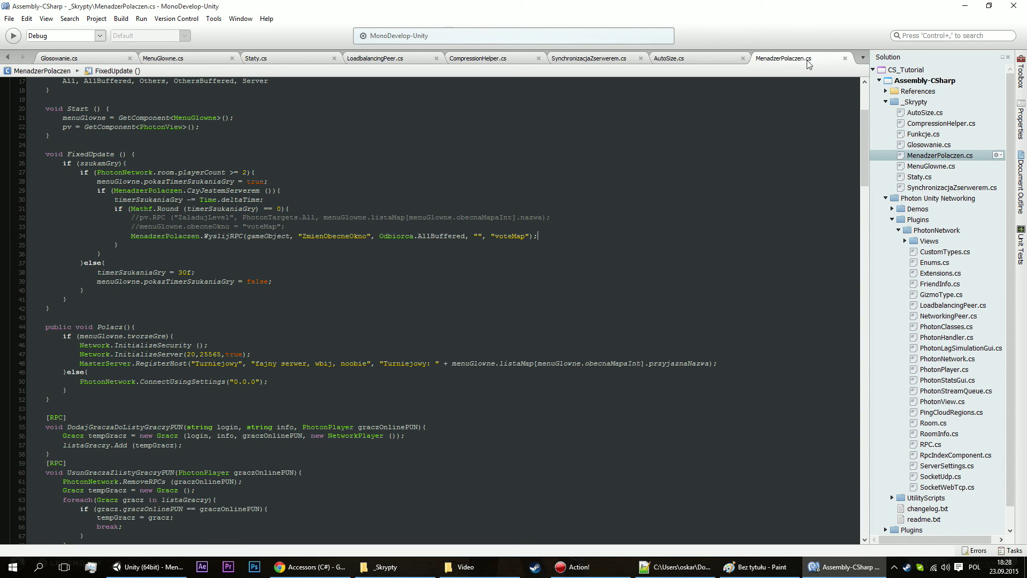
pyautogui.click(671, 59)
pyautogui.click(588, 59)
pyautogui.click(462, 62)
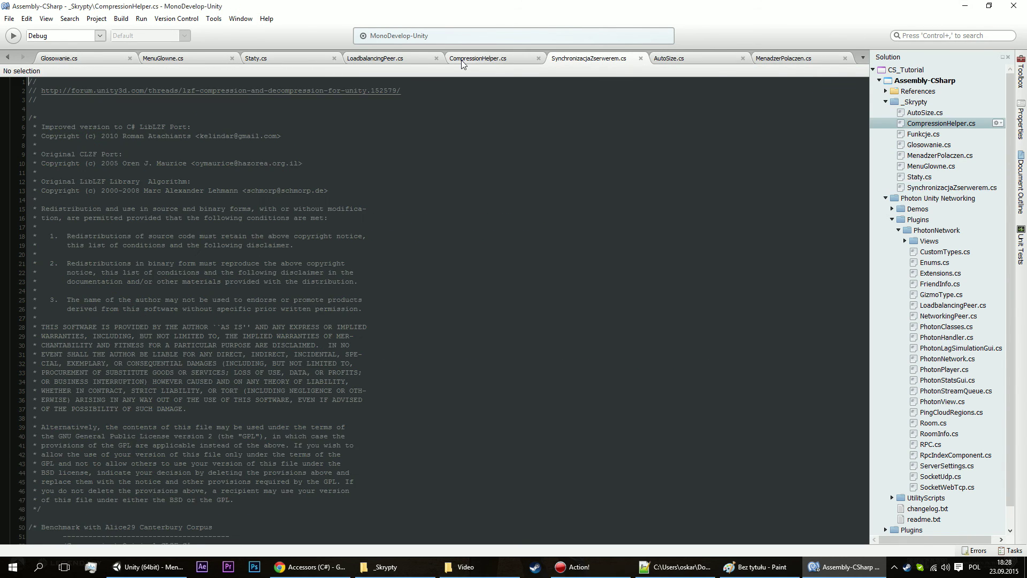
pyautogui.click(374, 59)
pyautogui.click(262, 58)
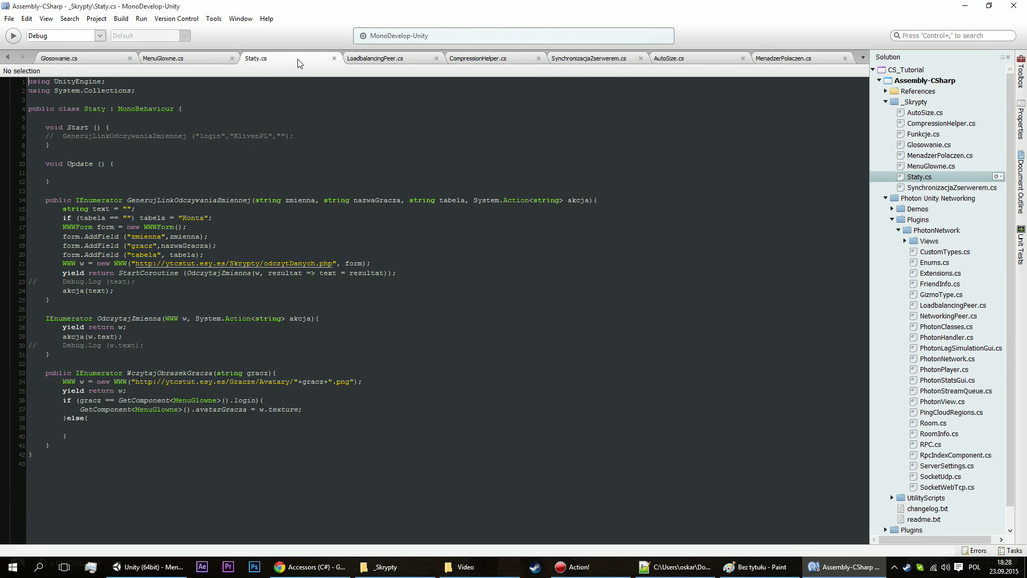
pyautogui.click(184, 60)
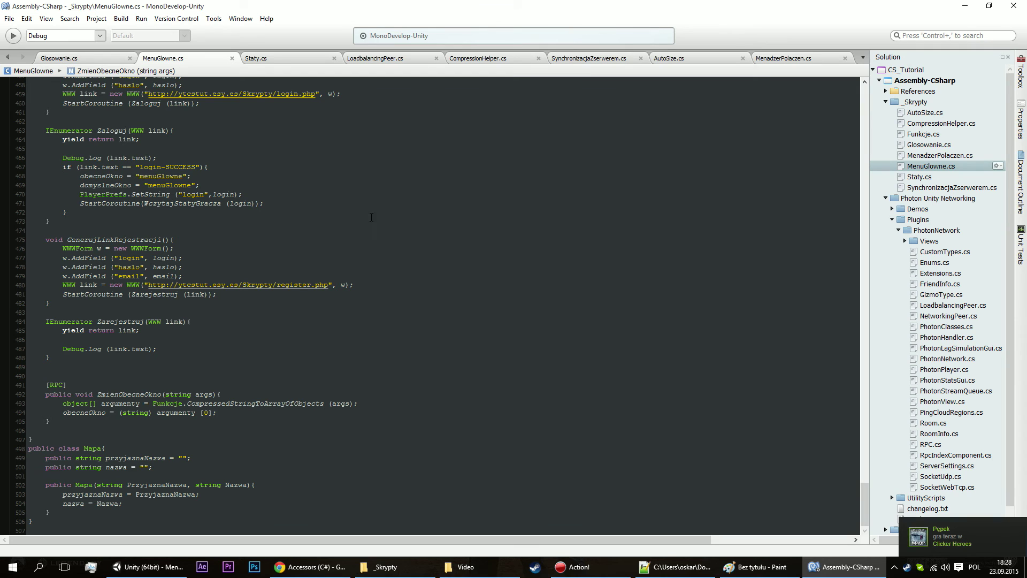
# Change line 370's check in PokazVoteMap to timerGlosowaniaNaMape > -1f.
pyautogui.scroll(3, 408, 182)
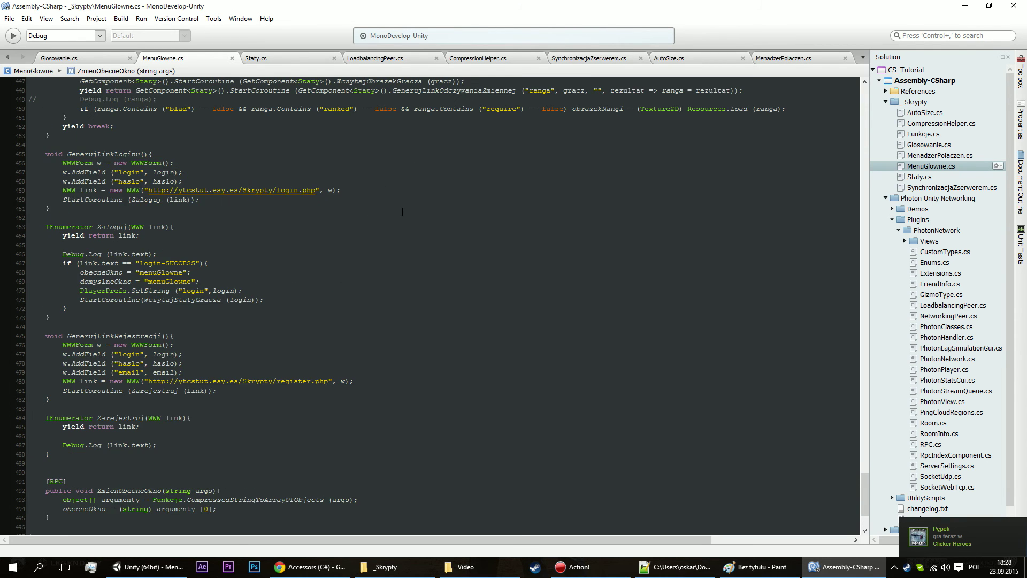
pyautogui.scroll(2, 403, 199)
pyautogui.scroll(-3, 408, 194)
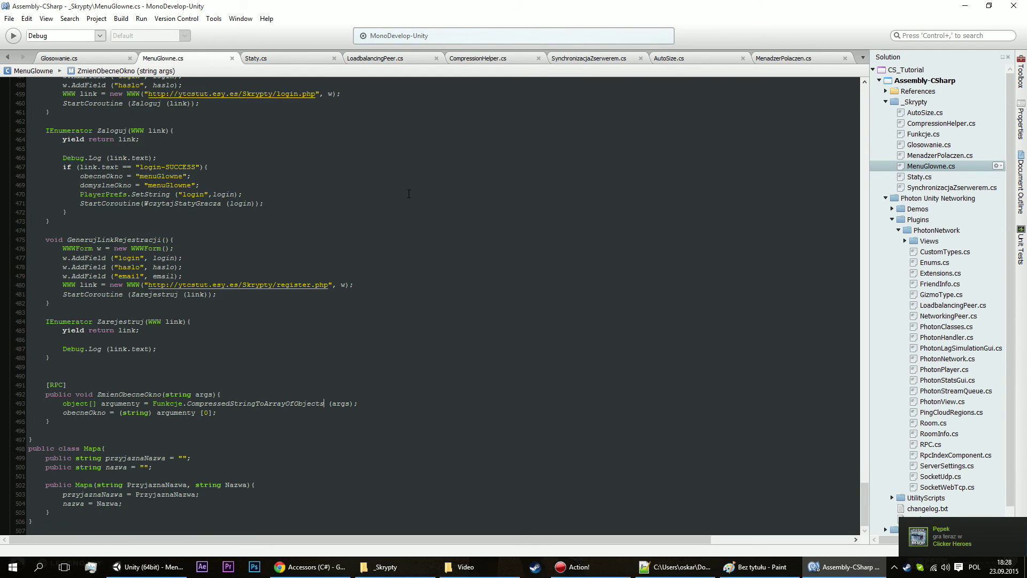
pyautogui.scroll(3, 408, 193)
pyautogui.scroll(4, 408, 194)
pyautogui.scroll(7, 409, 194)
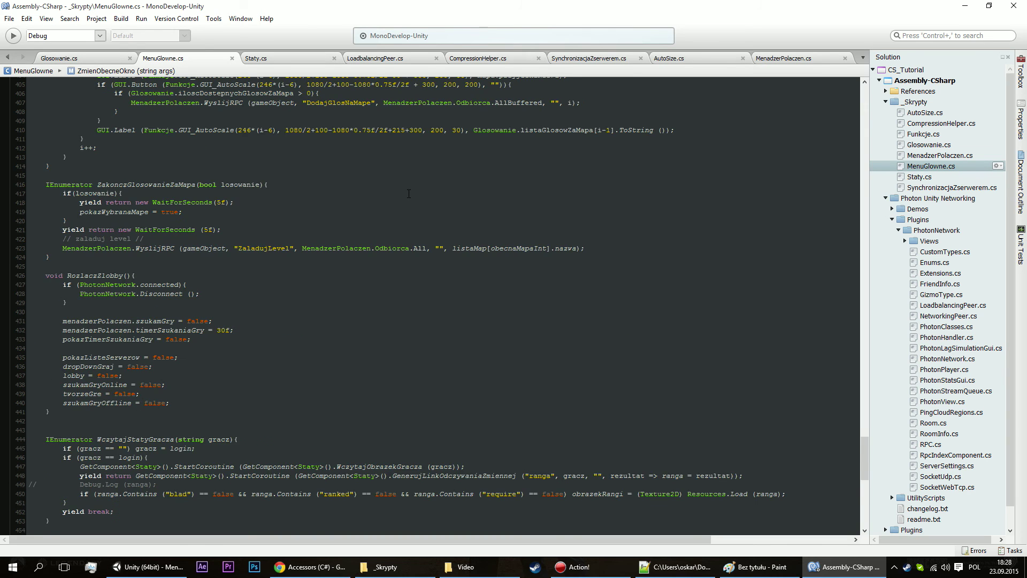
pyautogui.scroll(7, 408, 193)
pyautogui.scroll(7, 466, 130)
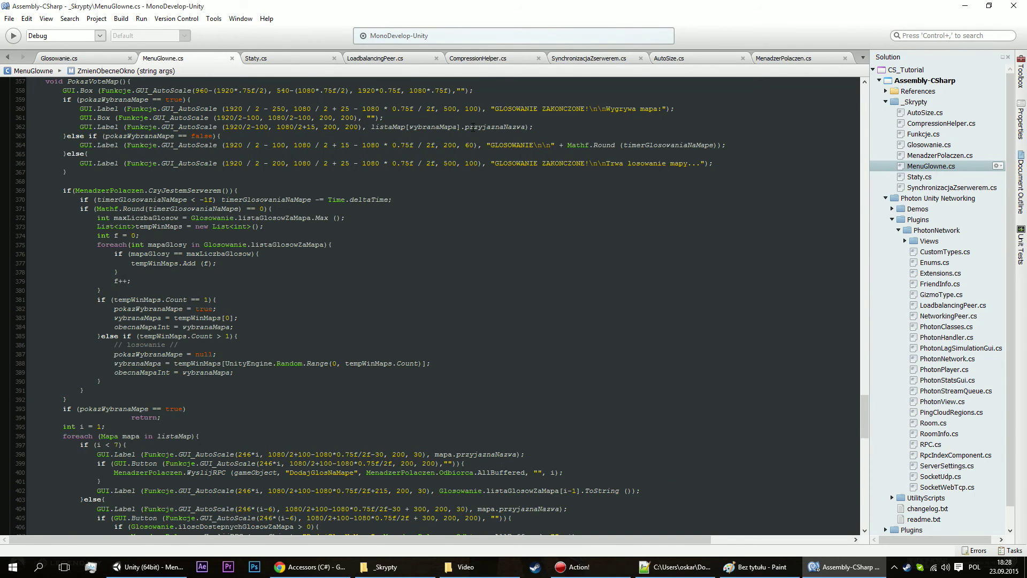
pyautogui.scroll(2, 192, 208)
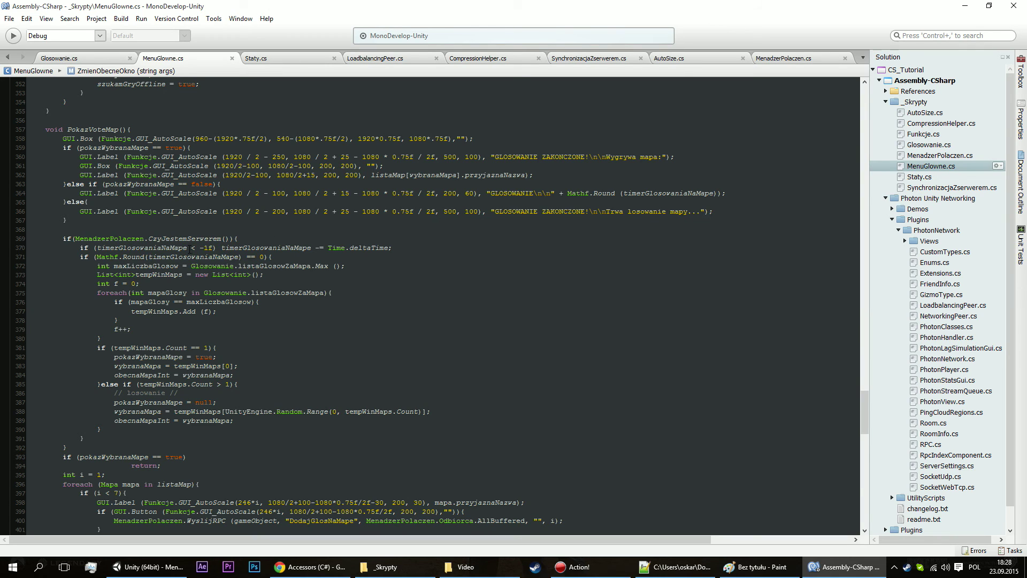
pyautogui.click(192, 248)
pyautogui.press('Delete')
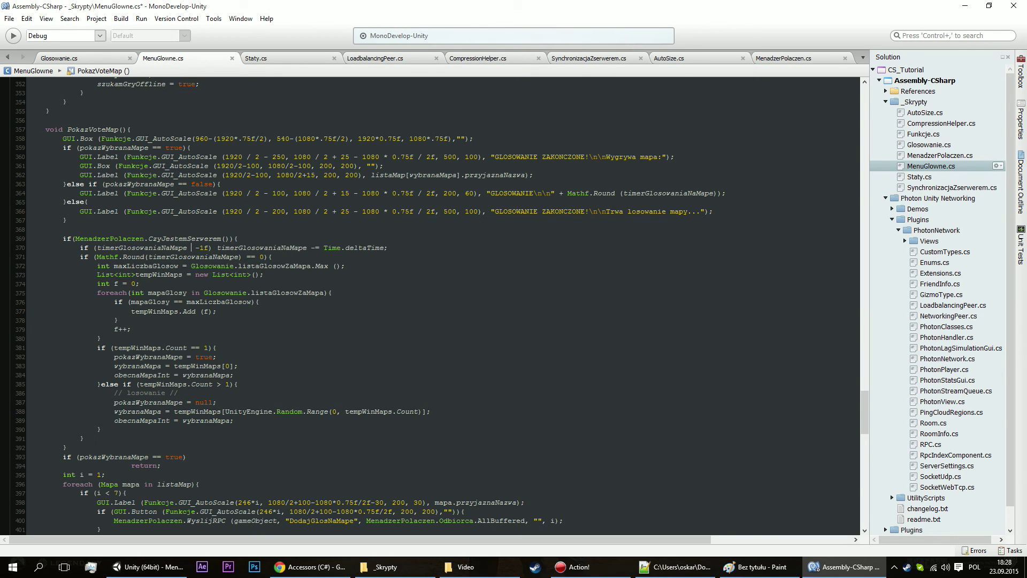
pyautogui.write('>')
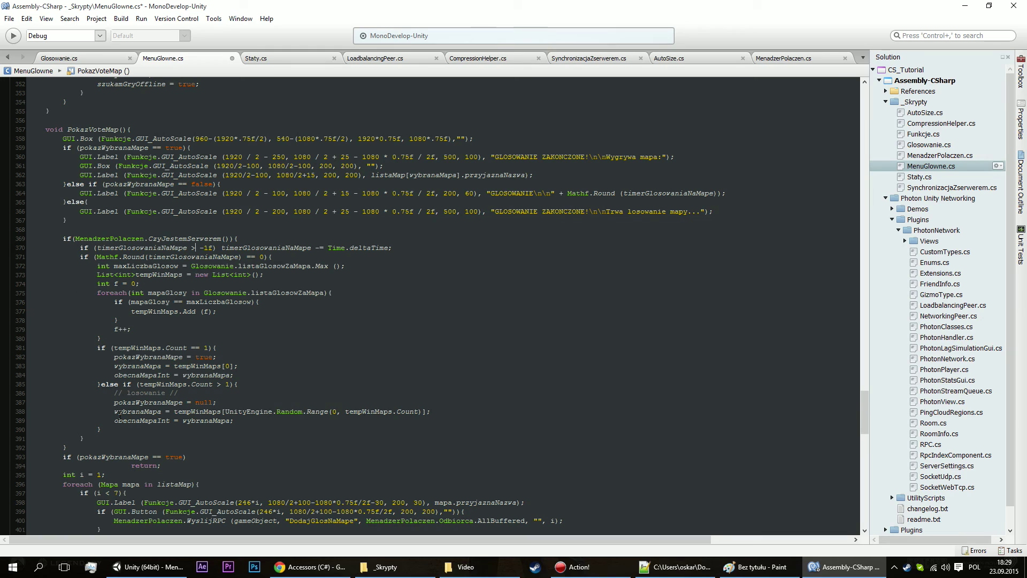
pyautogui.click(123, 437)
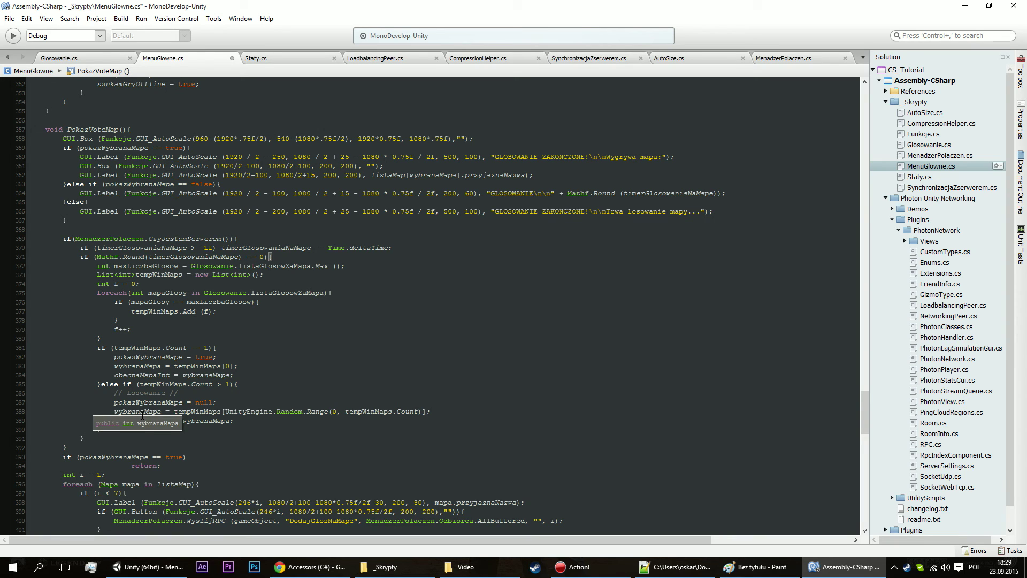
# Add timerGlosowaniaNaMape = -2; after the closing brace on line 391 and save.
pyautogui.press('Return')
pyautogui.write('timer')
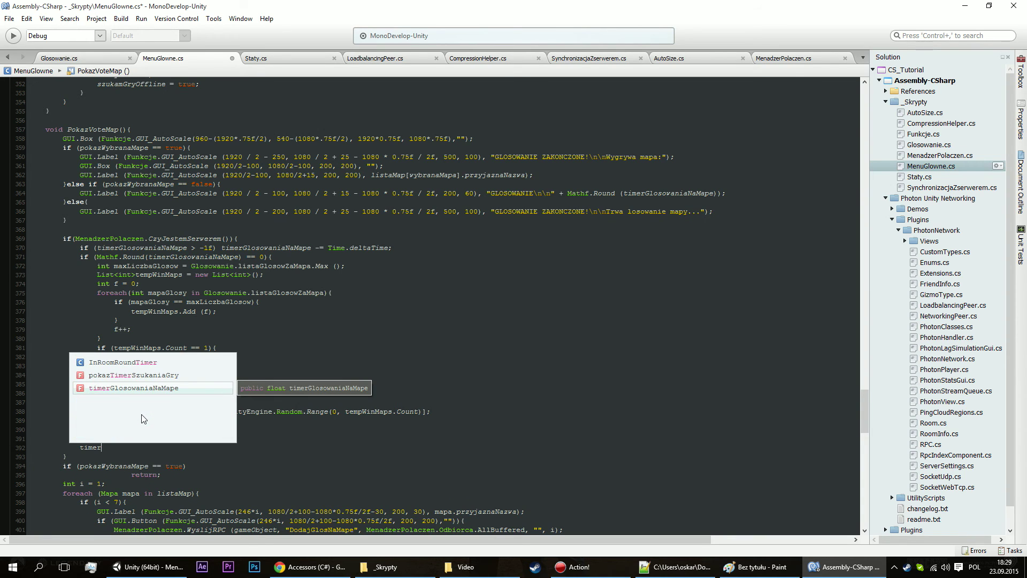
pyautogui.press('Return')
pyautogui.write('= -2')
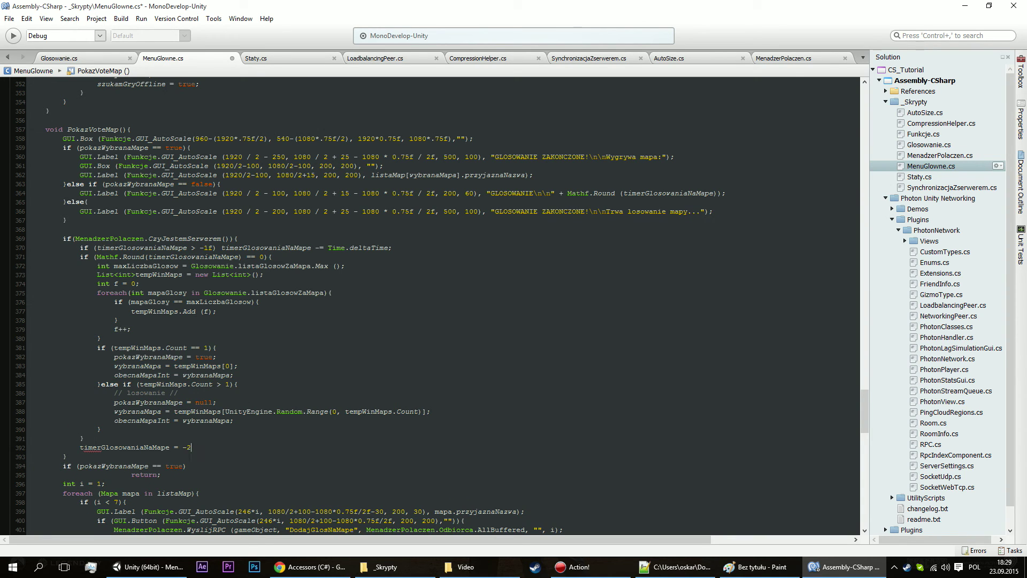
pyautogui.write(';')
pyautogui.moveTo(81, 247); pyautogui.dragTo(186, 466)
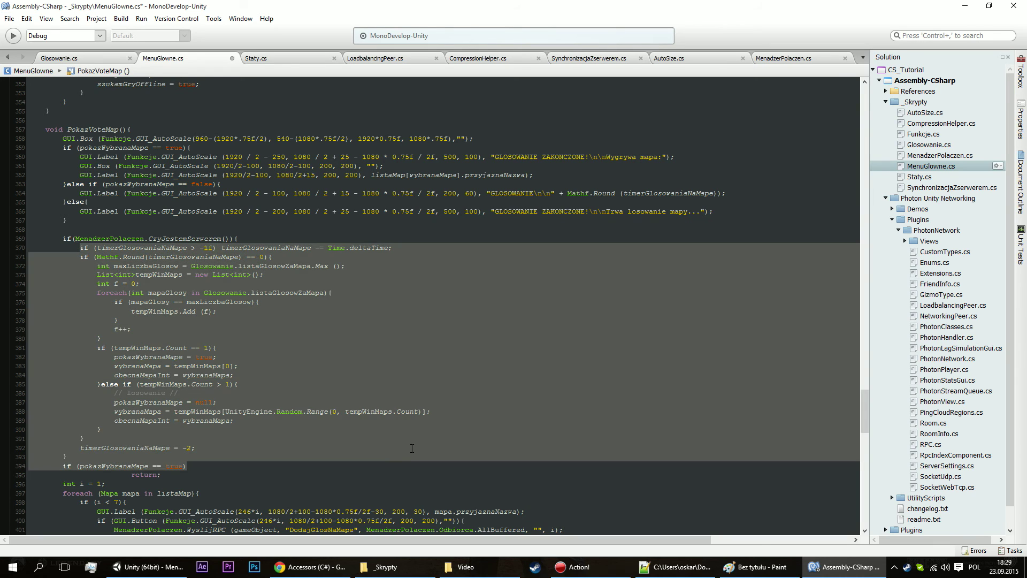
pyautogui.click(315, 371)
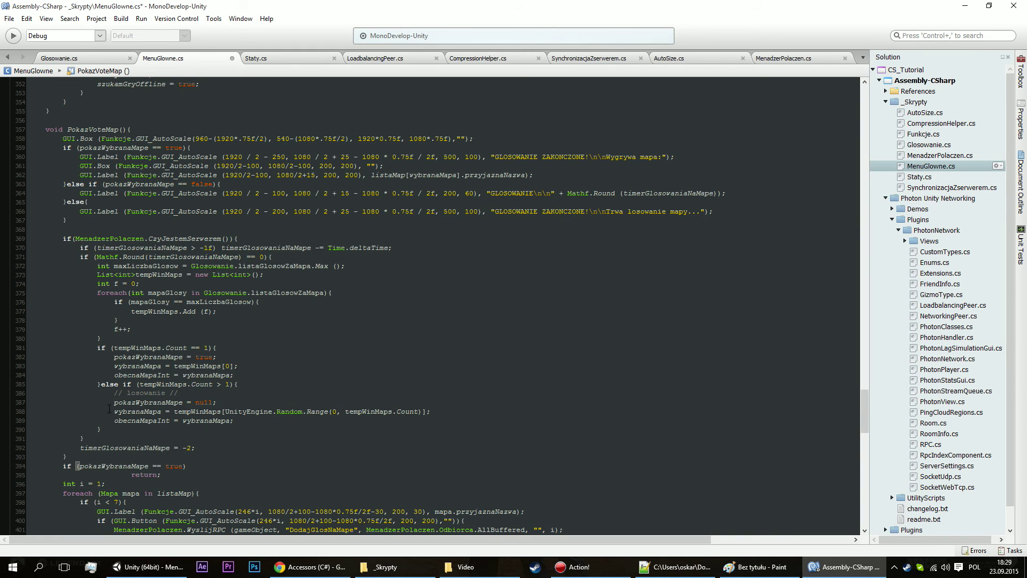
pyautogui.click(187, 248)
pyautogui.hotkey('ctrl', 's')
# Leave line 392 uncommented after a brief test, save again, and return to Unity.
pyautogui.click(77, 448)
pyautogui.write('//')
pyautogui.press('BackSpace')
pyautogui.press('BackSpace')
pyautogui.rightClick(359, 380)
pyautogui.click(261, 435)
pyautogui.hotkey('ctrl', 's')
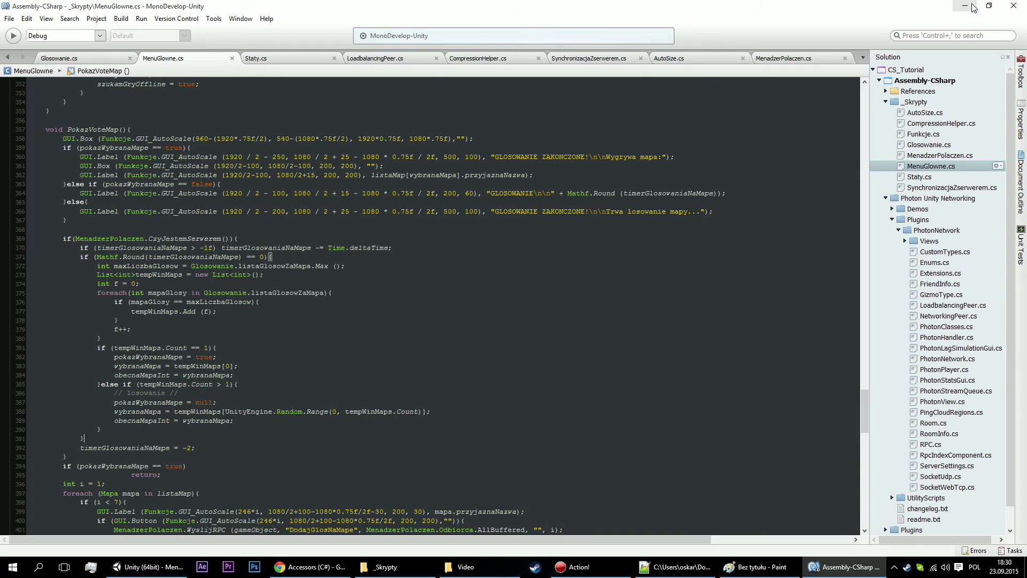
pyautogui.click(975, 4)
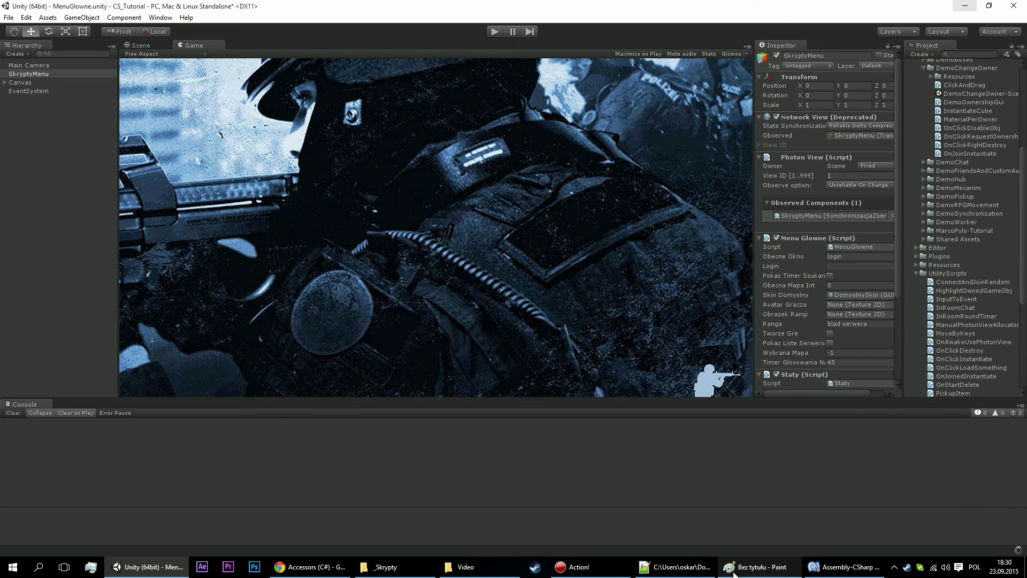
# Change the DodajGlosNaMape map index from i to i-1 on lines 408 and 401, save, and return to Unity.
pyautogui.click(845, 567)
pyautogui.scroll(-2, 341, 316)
pyautogui.scroll(-2, 340, 316)
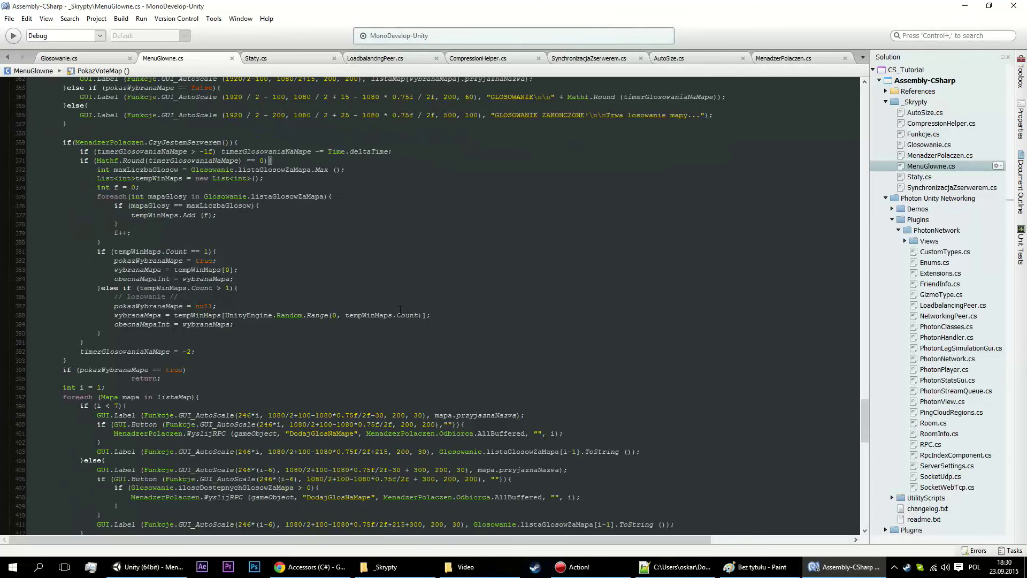
pyautogui.scroll(-7, 340, 316)
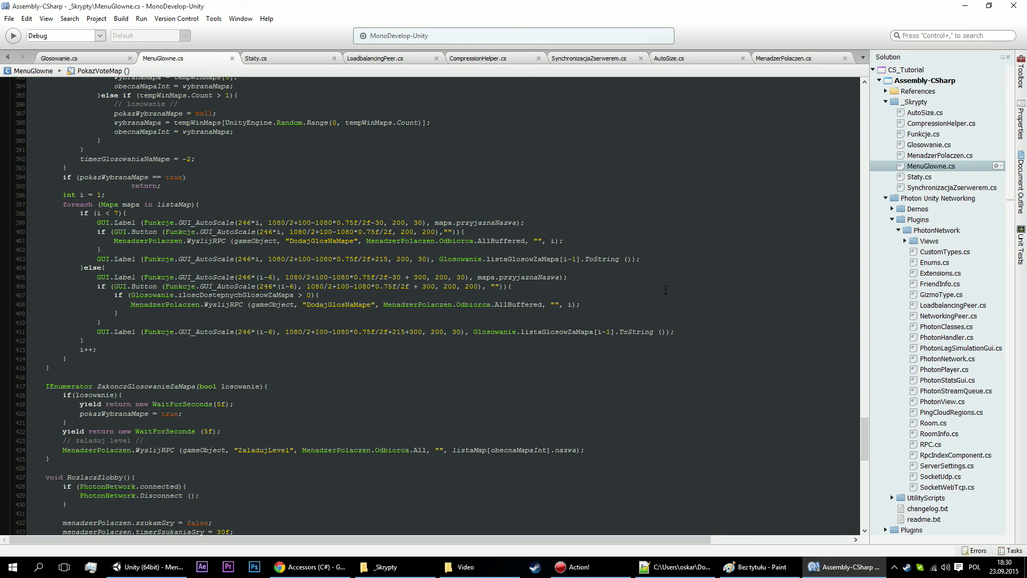
pyautogui.click(571, 306)
pyautogui.click(99, 195)
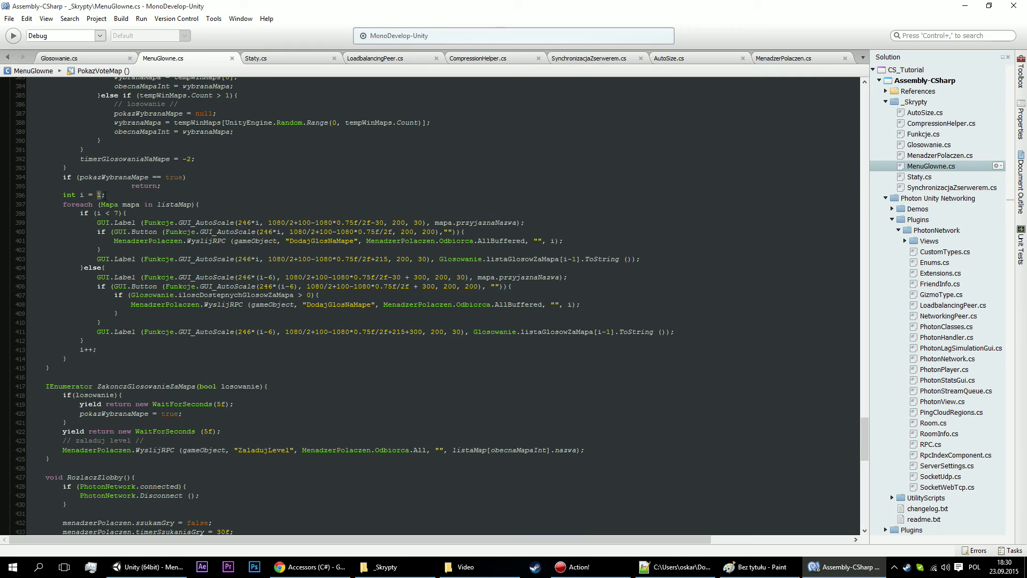
pyautogui.click(572, 305)
pyautogui.write('-1')
pyautogui.click(557, 240)
pyautogui.write('-1')
pyautogui.hotkey('ctrl', 's')
pyautogui.click(962, 6)
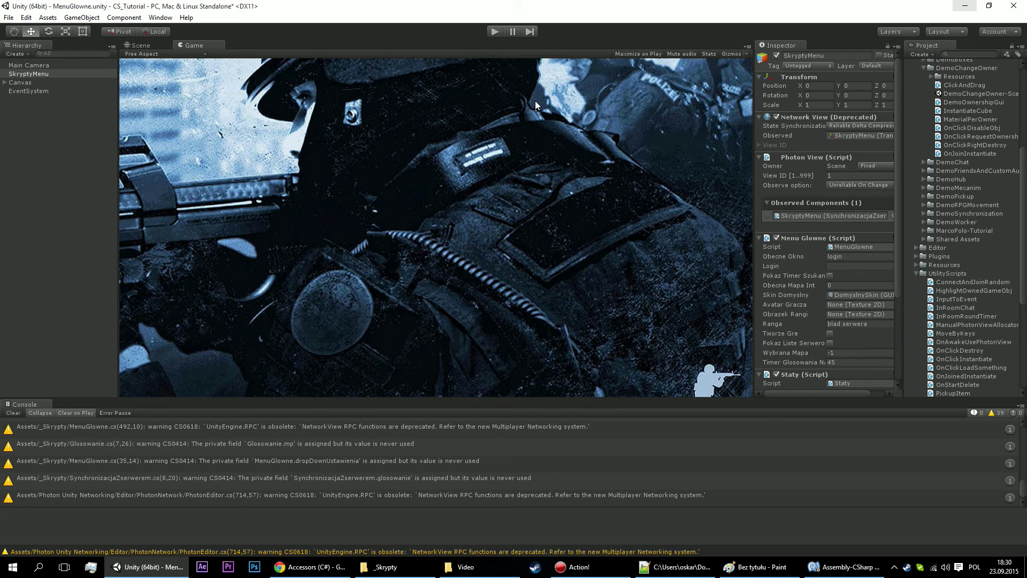
# Build and run the game, start Play mode, and log in on both the editor and standalone clients.
pyautogui.hotkey('ctrl', 'b')
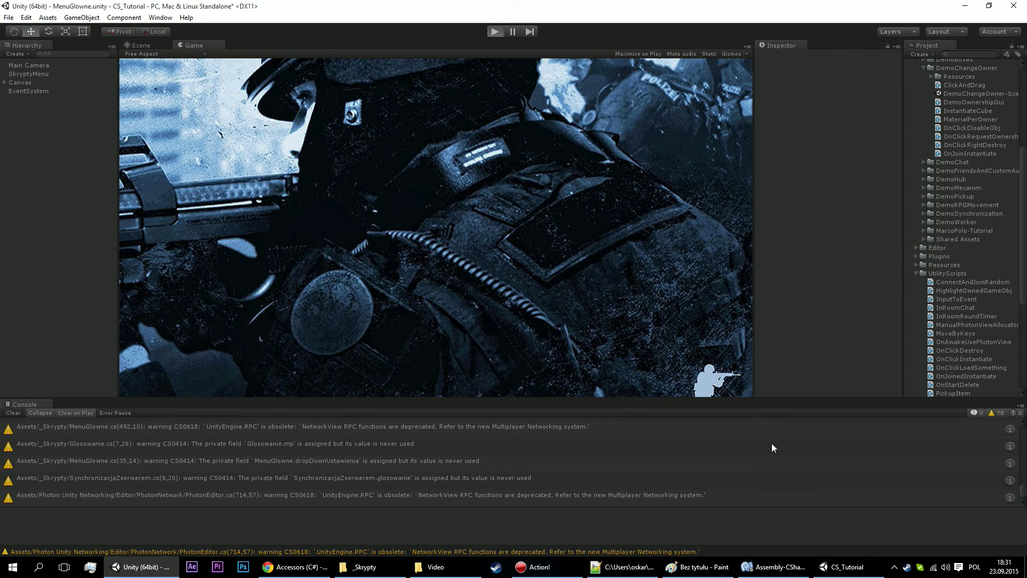
pyautogui.hotkey('ctrl', 'p')
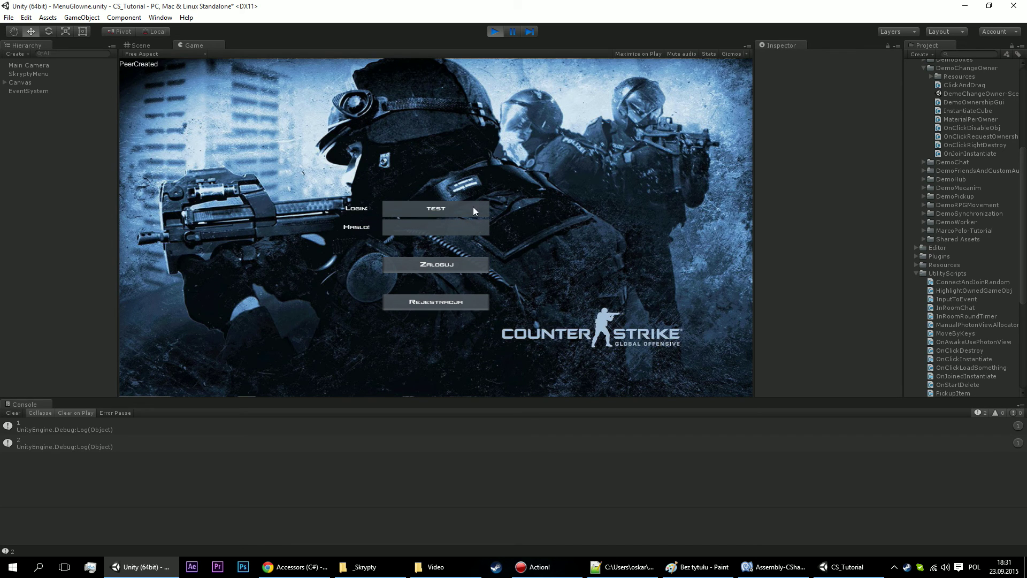
pyautogui.click(452, 259)
pyautogui.hotkey('alt', 'Tab')
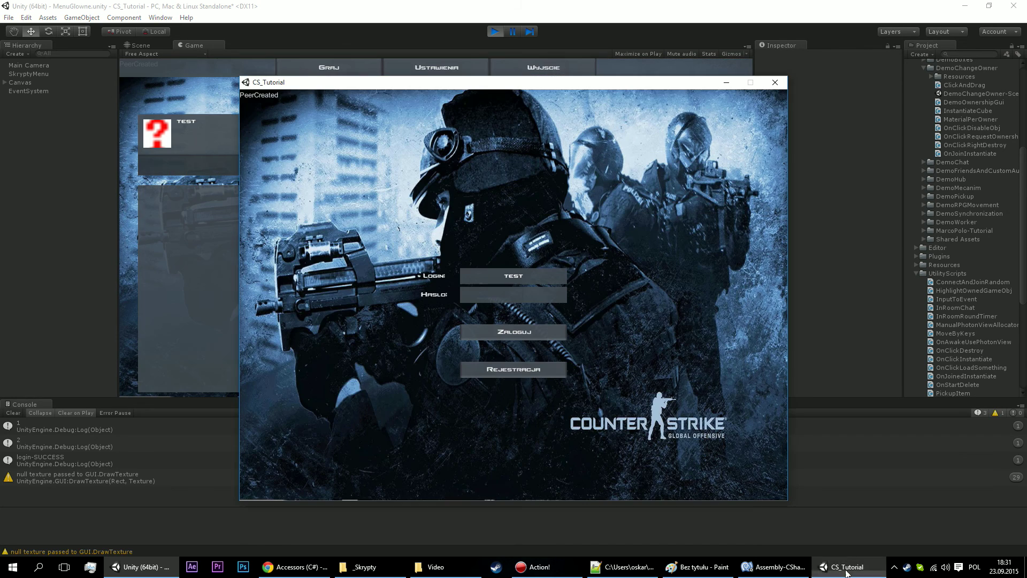
pyautogui.write('test')
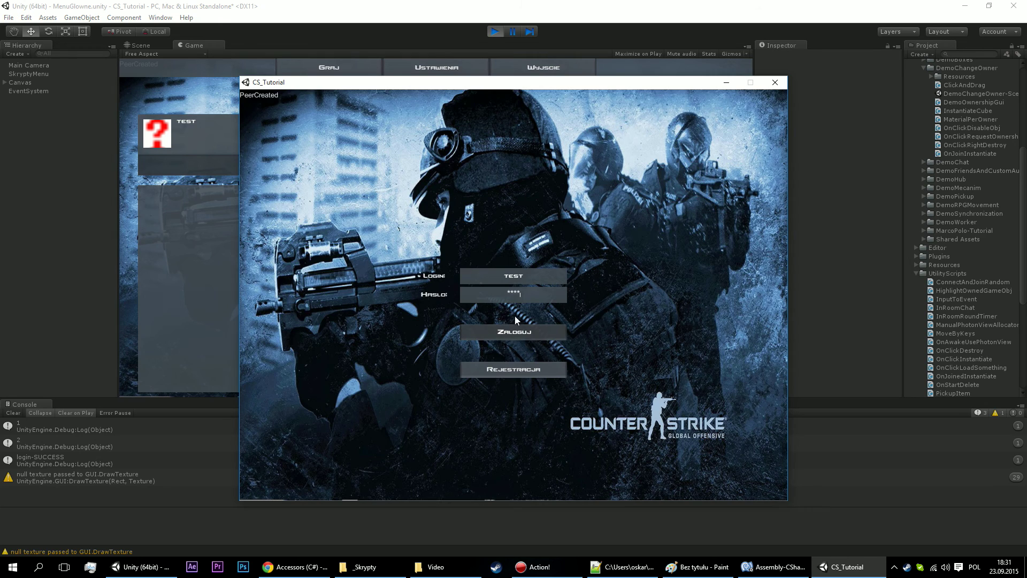
pyautogui.click(514, 332)
pyautogui.hotkey('alt', 'Tab')
# Choose a game mode under Graj in both clients and start searching for players.
pyautogui.click(318, 69)
pyautogui.click(321, 80)
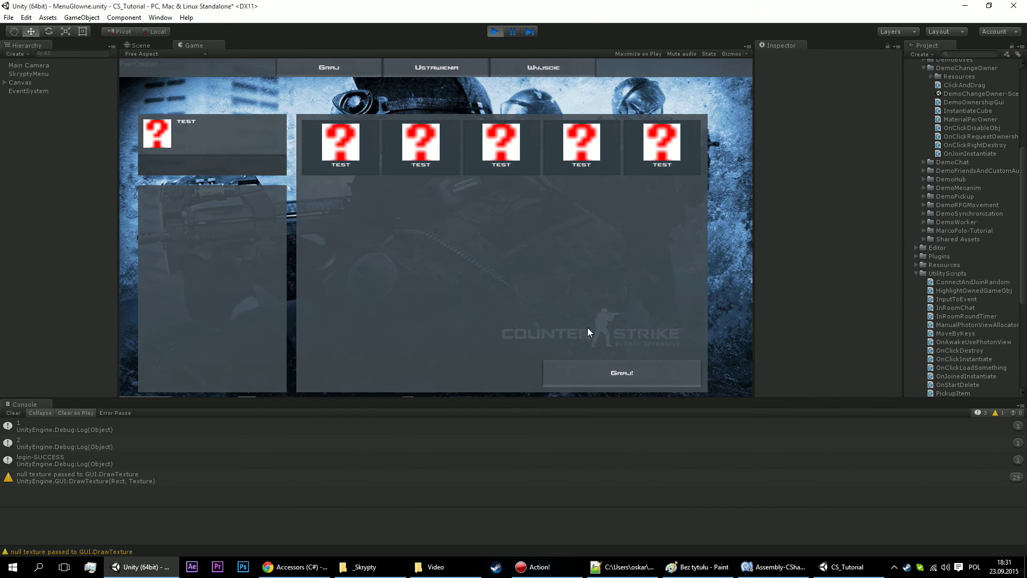
pyautogui.click(844, 567)
pyautogui.click(417, 100)
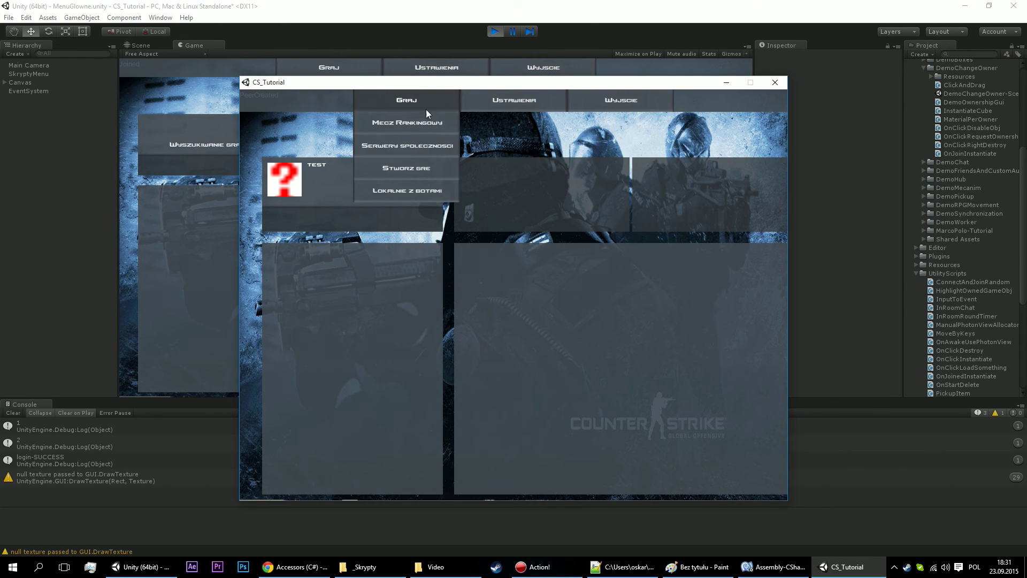
pyautogui.click(426, 120)
pyautogui.click(698, 462)
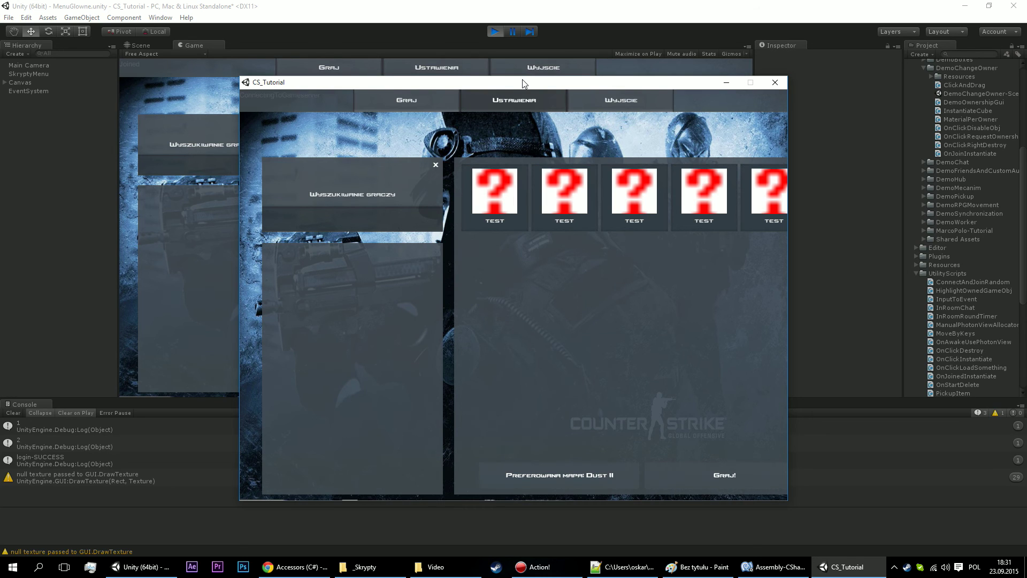
# Drag the CS_Tutorial window down-right to uncover the editor's game view.
pyautogui.moveTo(523, 83)
pyautogui.mouseDown()
pyautogui.moveTo(748, 151)
pyautogui.moveTo(737, 133)
pyautogui.mouseUp()
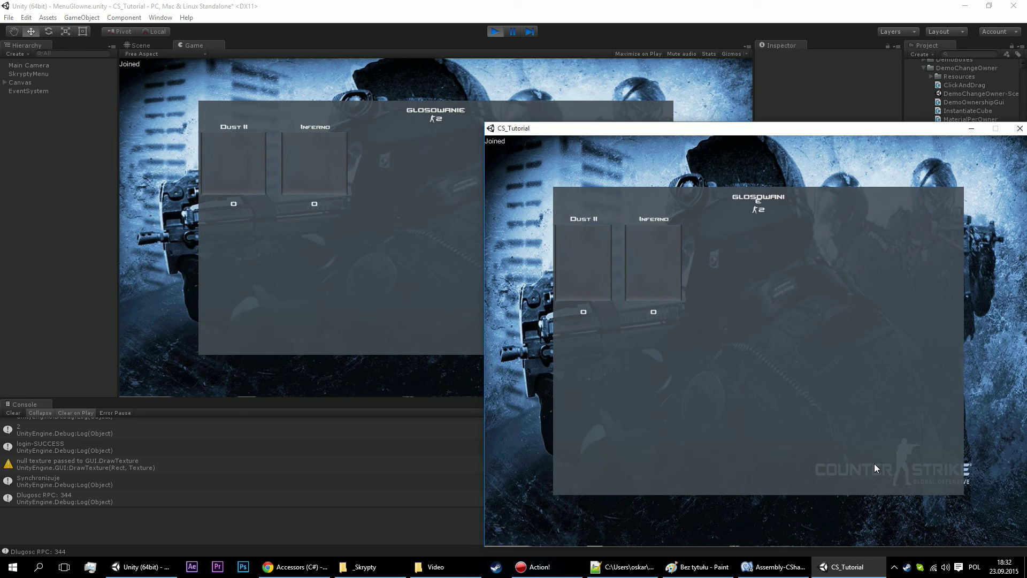
# Vote repeatedly for Dust II from the standalone window and the editor's game view.
pyautogui.click(593, 281)
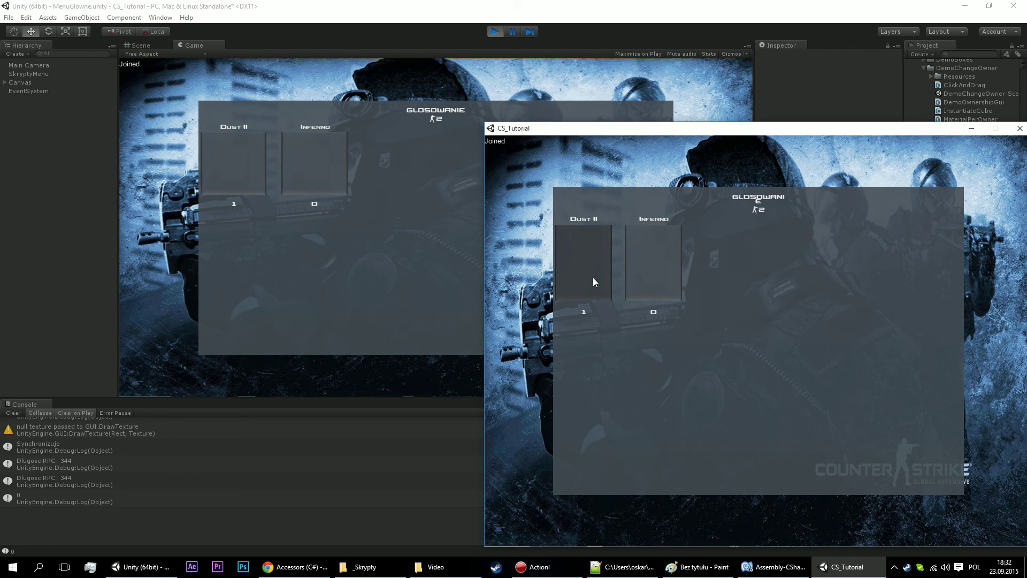
pyautogui.click(583, 258)
pyautogui.click(583, 258)
pyautogui.click(583, 258)
pyautogui.click(583, 257)
pyautogui.click(583, 258)
pyautogui.click(583, 258)
pyautogui.click(583, 258)
pyautogui.click(583, 257)
pyautogui.click(584, 258)
pyautogui.click(583, 258)
pyautogui.click(583, 258)
pyautogui.click(583, 258)
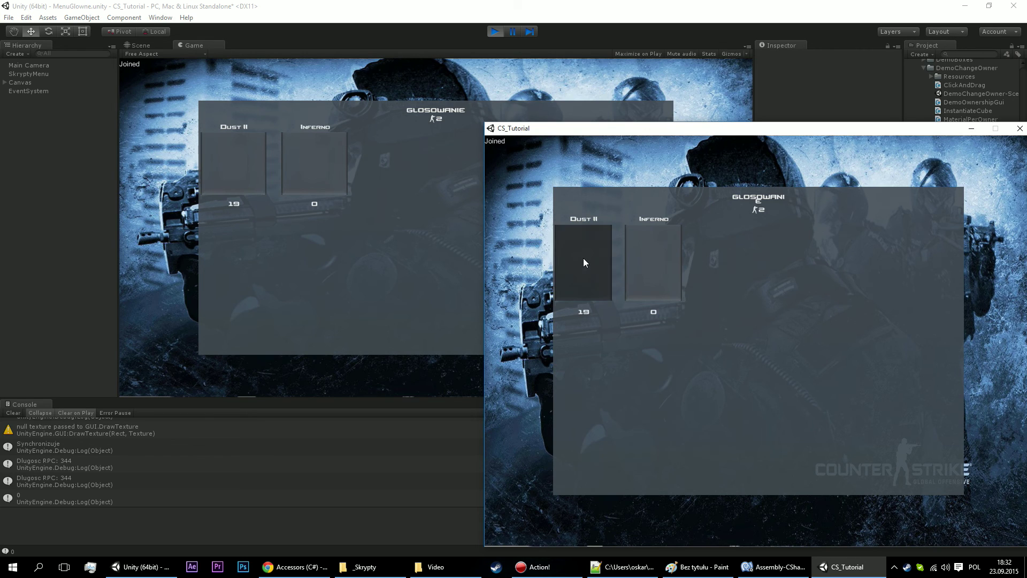
pyautogui.click(583, 258)
pyautogui.click(245, 174)
pyautogui.click(244, 174)
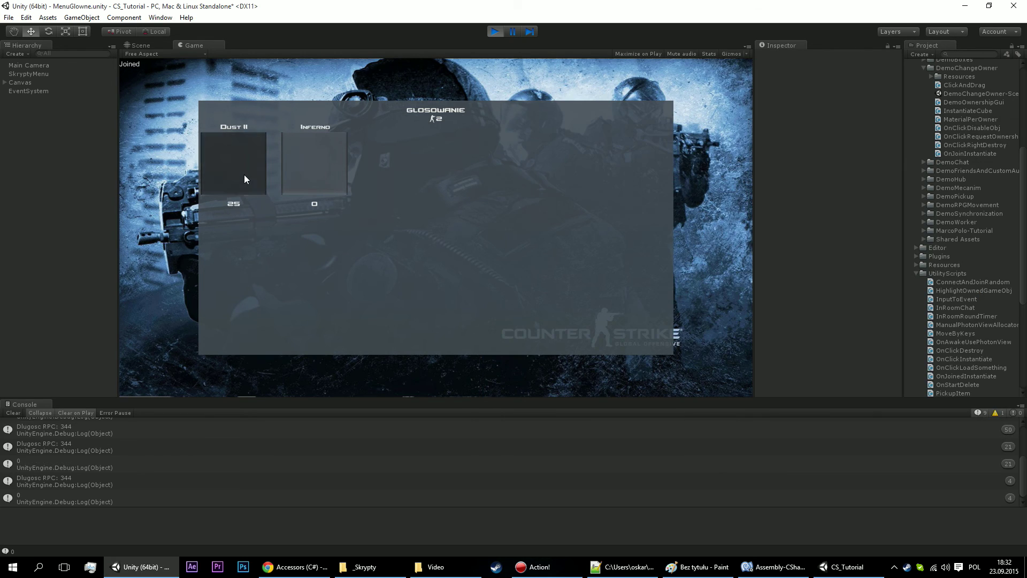
pyautogui.click(244, 174)
# Vote repeatedly for Inferno from the standalone window and the editor's game view.
pyautogui.click(851, 559)
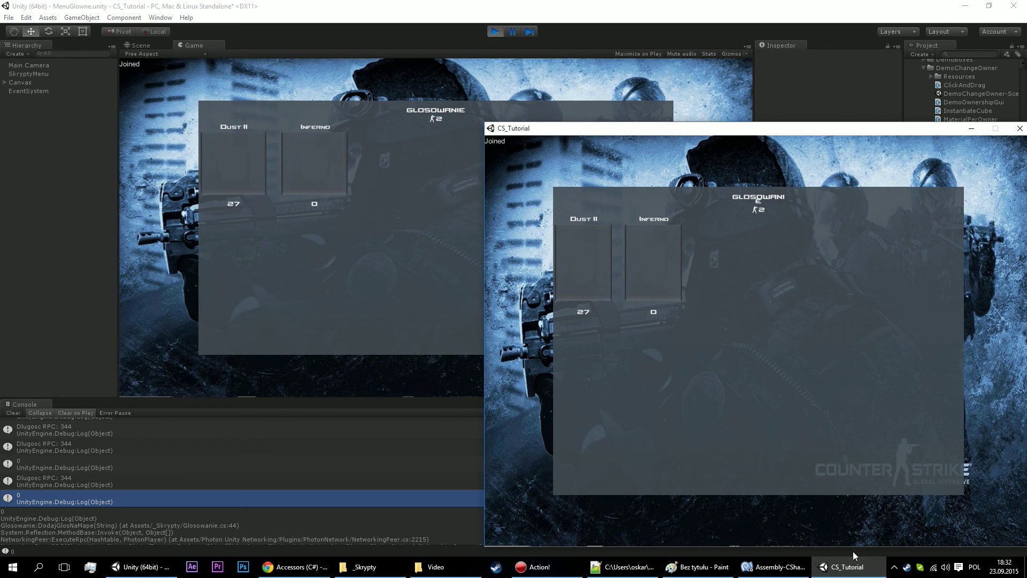
pyautogui.click(658, 278)
pyautogui.click(658, 278)
pyautogui.click(658, 278)
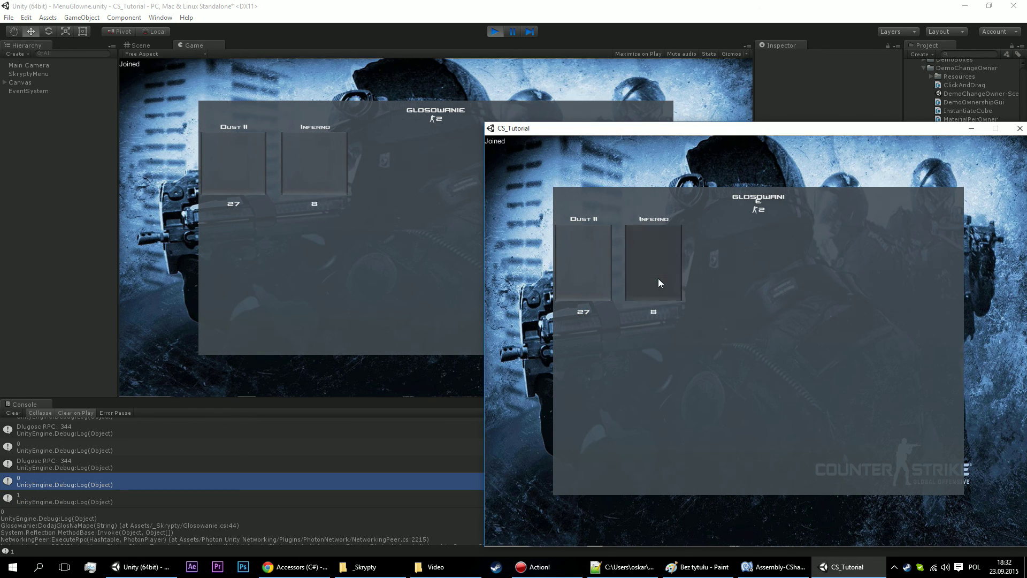
pyautogui.click(658, 278)
pyautogui.click(658, 278)
pyautogui.click(339, 169)
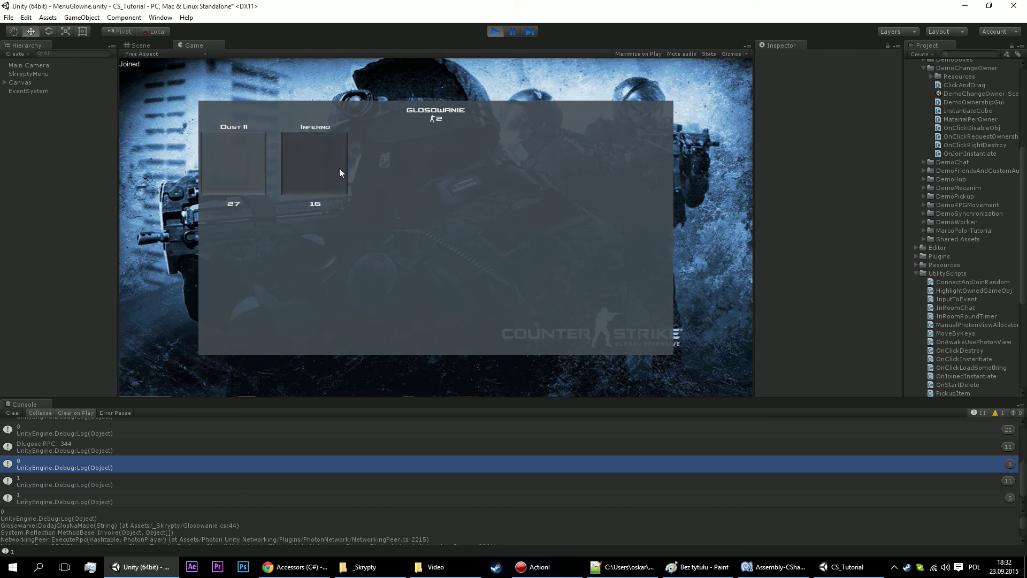
pyautogui.click(339, 169)
pyautogui.click(340, 169)
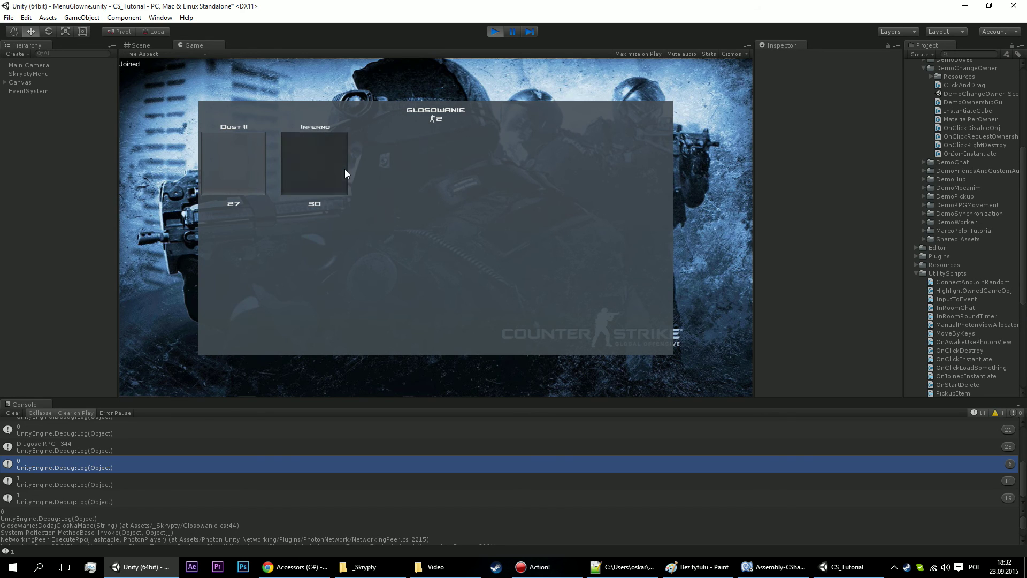
# Keep voting for both maps until they tie at 45, then close the CS_Tutorial window.
pyautogui.click(836, 565)
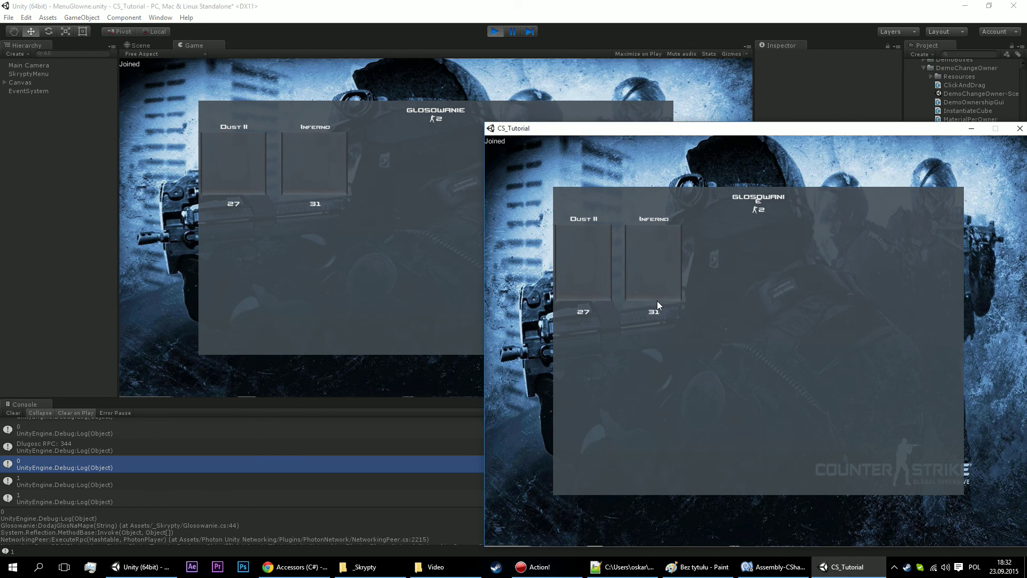
pyautogui.click(587, 253)
pyautogui.click(648, 252)
pyautogui.click(649, 254)
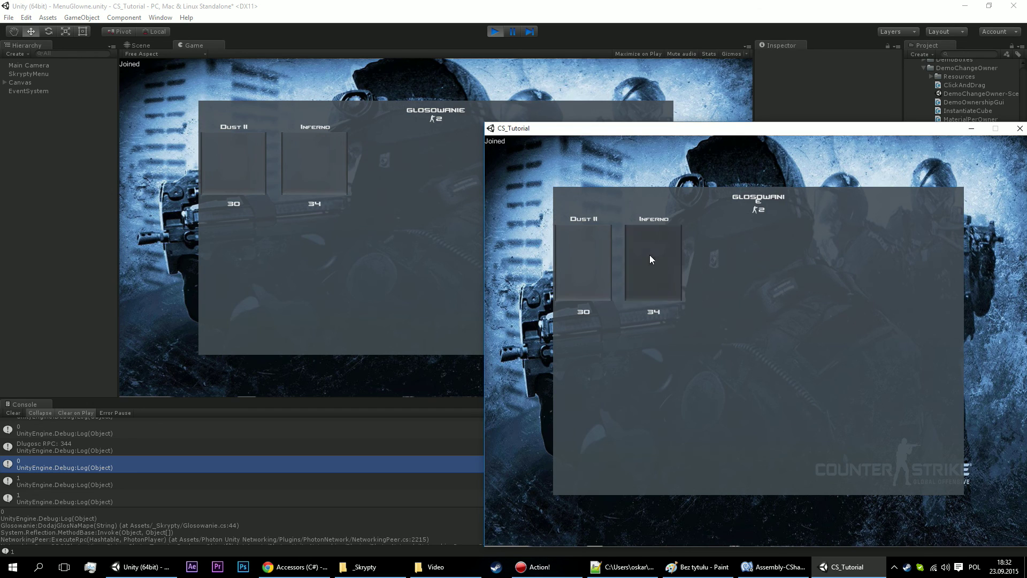
pyautogui.click(597, 254)
pyautogui.click(589, 253)
pyautogui.click(650, 254)
pyautogui.click(594, 253)
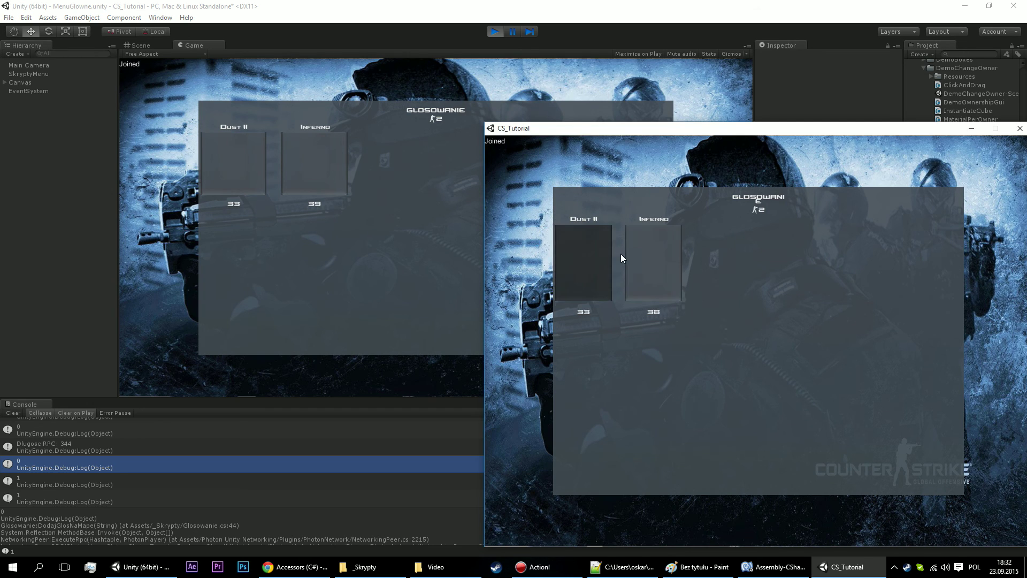
pyautogui.click(627, 255)
pyautogui.click(642, 255)
pyautogui.tripleClick(582, 262)
pyautogui.doubleClick(597, 290)
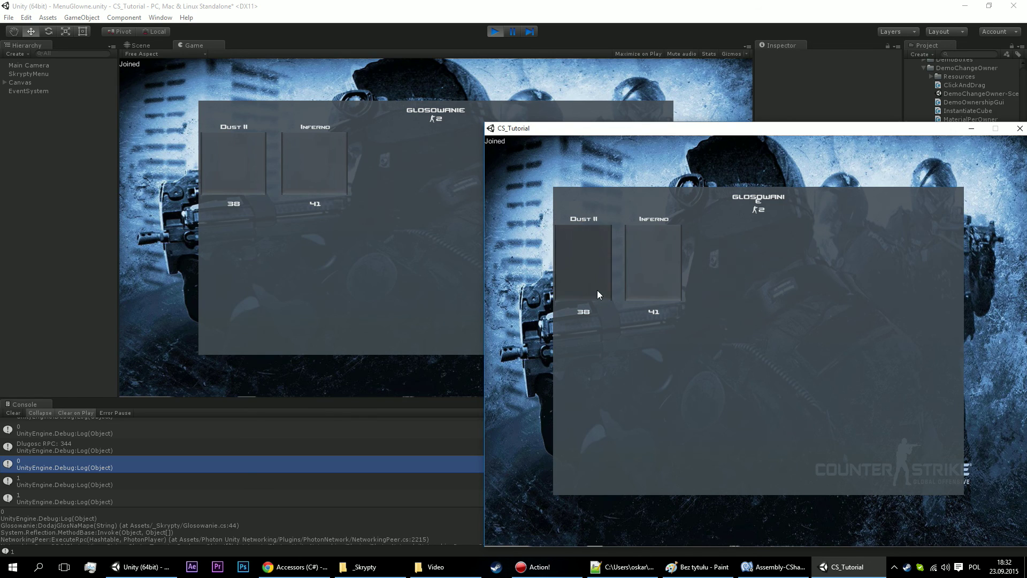
pyautogui.click(652, 285)
pyautogui.tripleClick(651, 280)
pyautogui.tripleClick(607, 265)
pyautogui.click(608, 265)
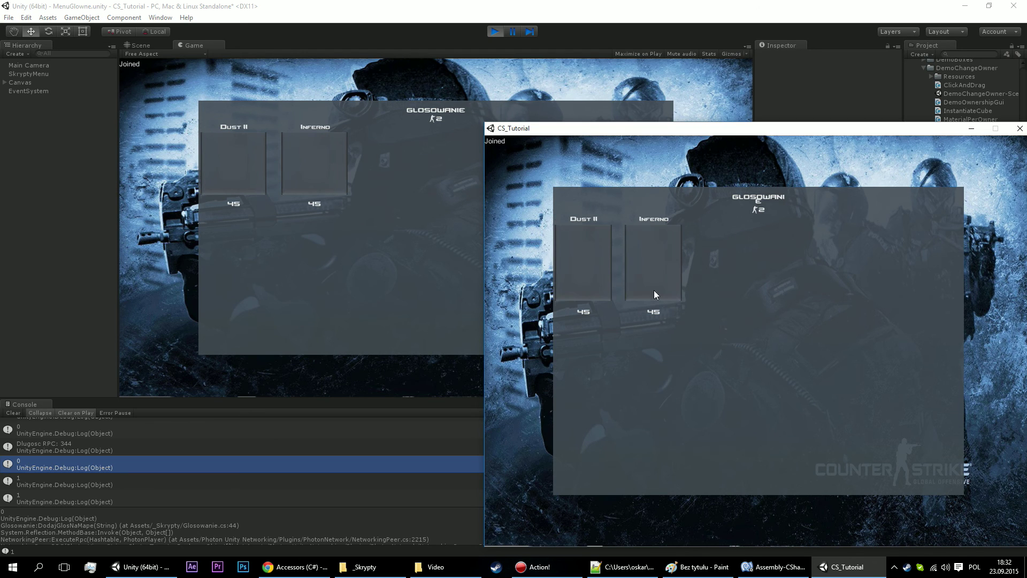
pyautogui.moveTo(739, 131); pyautogui.dragTo(512, 111)
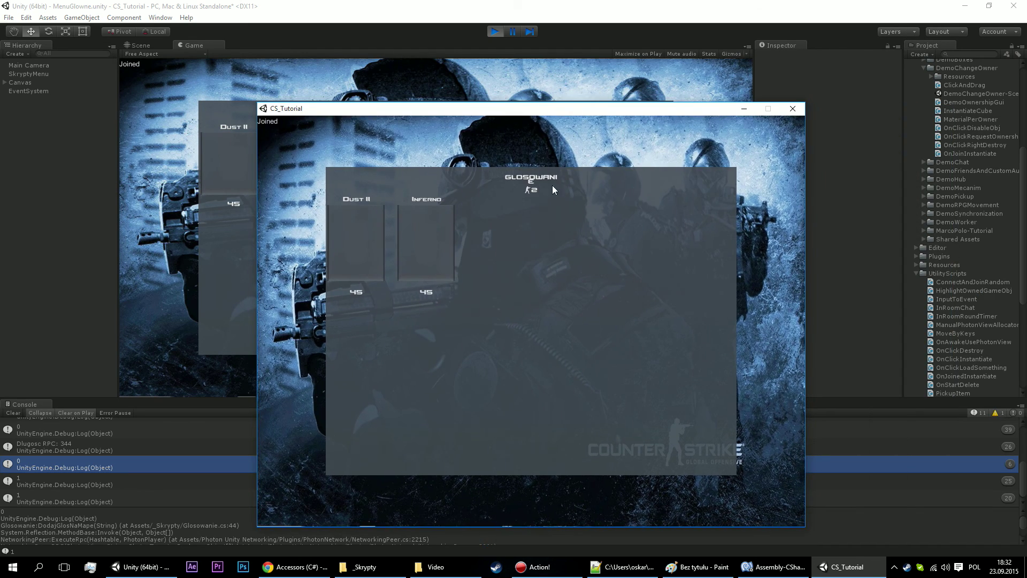
pyautogui.click(792, 108)
# Stop Play mode and delete the misplaced timerGlosowaniaNaMape reset line in MenuGlowne.cs.
pyautogui.click(494, 33)
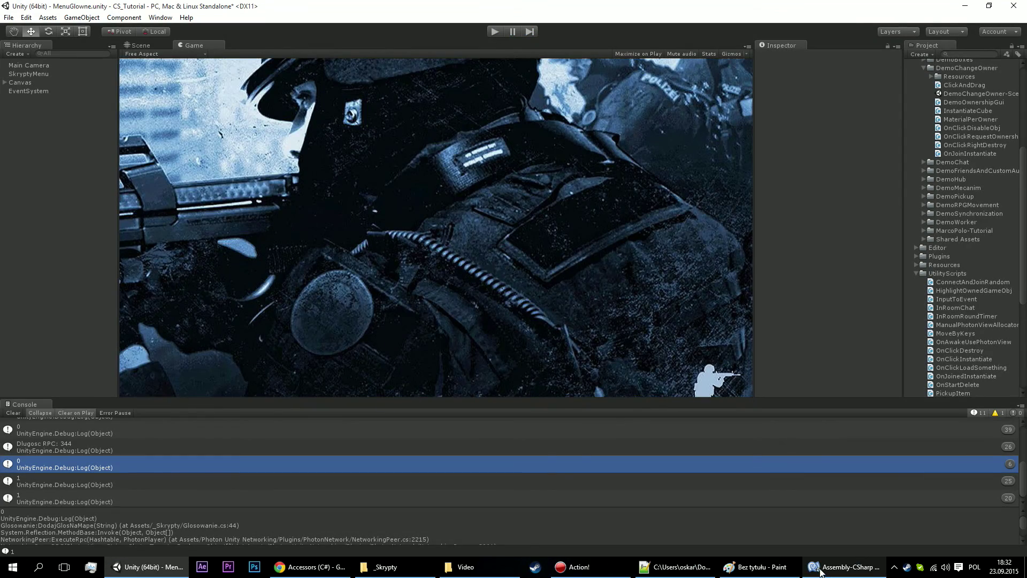
pyautogui.click(842, 567)
pyautogui.scroll(5, 398, 283)
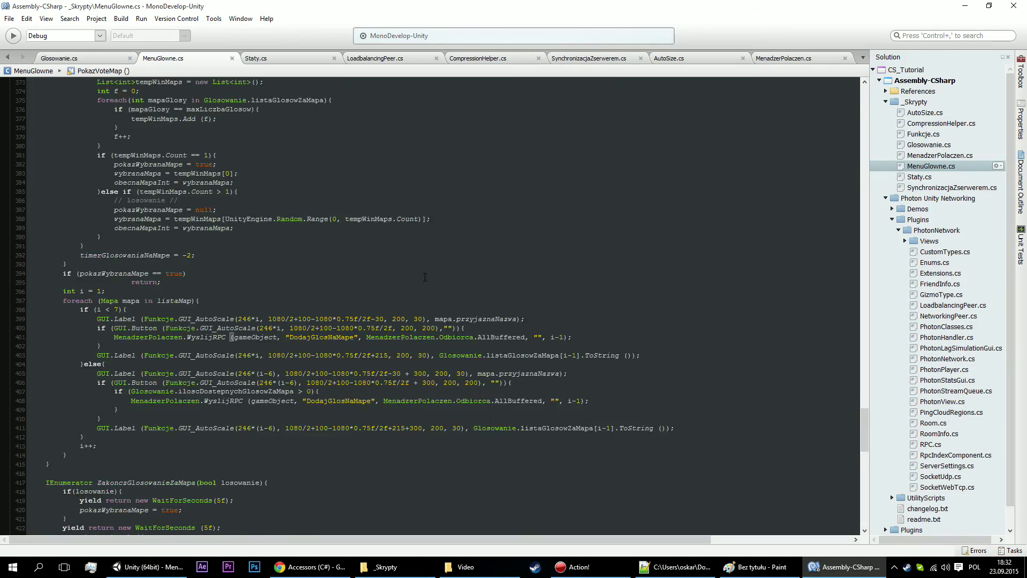
pyautogui.scroll(4, 398, 283)
pyautogui.click(191, 400)
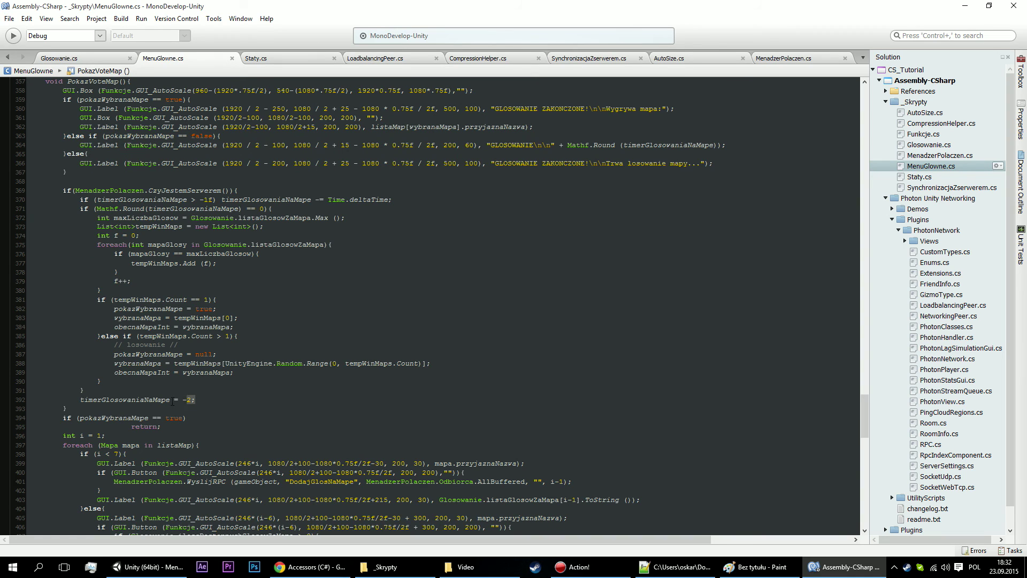
pyautogui.click(92, 400)
pyautogui.hotkey('ctrl', 'd')
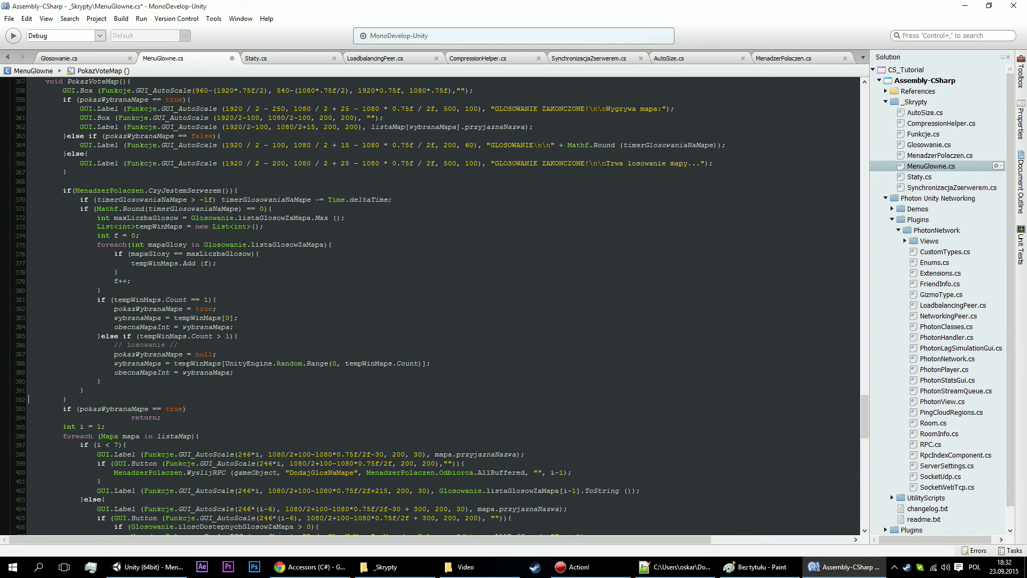
# Add timerGlosowaniaNaMape = -2; inside the timer-expired block, save MenuGlowne.cs, and return to Unity.
pyautogui.click(347, 245)
pyautogui.click(260, 302)
pyautogui.click(273, 210)
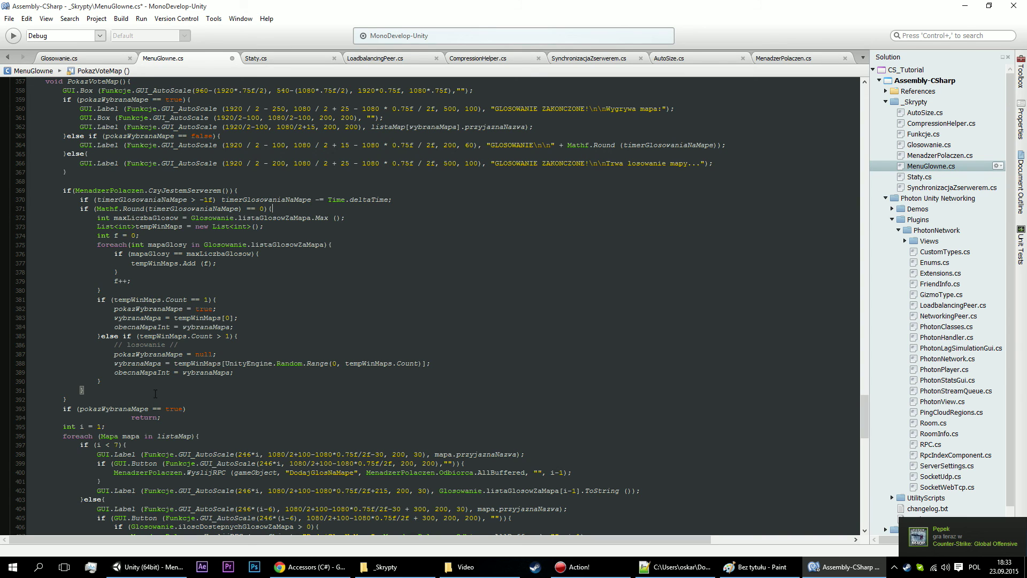
pyautogui.write('timerGlosowaniaNaMape = -2;')
pyautogui.press('Return')
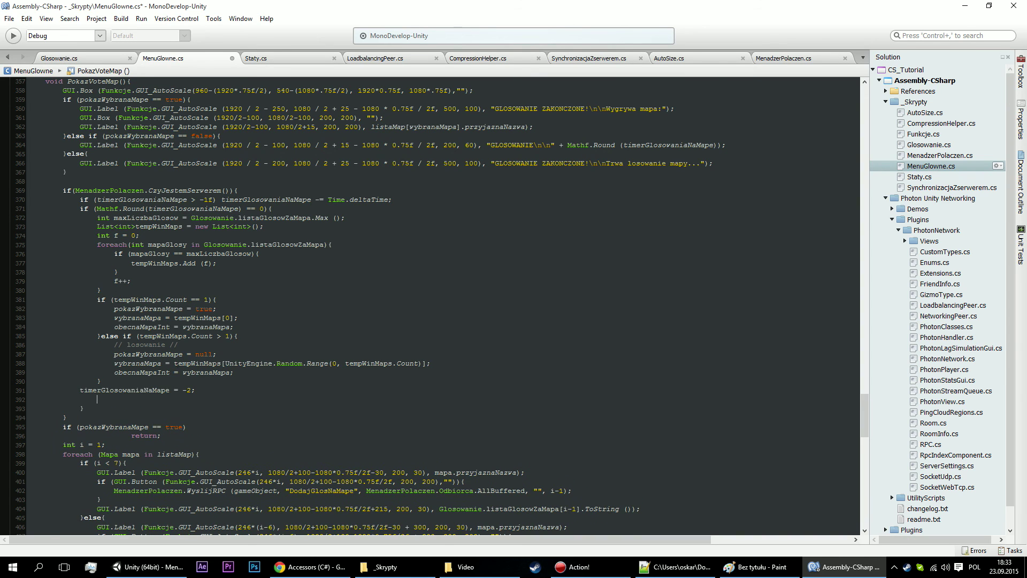
pyautogui.press('Tab')
pyautogui.press('BackSpace')
pyautogui.press('BackSpace')
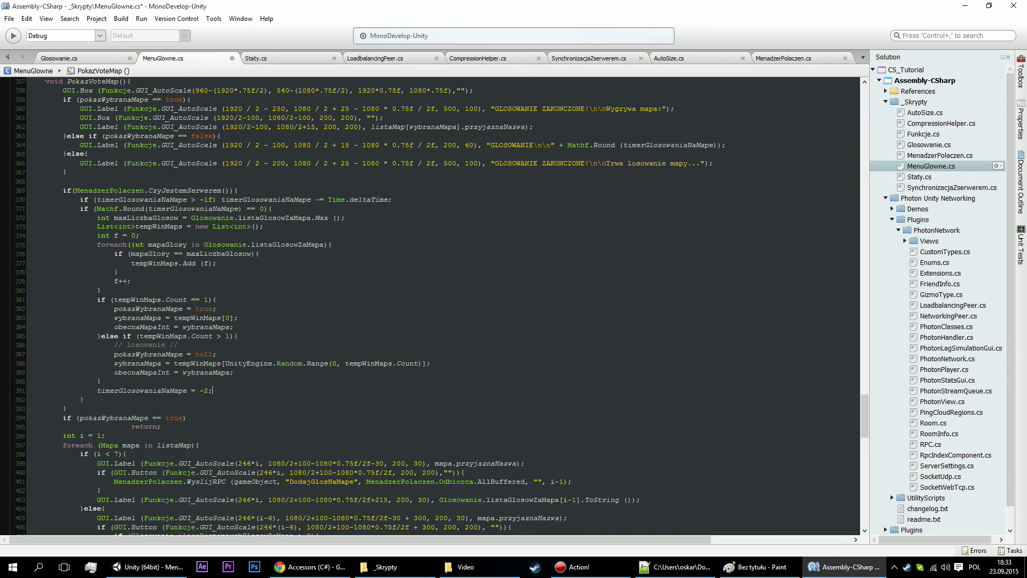
pyautogui.click(97, 399)
pyautogui.click(278, 208)
pyautogui.click(225, 391)
pyautogui.hotkey('ctrl', 's')
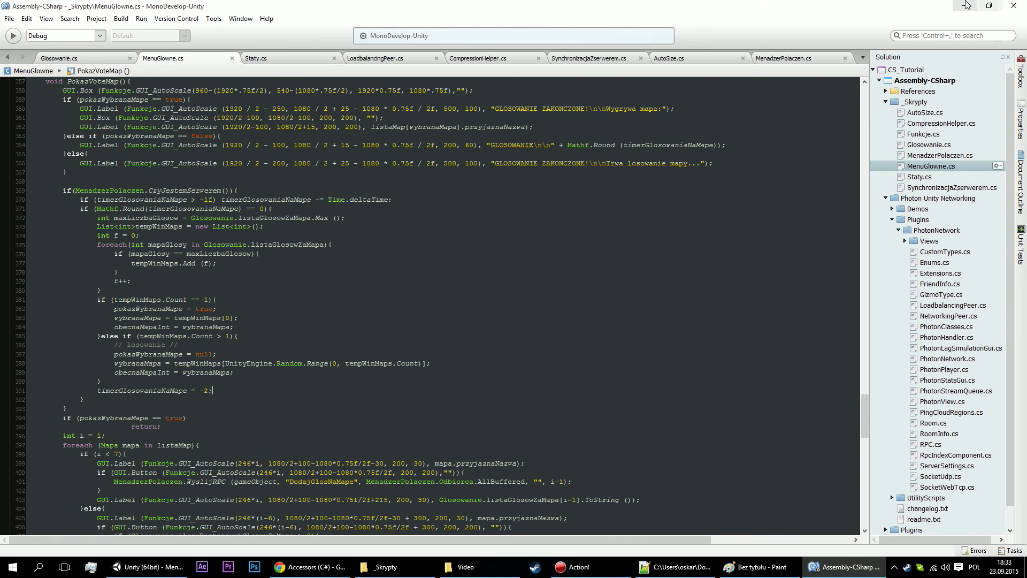
pyautogui.click(965, 5)
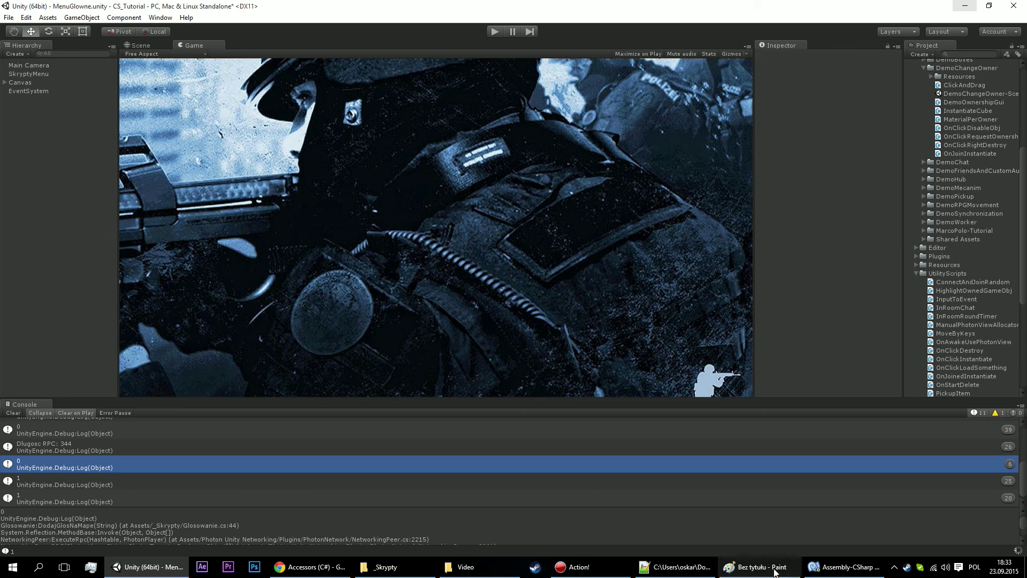
# Add Glosowanie.listaGlosowZaMapa --; after the first DodajGlosNaMape RPC call.
pyautogui.click(845, 567)
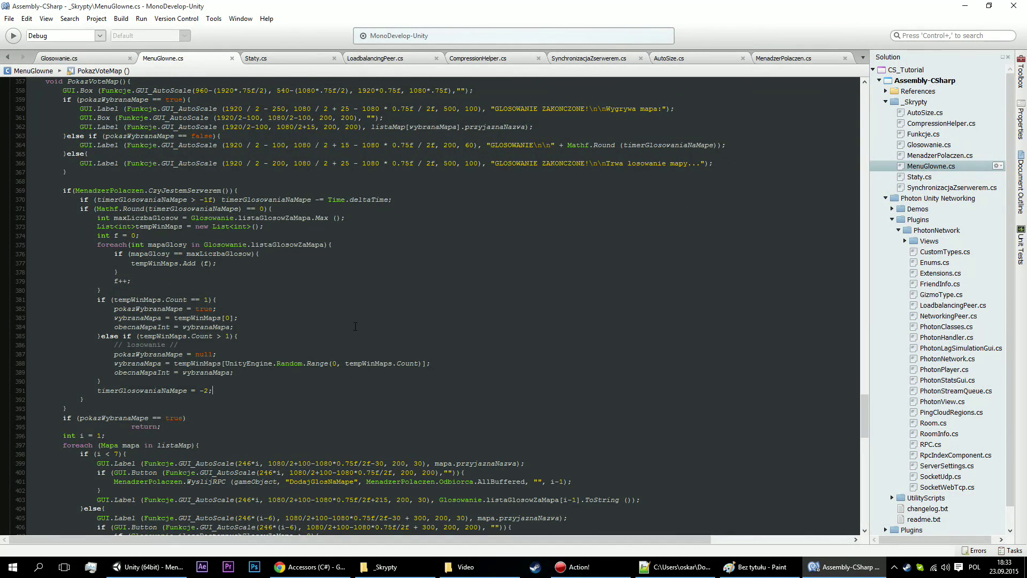
pyautogui.scroll(-2, 323, 364)
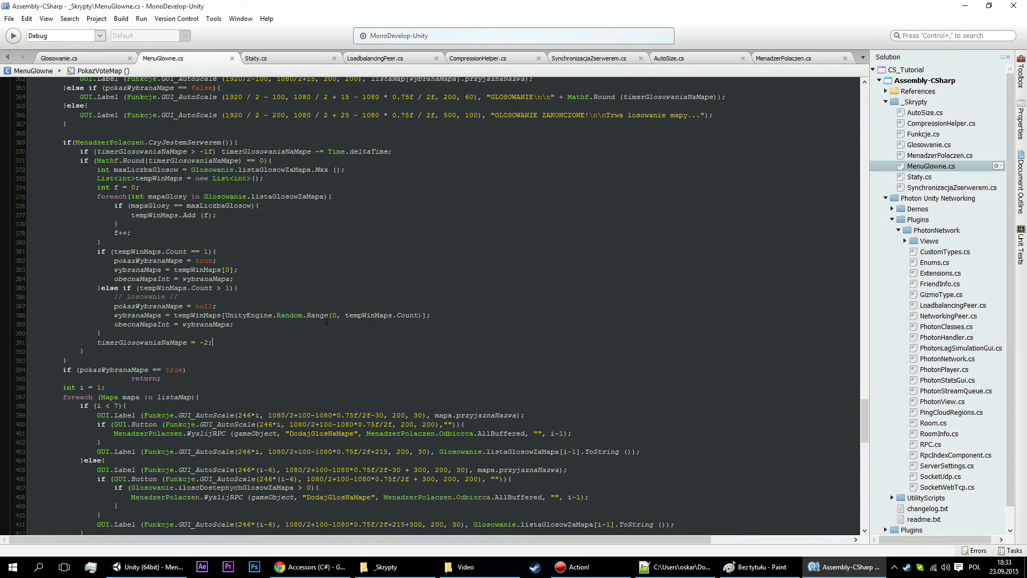
pyautogui.scroll(-5, 363, 262)
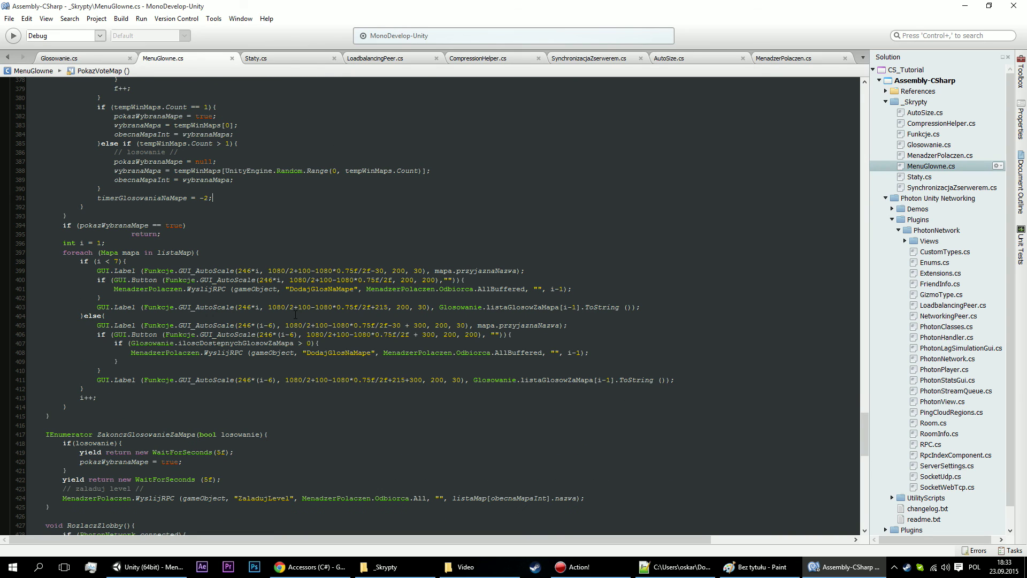
pyautogui.click(588, 287)
pyautogui.press('Return')
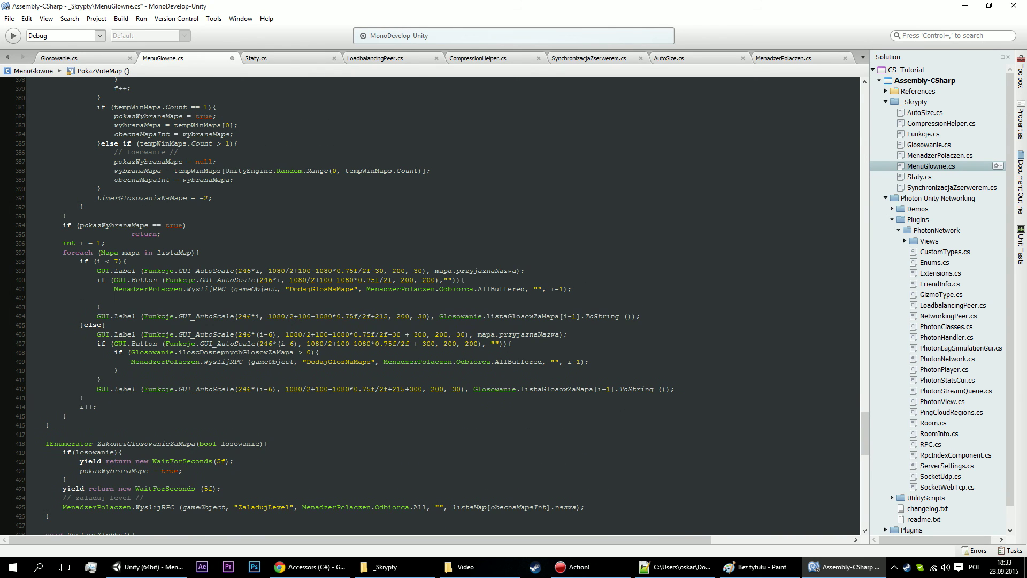
pyautogui.write('Gloso')
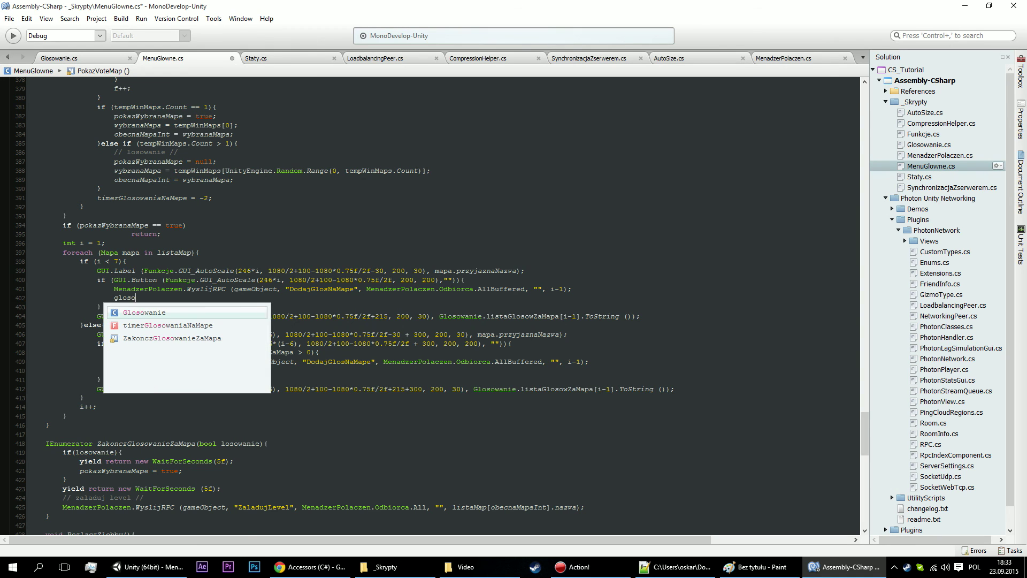
pyautogui.write('wanie.l')
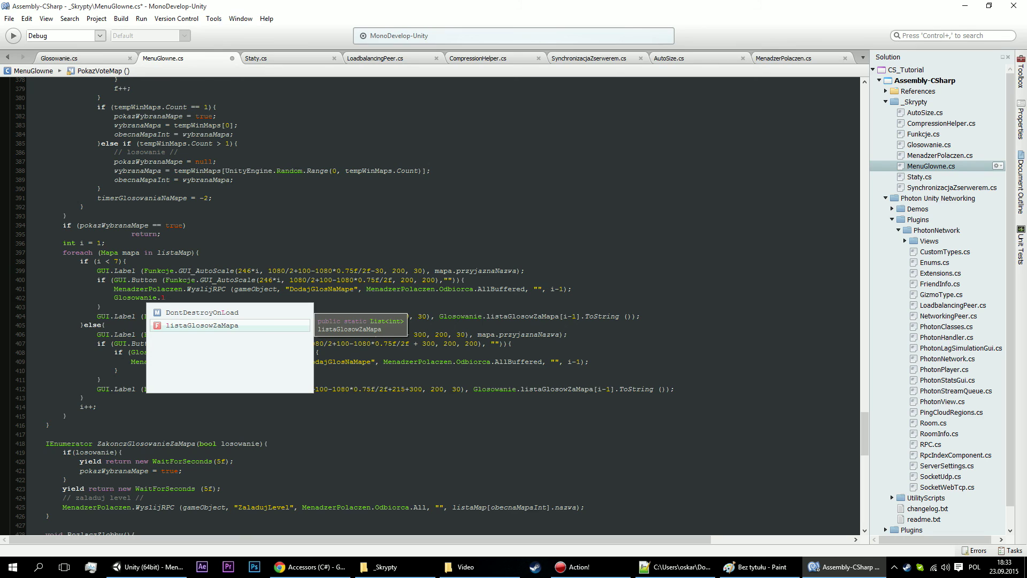
pyautogui.press('space')
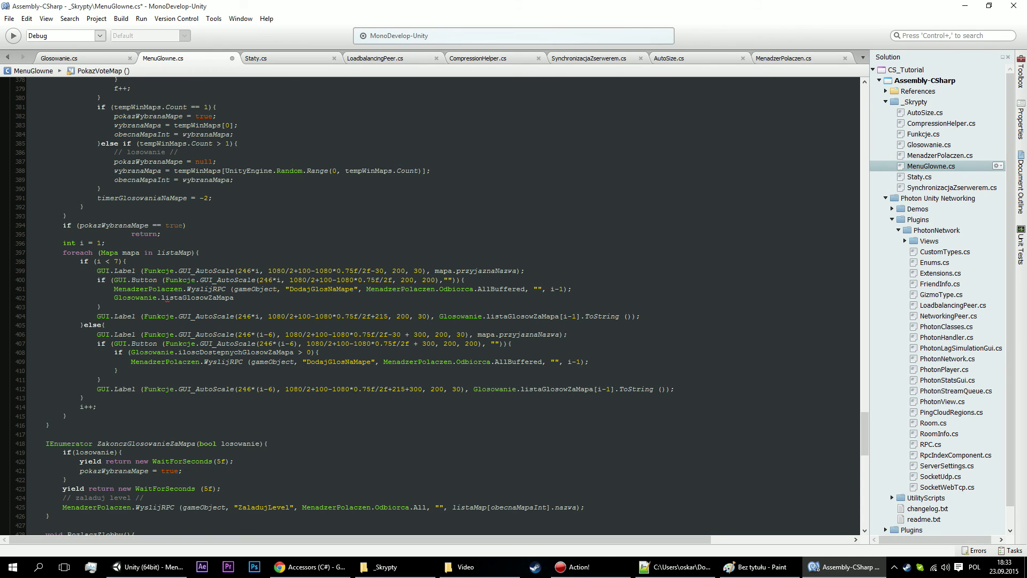
pyautogui.write(' --;')
pyautogui.write('w')
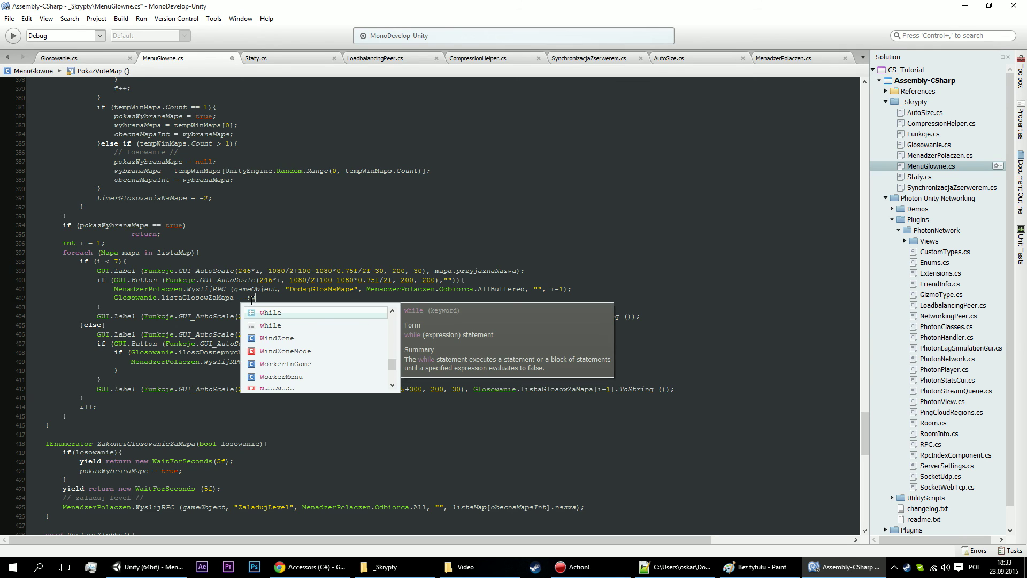
pyautogui.press('BackSpace')
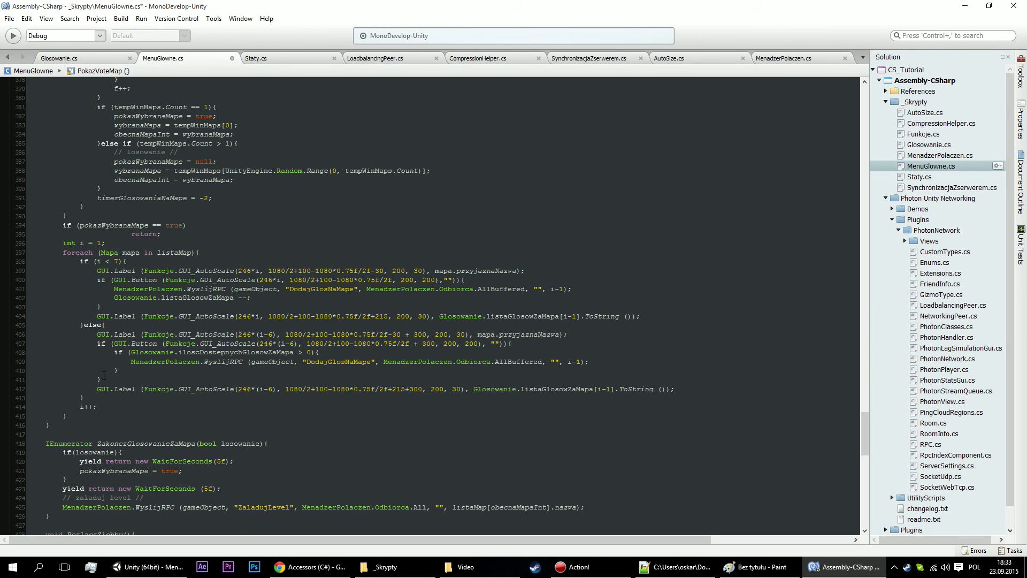
# Paste the same decrement into the second vote block, indent it, and save the script.
pyautogui.click(114, 371)
pyautogui.write('Glosowanie.listaGlosowZaMapa --;')
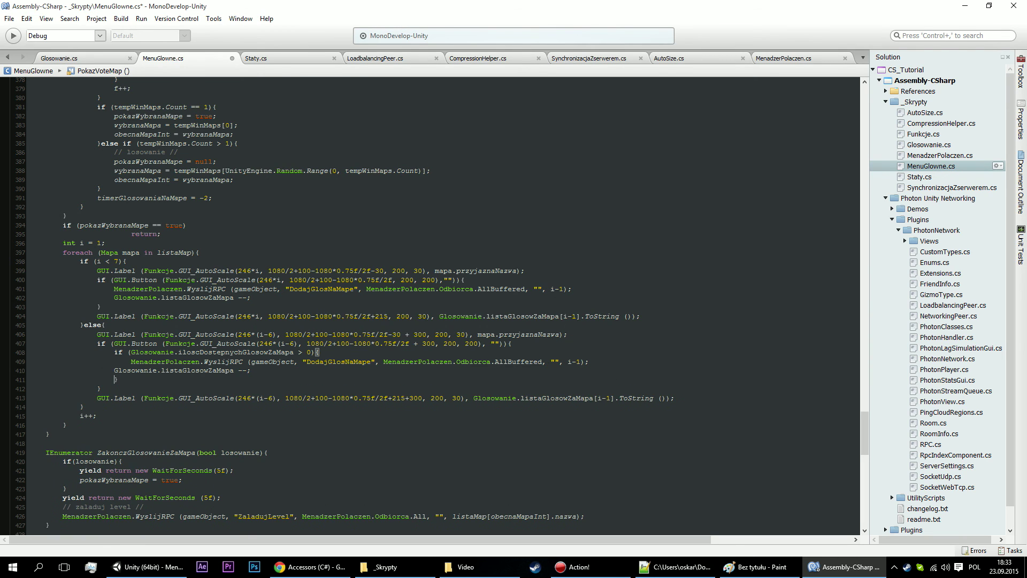
pyautogui.press('Up')
pyautogui.press('Tab')
pyautogui.hotkey('ctrl', 's')
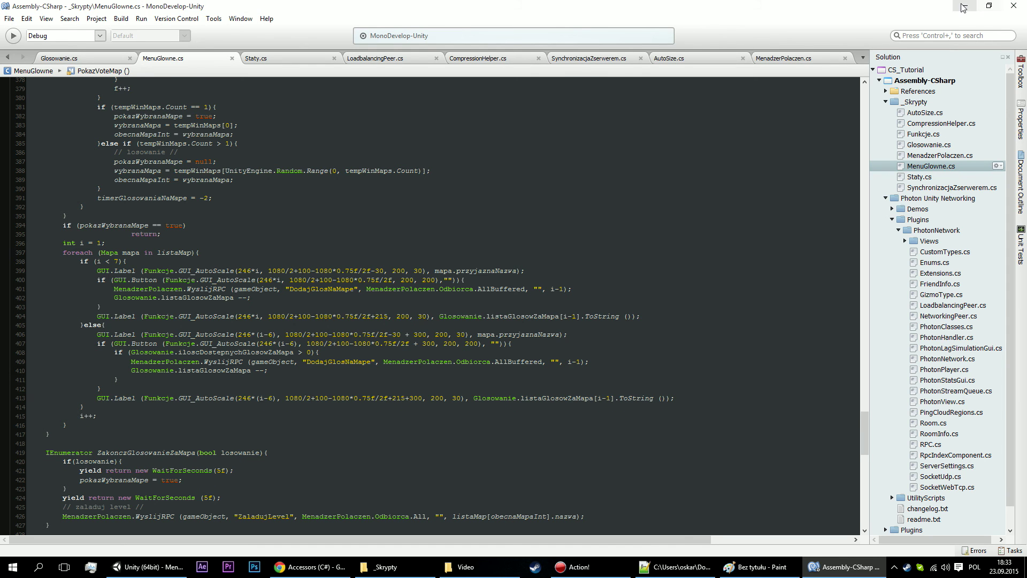
pyautogui.click(965, 6)
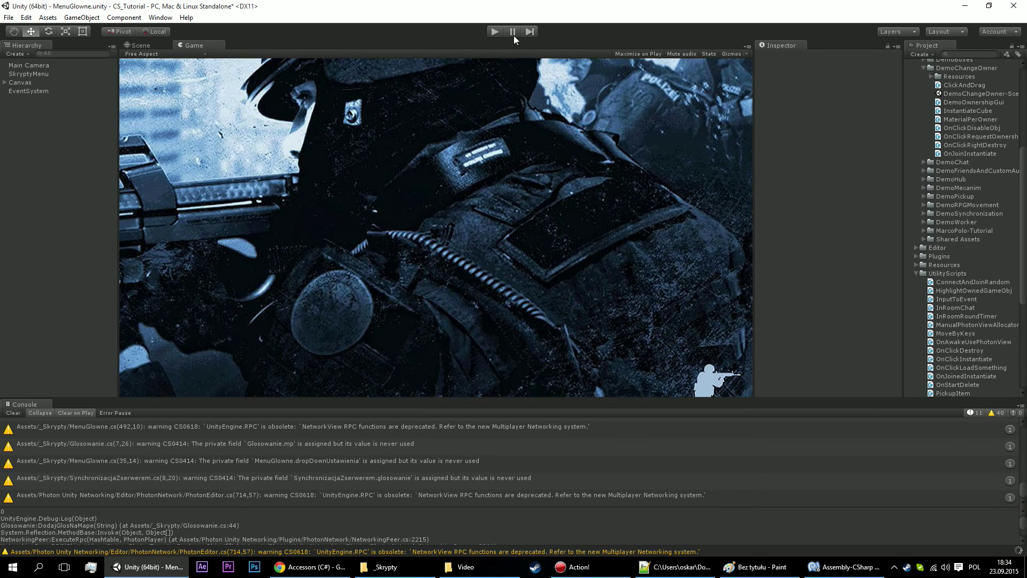
# Open the CS0187 error and change line 402 to decrement Glosowanie.iloscDostepnychGlosowZaMapa.
pyautogui.click(493, 33)
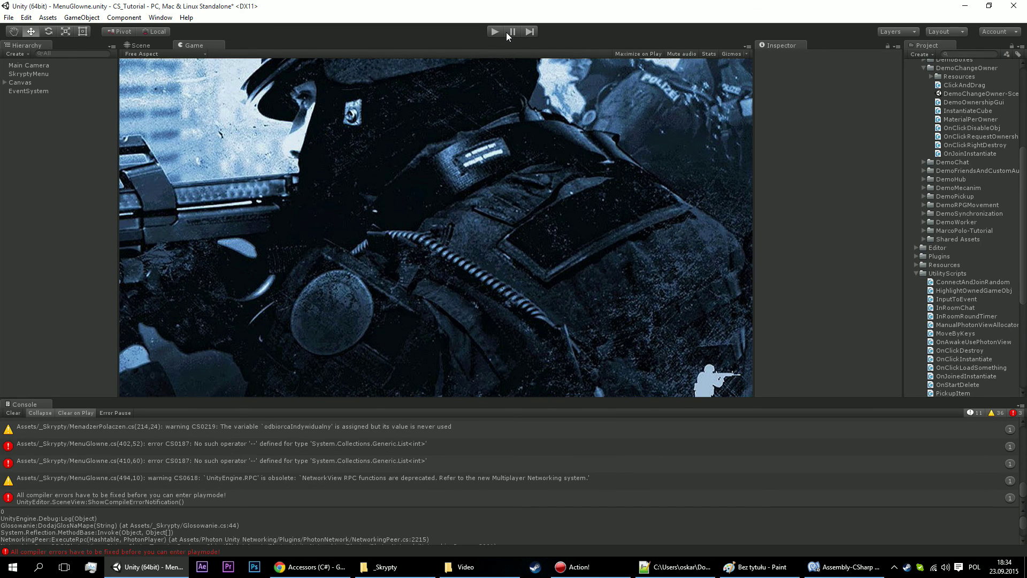
pyautogui.click(17, 417)
pyautogui.doubleClick(189, 426)
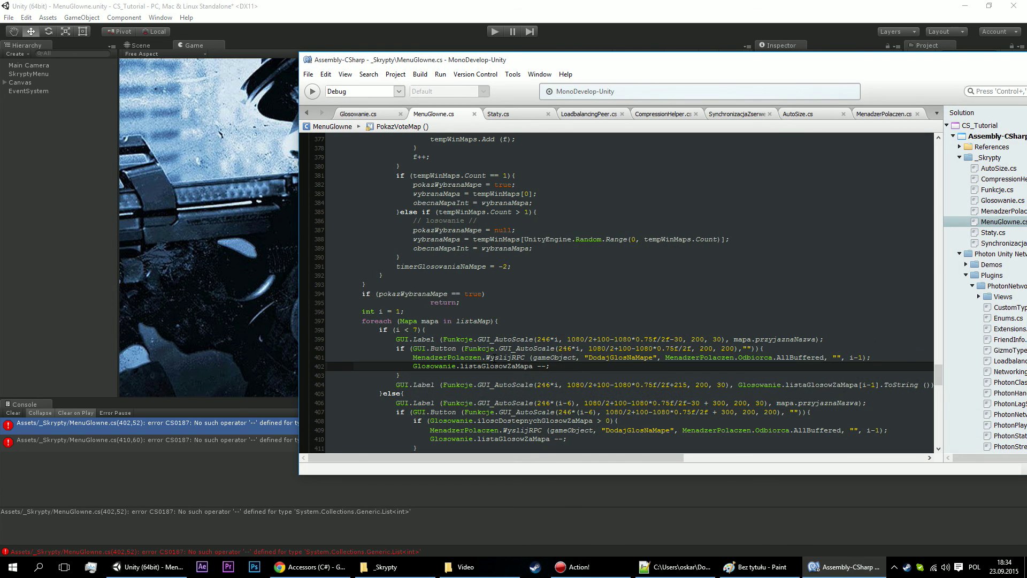
pyautogui.click(484, 366)
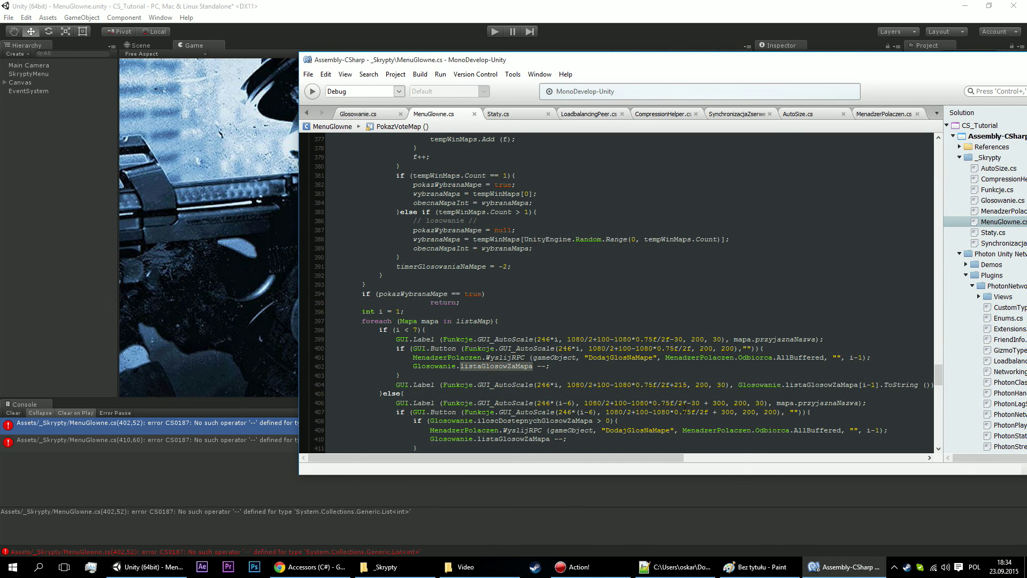
pyautogui.write('dos')
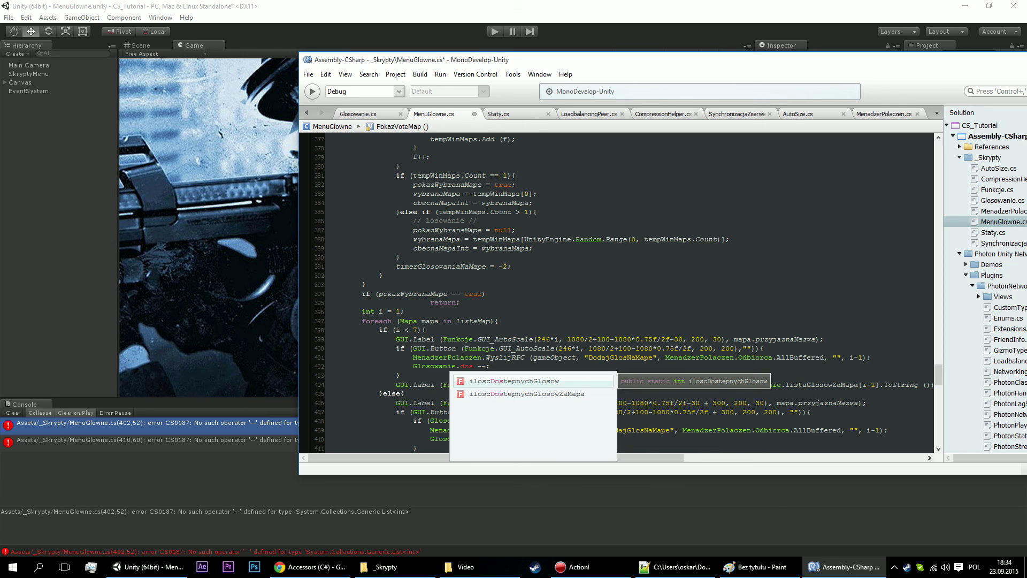
pyautogui.press('Down')
pyautogui.press('Return')
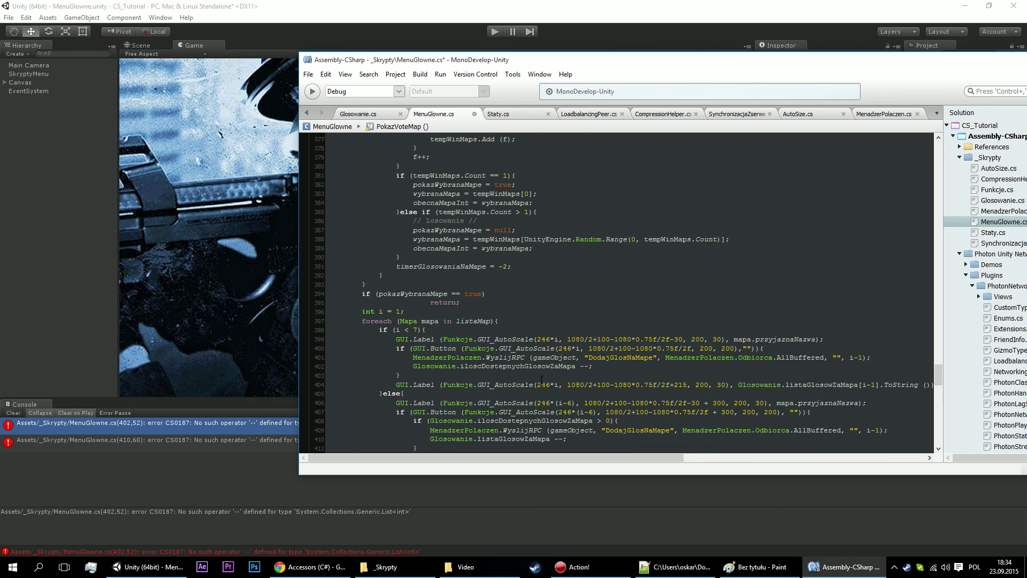
pyautogui.scroll(-1, 568, 365)
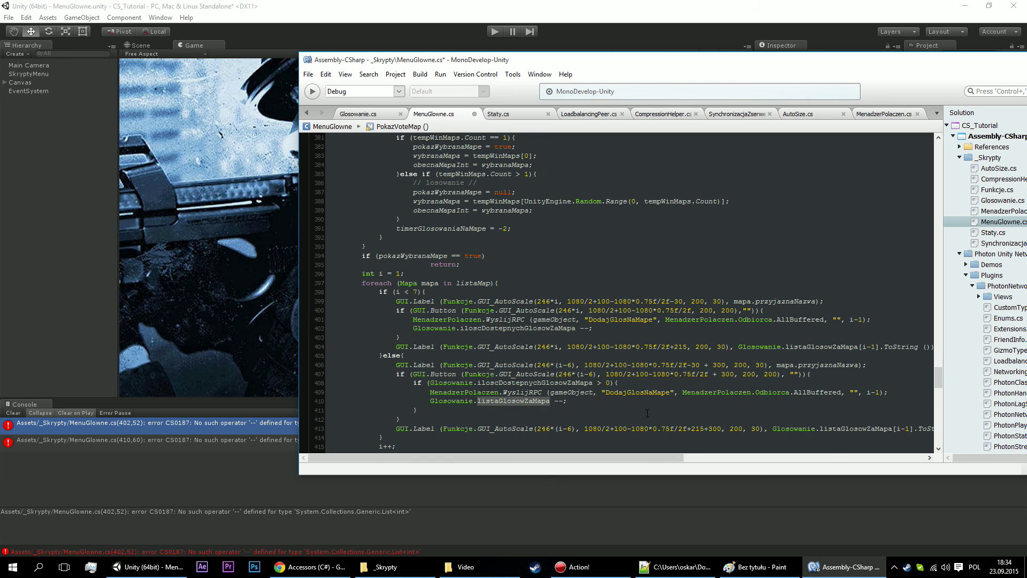
pyautogui.click(245, 440)
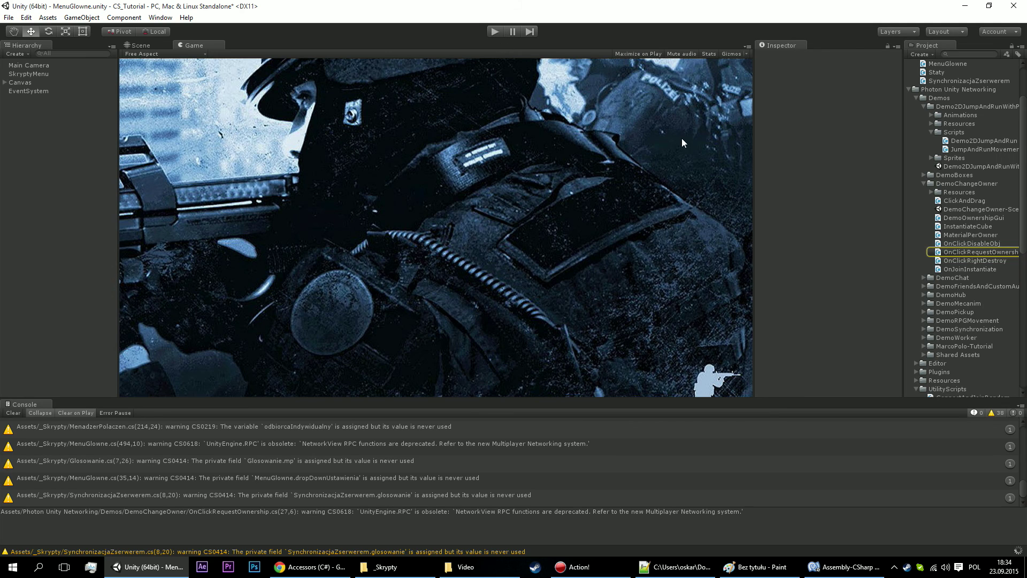
# Build and run a fresh CS_Tutorial player, start Play mode, and move the game window right.
pyautogui.hotkey('ctrl', 'b')
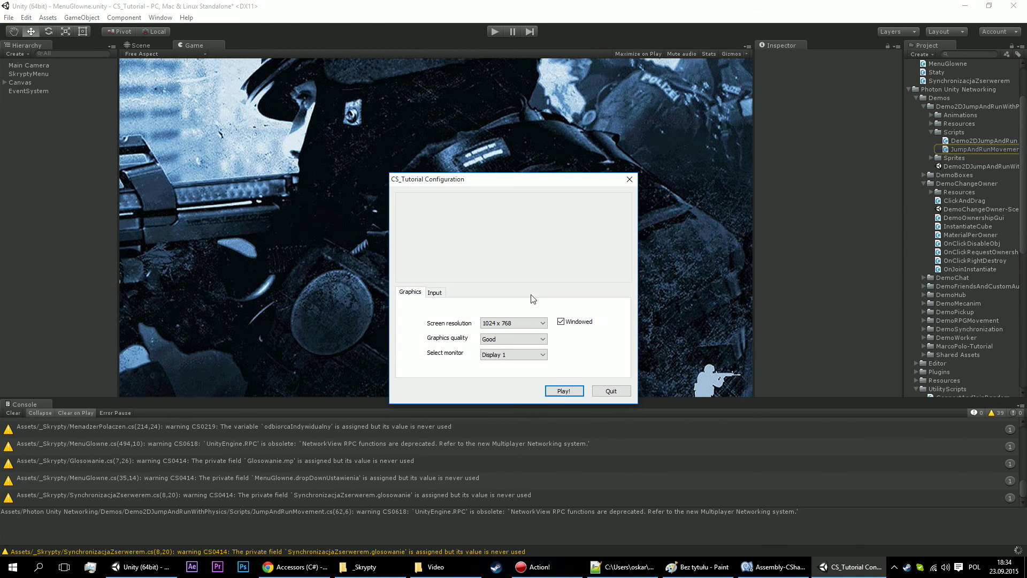
pyautogui.click(568, 390)
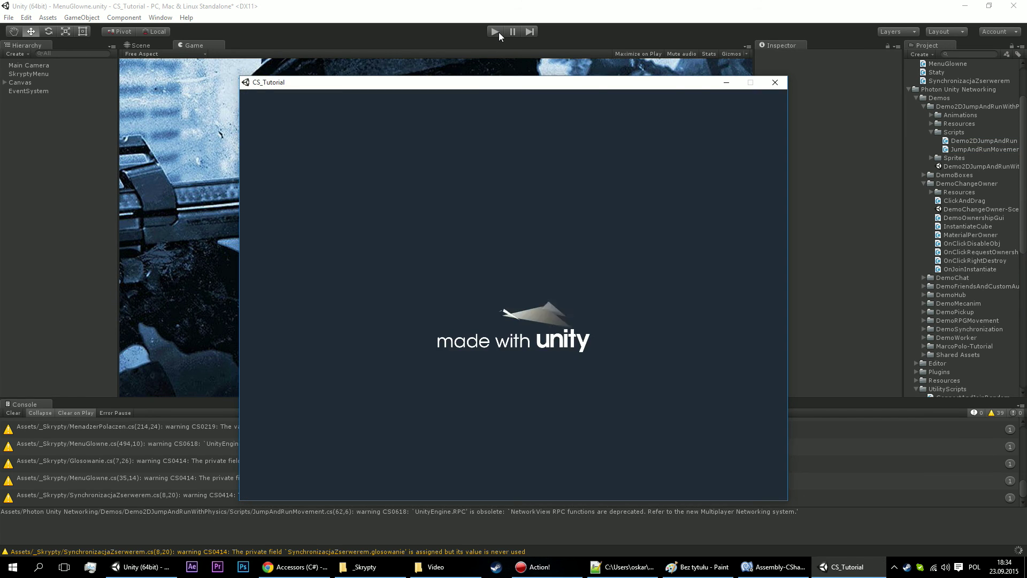
pyautogui.click(497, 31)
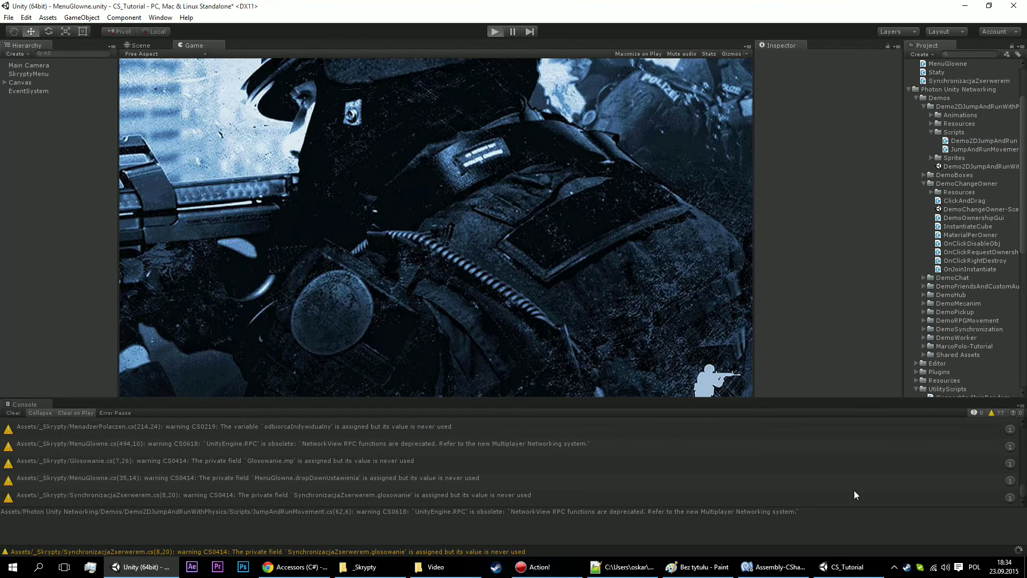
pyautogui.click(847, 567)
pyautogui.moveTo(538, 83); pyautogui.dragTo(769, 140)
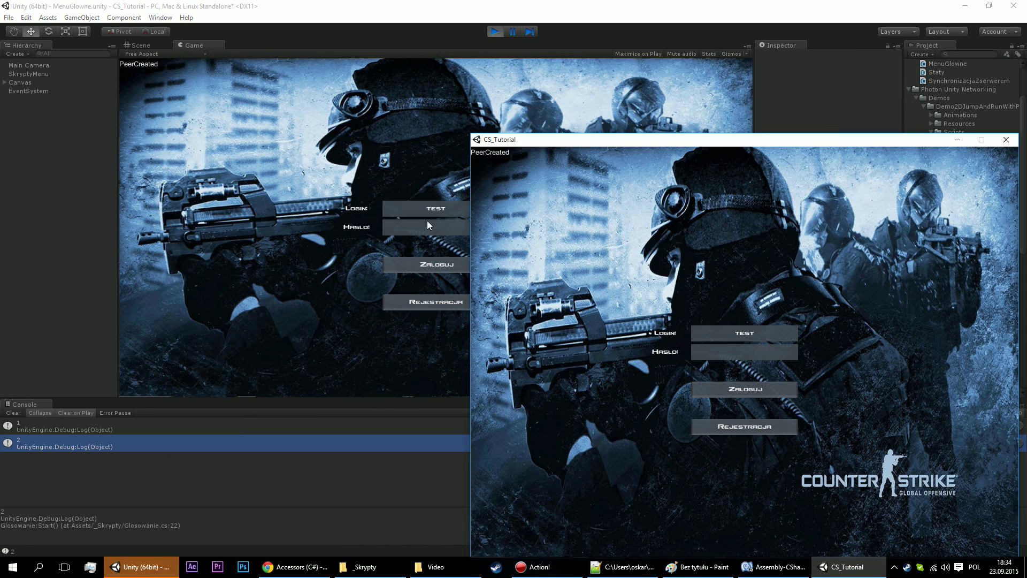
# Enter the password and log in on both the standalone and editor clients.
pyautogui.click(782, 348)
pyautogui.write('**')
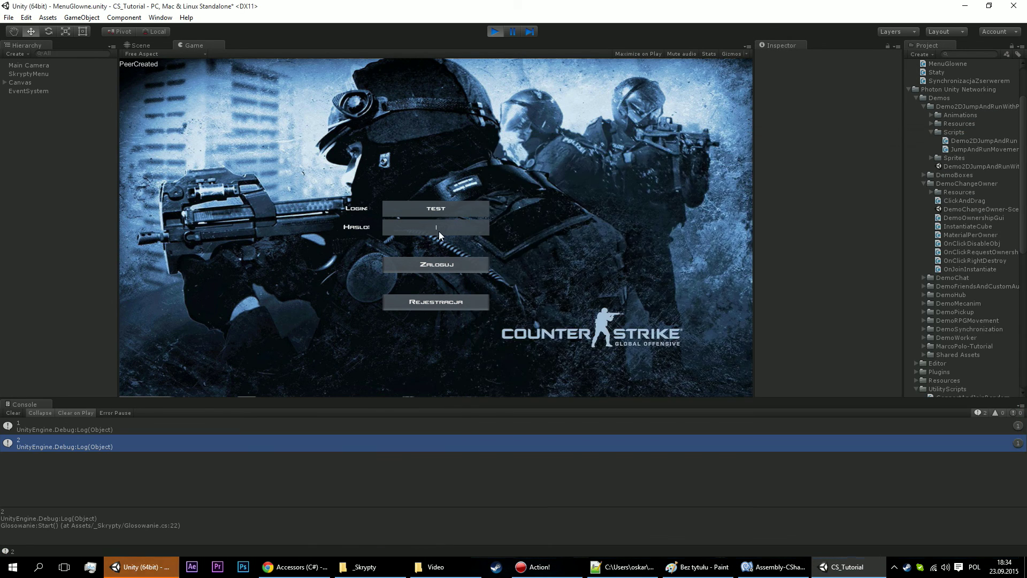
pyautogui.click(439, 231)
pyautogui.click(454, 266)
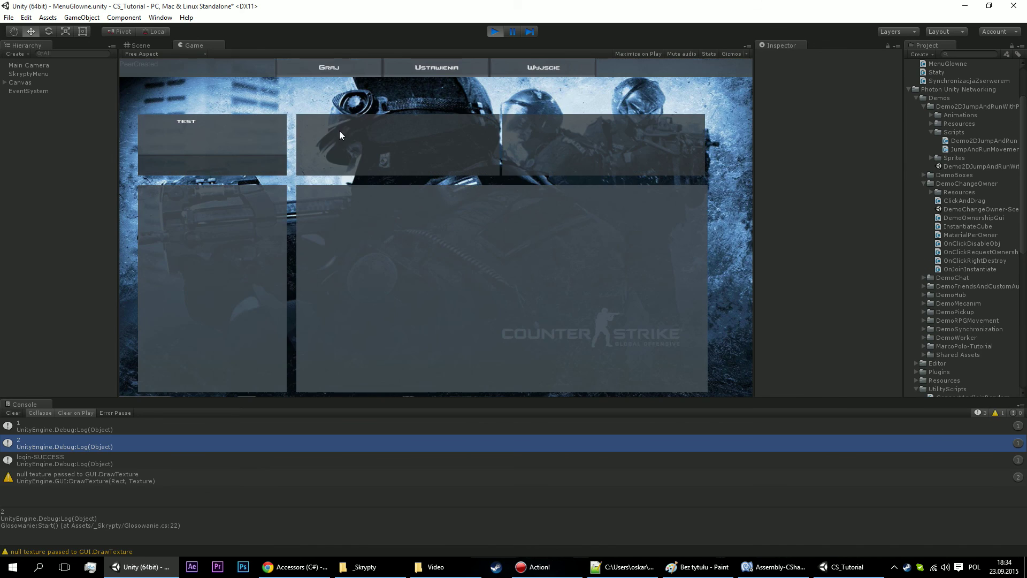
# Choose Mecz Rankingowy under Graj in both clients to start a ranked match search.
pyautogui.click(336, 68)
pyautogui.click(330, 86)
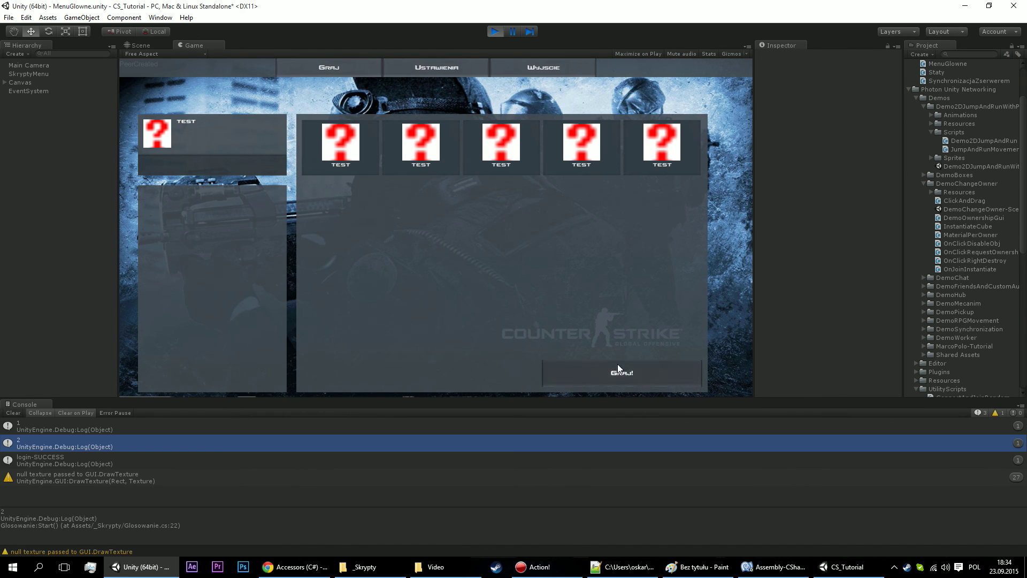
pyautogui.click(844, 567)
pyautogui.click(670, 165)
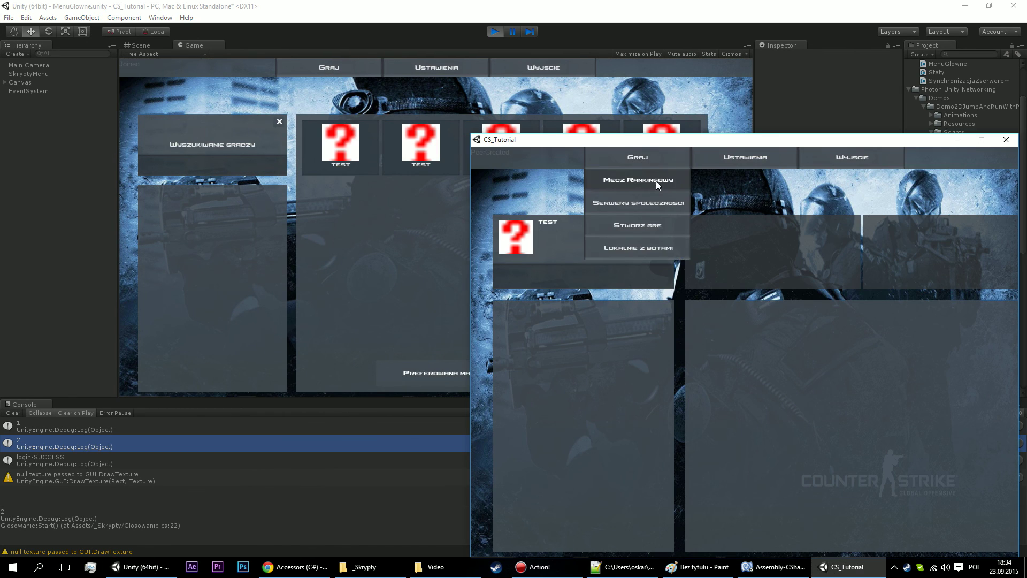
pyautogui.click(656, 181)
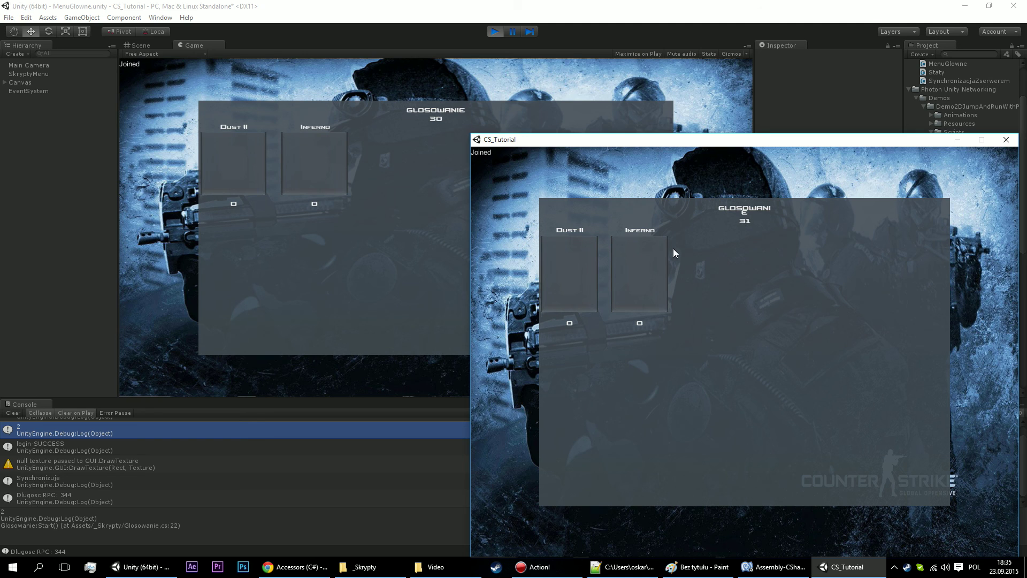
# Vote Inferno in the standalone client and Dust II in the editor, then wait for voting to end.
pyautogui.click(655, 267)
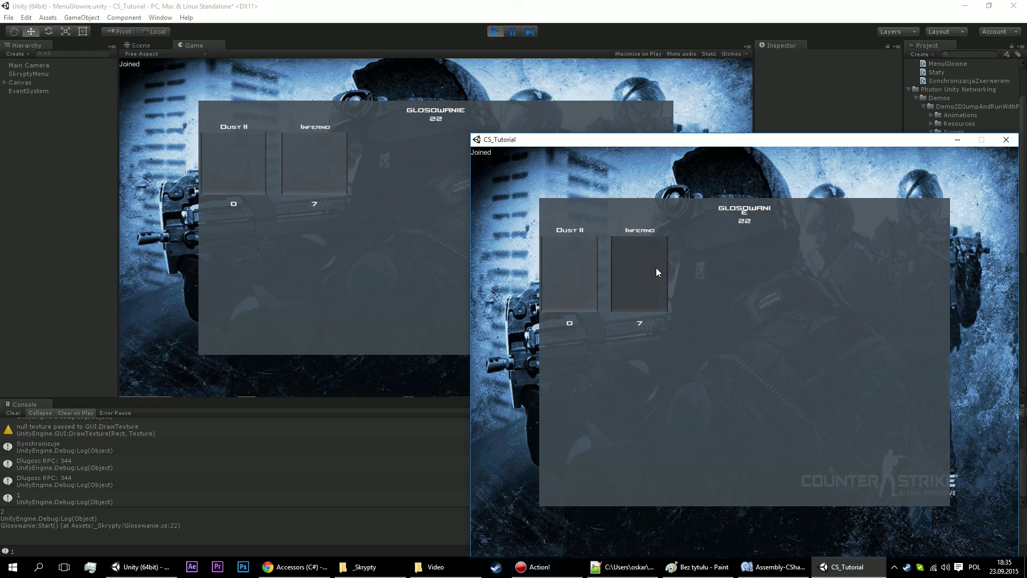
pyautogui.click(215, 166)
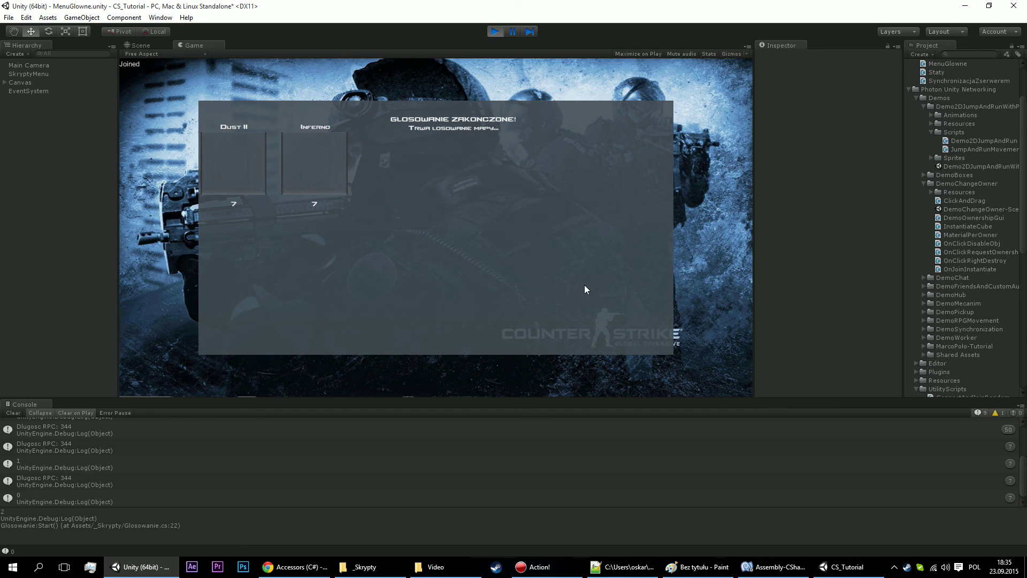
pyautogui.click(845, 566)
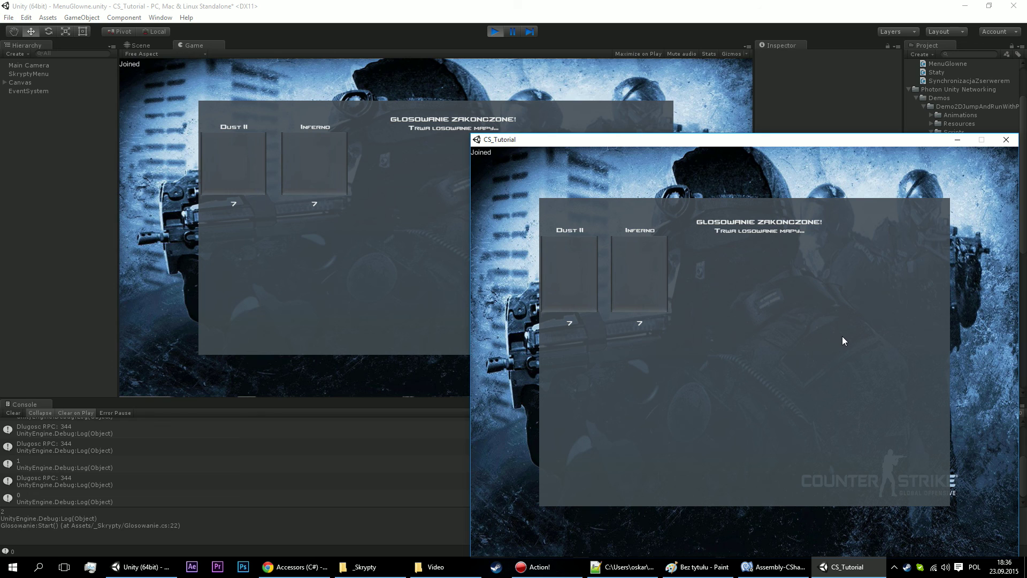
# Cast five more votes for Inferno in the build and editor, putting it ahead of Dust II 15 to 7.
pyautogui.click(656, 265)
pyautogui.click(655, 265)
pyautogui.click(656, 265)
pyautogui.click(662, 258)
pyautogui.click(661, 260)
# Close the game build, stop Play mode, and bring MenuGlowne.cs up in MonoDevelop.
pyautogui.click(1006, 139)
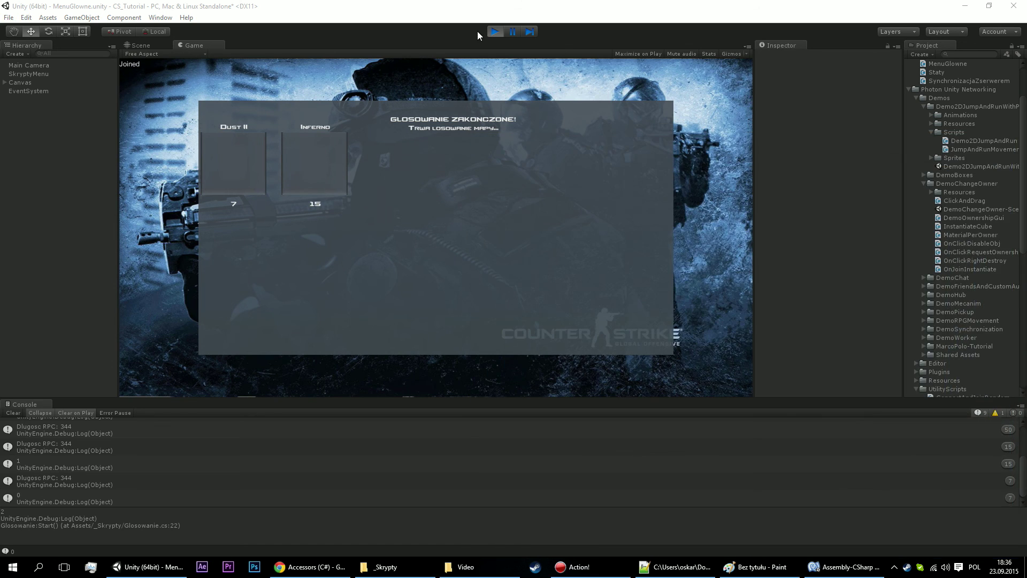
pyautogui.click(495, 31)
pyautogui.click(845, 566)
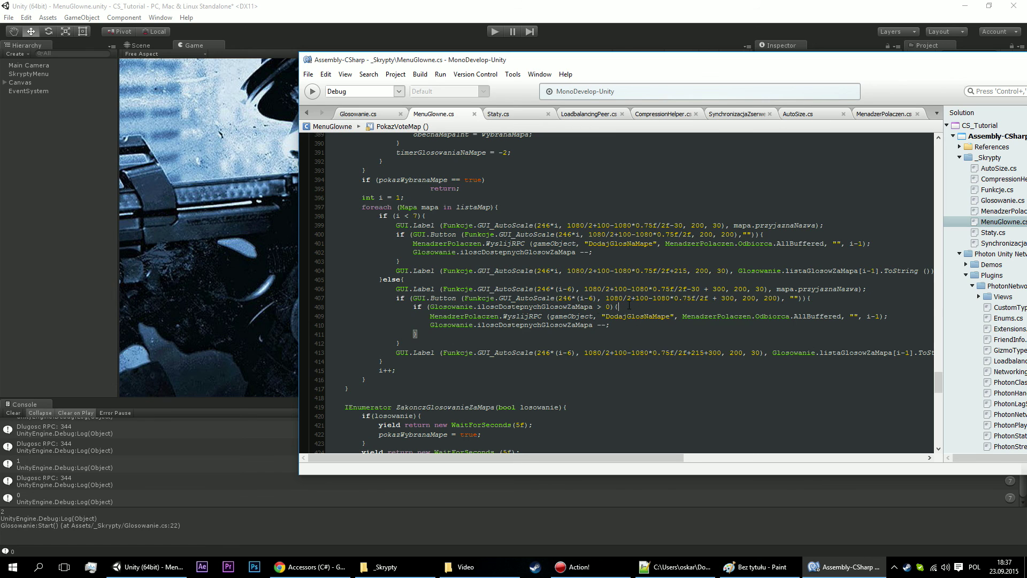
# Wrap the first branch's DodajGlosNaMape call and decrement in an 'if (Glosowanie.iloscDostepnychGlosowZaMapa > 0)' block.
pyautogui.moveTo(619, 306); pyautogui.dragTo(412, 307)
pyautogui.hotkey('ctrl', 'c')
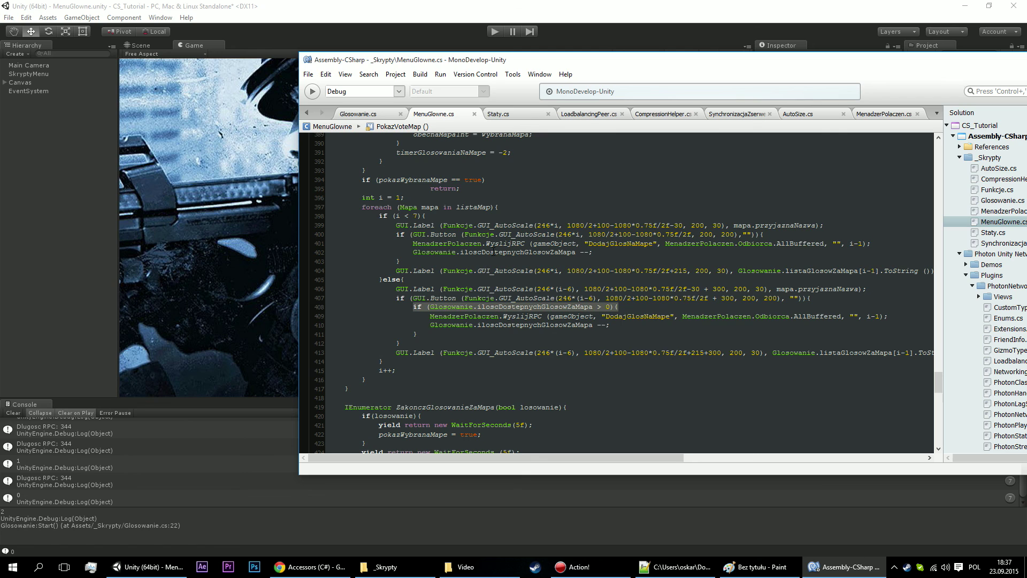
pyautogui.click(823, 232)
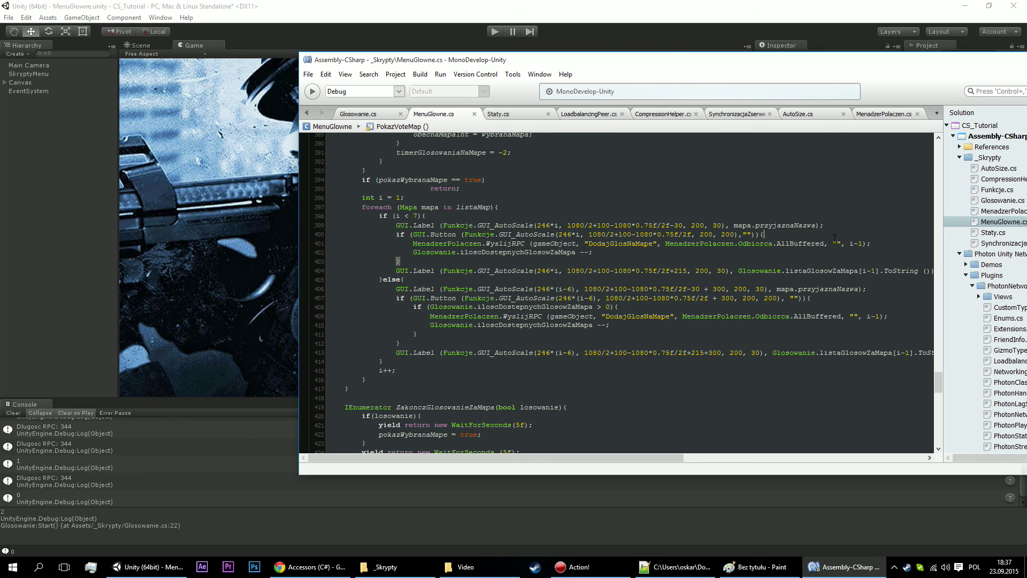
pyautogui.press('Return')
pyautogui.hotkey('ctrl', 'v')
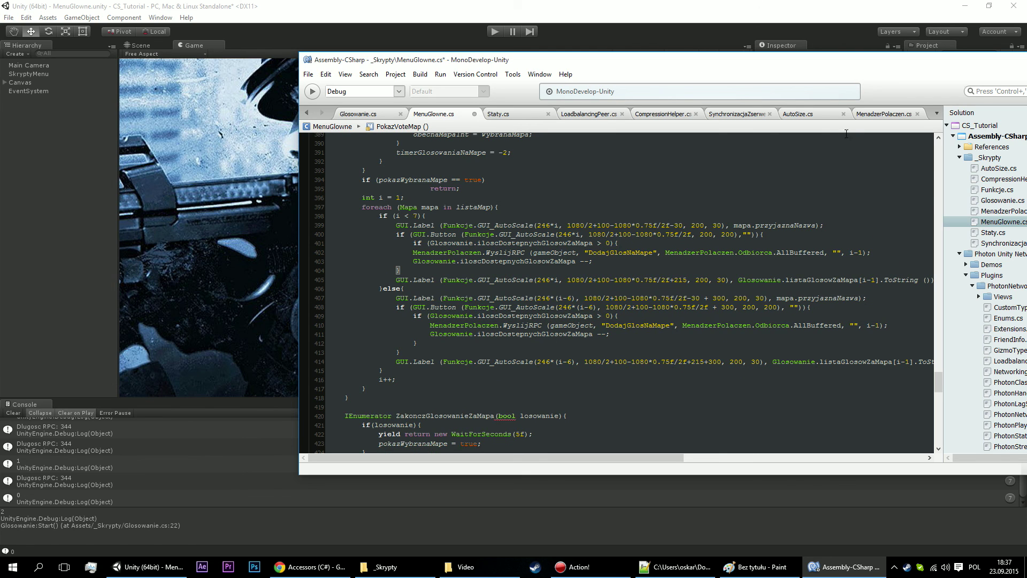
pyautogui.click(616, 263)
pyautogui.press('Return')
pyautogui.write('}')
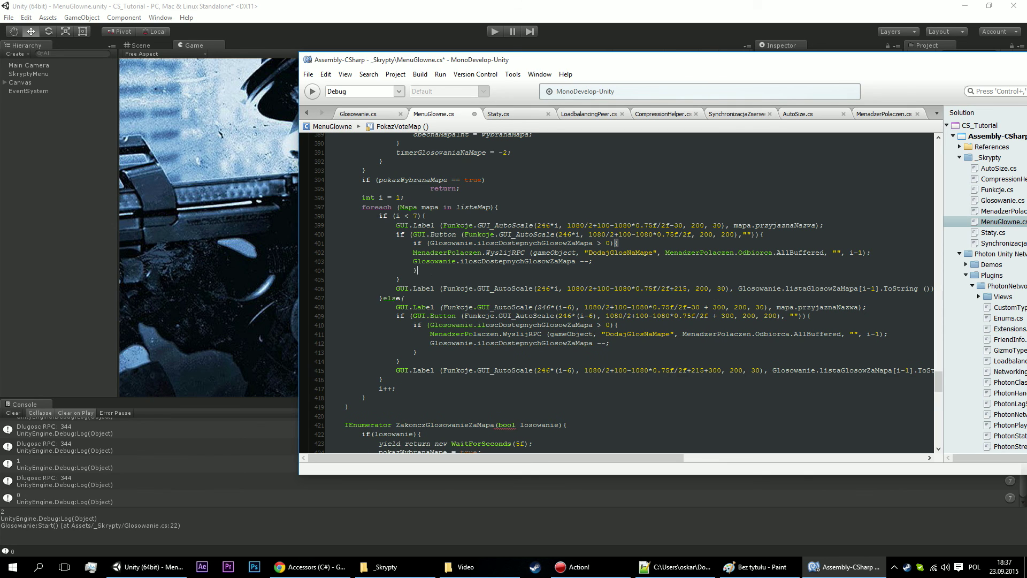
pyautogui.moveTo(609, 262); pyautogui.dragTo(412, 251)
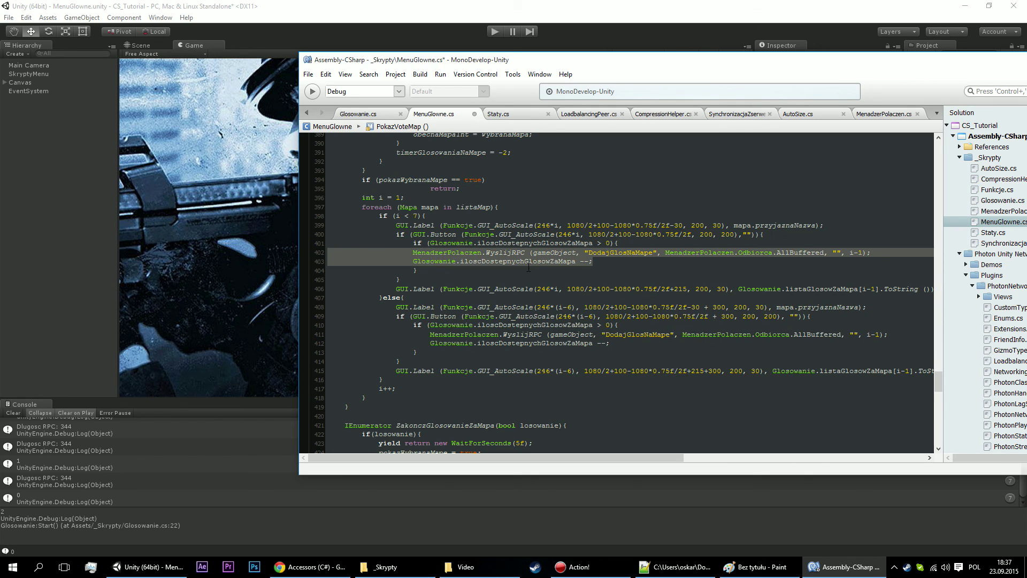
pyautogui.press('Tab')
pyautogui.click(569, 267)
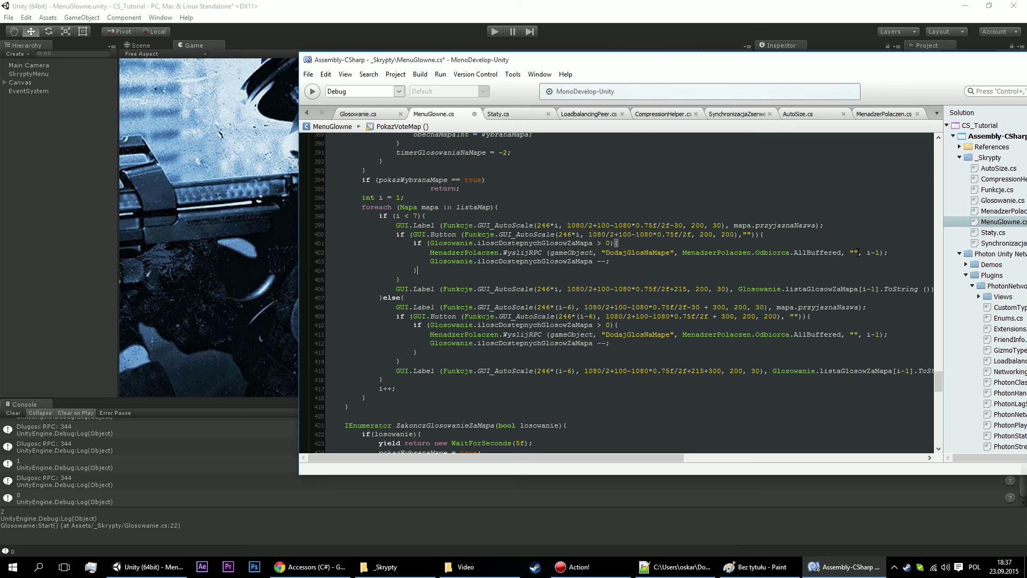
pyautogui.scroll(-3, 493, 374)
pyautogui.click(390, 346)
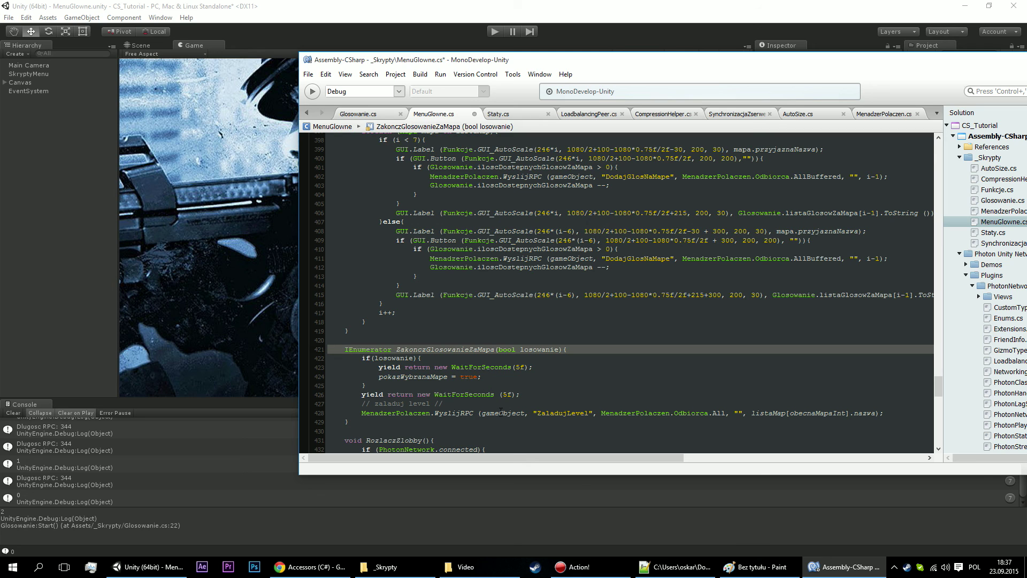
pyautogui.scroll(8, 504, 236)
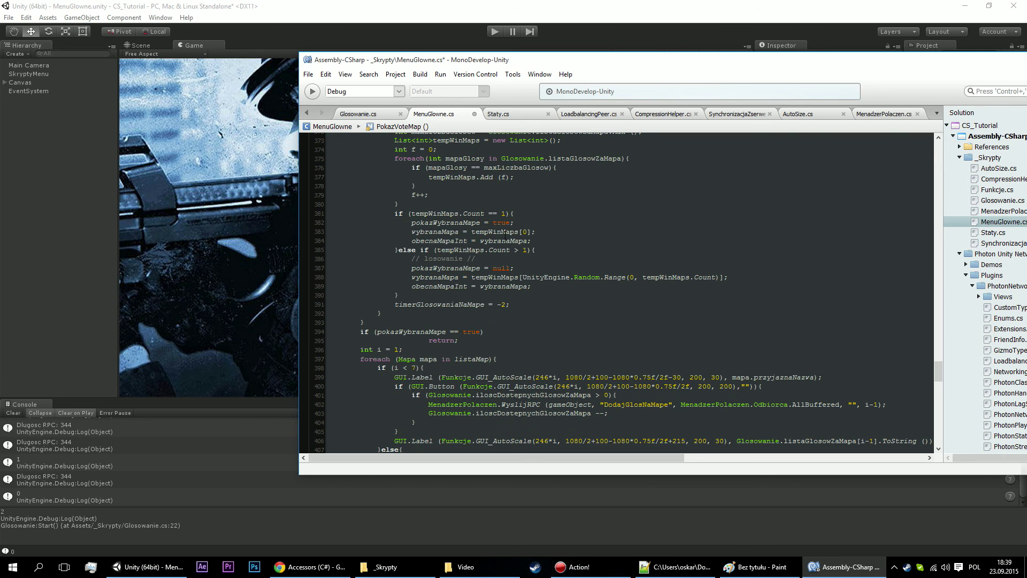
pyautogui.scroll(-10, 505, 246)
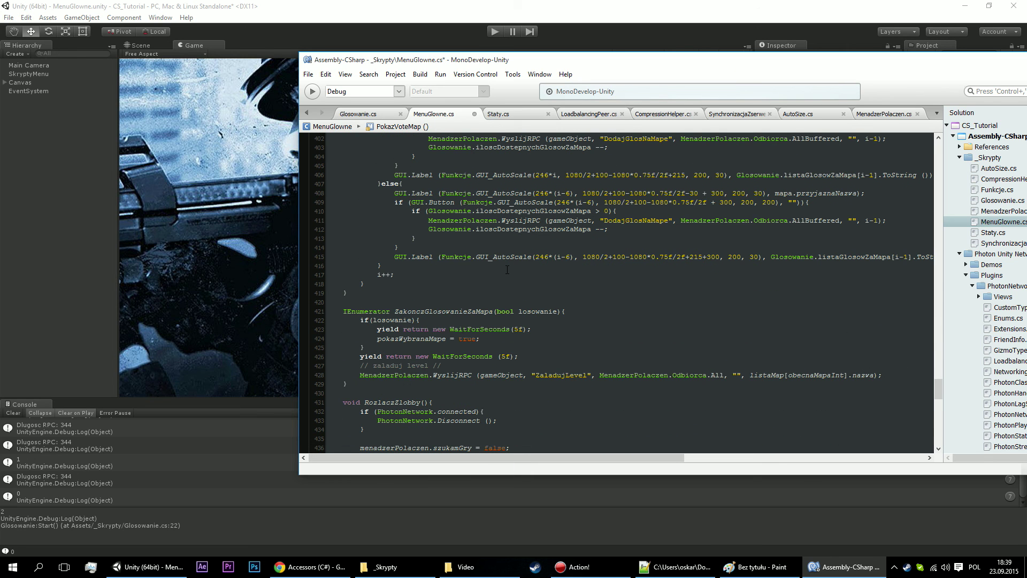
pyautogui.click(439, 315)
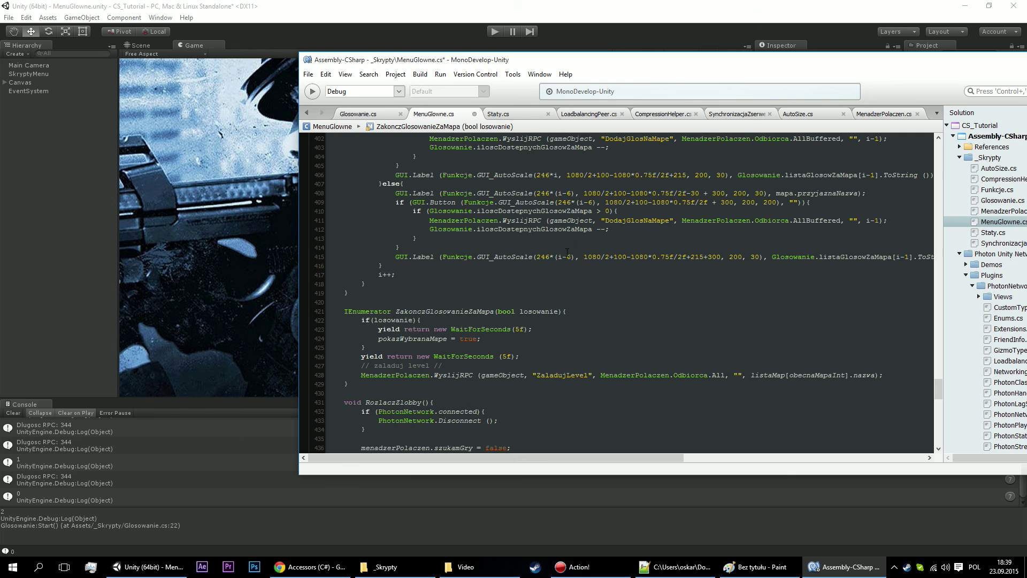
pyautogui.scroll(4, 740, 291)
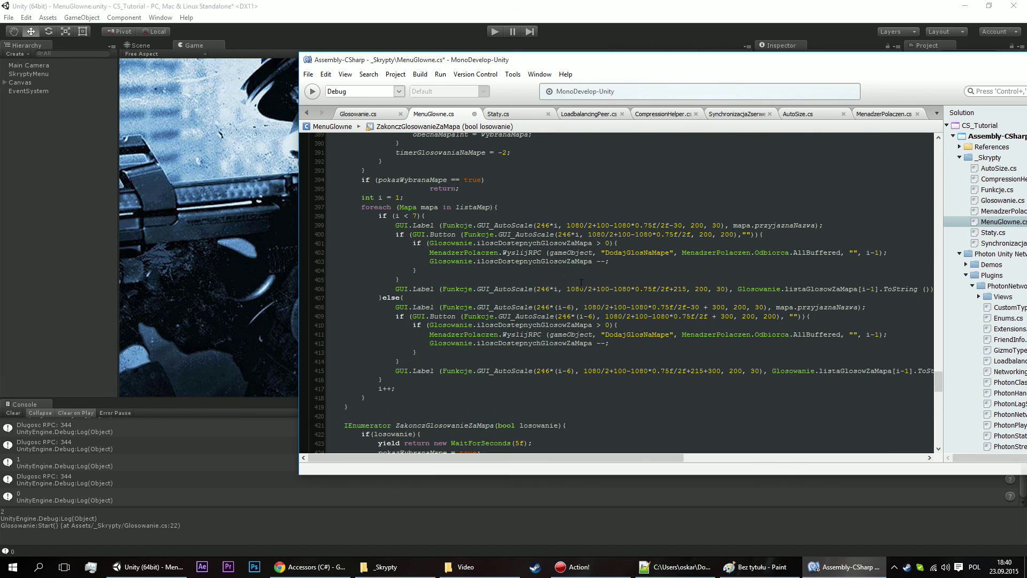
pyautogui.scroll(2, 588, 271)
pyautogui.scroll(3, 591, 274)
pyautogui.scroll(2, 592, 277)
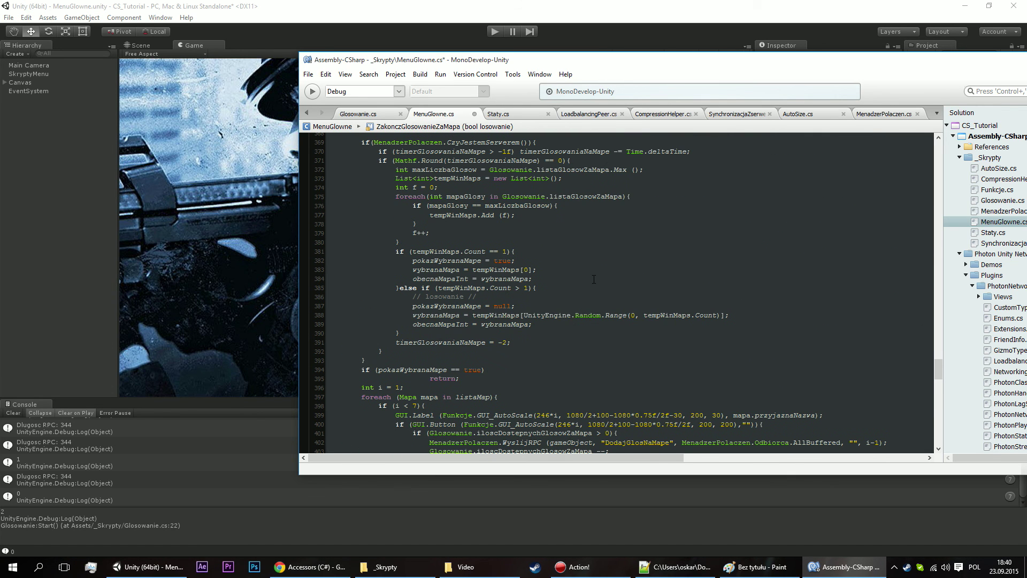
# Add 'StartCoroutine(ZakonczGlosowanieZaMapa(true));' on a new line after line 389 for the tie case.
pyautogui.click(574, 324)
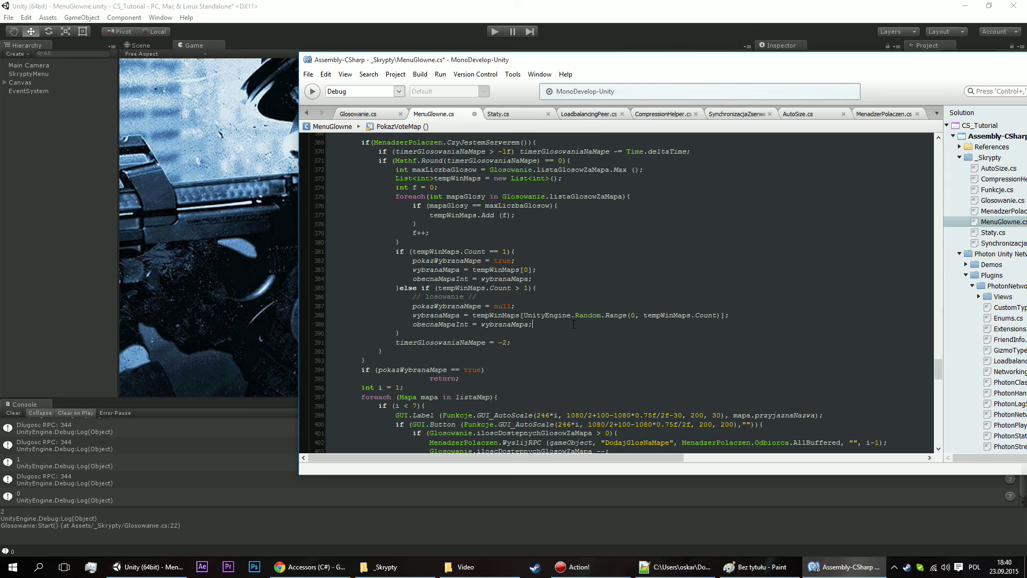
pyautogui.press('Return')
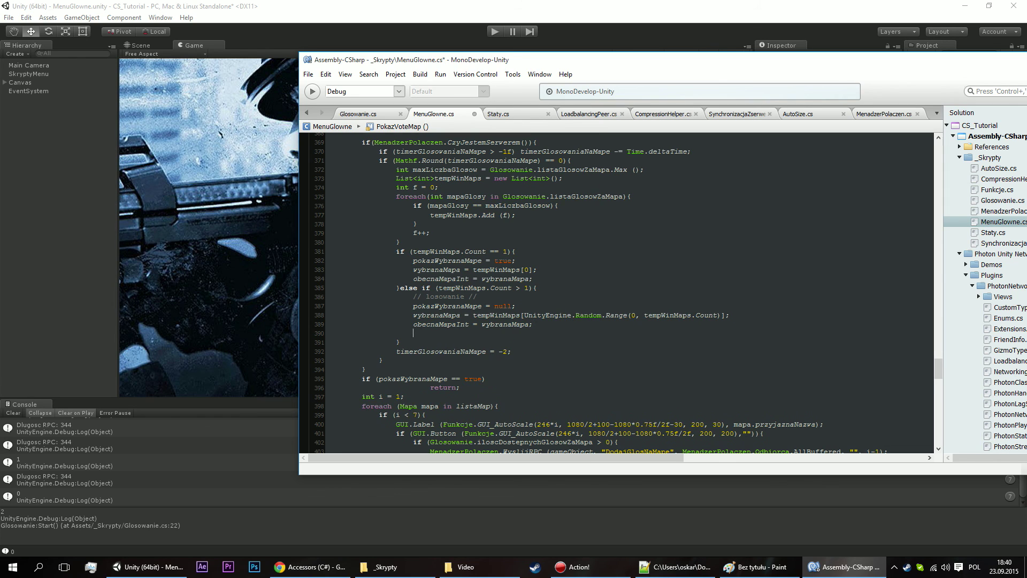
pyautogui.write('start')
pyautogui.press('Down')
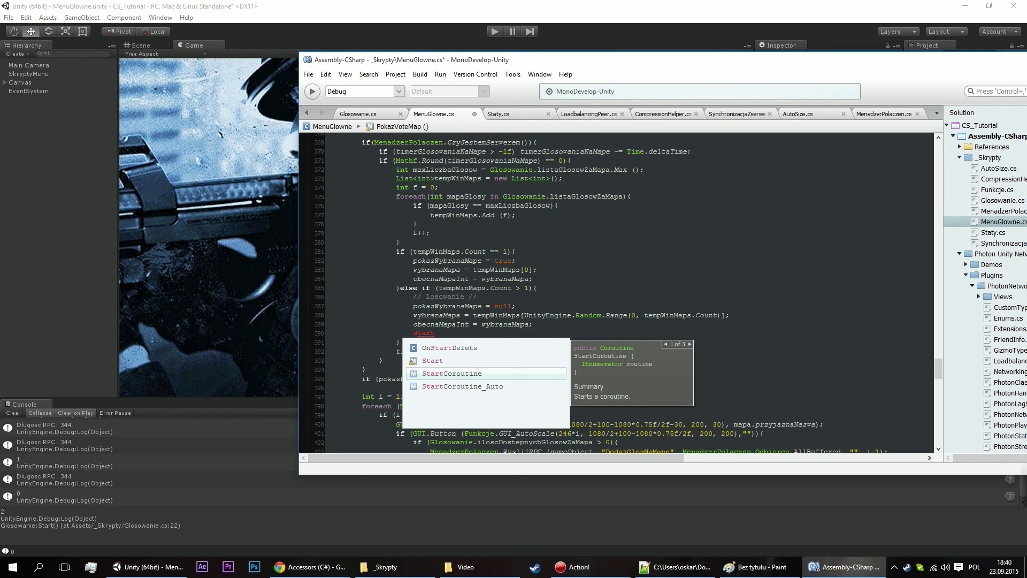
pyautogui.press('Return')
pyautogui.write('(za')
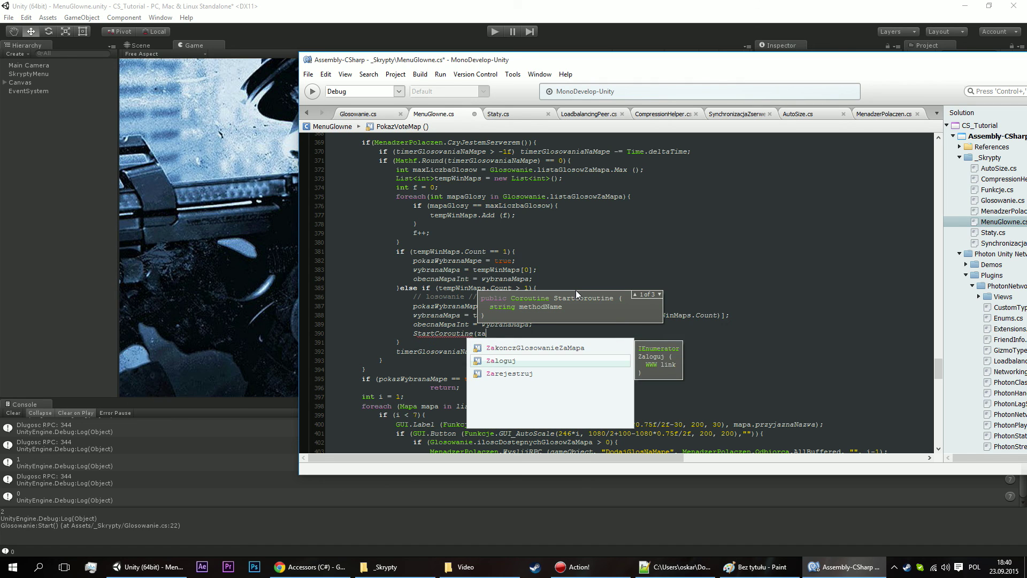
pyautogui.write('ko')
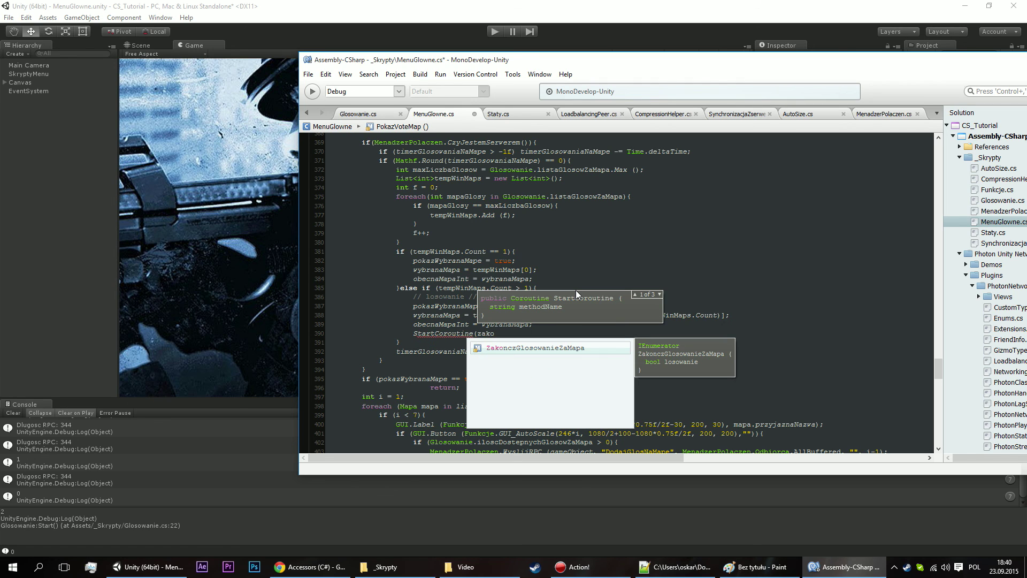
pyautogui.press('Return')
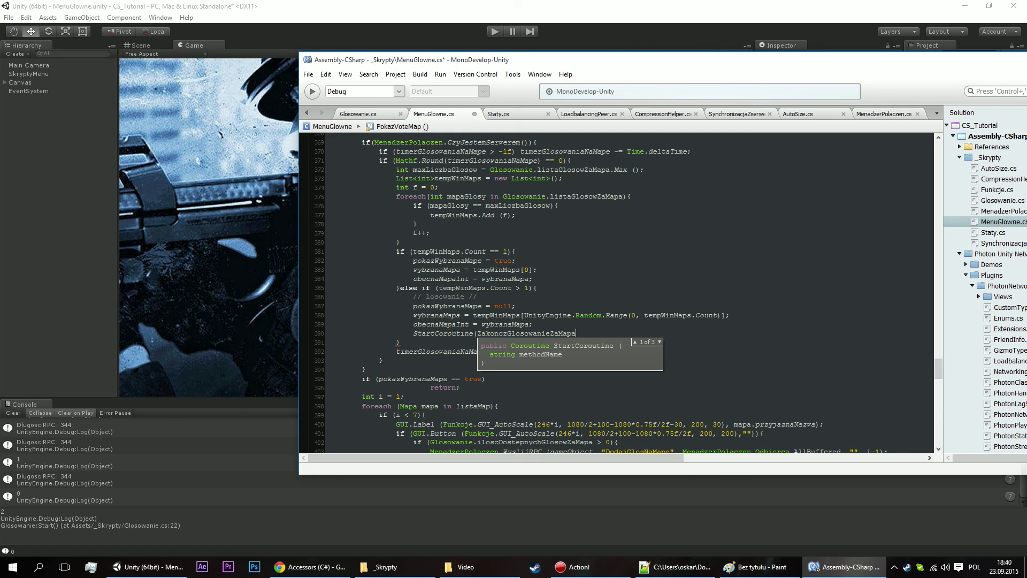
pyautogui.write('(')
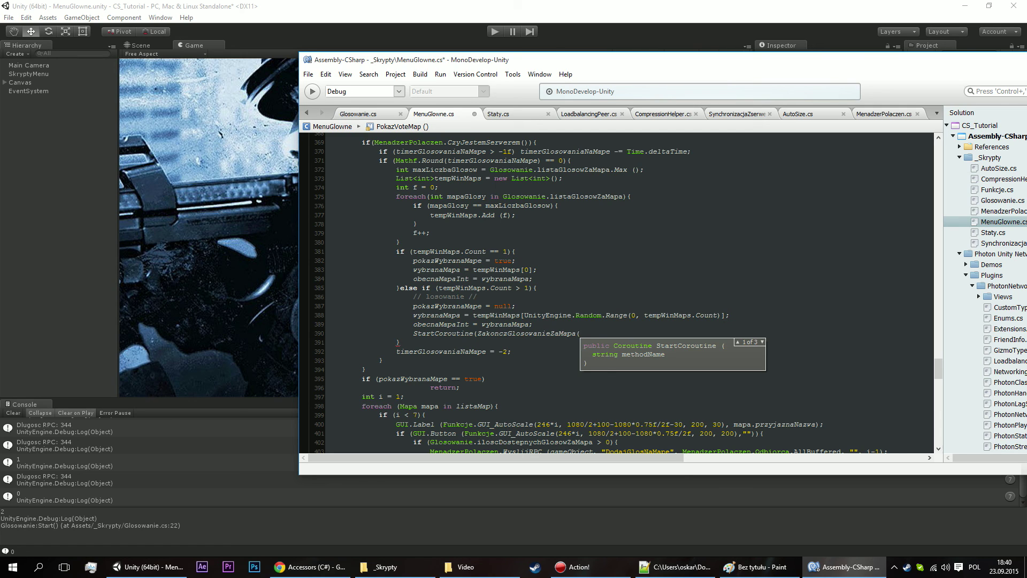
pyautogui.write('))')
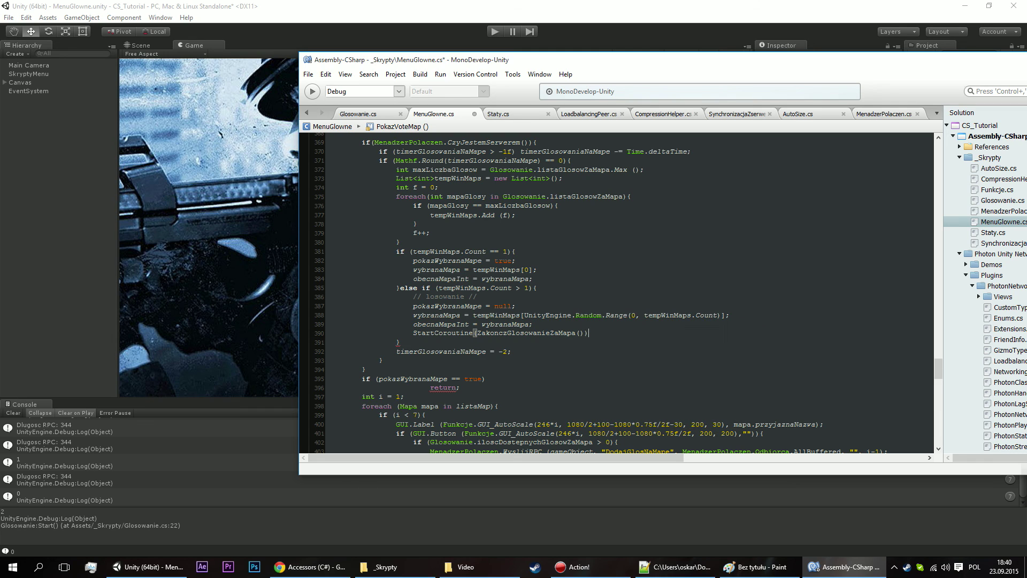
pyautogui.write(';')
pyautogui.press('Left')
pyautogui.press('Left')
pyautogui.press('Left')
pyautogui.press('BackSpace')
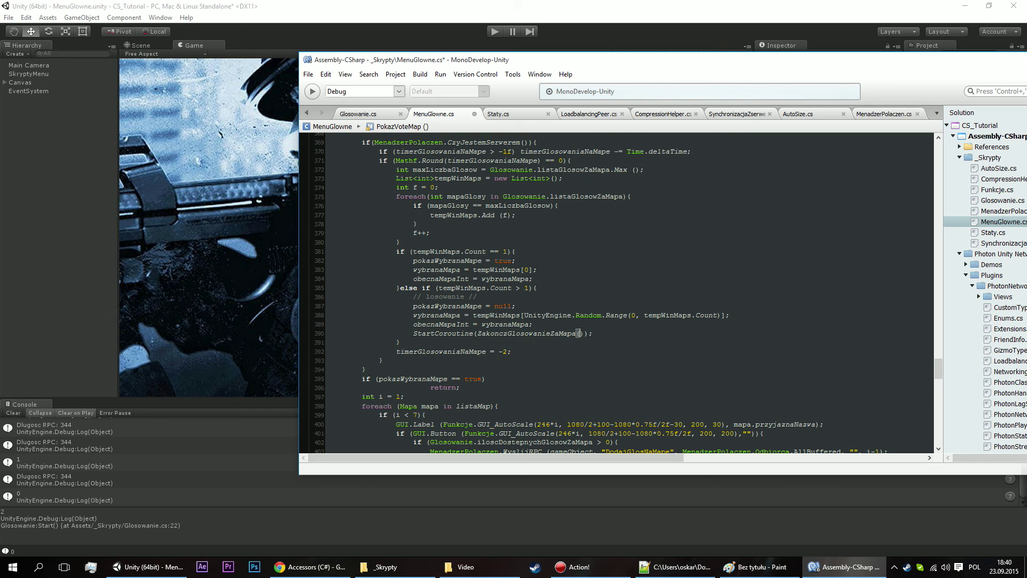
pyautogui.write('(')
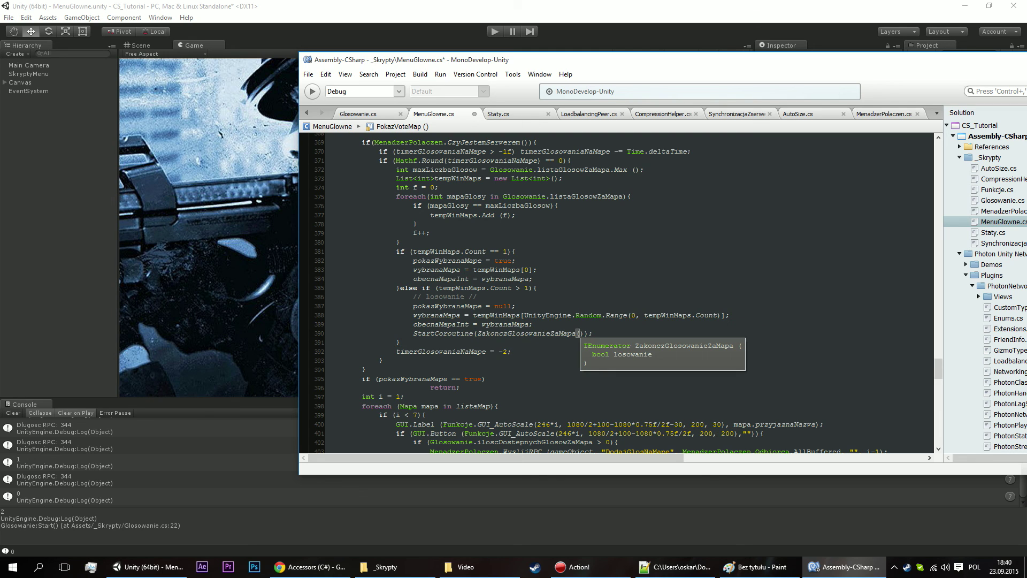
pyautogui.write('true')
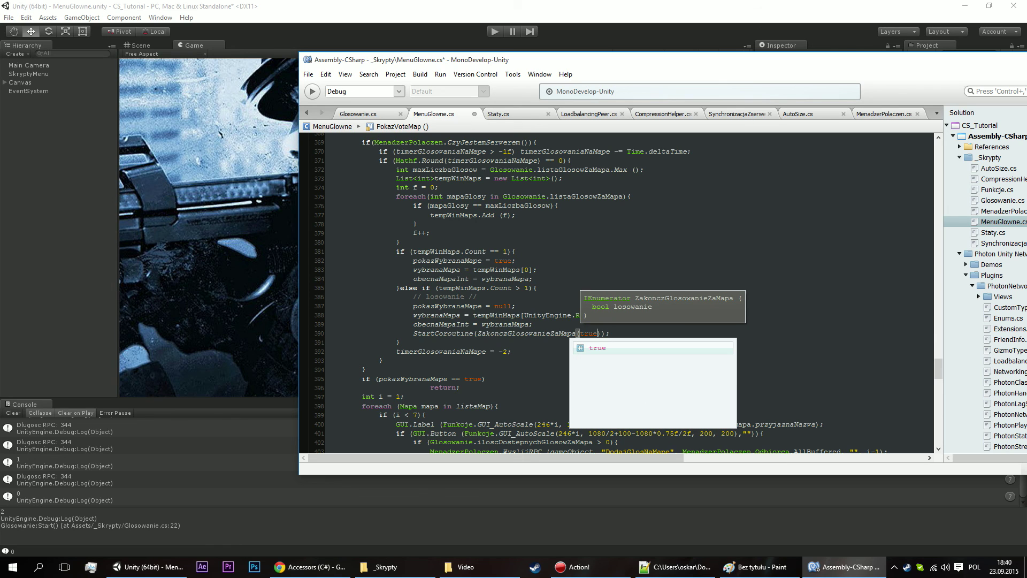
# Copy the call below line 384 as ZakonczGlosowanieZaMapa(false) for a single winner, and save MenuGlowne.cs.
pyautogui.moveTo(610, 332); pyautogui.dragTo(416, 333)
pyautogui.hotkey('ctrl', 'c')
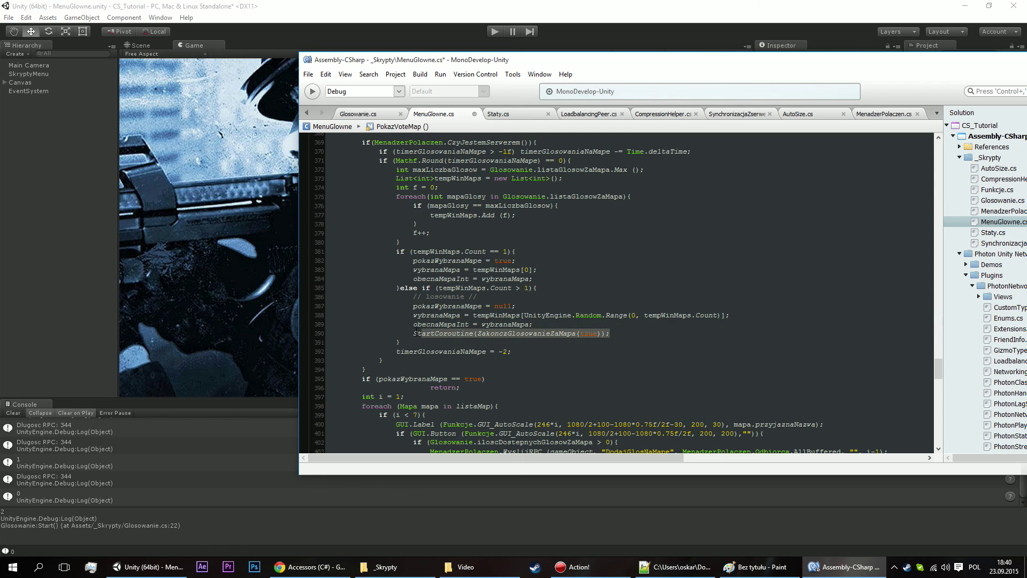
pyautogui.click(607, 277)
pyautogui.press('Return')
pyautogui.hotkey('ctrl', 'v')
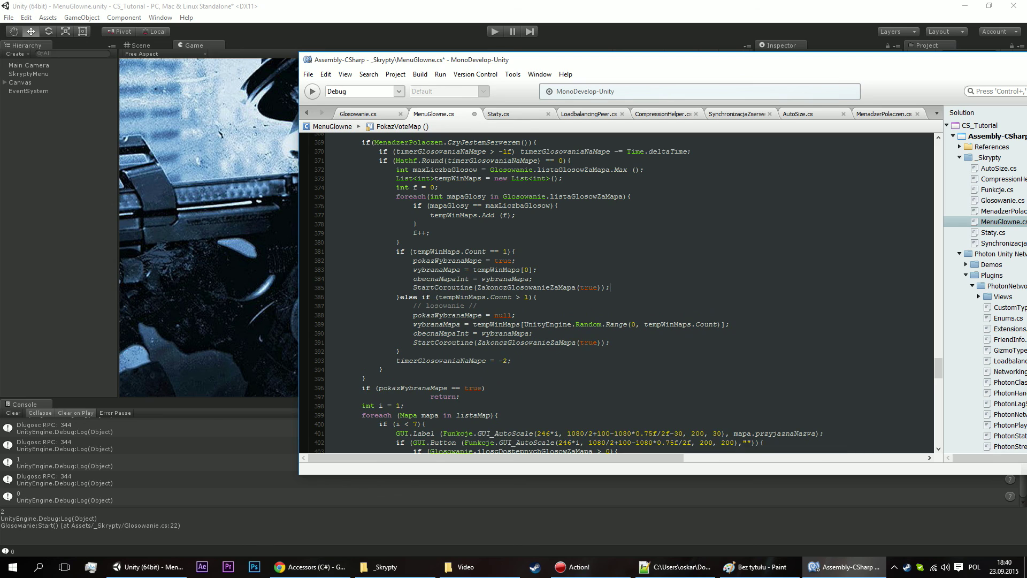
pyautogui.doubleClick(588, 288)
pyautogui.write('false')
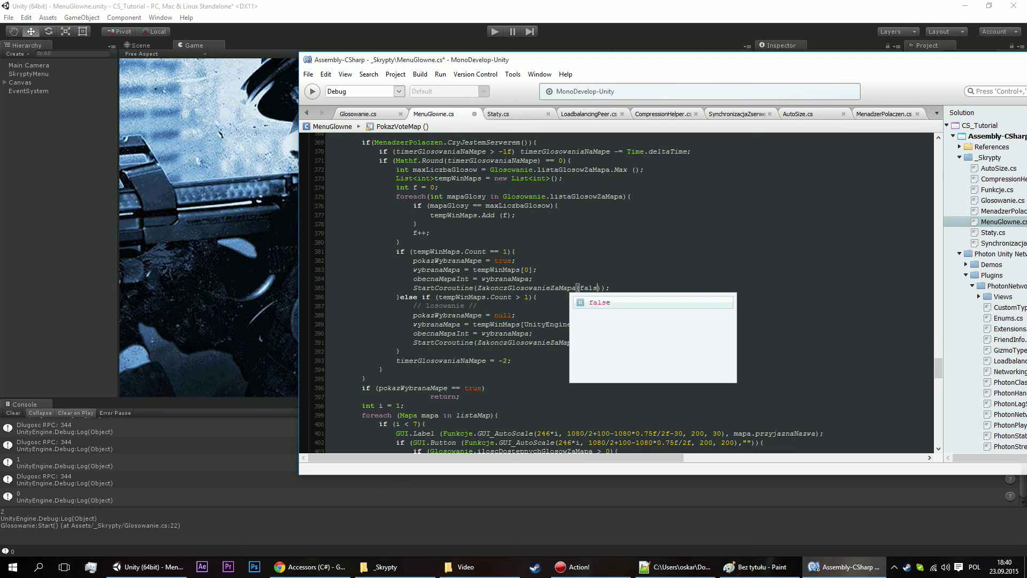
pyautogui.press('End')
pyautogui.hotkey('ctrl', 's')
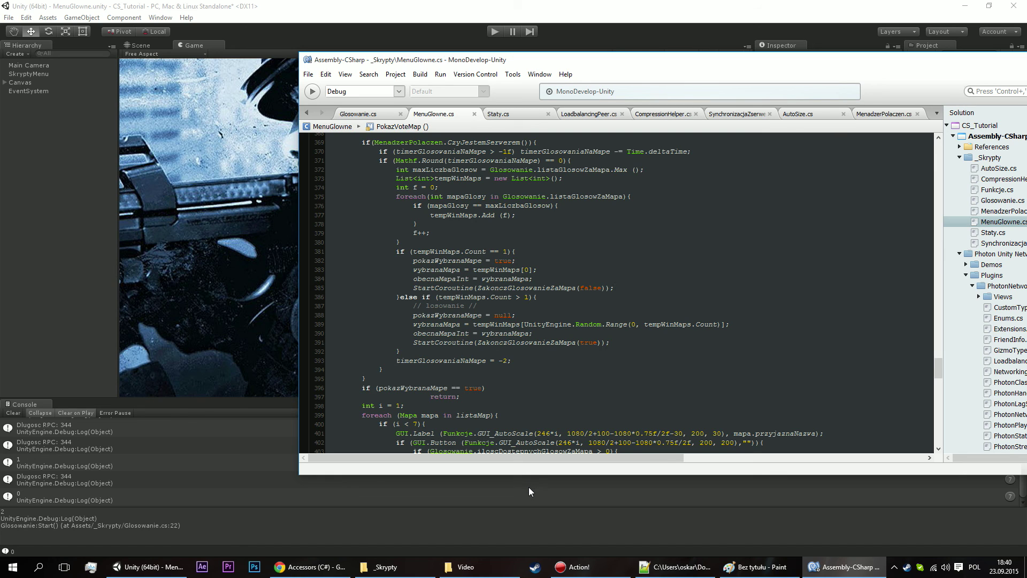
# Build and run the player with Ctrl+B, then vote Inferno in the build and Dust II in the editor.
pyautogui.click(559, 502)
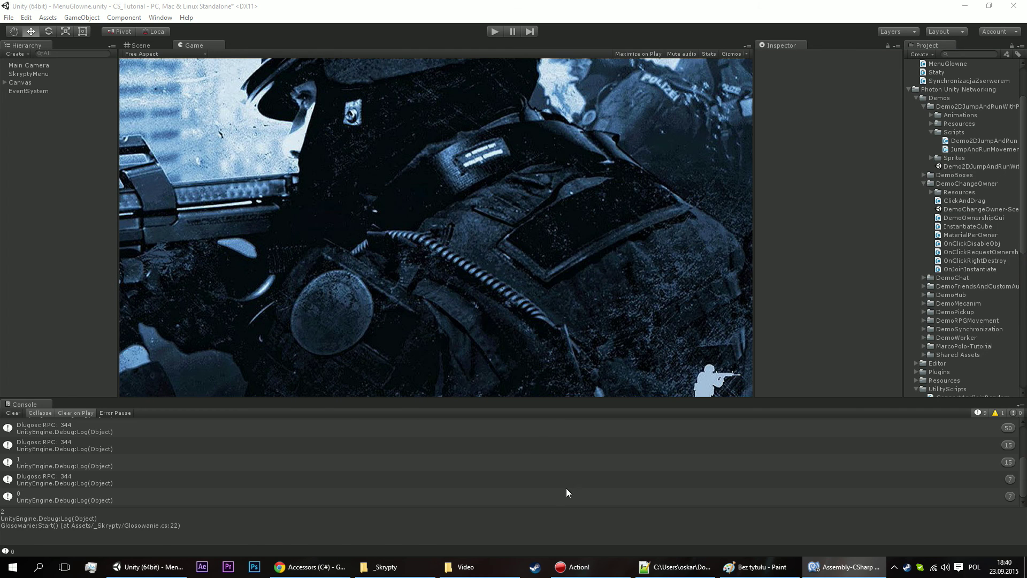
pyautogui.hotkey('ctrl', 'b')
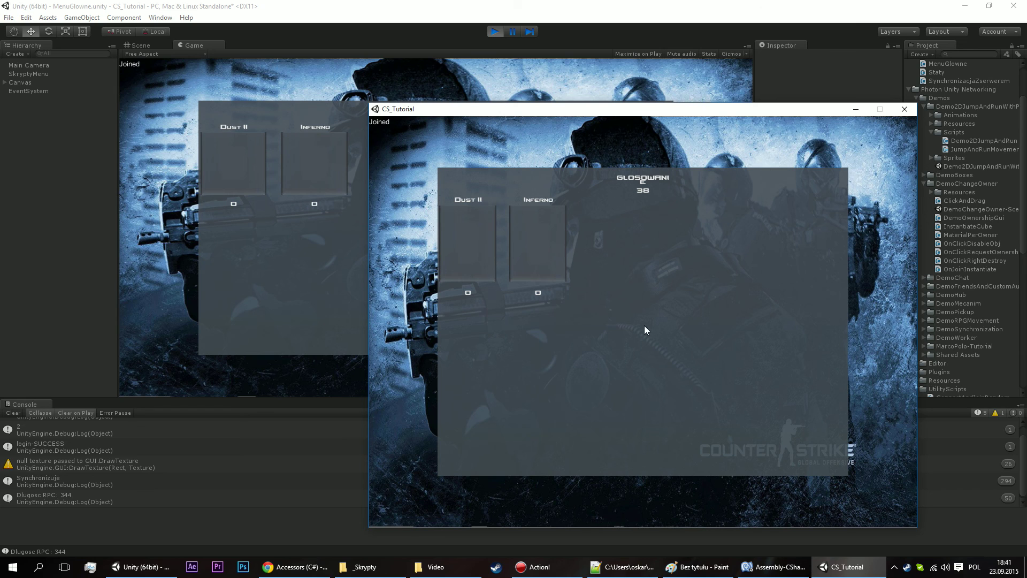
pyautogui.click(551, 254)
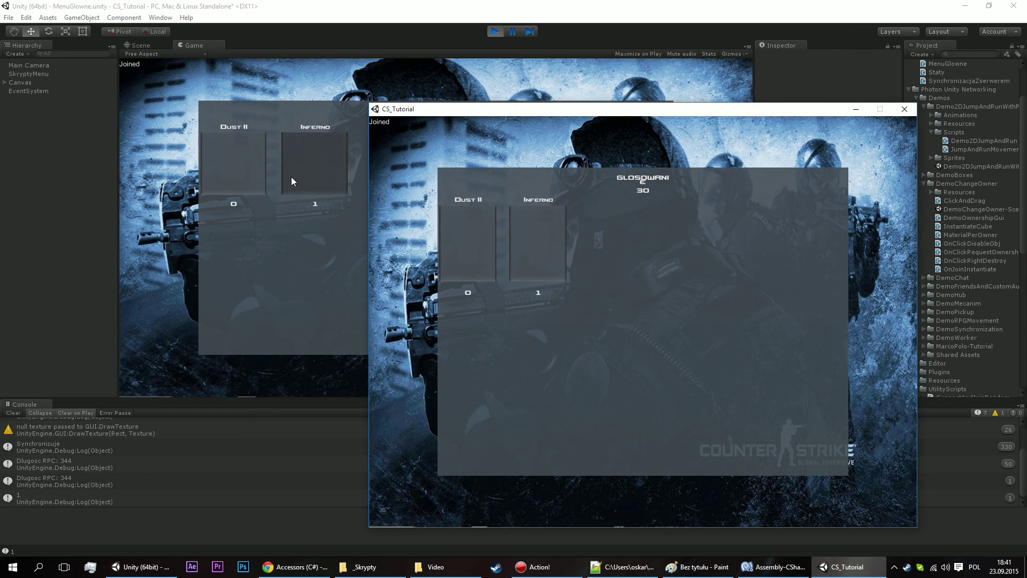
pyautogui.click(242, 174)
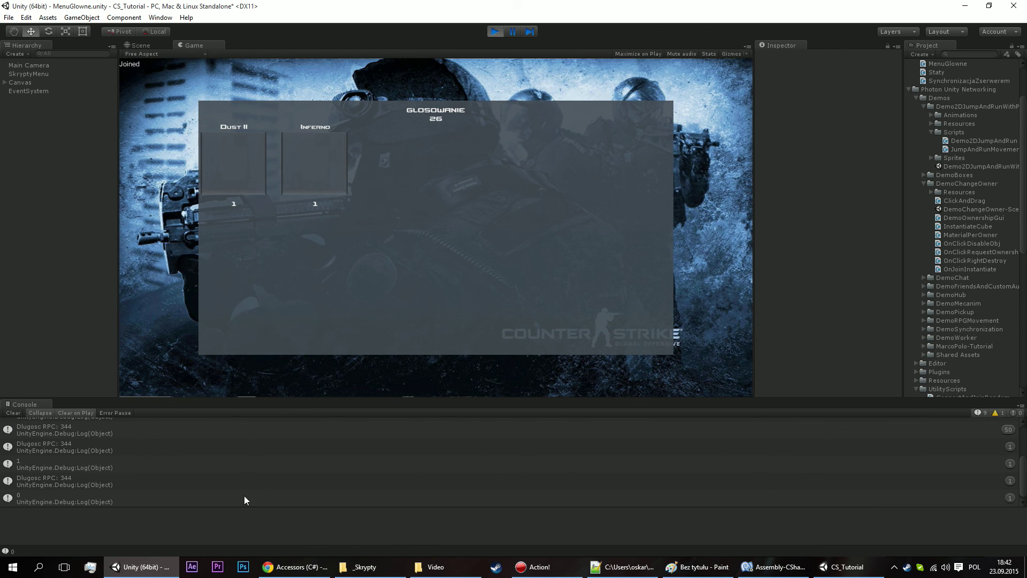
# Arrange the standalone window while voting ends with Dust II winning, then close it.
pyautogui.click(848, 566)
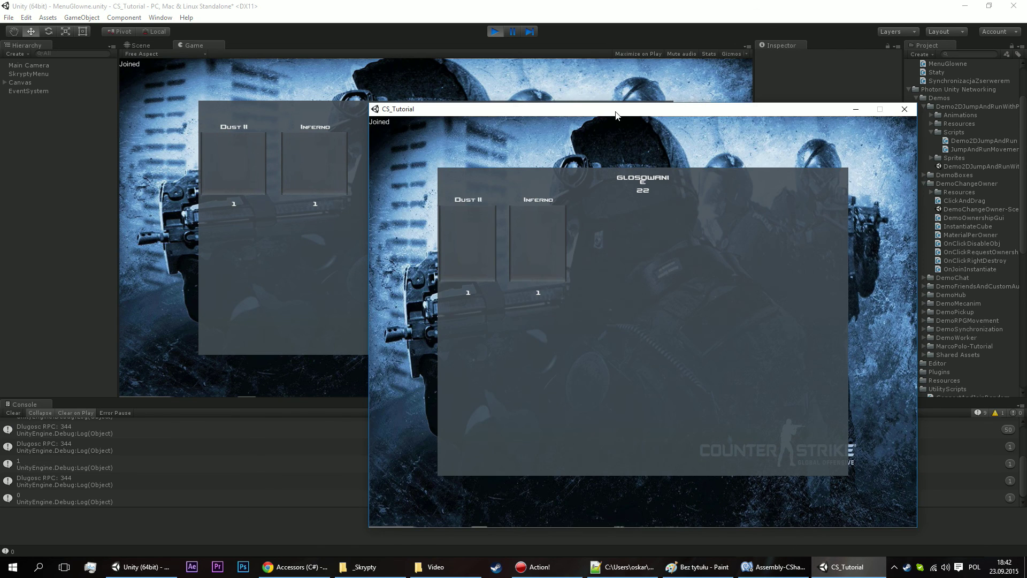
pyautogui.moveTo(615, 115); pyautogui.dragTo(617, 149)
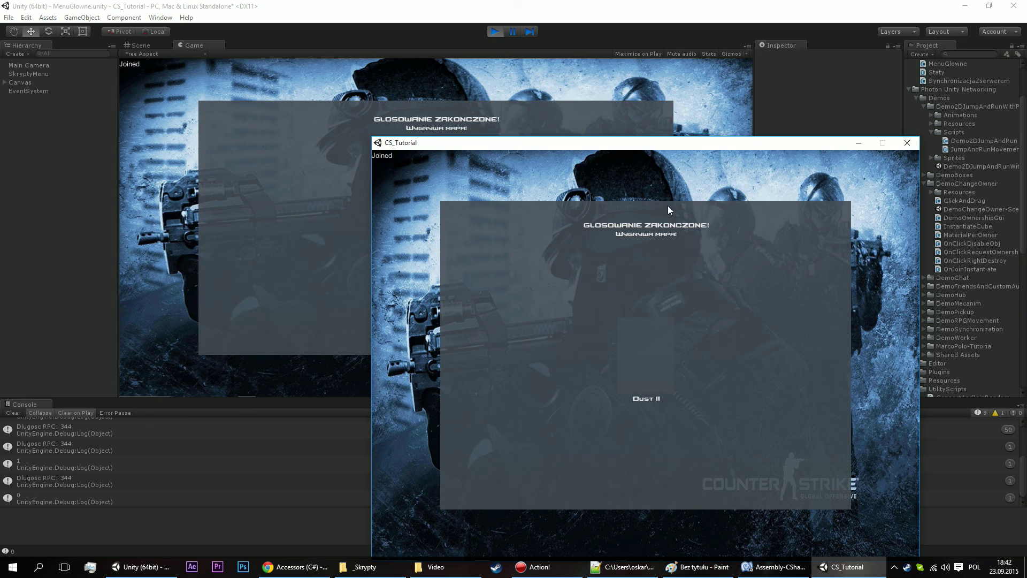
pyautogui.moveTo(635, 143)
pyautogui.mouseDown()
pyautogui.moveTo(732, 245)
pyautogui.moveTo(763, 121)
pyautogui.mouseUp()
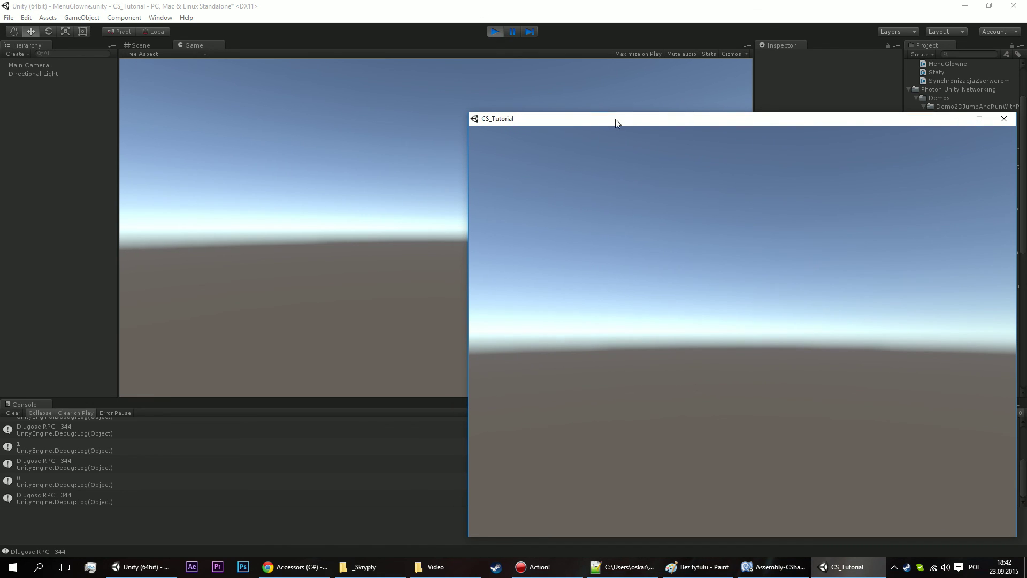
pyautogui.moveTo(615, 119); pyautogui.dragTo(472, 109)
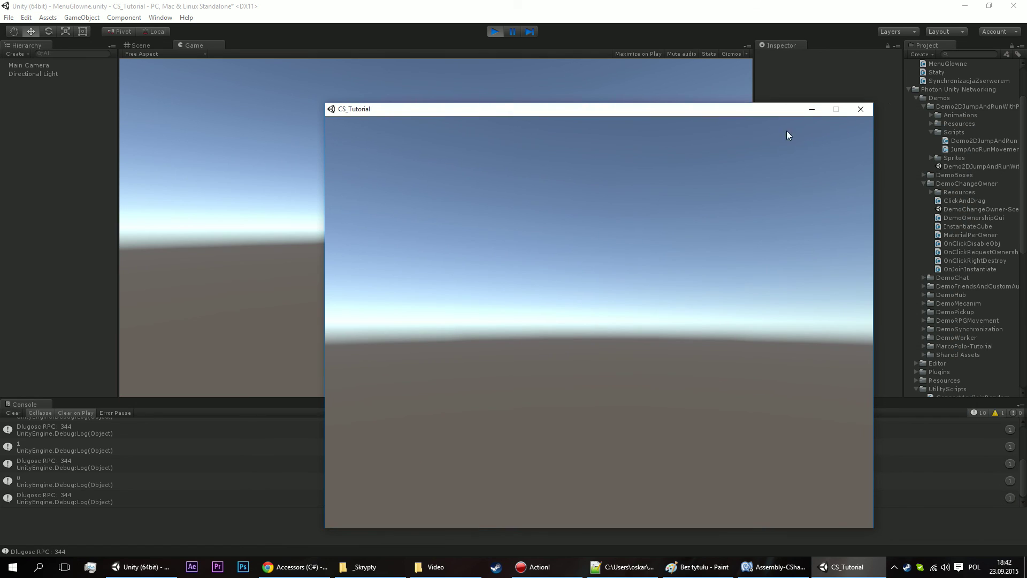
pyautogui.click(863, 110)
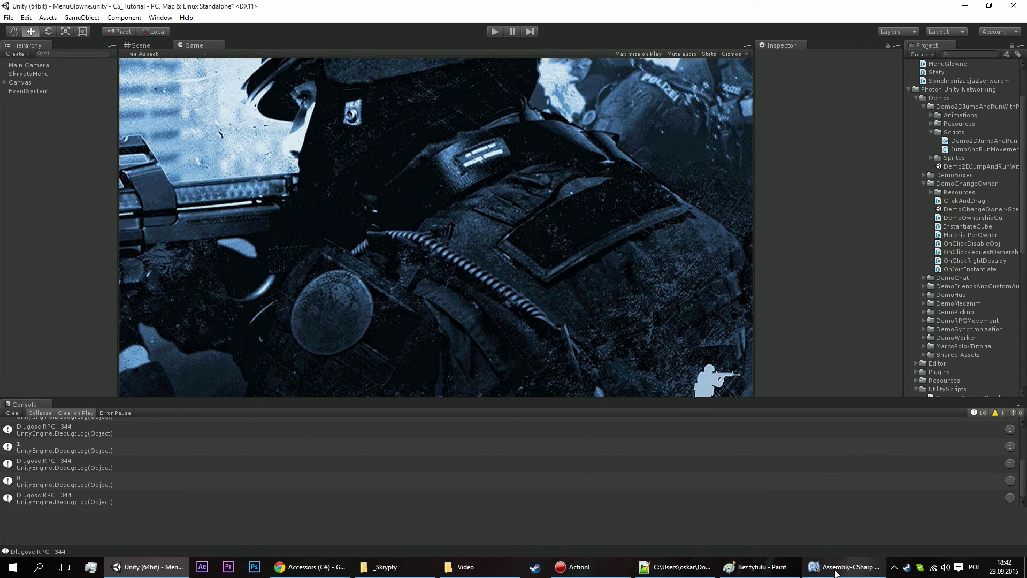
pyautogui.click(846, 567)
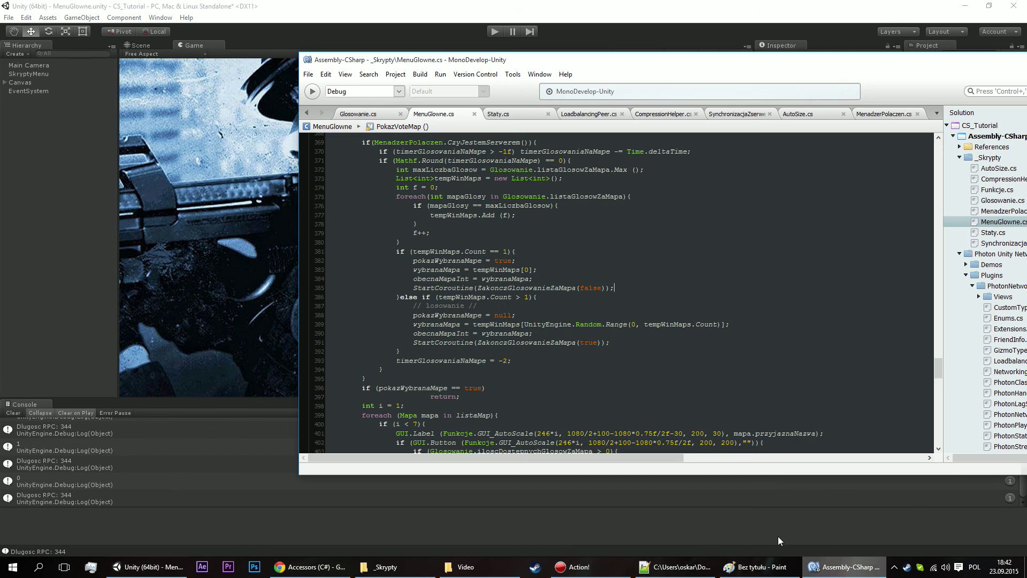
pyautogui.scroll(5, 636, 244)
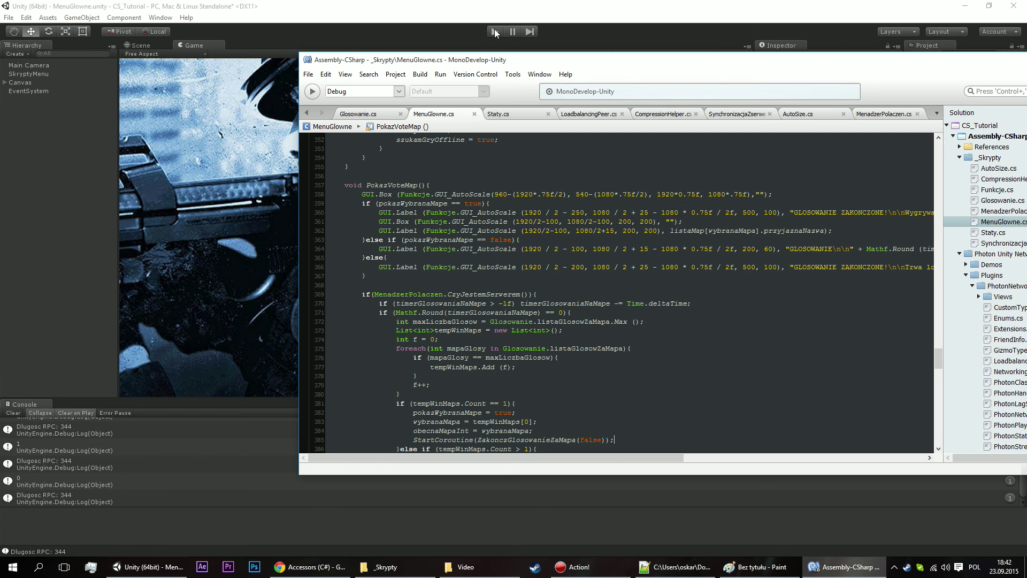
pyautogui.click(428, 41)
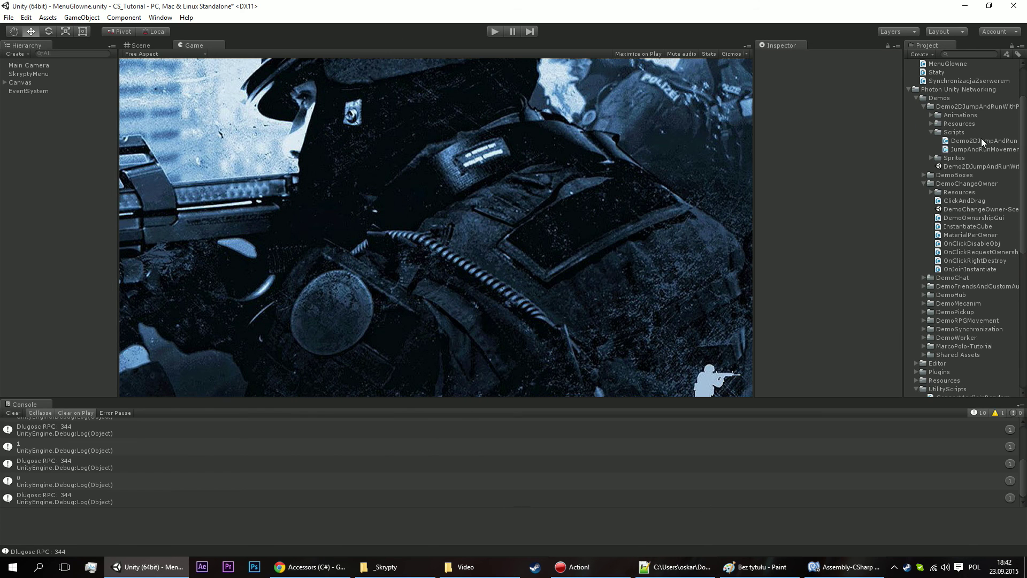
# Start Play mode on the menu scene in the editor and log in to the game menu.
pyautogui.scroll(3, 941, 160)
pyautogui.click(493, 31)
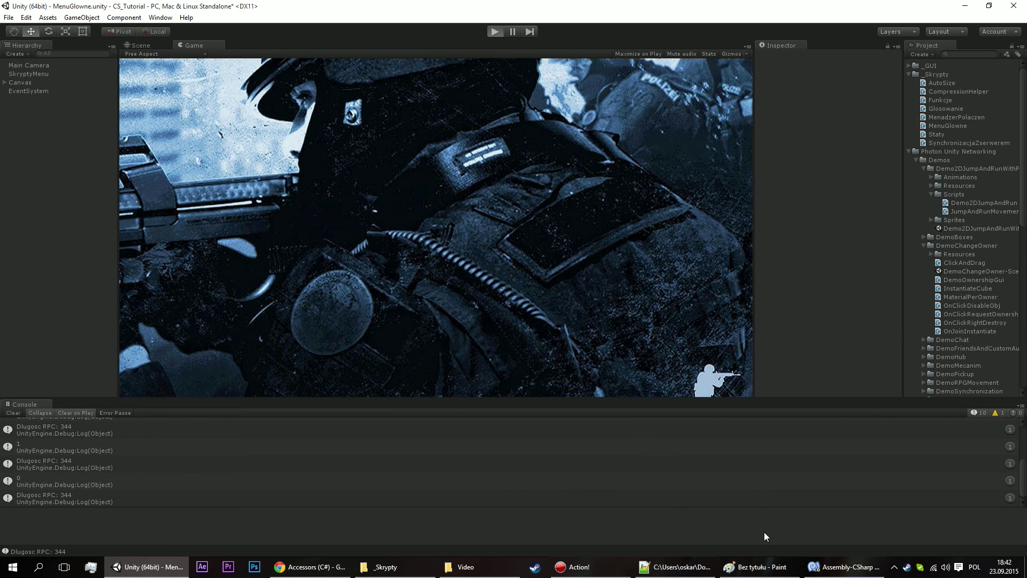
pyautogui.click(391, 567)
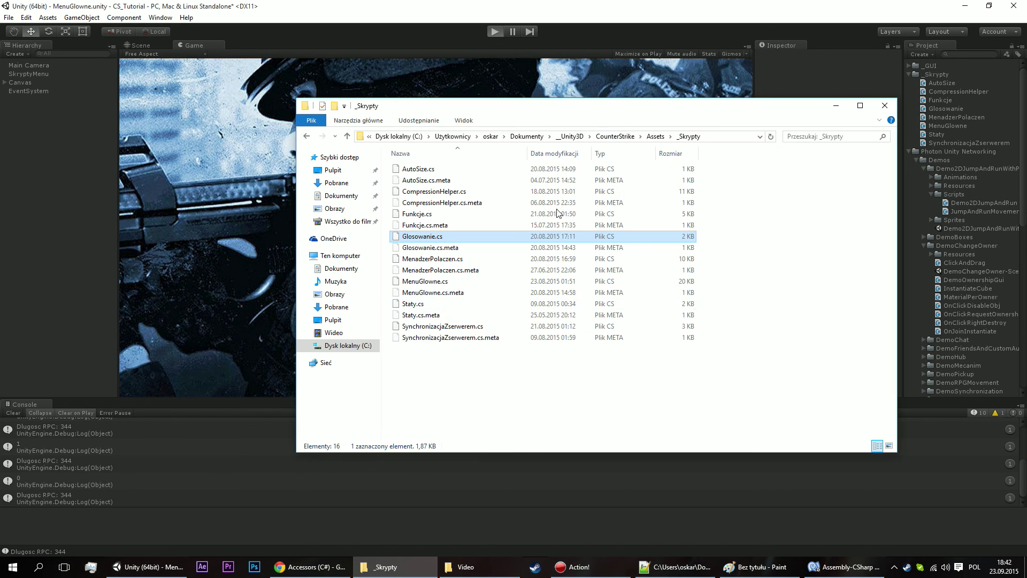
pyautogui.click(568, 136)
pyautogui.hotkey('alt', 'Tab')
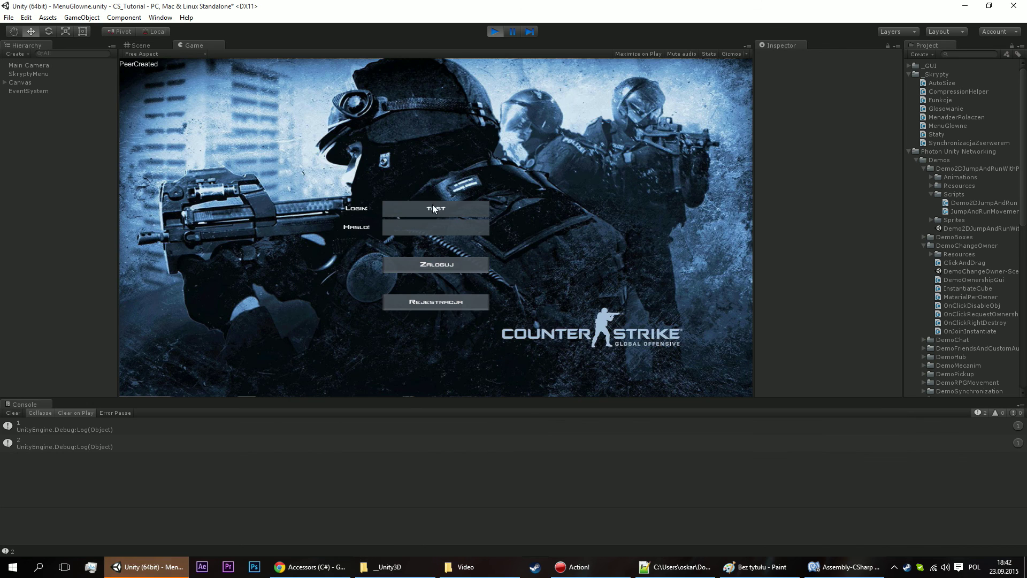
pyautogui.click(448, 267)
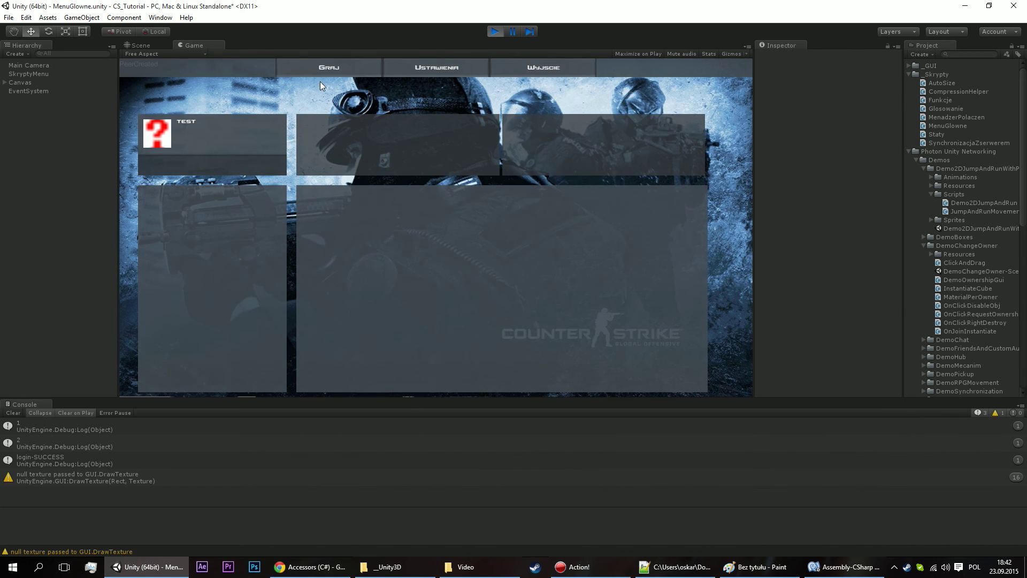
# Launch the built game executable from CS_Tutorial/_Buildy/0.0.0.
pyautogui.click(602, 559)
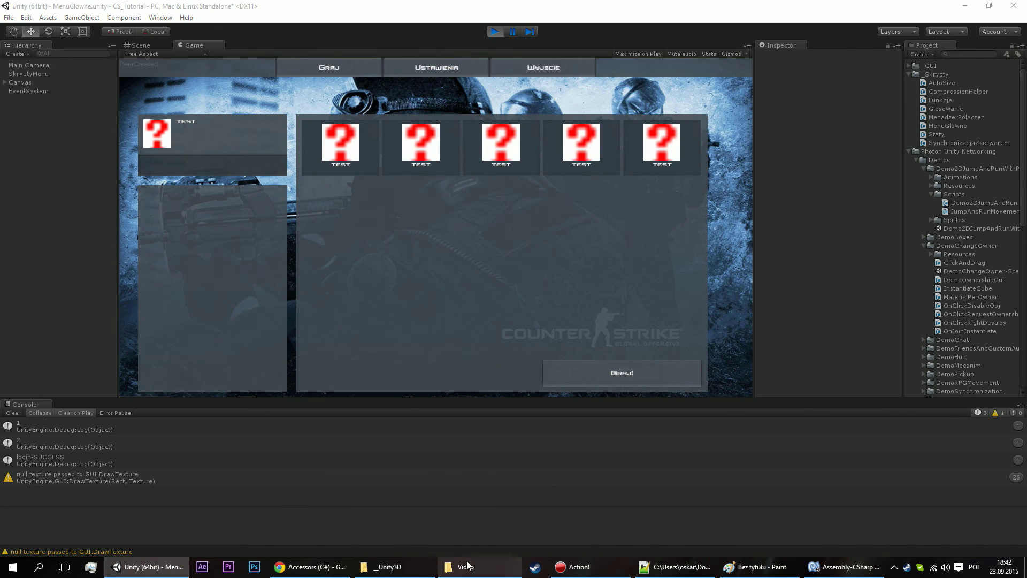
pyautogui.click(393, 566)
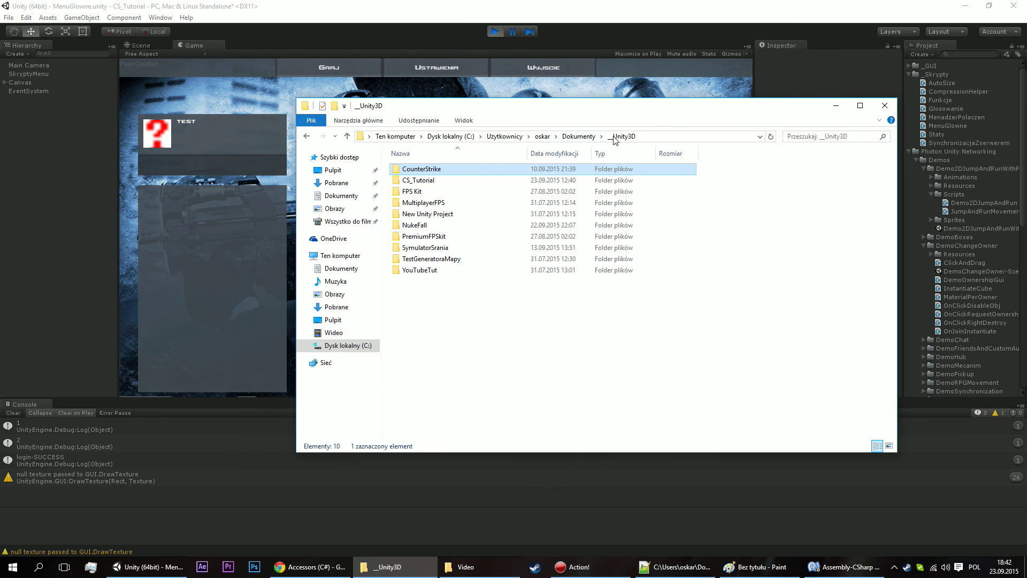
pyautogui.doubleClick(457, 182)
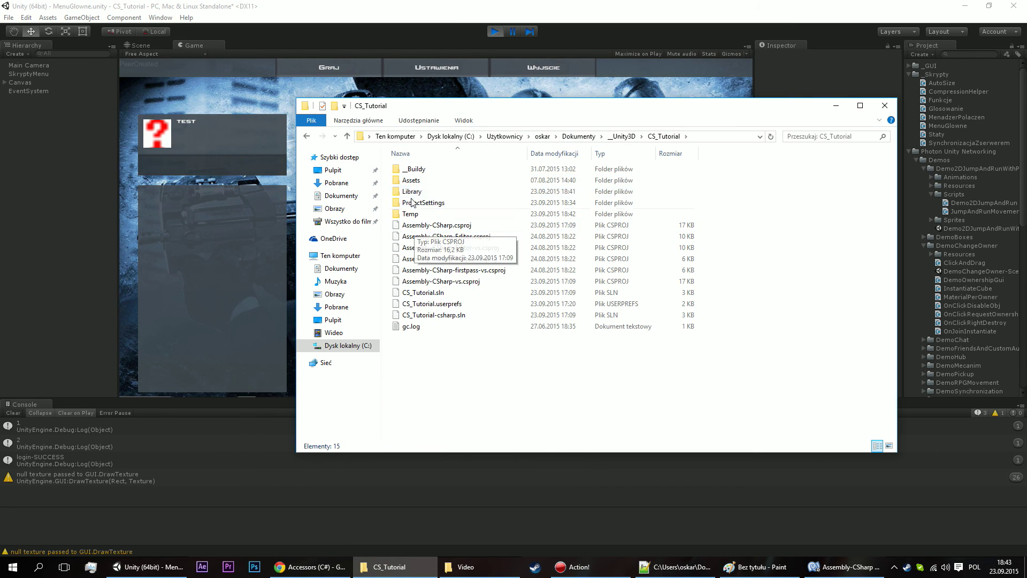
pyautogui.doubleClick(412, 167)
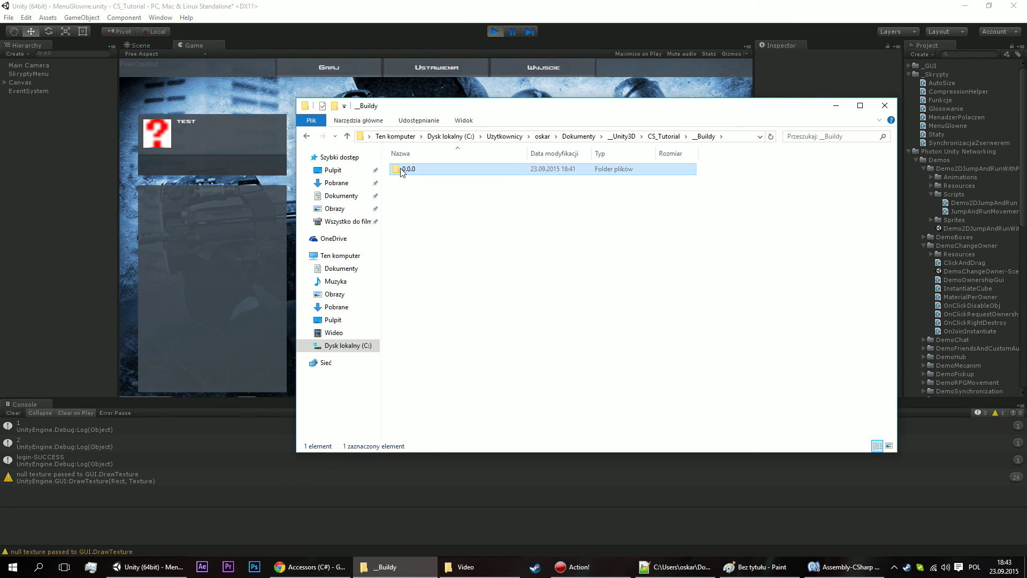
pyautogui.doubleClick(407, 169)
pyautogui.click(438, 181)
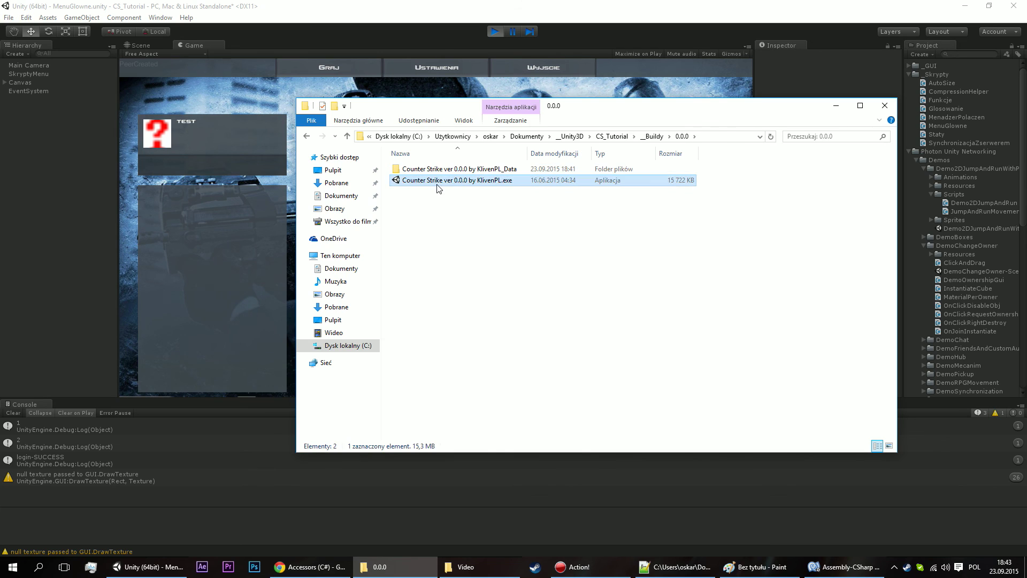
pyautogui.click(836, 105)
pyautogui.click(850, 566)
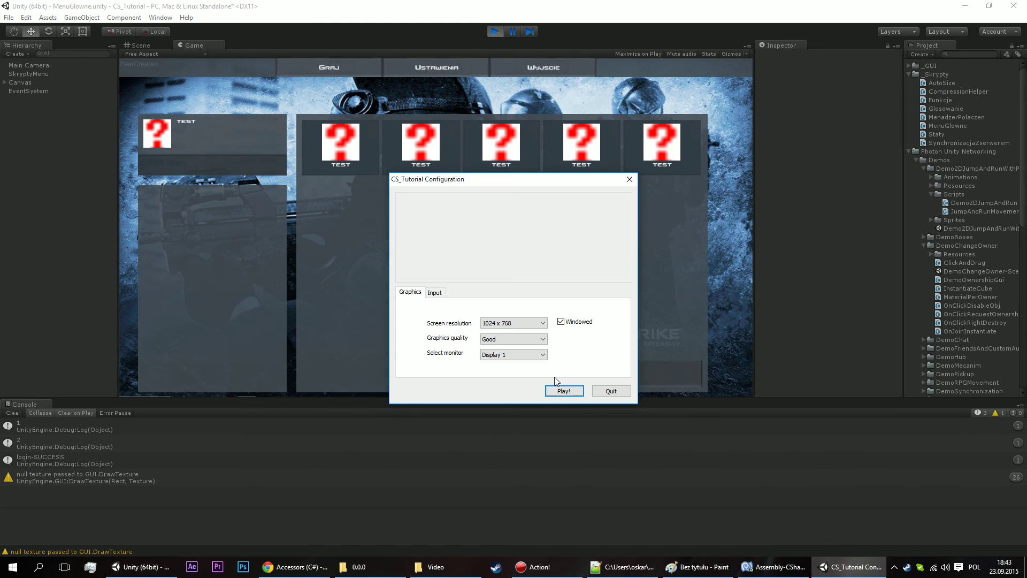
pyautogui.click(559, 392)
# In the build, log in, choose Mecz Rankingowy, start the player search, and minimize the window.
pyautogui.moveTo(545, 91); pyautogui.dragTo(743, 178)
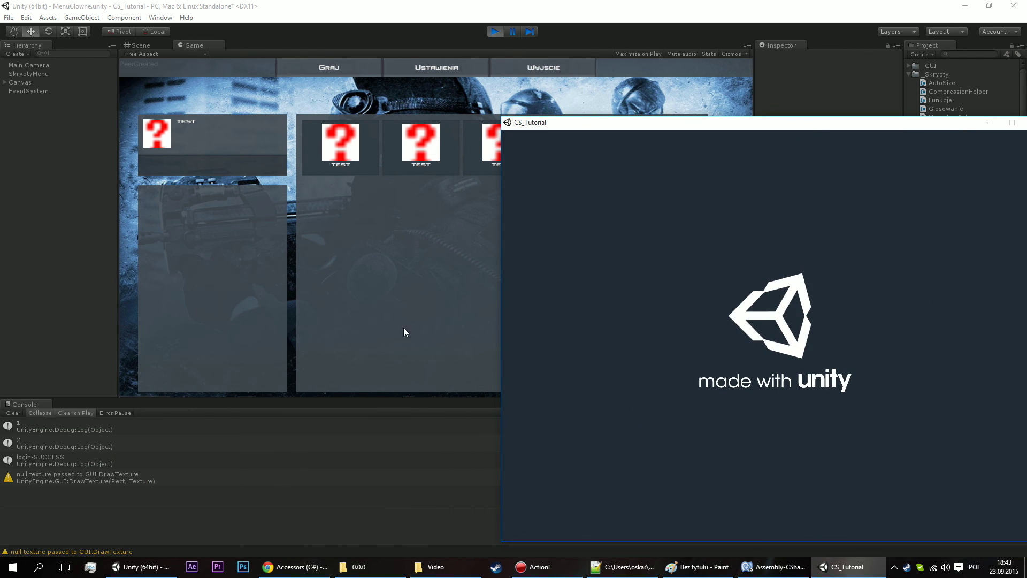
pyautogui.click(403, 327)
pyautogui.click(842, 566)
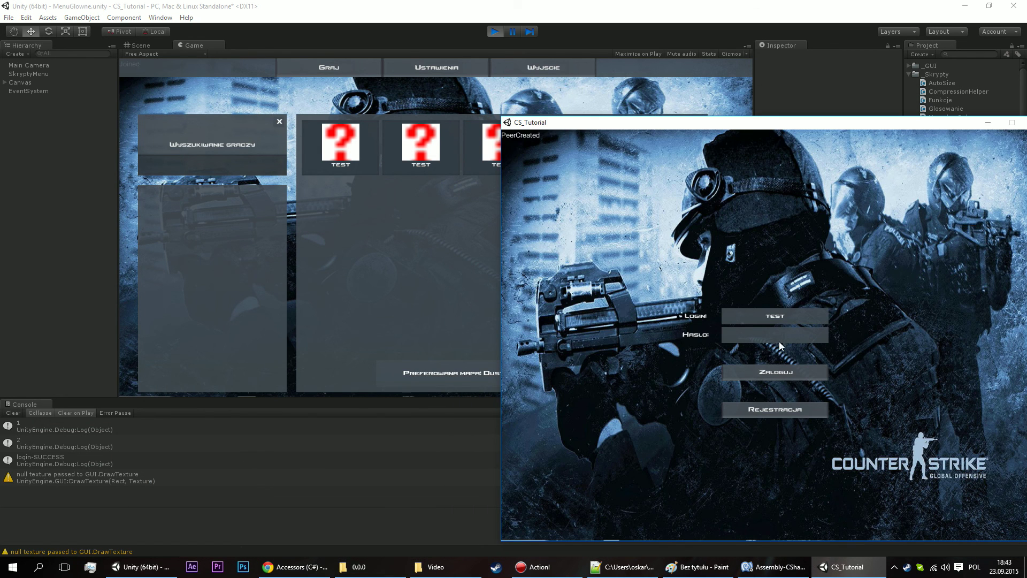
pyautogui.click(784, 369)
pyautogui.click(673, 143)
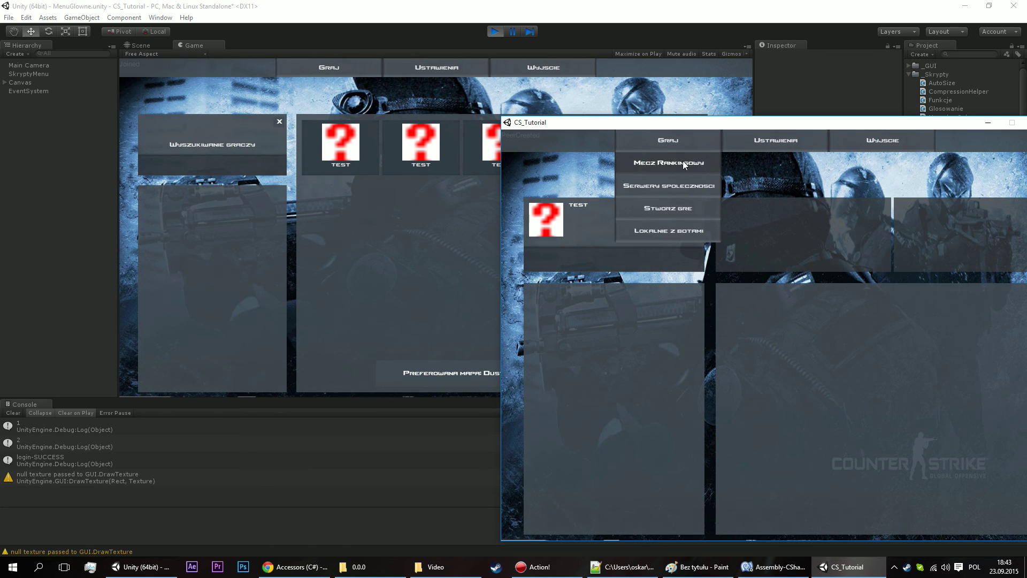
pyautogui.click(683, 160)
pyautogui.click(979, 517)
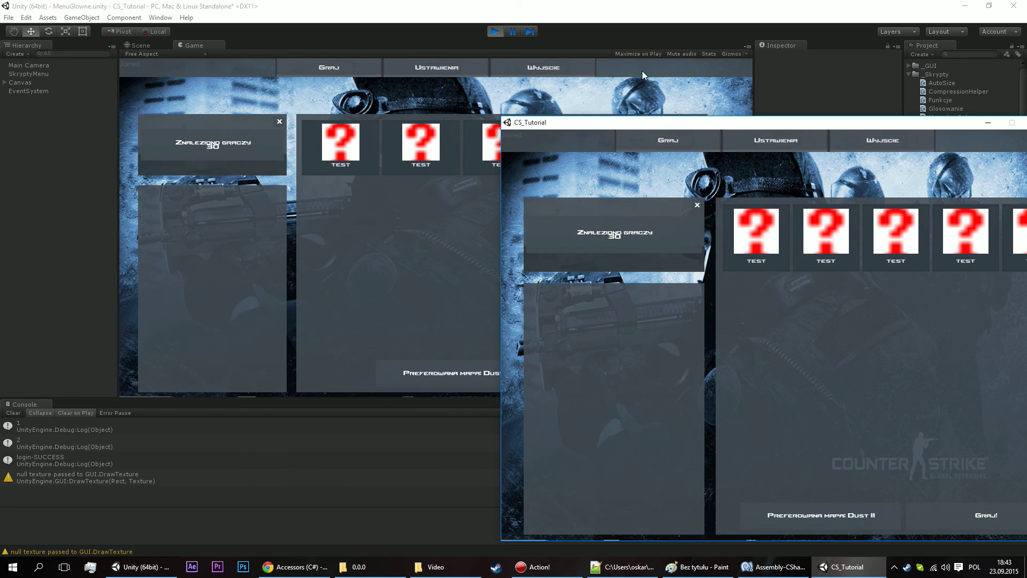
pyautogui.click(988, 121)
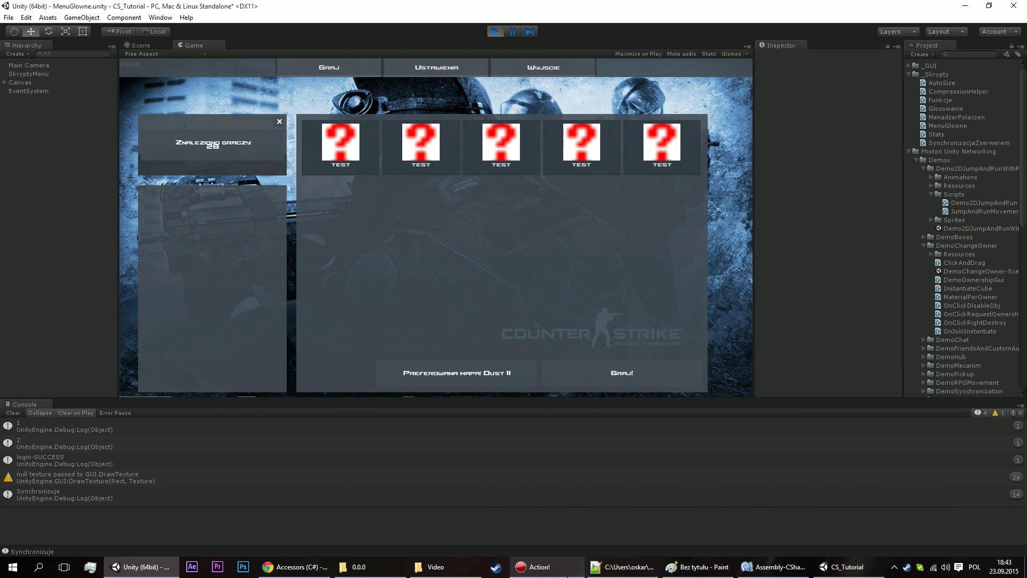
pyautogui.click(772, 575)
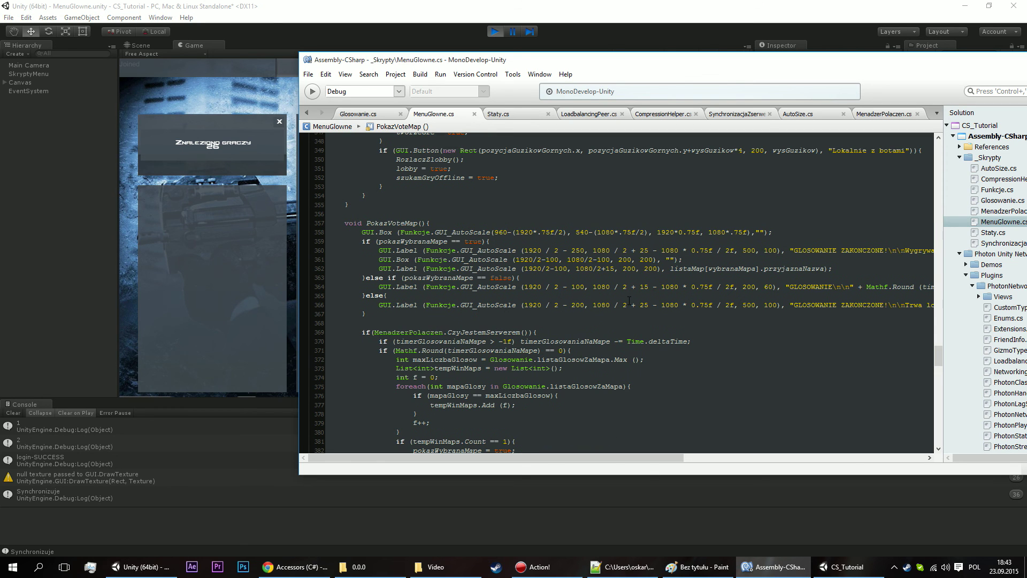
# Scroll through MenuGlowne.cs and locate the PokazVoteMap method.
pyautogui.scroll(6, 635, 292)
pyautogui.scroll(4, 630, 289)
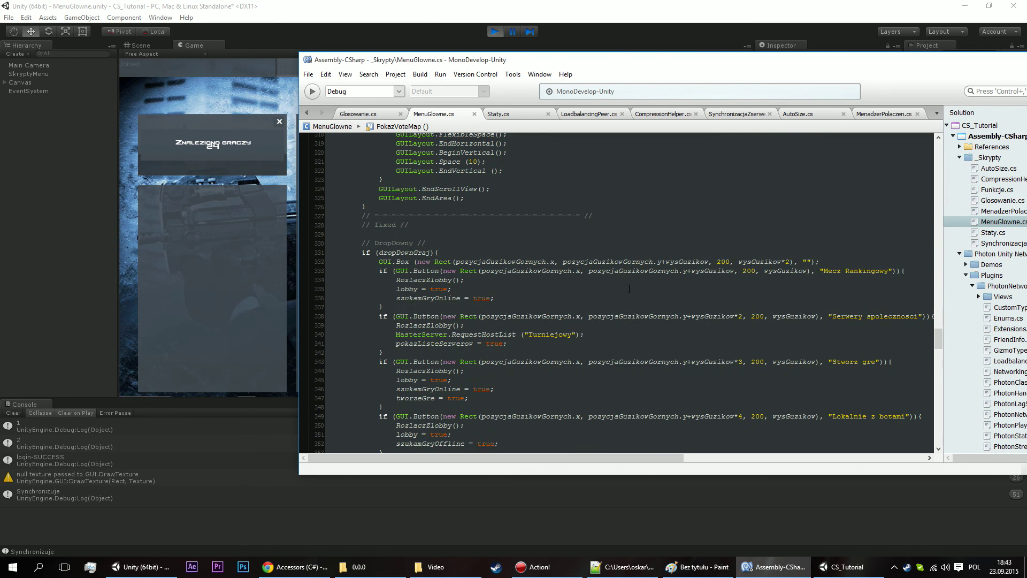
pyautogui.scroll(4, 455, 311)
pyautogui.scroll(3, 482, 329)
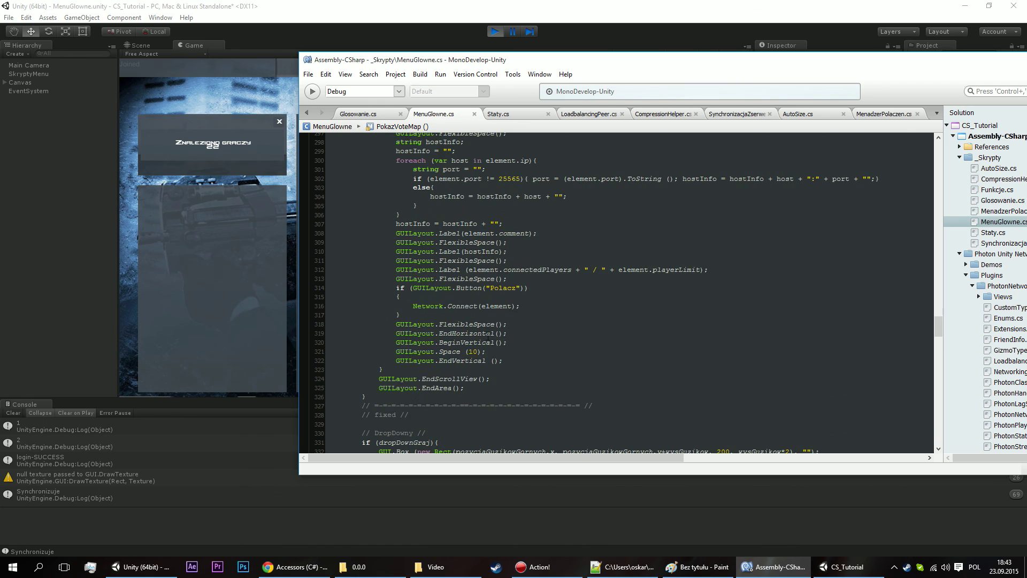
pyautogui.scroll(-9, 492, 332)
pyautogui.scroll(-4, 471, 267)
pyautogui.scroll(-4, 442, 208)
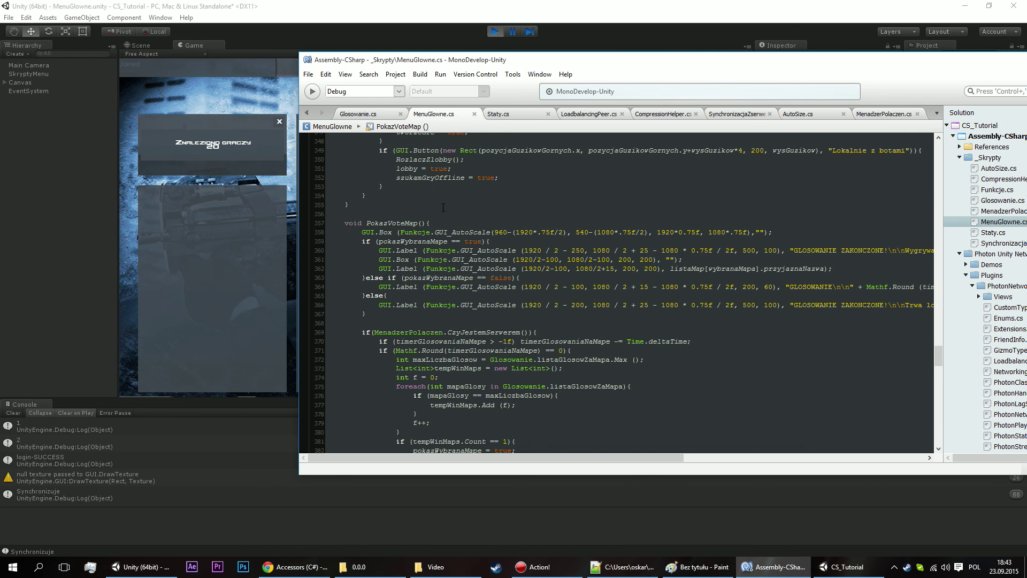
pyautogui.moveTo(366, 223); pyautogui.dragTo(430, 223)
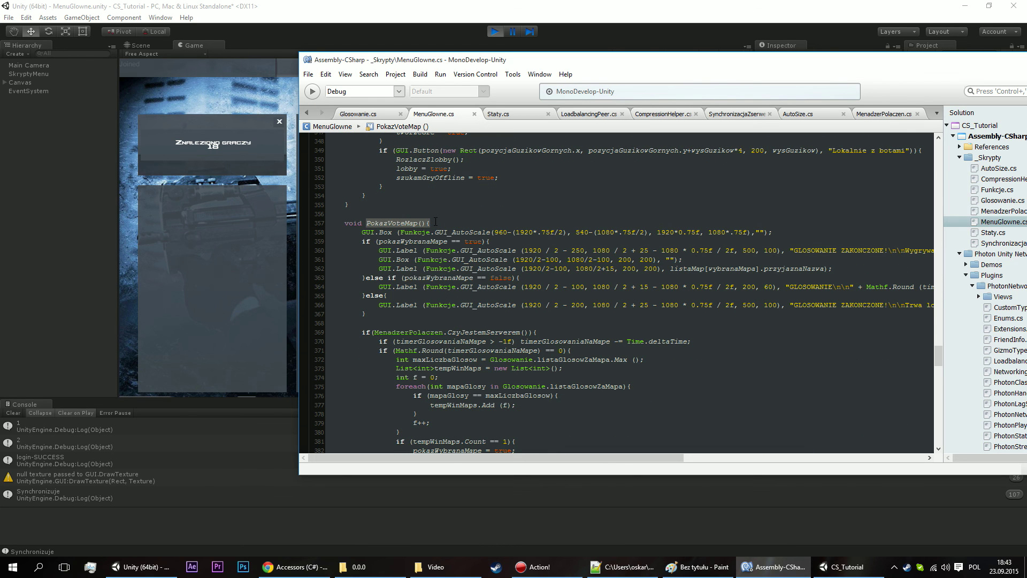
# Review the voteMap case in OnGUI, then return to the Unity editor.
pyautogui.scroll(10, 441, 235)
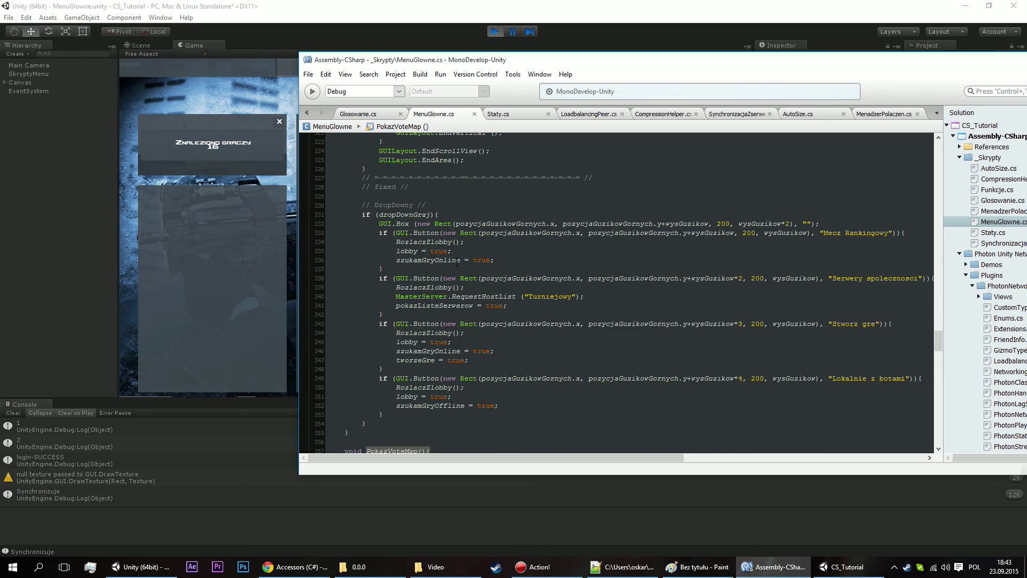
pyautogui.scroll(10, 447, 251)
pyautogui.scroll(10, 453, 266)
pyautogui.scroll(8, 453, 266)
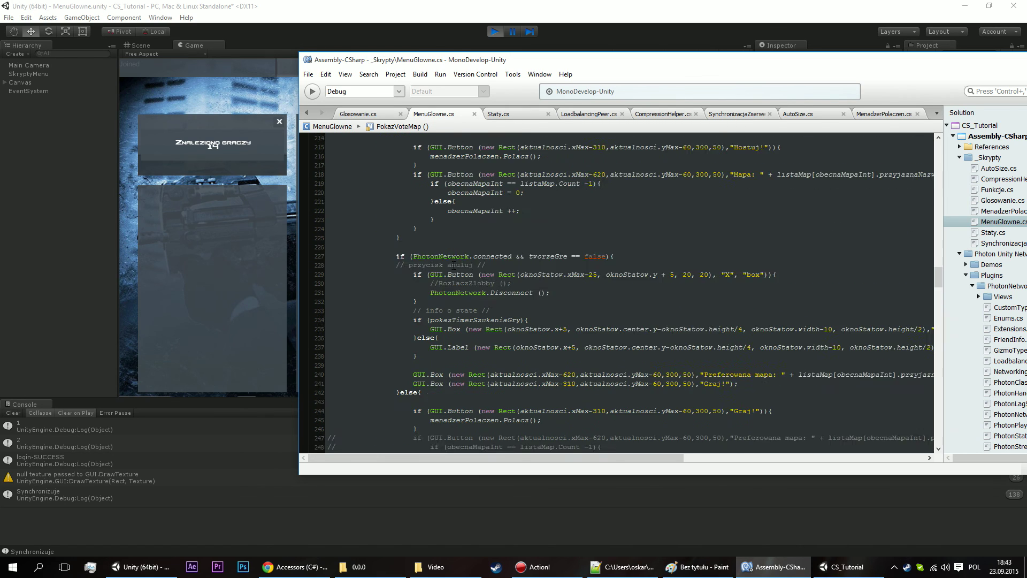
pyautogui.scroll(8, 449, 270)
pyautogui.scroll(8, 445, 281)
pyautogui.scroll(6, 447, 277)
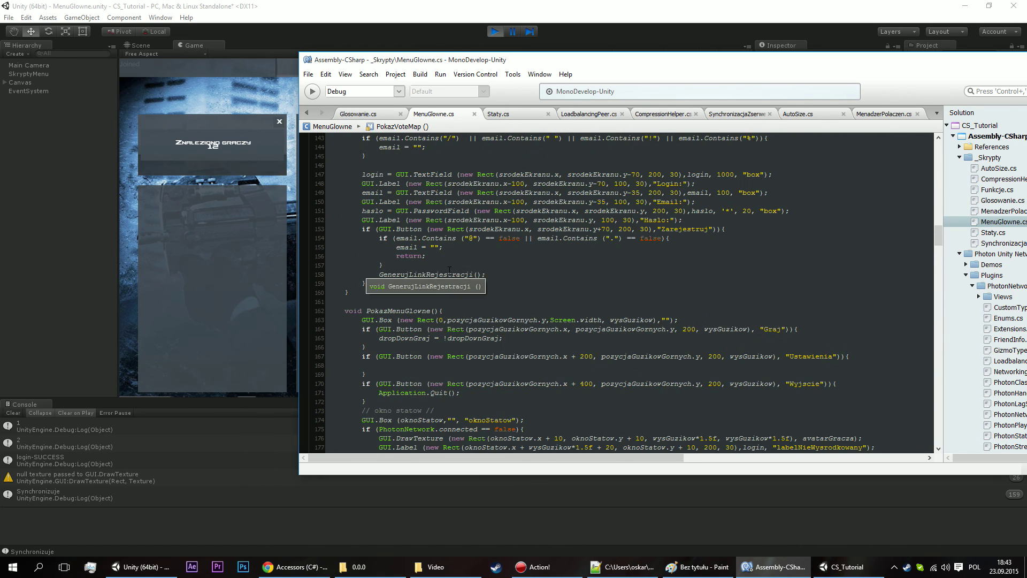
pyautogui.scroll(6, 427, 294)
pyautogui.scroll(6, 401, 316)
pyautogui.scroll(6, 369, 347)
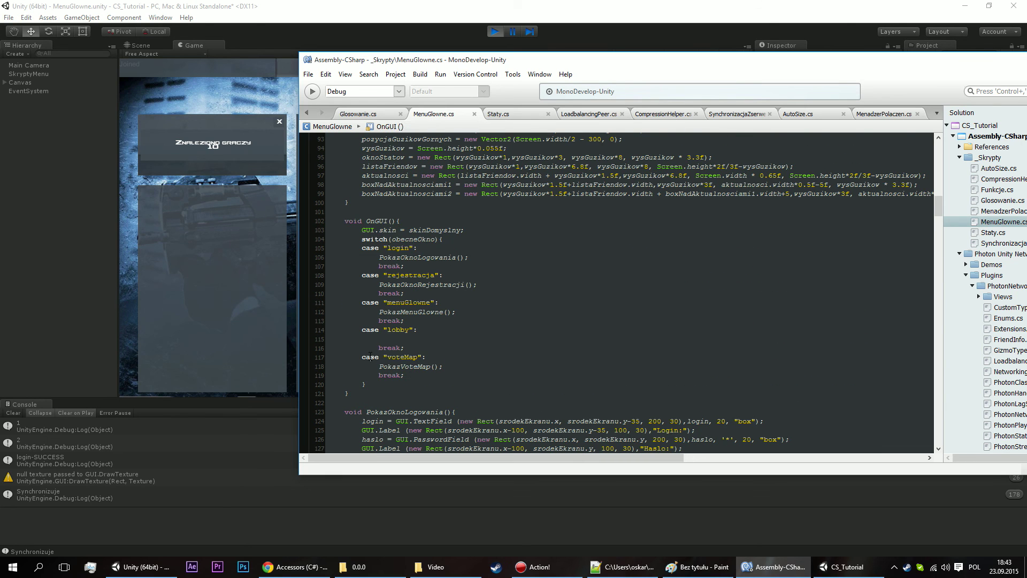
pyautogui.click(403, 366)
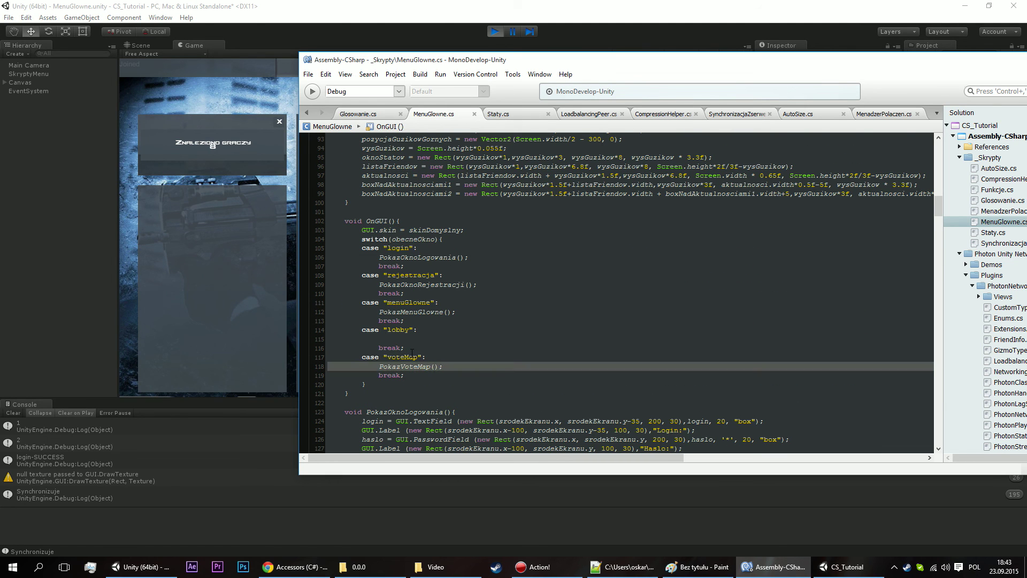
pyautogui.click(377, 220)
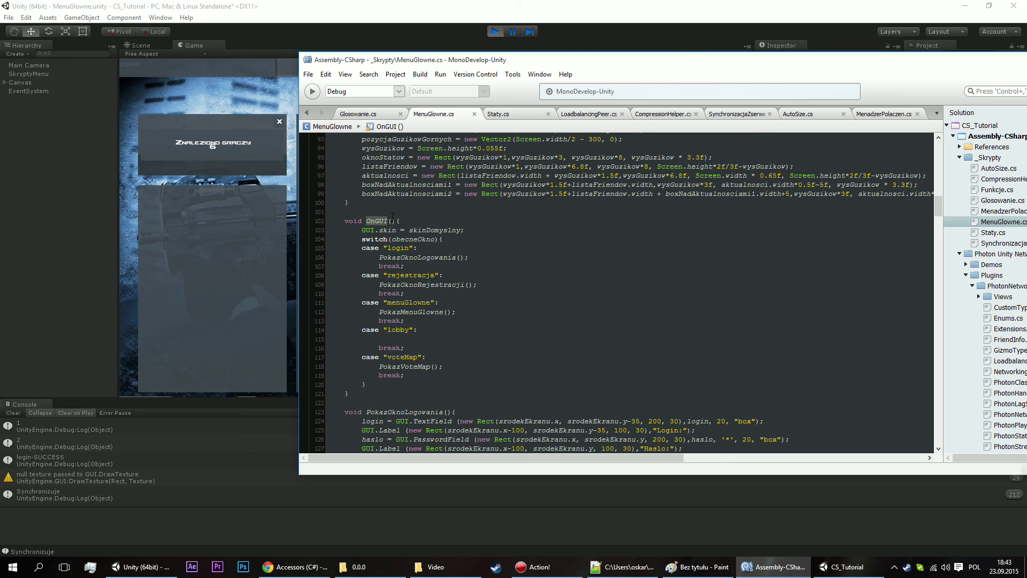
pyautogui.click(227, 241)
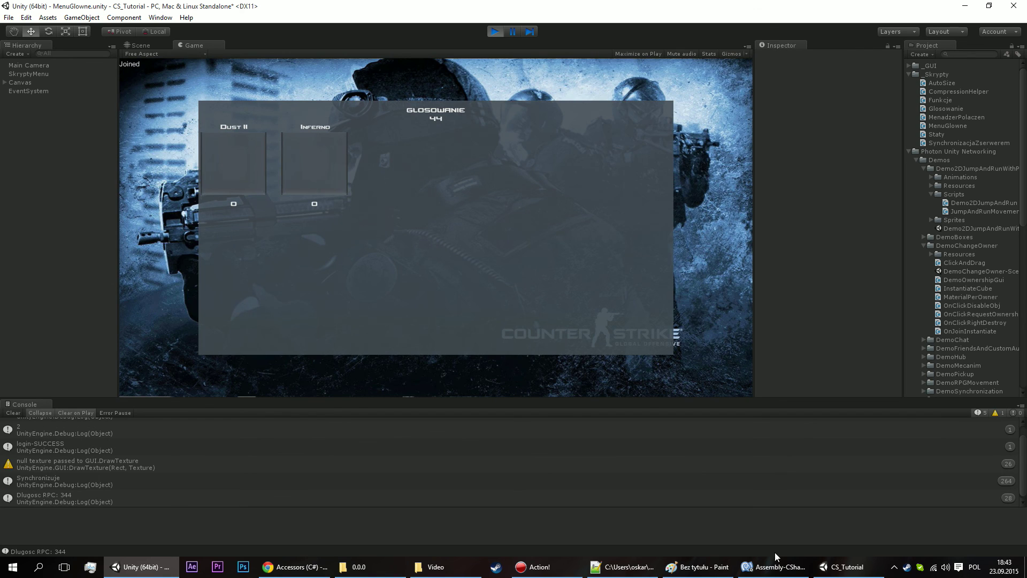
# Vote for Inferno in both the build and the editor, then move the build window aside.
pyautogui.click(854, 571)
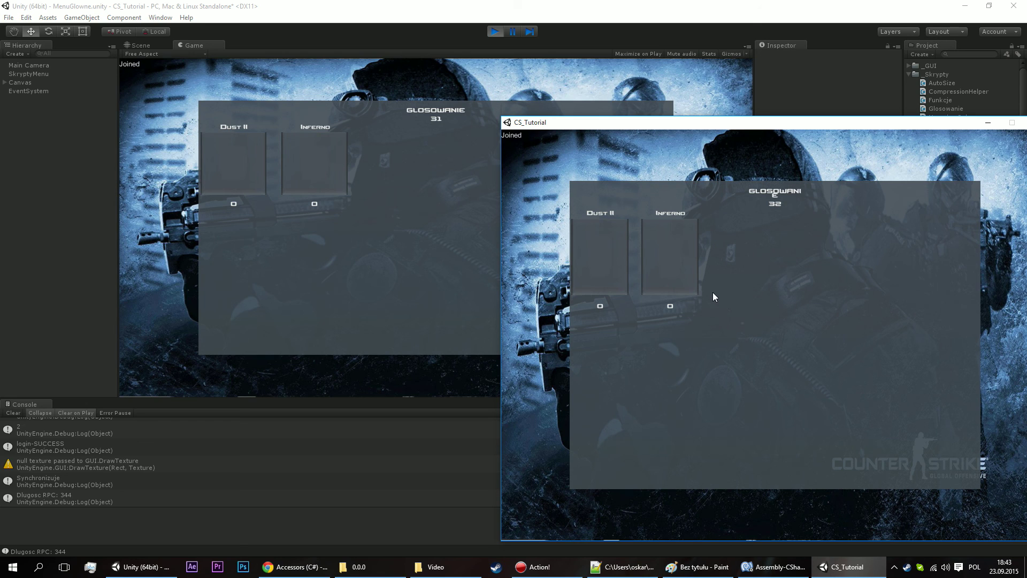
pyautogui.click(689, 272)
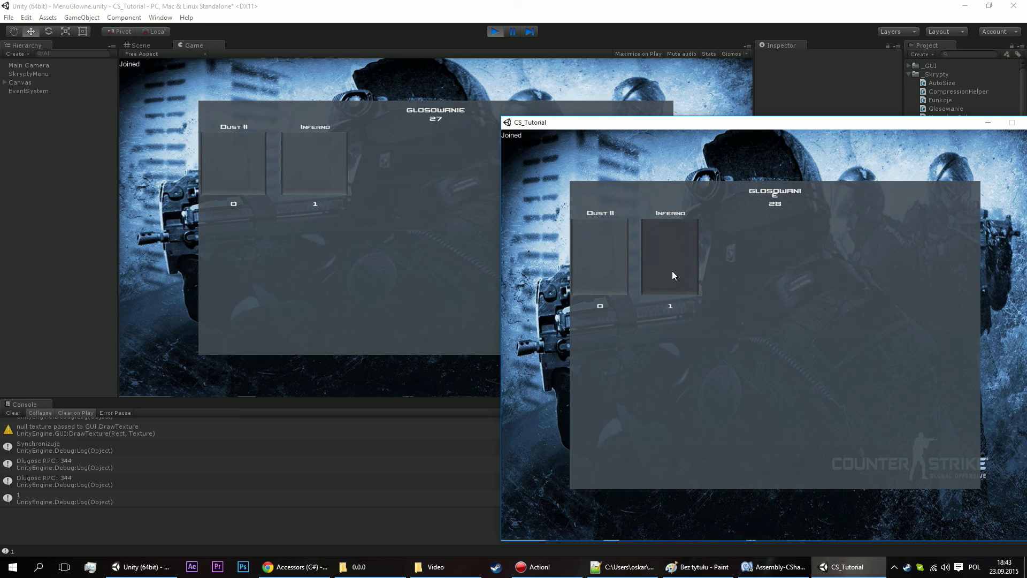
pyautogui.click(323, 180)
pyautogui.click(881, 566)
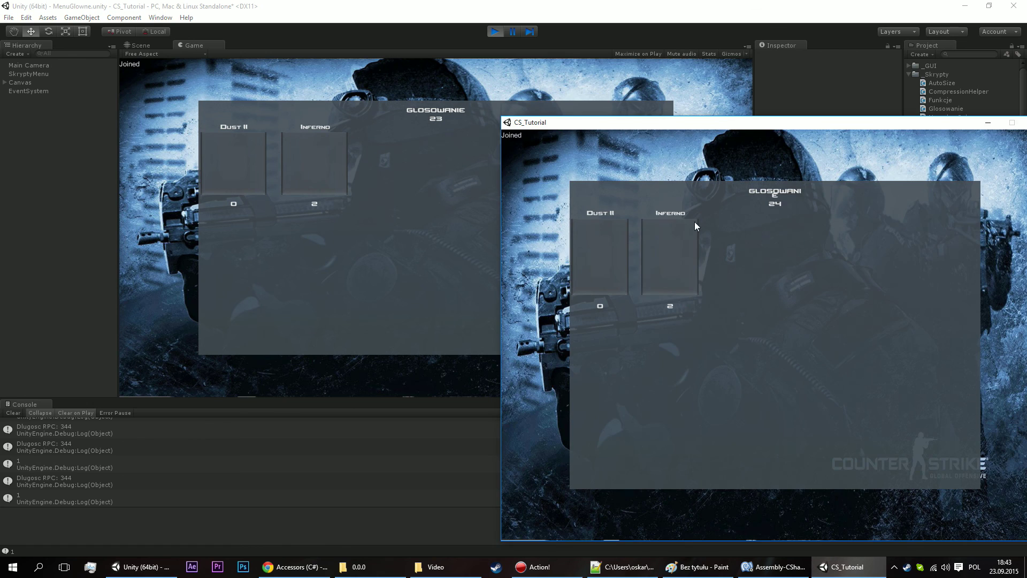
pyautogui.moveTo(678, 118)
pyautogui.mouseDown()
pyautogui.moveTo(838, 98)
pyautogui.moveTo(822, 101)
pyautogui.mouseUp()
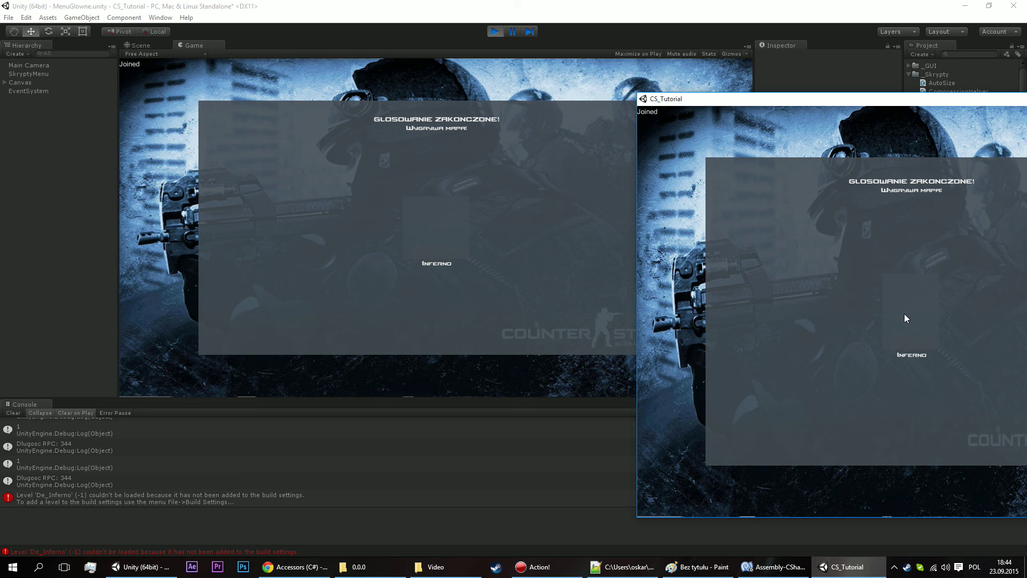
# Check the De_Inferno level load error in the console, close the build, and stop Play mode.
pyautogui.click(45, 499)
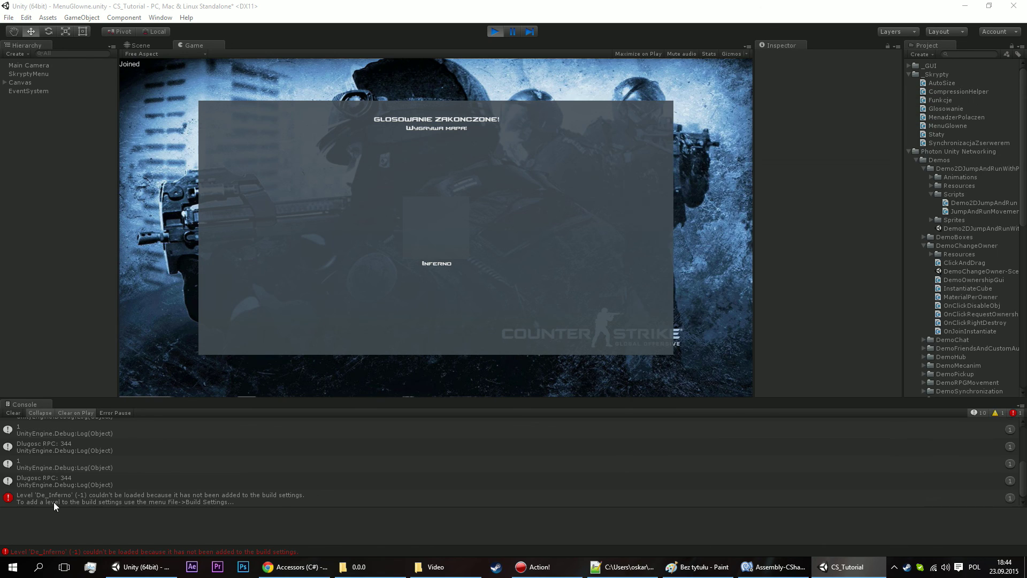
pyautogui.click(857, 572)
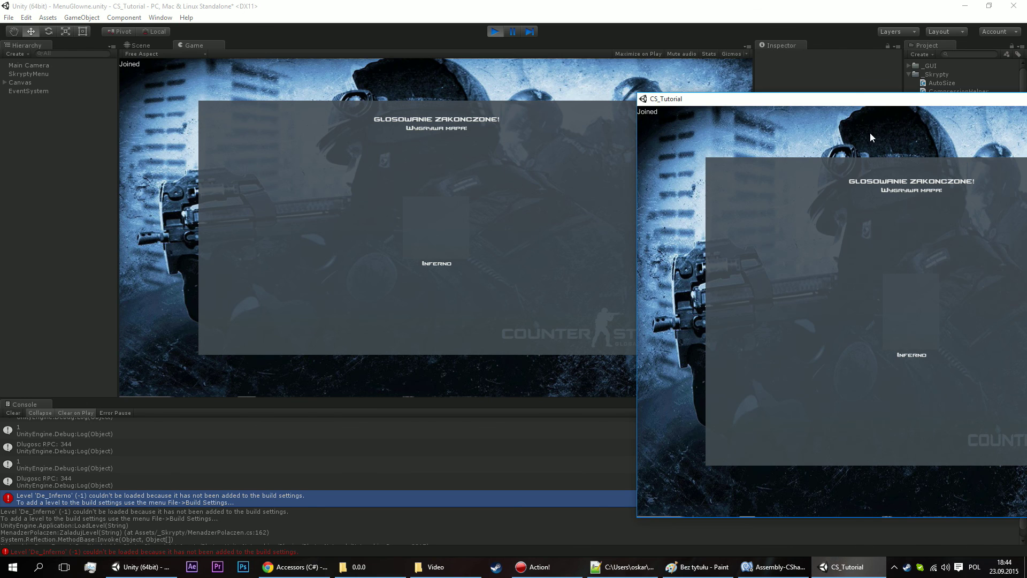
pyautogui.moveTo(889, 98); pyautogui.dragTo(535, 86)
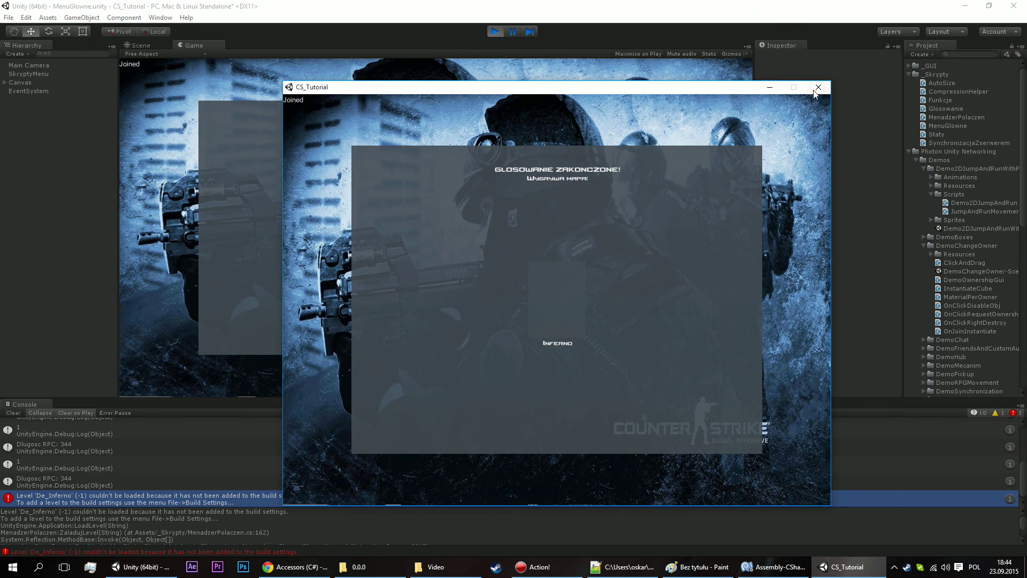
pyautogui.hotkey('alt', 'F4')
pyautogui.click(499, 31)
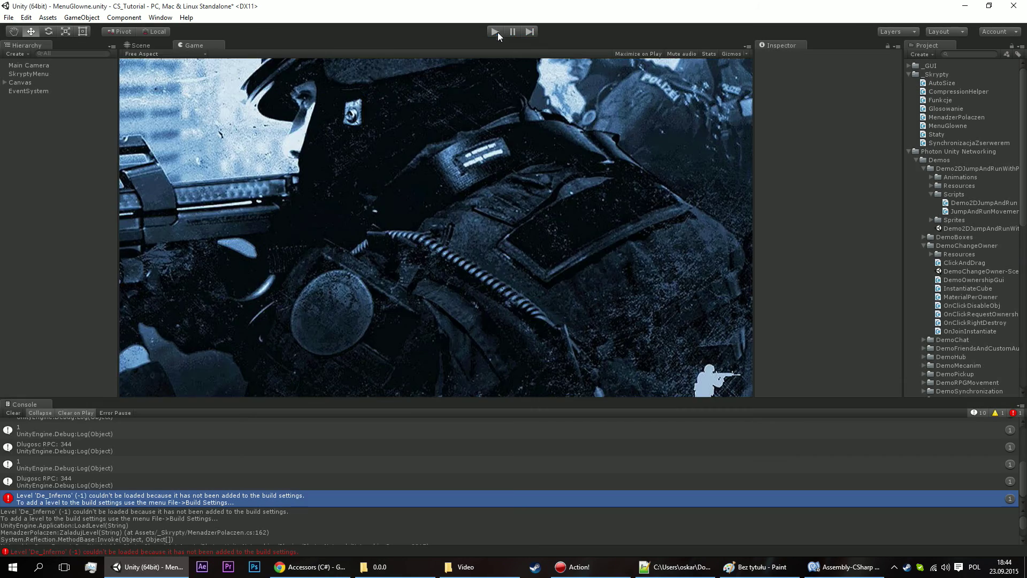
# Bring up MonoDevelop briefly, scroll the script, then minimize it.
pyautogui.click(845, 566)
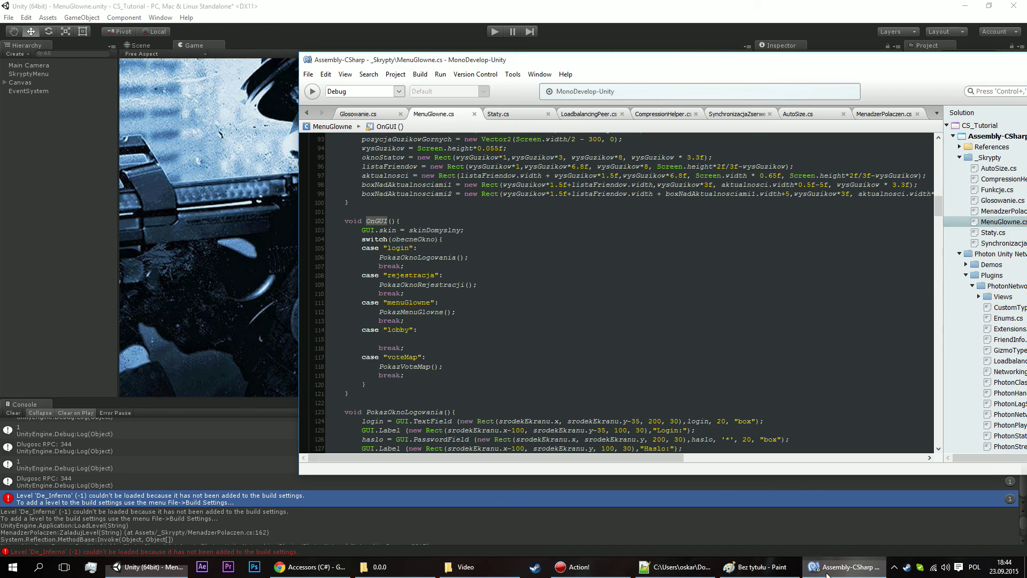
pyautogui.scroll(2, 509, 233)
pyautogui.scroll(3, 509, 234)
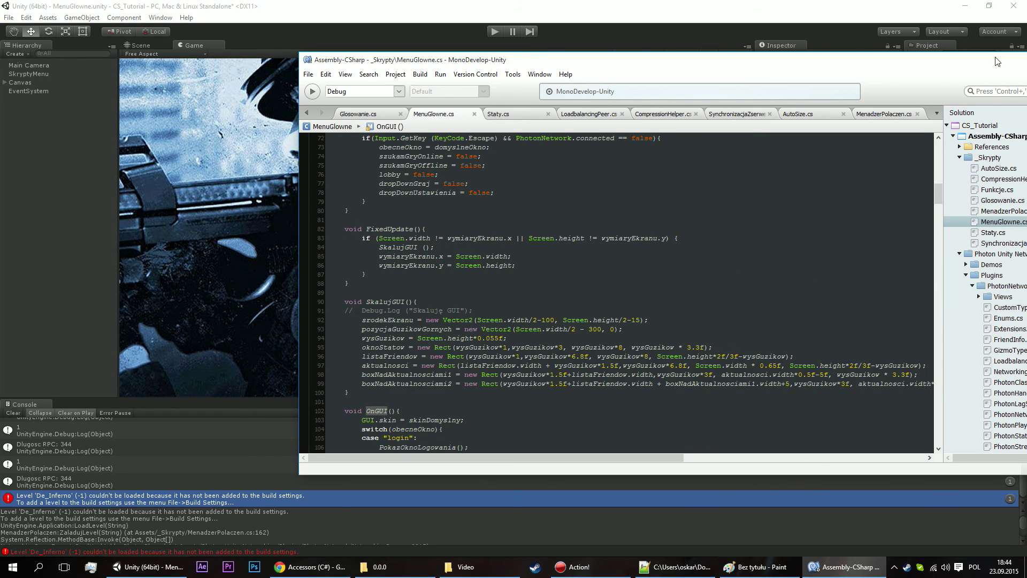
pyautogui.moveTo(999, 60); pyautogui.dragTo(616, 57)
pyautogui.click(664, 57)
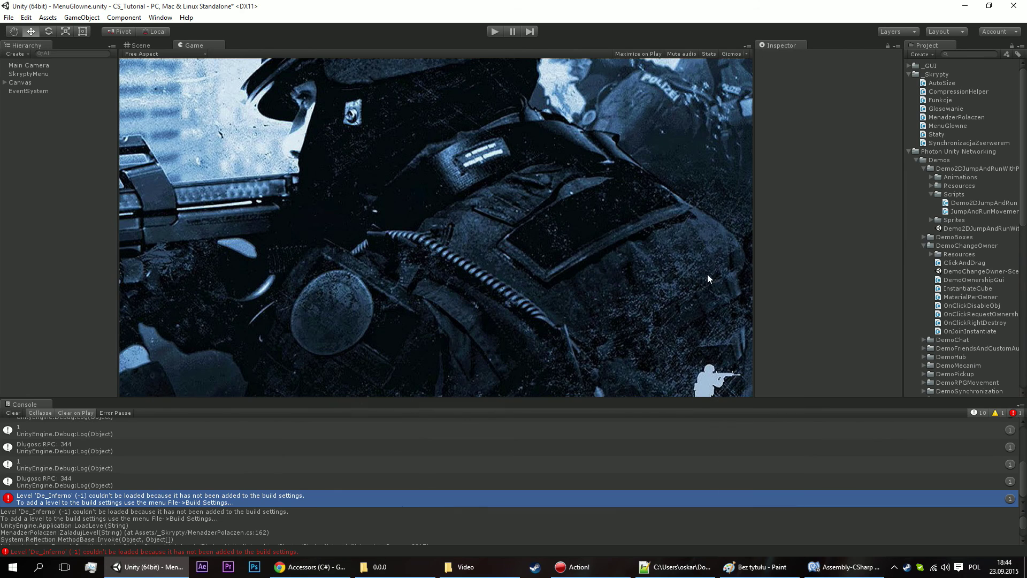
pyautogui.scroll(-1, 404, 472)
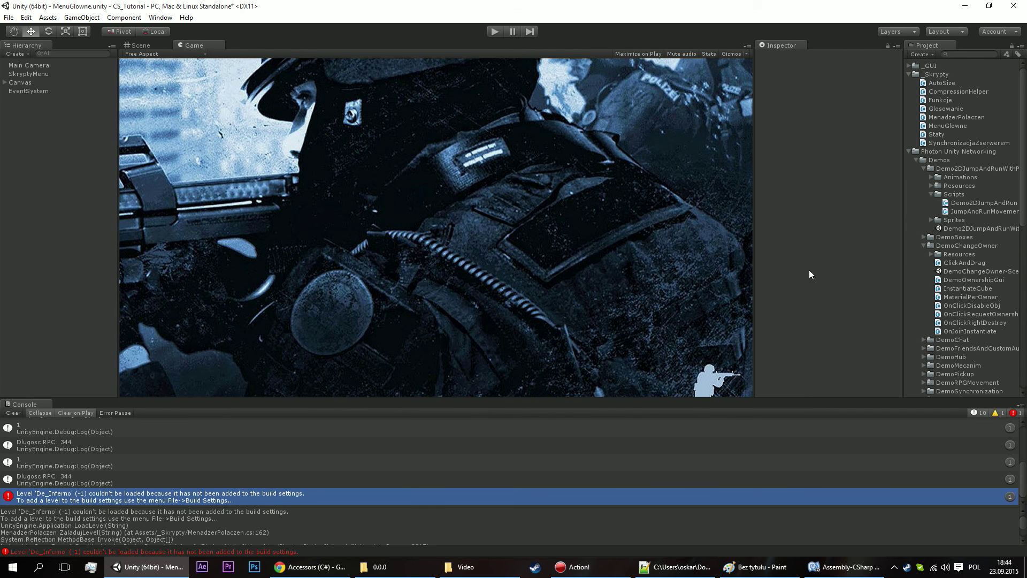